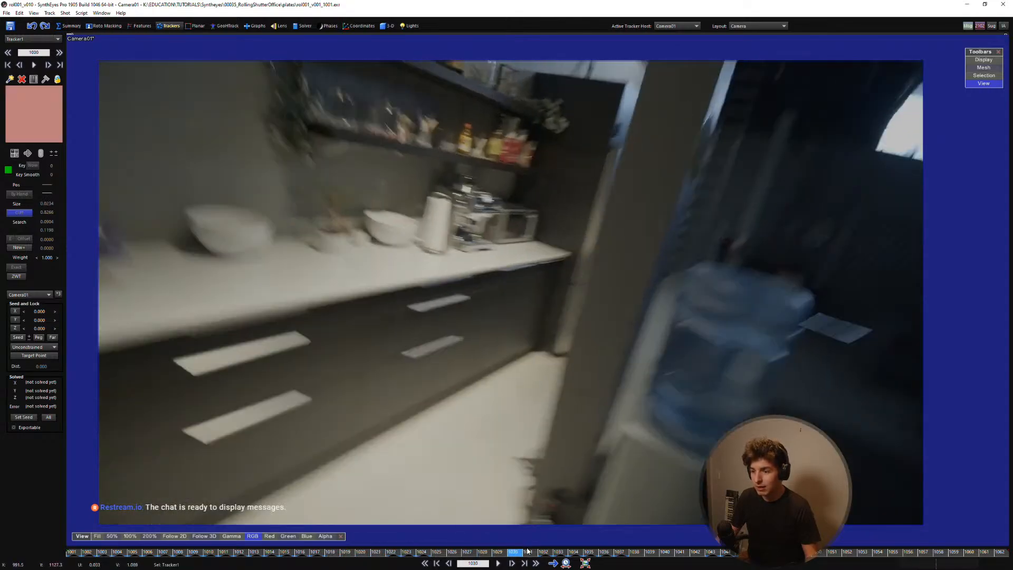
Step: At frame 1036, place a new tracker on the near end of the middle cabinet's upper drawer handle
left_click_drag(529, 551, 605, 531)
scroll(508, 336, "up", 5)
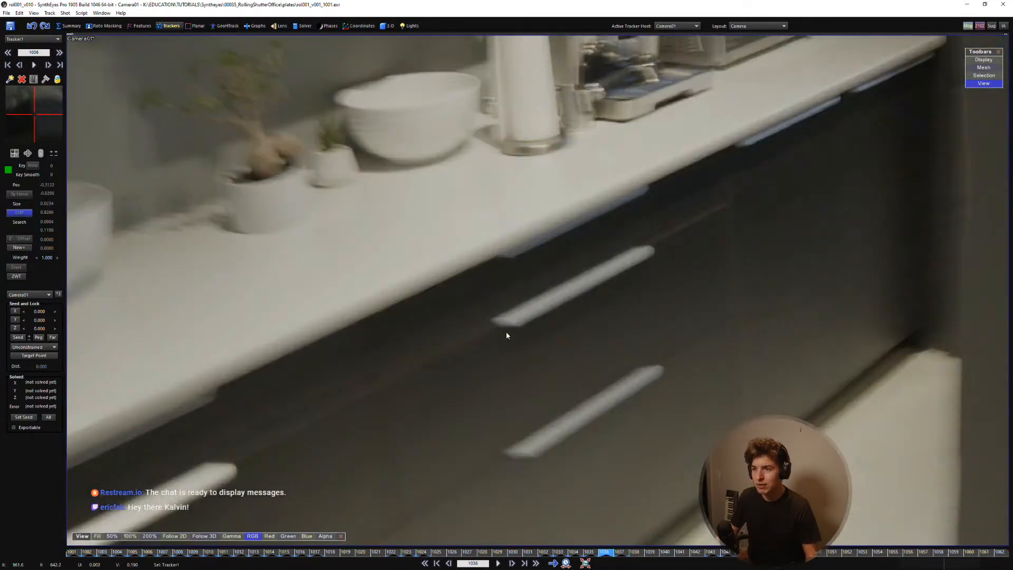
left_click(504, 330)
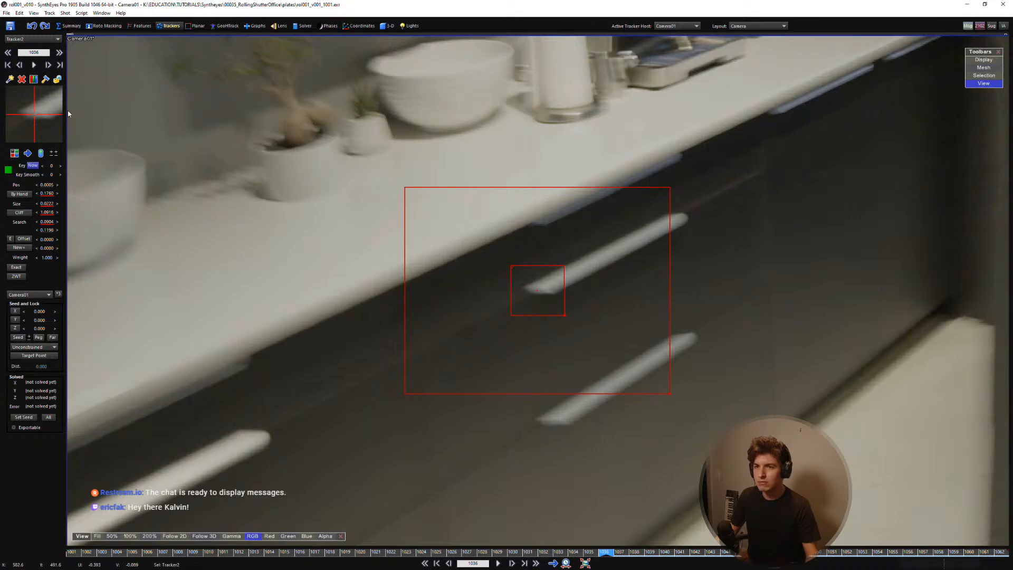
scroll(35, 114, "down", 1)
scroll(34, 114, "up", 1)
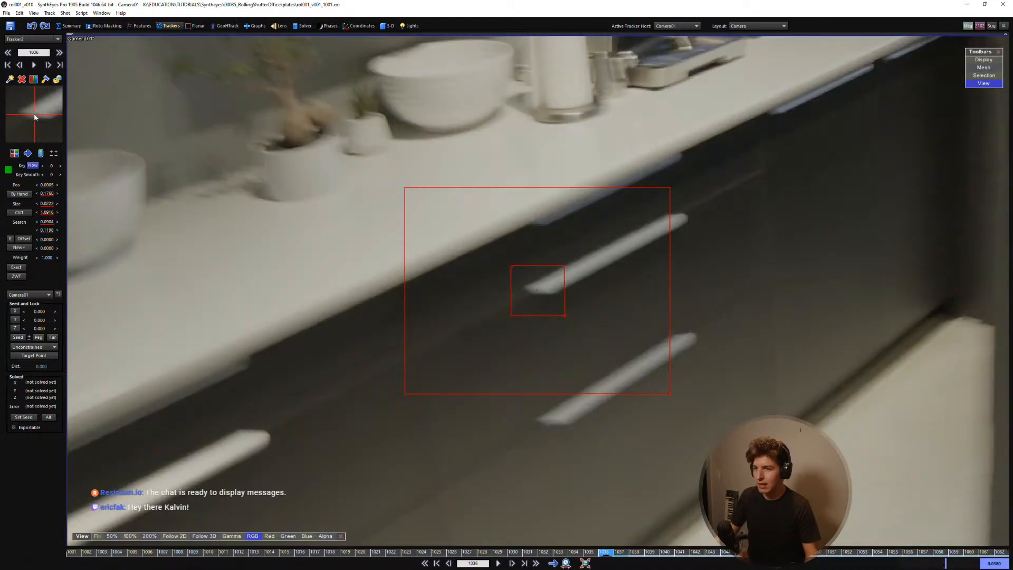
Step: Advance the handle tracker to frame 1037 with the view following it and correct its position on the blurred handle corner
scroll(35, 115, "down", 1)
scroll(36, 115, "up", 1)
scroll(36, 117, "down", 1)
scroll(36, 117, "up", 1)
scroll(35, 117, "down", 1)
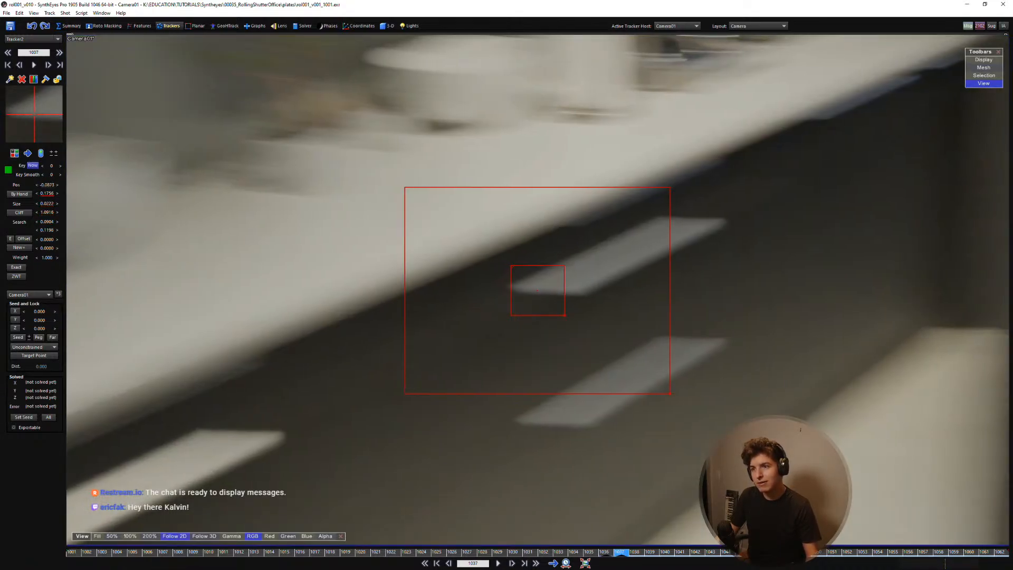
scroll(34, 117, "up", 1)
scroll(34, 117, "down", 1)
left_click_drag(34, 117, 35, 118)
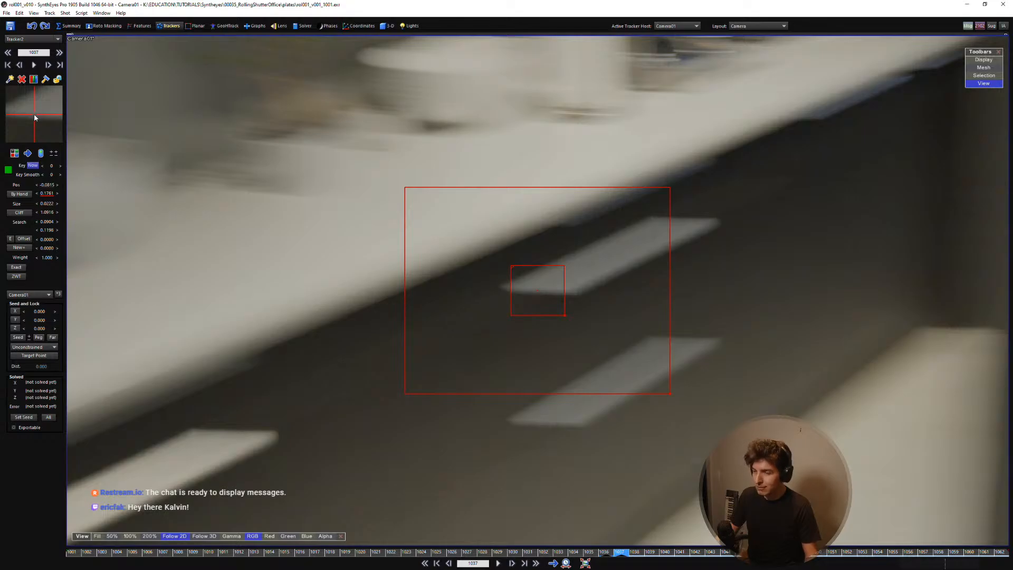
Step: Compare adjacent frames, correct the tracker's position on the handle corner at frame 1038, and advance to frame 1040
scroll(34, 117, "up", 1)
scroll(34, 118, "down", 1)
scroll(34, 117, "down", 2)
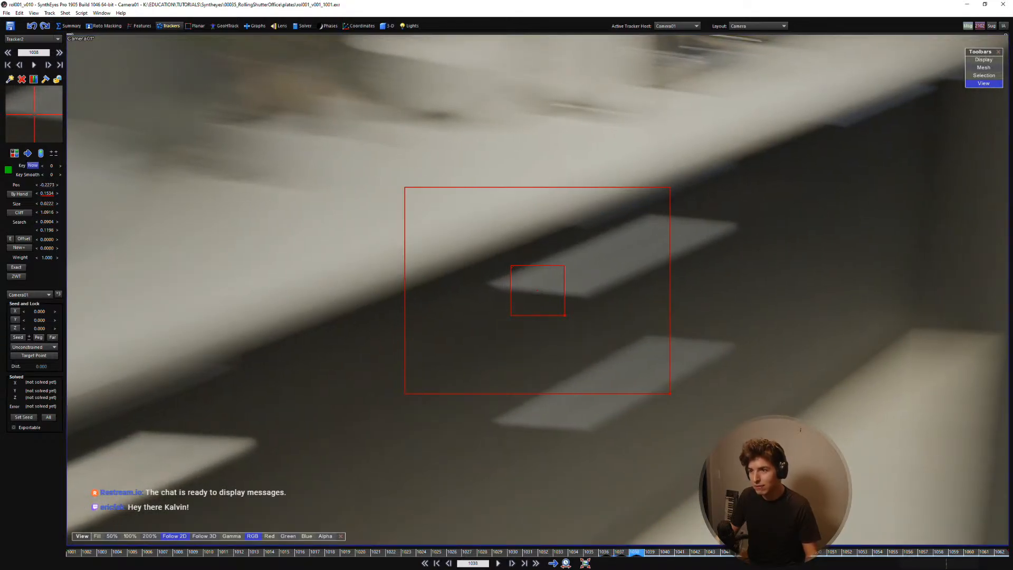
scroll(37, 119, "up", 1)
scroll(36, 118, "down", 1)
left_click_drag(37, 117, 31, 119)
scroll(35, 117, "up", 1)
scroll(35, 118, "down", 1)
scroll(35, 118, "down", 1)
scroll(36, 117, "up", 1)
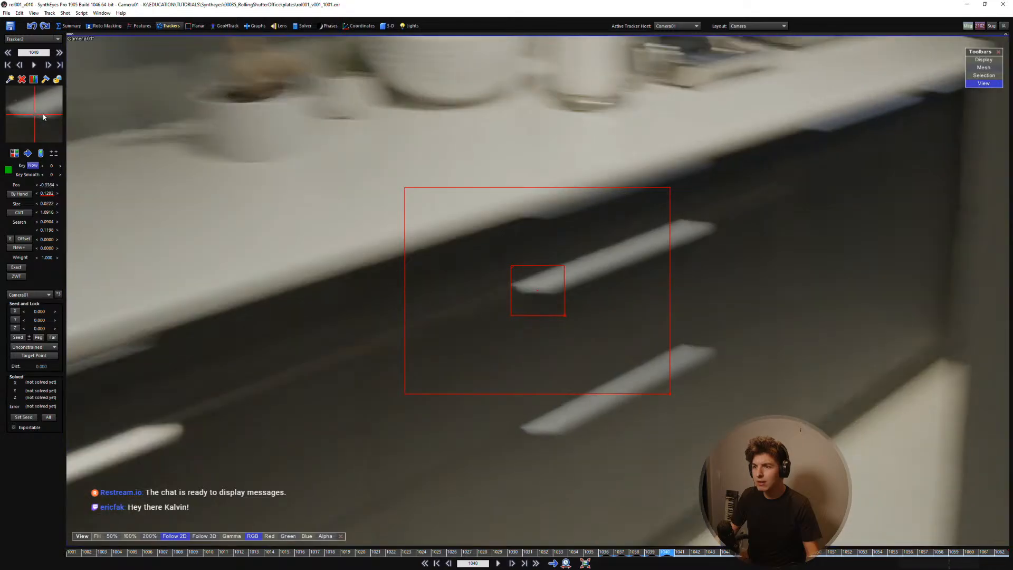
Step: Advance to frame 1041 and fine-tune the tracker's position on the handle corner by comparing it with the previous frame
scroll(35, 117, "down", 1)
scroll(36, 118, "down", 1)
left_click_drag(35, 117, 37, 120)
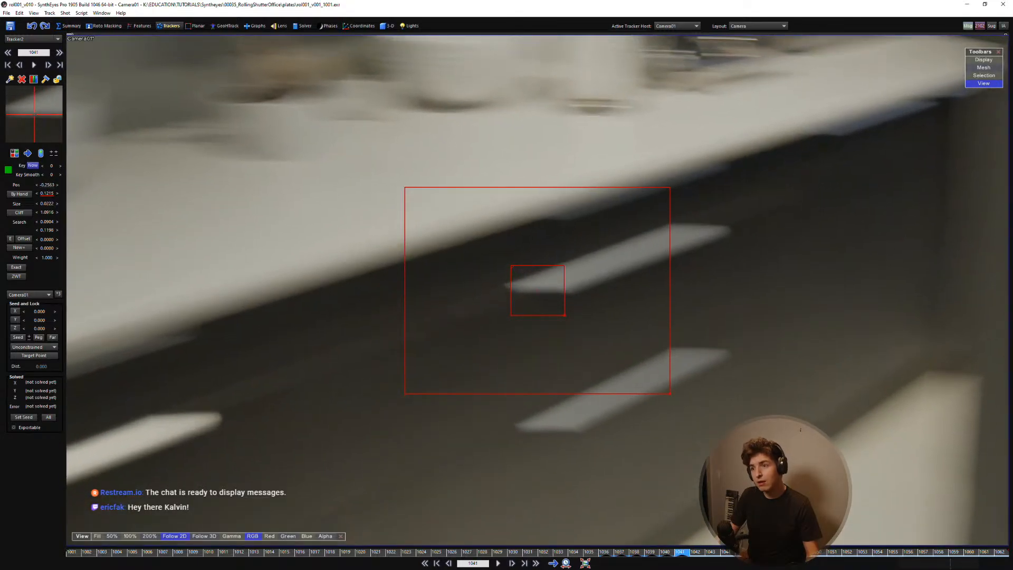
scroll(35, 117, "up", 2)
scroll(34, 117, "down", 2)
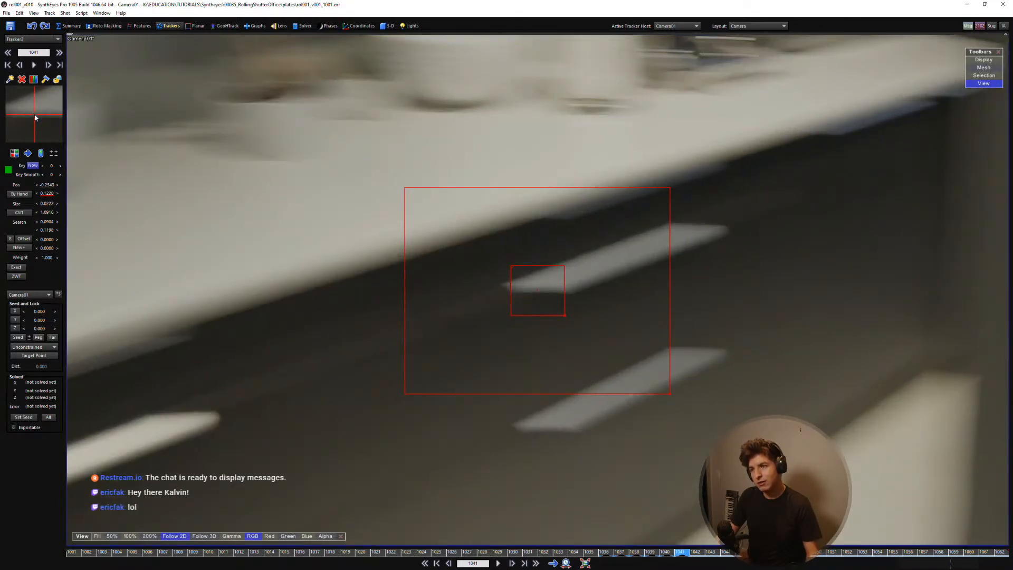
scroll(35, 116, "up", 1)
scroll(35, 116, "down", 1)
scroll(35, 117, "up", 1)
scroll(35, 117, "down", 1)
left_click_drag(35, 113, 34, 115)
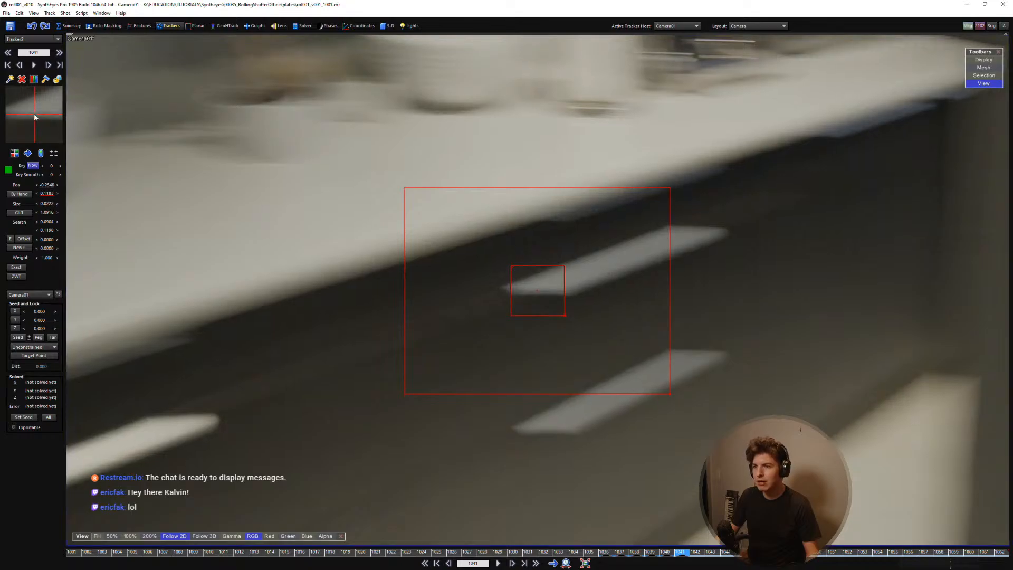
Step: Realign the tracker to the handle's end while advancing from frame 1042 to frame 1044
scroll(35, 117, "down", 1)
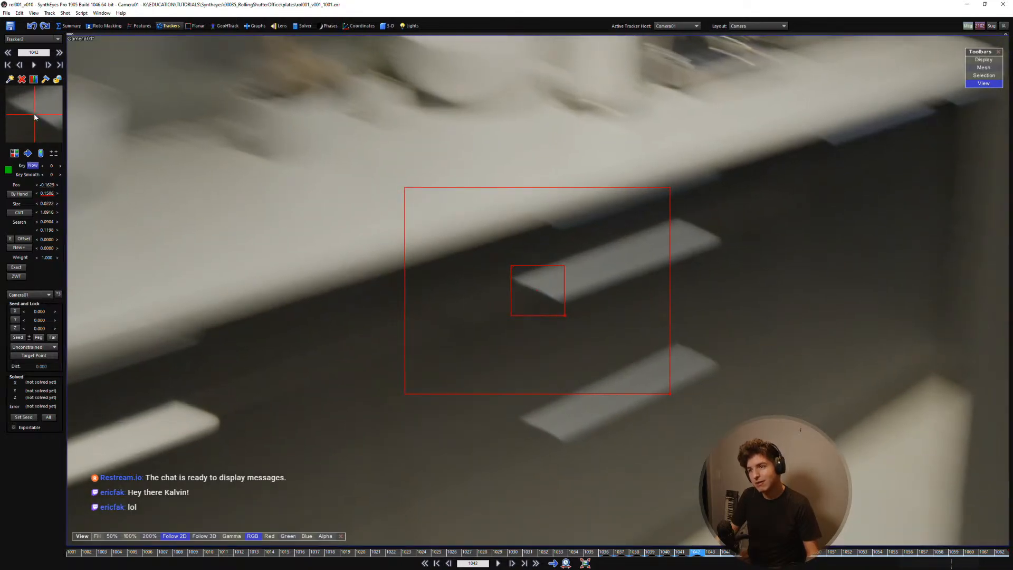
scroll(34, 118, "down", 1)
mouse_move(18, 113)
left_mouse_down()
mouse_move(87, 122)
mouse_move(36, 117)
left_mouse_up()
scroll(35, 116, "up", 1)
scroll(36, 117, "down", 2)
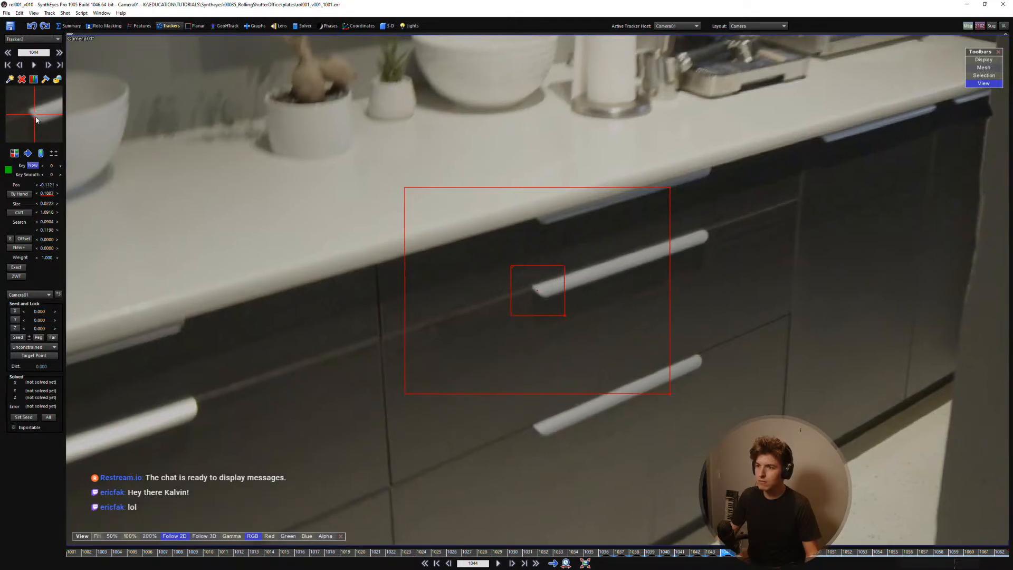
Step: Check the tracker between frames 1043 and 1044, then advance to frame 1045 and recenter it on the handle's end
scroll(37, 117, "up", 1)
scroll(37, 118, "down", 1)
scroll(45, 125, "up", 1)
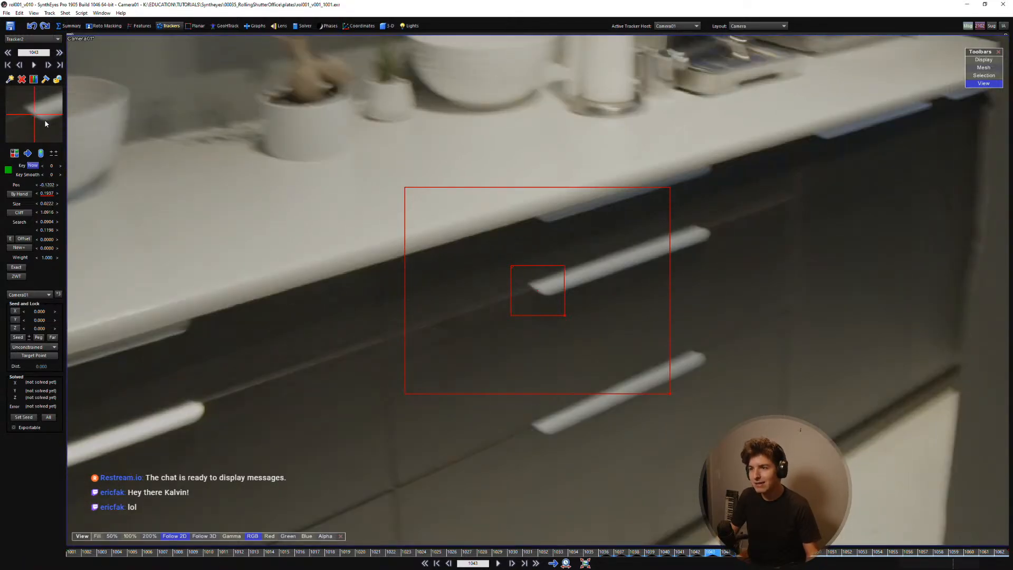
scroll(37, 122, "down", 1)
scroll(37, 121, "down", 1)
scroll(37, 121, "up", 1)
scroll(37, 122, "down", 1)
left_click_drag(17, 113, 36, 117)
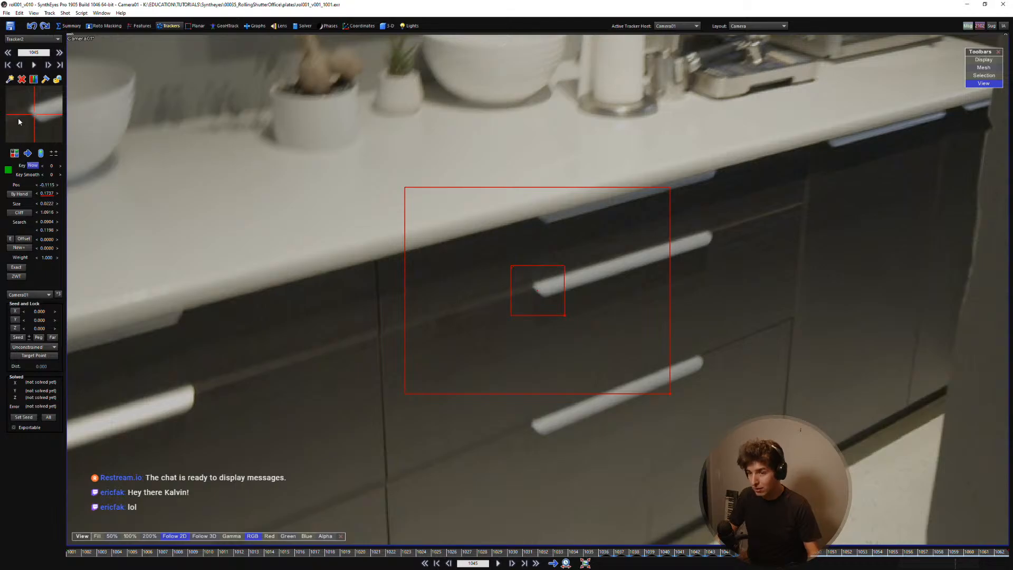
Step: Check the tracker around frame 1045, then track the handle's end forward through the remaining sharp frames past frame 1059
scroll(34, 121, "up", 1)
scroll(34, 119, "down", 1)
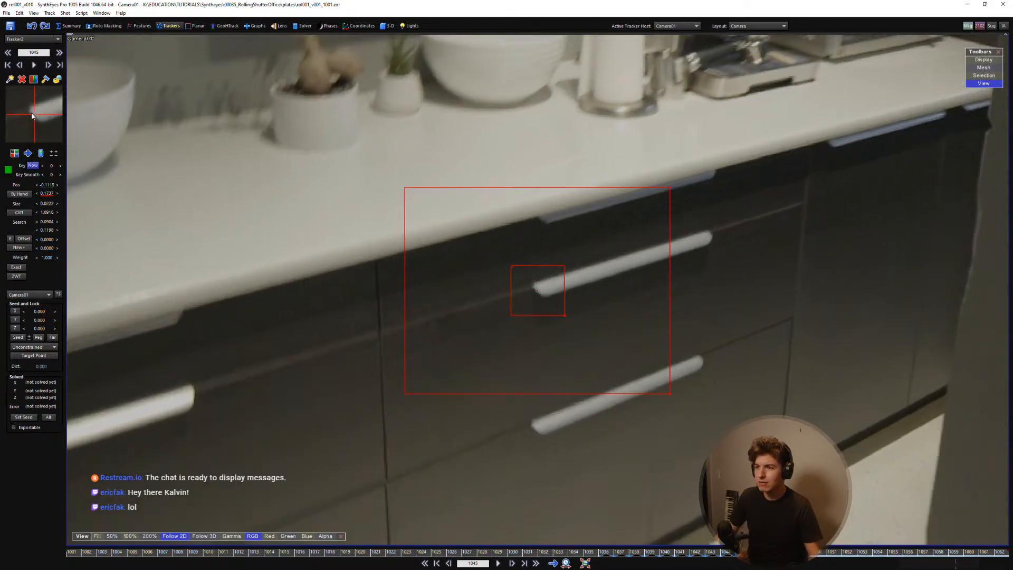
scroll(33, 118, "down", 1)
scroll(33, 118, "up", 2)
scroll(33, 117, "down", 1)
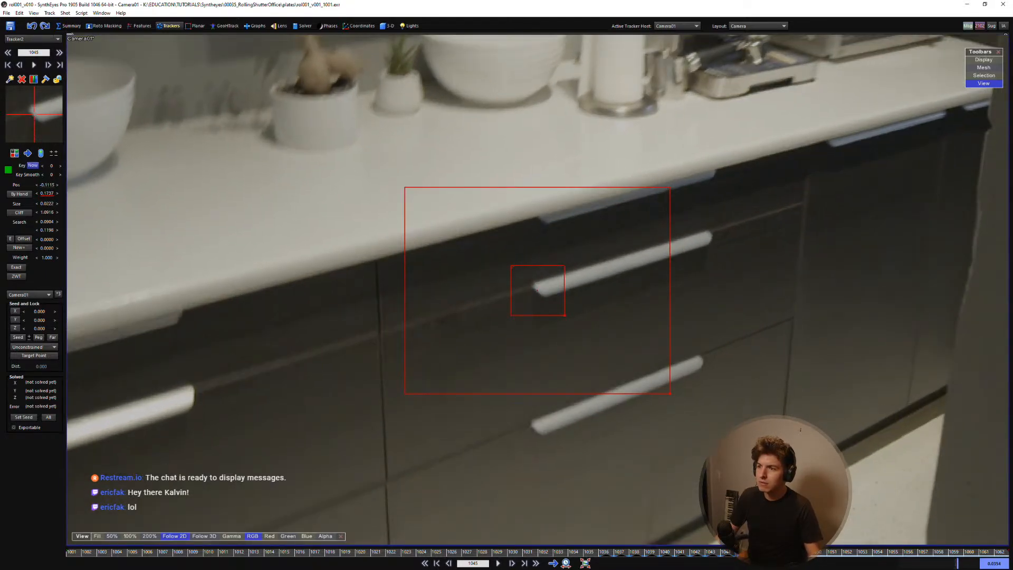
scroll(35, 117, "down", 1)
scroll(34, 117, "down", 1)
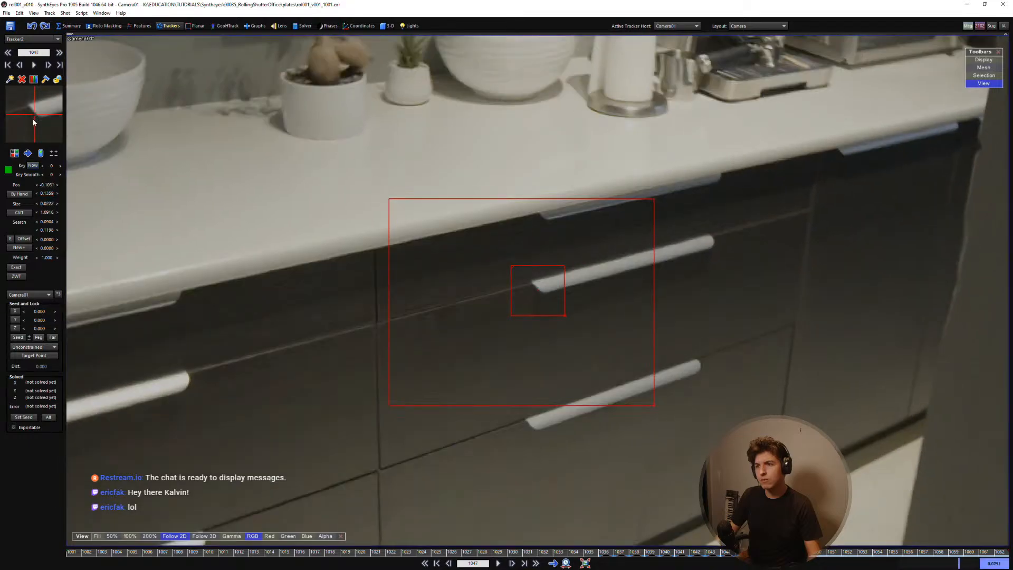
scroll(34, 115, "down", 1)
scroll(34, 116, "down", 1)
scroll(34, 115, "down", 1)
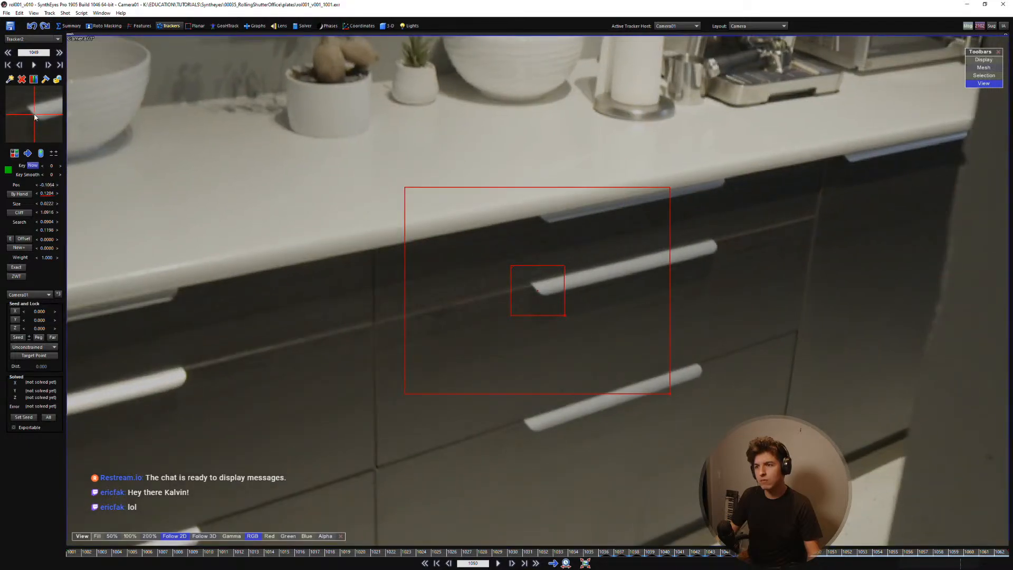
scroll(34, 116, "down", 1)
scroll(35, 118, "down", 10)
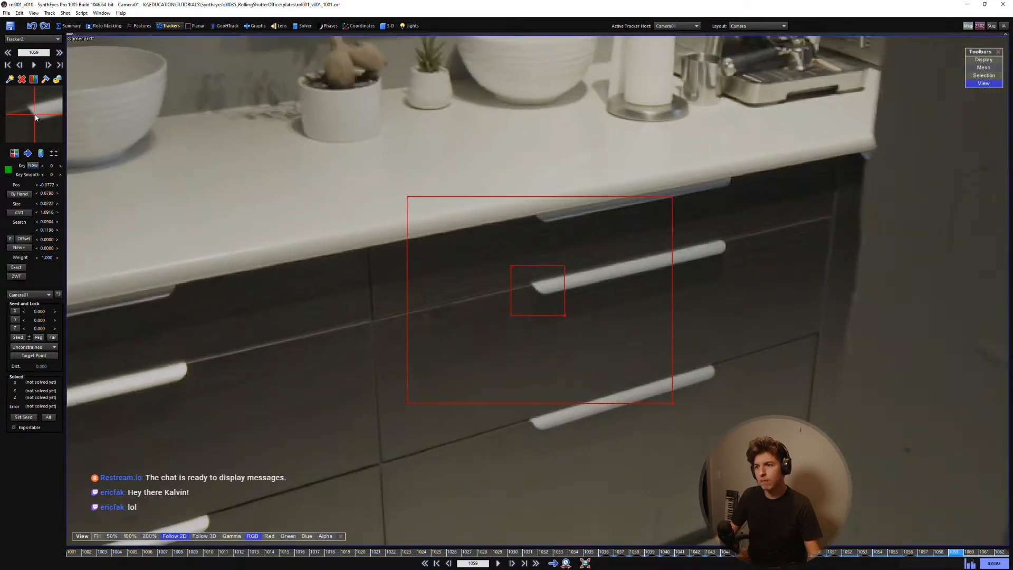
scroll(35, 117, "down", 1)
Step: Lock the handle tracker and step through its tracked frames, finishing at frame 1061
left_click(58, 80)
key("s")
key("s")
key("s")
key("s")
key("s")
key("s")
key("s")
key("s")
key("s")
key("s")
key("s")
key("s")
key("s")
key("s")
key("s")
key("s")
key("s")
key("s")
key("s")
key("s")
scroll(331, 221, "down", 3)
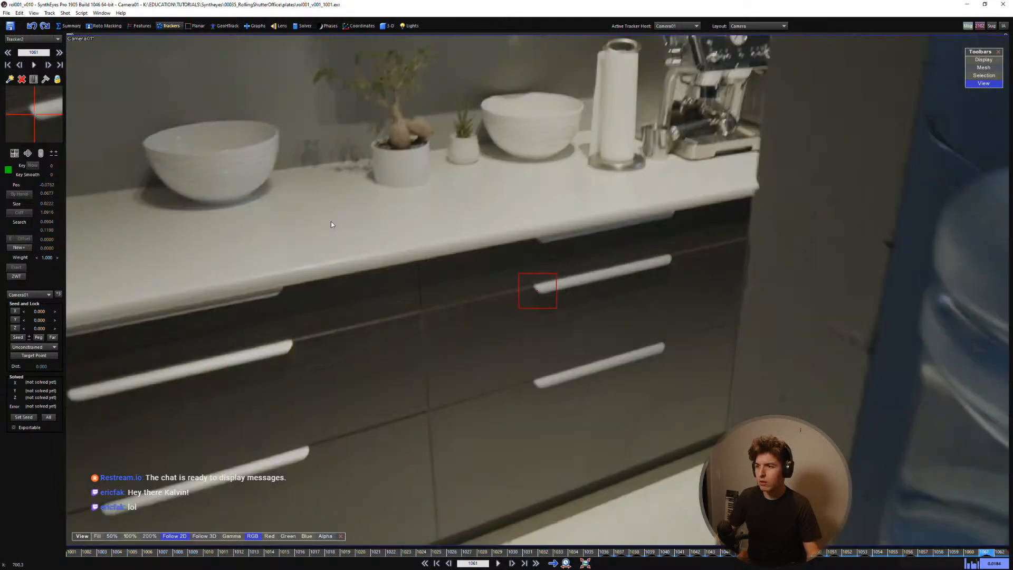
Step: Return to frame 1036, unlock the handle tracker, set it to track backward, and center the view on it
key("shift+a")
key("5")
middle_click_drag(564, 254, 553, 291)
key("period")
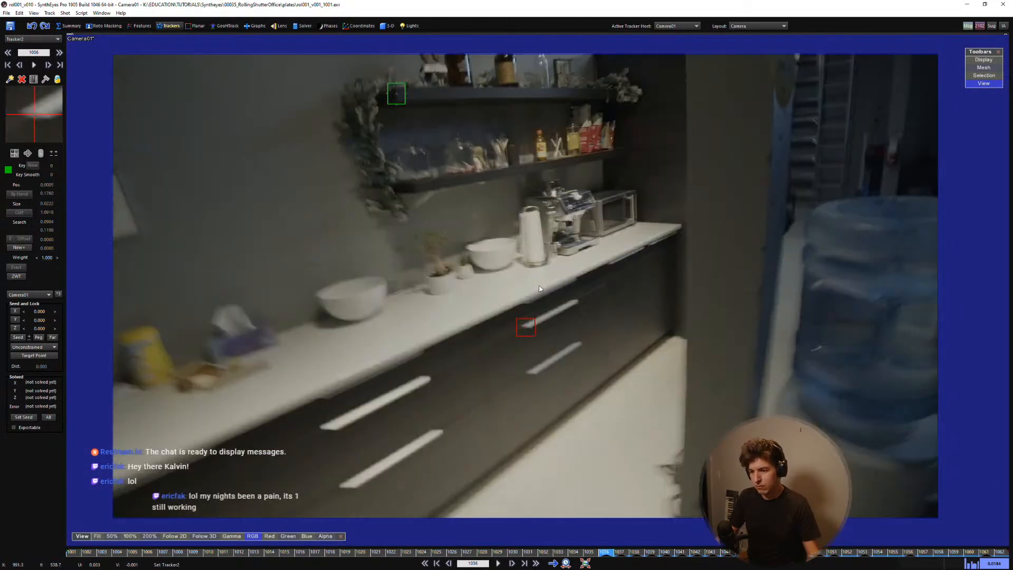
key("l")
key("d")
scroll(539, 288, "up", 4)
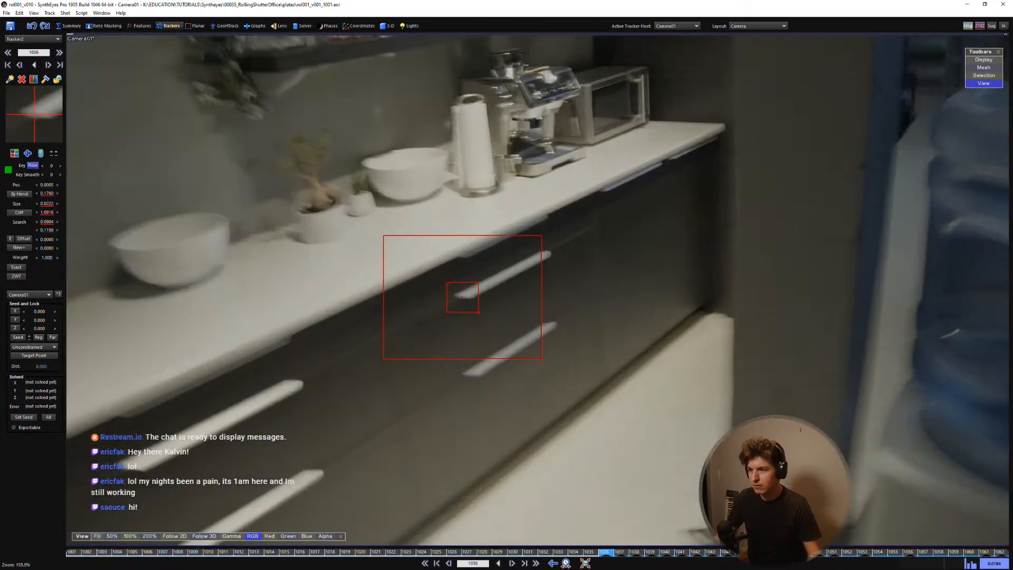
key("5")
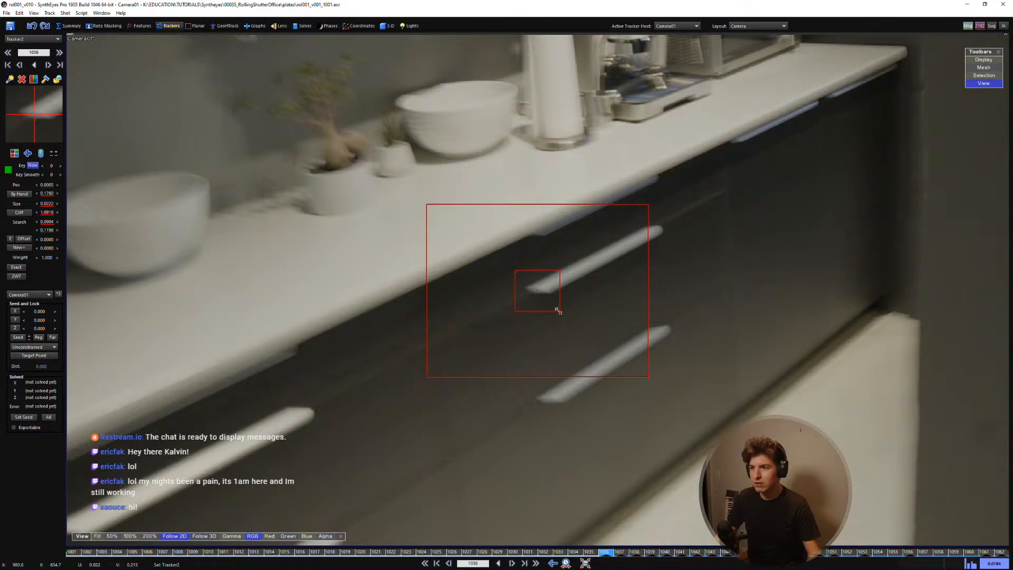
Step: At frame 1036, slightly shrink the tracker's pattern box and enlarge its search area to about 0.13 by 0.16
left_click_drag(558, 311, 557, 308)
left_click_drag(649, 376, 678, 401)
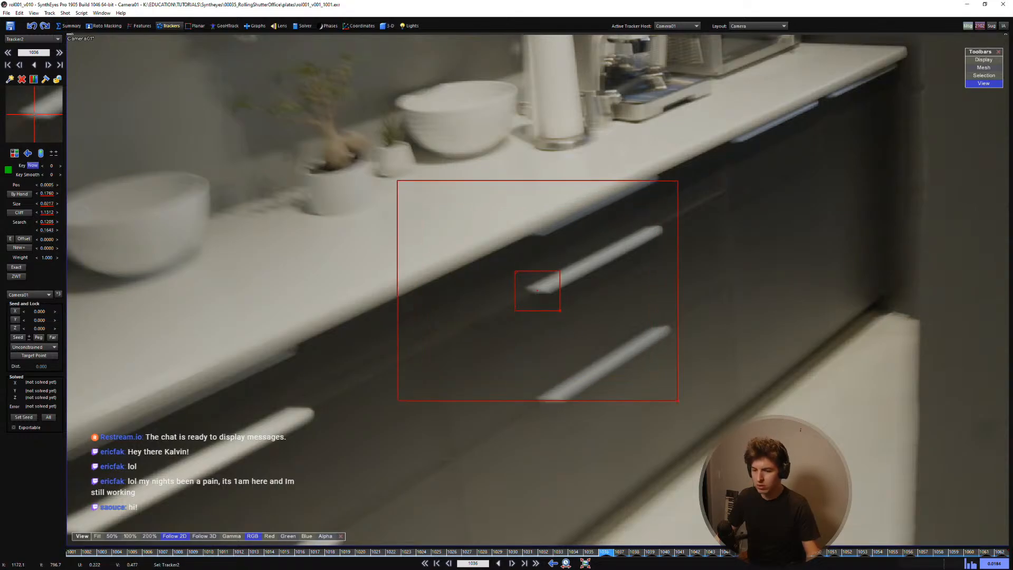
key("s")
key("ctrl+z")
key("d")
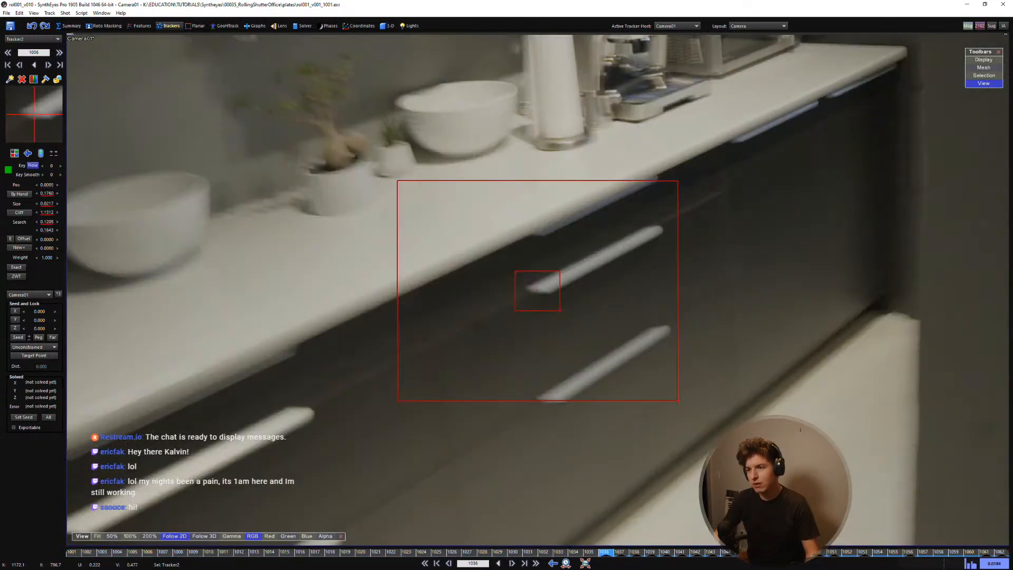
key("s")
key("d")
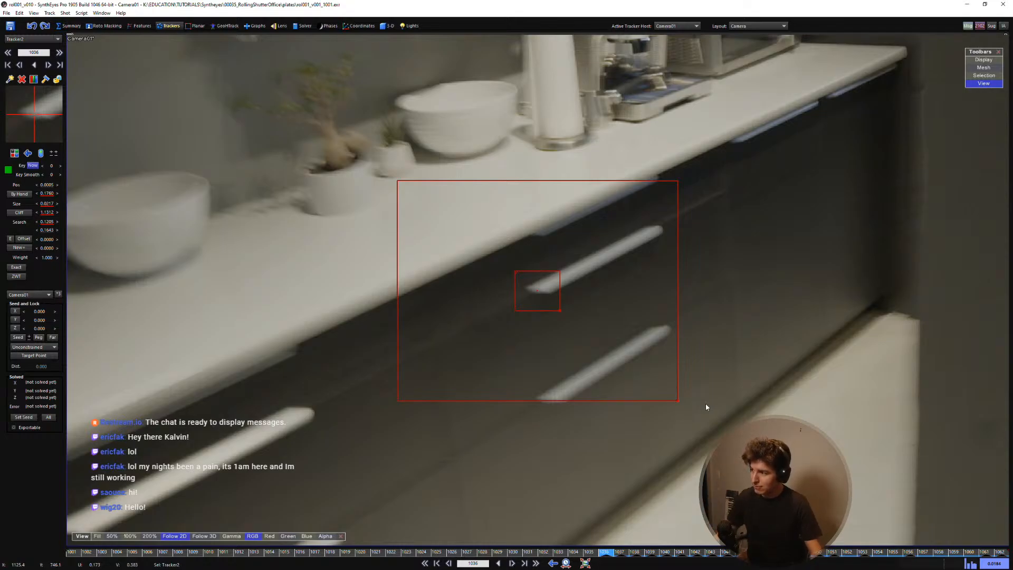
key("d")
key("s")
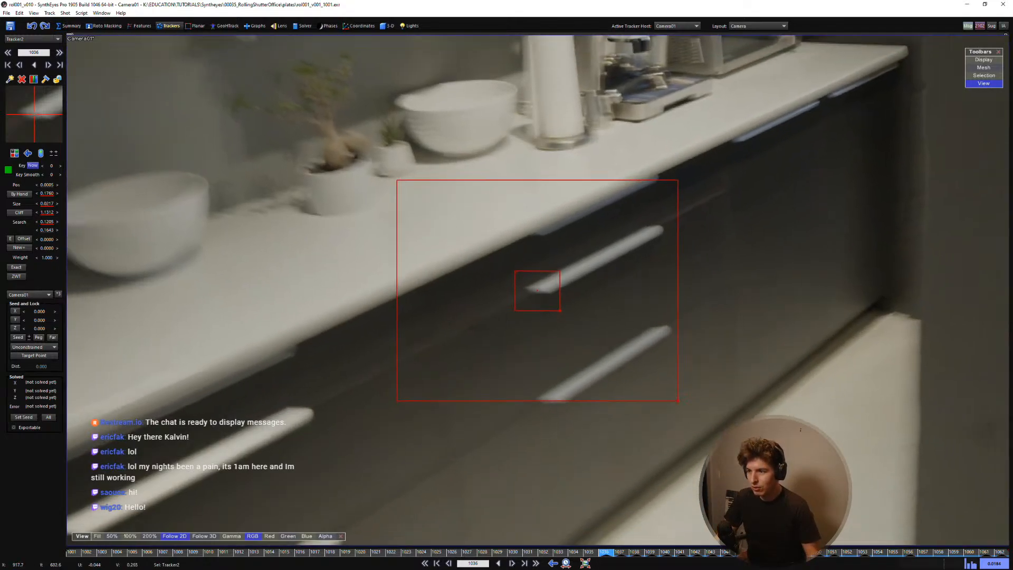
right_click_drag(485, 352, 494, 345)
key("d")
key("s")
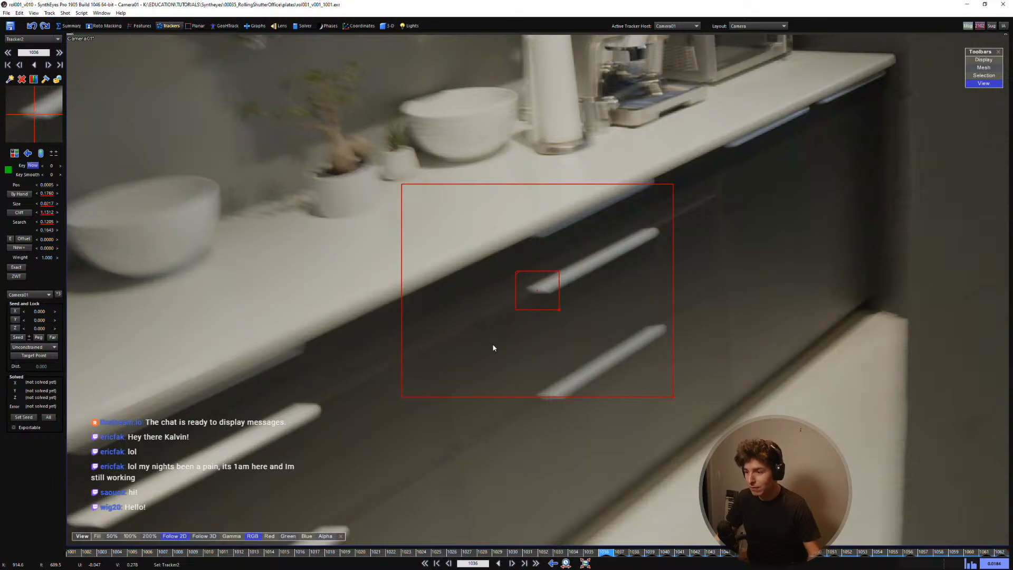
right_click_drag(449, 321, 470, 331)
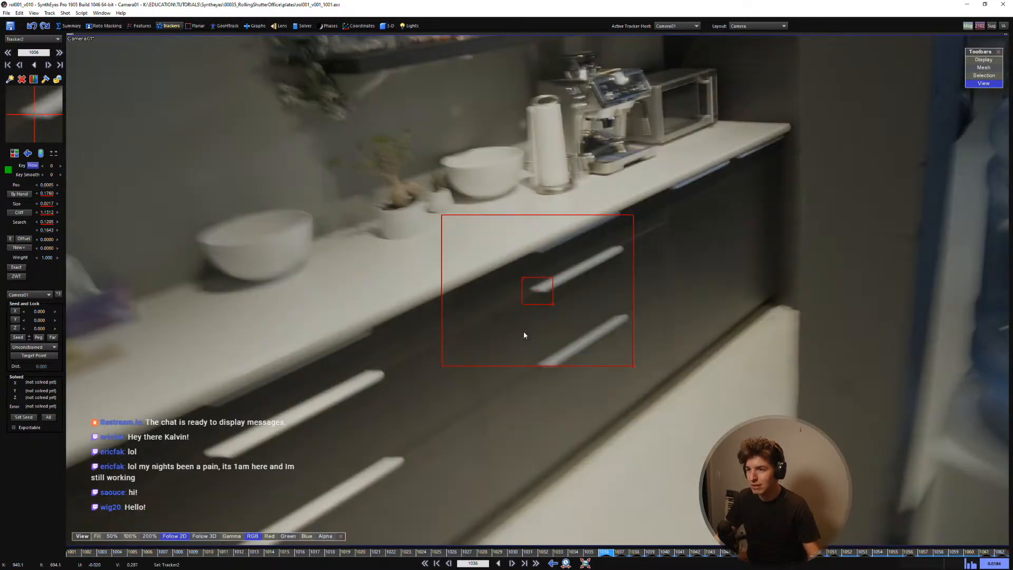
scroll(540, 344, "up", 2)
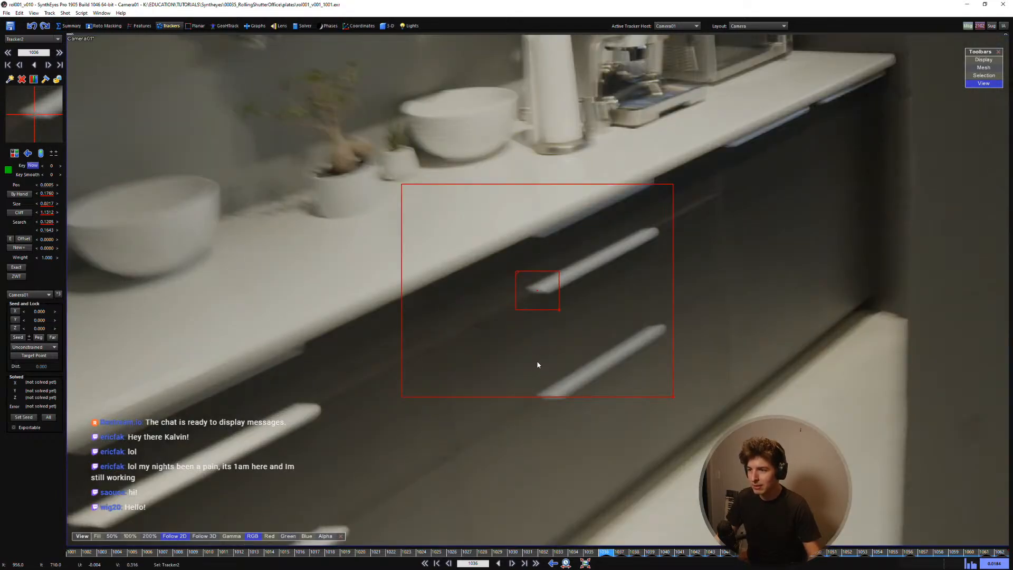
middle_click_drag(565, 348, 528, 347)
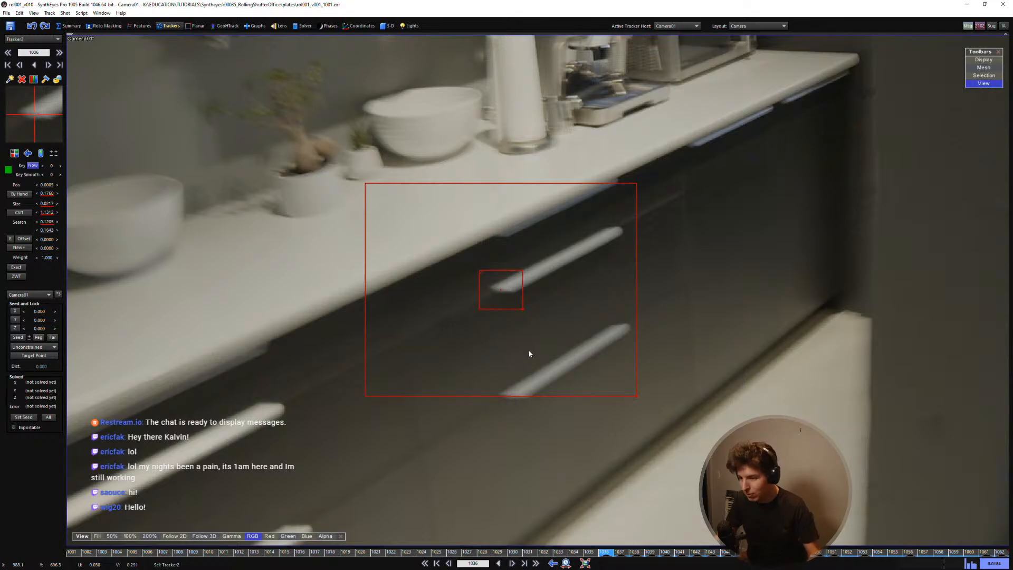
middle_click_drag(531, 357, 520, 369)
key("5")
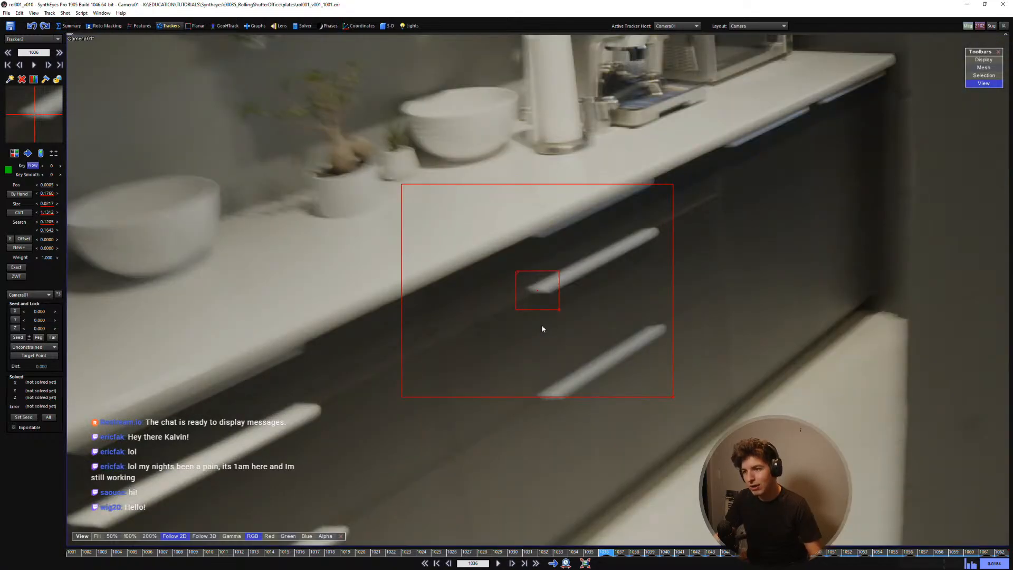
Step: Set playback to run backward and step to frame 1035 with the view following the handle tracker
middle_click_drag(543, 329, 555, 350)
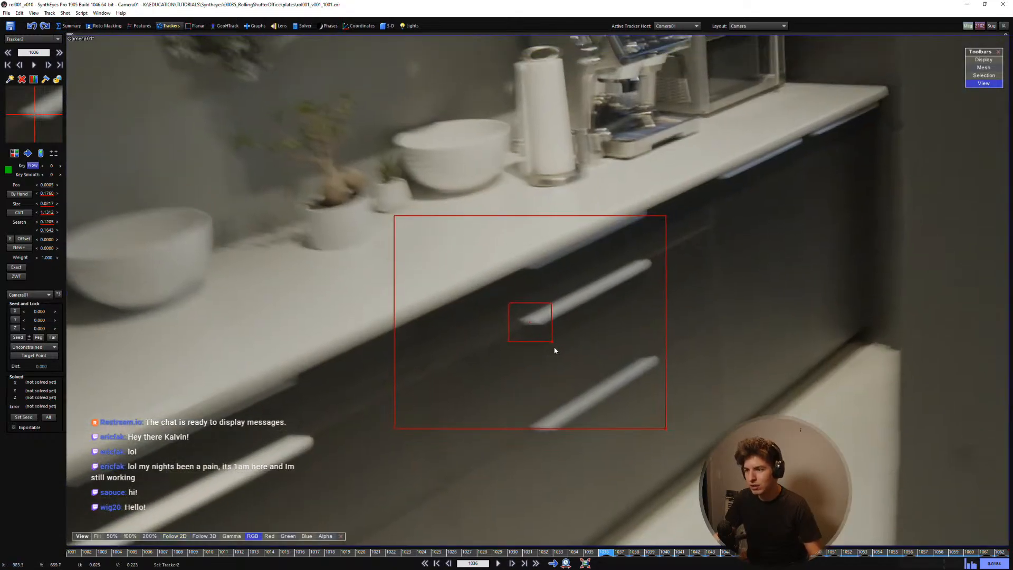
key("b")
key("ctrl+f")
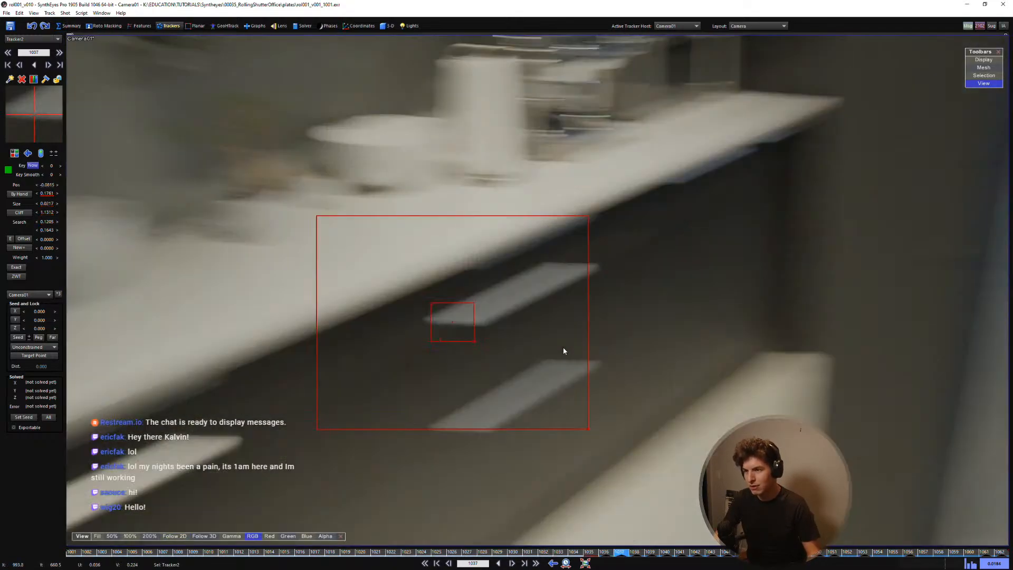
key("Left")
key("Right")
key("Left")
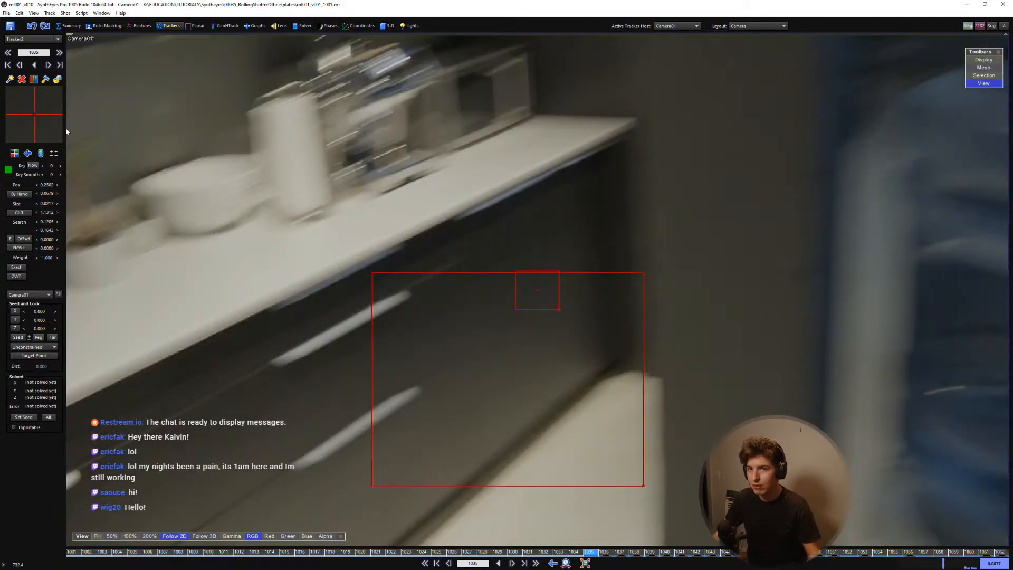
Step: Place the tracker on the drawer handle's near end at frames 1035 and 1034, comparing against frame 1036
left_click(34, 115)
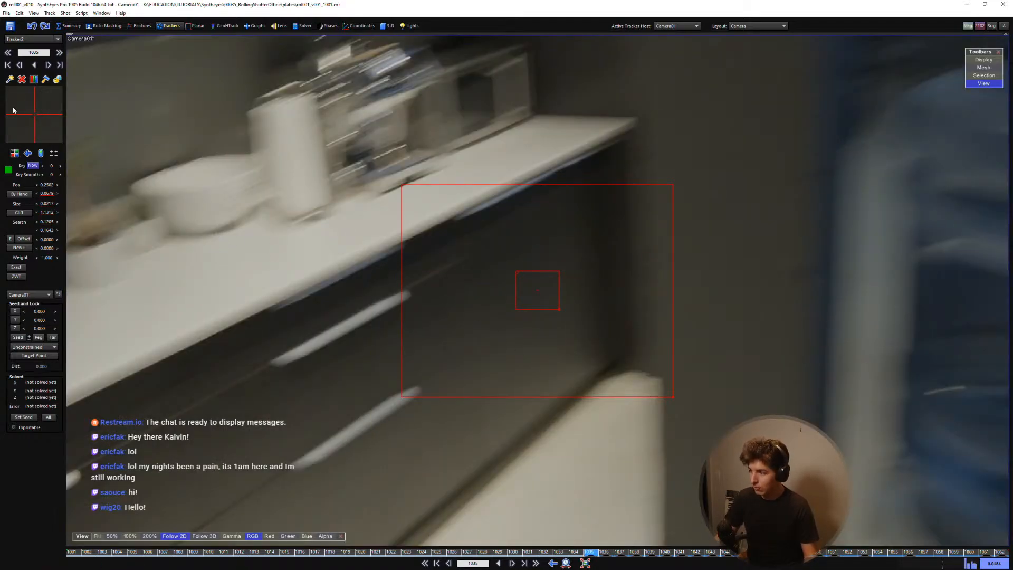
key("Right")
key("Left")
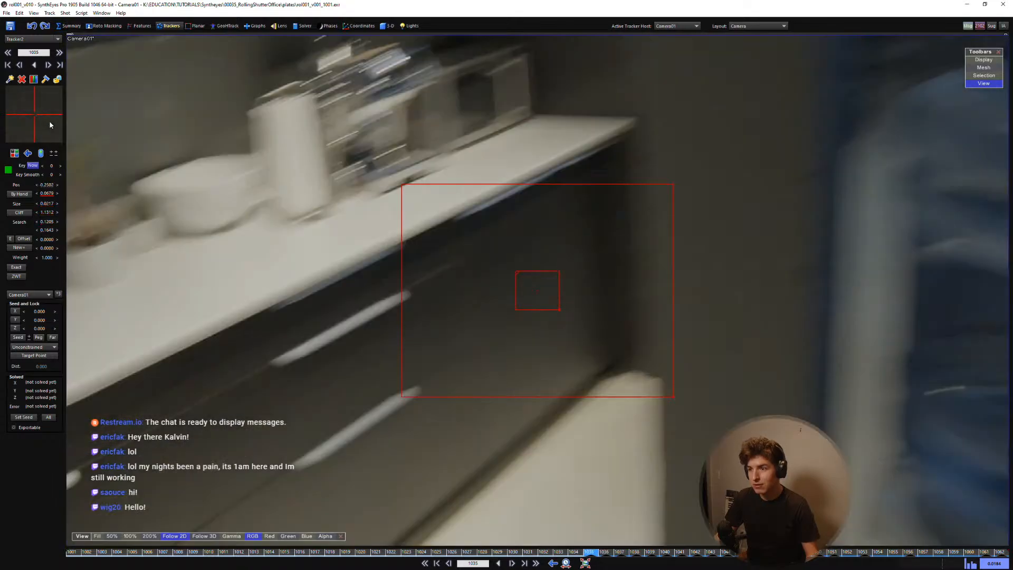
key("Right")
key("Left")
left_click_drag(49, 121, 343, 33)
key("Right")
left_click_drag(12, 127, 348, 27)
key("Left")
key("Right")
key("Left")
key("Left")
Step: Examine the whole kitchen frame at 1034 and scrub through the shot to review its motion blur
scroll(484, 353, "down", 5)
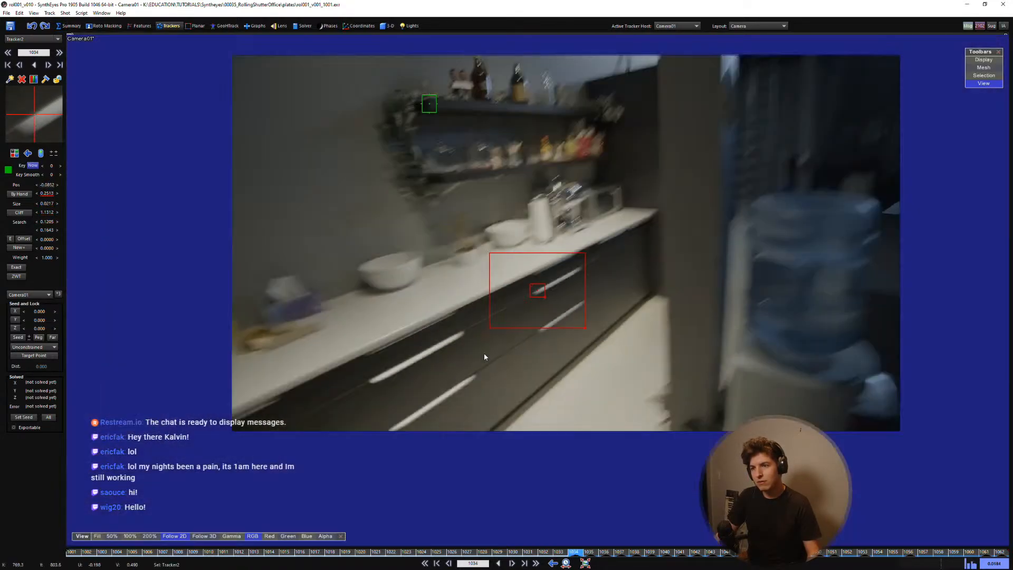
middle_click_drag(648, 275, 604, 346)
scroll(465, 297, "up", 1)
middle_click_drag(474, 429, 460, 420)
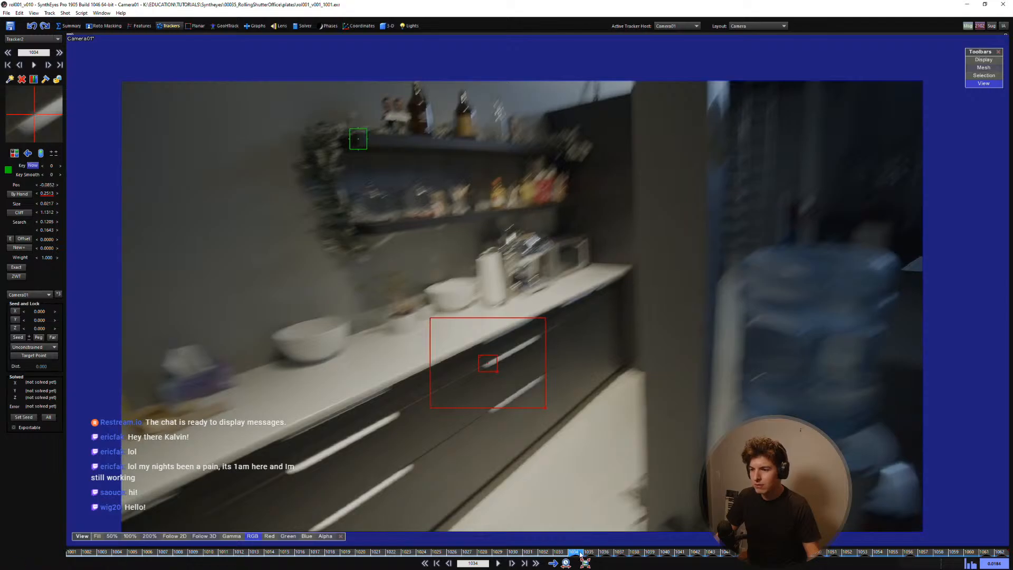
left_click_drag(578, 554, 98, 497)
key("space")
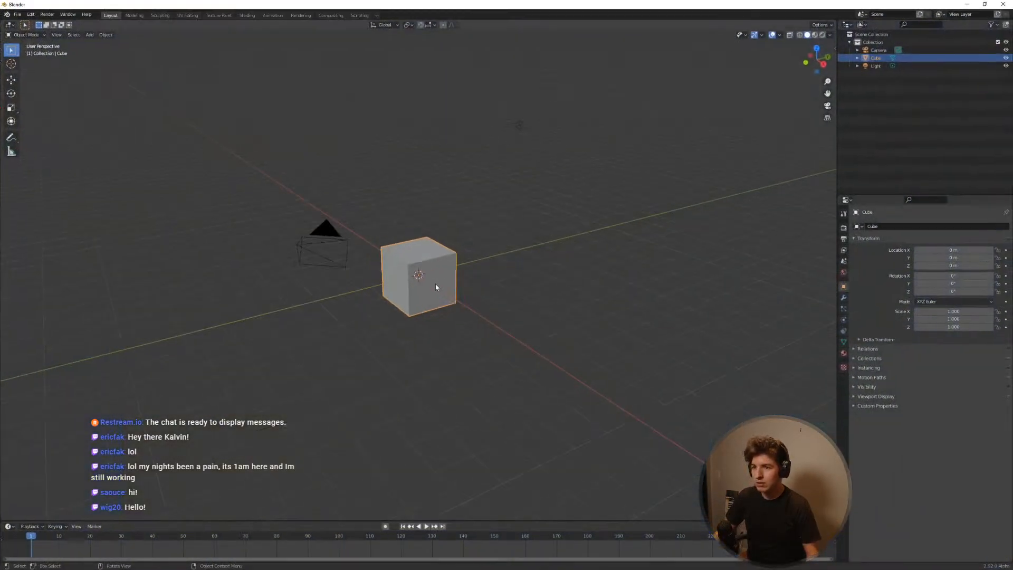
Step: Switch to Blender and set the render engine to Cycles
scroll(436, 284, "up", 2)
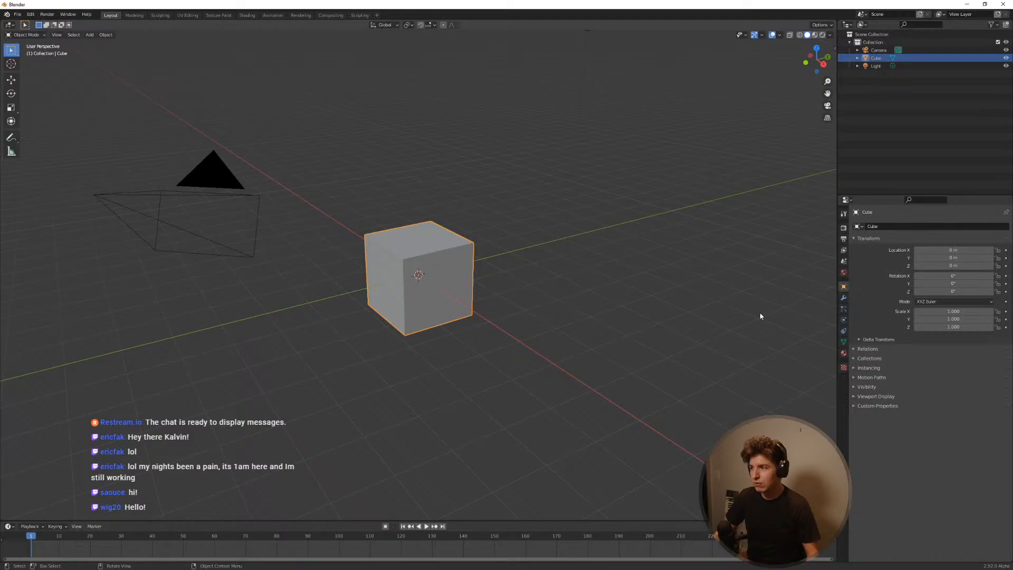
left_click(843, 227)
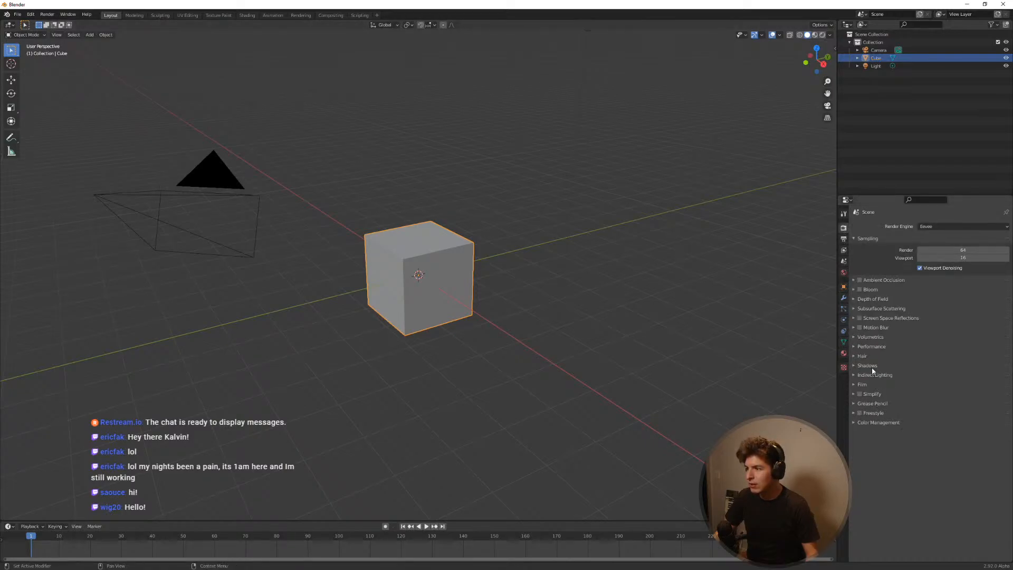
left_click(963, 225)
left_click(944, 253)
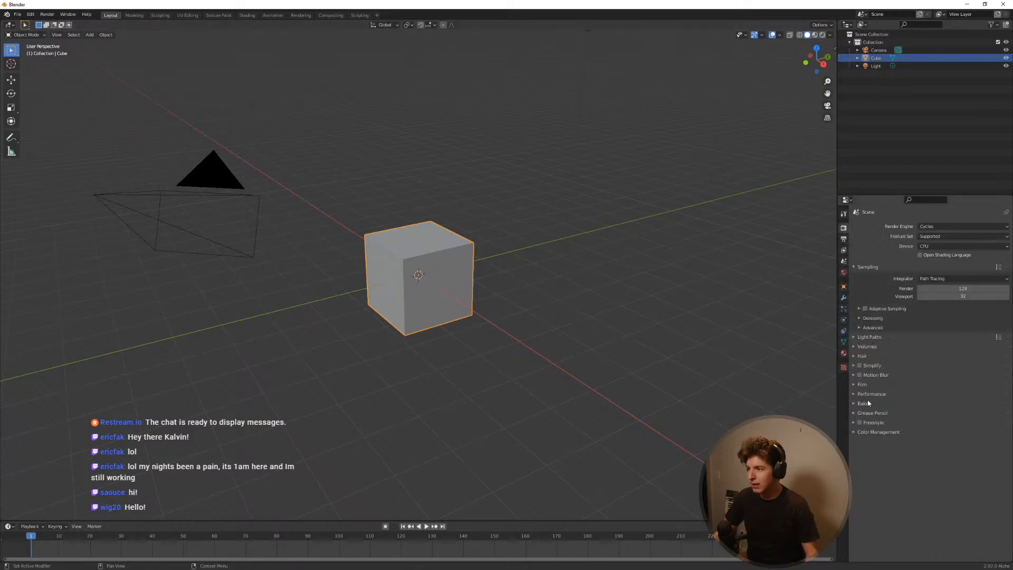
Step: Enable motion blur, review its frame position and rolling shutter options, and return to SynthEyes
left_click(871, 375)
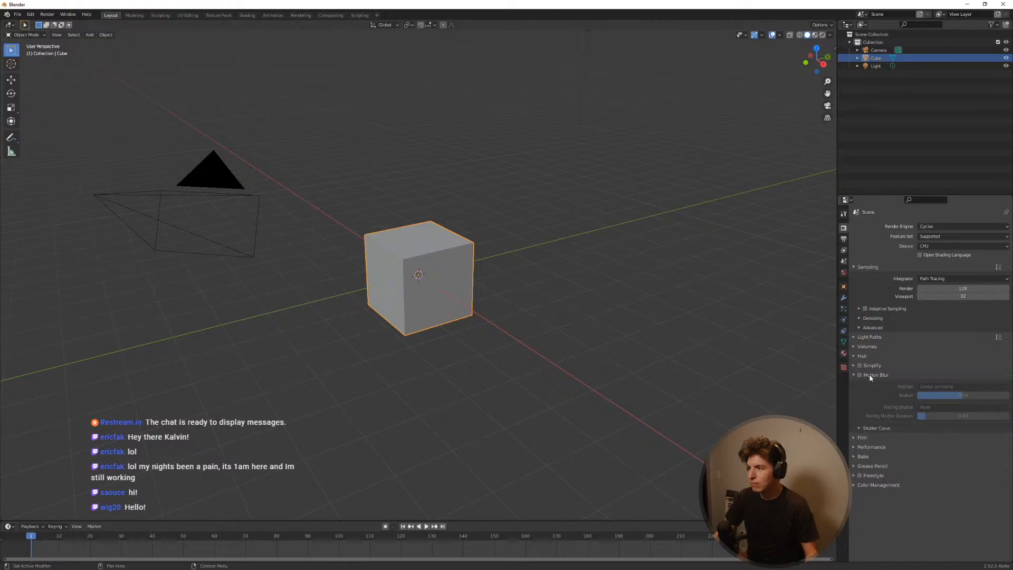
left_click(960, 387)
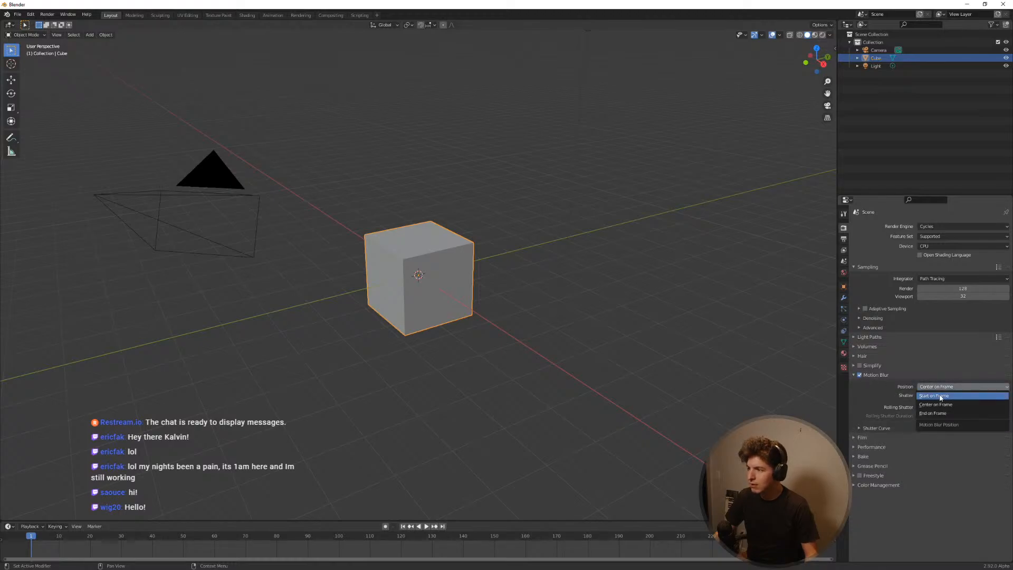
left_click(937, 387)
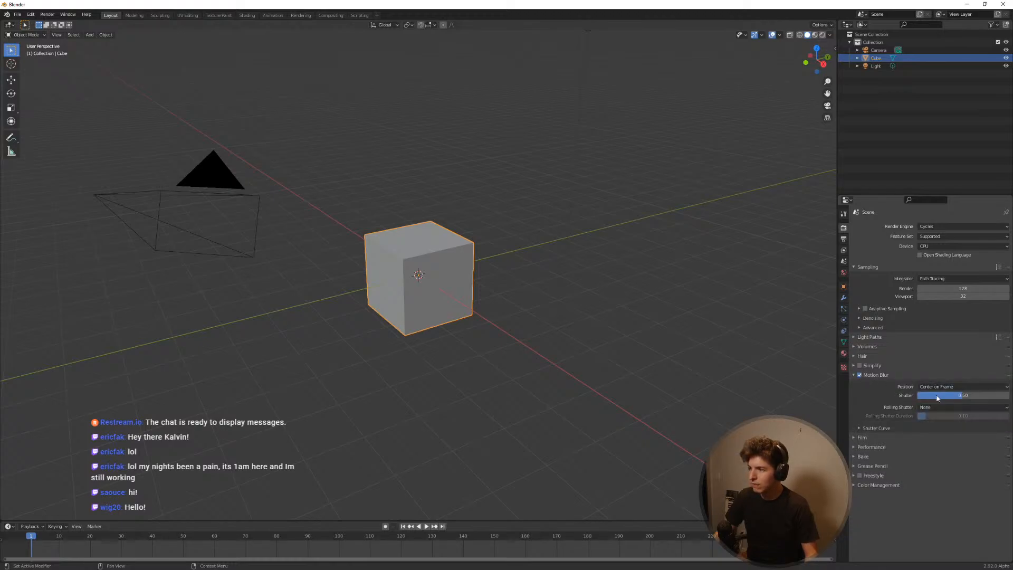
left_click(934, 408)
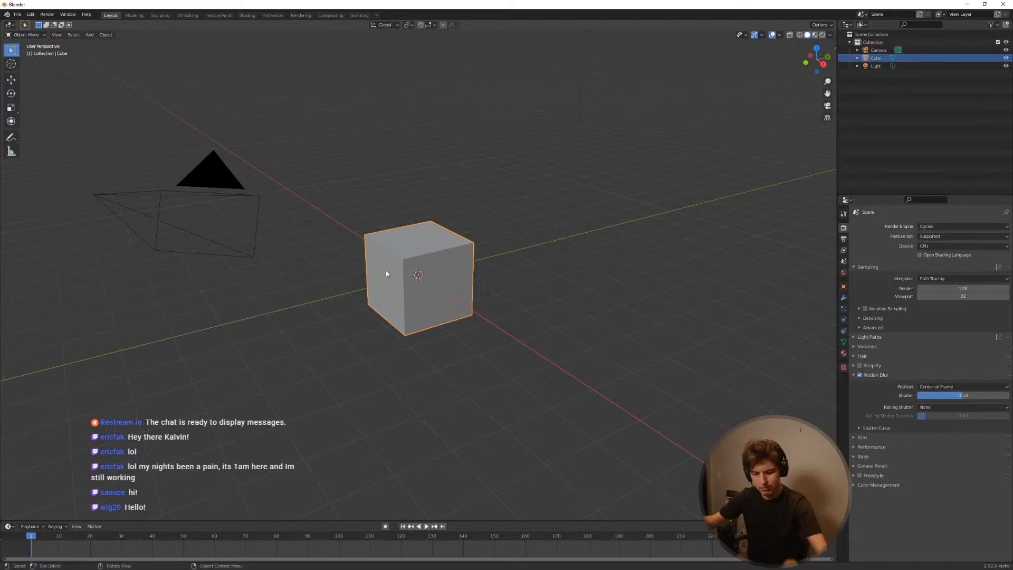
left_click(968, 4)
Step: Step through the footage from frame 1062 back to 1001 to examine the drawer handles, and return to frame 1034
scroll(494, 312, "up", 5)
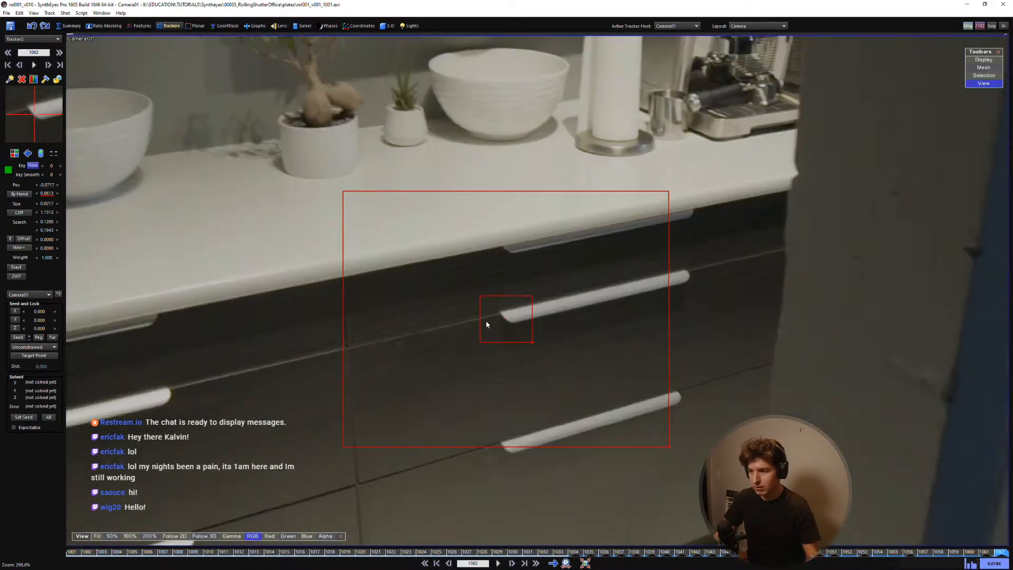
key("Left")
key("Left")
key("Left")
key("Left")
key("Left")
key("Left")
key("Left")
key("Left")
key("Left")
key("Left")
key("Left")
key("Left")
key("Left")
key("Left")
key("Left")
key("Left")
key("Left")
key("Left")
key("Left")
key("Left")
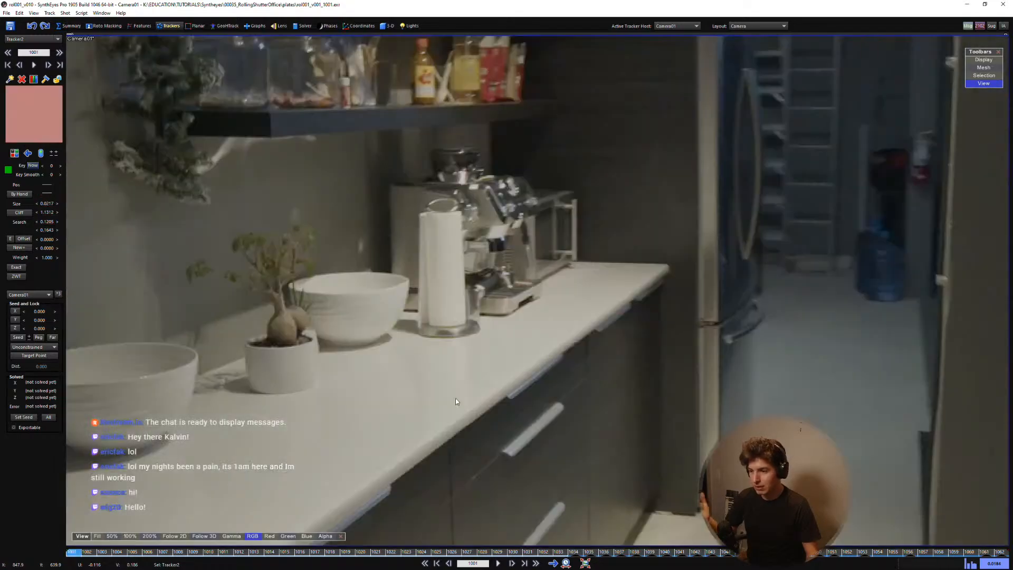
key("Right")
key("Right")
key("Right")
key("Right")
key("Right")
Step: Center the view on the tracker at frame 1034 and refine its position on the handle's near end
key("5")
scroll(533, 396, "down", 2)
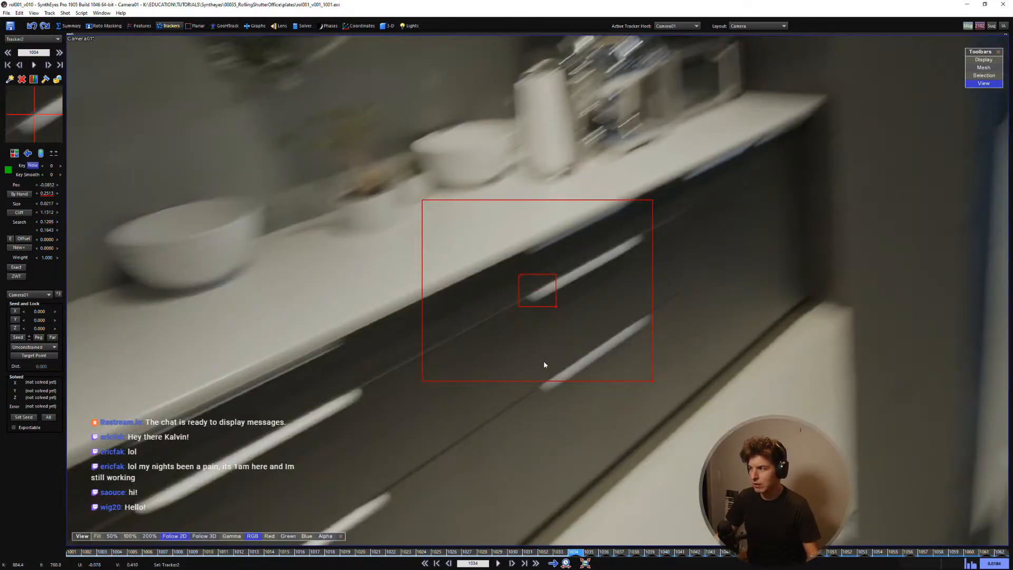
key("5")
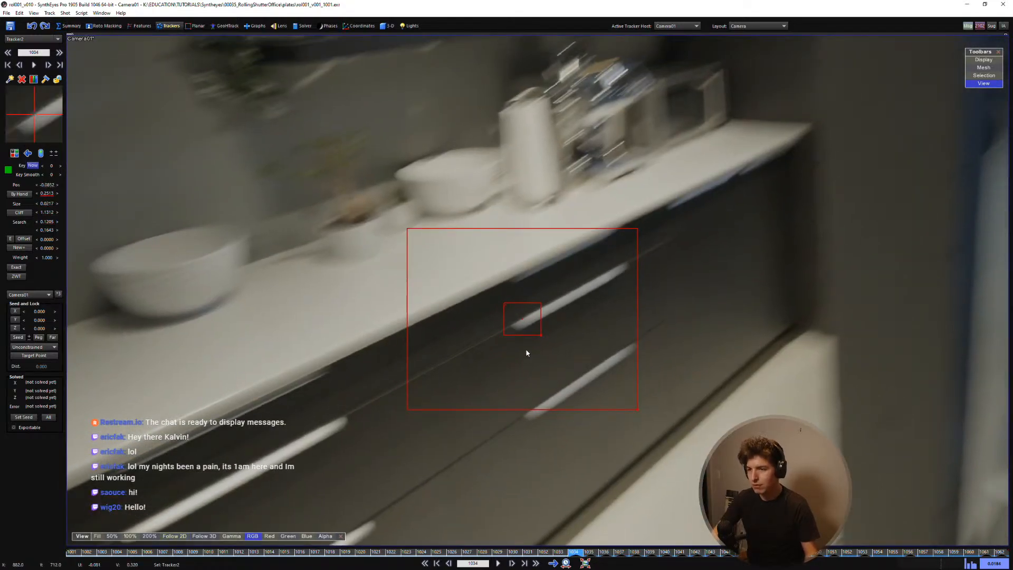
key("Right")
key("5")
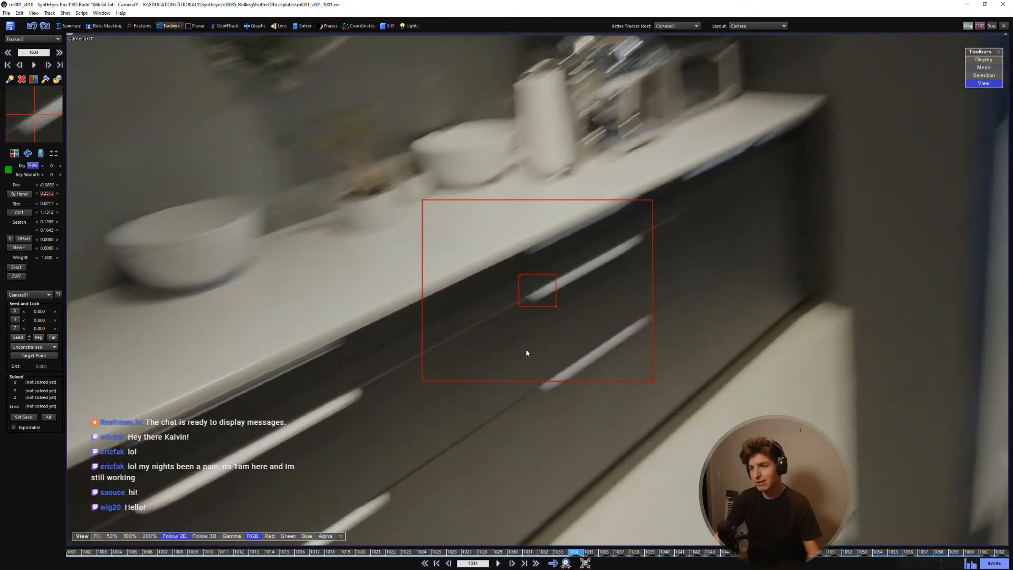
key("Left")
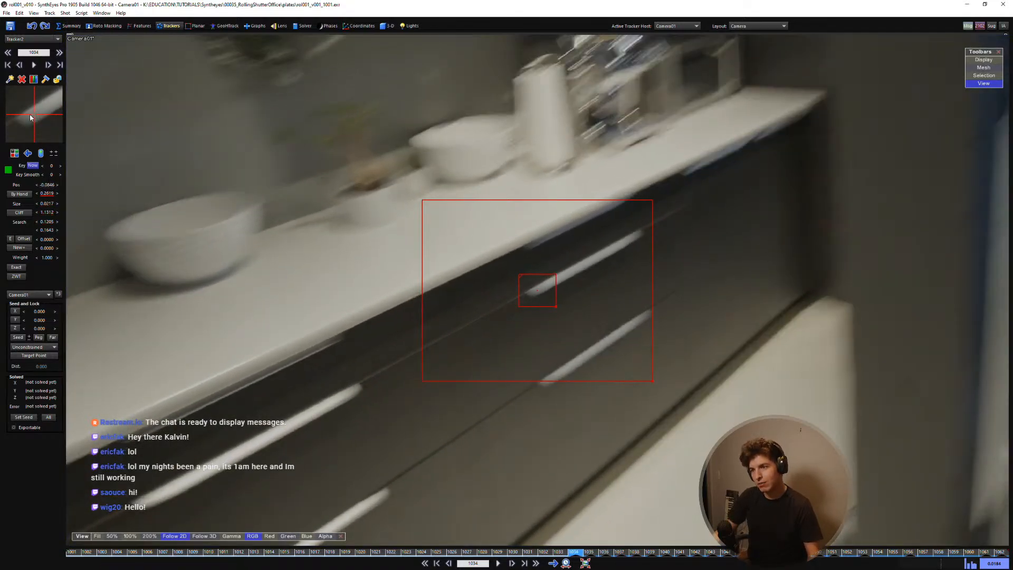
Step: Position the tracker on the handle's near end at frames 1033 to 1031, flipping between neighbouring frames to check alignment
key("Left")
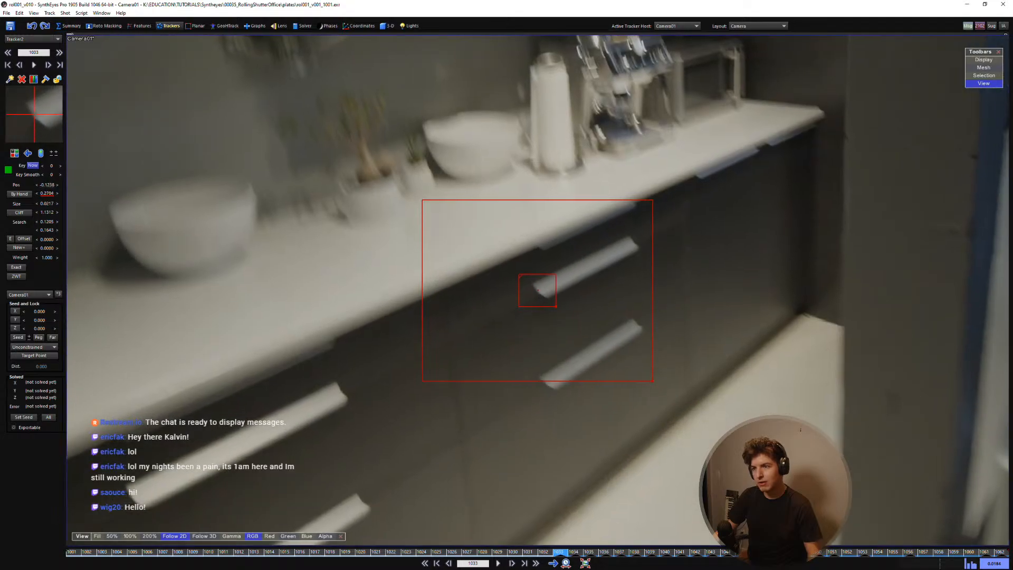
key("Right")
key("Left")
left_click_drag(36, 116, 1, 72)
key("Right")
key("Left")
key("Left")
key("Right")
key("Left")
key("Left")
Step: Continue tracking the handle's near end backward from frame 1030 to frame 1026, comparing neighbouring frames
key("Left")
key("Right")
key("Left")
key("Left")
key("Right")
key("Left")
key("Left")
key("Left")
key("Left")
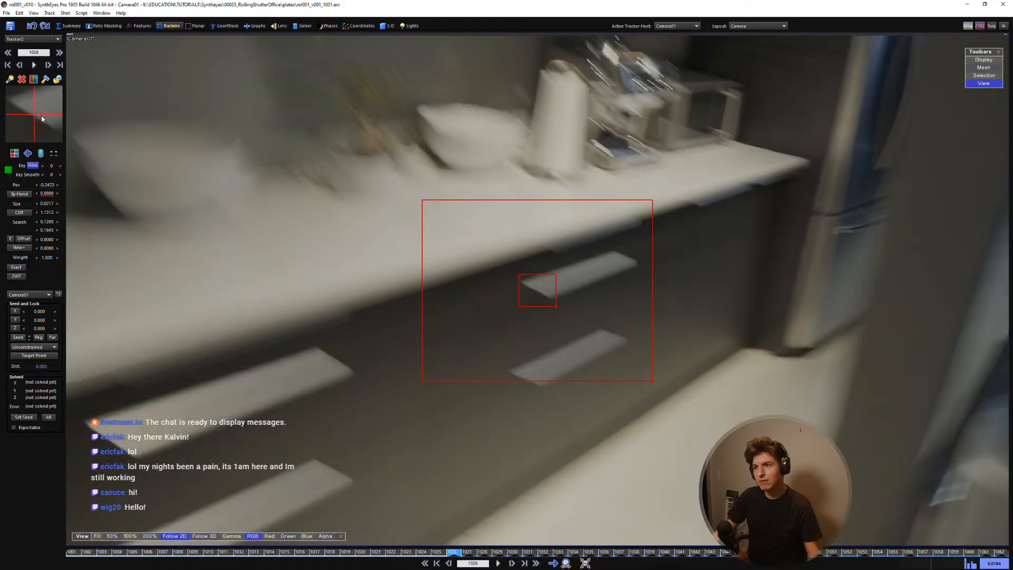
Step: Refine the tracker on the blurred handle's near end at frame 1025, comparing it with frames 1026 and 1024
key("Left")
left_click_drag(41, 118, 3, 74)
key("Right")
key("Left")
left_click_drag(37, 122, 5, 75)
key("Right")
key("Left")
key("Right")
key("Left")
key("Right")
key("Left")
key("Left")
key("Right")
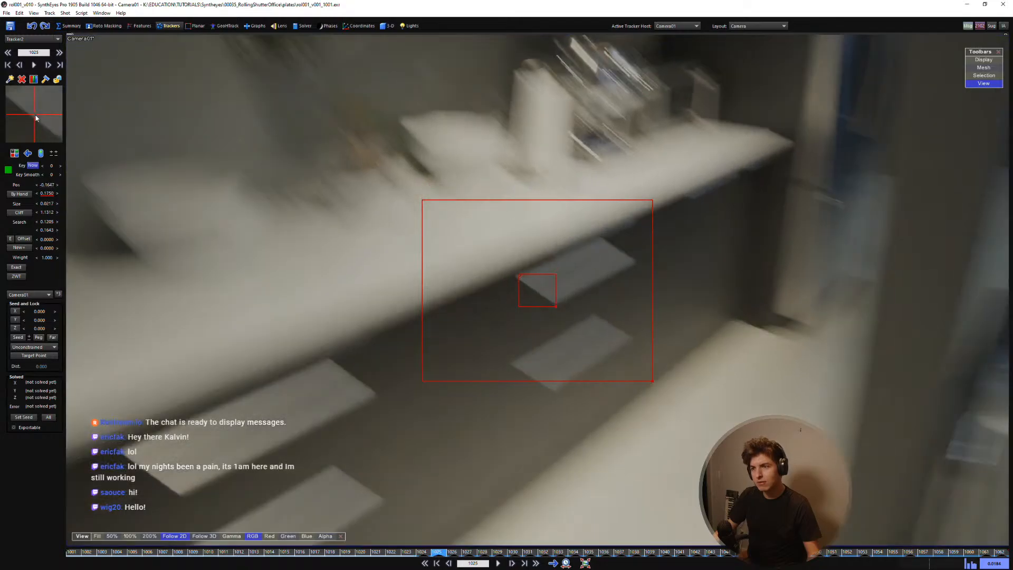
Step: Track the handle's near end back to frame 1023 and adjust its position against frame 1024
key("Left")
key("Left")
left_click_drag(38, 123, 62, 113)
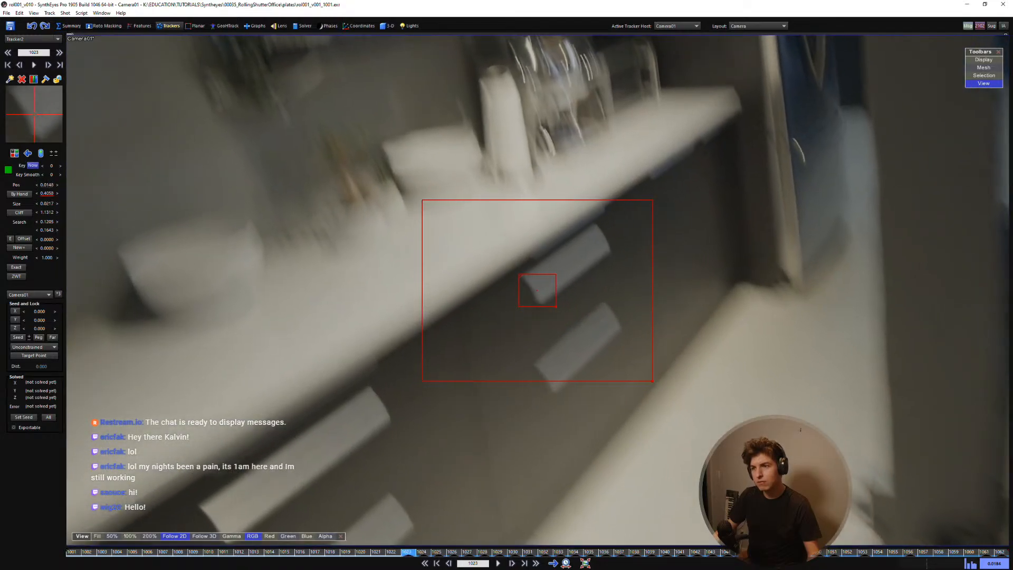
key("Right")
key("Left")
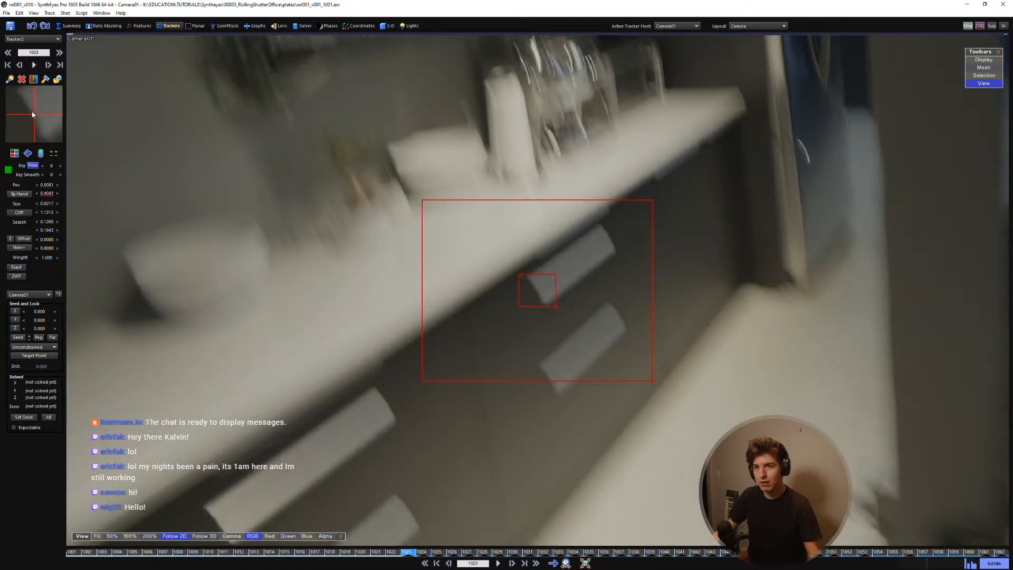
Step: Place the tracker on the sharper handle end at frame 1022 and compare it with frame 1023
key("Left")
key("Right")
key("Left")
left_click_drag(32, 113, 38, 76)
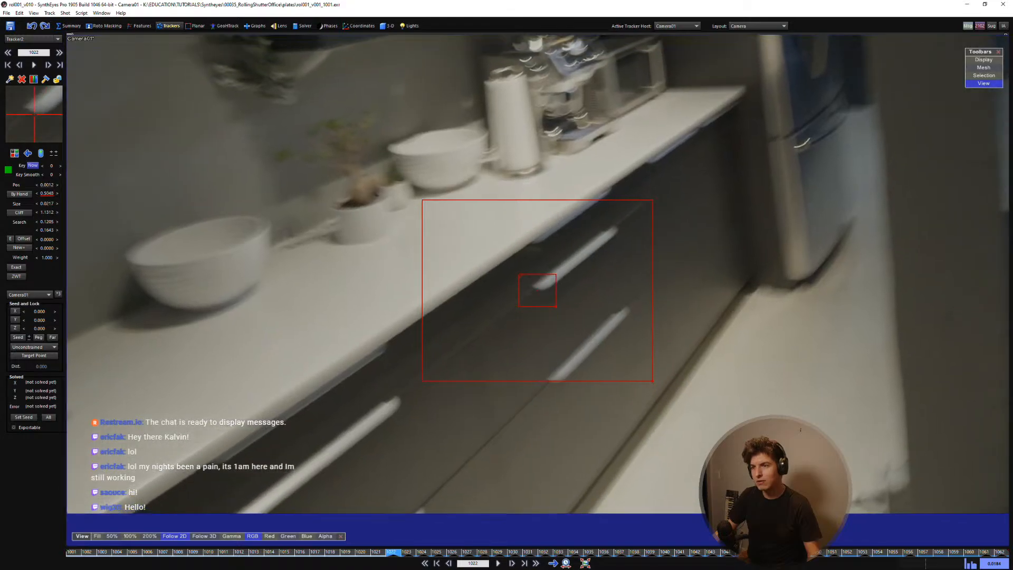
key("Right")
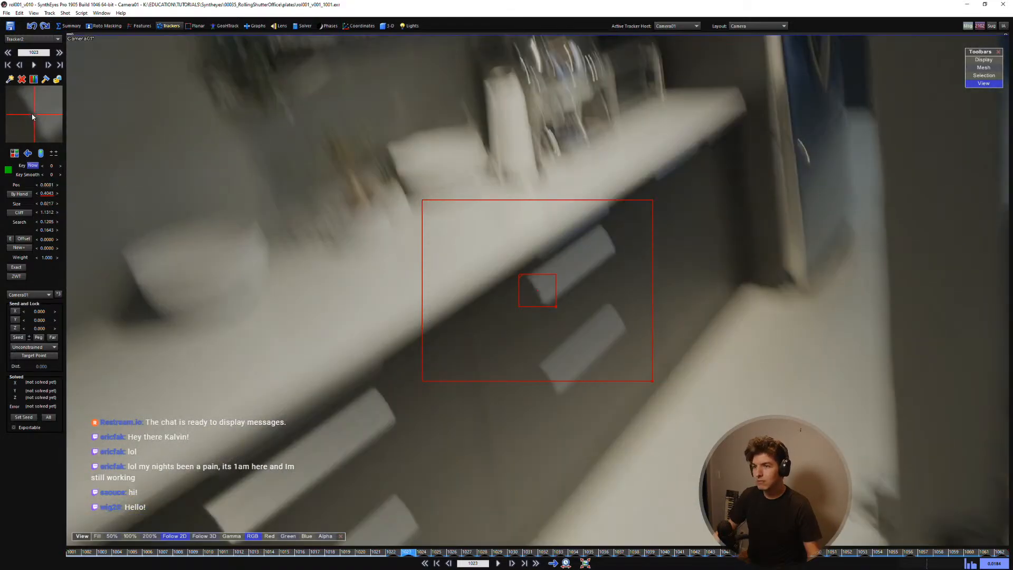
key("Left")
Step: Place the tracker on the blurred handle's near end at frames 1021 and 1020, checking one against the other
key("Left")
left_click_drag(35, 114, 71, 150)
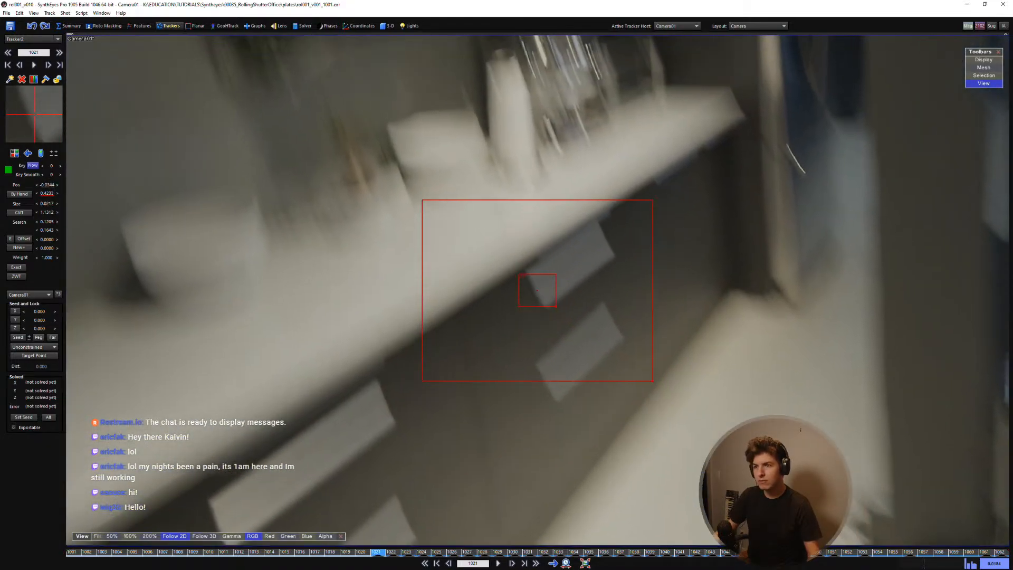
key("Left")
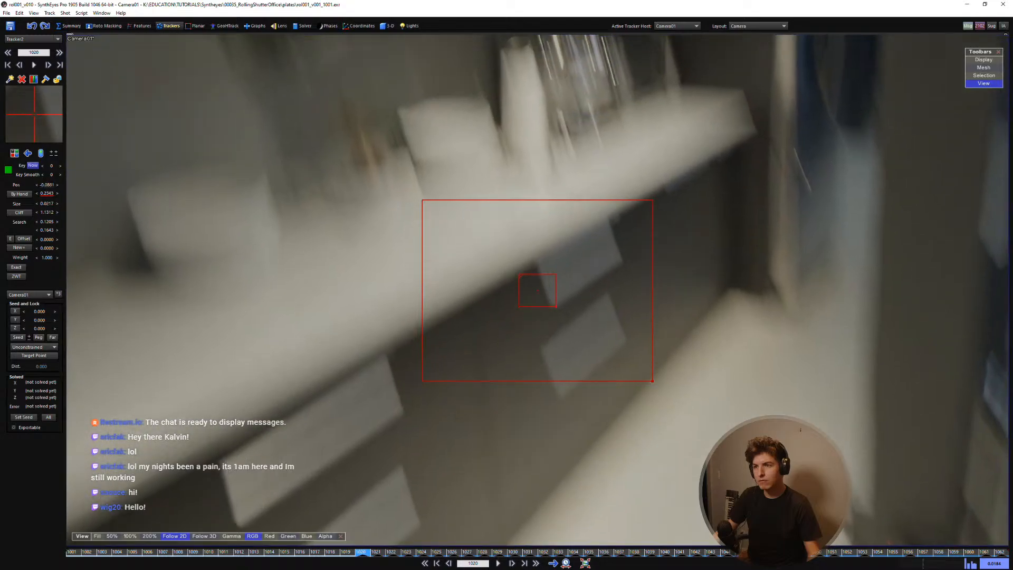
key("Right")
left_click_drag(44, 96, 41, 224)
key("Left")
key("Right")
key("Left")
Step: Position the tracker on the handle's near end at frames 1019, 1018 and 1017
key("Left")
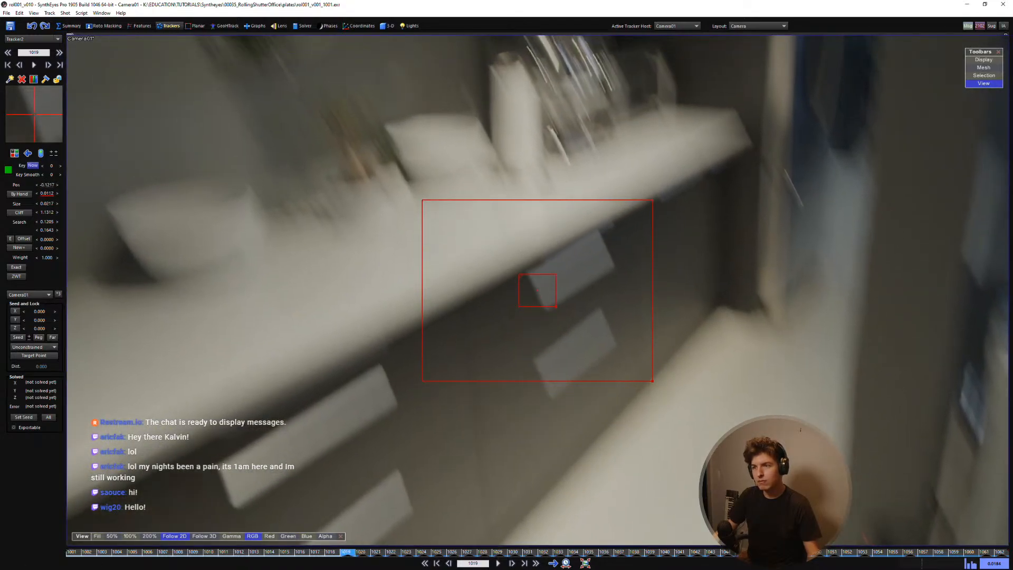
key("Left")
mouse_move(35, 113)
left_mouse_down()
mouse_move(8, 102)
mouse_move(31, 116)
left_mouse_up()
left_click_drag(29, 116, 21, 76)
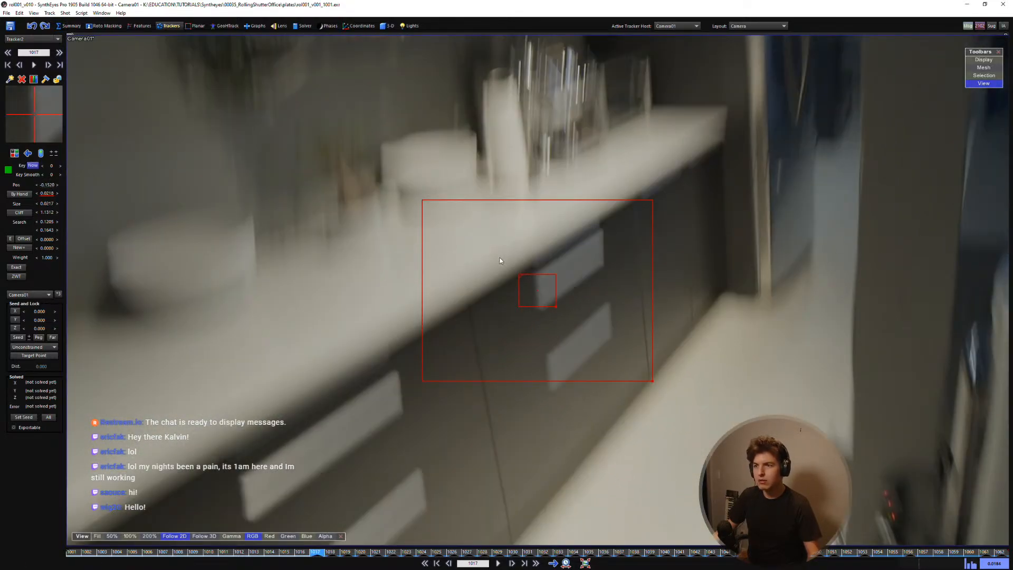
Step: Adjust the tracker's search area to about 0.12 by 0.17 at frame 1017 and compare with frame 1016
scroll(598, 317, "down", 2)
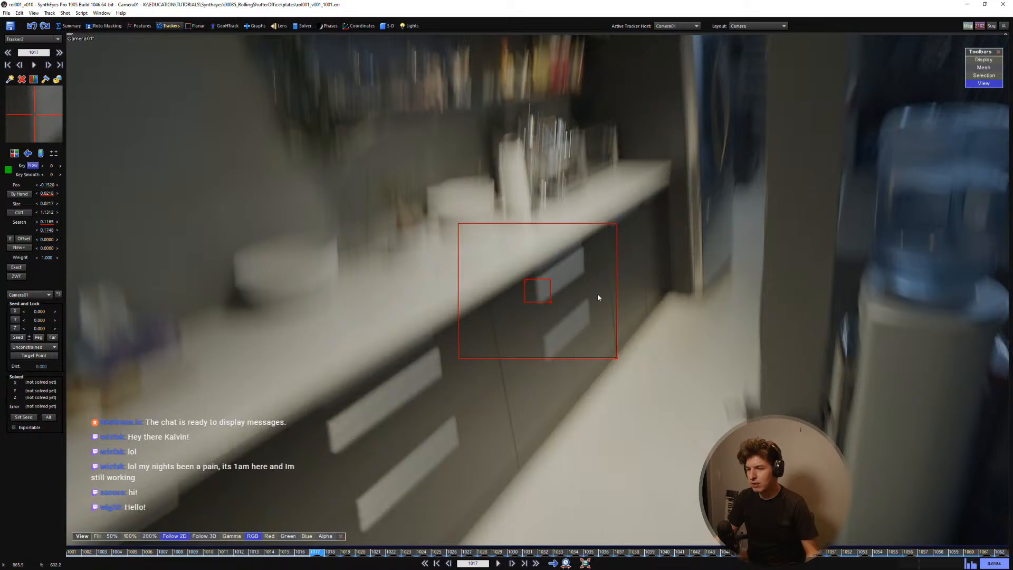
key("Left")
key("Right")
key("Left")
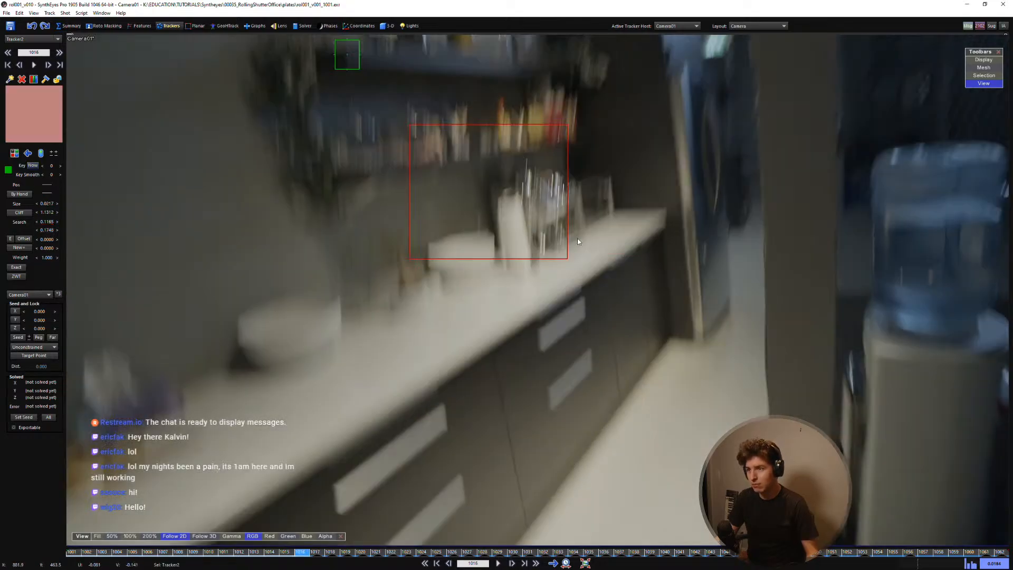
key("Right")
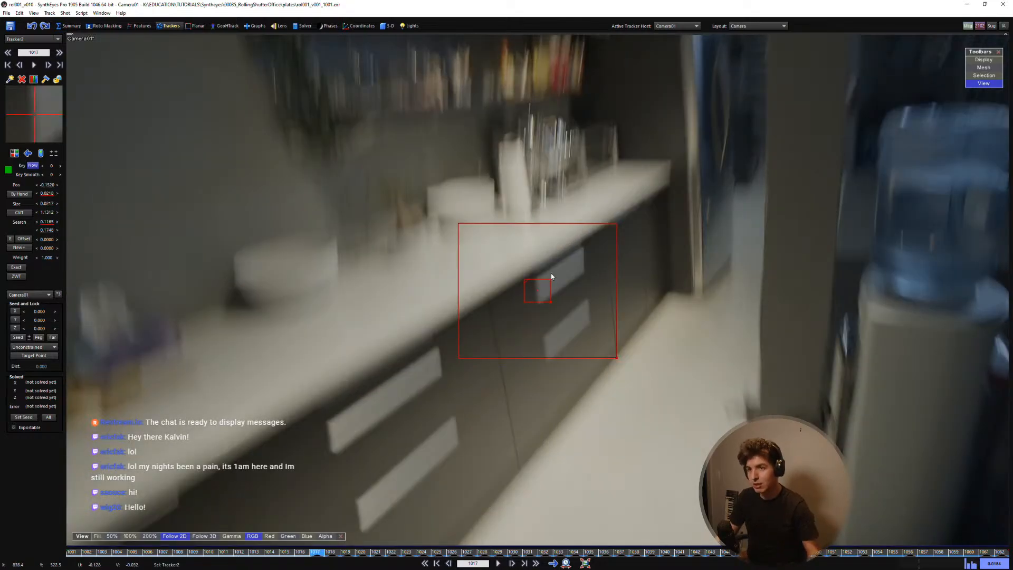
Step: Set the tracking prediction mode to Hand-held: Sticky
left_click(35, 12)
mouse_move(47, 13)
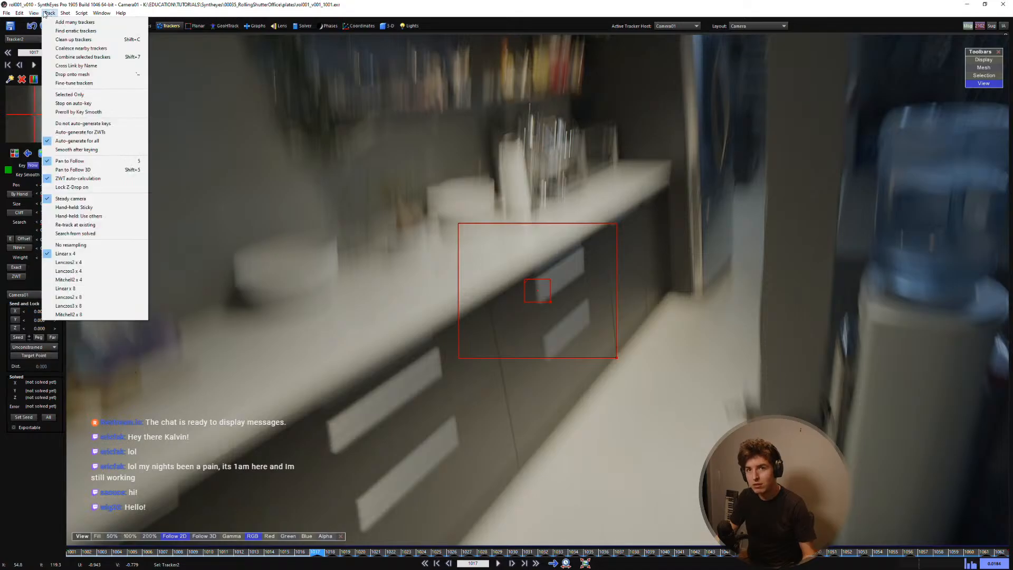
left_click(96, 210)
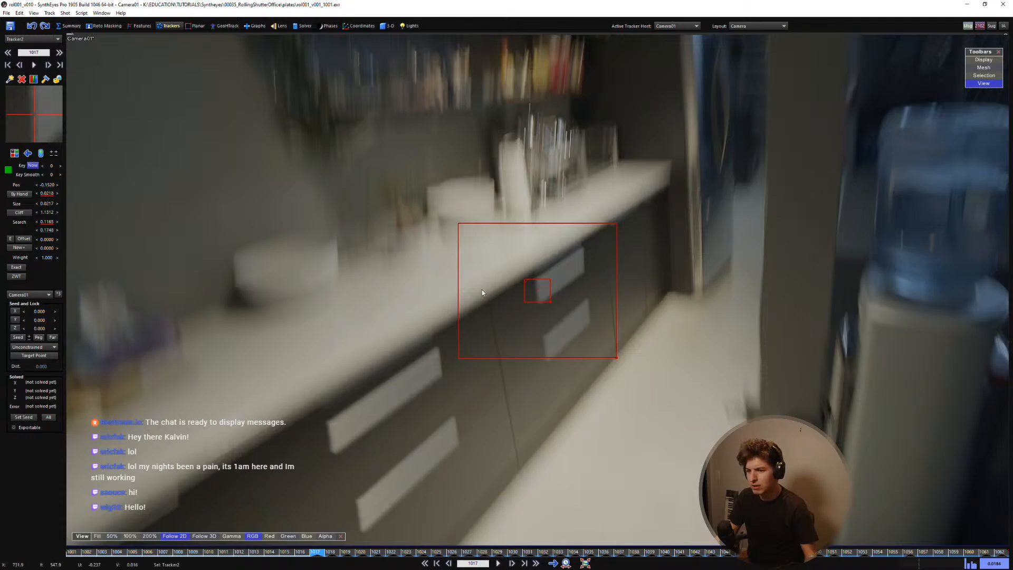
Step: Place the tracker on the drawer handle's near end at frame 1016 and compare it with frame 1017
key("Left")
key("Right")
key("Left")
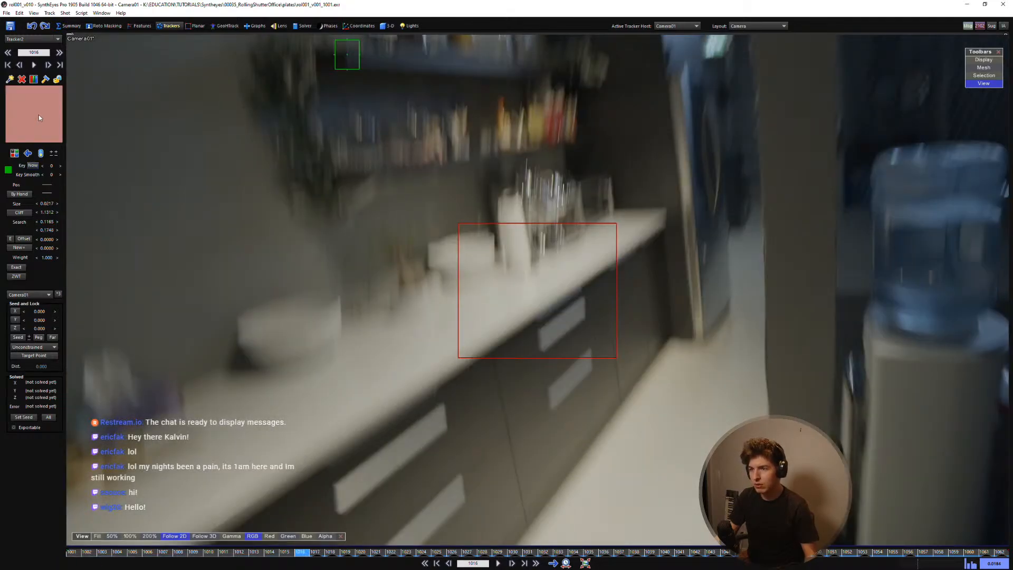
left_click_drag(39, 115, 41, 90)
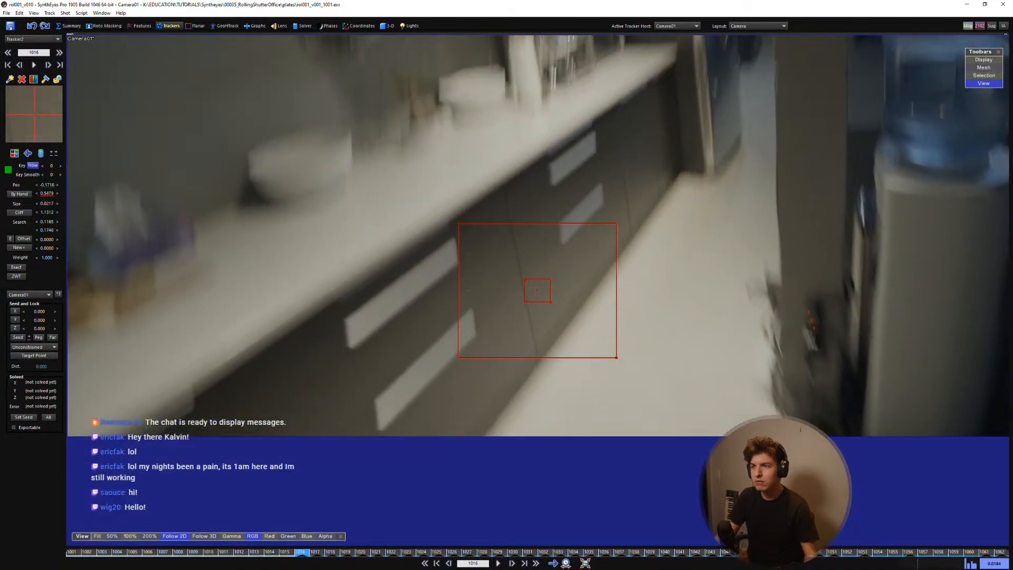
left_click_drag(552, 175, 552, 180)
key("Right")
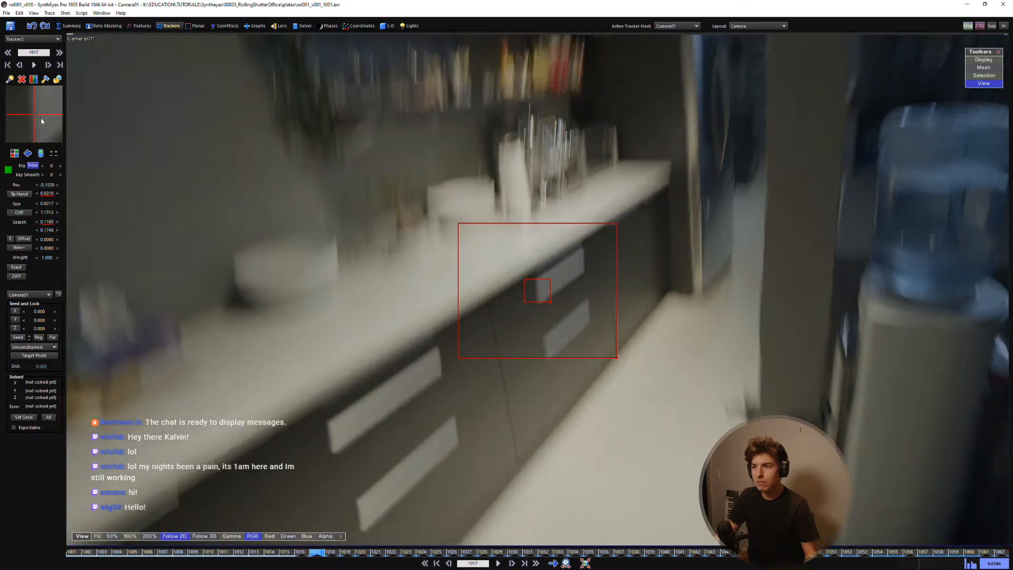
key("Left")
key("Right")
key("Left")
Step: Compare frames 1016 and 1015, and place the tracker on the handle's near end at frame 1015
key("Left")
key("Right")
key("Left")
key("Right")
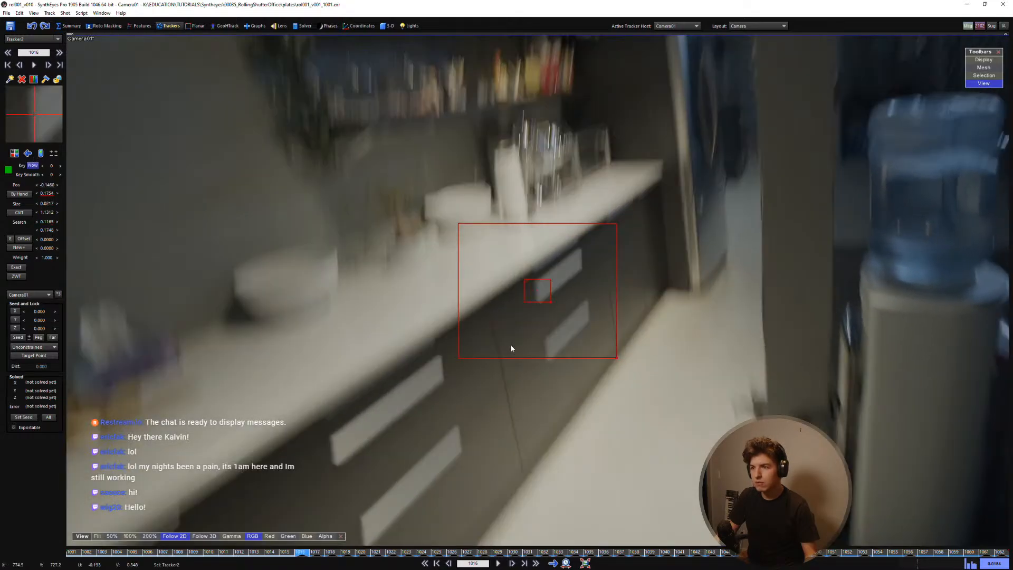
key("Left")
key("Right")
key("Left")
key("Right")
key("Left")
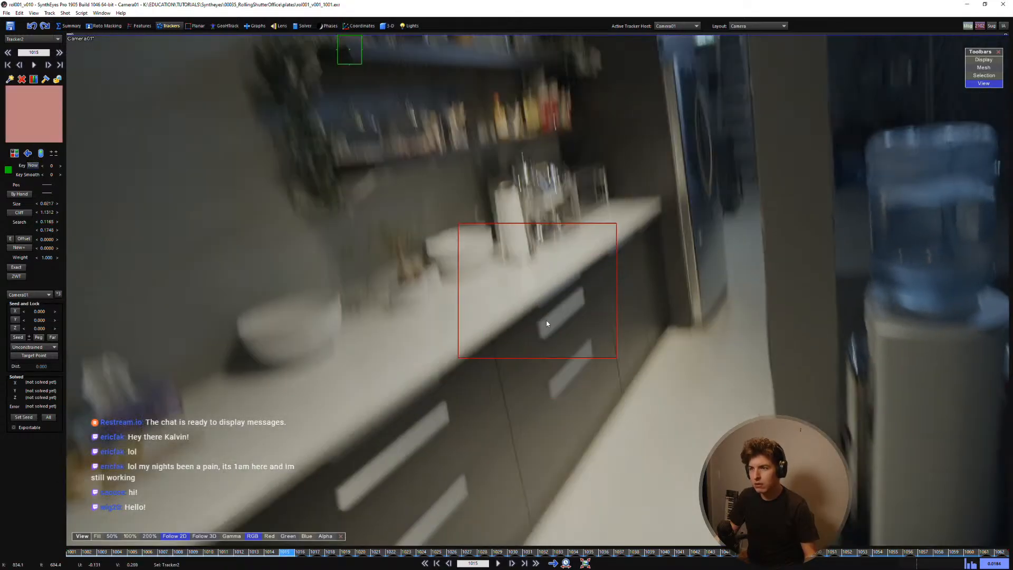
left_click(541, 330)
Step: Position the tracker on the handle's near end at frame 1014, checking it against frame 1015
key("Left")
key("Right")
key("Left")
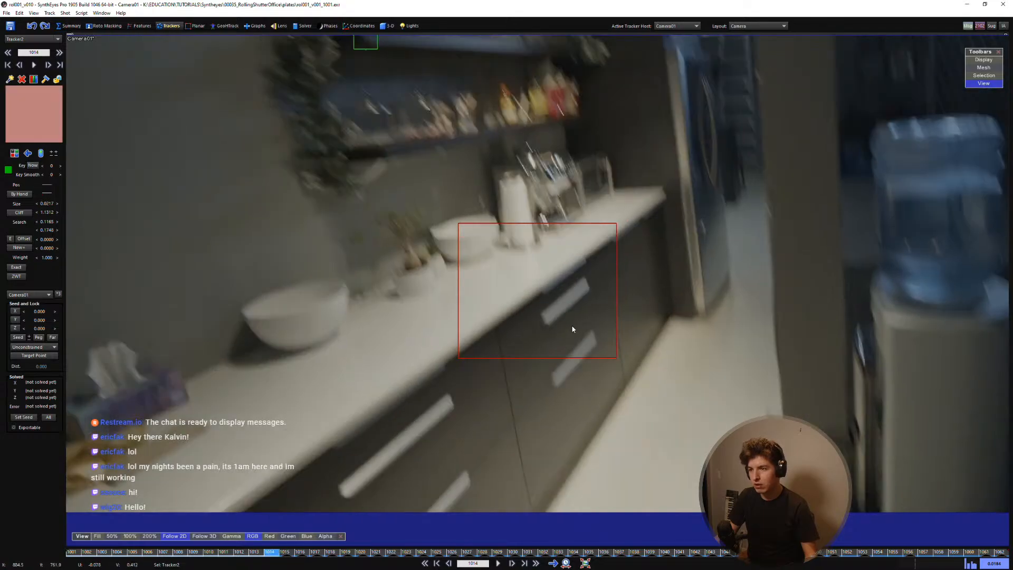
key("Right")
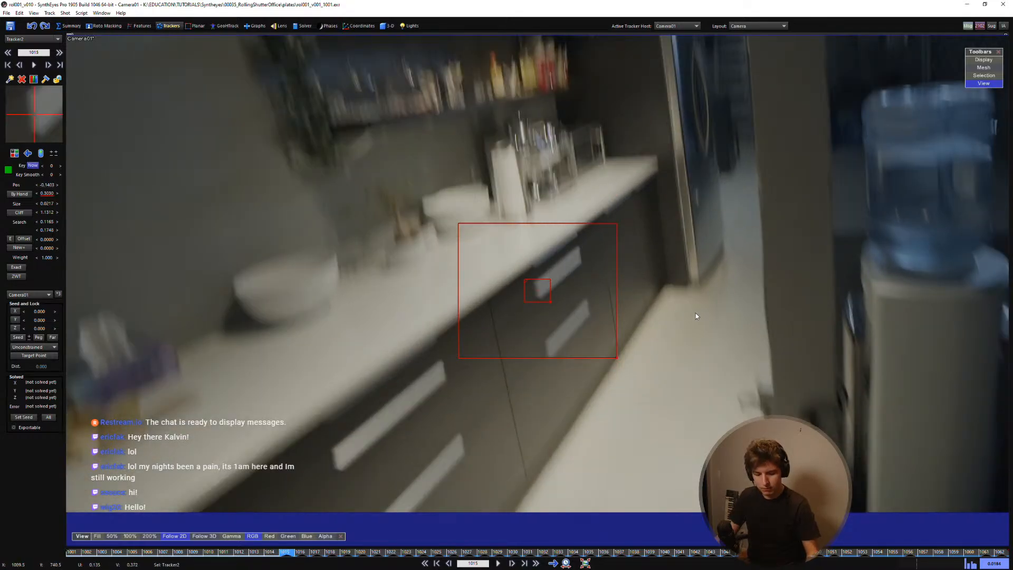
left_click(673, 302)
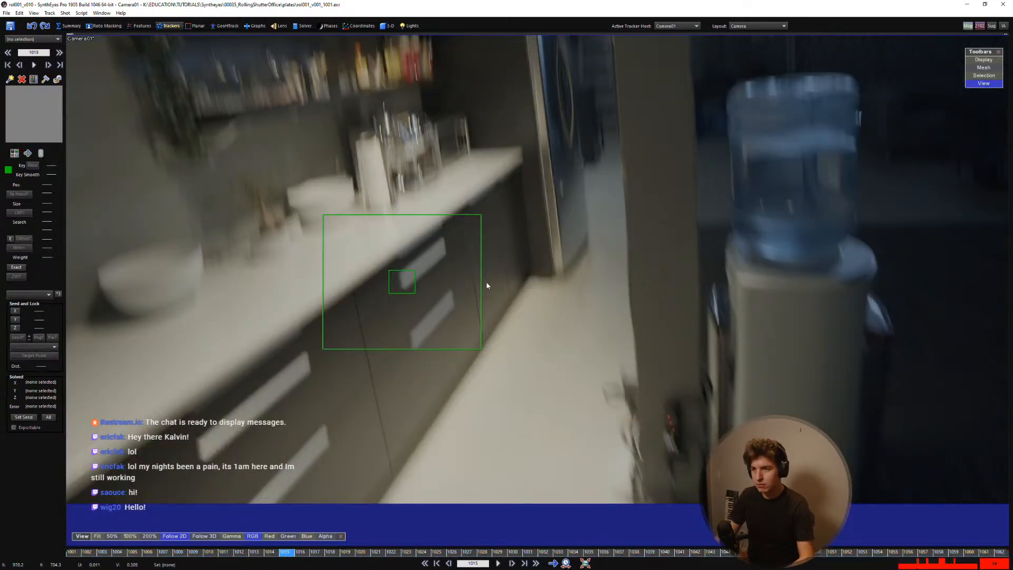
left_click(402, 282)
key("Left")
key("Right")
key("Left")
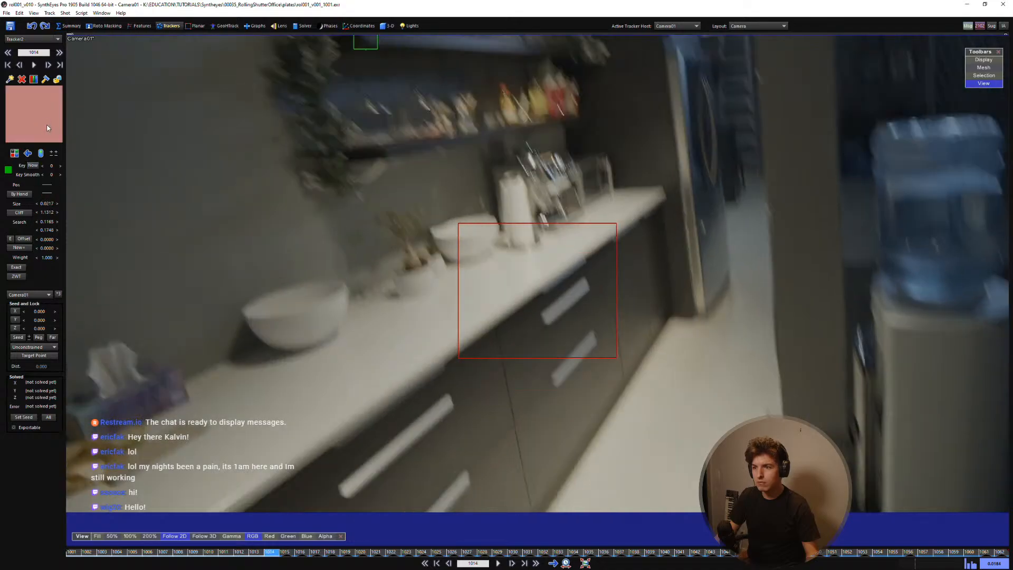
left_click(49, 127)
left_click(49, 128)
Step: Adjust the tracker onto the handle's near end at frames 1013 and 1012
key("Left")
left_click(46, 125)
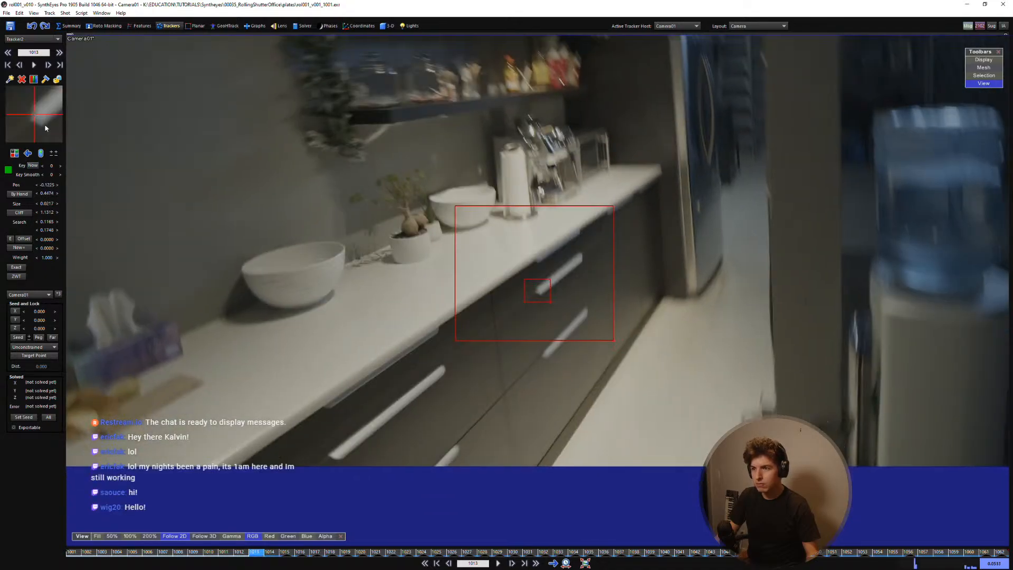
key("Left")
left_click(43, 123)
Step: Switch the tracking direction to backward and recheck the handle tracker from frame 1015 back to 1012
key("Right")
key("Right")
key("Right")
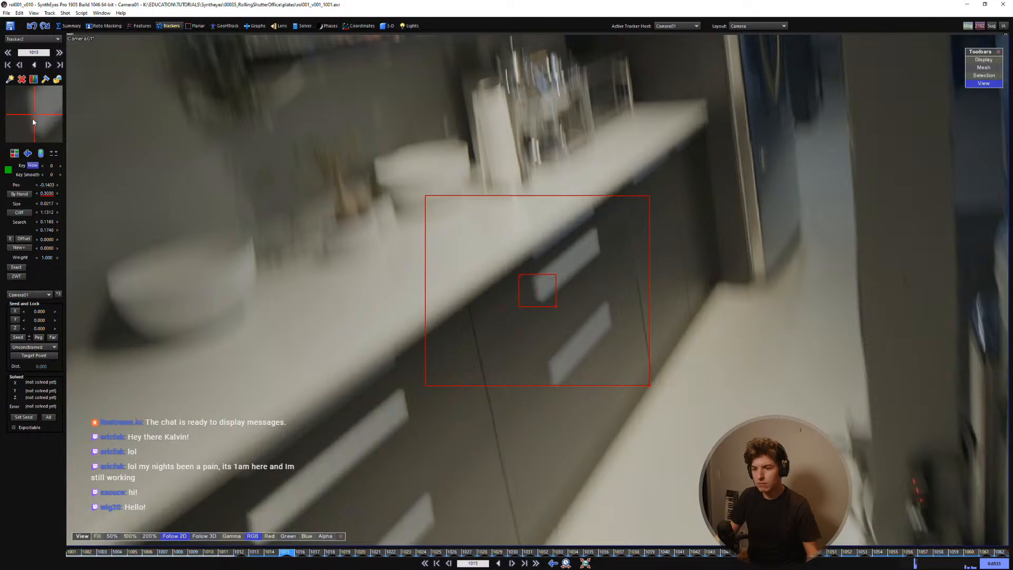
key("Left")
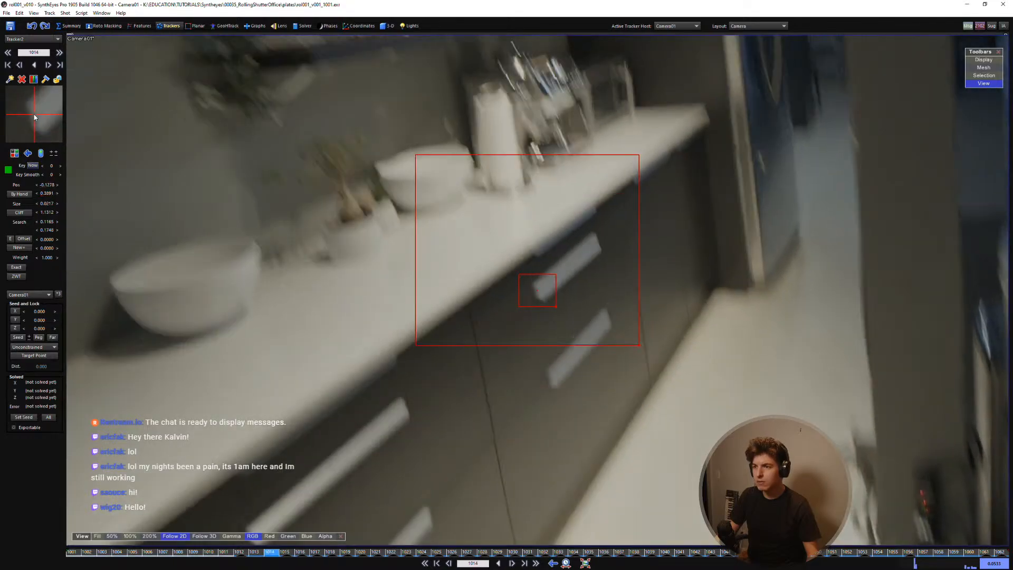
key("Left")
key("Left")
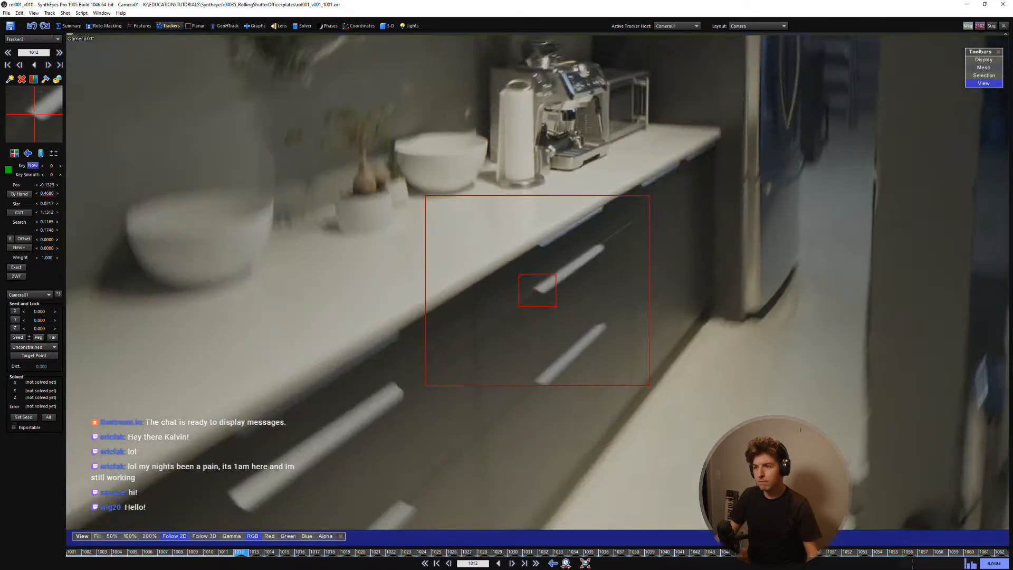
Step: Track the handle's near end backward from frame 1012 to frame 1001, keeping the tracker on the handle tip
key("Left")
key("Left")
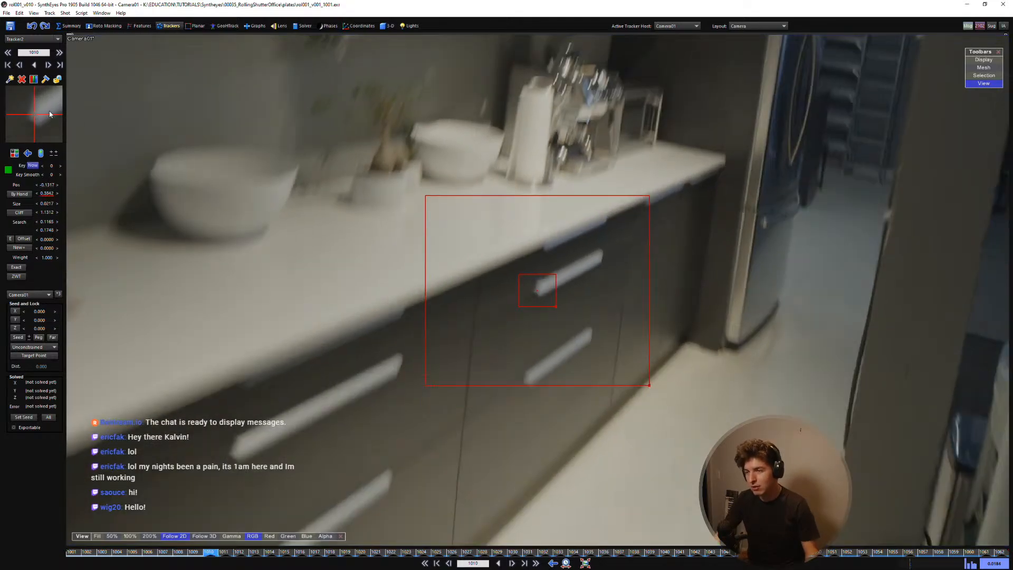
key("Left")
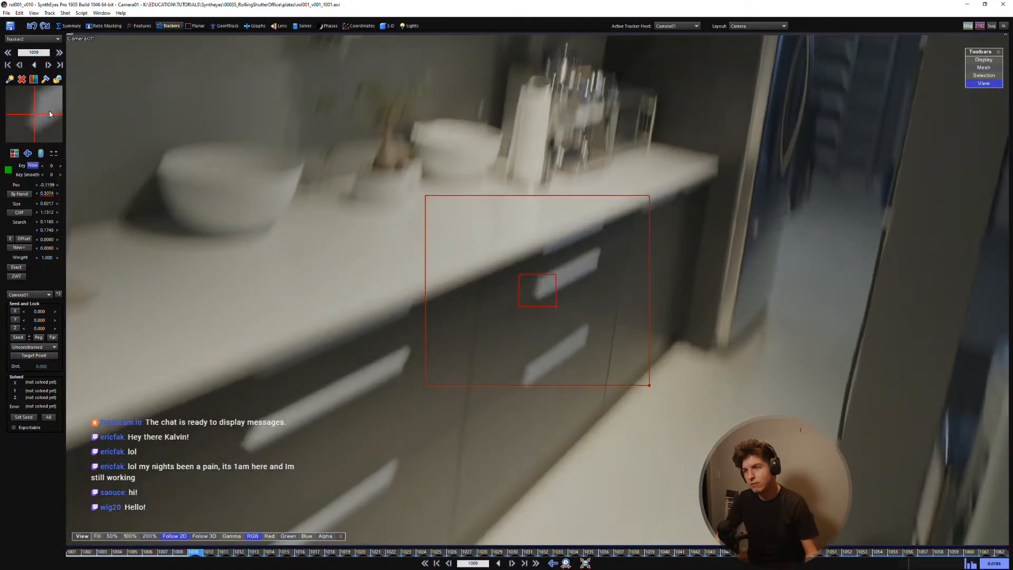
key("Left")
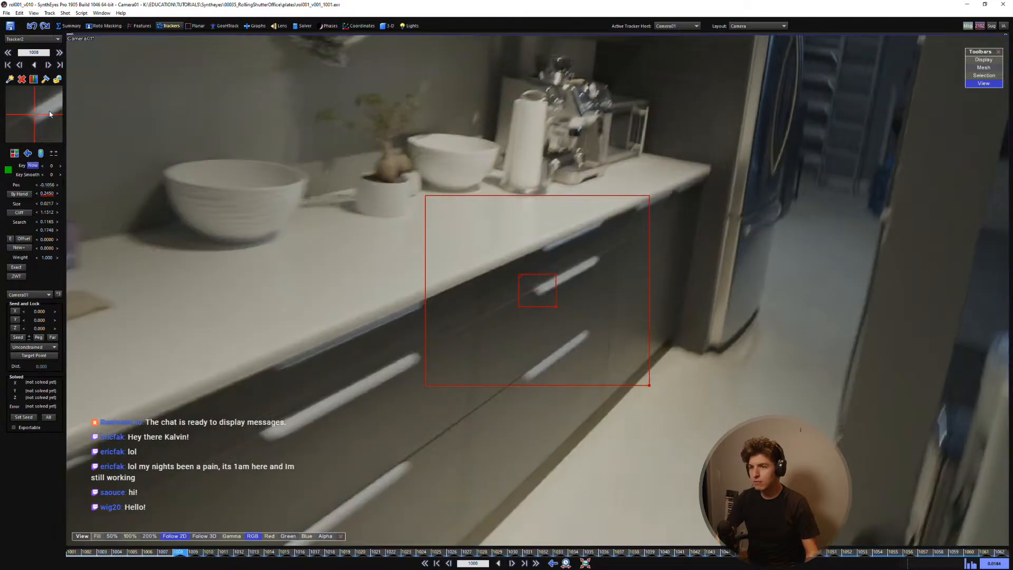
key("Left")
key("Left")
key("Left")
key("Left")
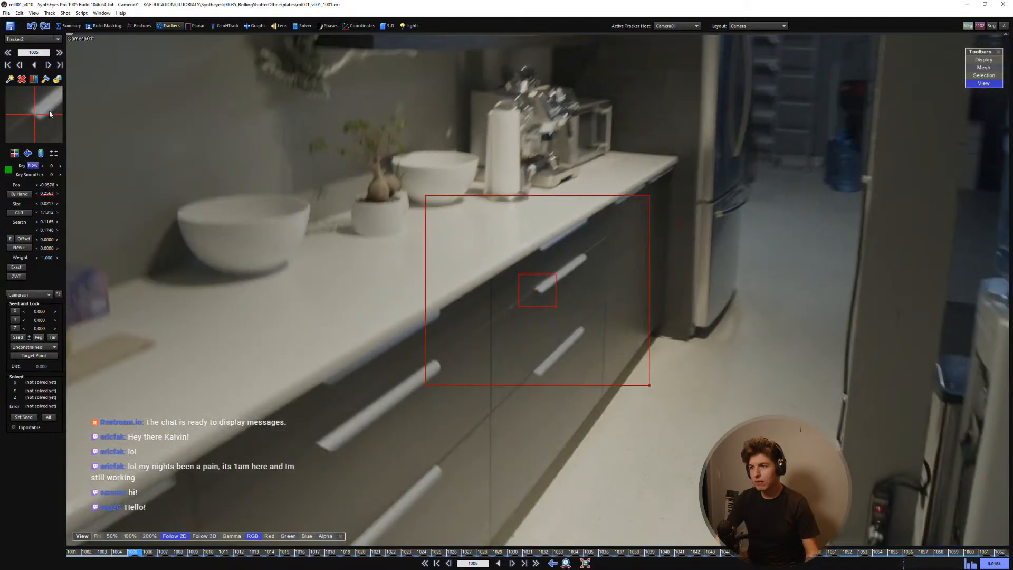
key("Left")
key("Left")
key("Left")
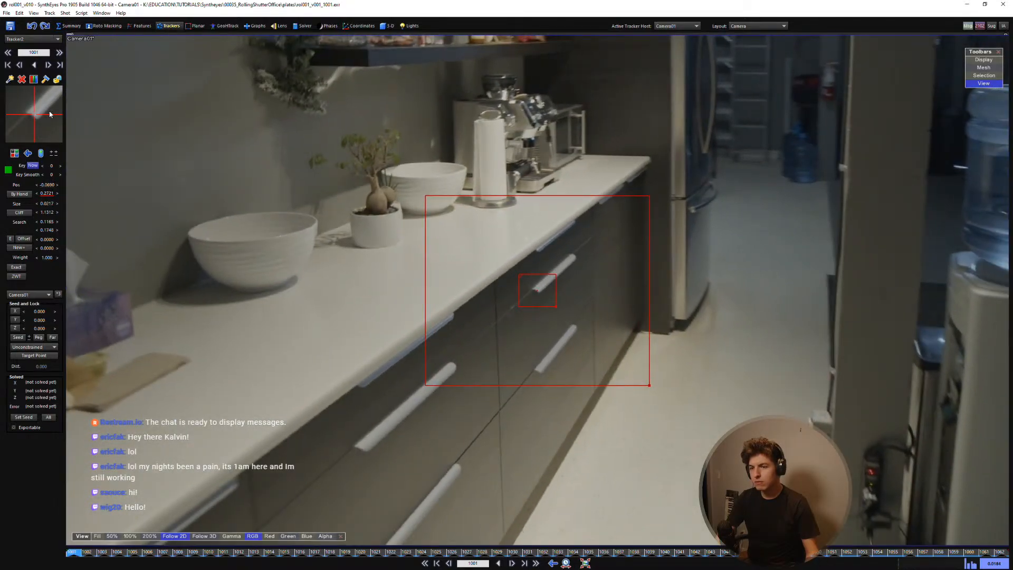
Step: Lock the finished handle tracker, play the shot back and return to frame 1001
key("space")
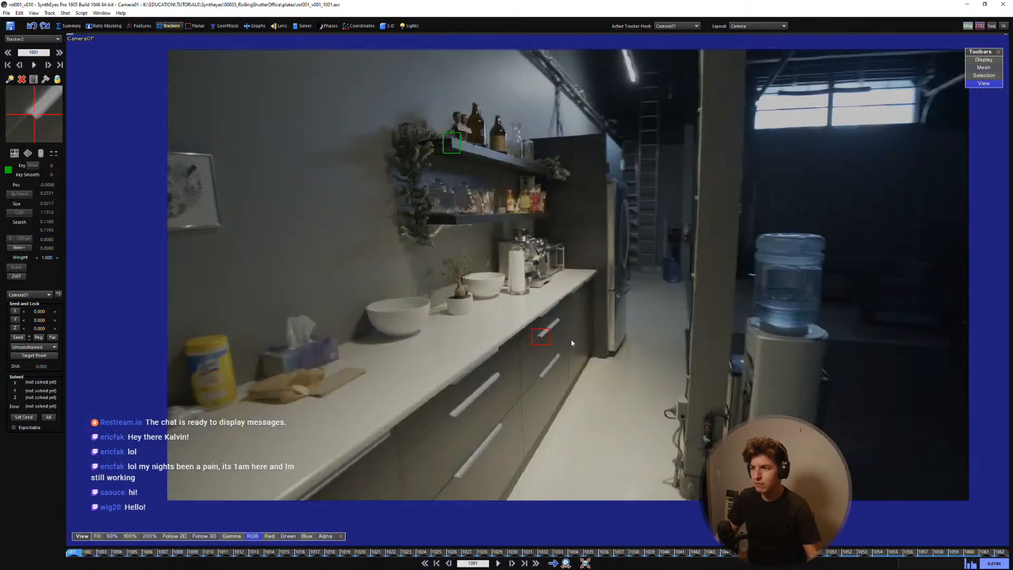
key("space")
key("Home")
key("5")
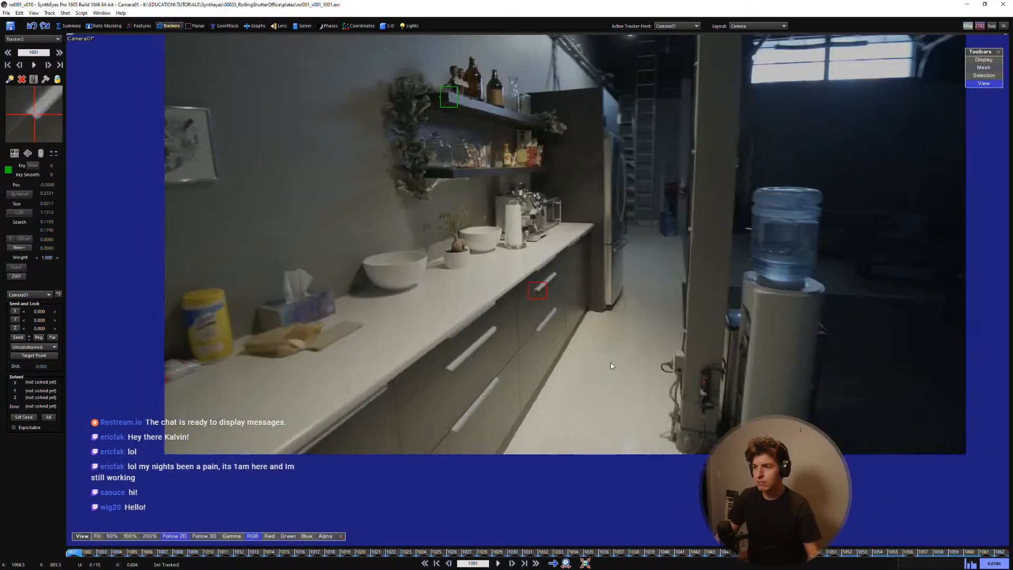
Step: Create a new tracker at frame 1001 on the fridge's bottom front corner near the floor
scroll(631, 316, "up", 4)
middle_click_drag(680, 319, 541, 298)
scroll(541, 298, "up", 4)
key("c")
left_click(537, 301)
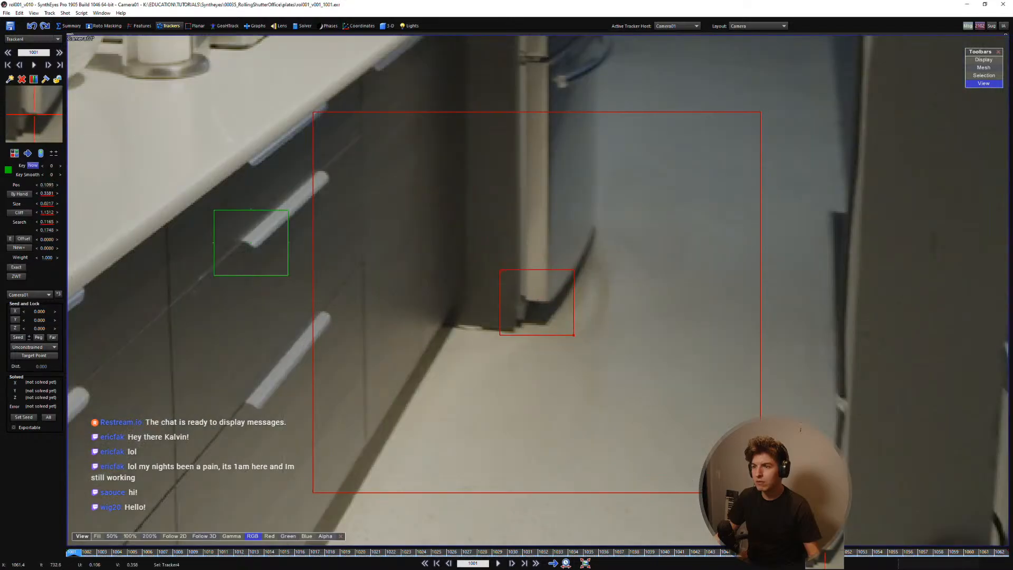
scroll(278, 310, "down", 2)
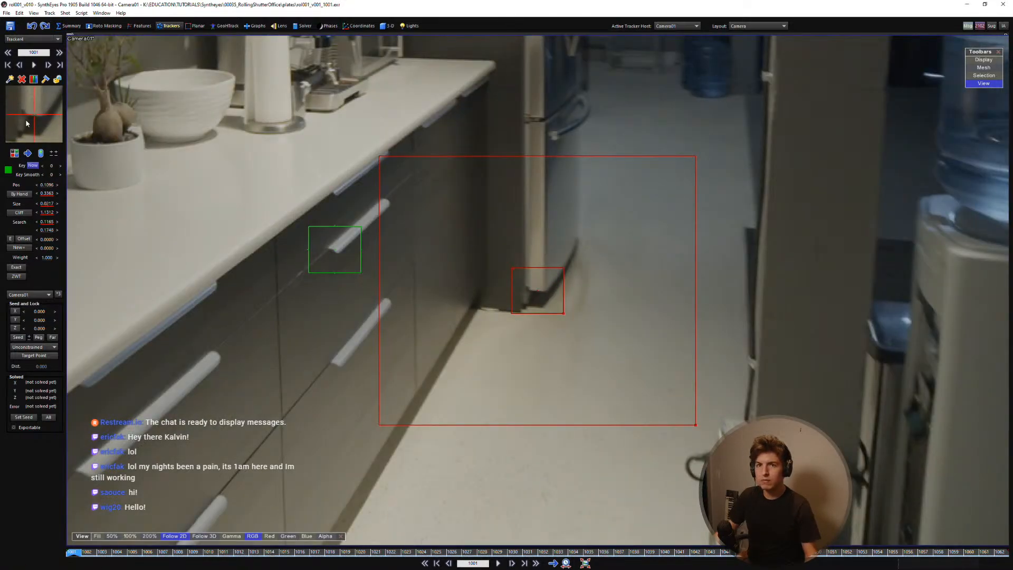
Step: Set the tracking prediction mode to Hand-held: Use others
left_click(33, 14)
mouse_move(49, 14)
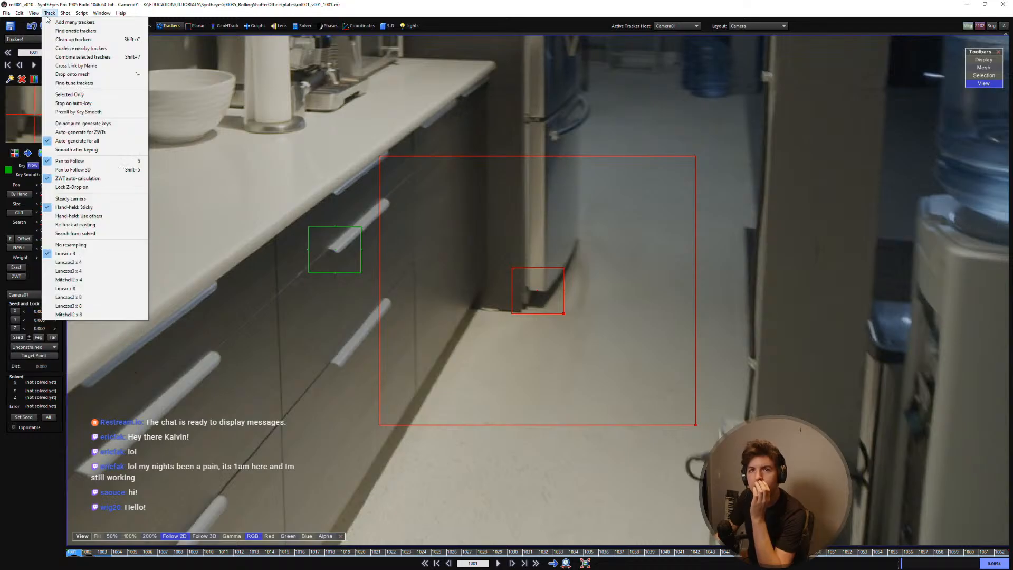
left_click(96, 216)
Step: Track the fridge's bottom corner forward frame by frame from 1001 to 1011
key("d")
key("s")
key("d")
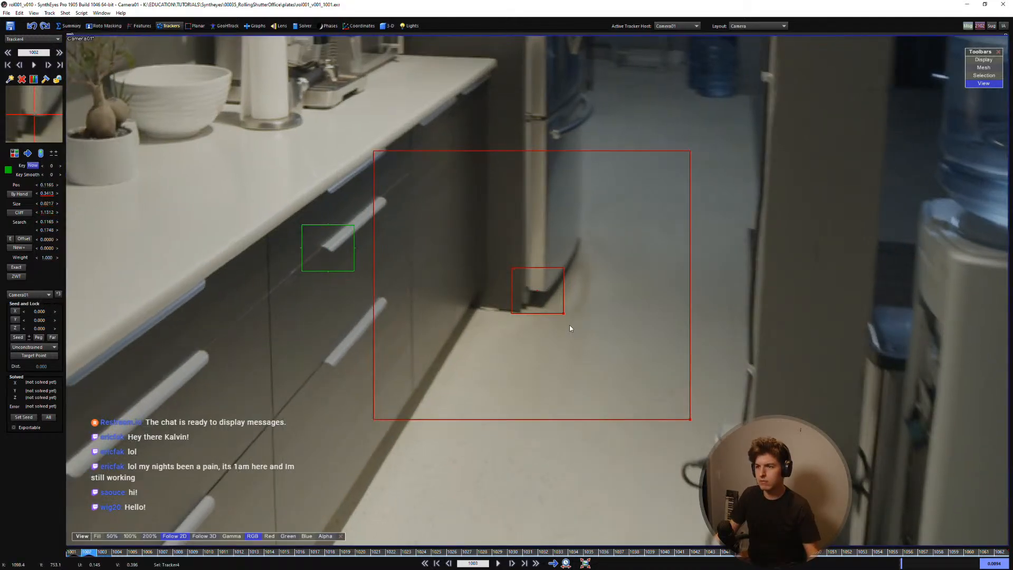
key("d")
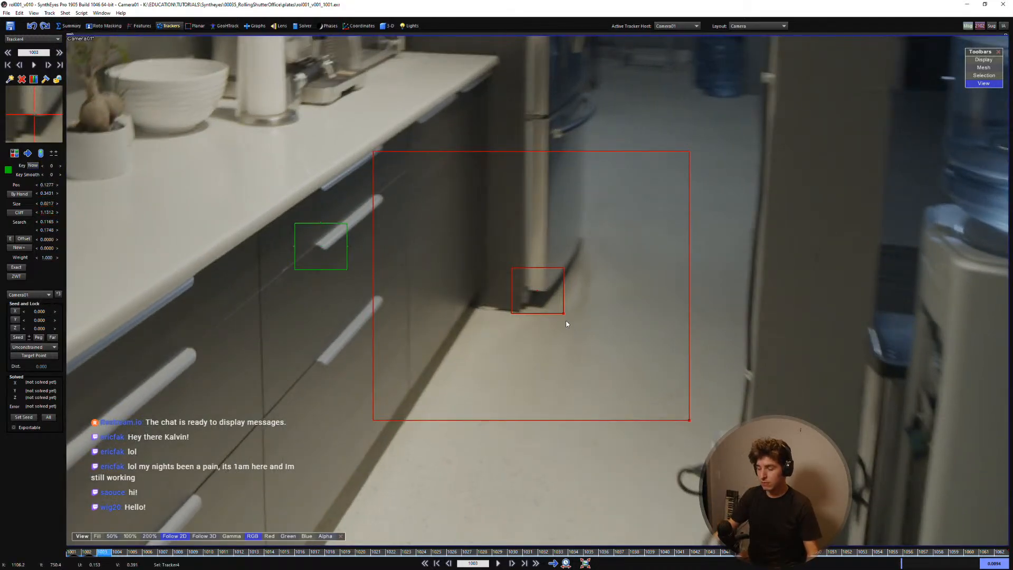
key("d")
key("d")
key("d")
key("d")
key("d")
key("d")
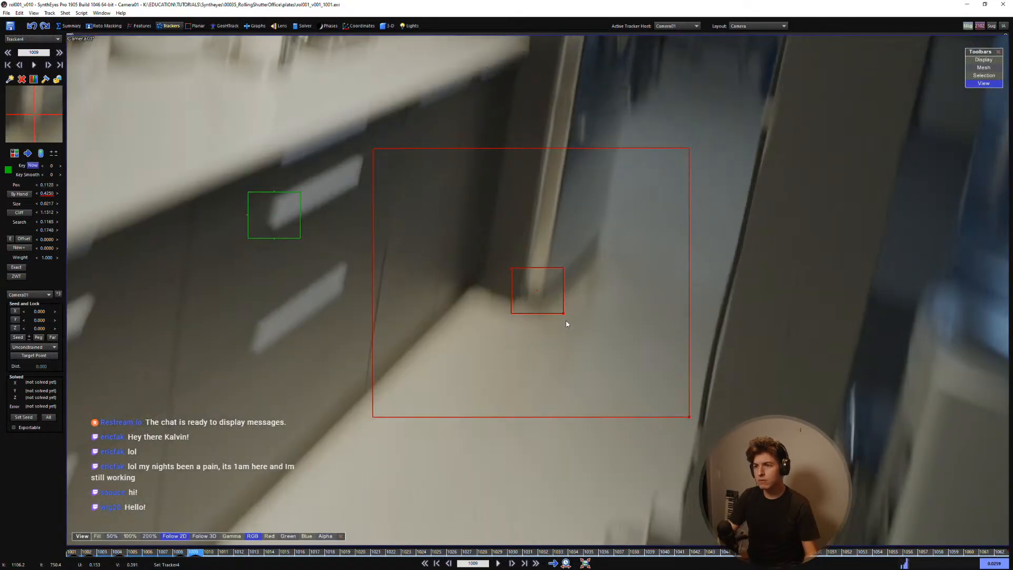
key("d")
key("d")
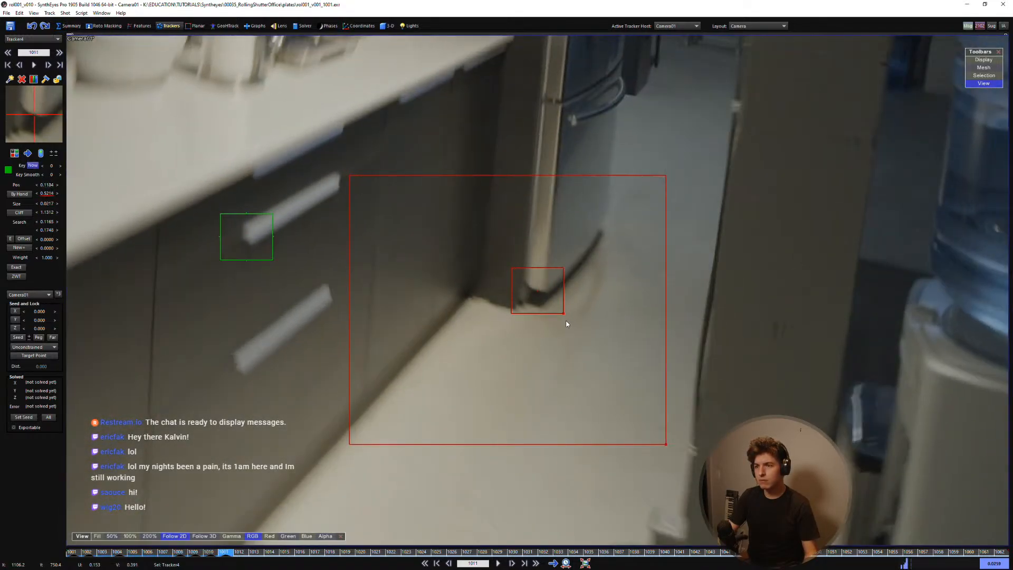
Step: Continue tracking the fridge's bottom corner forward through the blurred frames 1012 to 1018
key("d")
key("d")
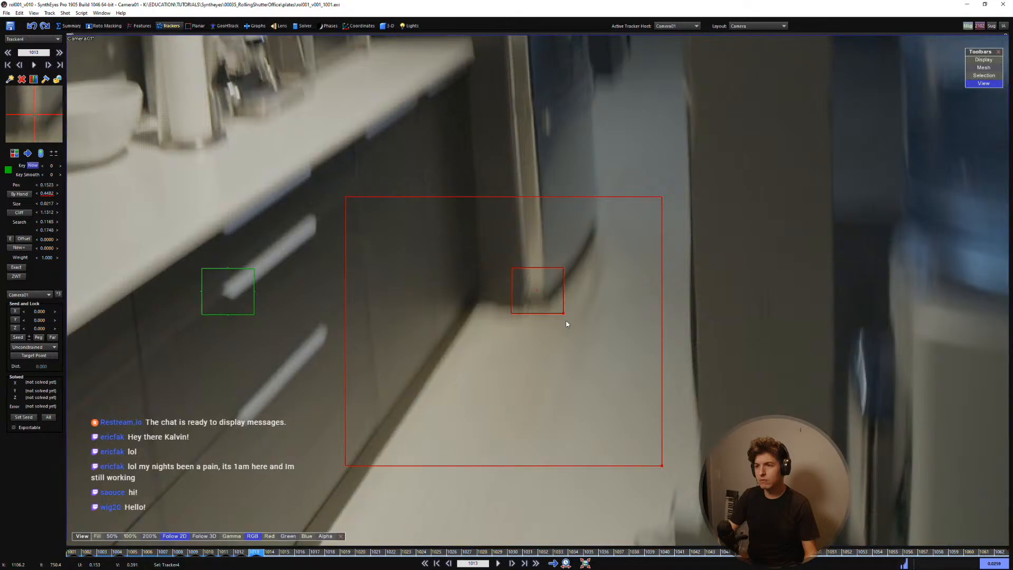
key("d")
key("d")
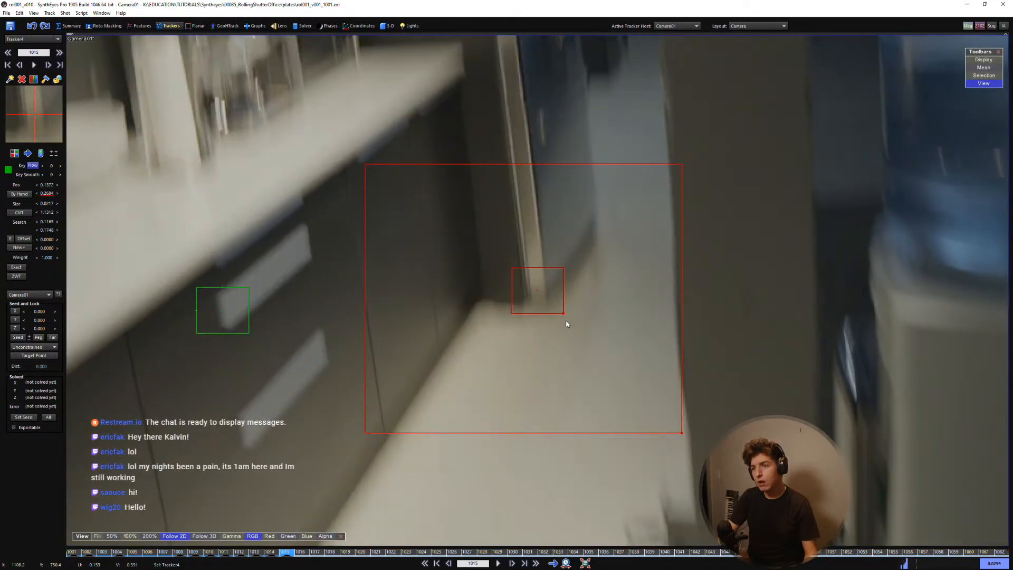
key("d")
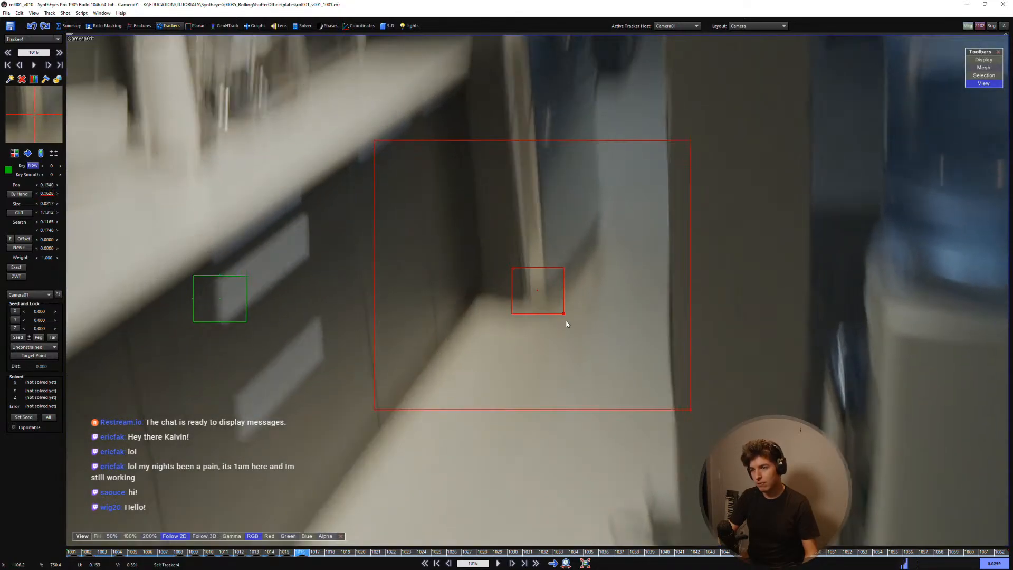
key("d")
key("d")
Step: Move the tracker down onto the fridge's bottom corner at frame 1018, compare with frame 1017 and advance to 1019
key("s")
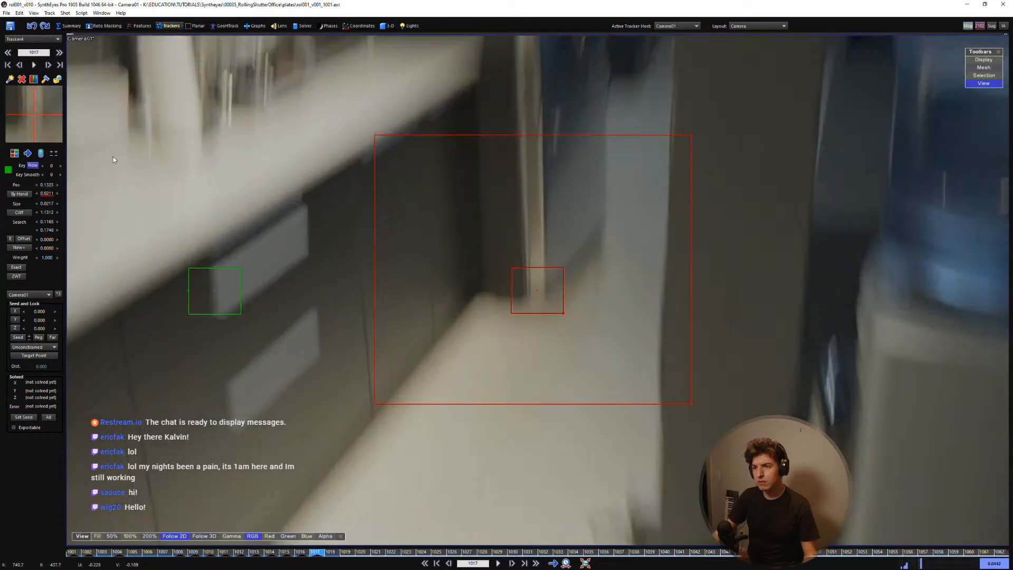
key("d")
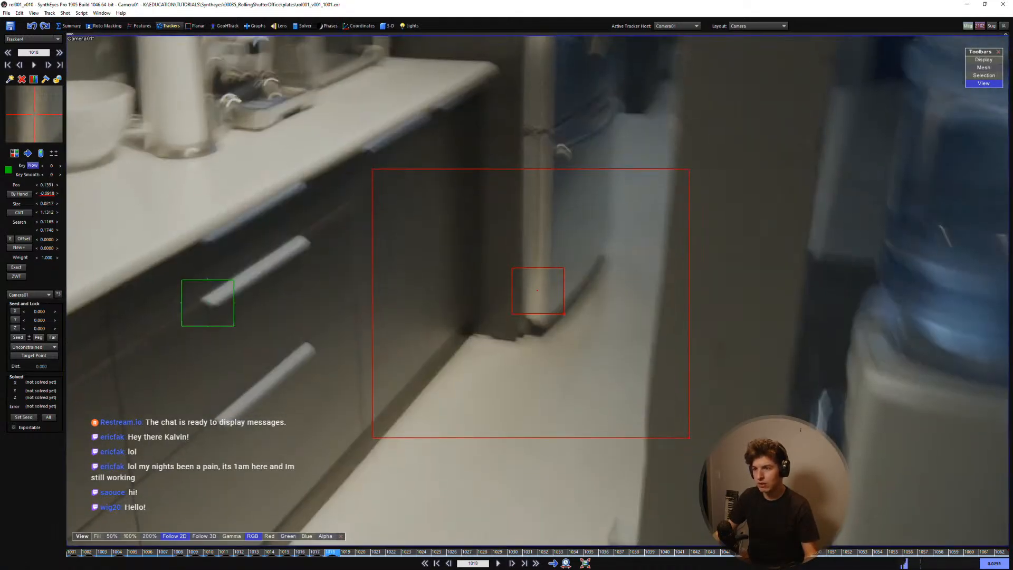
left_click_drag(34, 119, 34, 91)
key("s")
key("d")
key("d")
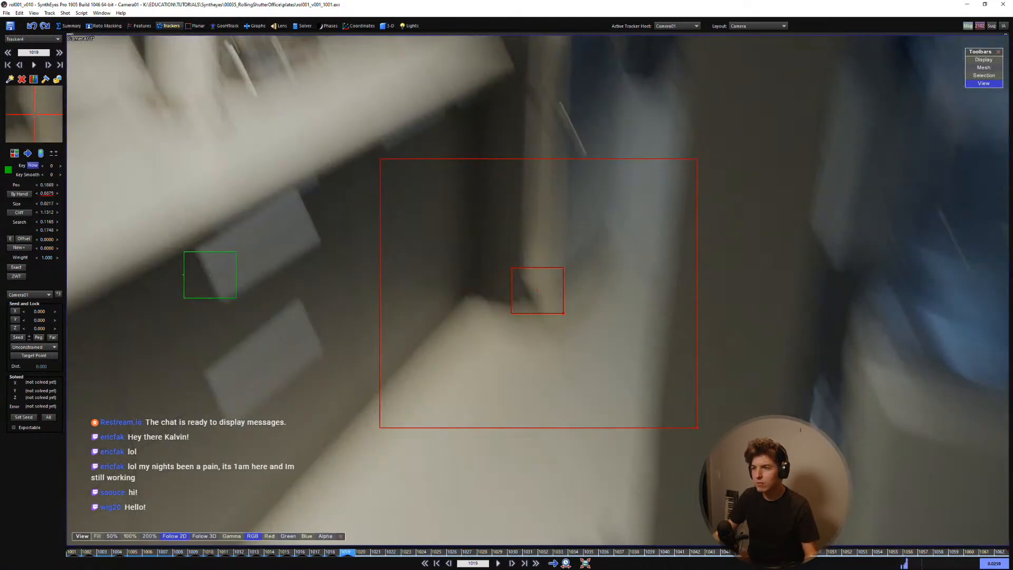
Step: Move the tracker down onto the fridge's bottom corner at frame 1019, check the neighbouring frames and advance to 1020
key("s")
key("d")
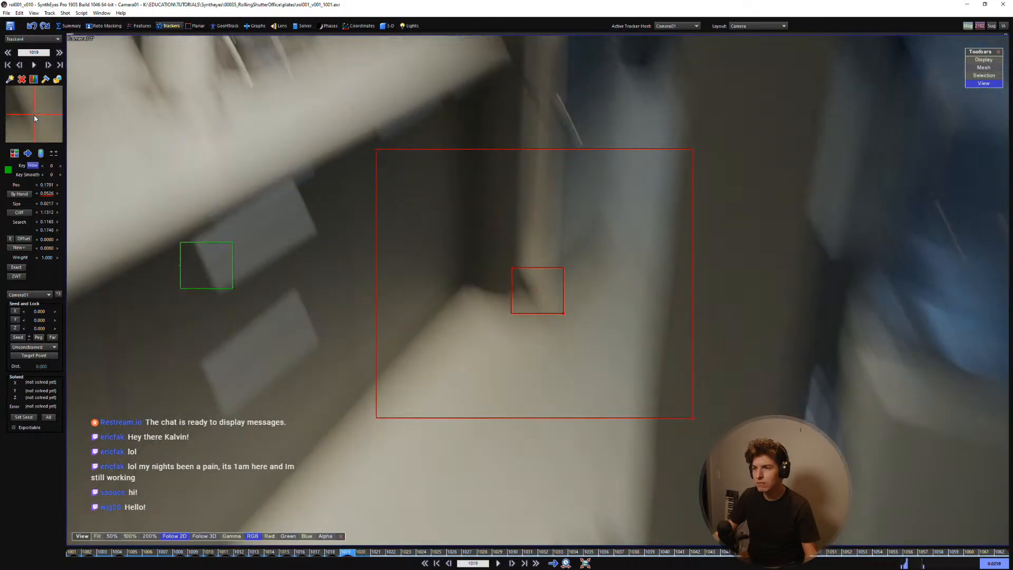
key("d")
scroll(191, 329, "down", 1)
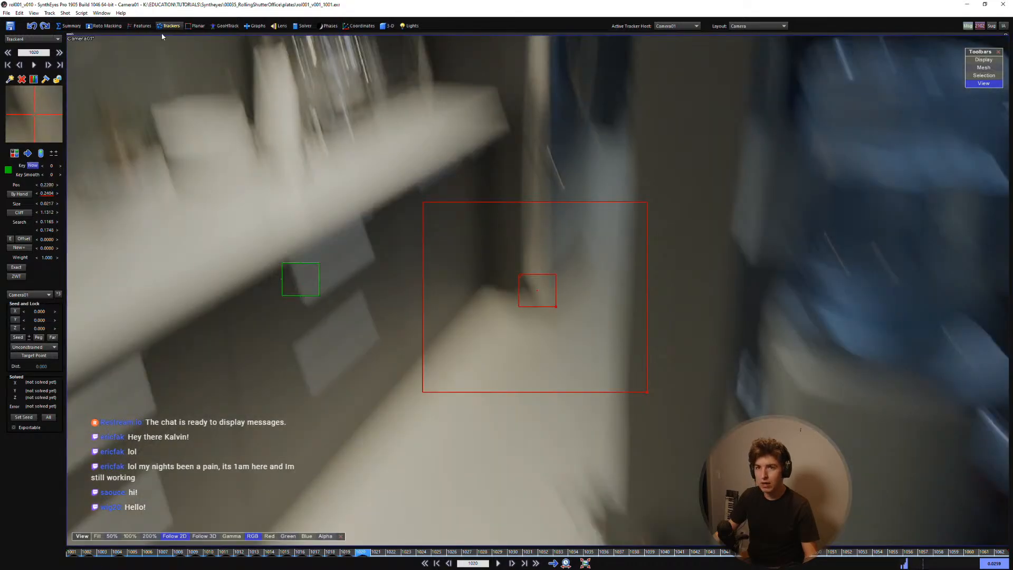
Step: Reselect the fridge-corner tracker at frame 1020 and turn Pan to Follow back on
left_click(50, 13)
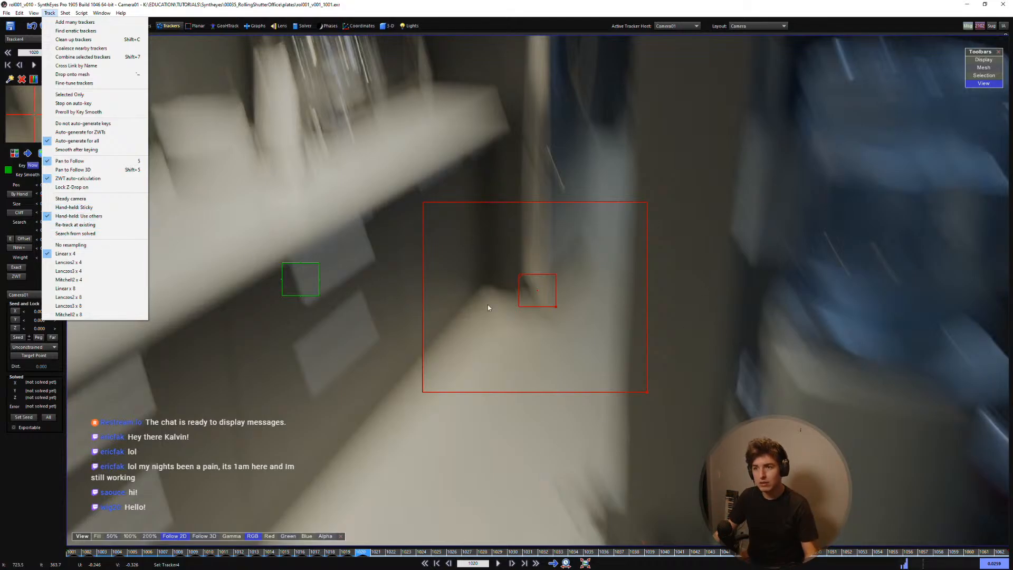
left_click(461, 266)
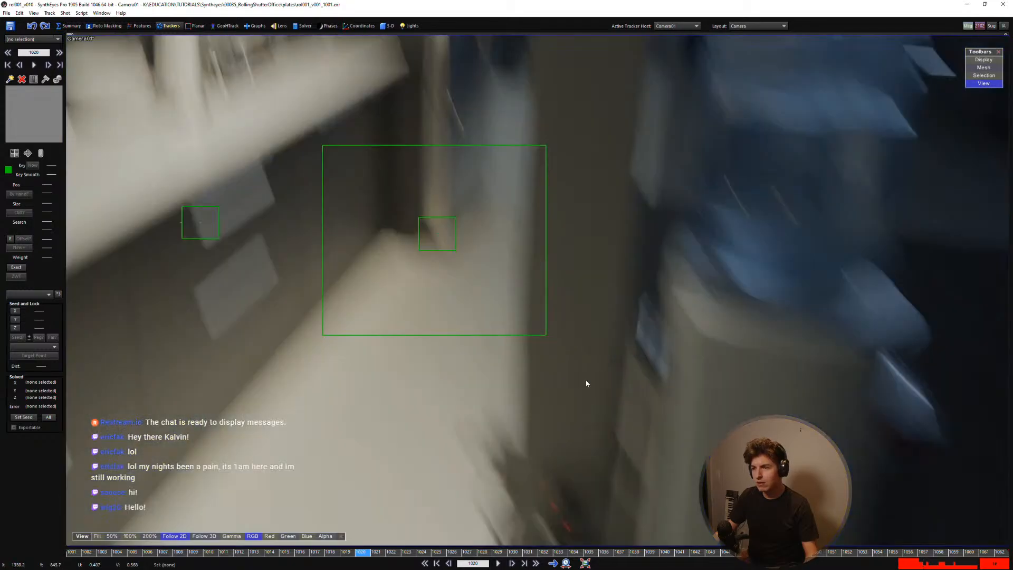
left_click(437, 231)
scroll(464, 223, "up", 1)
middle_click_drag(478, 226, 601, 329)
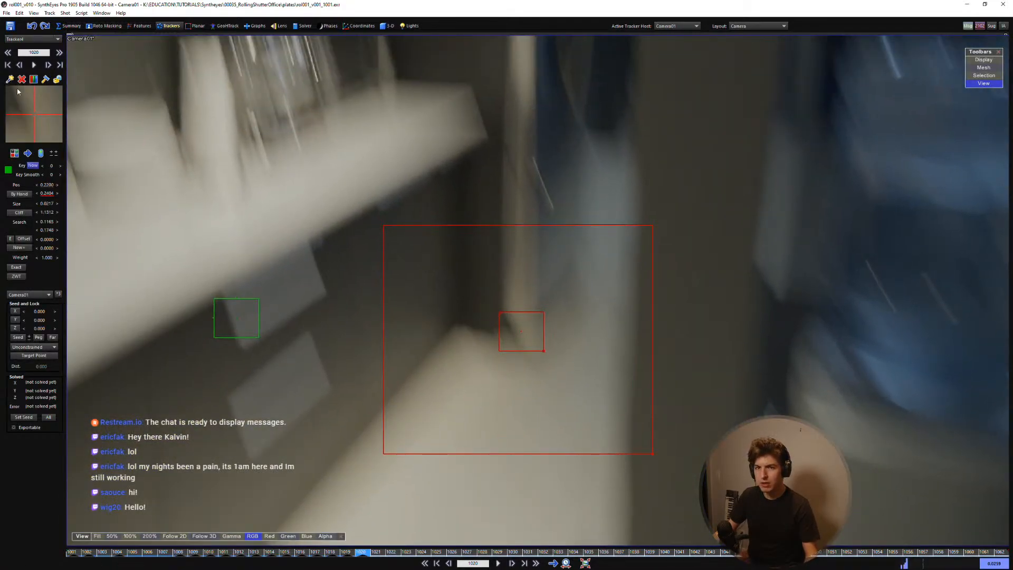
key("5")
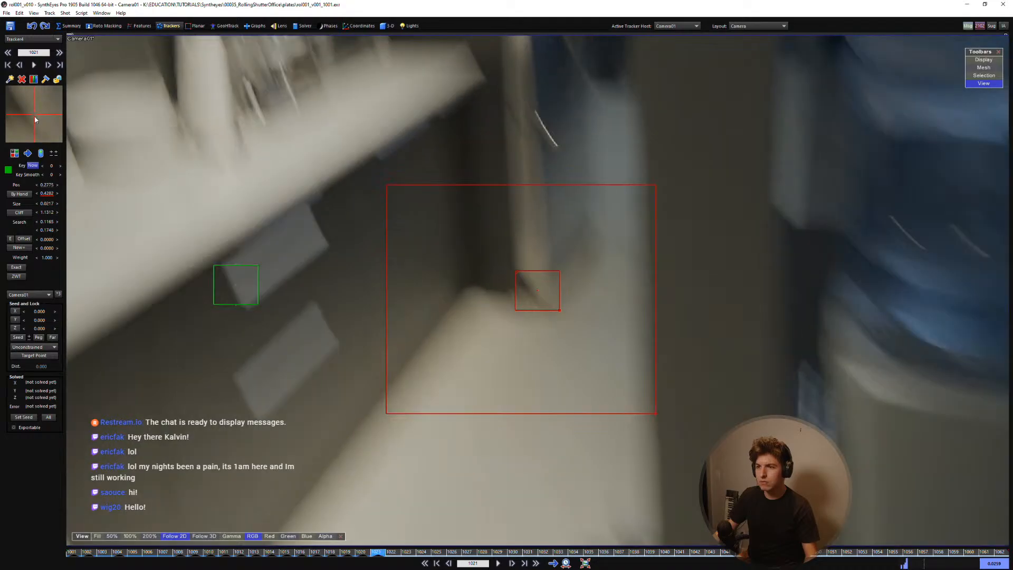
Step: Track the fridge's bottom corner from frame 1021 to 1023, realigning the tracker on the corner along the way
scroll(35, 117, "down", 1)
left_click_drag(35, 117, 122, 63)
scroll(35, 117, "down", 1)
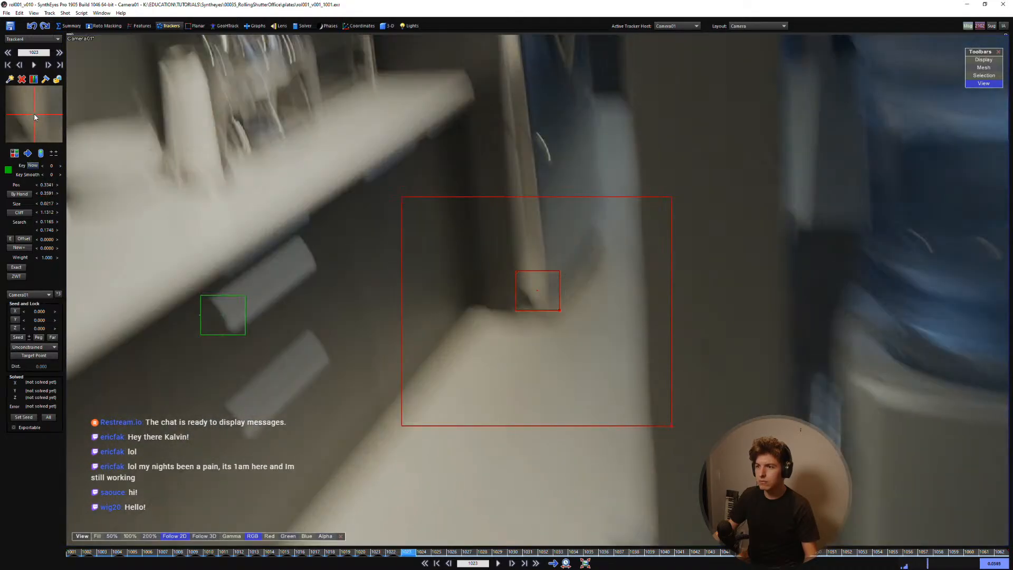
left_click_drag(35, 117, 9, 157)
scroll(34, 116, "down", 1)
scroll(32, 115, "up", 1)
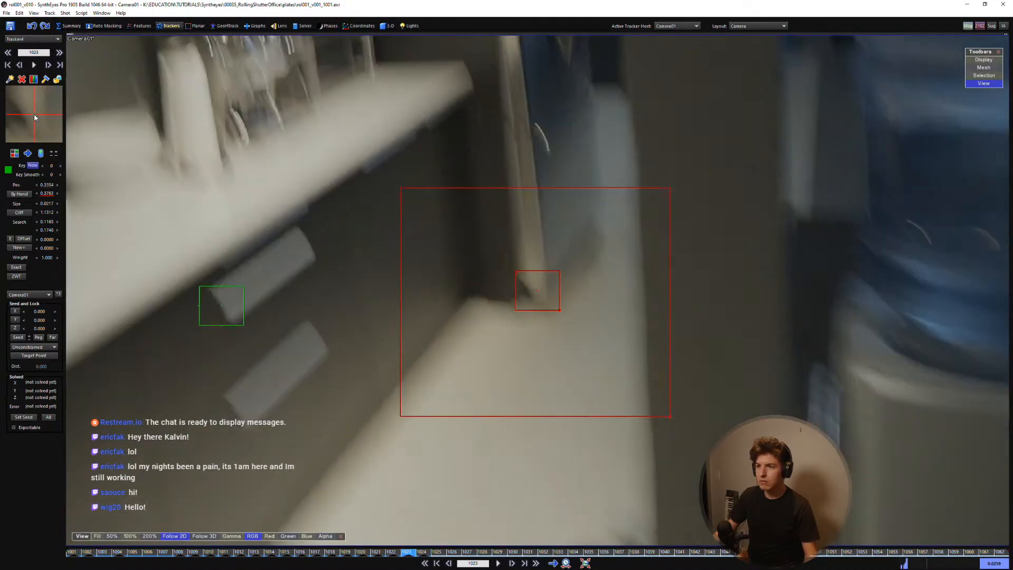
Step: Track the fridge's bottom corner from frame 1023 to 1029, moving the tracker down onto the corner at frame 1026
scroll(32, 115, "down", 1)
scroll(32, 118, "down", 1)
scroll(35, 117, "down", 1)
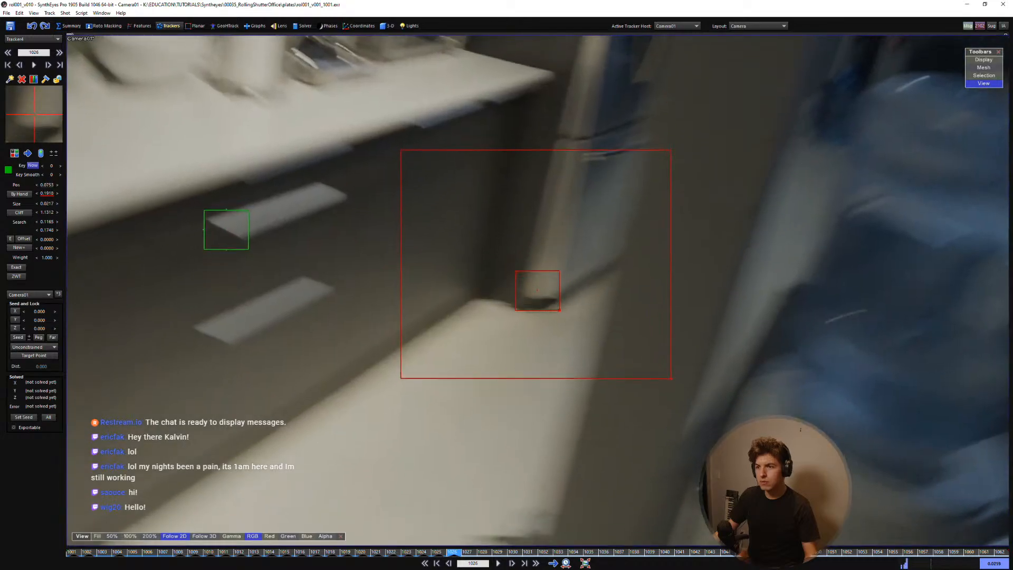
scroll(35, 117, "down", 1)
scroll(34, 118, "down", 1)
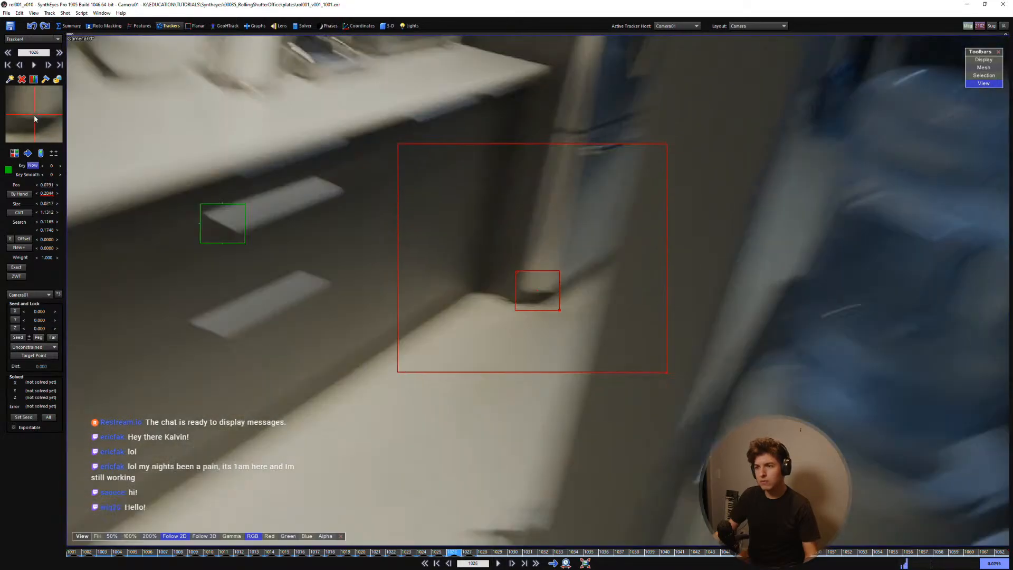
scroll(35, 117, "down", 1)
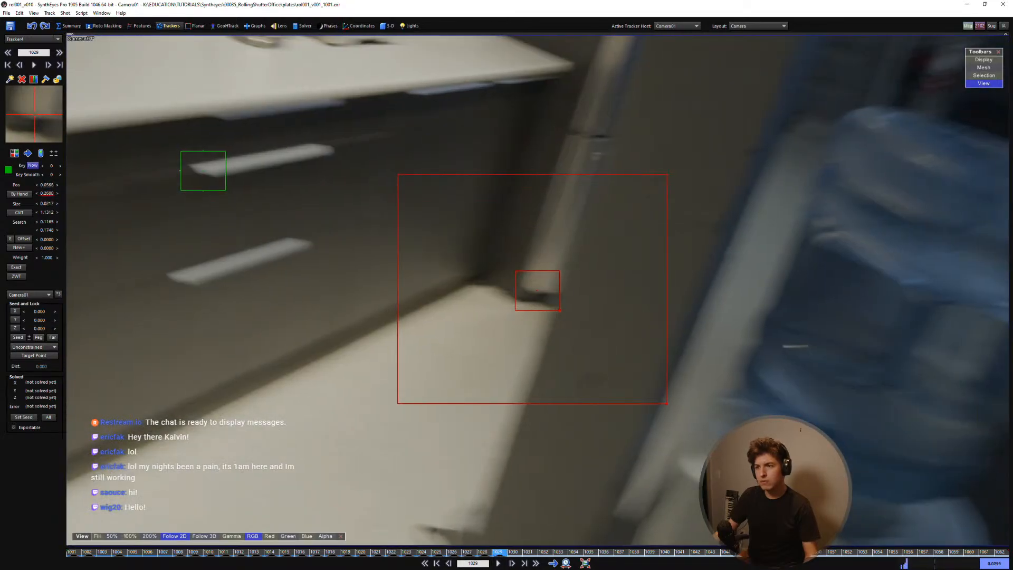
Step: Finish tracking the fridge's bottom corner from frame 1029 through to 1033
scroll(35, 117, "down", 1)
scroll(35, 117, "down", 1)
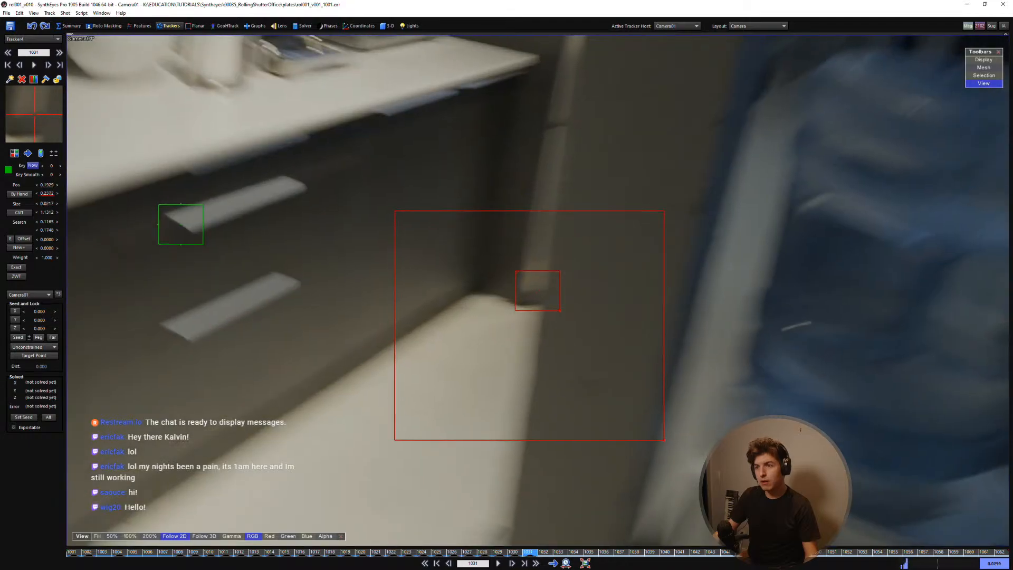
scroll(29, 119, "up", 1)
scroll(29, 119, "down", 1)
key("d")
key("d")
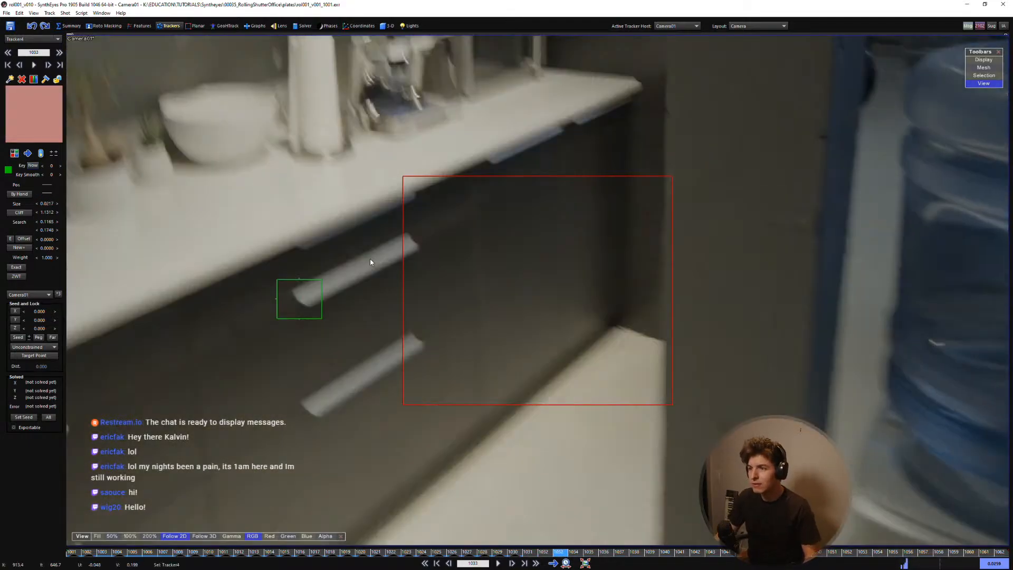
Step: Step back through the frames from 1033 to 1002 to review the fridge-corner track
key("s")
key("s")
key("s")
key("s")
key("s")
key("s")
key("s")
key("s")
key("s")
key("s")
key("s")
key("s")
key("s")
key("s")
key("s")
key("s")
key("s")
key("s")
key("s")
key("s")
key("s")
key("s")
key("s")
key("s")
key("s")
key("s")
key("s")
key("s")
key("s")
scroll(559, 309, "down", 3)
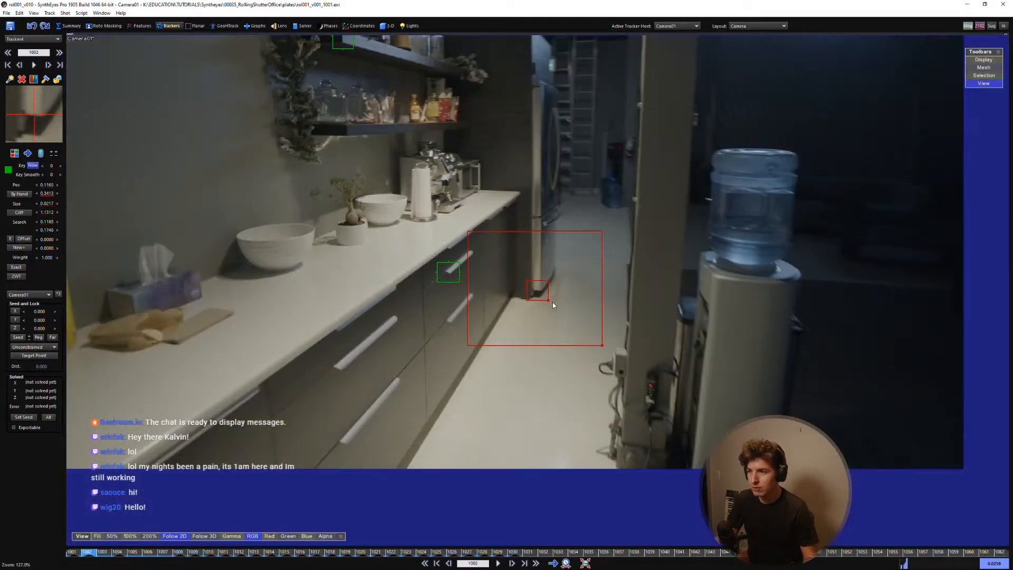
Step: Review the fridge-corner track forward to frame 1020 and back to 1001, finishing with the whole frame in view
key("d")
key("d")
key("d")
key("d")
key("d")
key("d")
key("d")
key("d")
key("d")
key("d")
key("d")
key("d")
key("d")
key("d")
key("d")
key("d")
key("d")
key("d")
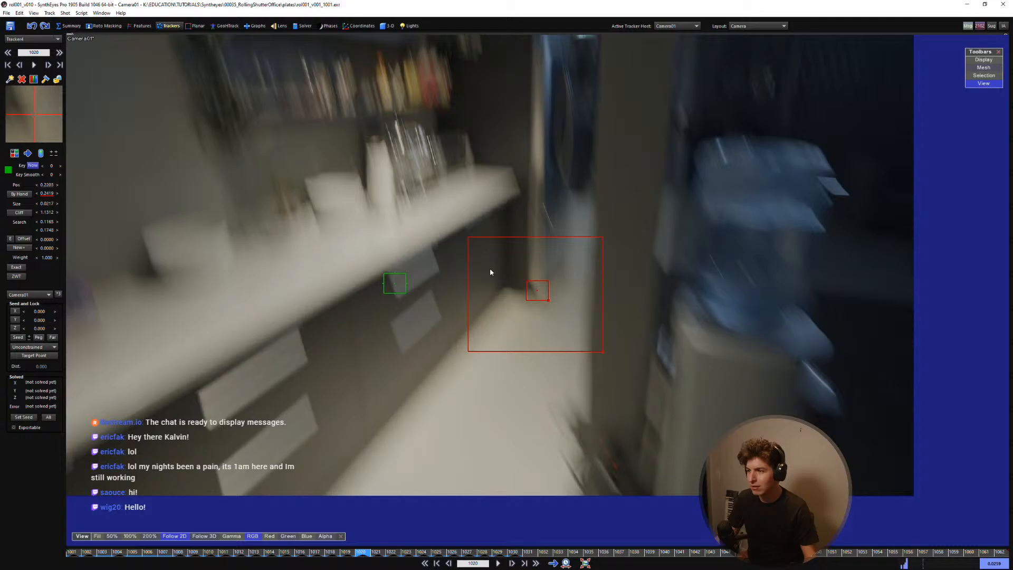
key("s")
key("s")
key("s")
key("s")
key("s")
key("s")
key("s")
key("s")
key("s")
key("s")
key("s")
key("s")
key("s")
key("s")
key("s")
key("s")
key("s")
key("s")
key("s")
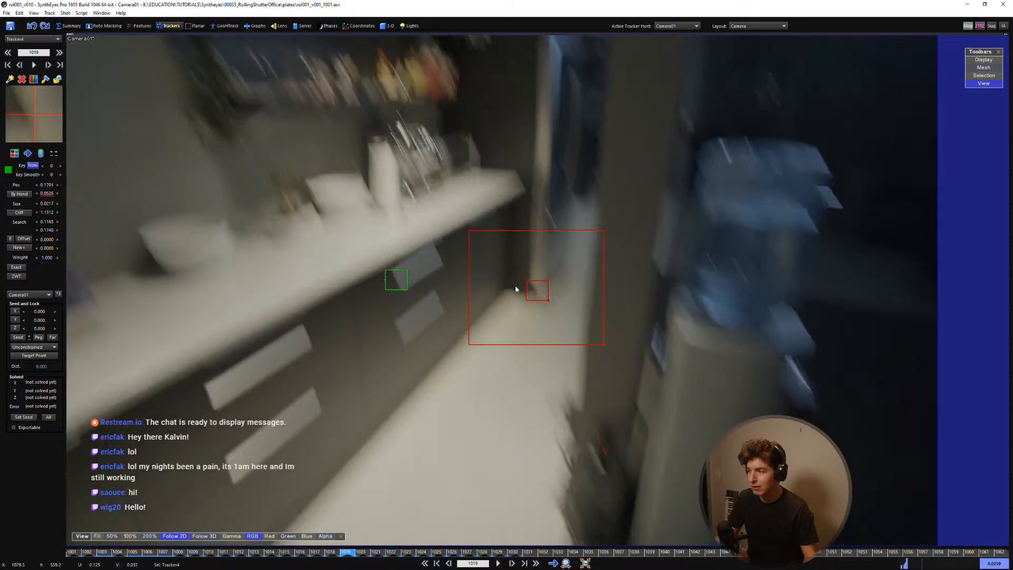
scroll(512, 285, "down", 3)
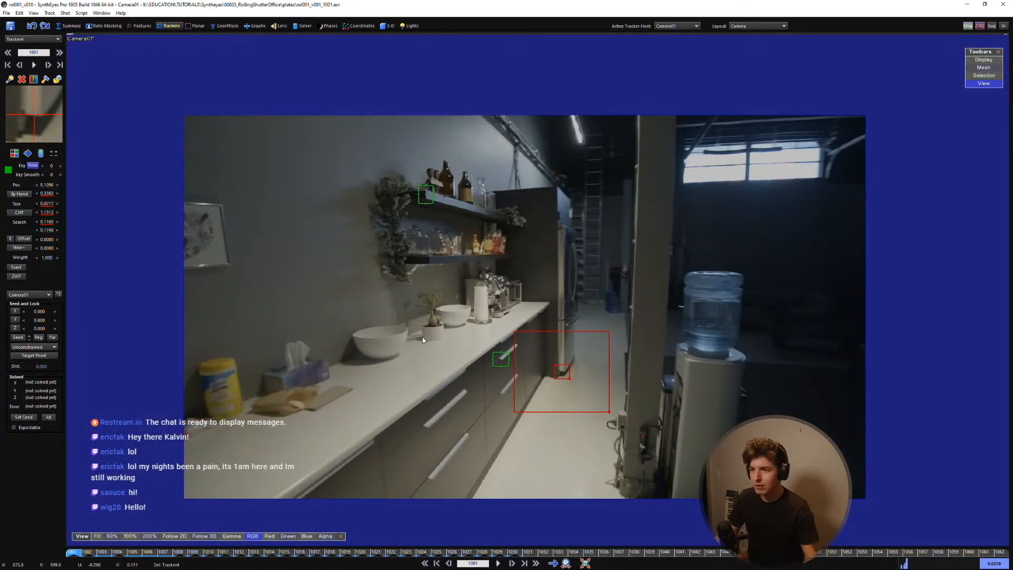
Step: Lock the fridge-corner tracker and check how it sticks across the full shot up to frame 1028
left_click_drag(264, 552, 104, 552)
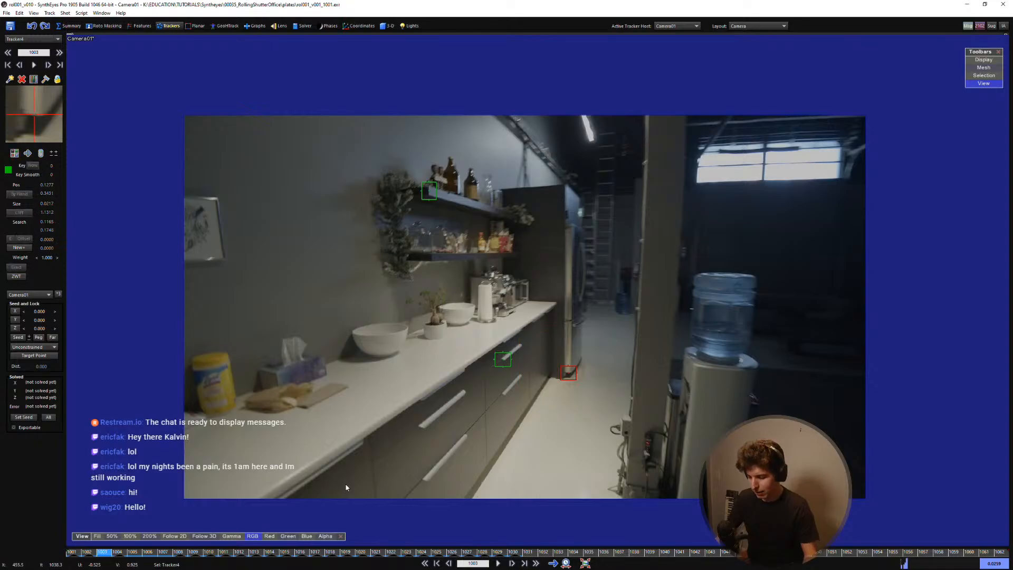
key("d")
key("d")
key("d")
key("d")
key("d")
key("d")
key("d")
key("d")
key("d")
key("d")
key("d")
key("d")
key("d")
key("d")
key("d")
key("d")
key("d")
key("d")
key("d")
key("d")
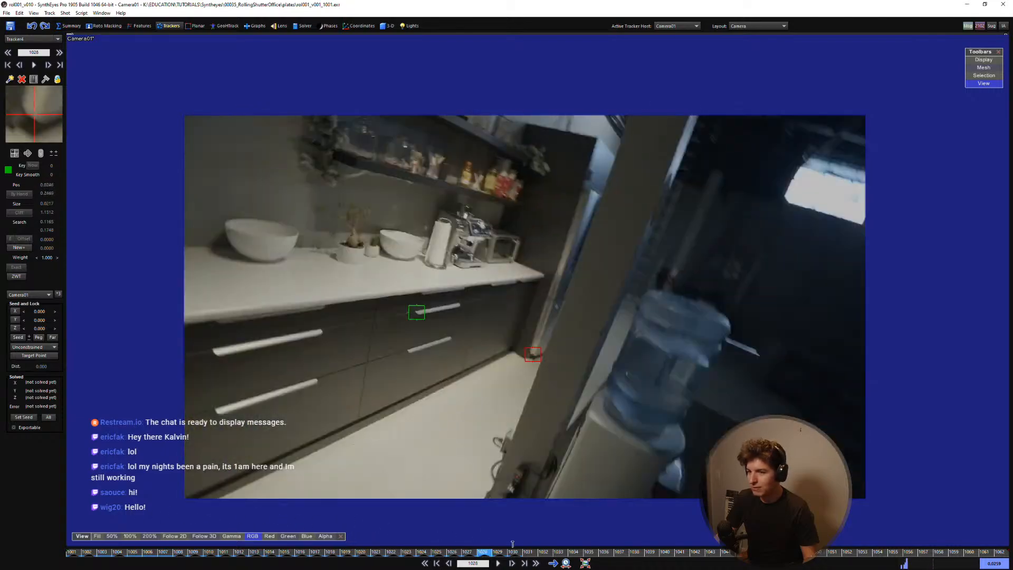
Step: Return to frame 1001 and place a new tracker on the near end of the larger upper drawer handle
left_click_drag(513, 544, 74, 488)
scroll(435, 440, "up", 5)
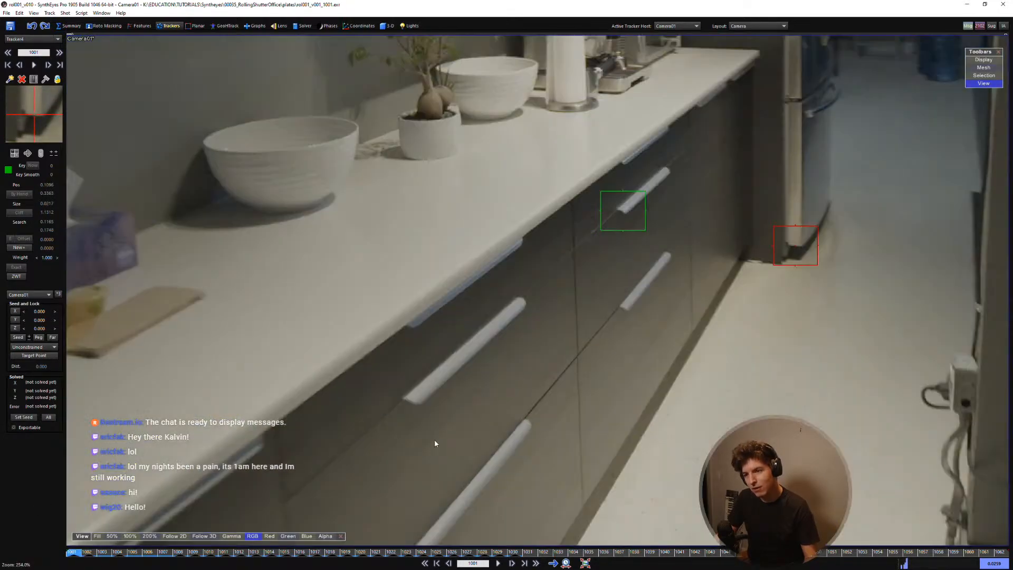
left_click(411, 407)
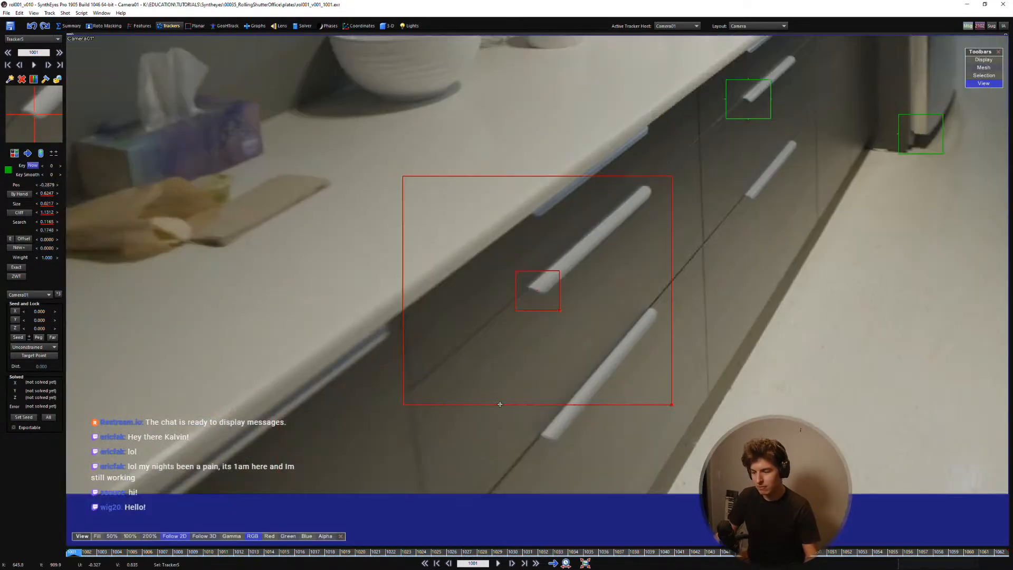
Step: Track the near end of the drawer handle forward from frame 1001 to 1008, rechecking earlier frames
key("d")
key("d")
key("d")
key("d")
key("d")
key("d")
key("d")
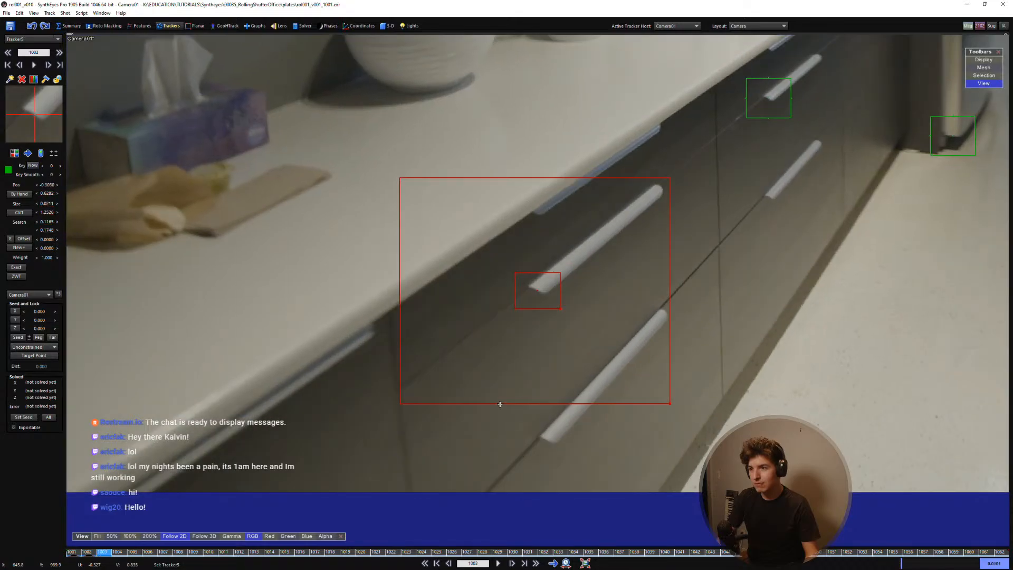
key("d")
key("s")
key("s")
key("d")
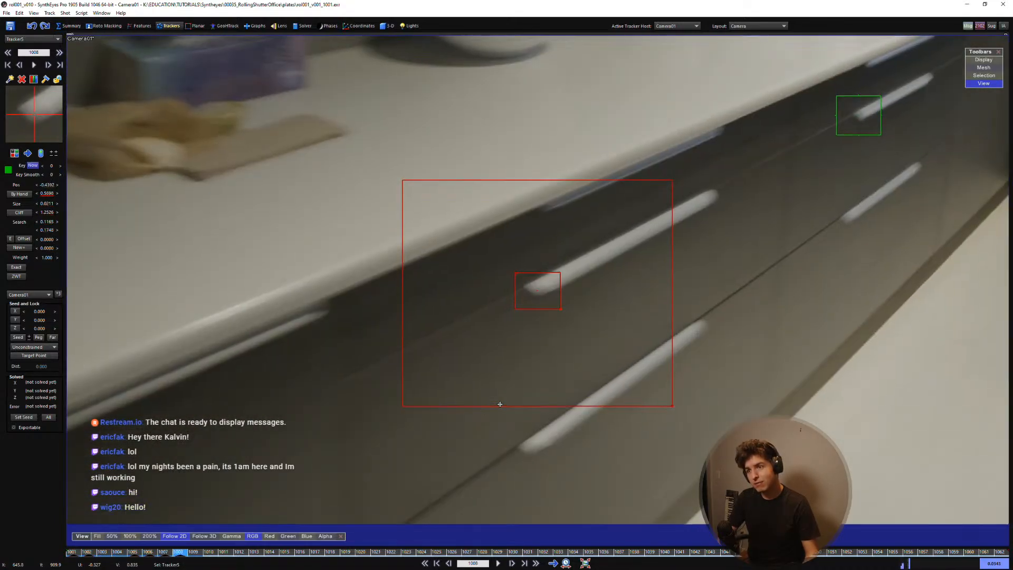
Step: Compare frames 1008 and 1009 and realign the tracker on the blurred end of the drawer handle at 1009
key("s")
key("d")
key("d")
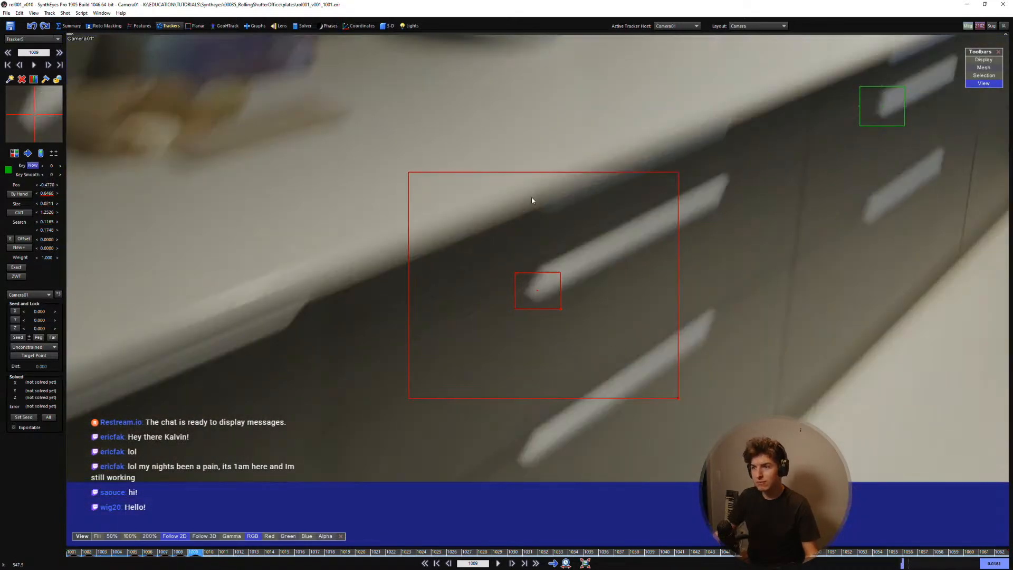
key("s")
key("d")
left_click_drag(41, 113, 34, 115)
key("s")
key("d")
Step: Continue tracking the near end of the drawer handle forward through the blurred frames to 1015
key("d")
key("d")
key("d")
key("s")
key("d")
key("d")
key("d")
key("d")
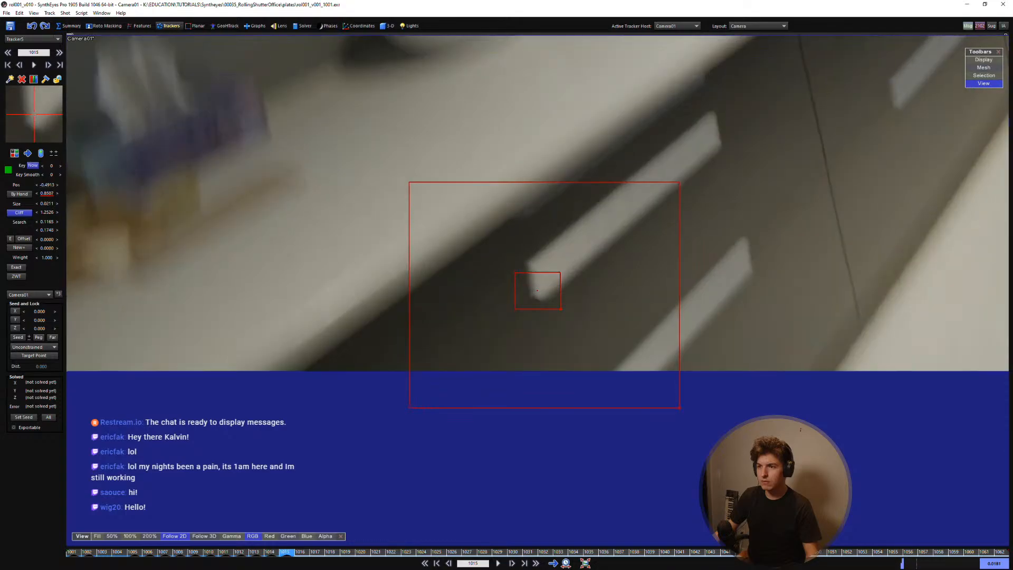
Step: Track the near end of the drawer handle forward from frame 1015 to 1020
key("d")
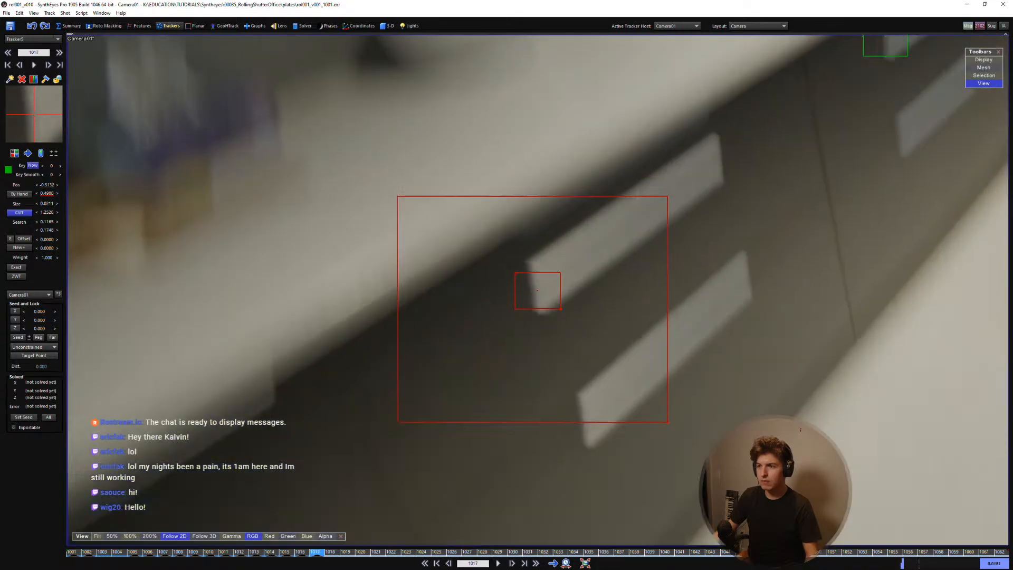
key("d")
key("d")
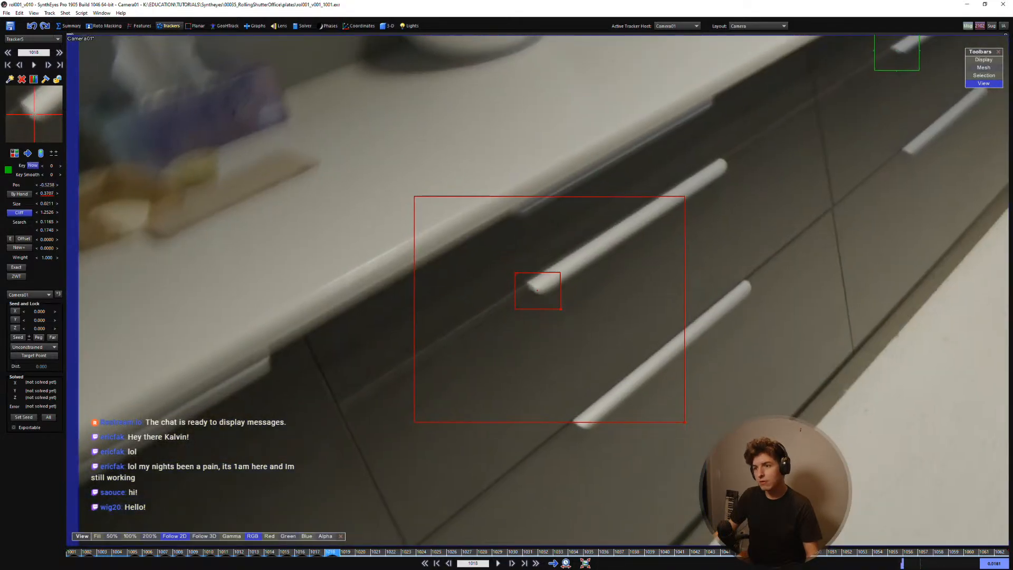
key("d")
key("d")
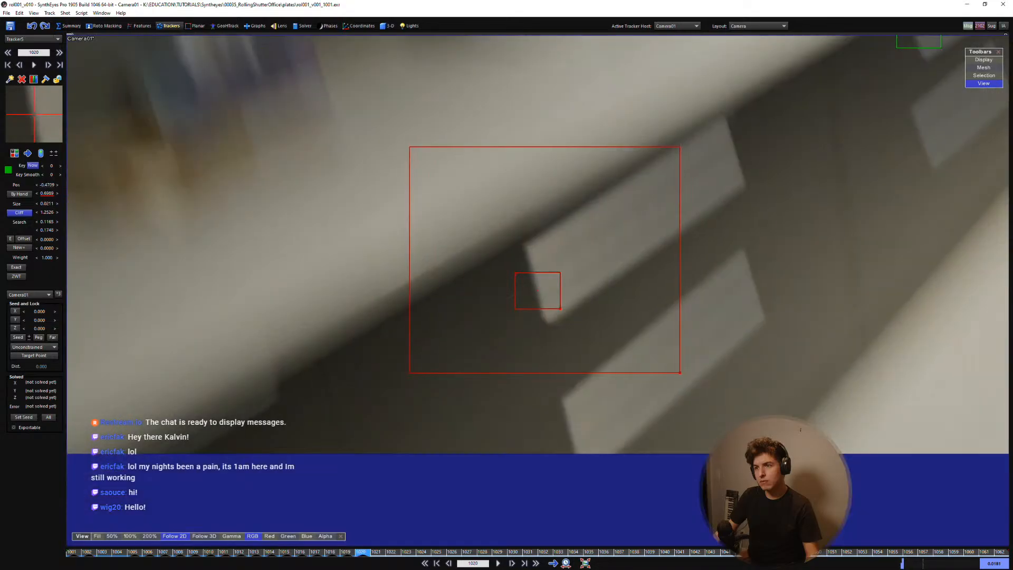
Step: Track the near end of the drawer handle from frame 1020 to 1023, placing the tracker back on the handle at 1023
key("d")
key("d")
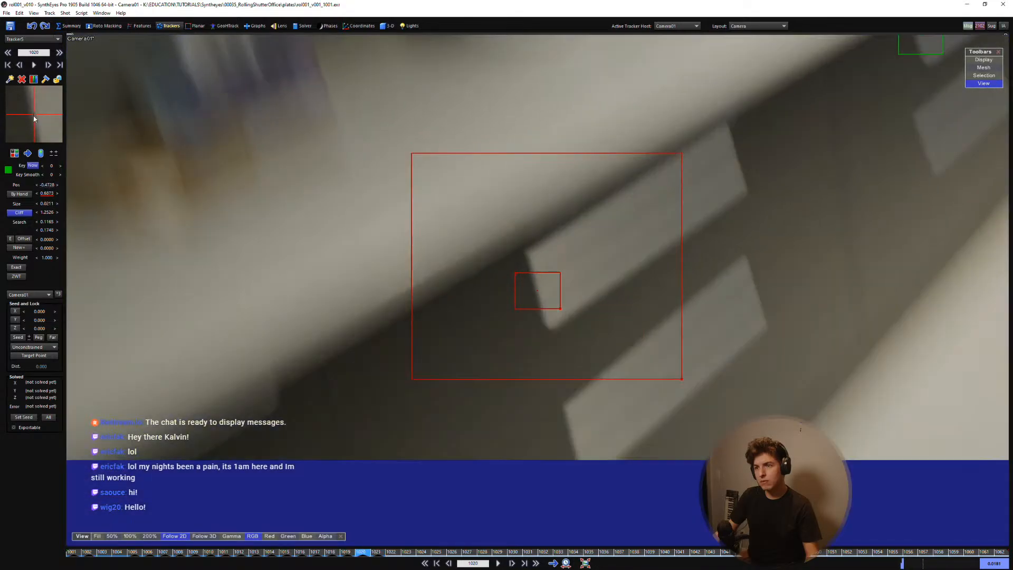
scroll(372, 250, "down", 3)
key("d")
key("d")
key("s")
key("s")
key("d")
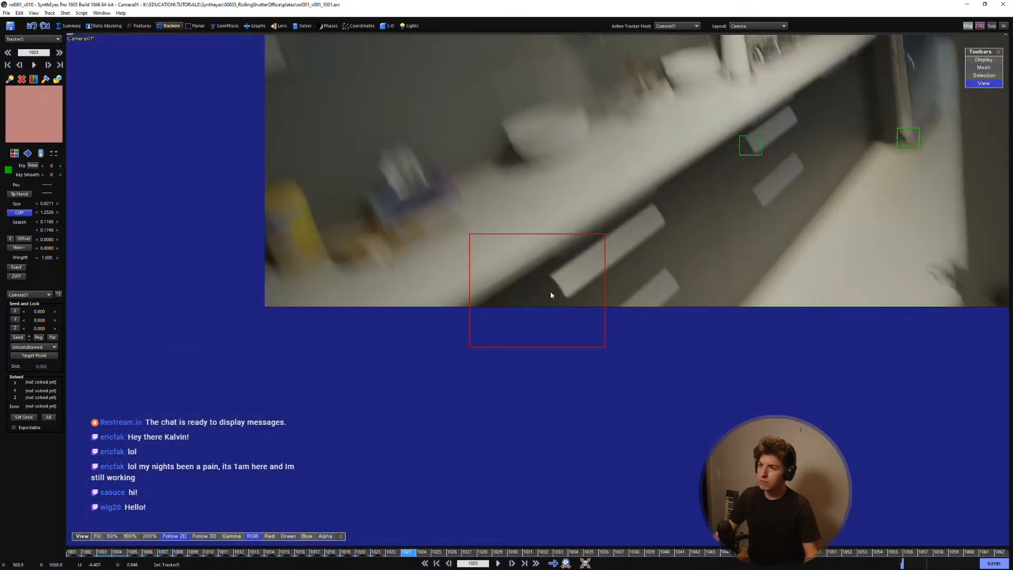
left_click_drag(537, 290, 559, 285)
scroll(480, 242, "up", 2)
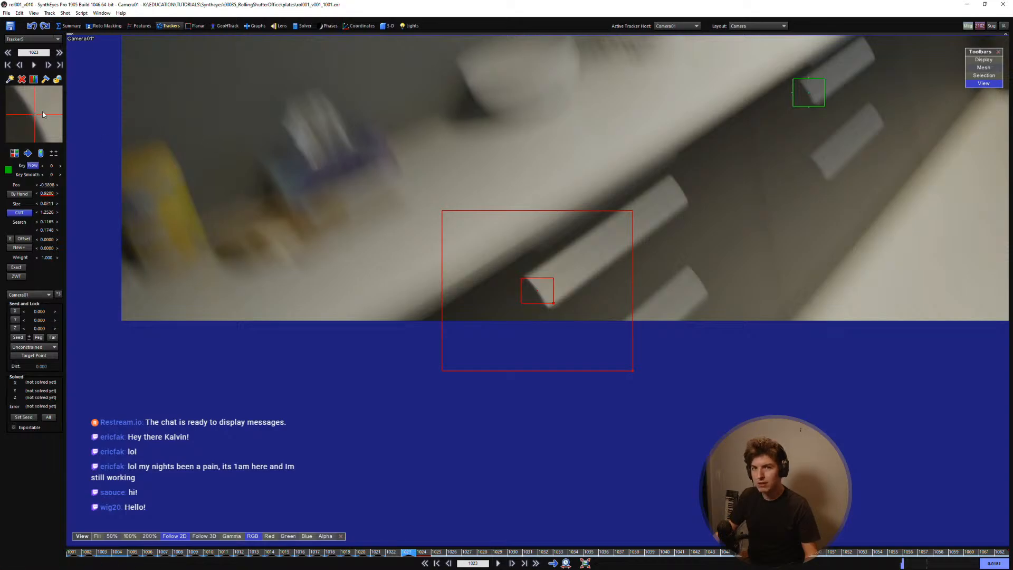
Step: Track the near end of the drawer handle forward from frame 1023 to 1029, recentring it on the blurred edge
key("d")
key("d")
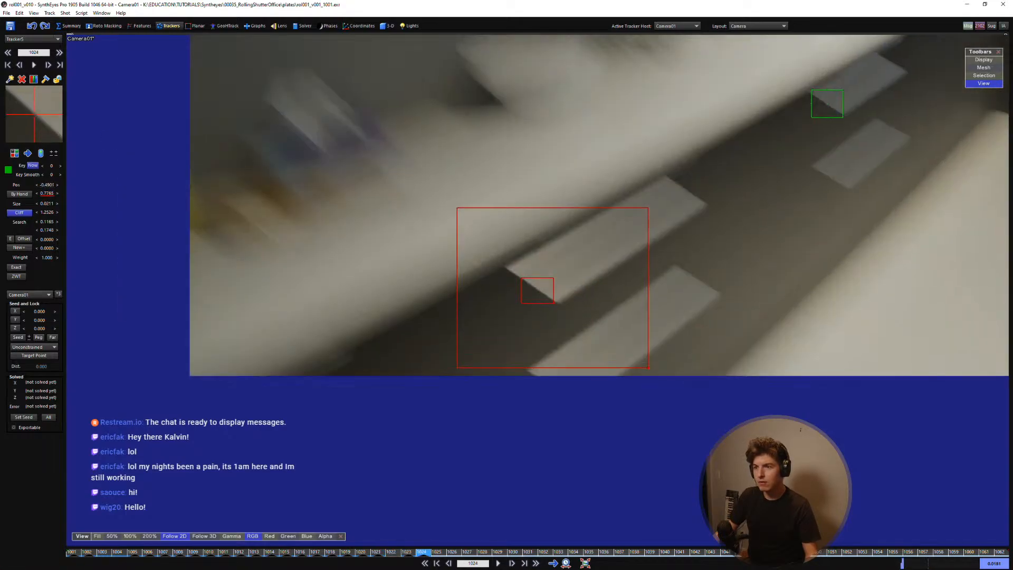
key("d")
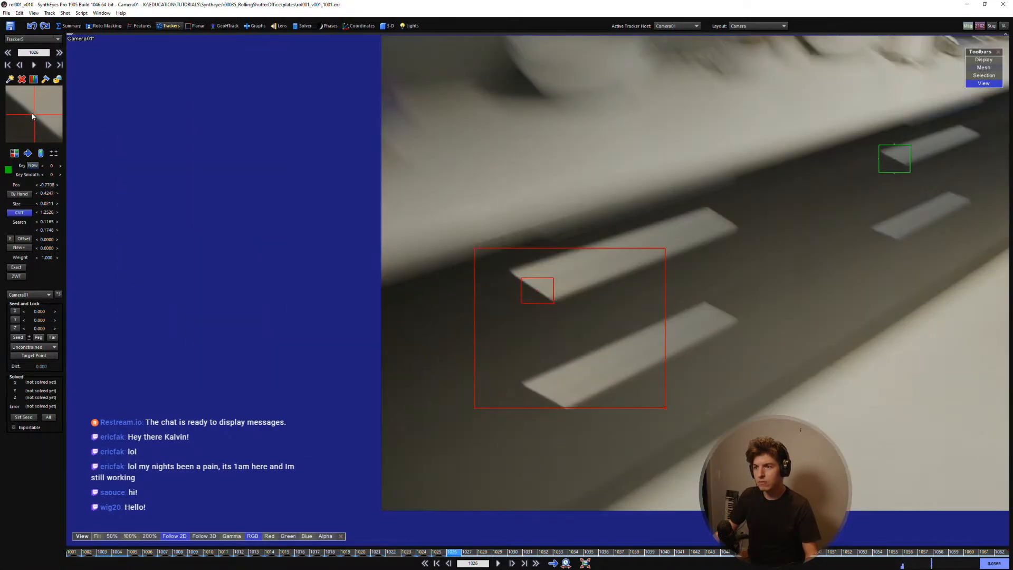
key("d")
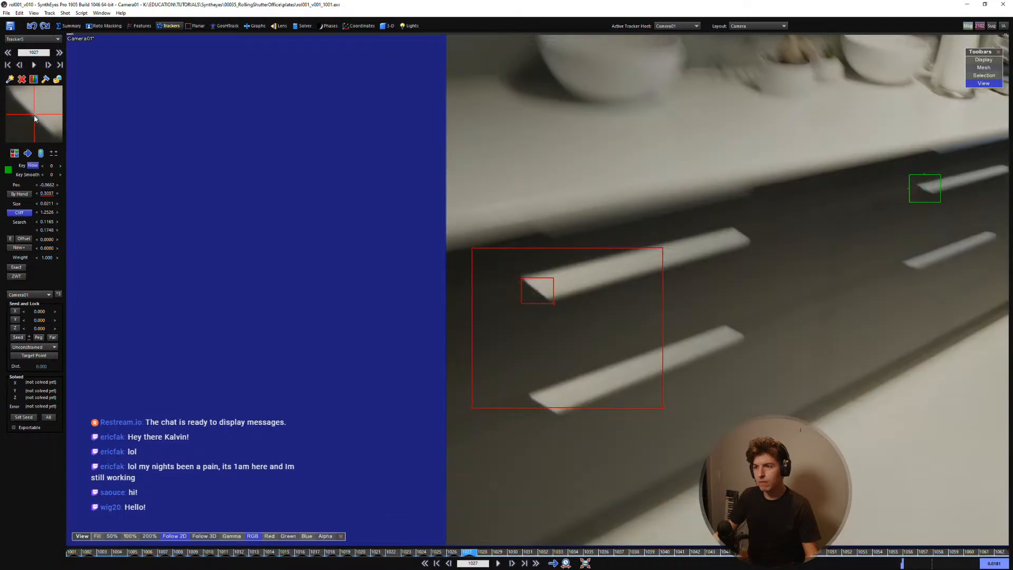
key("d")
key("d")
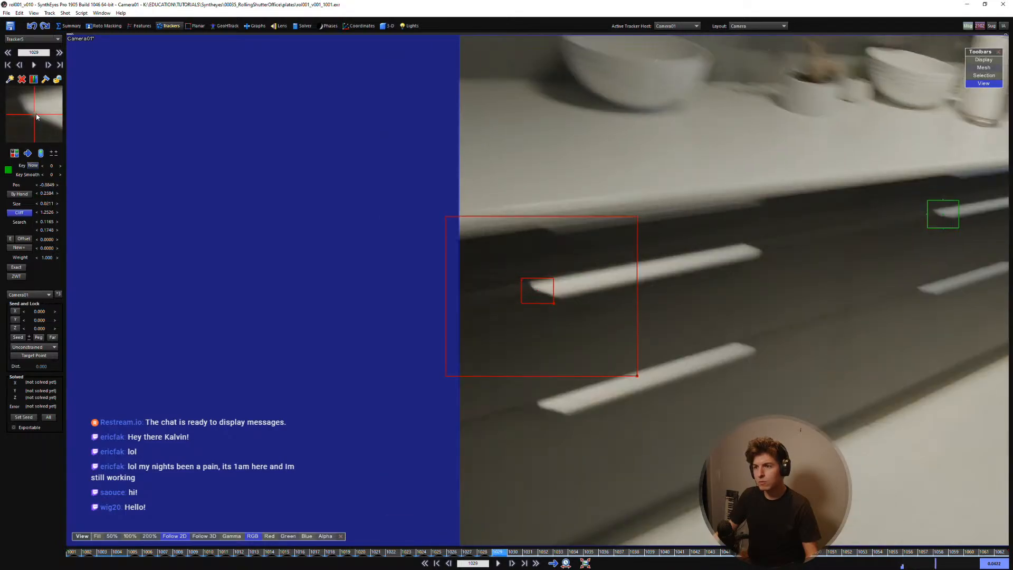
key("d")
left_click_drag(41, 121, 35, 117)
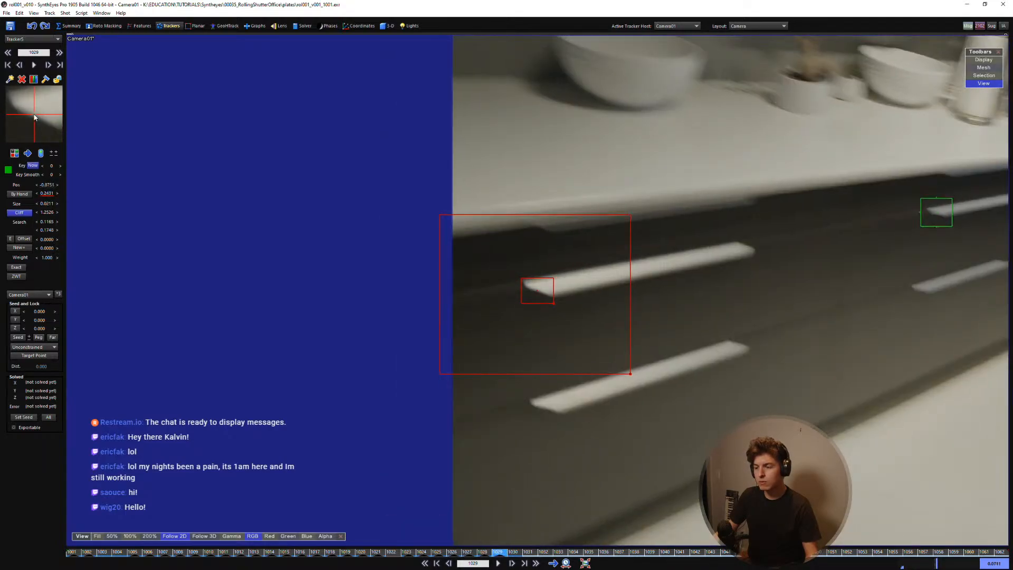
Step: Track the near end of the drawer handle forward from frame 1029 to 1032, comparing neighbouring frames
key("d")
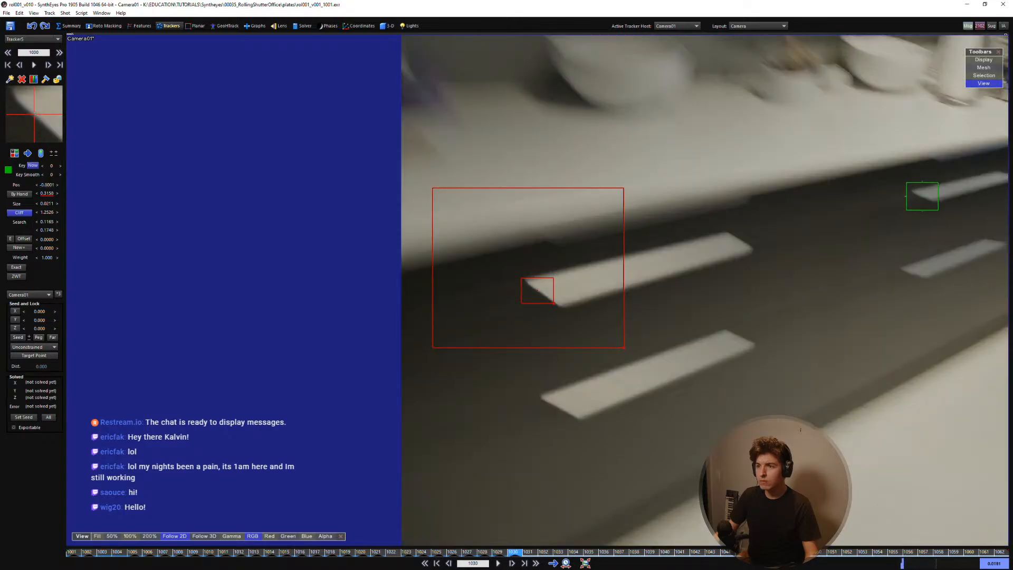
key("s")
key("d")
key("d")
key("s")
key("d")
key("d")
key("d")
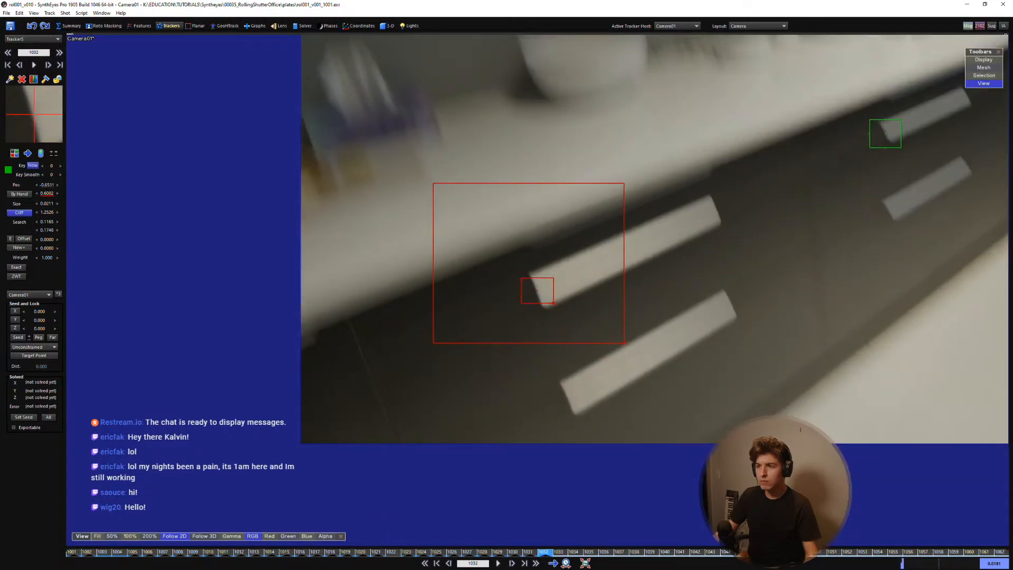
Step: Track the near end of the drawer handle from frame 1032 to 1034, realigning the tracker on the handle
key("d")
key("s")
key("d")
key("d")
left_click_drag(43, 111, 34, 116)
key("s")
key("d")
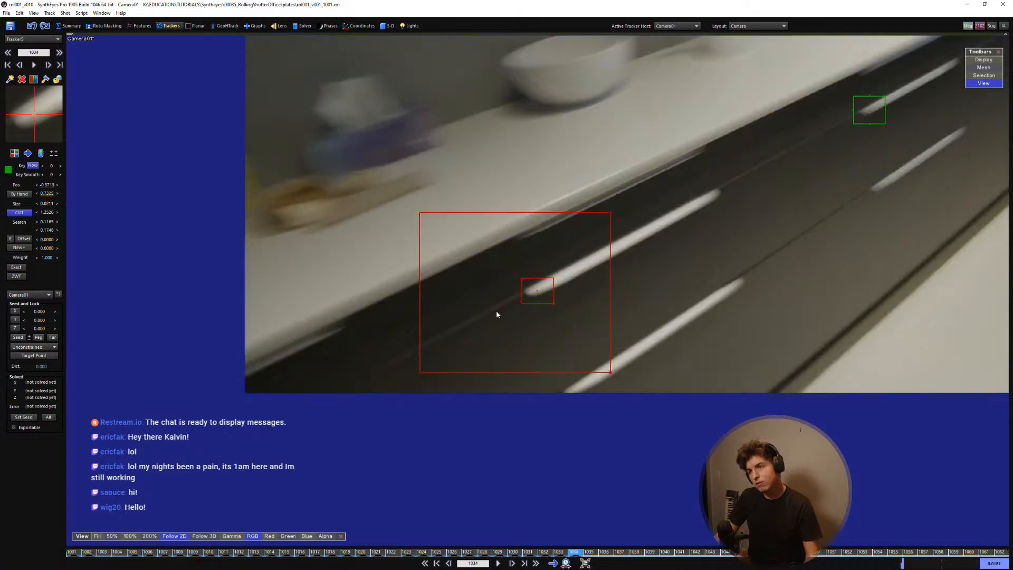
Step: Examine the direction and extent of the motion blur on the drawer handle, bowl and tissue box at frame 1034
scroll(543, 289, "up", 2)
scroll(548, 286, "down", 2)
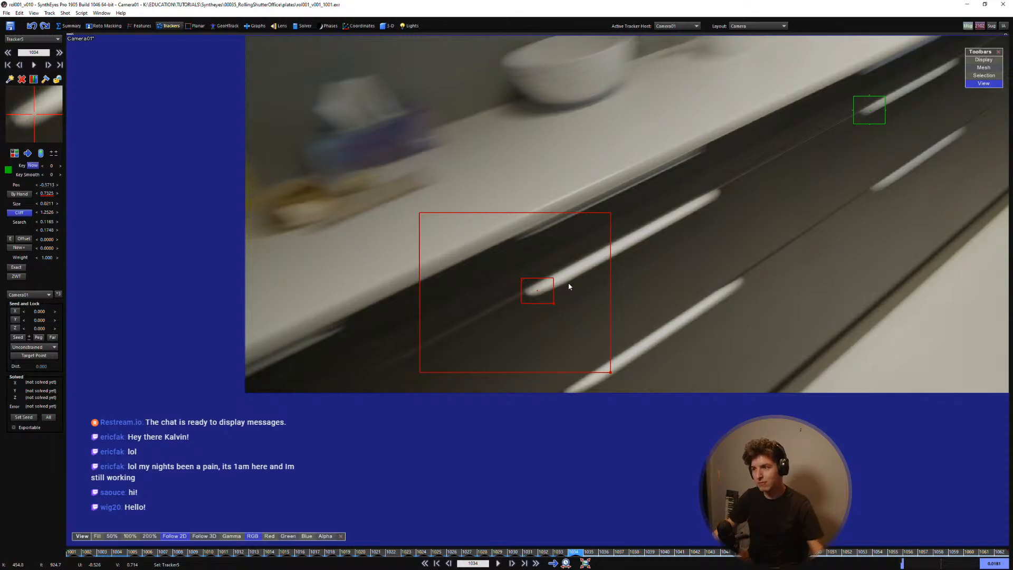
scroll(537, 331, "up", 2)
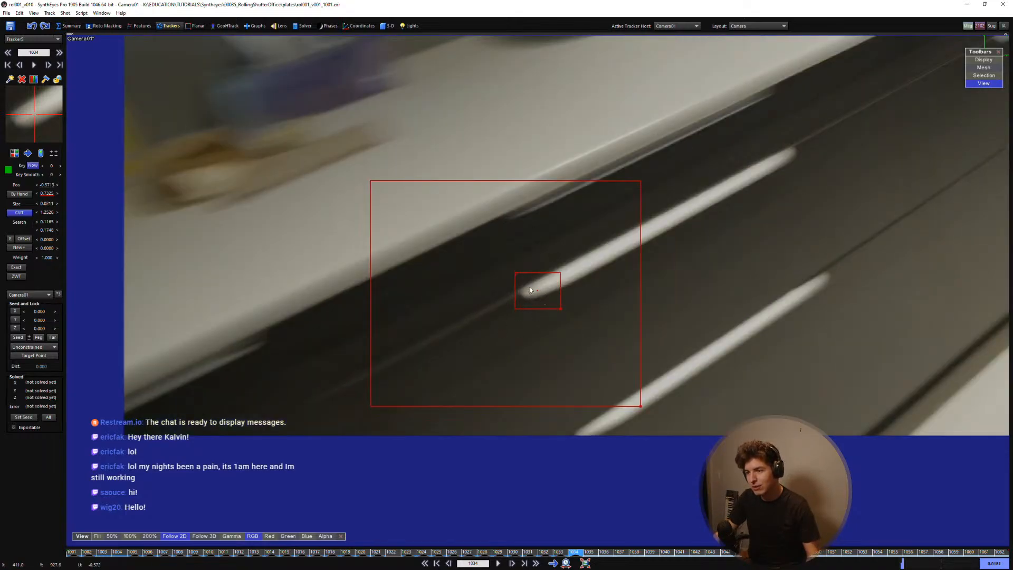
left_click_drag(37, 136, 11, 152)
scroll(513, 309, "down", 2)
middle_click_drag(471, 229, 506, 280)
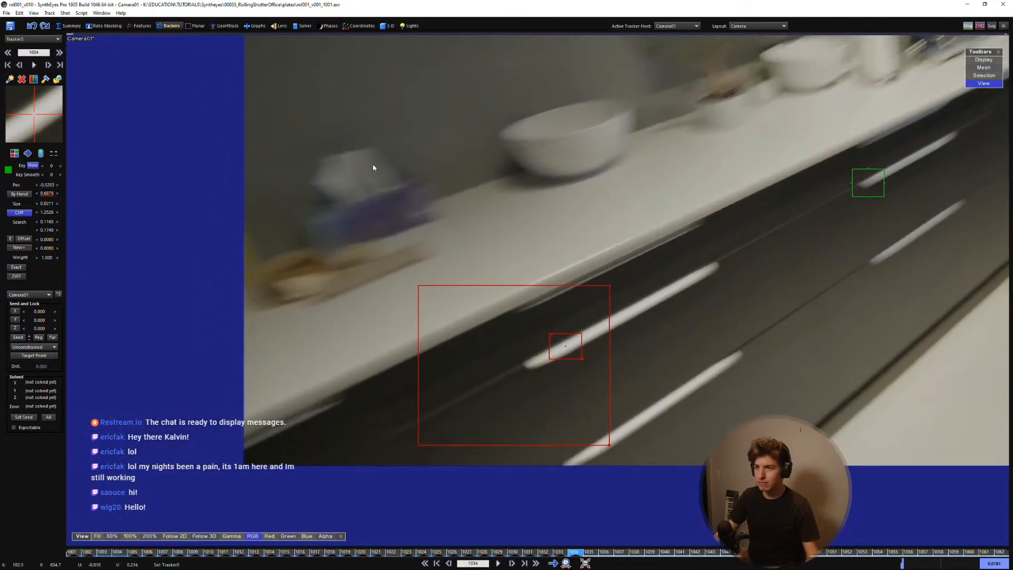
scroll(373, 165, "up", 2)
middle_click_drag(553, 231, 476, 319)
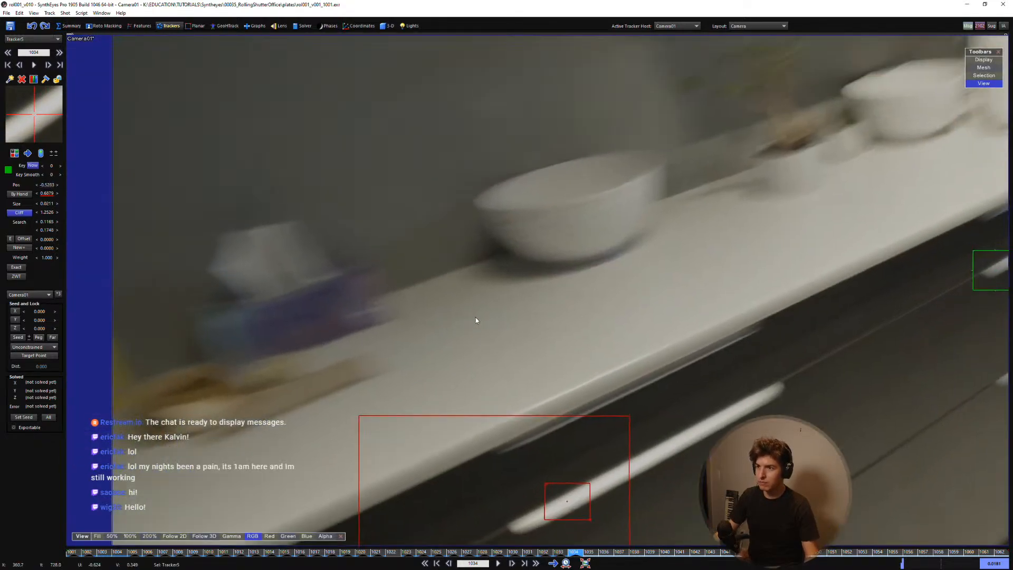
middle_click_drag(640, 254, 439, 347)
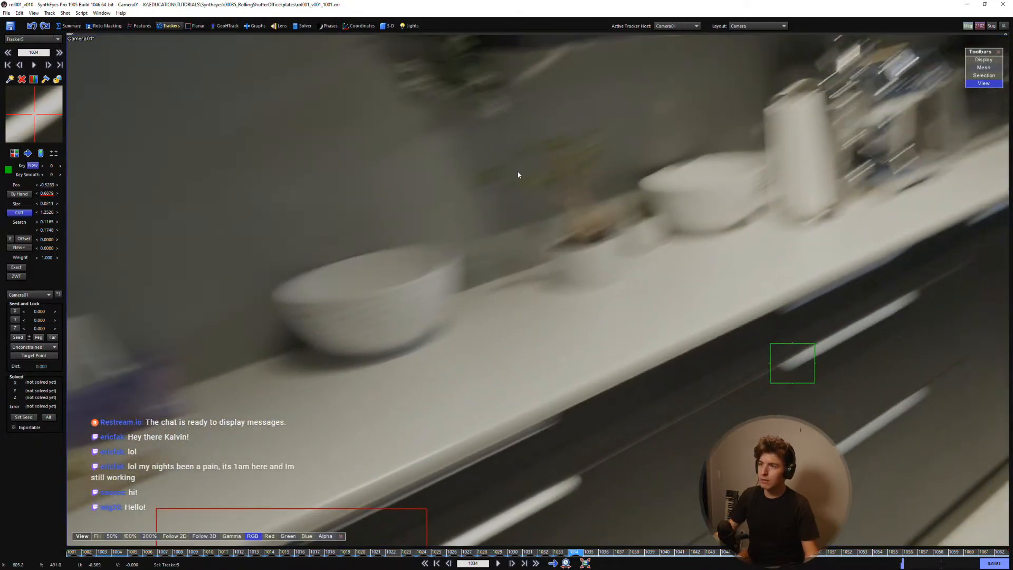
scroll(518, 174, "up", 2)
middle_click_drag(380, 327, 536, 215)
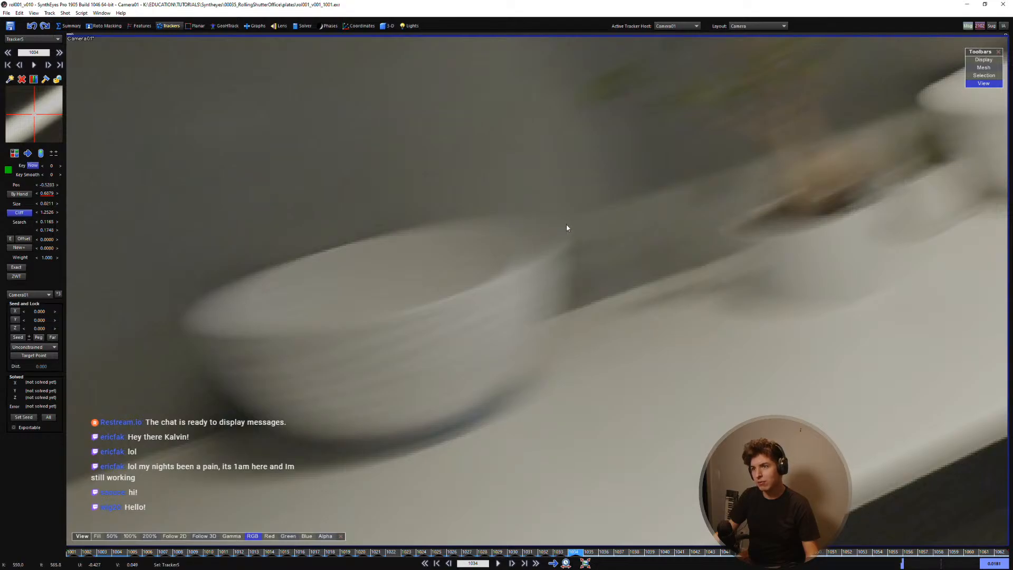
middle_click_drag(516, 310, 576, 90)
middle_click_drag(502, 406, 581, 86)
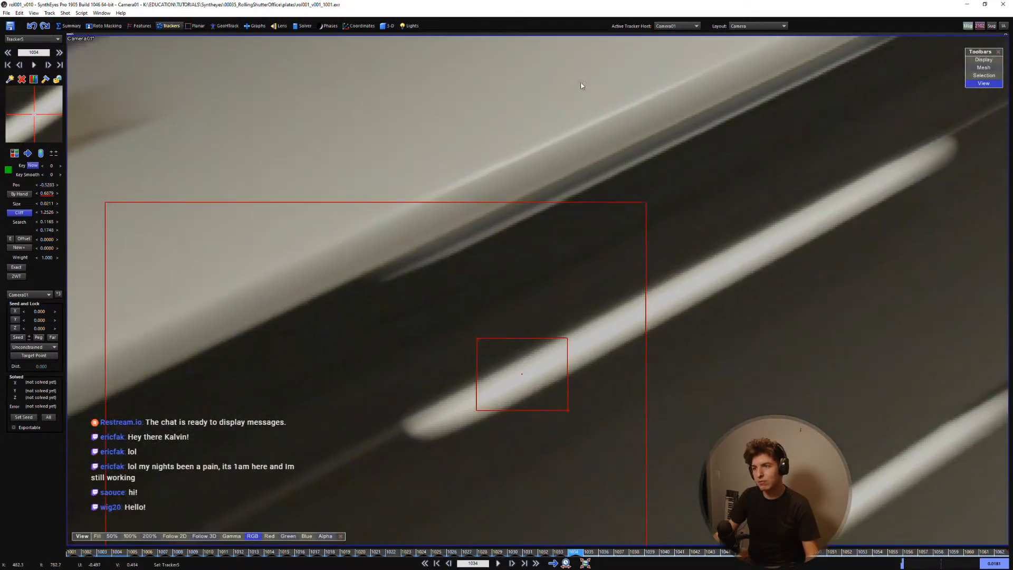
middle_click_drag(529, 236, 592, 116)
scroll(580, 132, "down", 2)
middle_click_drag(536, 194, 493, 331)
middle_click_drag(337, 182, 330, 246)
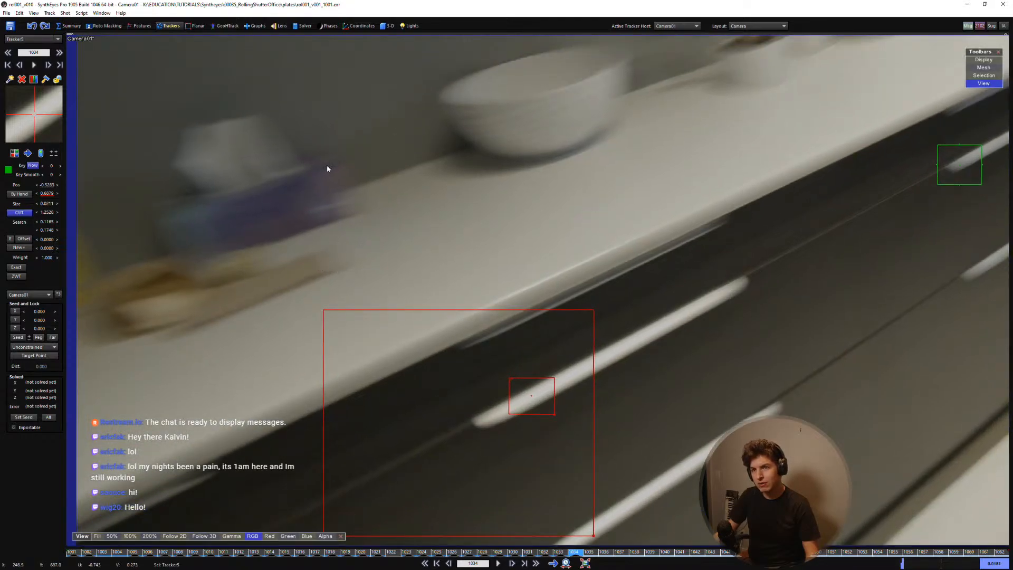
Step: Realign the tracker on the blurred near end of the drawer handle at frame 1034, checking it against the tissue box's blur
left_click_drag(44, 136, 96, 101)
key("5")
middle_click_drag(533, 290, 537, 400)
middle_click_drag(329, 163, 338, 281)
scroll(339, 281, "up", 2)
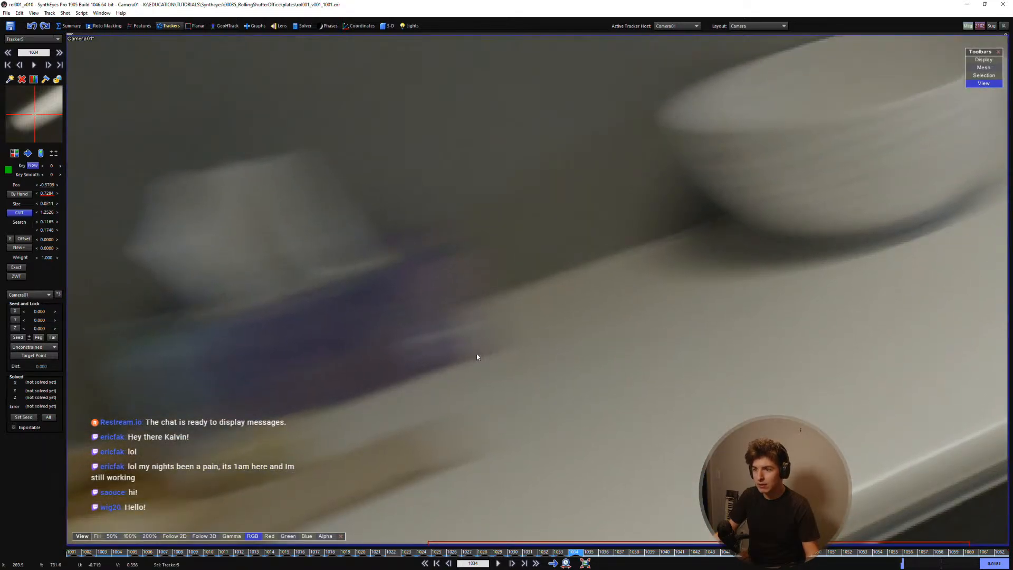
middle_click_drag(514, 426, 413, 66)
middle_click_drag(586, 389, 504, 326)
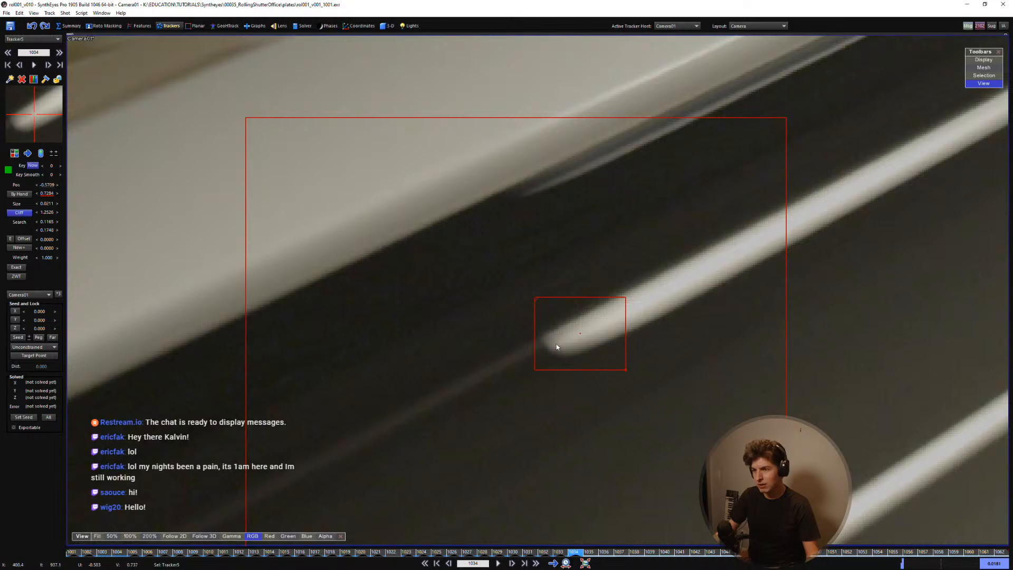
middle_click_drag(586, 296, 495, 299)
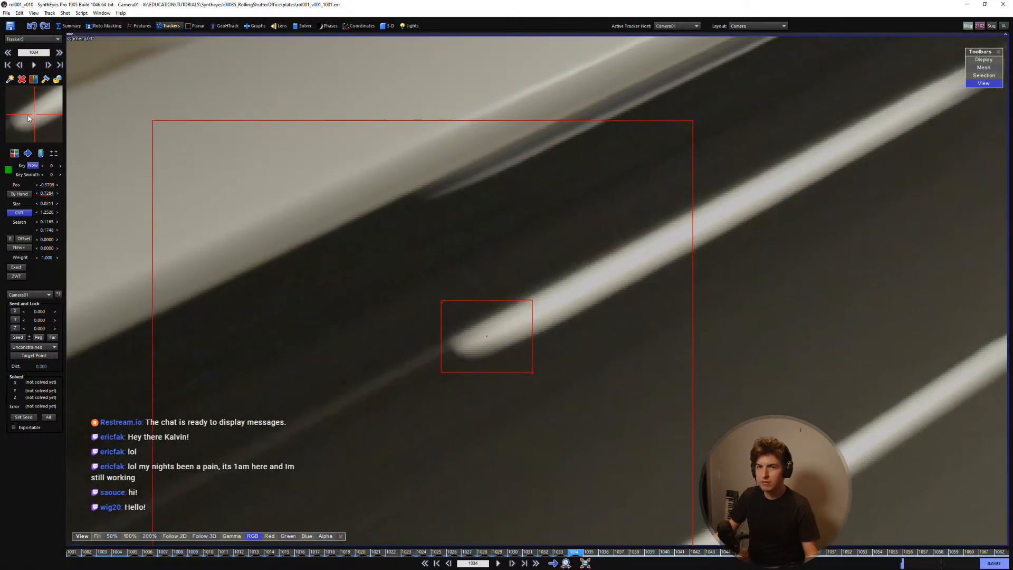
scroll(42, 114, "down", 1)
left_click_drag(42, 114, 42, 112)
key("5")
key("s")
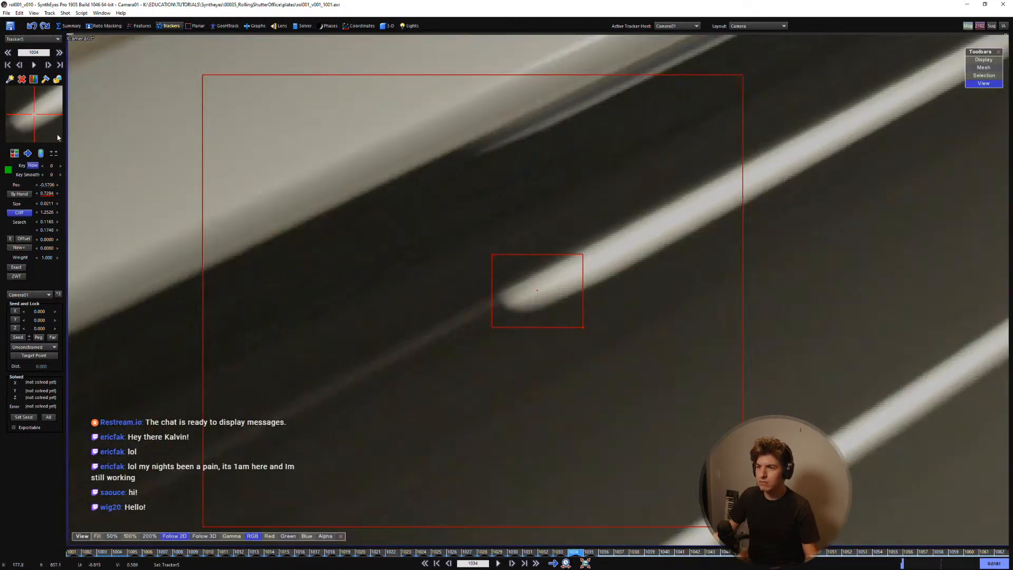
Step: Track the near end of the drawer handle from frame 1034 to 1037, centring it within the blurred handle end
key("d")
scroll(271, 201, "down", 2)
key("s")
key("d")
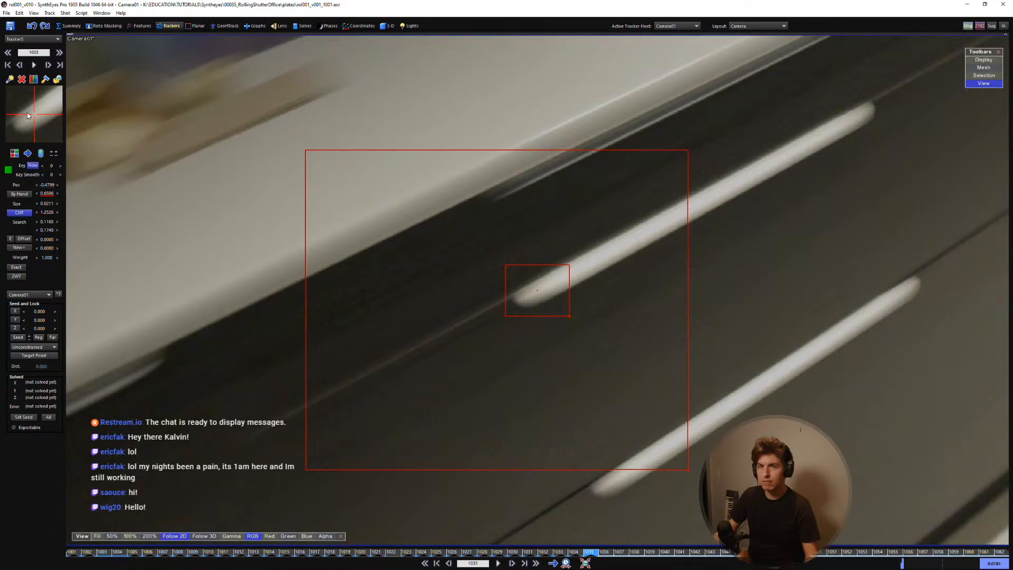
key("d")
left_click_drag(29, 116, 37, 123)
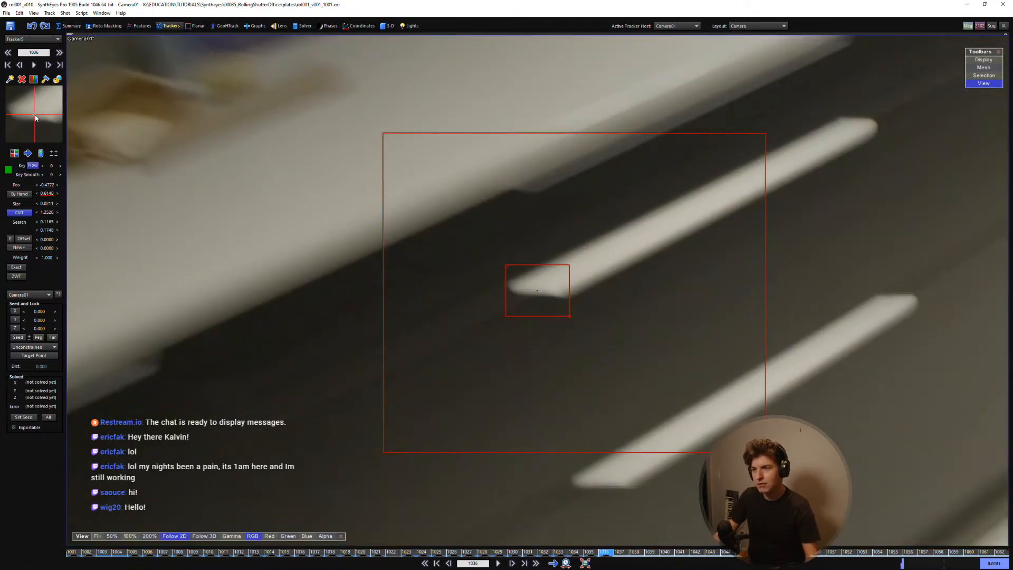
key("d")
key("s")
key("d")
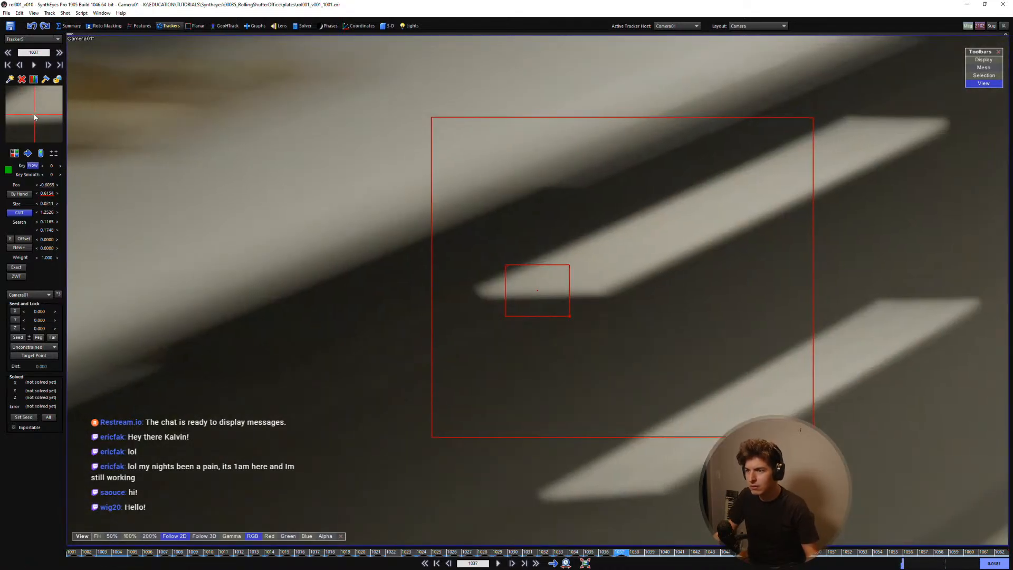
Step: Track the near end of the drawer handle from frame 1037 to 1039, up to where it leaves the image
key("d")
key("d")
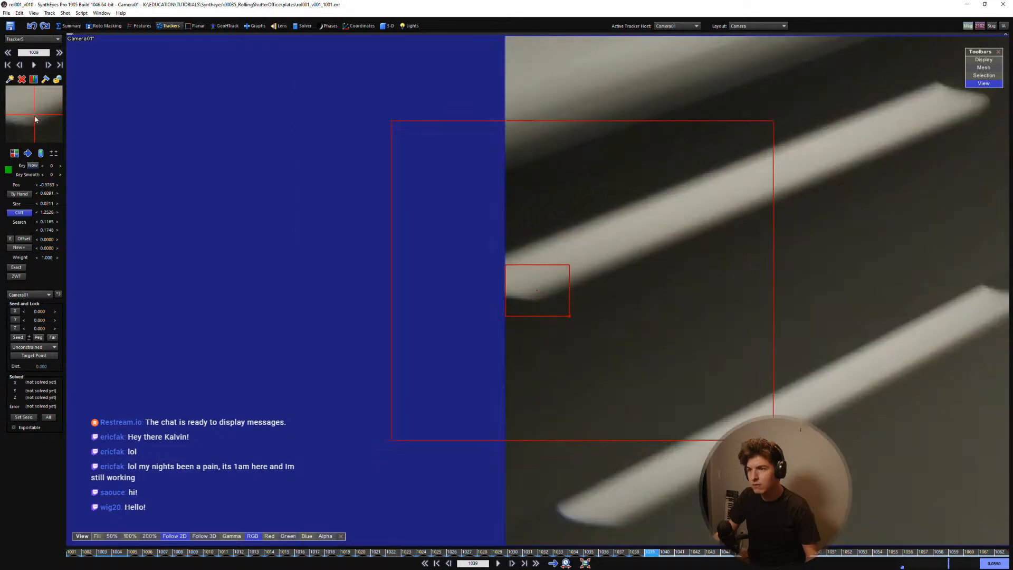
left_click_drag(35, 119, 3, 117)
key("s")
key("d")
key("d")
scroll(295, 193, "down", 3)
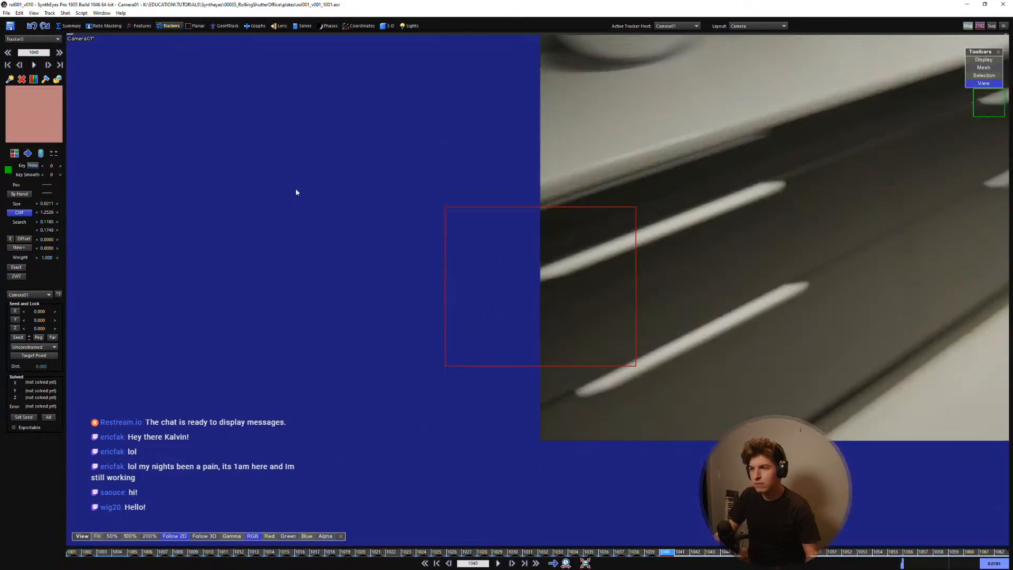
Step: Place the tracker back on the near end of the drawer handle at frame 1041, where it re-enters the image
scroll(296, 189, "down", 2)
key("d")
key("d")
key("d")
key("s")
key("s")
key("s")
key("d")
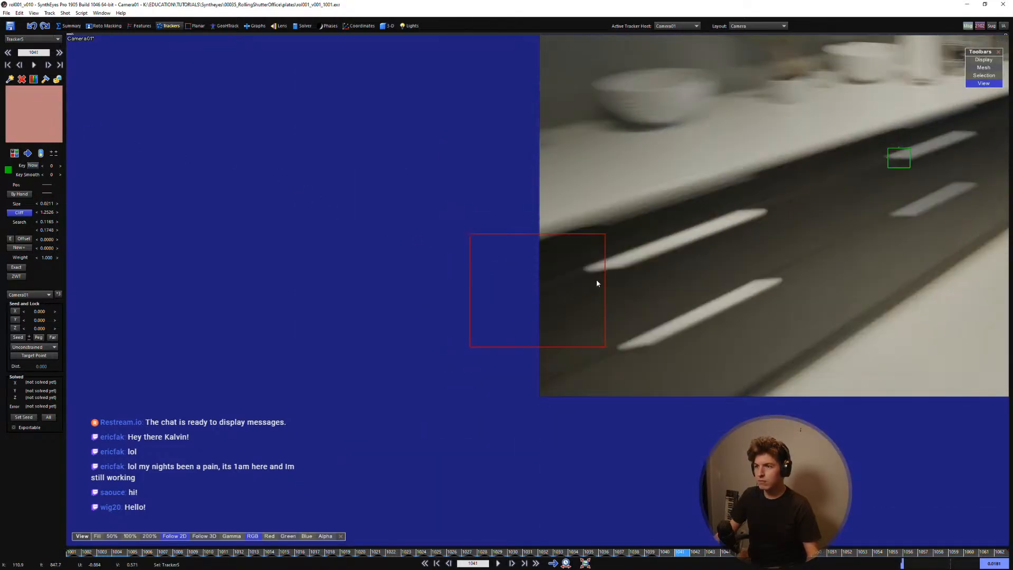
left_click(605, 268)
scroll(605, 269, "up", 2)
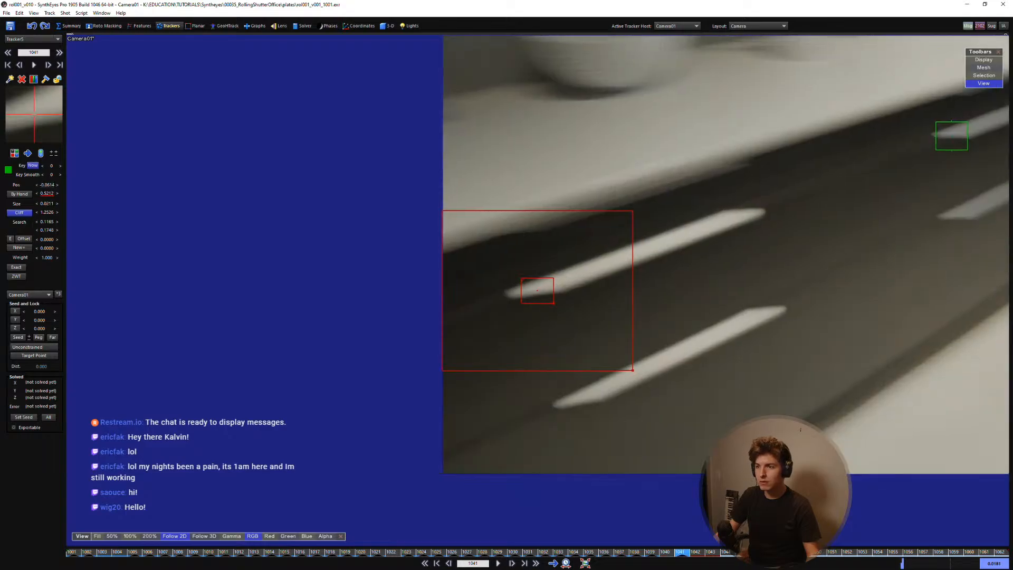
Step: Track the near end of the drawer handle forward from frame 1041 to 1046
key("d")
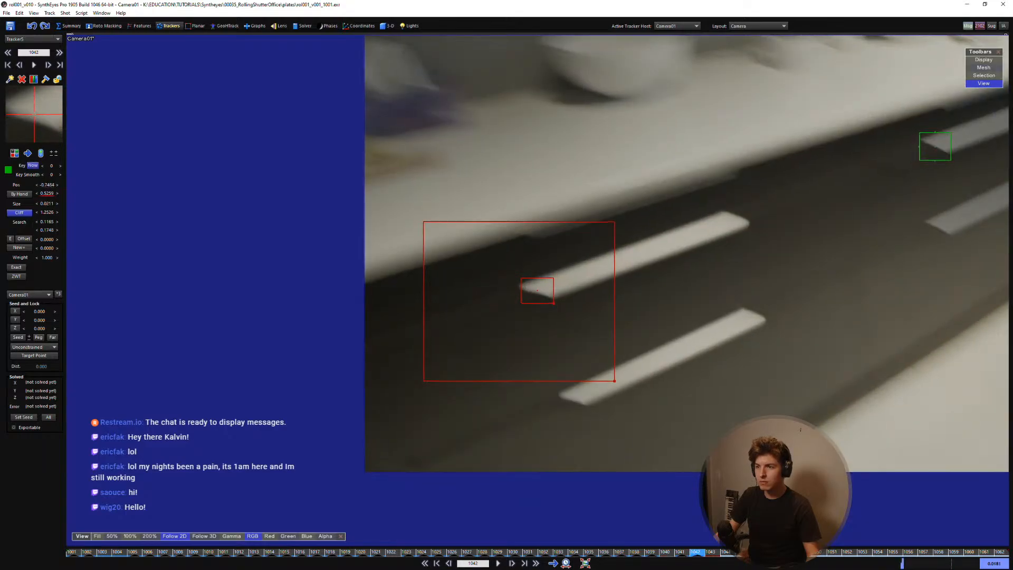
key("d")
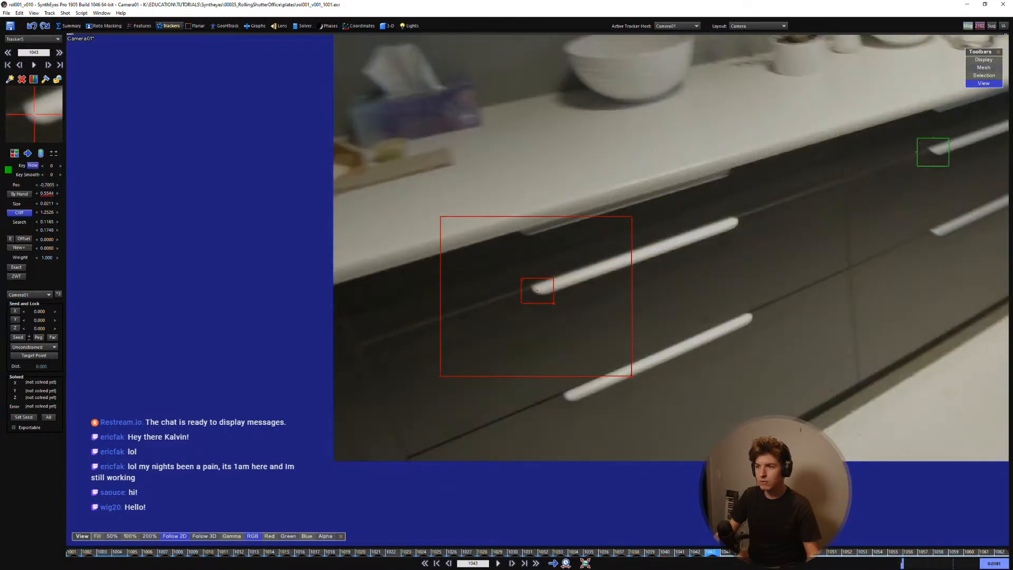
key("d")
key("d")
key("d")
key("d")
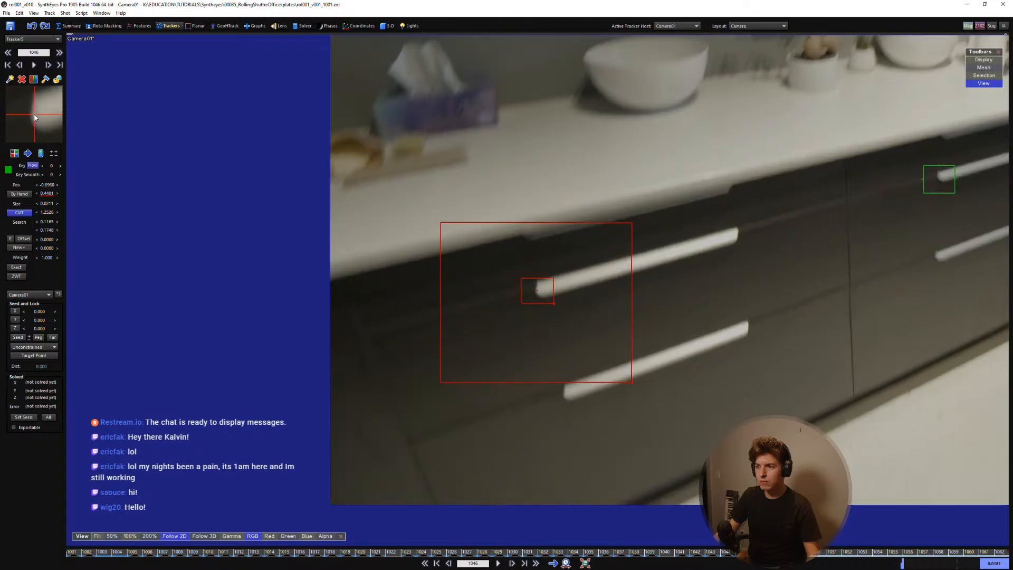
Step: Continue tracking the near end of the drawer handle through the sharper frames from 1046 to 1058
key("d")
key("d")
key("d")
key("d")
key("d")
key("d")
key("d")
key("d")
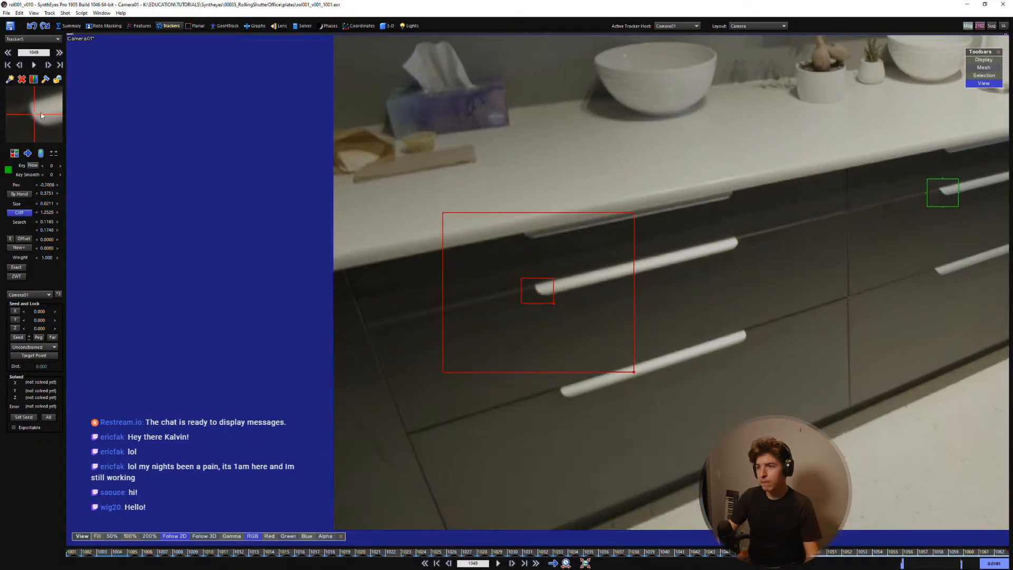
key("d")
key("d")
key("d")
key("d")
key("d")
key("d")
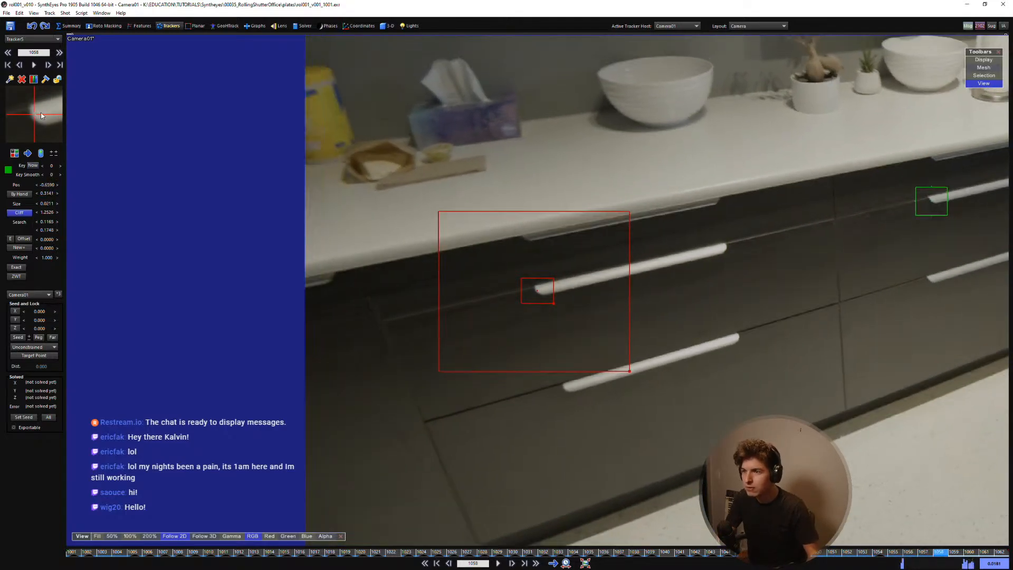
Step: Step back and forth through the drawer handle's track across the blurred frames, checking the tracker's fit through to frame 1062
key("s")
key("s")
key("s")
key("s")
key("s")
key("s")
key("s")
key("s")
key("s")
key("s")
key("s")
key("s")
key("s")
key("s")
key("s")
key("s")
key("s")
key("s")
key("s")
key("s")
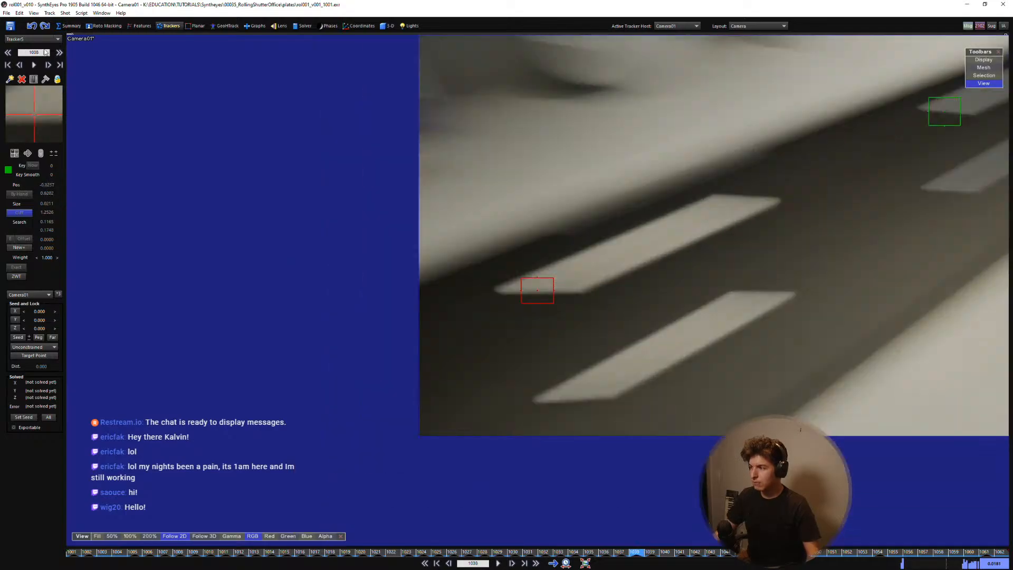
scroll(246, 144, "down", 2)
key("d")
key("d")
key("d")
key("d")
key("d")
key("d")
key("d")
key("d")
key("d")
key("d")
key("d")
key("d")
key("d")
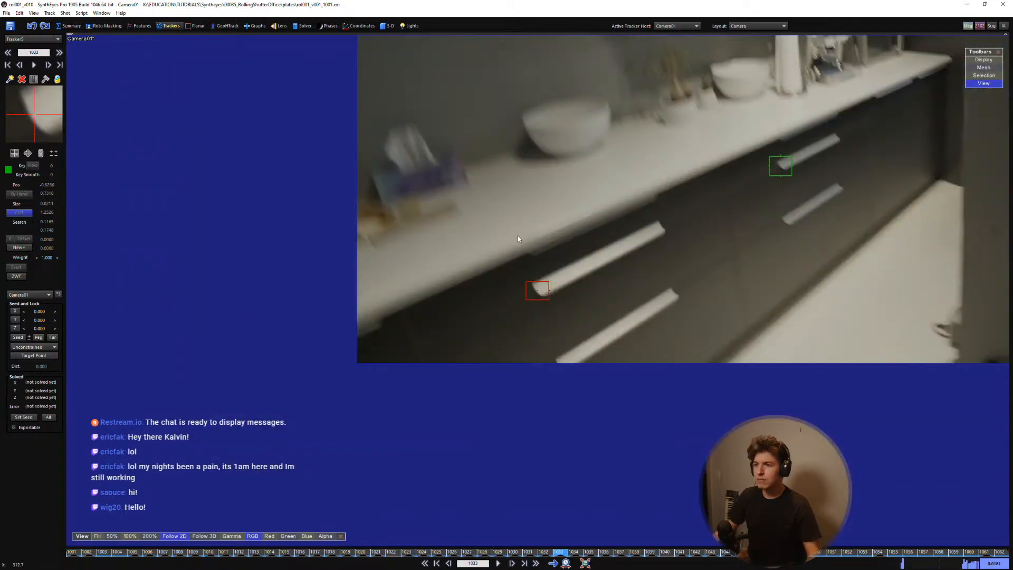
key("d")
key("d")
key("d")
key("d")
key("d")
key("d")
key("d")
key("d")
key("d")
key("d")
key("d")
key("d")
key("d")
key("d")
key("d")
key("d")
key("d")
key("d")
key("d")
key("d")
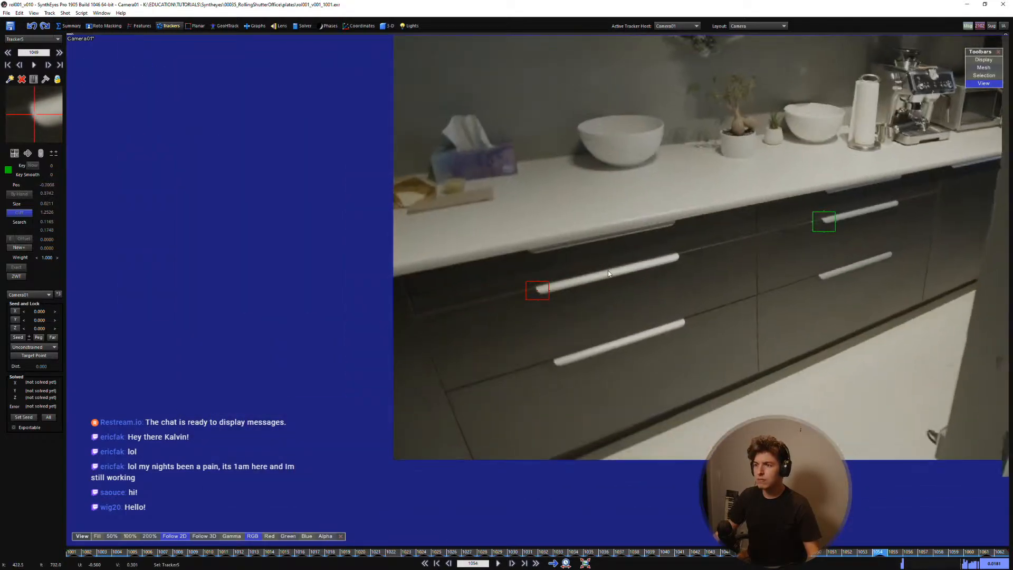
scroll(682, 273, "down", 5)
key("5")
middle_click_drag(683, 273, 500, 306)
scroll(498, 303, "up", 2)
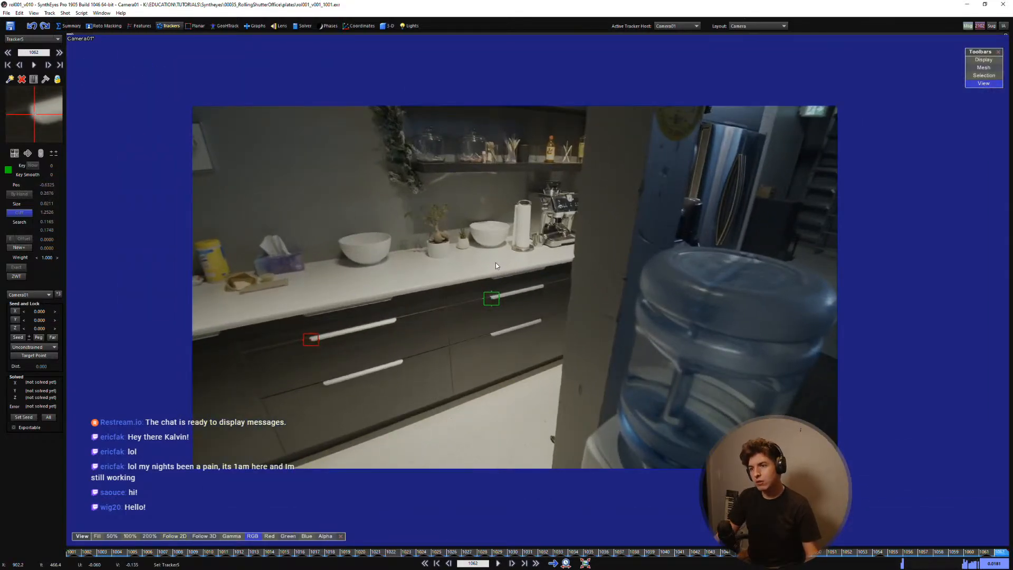
Step: Play the shot from frame 1001 to check how all the placed trackers follow the kitchen features
key("space")
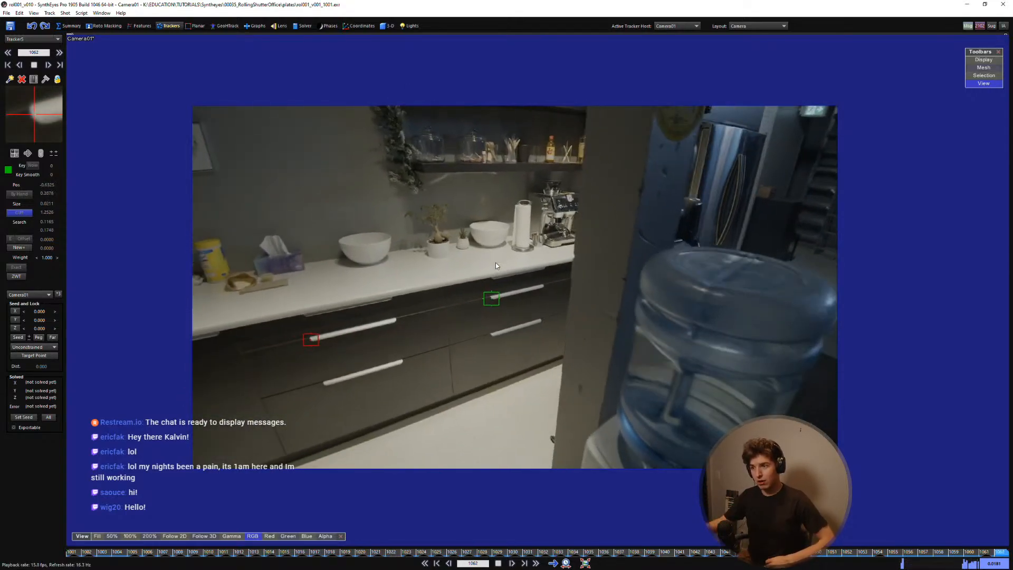
key("shift+a")
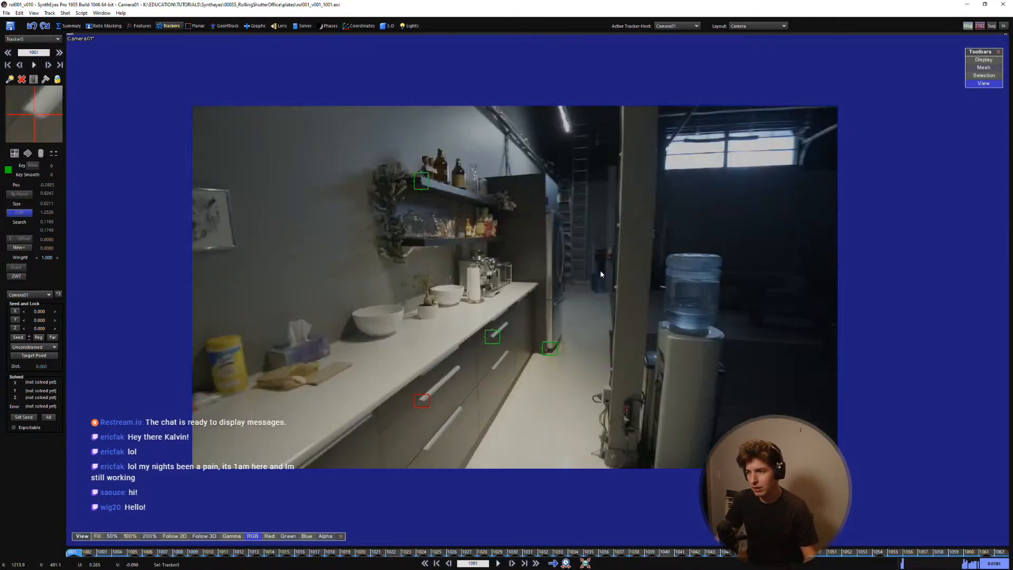
middle_click_drag(594, 368, 622, 348)
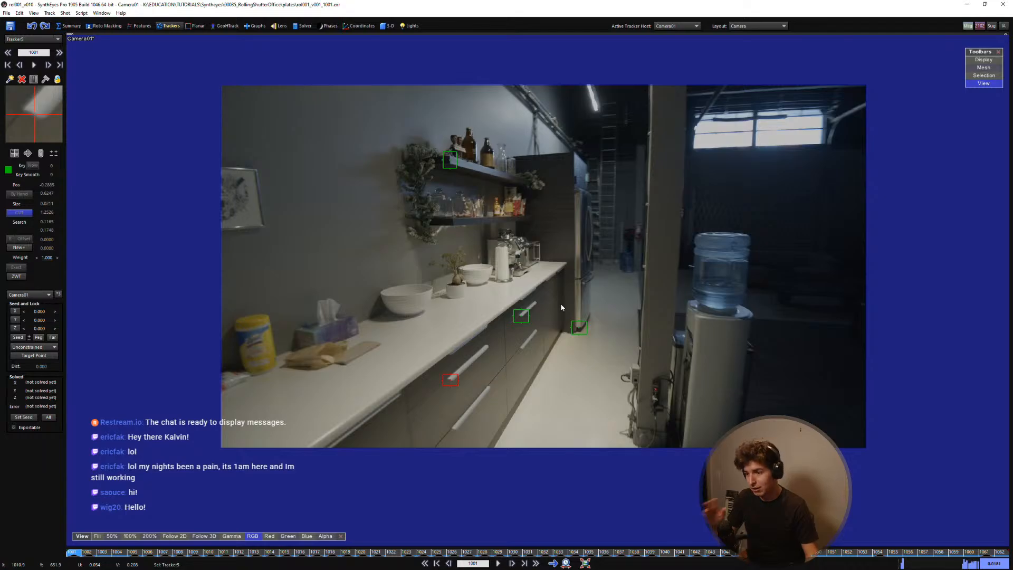
left_click(497, 563)
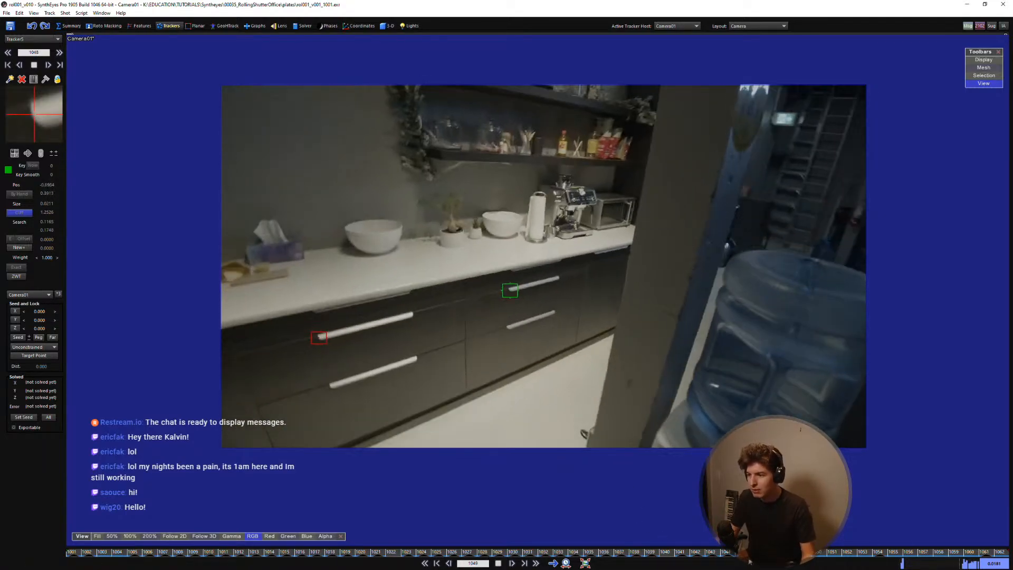
Step: Create a new tracker on the orange cap of the sauce bottle on the shelf at frame 1036 and fit it around the cap
left_click_drag(867, 552, 612, 508)
key("s")
scroll(533, 138, "up", 8)
middle_click_drag(591, 137, 544, 273)
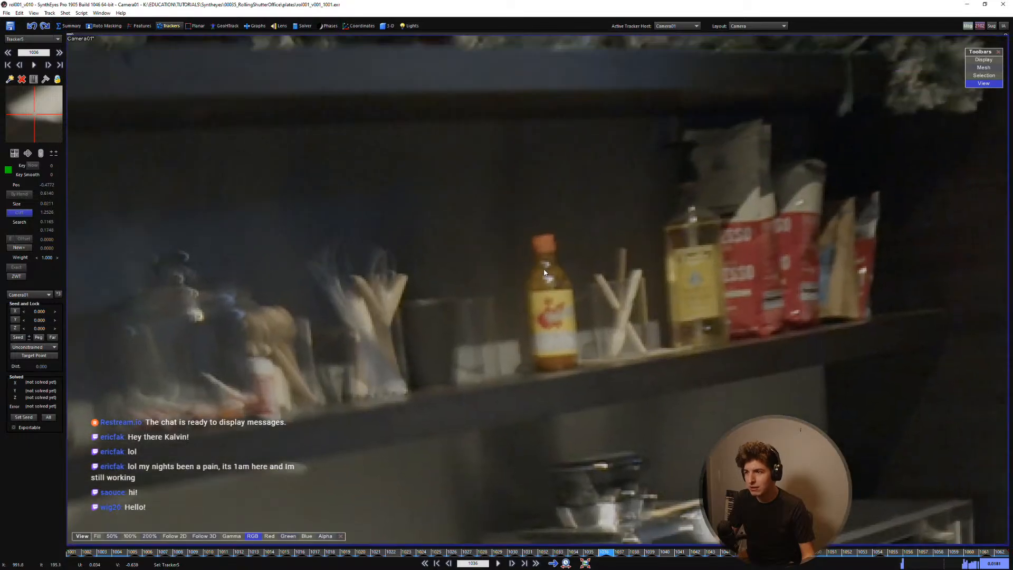
left_click(543, 247)
left_click_drag(586, 278, 571, 265)
key("5")
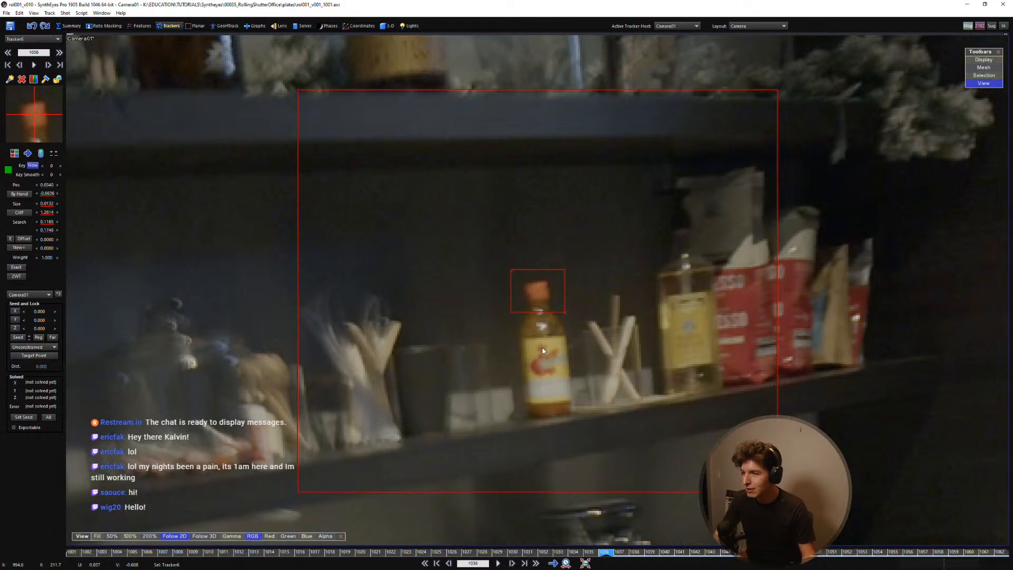
Step: Nudge the bottle-cap tracker onto the centre of the horizontally blurred cap at frame 1037
key("s")
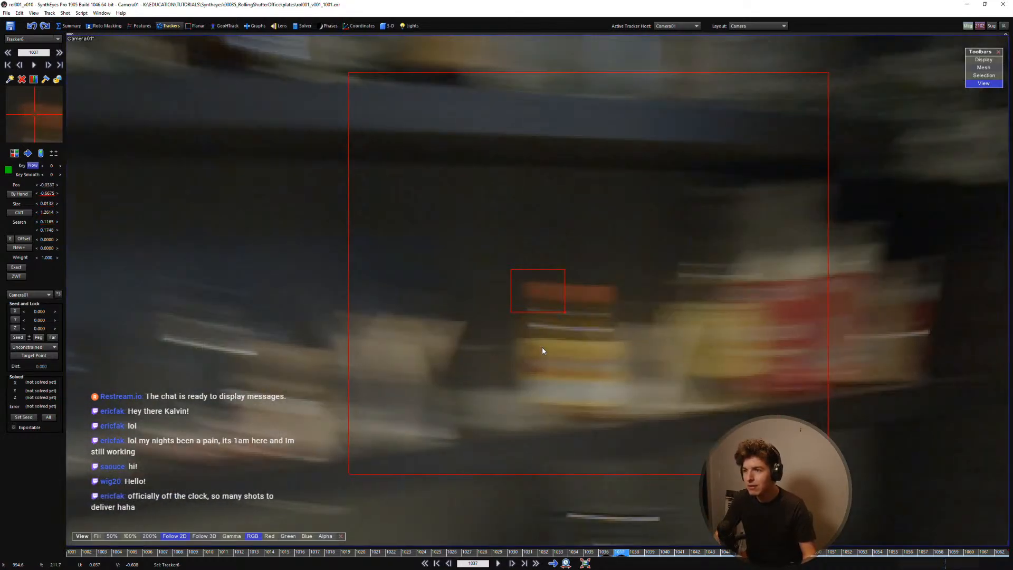
key("Right")
key("Right")
key("Right")
key("Right")
key("Right")
key("Right")
key("Right")
key("Right")
key("Right")
key("Right")
key("Right")
key("Right")
key("Right")
key("Right")
key("Right")
key("Down")
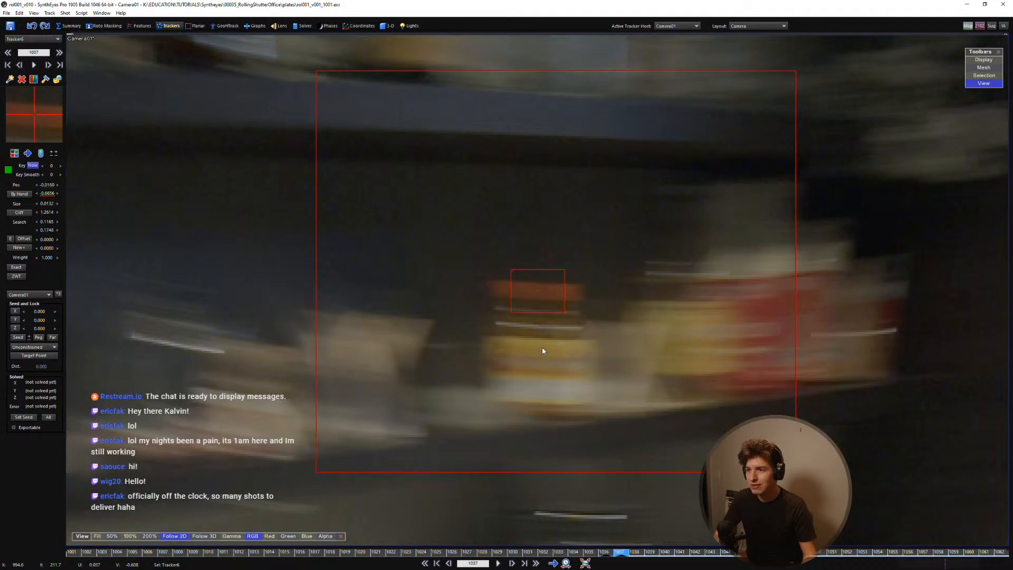
key("Left")
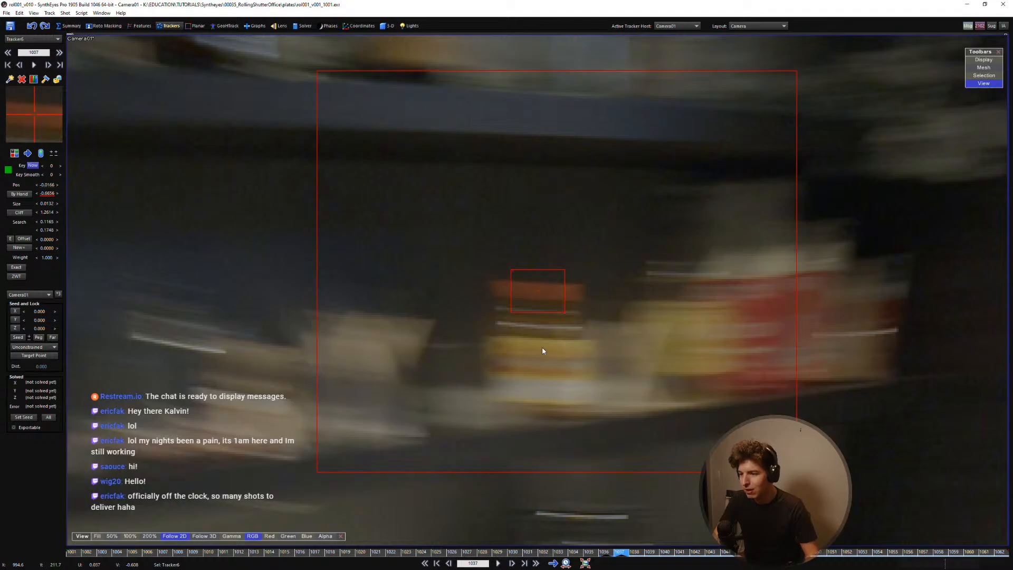
key("Left")
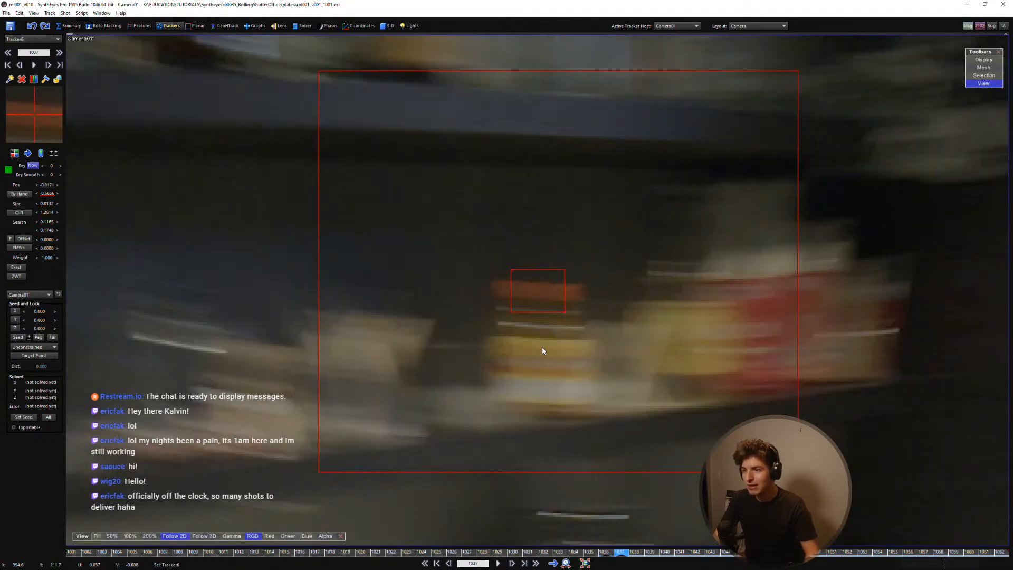
key("Down")
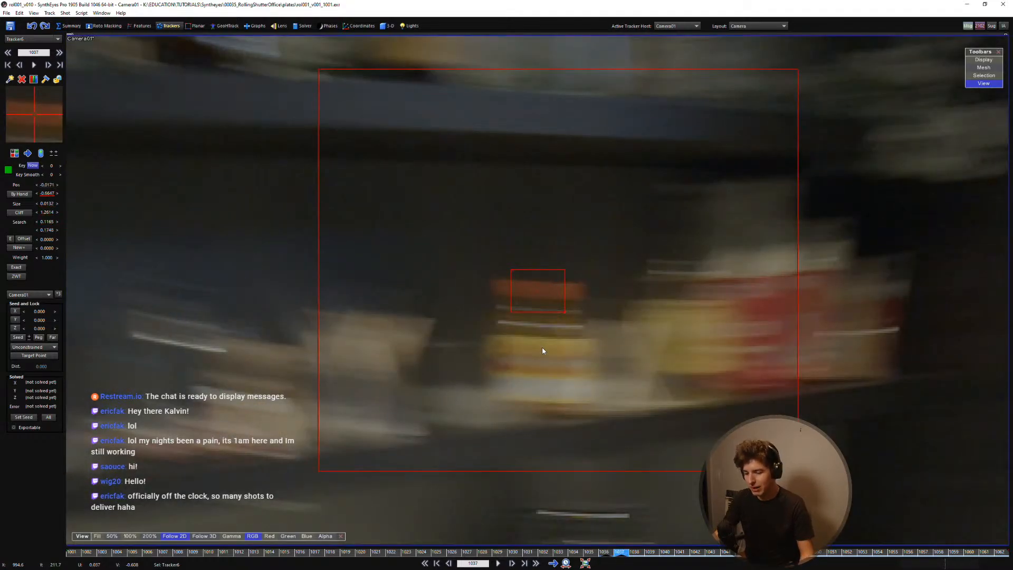
Step: Align the tracker with the centre of the blurred bottle cap at frames 1038 and 1039, comparing it against frame 1037
key("s")
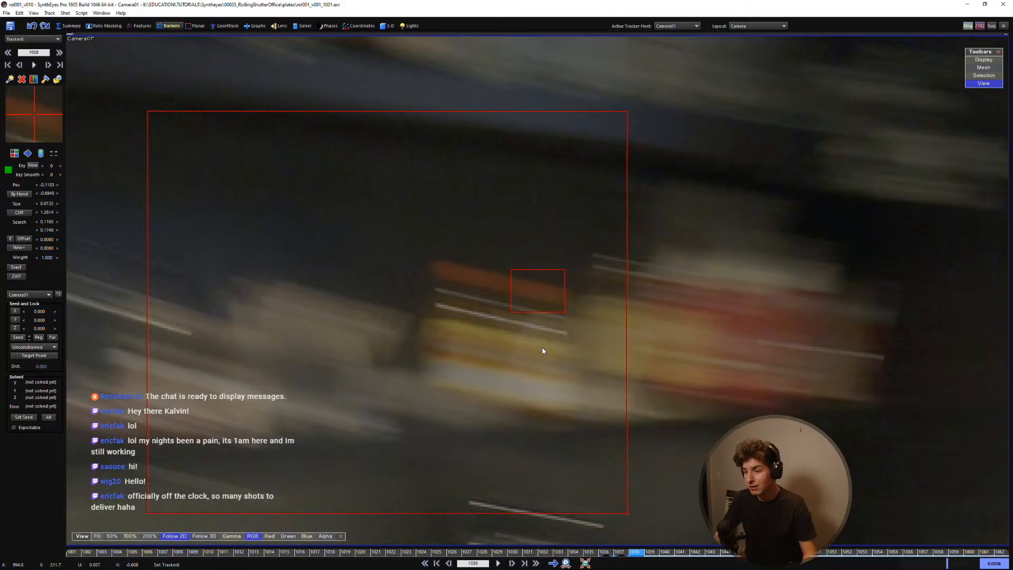
key("s")
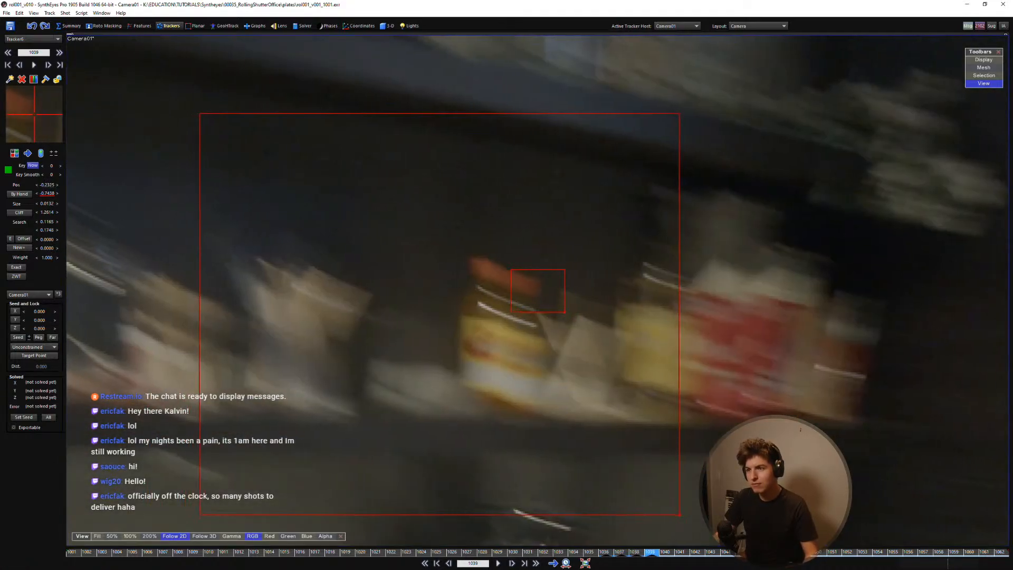
left_click_drag(28, 112, 58, 125)
key("s")
key("s")
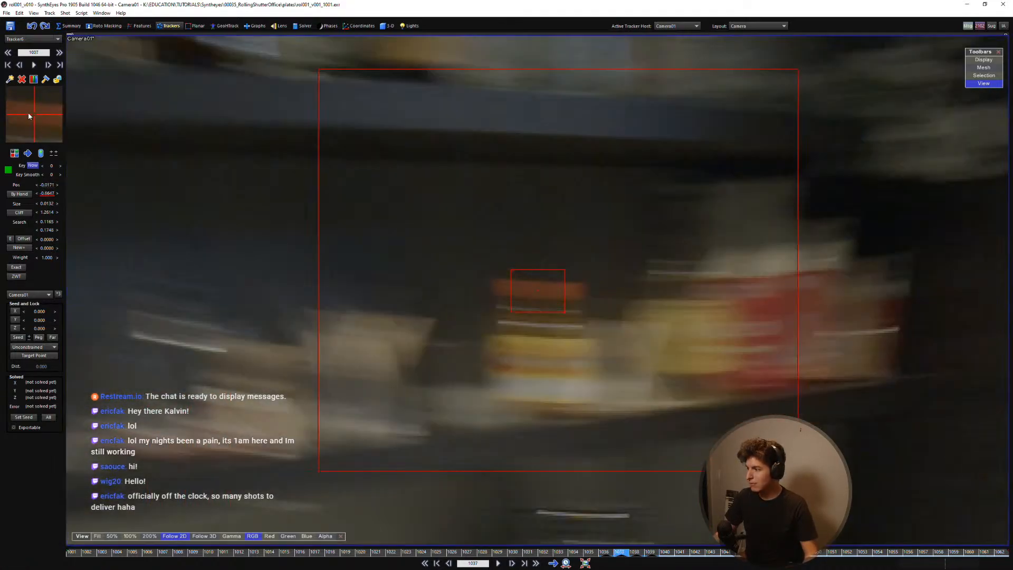
key("d")
key("d")
key("s")
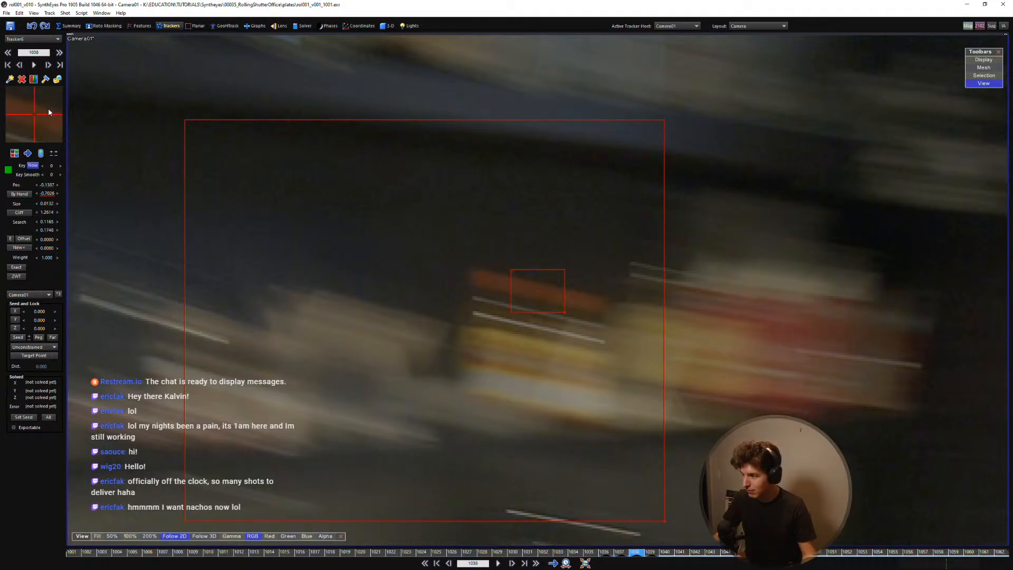
key("s")
key("d")
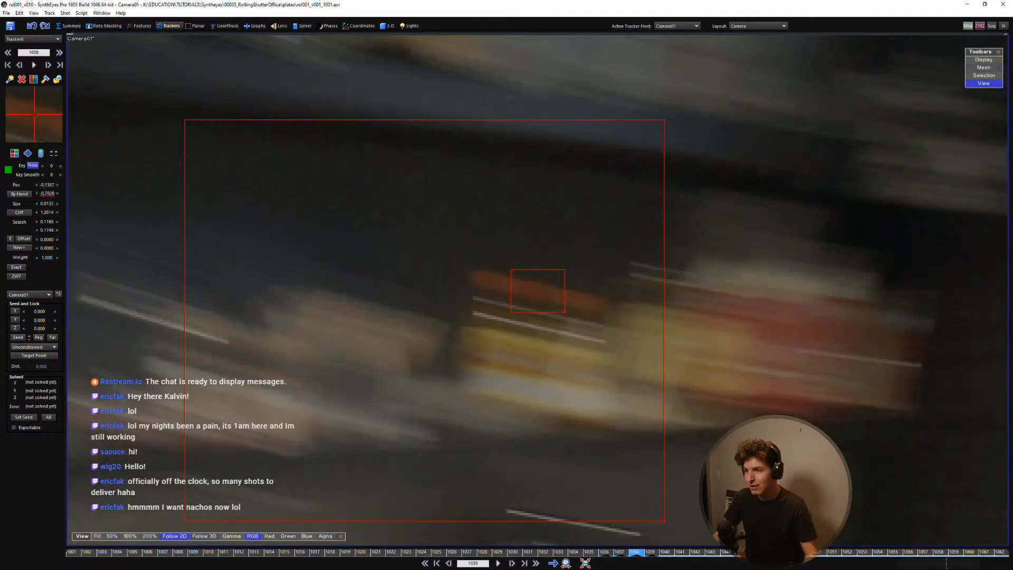
key("d")
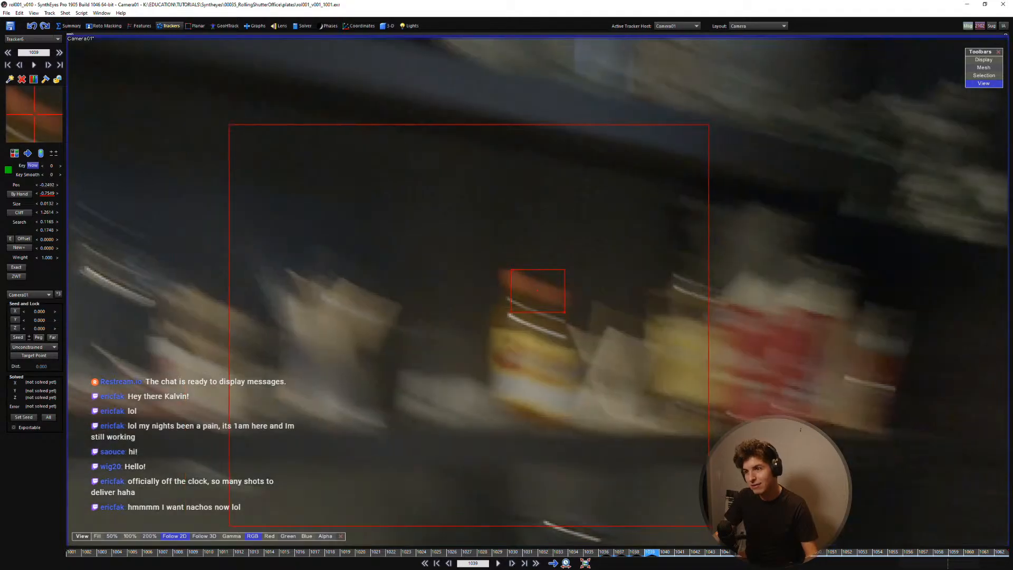
Step: Continue tracking the centre of the blurred bottle cap from frame 1040 to 1042, comparing neighbouring frames
key("d")
key("s")
left_click_drag(31, 118, 42, 115)
key("d")
key("d")
key("s")
key("d")
key("d")
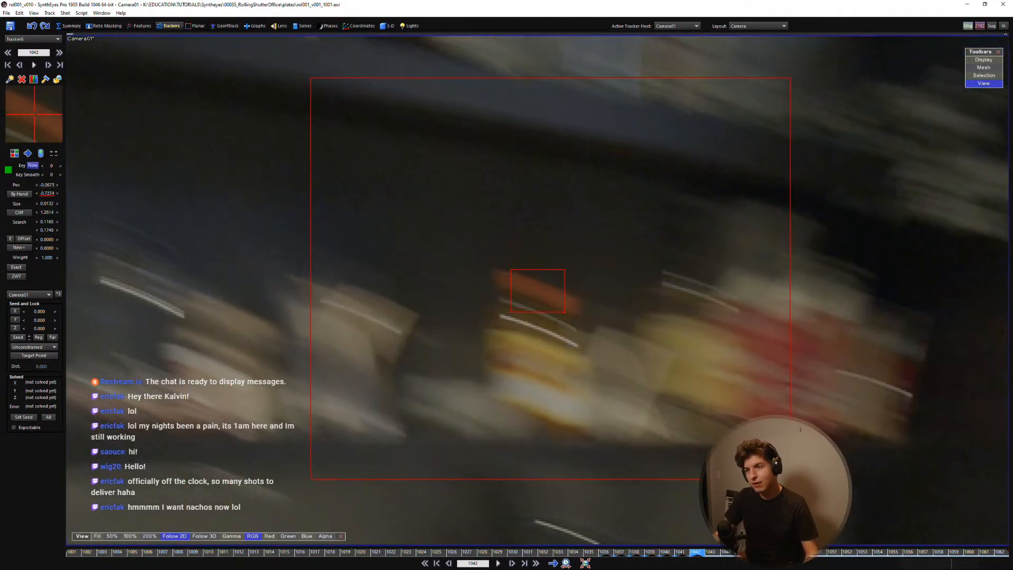
Step: Track the bottle cap from frame 1043 to 1047, adjusting its position as the blur eases
key("d")
left_click_drag(36, 118, 36, 118)
key("s")
key("d")
key("d")
key("s")
key("d")
key("d")
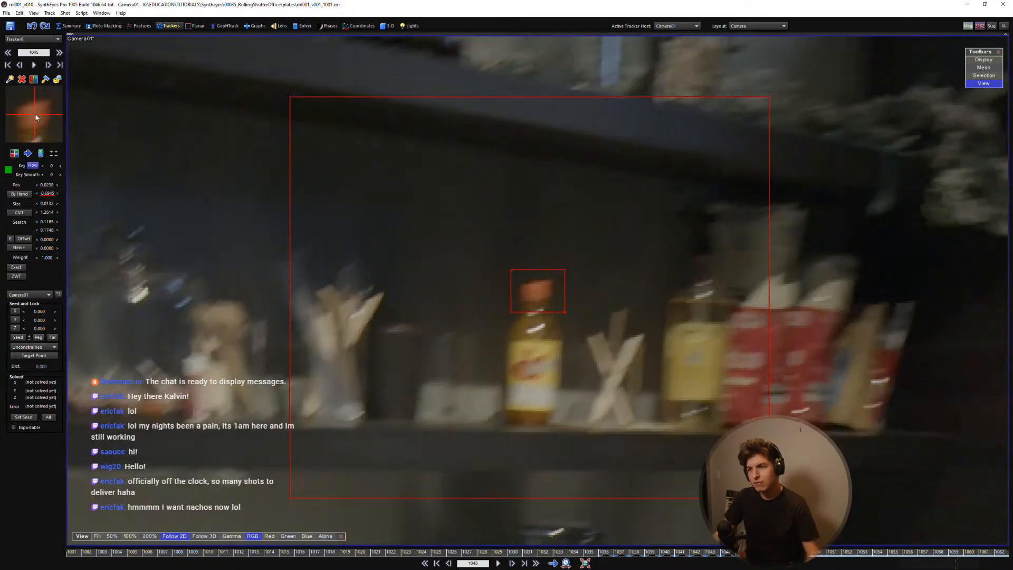
key("d")
key("d")
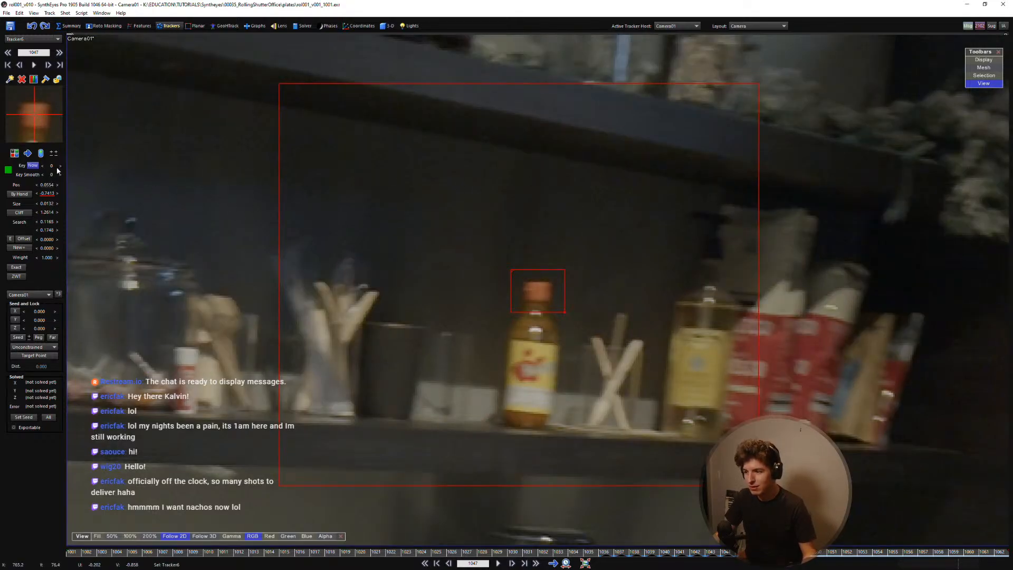
Step: Track the bottle cap frame by frame from 1048 to 1053, correcting the tracker's centring on the cap
scroll(28, 113, "down", 1)
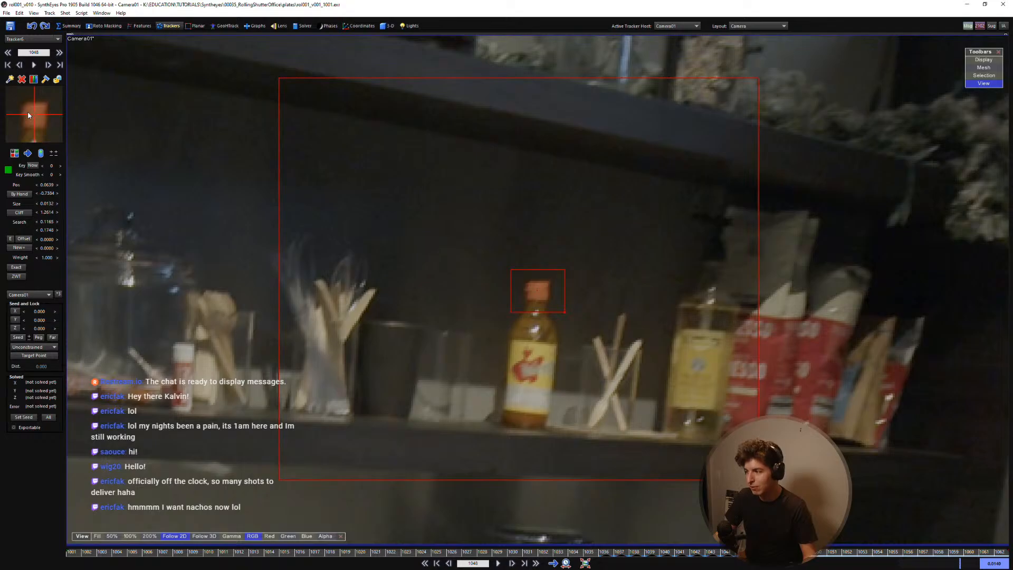
scroll(28, 112, "down", 1)
left_click_drag(28, 112, 34, 113)
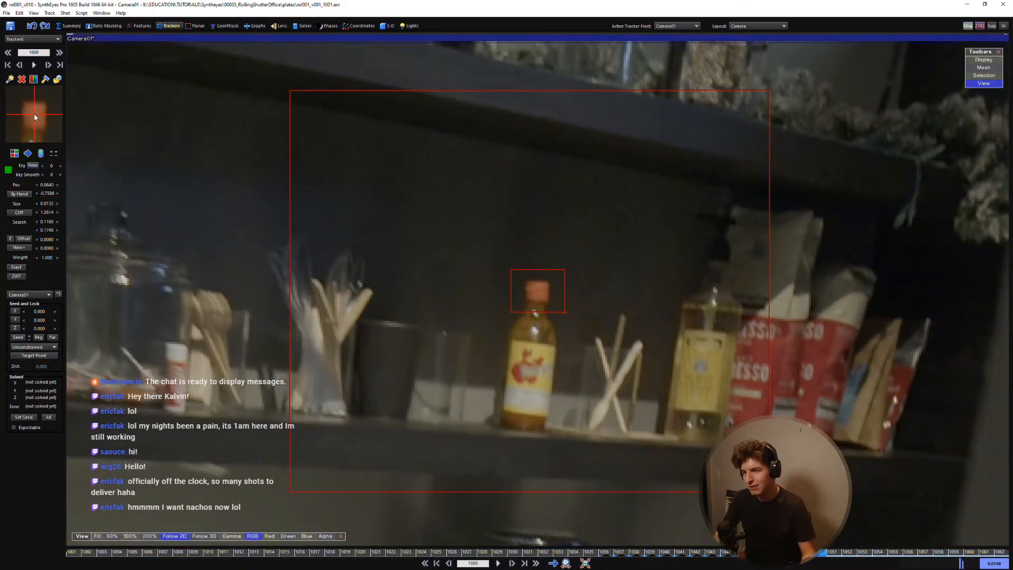
scroll(34, 113, "down", 1)
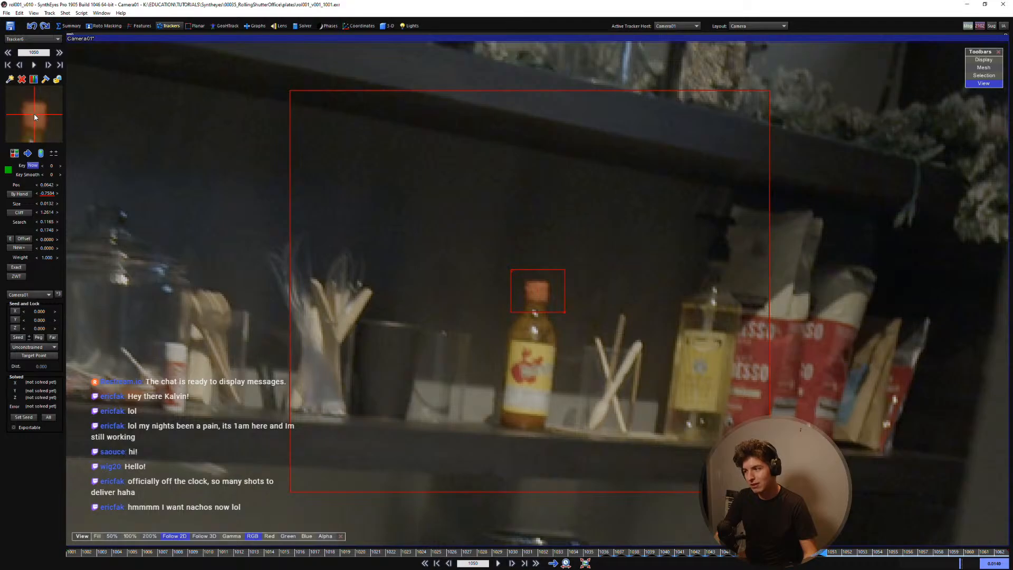
scroll(34, 113, "down", 1)
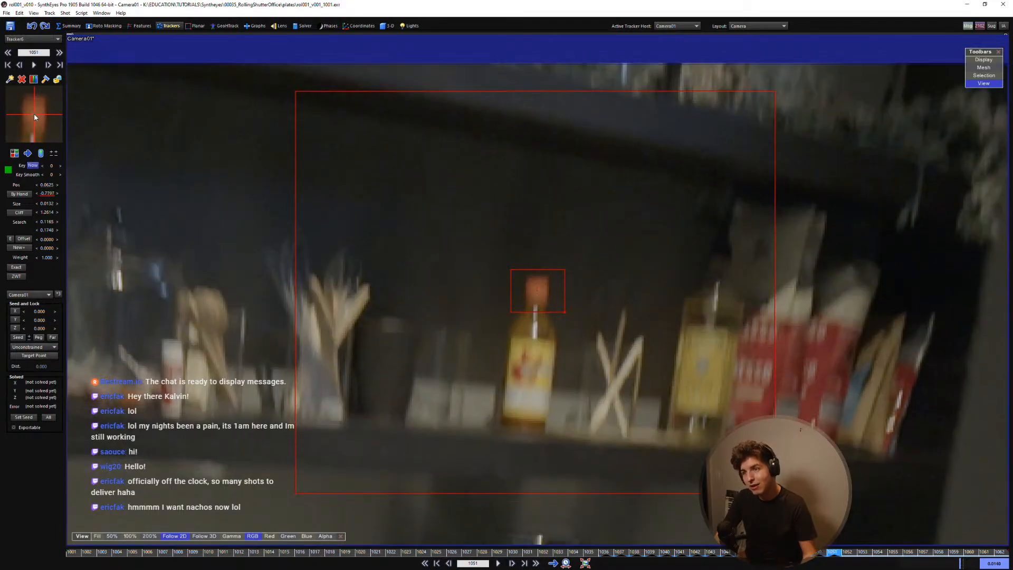
scroll(34, 113, "down", 1)
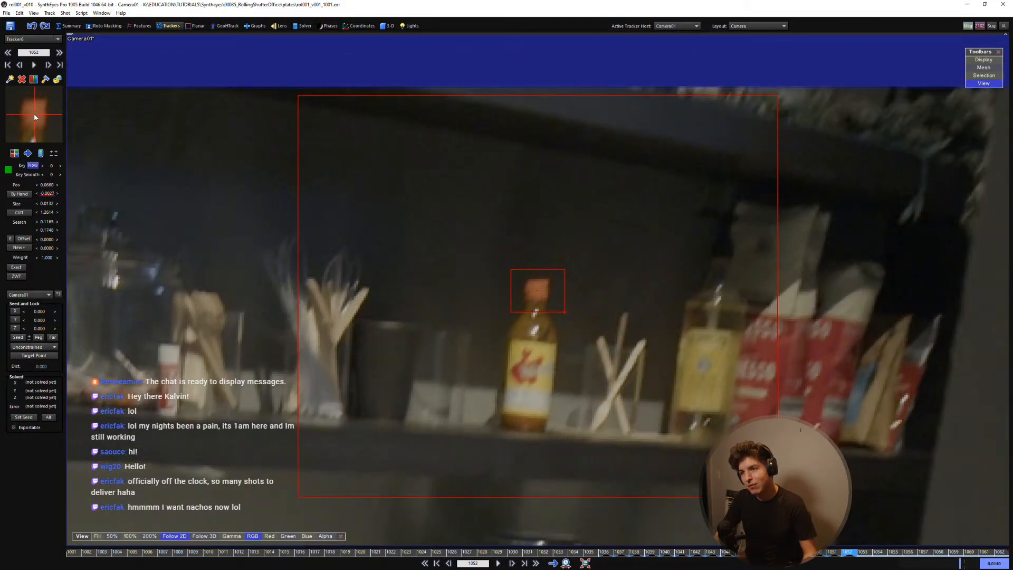
scroll(34, 113, "down", 1)
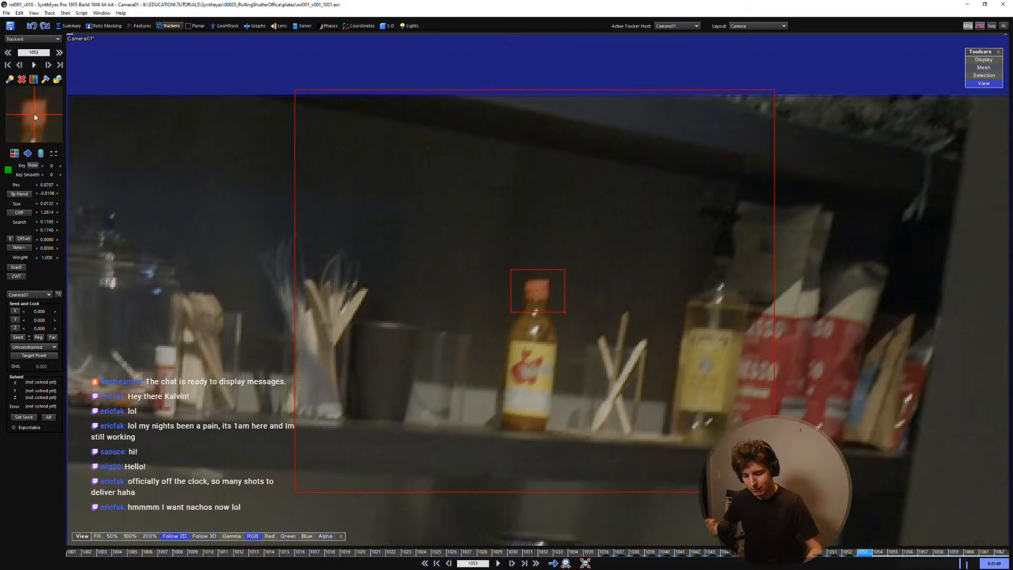
Step: Track the bottle cap from frame 1054 to the last frame, 1062, and return to its starting frame, 1036
scroll(33, 113, "down", 3)
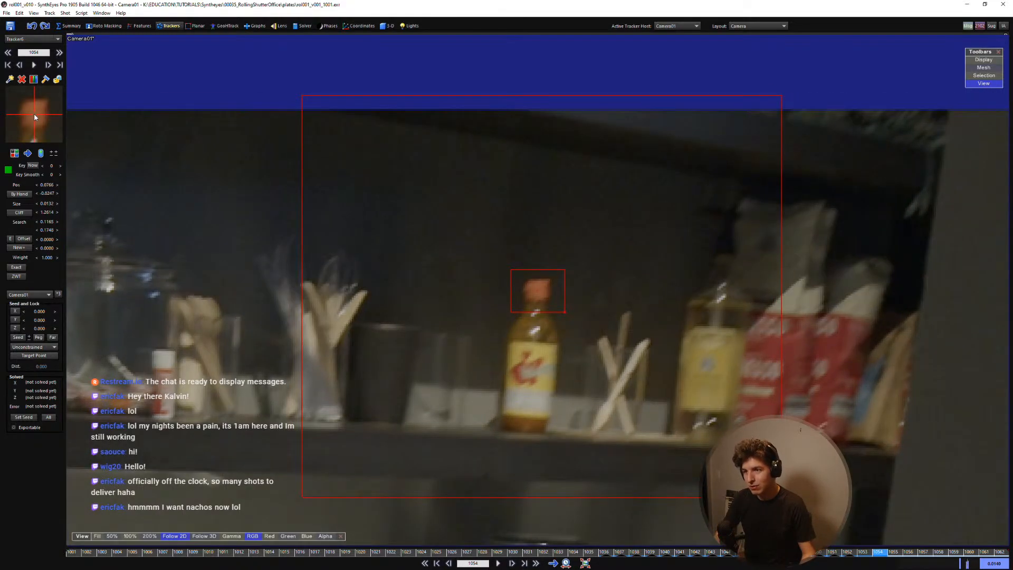
scroll(34, 112, "down", 1)
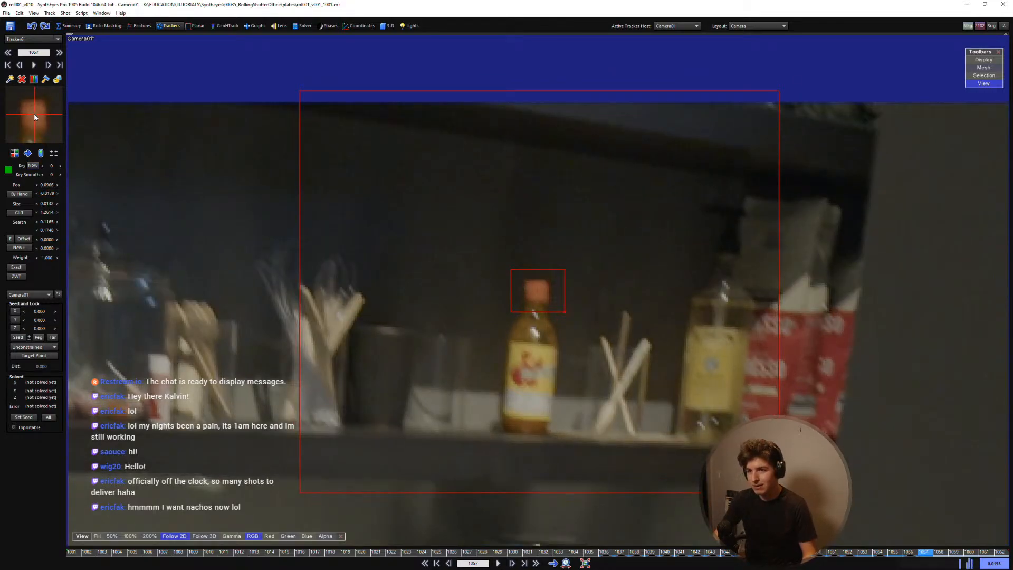
scroll(34, 113, "down", 1)
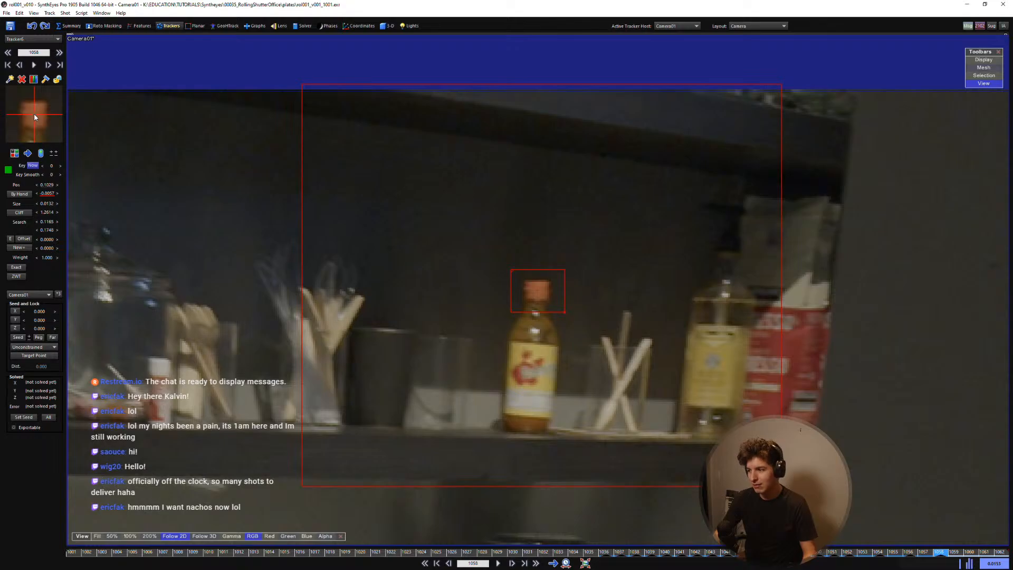
scroll(34, 113, "down", 4)
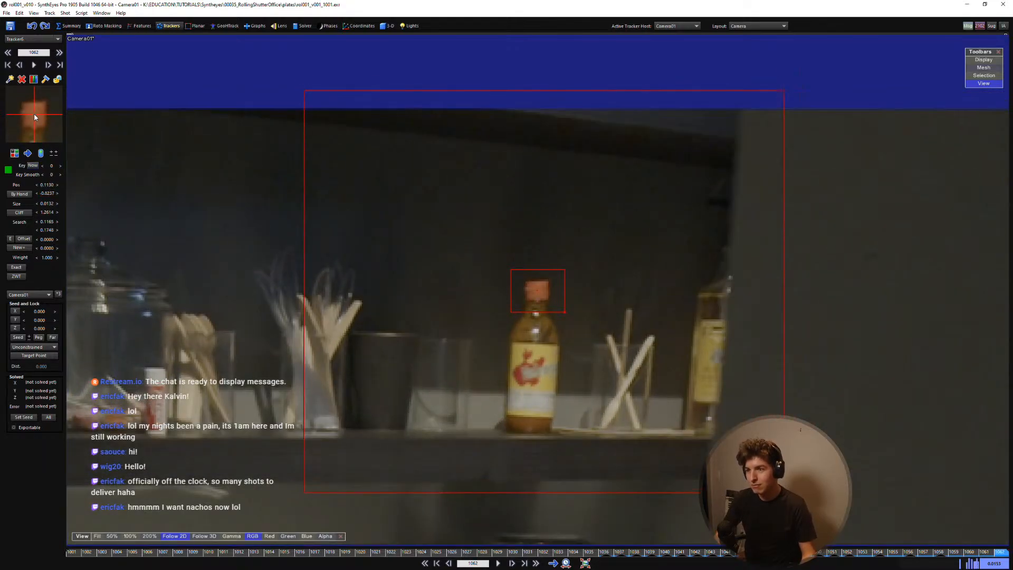
left_click(34, 112)
scroll(34, 113, "up", 20)
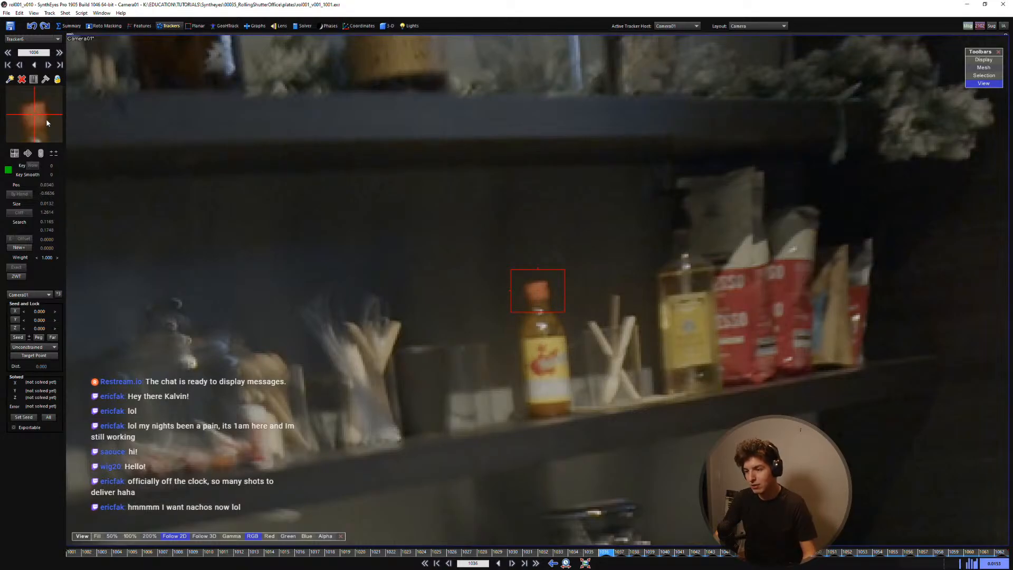
Step: Track the bottle cap backward from frame 1036 to 1035, aligning the tracker with the middle of the cap's blur streak
left_click(47, 123)
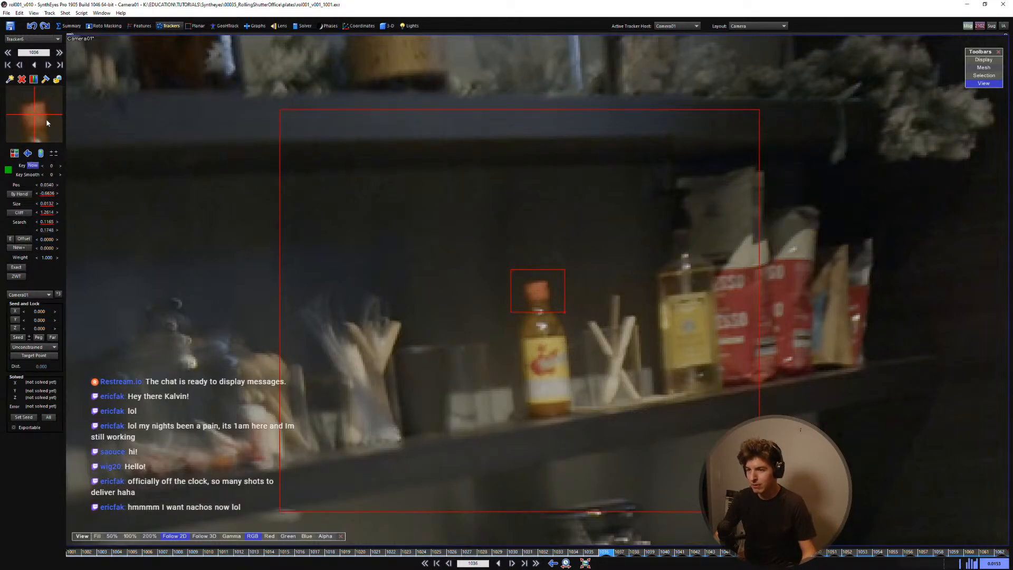
scroll(47, 123, "up", 1)
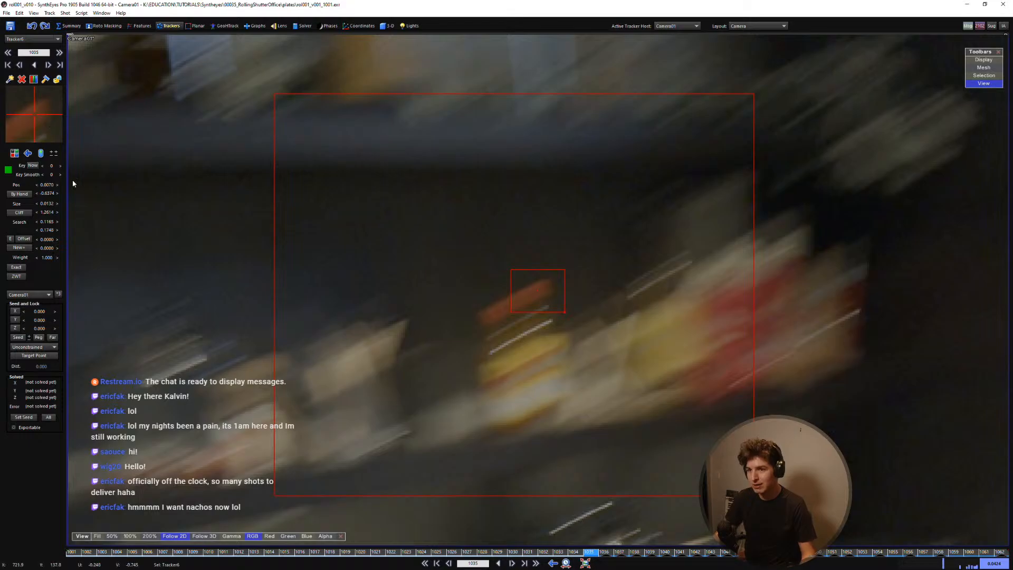
left_click_drag(34, 132, 34, 117)
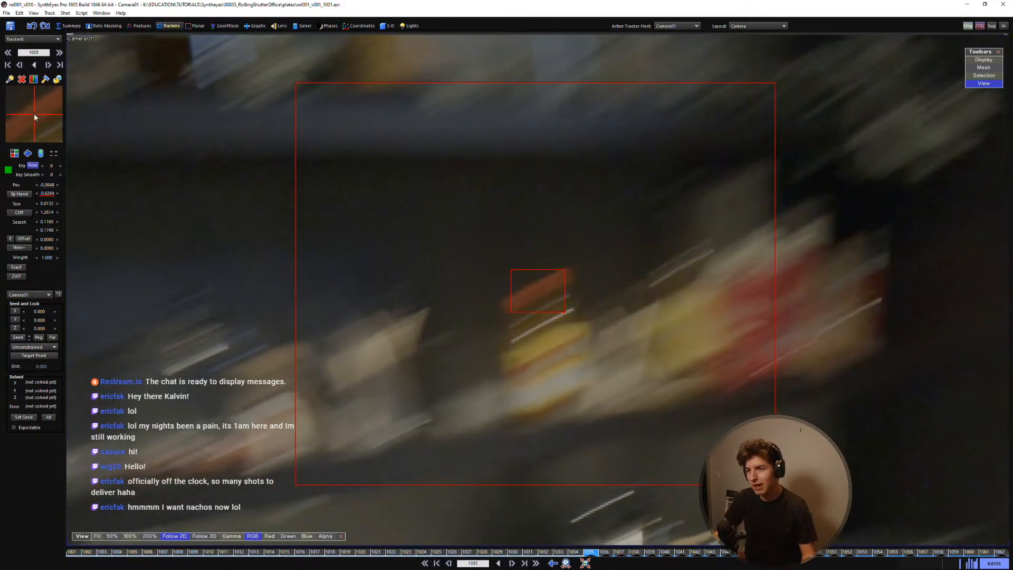
scroll(34, 114, "down", 1)
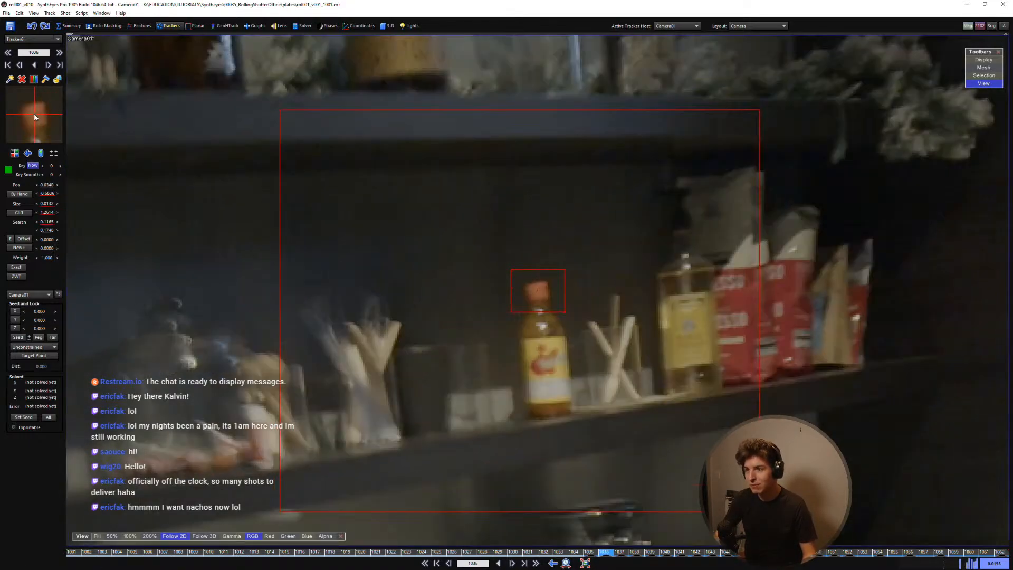
scroll(34, 114, "up", 1)
key("KP_Left")
scroll(34, 115, "down", 1)
scroll(35, 115, "up", 1)
key("s")
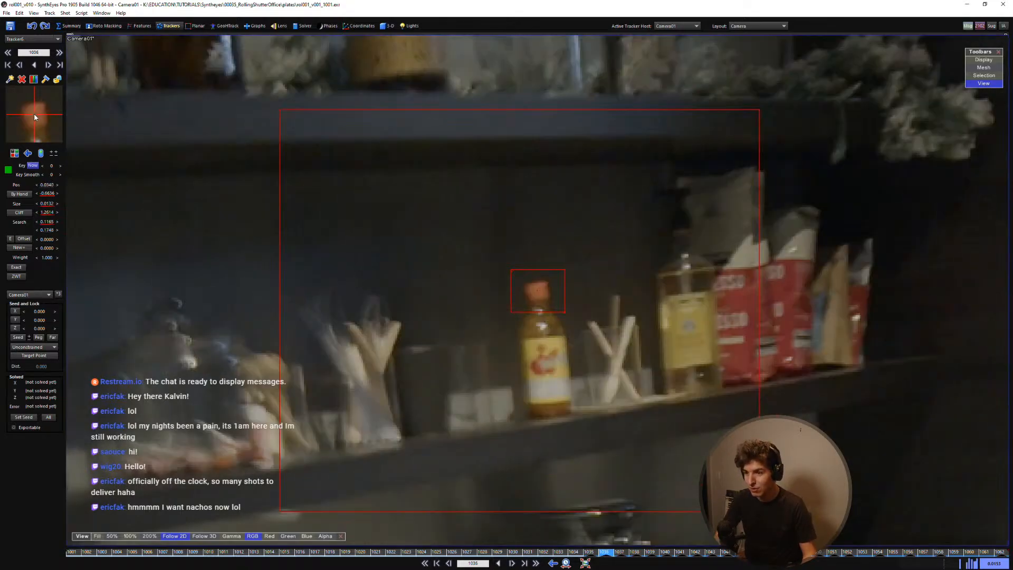
Step: Continue the bottle cap track backward through frames 1034 and 1033, repositioning the tracker on the blurred cap
key("s")
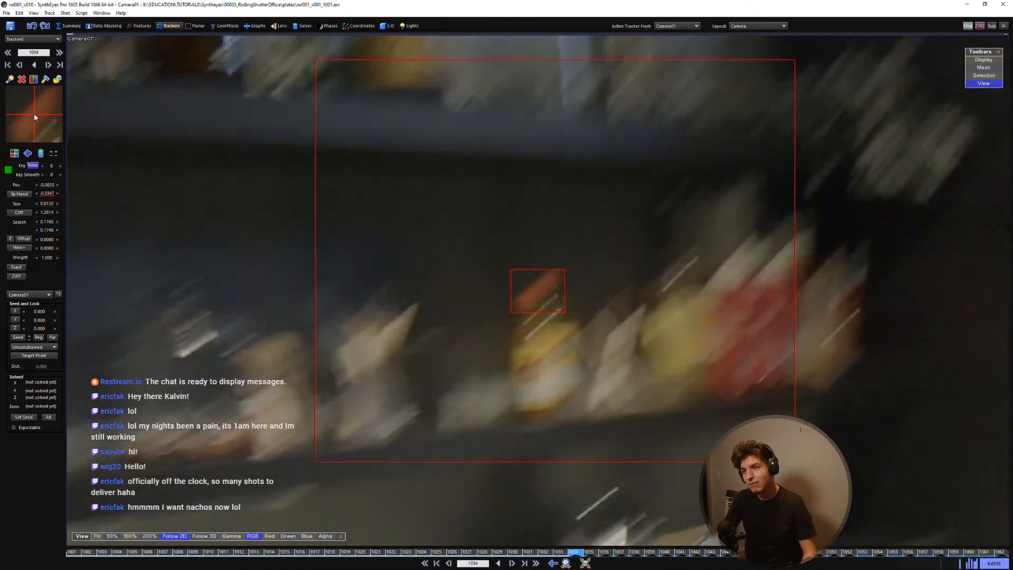
key("s")
key("d")
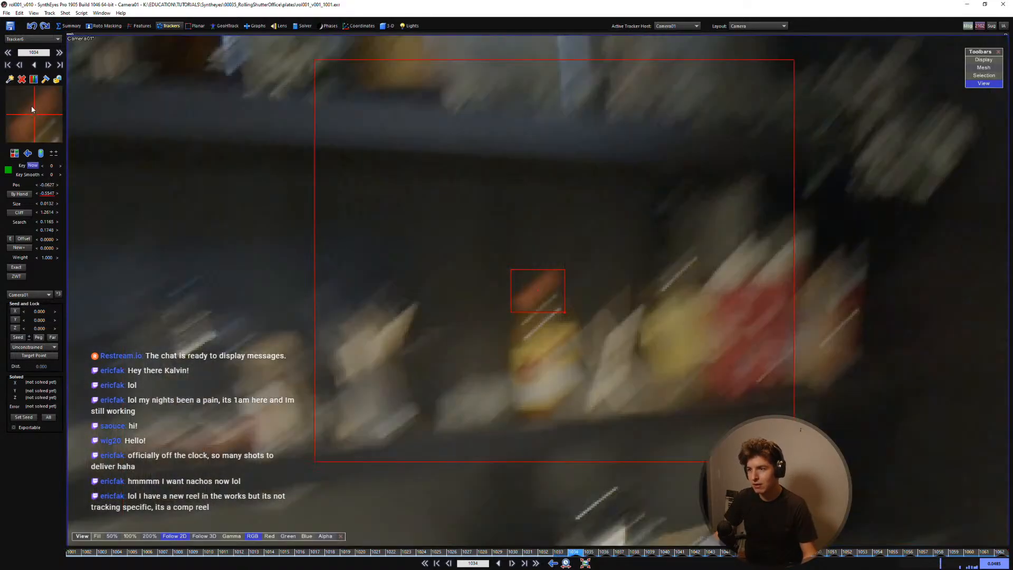
key("s")
left_click_drag(33, 114, 45, 105)
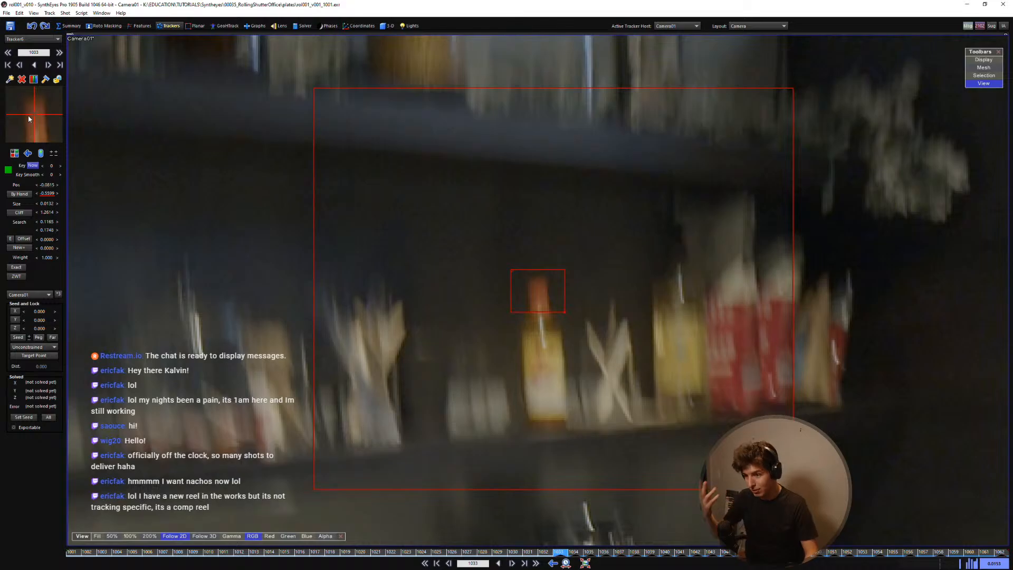
Step: Refine the bottle cap's position at frame 1033 by comparing it repeatedly with frame 1034
key("d")
key("s")
key("d")
key("s")
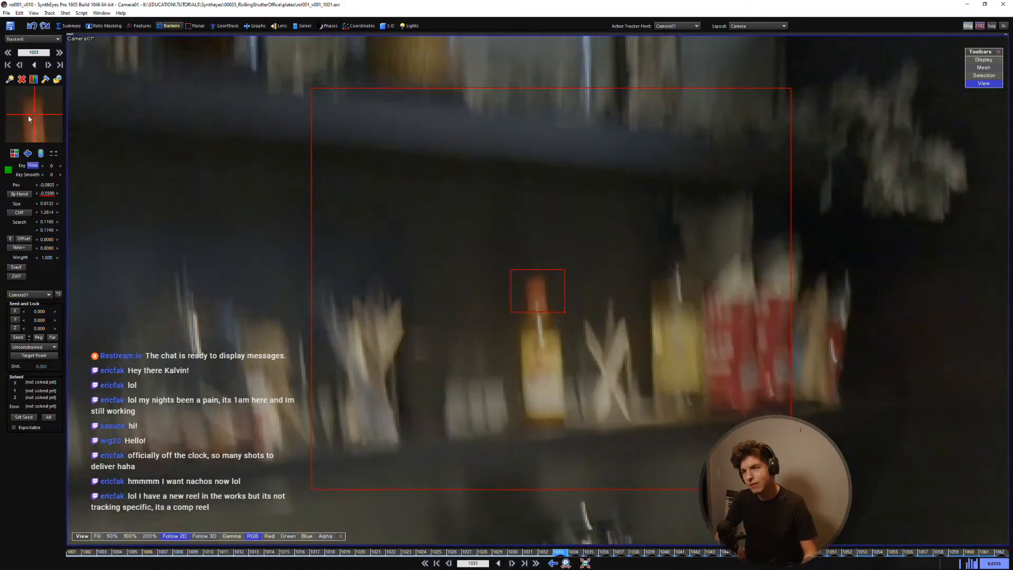
key("d")
key("s")
key("d")
key("s")
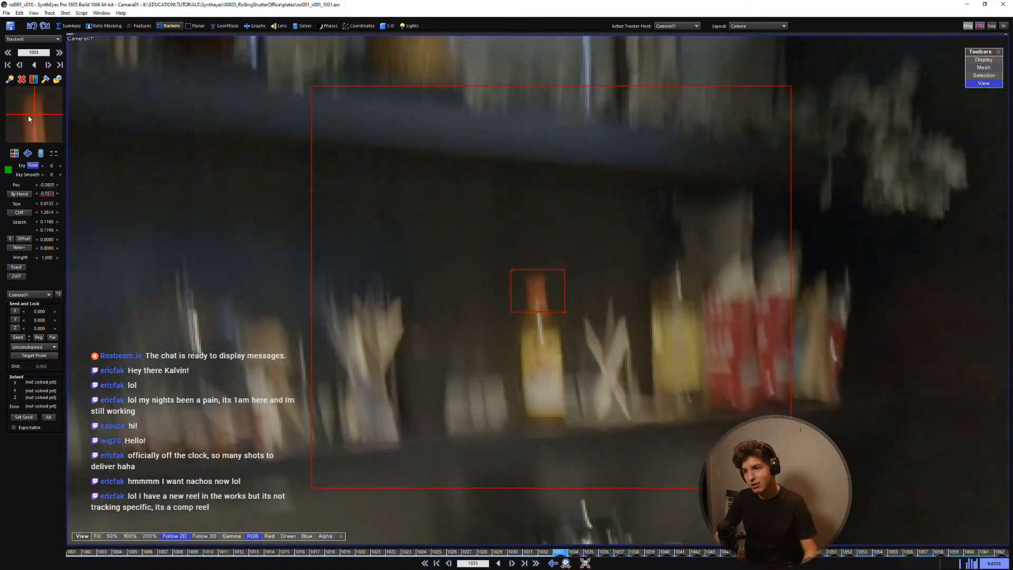
key("d")
key("s")
Step: Track the bottle cap back through frames 1032 and 1031, checking the two frames against each other
key("s")
key("s")
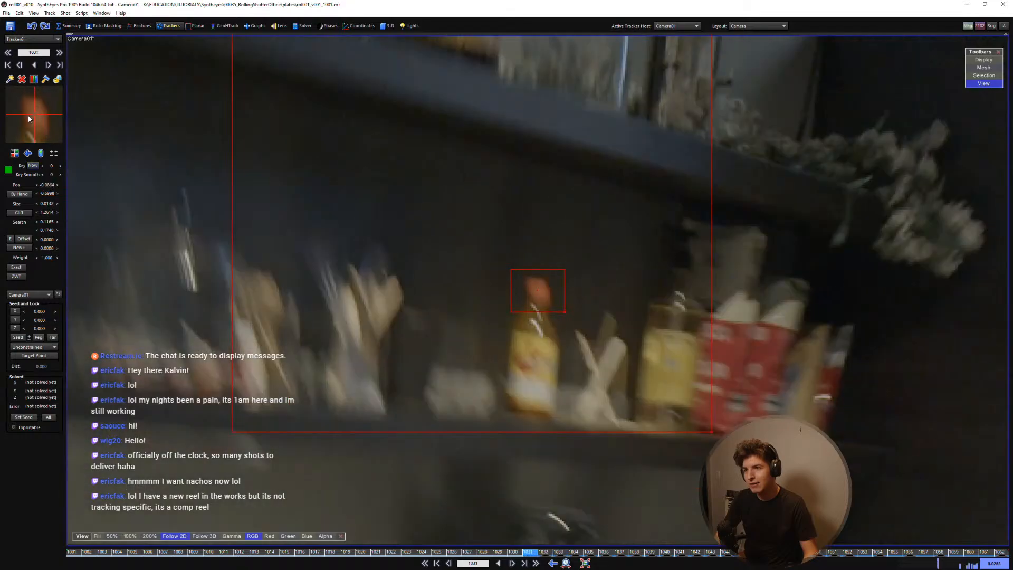
key("d")
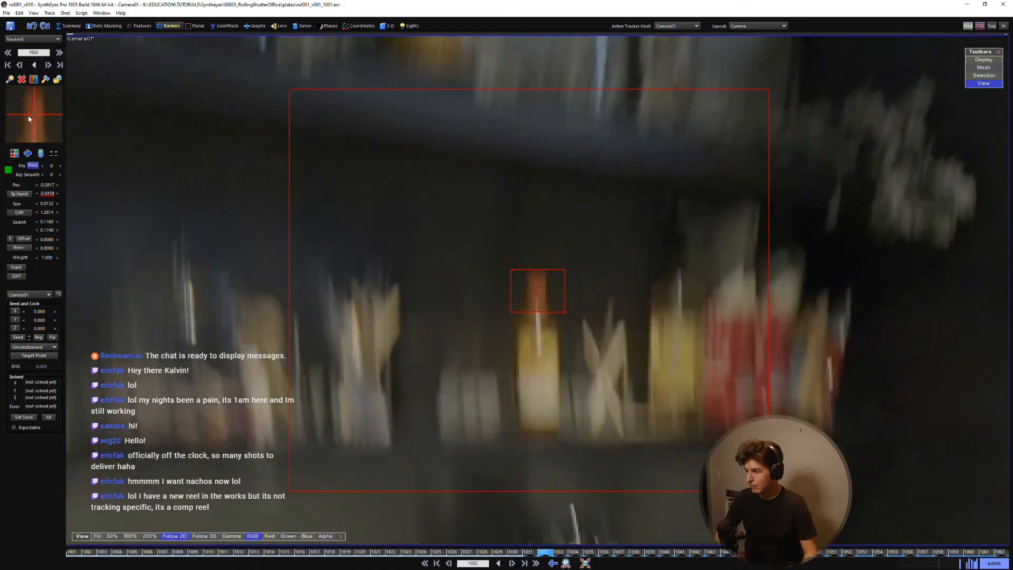
key("s")
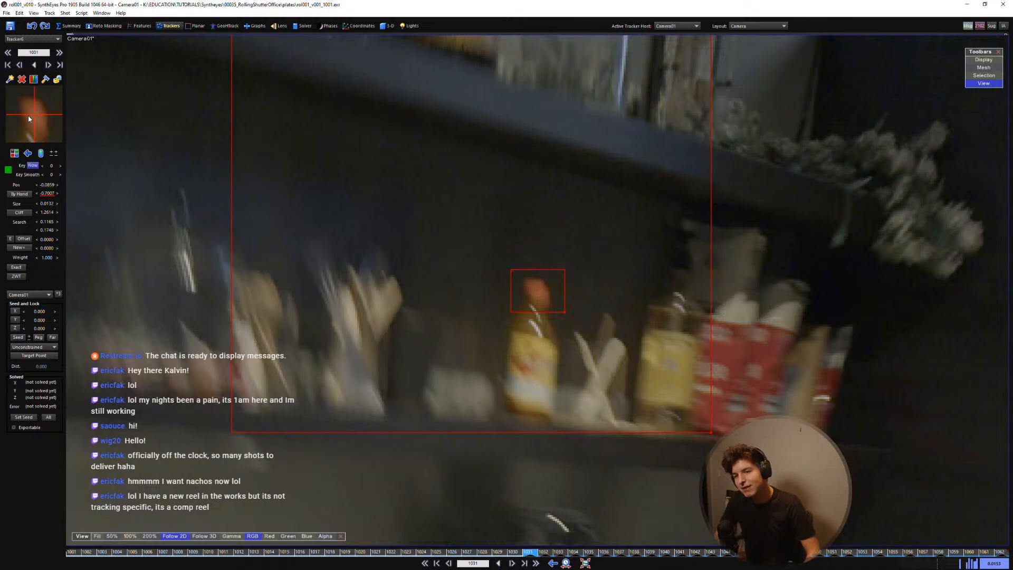
key("d")
key("s")
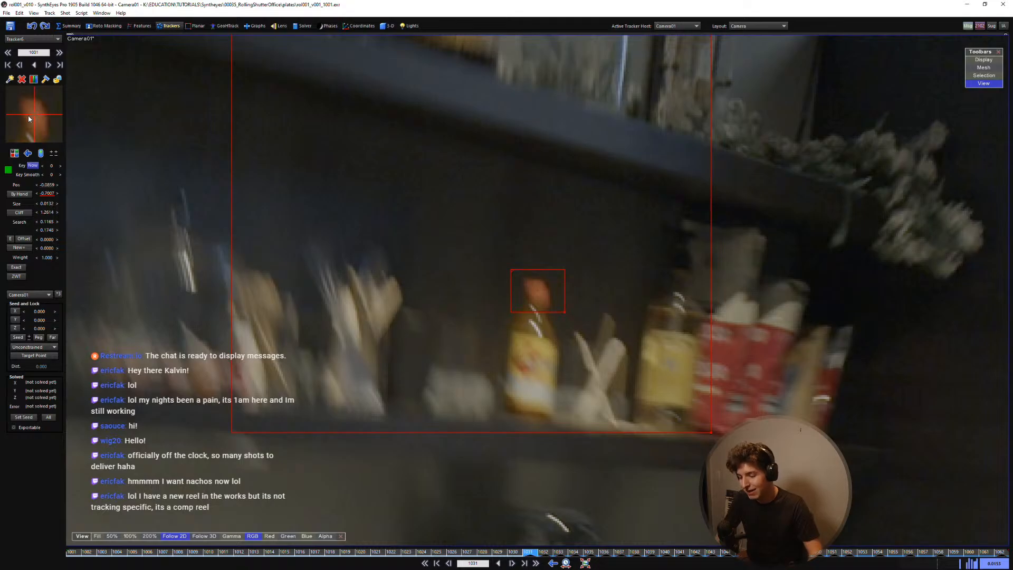
key("d")
key("s")
Step: Track the bottle cap backward frame by frame from 1030 to 1027, keeping the tracker centred on the cap
key("s")
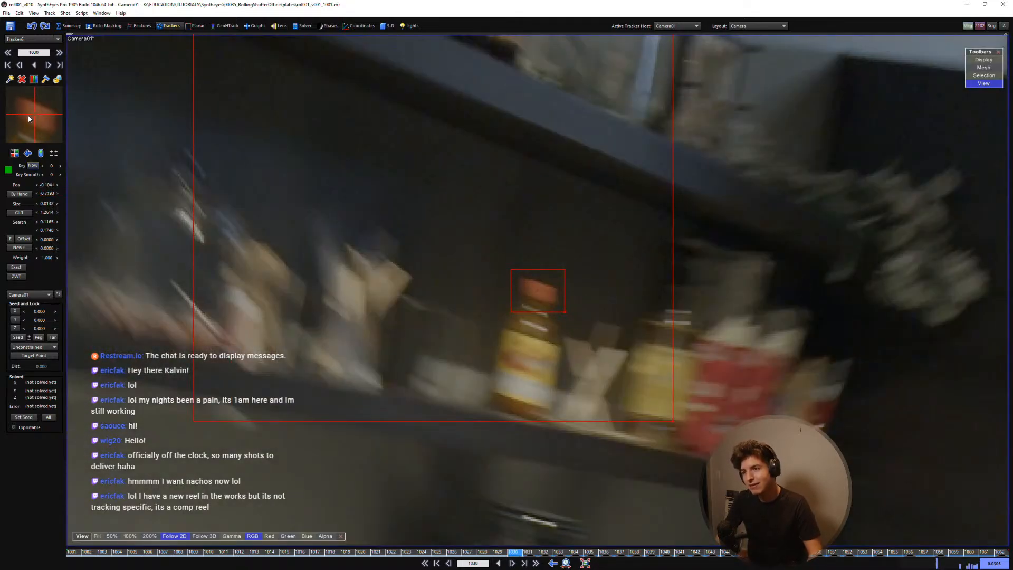
key("s")
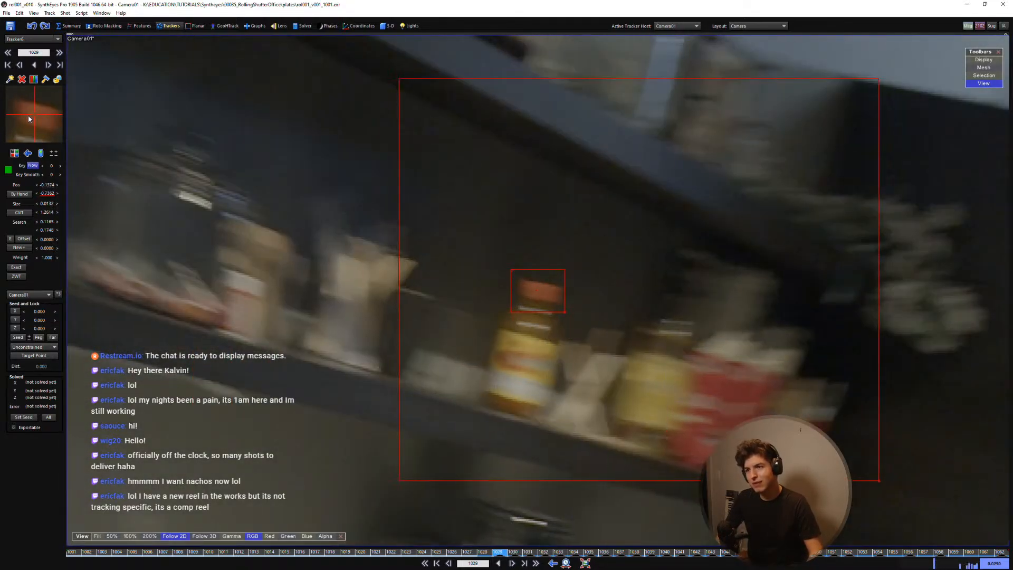
key("s")
key("s")
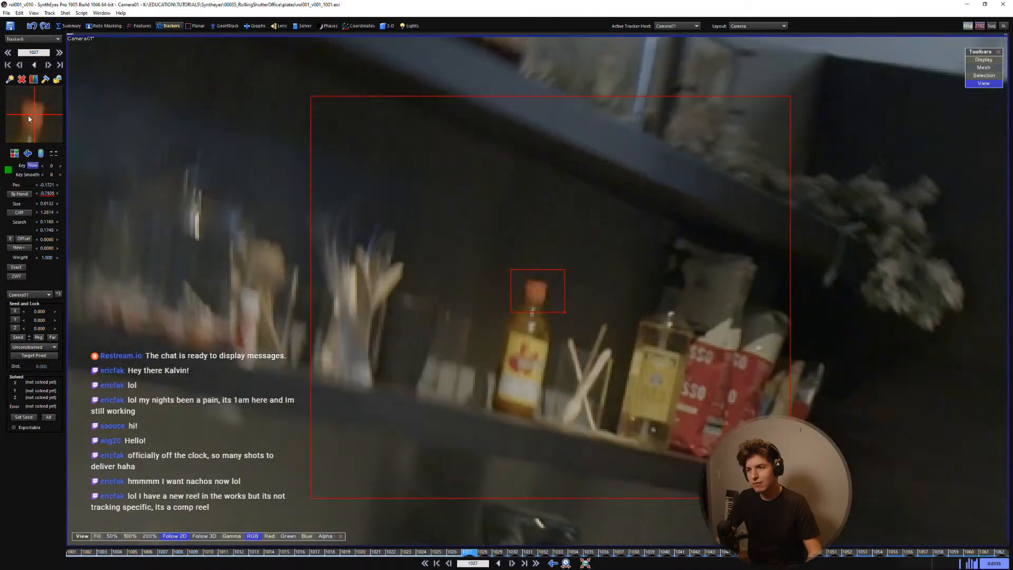
Step: Track the bottle cap to frames 1026 and 1025, making the tracker box taller and comparing against the neighbouring frames
key("s")
left_click_drag(29, 116, 28, 116)
key("d")
key("s")
key("d")
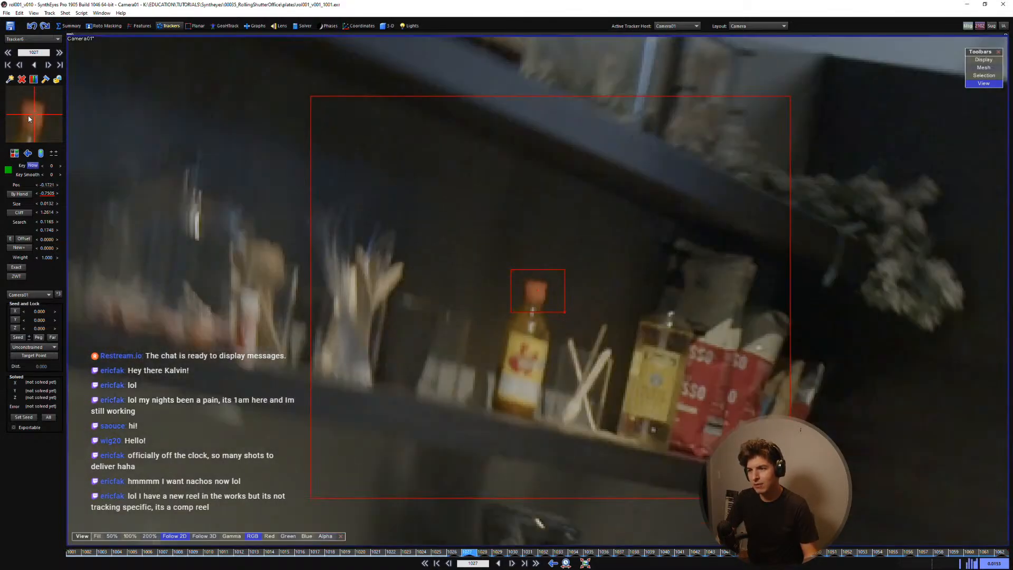
key("s")
key("s")
key("d")
key("s")
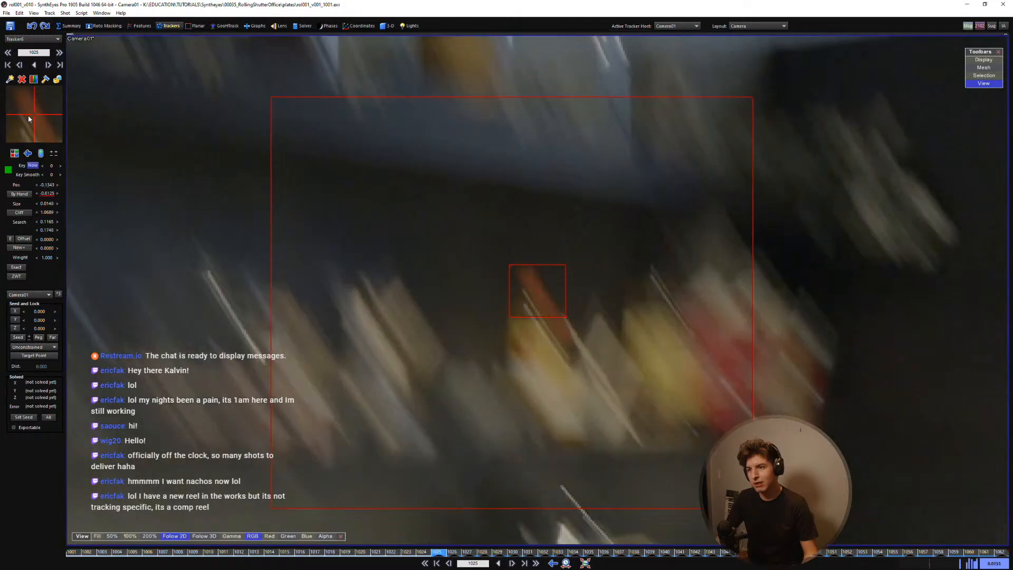
Step: Correct the tracker on the cap's streak at frame 1025 and continue tracking back to frame 1023
left_click_drag(29, 116, 28, 118)
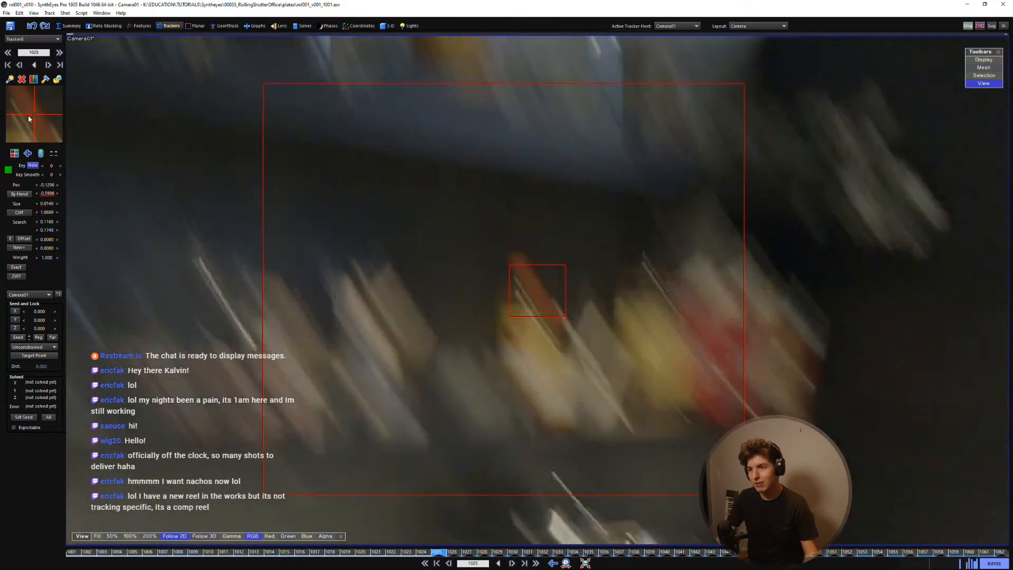
key("d")
key("s")
key("s")
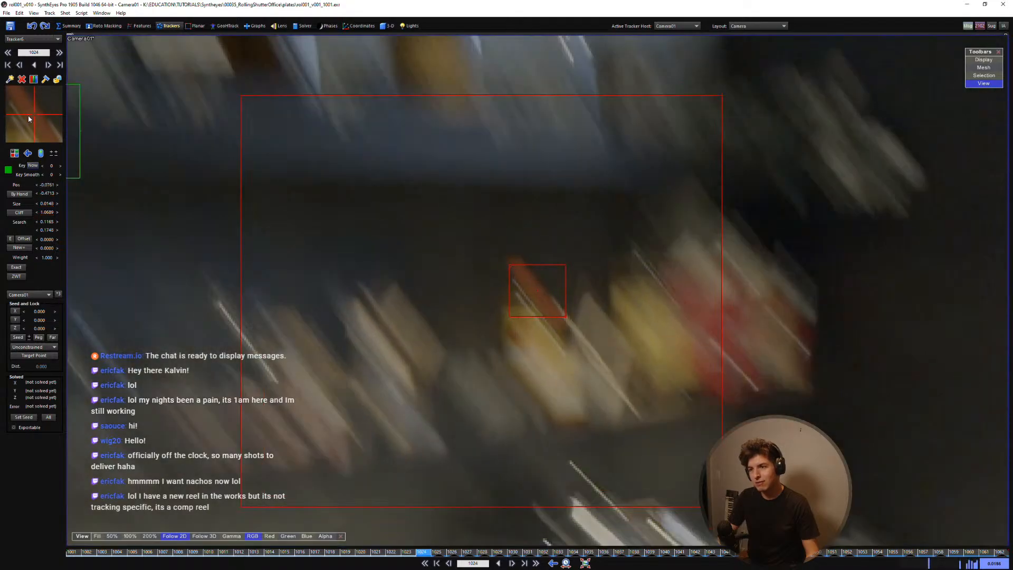
key("s")
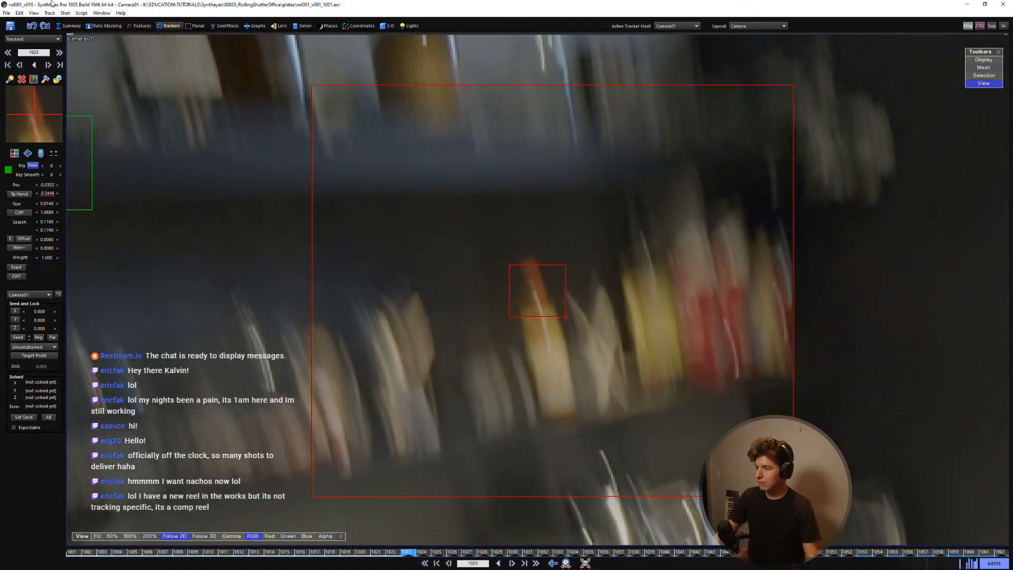
Step: Track the bottle cap to frames 1022 and 1021, manually moving the tracker onto the displaced cap
key("s")
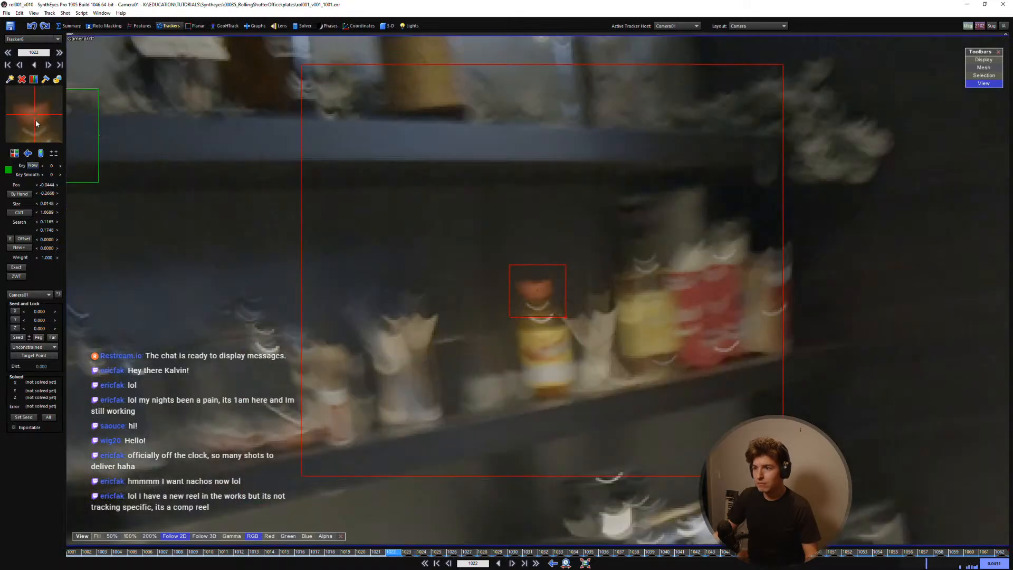
key("s")
left_click_drag(538, 291, 706, 303)
left_click_drag(37, 120, 34, 116)
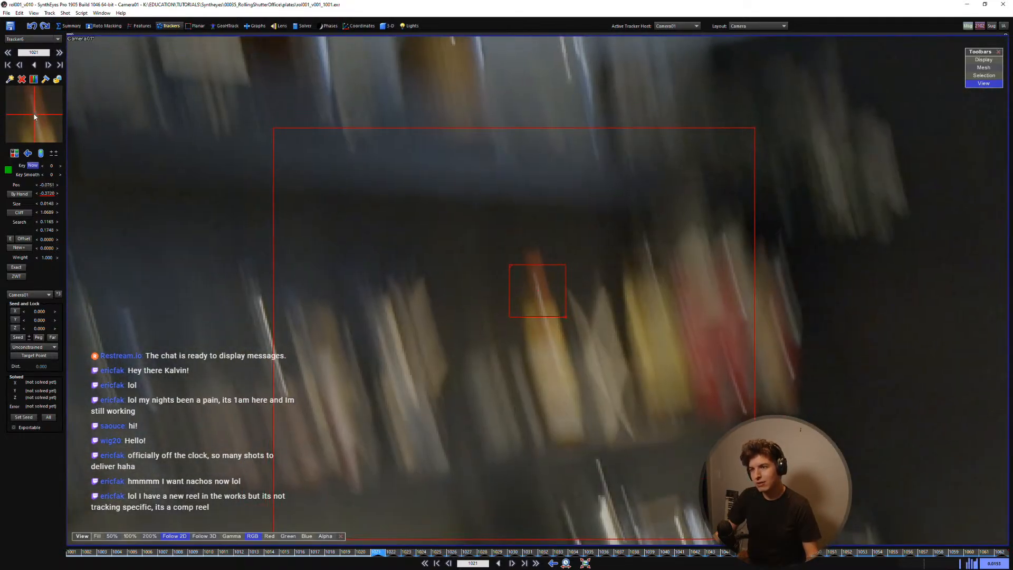
Step: Place the tracker on the streaked cap at frames 1020 and 1019, matching its position between the two frames
key("s")
key("s")
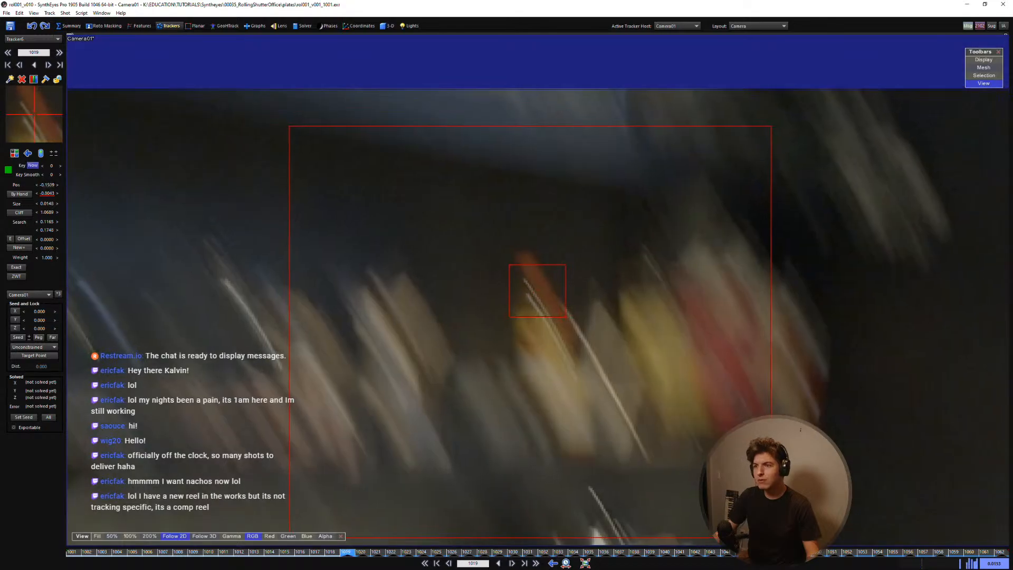
key("d")
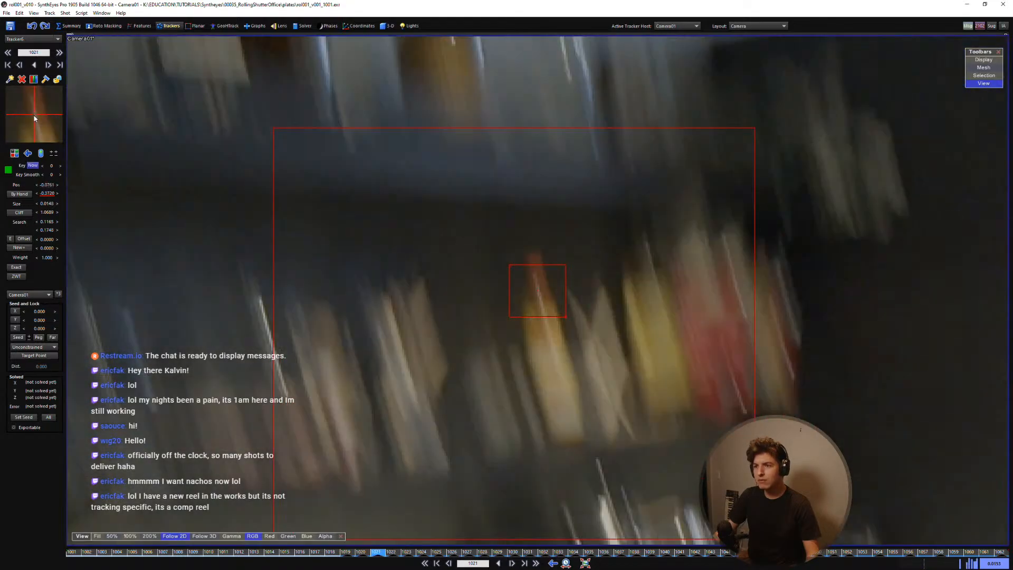
key("s")
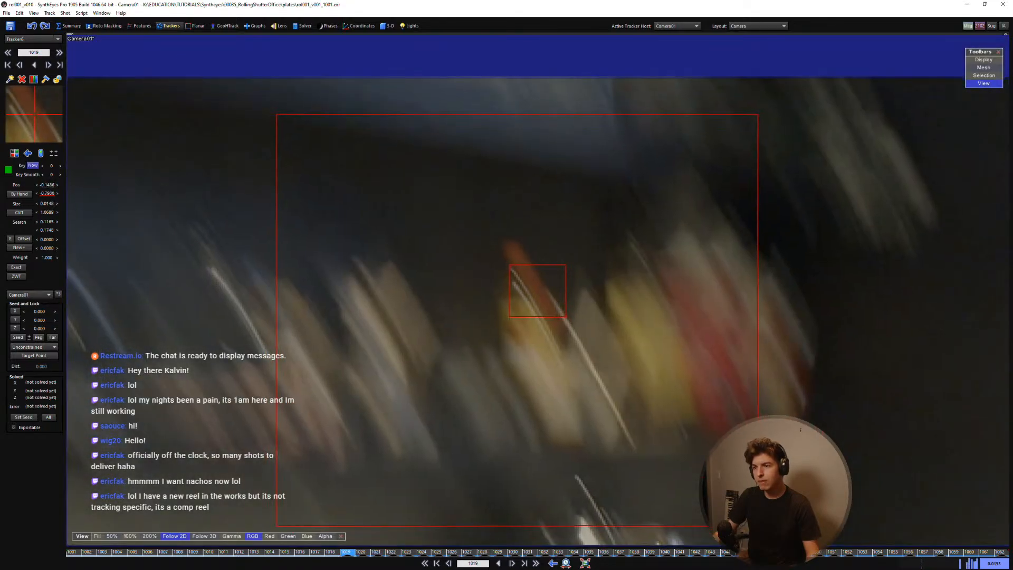
key("d")
key("s")
key("d")
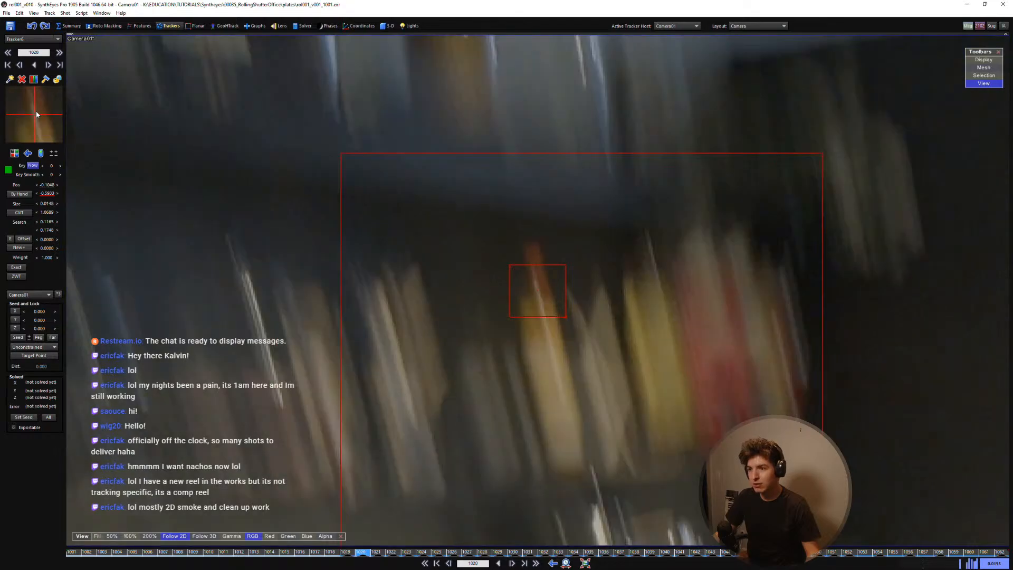
key("s")
key("d")
key("s")
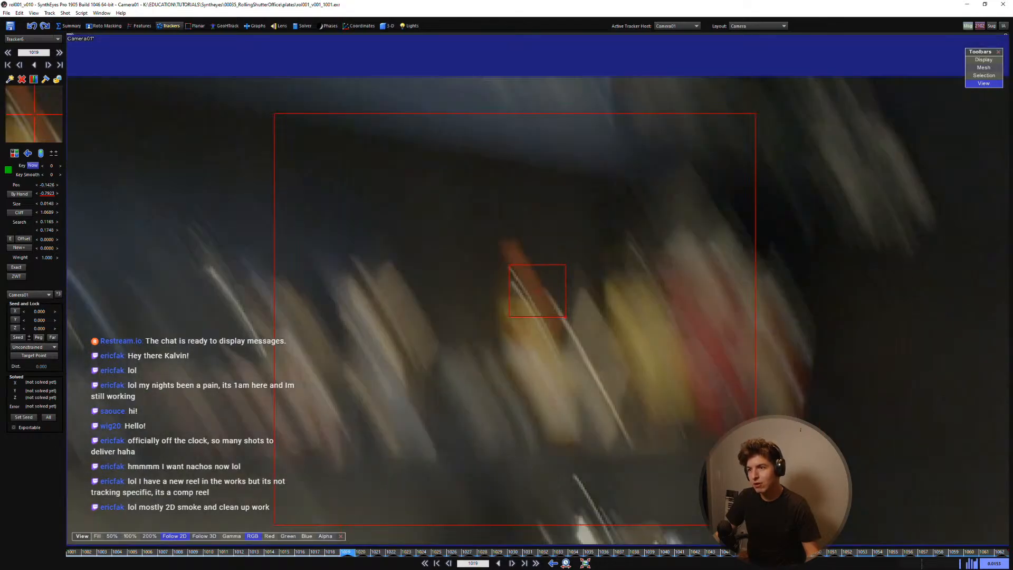
Step: Track the bottle cap backward from frame 1018 to 1016, adjusting the tracker by comparing adjacent frames
key("s")
mouse_move(34, 116)
left_mouse_down()
mouse_move(56, 134)
mouse_move(36, 130)
mouse_move(34, 113)
left_mouse_up()
key("d")
key("s")
key("s")
key("d")
key("s")
key("d")
key("s")
key("s")
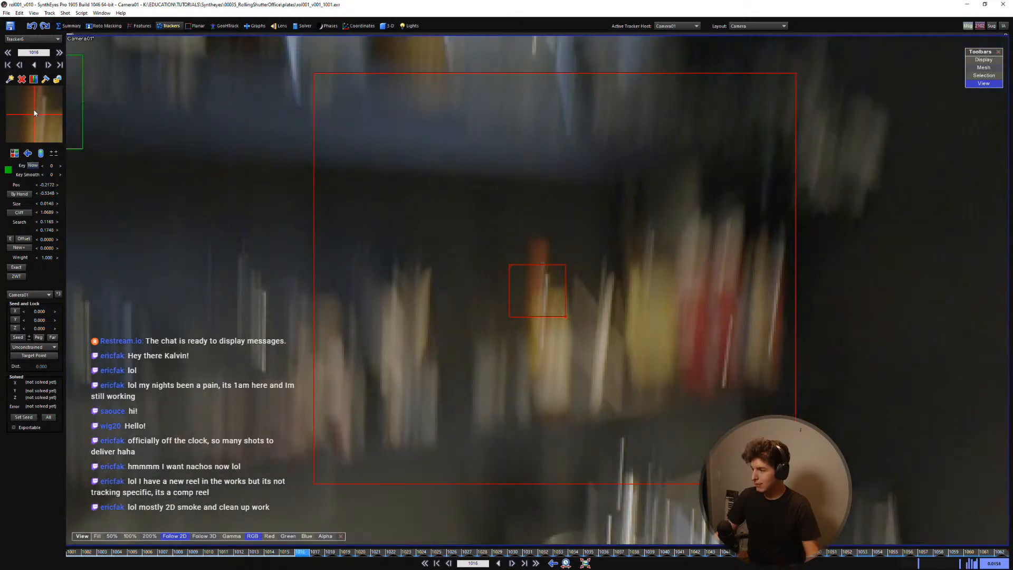
Step: Refine the tracker's position on the vertically streaked cap at frame 1017, comparing it with the adjacent frames
key("d")
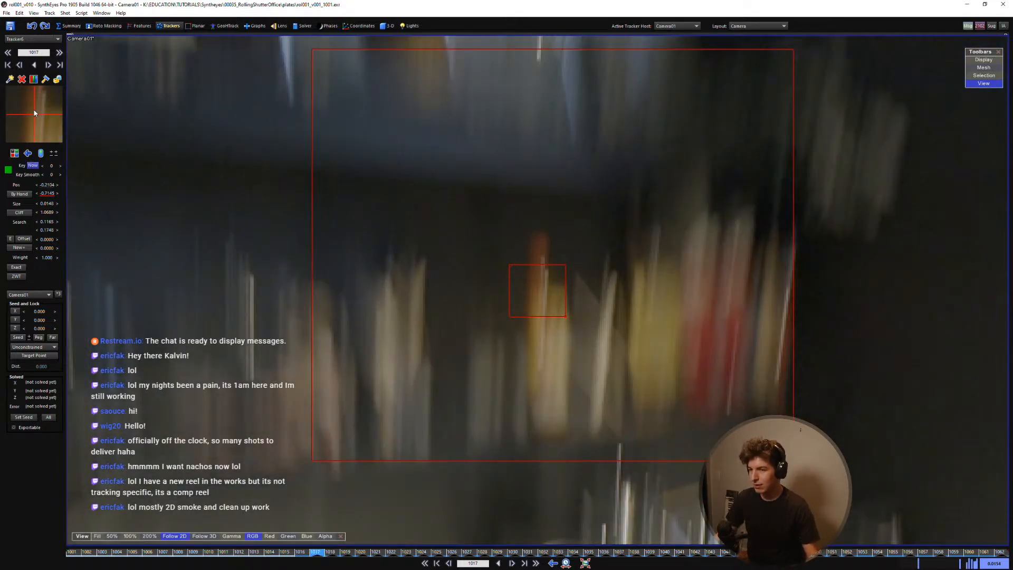
key("d")
key("s")
key("s")
key("d")
key("d")
key("s")
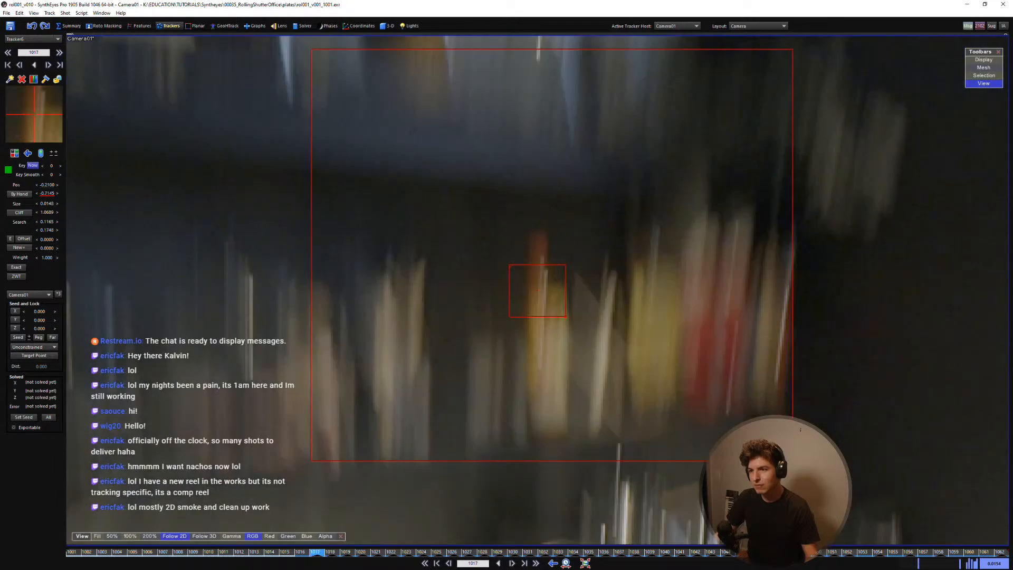
left_click_drag(46, 106, 33, 115)
key("d")
key("s")
key("d")
key("s")
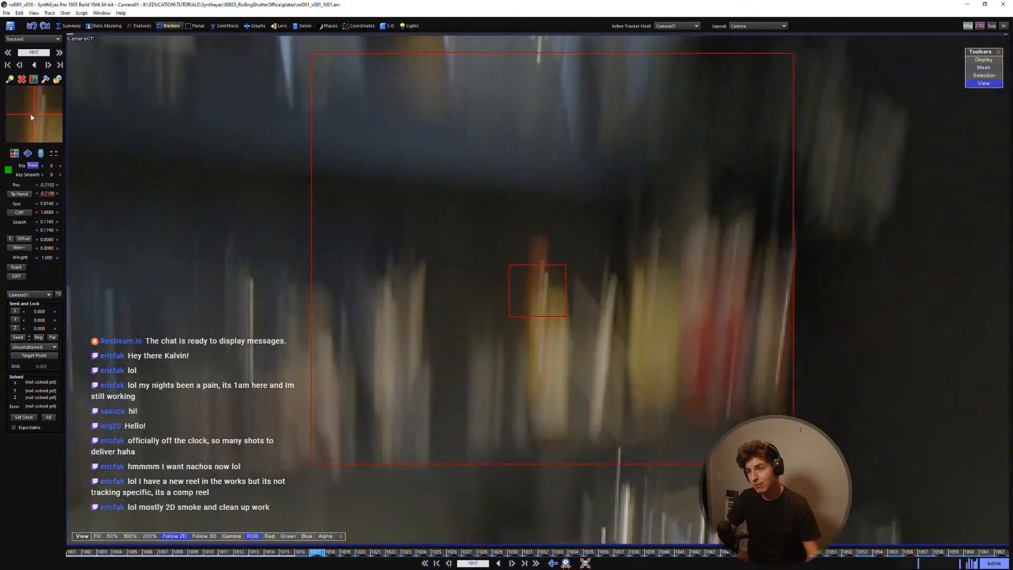
Step: Adjust the bottle cap's position at frame 1016 and continue the track back to frame 1015
key("s")
key("d")
key("s")
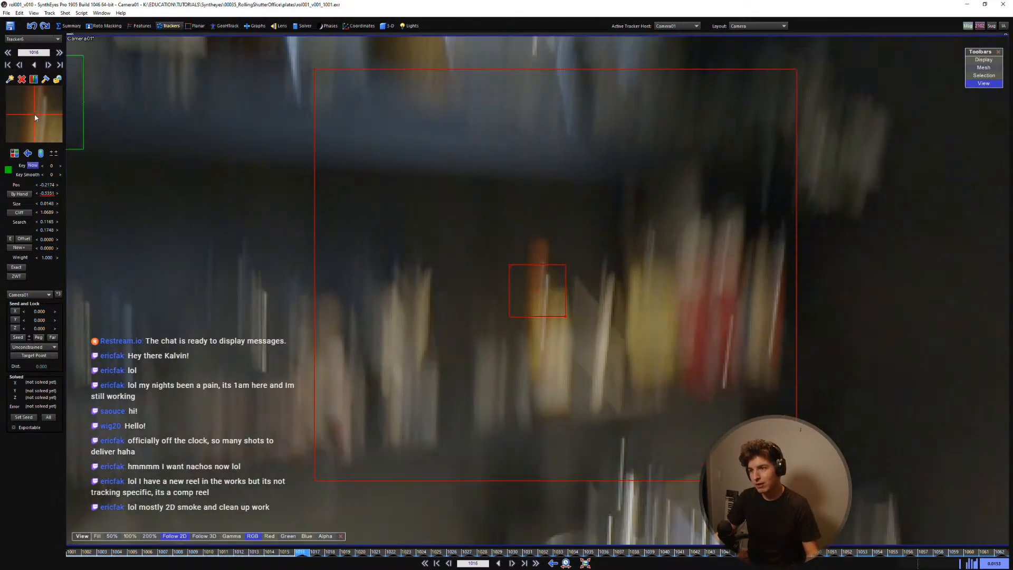
key("s")
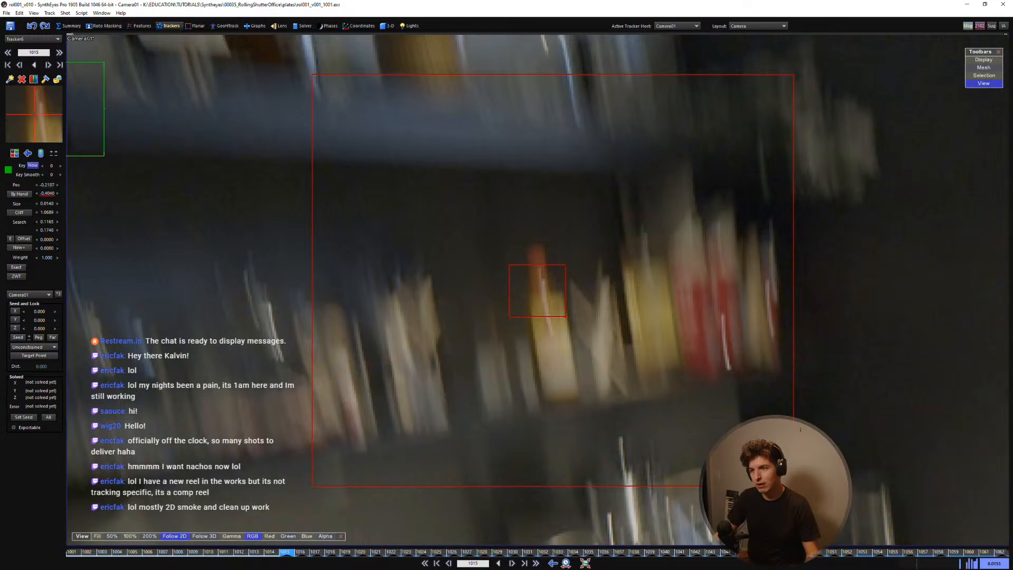
Step: Adjust the tracker on the streaked bottle cap at frames 1015 and 1014, comparing the adjacent frames
key("s")
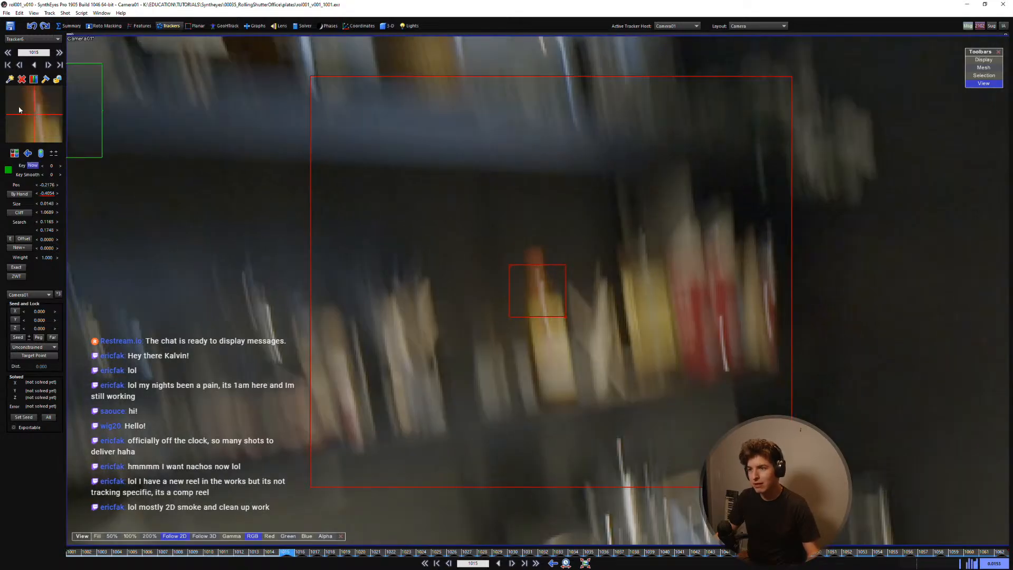
left_click_drag(19, 109, 21, 106)
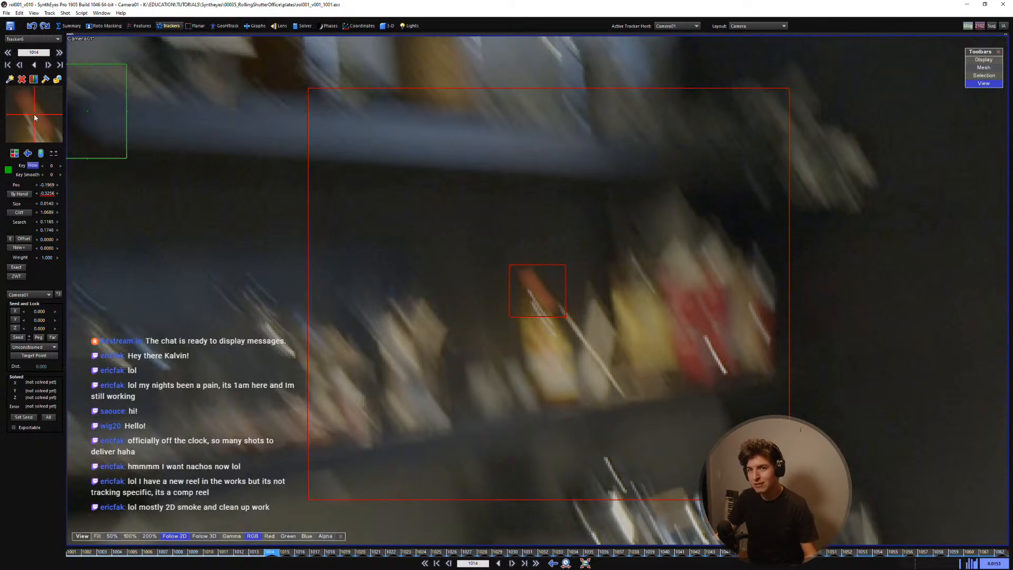
key("s")
key("d")
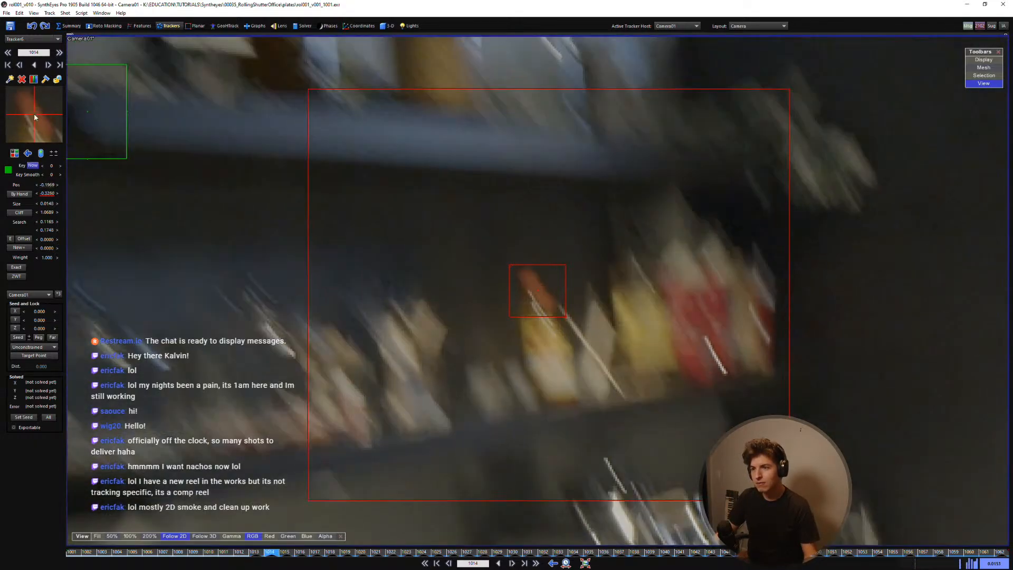
Step: Continue the bottle cap track backward from frame 1014 to 1008, correcting its position on the blurred cap
key("s")
key("s")
left_click_drag(34, 113, 36, 114)
key("s")
key("s")
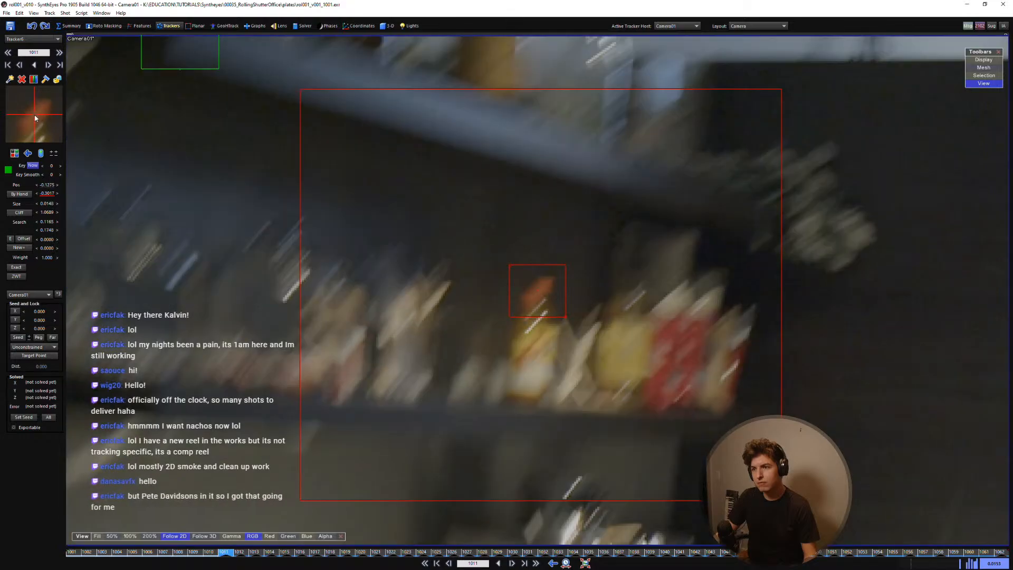
key("s")
key("s")
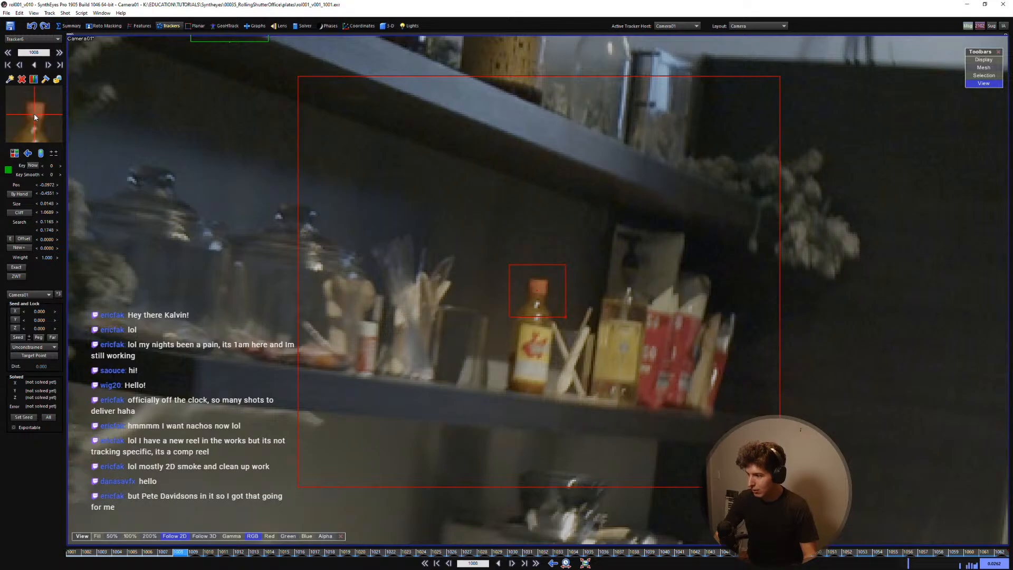
Step: Finish the bottle cap track backward from frame 1008 to 1001 and lock the tracker
key("d")
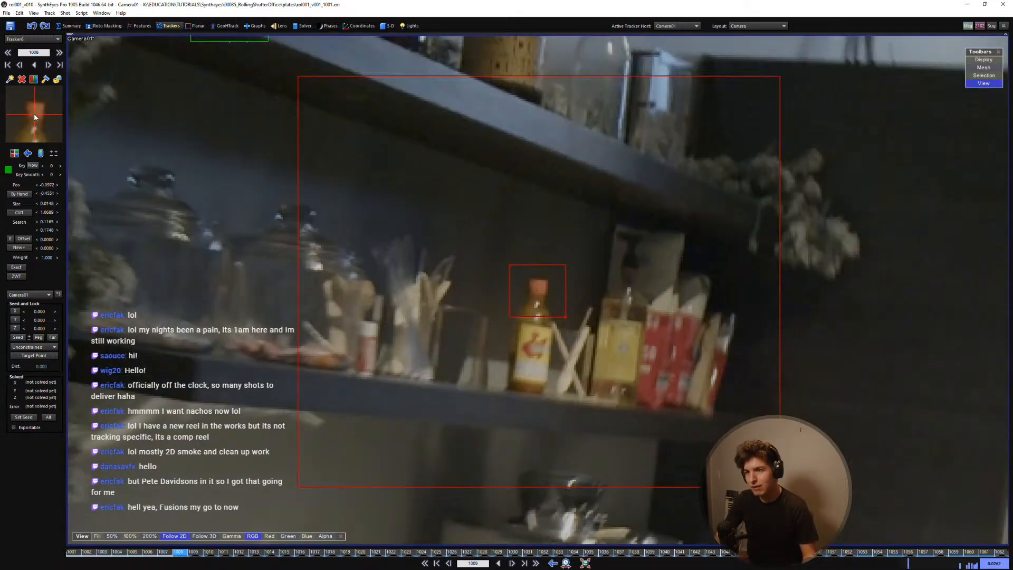
key("s")
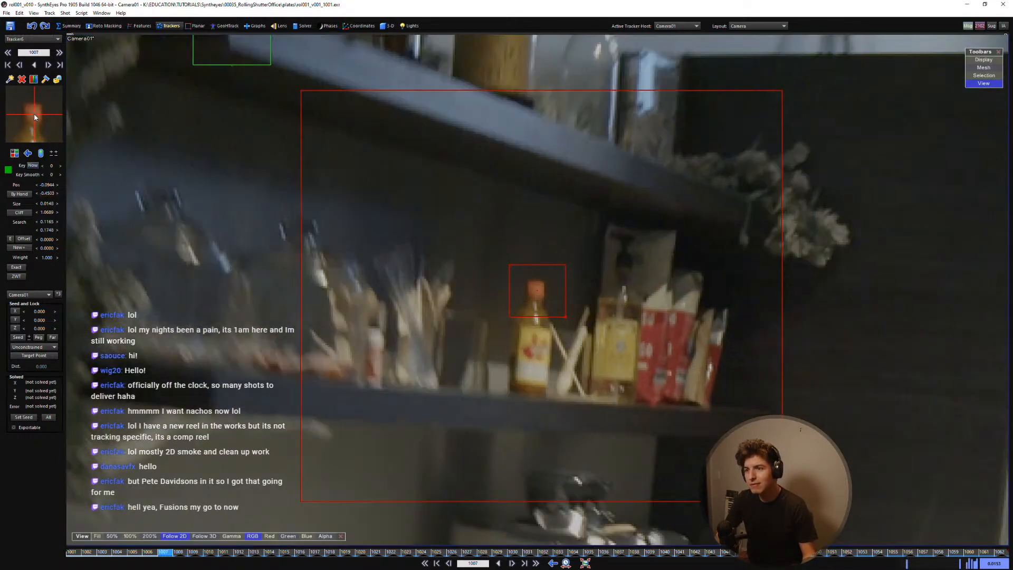
key("s")
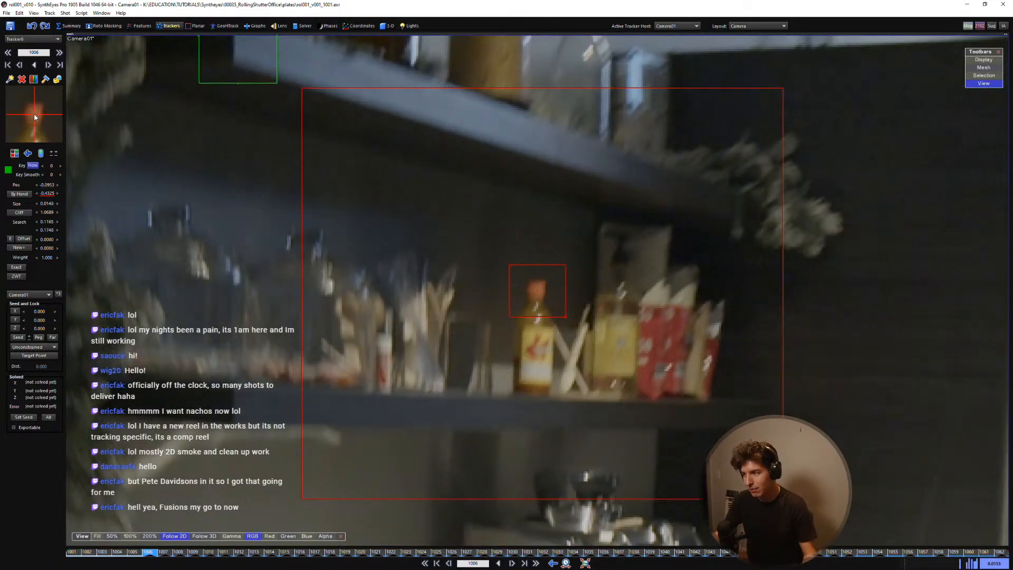
key("s")
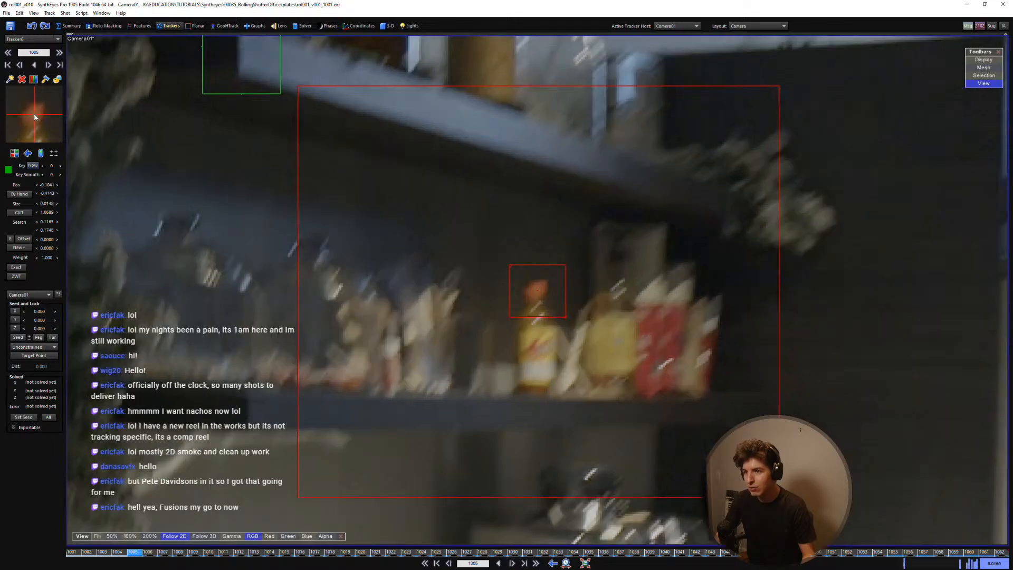
key("s")
key("s")
key("s")
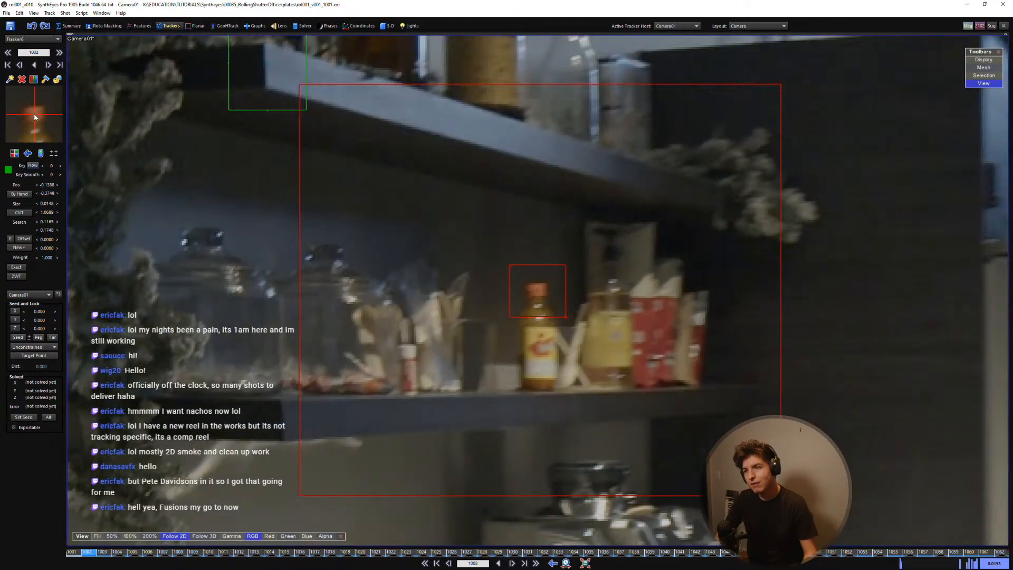
key("s")
key("l")
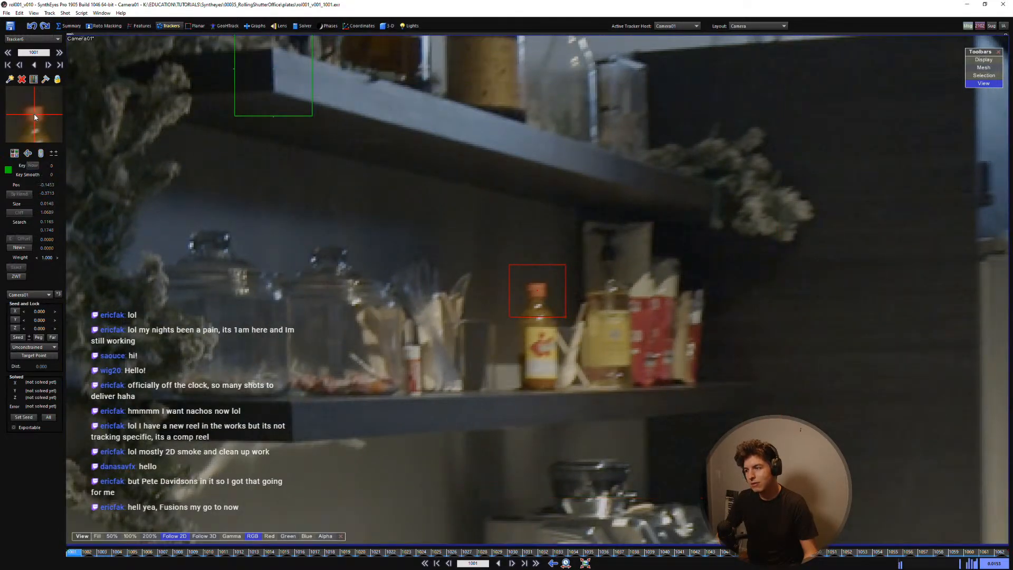
Step: Play through the shot to review the cap track, then inspect all trackers across the full kitchen image from frame 1001
key("space")
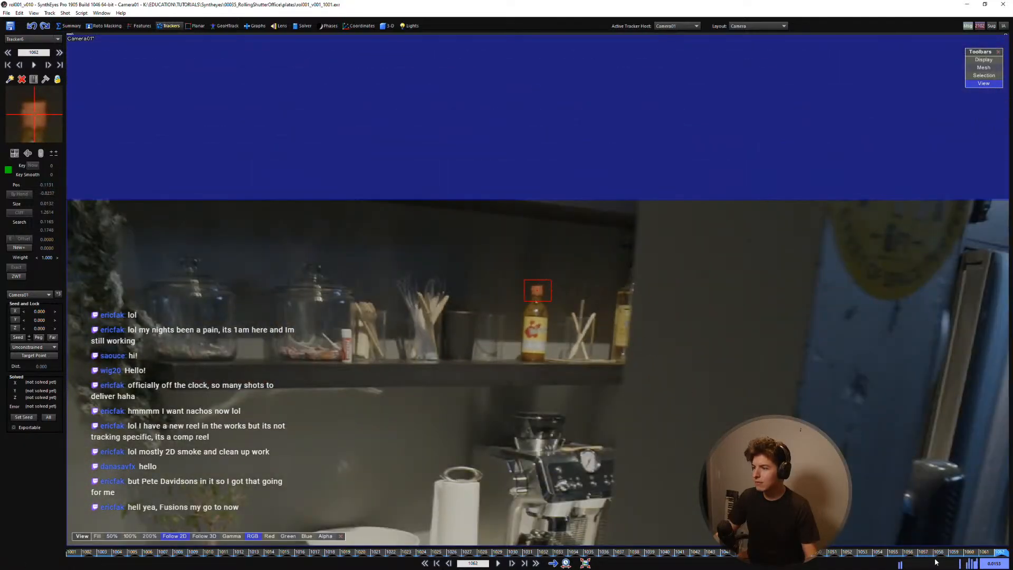
left_click_drag(935, 560, 69, 549)
scroll(458, 402, "down", 3)
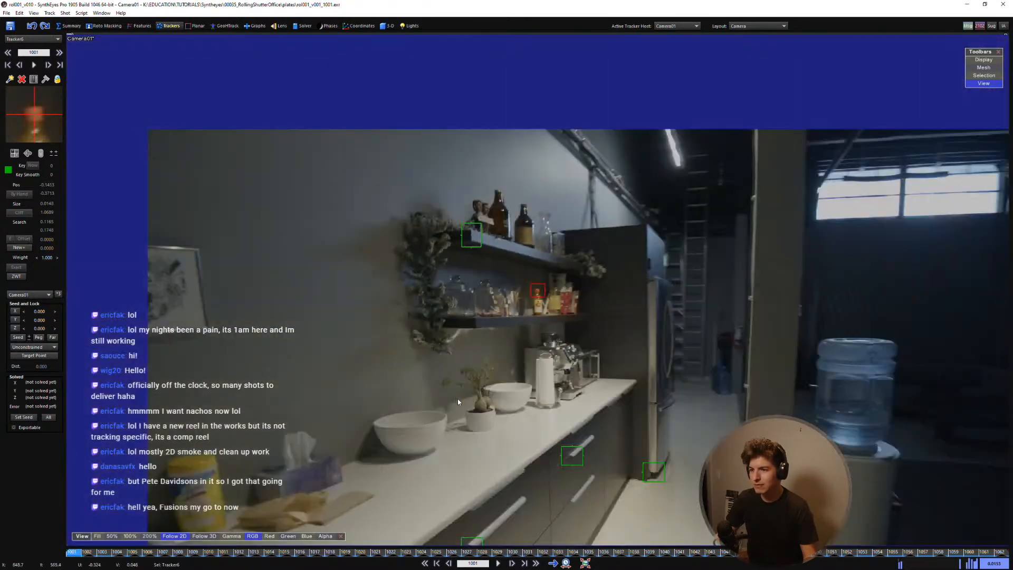
scroll(458, 401, "down", 2)
middle_click_drag(458, 401, 389, 384)
scroll(474, 434, "up", 1)
middle_click_drag(474, 434, 487, 403)
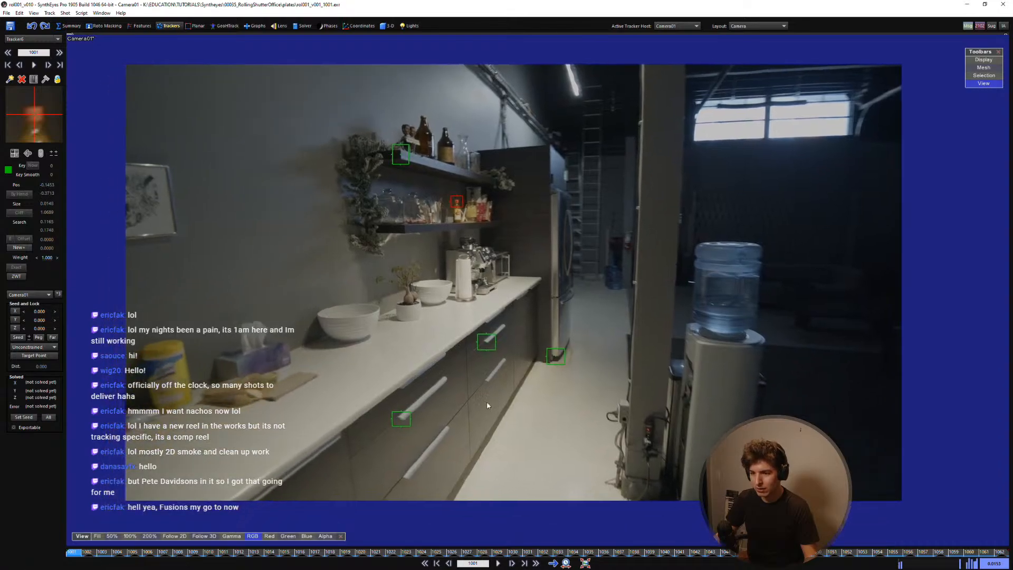
left_click_drag(269, 557, 123, 510)
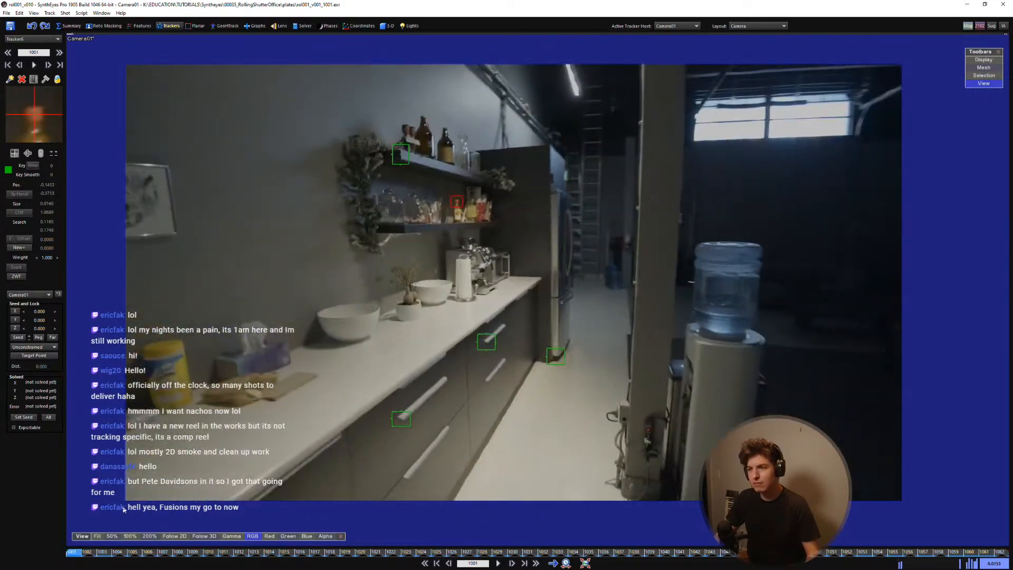
Step: Create a tracker on the lower-left end of the lower drawer handle nearest the fridge at frame 1001
scroll(501, 355, "up", 8)
left_click(411, 423)
left_click_drag(411, 422, 418, 434)
key("5")
scroll(574, 406, "down", 2)
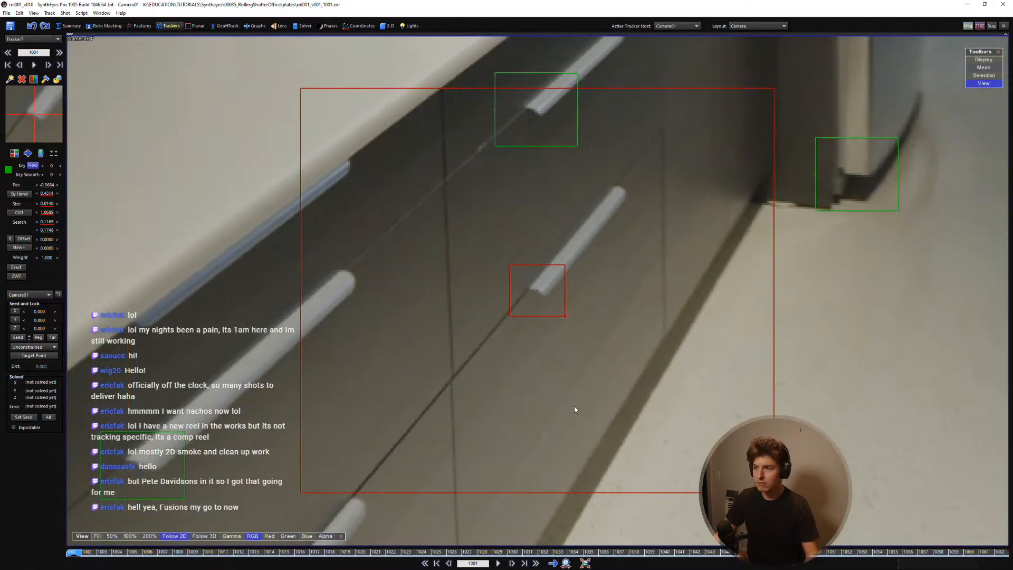
Step: Track the lower drawer handle's end forward from frame 1001 to 1009
key("s")
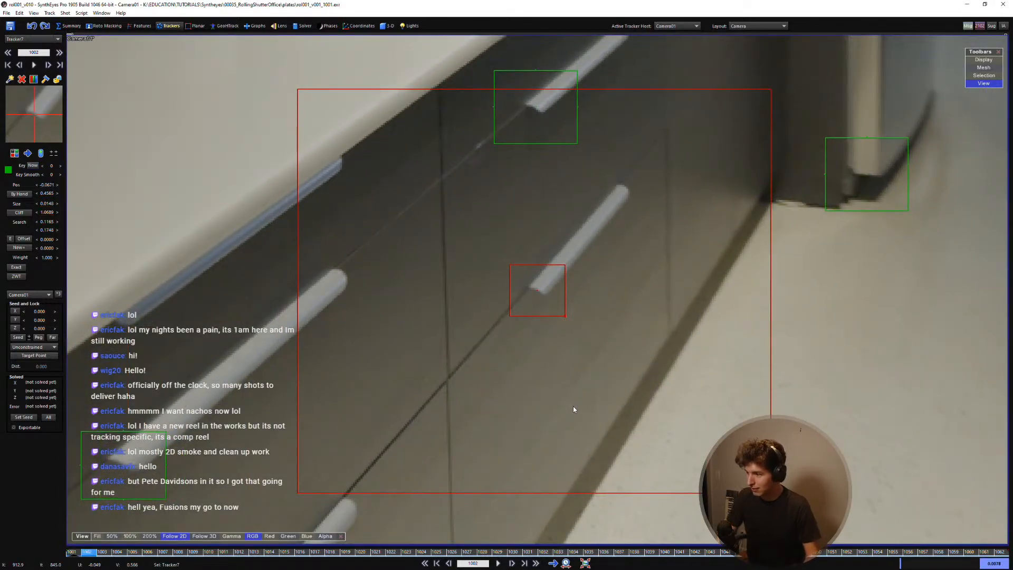
key("s")
key("s")
key("s")
key("s")
key("s")
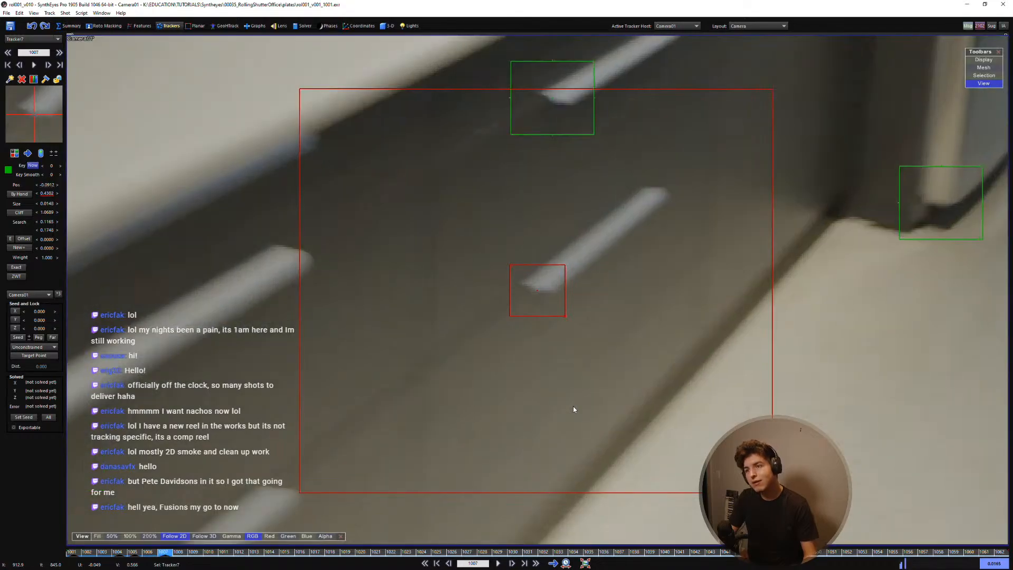
key("s")
key("s")
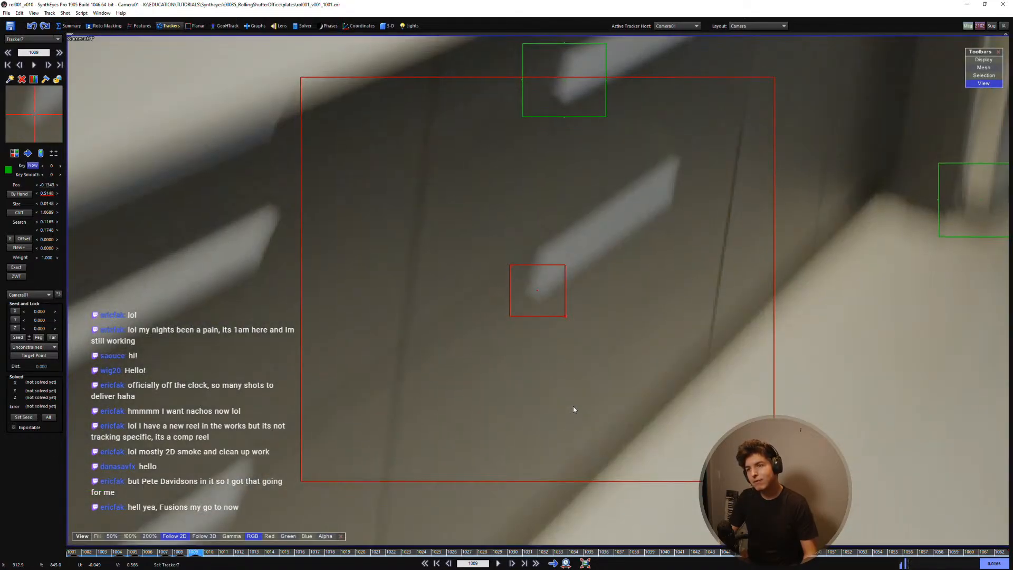
Step: Nudge the tracker upward and slightly sideways onto the middle of the blurred handle end at frame 1009
key("Up")
key("Up")
key("Up")
key("Up")
key("Up")
key("Up")
key("Up")
key("Up")
key("Right")
key("Down")
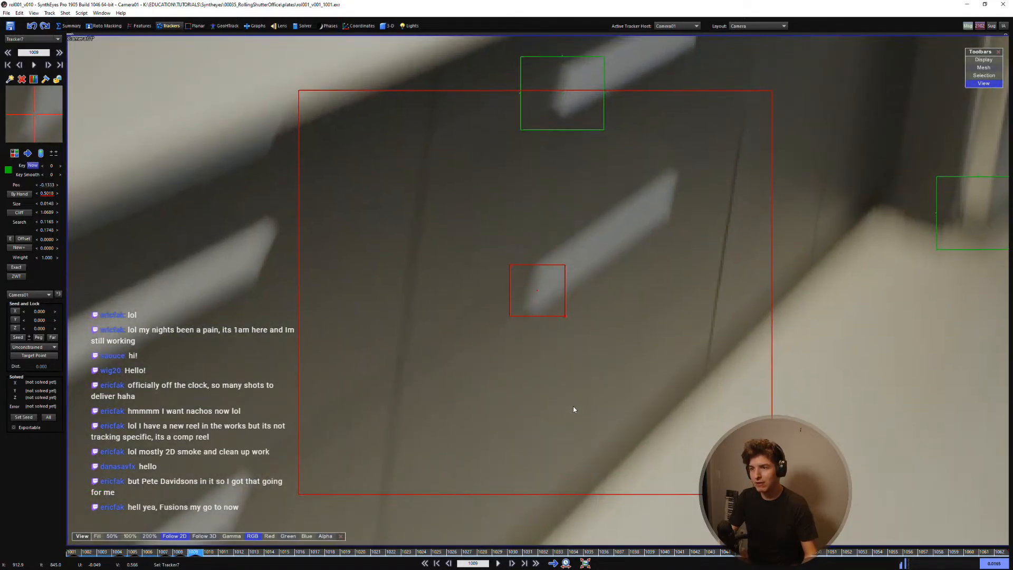
Step: Refine the handle tracker's position at frames 1010 and 1011, comparing the two frames
key("s")
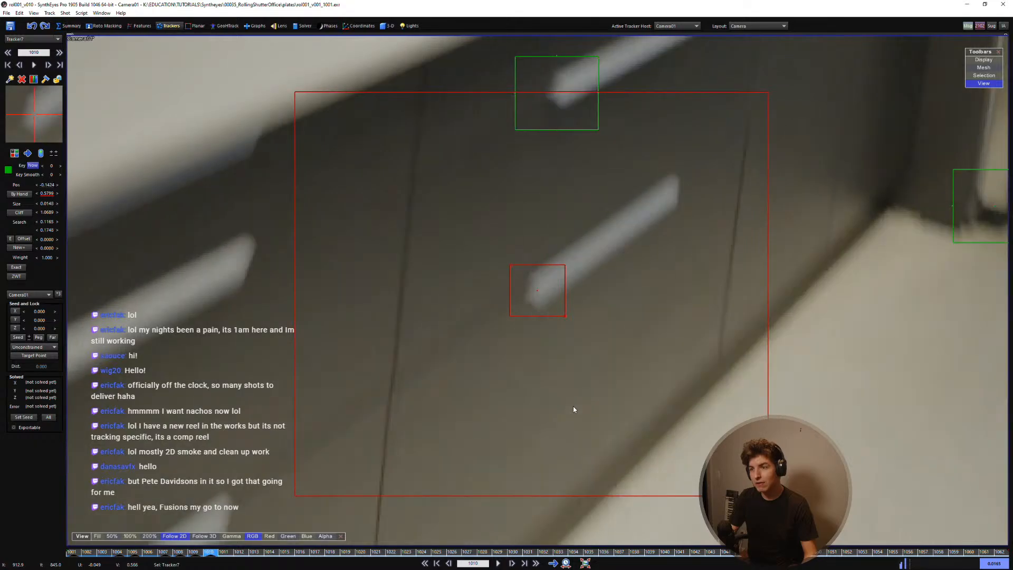
key("s")
key("d")
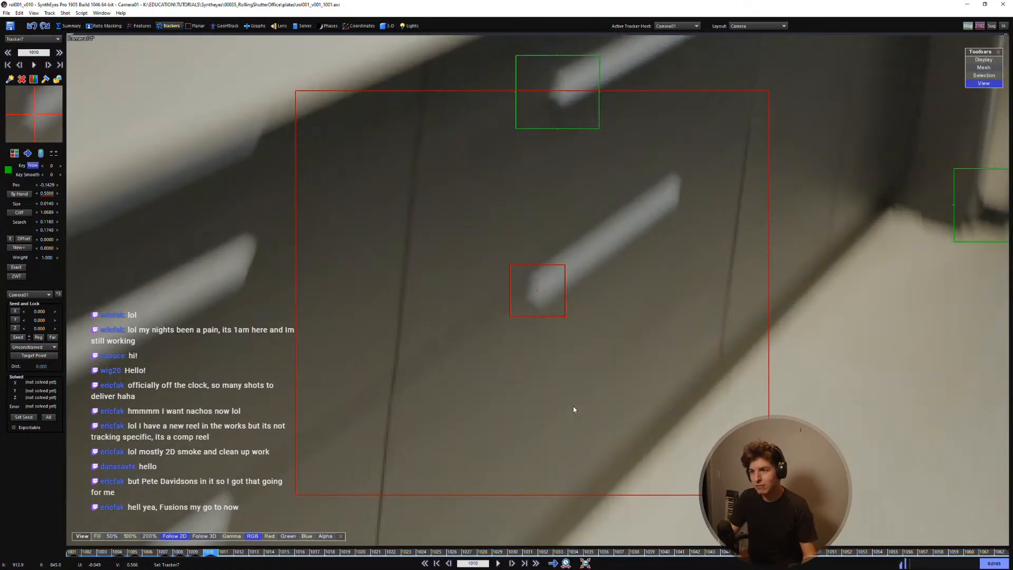
key("d")
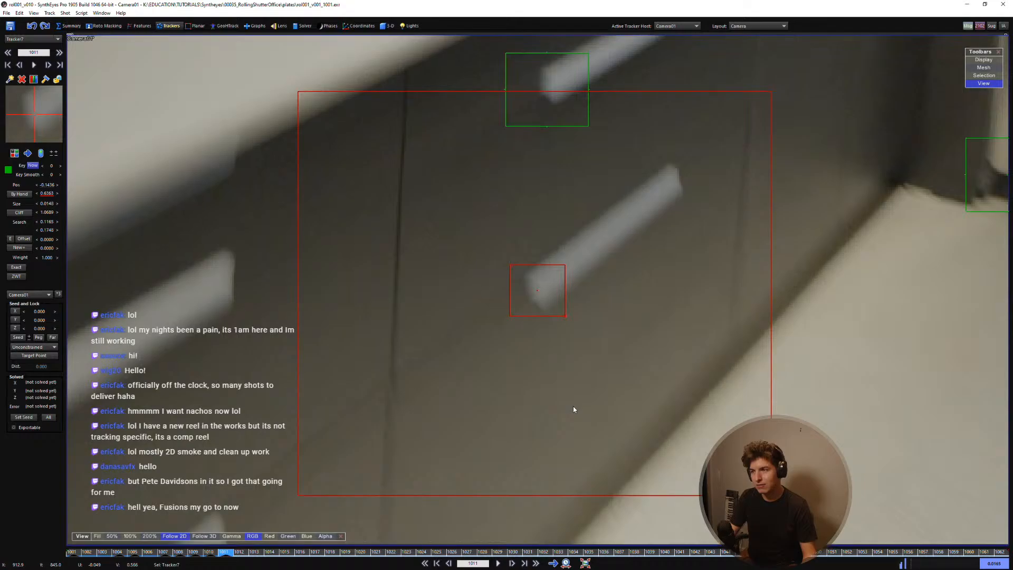
key("s")
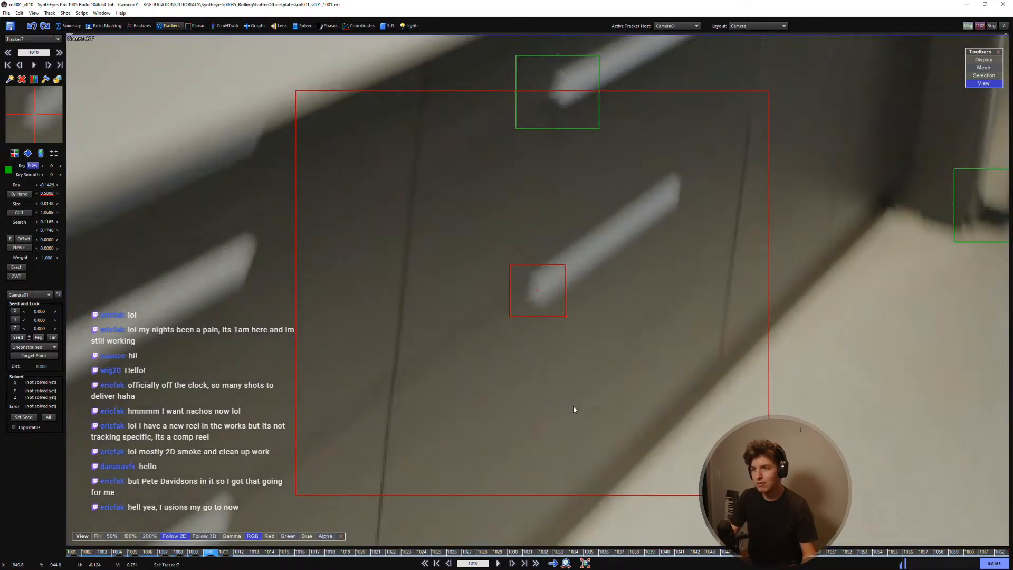
key("d")
key("d")
key("s")
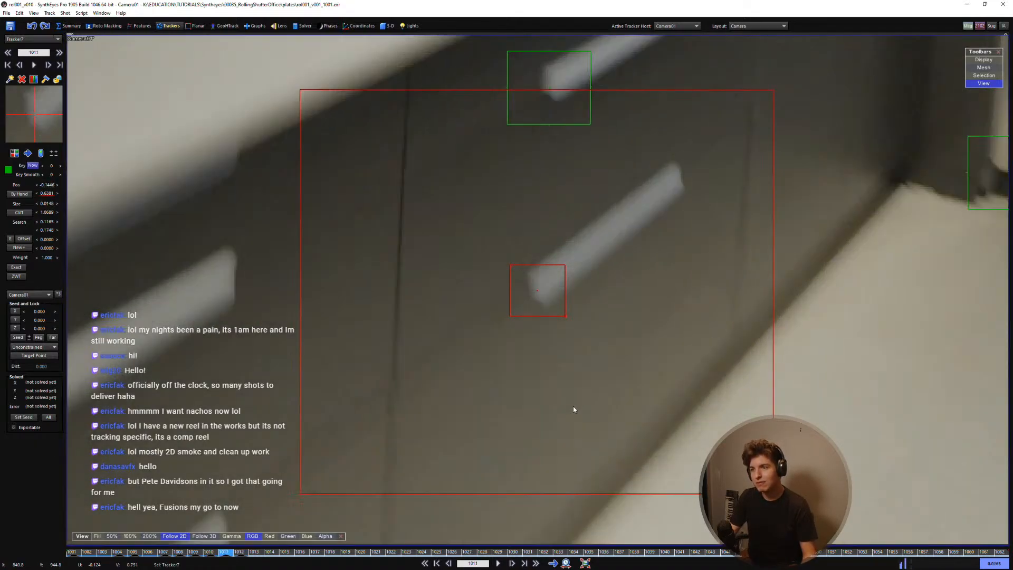
Step: Track the handle end forward to frame 1014 and align the tracker with its position in frame 1013
key("d")
key("d")
key("d")
key("s")
key("d")
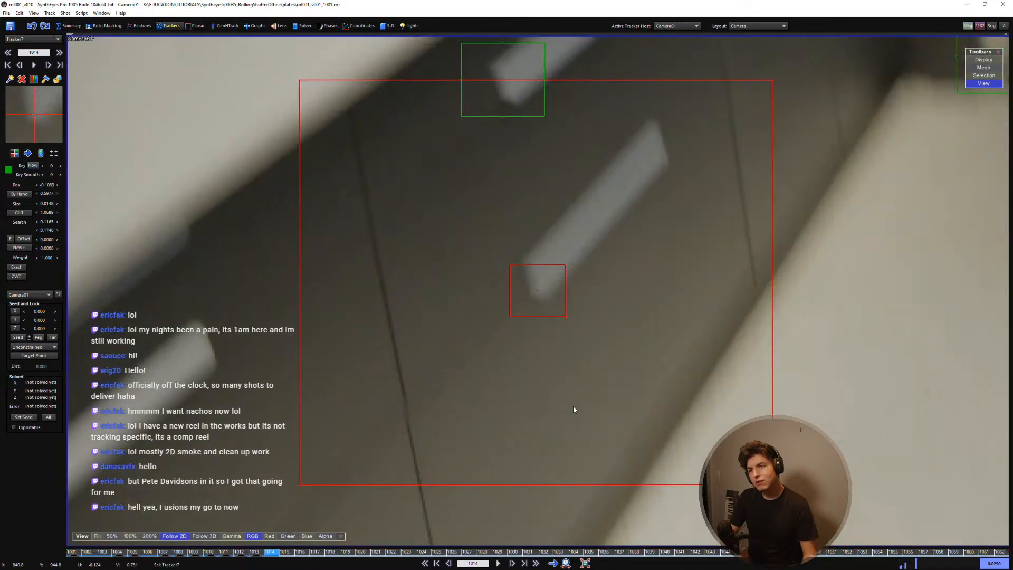
key("s")
key("d")
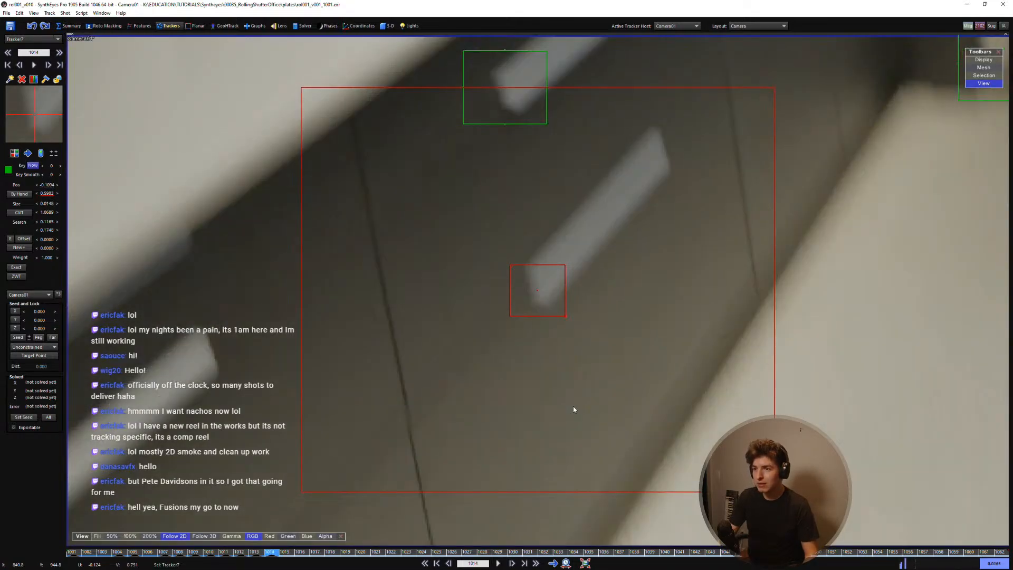
Step: Place the tracker on the streaked handle end at frame 1015, checking it repeatedly against frame 1014
key("d")
key("s")
key("d")
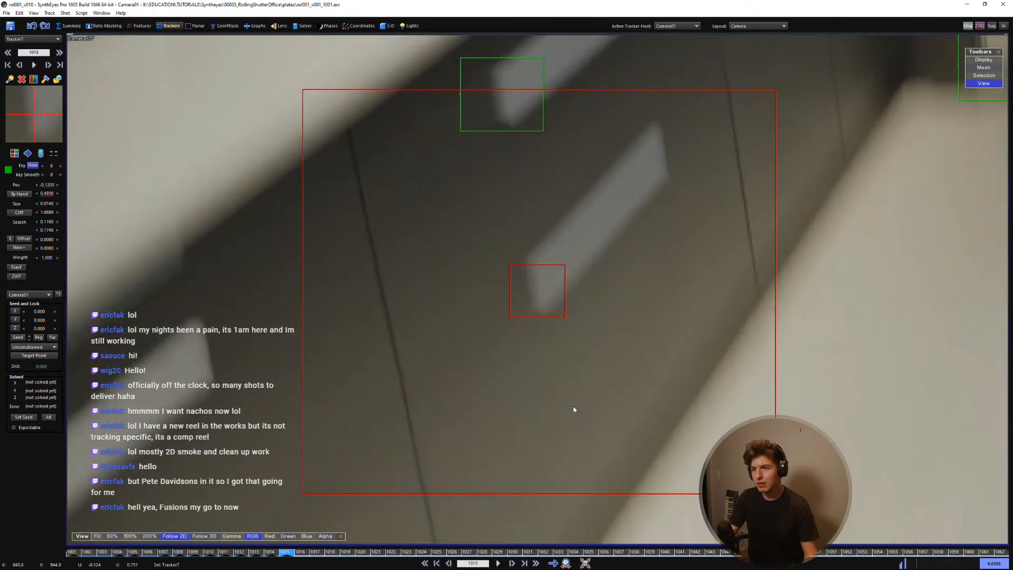
key("s")
key("d")
key("s")
key("d")
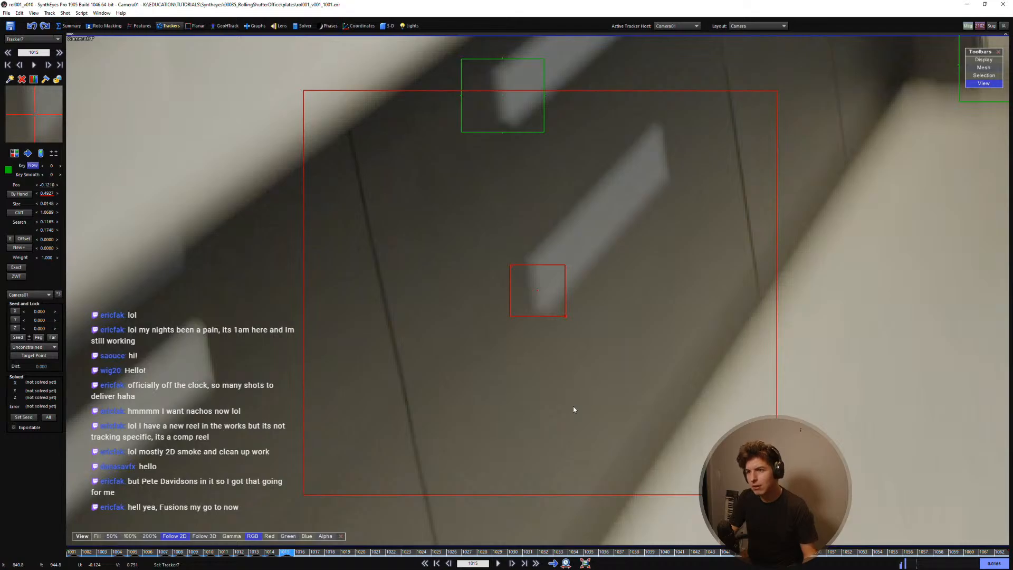
Step: Make the handle tracker's box taller to cover the vertical blur and continue the track from frame 1016 to 1018
key("d")
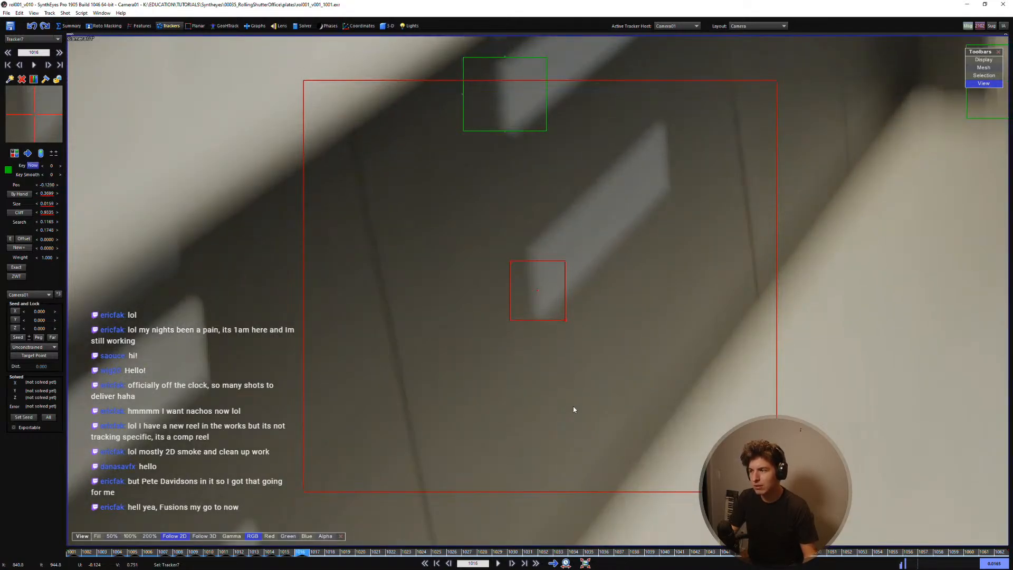
key("KP_8")
key("s")
key("d")
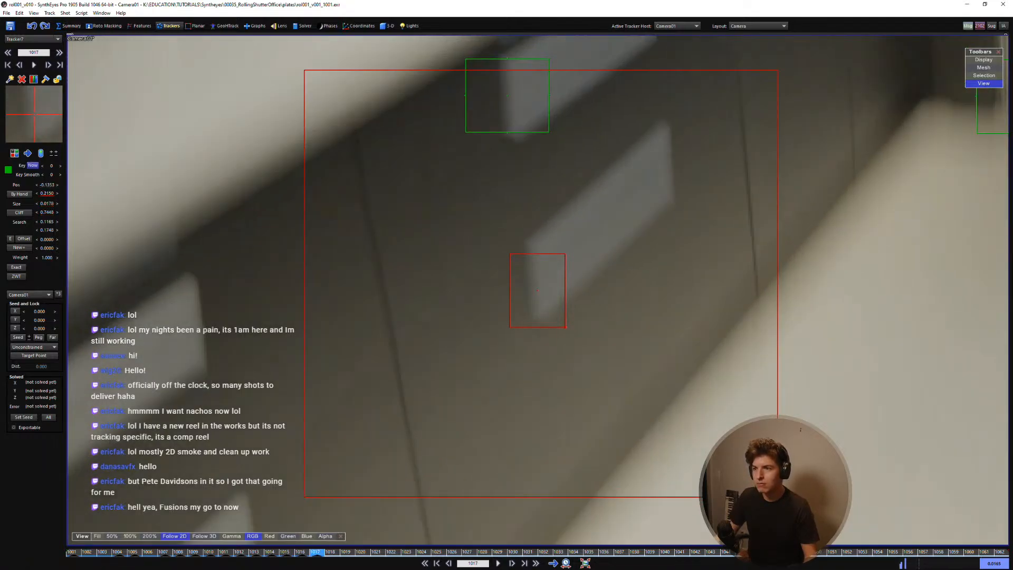
key("d")
key("d")
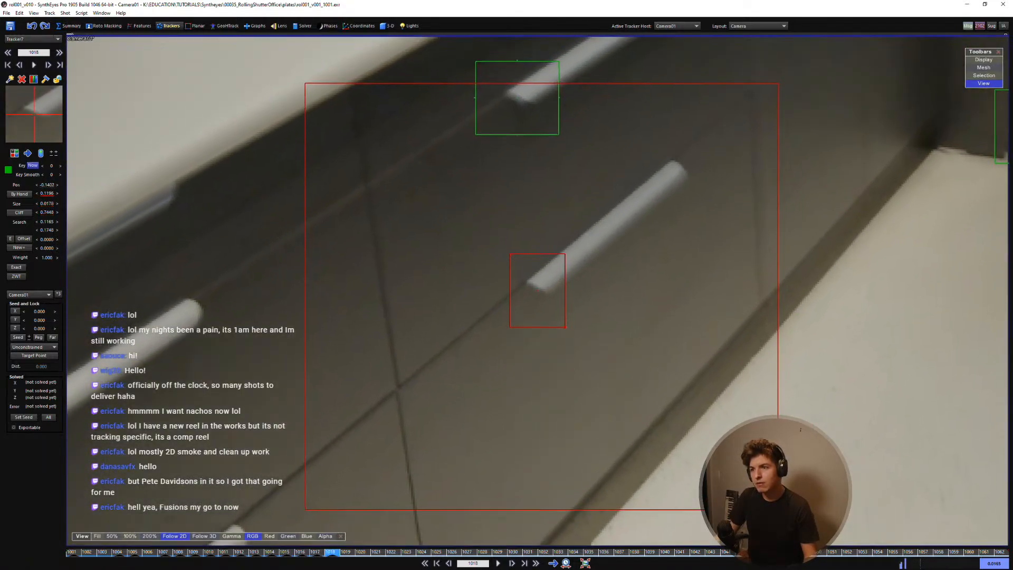
Step: Track the handle end forward from frame 1018 to 1022, repositioning the tracker on the heavily smeared end
key("d")
key("d")
key("d")
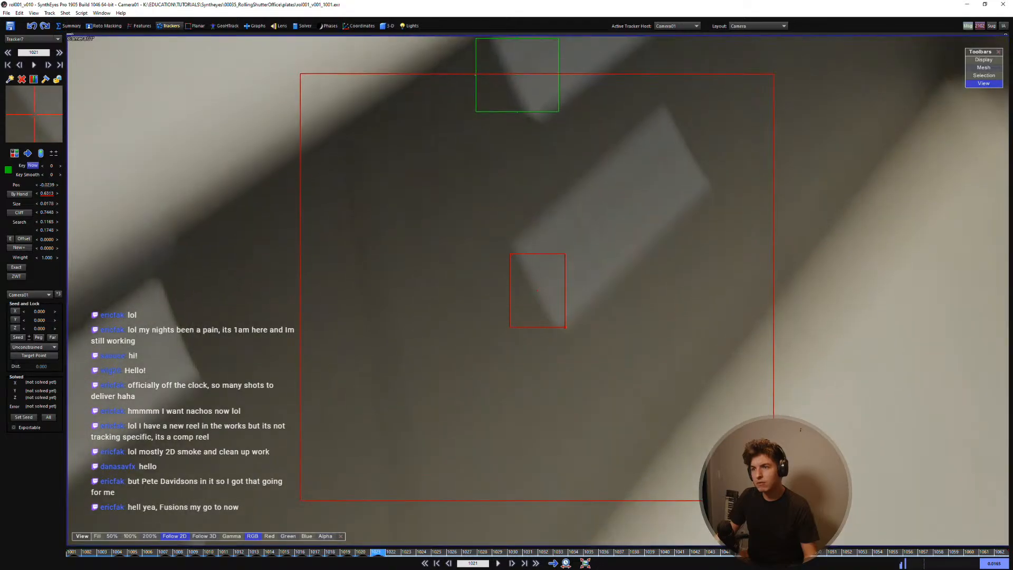
key("d")
left_click_drag(41, 135, 34, 117)
Step: Compare the handle tracker between frames 1021 and 1023 and advance the track to frame 1025
key("s")
key("d")
key("d")
key("s")
key("d")
key("d")
key("d")
Step: Continue the handle track forward from frame 1025 to 1029, checking each position against the preceding frame
key("s")
key("d")
key("d")
key("s")
key("d")
key("d")
key("s")
key("d")
key("d")
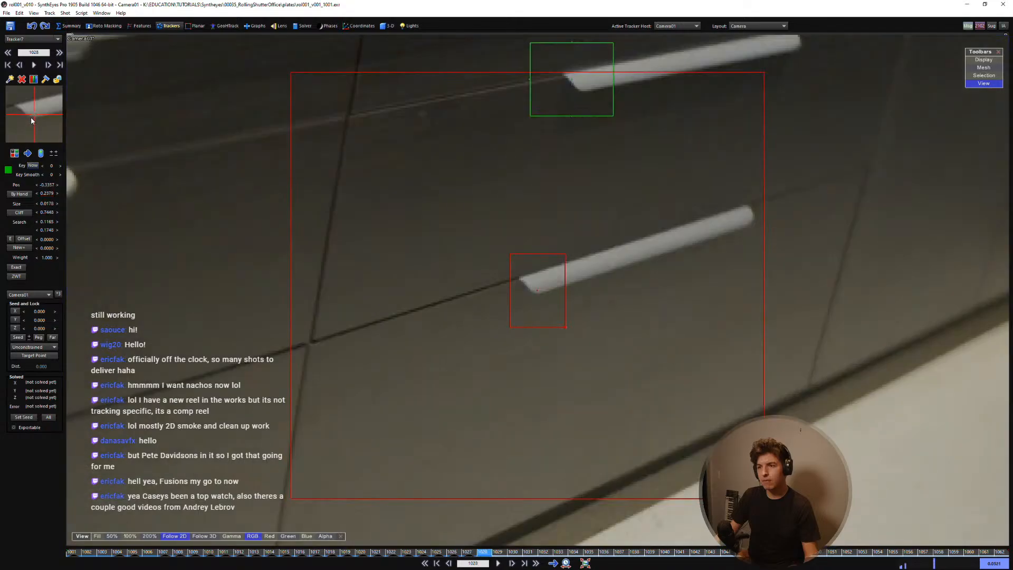
key("d")
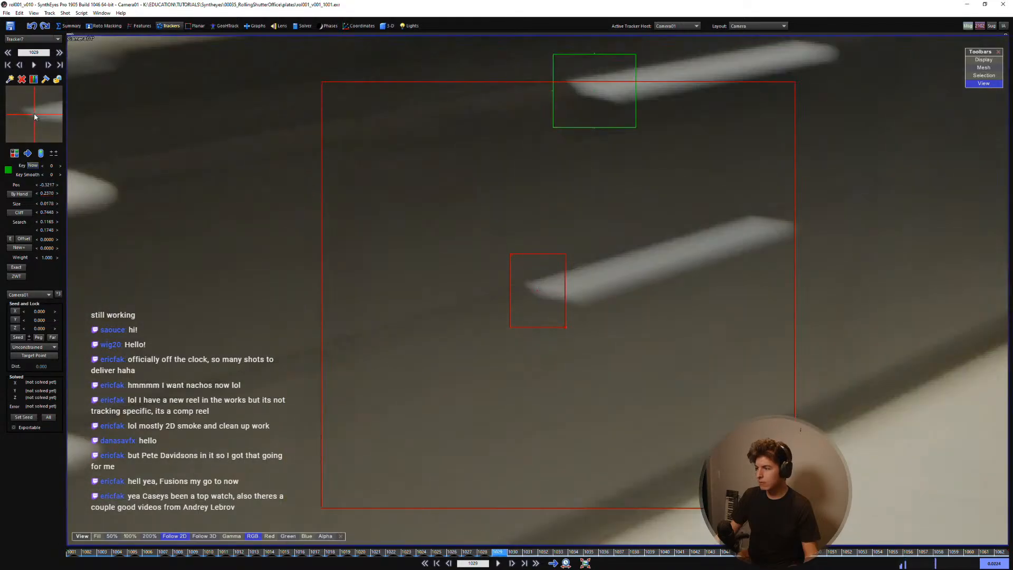
Step: Reposition the tracker on the blurred handle end at frame 1029 and continue the track to frame 1031, checking against preceding frames
left_click(34, 117)
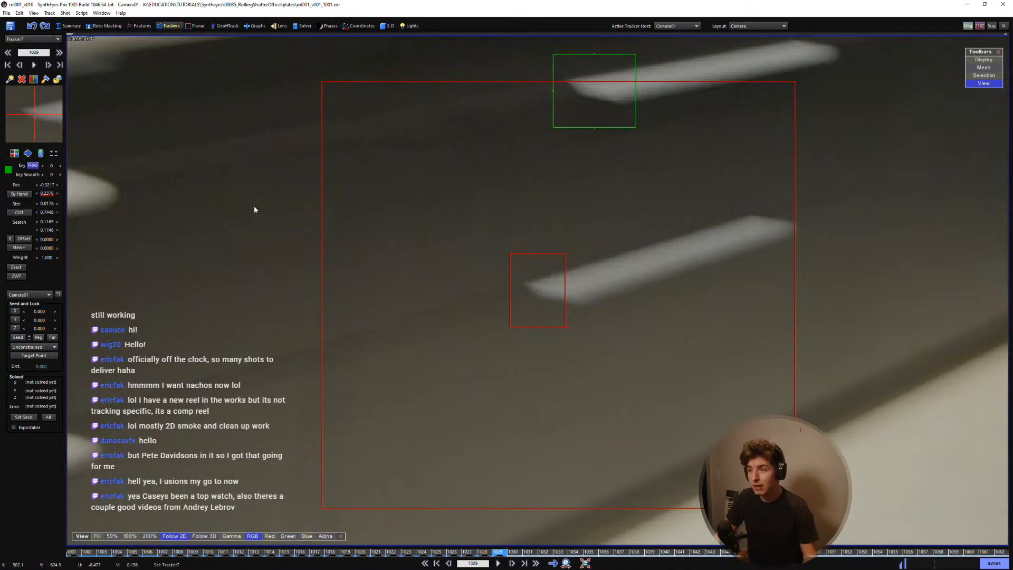
mouse_move(39, 115)
left_mouse_down()
mouse_move(26, 114)
mouse_move(41, 120)
left_mouse_up()
key("s")
key("d")
key("d")
key("s")
key("d")
key("d")
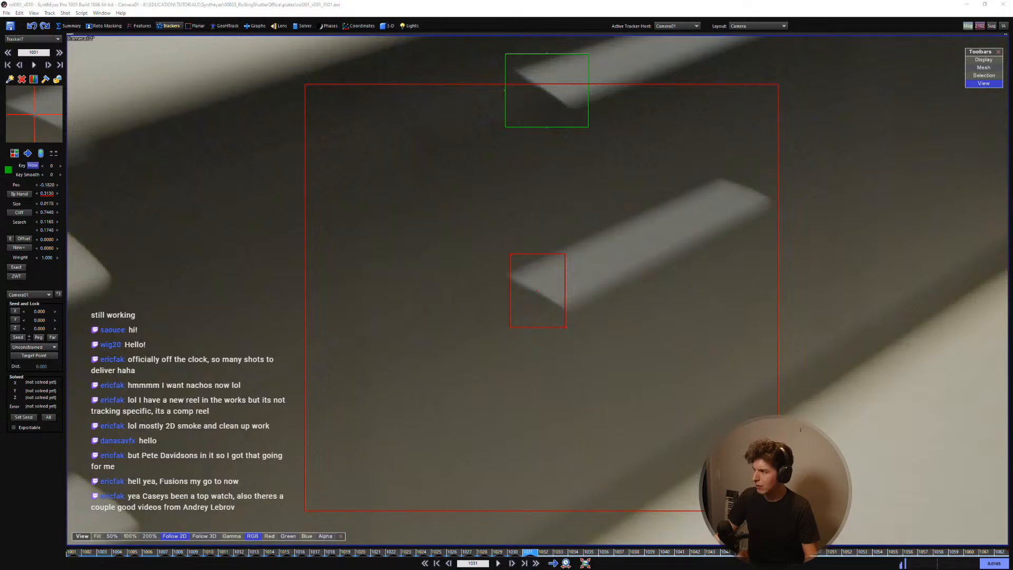
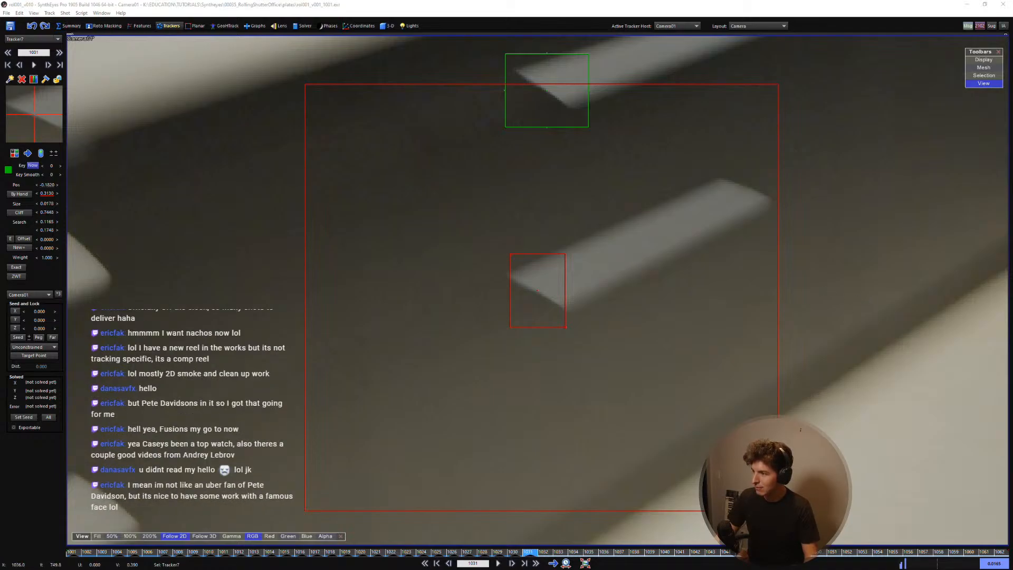
Step: Make the handle tracker's box shorter at frame 1031, with size 0.0164 and aspect 1.0621, and recentre it on the handle end
scroll(575, 270, "down", 2)
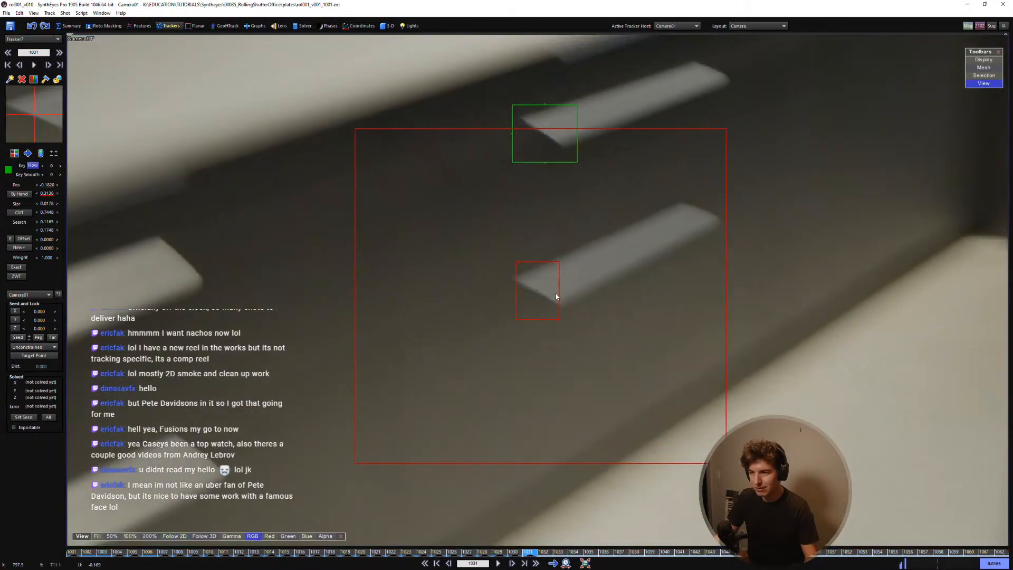
middle_click_drag(574, 291, 565, 308)
key("5")
scroll(227, 219, "down", 1)
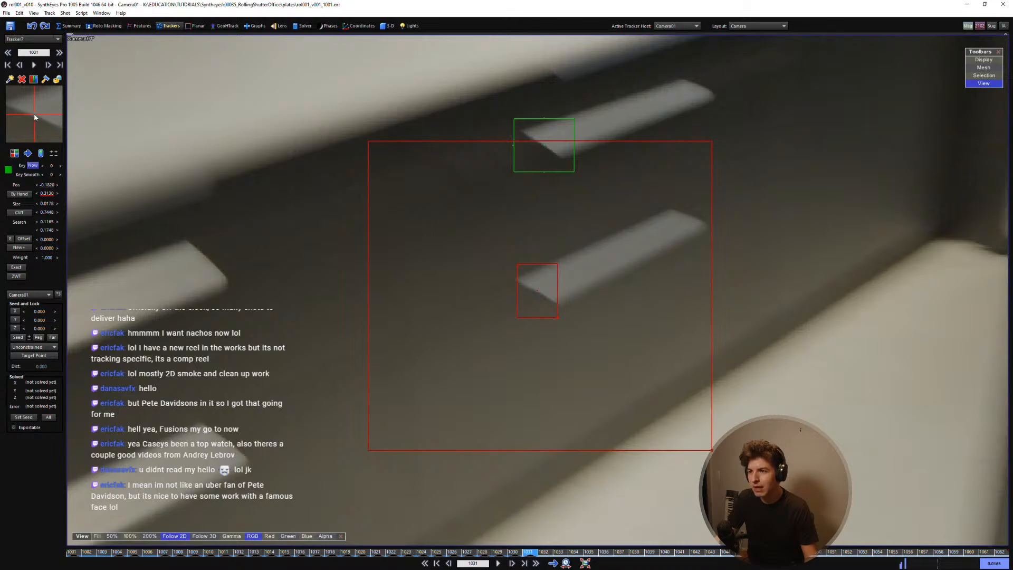
scroll(34, 117, "down", 1, "ctrl")
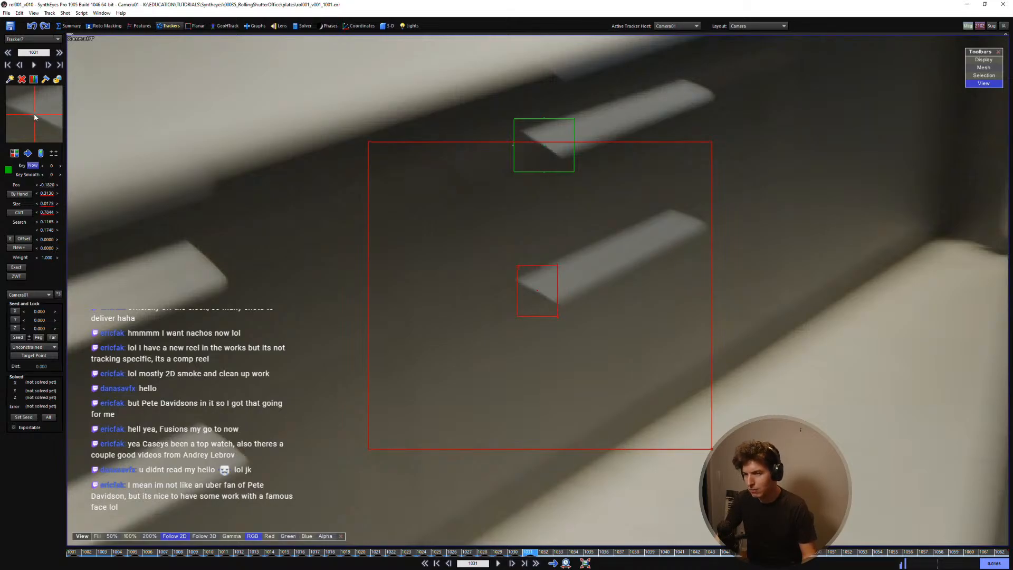
left_click(35, 118)
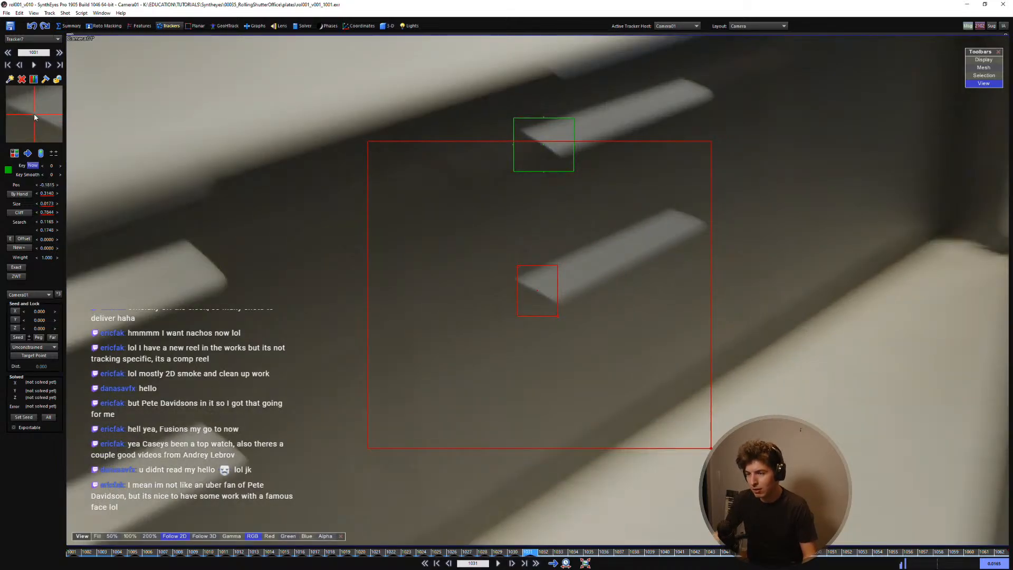
scroll(35, 117, "down", 6, "ctrl")
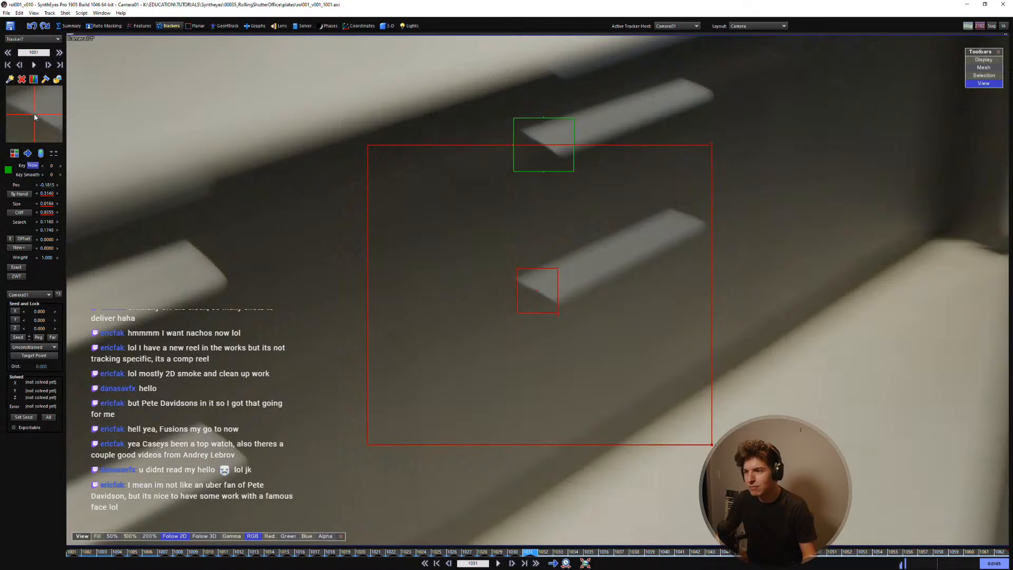
scroll(35, 118, "up", 1)
scroll(35, 118, "down", 2)
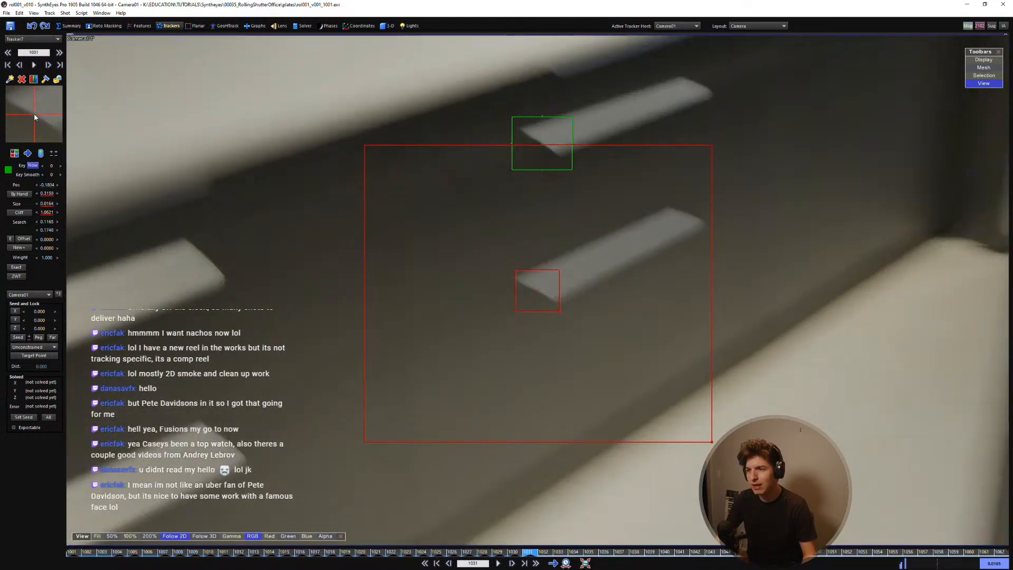
left_click(35, 118)
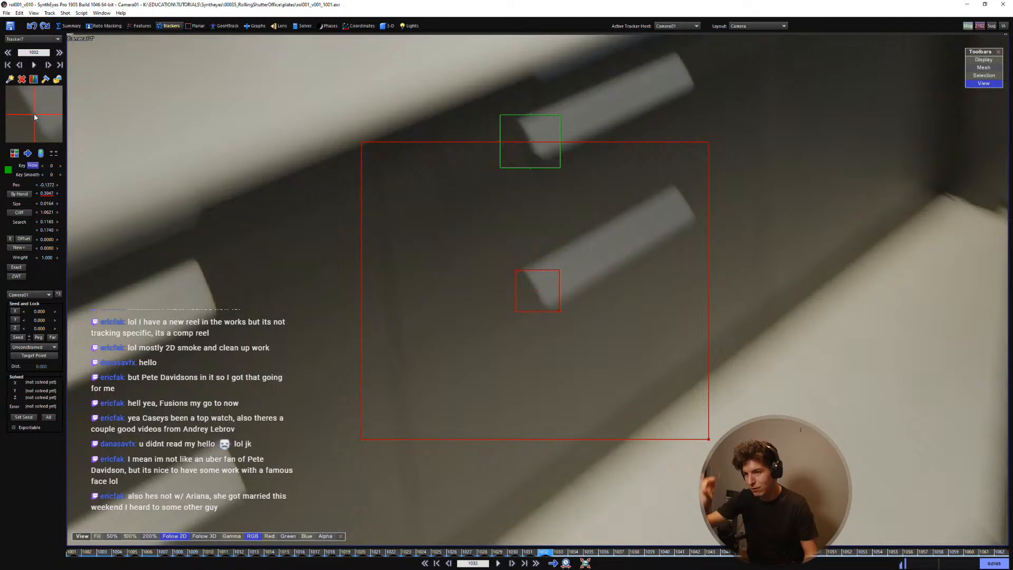
Step: Compare the handle tracker between frames 1031 and 1032 and fine-tune its position at frame 1032
key("s")
key("d")
key("s")
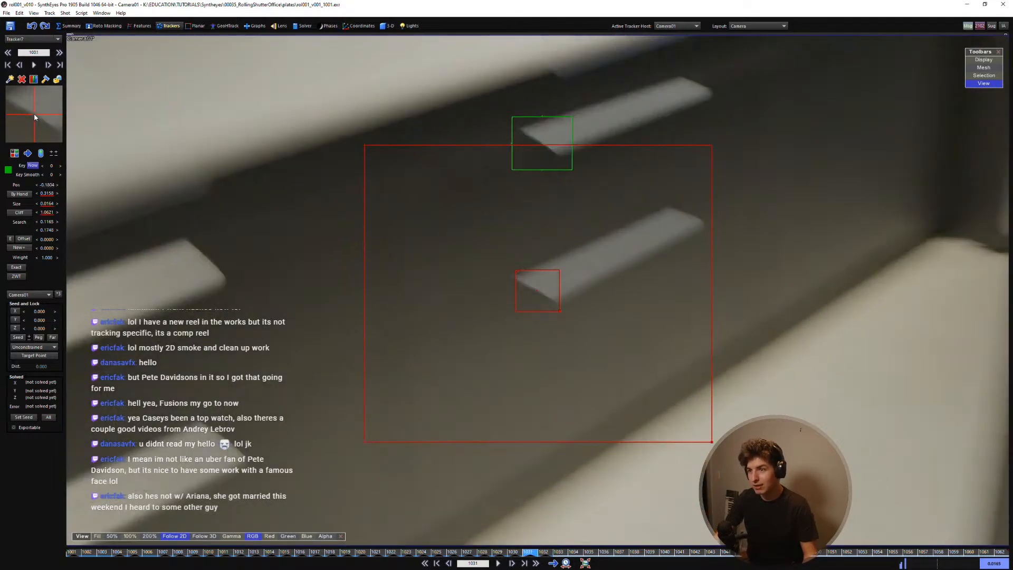
key("d")
key("s")
key("d")
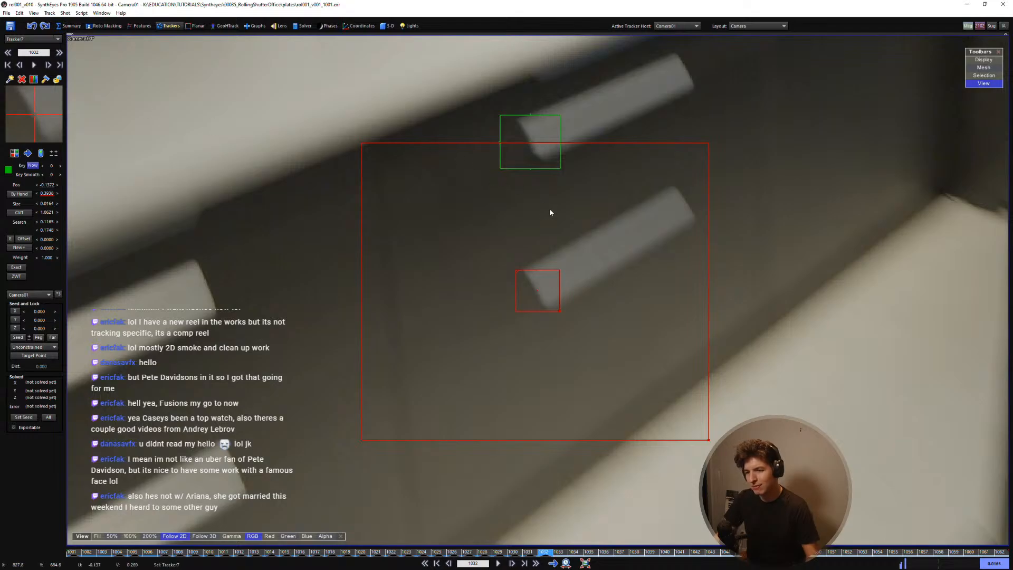
scroll(556, 246, "down", 2)
scroll(556, 245, "up", 3)
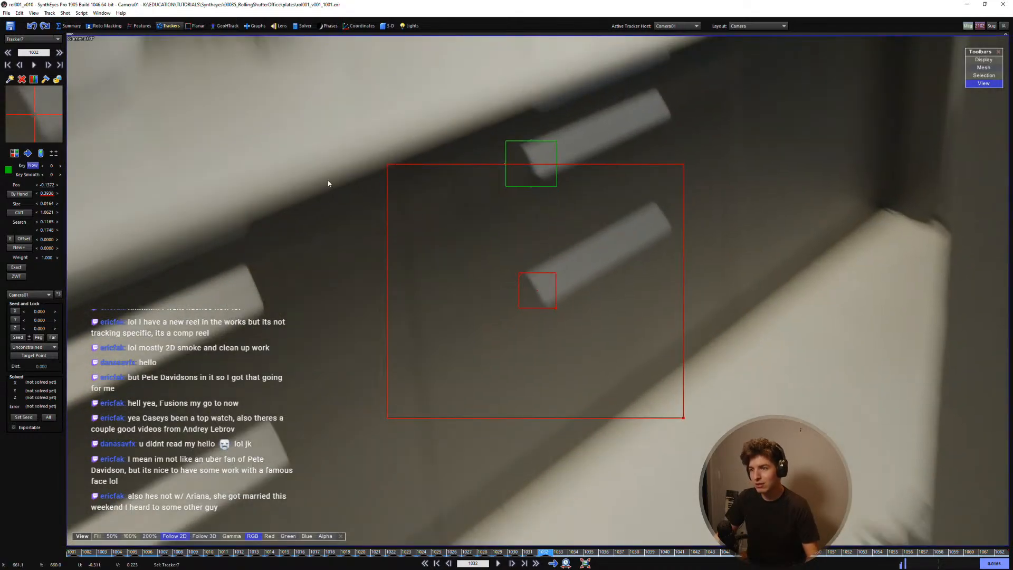
Step: Track the handle end forward from frame 1032 to 1035, correcting the tracker's position at frame 1033
key("d")
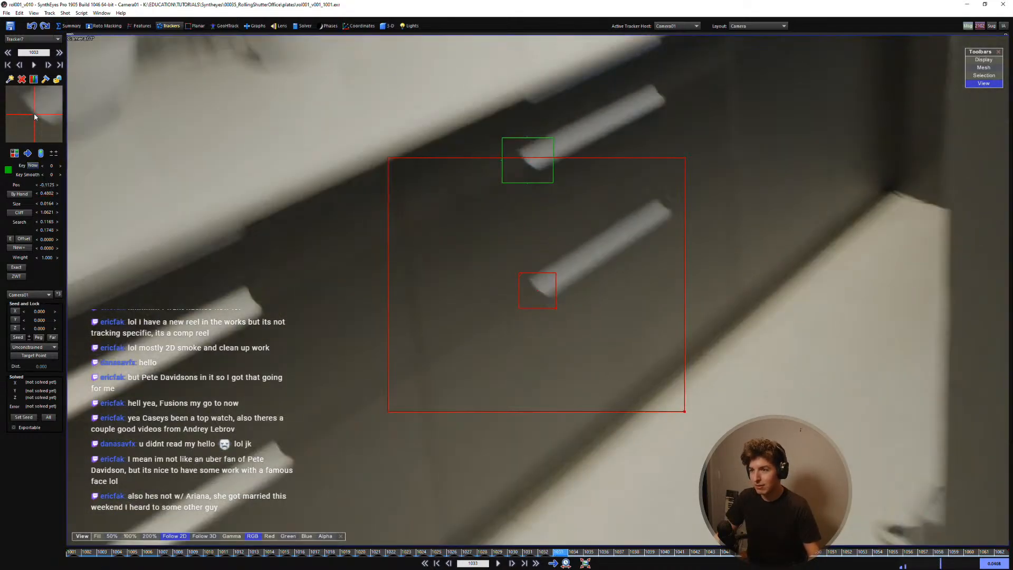
left_click_drag(34, 113, 31, 121)
key("d")
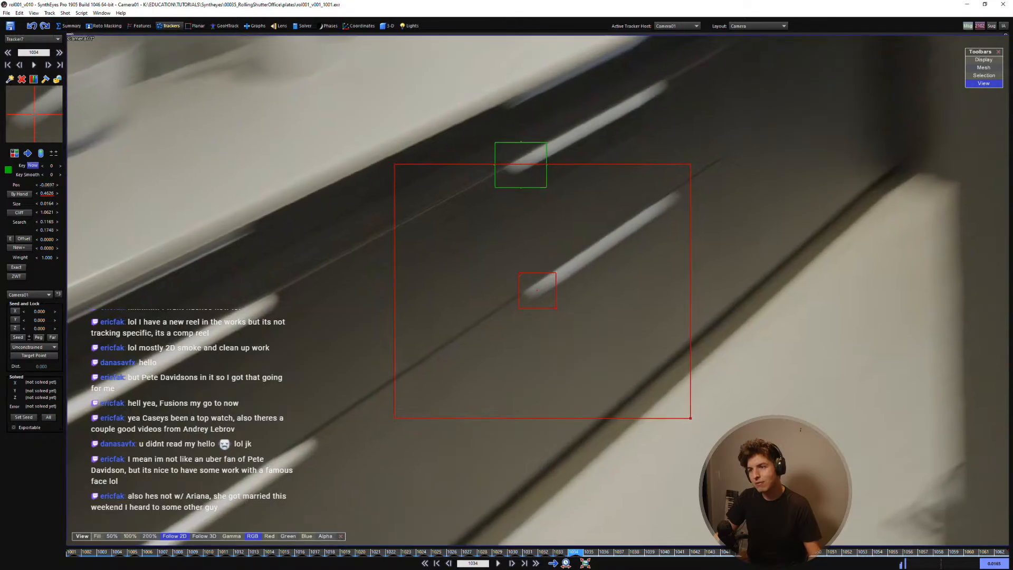
key("d")
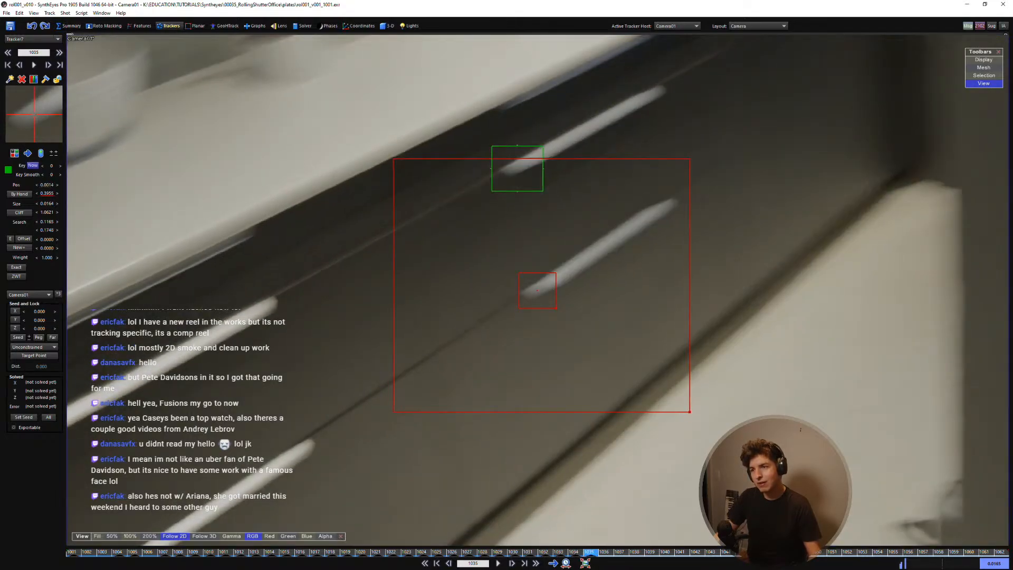
Step: Compare frames 1034 and 1035 and nudge the tracker so it sits on the same point of the handle end
key("s")
key("d")
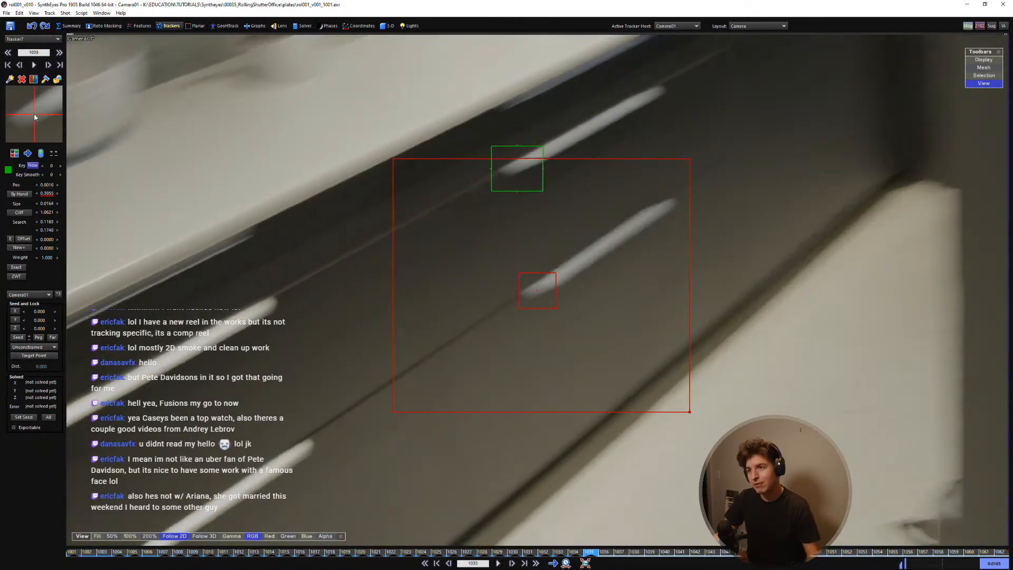
key("s")
left_click_drag(34, 115, 37, 116)
key("d")
key("s")
key("d")
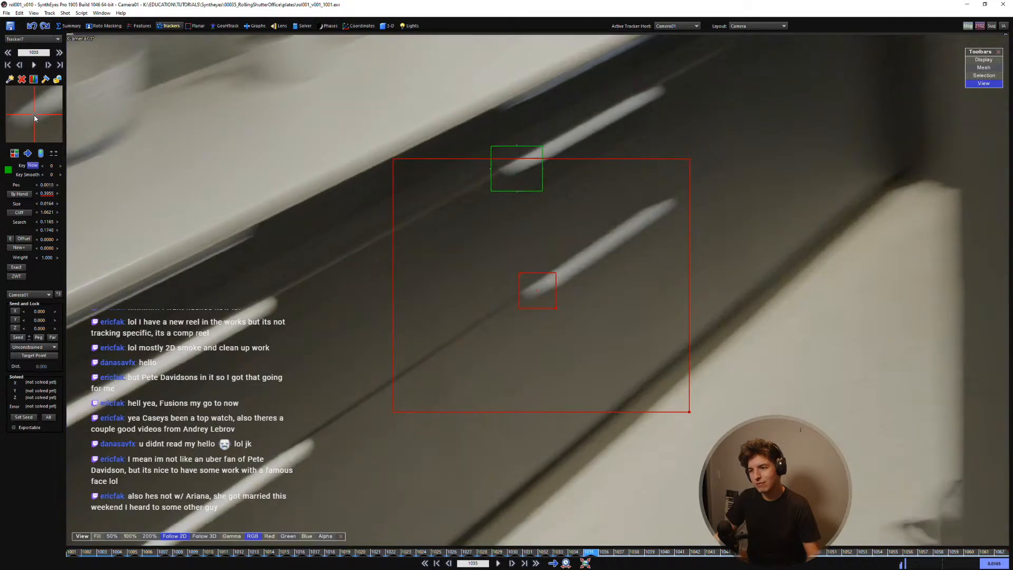
Step: Advance the handle track from frame 1035 to 1038, checking frame 1037 against the frame before it
key("d")
key("d")
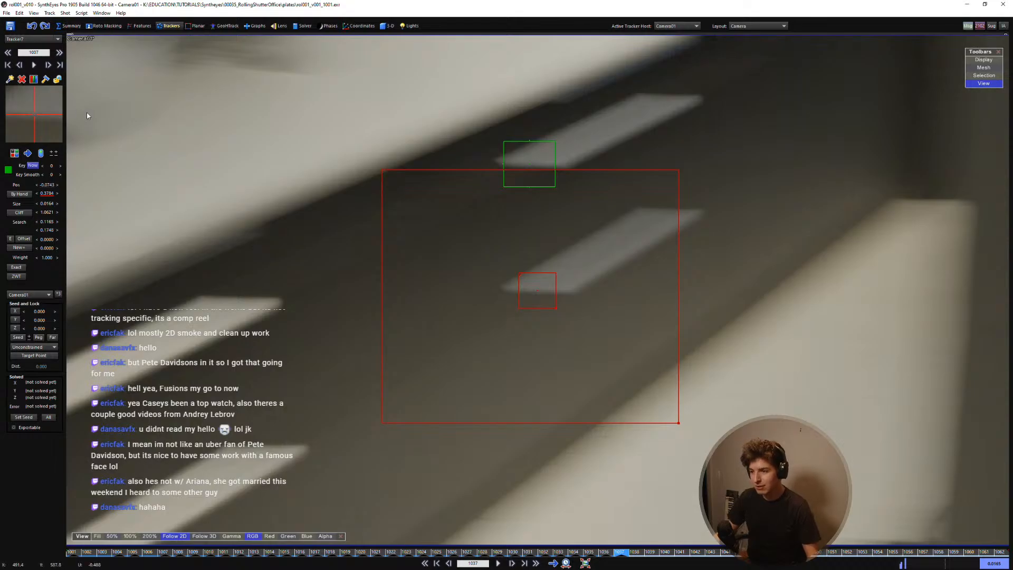
key("s")
key("d")
key("d")
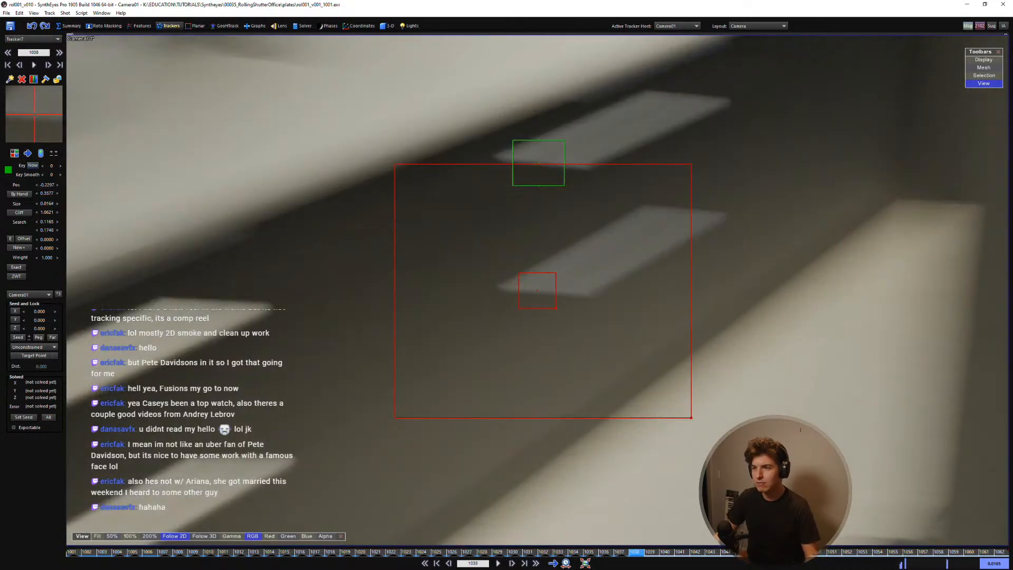
Step: Reposition the tracker on the smeared handle end at frame 1038 and continue the track to frame 1041, comparing neighbouring frames
left_click_drag(36, 116, 35, 117)
key("d")
key("s")
key("d")
key("d")
key("s")
key("d")
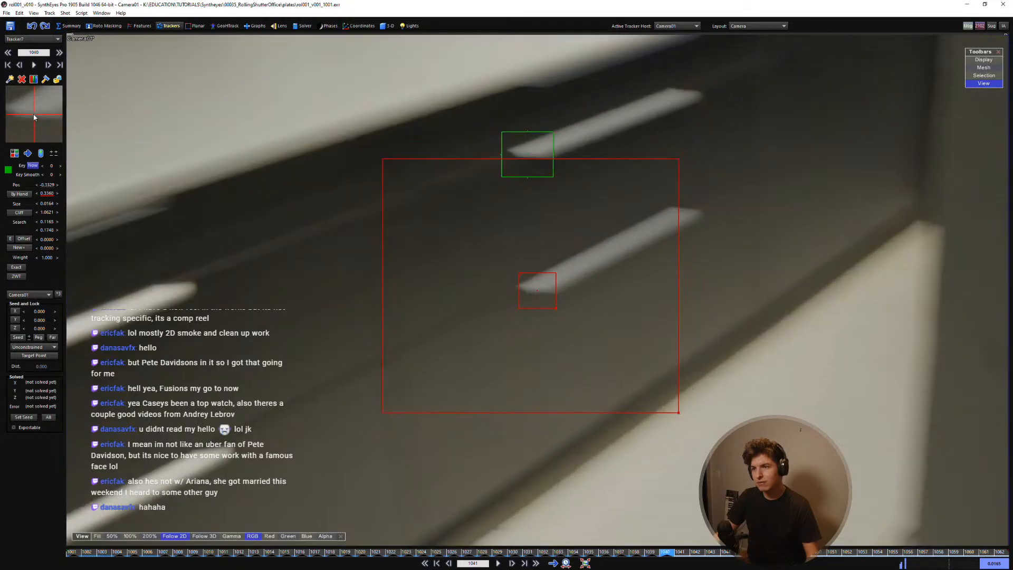
key("d")
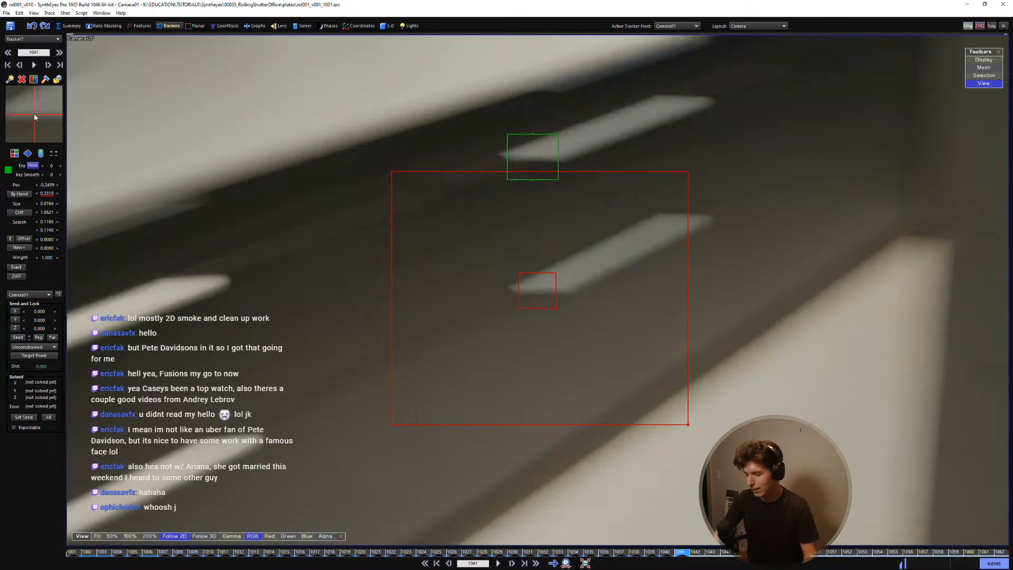
Step: Nudge the handle tracker at frame 1041 and widen its box to an aspect of 1.3347 to cover the horizontal blur
left_click_drag(35, 114, 36, 114)
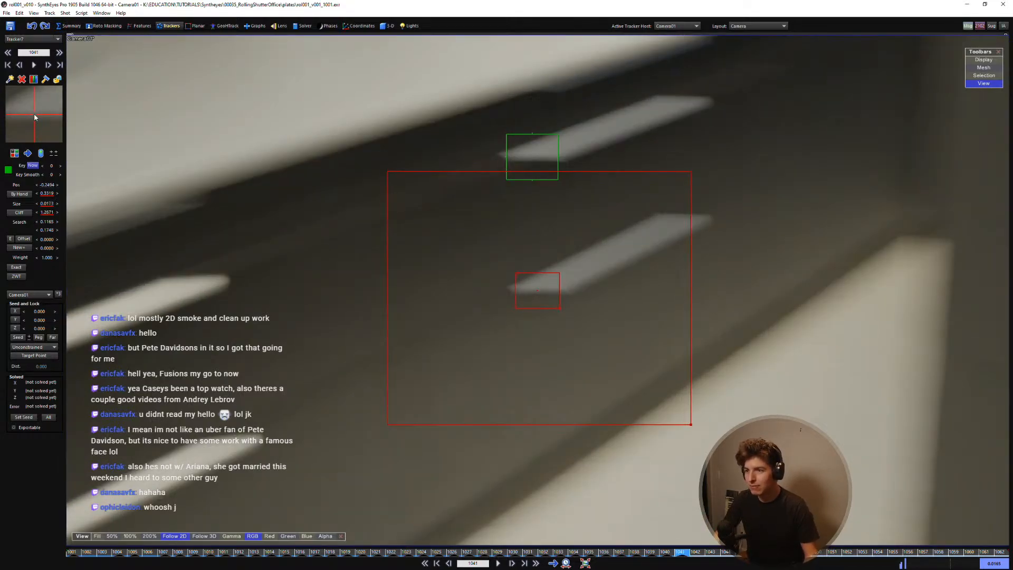
scroll(34, 118, "up", 1, "shift")
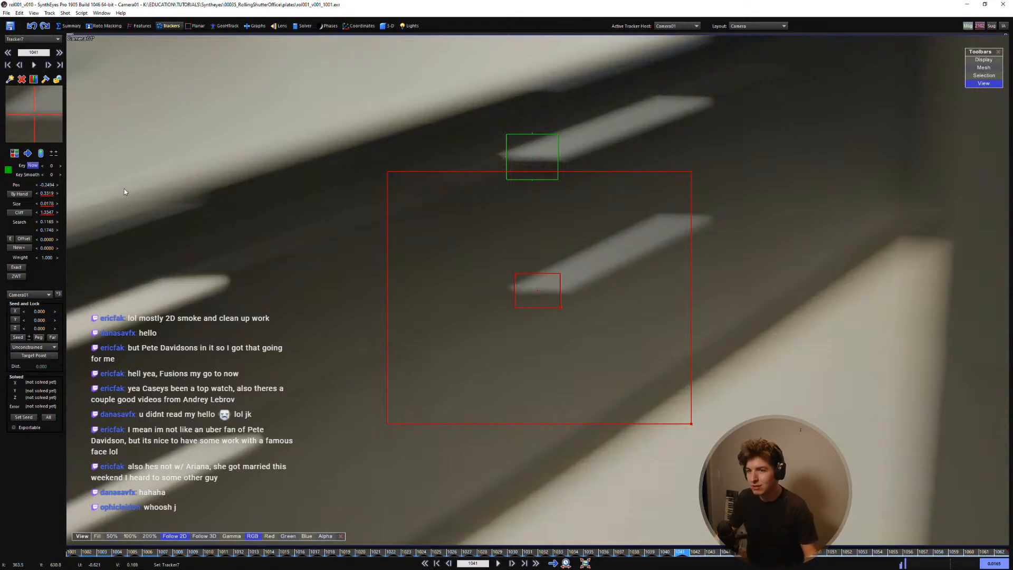
scroll(36, 117, "down", 1)
scroll(36, 117, "up", 1)
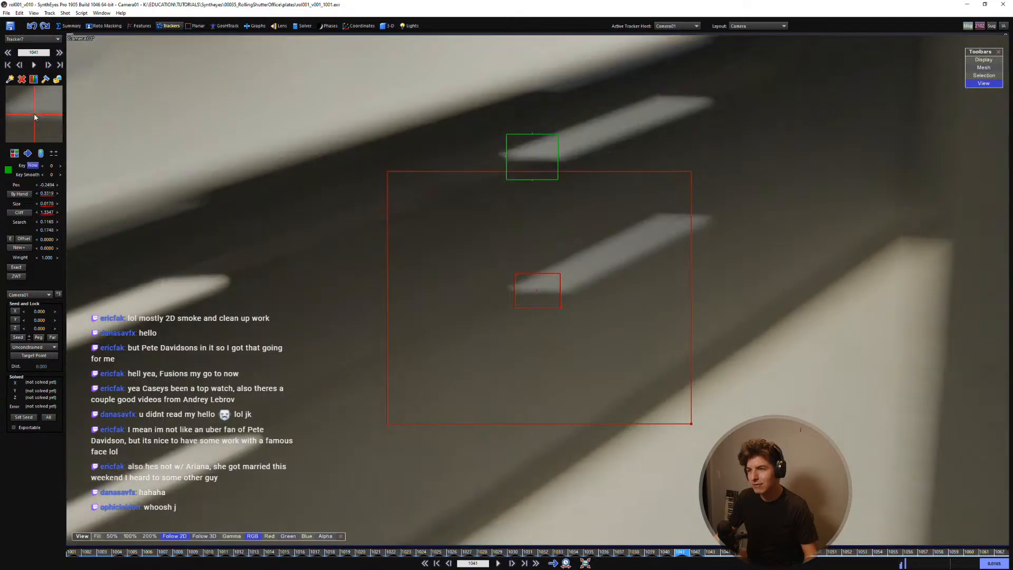
Step: Track the handle end forward from frame 1041 to 1044, comparing the tracker's position between frames 1043 and 1044
scroll(36, 117, "down", 2)
scroll(37, 116, "up", 1)
scroll(37, 117, "down", 1)
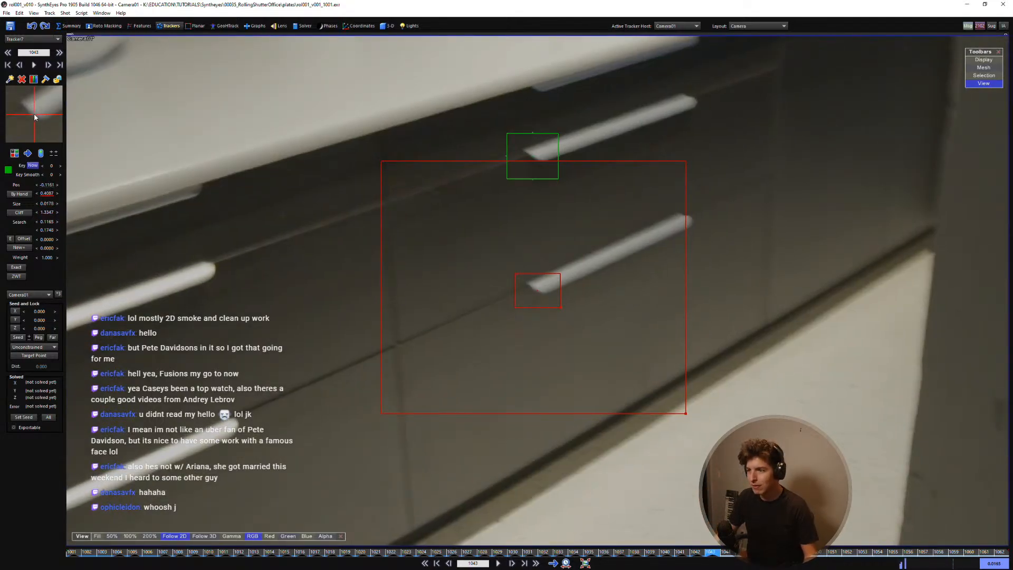
scroll(35, 117, "down", 1)
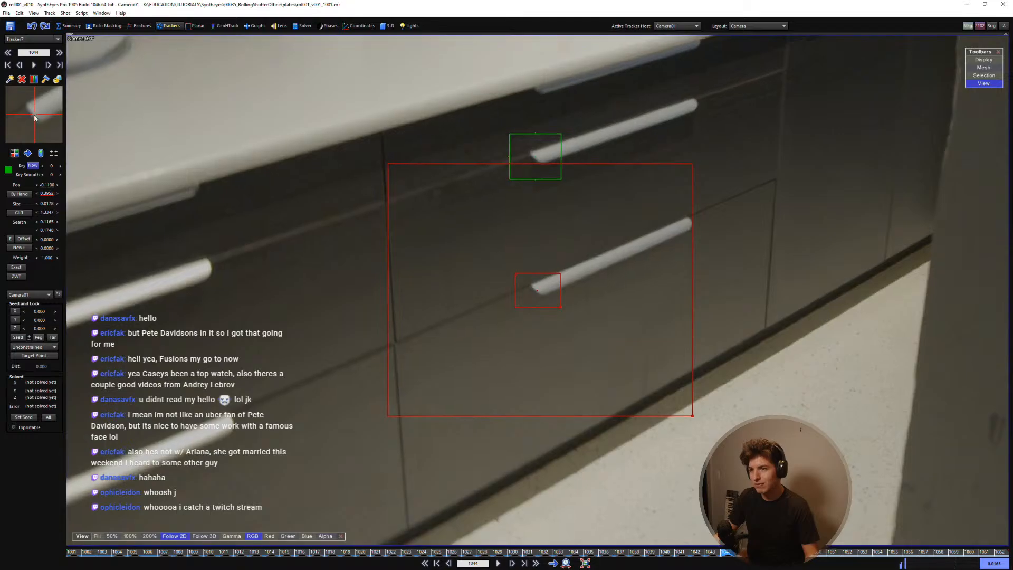
scroll(35, 119, "up", 1)
scroll(34, 118, "down", 1)
scroll(30, 123, "up", 1)
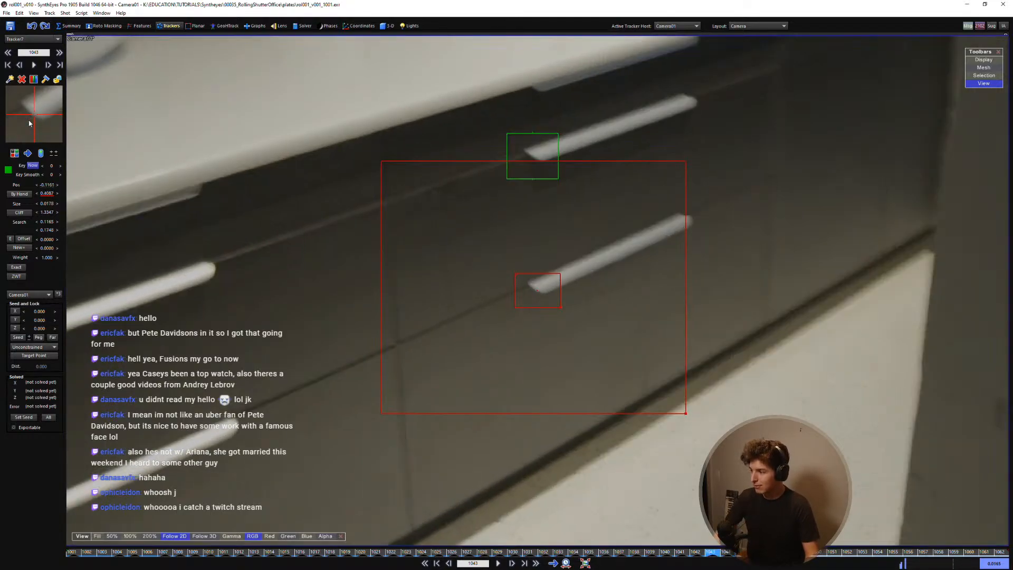
scroll(29, 123, "down", 1)
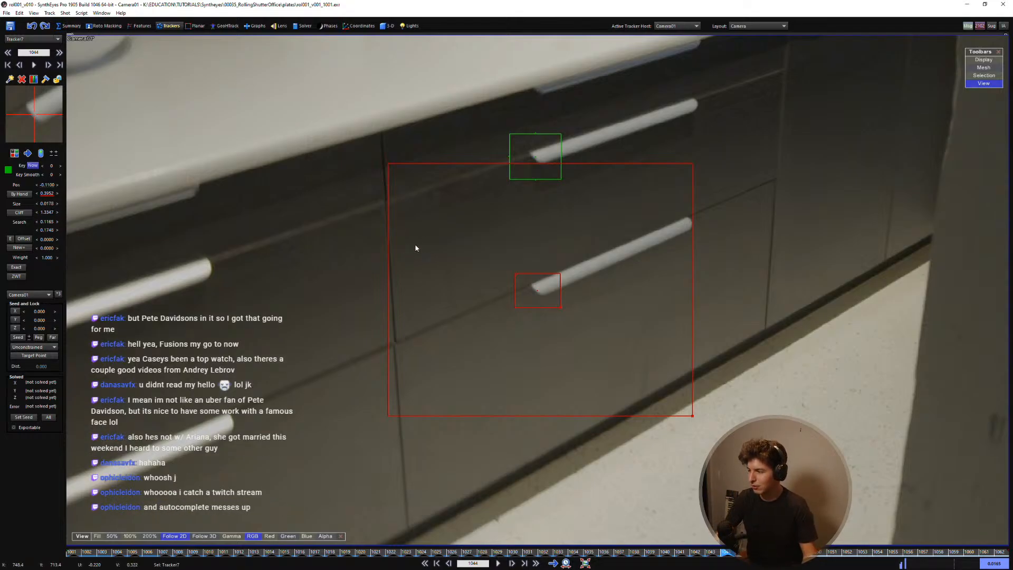
key("Left")
key("Right")
key("Left")
key("Right")
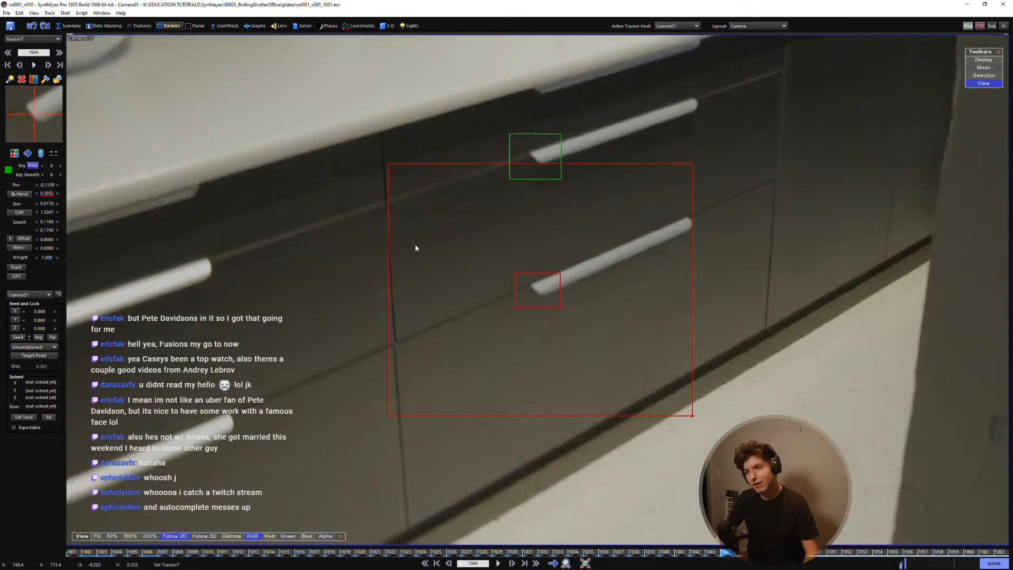
Step: Continue the handle track from frame 1044 to 1048, checking frames 1046 and 1047 against each other
key("Right")
key("Right")
key("Right")
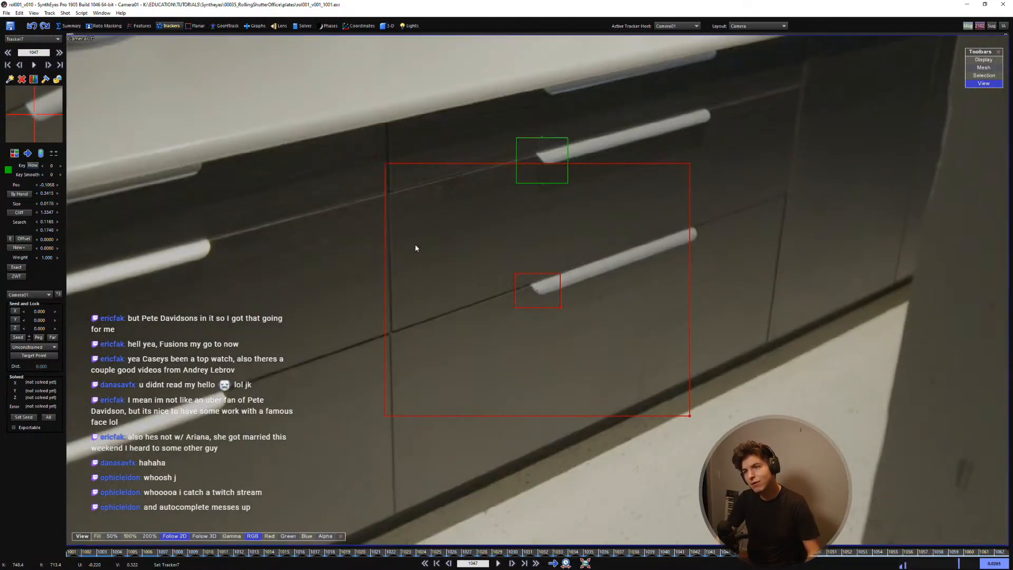
key("Left")
key("Right")
key("KP_4")
key("Left")
key("Right")
key("Left")
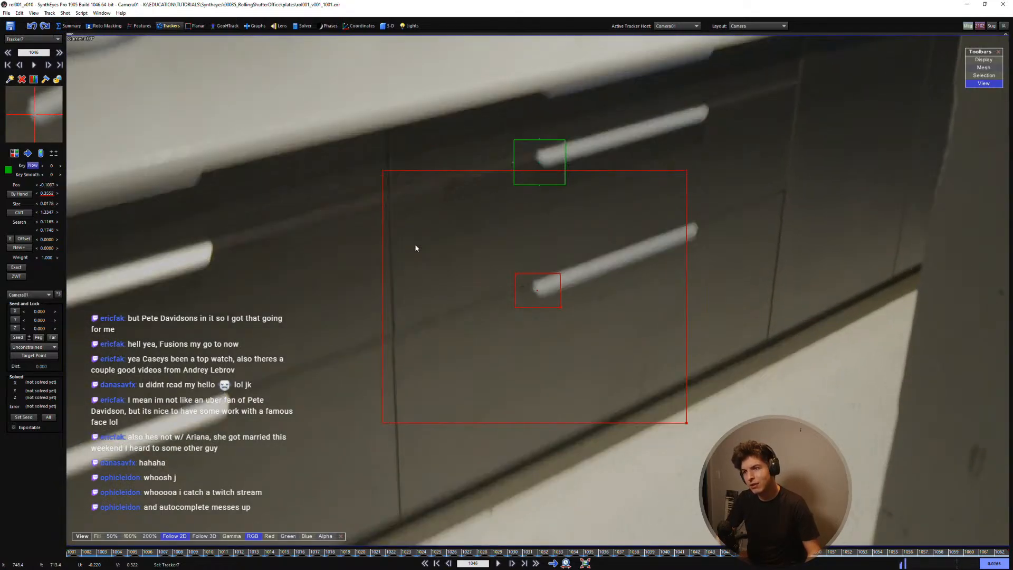
key("Right")
key("Left")
key("Right")
key("Right")
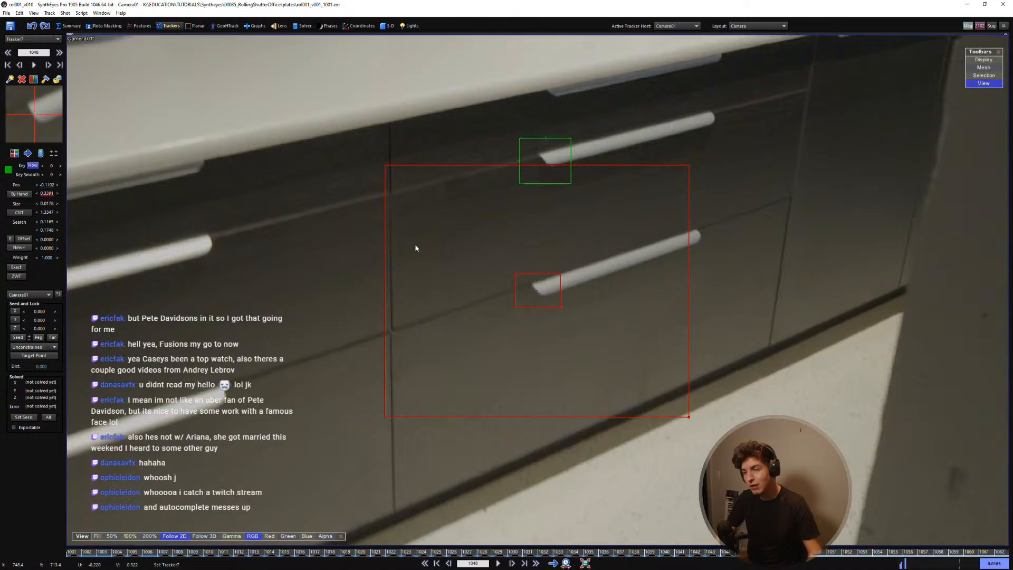
Step: Check the handle tracker at frame 1048 against the preceding frame and continue the track through to frame 1059
key("Left")
key("Right")
key("Right")
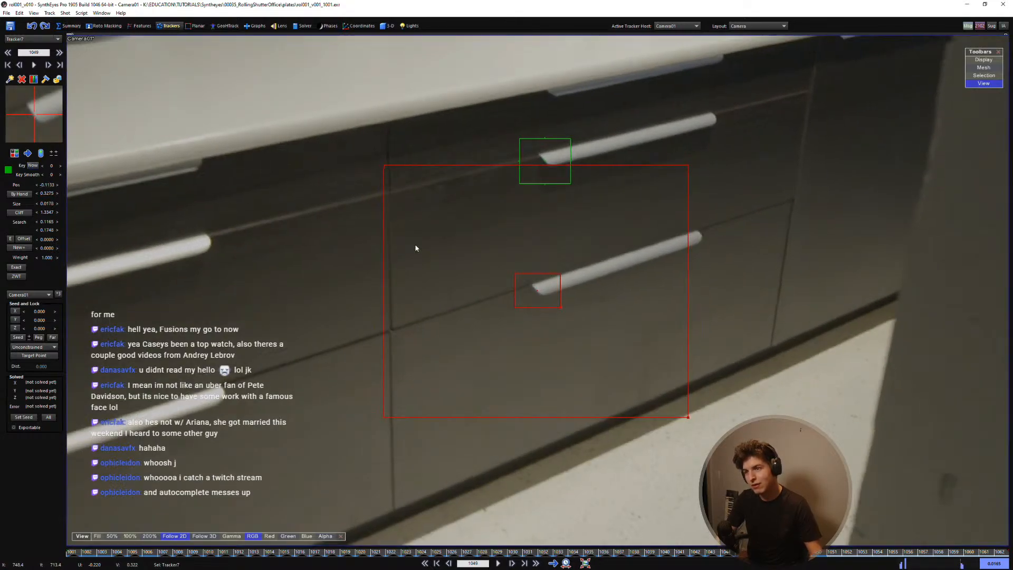
key("Right")
key("Right")
key("Right")
key("Right")
key("Right")
key("Right")
key("Right")
key("Right")
key("Right")
key("Right")
key("Right")
key("Right")
key("Right")
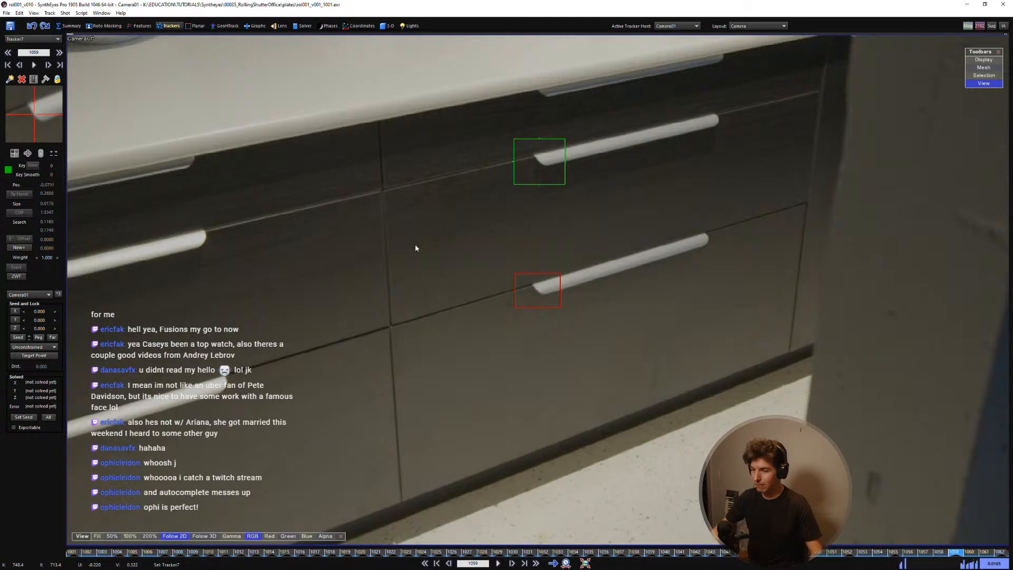
Step: Review the lower handle's track backward from frame 1059 to frame 1001
key("Left")
key("Left")
key("Left")
key("Left")
key("Left")
key("Left")
key("Left")
key("Left")
key("Left")
key("Left")
key("Left")
key("Left")
key("Left")
key("Left")
key("Left")
key("Left")
key("Left")
key("Left")
key("Left")
key("Left")
key("Left")
key("Left")
key("Left")
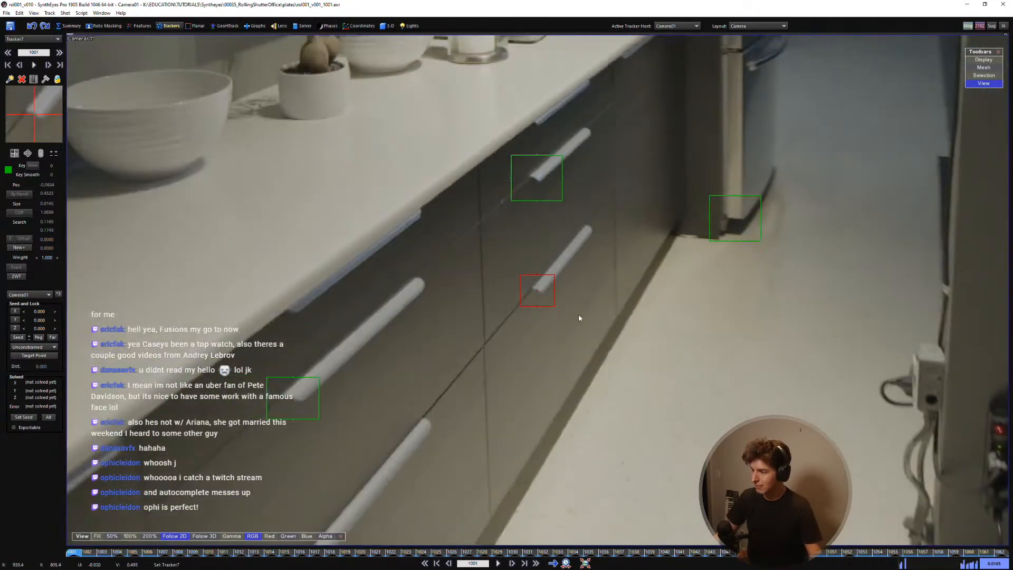
scroll(561, 284, "down", 4)
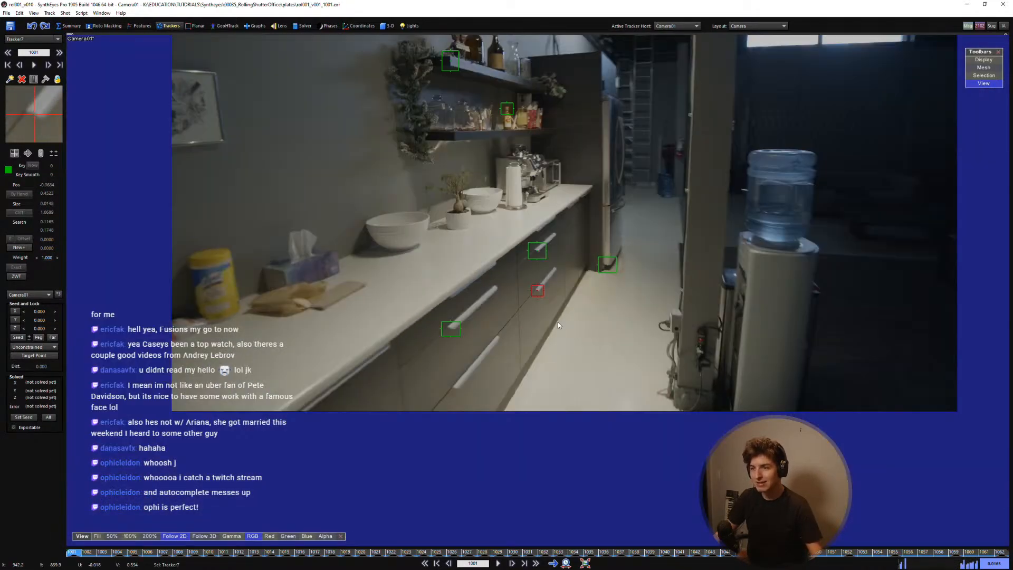
Step: Check all the trackers in the wide camera view while stepping forward from frame 1001
key("Right")
key("Right")
key("Right")
key("Right")
key("Right")
key("Right")
key("Right")
key("Right")
key("Right")
key("Right")
key("Right")
key("Right")
key("Right")
key("Right")
key("Right")
key("Right")
key("Right")
key("Right")
key("Right")
key("Right")
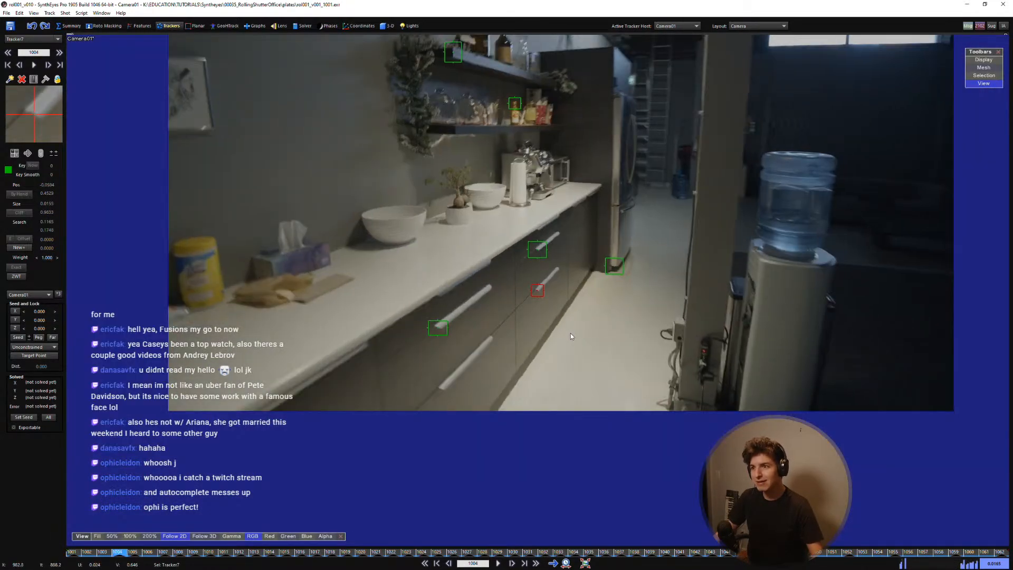
Step: Turn off 2D following in the camera view and return to frame 1001
scroll(546, 289, "down", 2)
key("5")
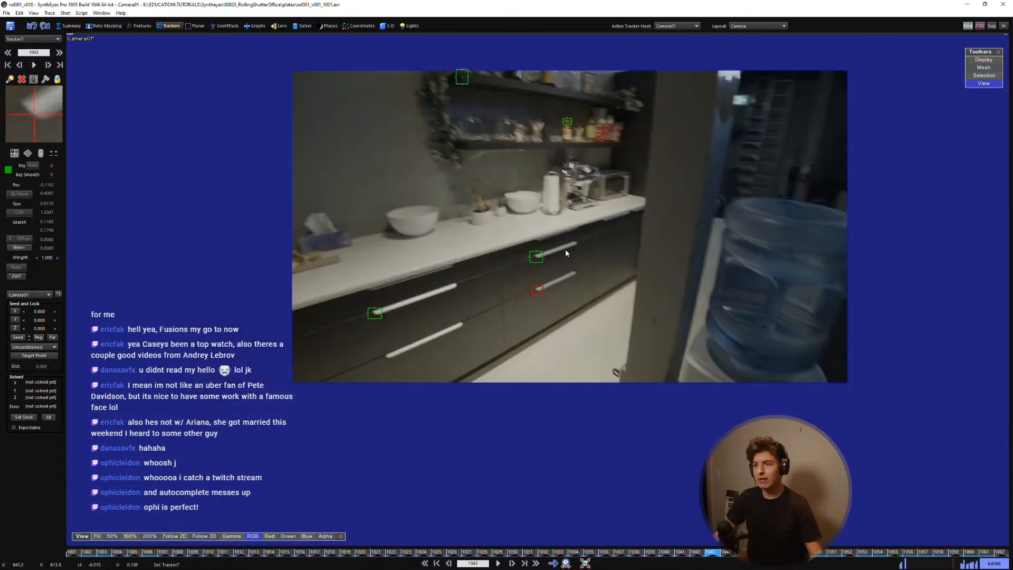
middle_click_drag(576, 264, 555, 293)
key("Left")
key("Home")
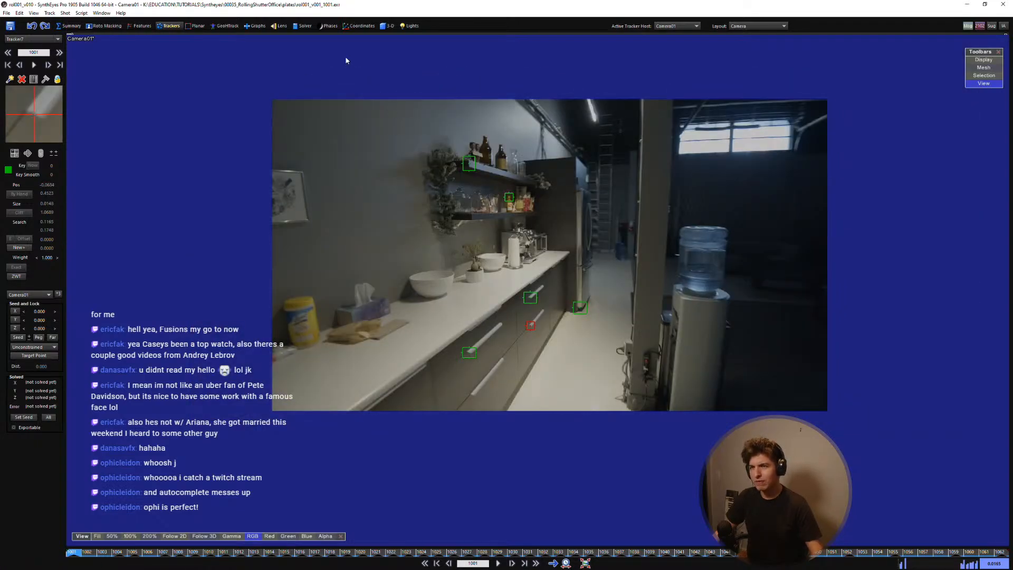
Step: Solve the camera in Automatic mode from the existing trackers and accept the solve
left_click(304, 26)
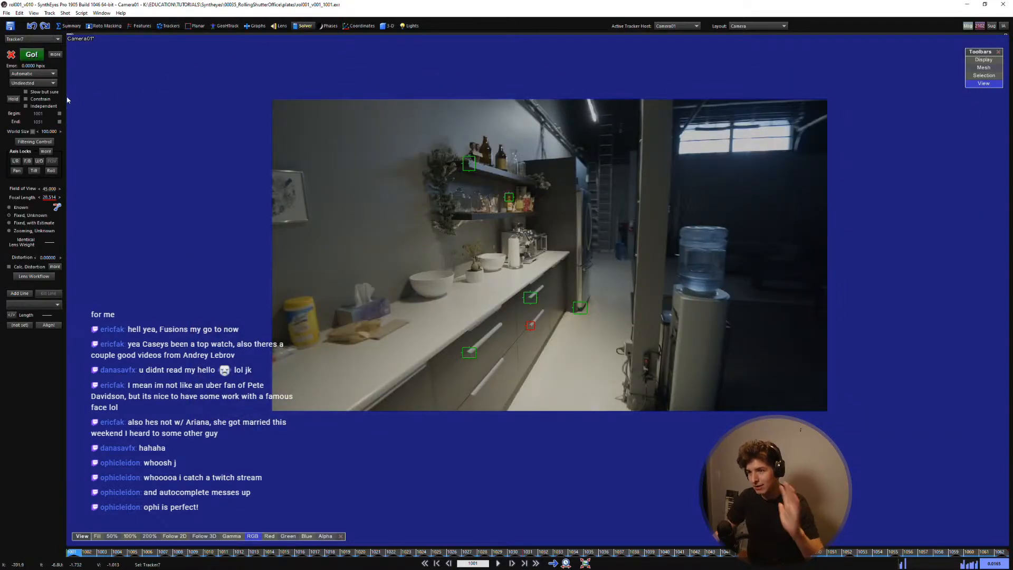
left_click(31, 54)
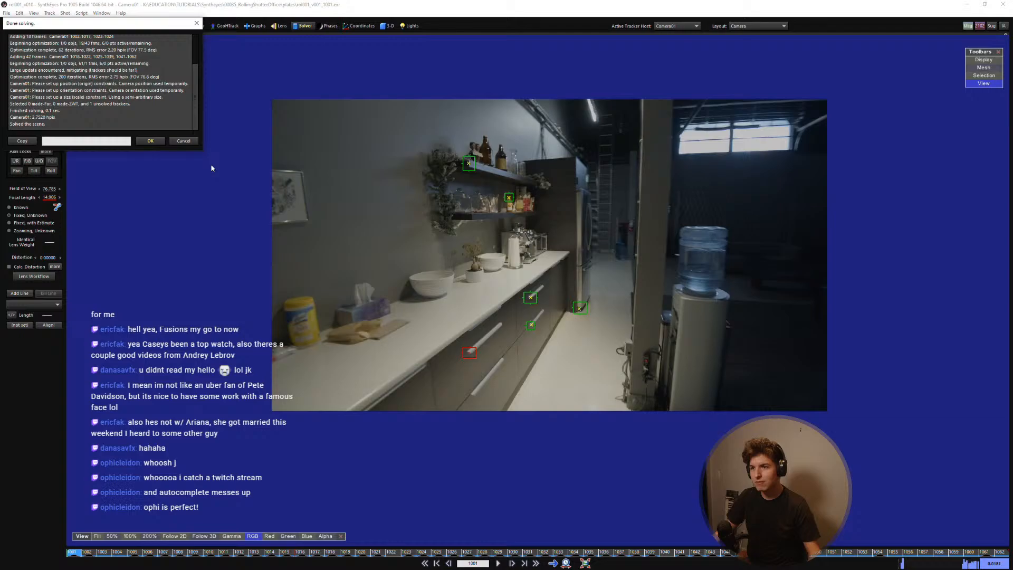
left_click(155, 141)
Step: Play the solved shot and return to frame 1001, comparing the solved points with their trackers
key("space")
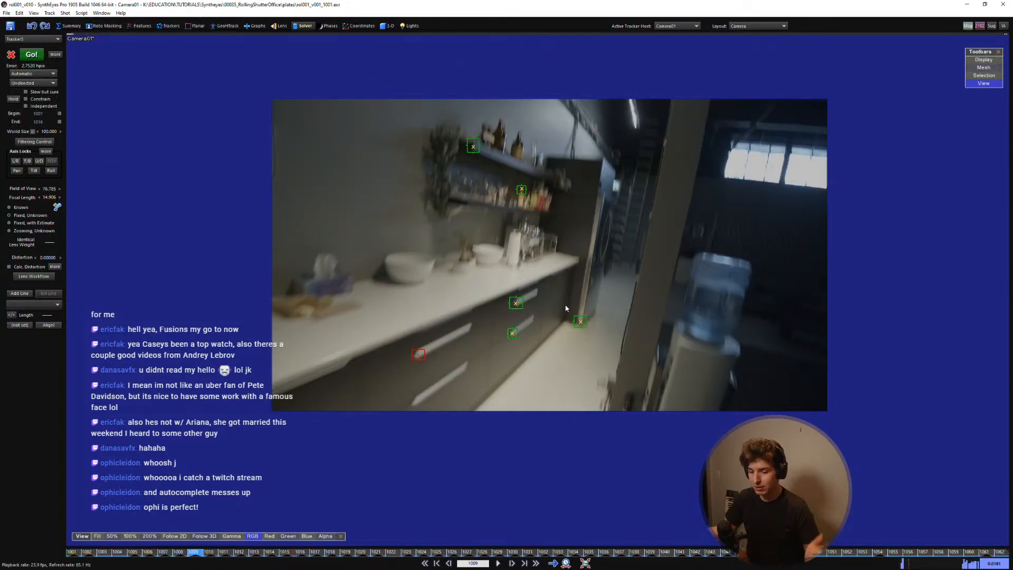
key("s")
key("s")
scroll(521, 306, "up", 3)
key("s")
key("s")
key("s")
key("s")
key("s")
key("s")
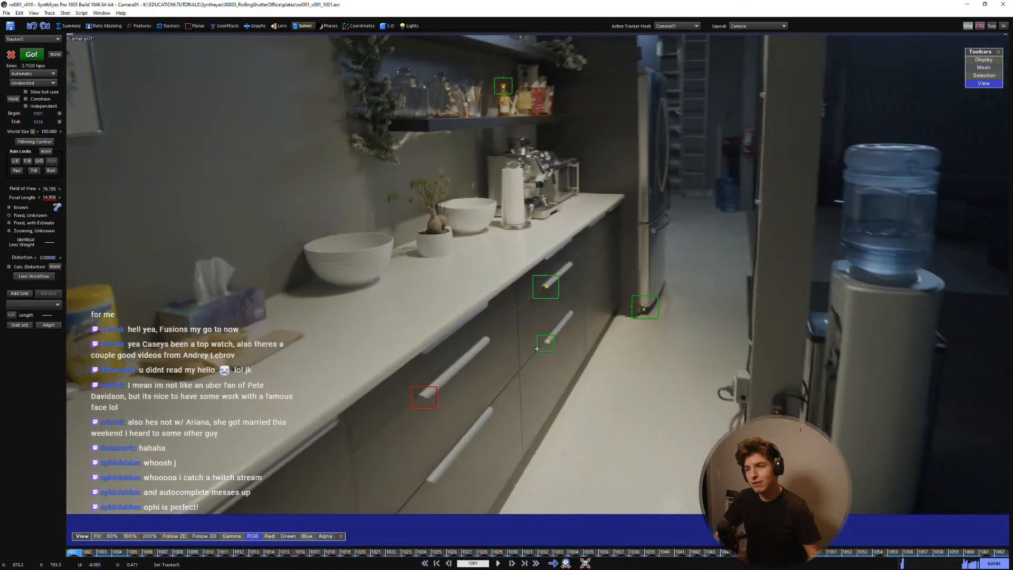
scroll(537, 349, "down", 2)
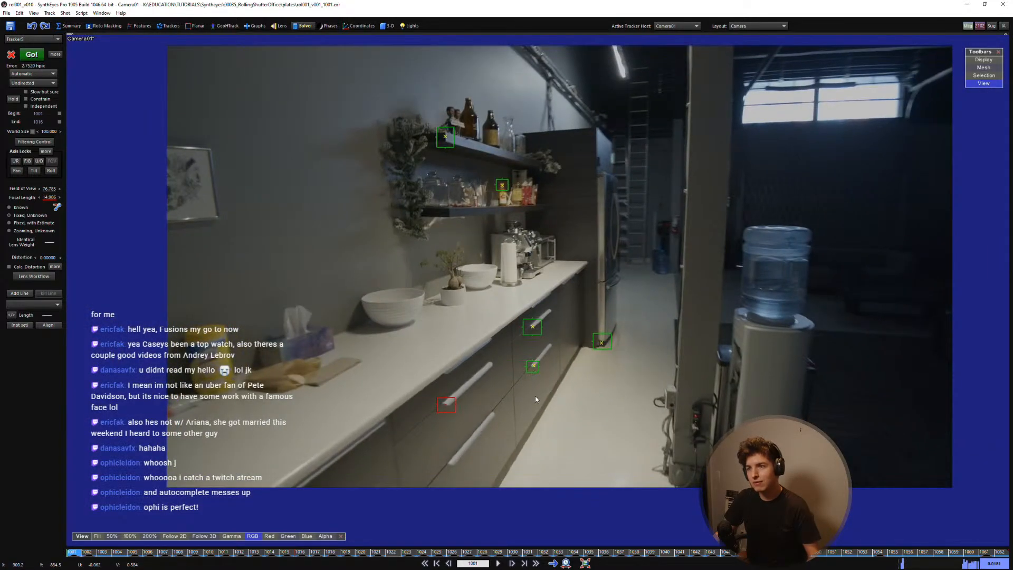
Step: Step forward to the heavily blurred frame 1020 and examine the solved points against the drawer-handle trackers
key("d")
key("d")
key("d")
key("d")
key("d")
key("d")
key("d")
key("d")
key("d")
key("d")
key("d")
key("d")
key("d")
key("d")
key("d")
key("d")
key("d")
key("d")
key("d")
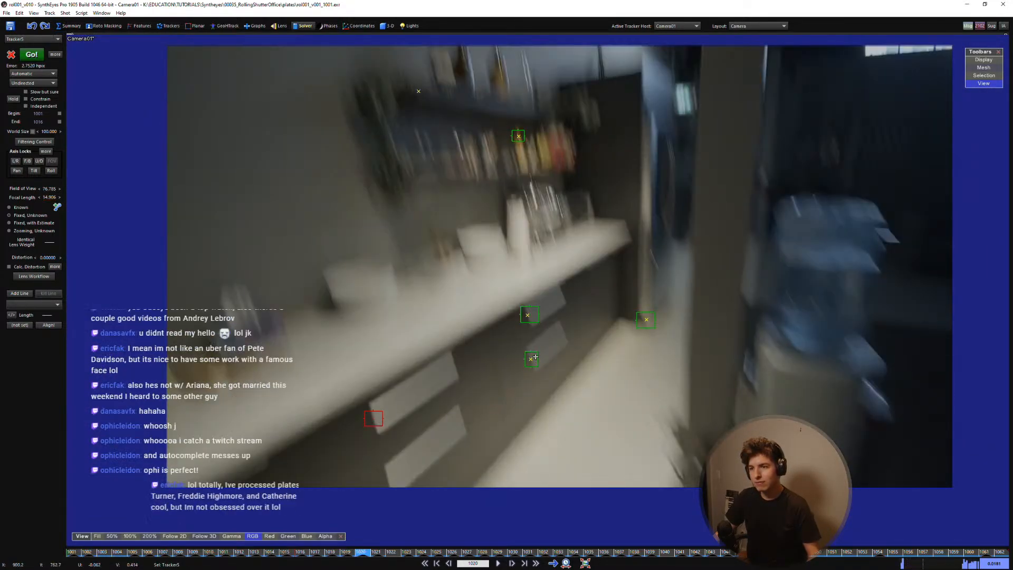
scroll(538, 347, "up", 2)
scroll(502, 281, "up", 6)
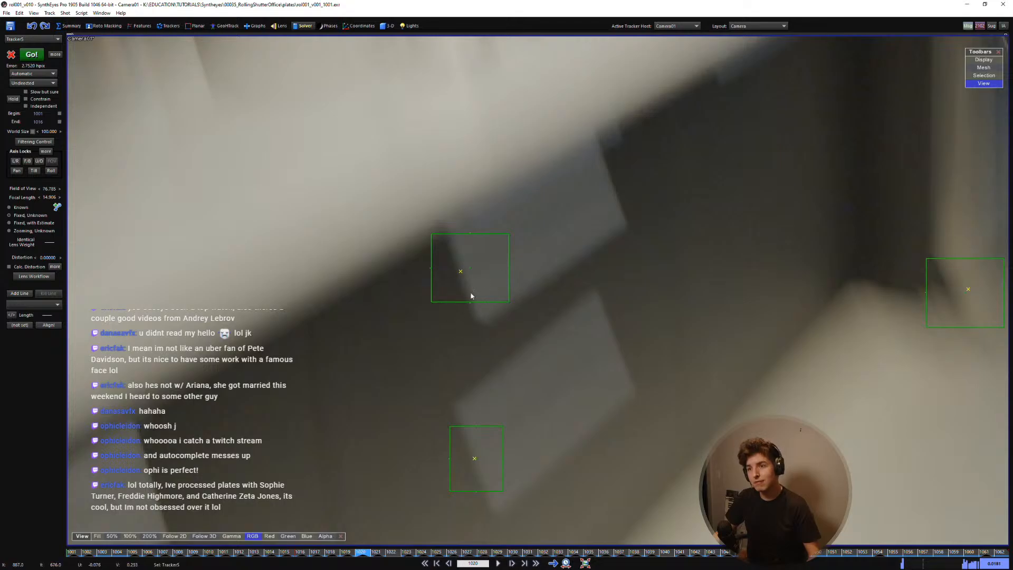
Step: Select the upper drawer handle's tracker, turn on 2D following, and compare frame 1020 with the preceding frame
left_click(472, 262)
key("ctrl+f")
scroll(534, 315, "up", 2)
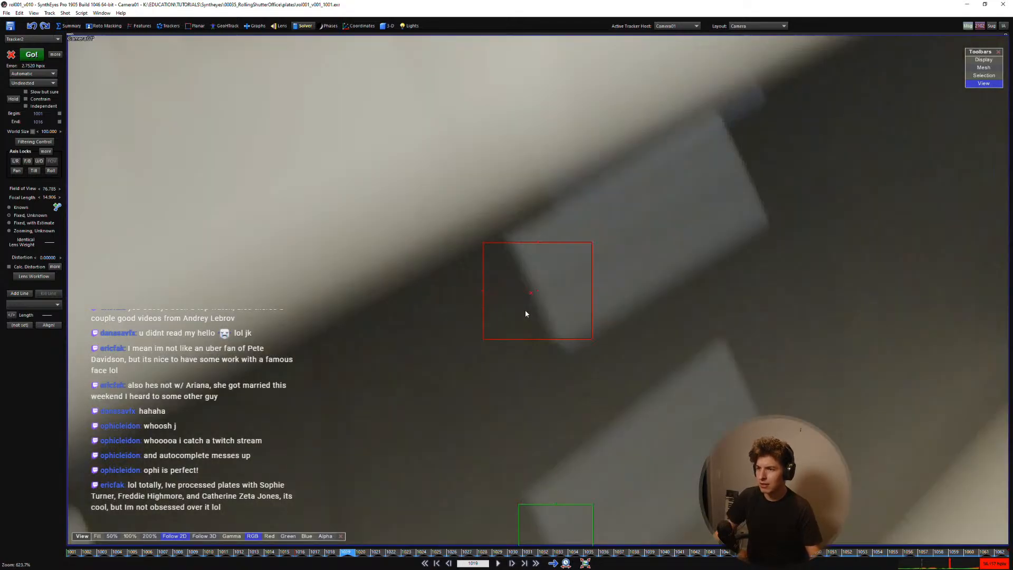
key("s")
key("d")
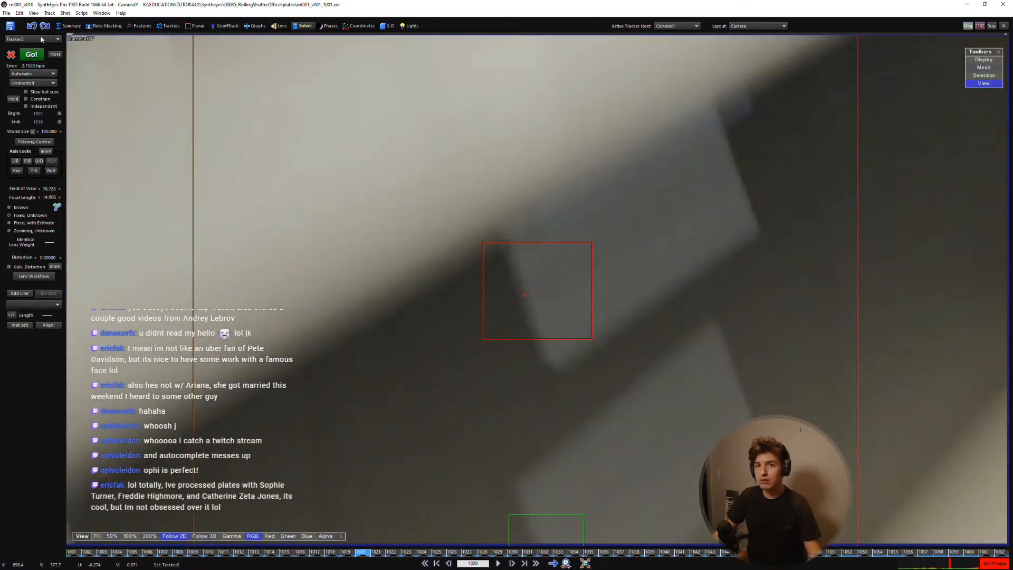
Step: Nudge the upper handle's tracker at frame 1020 to sit better on the blurred handle end
left_click(169, 26)
key("s")
key("d")
left_click_drag(26, 123, 32, 121)
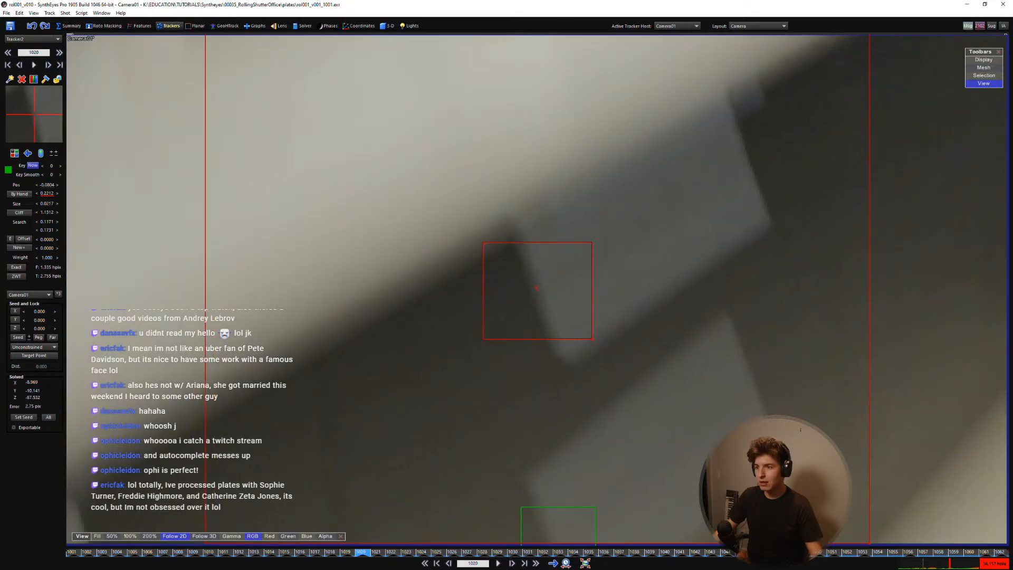
Step: Check the upper handle's tracker position across frames 1018 to 1022, ending at frame 1020 in the wide view
key("d")
key("d")
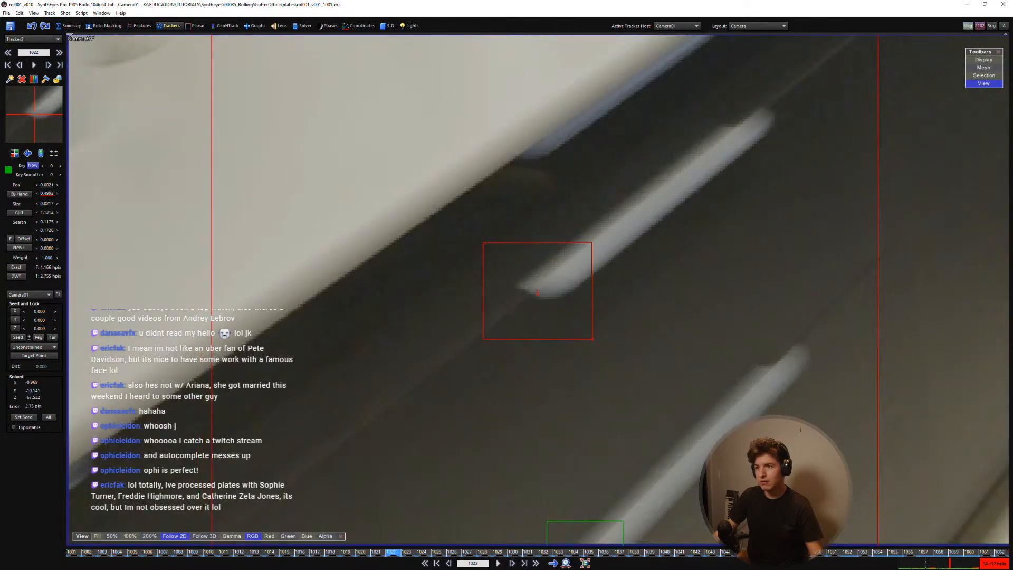
key("s")
key("s")
key("s")
key("s")
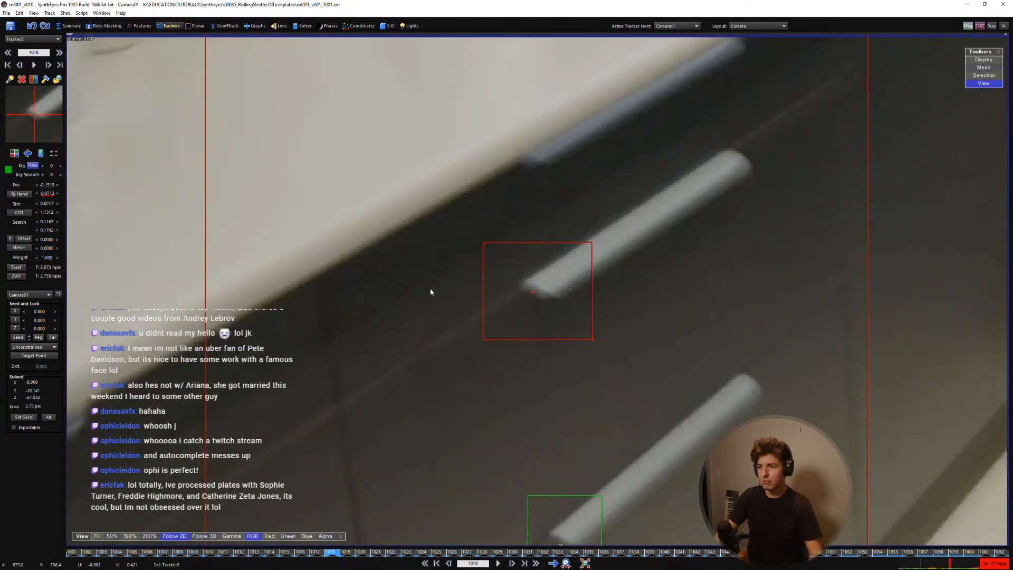
key("d")
key("d")
scroll(441, 291, "down", 5)
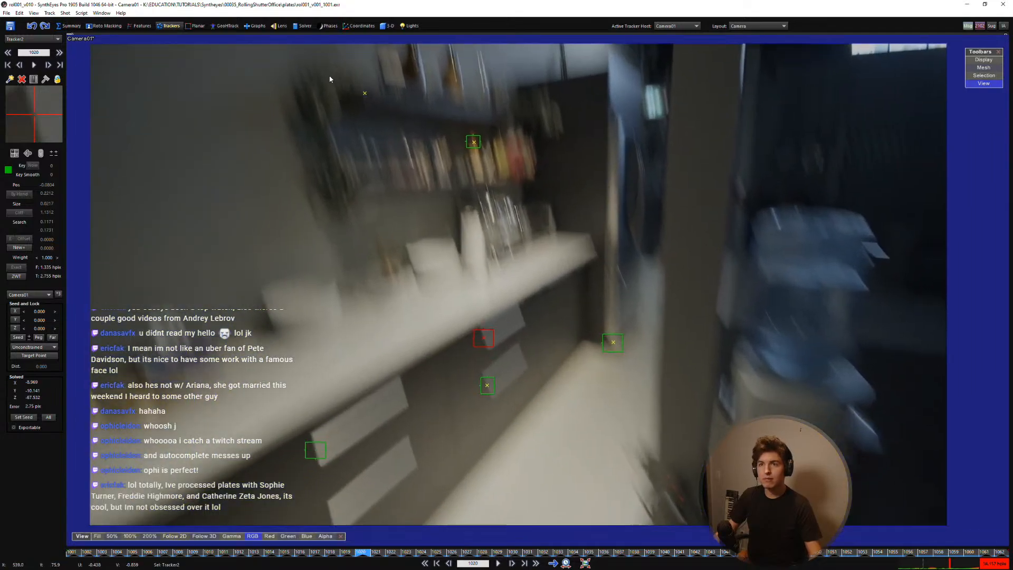
Step: Set the camera solver's mode to Refine
left_click(305, 26)
left_click(42, 74)
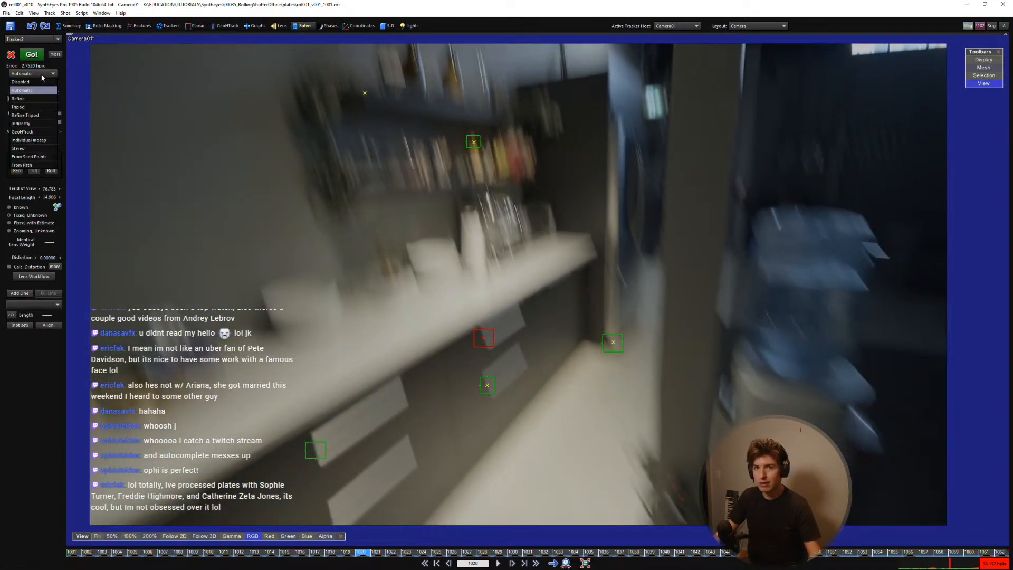
left_click(18, 98)
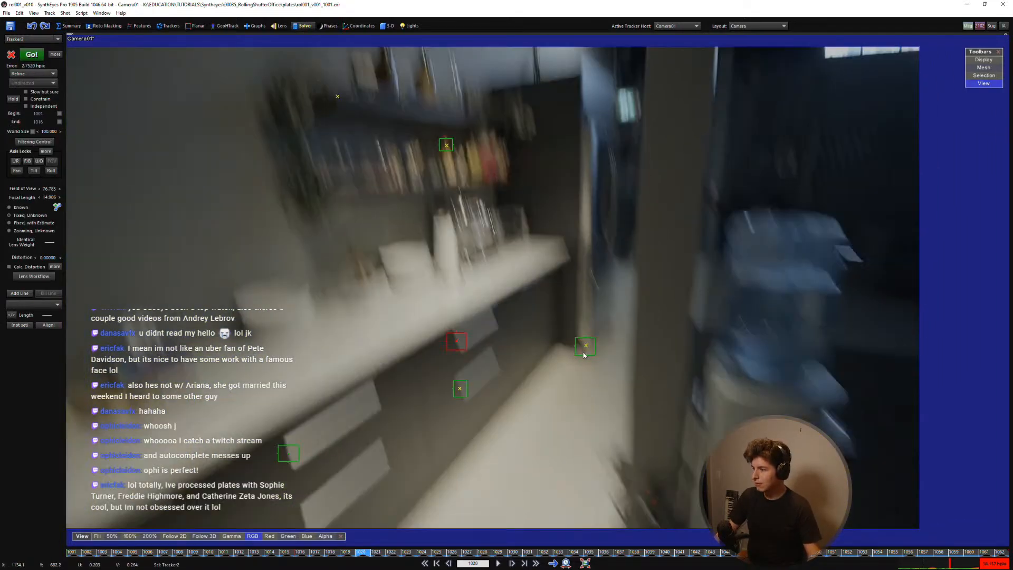
Step: Step through the shot between frames 1001 and 1061 in both directions to examine how the existing trackers follow the footage
key("s")
key("s")
key("s")
key("s")
key("s")
key("s")
key("s")
key("s")
key("s")
key("s")
key("s")
key("s")
key("s")
key("s")
key("s")
key("s")
key("s")
key("s")
key("s")
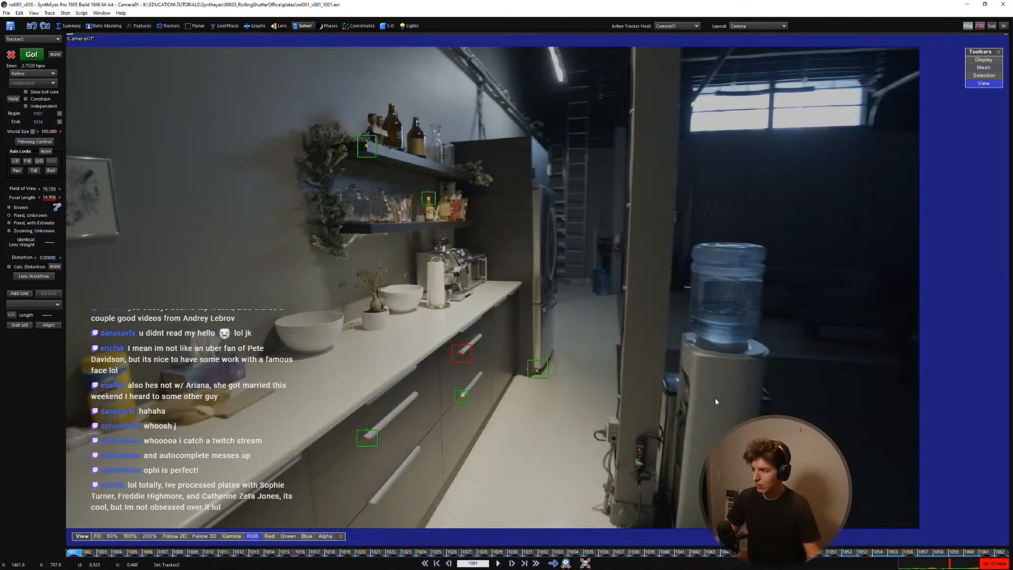
key("d")
key("d")
key("d")
key("d")
key("d")
key("d")
key("d")
key("d")
key("d")
key("d")
key("d")
key("d")
key("d")
key("d")
key("d")
key("d")
key("d")
key("d")
key("d")
key("d")
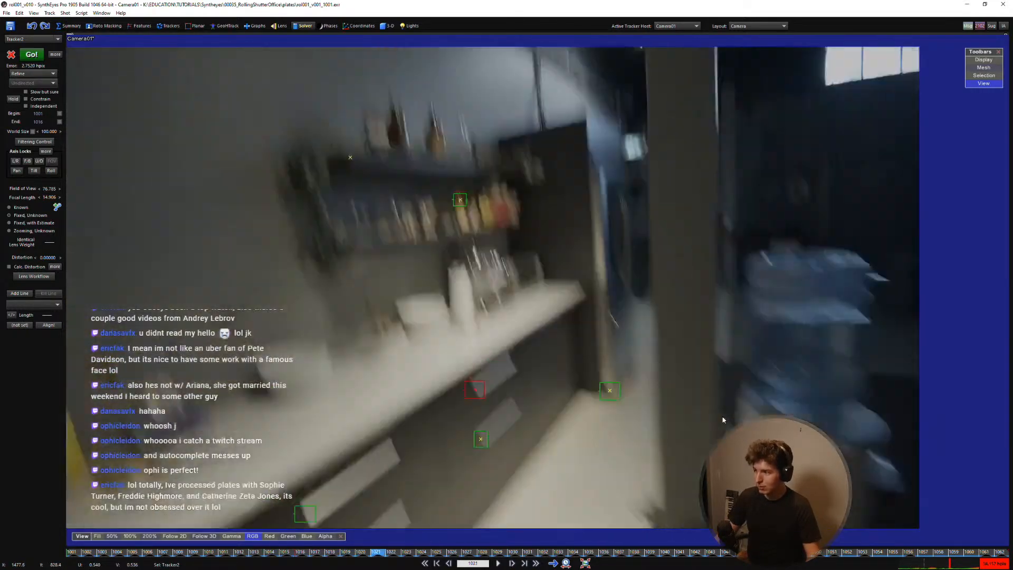
key("d")
key("d")
key("d")
key("d")
key("d")
key("d")
key("d")
key("d")
key("d")
key("d")
key("d")
key("d")
key("d")
key("d")
key("d")
key("d")
key("d")
key("d")
key("d")
key("d")
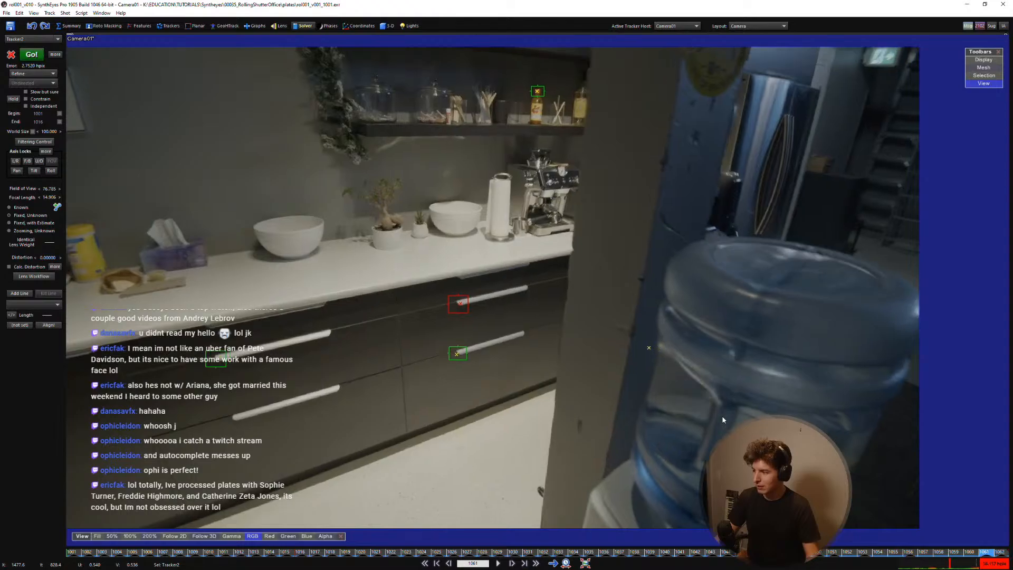
key("a")
key("a")
key("a")
key("a")
key("a")
key("a")
key("a")
key("a")
key("a")
key("a")
key("a")
key("a")
key("a")
key("a")
key("a")
key("a")
key("a")
key("a")
key("a")
key("a")
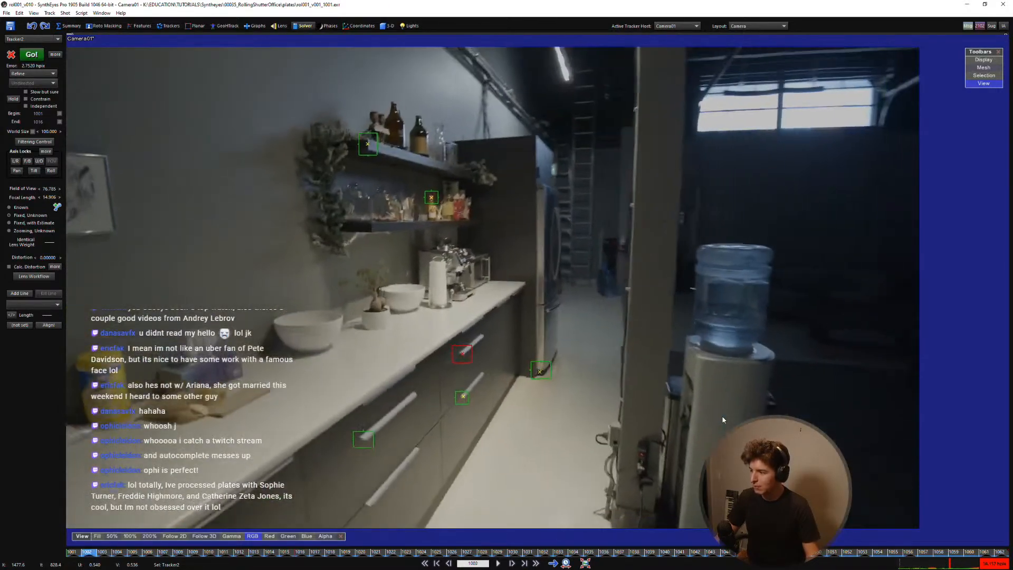
key("a")
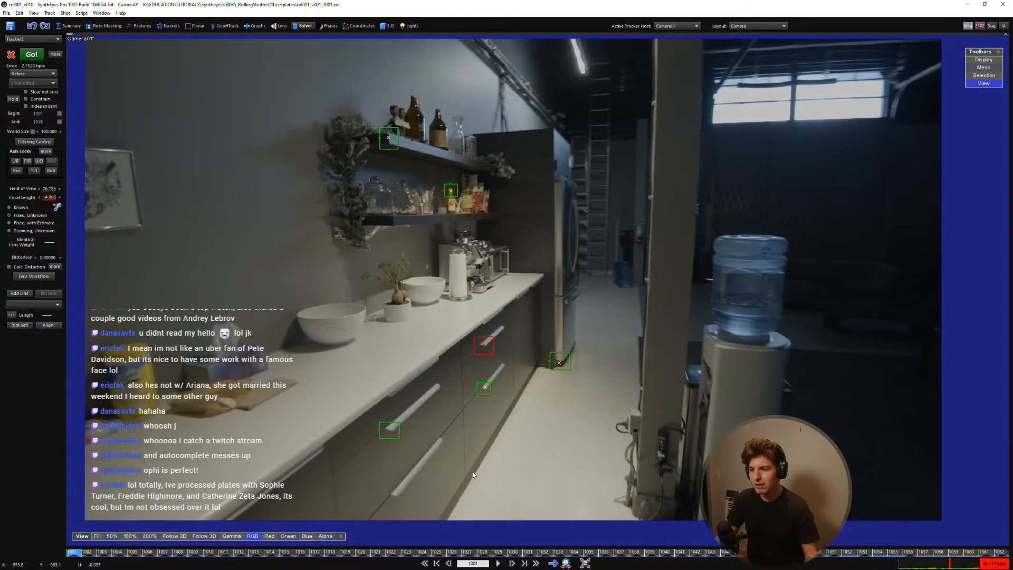
Step: Scrub and play back the shot to look for another trackable feature in the kitchen
mouse_move(392, 551)
left_mouse_down()
mouse_move(717, 551)
mouse_move(319, 543)
mouse_move(408, 566)
mouse_move(468, 563)
mouse_move(175, 551)
mouse_move(449, 546)
mouse_move(536, 533)
mouse_move(403, 512)
mouse_move(499, 547)
mouse_move(413, 560)
mouse_move(74, 553)
left_mouse_up()
left_click(438, 552)
key("space")
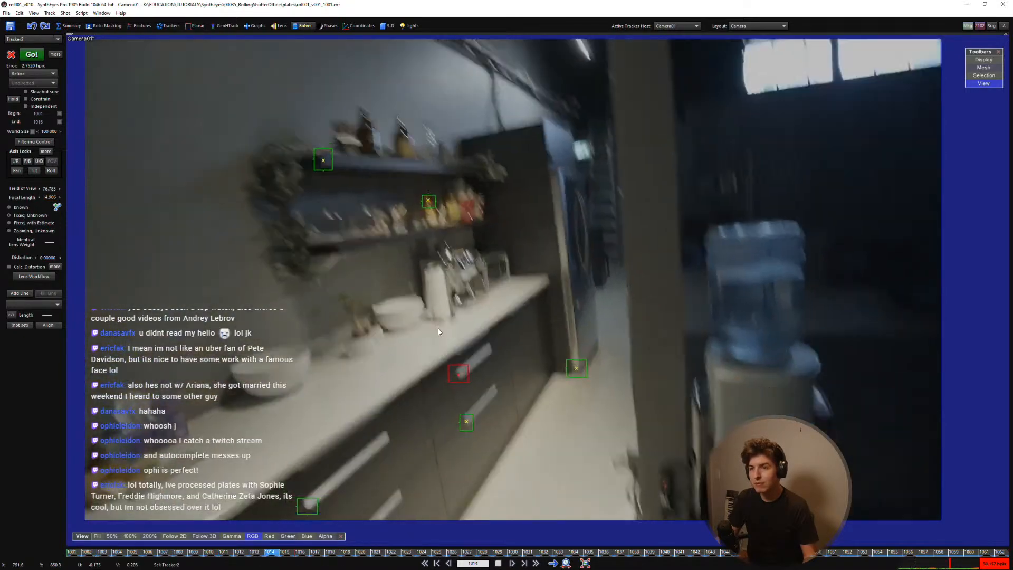
Step: Add a new tracker on the fridge door's top corner at frame 1001, with a search area well beyond the pattern box
scroll(560, 126, "up", 5)
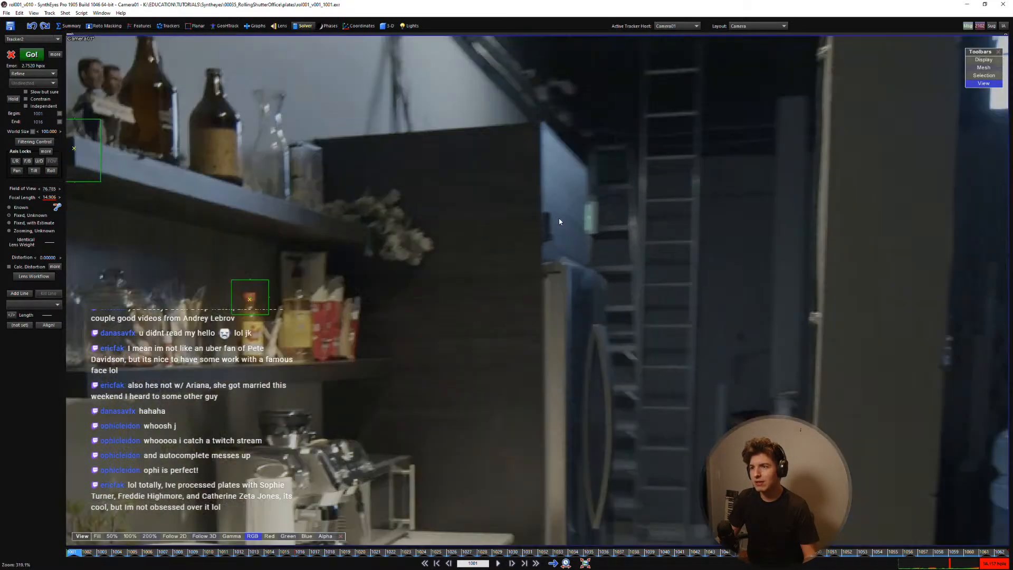
key("c")
left_click(565, 261)
key("5")
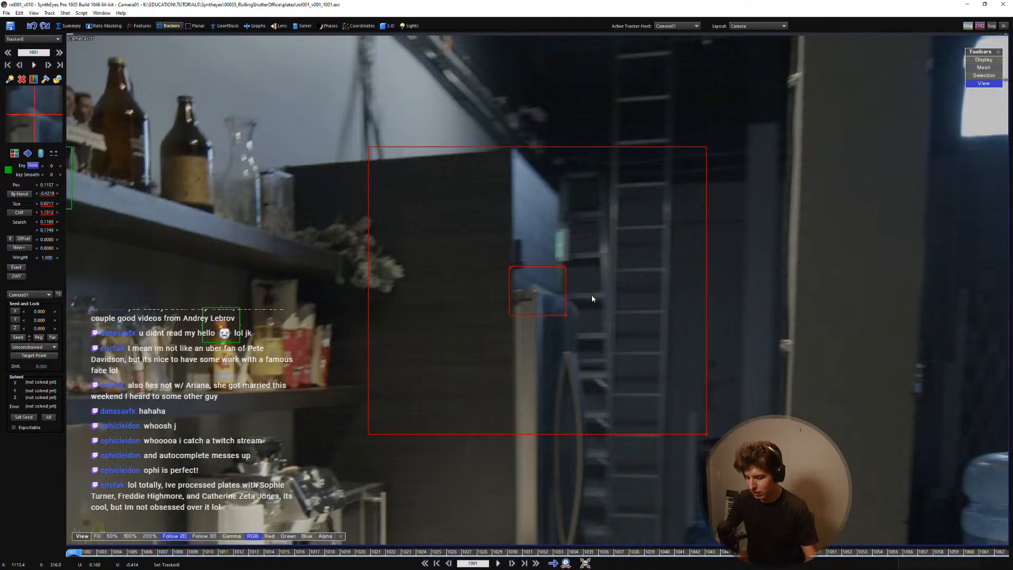
Step: Track the fridge corner forward frame by frame from frame 1001 to 1015
key("d")
key("s")
key("d")
key("d")
key("d")
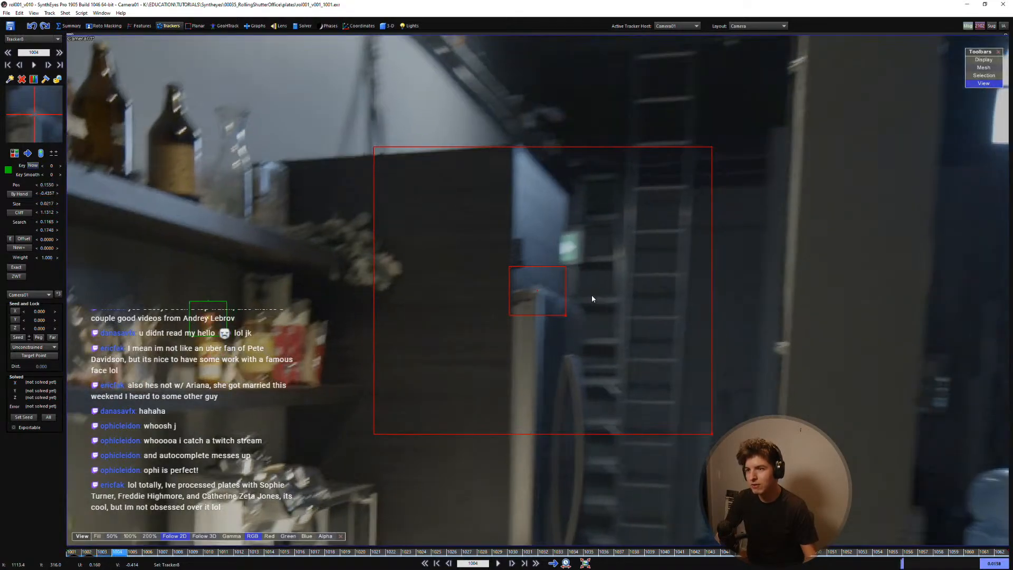
key("d")
key("d")
key("d")
key("d")
key("d")
key("d")
key("d")
key("d")
key("d")
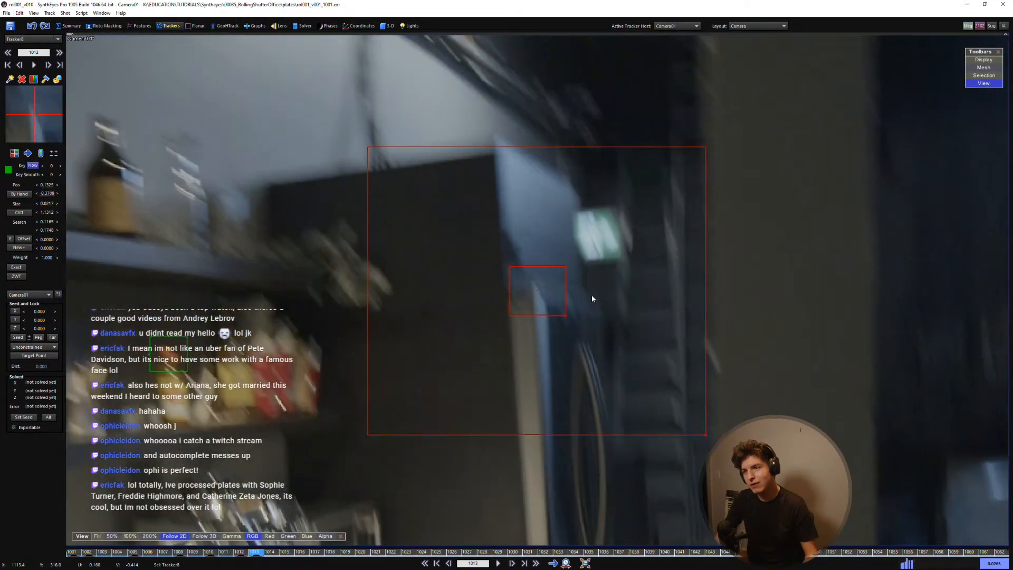
key("d")
key("d")
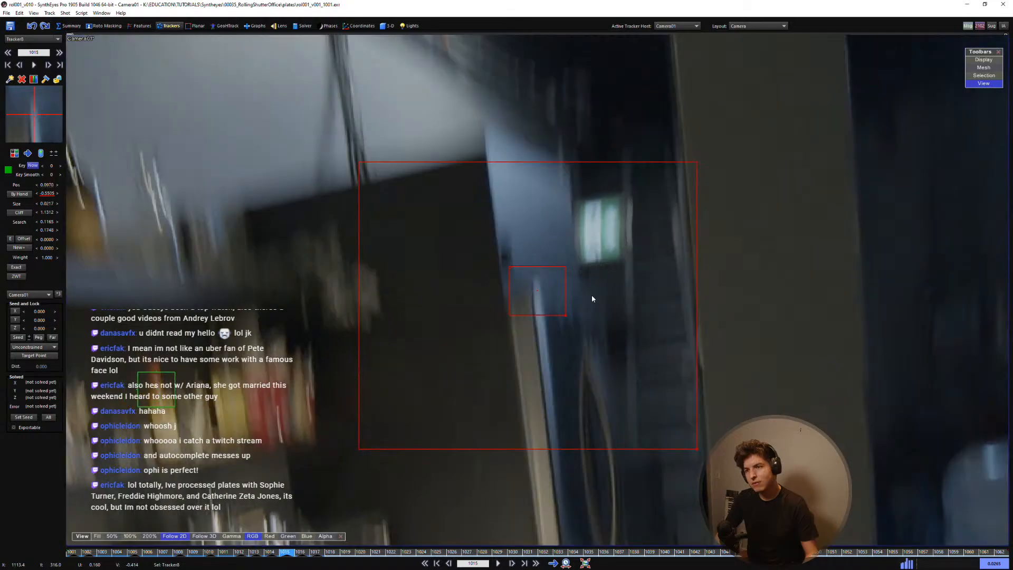
Step: Advance the fridge-corner tracker to frame 1018 and nudge it onto the corner, comparing with the previous frame
key("d")
key("d")
key("s")
key("d")
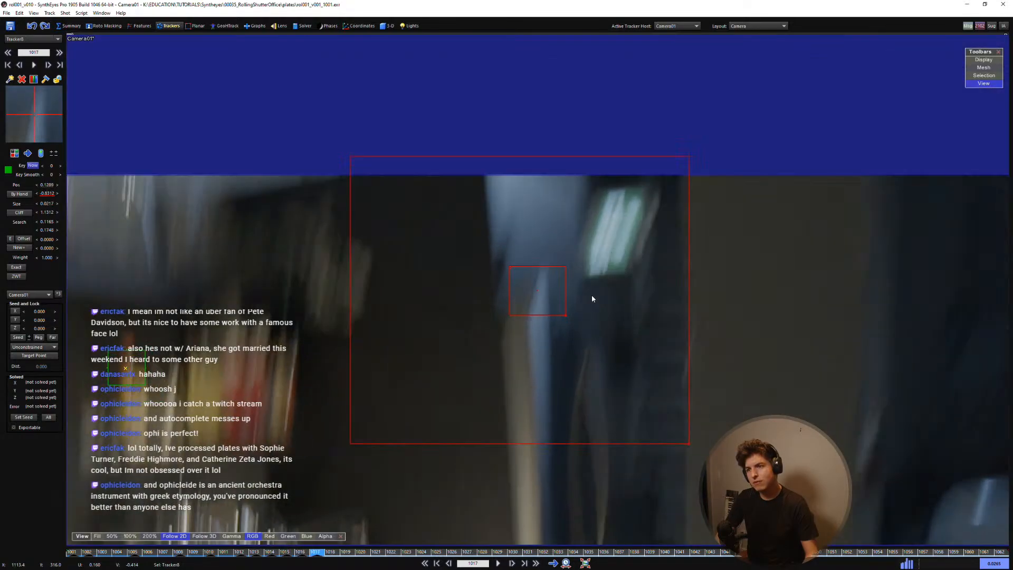
key("d")
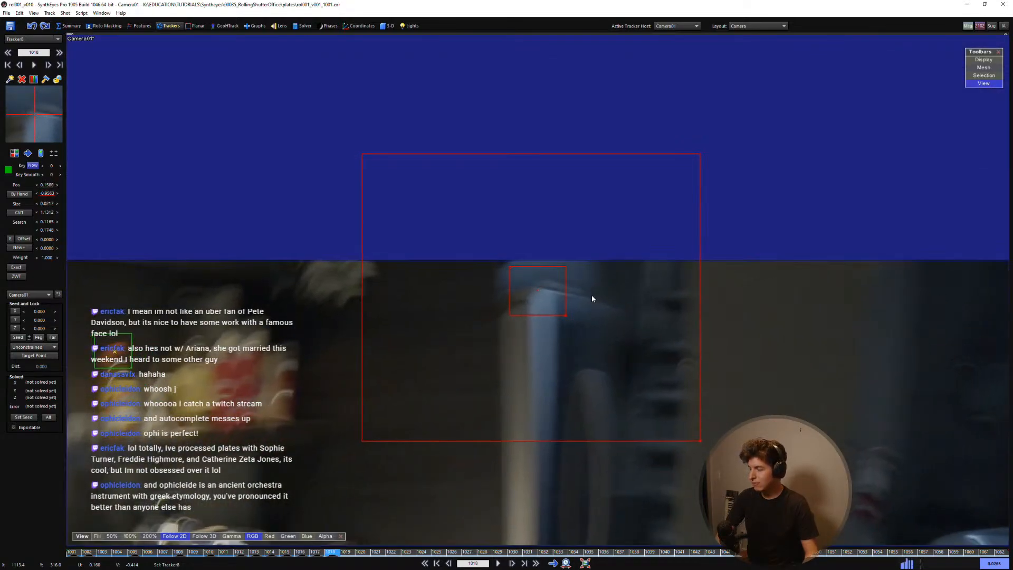
key("4")
key("2")
key("4")
key("s")
key("d")
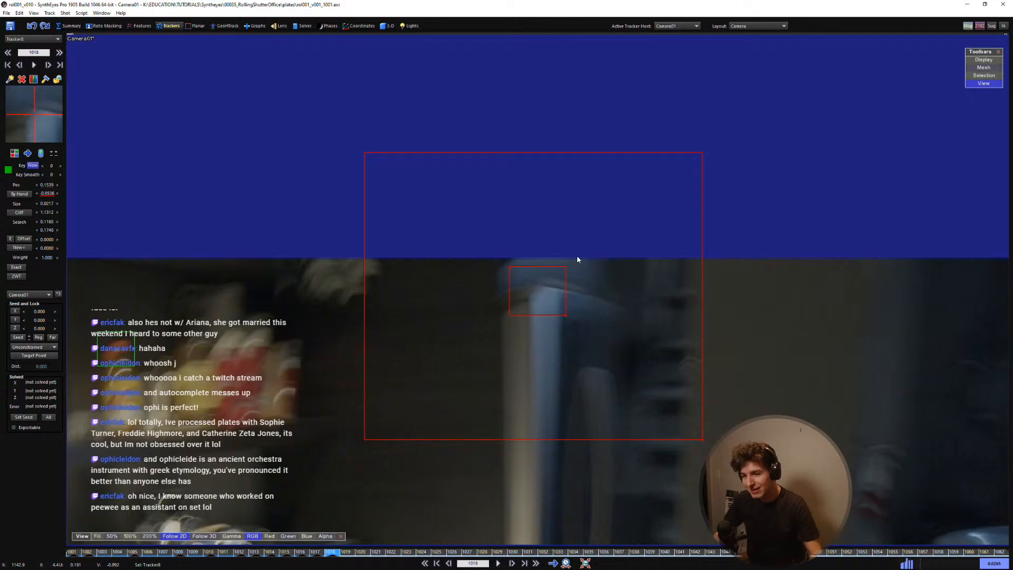
Step: Fine-tune the fridge-corner tracker's position at frame 1018 by flipping between it and frame 1017
scroll(577, 257, "down", 1)
key("s")
key("s")
key("d")
key("d")
key("s")
key("d")
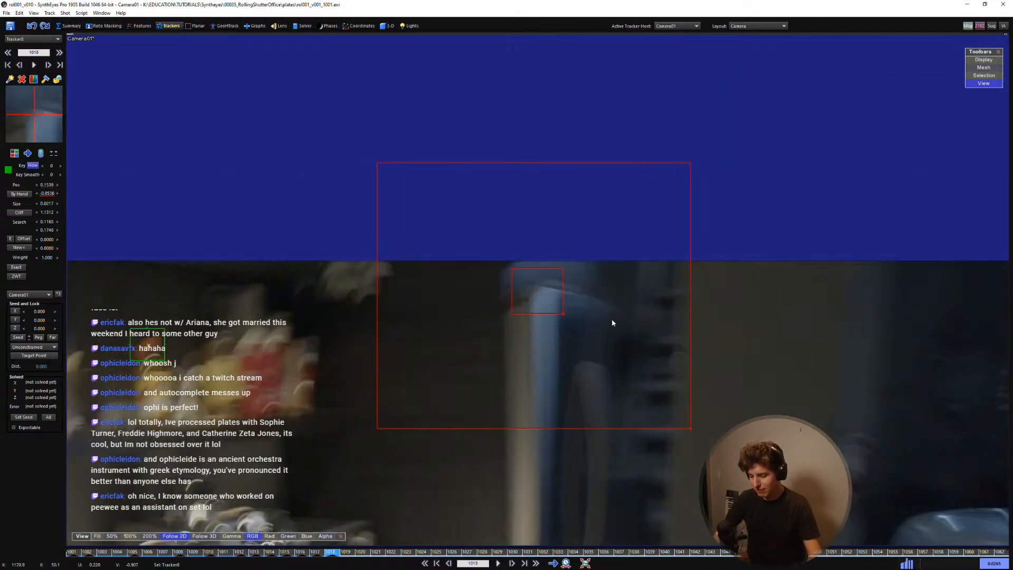
key("s")
key("d")
key("s")
key("d")
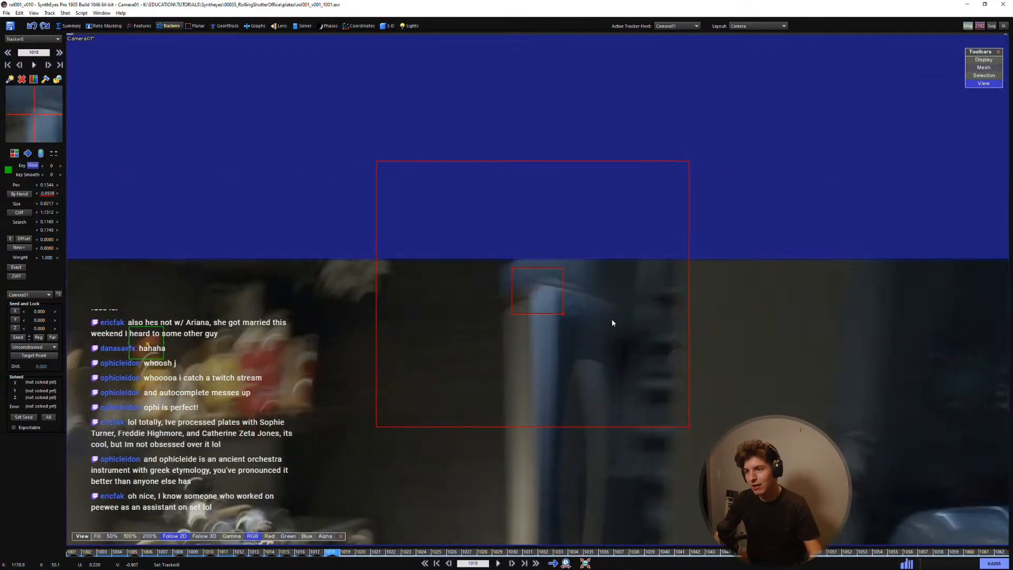
key("s")
key("d")
key("s")
key("d")
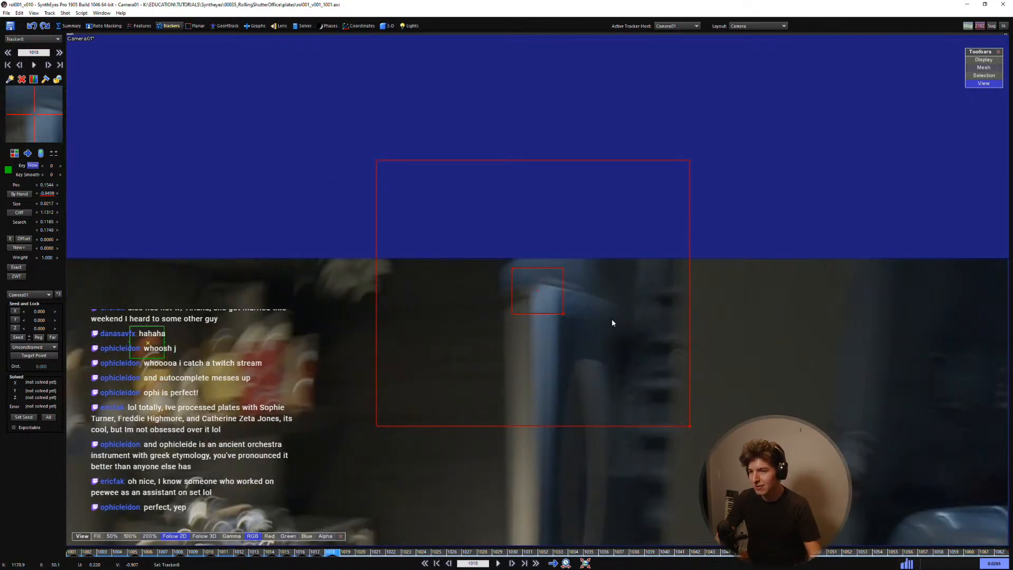
key("s")
key("d")
Step: Track the fridge corner to frame 1019 and correct its position there against the preceding frame
key("d")
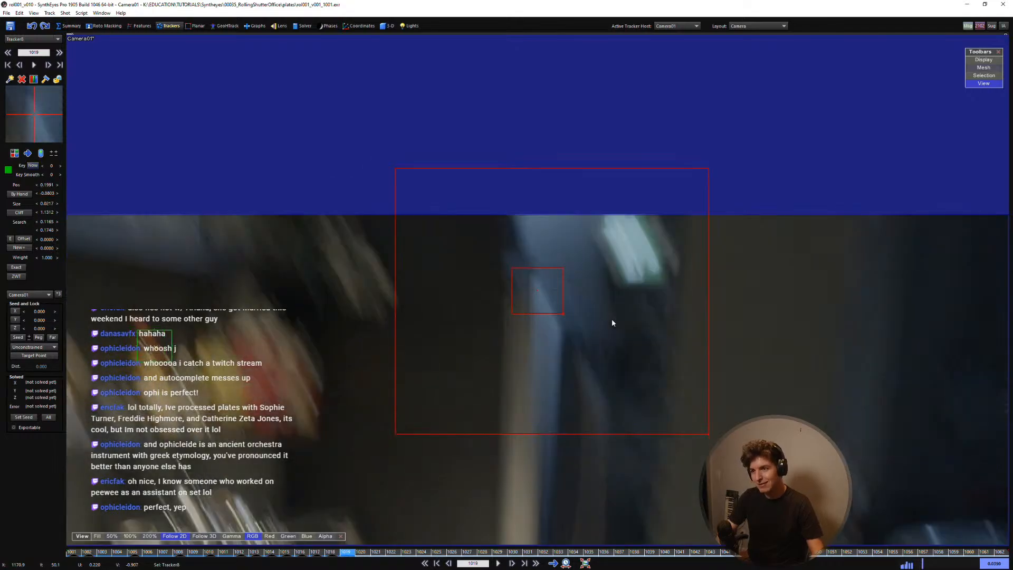
key("s")
key("d")
key("s")
key("d")
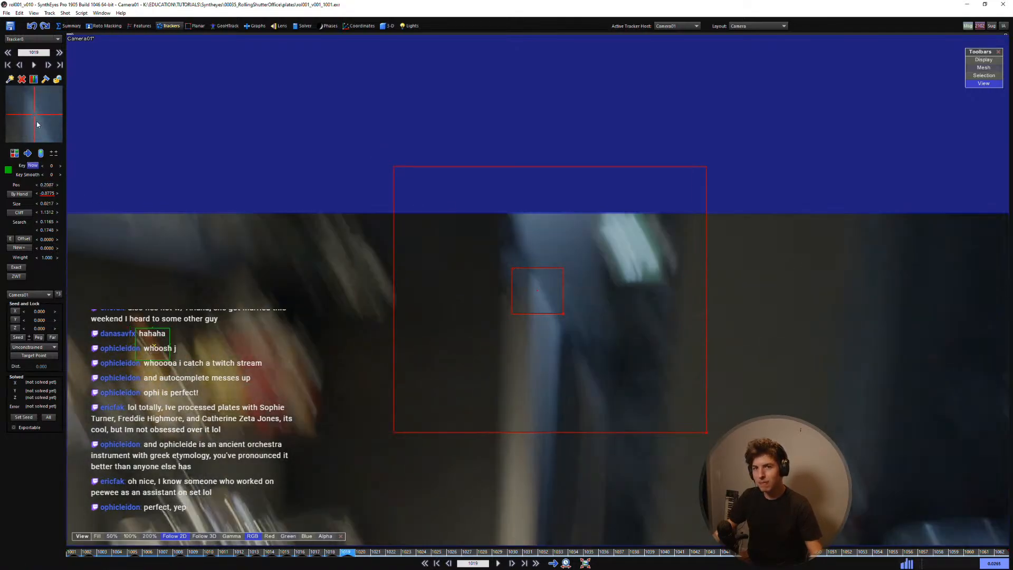
key("s")
left_click_drag(35, 125, 35, 116)
key("d")
Step: Track the fridge corner onward to frame 1023 and reposition the tracker on the blurred corner there
key("d")
key("s")
key("d")
key("s")
key("d")
key("d")
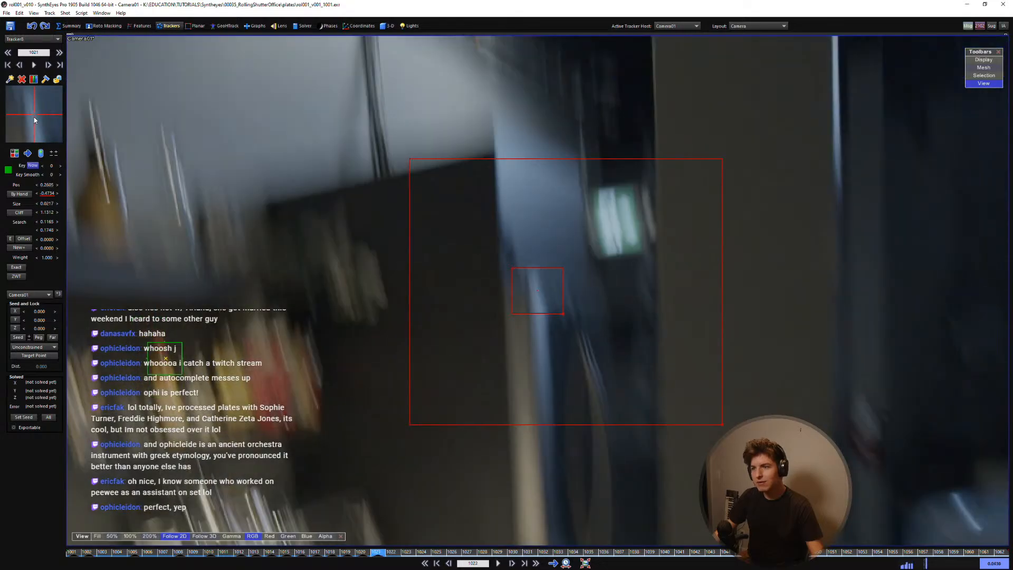
key("d")
key("d")
left_click_drag(18, 115, 14, 112)
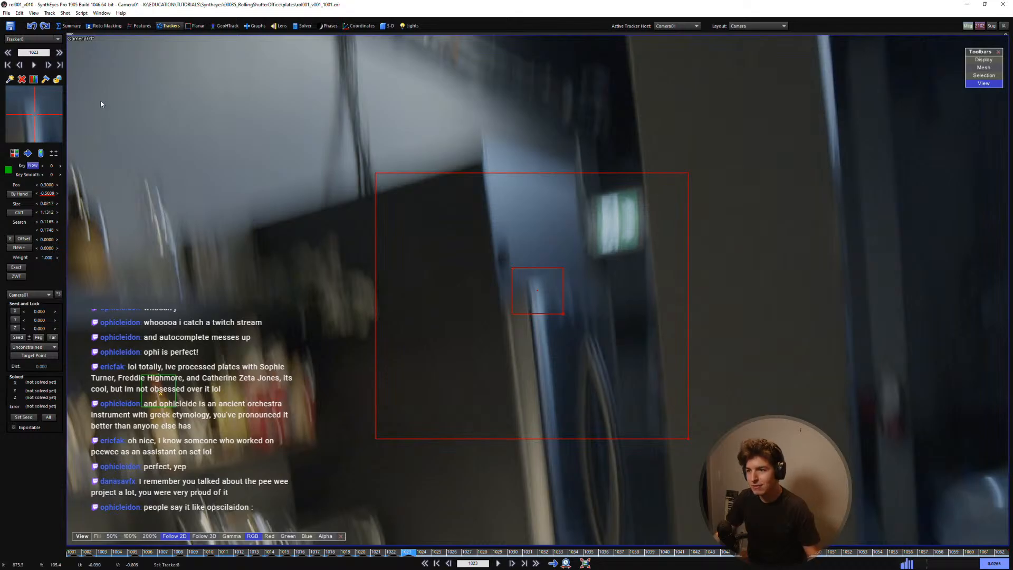
Step: Refine the fridge-corner tracker's placement at frame 1023 by comparing it with frame 1022
key("s")
key("d")
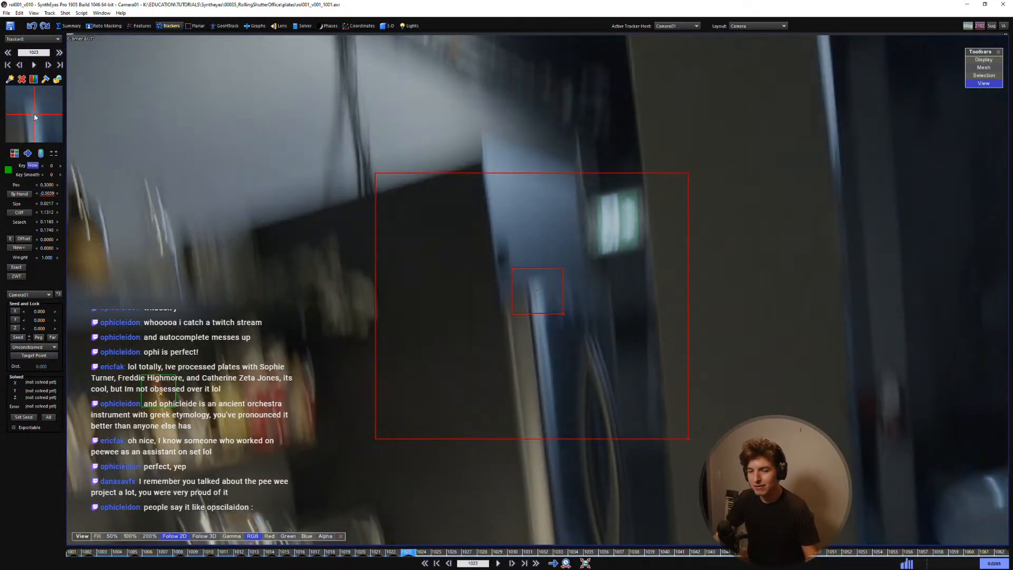
left_click_drag(34, 118, 35, 118)
key("s")
key("d")
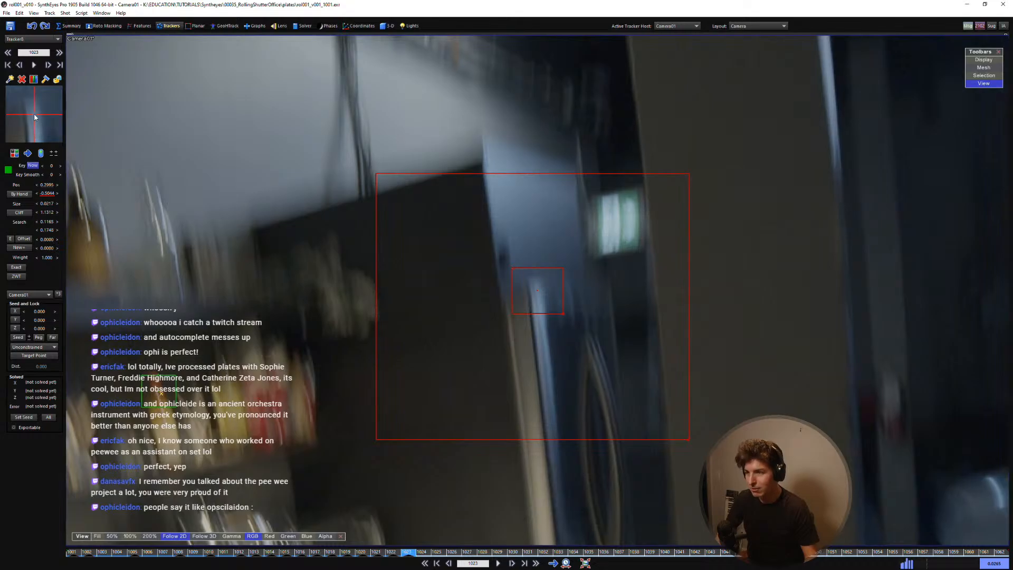
Step: Track the fridge corner onward to frame 1026, checking the tracker's placement against the preceding frames
key("d")
key("d")
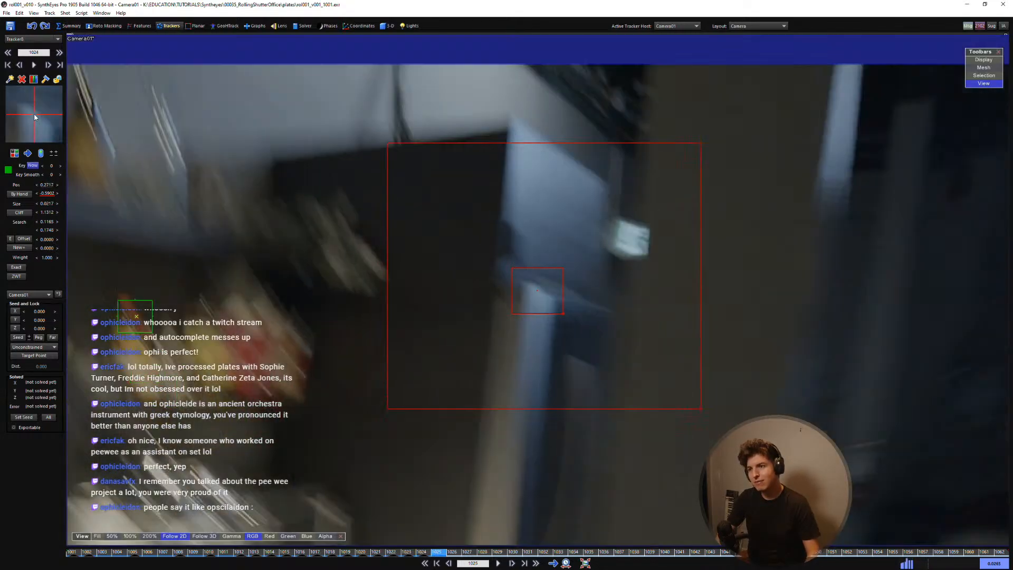
key("s")
key("d")
key("d")
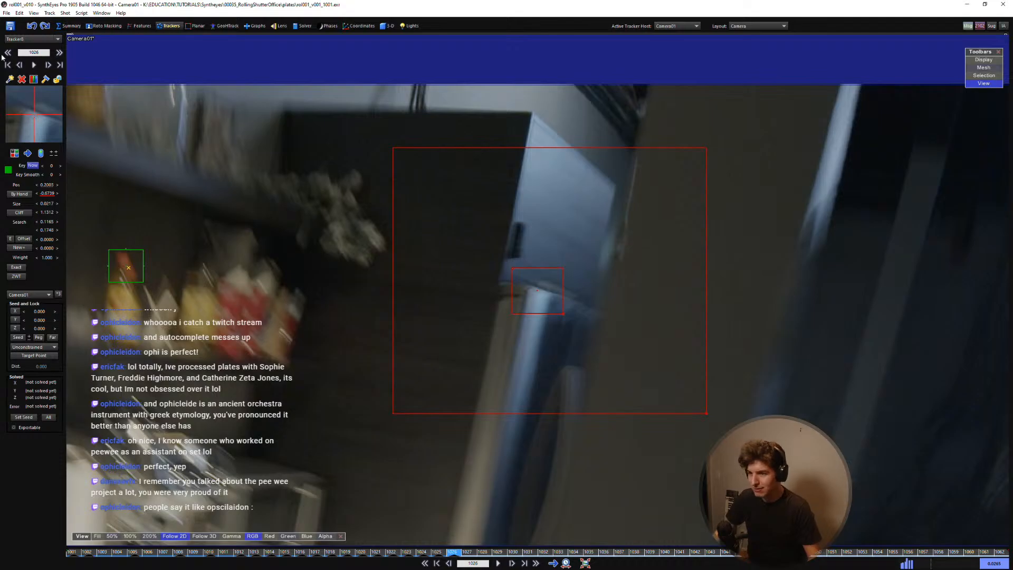
key("s")
key("s")
key("s")
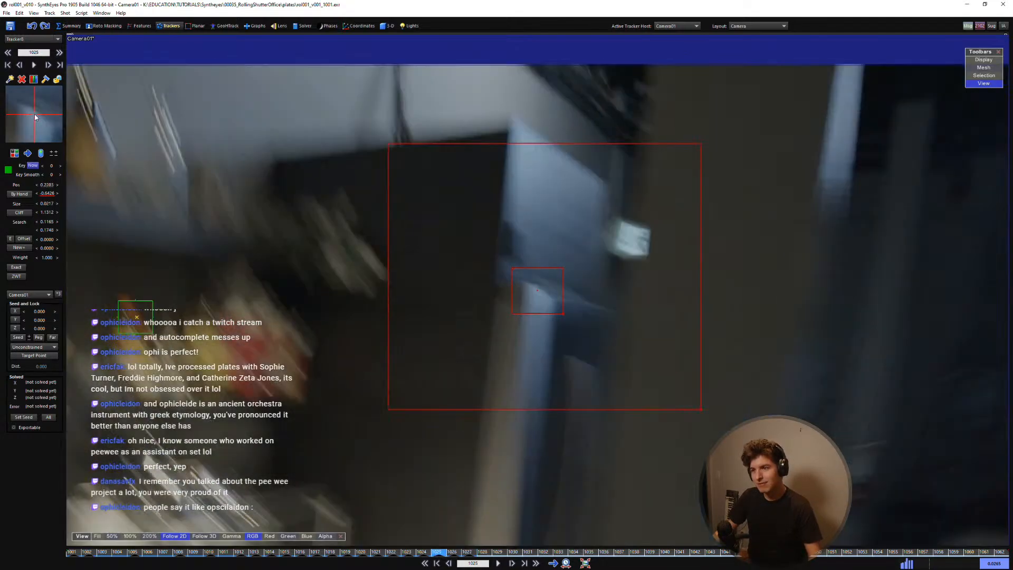
Step: Track the fridge corner to frame 1027 and reposition the tracker on the corner there
key("d")
key("d")
key("d")
key("d")
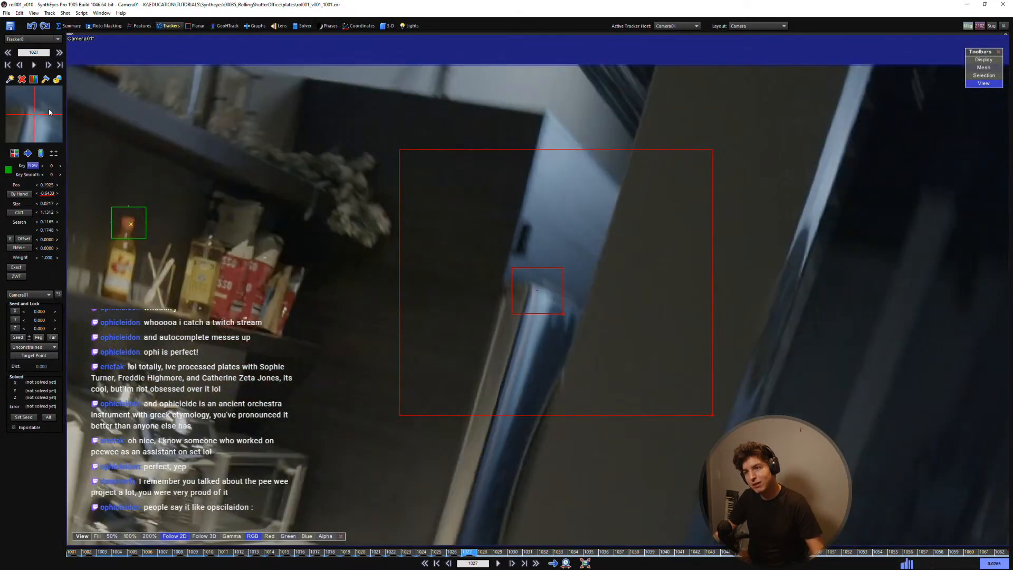
left_click_drag(49, 112, 35, 116)
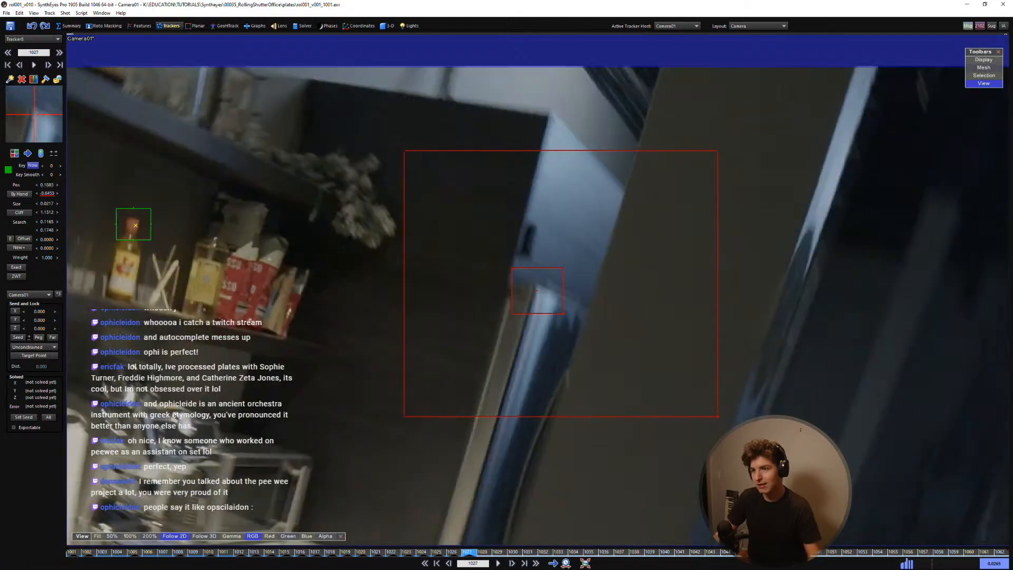
Step: Step back frame by frame from 1027 to 1012 to check how steadily the tracker stays on the fridge corner
key("Left")
key("Left")
key("Left")
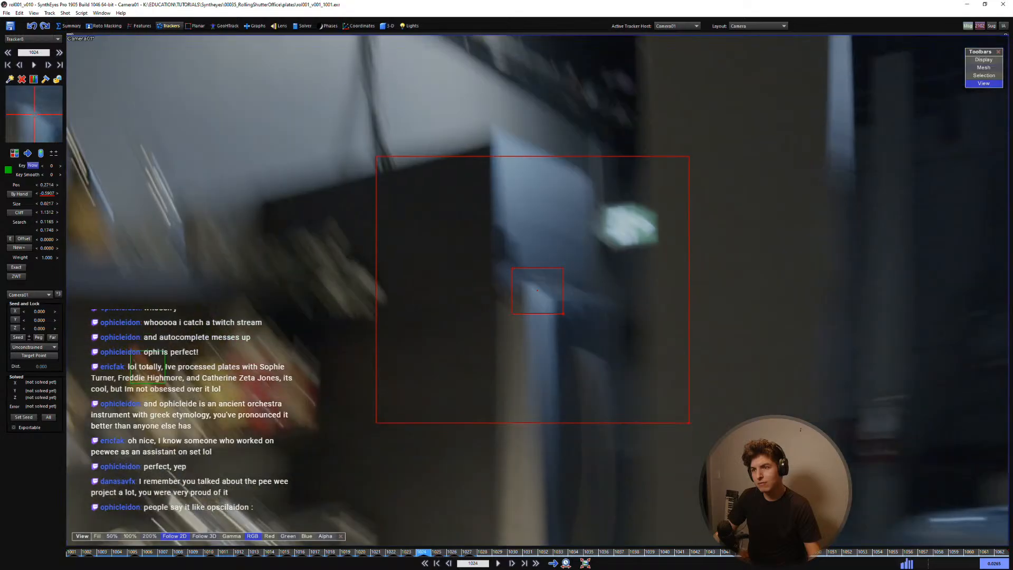
key("Left")
key("Left")
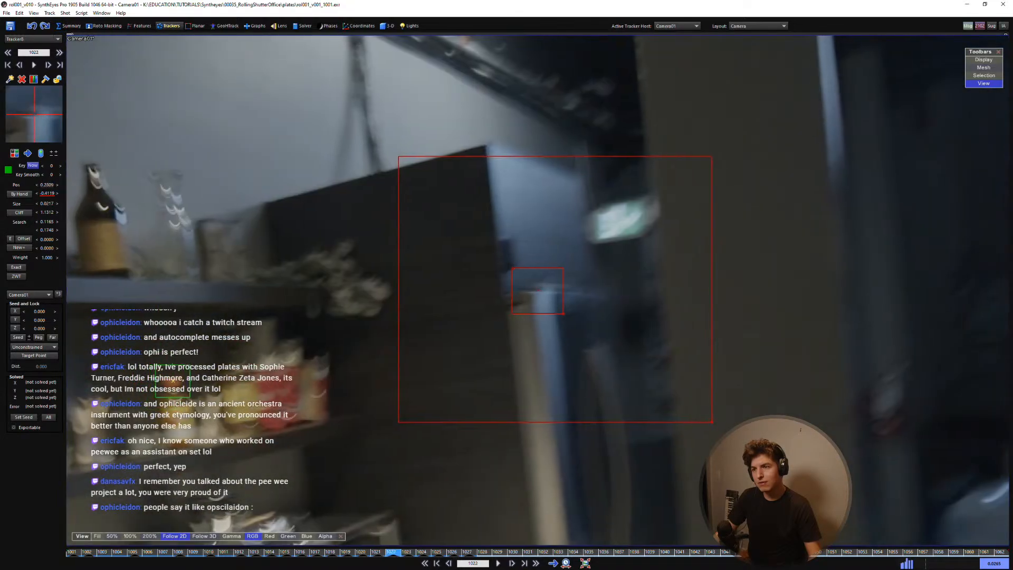
key("Left")
key("Left")
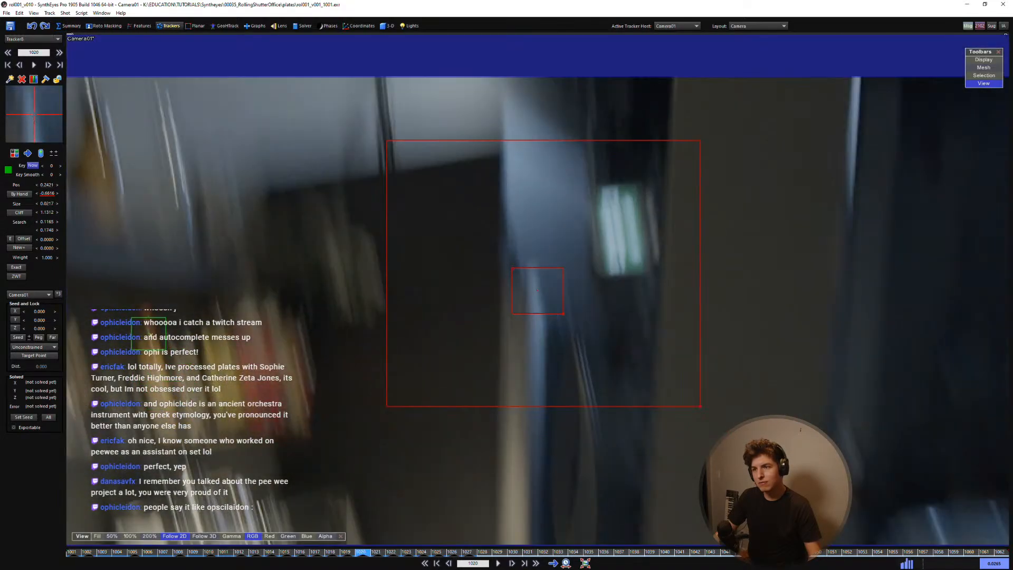
key("Left")
key("Left")
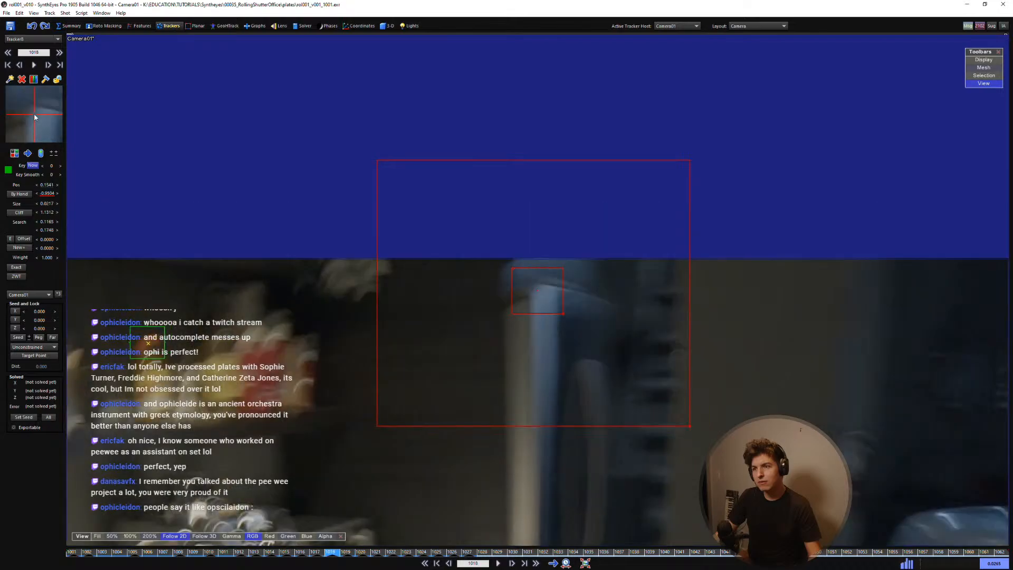
key("Left")
key("Left")
key("Left")
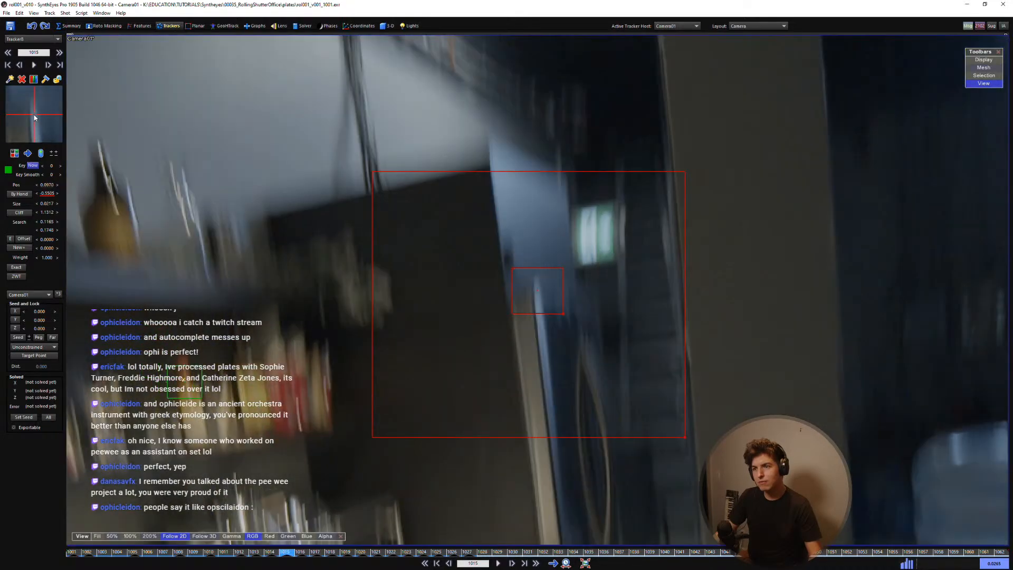
key("Left")
key("Left")
key("Left")
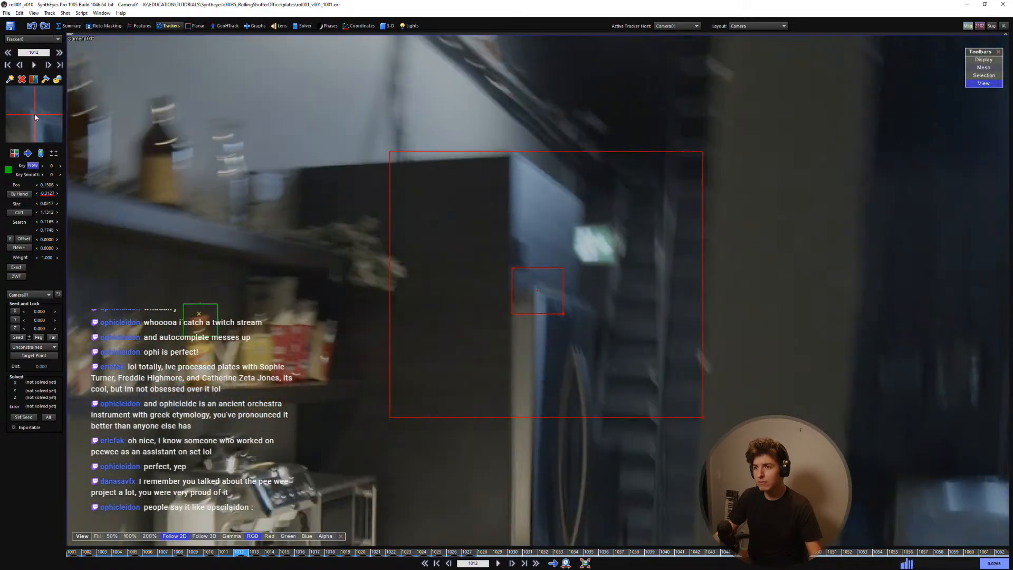
Step: Track the fridge corner onward to frame 1030 and correct its placement there against the preceding frame
key("Right")
key("Right")
key("Right")
key("Right")
key("Right")
key("Right")
key("Right")
key("Right")
key("Right")
key("Right")
key("Right")
key("Right")
key("Right")
key("Right")
key("Right")
key("Right")
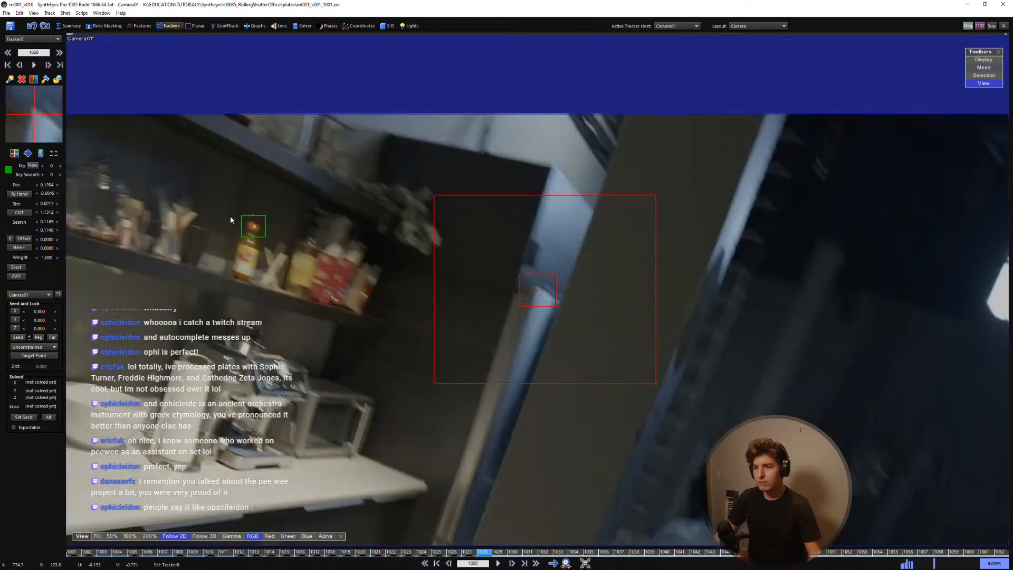
key("Right")
key("Right")
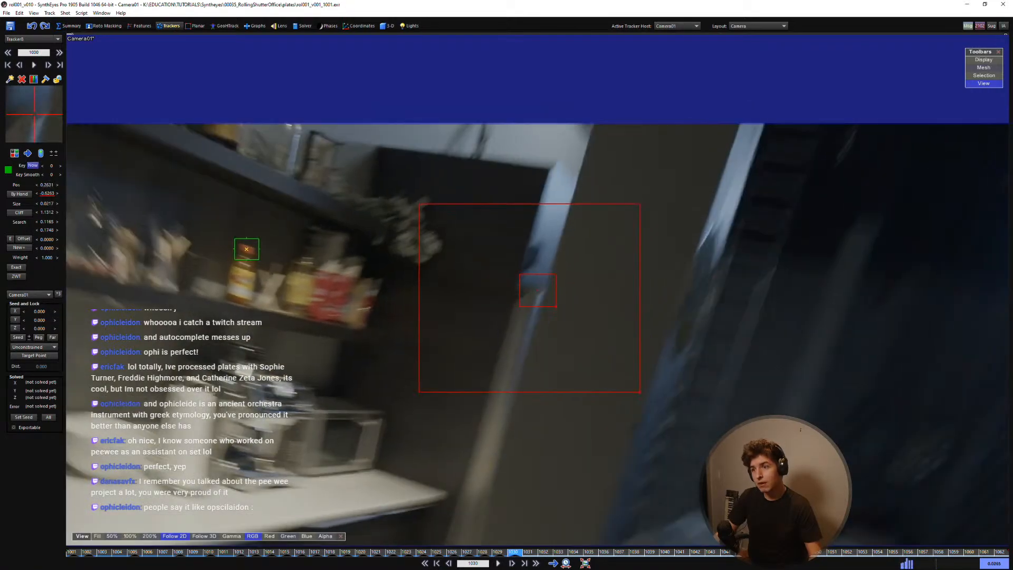
key("Left")
key("Right")
key("Right")
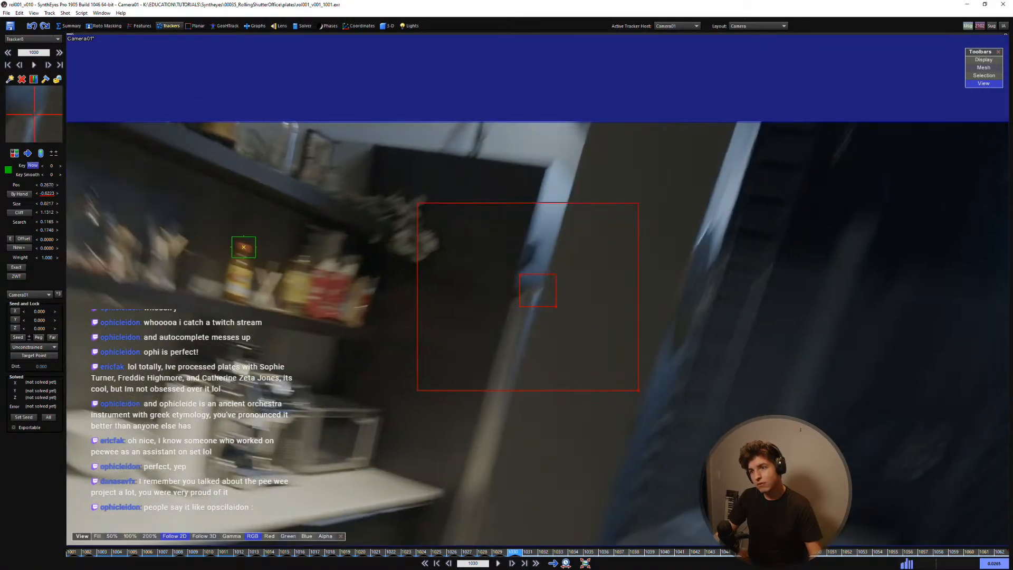
Step: Advance past the frames where the pillar hides the fridge corner and place the tracker on that corner again at frame 1060
key("Right")
key("Right")
key("Right")
key("Right")
key("Right")
key("Right")
key("Right")
key("Right")
key("Right")
key("Right")
key("Right")
key("Right")
key("Right")
key("Right")
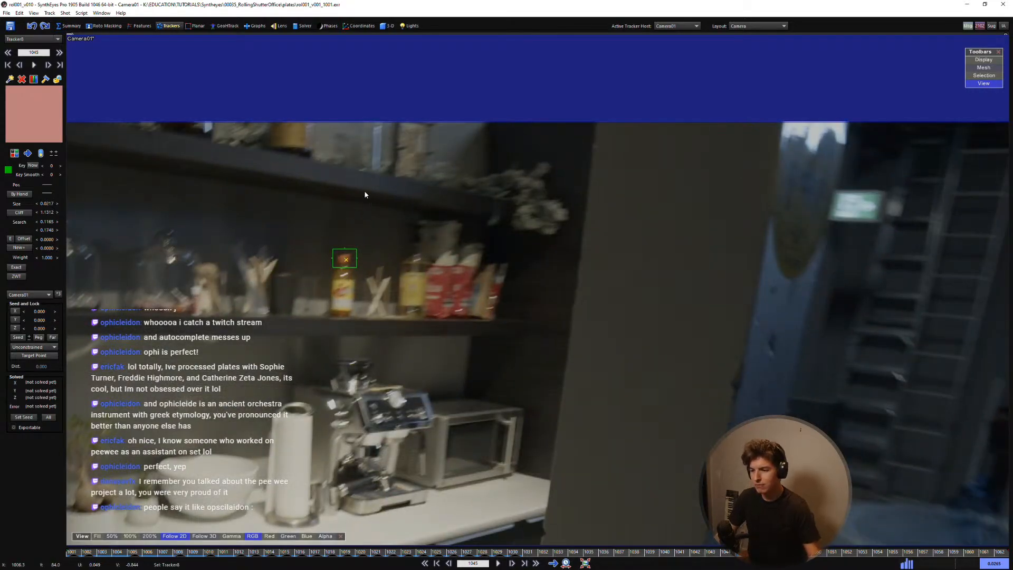
key("Right")
key("Right")
key("Right")
key("Right")
key("Right")
key("Right")
key("Right")
key("Right")
key("Right")
key("Right")
key("Right")
key("Right")
key("Right")
key("Right")
key("Right")
key("Right")
key("Right")
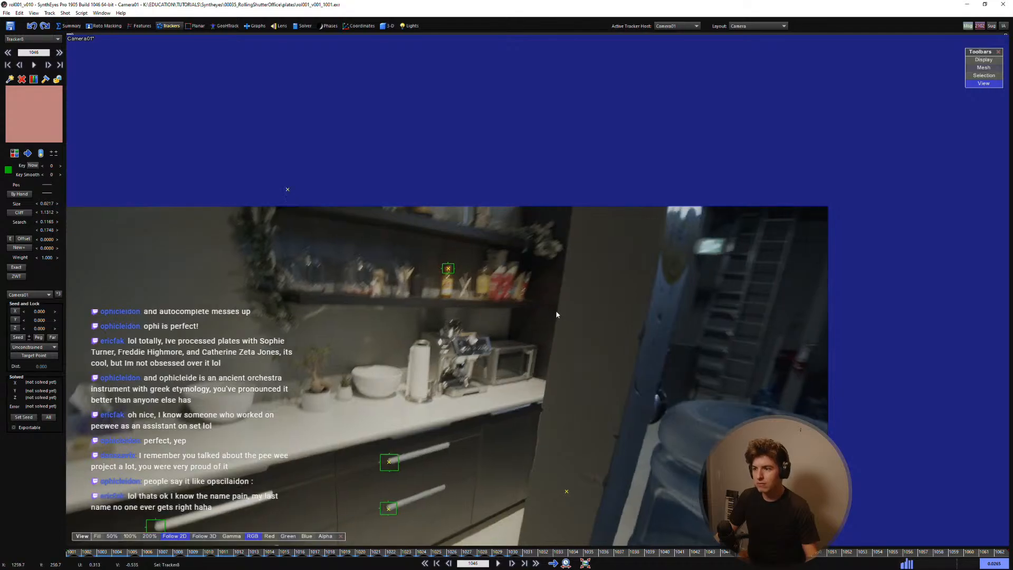
scroll(664, 246, "up", 2)
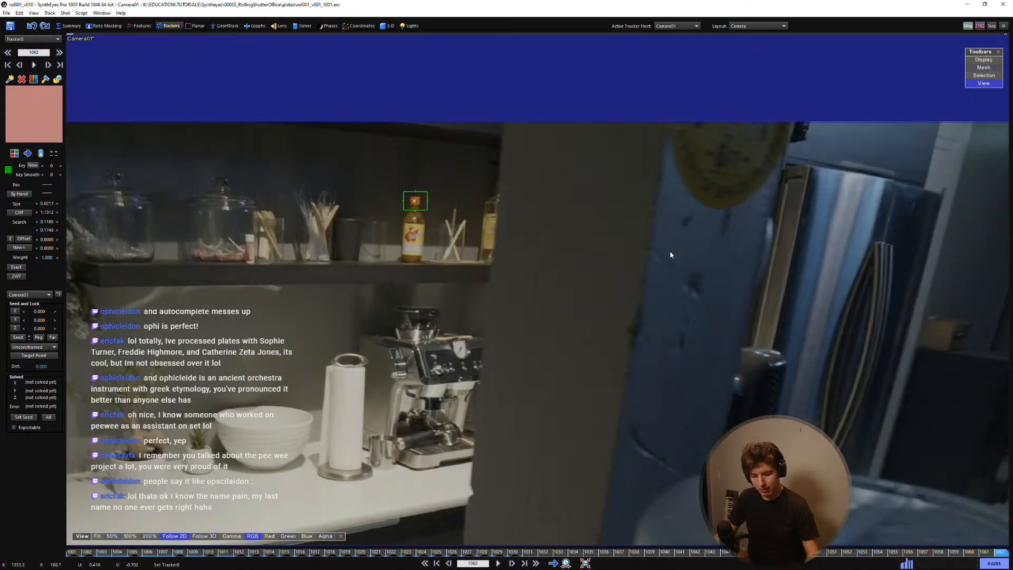
key("Left")
key("Left")
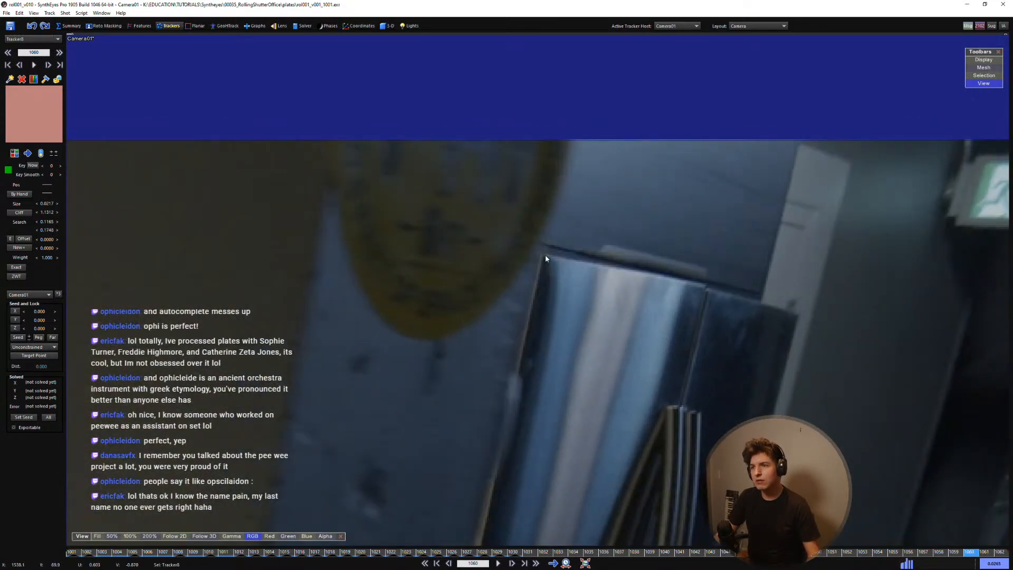
left_click(546, 258)
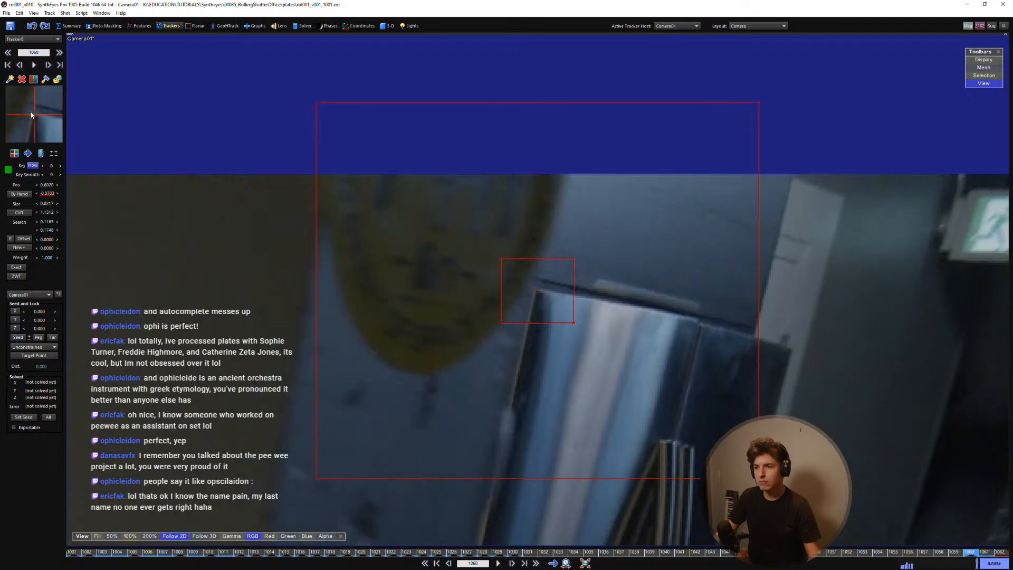
Step: Track the reappeared fridge corner to the last frame, 1062, and lock the tracker
key("Right")
key("Right")
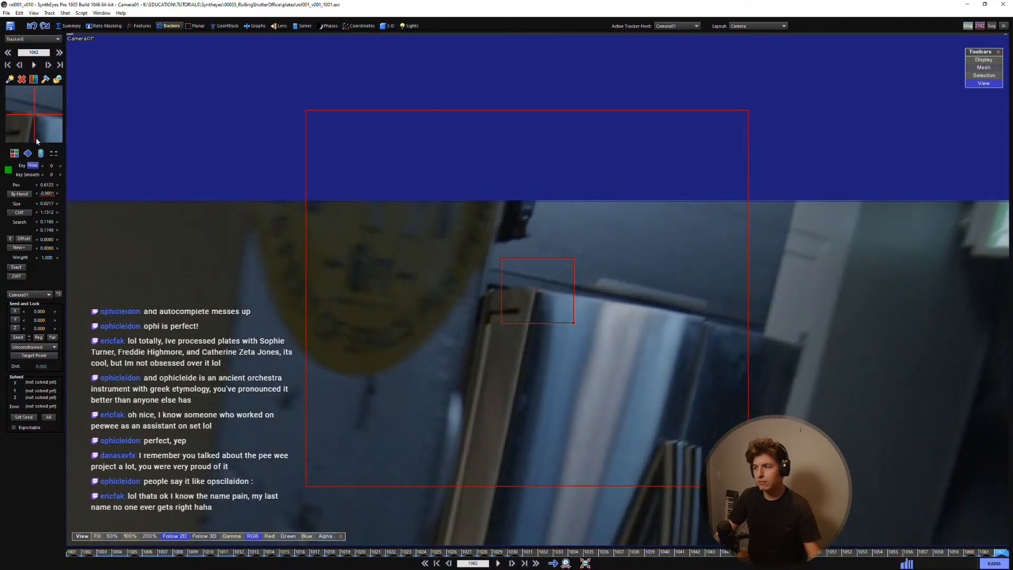
key("Left")
key("Left")
key("l")
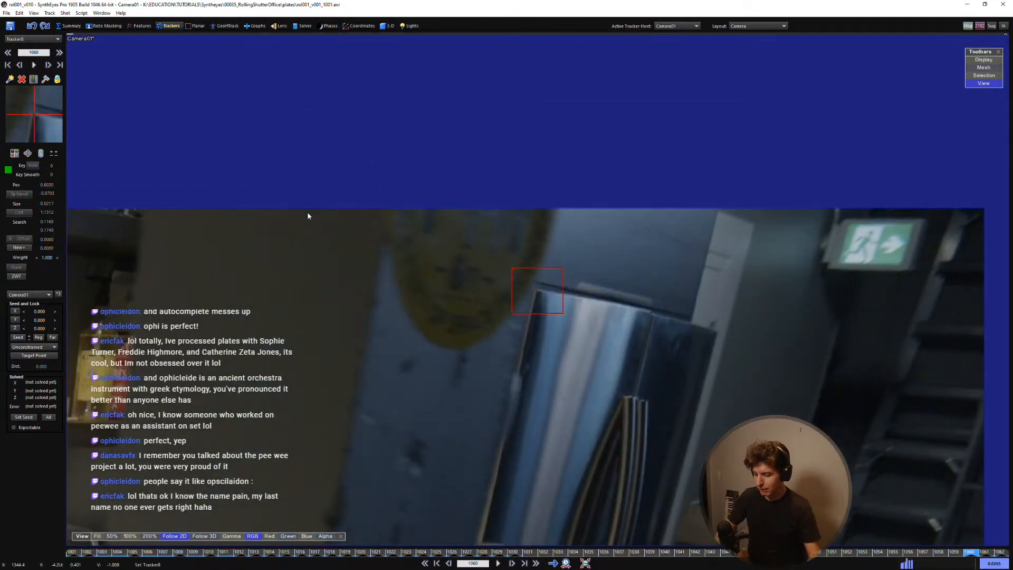
Step: Play the shot from the first frame to review the fridge-corner tracker, and return to frame 1001 with the whole image in view
key("a")
key("a")
key("a")
key("a")
key("a")
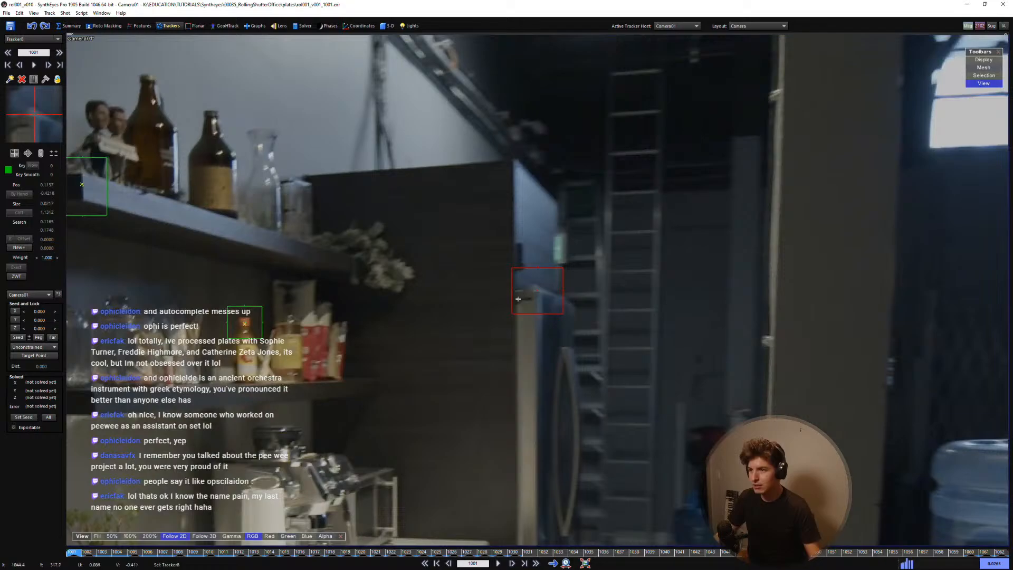
key("5")
middle_click_drag(596, 271, 554, 283)
scroll(549, 281, "down", 3)
key("space")
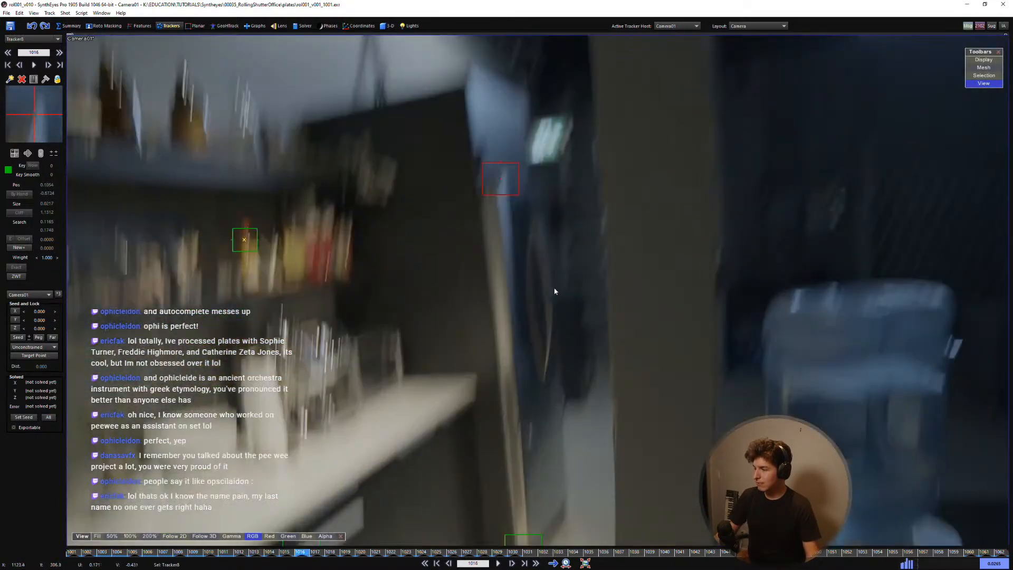
key("space")
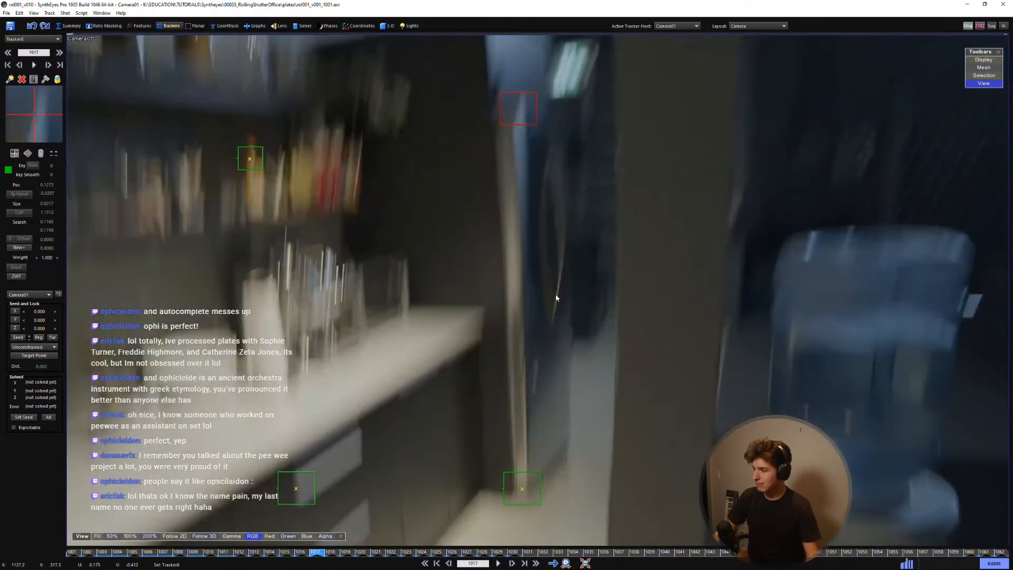
key("a")
key("a")
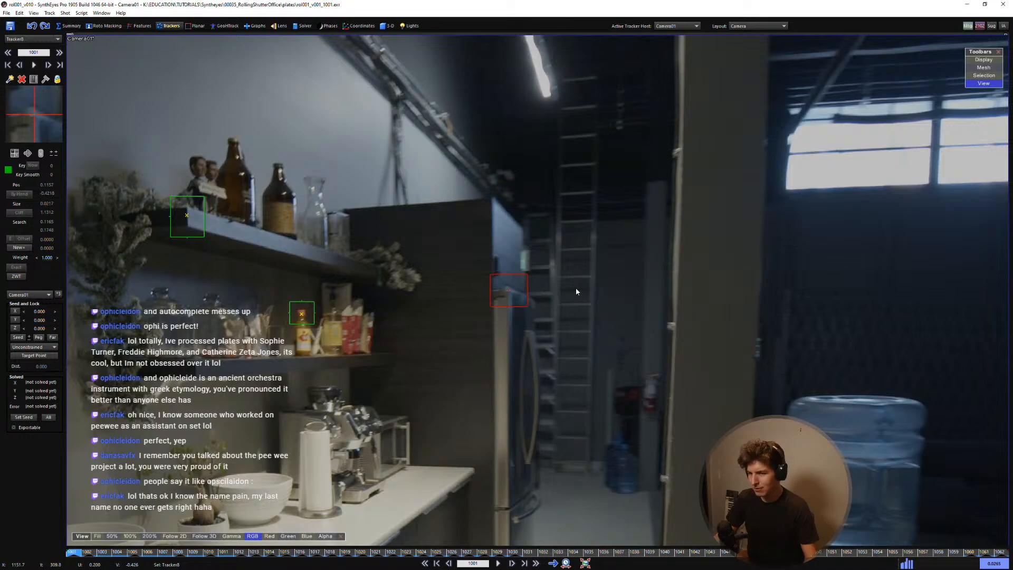
scroll(589, 301, "down", 2)
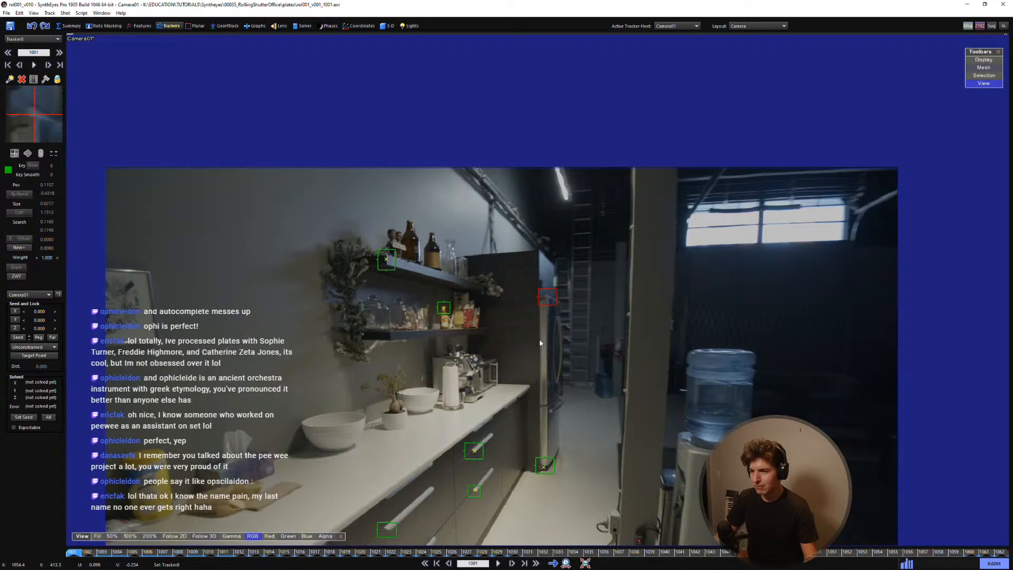
middle_click_drag(548, 431, 567, 339)
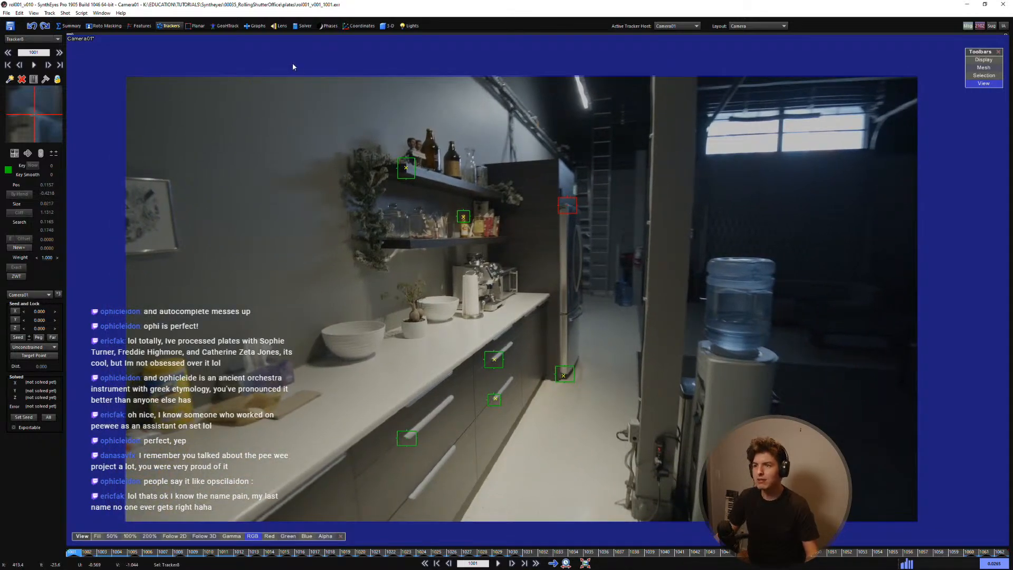
Step: Run the camera solve in Refine mode with the fridge-corner tracker included and accept the result
left_click(303, 25)
left_click(32, 54)
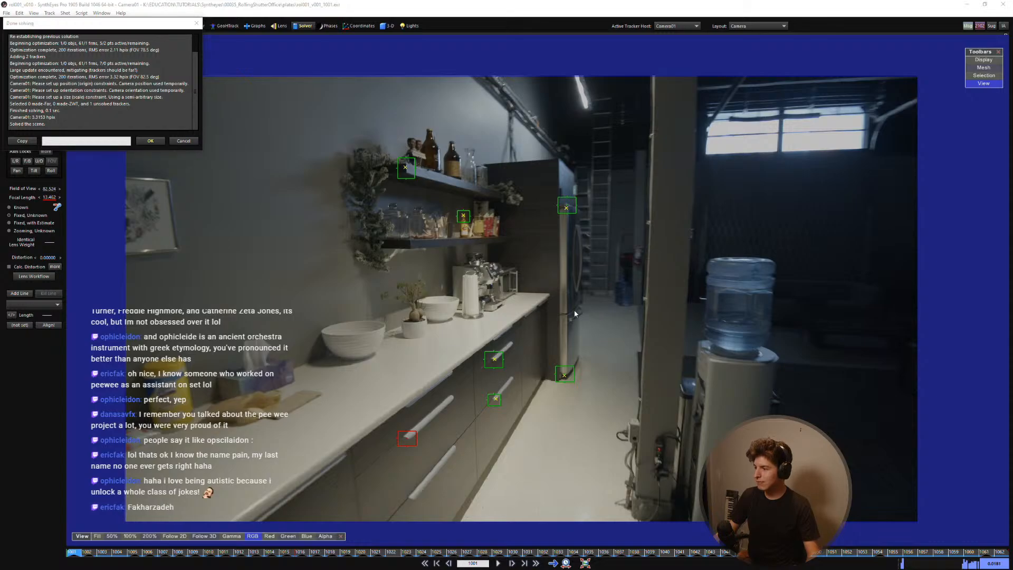
left_click(151, 141)
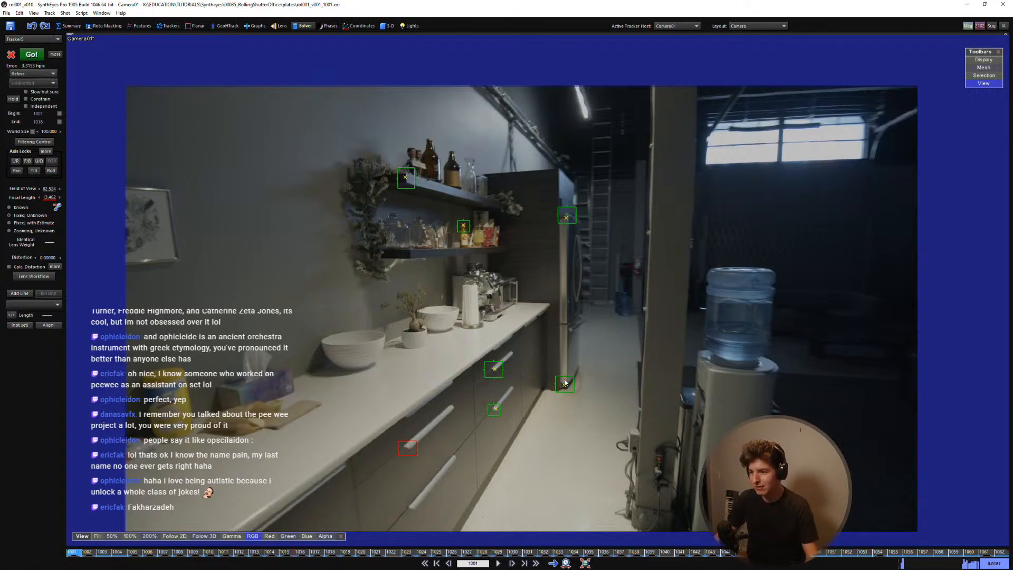
Step: Rerun the Refine solve from the first frame and accept the updated solution
left_click_drag(193, 553, 73, 520)
scroll(502, 445, "down", 3)
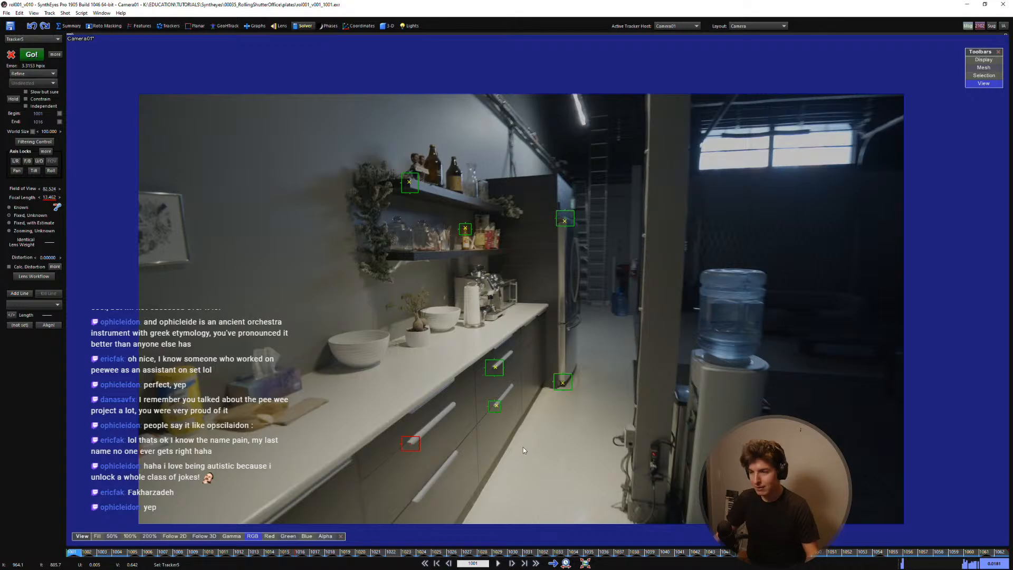
key("shift+g")
key("Return")
Step: Step through the shot to frame 1024 and scrub back to the start, comparing the solved points with their trackers
key("d")
key("d")
key("d")
key("d")
key("d")
key("d")
key("d")
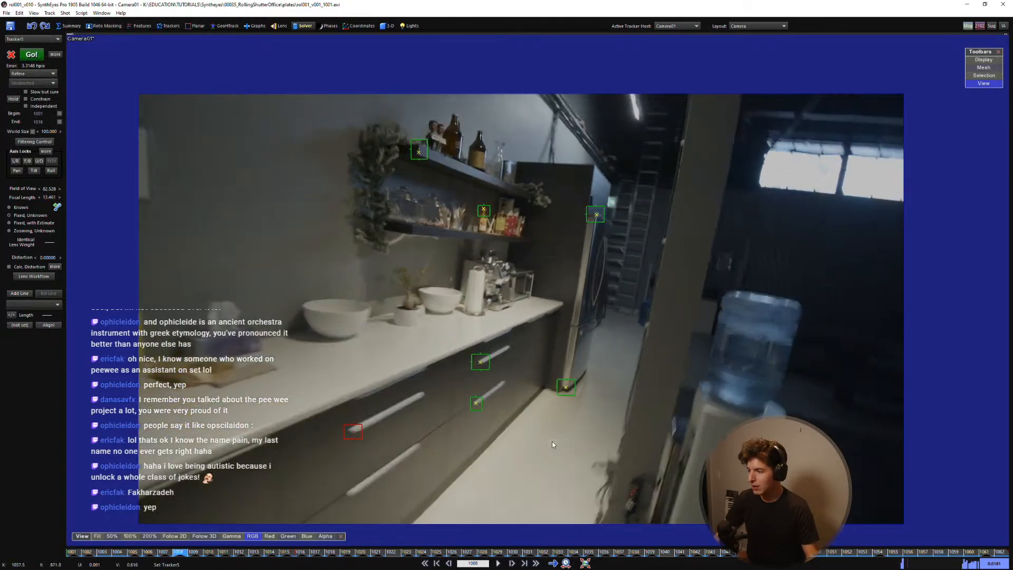
key("d")
key("d")
key("d")
key("d")
key("d")
key("d")
key("d")
key("d")
key("d")
key("d")
key("d")
key("d")
key("d")
key("d")
key("d")
key("d")
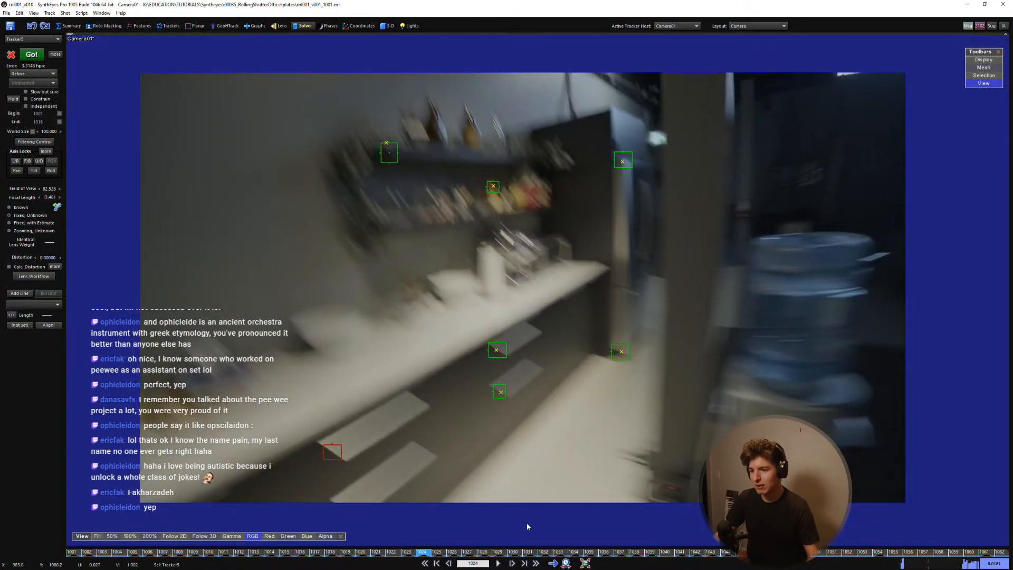
left_click_drag(423, 552, 289, 550)
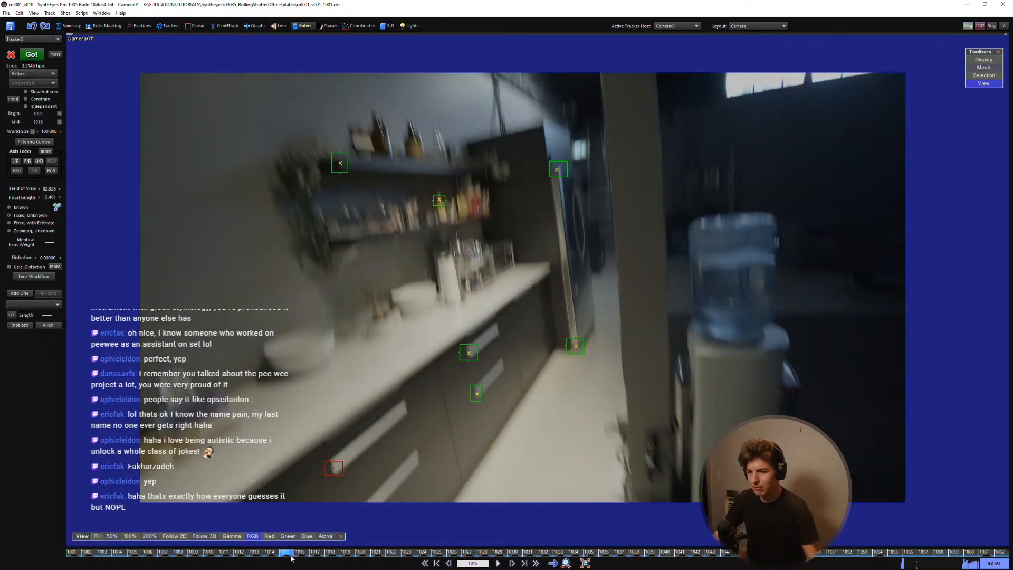
left_click_drag(290, 556, 89, 552)
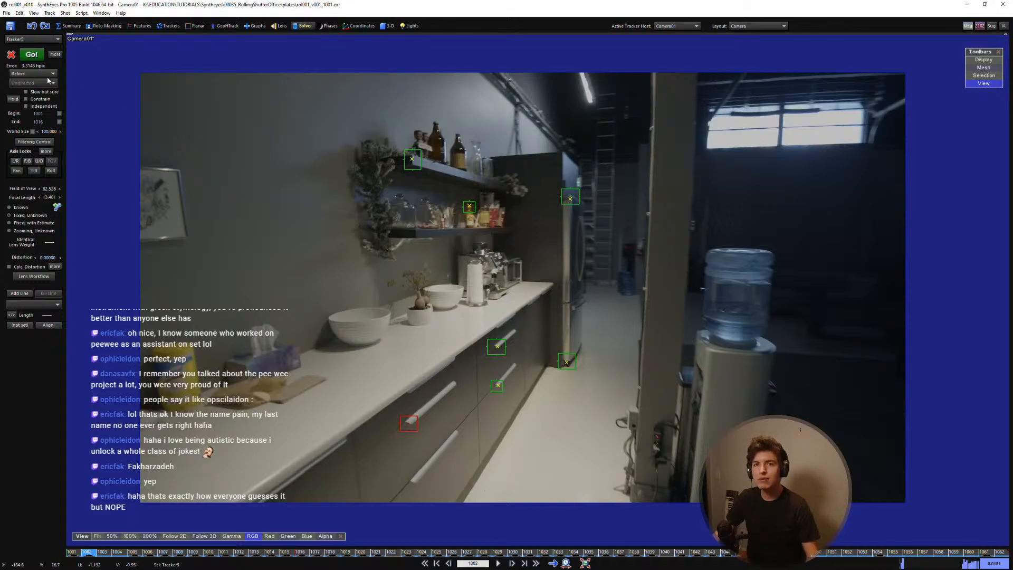
Step: Rerun the Refine solve, accept the result, and scrub through the shot and back to frame 1001 to compare solved points with their trackers
left_click(32, 55)
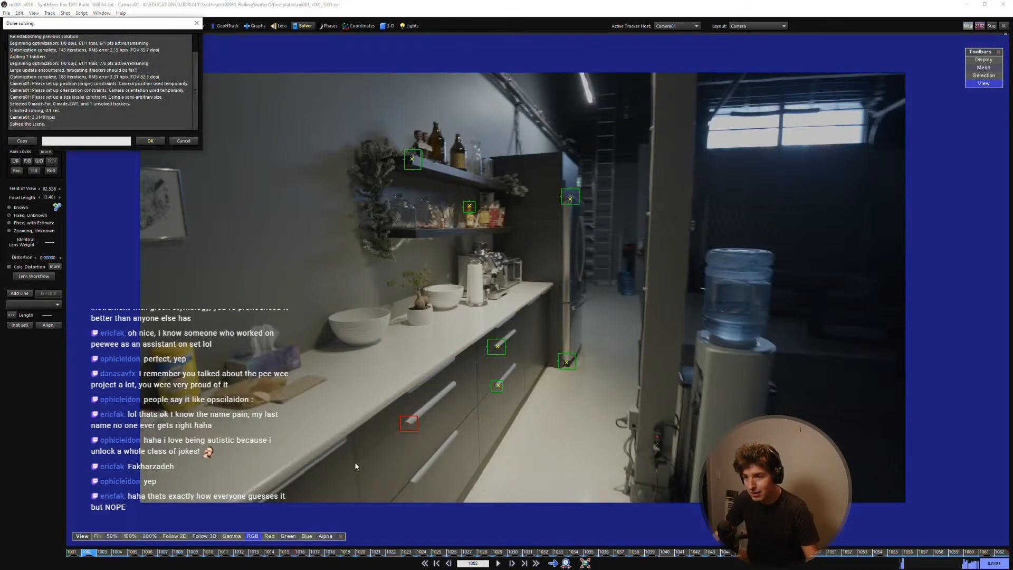
left_click(150, 140)
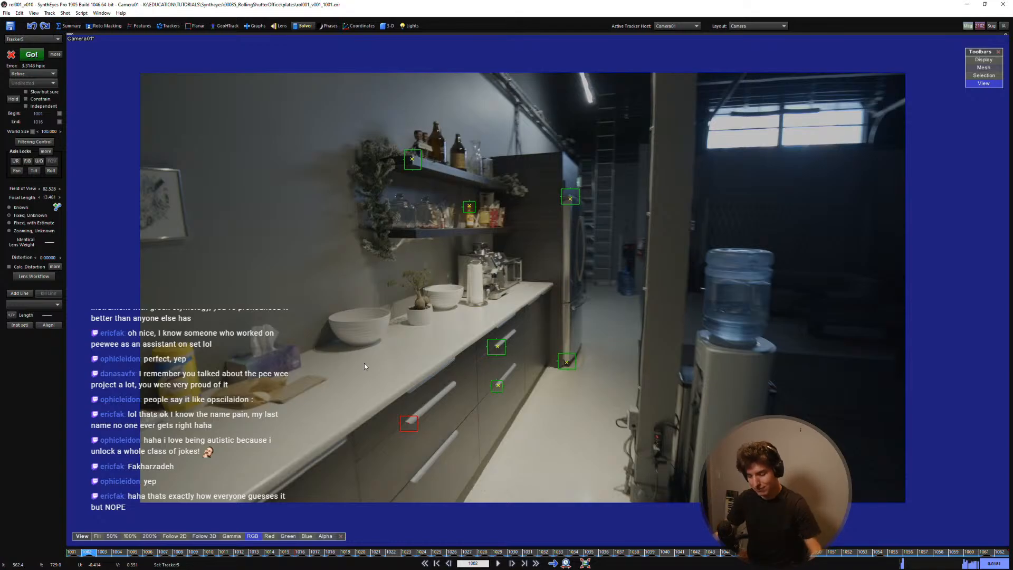
key("s")
left_click_drag(380, 552, 716, 553)
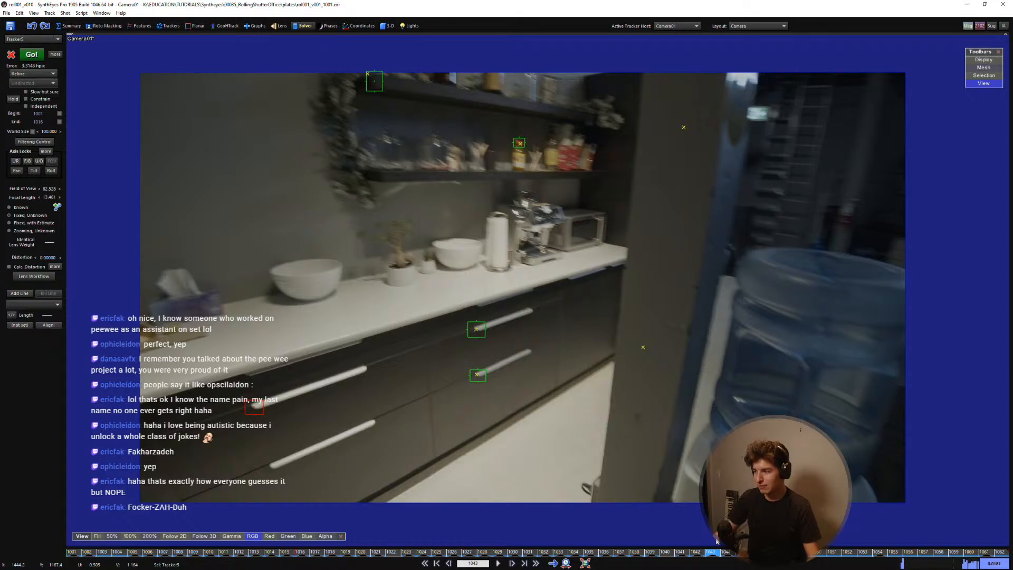
left_click_drag(657, 552, 72, 552)
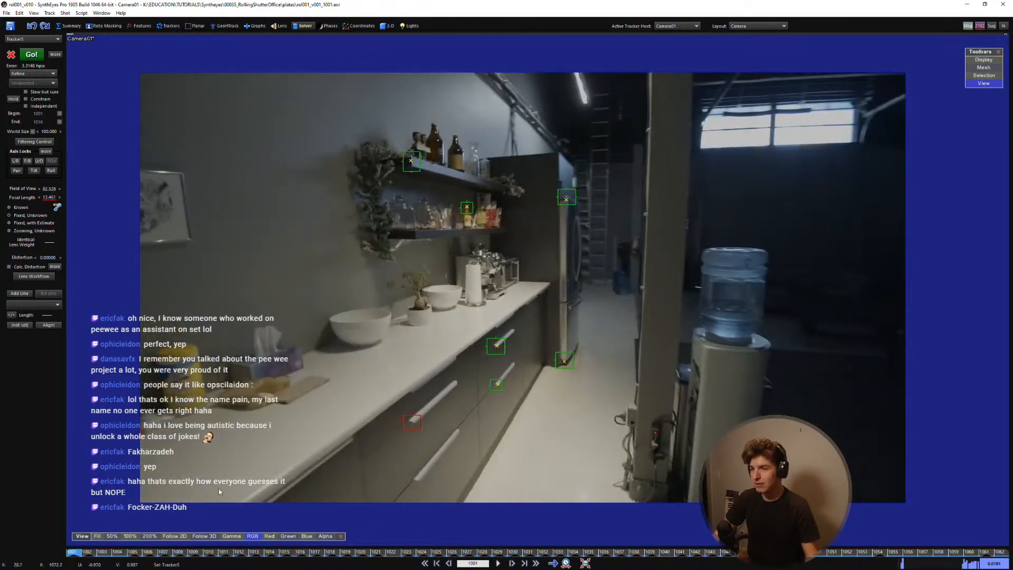
Step: Move through the shot from frame 1001 into the heavily motion-blurred frames around 1020, checking how the solved points sit on their trackers
scroll(510, 407, "up", 1)
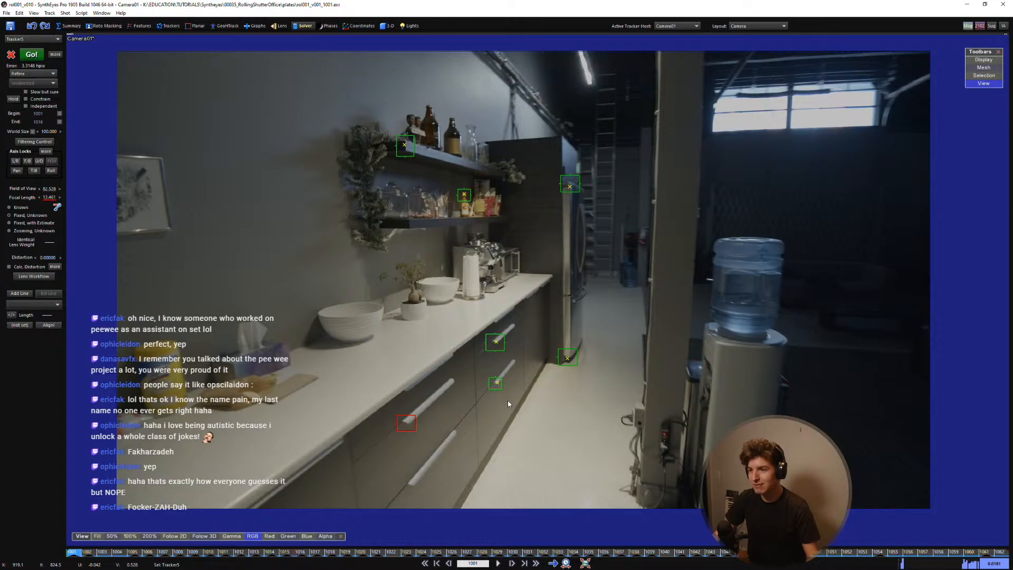
key("d")
key("d")
key("d")
key("d")
key("d")
key("d")
key("d")
key("d")
key("d")
key("d")
key("d")
key("d")
key("d")
key("d")
key("d")
key("d")
key("d")
key("d")
key("d")
key("d")
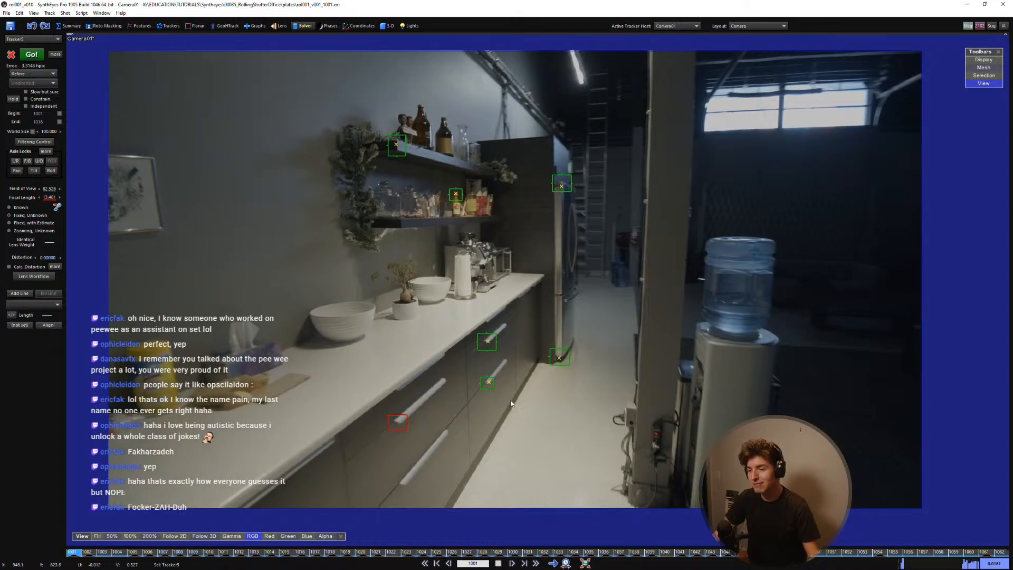
key("s")
key("s")
key("s")
key("s")
key("s")
key("s")
key("s")
key("s")
key("s")
key("s")
key("s")
key("s")
key("s")
key("s")
key("s")
key("s")
key("s")
key("s")
key("s")
key("s")
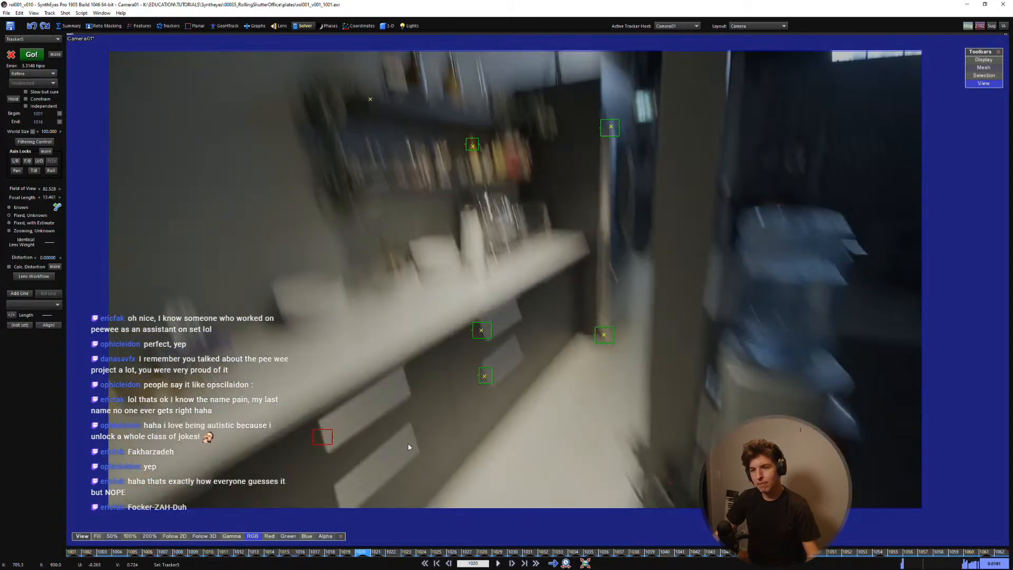
Step: Enable distortion calculation for the lens and solve the camera again with Refine
left_click(279, 26)
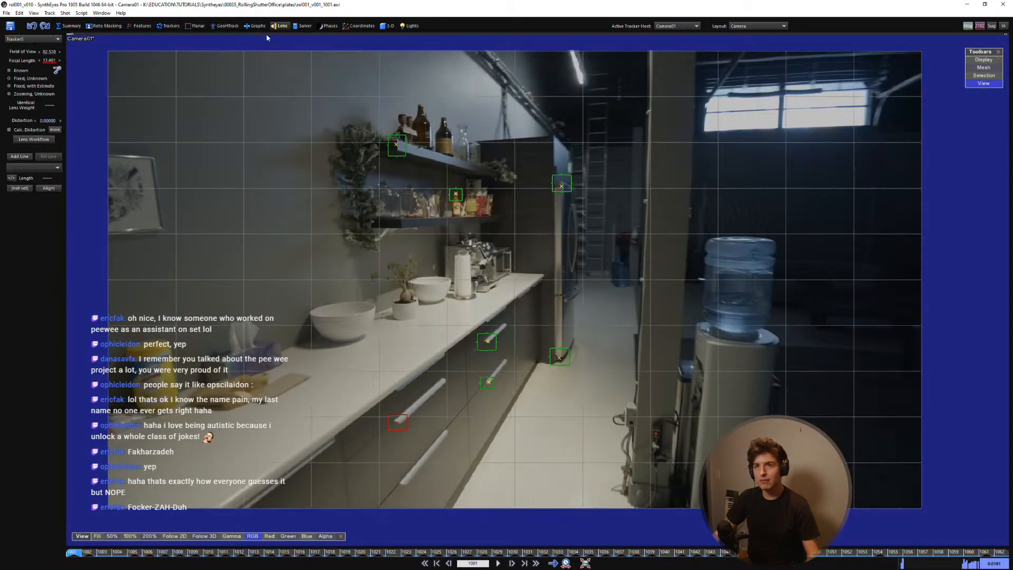
left_click(33, 130)
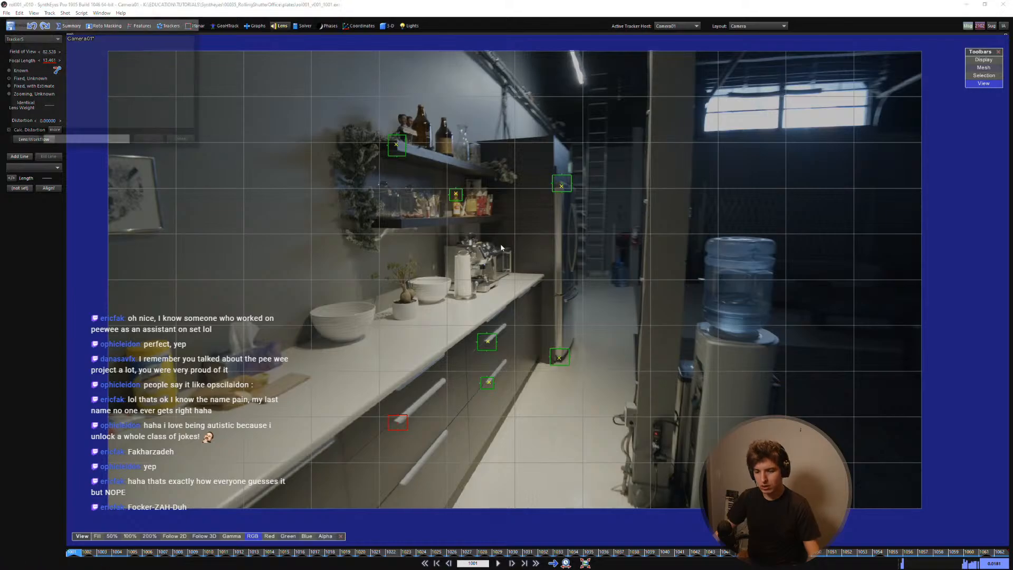
scroll(513, 361, "up", 1)
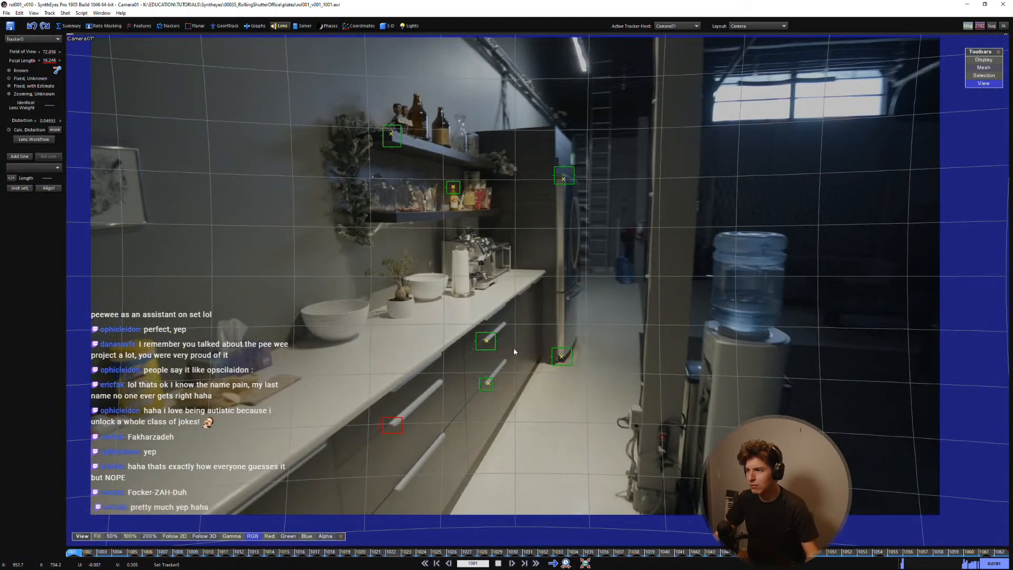
Step: Play the shot to review the distortion-corrected solve, and return to frame 1001
key("space")
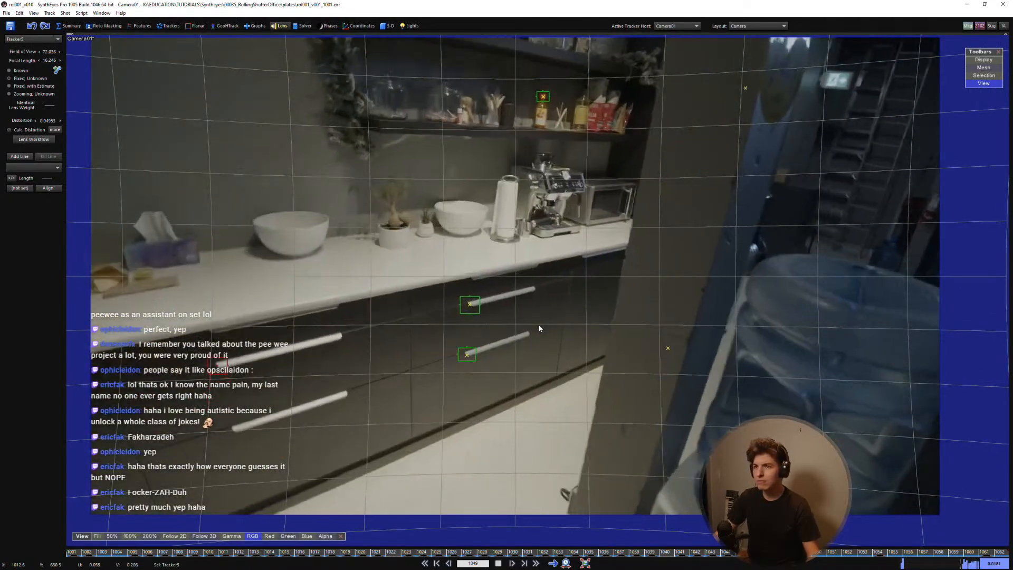
key("space")
key("Home")
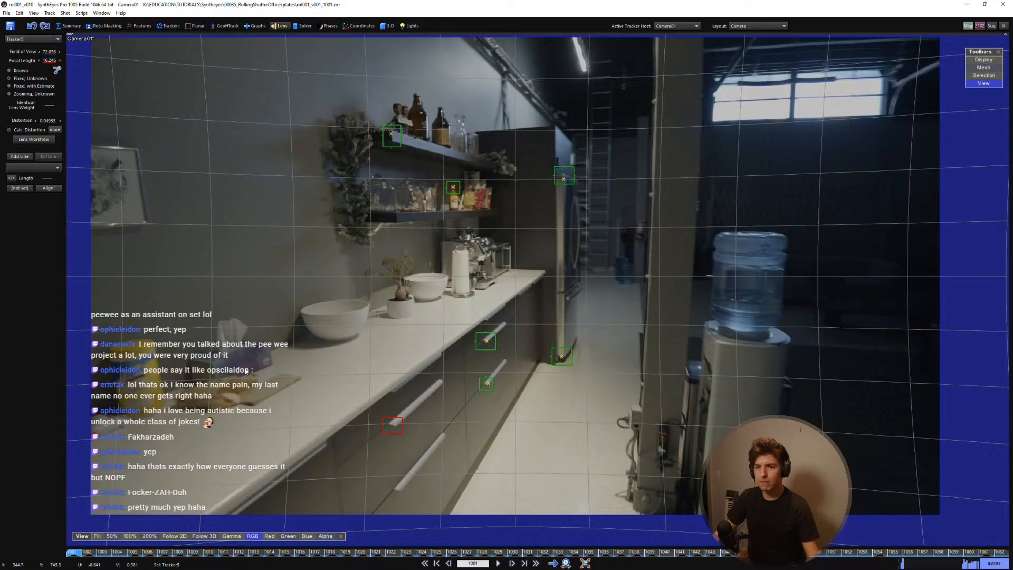
Step: Create a new tracker on the tissue box's lower corner at frame 1001 and shrink its pattern area around the corner
scroll(246, 373, "up", 6)
key("c")
left_click_drag(342, 366, 338, 356)
key("5")
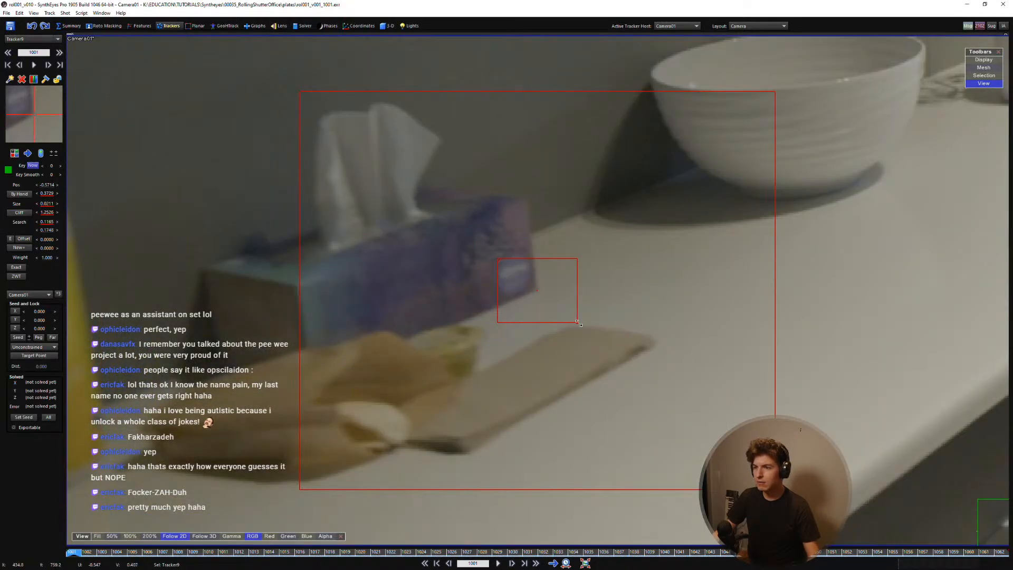
left_click_drag(578, 322, 563, 308)
scroll(552, 340, "down", 2)
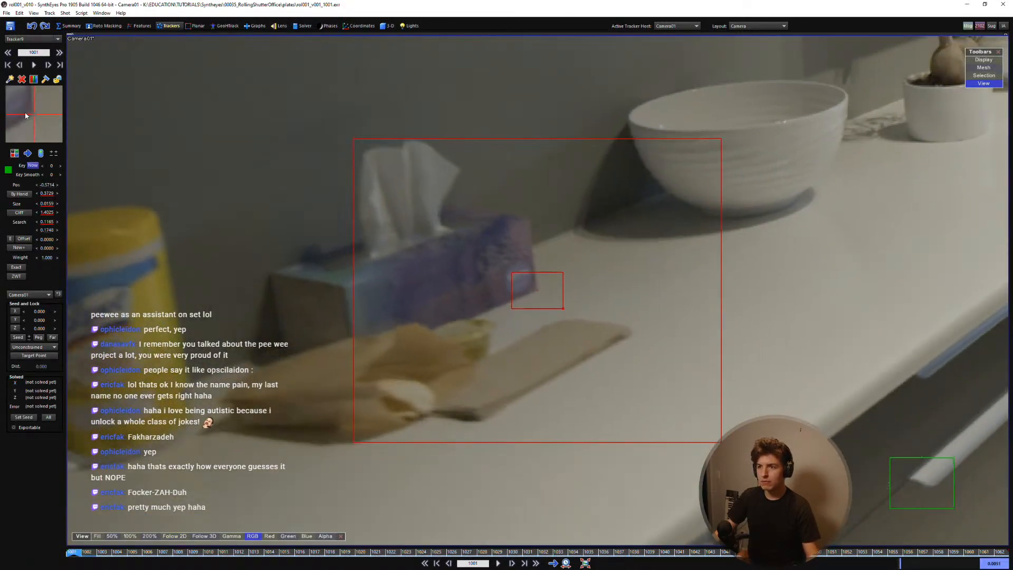
Step: Track the tissue-box corner forward frame by frame from 1001 to 1011, keeping the tracker centred on the corner
key("d")
key("5")
key("d")
key("d")
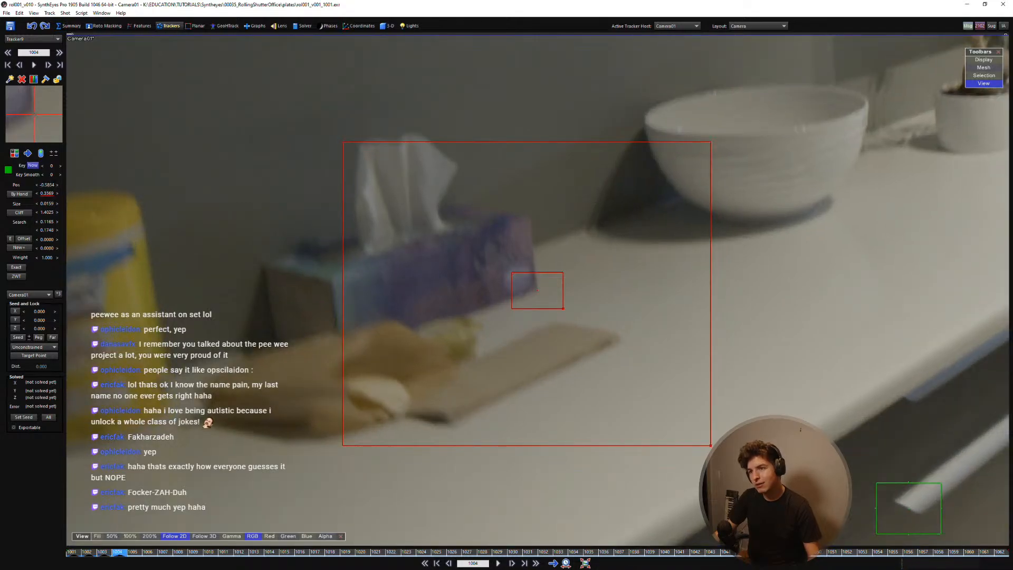
key("d")
key("d")
key("d")
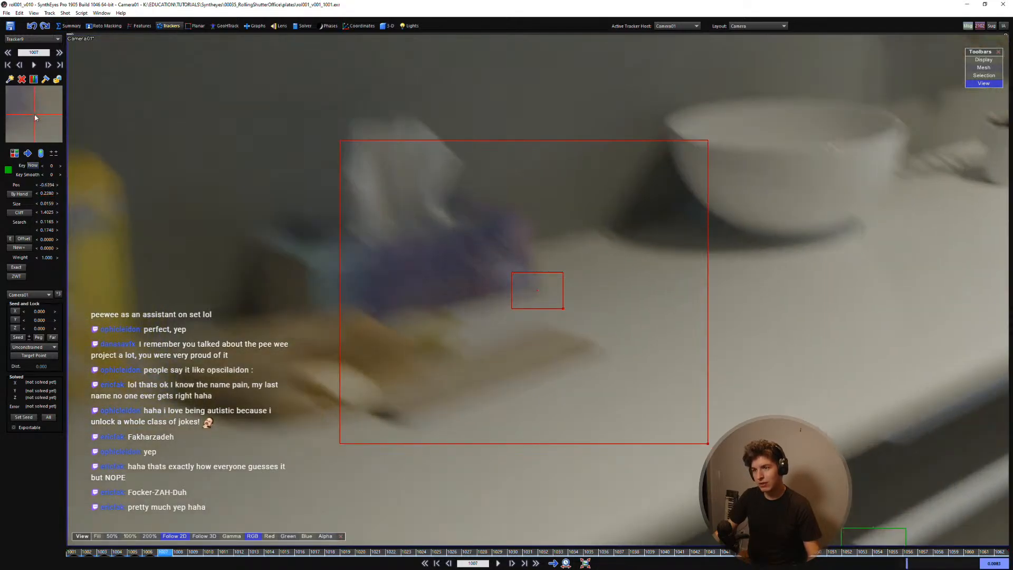
key("d")
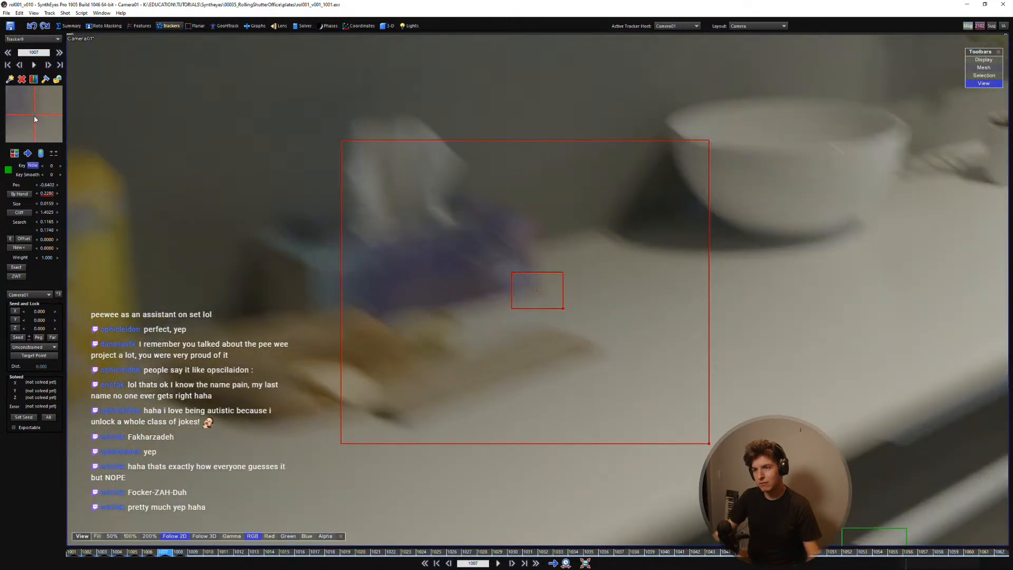
key("d")
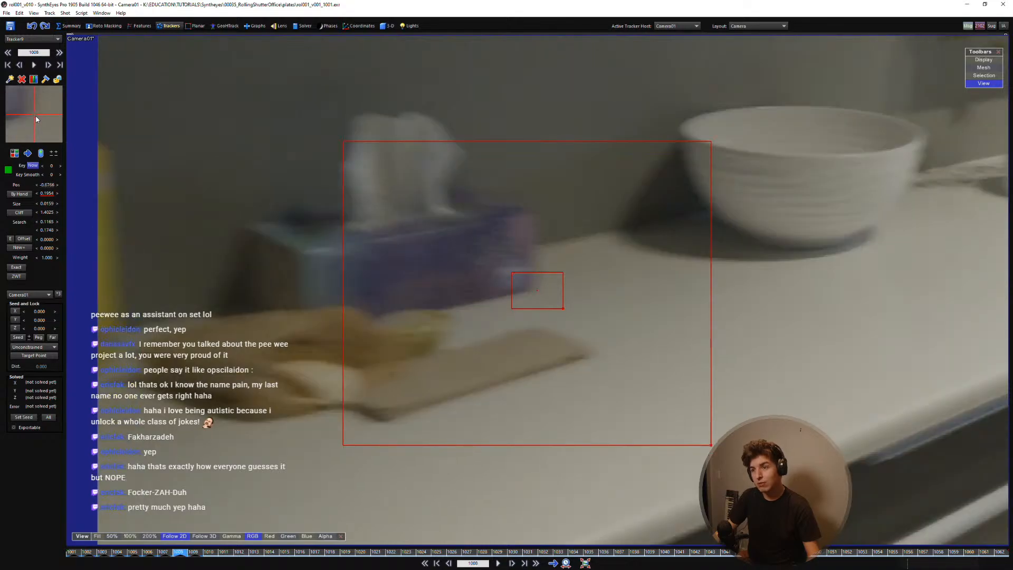
key("d")
key("d")
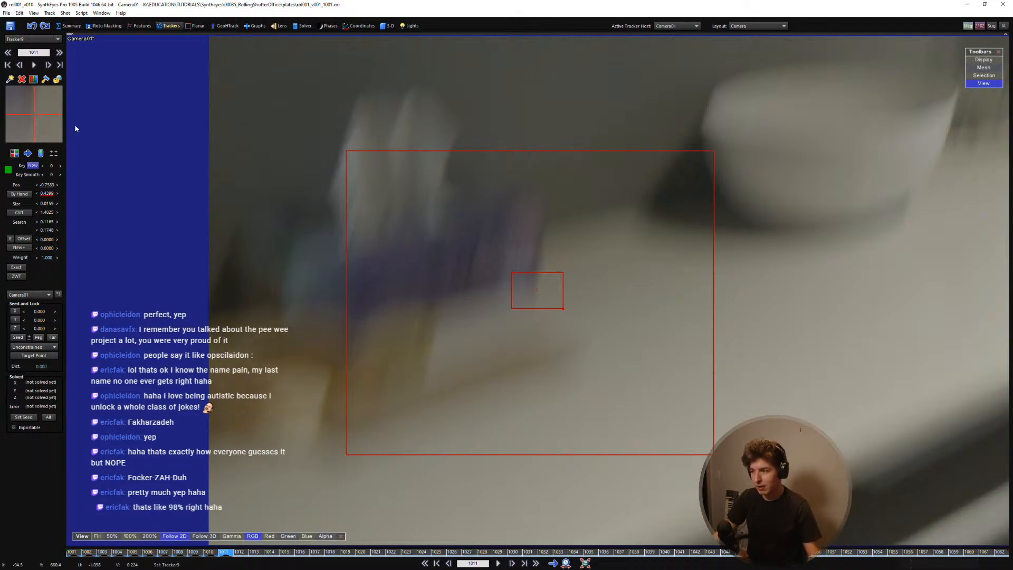
Step: Correct the tissue-box tracker's position at frame 1011 and carry it forward to frame 1016
scroll(30, 113, "down", 1)
left_click_drag(30, 112, 37, 118)
scroll(33, 117, "down", 1)
scroll(34, 117, "down", 1)
scroll(35, 123, "down", 1)
scroll(37, 120, "up", 1)
scroll(37, 120, "down", 1)
scroll(37, 118, "up", 1)
scroll(37, 118, "down", 2)
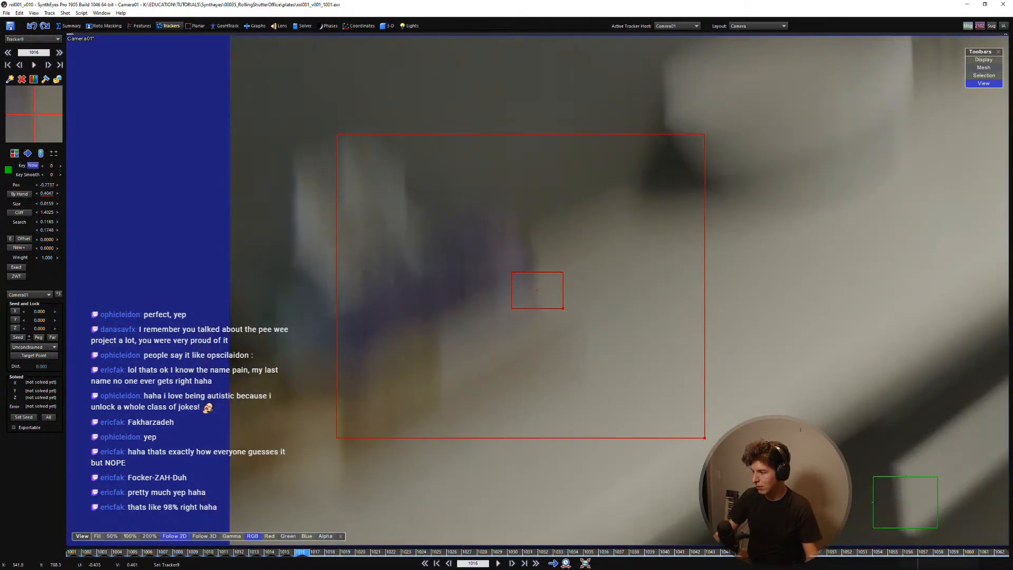
Step: Switch to Blender, look around the default cube scene, and return to SynthEyes
key("alt+Tab")
middle_click_drag(420, 282, 567, 270)
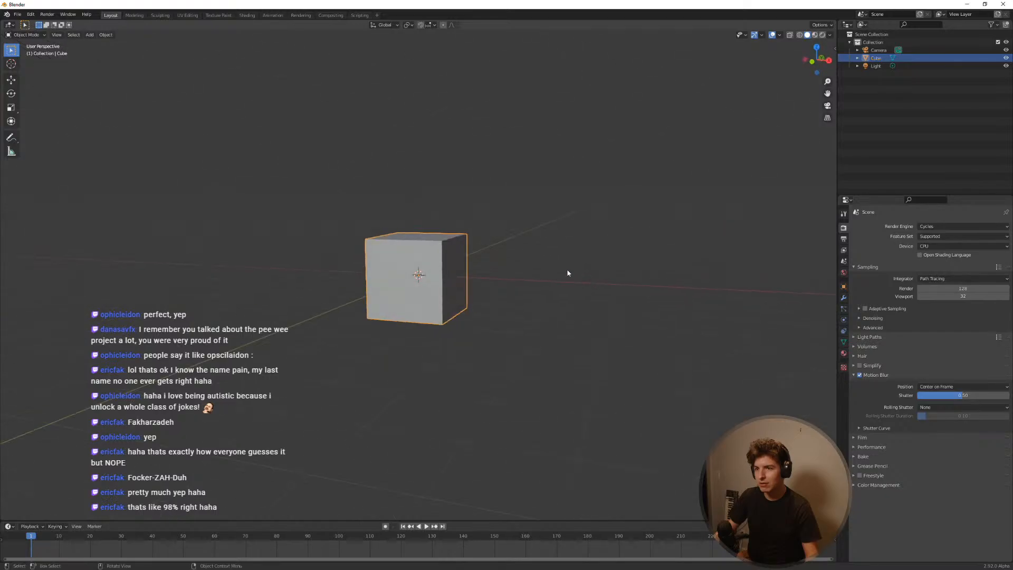
scroll(538, 264, "down", 4)
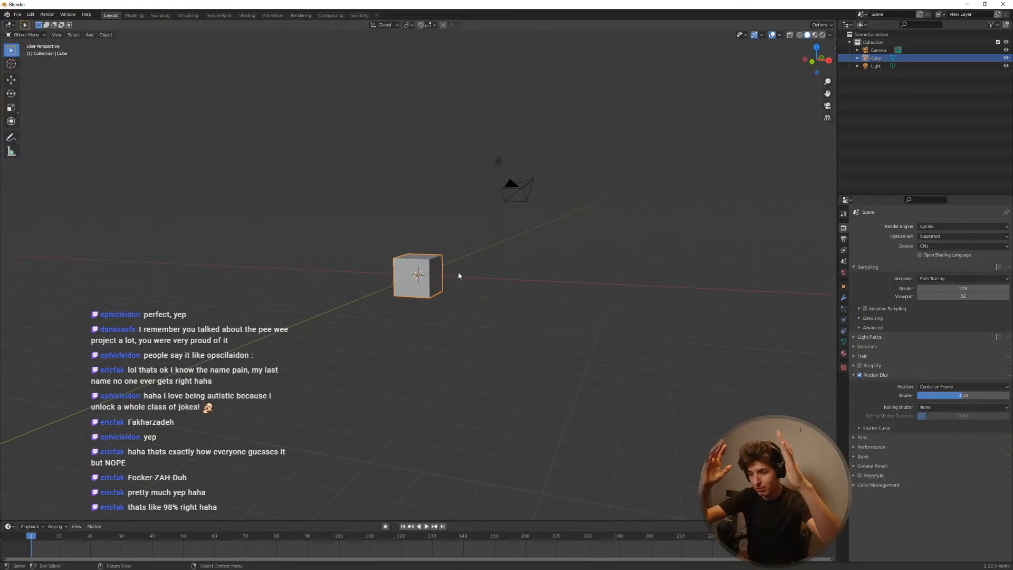
scroll(509, 252, "up", 3)
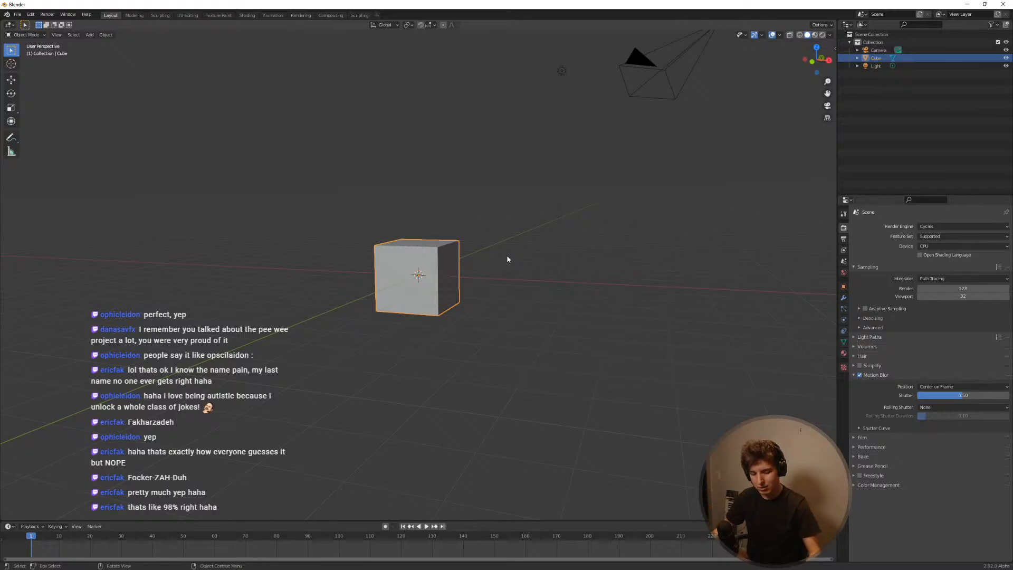
left_click(967, 5)
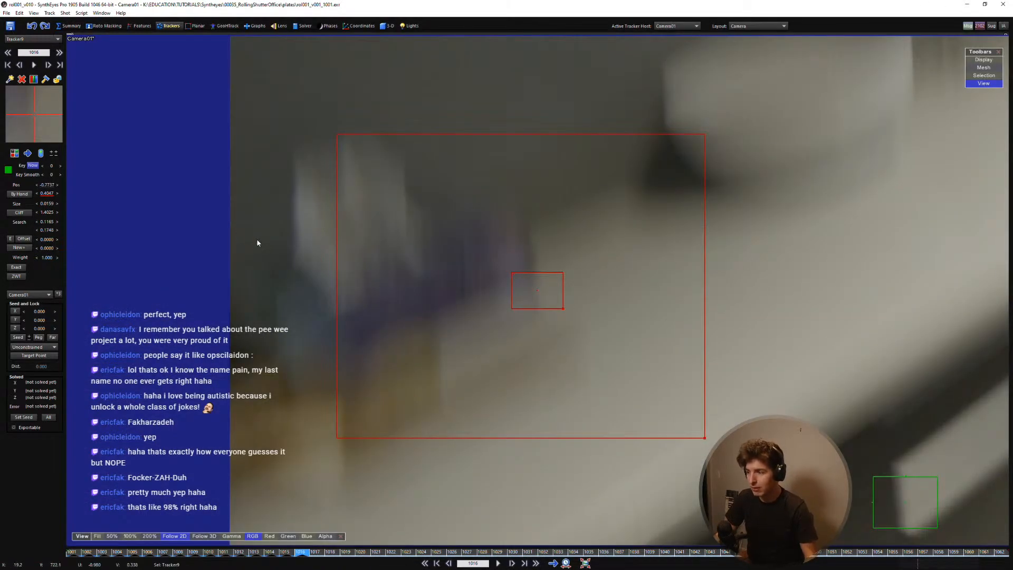
Step: Advance the tissue-box tracker from frame 1016 to 1021, recentring it by hand on the blurred corner
key("d")
left_click_drag(38, 111, 38, 120)
key("d")
key("d")
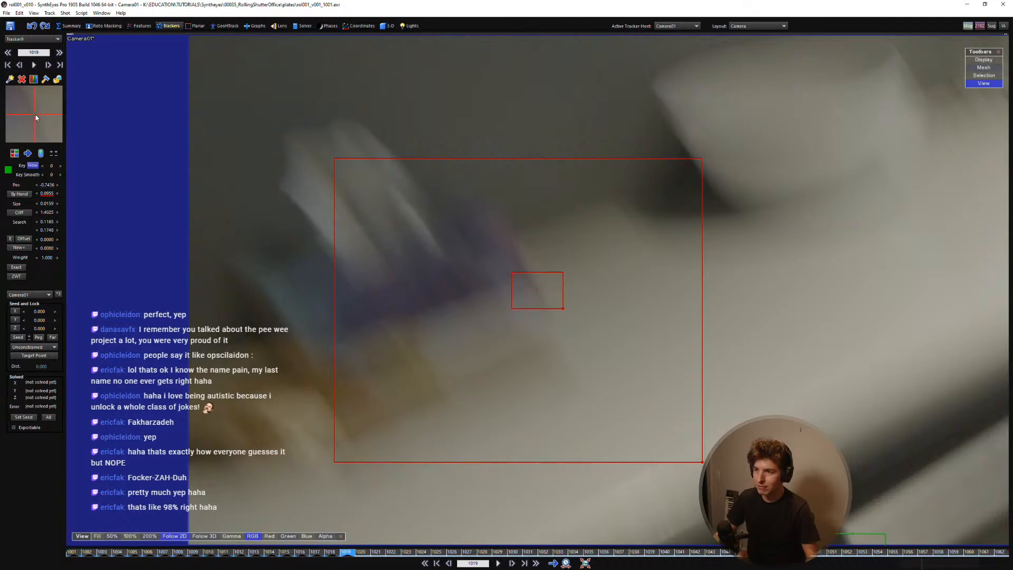
key("d")
left_click_drag(34, 117, 34, 117)
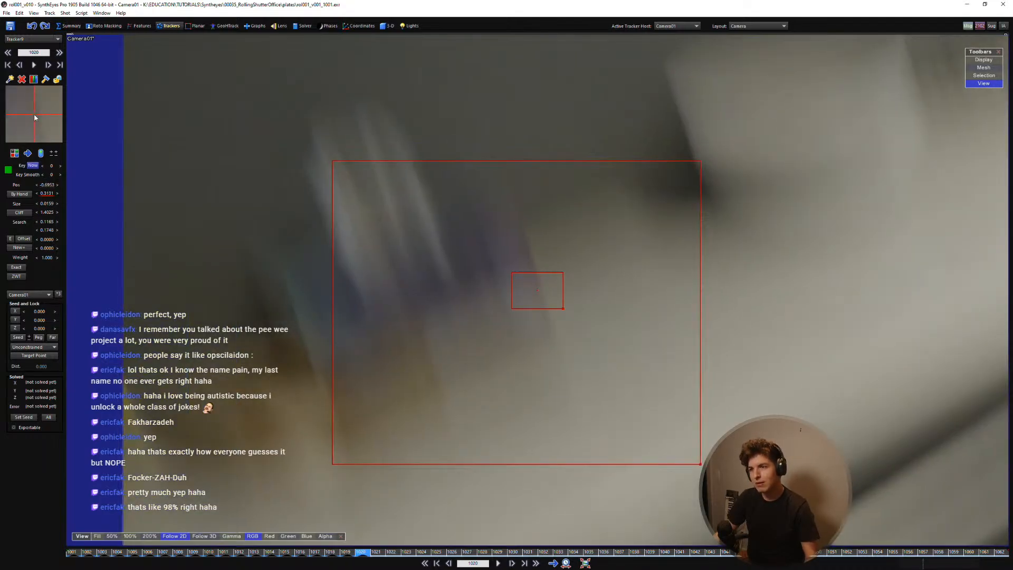
key("d")
key("d")
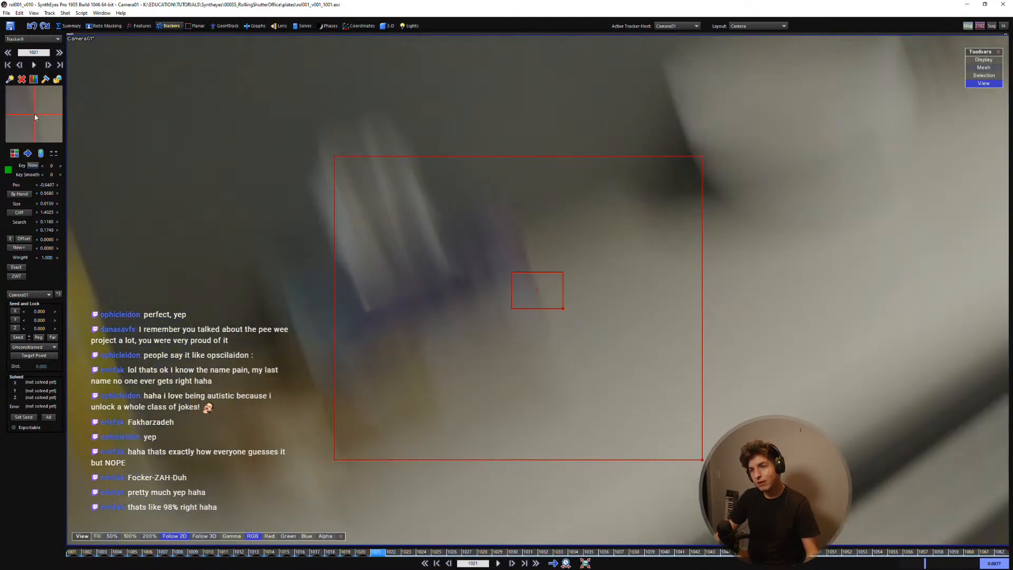
Step: Reposition the tissue-box tracker on the blurred corner at frame 1021 and continue it through frame 1026, comparing adjacent frames
left_click_drag(31, 132, 37, 118)
key("s")
key("d")
key("d")
key("s")
key("d")
key("d")
key("s")
key("d")
key("d")
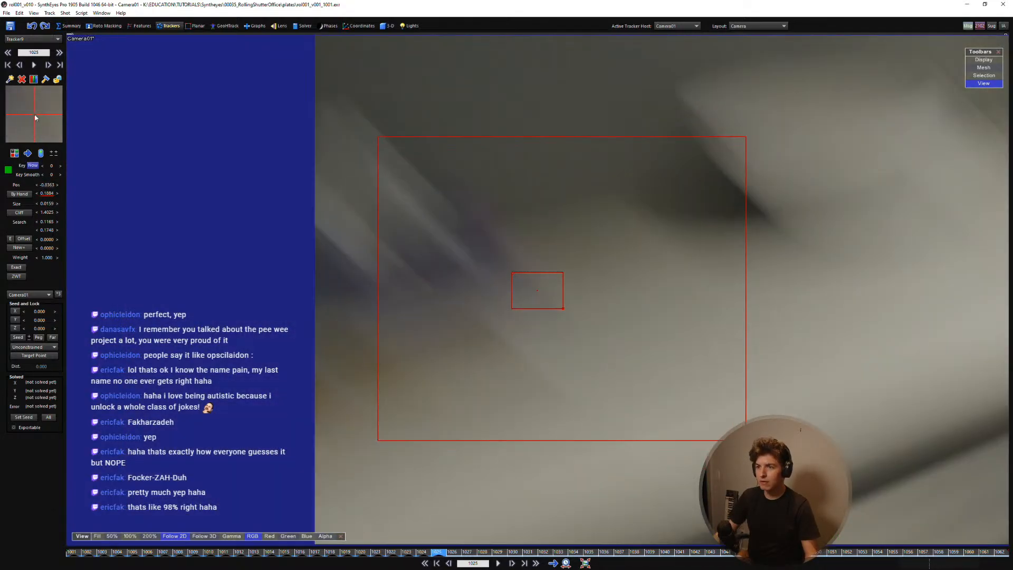
key("d")
left_click(37, 118)
key("d")
Step: Advance to frame 1030 and place the tracker back on the tissue-box corner where it re-enters the image edge
scroll(398, 304, "down", 6)
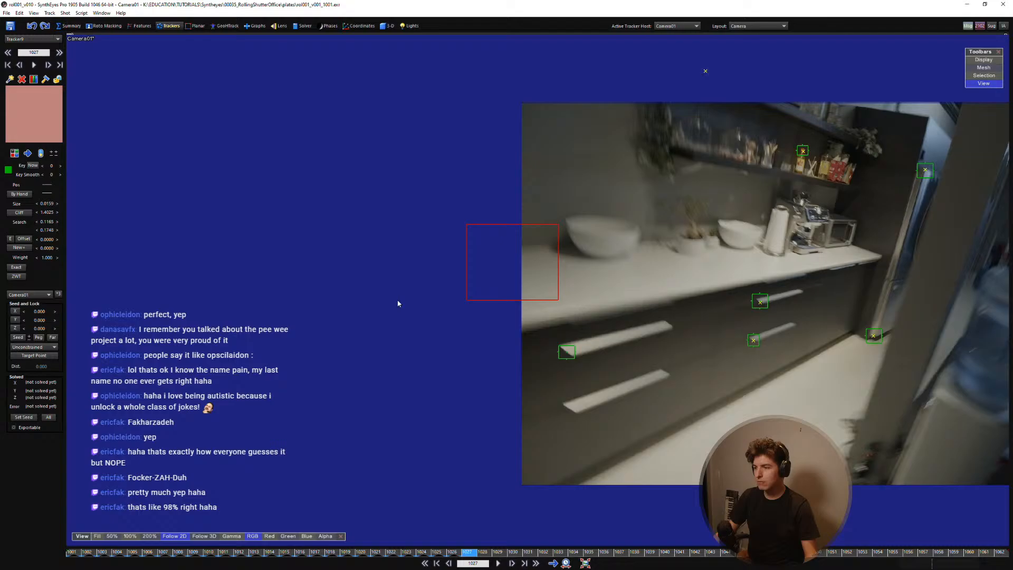
key("d")
key("d")
key("d")
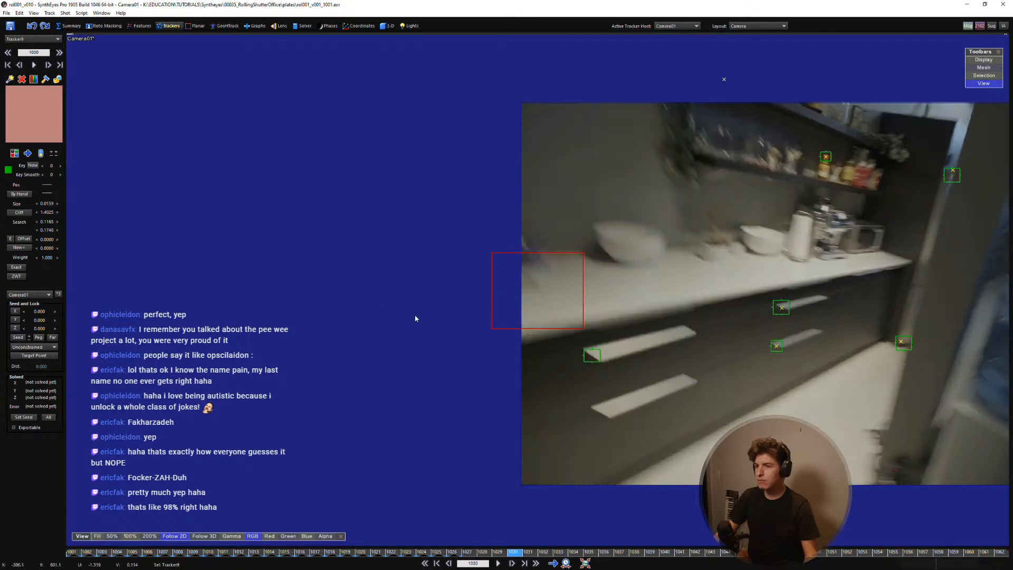
left_click(550, 268)
scroll(543, 285, "up", 5)
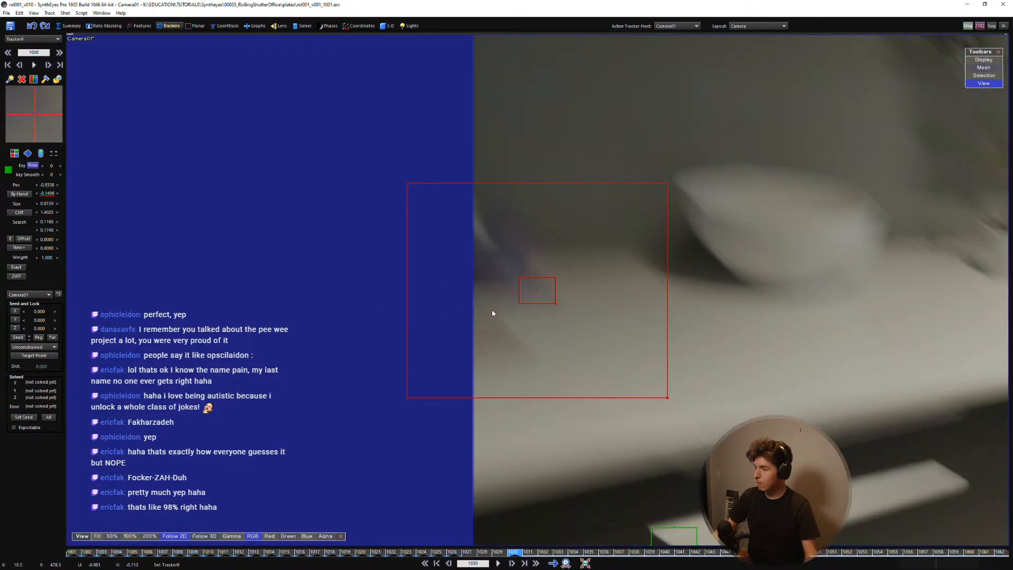
scroll(498, 302, "up", 2)
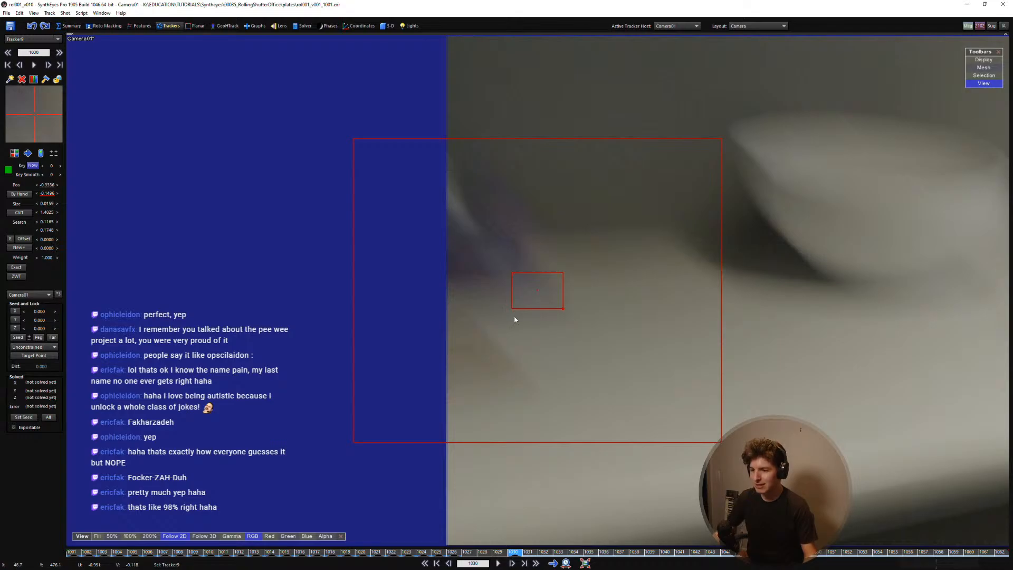
scroll(528, 317, "up", 2)
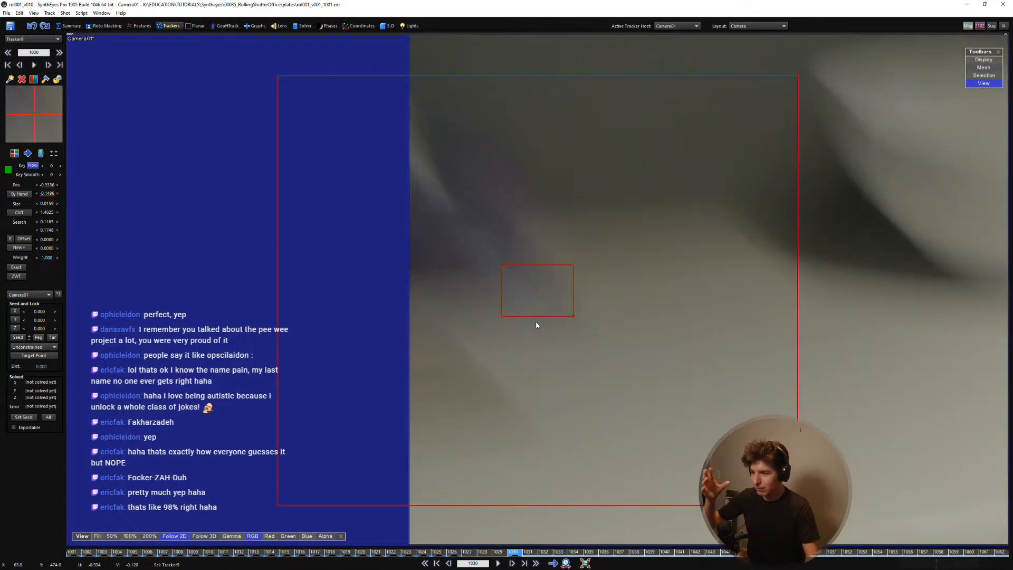
scroll(528, 296, "down", 4)
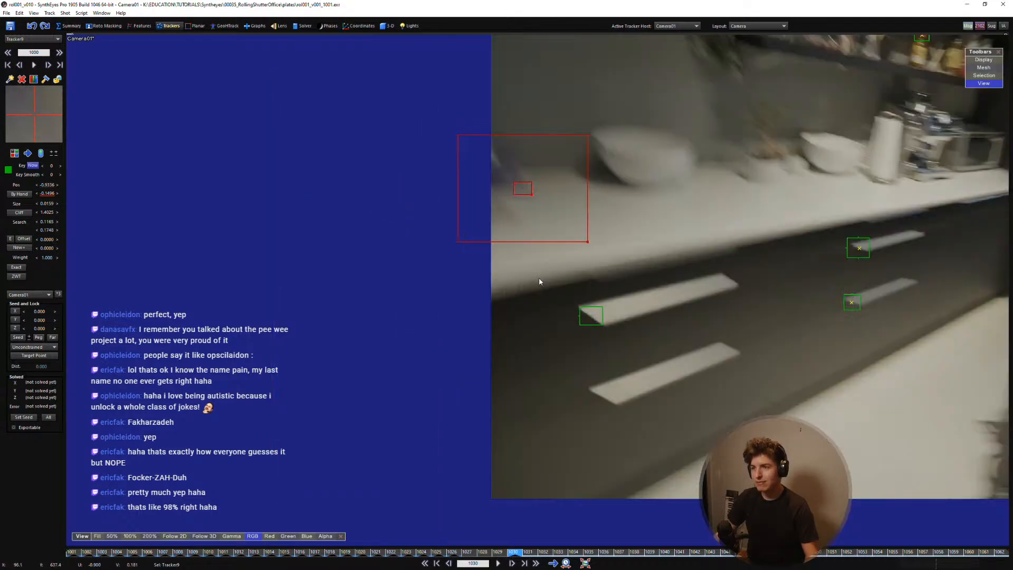
middle_click_drag(532, 155, 546, 256)
scroll(546, 256, "up", 4)
middle_click_drag(521, 376, 491, 309)
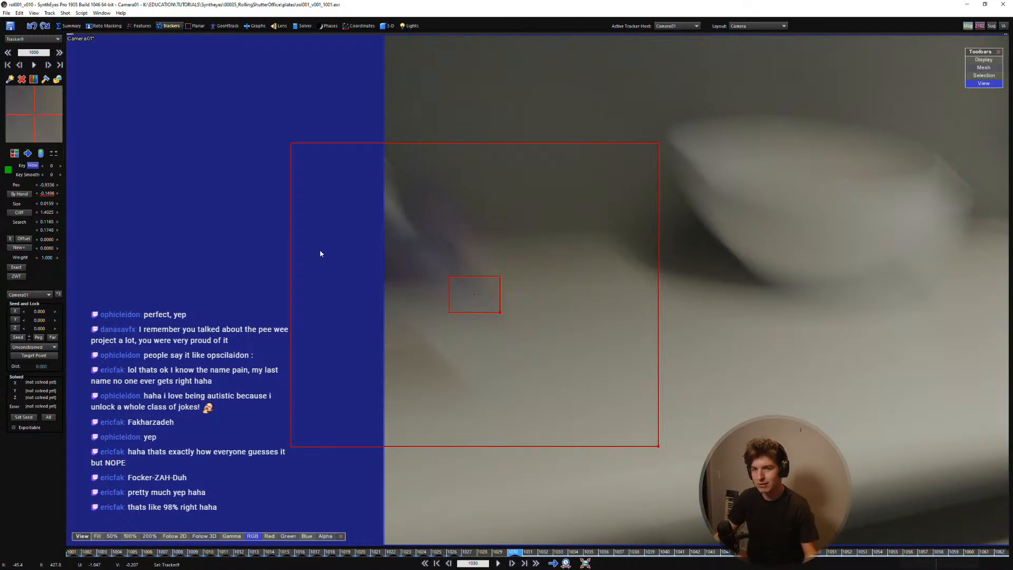
Step: Turn on Follow 2D and recentre the tracker on the blurred tissue-box corner at frame 1031, comparing it with frame 1030
key("s")
key("d")
key("d")
left_click_drag(34, 119, 41, 123)
key("5")
key("s")
key("d")
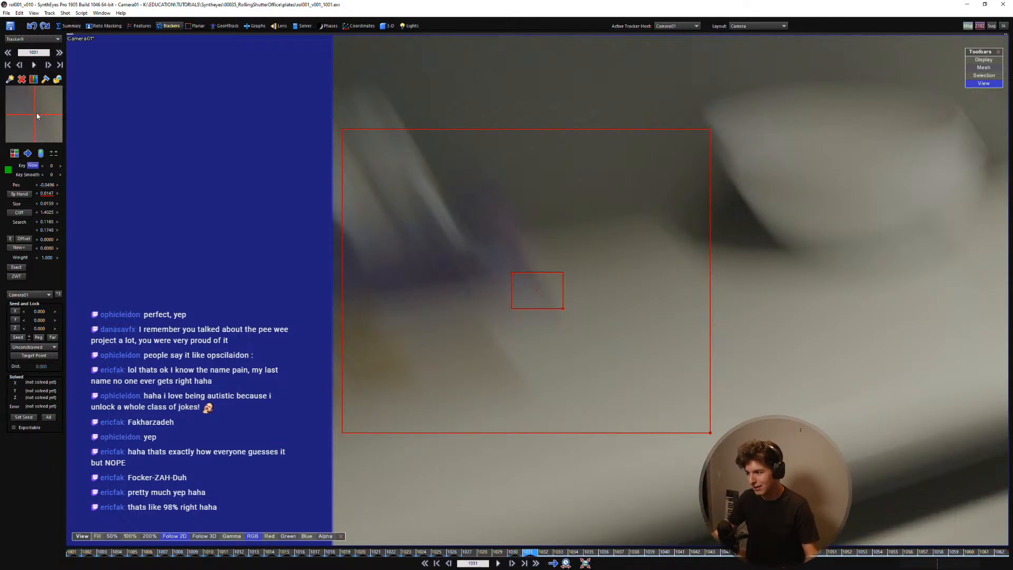
key("s")
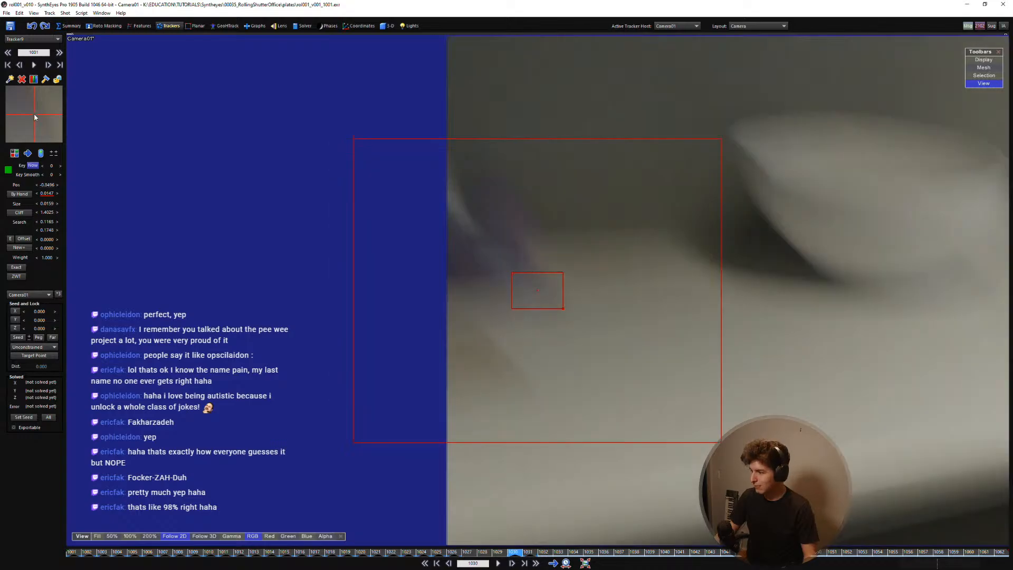
Step: Continue the tissue-box tracker from frame 1031 through frame 1038, comparing adjacent frames
key("d")
key("d")
key("d")
key("d")
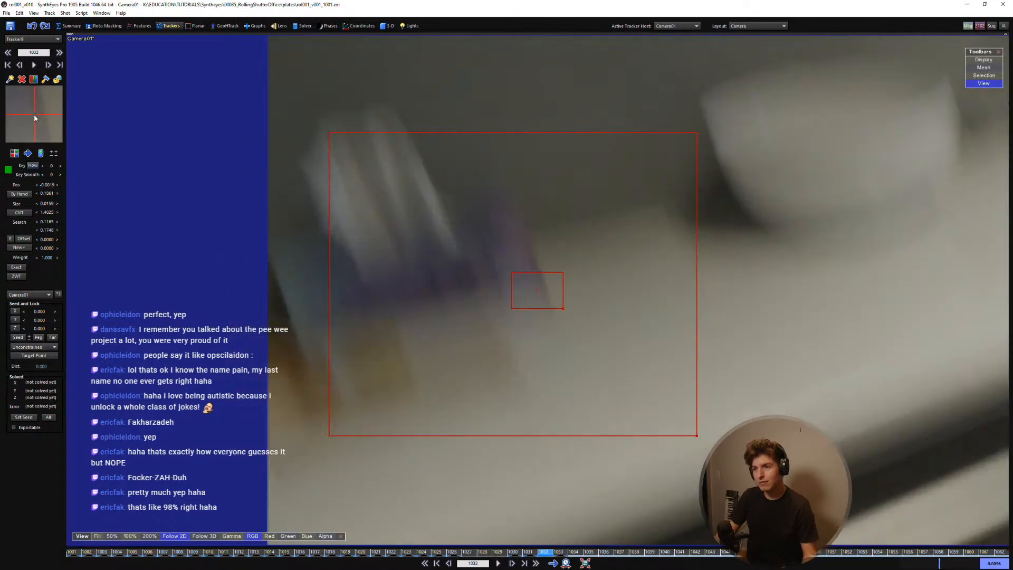
key("d")
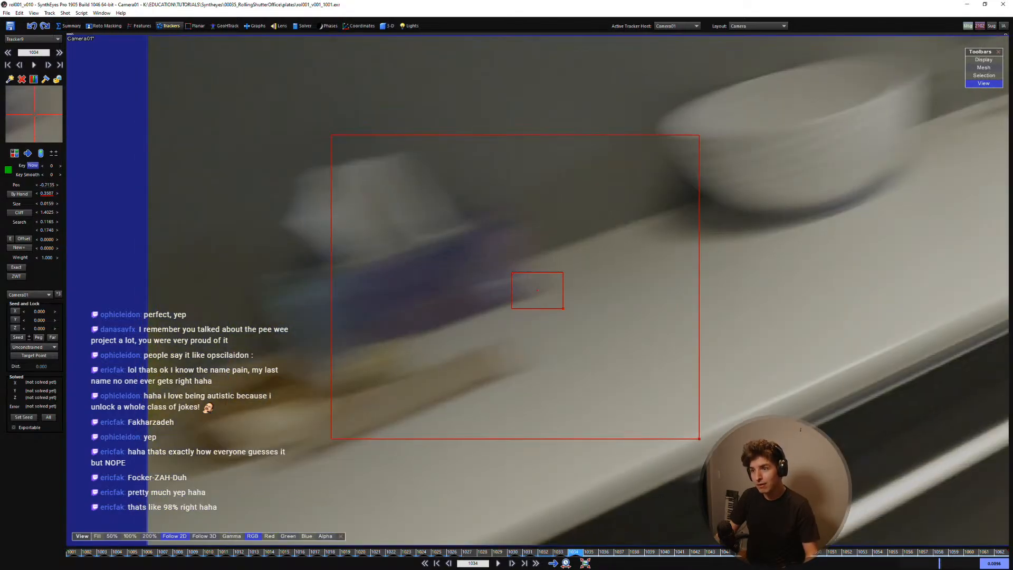
key("d")
key("s")
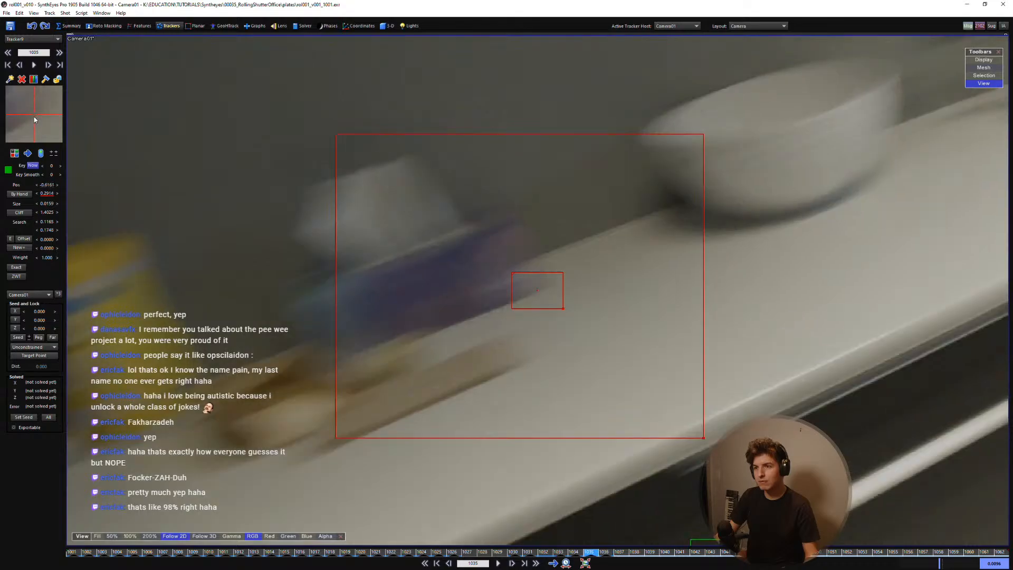
key("d")
key("d")
key("d")
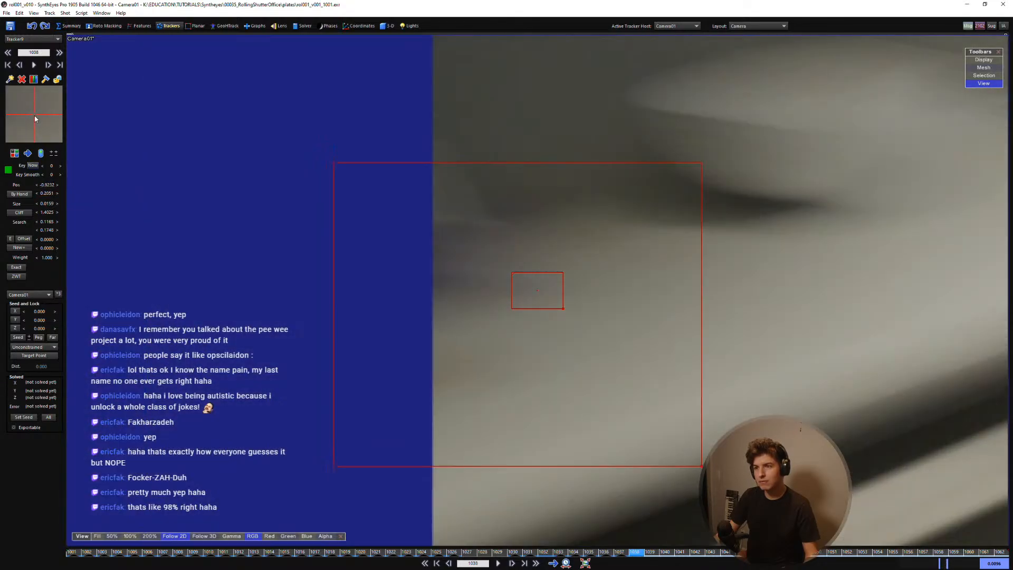
key("d")
Step: Step back and forth through the frames up to 1040 to review how the tracker follows the tissue-box corner
scroll(358, 263, "down", 2)
key("s")
key("s")
key("s")
key("s")
key("s")
key("s")
key("s")
key("s")
key("s")
key("s")
key("s")
key("s")
key("s")
key("s")
key("s")
key("s")
key("s")
key("s")
key("s")
key("s")
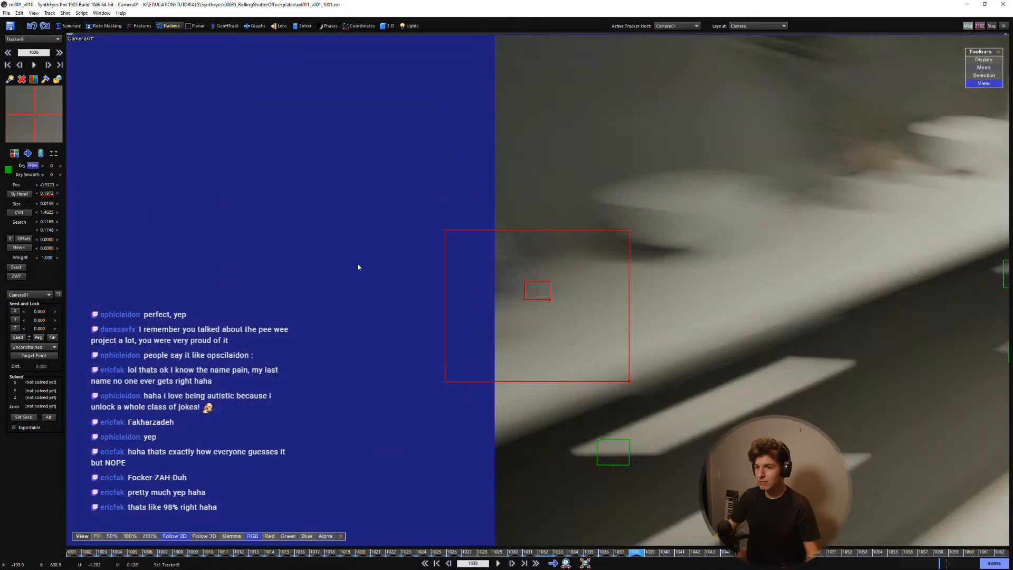
key("s")
key("s")
key("s")
key("s")
key("s")
key("s")
key("s")
key("s")
key("s")
key("s")
key("s")
key("s")
key("s")
key("s")
key("s")
key("d")
key("d")
key("d")
key("d")
key("d")
key("d")
key("d")
key("d")
key("d")
key("d")
key("d")
key("d")
key("d")
key("d")
key("d")
key("d")
key("d")
key("d")
key("d")
key("d")
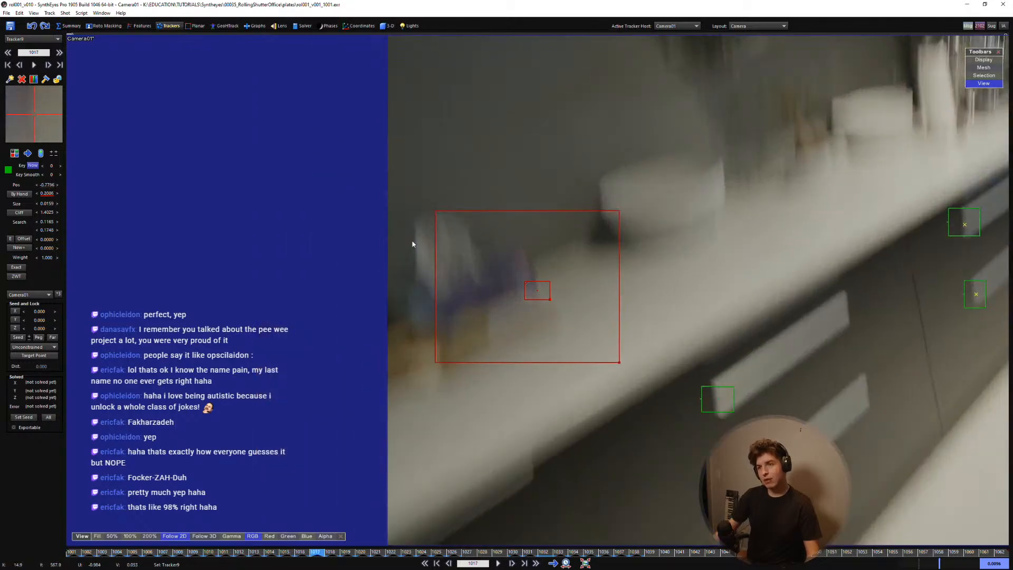
key("d")
key("d")
key("d")
key("d")
key("d")
key("d")
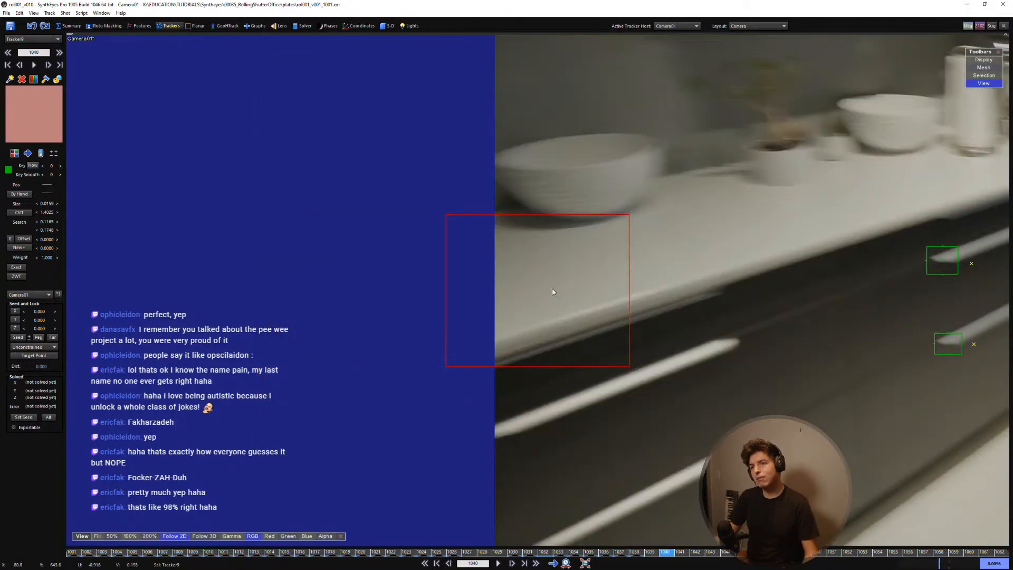
Step: Place the tracker on the tissue-box corner where it re-enters the image and recentre it at frame 1042
left_click(594, 249)
scroll(595, 249, "up", 1)
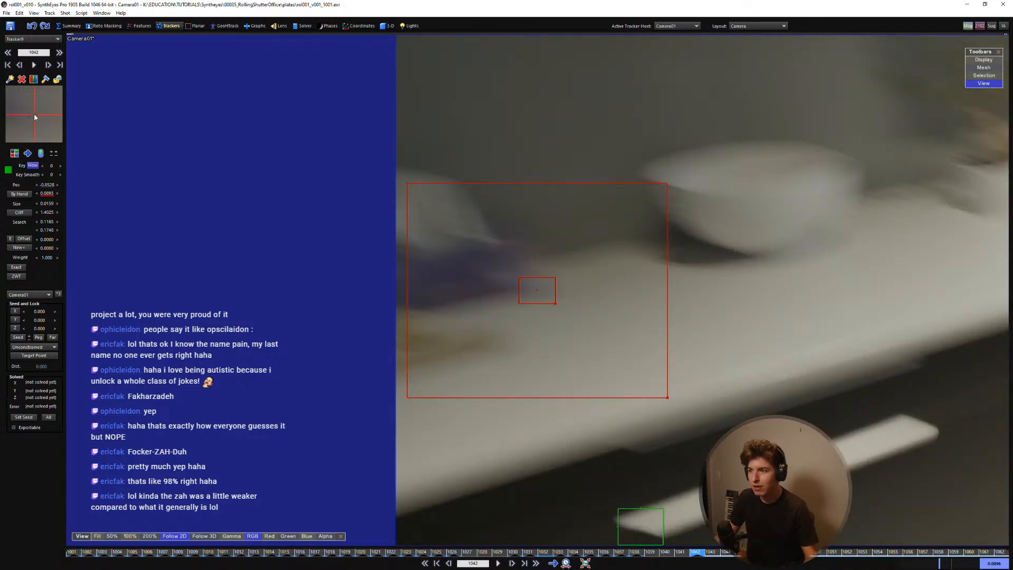
mouse_move(33, 121)
left_mouse_down()
mouse_move(18, 103)
mouse_move(40, 119)
left_mouse_up()
key("d")
key("s")
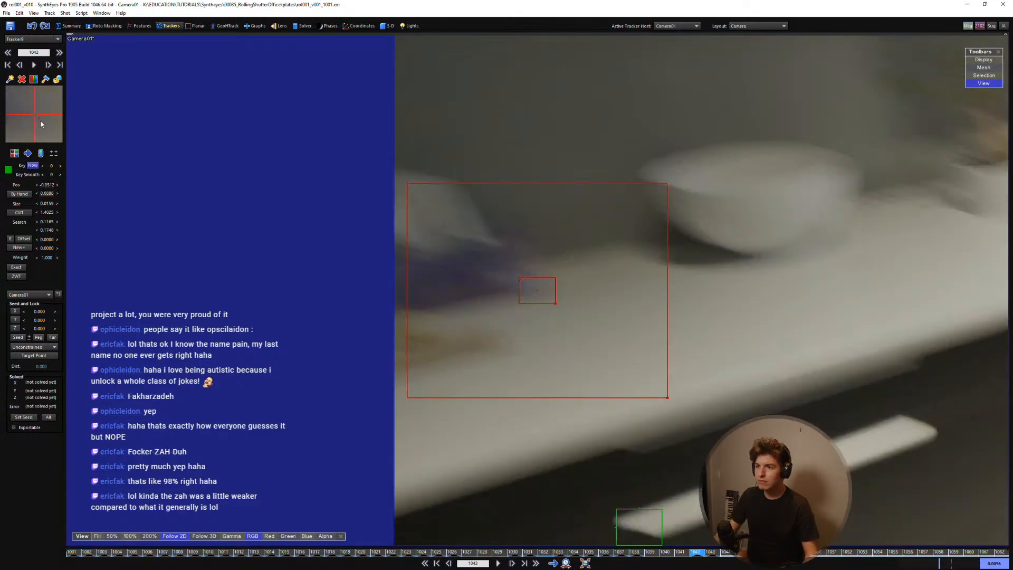
Step: Continue the tissue-box tracker from frame 1042 to 1046 with small hand corrections, undoing the last one
key("d")
key("d")
left_click(36, 116)
key("d")
left_click(35, 115)
key("d")
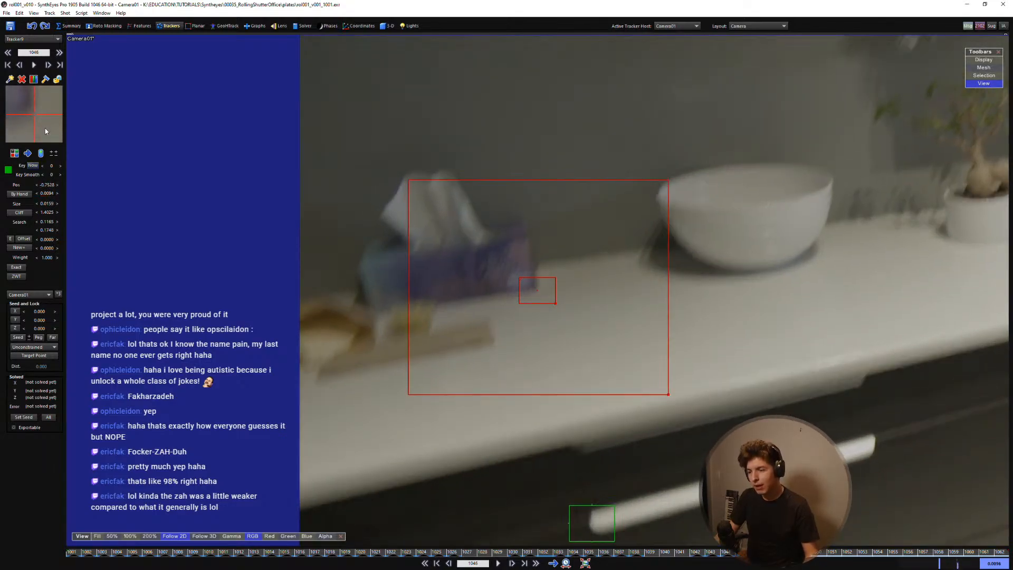
left_click(45, 128)
key("ctrl+z")
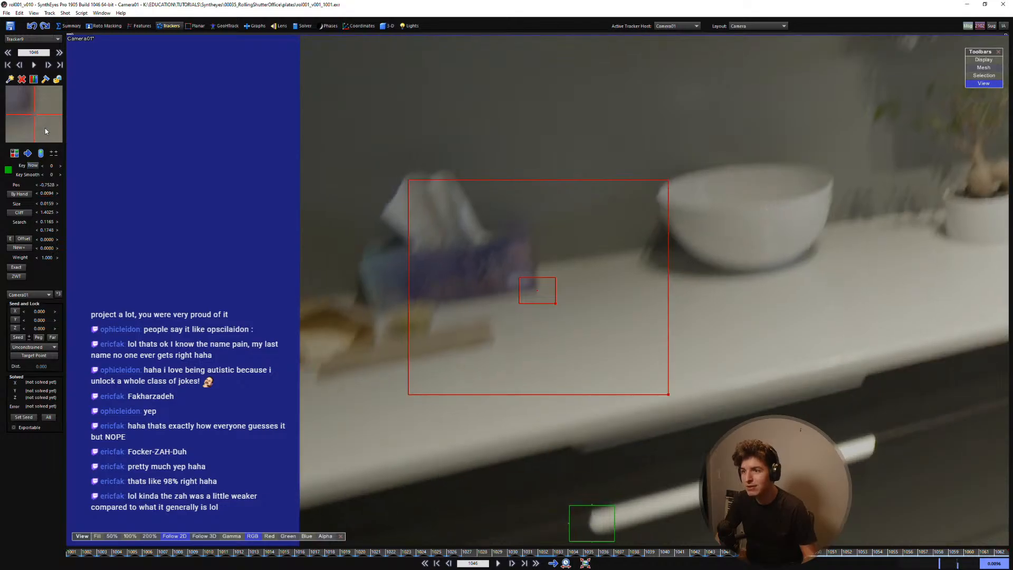
Step: Track the tissue-box corner from frame 1046 through the last frame, 1062, and lock the tracker
key("d")
key("s")
key("d")
key("d")
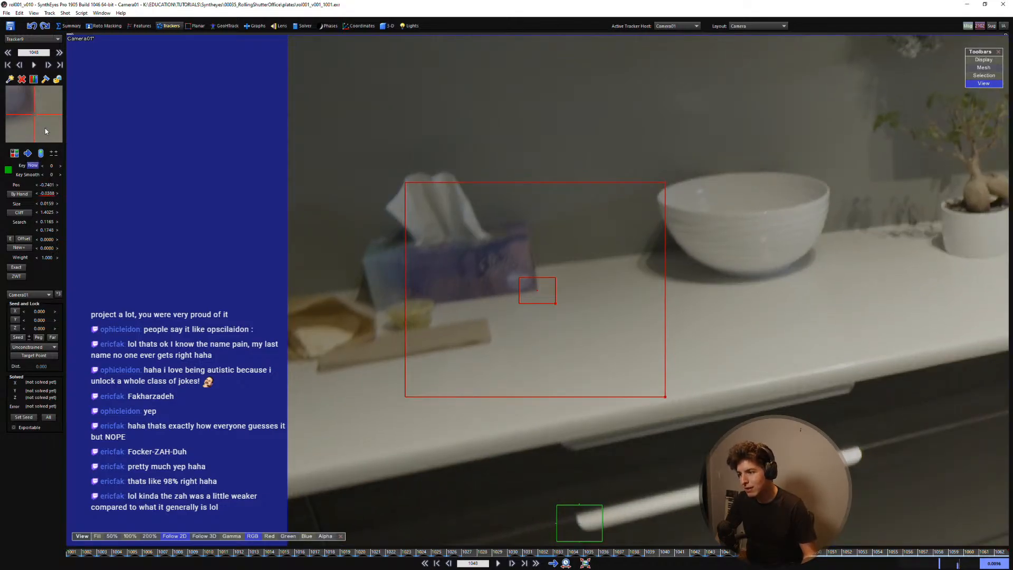
key("d")
key("d")
key("d")
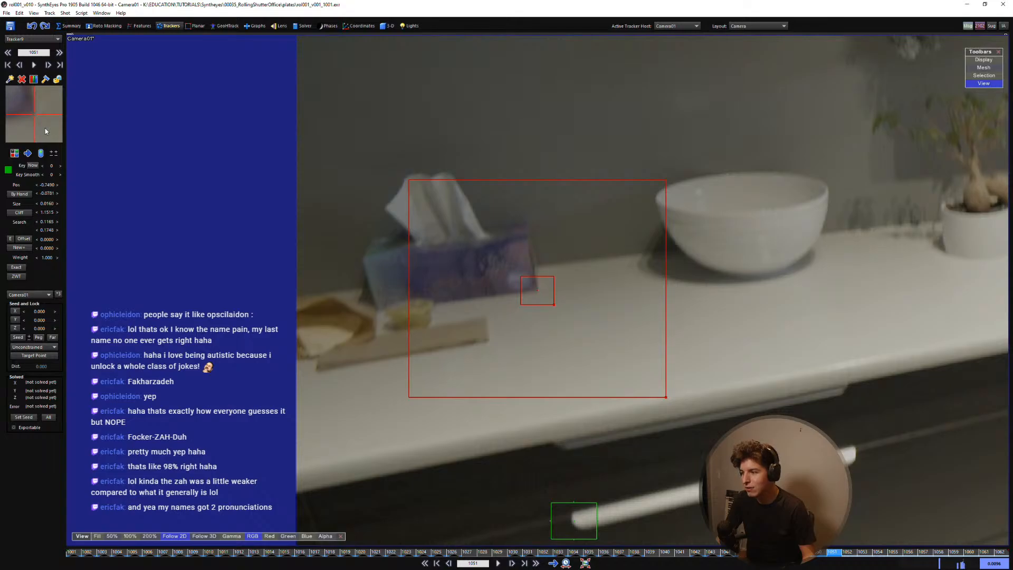
key("d")
key("d")
key("d")
key("d")
key("d")
key("d")
key("d")
key("d")
key("d")
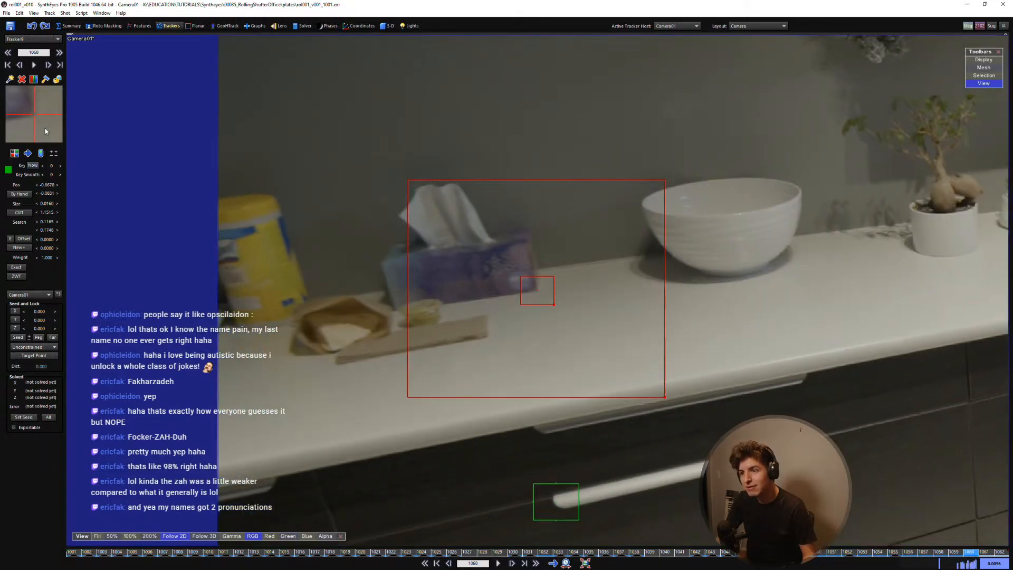
key("d")
key("d")
key("l")
Step: Scrub through the locked tissue-box track between frames 1034 and 1062 to check that it stays on the corner
key("a")
key("a")
key("a")
key("a")
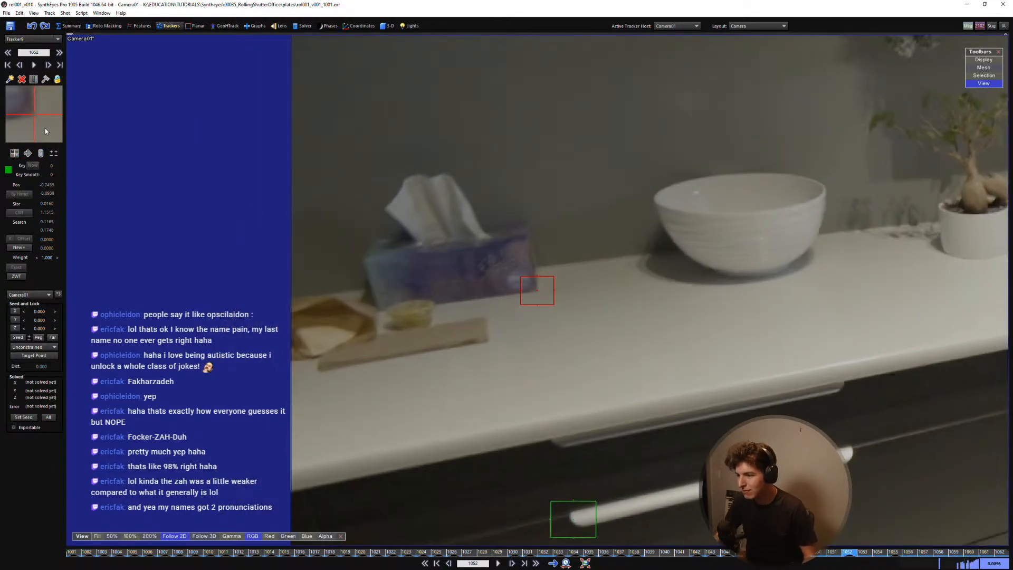
key("d")
key("d")
key("d")
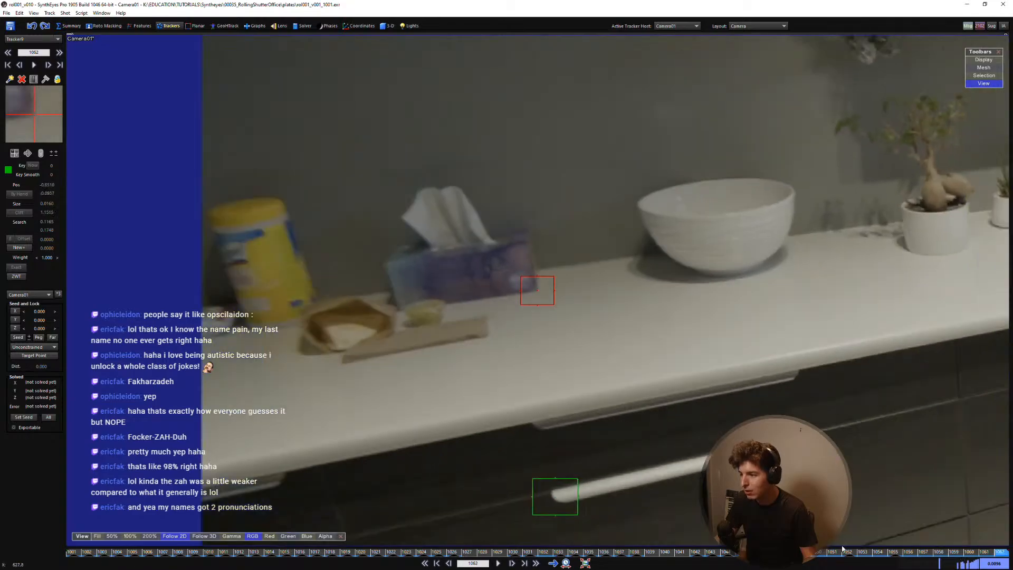
key("d")
key("d")
key("d")
key("d")
key("d")
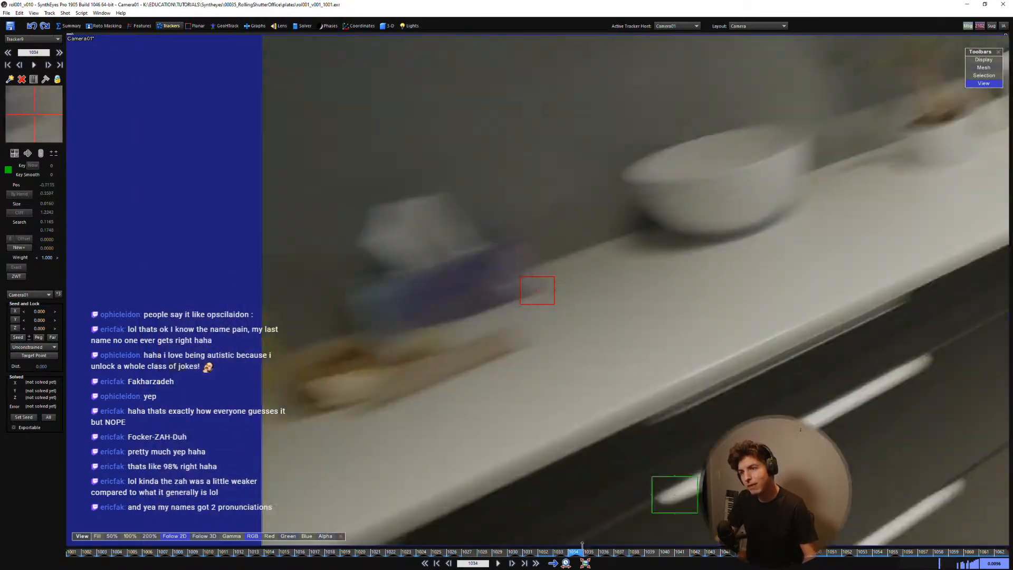
left_click_drag(582, 552, 1000, 552)
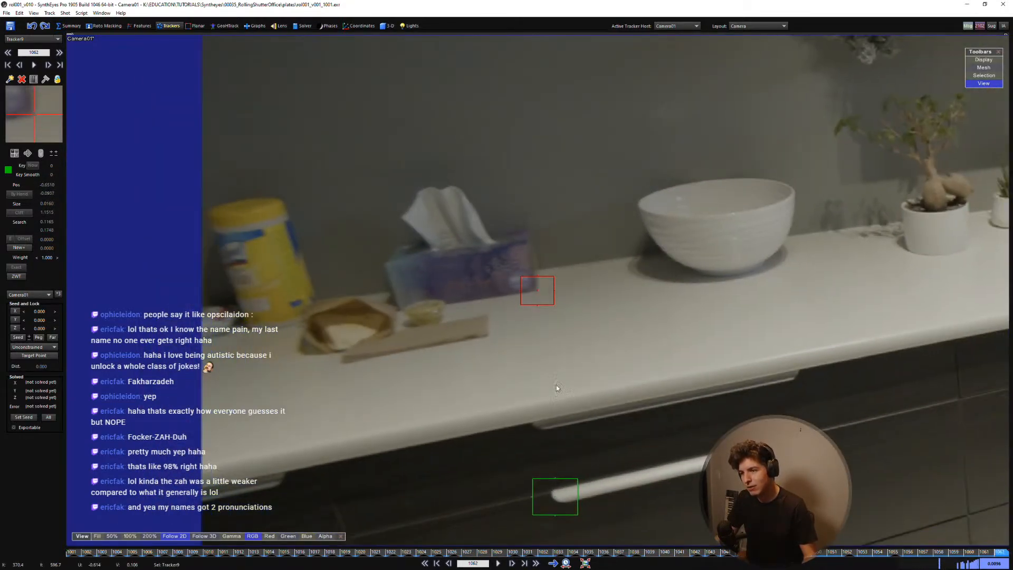
Step: Show the whole image, return to frame 1001 and re-solve the camera with the tissue-box tracker included
scroll(615, 349, "down", 3)
middle_click_drag(624, 373, 376, 368)
scroll(477, 376, "down", 3)
middle_click_drag(506, 382, 462, 379)
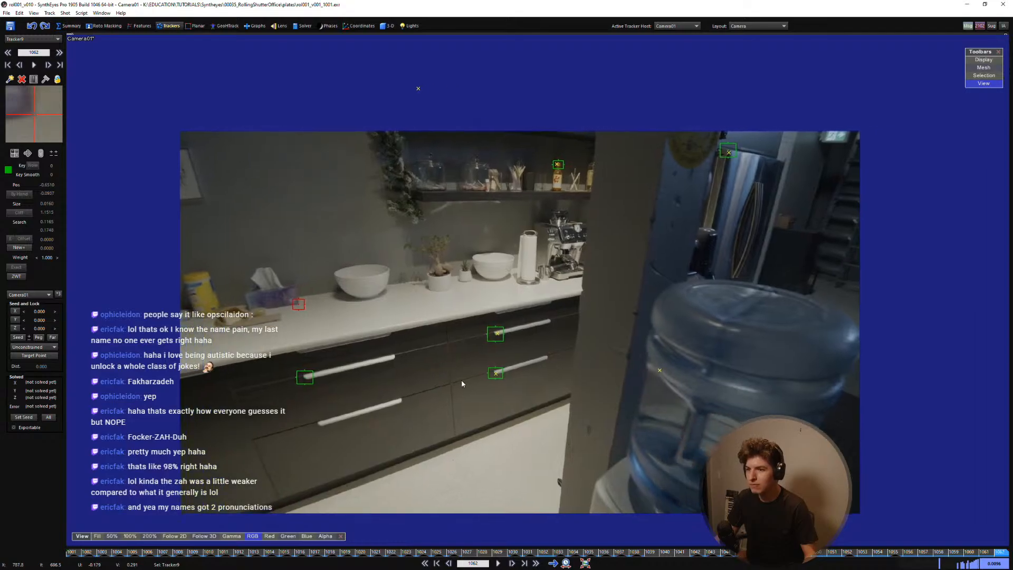
key("shift+a")
key("F9")
key("Return")
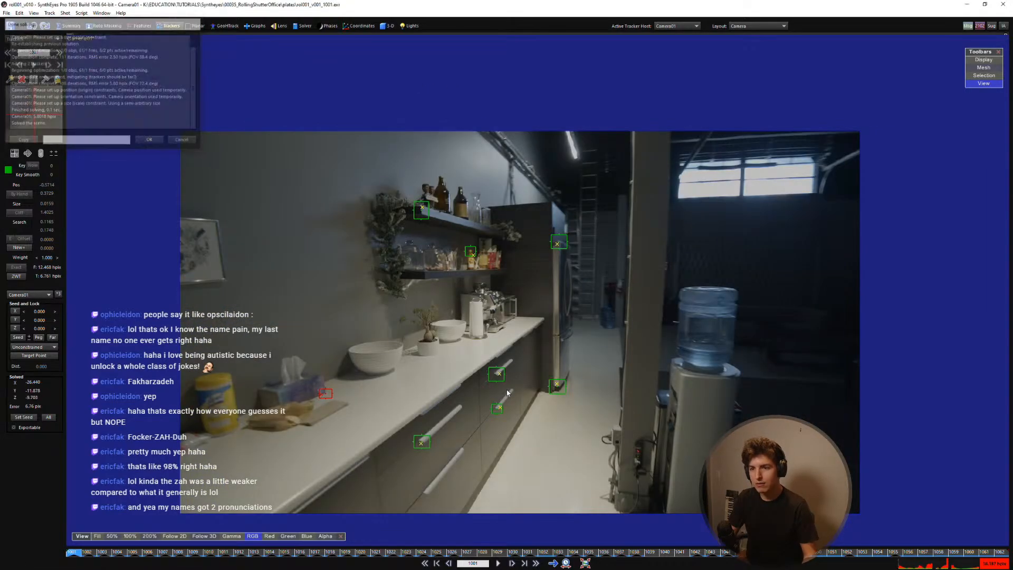
Step: Step through the shot from frame 1001 to 1026 to examine how the solved points line up with the trackers
key("space")
key("space")
key("s")
key("s")
key("s")
key("s")
key("s")
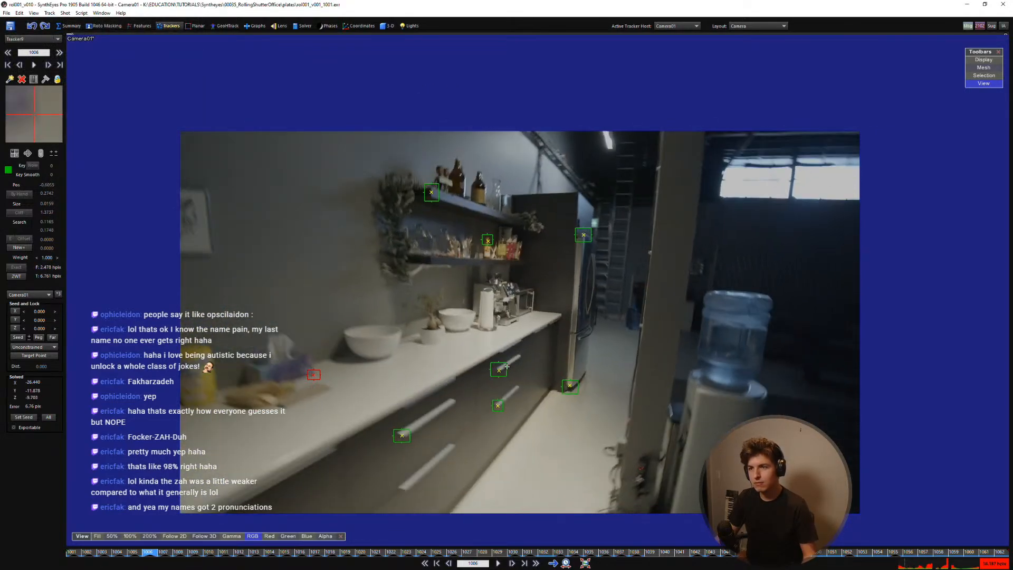
key("d")
key("d")
key("d")
key("d")
key("d")
key("d")
key("d")
key("d")
key("d")
key("d")
key("d")
key("d")
key("d")
key("d")
key("d")
key("d")
key("d")
key("d")
key("d")
key("d")
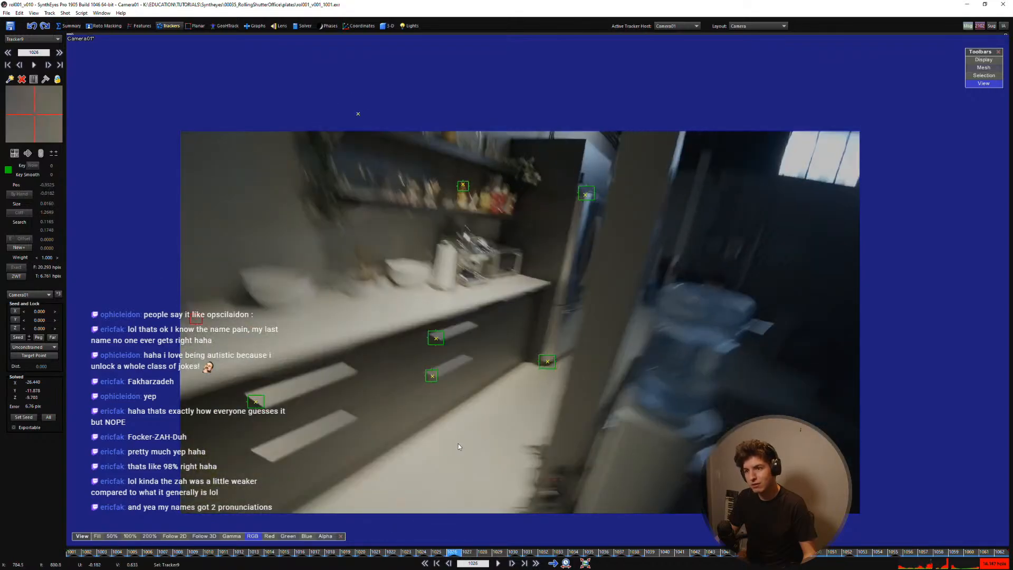
Step: Step back from frame 1026 to frame 1011 and select the three drawer-handle trackers
key("s")
key("s")
key("s")
key("s")
key("s")
key("s")
key("s")
key("s")
key("s")
key("s")
key("s")
key("s")
key("s")
key("s")
key("s")
mouse_move(528, 383)
left_mouse_down()
mouse_move(537, 452)
mouse_move(327, 520)
left_mouse_up()
Step: Return to frame 1001 and examine where the selected drawer-handle trackers sit in the top and front views
key("5")
key("7")
scroll(304, 167, "up", 3)
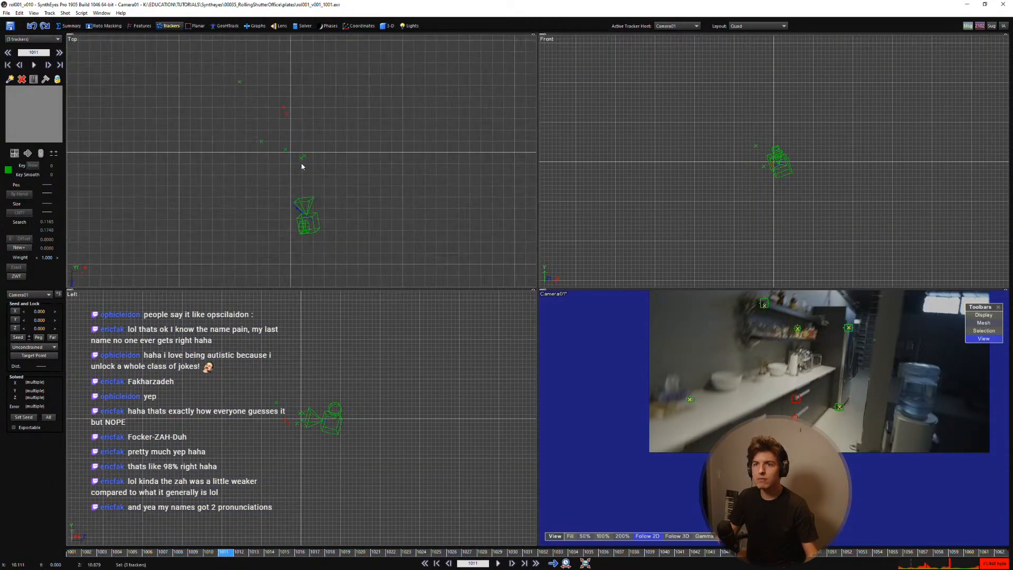
scroll(305, 128, "up", 1)
key("Home")
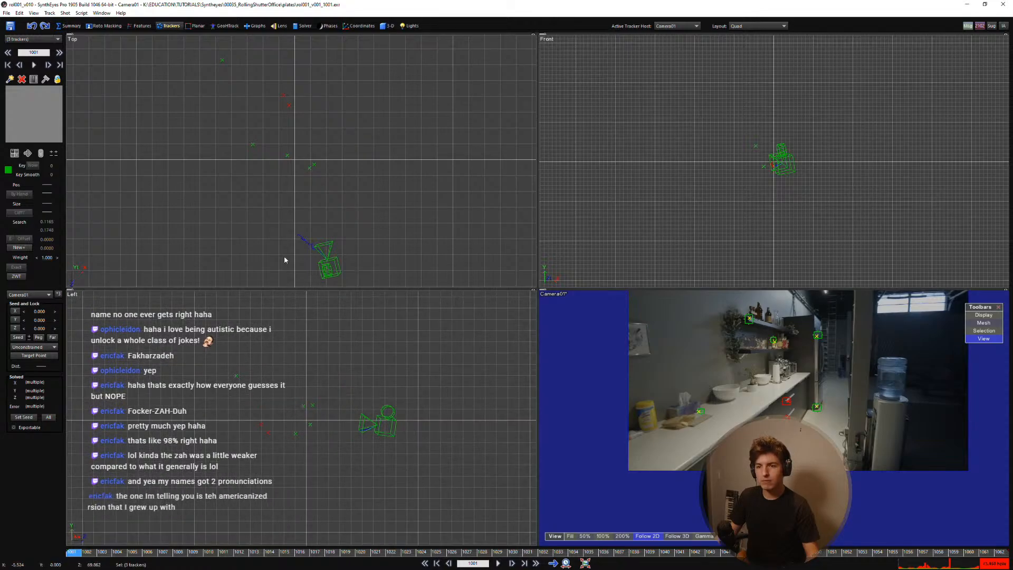
scroll(797, 174, "up", 4)
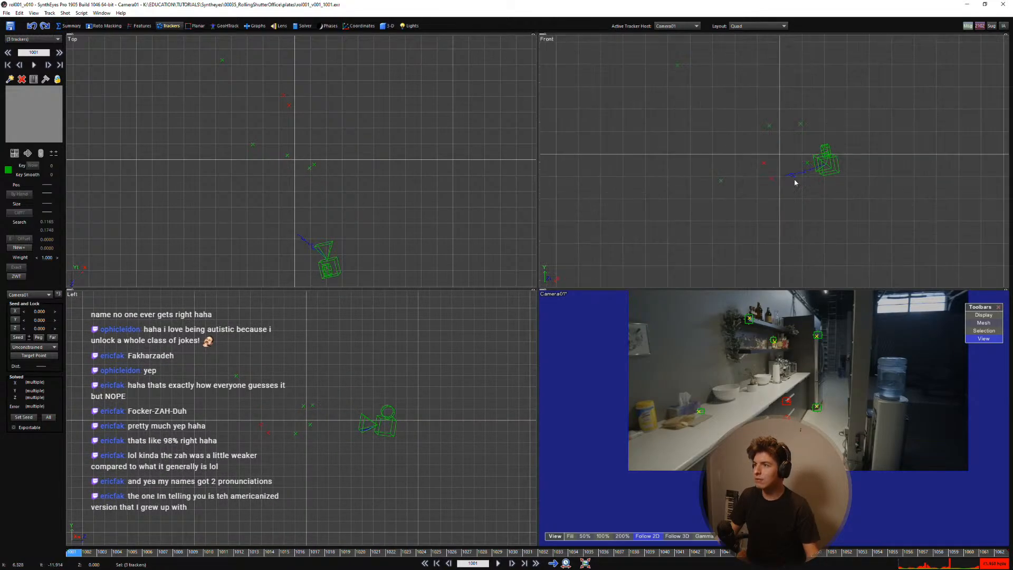
Step: Try to orbit around the solved tracker points in the perspective view
key("8")
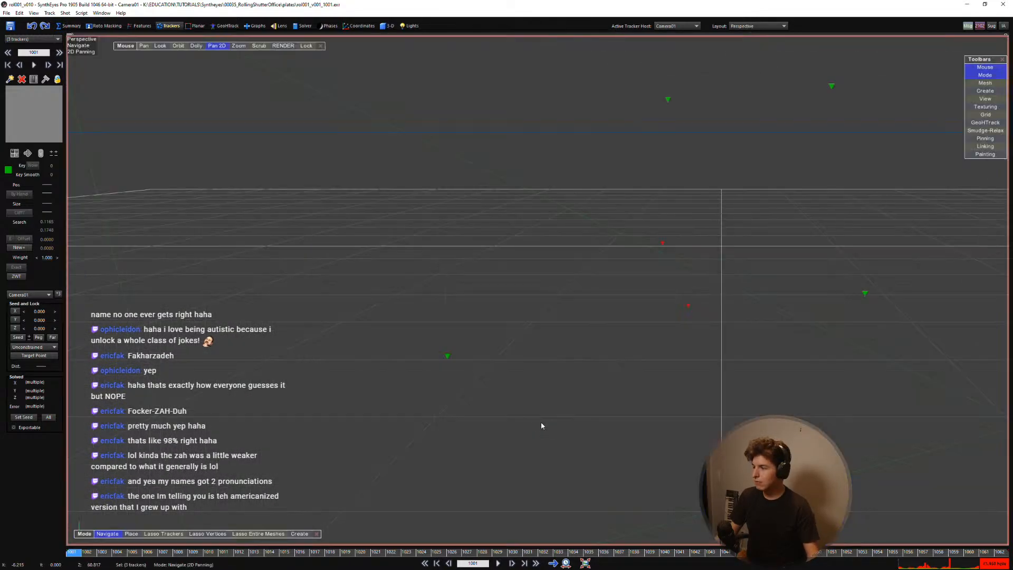
scroll(584, 402, "down", 2)
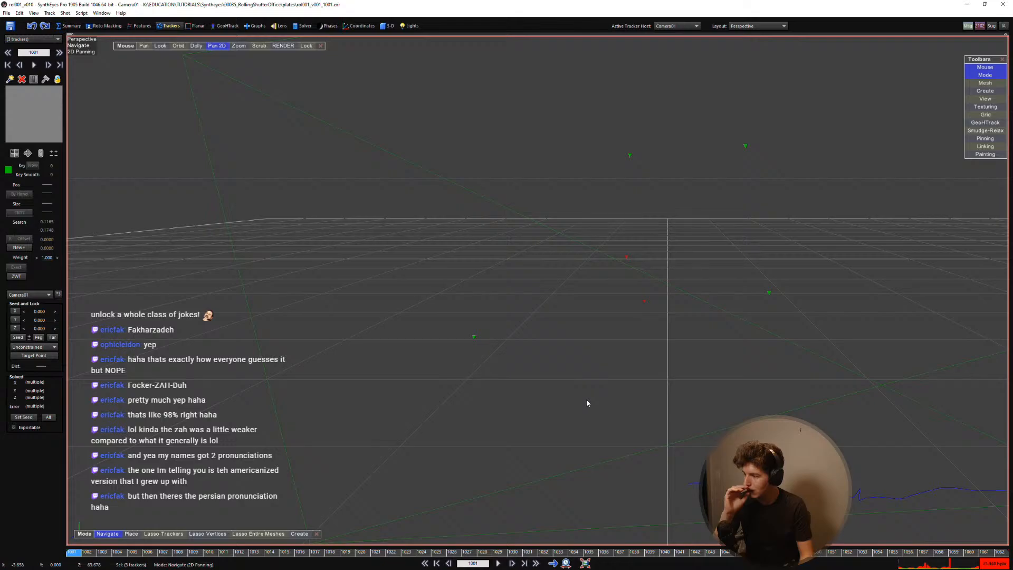
key("alt")
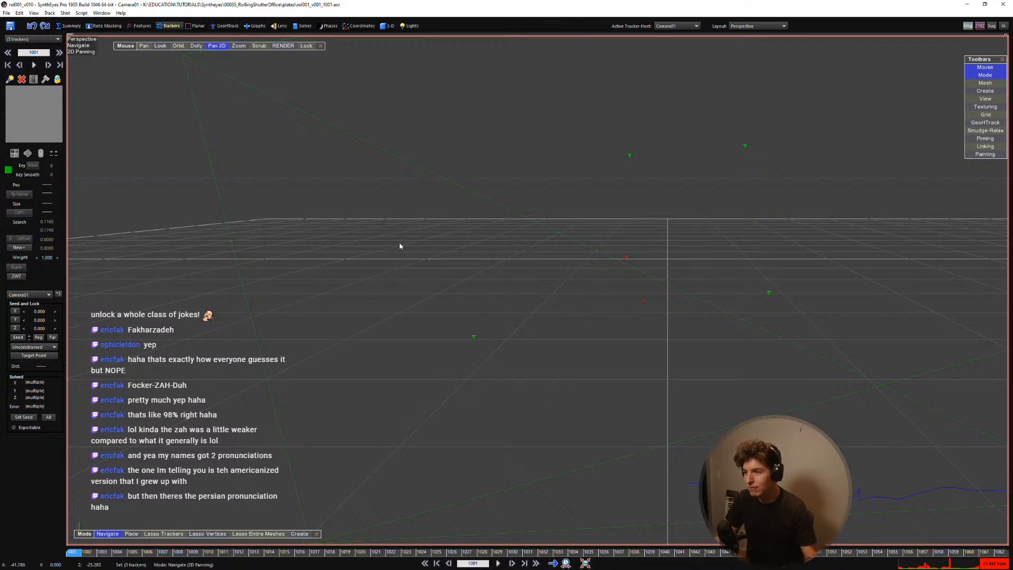
left_click(178, 46)
left_click_drag(547, 284, 445, 265, "alt")
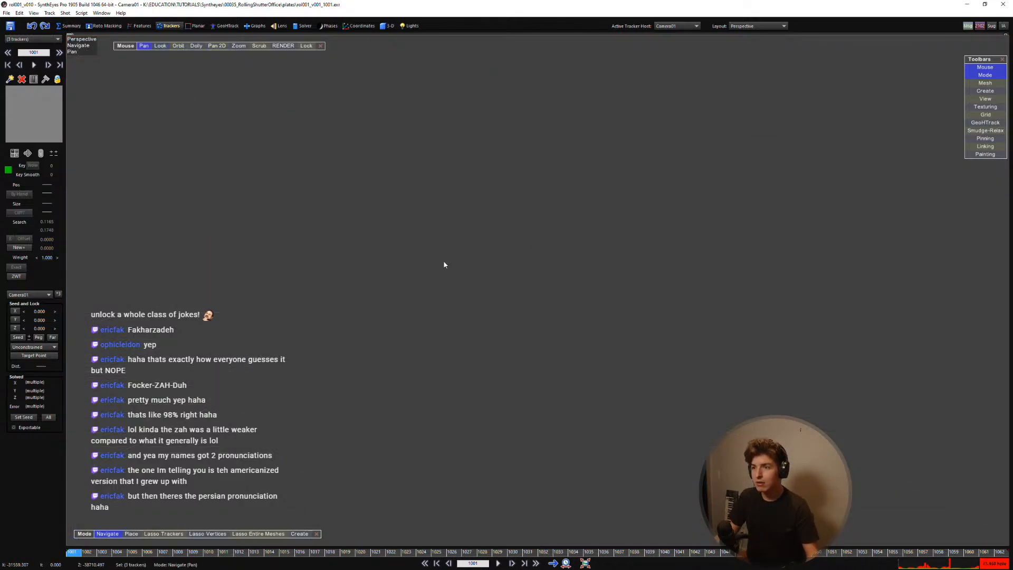
middle_click_drag(444, 265, 512, 273)
Step: Select the four trackers on the drawer handles and fridge base and try to find their solved points in the perspective view
left_click(301, 26)
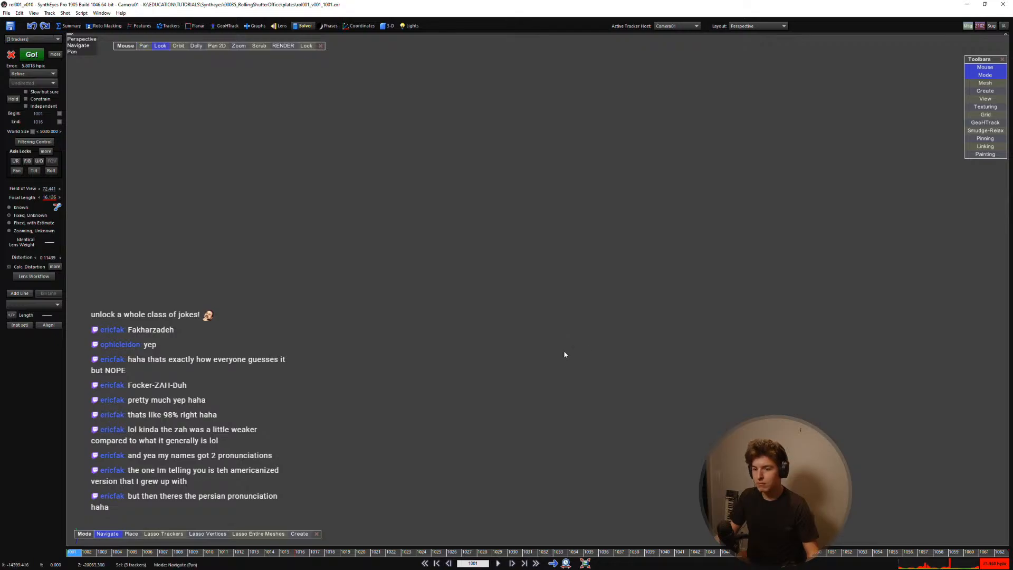
key("5")
key("6")
key("5")
left_click_drag(647, 248, 460, 340)
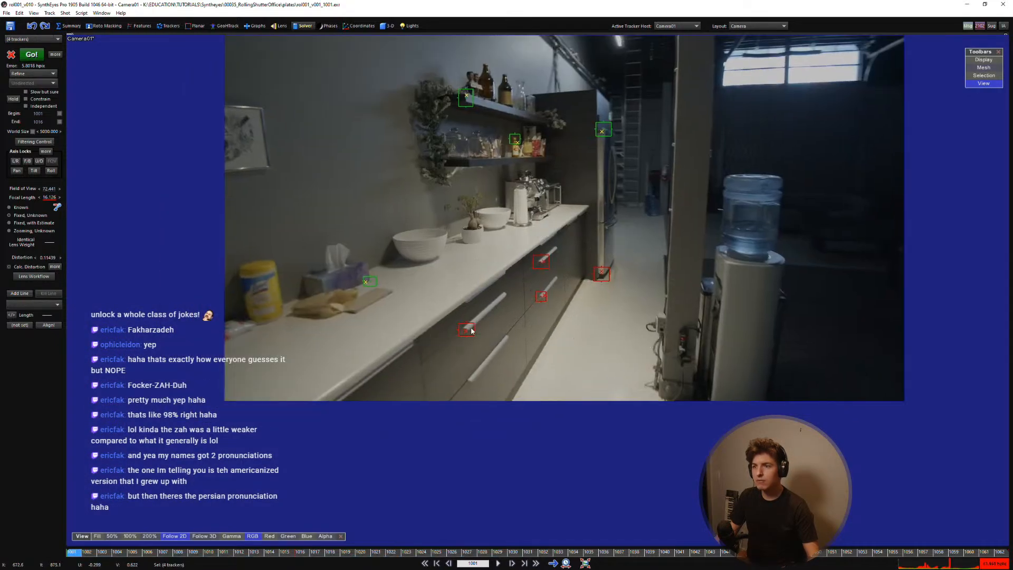
key("4")
key("6")
middle_click_drag(532, 315, 491, 289, "alt")
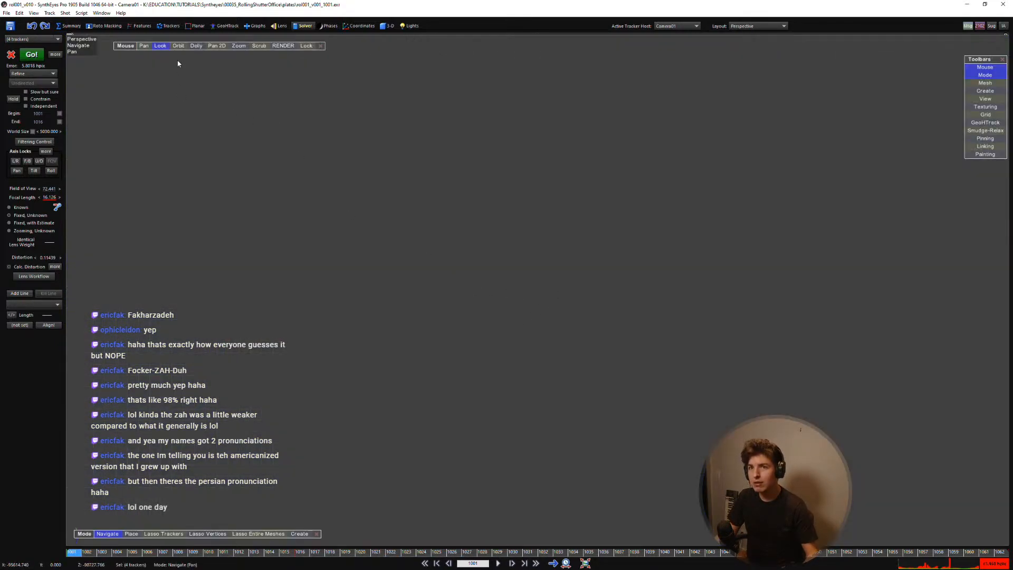
left_click(178, 46)
middle_click_drag(448, 229, 569, 304, "alt")
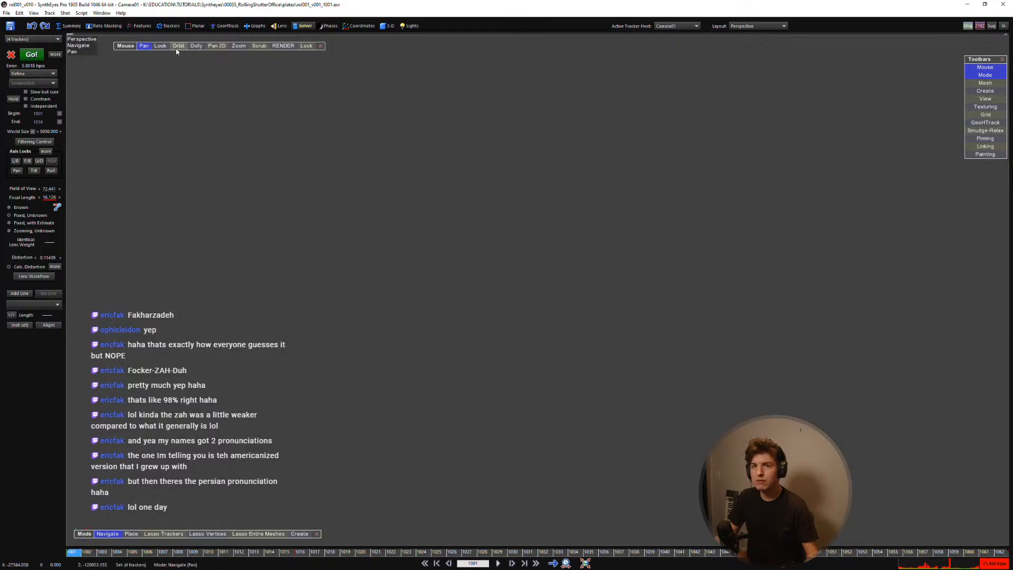
left_click(144, 46)
middle_click_drag(660, 335, 697, 321, "alt")
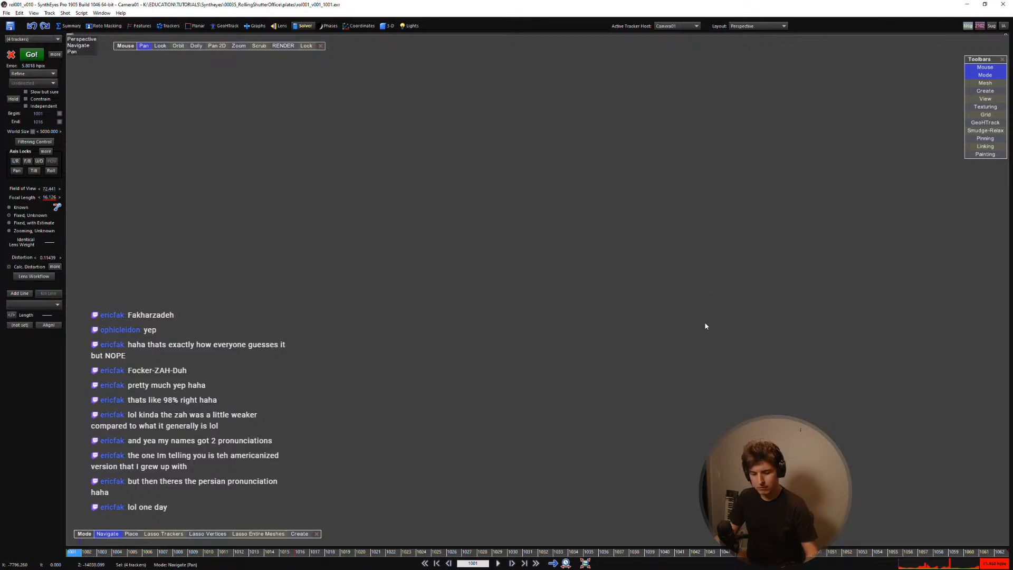
key("4")
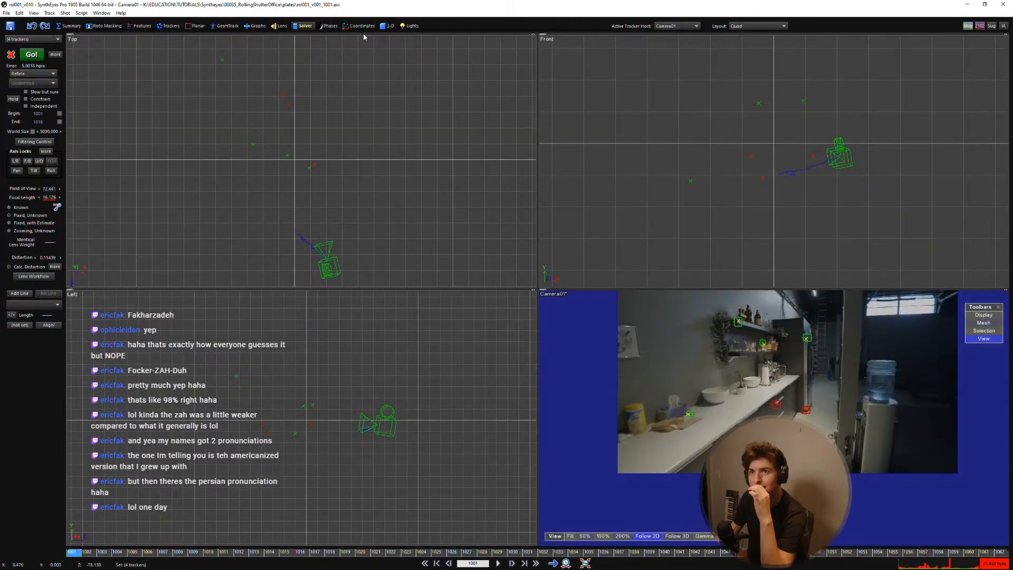
Step: Create a box mesh among the solved points in the top view and frame it in the perspective view
left_click(387, 26)
left_click(34, 53)
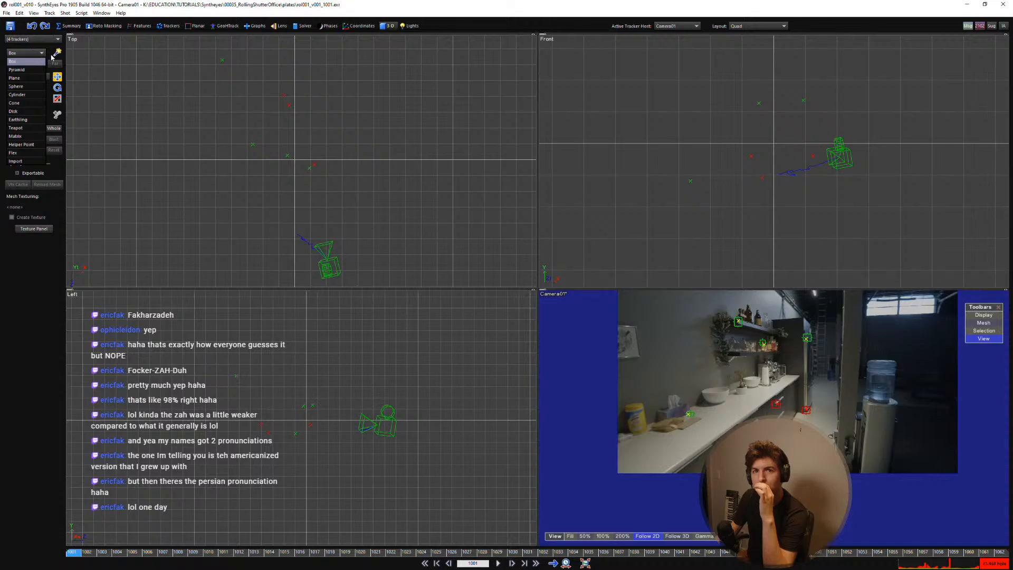
left_click(56, 53)
left_click_drag(272, 139, 316, 196)
key("8")
key("shift+f")
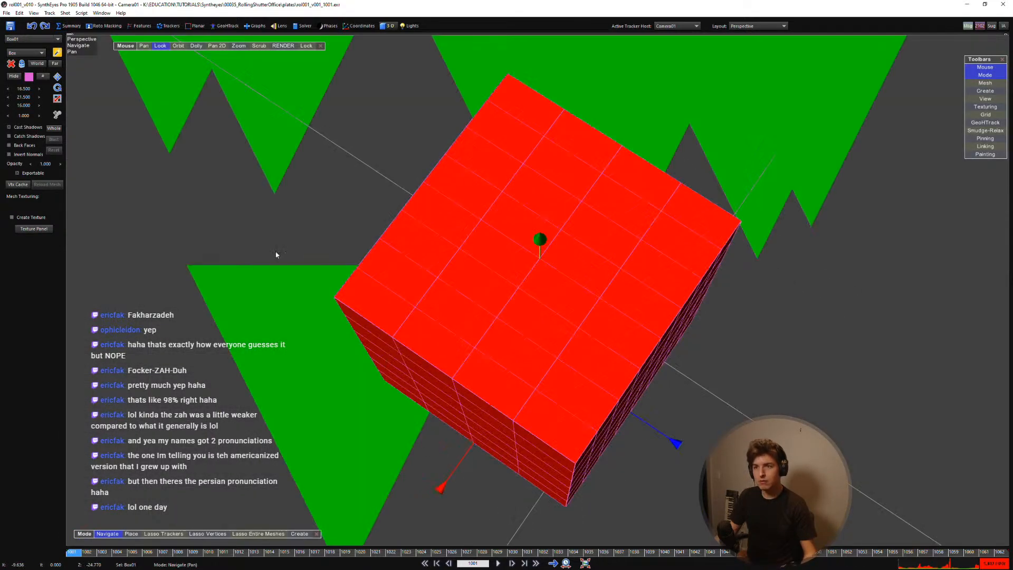
Step: Move the box toward the camera, clear of the tracker markers
middle_click_drag(276, 255, 327, 295, "alt")
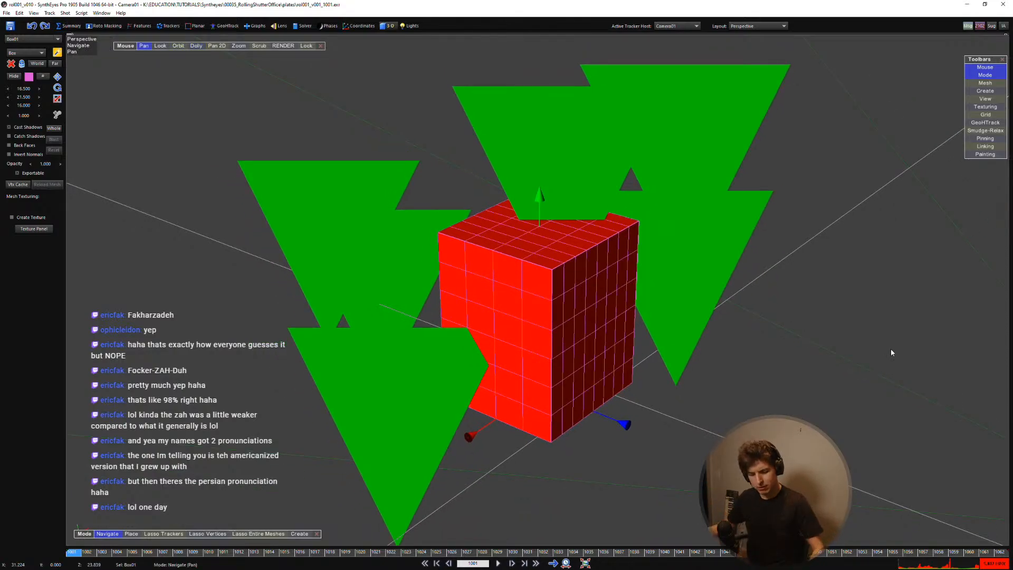
middle_click_drag(891, 352, 905, 352, "alt")
left_click_drag(629, 427, 893, 475)
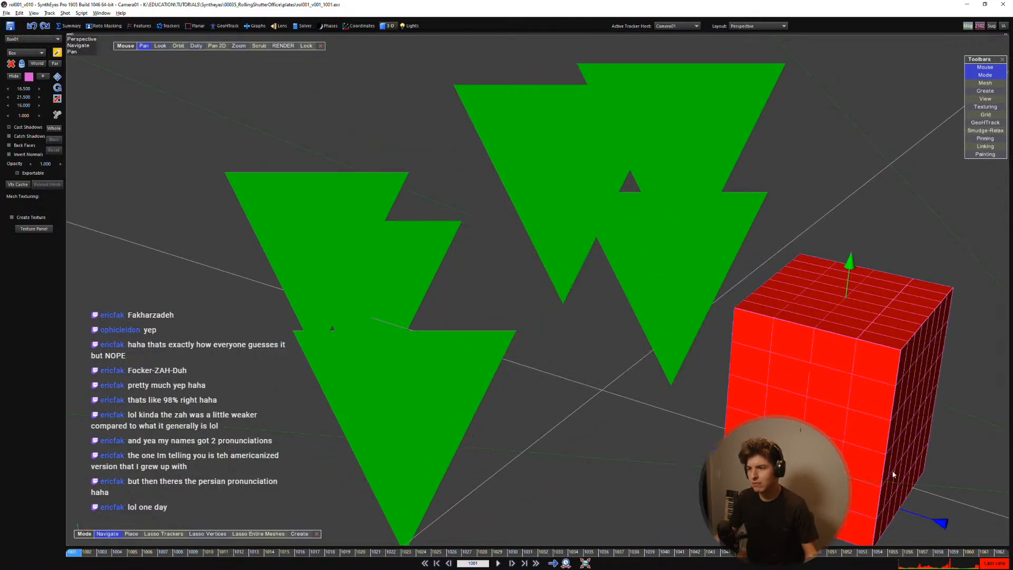
middle_click_drag(893, 475, 768, 398, "alt")
Step: Set the solver's world size to 570.000
left_click(298, 27)
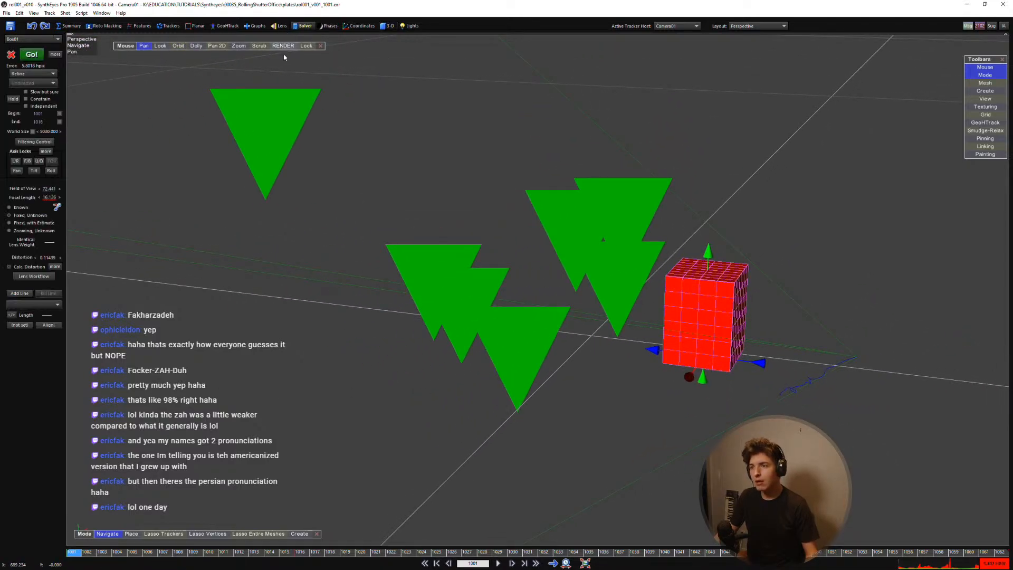
left_click_drag(48, 132, 269, 169)
middle_click_drag(554, 280, 570, 200, "alt")
Step: Select the three drawer-handle trackers and compare their solved points between the camera, quad and perspective views
key("c")
mouse_move(560, 276)
left_mouse_down()
mouse_move(448, 397)
mouse_move(545, 366)
left_mouse_up()
key("5")
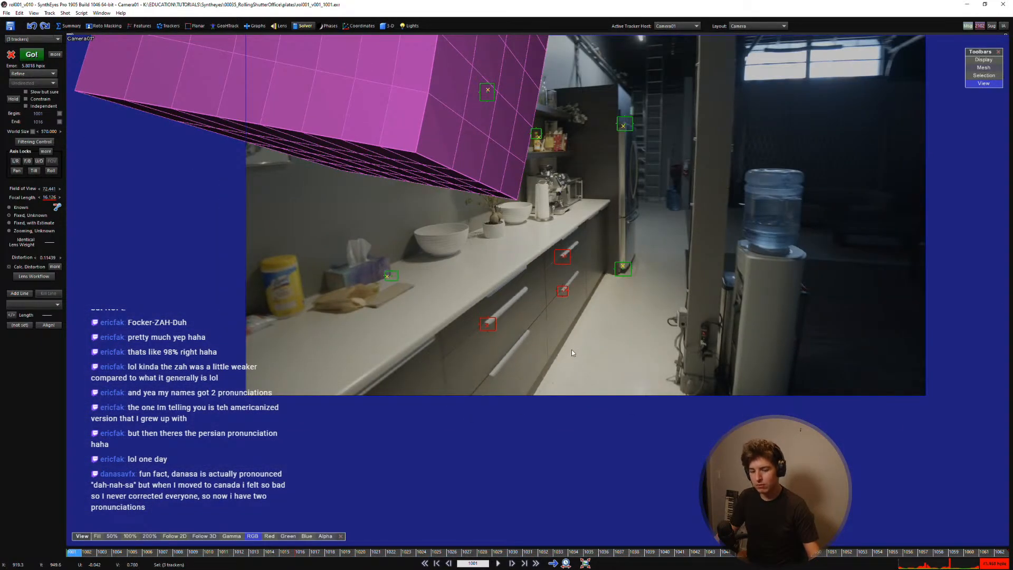
key("q")
key("alt")
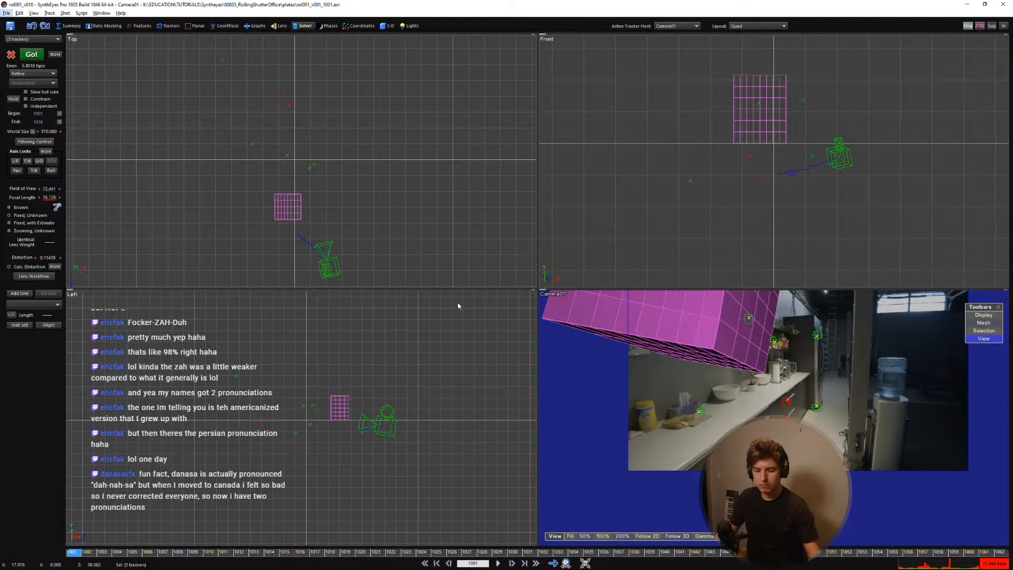
key("p")
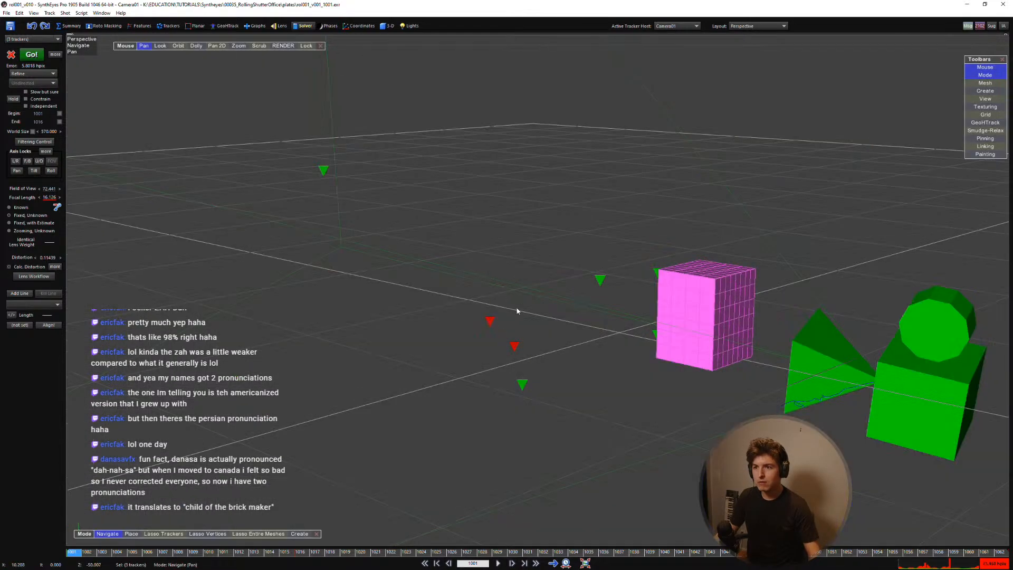
key("c")
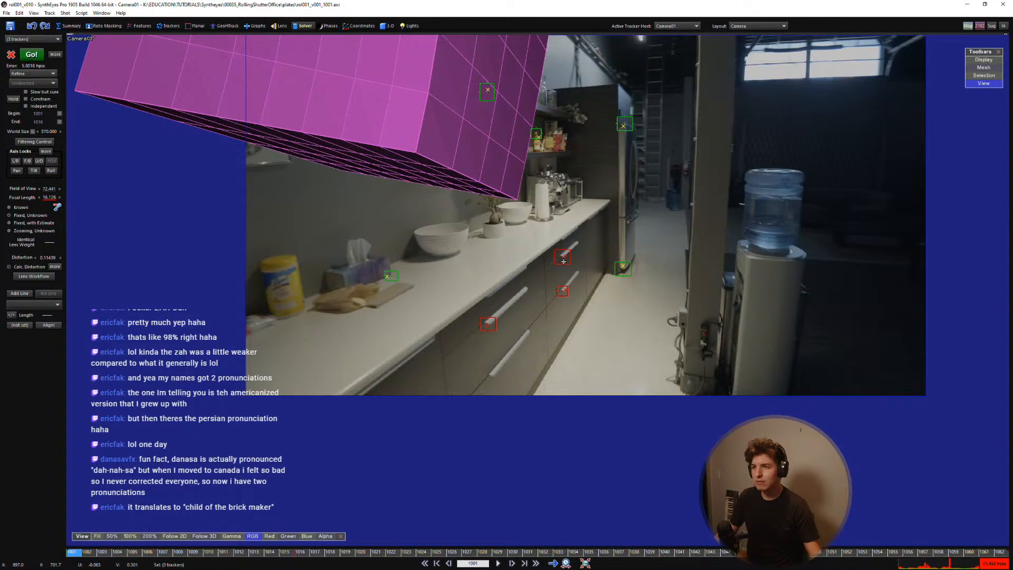
Step: Select the box, frame it in the perspective view and show it as a wireframe
left_click(453, 145)
key("p")
key("ctrl+f")
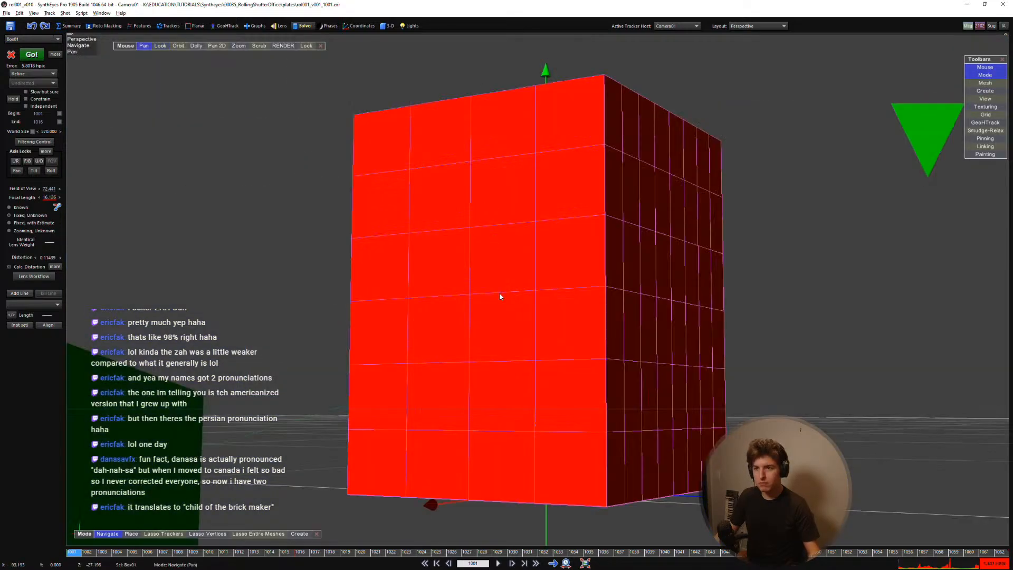
left_click_drag(500, 295, 731, 293, "alt")
key("w")
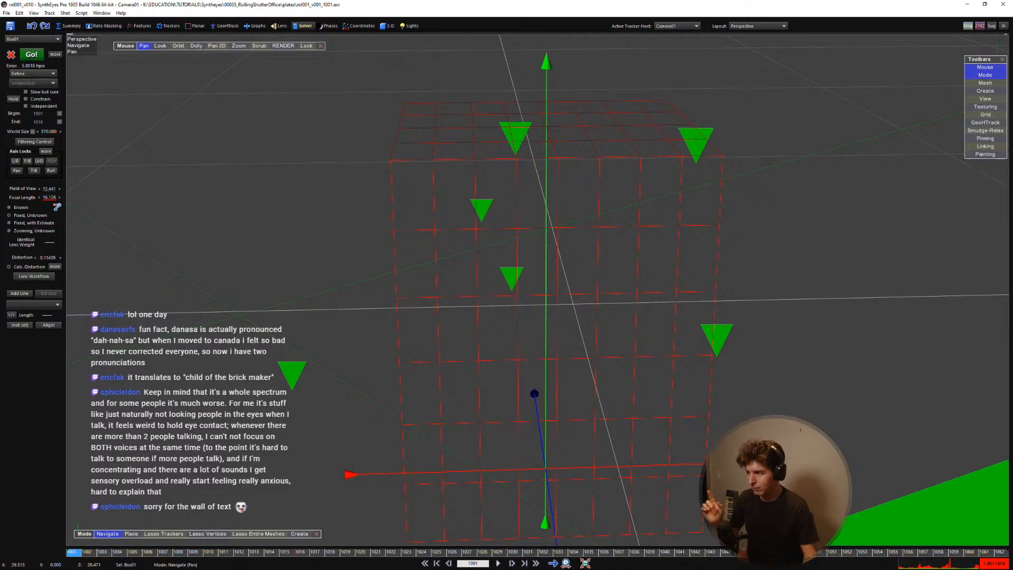
Step: Go to frame 1003 and examine the camera path and solved points around the wireframe box
left_click_drag(610, 335, 547, 429, "alt")
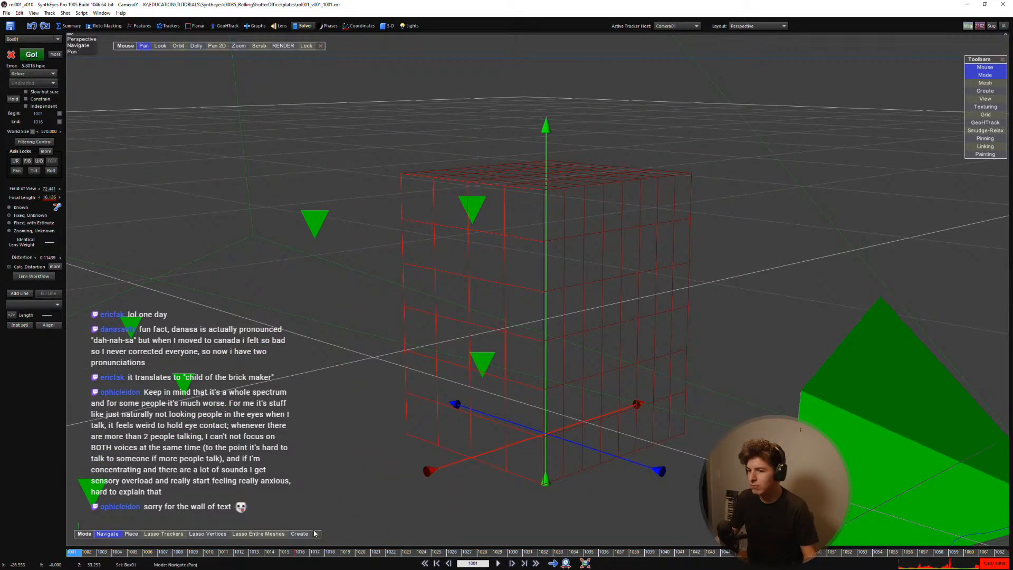
mouse_move(96, 552)
left_mouse_down()
mouse_move(149, 545)
mouse_move(80, 551)
mouse_move(101, 560)
left_mouse_up()
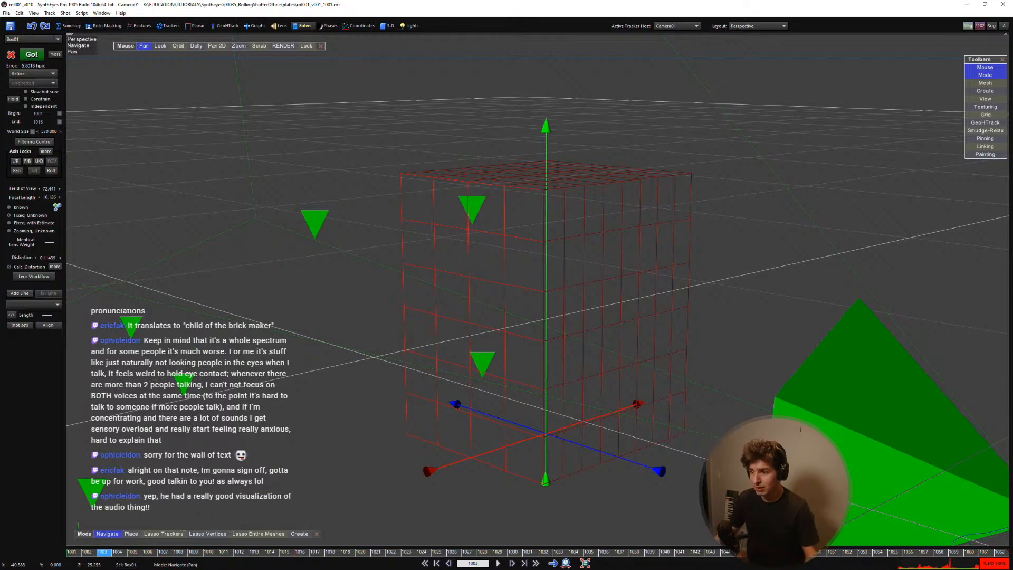
mouse_move(352, 518)
left_mouse_down("alt")
mouse_move(362, 411)
mouse_move(288, 448)
mouse_move(18, 388)
mouse_move(104, 424)
mouse_move(489, 430)
mouse_move(495, 403)
mouse_move(578, 379)
mouse_move(502, 398)
mouse_move(484, 353)
mouse_move(487, 386)
mouse_move(453, 375)
mouse_move(466, 344)
mouse_move(563, 396)
mouse_move(774, 286)
left_mouse_up("alt")
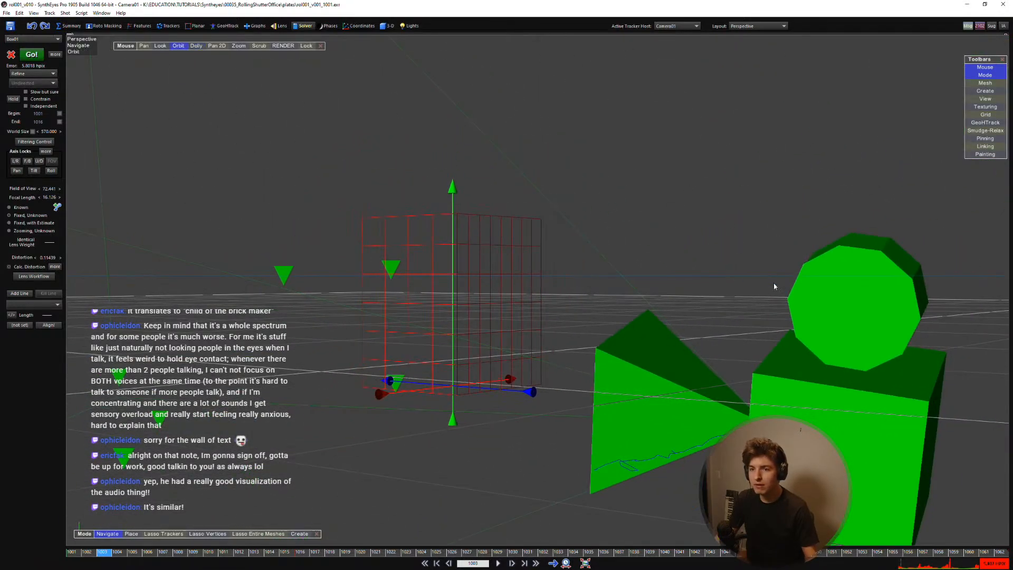
Step: Select the three drawer-handle trackers in the camera view and set their colour to cyan
key("c")
left_click_drag(555, 295, 548, 237)
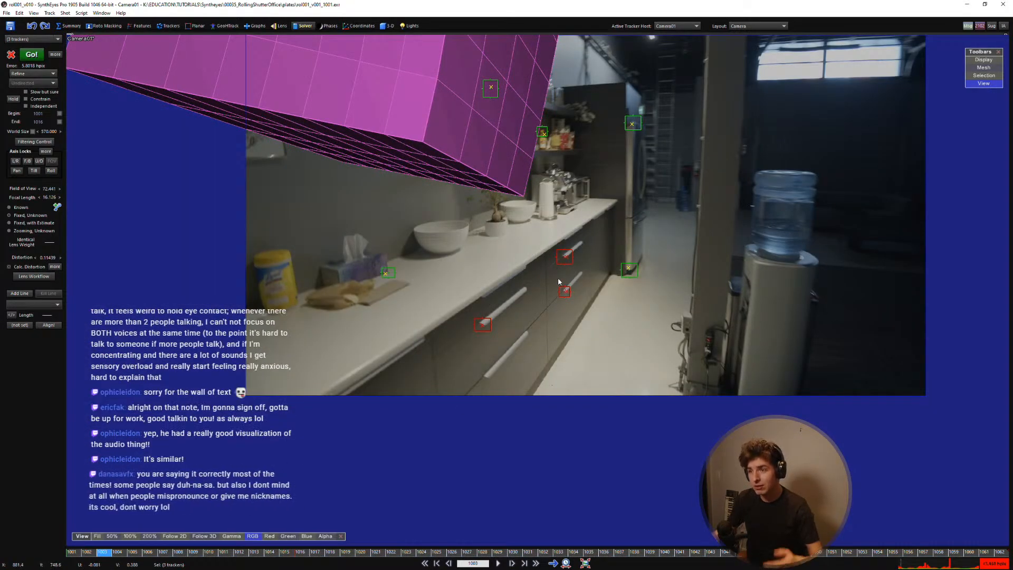
left_click(168, 26)
left_click(8, 169)
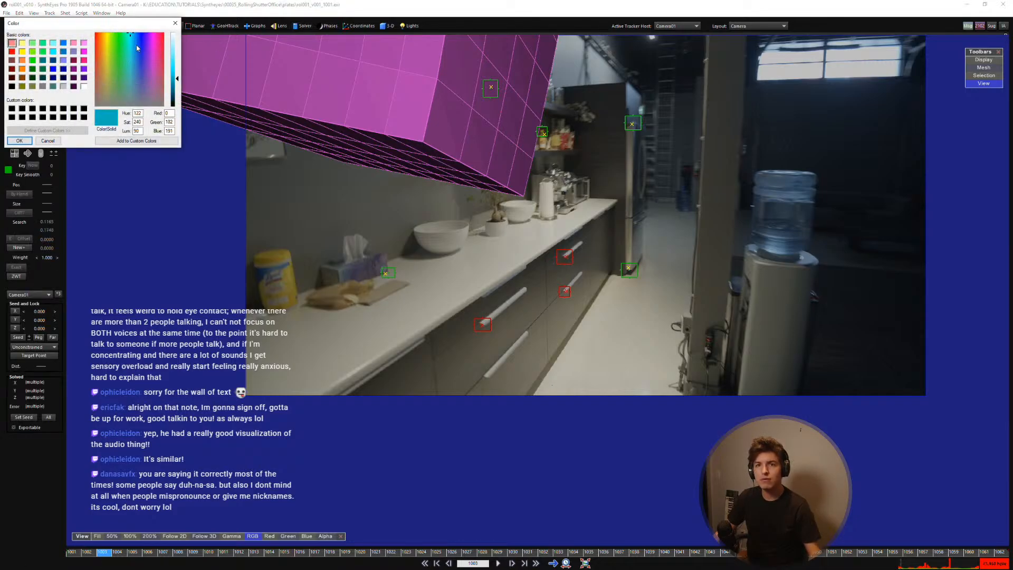
left_click(19, 140)
Step: Select the box and examine the position of the cyan drawer-handle points in the perspective view
key("p")
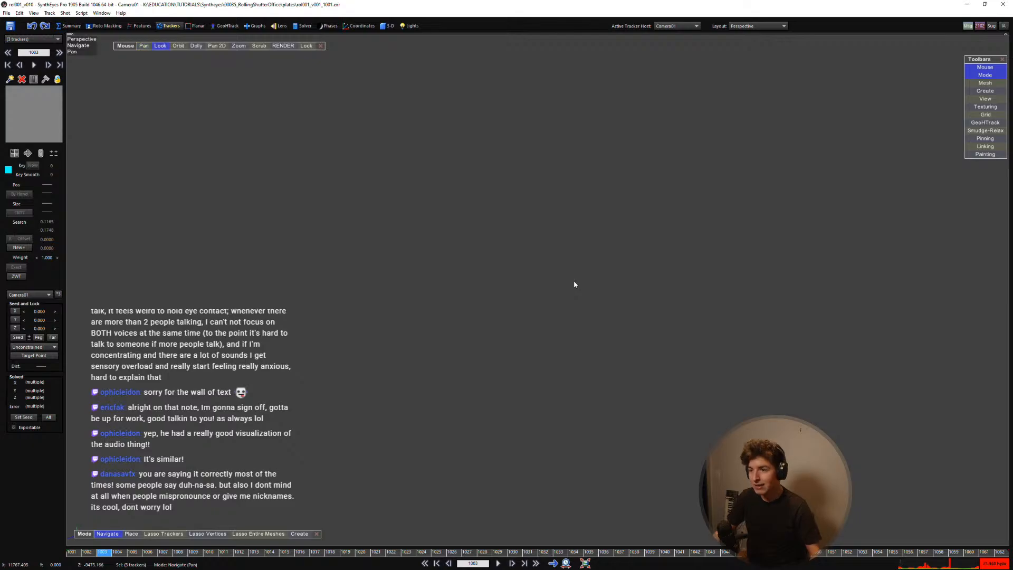
key("q")
left_click(644, 321)
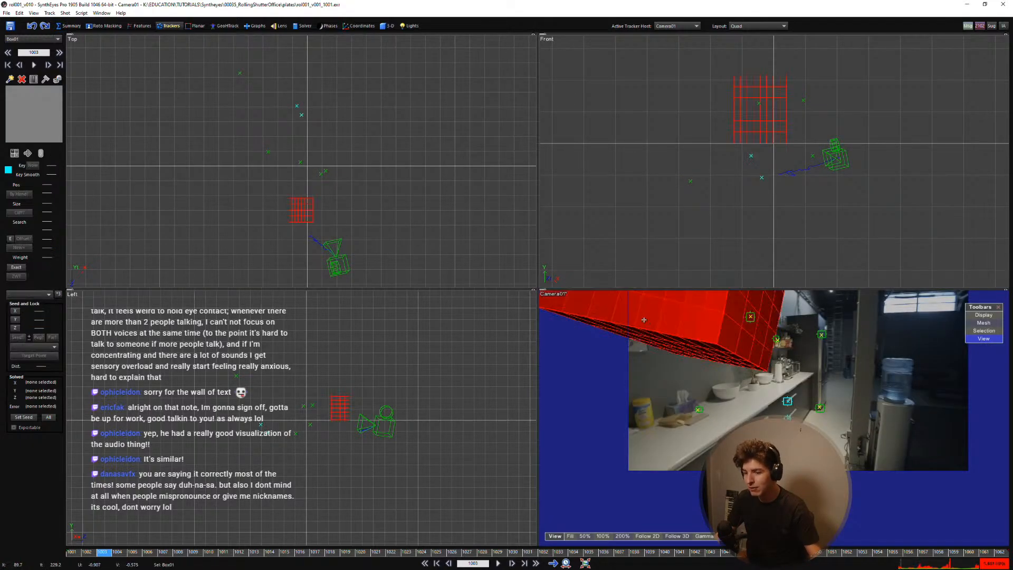
key("p")
left_click_drag(589, 301, 522, 322)
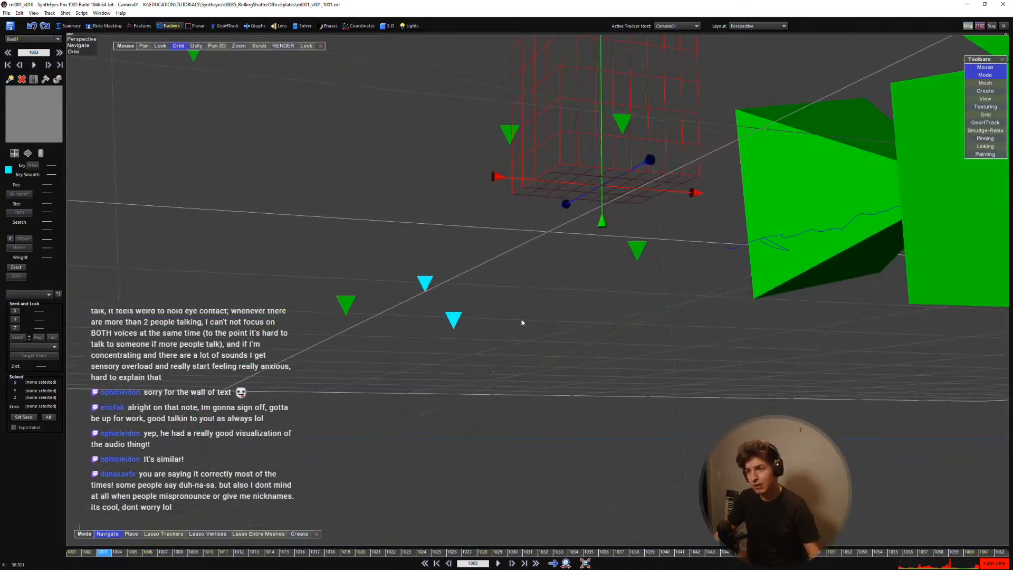
Step: Change the camera's solving mode from Refine to Automatic
key("7")
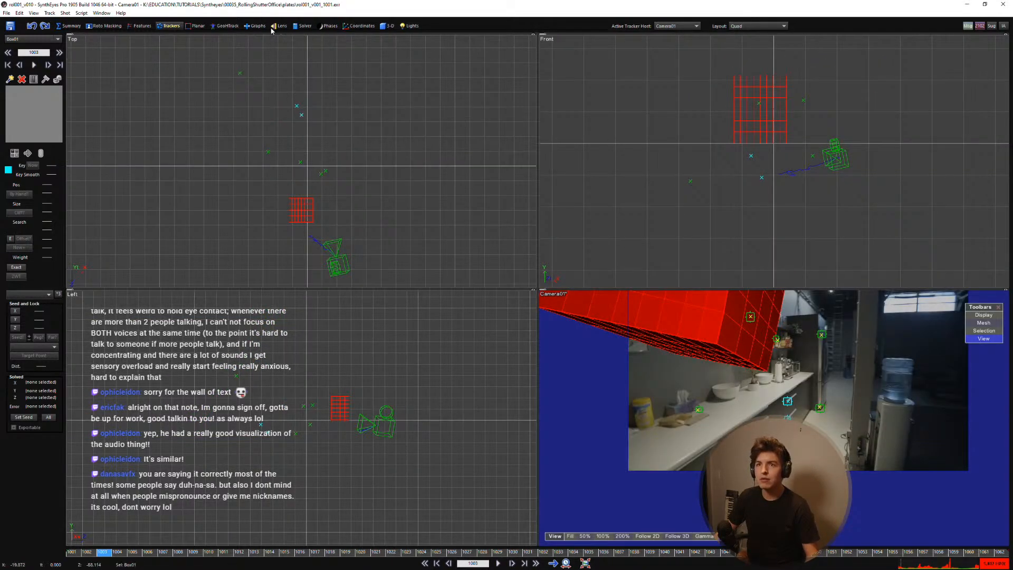
left_click(304, 26)
left_click(33, 74)
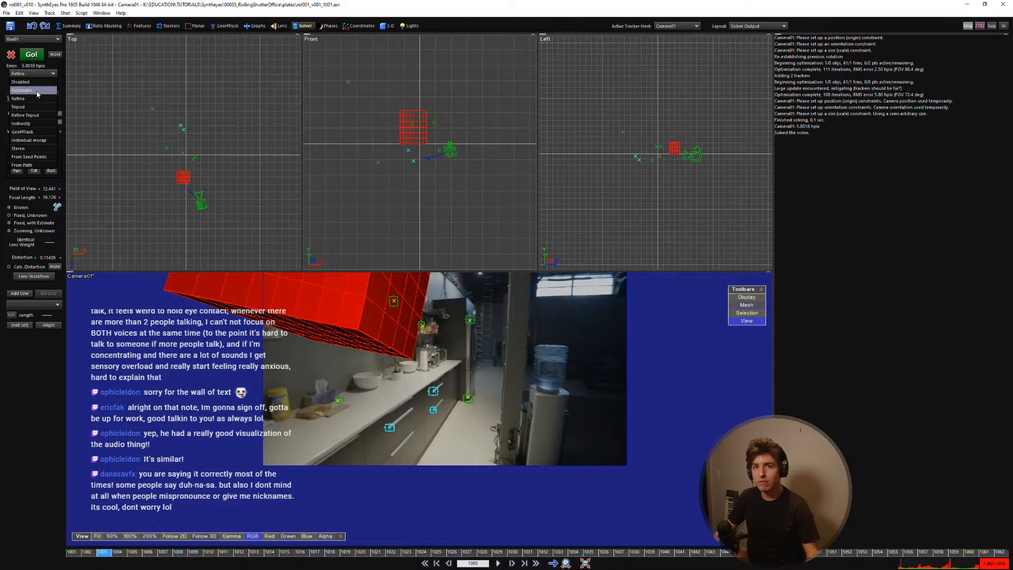
left_click(24, 91)
key("5")
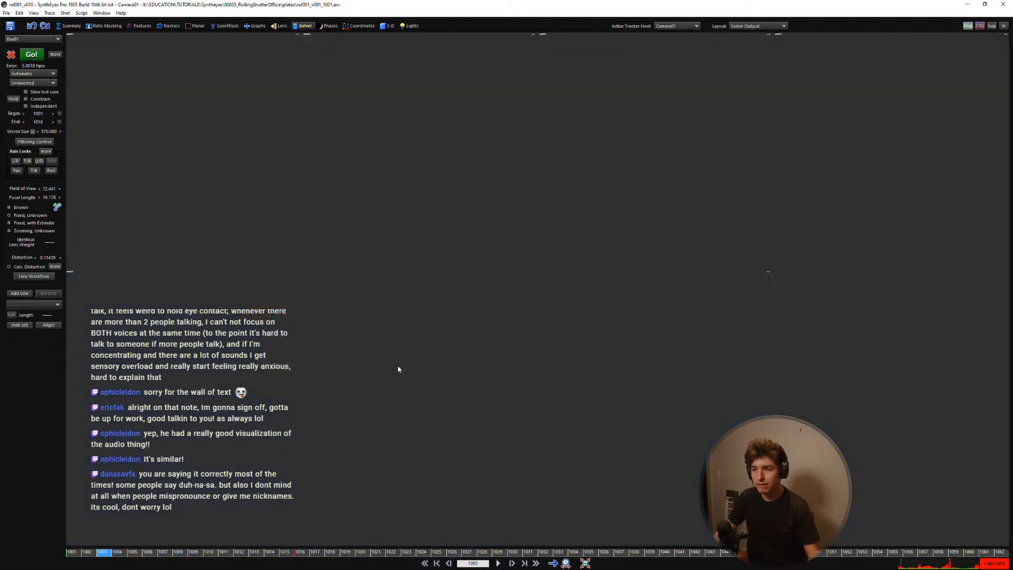
Step: Delete the red box mesh overlapping the kitchen image in the camera view
middle_click_drag(450, 343, 447, 442)
scroll(465, 385, "down", 3)
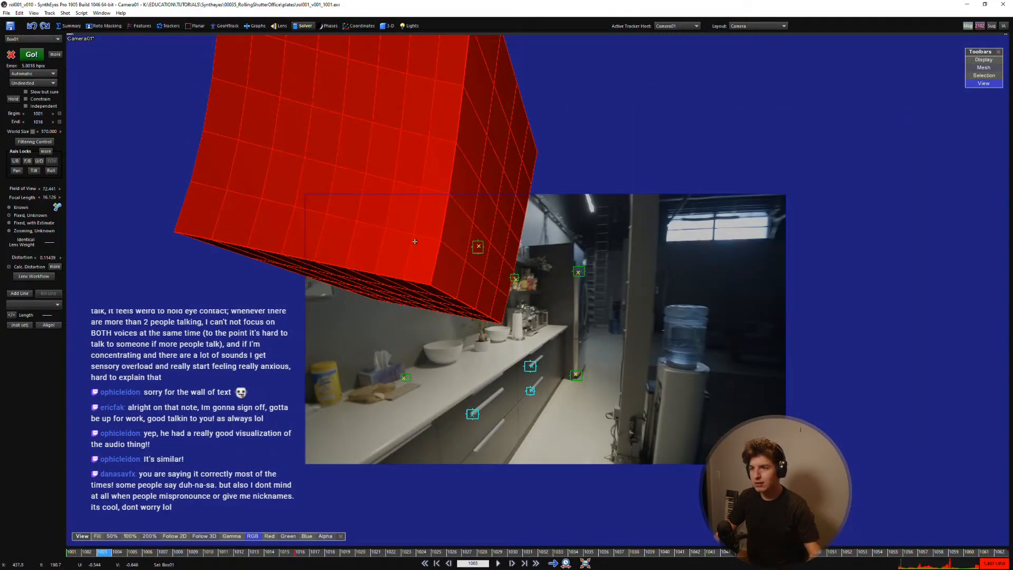
key("Delete")
Step: Set the solver's end frame to 1006, re-solve the camera in Automatic mode and accept the result
left_click_drag(43, 116, 28, 130)
right_click(41, 116)
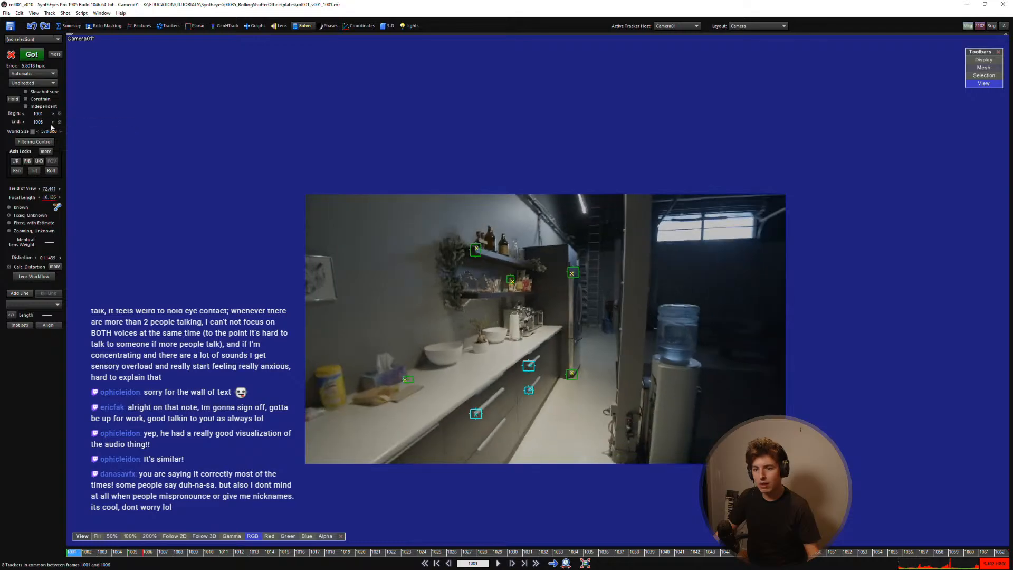
left_click(36, 60)
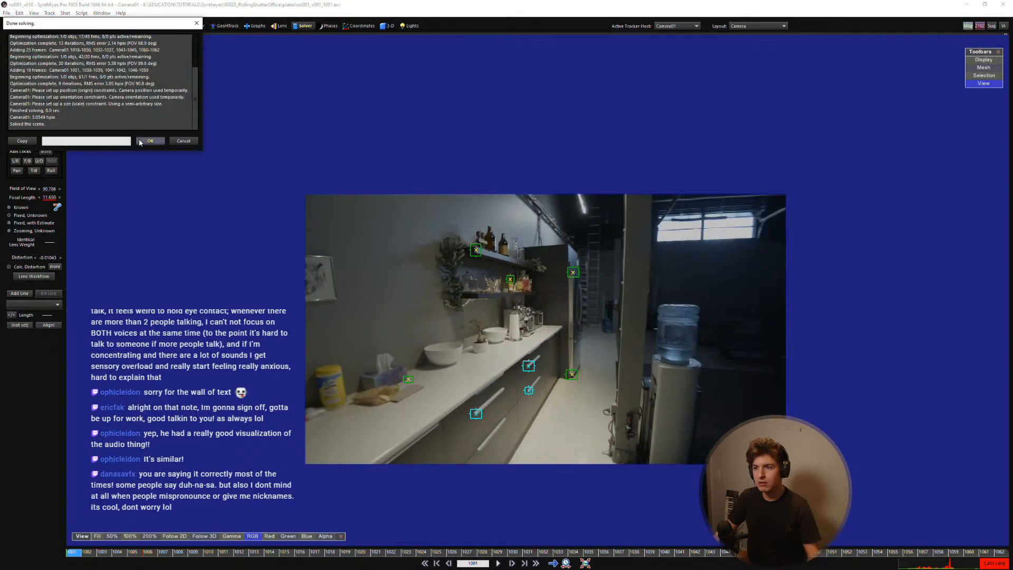
left_click(153, 143)
Step: Play part of the shot and examine the camera path and solved points in the top view
key("space")
key("space")
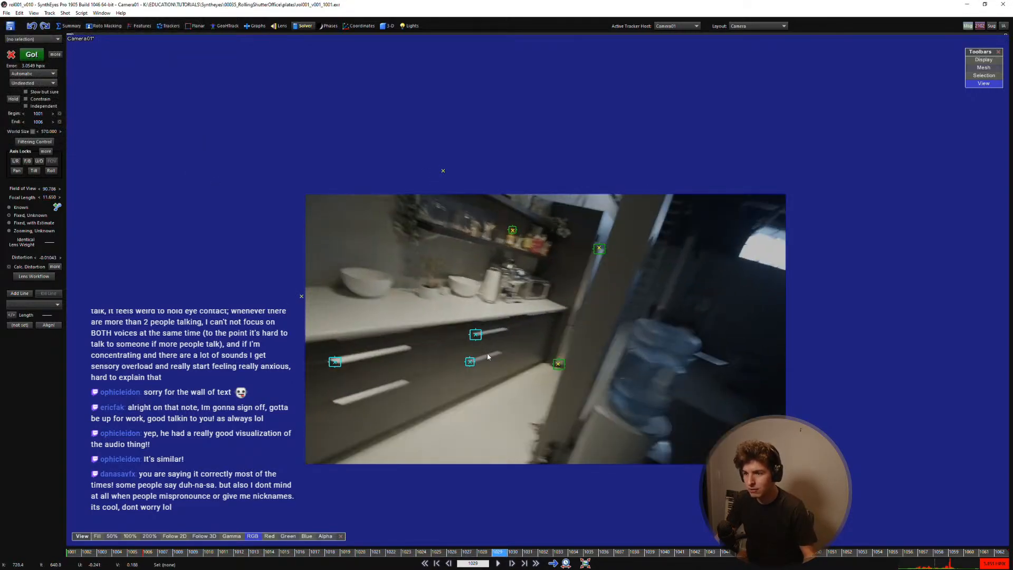
key("7")
scroll(305, 346, "down", 10)
scroll(342, 228, "down", 10)
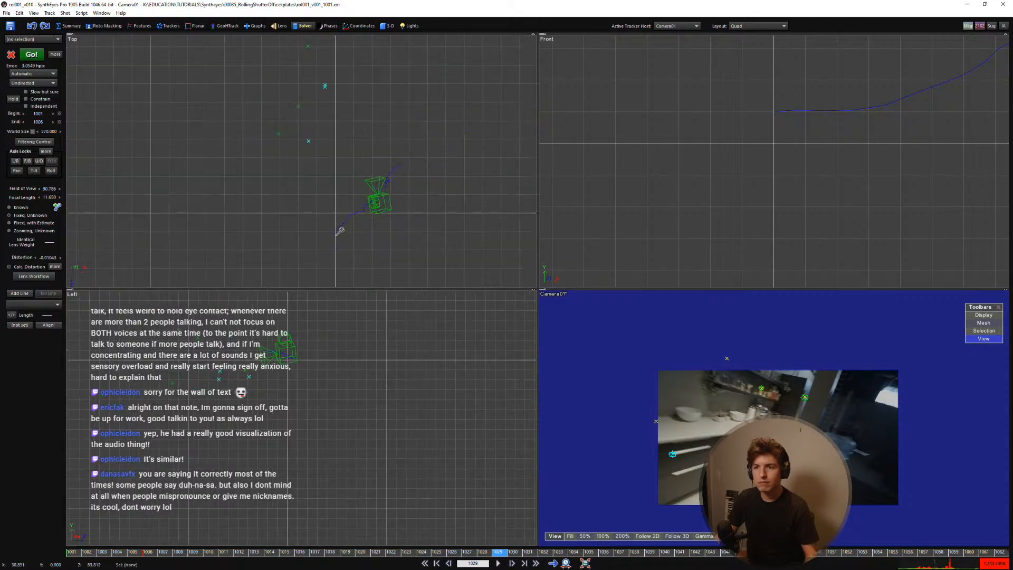
scroll(330, 147, "down", 3)
scroll(330, 144, "up", 5)
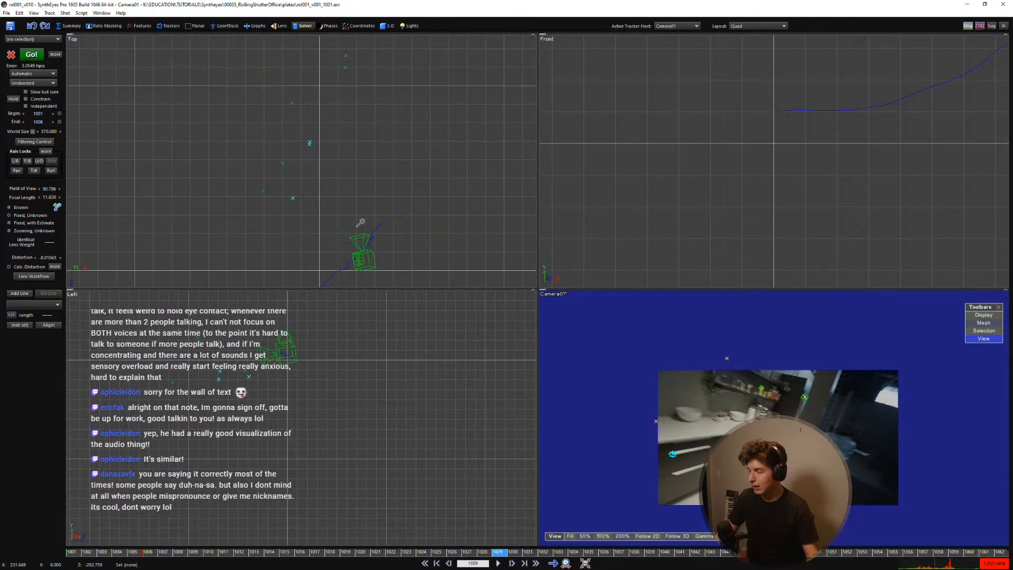
Step: Play the shot in the camera view and check how closely the solved points follow their tracked features
key("1")
key("space")
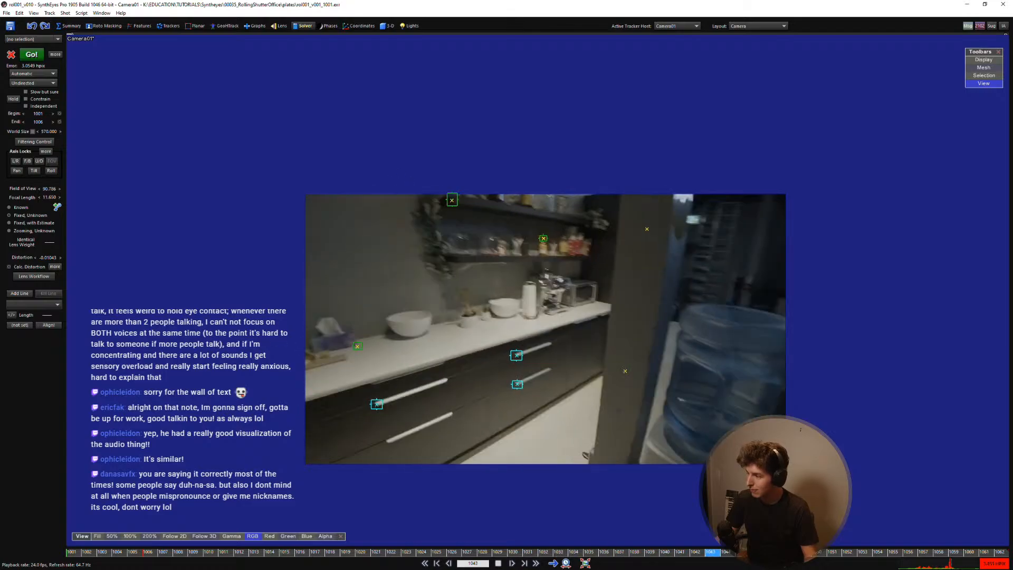
left_click_drag(280, 554, 193, 502)
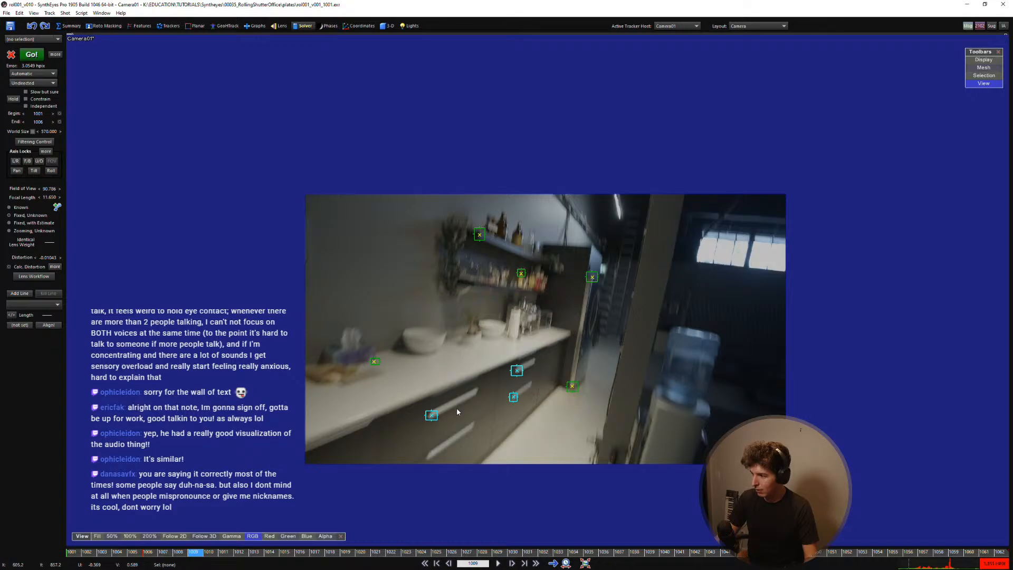
key("Home")
key("space")
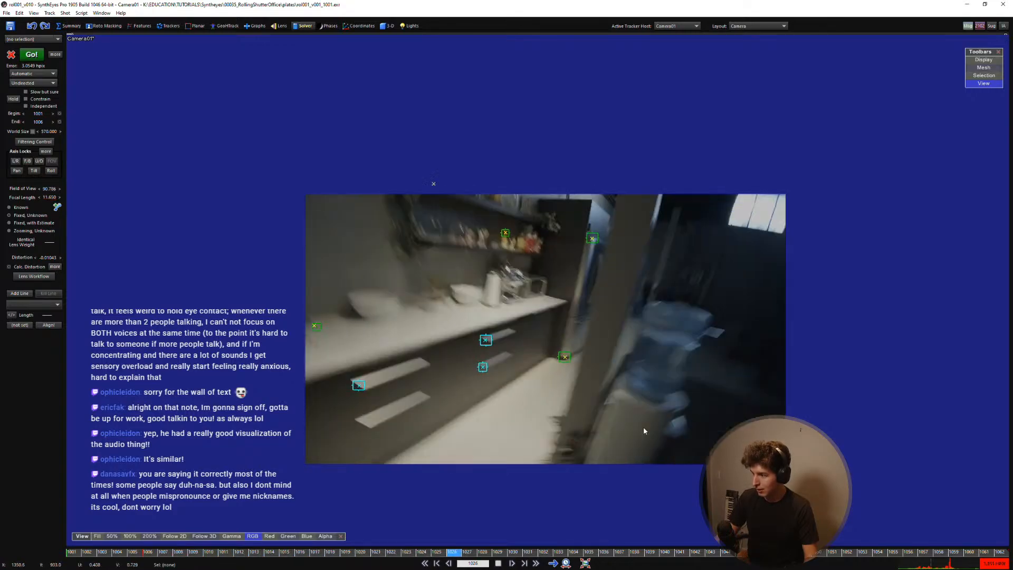
middle_click_drag(613, 372, 573, 372)
scroll(572, 368, "up", 4)
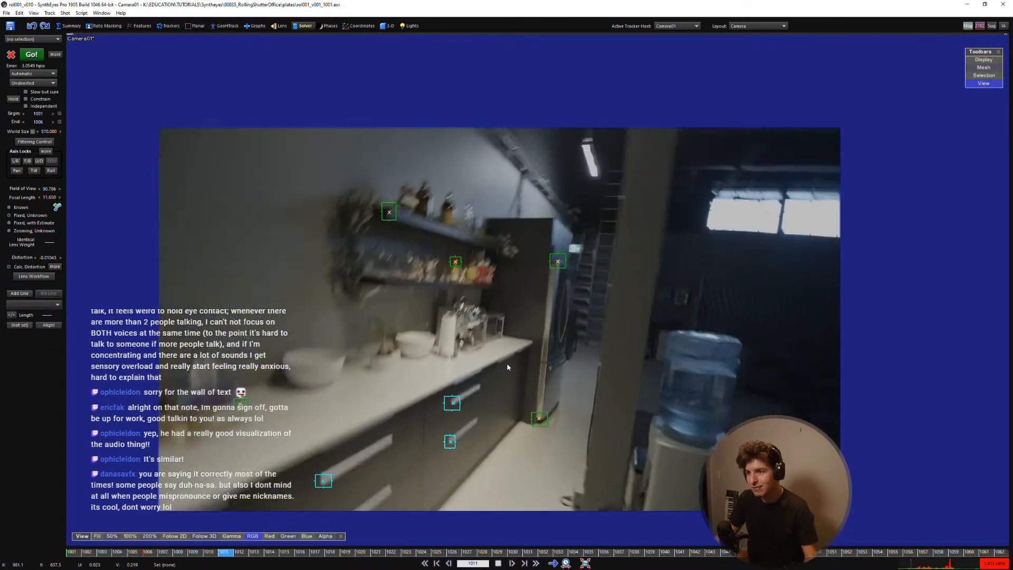
key("space")
Step: On frame 1001, add a tracker with an enlarged search area on the dark mark on the pillar beside the water cooler
left_click_drag(385, 556, 74, 512)
scroll(623, 391, "up", 8)
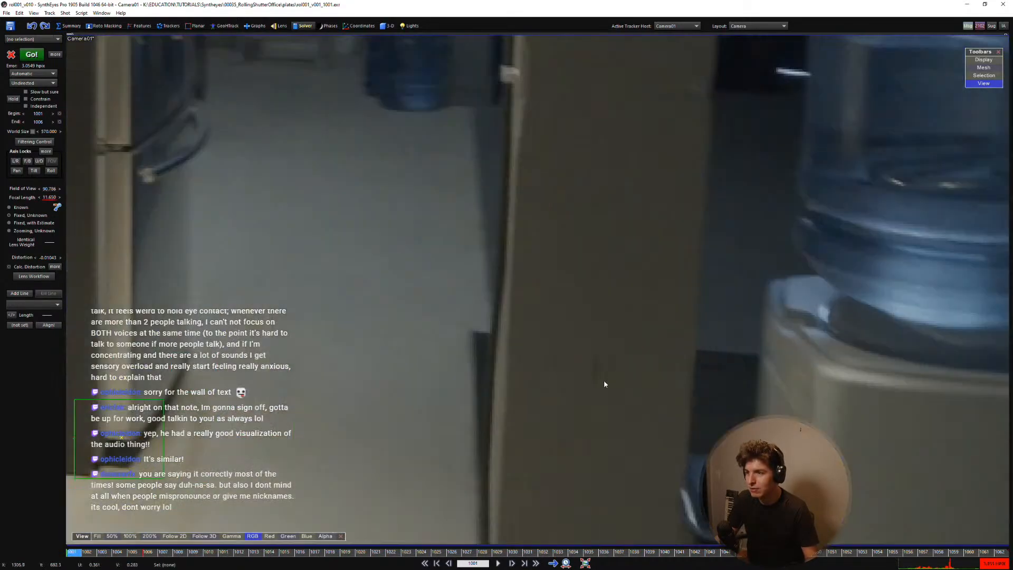
key("c")
left_click(596, 371)
key("5")
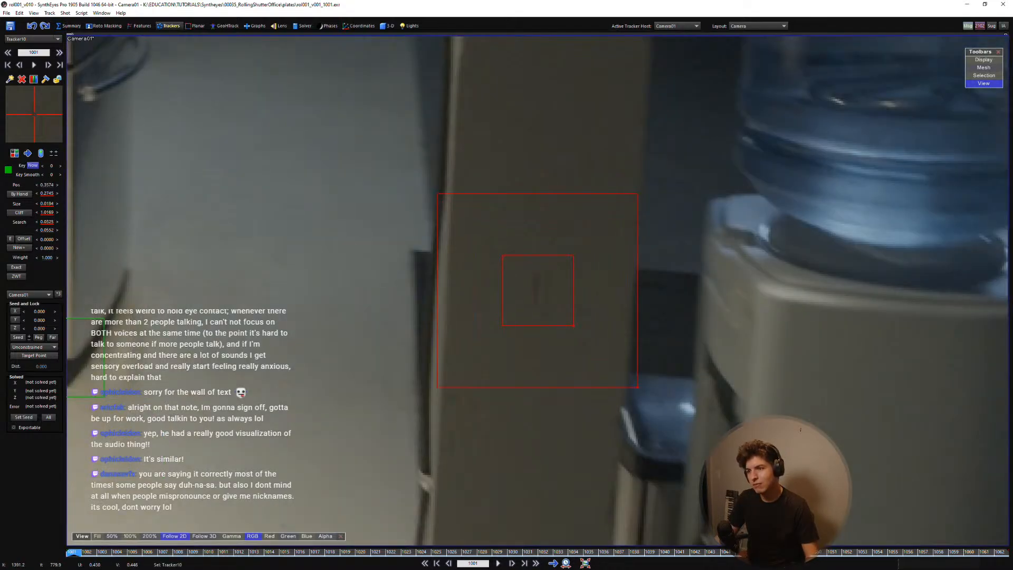
scroll(673, 190, "down", 3)
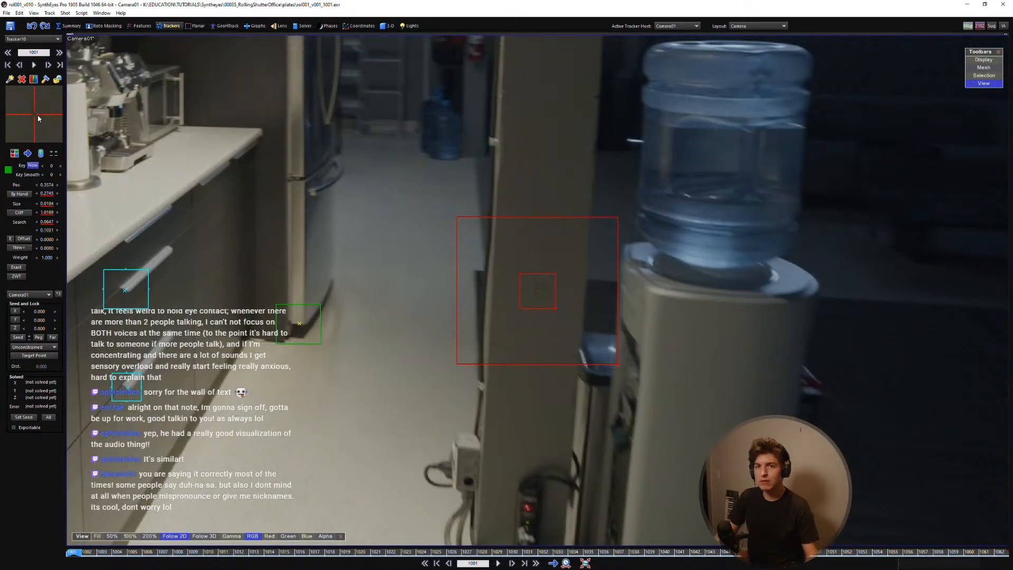
Step: Hand-track the pillar mark on frames 1002 and 1003, comparing neighbouring frames to align the tracker
key("d")
key("s")
key("d")
left_click_drag(43, 113, 86, 152)
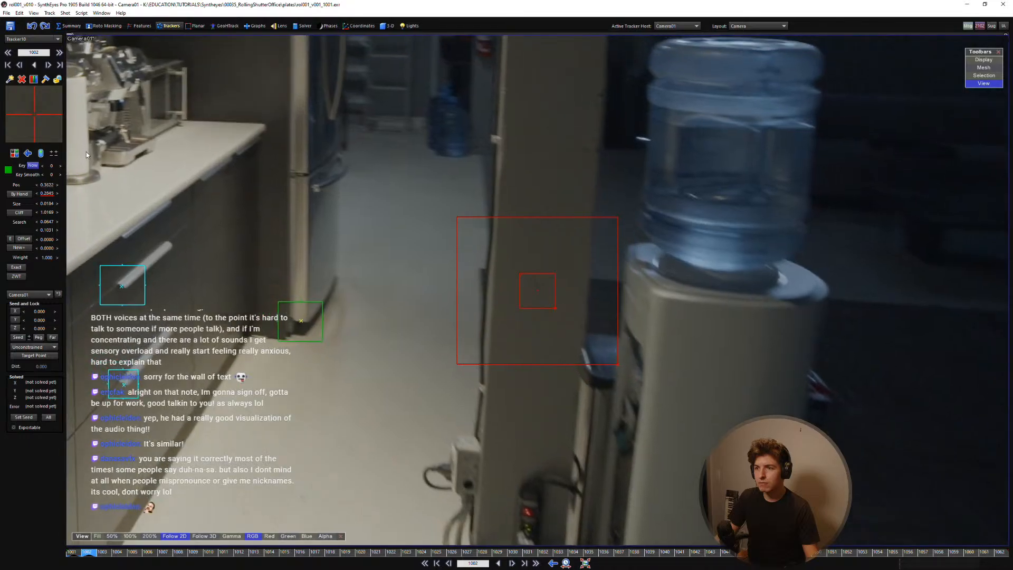
key("s")
key("d")
key("d")
left_click_drag(33, 113, 67, 132)
left_click_drag(563, 150, 489, 310)
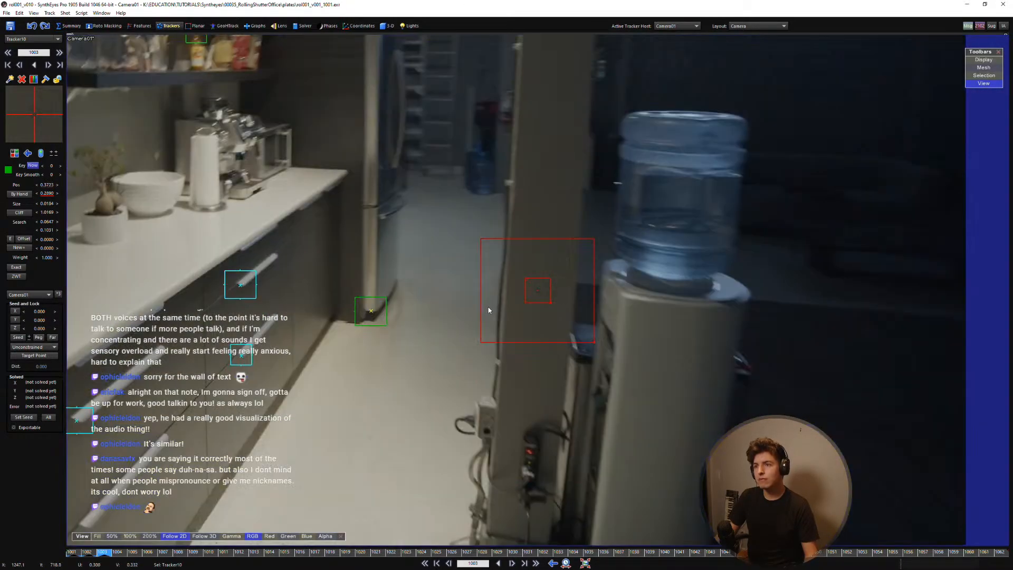
scroll(412, 315, "up", 1)
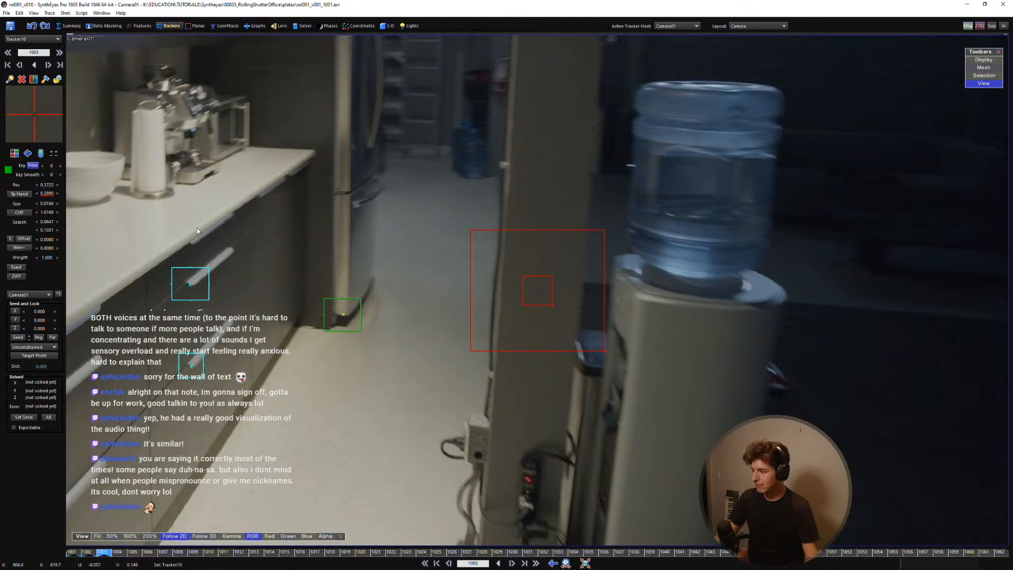
Step: Restore forward tracking and place the pillar tracker on its mark again on frame 1003
left_click_drag(38, 115, 39, 115)
right_click(40, 116)
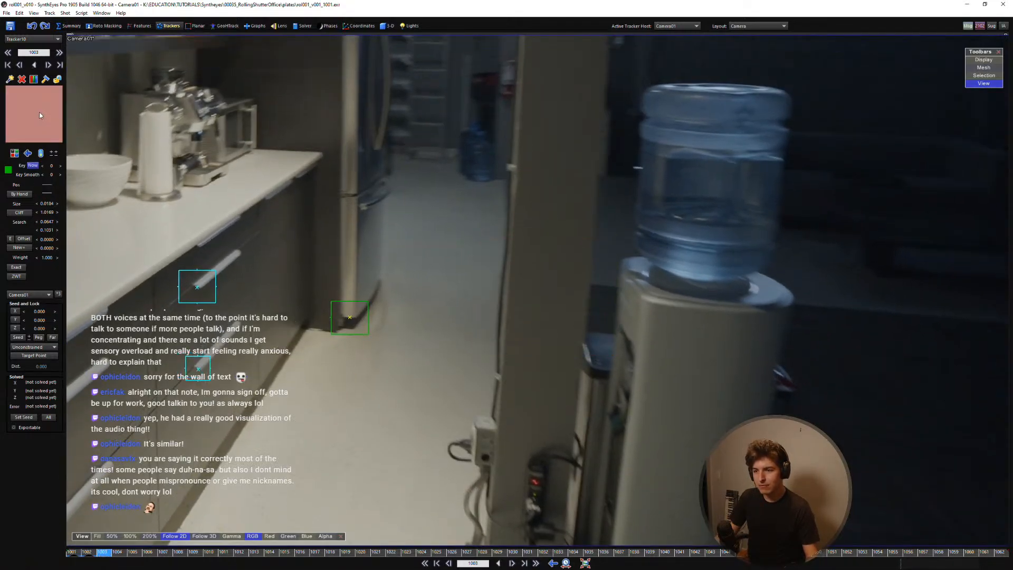
left_click(40, 117)
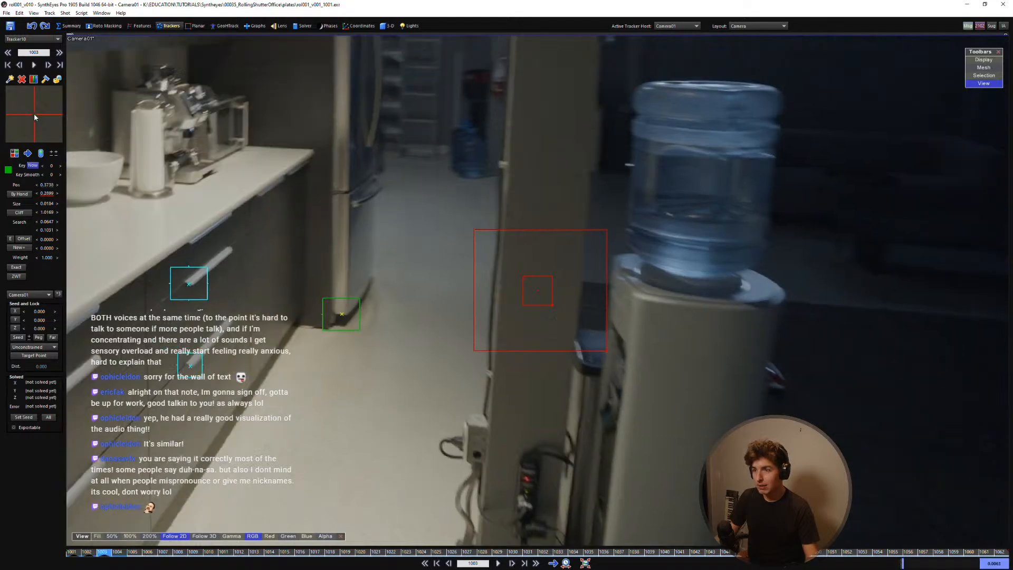
Step: Hand-track the pillar mark from frame 1004 to 1006, correcting the tracker's position against the preceding frames
key("d")
left_click_drag(31, 110, 61, 156)
key("s")
key("d")
key("d")
key("s")
key("d")
key("d")
left_click(33, 115)
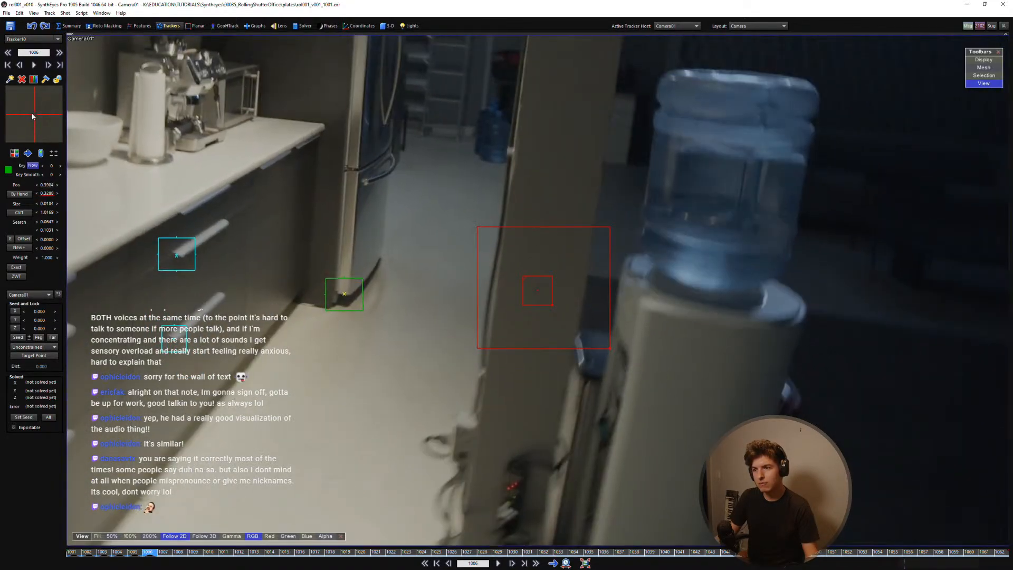
Step: Continue hand-tracking the pillar mark from frame 1007 to 1011, nudging the tracker wherever it is off the mark
key("d")
left_click(34, 115)
key("d")
left_click_drag(35, 116, 23, 53)
key("d")
key("s")
key("d")
key("d")
key("d")
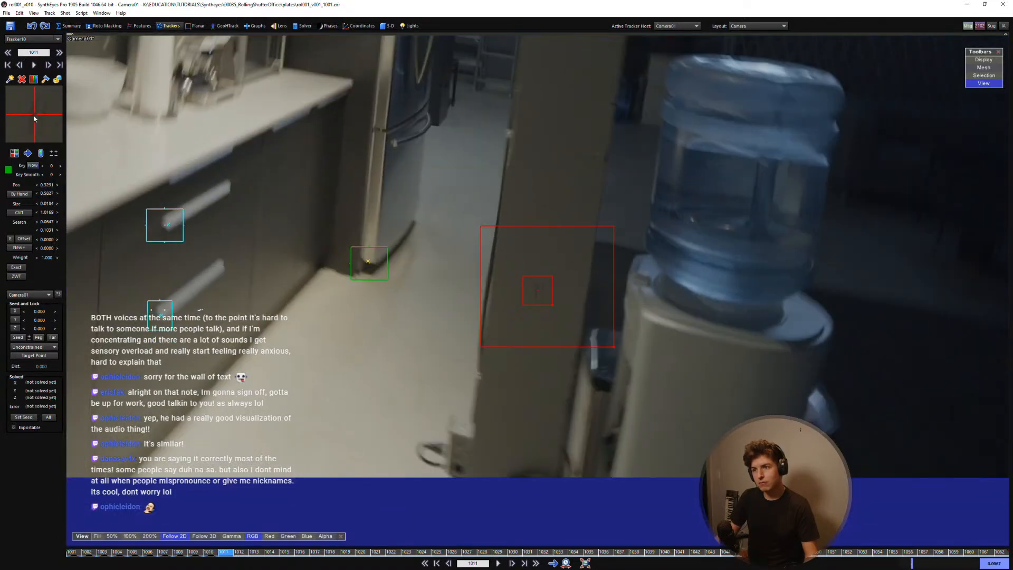
left_click(34, 117)
Step: Track the pillar mark through frames 1012 to 1014 and correct the tracker's position
key("d")
key("d")
left_click_drag(36, 117, 17, 48)
key("d")
key("s")
key("d")
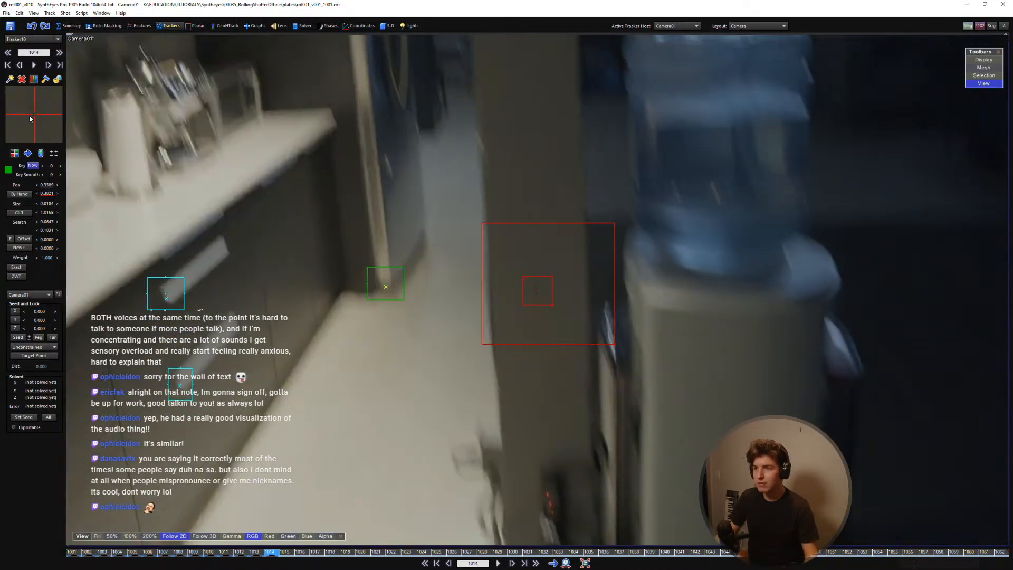
Step: Reposition the pillar tracker on the blurred mark at frame 1015 and carry the track on to frame 1017
key("d")
left_click_drag(33, 113, 986, 38)
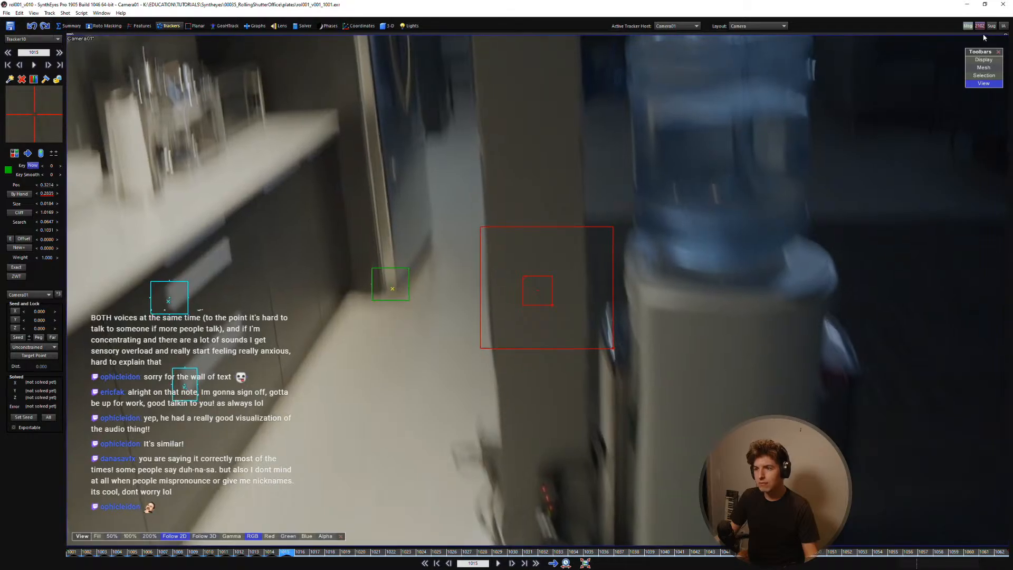
key("s")
key("d")
key("d")
key("d")
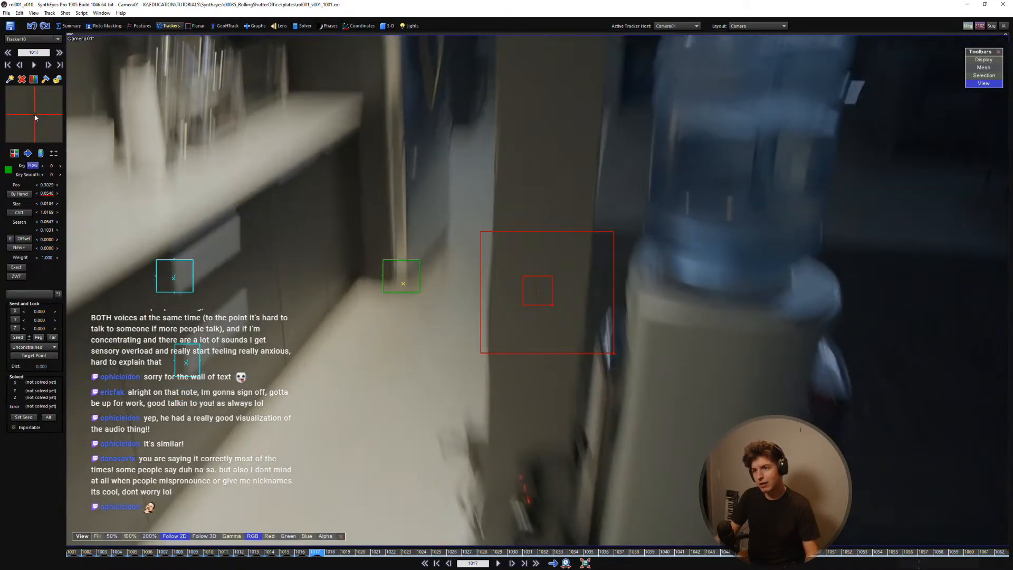
Step: Align the pillar tracker with its mark on frames 1018 and 1019, comparing each with the previous frame
key("s")
key("d")
key("d")
left_click_drag(34, 115, 33, 112)
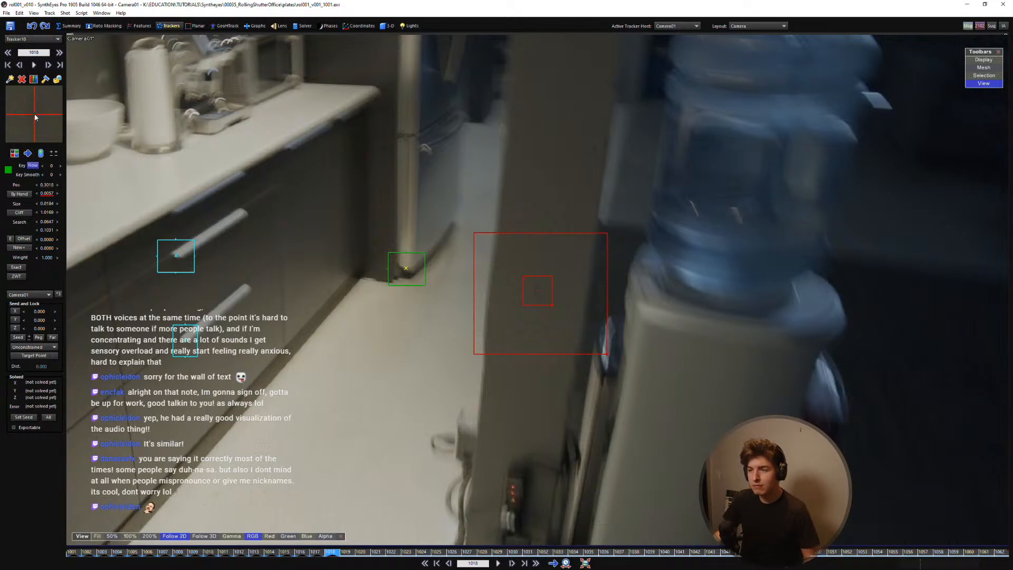
key("d")
mouse_move(39, 110)
left_mouse_down()
mouse_move(46, 135)
mouse_move(31, 109)
left_mouse_up()
key("s")
key("d")
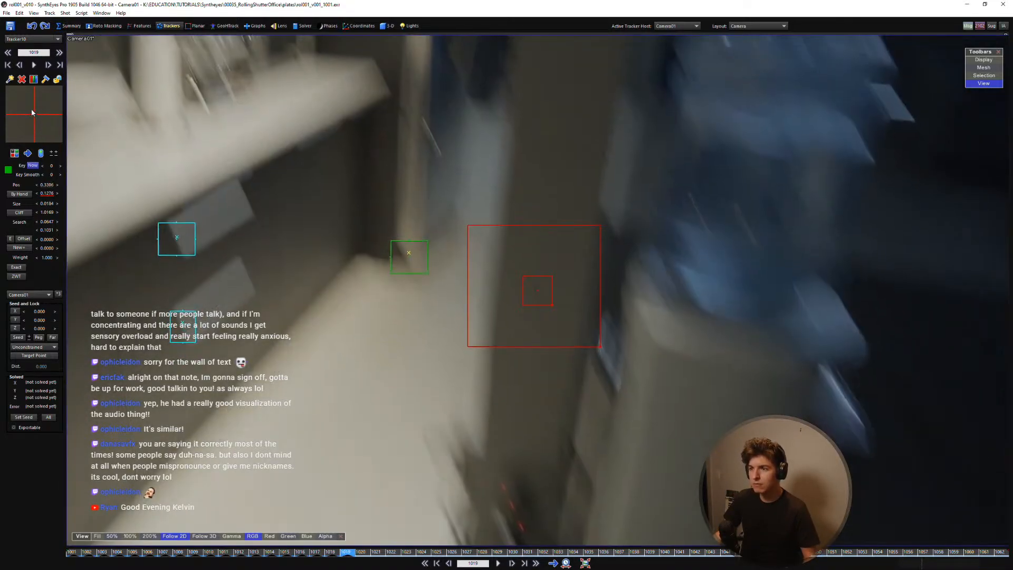
Step: Step past frame 1019 to check the track, then place the pillar tracker on its mark again at frame 1021
key("s")
key("d")
key("d")
scroll(581, 322, "down", 3)
key("d")
key("d")
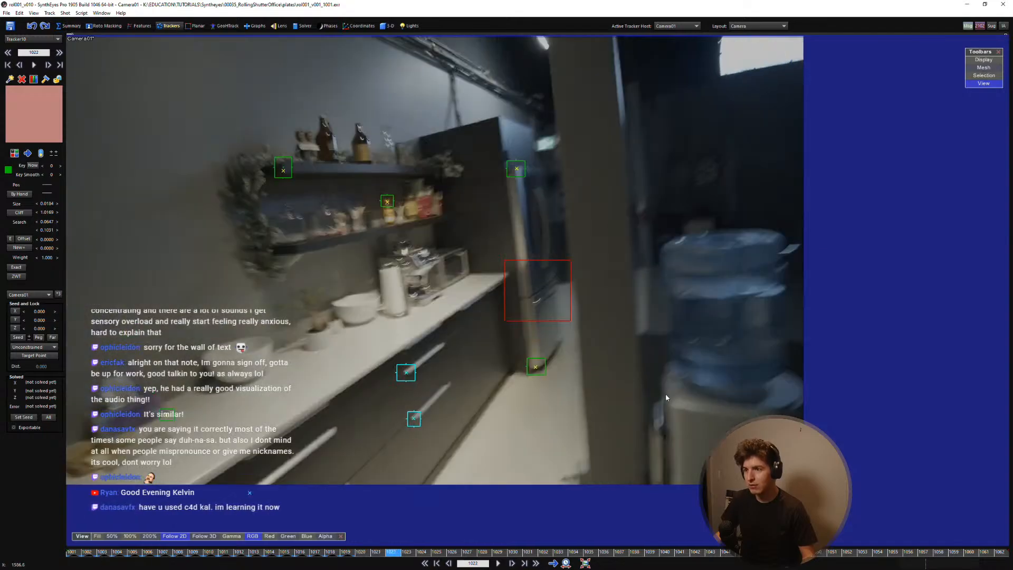
key("s")
scroll(607, 401, "up", 3)
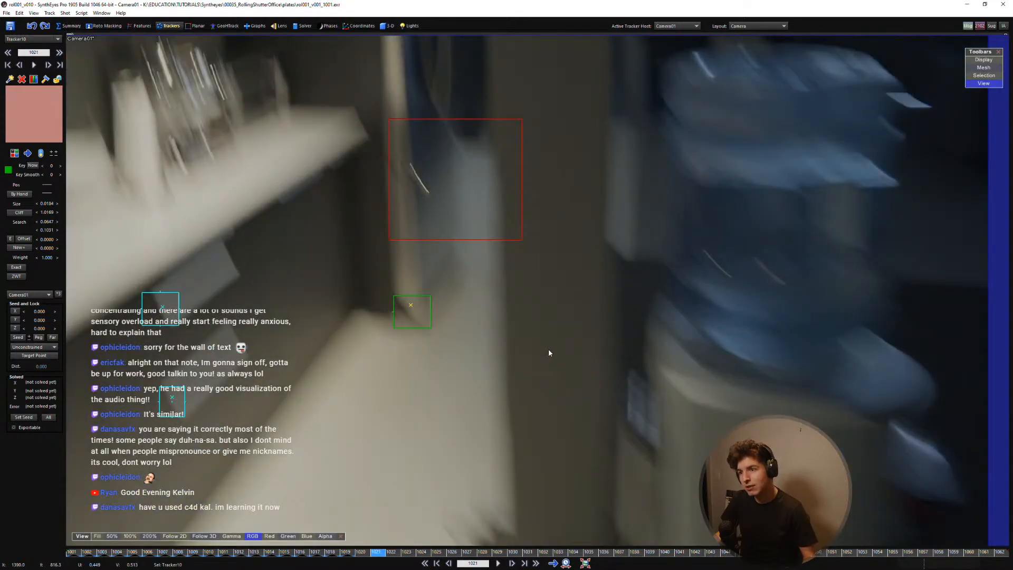
left_click(549, 350)
scroll(183, 159, "up", 1)
Step: Advance to frame 1022 and move the tracker onto the pillar mark, keeping the view centred on it
key("d")
key("5")
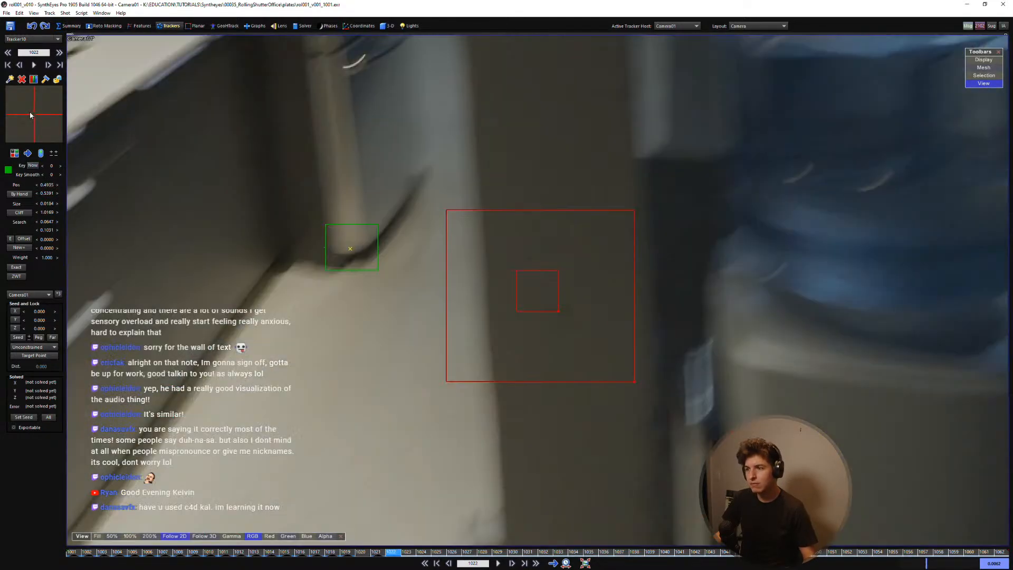
left_click_drag(31, 115, 987, 90)
scroll(436, 299, "up", 5)
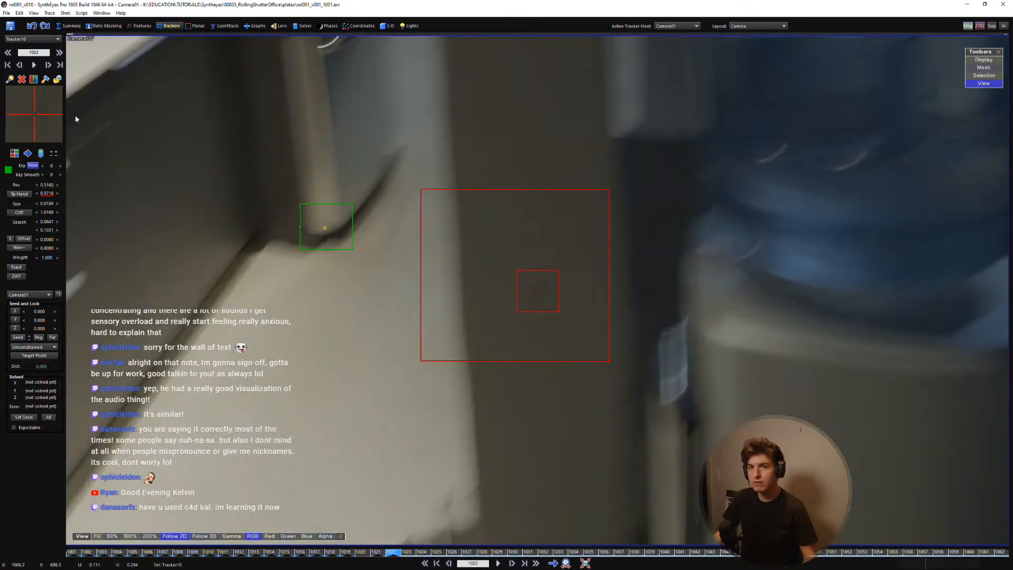
scroll(289, 187, "down", 3)
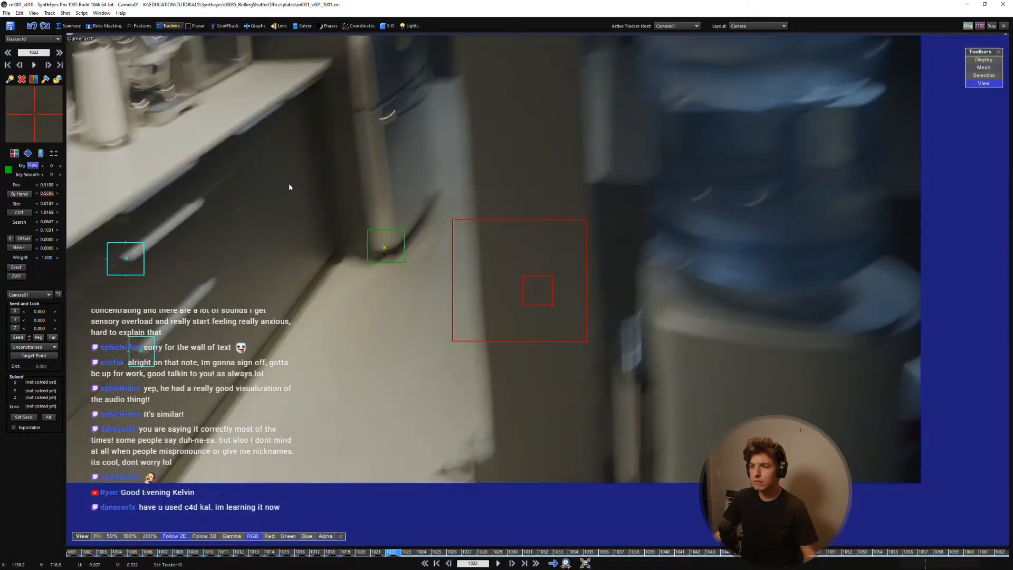
Step: Adjust the pillar tracker's position on frame 1023, compare it with neighbouring frames and undo the last change
key("d")
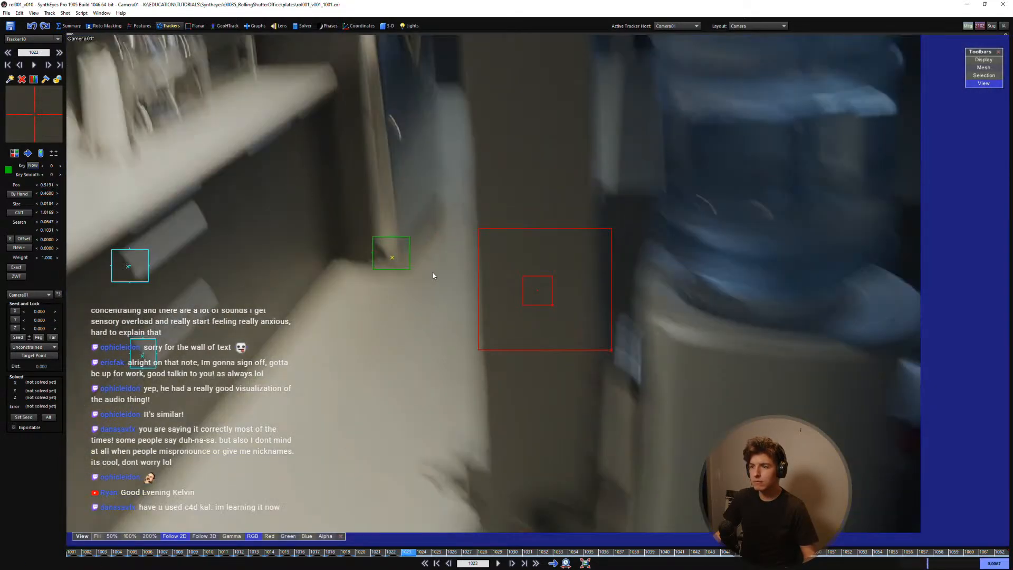
left_click_drag(26, 121, 27, 92)
key("s")
key("d")
key("d")
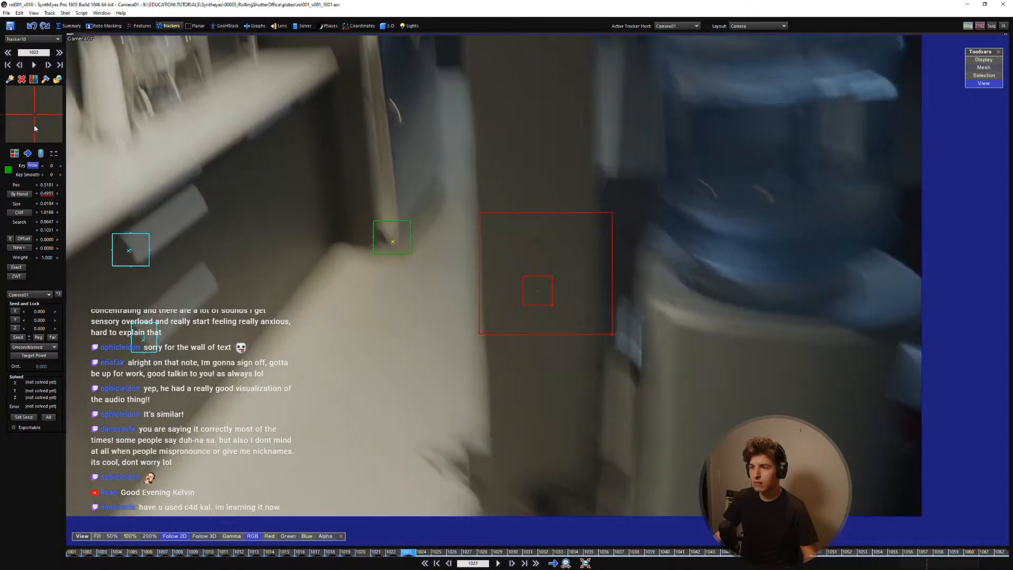
key("ctrl+z")
Step: Review the blurred frames after 1023 and place the pillar tracker on its mark again at frame 1027
key("d")
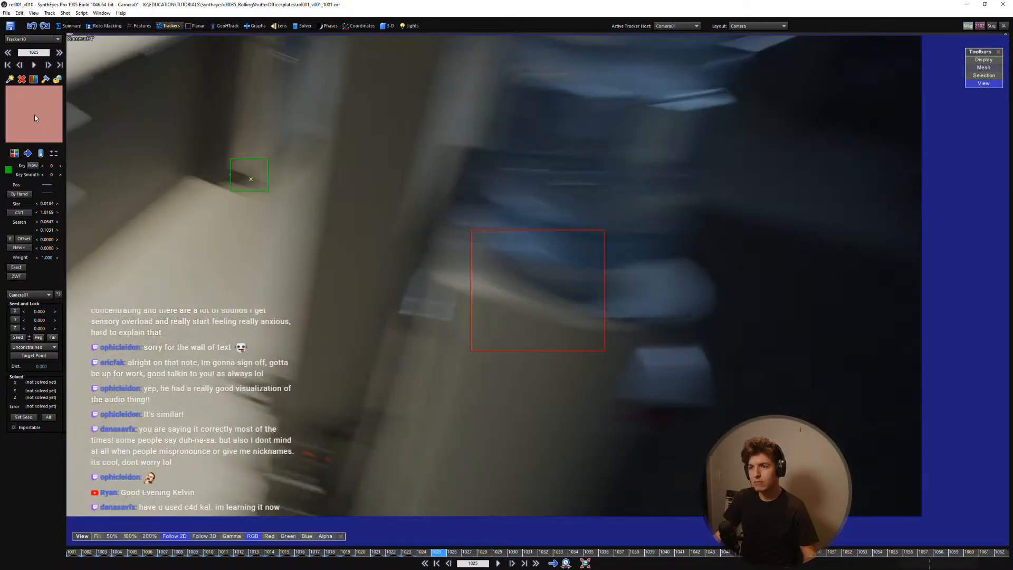
key("s")
key("s")
key("d")
key("d")
key("d")
key("d")
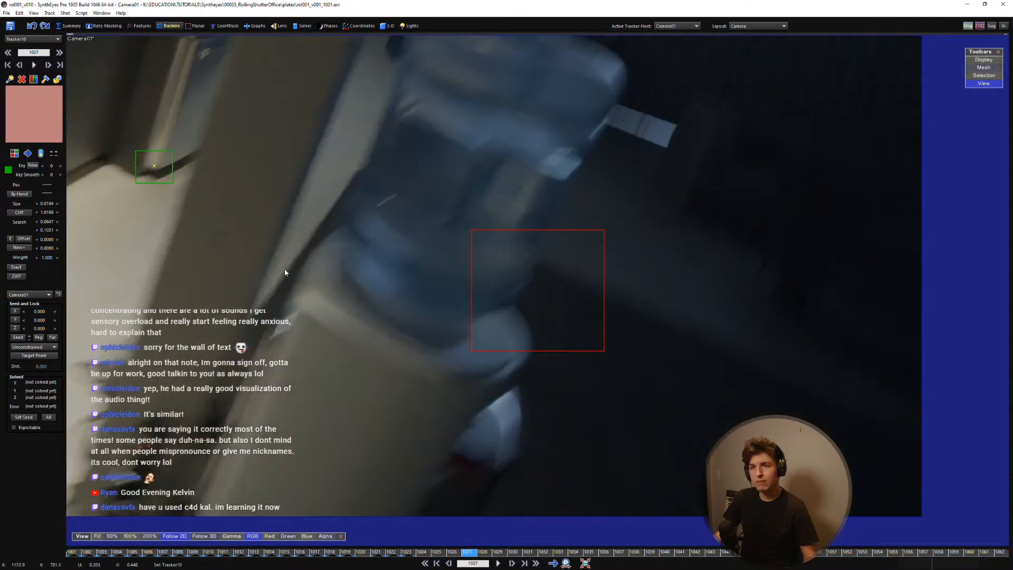
left_click(220, 245)
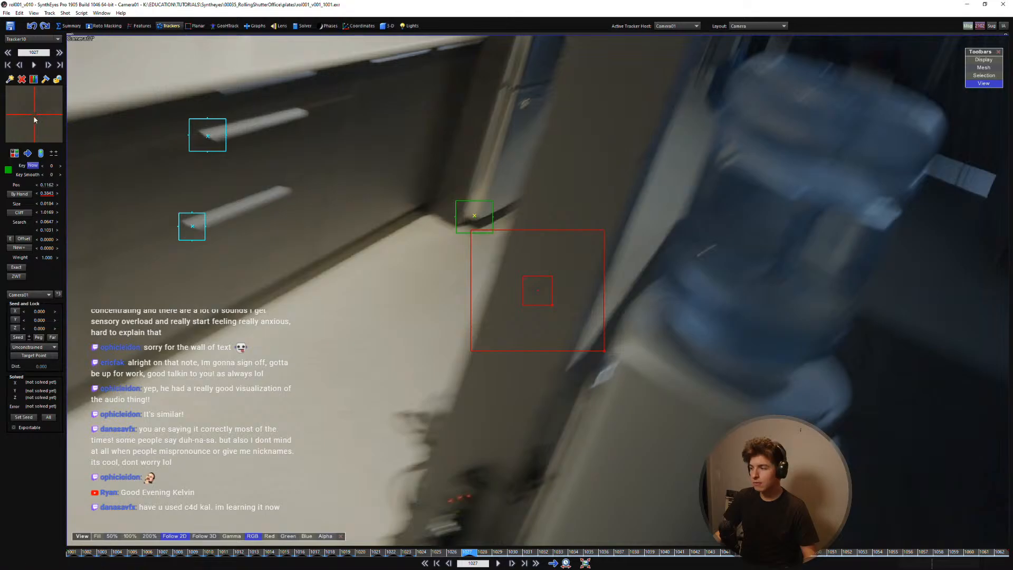
Step: Fine-tune the pillar tracker's position on frame 1027, checking it against the whole image and the following frame
left_click_drag(35, 120, 31, 111)
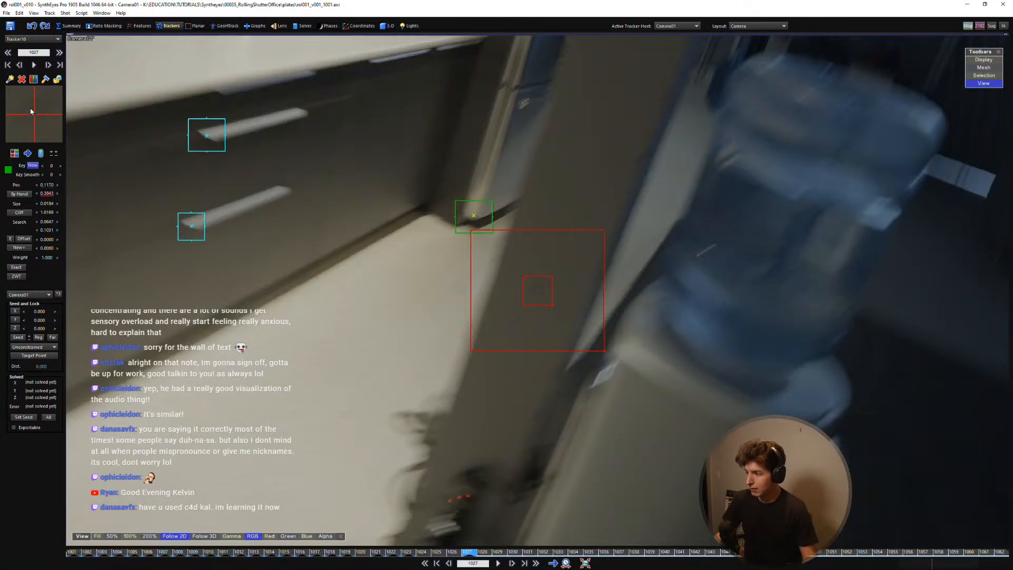
scroll(369, 183, "down", 13)
middle_click_drag(422, 240, 426, 296)
scroll(433, 301, "up", 4)
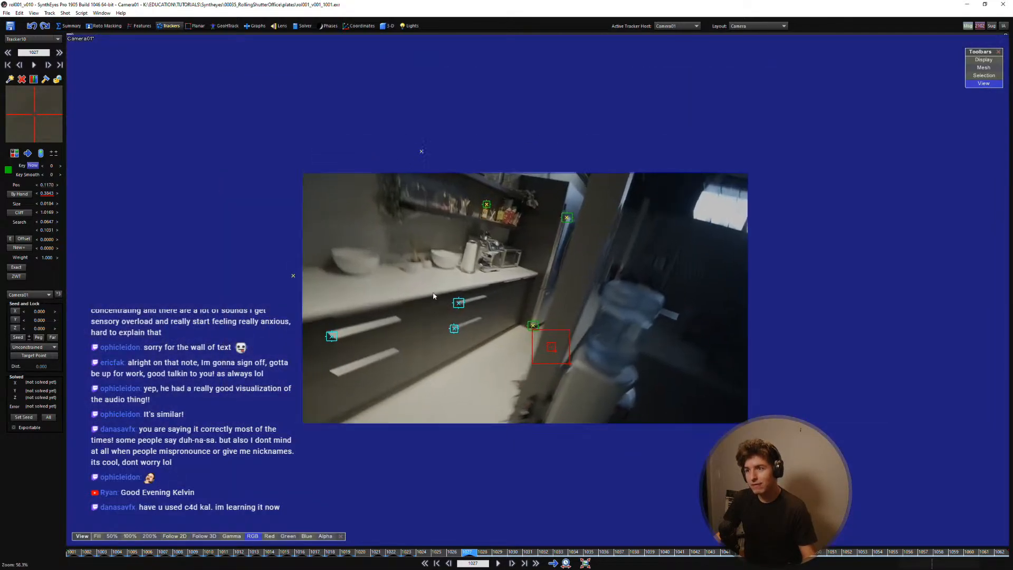
middle_click_drag(574, 296, 538, 309)
scroll(503, 299, "up", 1)
scroll(500, 301, "up", 1)
scroll(502, 277, "up", 1)
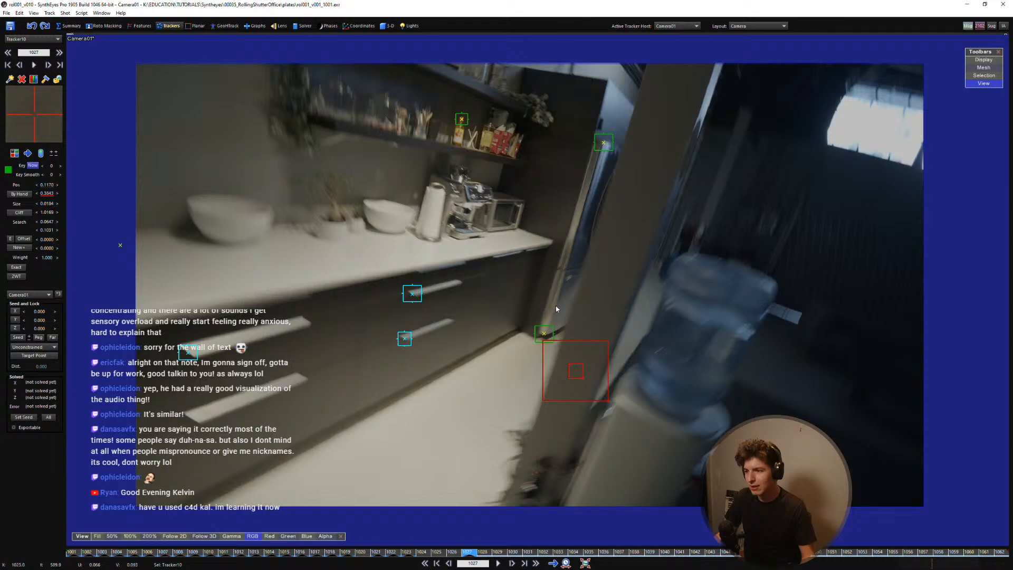
scroll(567, 352, "up", 2)
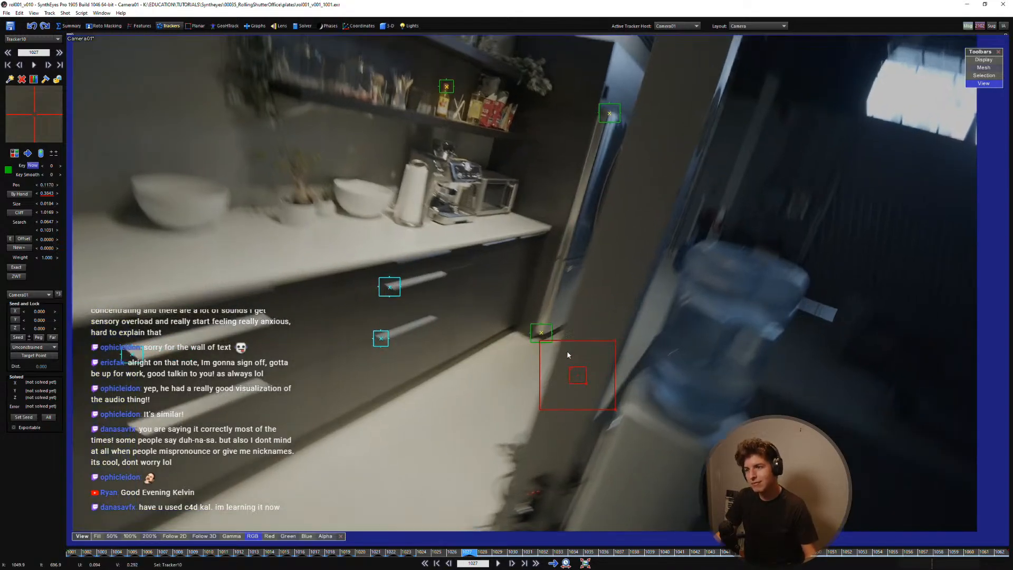
key("Right")
key("Left")
scroll(595, 402, "up", 3)
scroll(540, 362, "up", 3)
key("5")
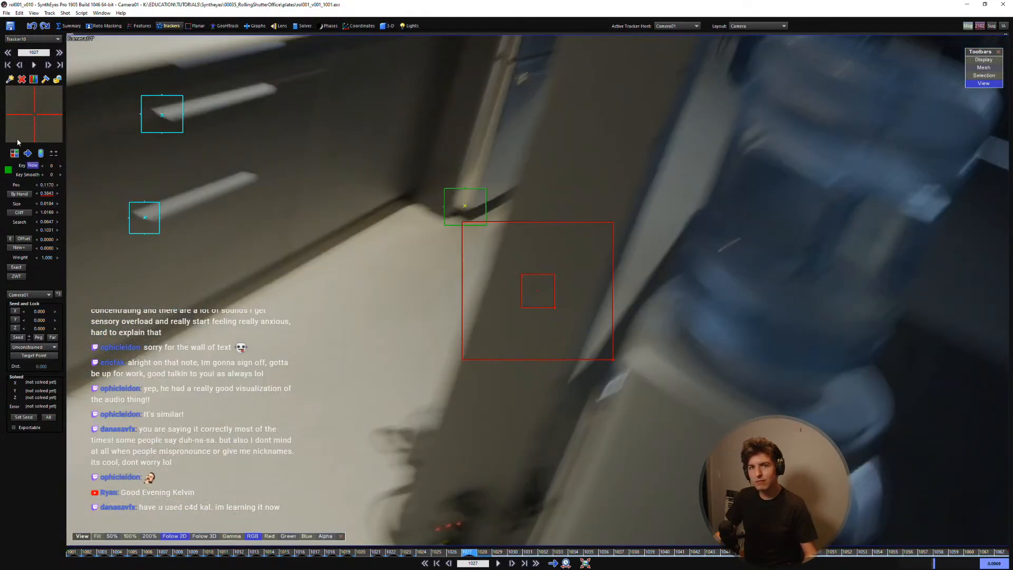
Step: Place the pillar tracker on its mark through frames 1028 to 1030, comparing frames 1028 and 1029 back and forth
key("Right")
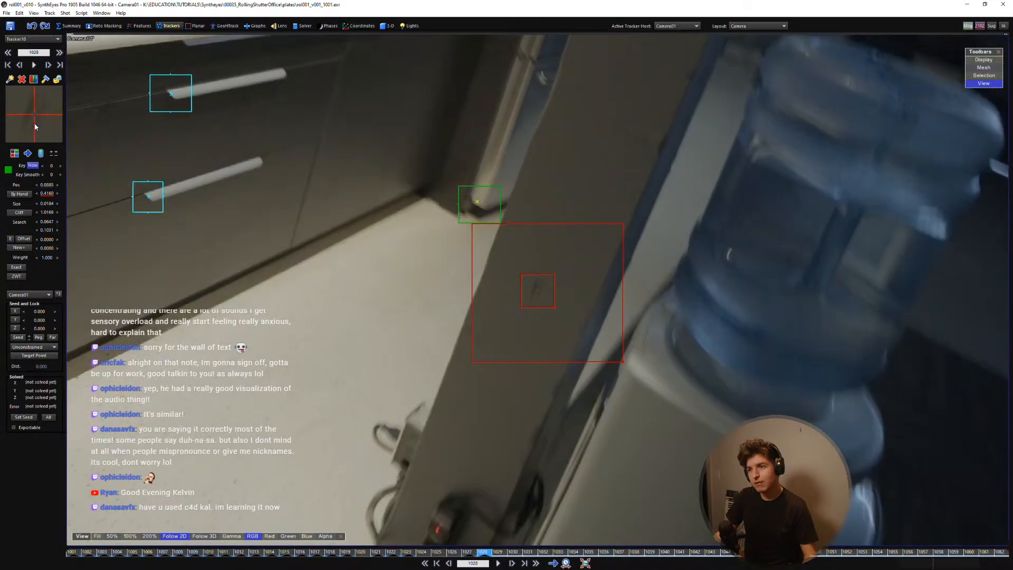
key("Right")
key("Left")
key("Right")
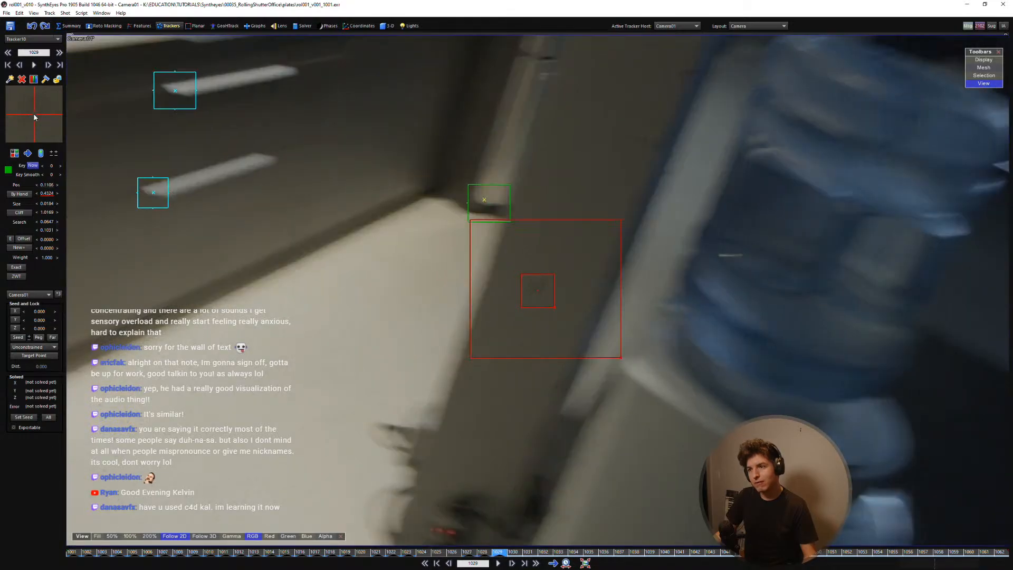
key("Left")
key("Right")
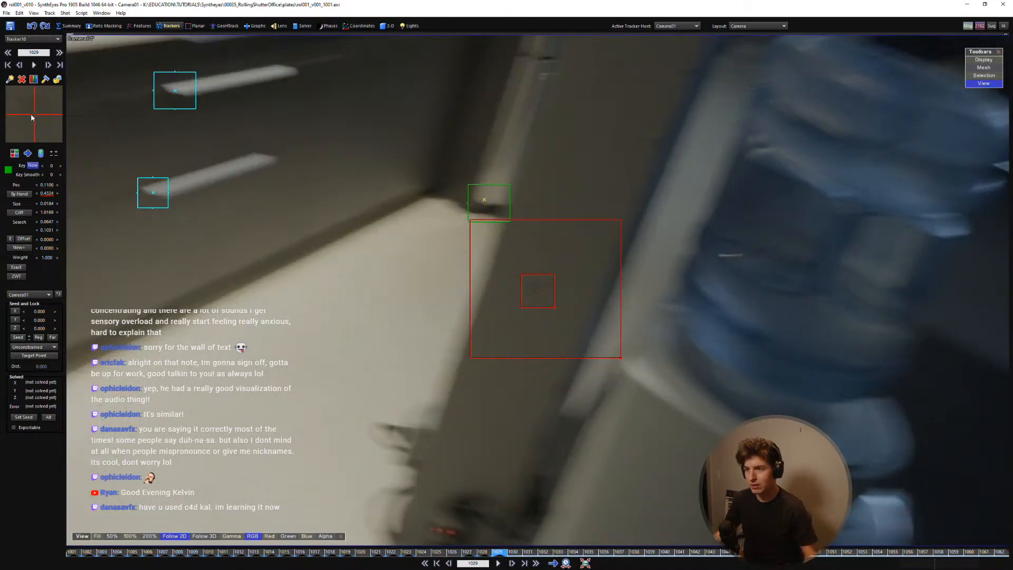
key("Left")
key("Right")
key("Left")
key("Right")
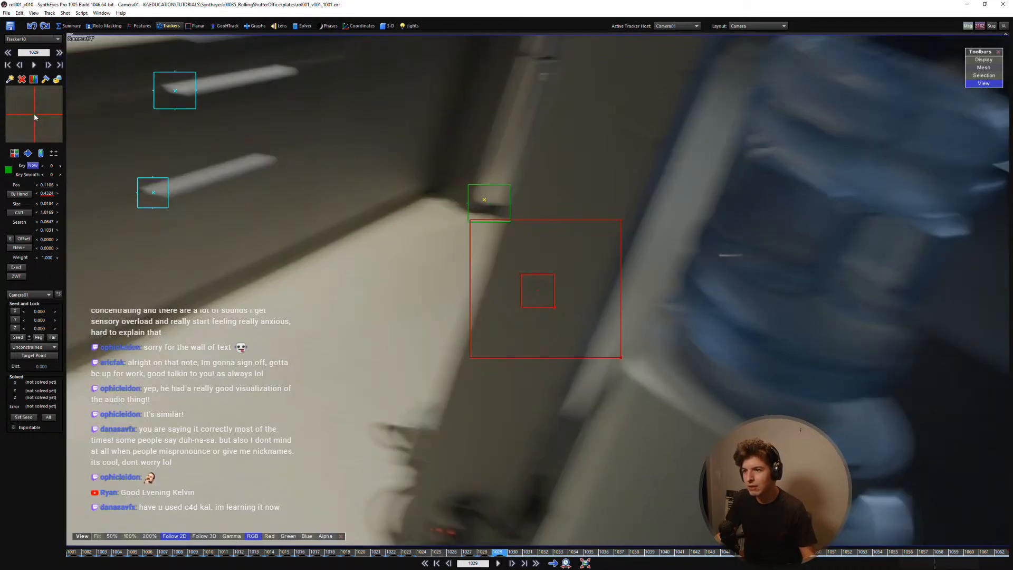
key("Left")
key("Right")
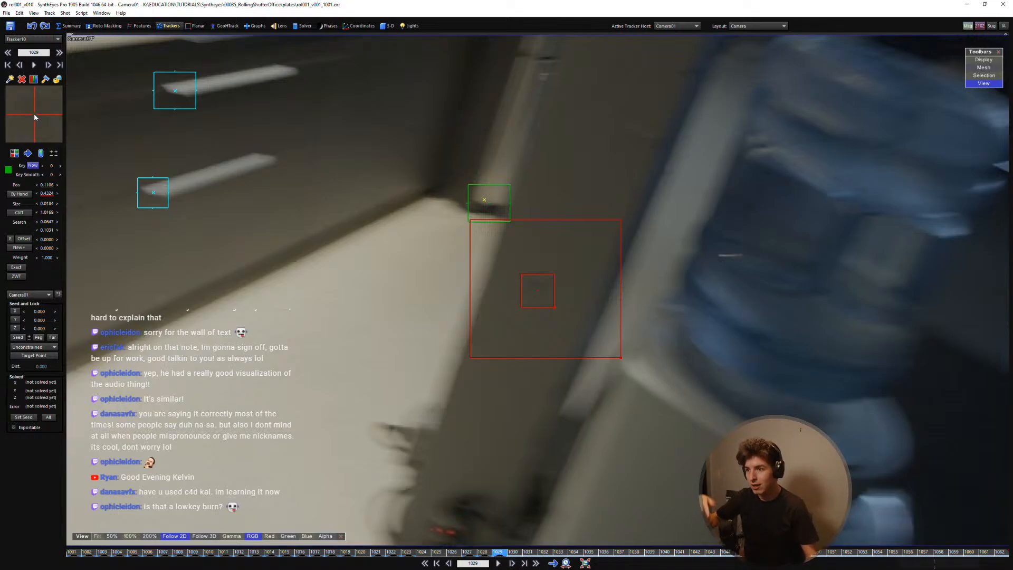
scroll(35, 117, "down", 1)
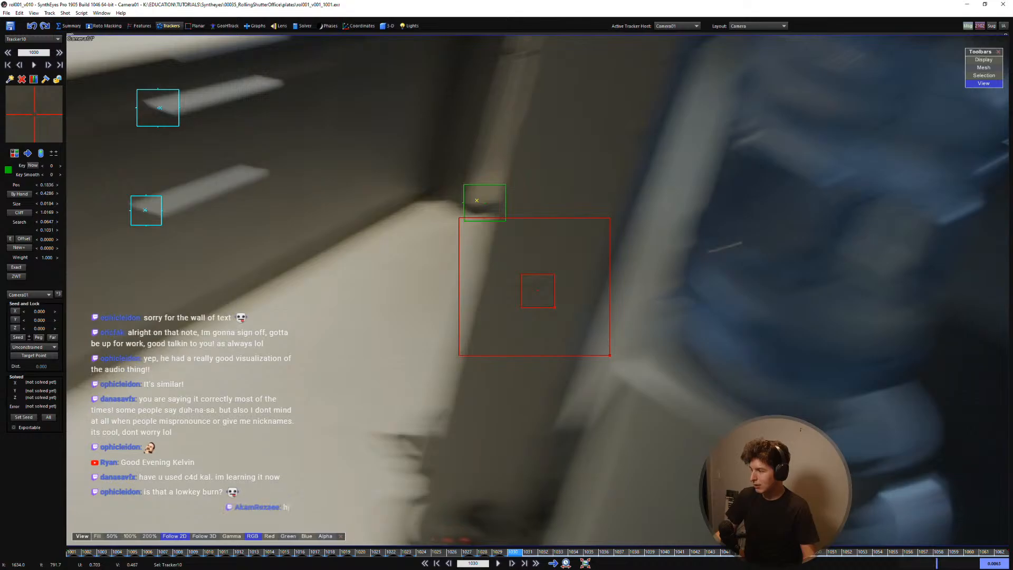
key("alt+Tab")
scroll(475, 279, "down", 2)
scroll(457, 278, "up", 4)
middle_click_drag(496, 276, 492, 313)
scroll(480, 287, "down", 1, "alt")
scroll(498, 289, "down", 2)
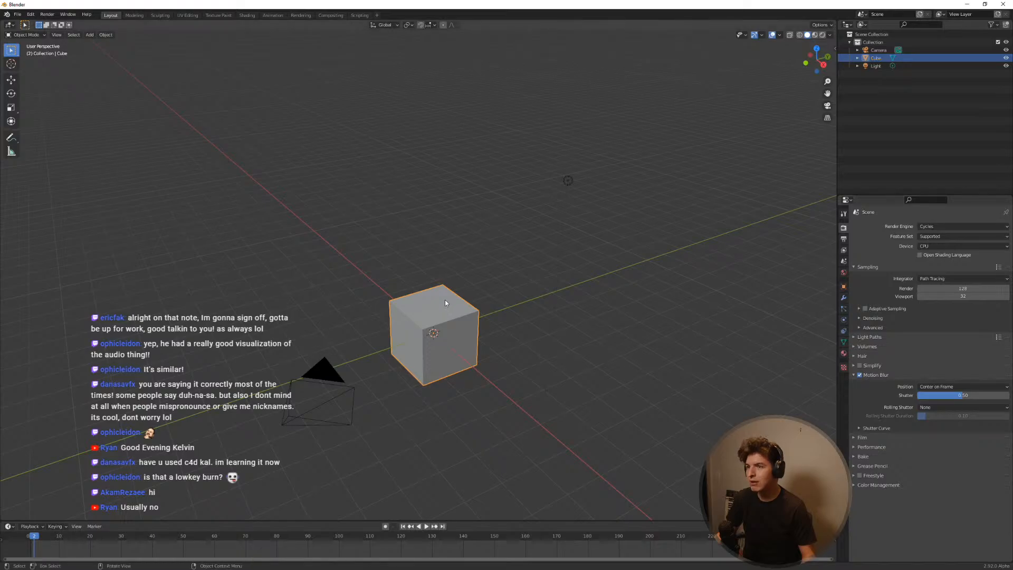
middle_click_drag(447, 353, 461, 324)
left_click(967, 4)
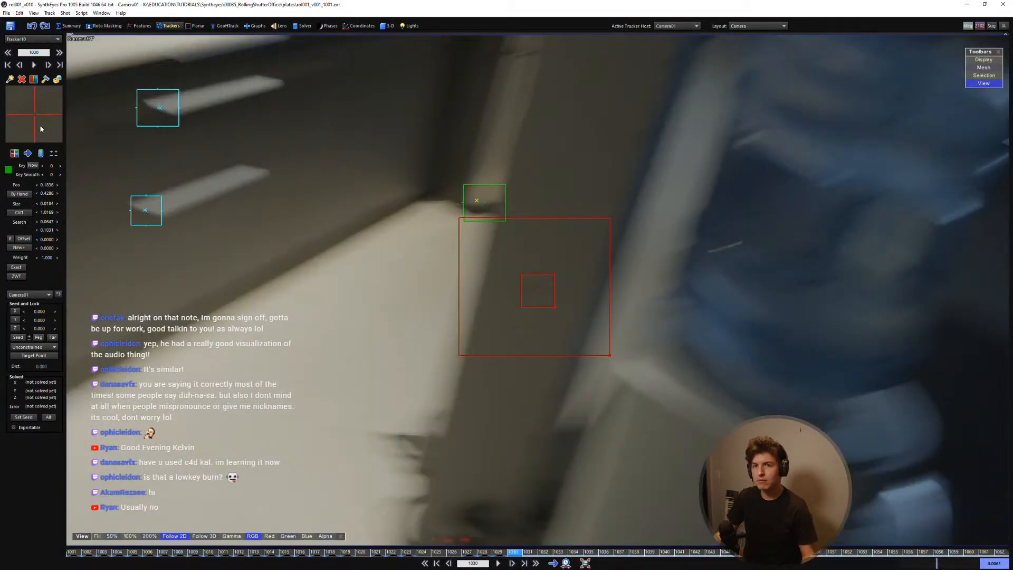
Step: Nudge the pillar tracker on frame 1030 and place it on its mark at frames 1031 and 1032
left_click(35, 120)
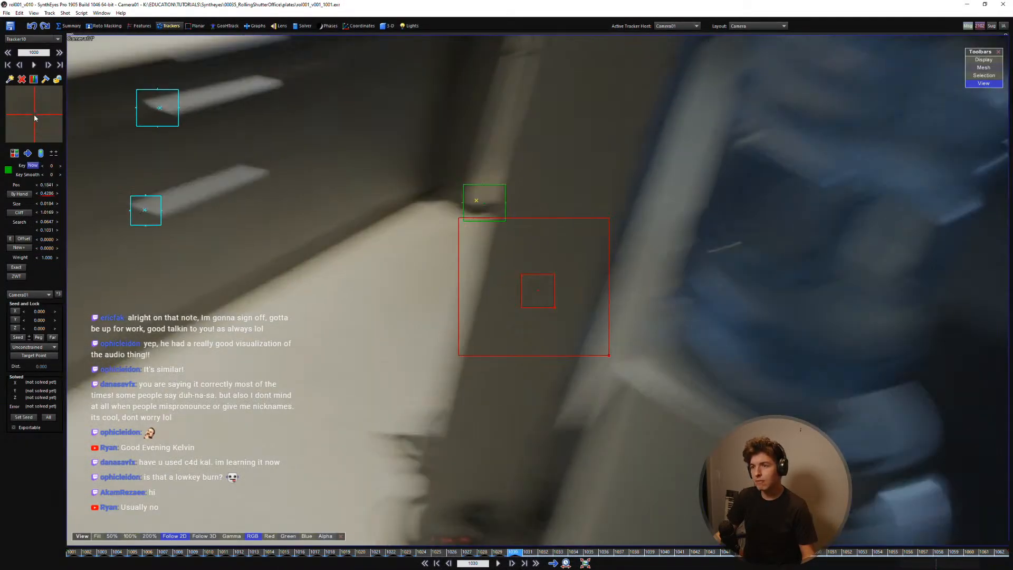
key("d")
left_click(34, 121)
key("d")
left_click(33, 122)
key("d")
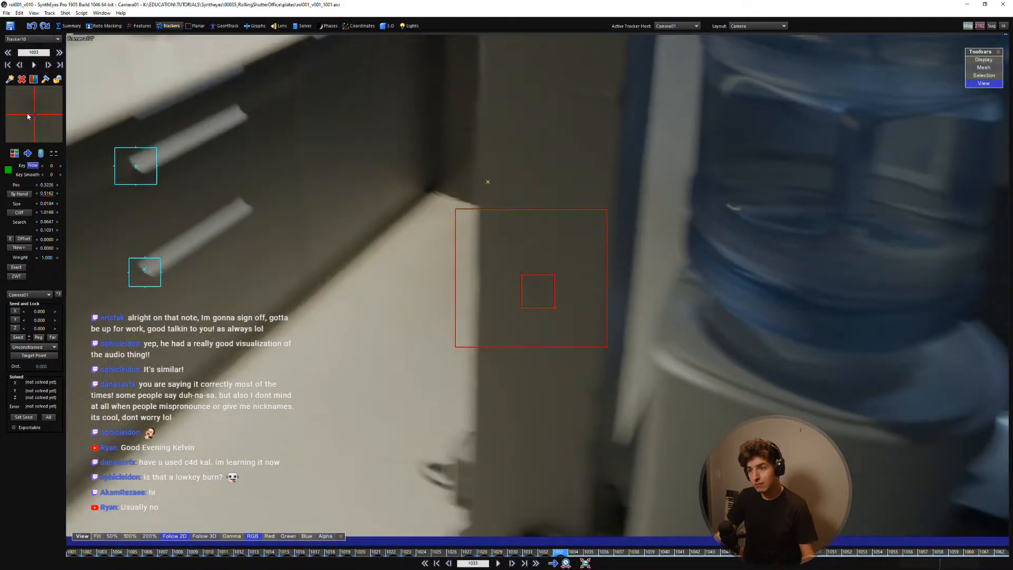
Step: Place the pillar tracker on its mark at frames 1033 and 1034, flipping between the two frames to check alignment
left_click(35, 117)
key("d")
left_click(35, 117)
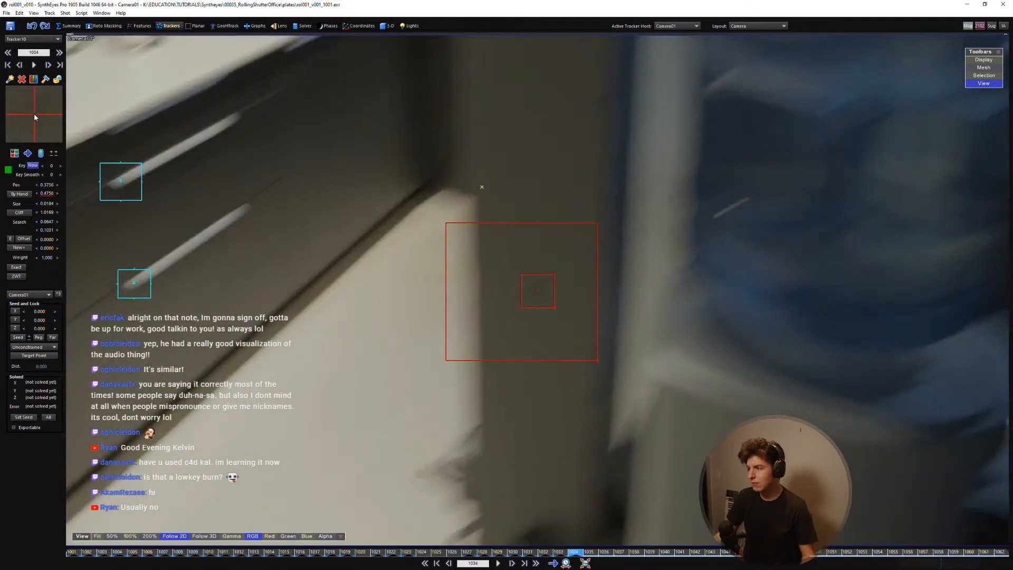
key("s")
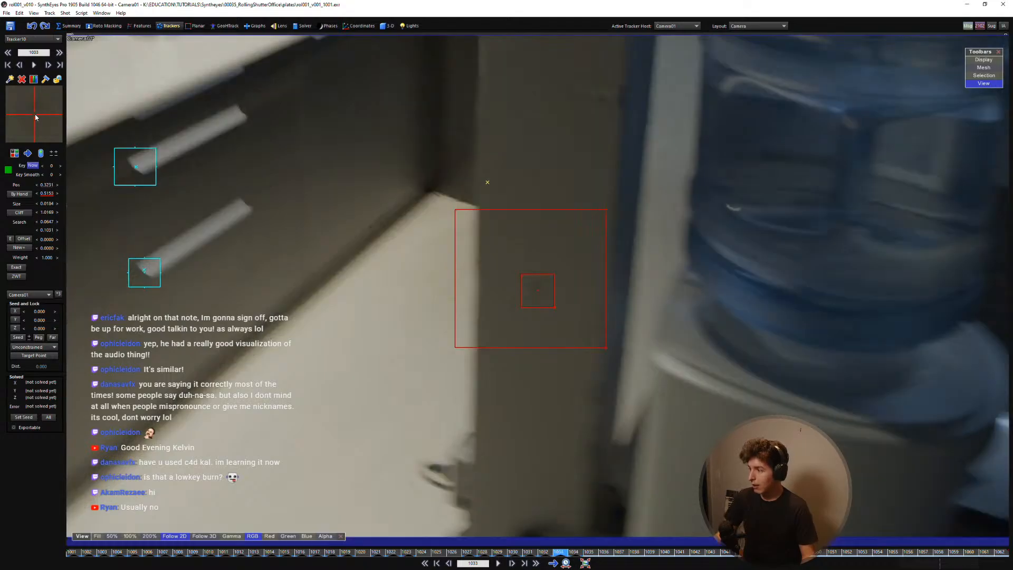
key("d")
key("s")
key("d")
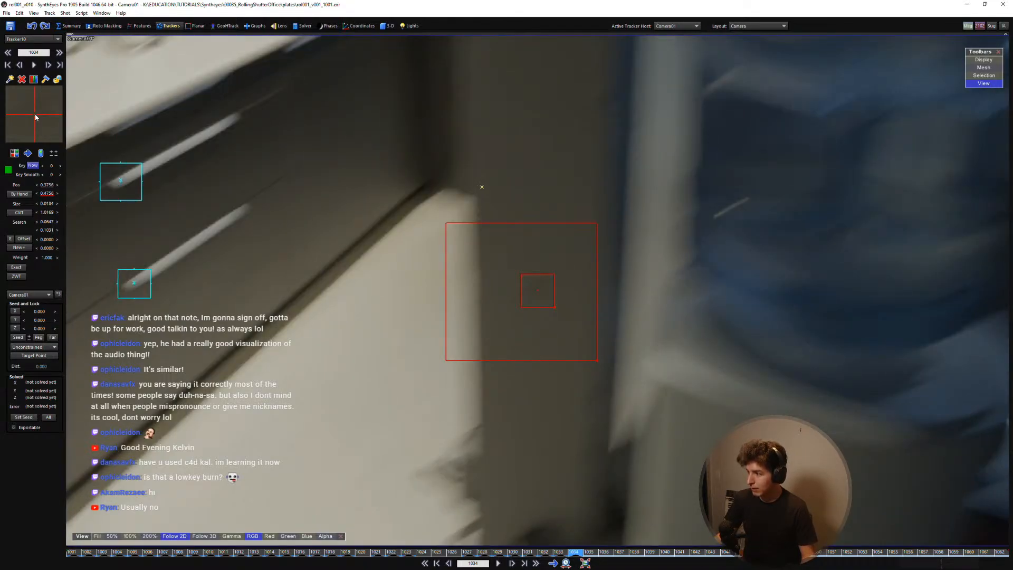
key("s")
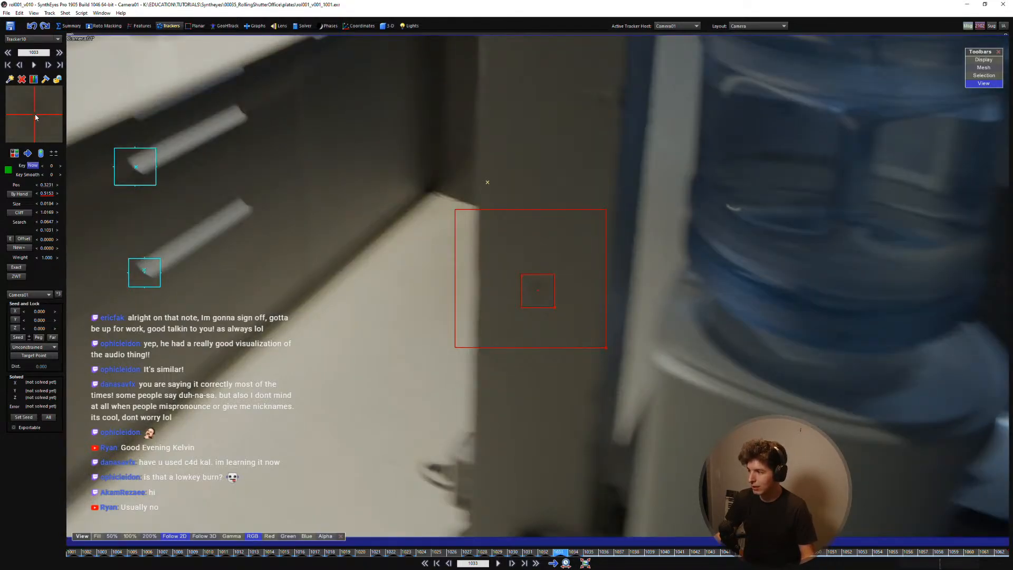
key("d")
key("s")
key("d")
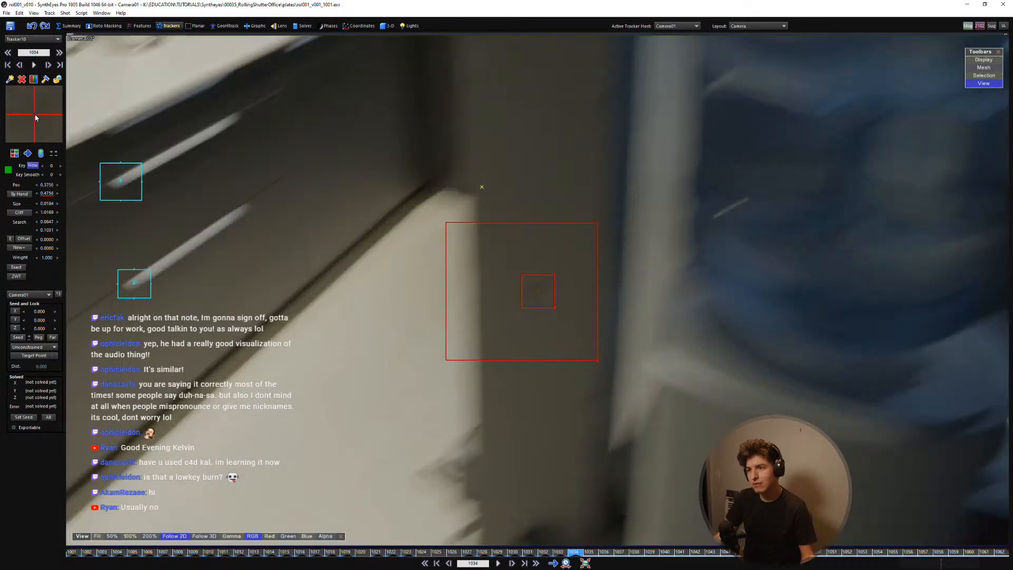
Step: Adjust the pillar tracker onto its mark at frame 1035, comparing it repeatedly with frame 1034
left_click_drag(41, 119, 980, 51)
key("s")
key("d")
key("d")
key("s")
key("d")
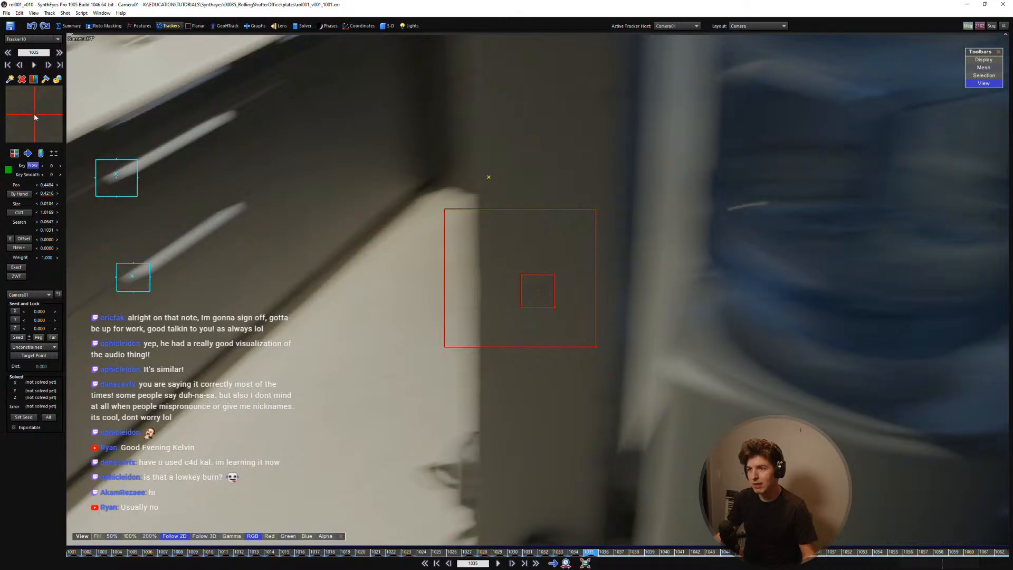
key("s")
key("d")
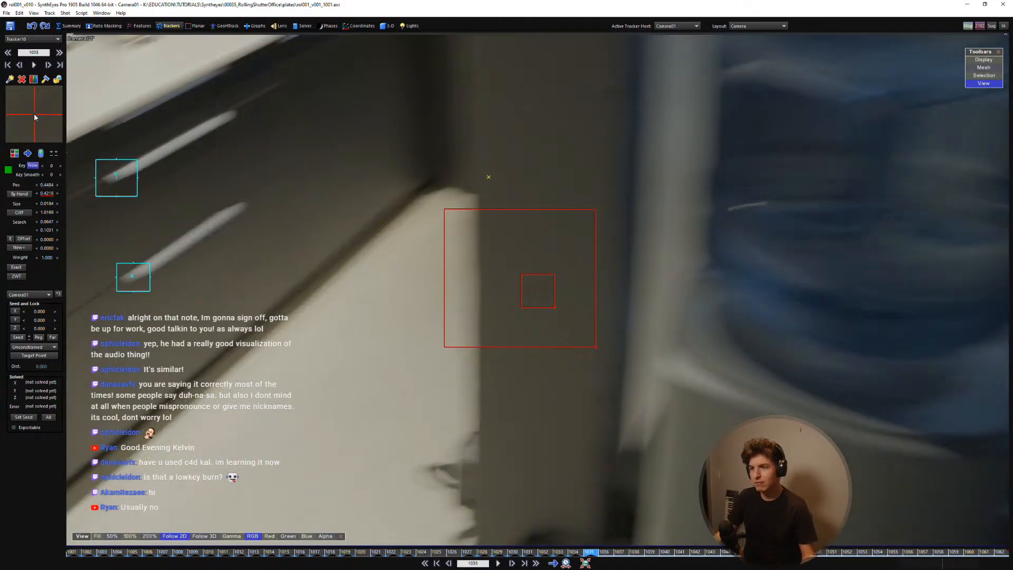
left_click_drag(34, 115, 34, 116)
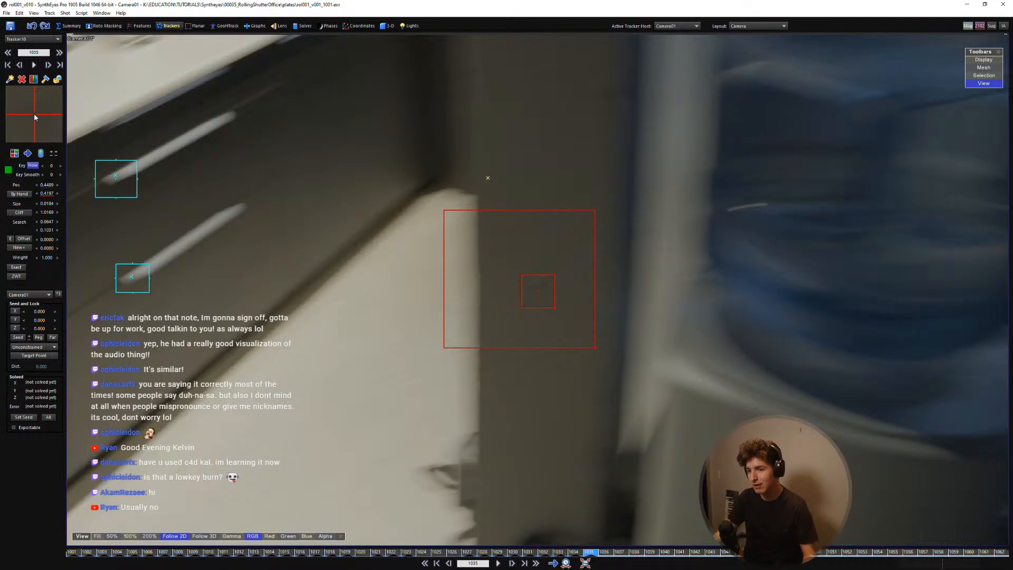
key("s")
key("d")
key("s")
key("d")
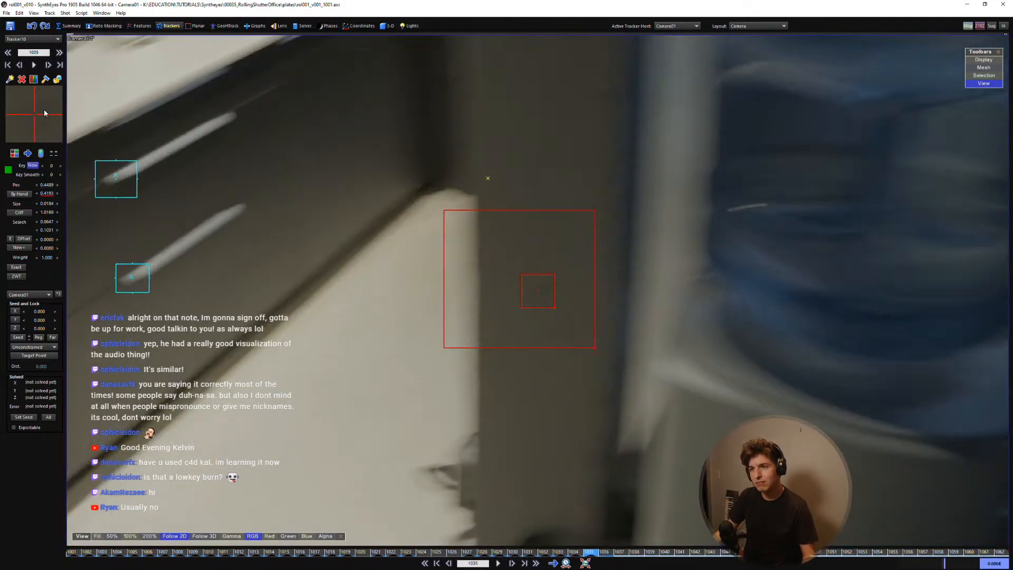
Step: Refine the pillar tracker's position around frames 1035 and 1036, then advance to frame 1037
key("d")
left_click_drag(36, 114, 34, 115)
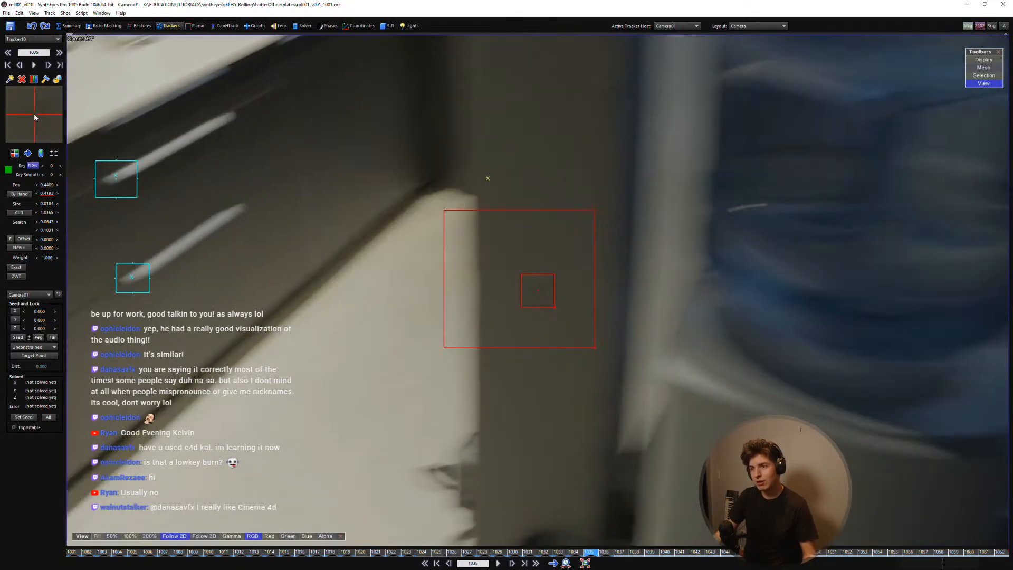
key("s")
key("d")
key("d")
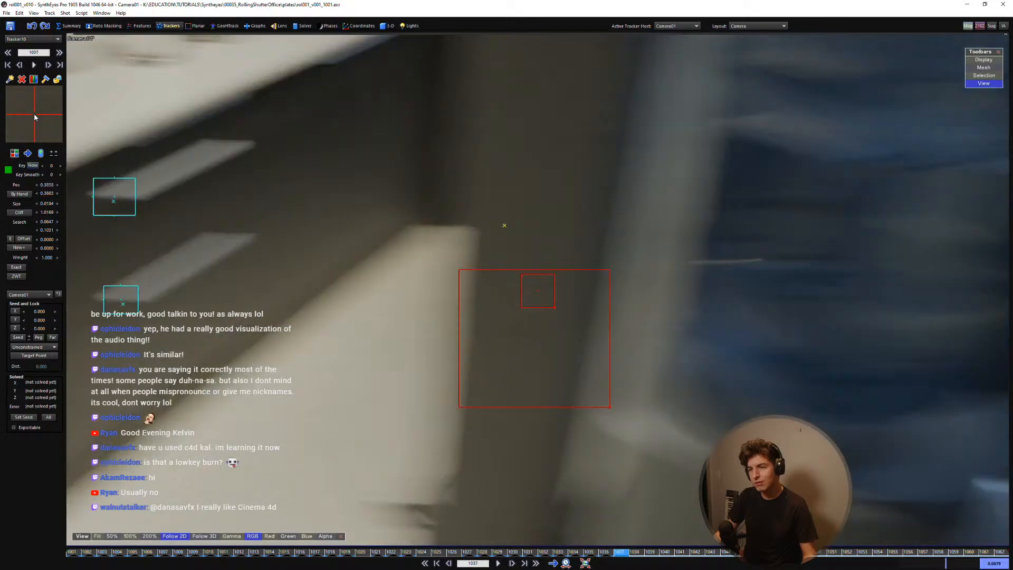
Step: Move the pillar tracker onto its blurred mark at frame 1037 and compare its position with frame 1036
left_click_drag(35, 114, 80, 47)
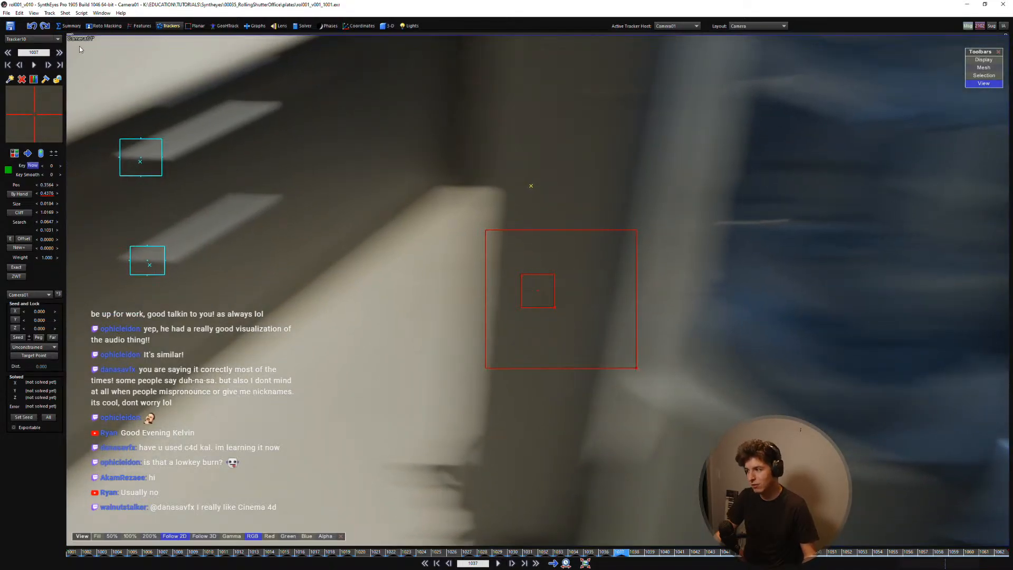
key("s")
key("d")
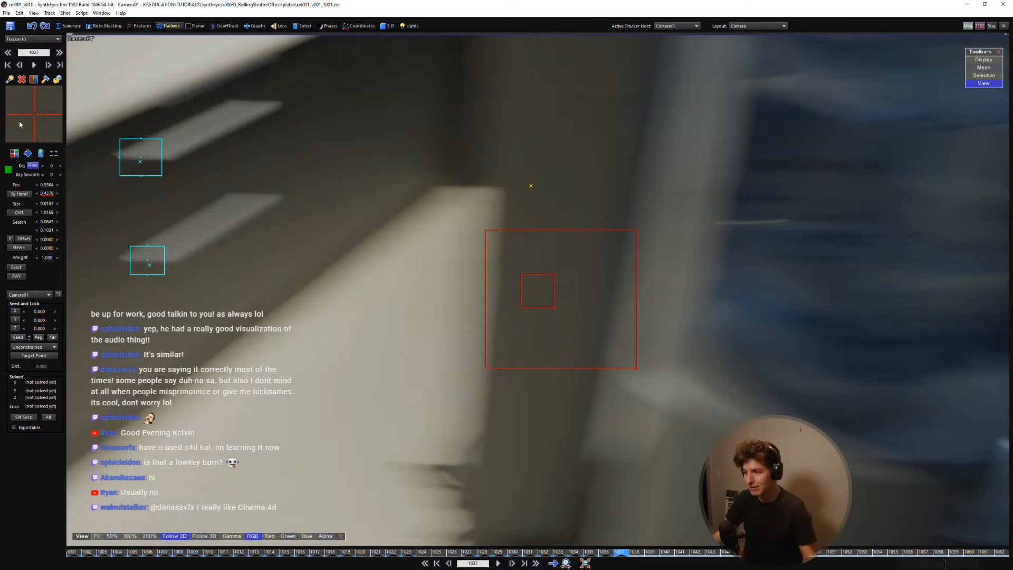
scroll(34, 114, "up", 1)
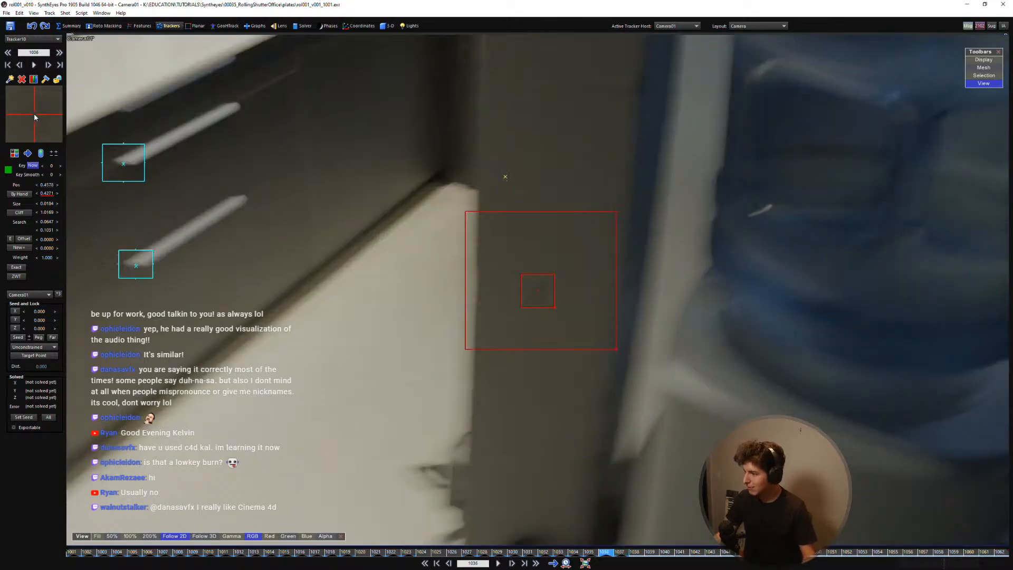
scroll(34, 115, "down", 1)
scroll(34, 114, "up", 1)
scroll(35, 116, "down", 1)
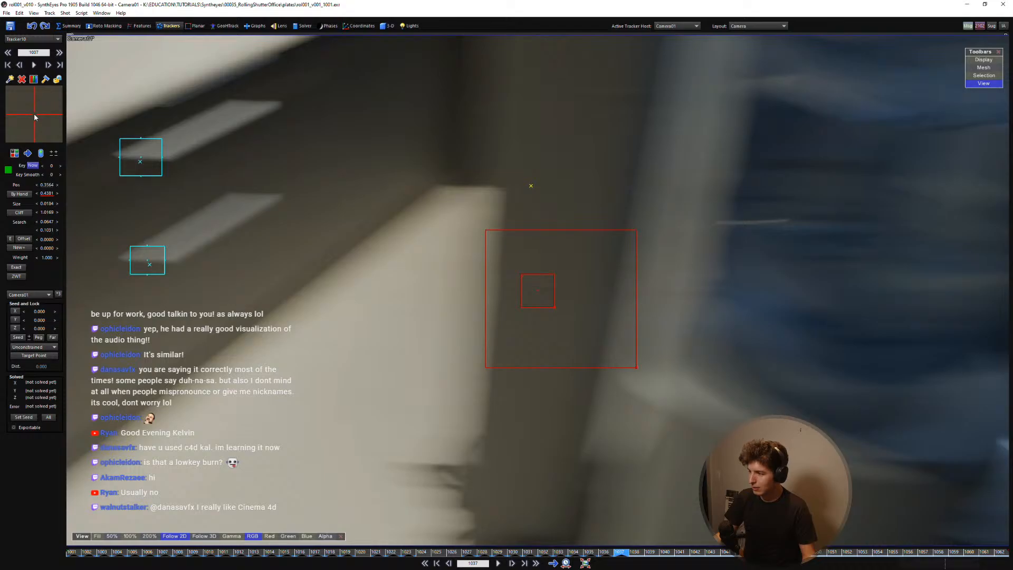
scroll(34, 117, "up", 1)
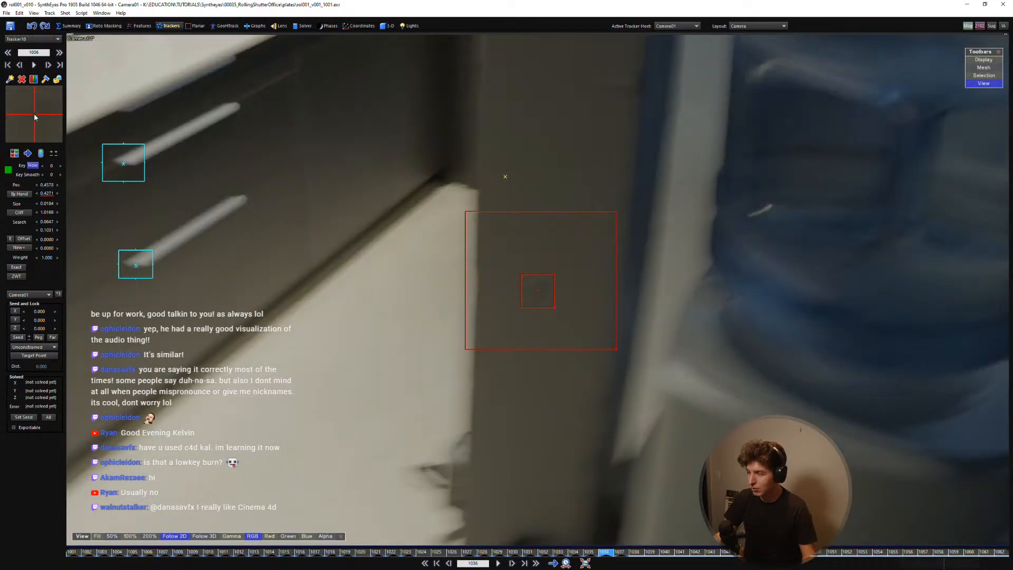
scroll(34, 117, "up", 1)
scroll(35, 117, "down", 2)
Step: Move the pillar tracker onto its mark at frame 1038, flipping to the neighbouring frame to check it
left_click_drag(34, 117, 11, 139)
scroll(38, 118, "up", 1)
scroll(37, 119, "down", 1)
scroll(35, 118, "up", 1)
scroll(35, 117, "down", 1)
scroll(34, 116, "up", 1)
scroll(32, 116, "down", 1)
scroll(27, 115, "down", 1)
scroll(27, 115, "up", 1)
scroll(27, 115, "down", 1)
scroll(39, 117, "up", 1)
scroll(38, 116, "down", 1)
Step: Place the pillar tracker on its mark at frame 1039, centre the view on it and fine-tune its position
scroll(382, 219, "down", 2)
middle_click_drag(382, 219, 307, 244)
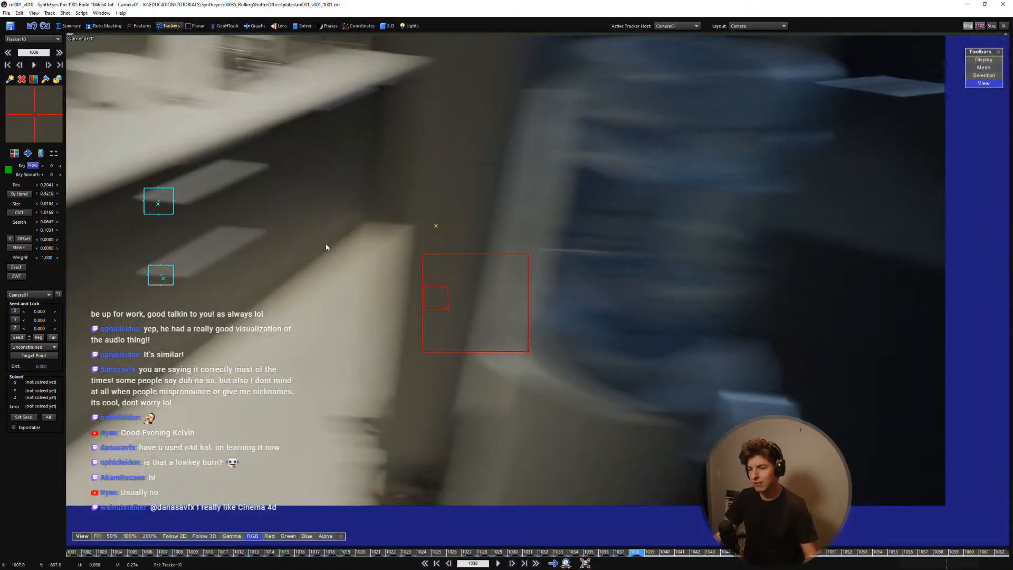
key("d")
scroll(333, 291, "up", 2)
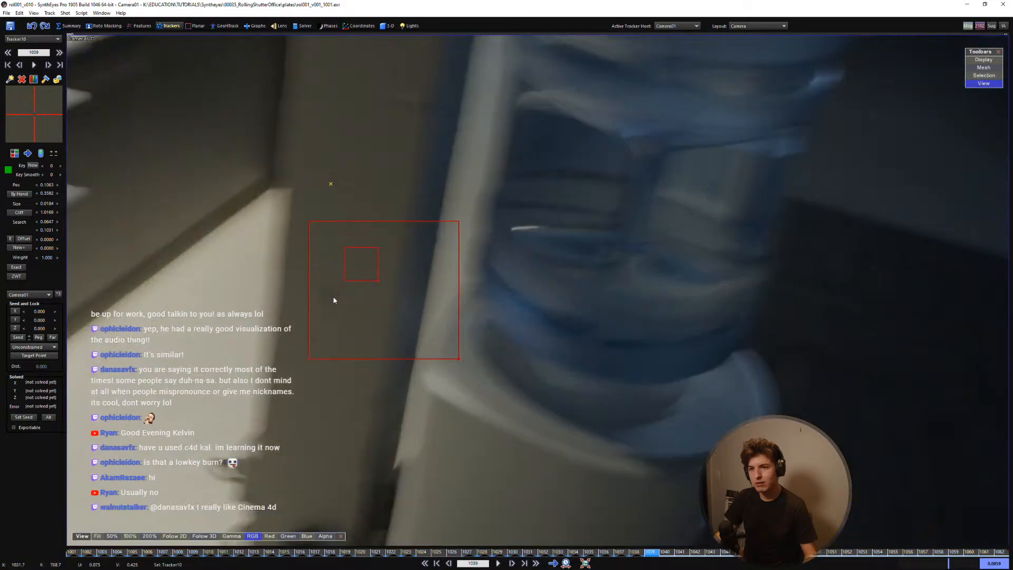
left_click(333, 297)
key("5")
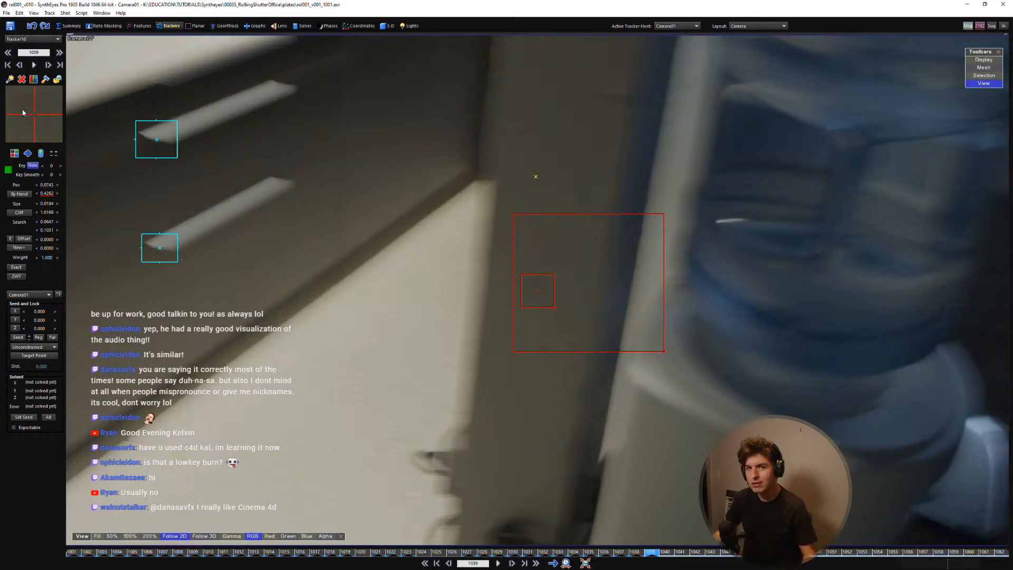
left_click_drag(23, 112, 35, 117)
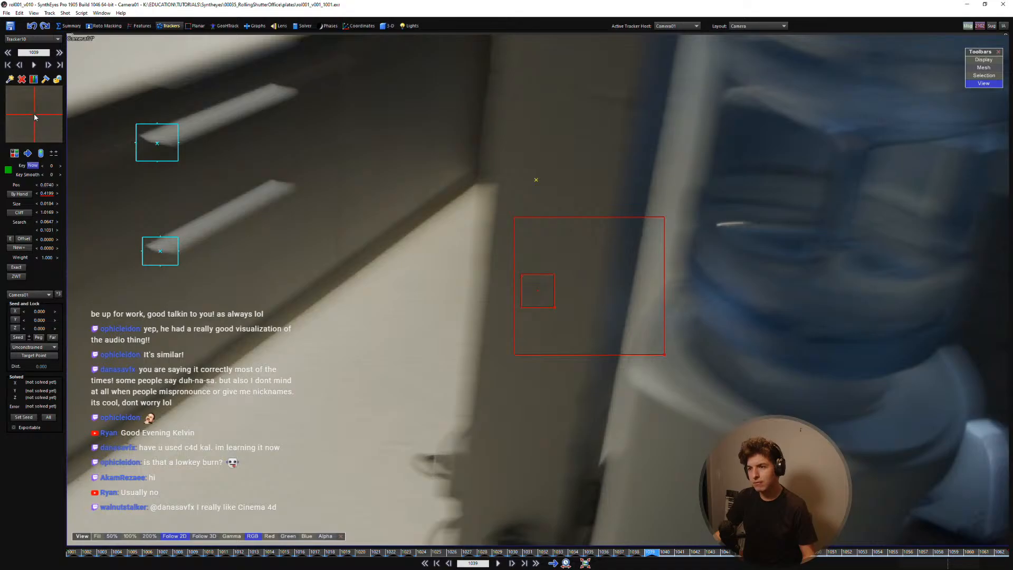
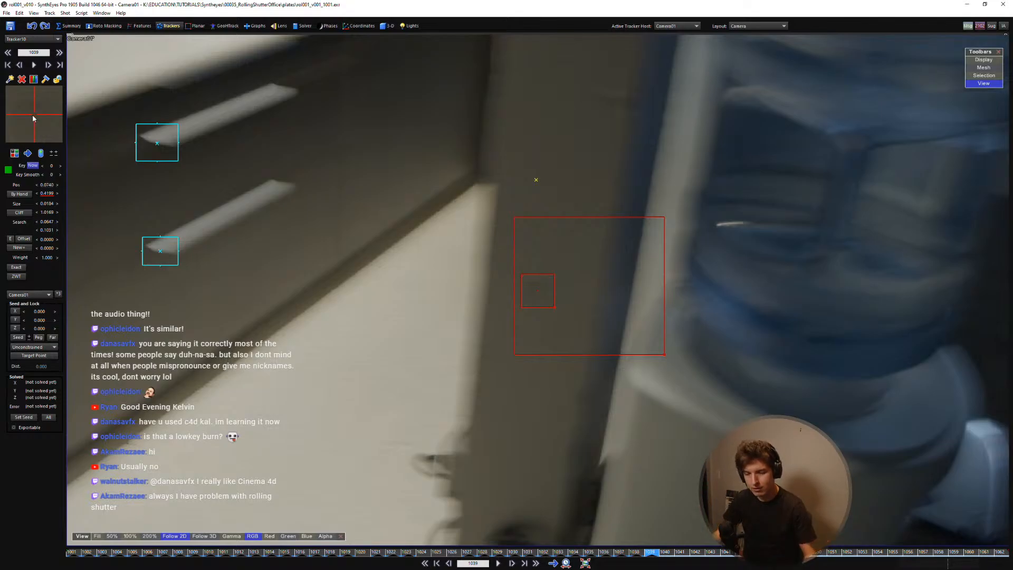
Step: Compare the pillar tracker's position between frames 1038 and 1039 and refine it slightly at frame 1039
key("Left")
key("Right")
key("Left")
key("Right")
key("Left")
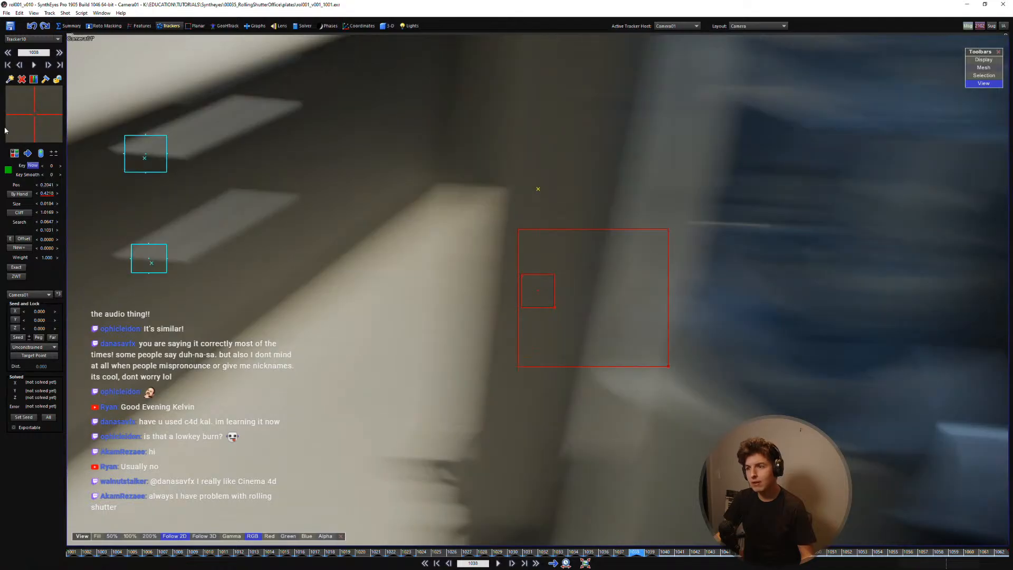
key("Right")
key("Left")
key("Right")
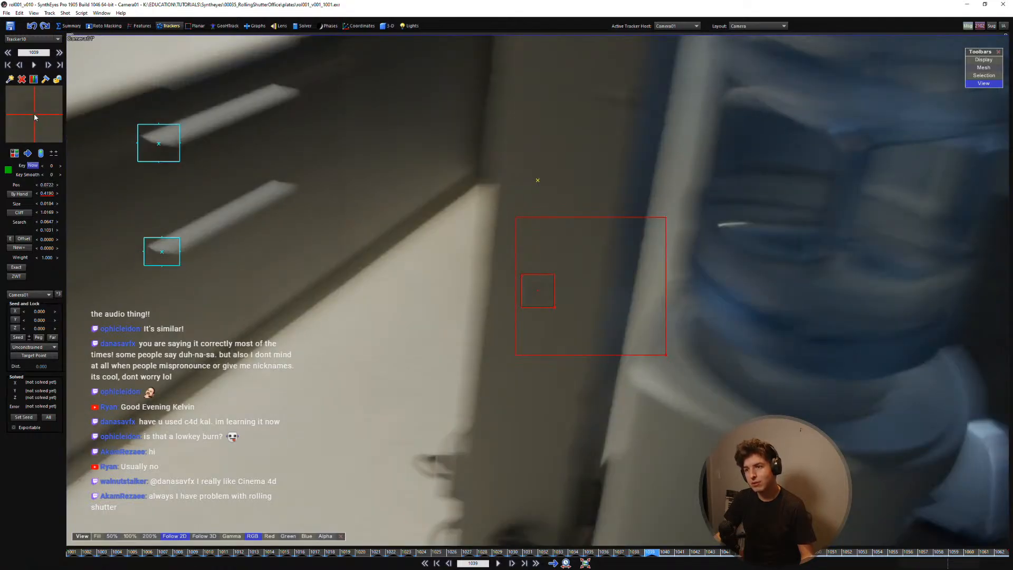
Step: Move the pillar tracker onto its blurred mark at frame 1040 and compare it with frame 1039
key("Right")
left_click_drag(35, 113, 102, 111)
key("Left")
key("Right")
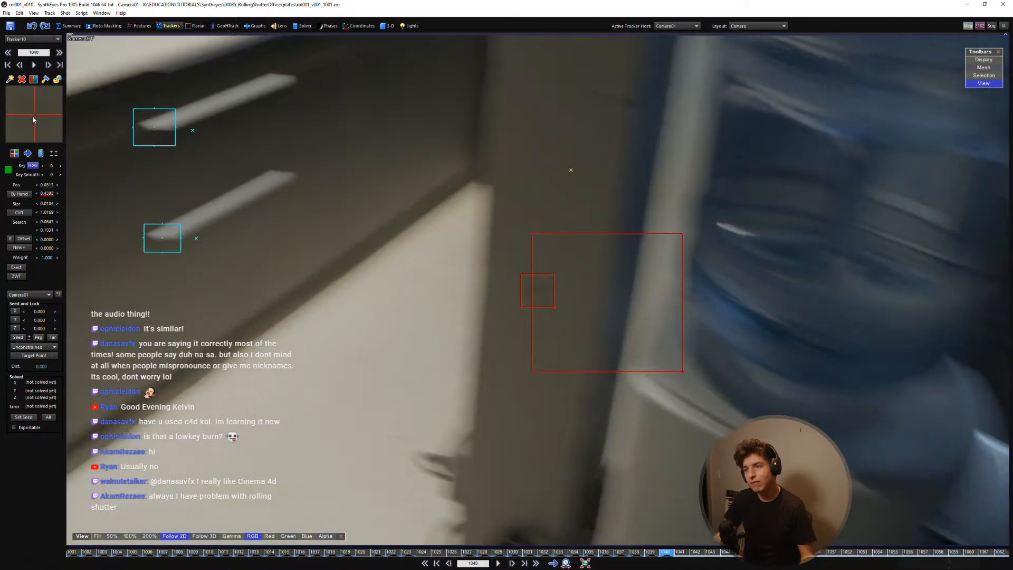
Step: Place the pillar tracker on its mark at frame 1041, flipping back to frame 1040 to check its alignment
key("Right")
key("Left")
key("Right")
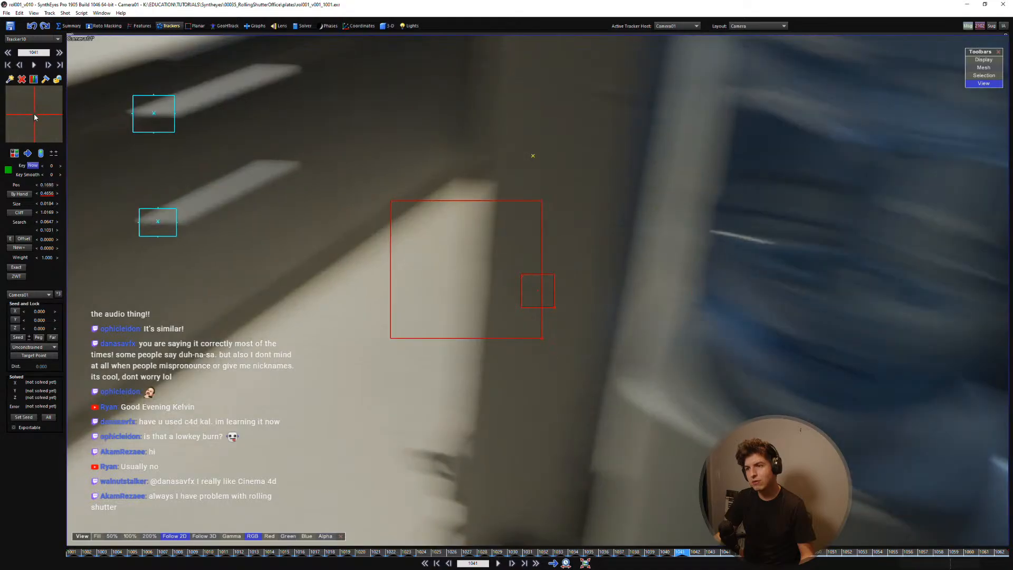
key("Left")
key("Right")
key("Left")
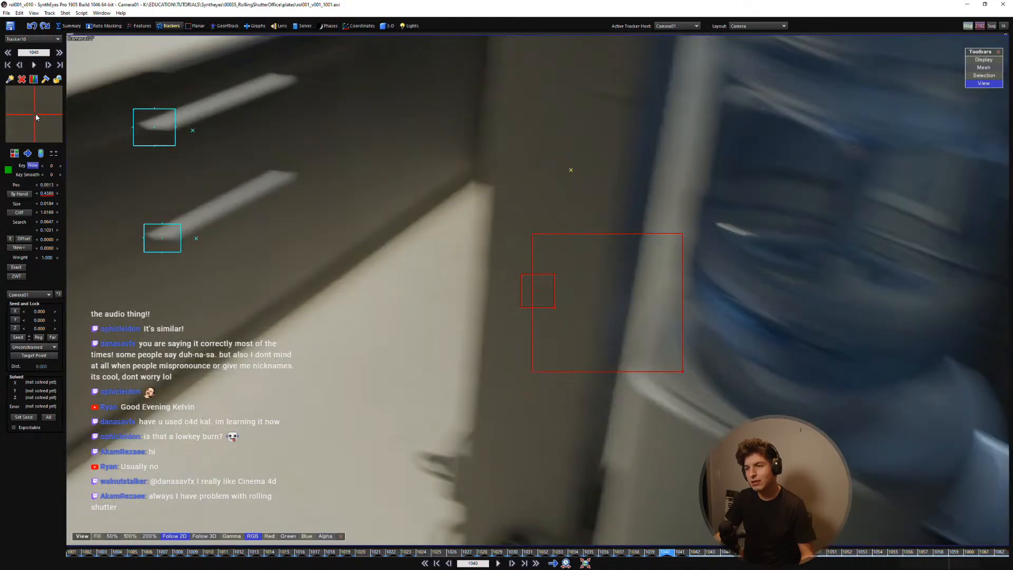
key("Right")
Step: Move the pillar tracker onto its mark at frame 1042 and compare it with frame 1041
key("Right")
left_click_drag(36, 115, 12, 50)
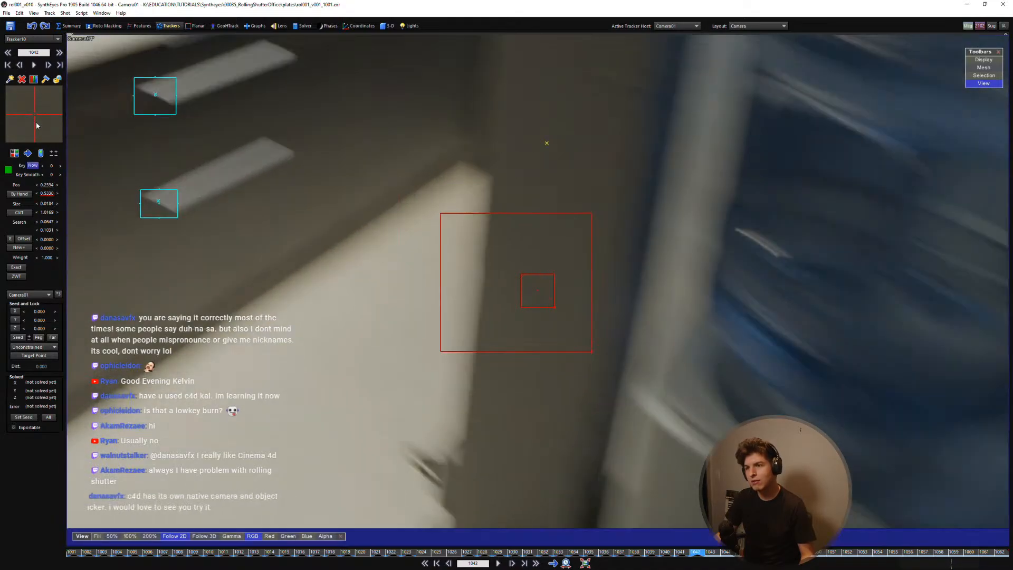
key("Left")
key("Right")
Step: Place the pillar tracker on its mark at frame 1043, check it against frame 1042 and advance to frame 1045
key("Right")
left_click_drag(35, 114, 80, 103)
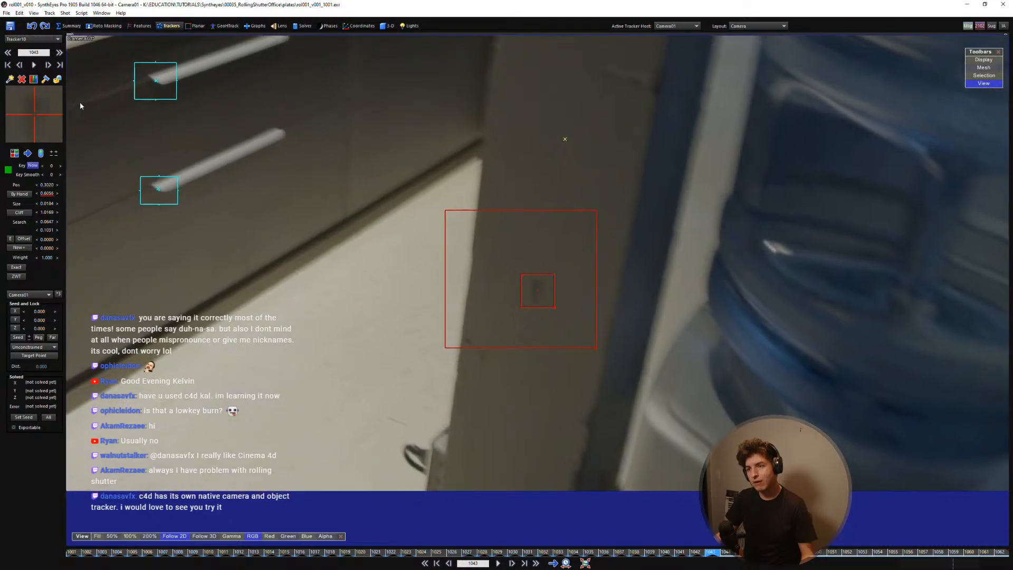
key("Left")
key("Right")
key("Right")
key("Right")
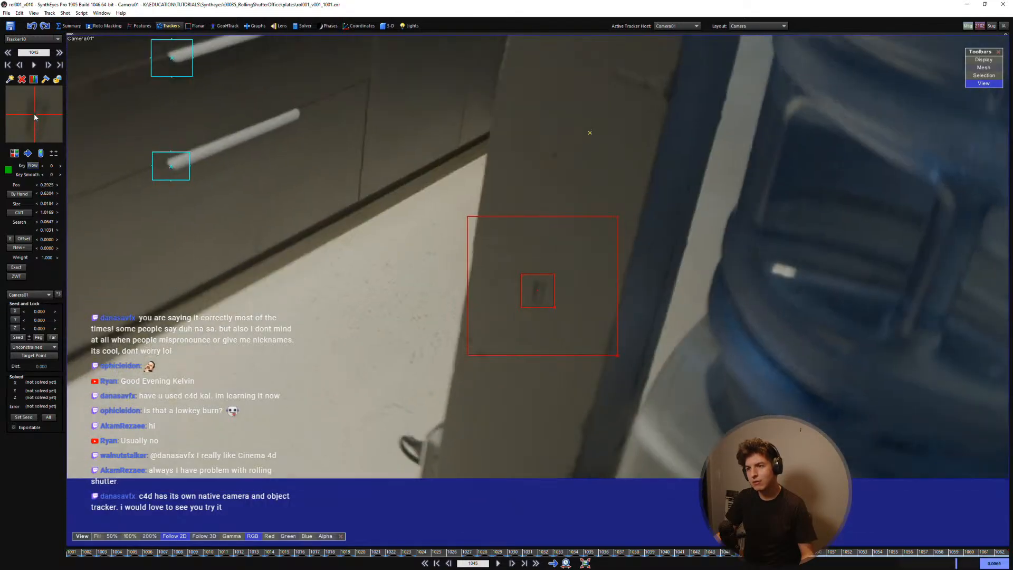
Step: Check the pillar tracker at frames 1045 and 1046, and nudge it onto its mark at frame 1047
key("Right")
key("Left")
key("Right")
key("Right")
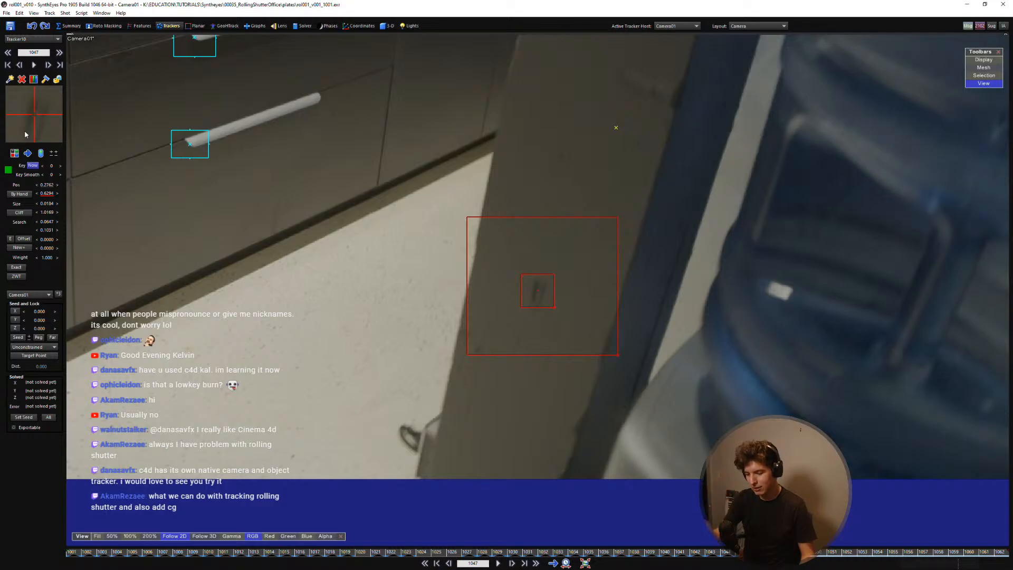
key("KP_4")
key("KP_4")
key("KP_2")
key("KP_2")
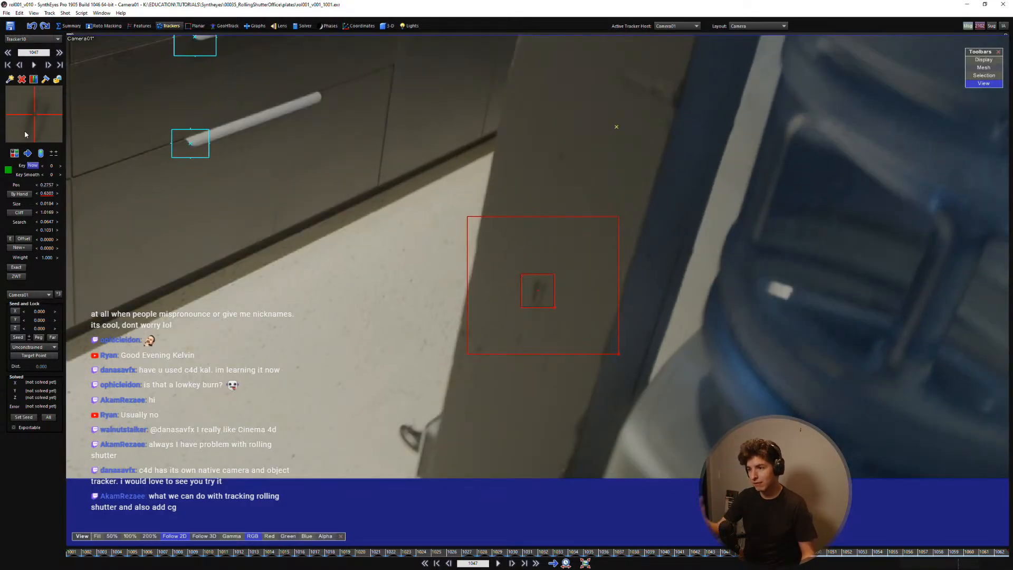
key("Left")
key("Right")
key("Right")
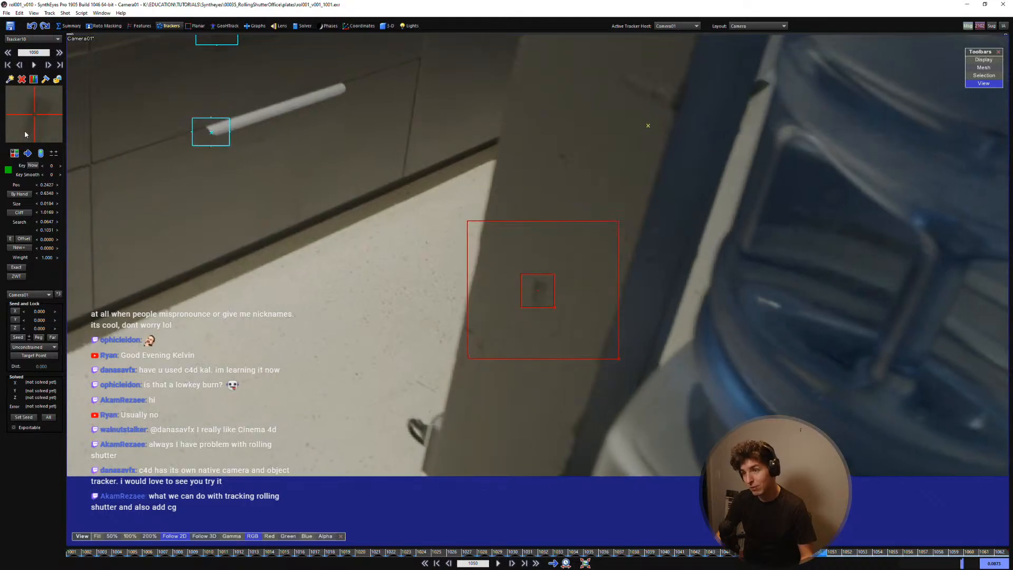
Step: Carry the pillar track on to frame 1055, check it there and lock the tracker
key("s")
scroll(25, 131, "down", 8)
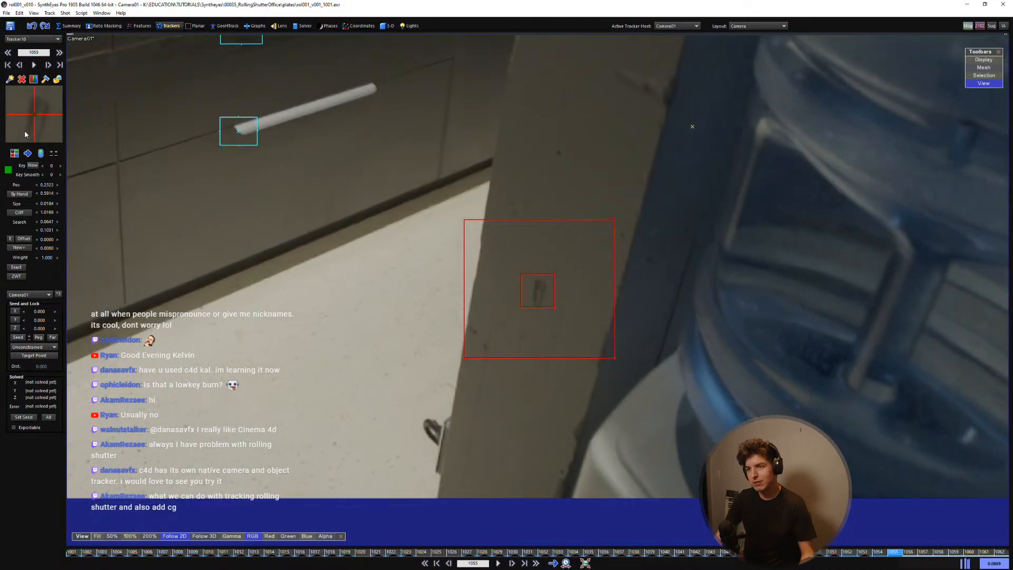
scroll(24, 130, "down", 4)
scroll(25, 130, "up", 7)
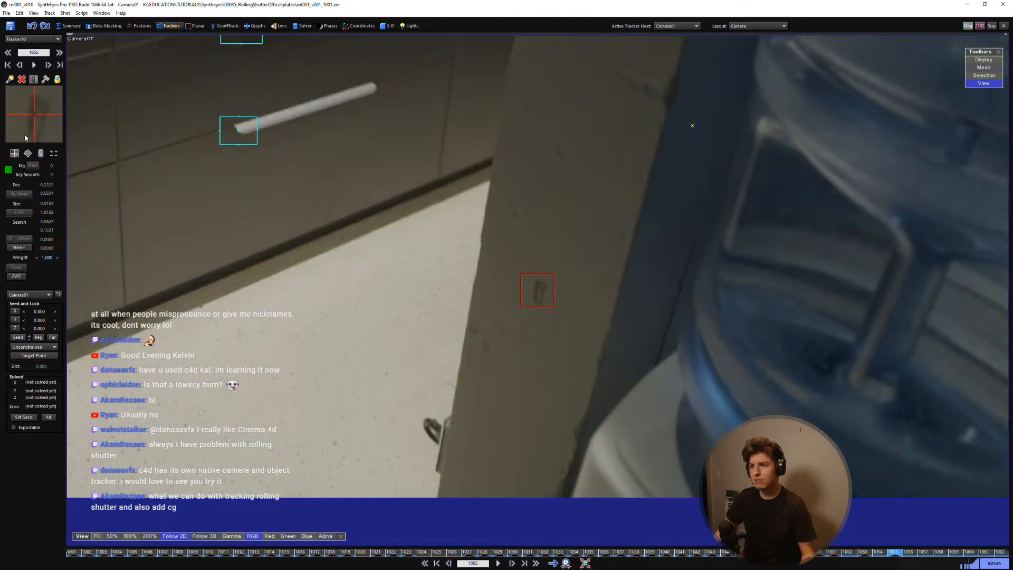
scroll(24, 134, "up", 18)
scroll(600, 317, "down", 2)
scroll(602, 316, "down", 4)
Step: Step back through the shot to frame 1019 and re-solve the camera with the new pillar tracker
key("s")
key("s")
key("s")
key("s")
key("s")
key("s")
key("s")
key("s")
key("s")
key("s")
key("s")
key("s")
key("s")
key("s")
key("s")
key("s")
key("s")
key("s")
key("F9")
key("Return")
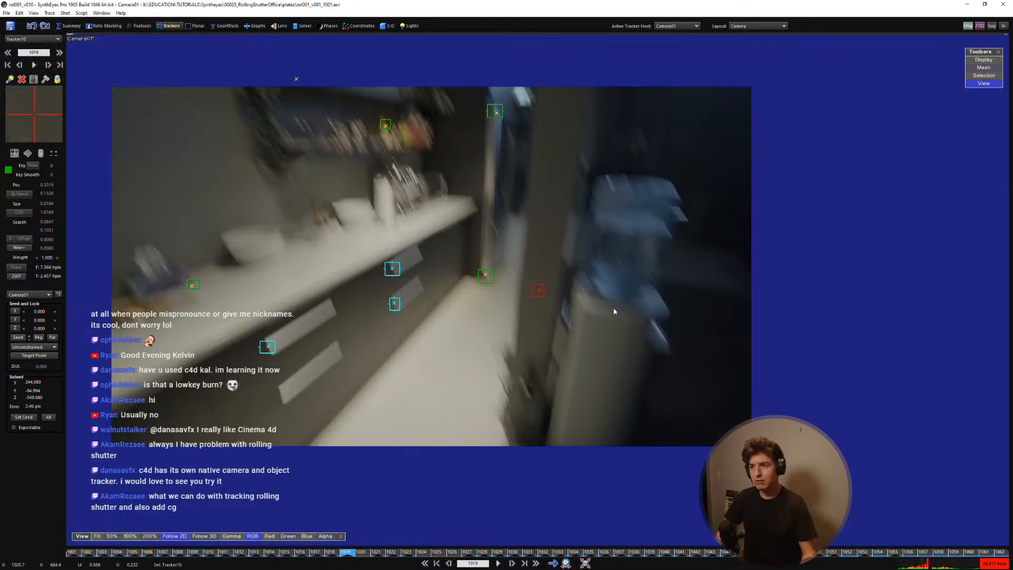
Step: Check the image preparation's stabilization settings and review the solved trackers against the lens distortion grid up to frame 1029
key("shift+p")
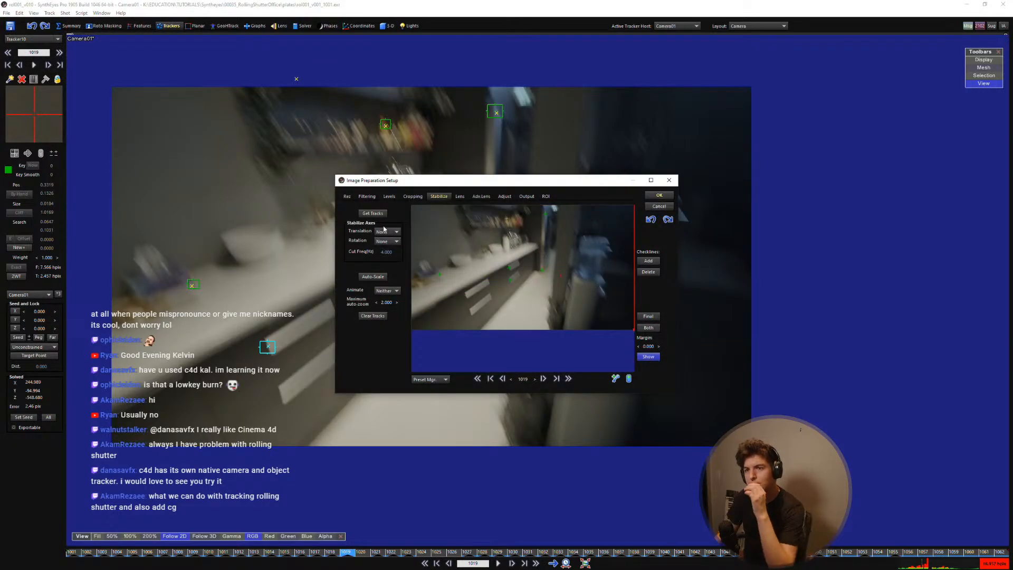
left_click(659, 206)
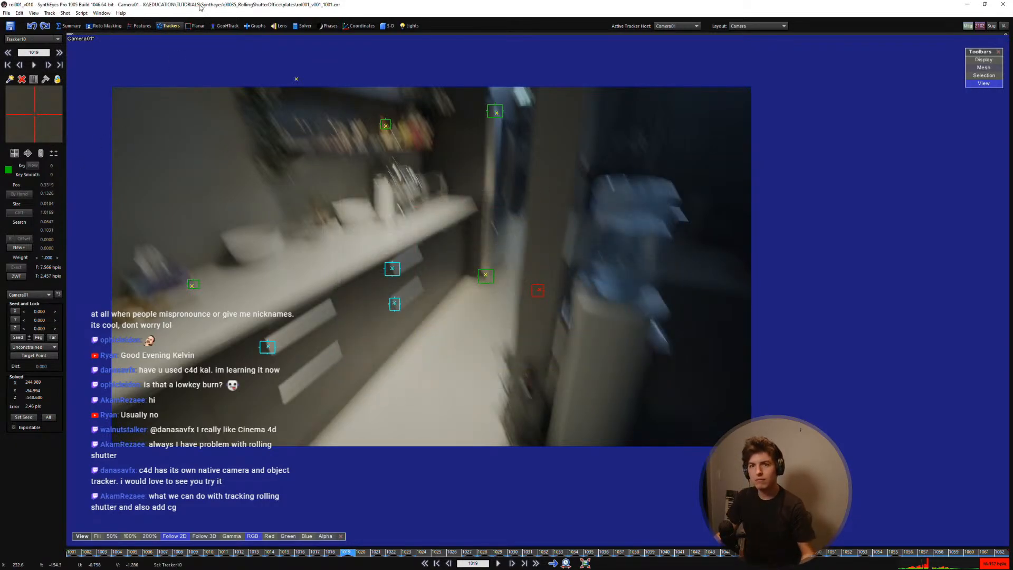
left_click(283, 26)
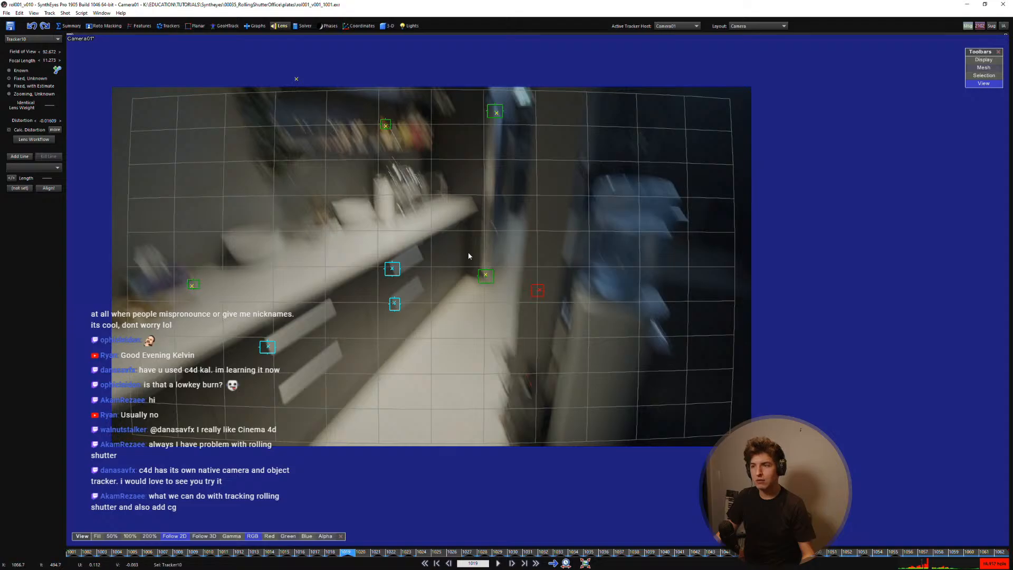
key("d")
key("d")
key("d")
key("d")
key("d")
key("d")
key("d")
key("d")
key("d")
key("d")
key("5")
middle_click_drag(479, 288, 516, 369)
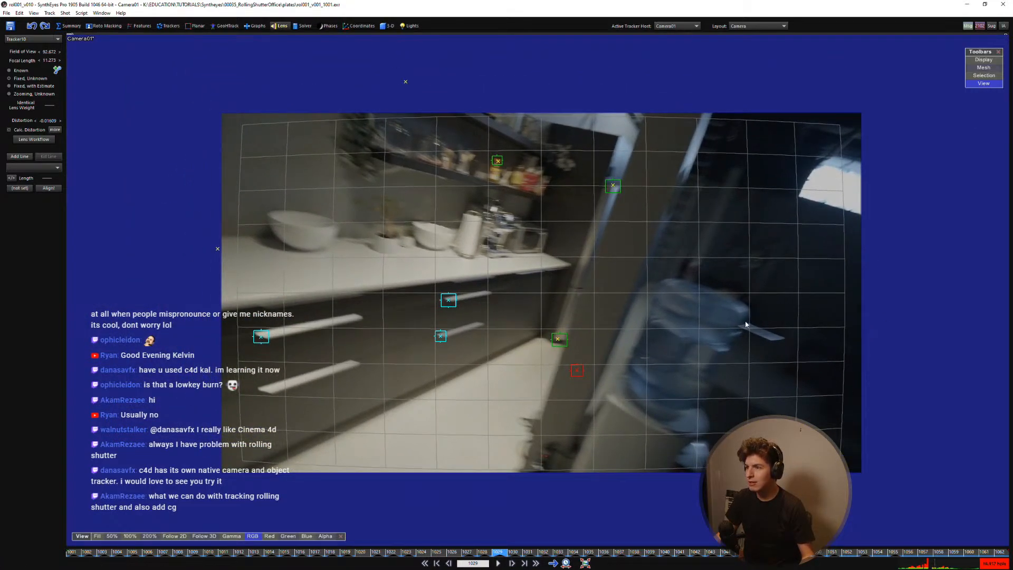
scroll(725, 312, "up", 1)
Step: Play the shot from its first frame in the perspective view locked to the camera, and return to the start
key("shift+a")
key("7")
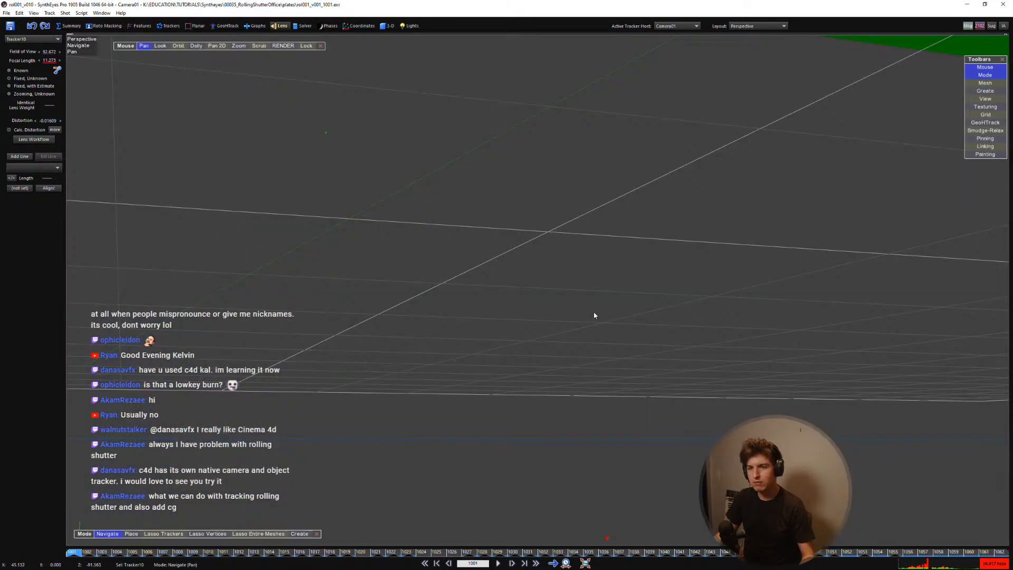
key("l")
scroll(594, 315, "down", 3)
key("space")
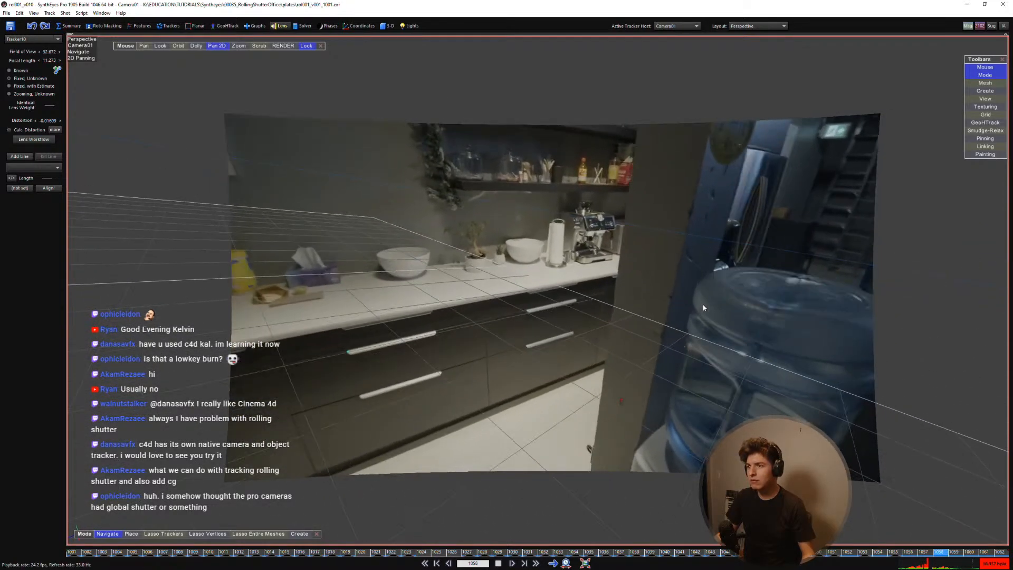
key("space")
key("shift+a")
Step: Enable Rolling Shutter calculation in the advanced lens controls, move the dialog aside and go to frame 1042
middle_click_drag(635, 304, 594, 304)
left_click(55, 129)
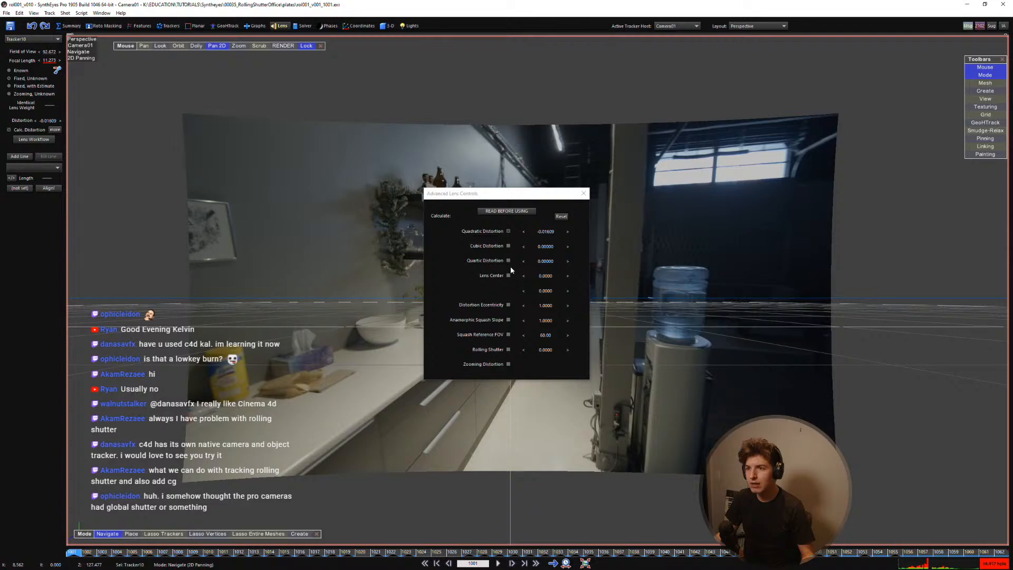
left_click(509, 349)
left_click_drag(438, 193, 753, 243)
left_click_drag(527, 552, 696, 551)
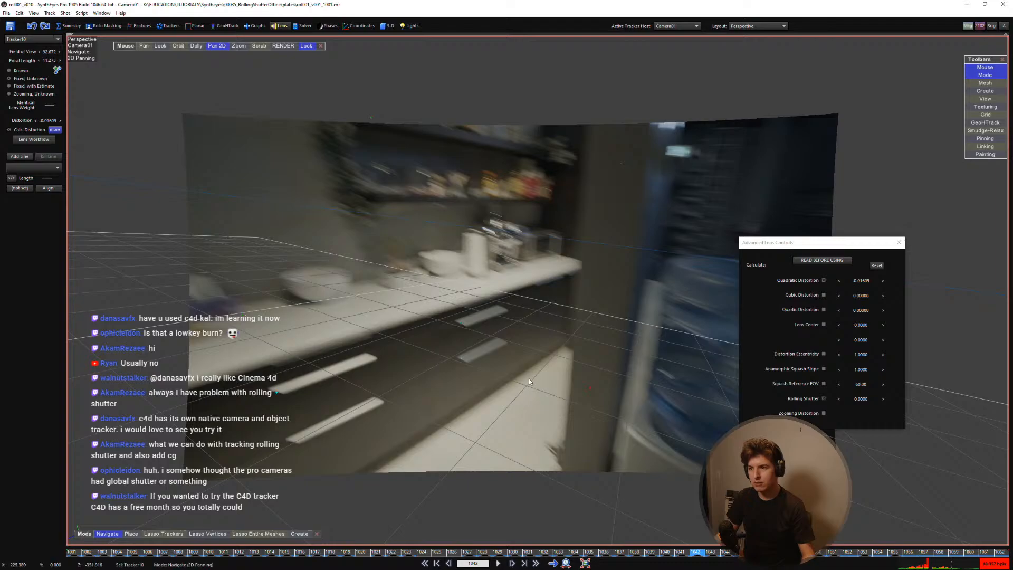
Step: Try re-solving the camera with Rolling Shutter calculation and check the trackers at frames 1041 and 1040 in the camera view
key("4")
middle_click_drag(564, 395, 543, 406)
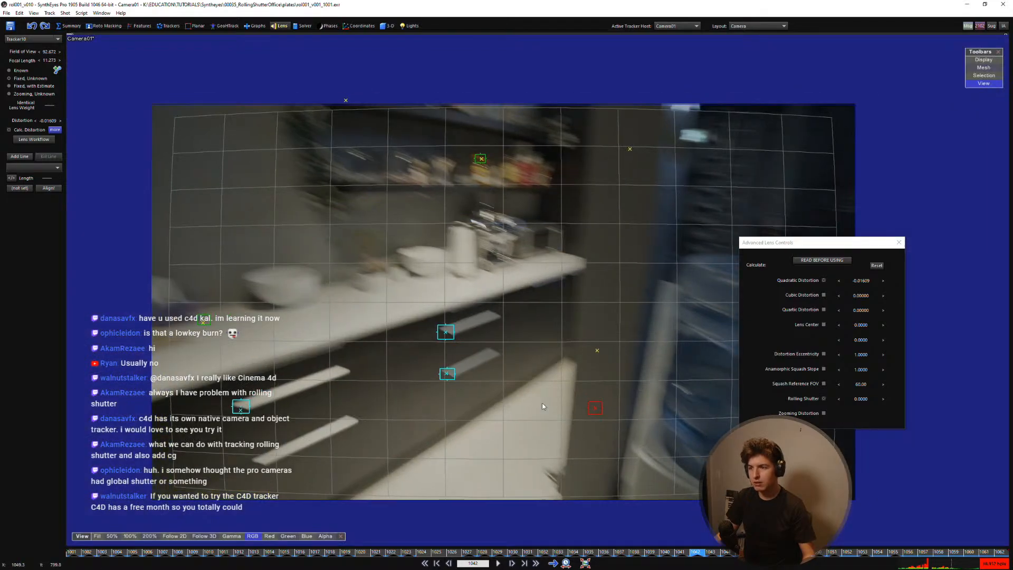
left_click(710, 553)
left_click_drag(710, 553, 723, 552)
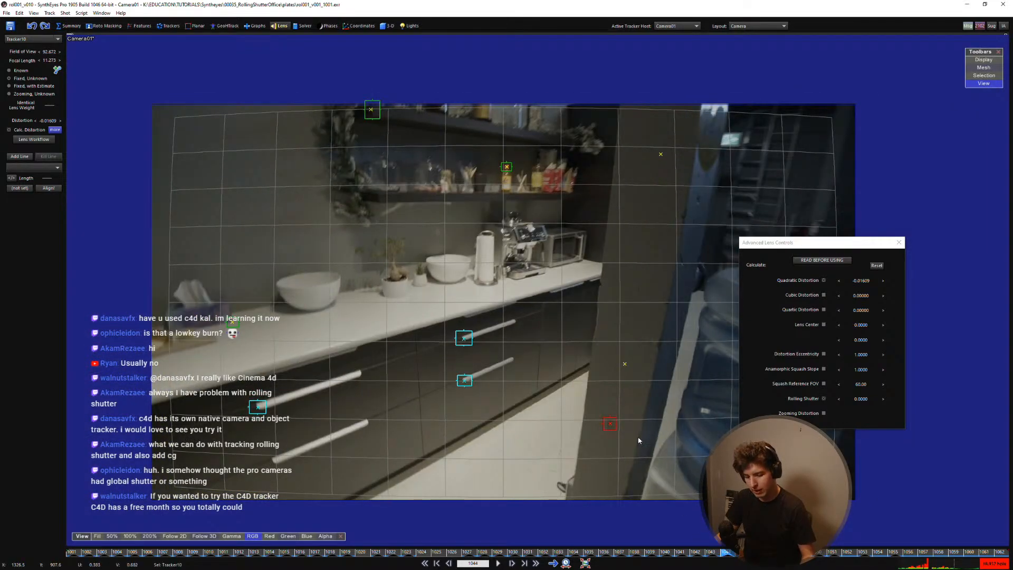
key("F9")
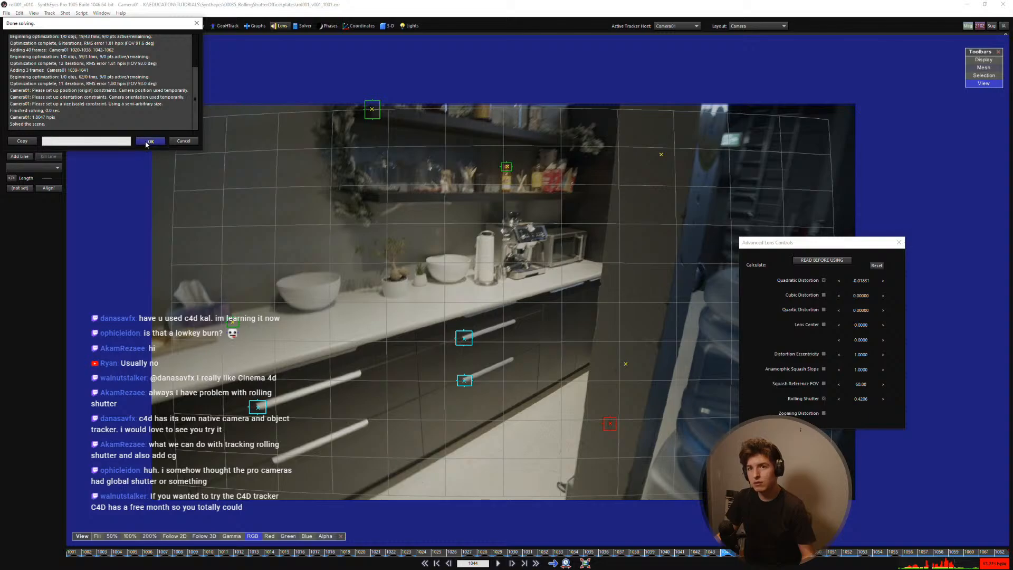
left_click(150, 141)
scroll(588, 448, "up", 3)
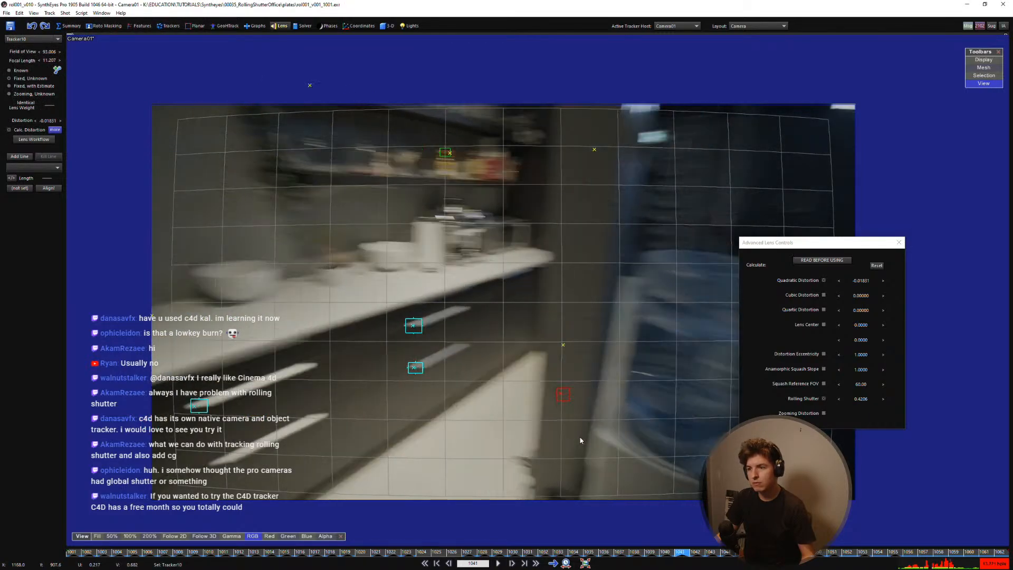
scroll(581, 439, "up", 1)
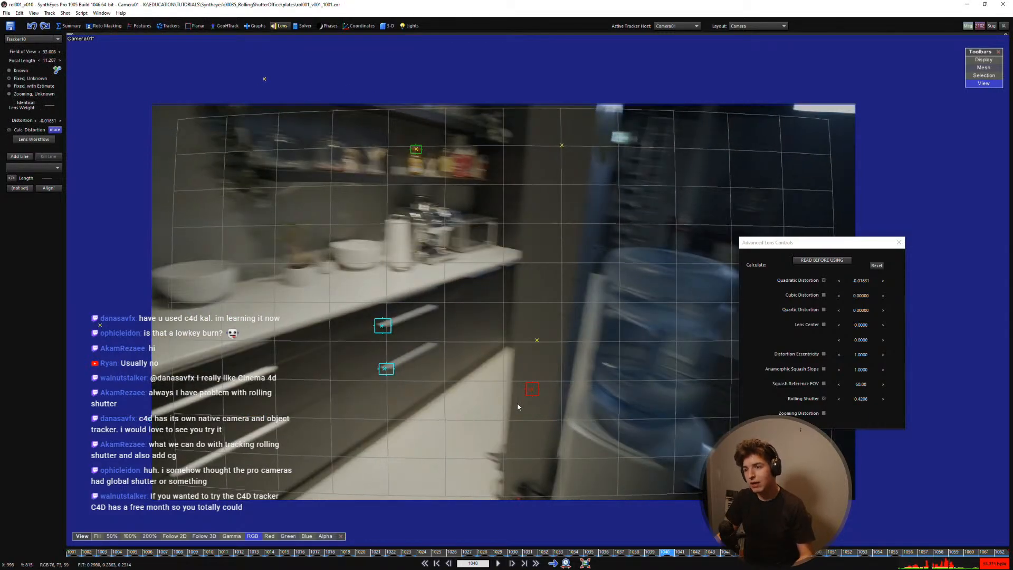
key("ctrl+z")
Step: Examine frame 1040 closely around the pillar tracker, its nearby solved point, the drawers and the shelves
middle_click_drag(515, 404, 544, 390)
scroll(547, 389, "up", 2)
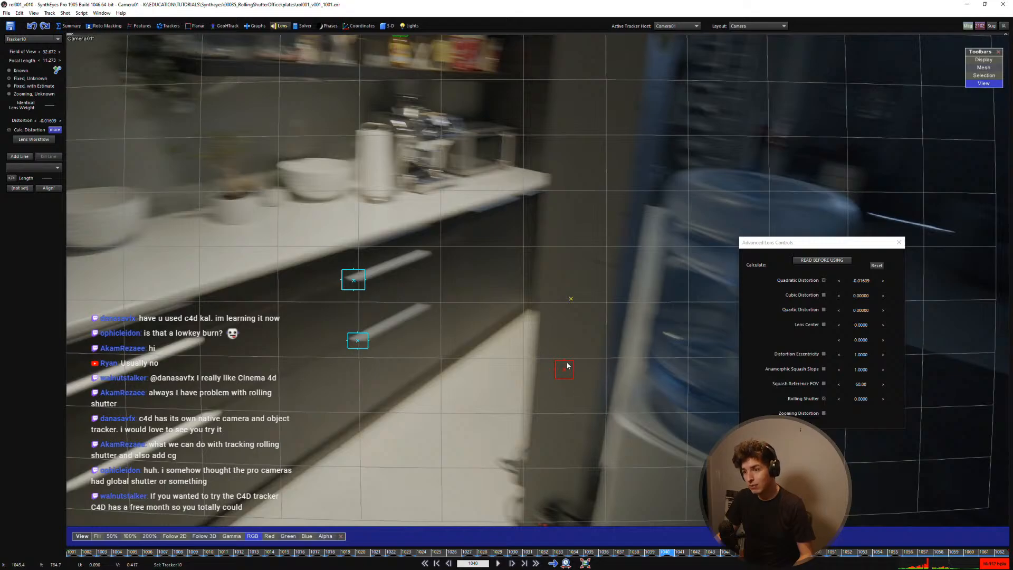
scroll(568, 366, "up", 3)
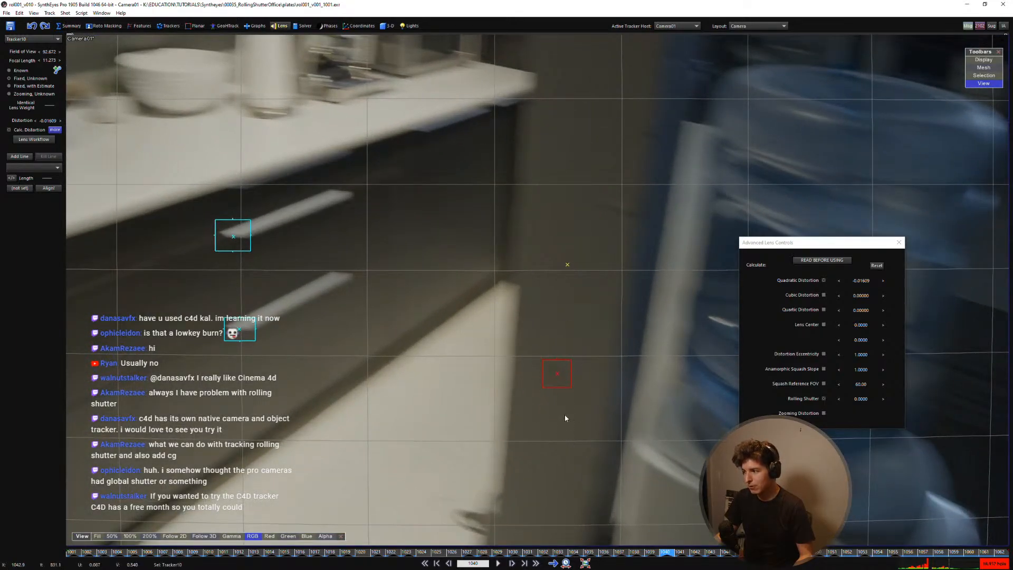
middle_click_drag(575, 377, 585, 375)
scroll(585, 375, "up", 3)
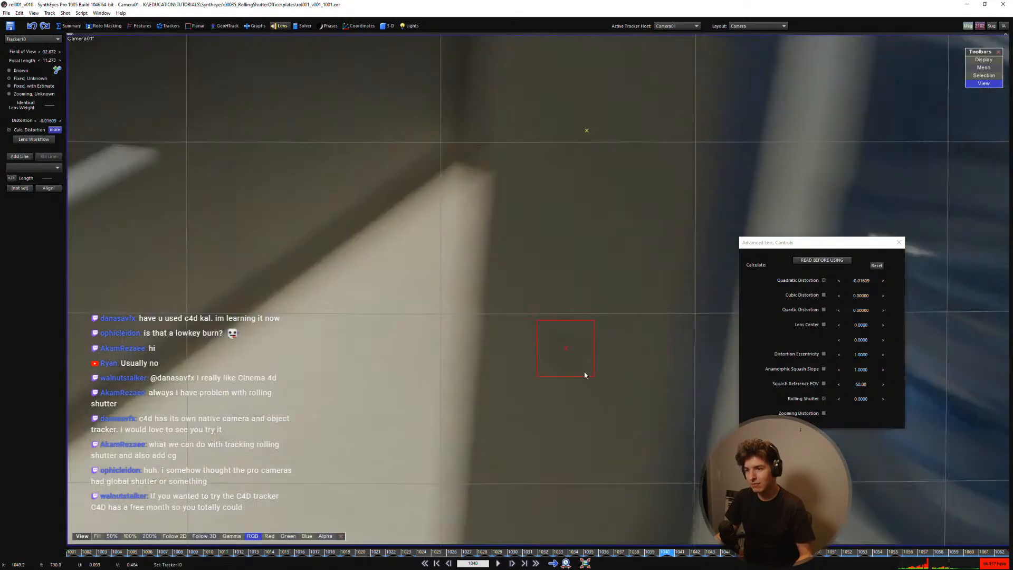
scroll(531, 327, "down", 3)
middle_click_drag(354, 287, 724, 419)
middle_click_drag(424, 343, 422, 475)
middle_click_drag(475, 285, 369, 384)
middle_click_drag(589, 152, 385, 221)
scroll(369, 238, "up", 3)
scroll(401, 256, "down", 5)
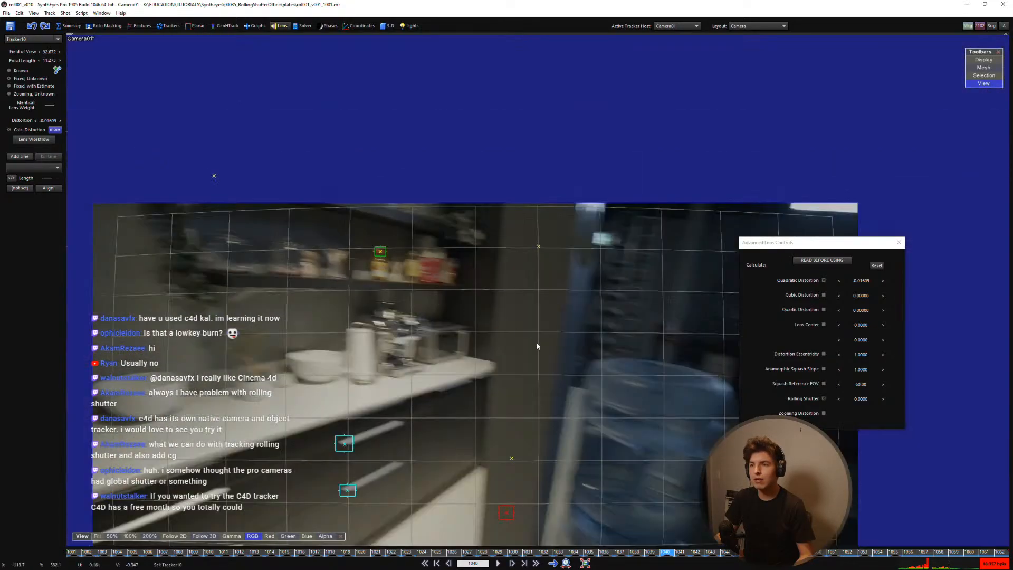
Step: Examine the pillar, doorway and water dispenser areas of frame 1040 for further trackable features
middle_click_drag(434, 487, 407, 378)
scroll(364, 377, "up", 2)
scroll(305, 245, "down", 2)
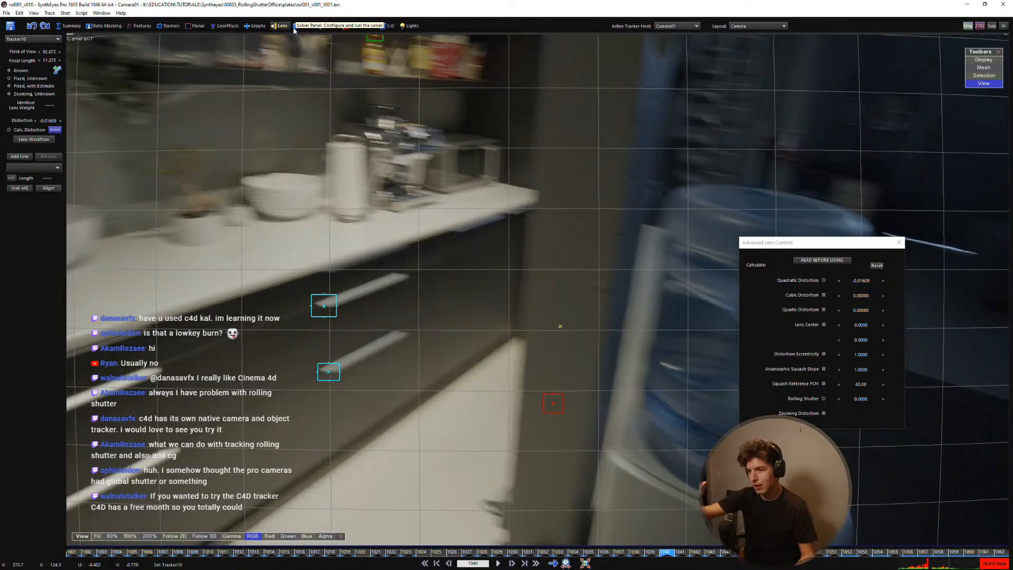
scroll(305, 208, "down", 1)
scroll(489, 238, "down", 1)
middle_click_drag(686, 102, 500, 208)
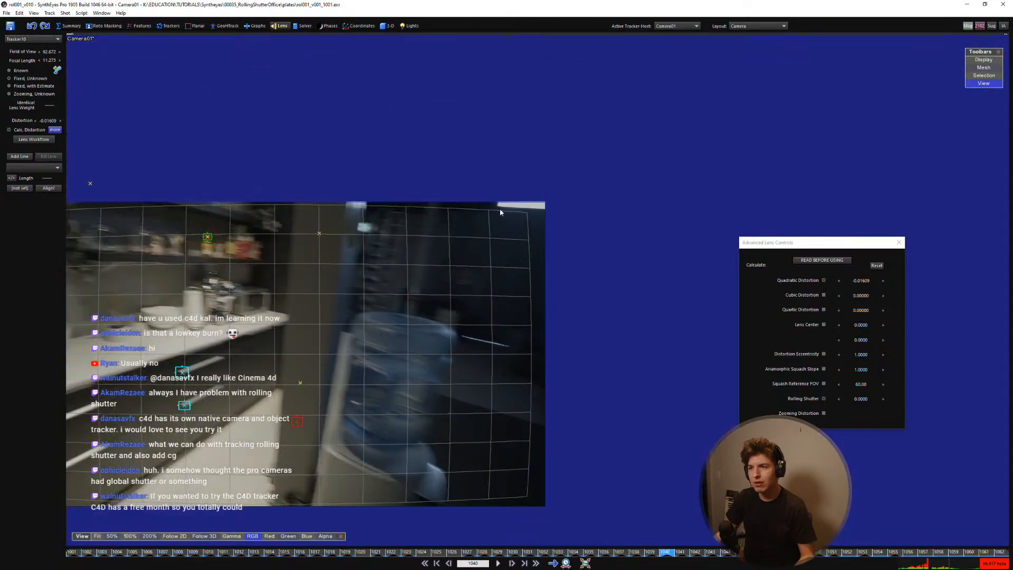
scroll(476, 245, "up", 2)
middle_click_drag(427, 304, 611, 289)
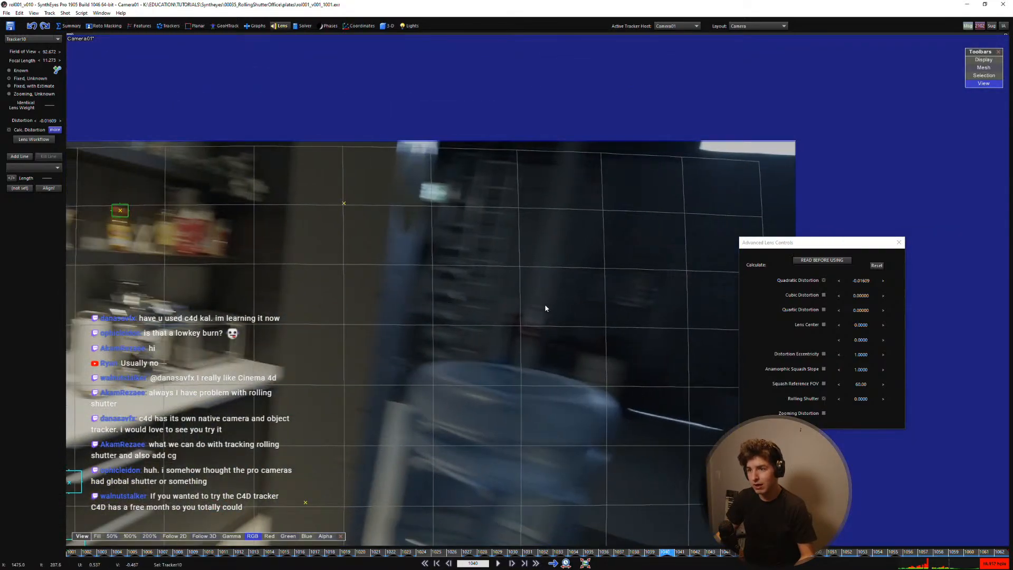
Step: Redo the Rolling Shutter camera solve with the whole of frame 1040 in view
scroll(545, 306, "down", 2)
middle_click_drag(407, 402, 467, 361)
scroll(464, 362, "up", 1)
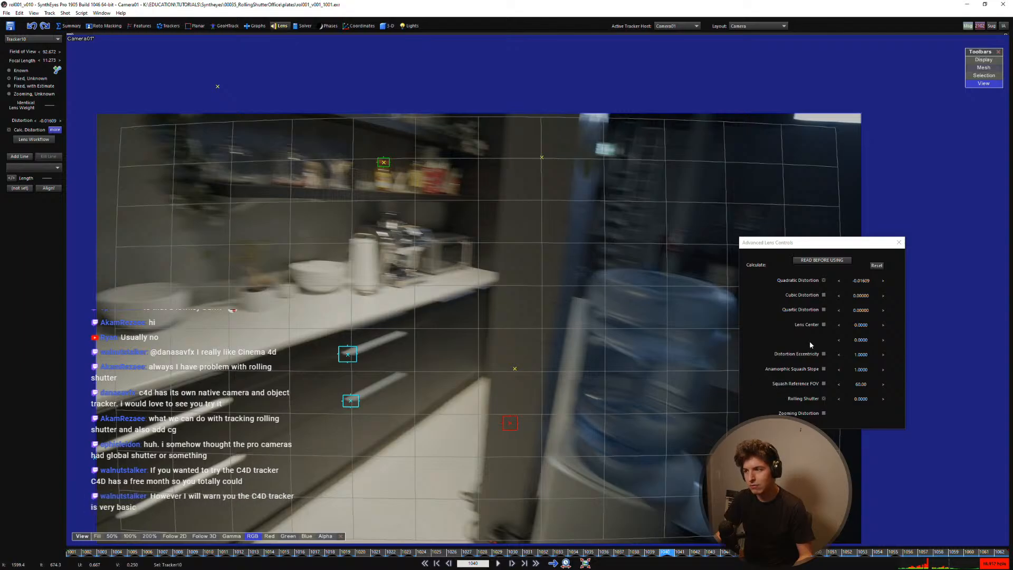
key("ctrl+y")
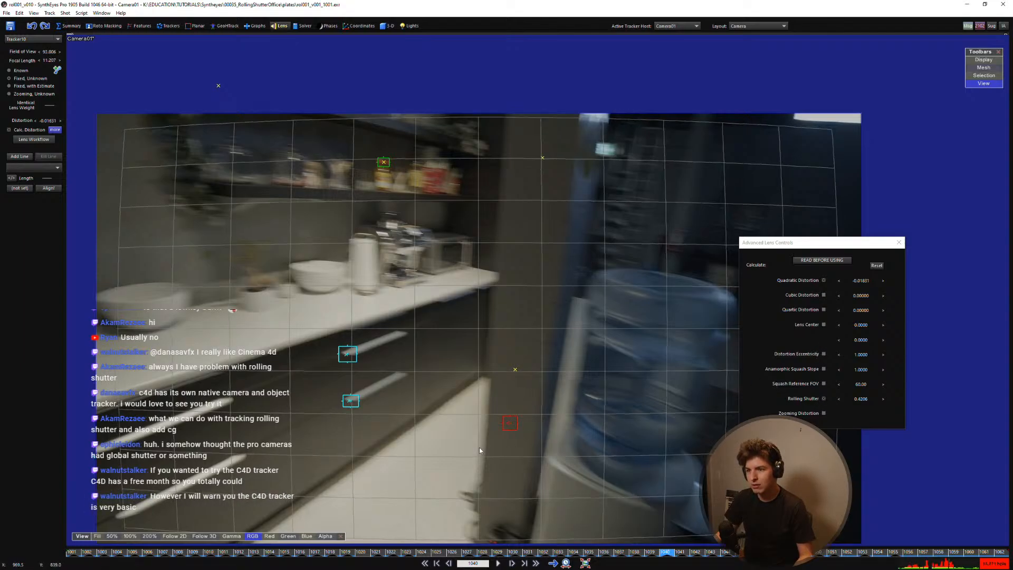
Step: Examine the pillar tracker at frame 1040 closely against its solved point and the neighbouring drawer trackers
scroll(510, 417, "up", 3)
middle_click_drag(511, 417, 539, 361)
scroll(543, 355, "up", 1)
scroll(544, 353, "up", 2)
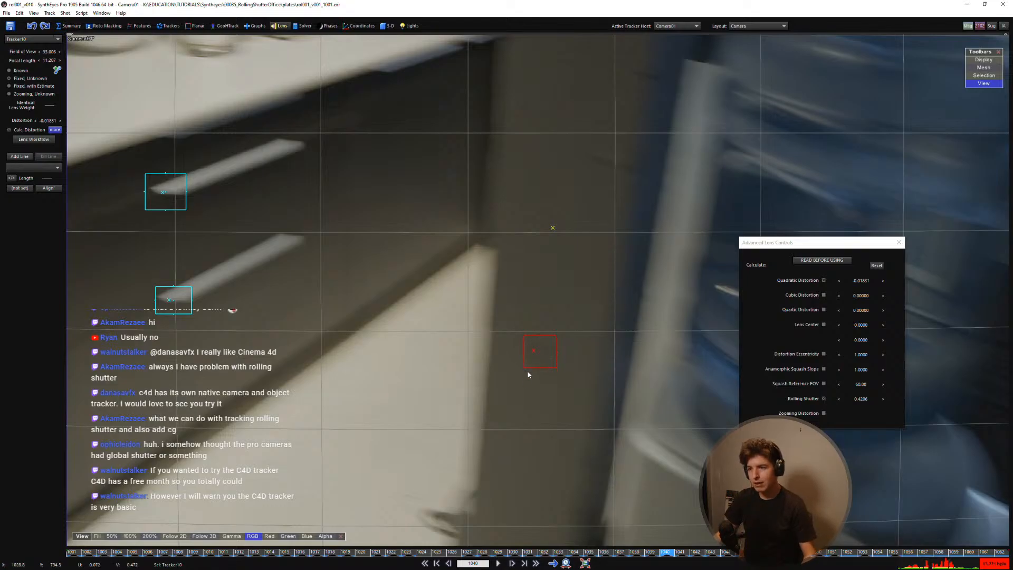
scroll(530, 353, "up", 2)
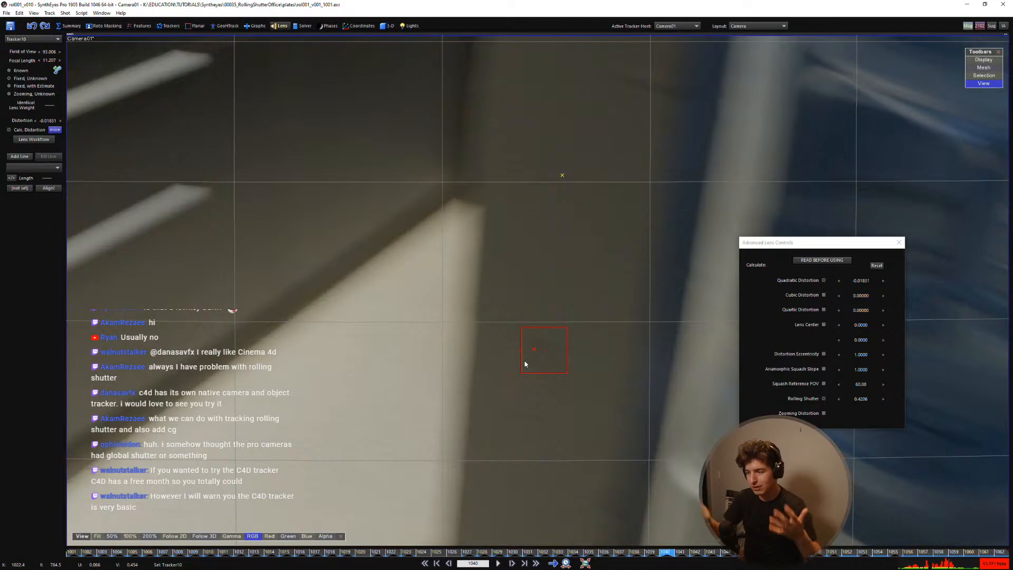
scroll(535, 333, "down", 2)
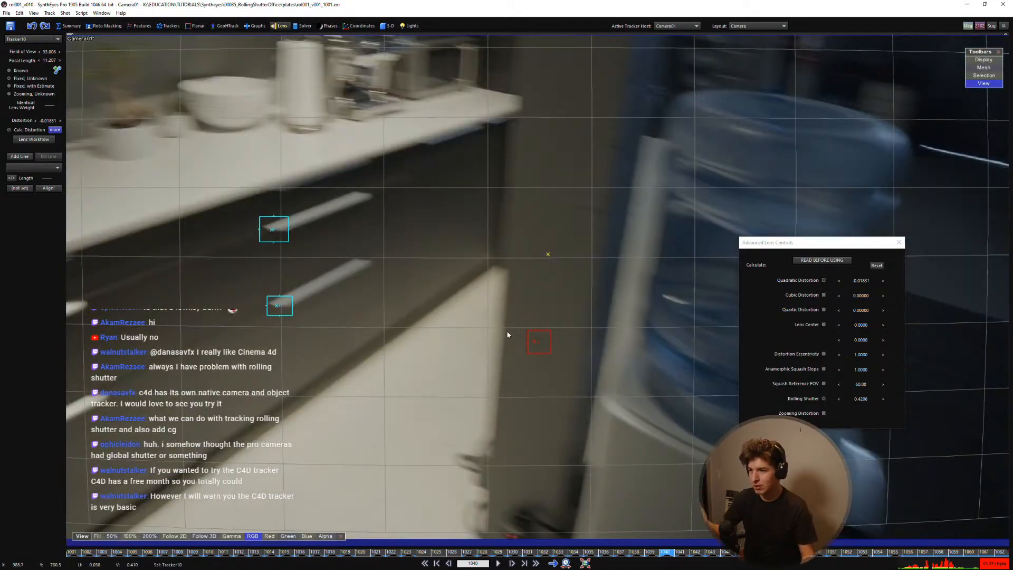
scroll(507, 335, "down", 2)
middle_click_drag(491, 261, 518, 286)
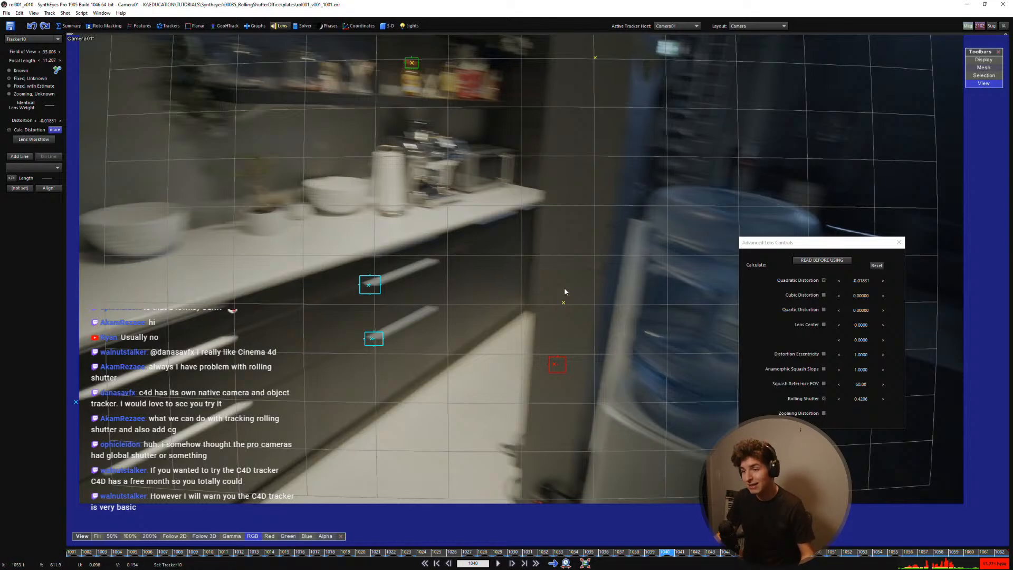
Step: Step back through the shot from frame 1040 to frame 1001, checking how the solved points follow their trackers
middle_click_drag(565, 325, 558, 391)
key("Left")
key("Left")
key("Left")
key("Left")
key("Left")
key("Left")
key("Left")
key("Left")
key("Left")
key("Left")
key("Left")
key("Left")
key("Left")
key("Left")
key("Left")
key("Left")
key("Left")
key("Left")
key("Left")
key("Left")
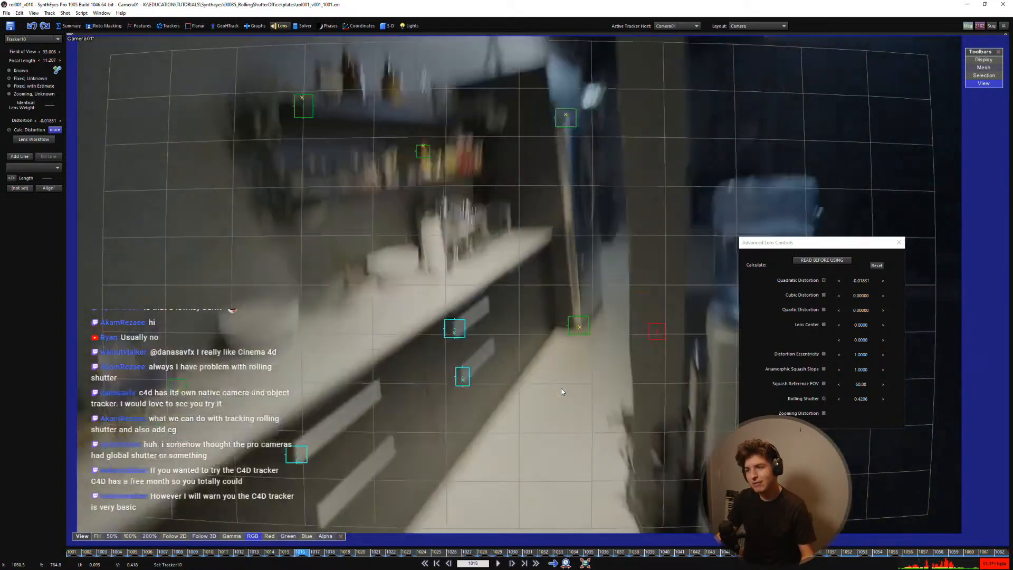
key("Left")
key("Left")
key("Left")
key("Left")
key("Left")
key("Left")
key("Left")
key("Left")
key("Left")
key("Left")
key("Left")
key("Left")
key("Left")
key("Left")
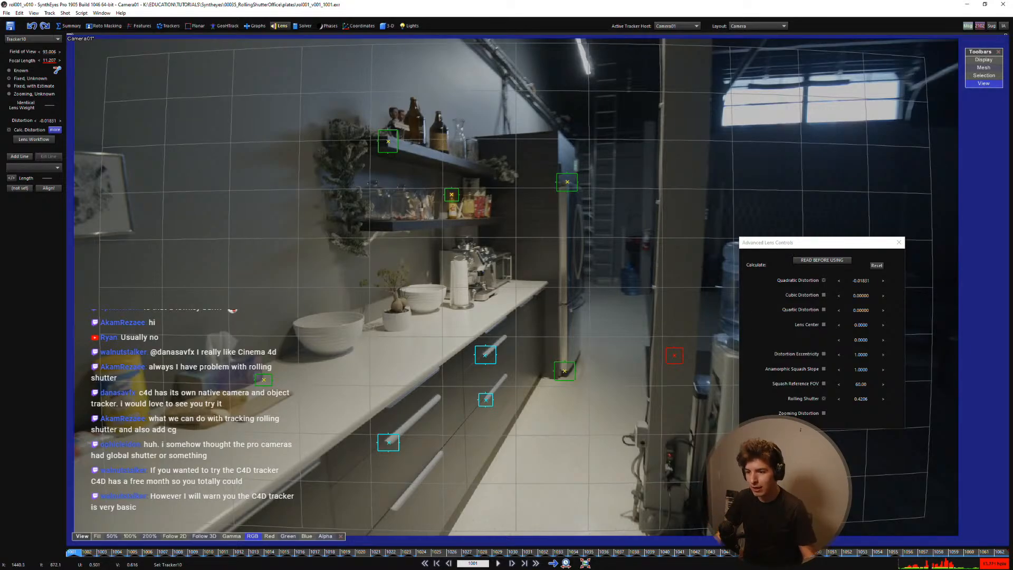
Step: Scrub through frames 1022, 1029 and 1030 and back to frame 1004, comparing the trackers with their solved points
left_click_drag(395, 552, 392, 528)
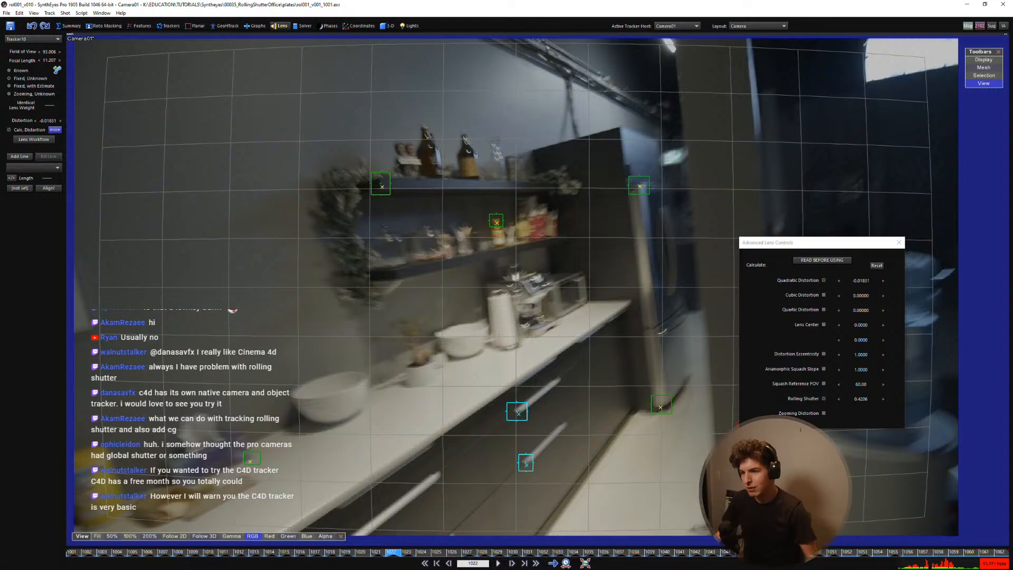
mouse_move(511, 553)
left_mouse_down()
mouse_move(636, 552)
mouse_move(499, 550)
left_mouse_up()
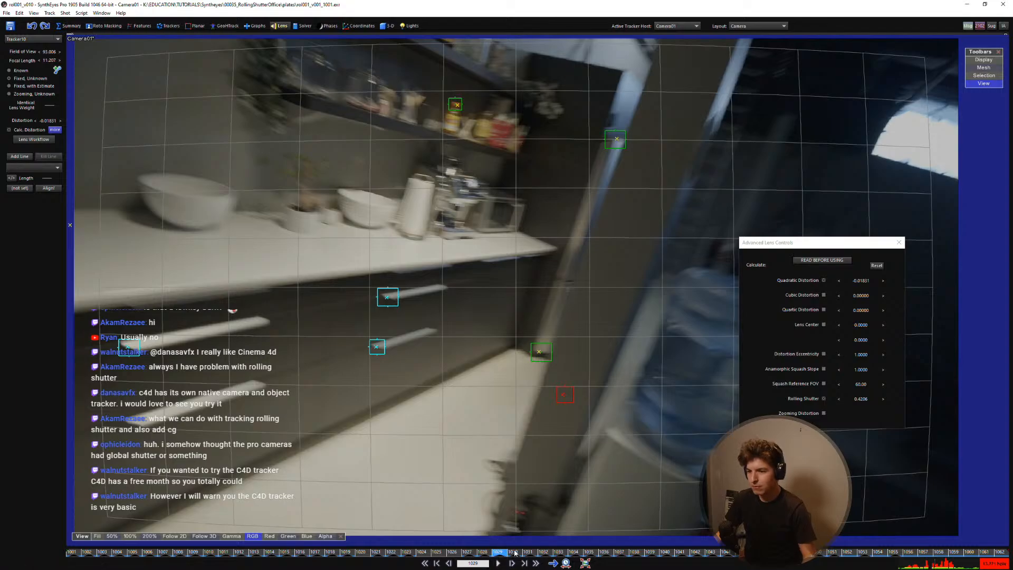
mouse_move(510, 550)
left_mouse_down()
mouse_move(532, 554)
mouse_move(510, 553)
left_mouse_up()
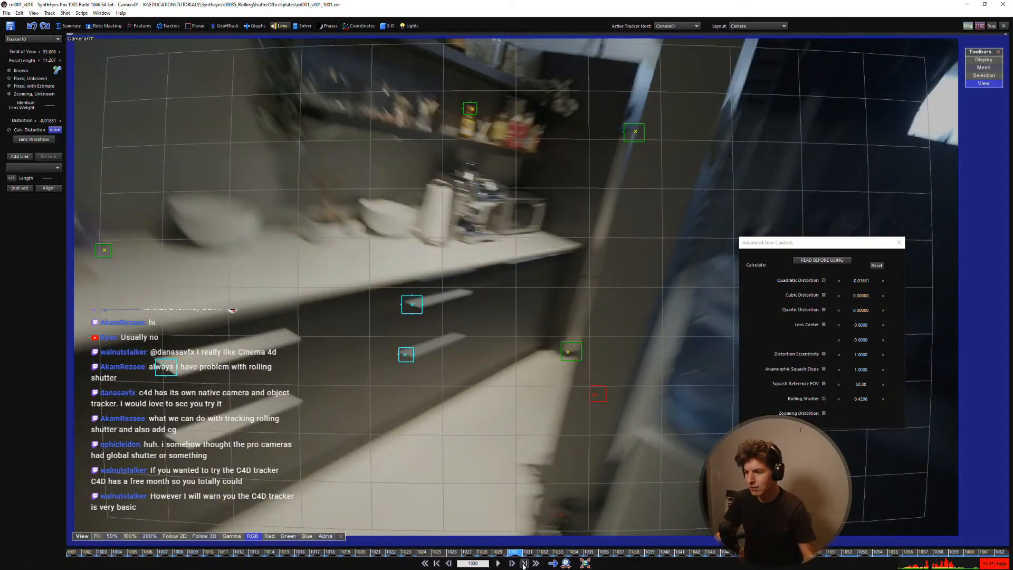
left_click_drag(543, 552, 119, 533)
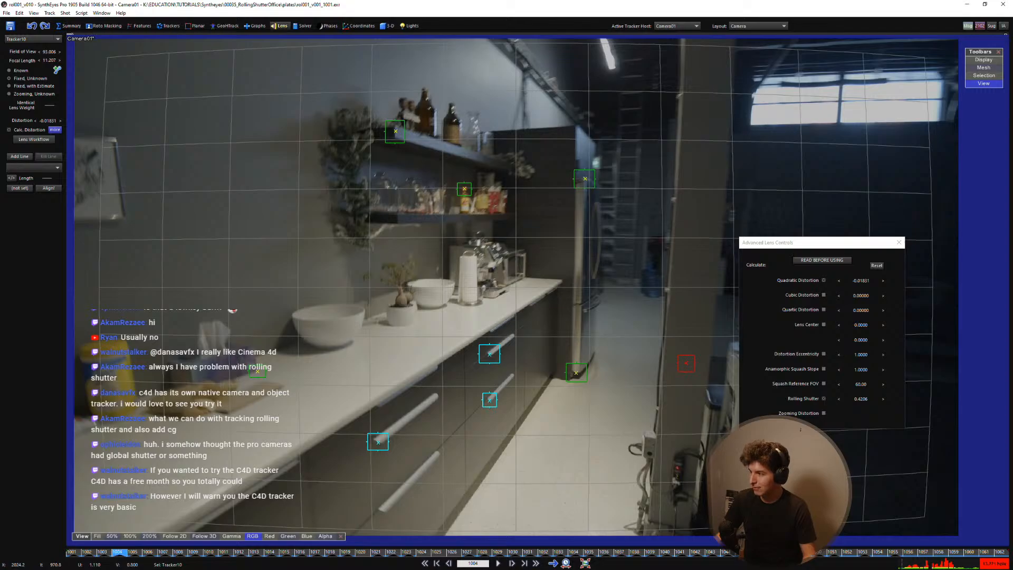
Step: Play the shot, clear the tracker selection and check the solved points around frame 1026
scroll(544, 392, "down", 1)
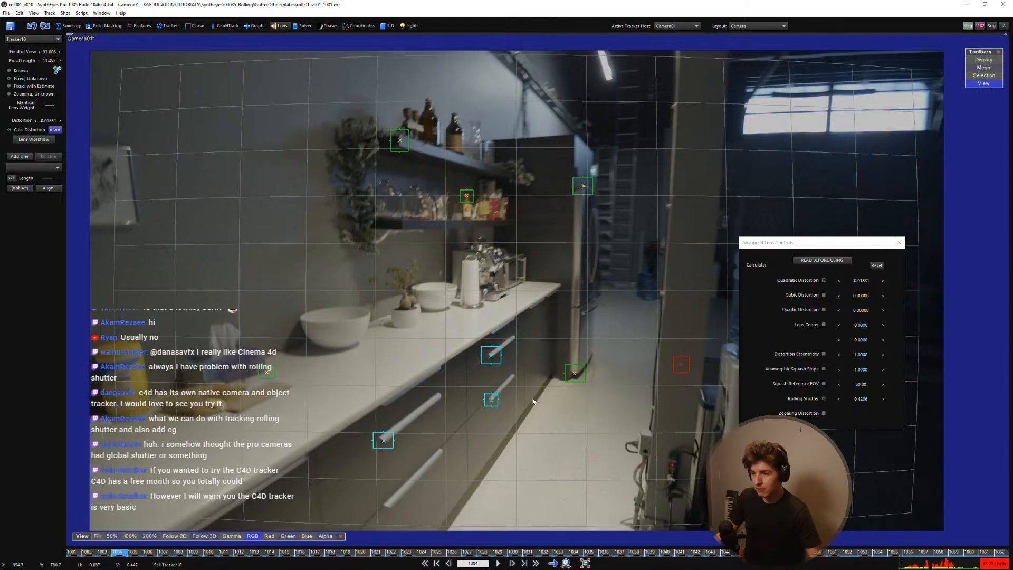
key("space")
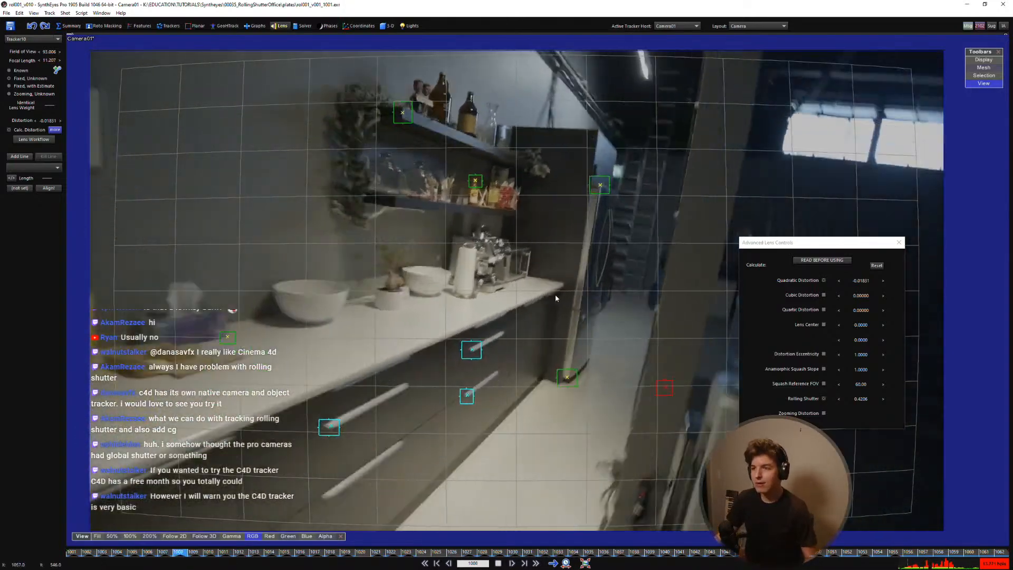
left_click(547, 344)
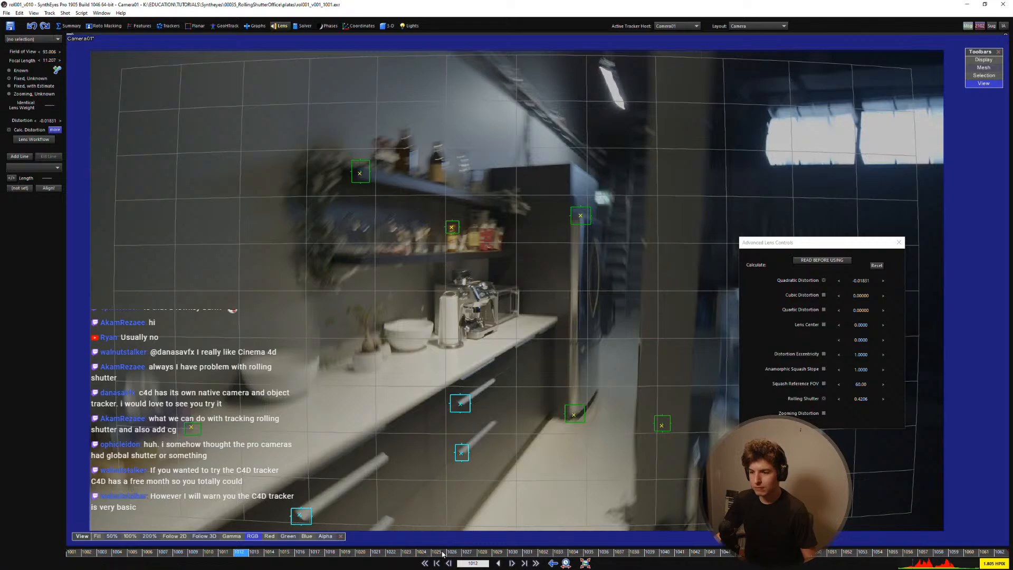
mouse_move(448, 552)
left_mouse_down()
mouse_move(469, 553)
mouse_move(213, 567)
mouse_move(735, 562)
mouse_move(453, 559)
left_mouse_up()
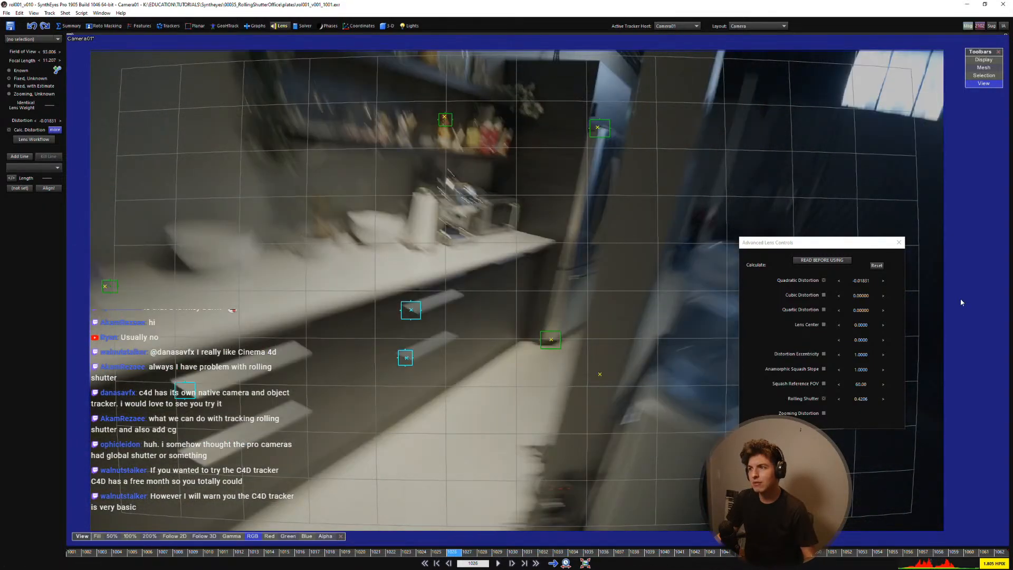
Step: Close the advanced lens controls and add a tracker with an enlarged search area on the bright window's lower-left corner at frame 1001, with Follow 2D enabled
left_click(900, 243)
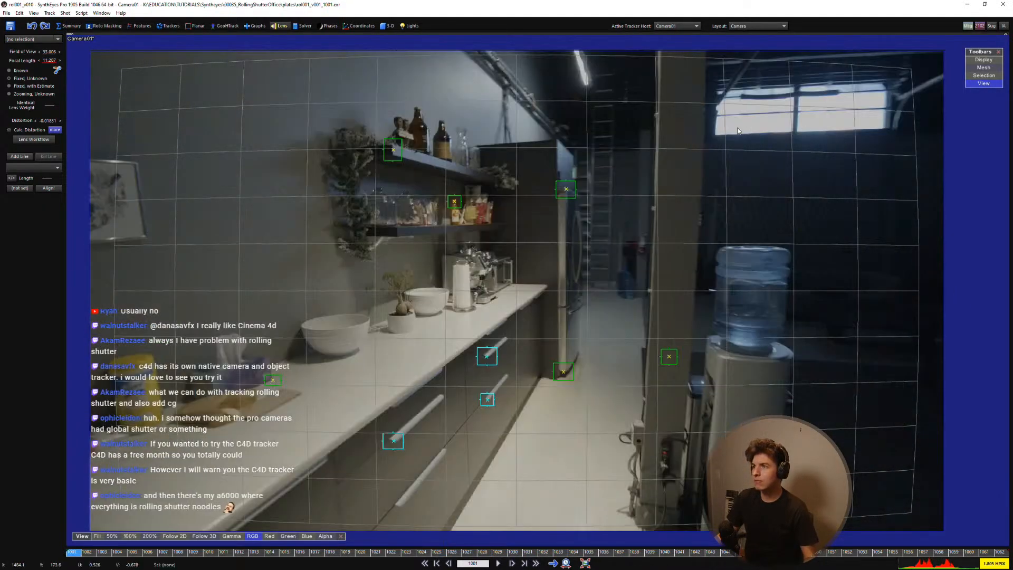
scroll(588, 182, "up", 5)
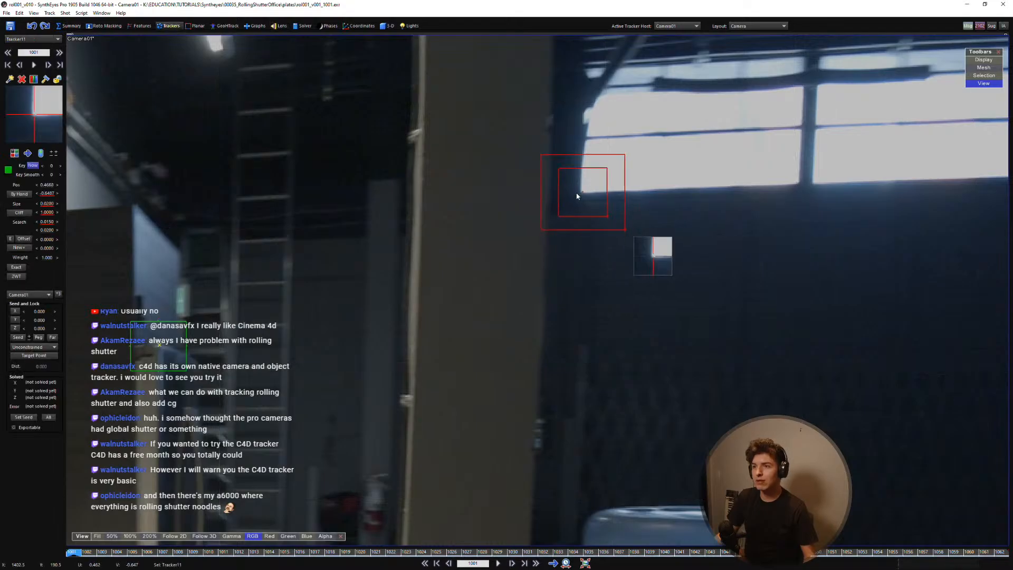
key("5")
left_click_drag(579, 327, 603, 352)
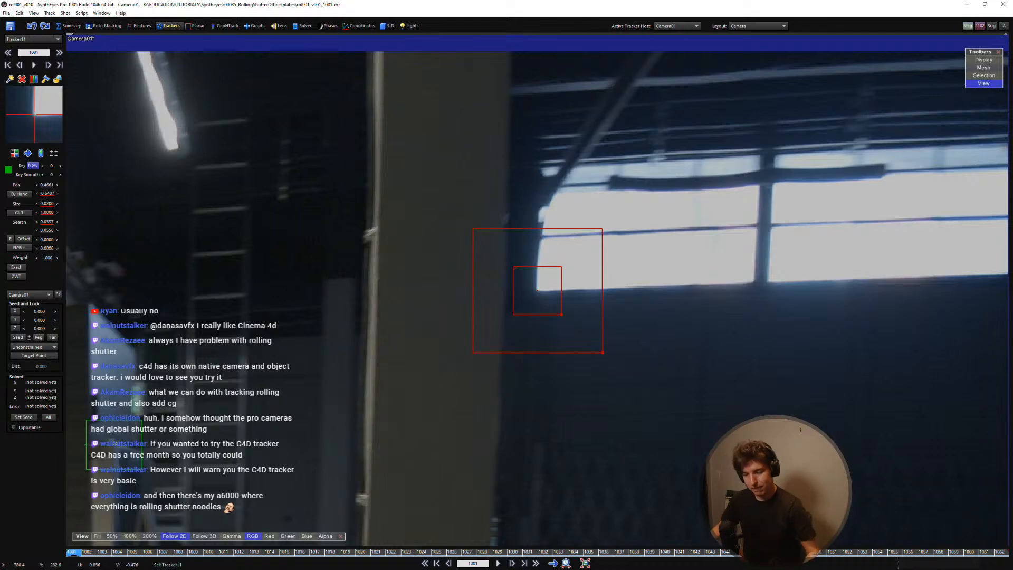
scroll(580, 317, "down", 3)
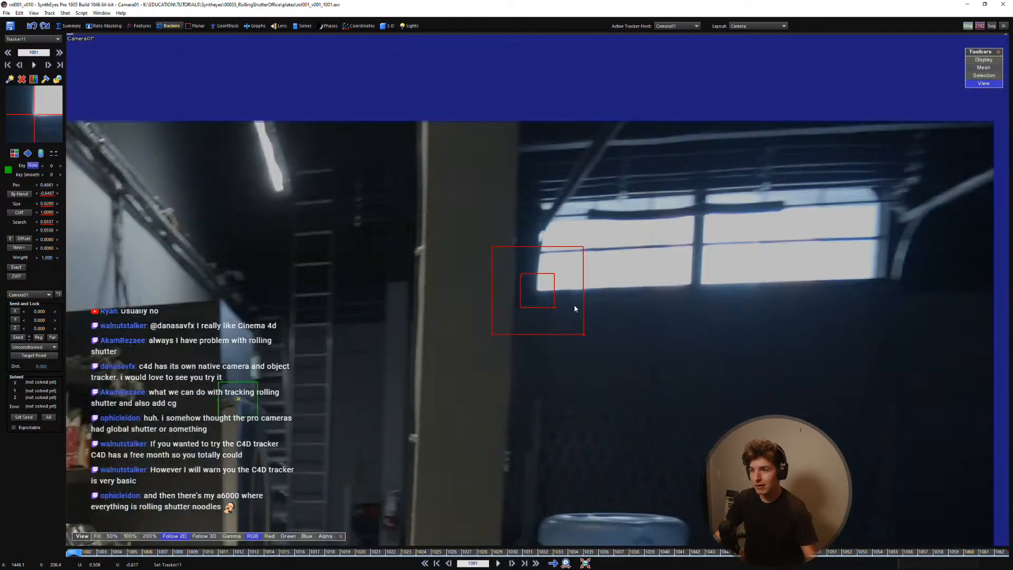
key("5")
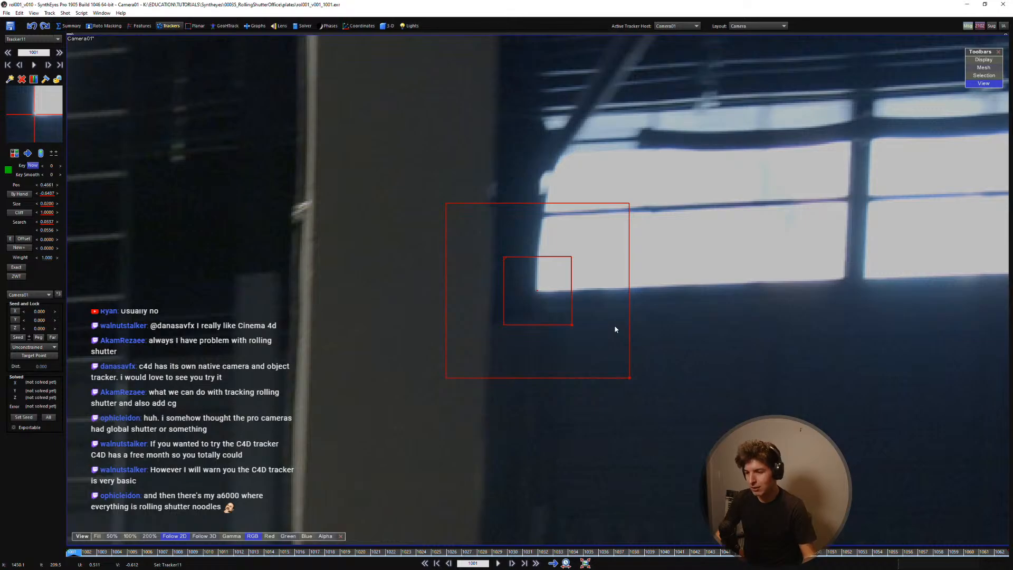
Step: Advance the window-corner tracker to frame 1009 and adjust its position by hand through frame 1011
key("s")
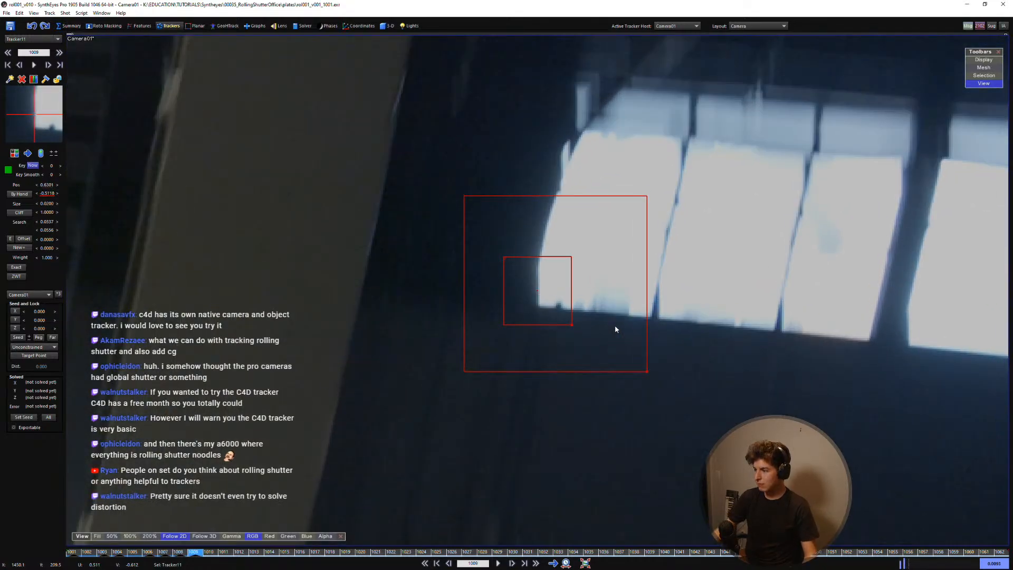
right_click_drag(517, 325, 520, 329)
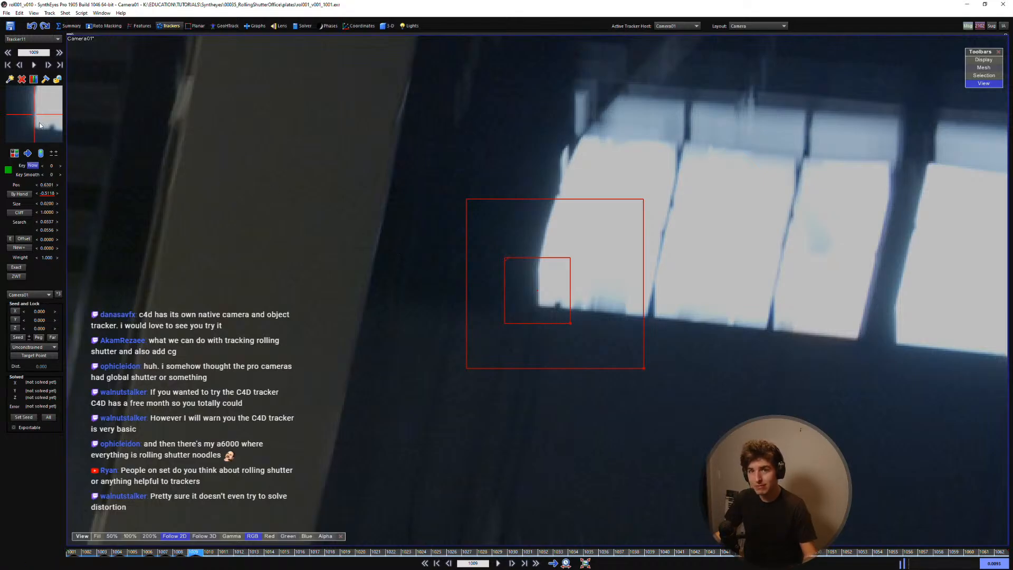
scroll(31, 115, "up", 1)
scroll(31, 114, "down", 2)
scroll(31, 114, "up", 1)
scroll(31, 115, "down", 2)
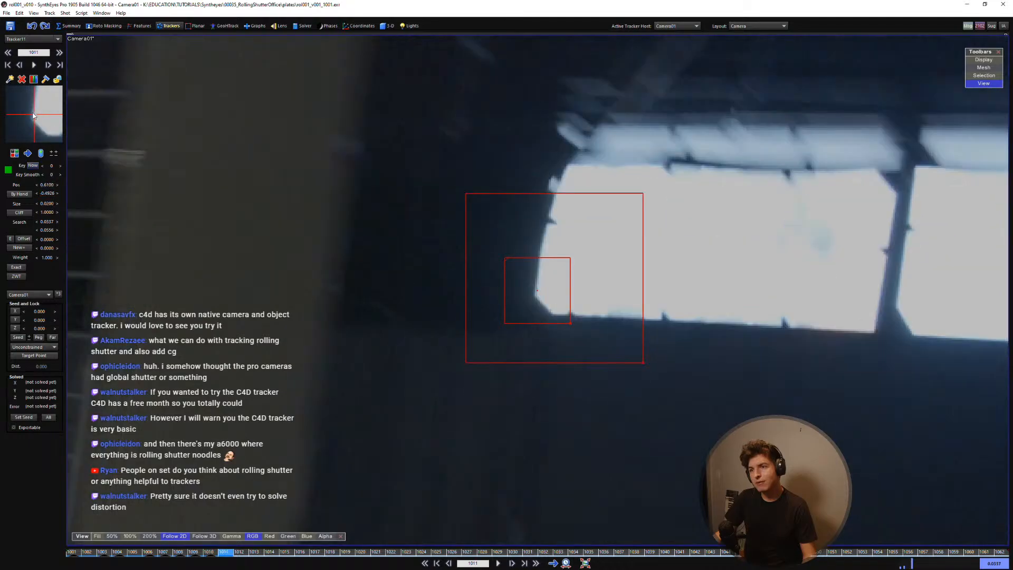
mouse_move(32, 113)
left_mouse_down()
mouse_move(28, 96)
mouse_move(36, 117)
left_mouse_up()
scroll(36, 118, "up", 2)
scroll(35, 115, "down", 1)
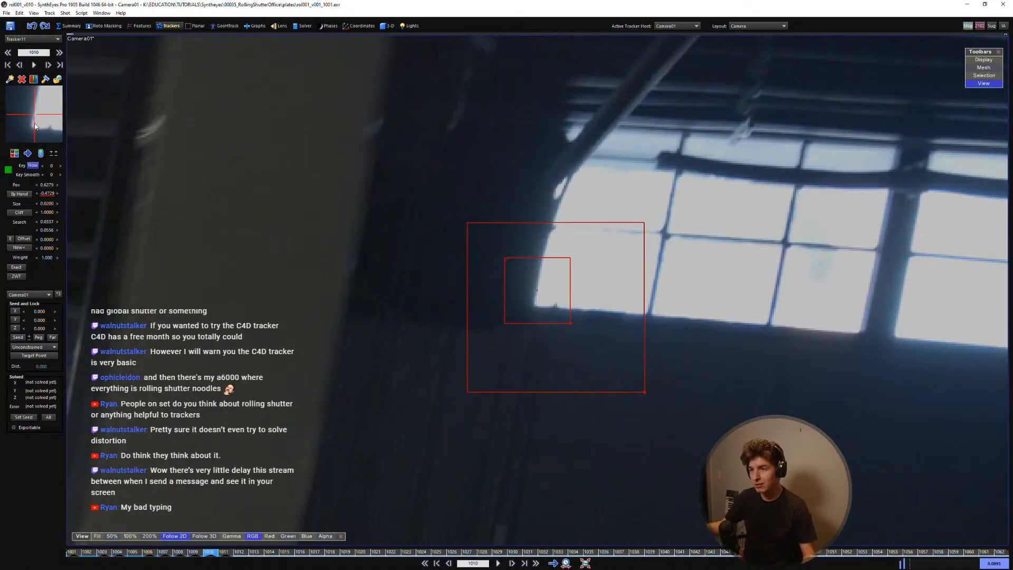
Step: Fine-tune the window-corner tracker's position at frame 1010, comparing it repeatedly with the adjacent frames
key("s")
key("d")
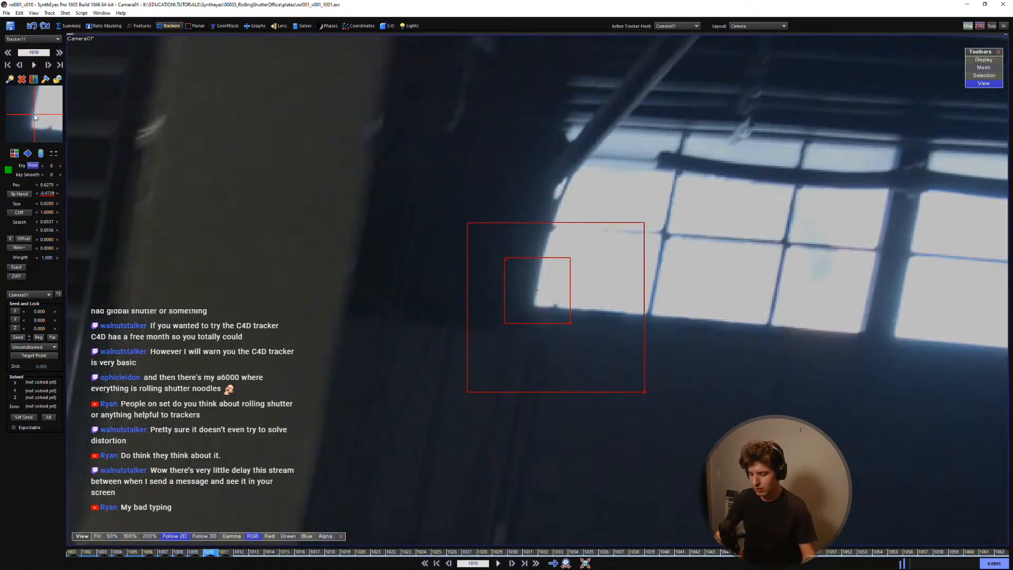
left_click_drag(35, 115, 35, 114)
key("s")
key("d")
left_click_drag(34, 115, 34, 114)
key("s")
key("d")
key("d")
key("s")
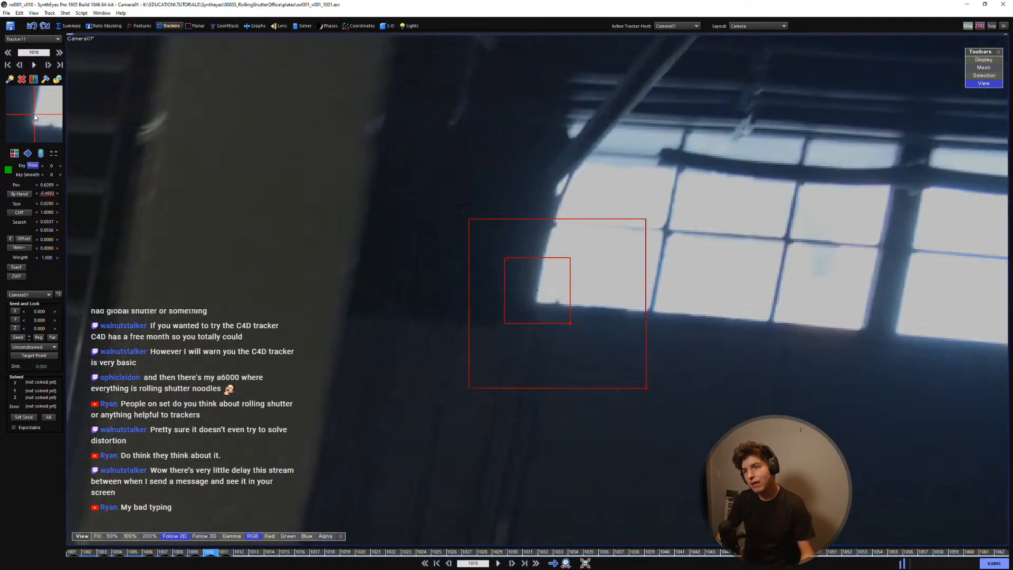
key("d")
key("s")
key("d")
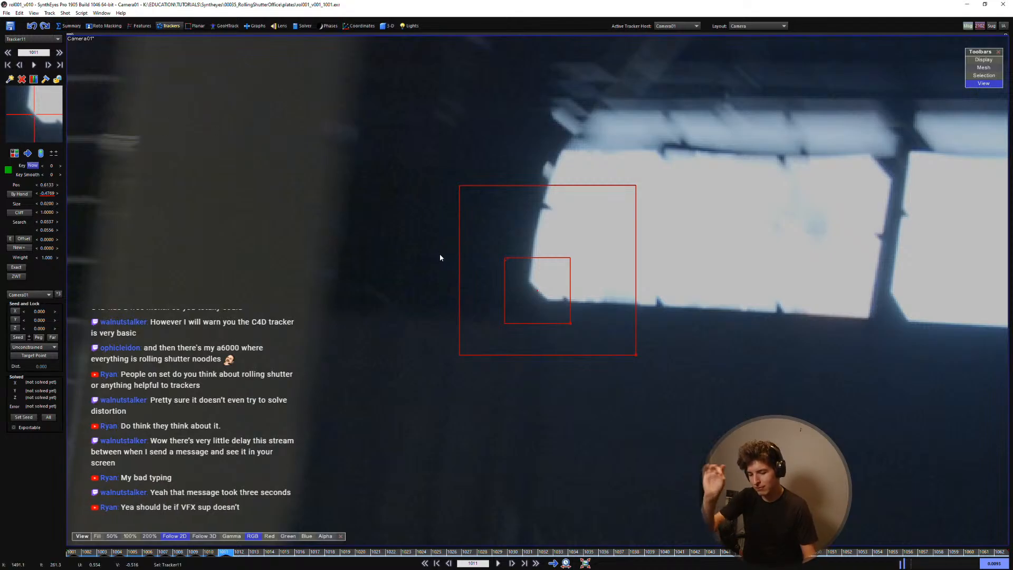
Step: Nudge the tracker onto the window corner at frame 1011 and compare its alignment with frame 1010
key("Right")
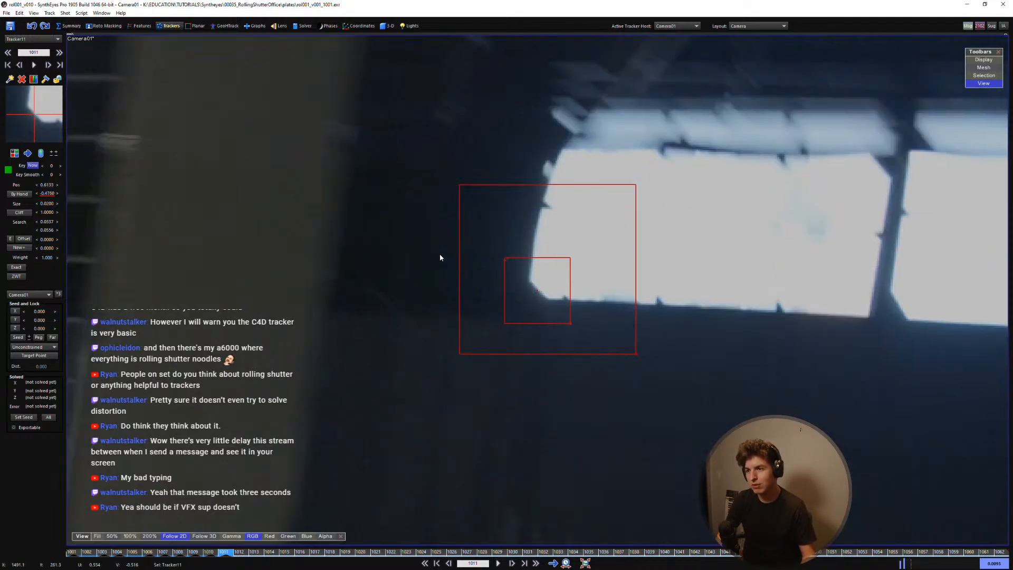
key("s")
key("d")
key("s")
key("d")
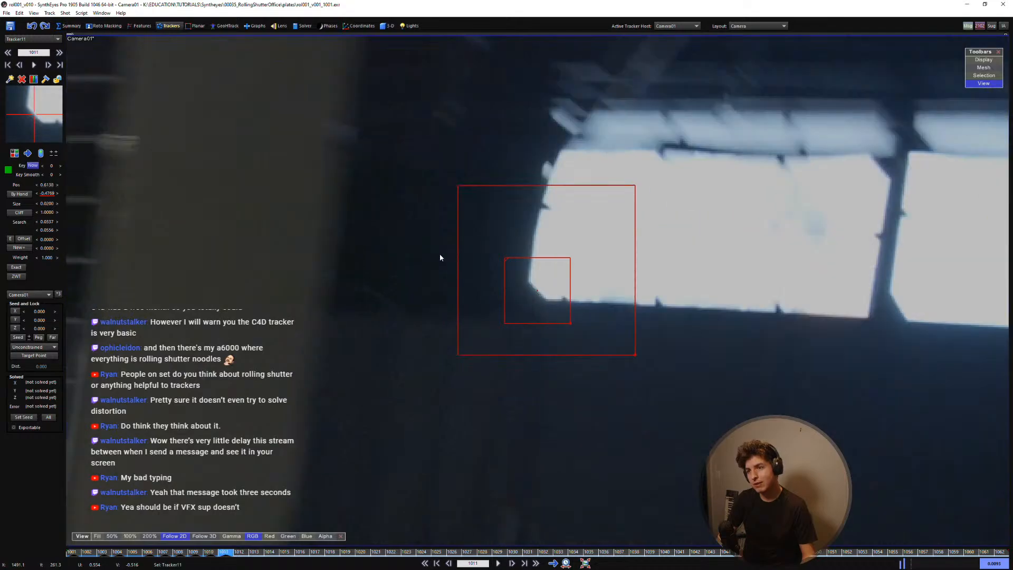
key("s")
key("d")
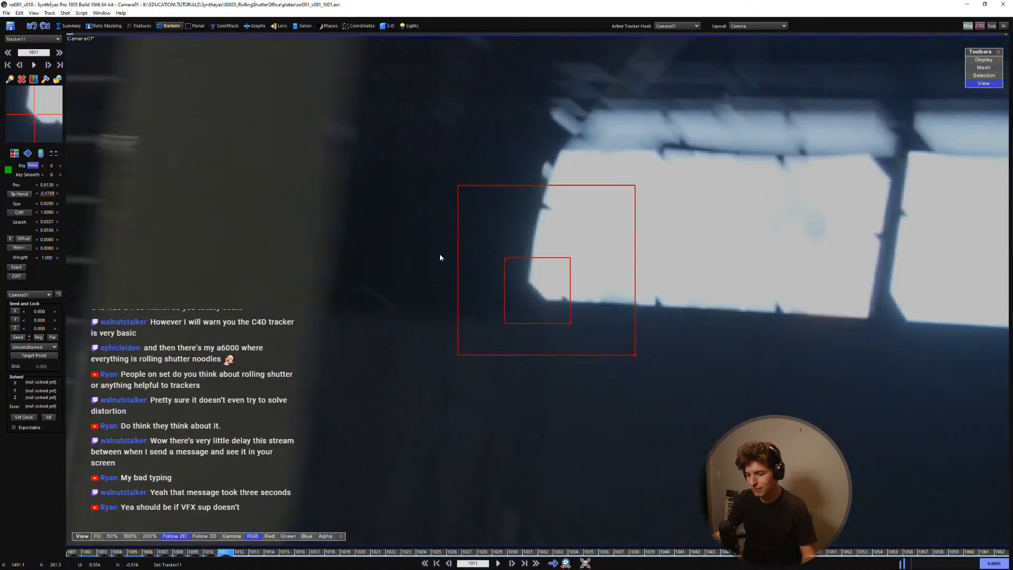
Step: Go to frame 1012 and nudge the tracker down to match the window corner in the preceding frame
key("d")
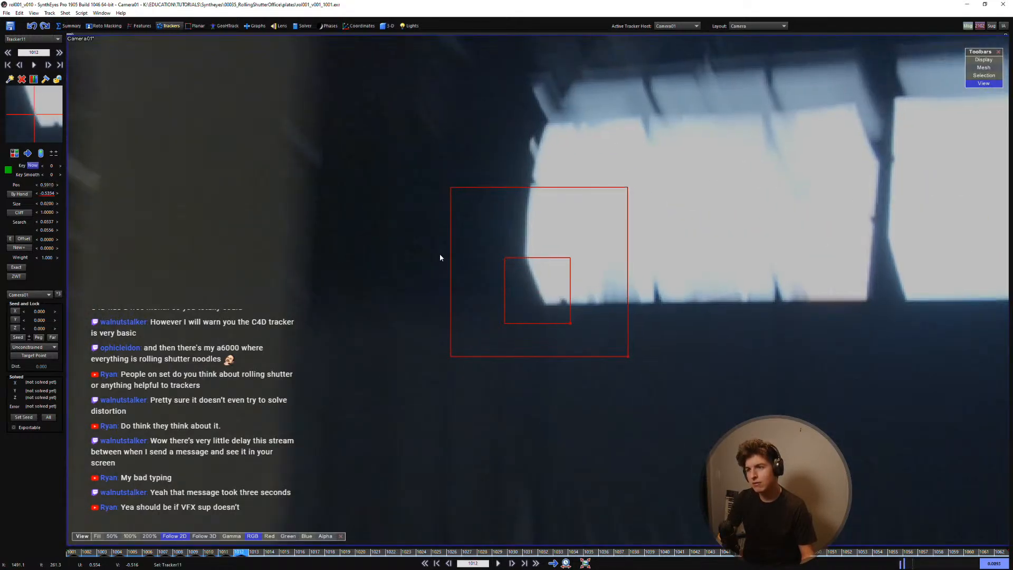
key("Down")
key("s")
key("d")
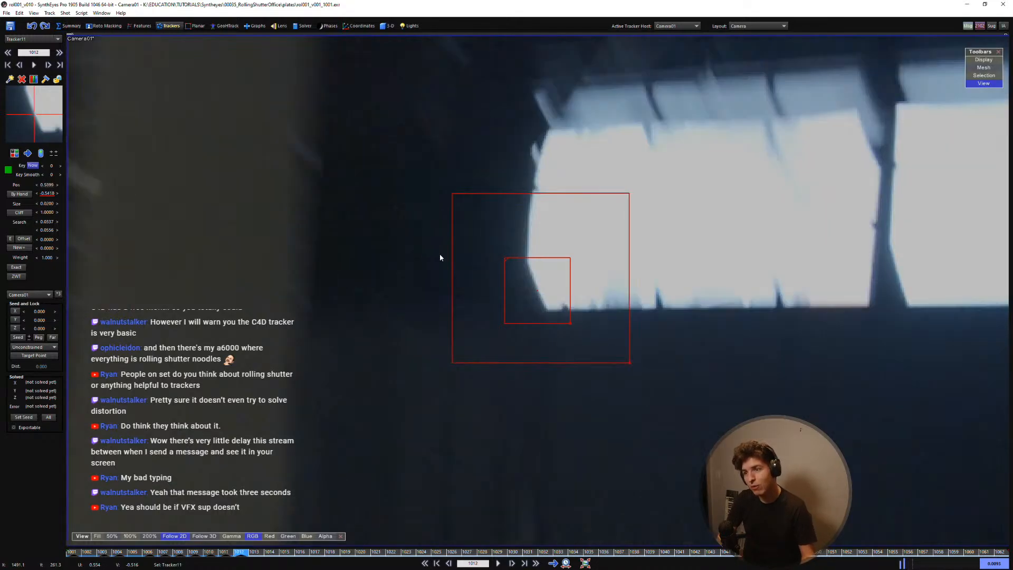
key("s")
key("d")
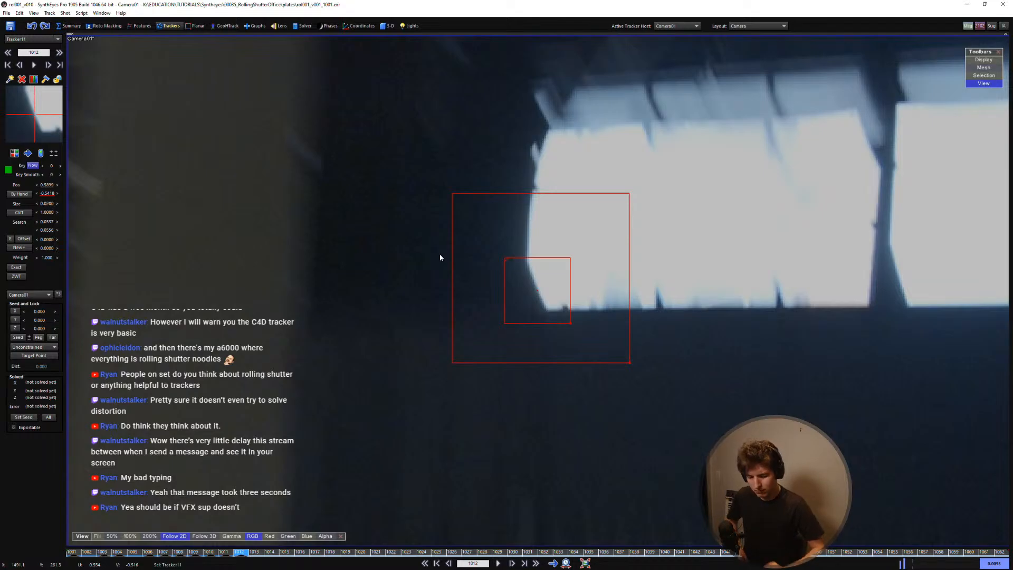
Step: Go to frame 1013 and adjust the tracker onto the window corner, comparing its alignment with frame 1012
key("d")
key("s")
key("d")
key("s")
key("d")
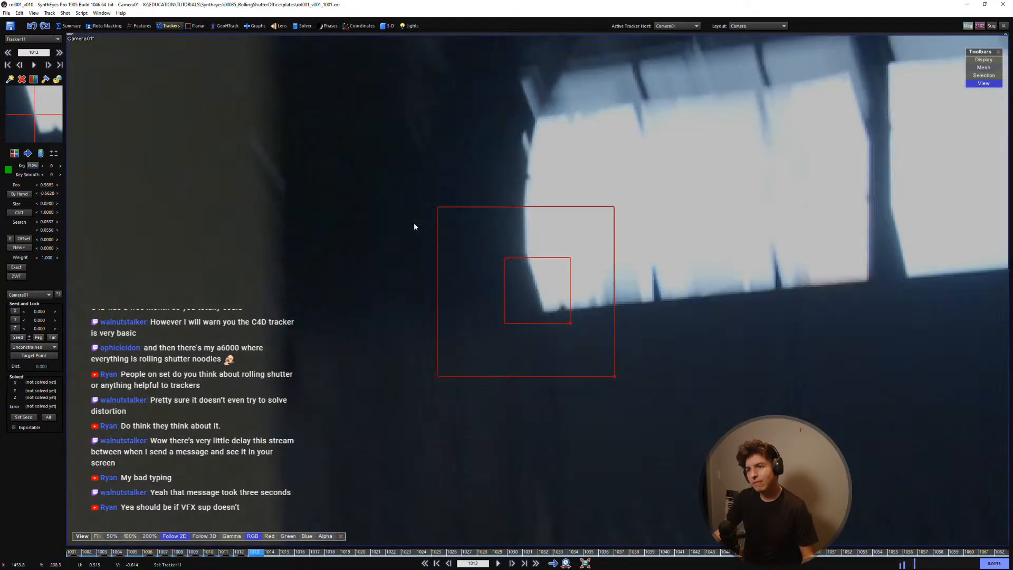
key("s")
key("d")
left_click_drag(21, 93, 38, 122)
key("s")
key("d")
Step: Advance the window-corner tracker through frame 1014 to frame 1015, checking it against the preceding frame
key("d")
key("s")
key("d")
key("d")
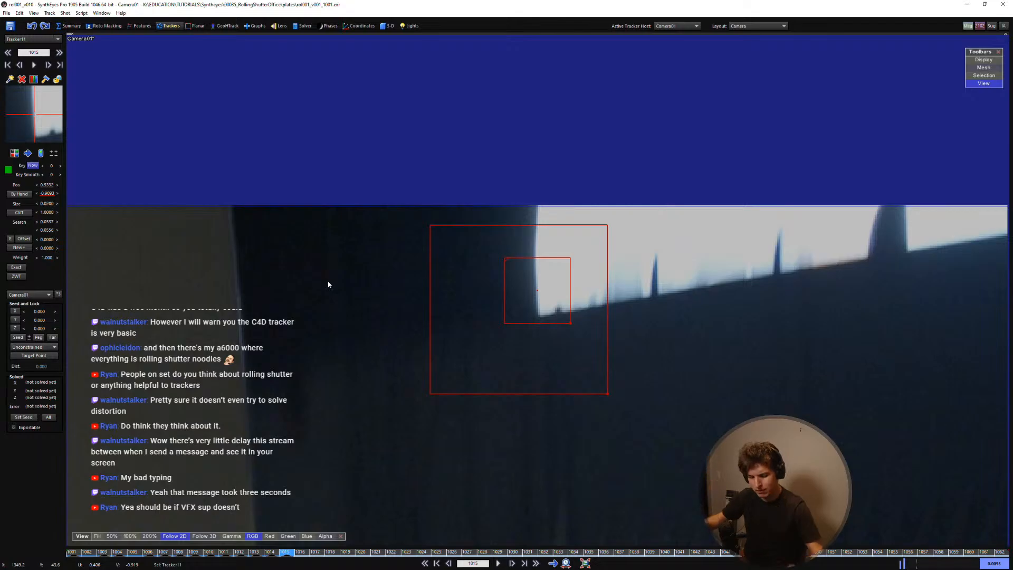
Step: Compare the tracker's placement on the window corner at frame 1015 with frames 1014 and 1016
key("Right")
key("Left")
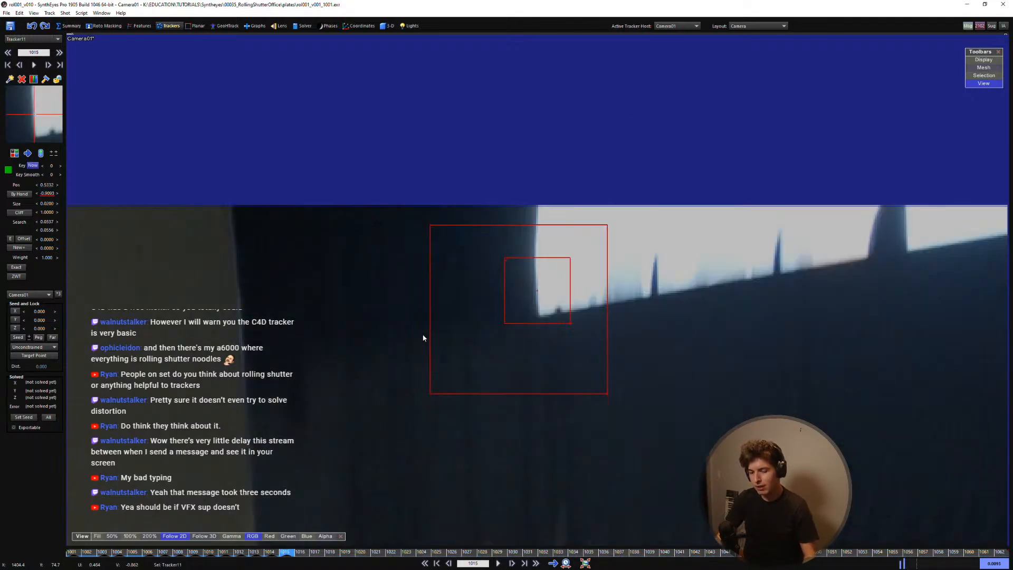
middle_click_drag(551, 311, 513, 330)
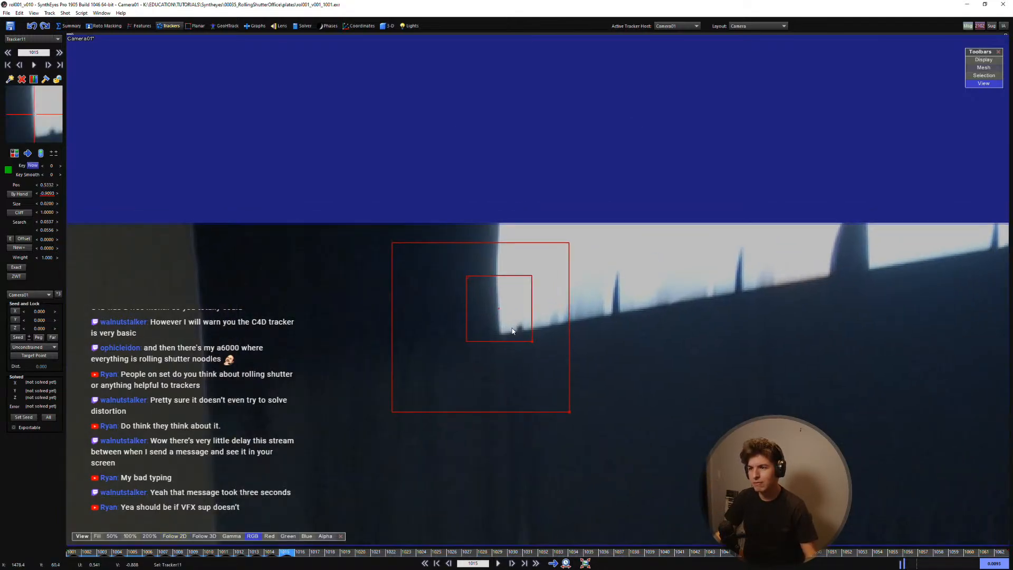
key("Right")
key("Left")
key("Left")
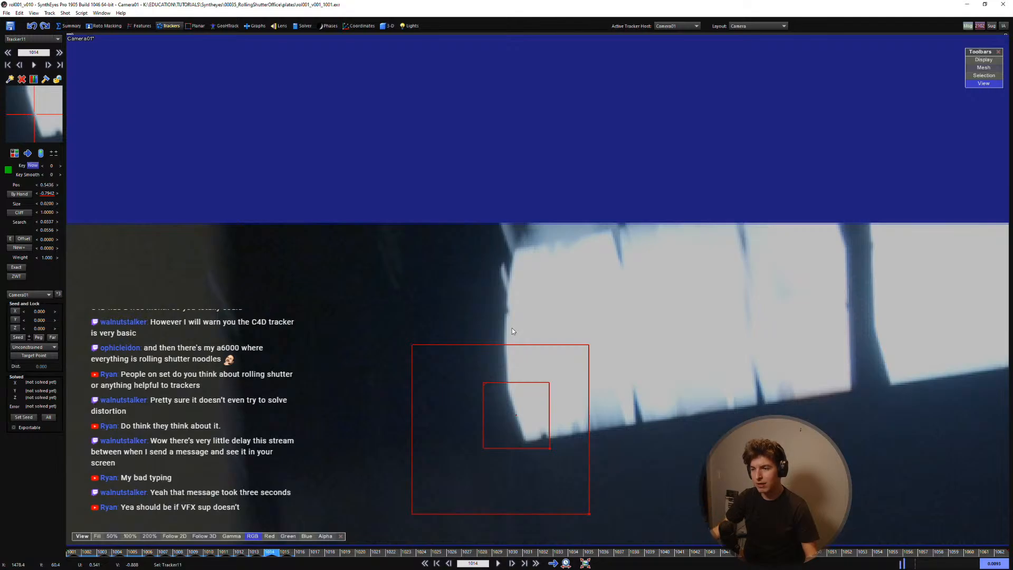
key("Right")
key("Left")
key("Right")
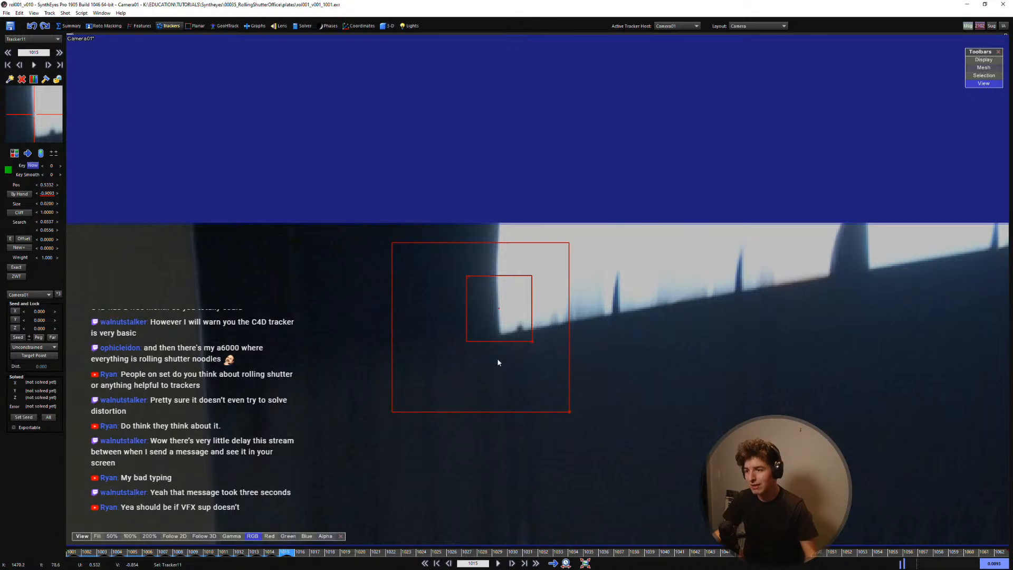
key("Left")
key("Right")
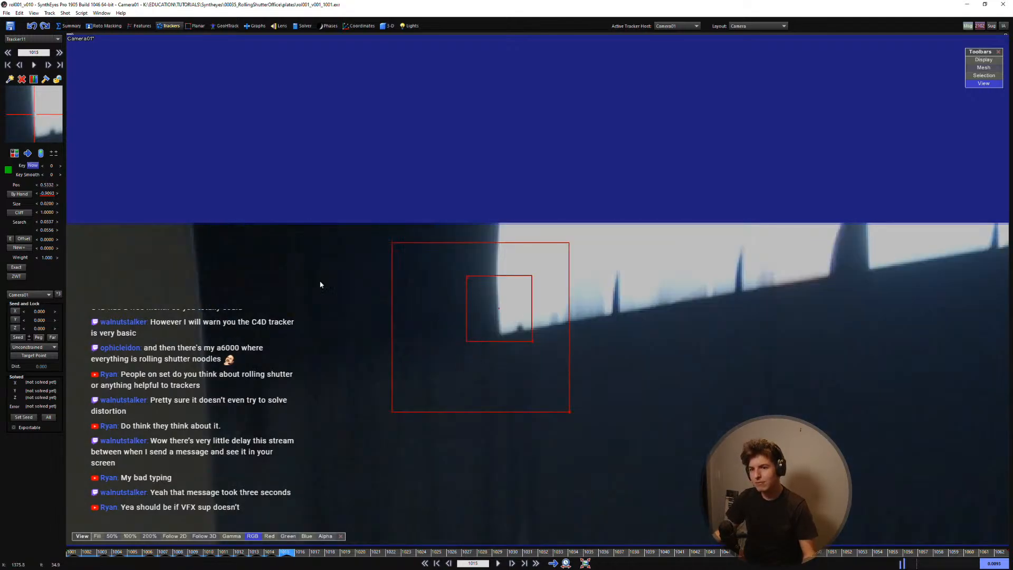
key("Left")
key("Right")
Step: Skip ahead to frame 1020 and place the tracker on the window corner where it re-enters the image
key("Right")
key("Right")
key("Right")
key("Right")
key("Right")
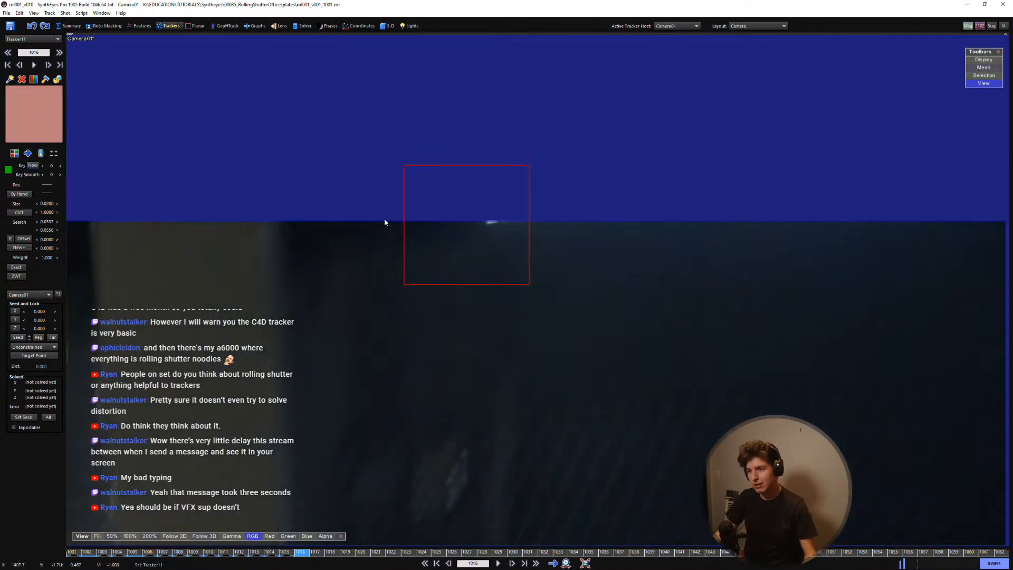
key("Right")
key("Left")
key("Left")
key("Right")
left_click(750, 237)
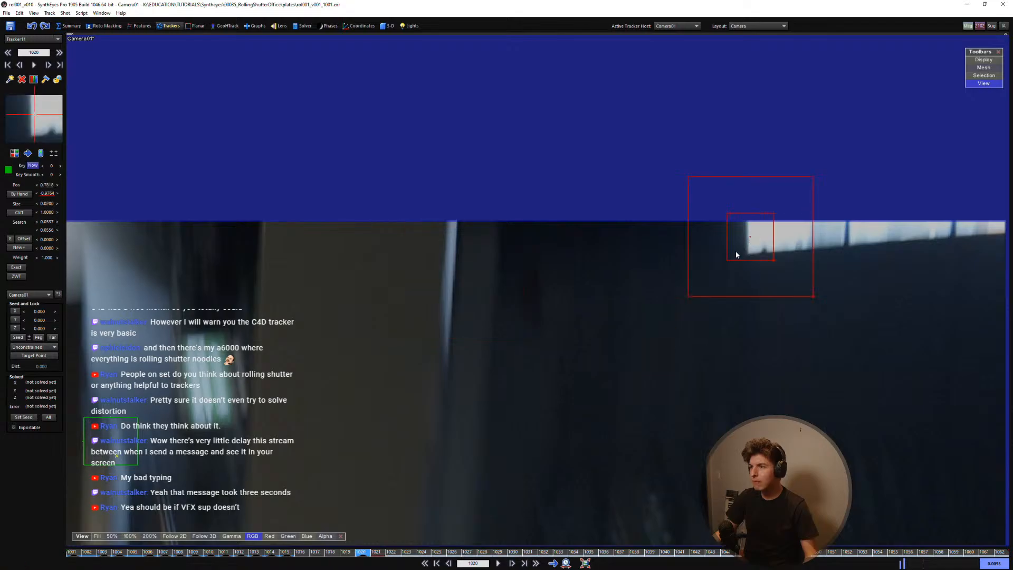
Step: Fine-tune the tracker's position on the window corner at frame 1020 and center the view on it
key("5")
scroll(414, 278, "up", 1)
middle_click_drag(461, 312, 486, 280)
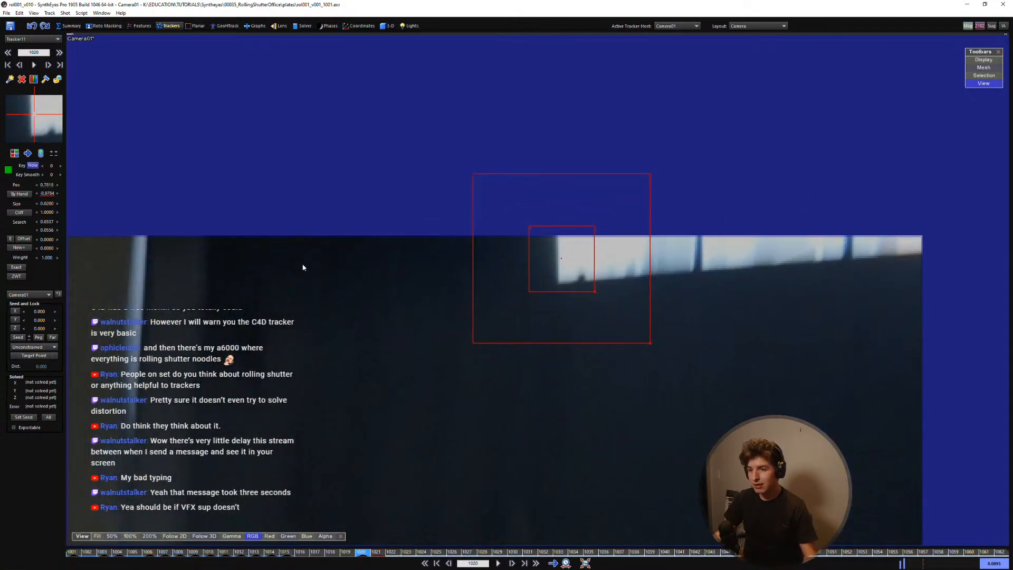
left_click_drag(51, 121, 35, 117)
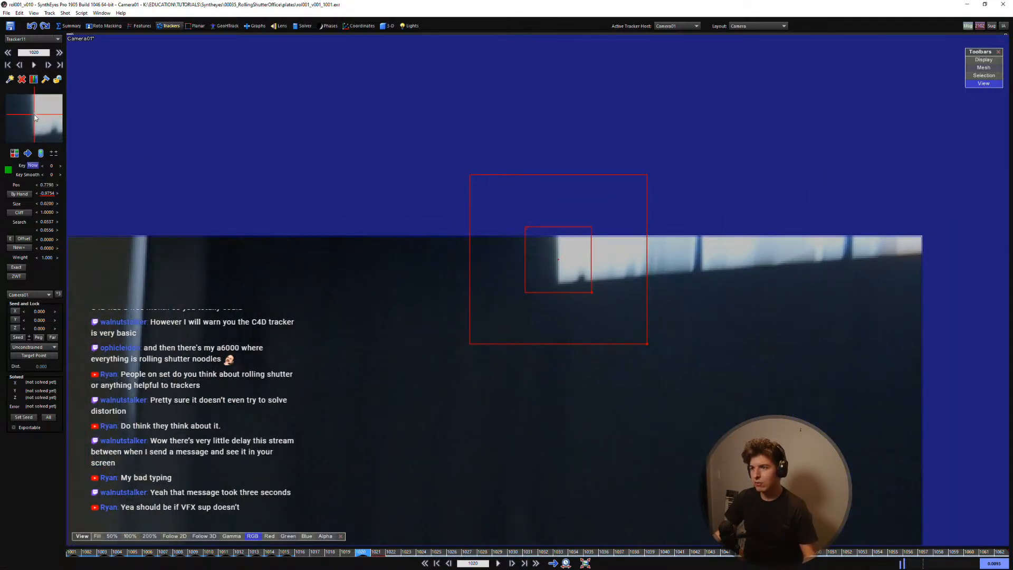
key("5")
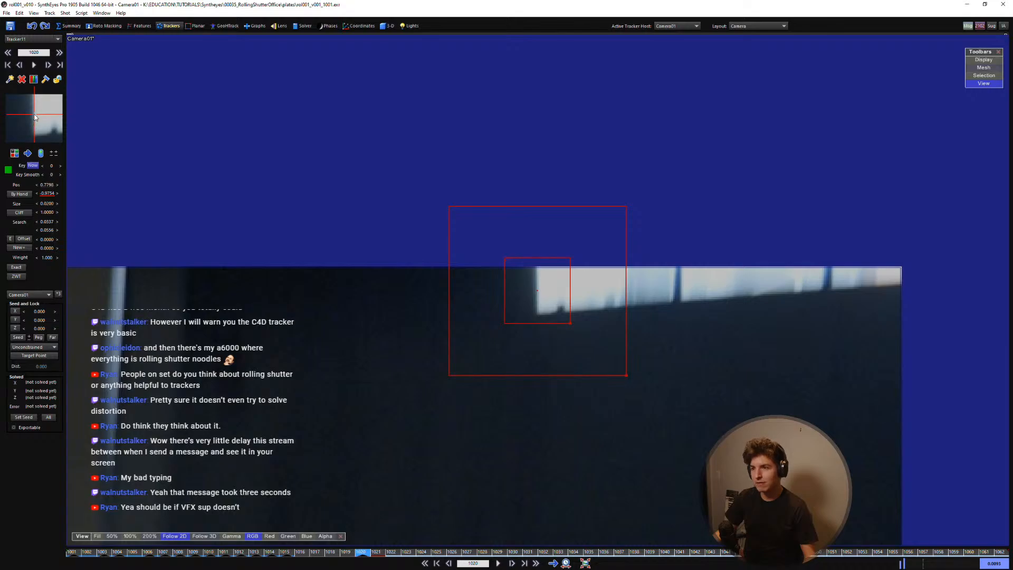
Step: Go to frame 1021 and nudge the tracker to match its window-corner position in frame 1020
key("d")
key("s")
key("d")
mouse_move(35, 116)
left_mouse_down()
mouse_move(53, 113)
mouse_move(79, 131)
mouse_move(35, 118)
left_mouse_up()
key("s")
key("d")
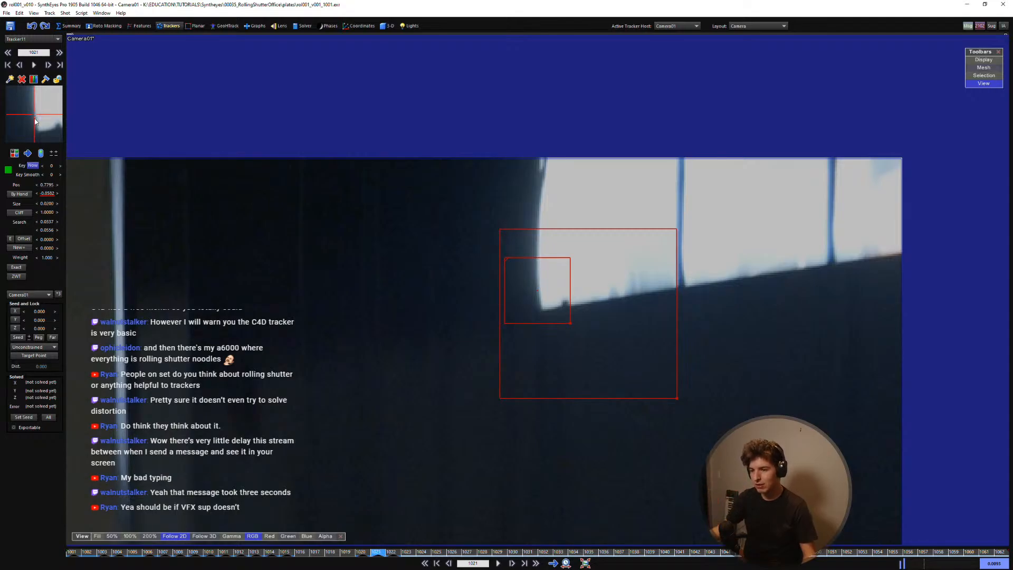
key("s")
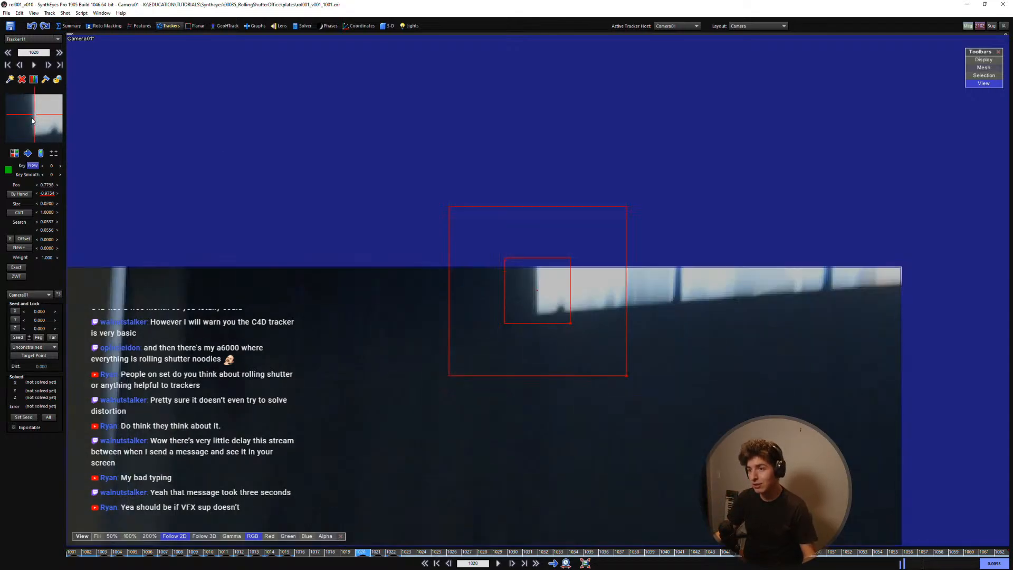
key("d")
Step: Advance through frame 1022 and key the tracker by hand on the window corner at frame 1023, comparing with frame 1022
key("d")
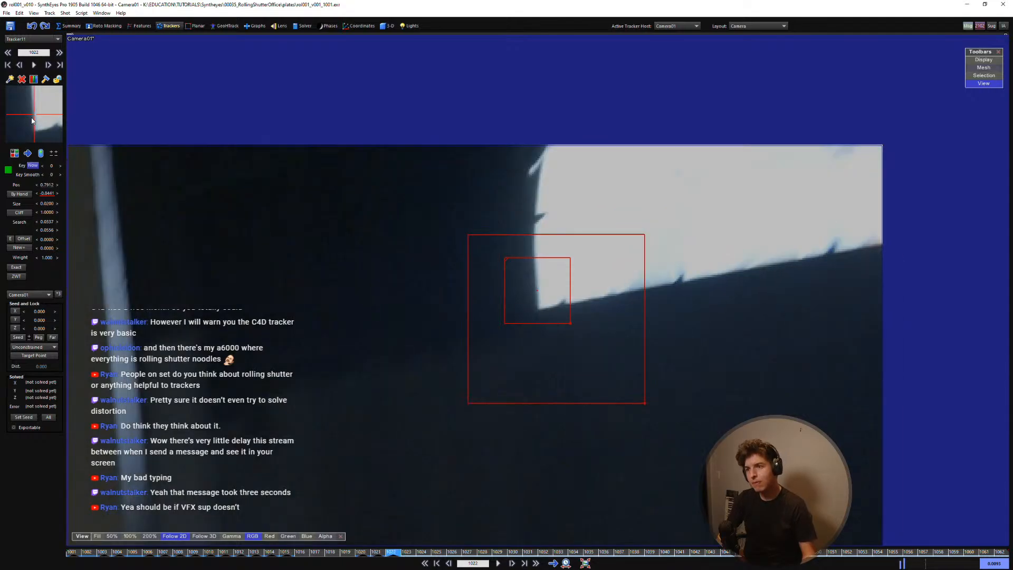
key("d")
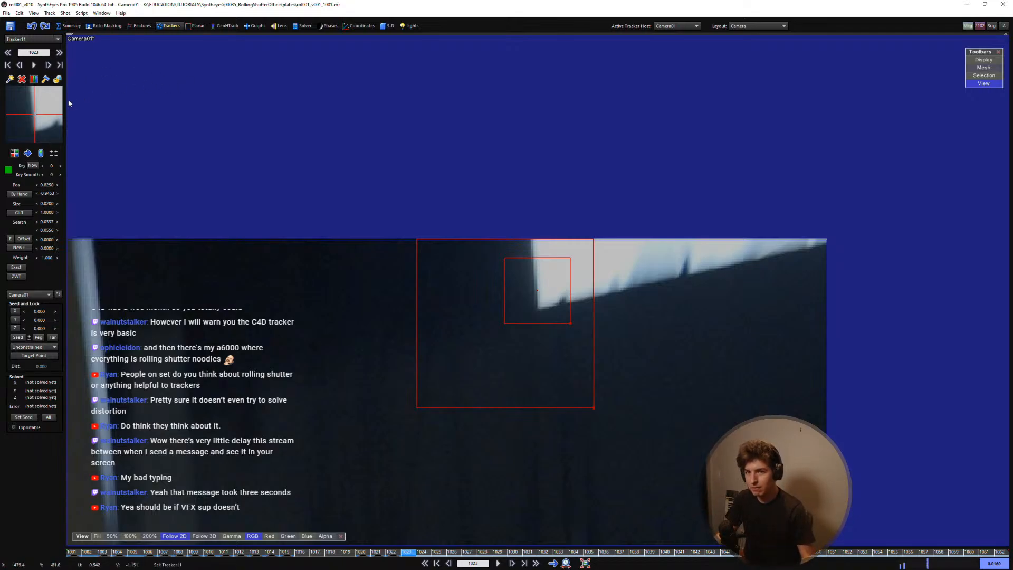
left_click(35, 118)
key("s")
key("d")
key("s")
key("d")
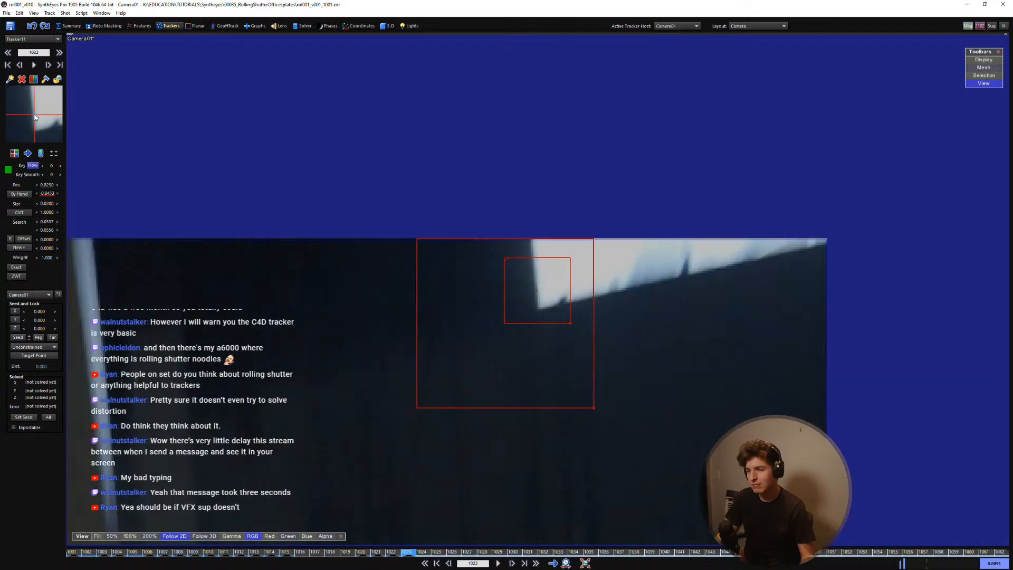
key("s")
key("d")
Step: Step back and forth from frame 1023 to before frame 1015 to check how consistently the tracker sits on the window corner
key("s")
key("s")
key("s")
key("s")
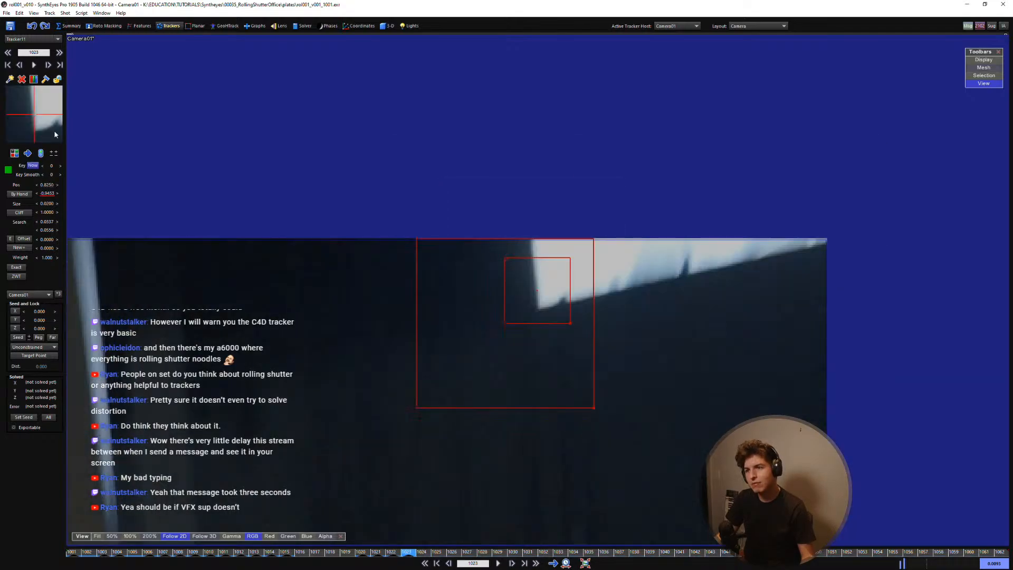
key("d")
key("d")
key("d")
key("d")
key("d")
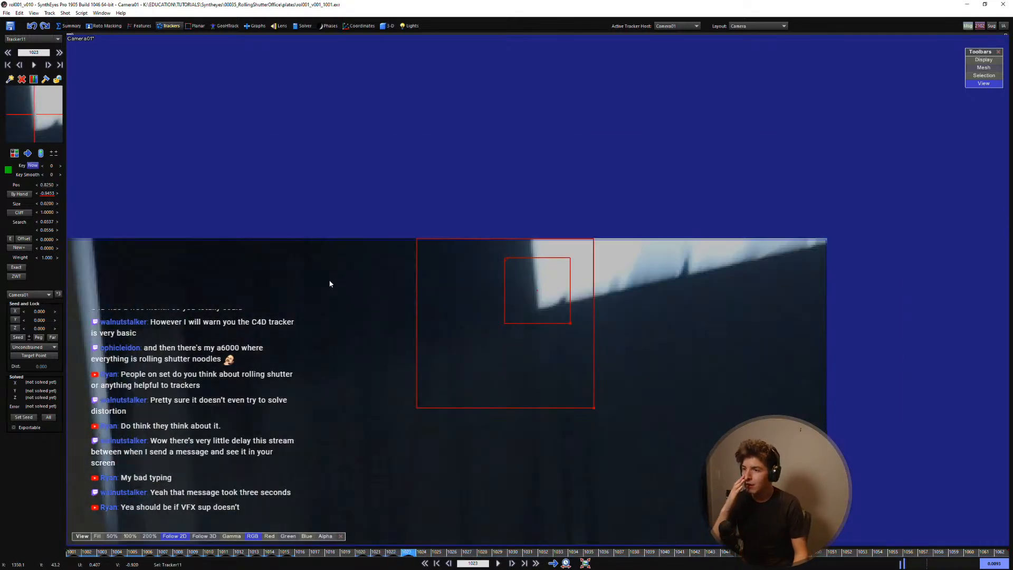
key("s")
key("s")
key("s")
key("s")
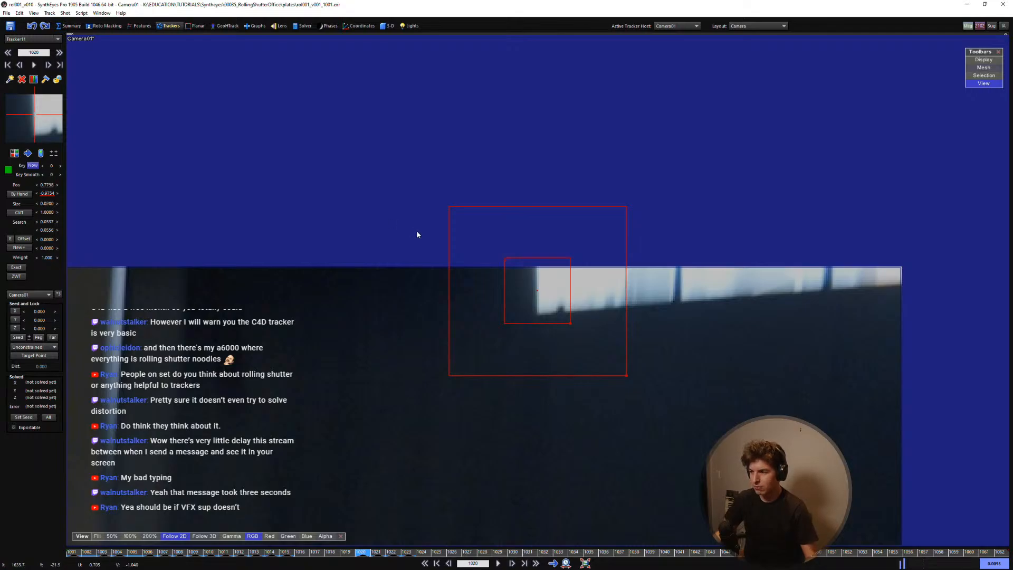
key("s")
key("s")
key("s")
key("s")
key("s")
key("s")
key("d")
key("d")
key("d")
key("d")
key("d")
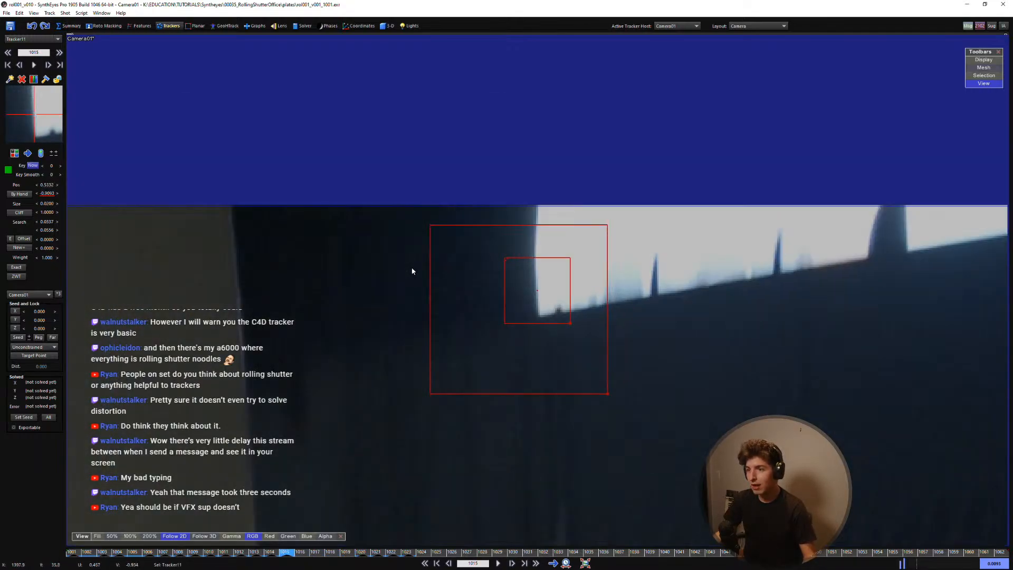
key("d")
key("d")
key("d")
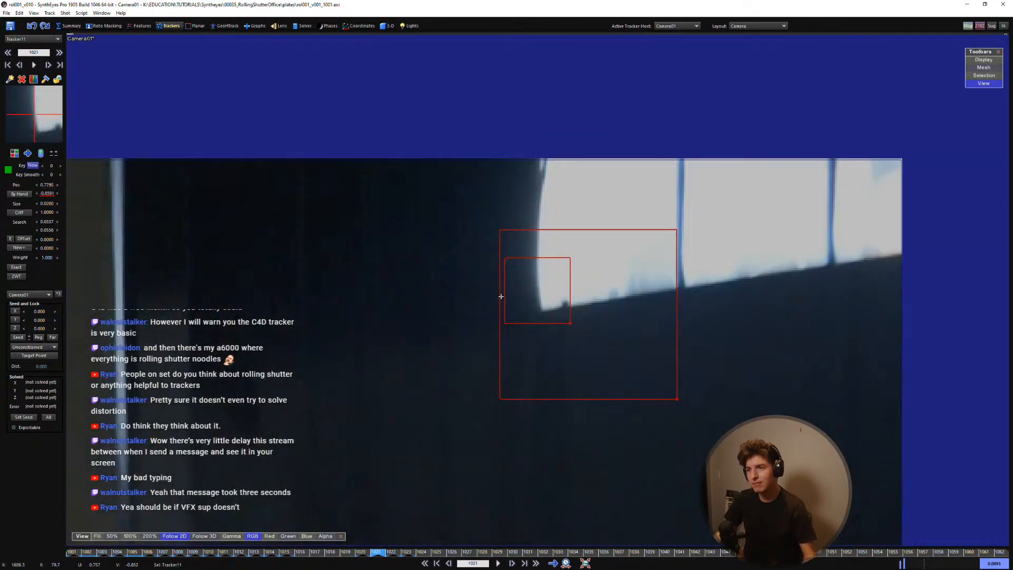
Step: Reposition the tracker slightly inside the window corner at frame 1022 and fine-tune its placement
scroll(551, 287, "down", 5)
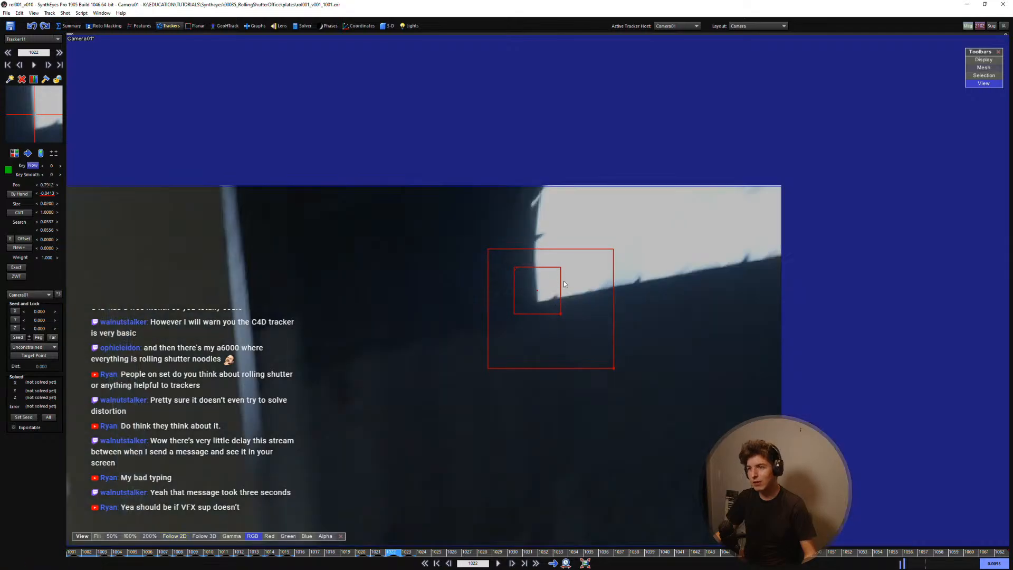
scroll(539, 239, "up", 6)
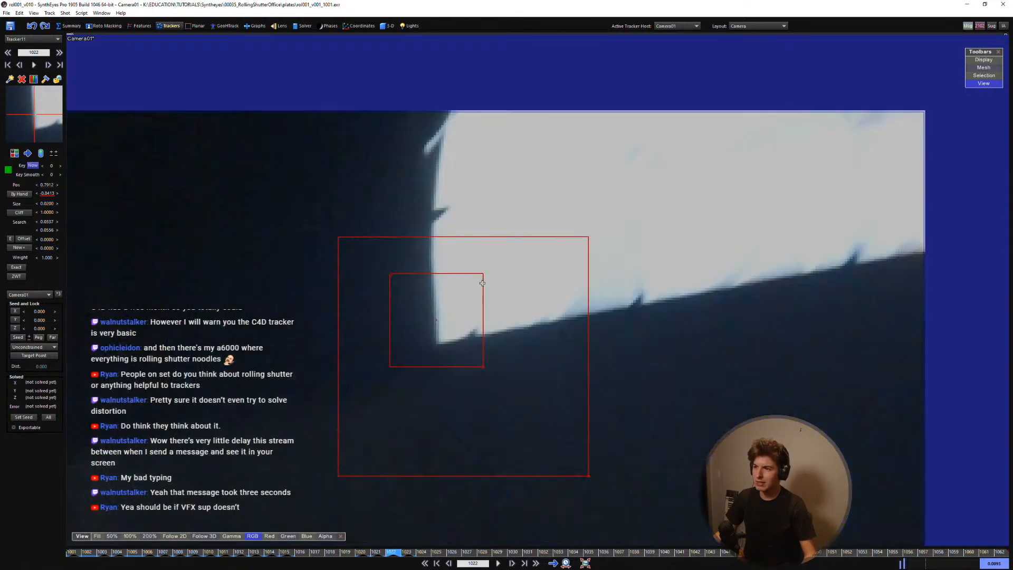
scroll(483, 302, "down", 3)
middle_click_drag(449, 363, 642, 217)
scroll(539, 265, "down", 2)
middle_click_drag(530, 281, 464, 324)
scroll(617, 193, "up", 3)
left_click(584, 219)
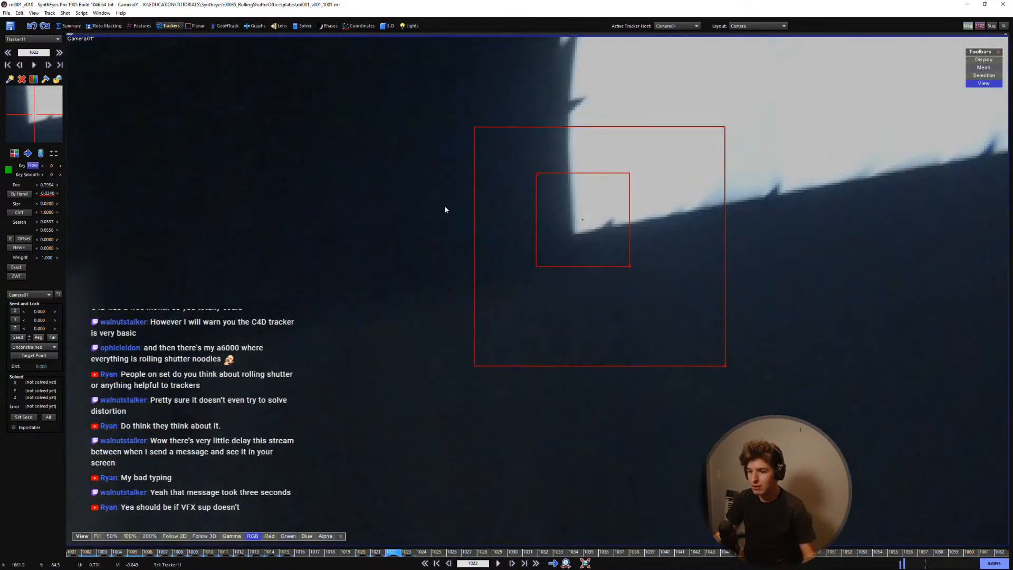
left_click_drag(34, 114, 33, 114)
Step: Compare the repositioned tracker at frame 1022 repeatedly with its placement at frame 1021
key("s")
key("d")
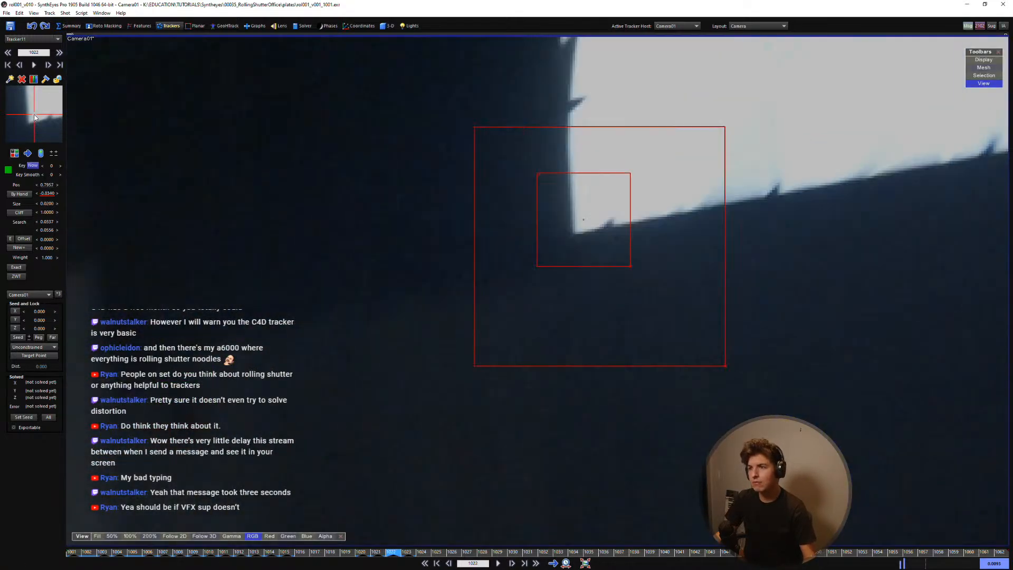
key("5")
key("s")
key("d")
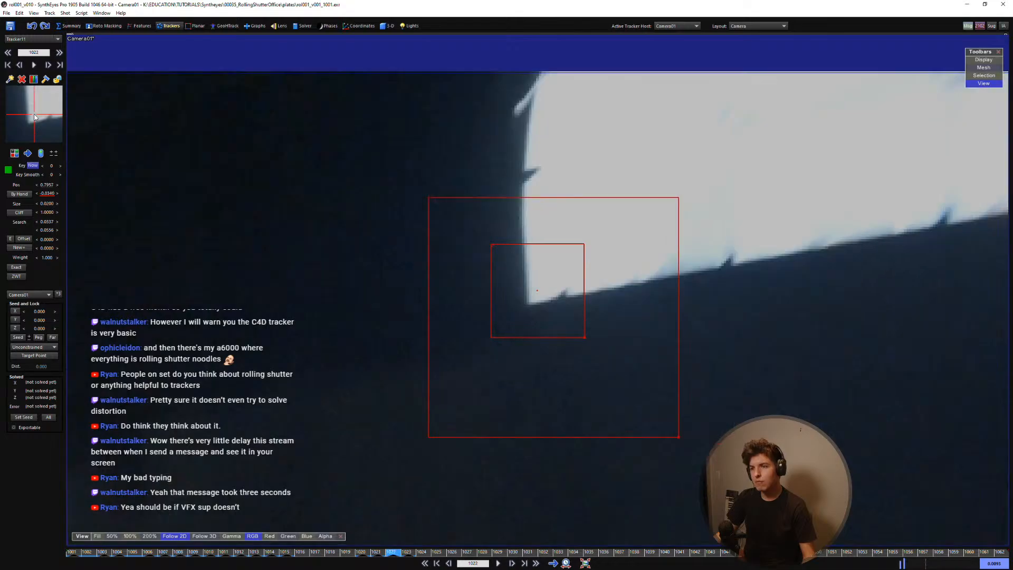
key("s")
key("d")
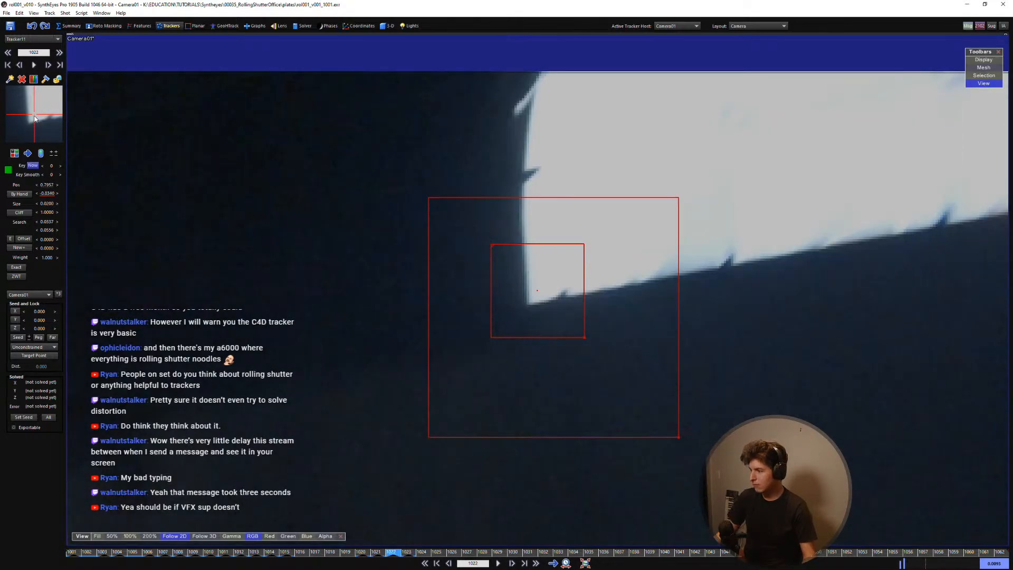
key("s")
key("d")
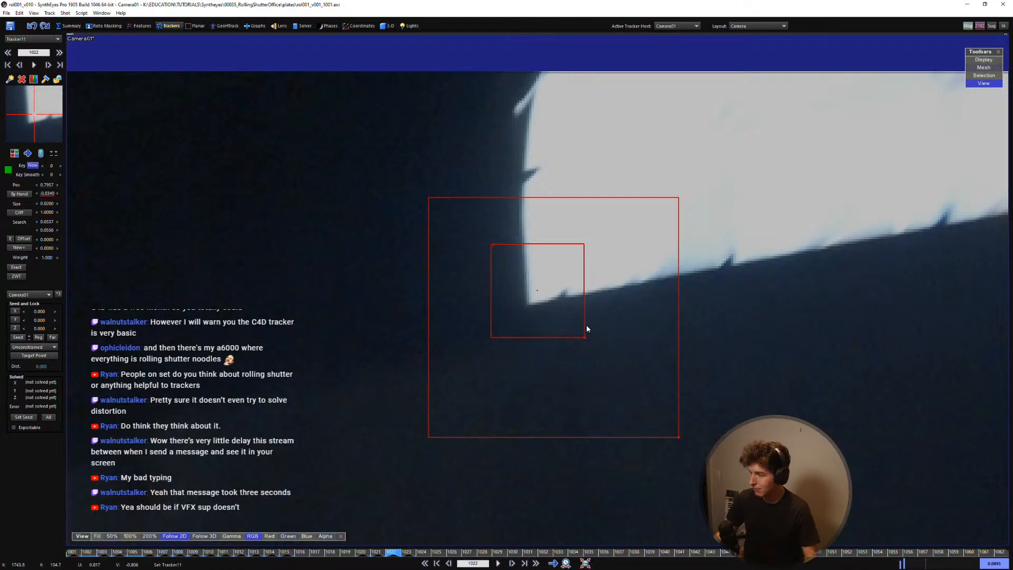
Step: Examine the wider area around the window corner and compare the tracker's alignment across frames 1020 to 1023
scroll(575, 324, "down", 2)
scroll(561, 319, "up", 1)
scroll(499, 344, "down", 1)
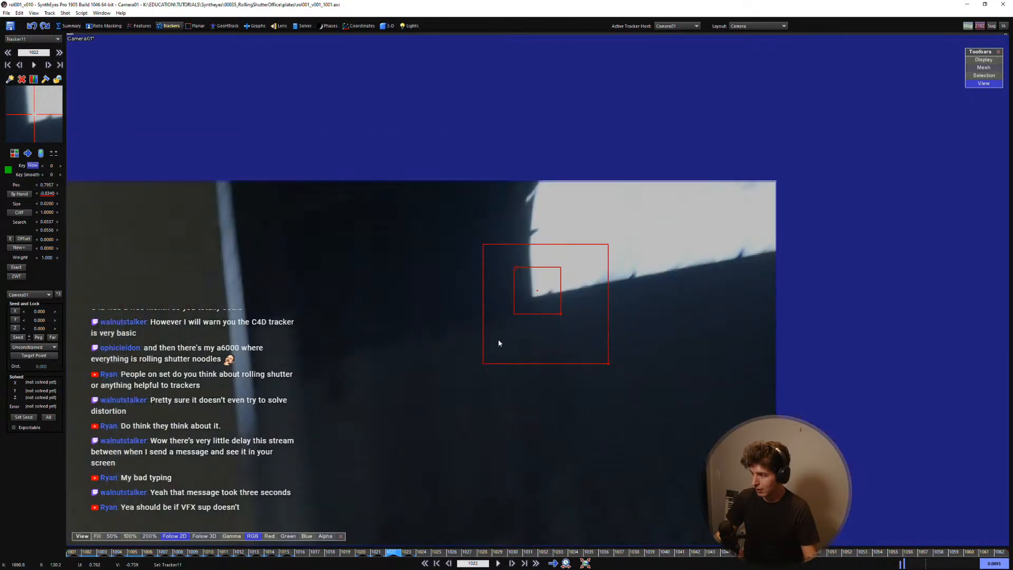
key("5")
middle_click_drag(500, 347, 513, 307)
middle_click_drag(541, 368, 554, 373)
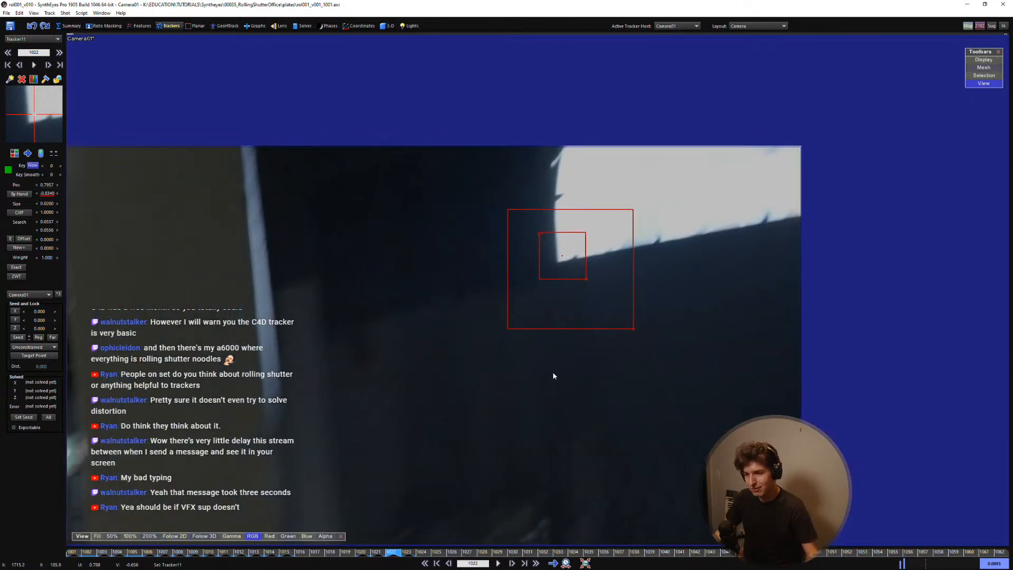
middle_click_drag(626, 377, 630, 358)
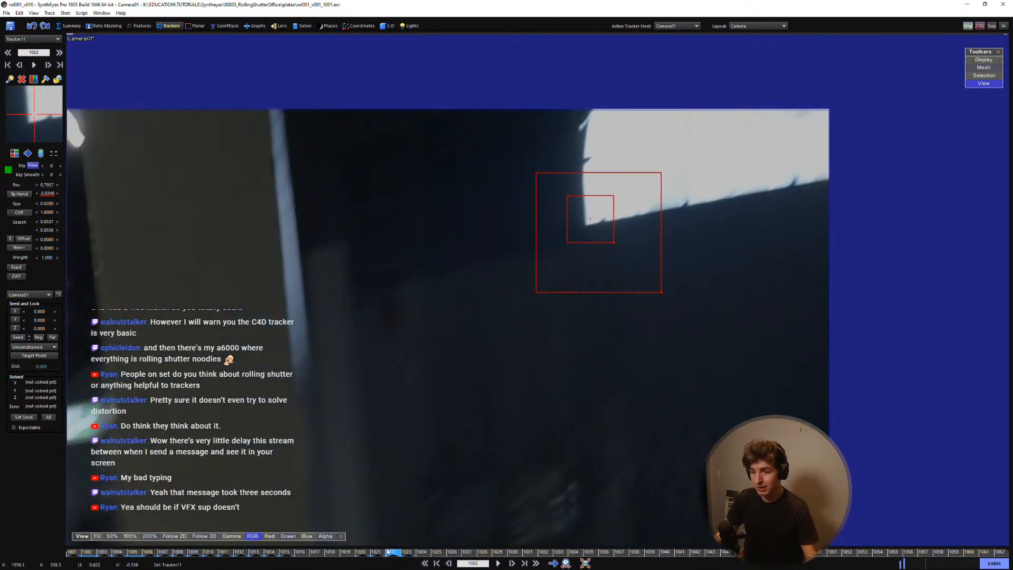
mouse_move(398, 555)
left_mouse_down()
mouse_move(423, 554)
mouse_move(364, 553)
mouse_move(395, 553)
left_mouse_up()
key("5")
key("s")
key("s")
key("d")
key("d")
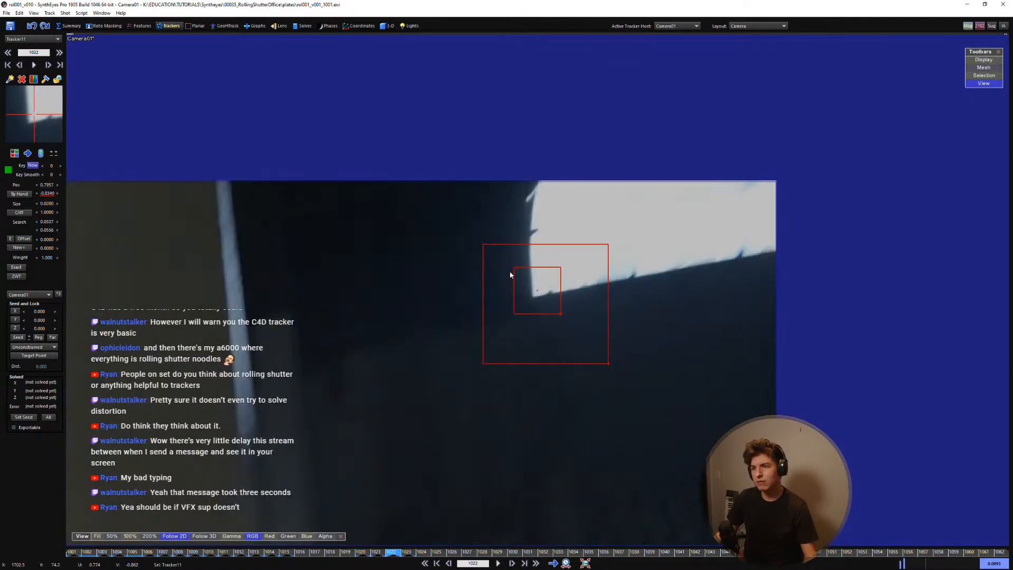
key("d")
key("s")
key("s")
key("d")
key("d")
Step: Adjust the tracker onto the window corner at frame 1023 and continue forward to frame 1026
left_click_drag(33, 120, 49, 70)
key("d")
key("s")
key("d")
key("d")
left_click(48, 66)
key("d")
Step: Adjust the tracker at frame 1026 and advance it frame by frame to 1031, checking it against preceding frames
left_click_drag(33, 122, 32, 113)
key("s")
key("d")
key("d")
key("s")
key("d")
key("d")
key("d")
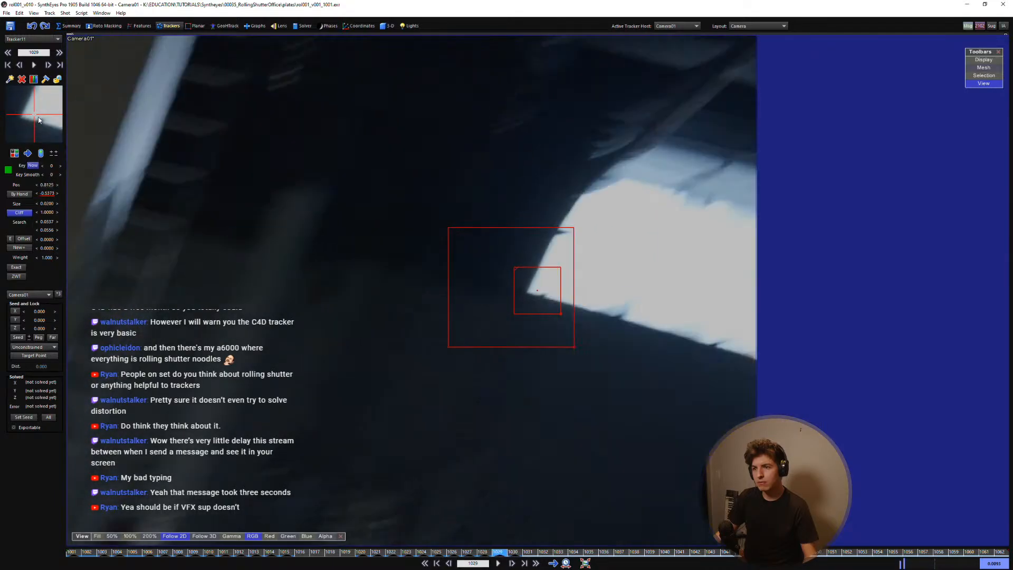
key("d")
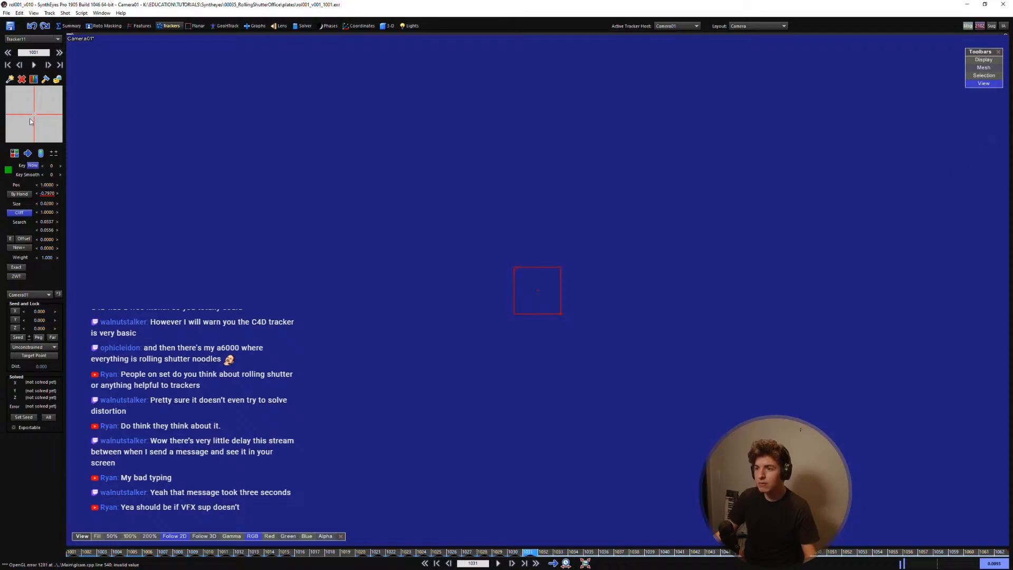
Step: Undo the off-plate tracker placement at frame 1031 and place the tracker on the bright window's lower-left corner, checking it against adjacent frames
key("ctrl+z")
left_click(602, 246)
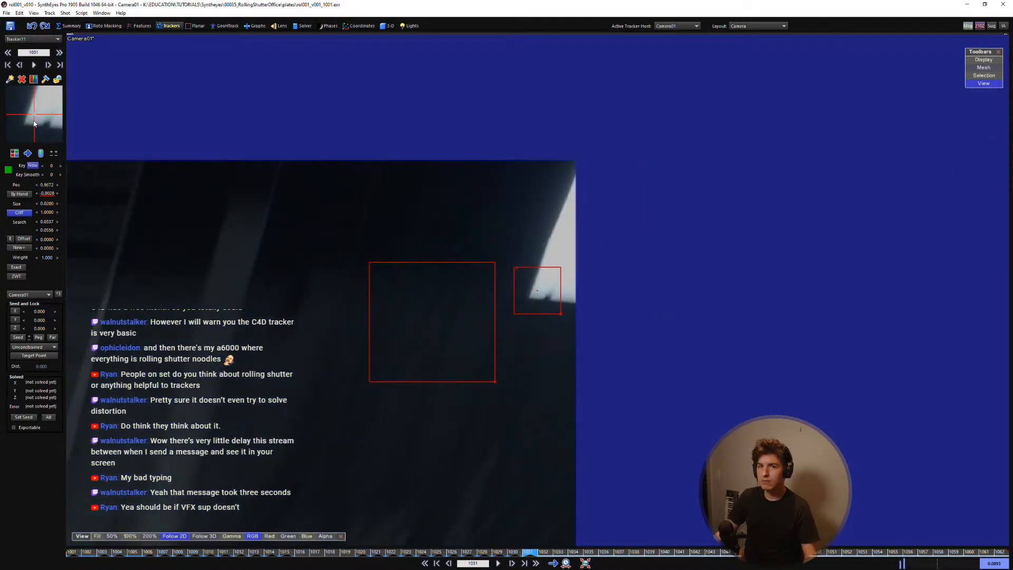
key("s")
key("d")
key("s")
key("d")
key("d")
key("s")
key("d")
key("s")
scroll(419, 343, "down", 2)
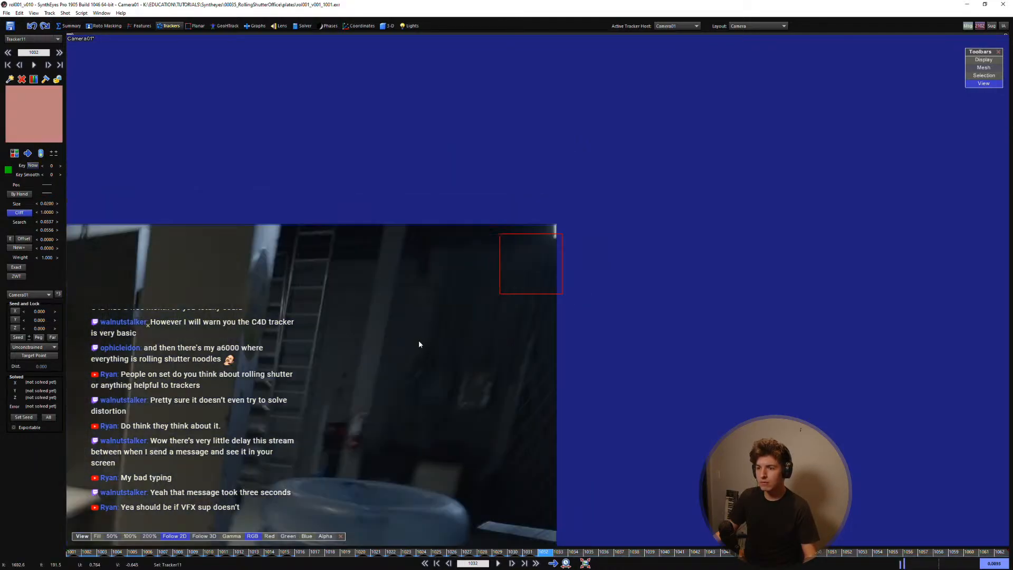
Step: Review the window-corner track frame by frame from its end back to frame 1001
key("d")
key("d")
key("d")
key("d")
key("s")
key("s")
key("s")
key("s")
scroll(546, 355, "down", 2)
key("s")
key("s")
key("s")
key("s")
key("s")
key("s")
key("s")
key("s")
key("s")
key("s")
key("s")
key("s")
key("s")
key("s")
key("s")
key("s")
key("s")
key("s")
key("s")
key("s")
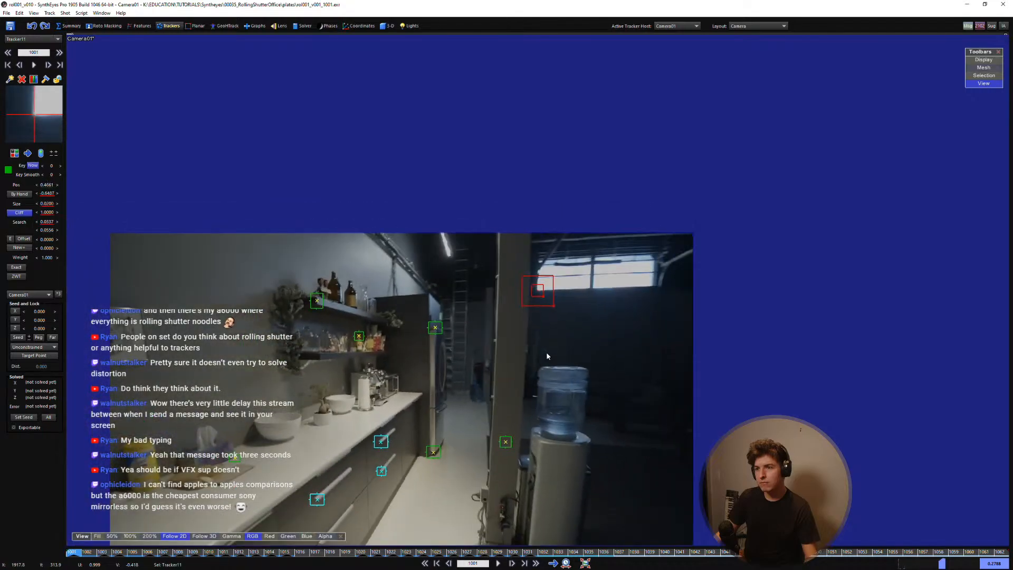
Step: Recheck the window-corner track at closer range, stepping from frame 1031 back to the start of the shot
scroll(602, 354, "up", 2)
key("f")
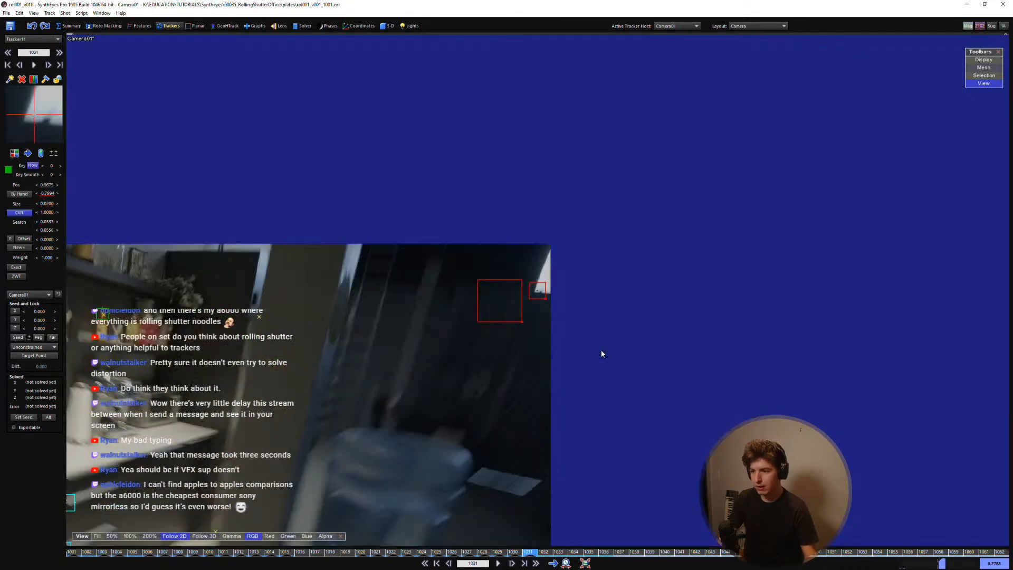
key("d")
key("s")
key("s")
key("s")
key("s")
key("s")
key("s")
key("s")
key("s")
key("s")
key("s")
key("s")
key("s")
key("s")
key("s")
key("s")
key("s")
key("s")
key("s")
key("s")
key("s")
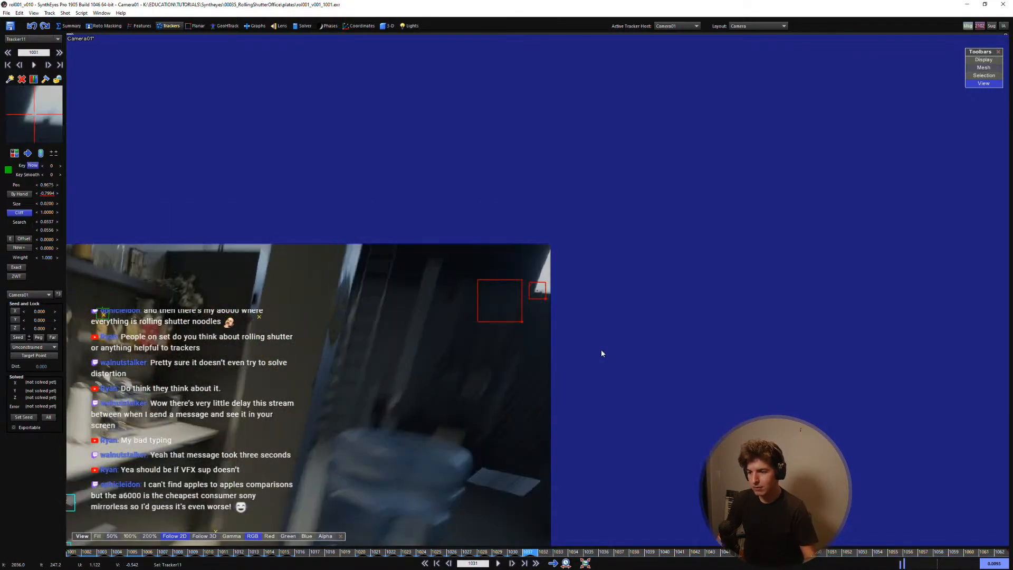
Step: Lock the window-corner tracker and run through the shot to frame 1062
scroll(602, 353, "up", 2)
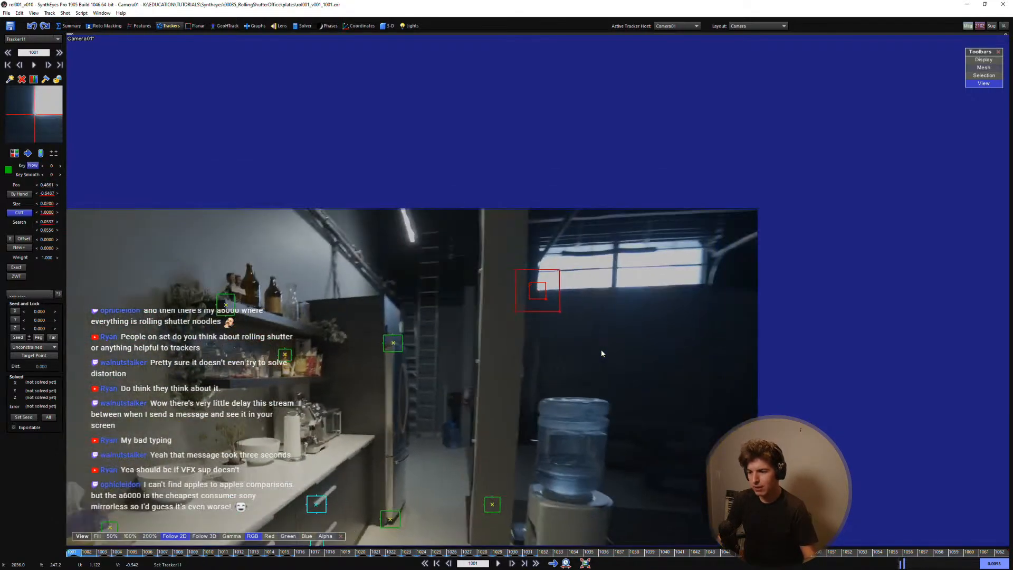
key("l")
key("d")
key("d")
key("d")
key("d")
key("d")
key("d")
key("d")
key("d")
key("d")
key("d")
key("d")
key("d")
key("d")
key("d")
key("d")
key("d")
key("d")
key("d")
key("d")
key("d")
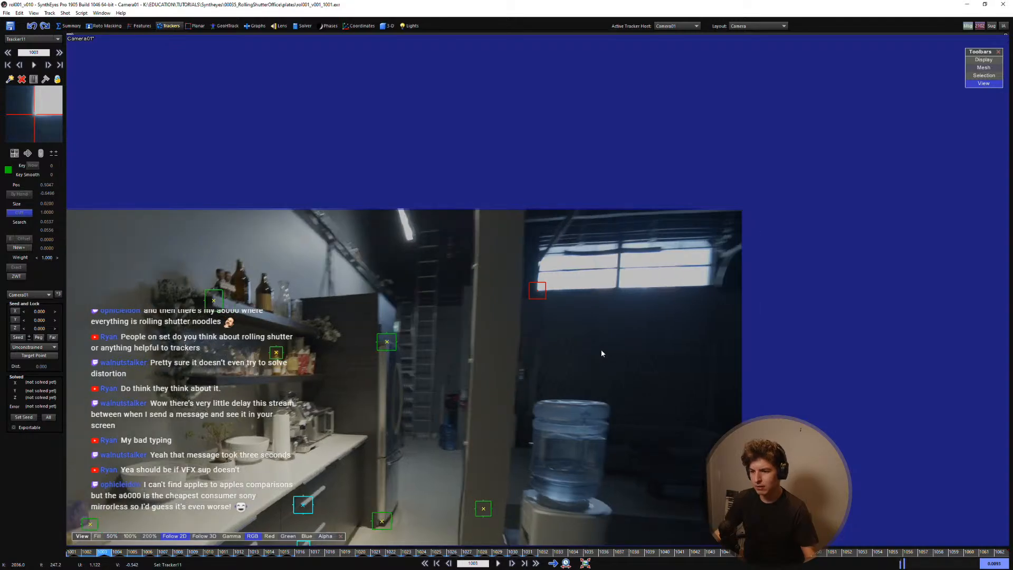
key("f")
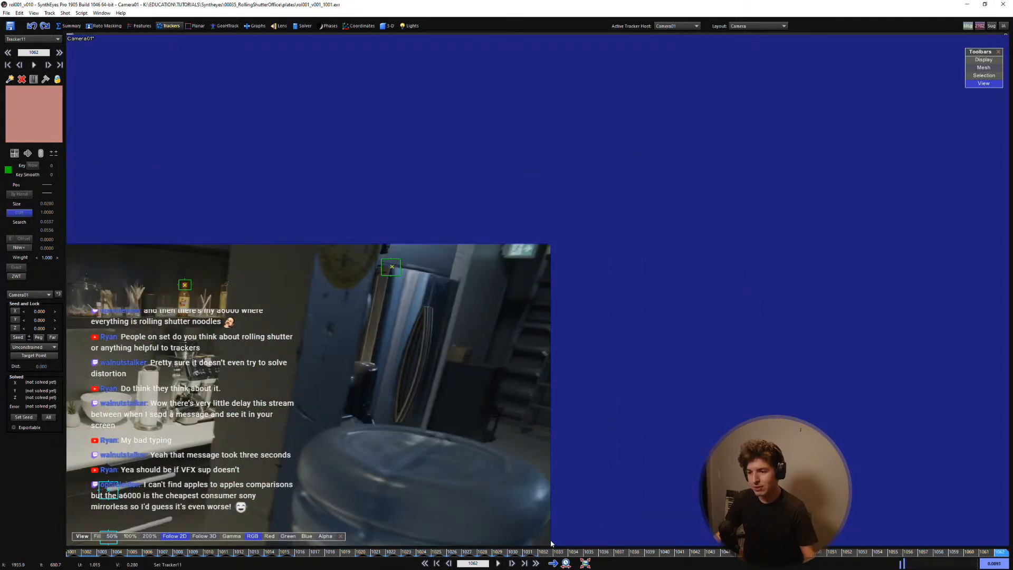
Step: Return to frame 1001, look closely at the window-corner tracker and turn off Follow 2D
left_click_drag(535, 555, 7, 468)
scroll(563, 293, "up", 5)
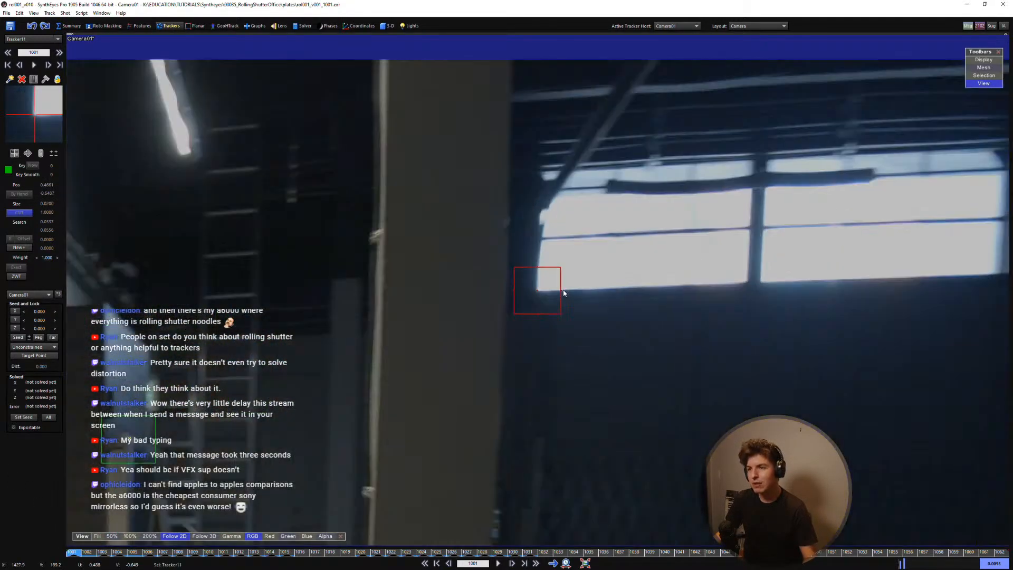
middle_click_drag(564, 294, 495, 282)
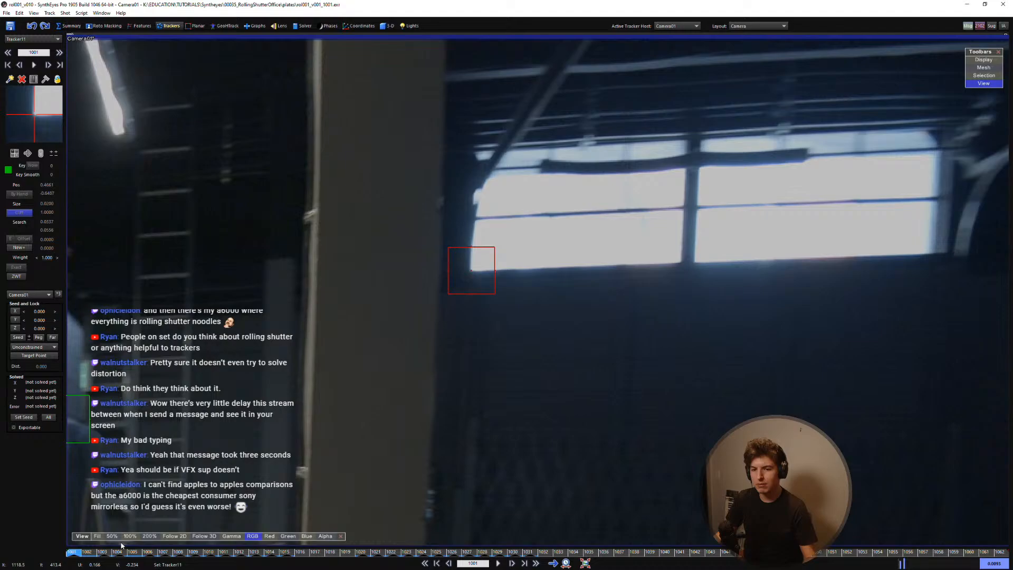
mouse_move(121, 552)
left_mouse_down()
mouse_move(463, 554)
mouse_move(332, 558)
mouse_move(42, 539)
left_mouse_up()
scroll(515, 392, "down", 3)
key("5")
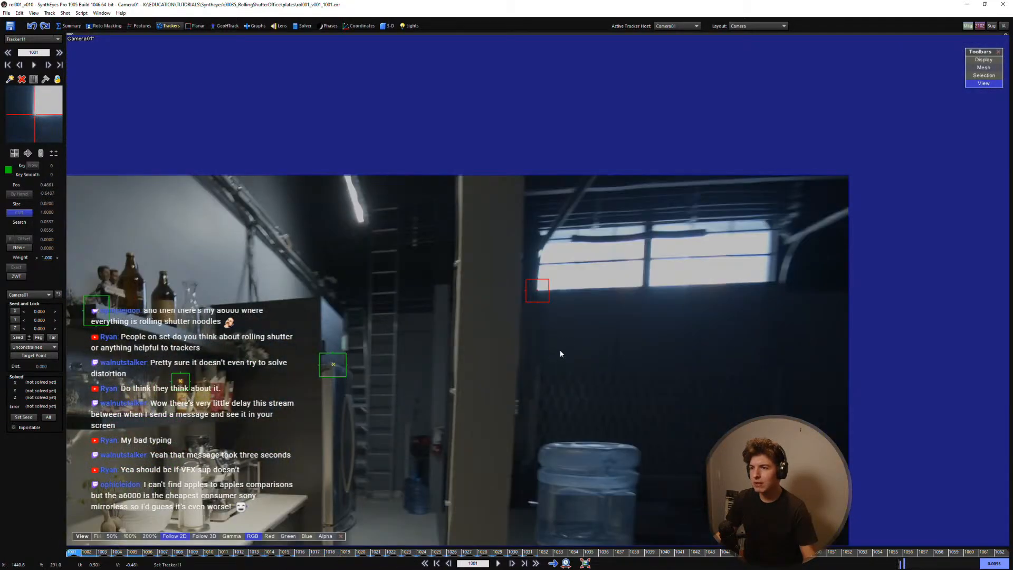
scroll(506, 379, "down", 2)
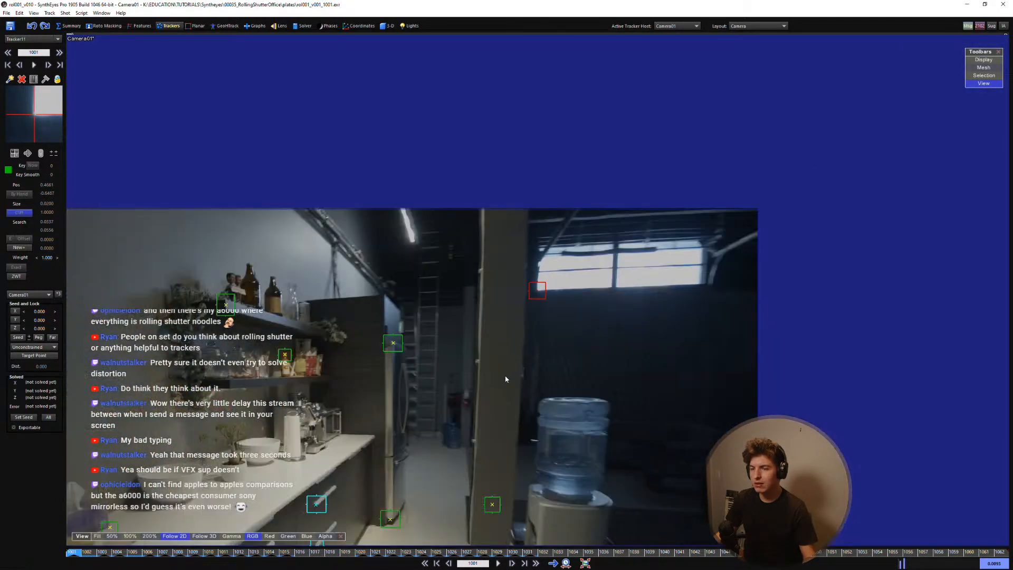
key("5")
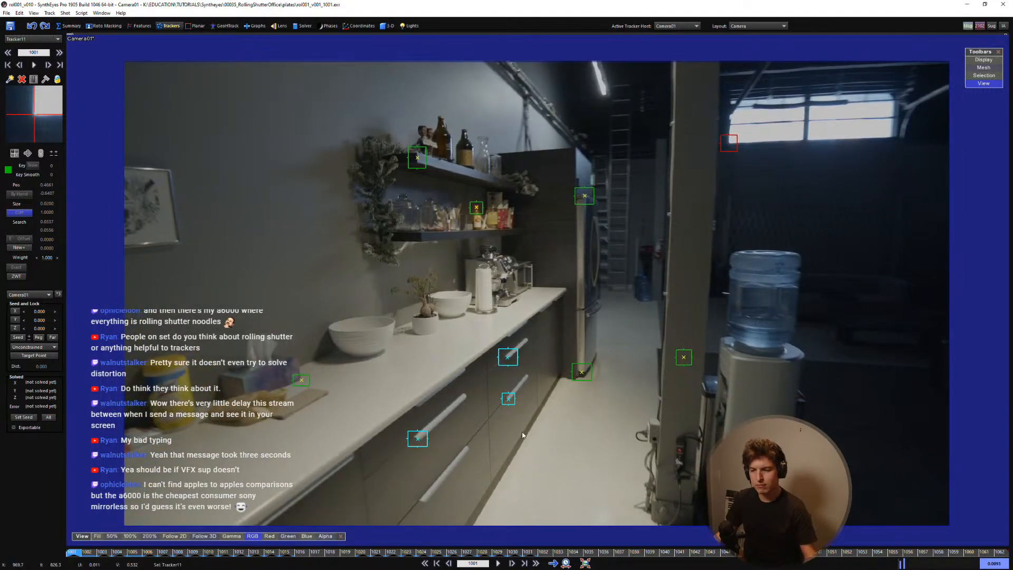
Step: Scrub between frames 1001 and 1006 to examine how the plate and the trackers shift over the first frames
left_click_drag(250, 555, 134, 543)
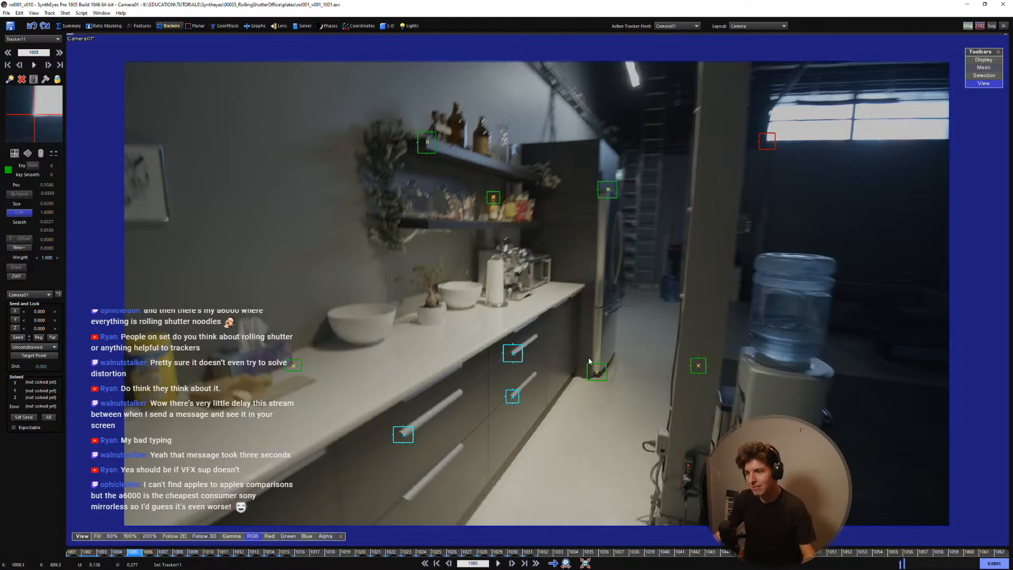
middle_click_drag(589, 359, 573, 340)
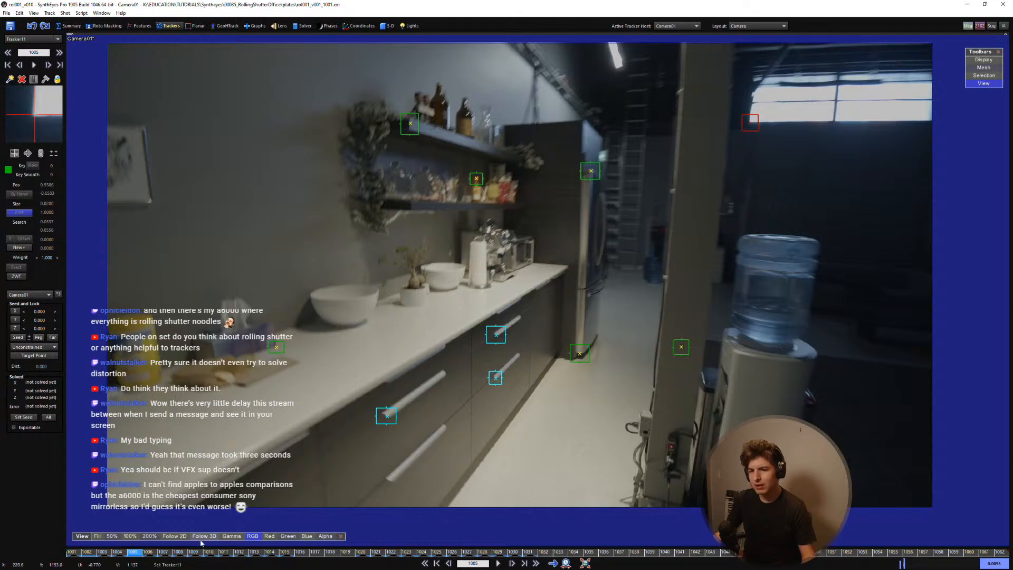
left_click_drag(198, 554, 165, 535)
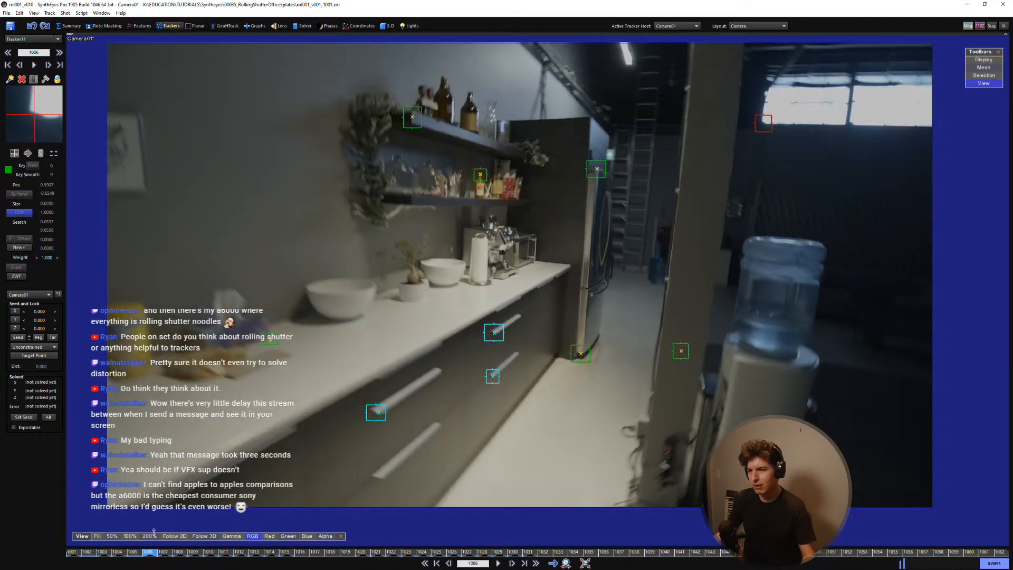
left_click_drag(155, 534, 72, 520)
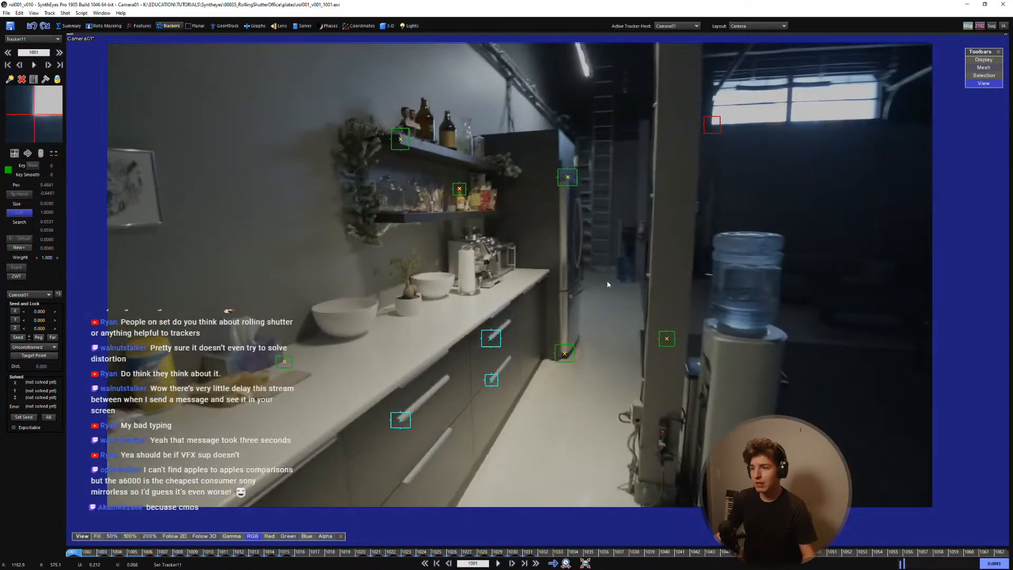
scroll(670, 176, "up", 2)
scroll(629, 231, "down", 2)
key("d")
key("s")
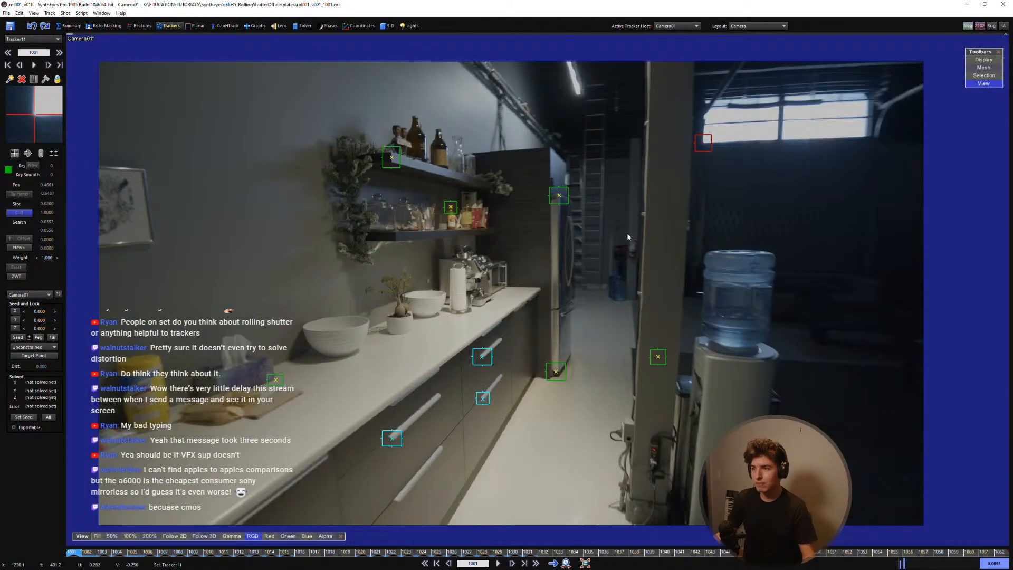
Step: Play the shot from frame 1001, solve the camera with the current trackers and accept the solver output
key("space")
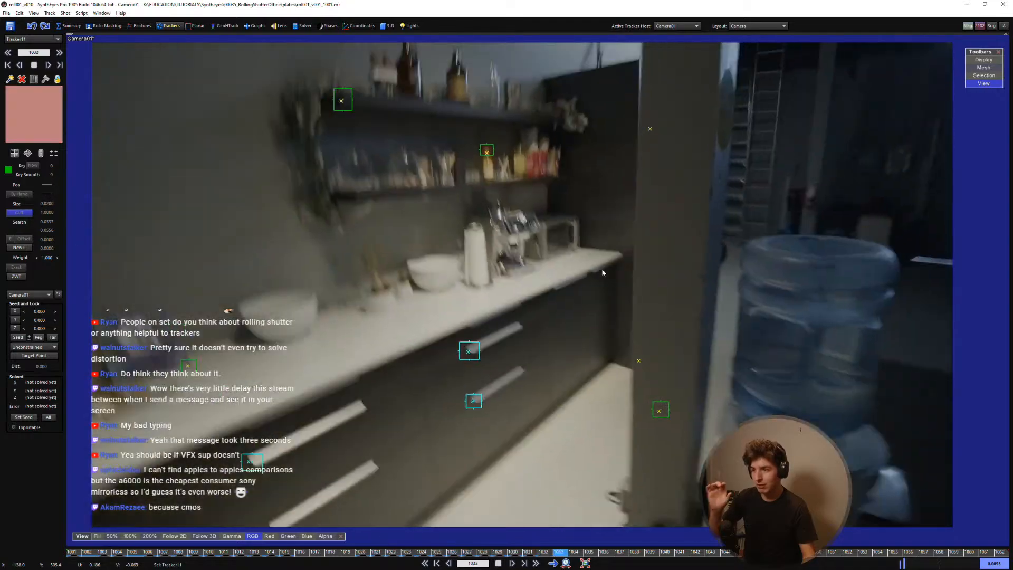
key("space")
key("F9")
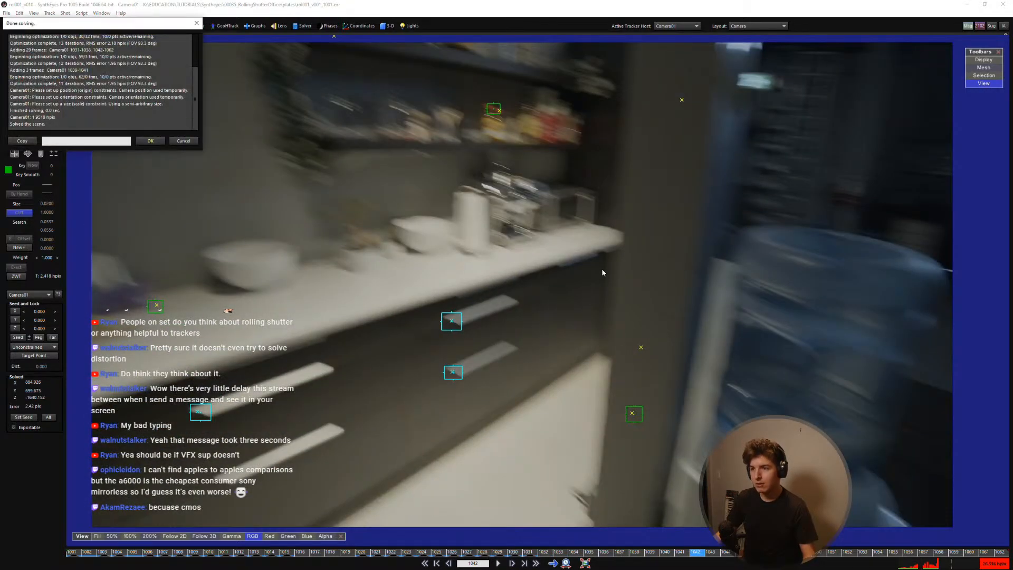
left_click(150, 141)
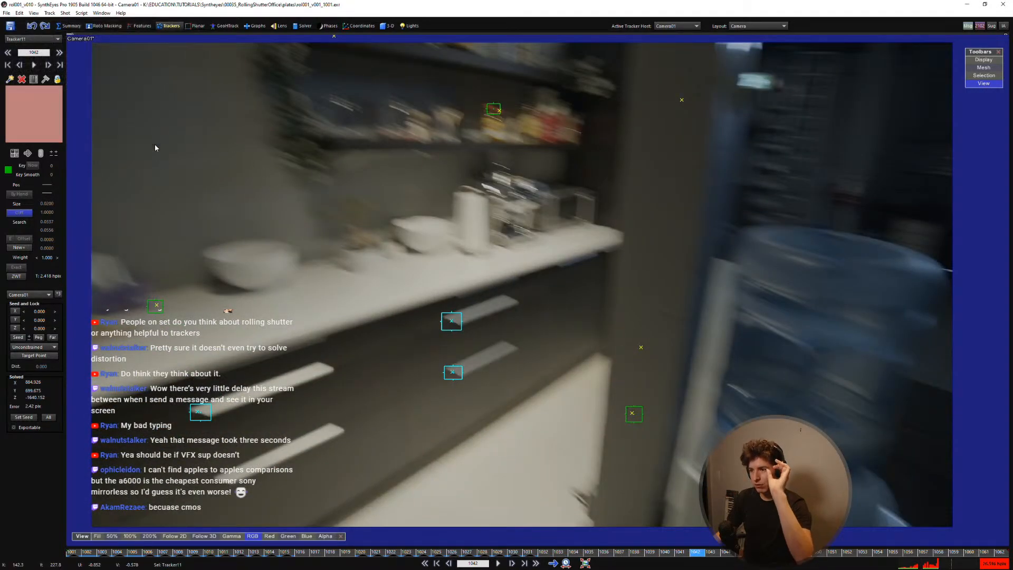
Step: Go back to frame 1001 and scrub up to frame 1026 and back to 1013, comparing solved points with their trackers
key("s")
key("s")
key("s")
key("s")
key("s")
key("s")
key("s")
key("s")
key("s")
key("s")
key("s")
key("s")
key("s")
key("s")
key("s")
key("s")
key("s")
key("s")
key("s")
key("s")
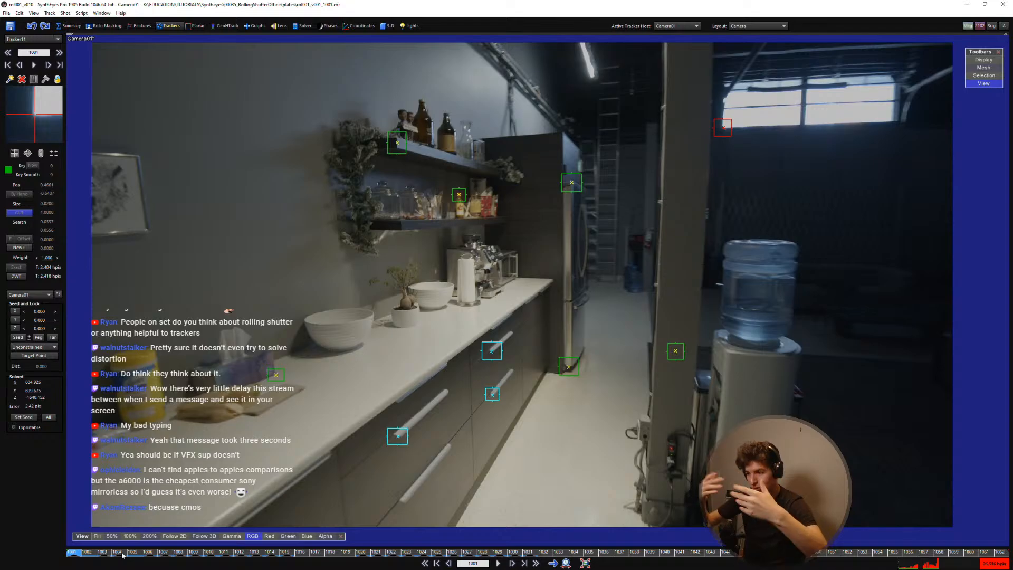
left_click_drag(122, 554, 430, 551)
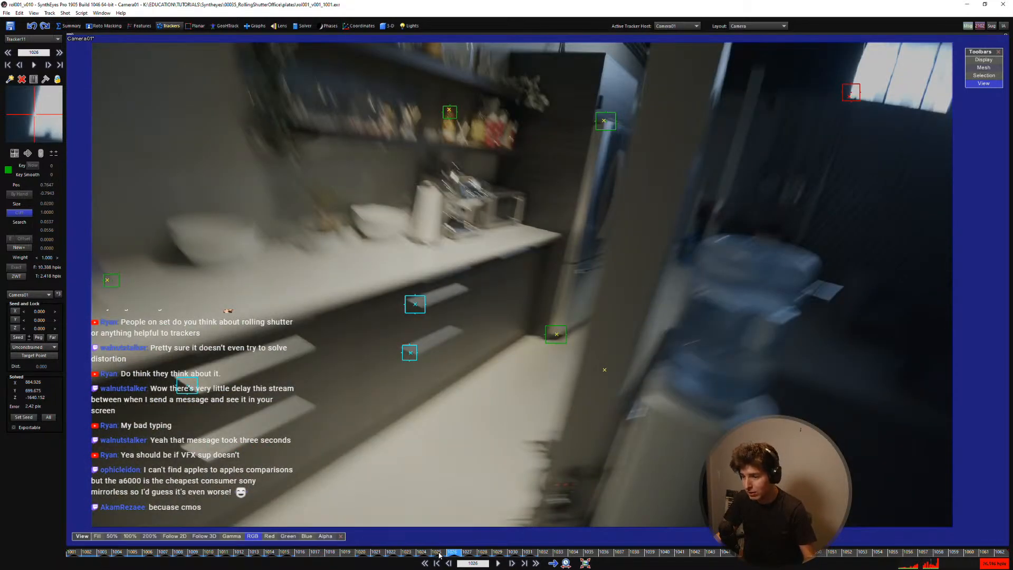
left_click_drag(439, 555, 254, 552)
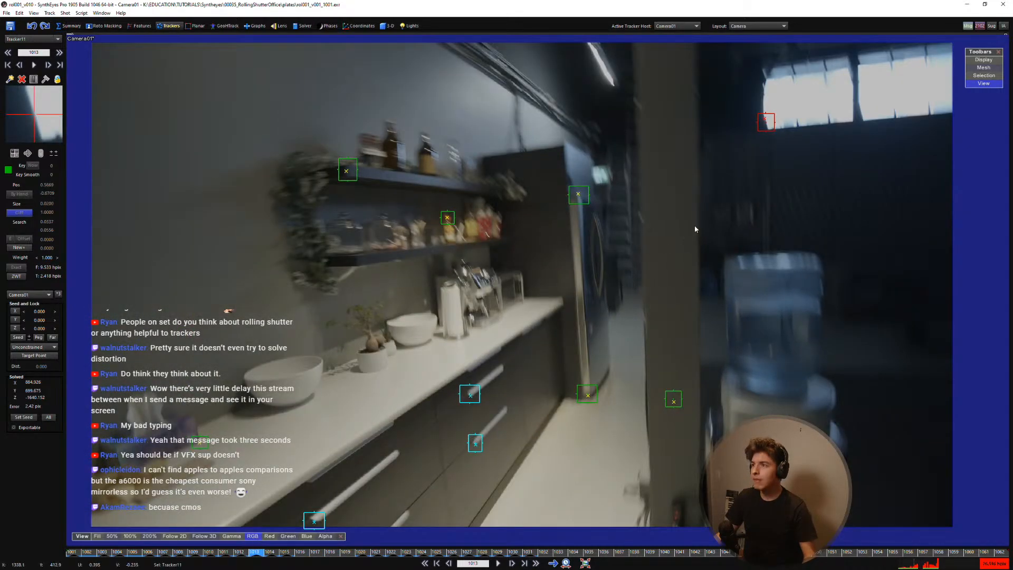
Step: Inspect the window-corner tracker's offset from its solved point at frame 1013 and switch to the Solver room
scroll(768, 166, "up", 5)
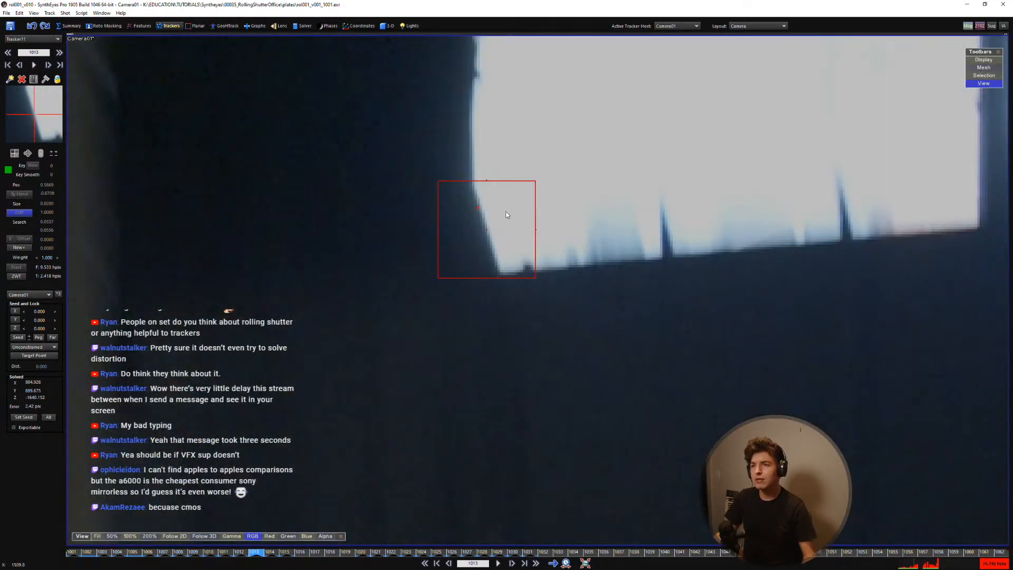
scroll(506, 216, "down", 3)
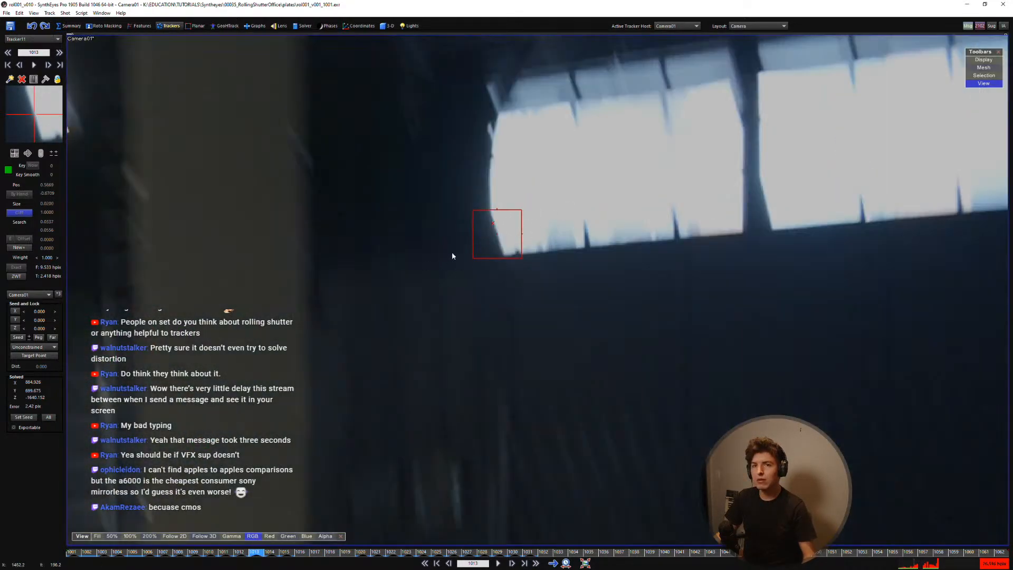
middle_click_drag(452, 252, 538, 211)
left_click(297, 26)
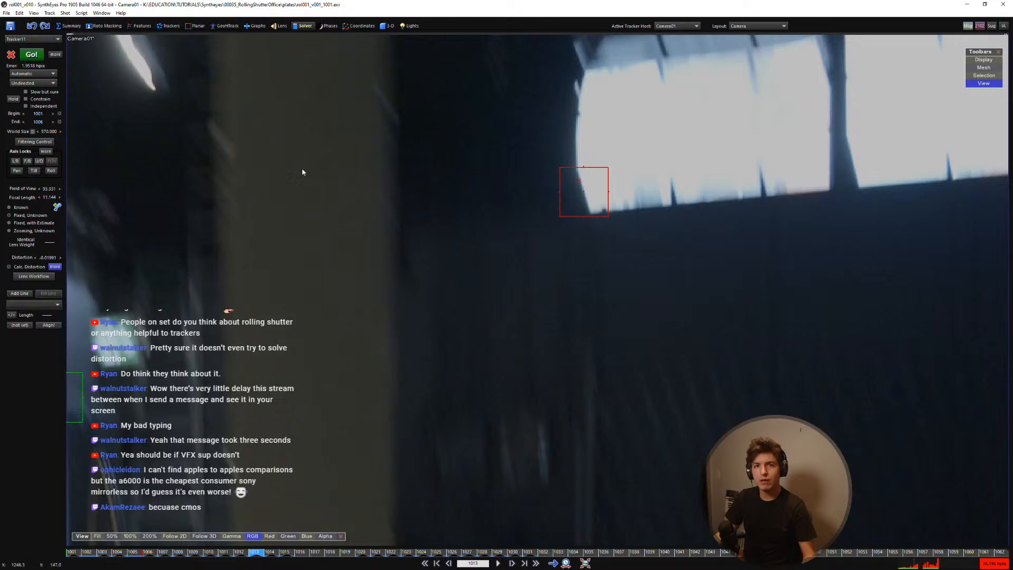
scroll(484, 253, "down", 5)
middle_click_drag(415, 388, 583, 341)
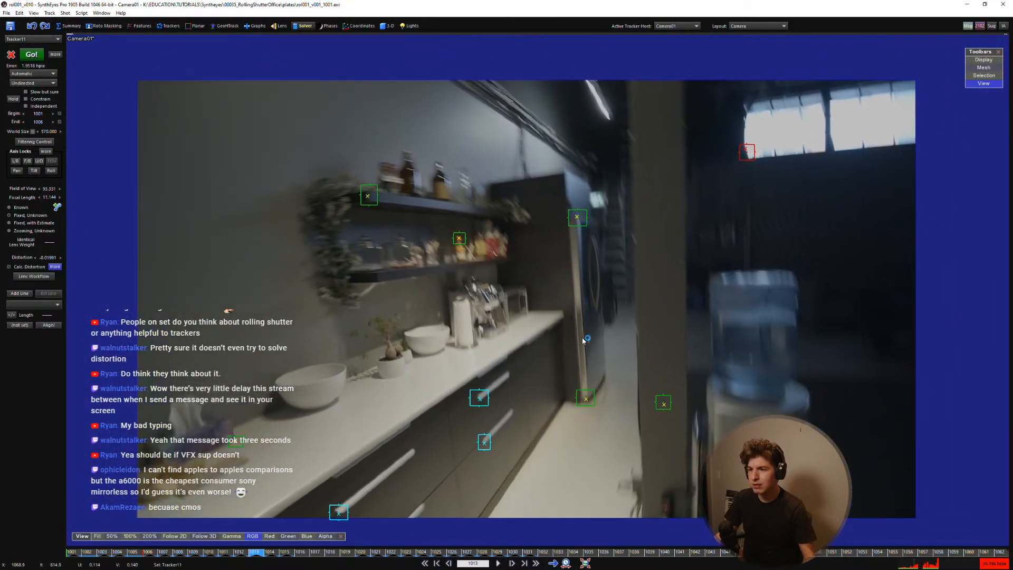
Step: Step back and forth around frame 1013 to examine how the solved points drift from their trackers
key("d")
key("d")
key("d")
key("s")
key("s")
key("s")
key("s")
key("d")
key("d")
key("s")
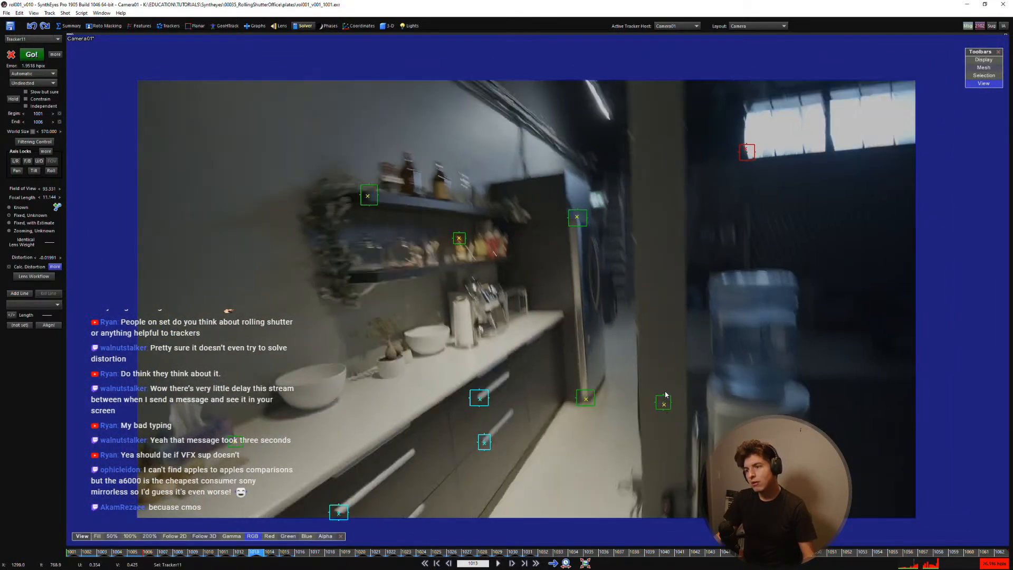
Step: Select the tracker low on the pillar and compare it with its solved point between frames 1011 and 1014
scroll(666, 395, "up", 5)
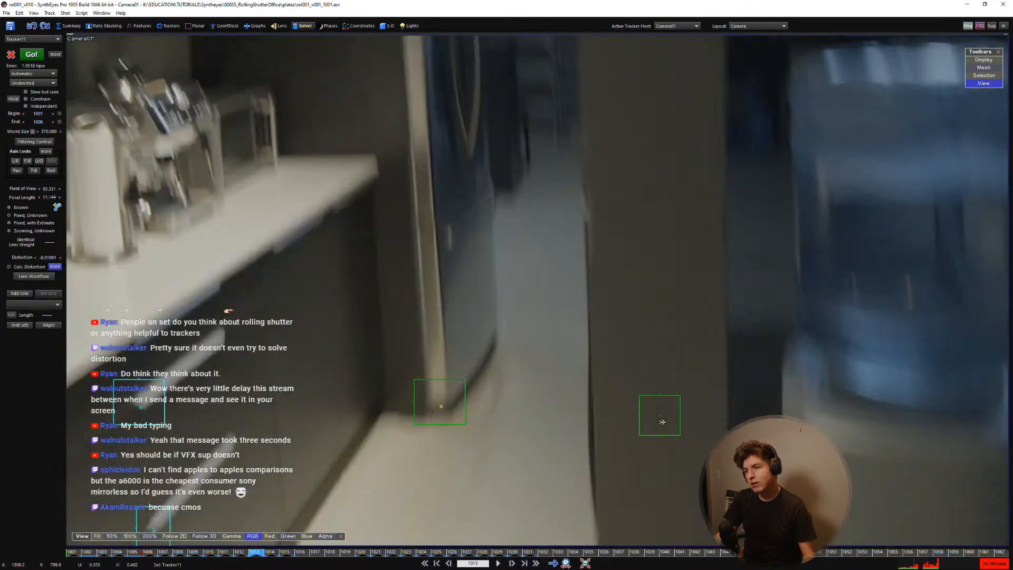
left_click(662, 422)
scroll(660, 418, "up", 4)
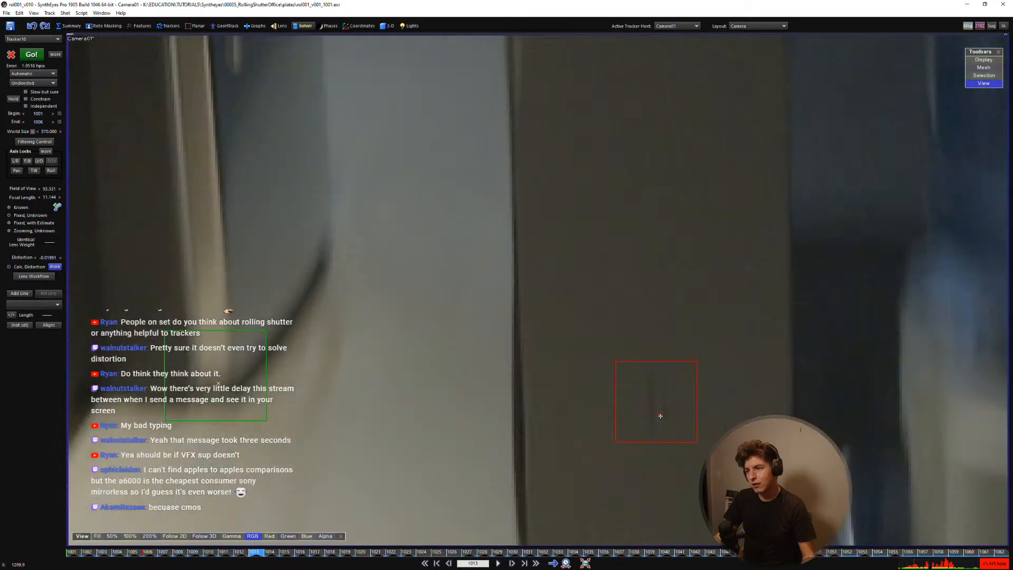
middle_click_drag(660, 417, 643, 357)
scroll(643, 372, "down", 6)
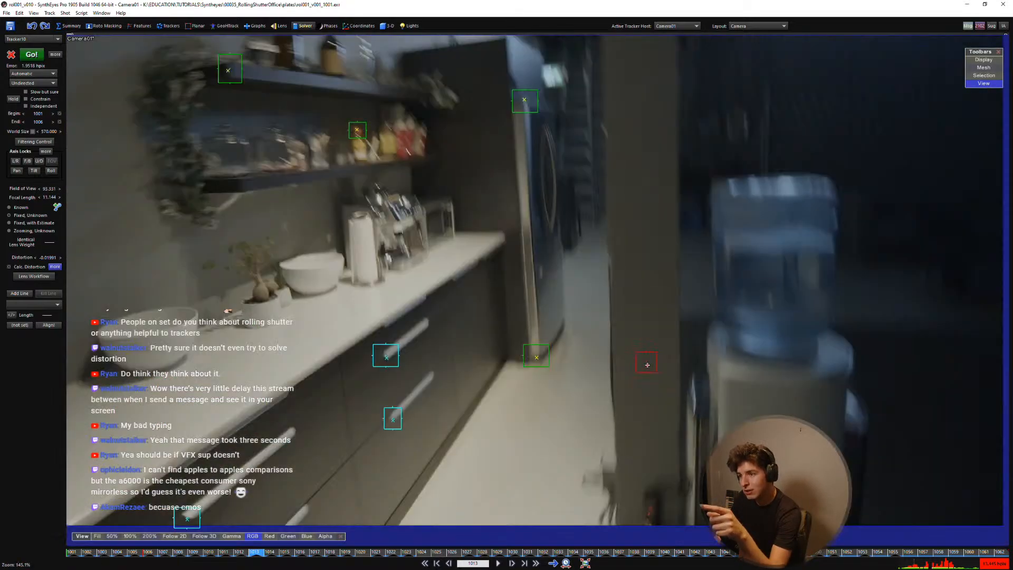
scroll(657, 435, "down", 2)
key("Left")
key("Left")
key("Left")
key("Right")
key("Right")
key("Right")
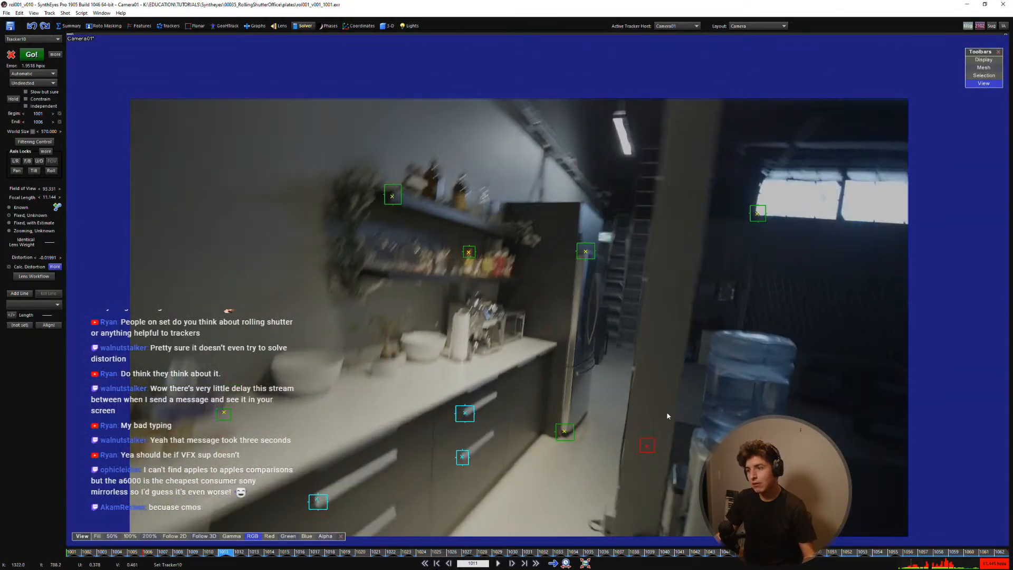
key("Right")
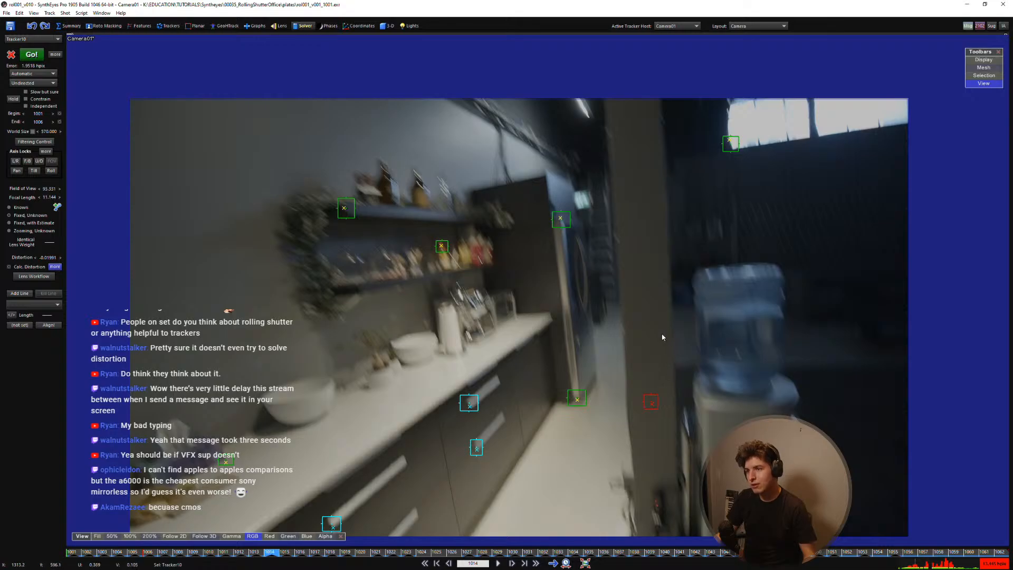
scroll(666, 372, "up", 4)
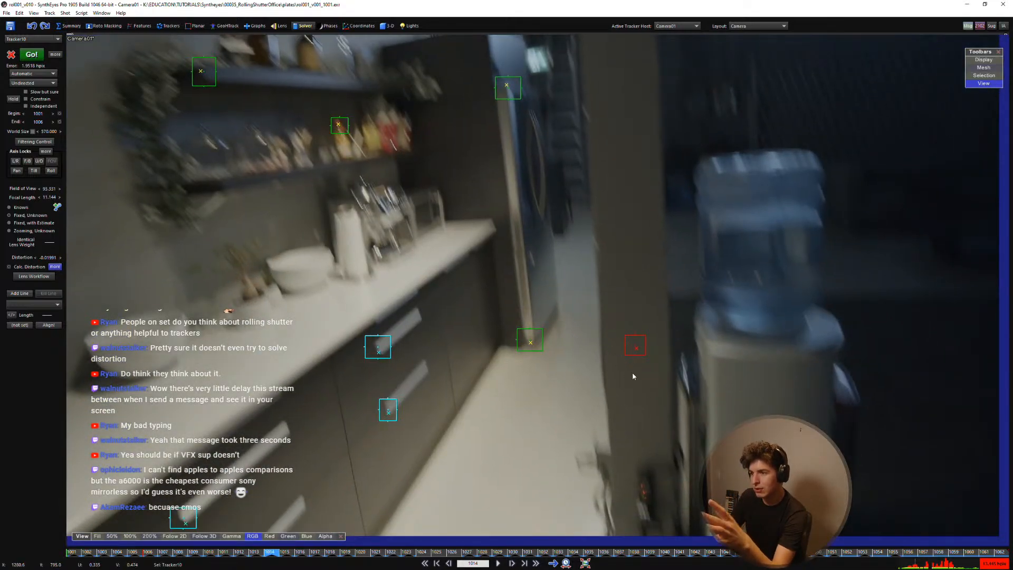
Step: Examine the selected pillar tracker up close at frame 1014 and step back through the shot to frame 1001
scroll(664, 372, "up", 2)
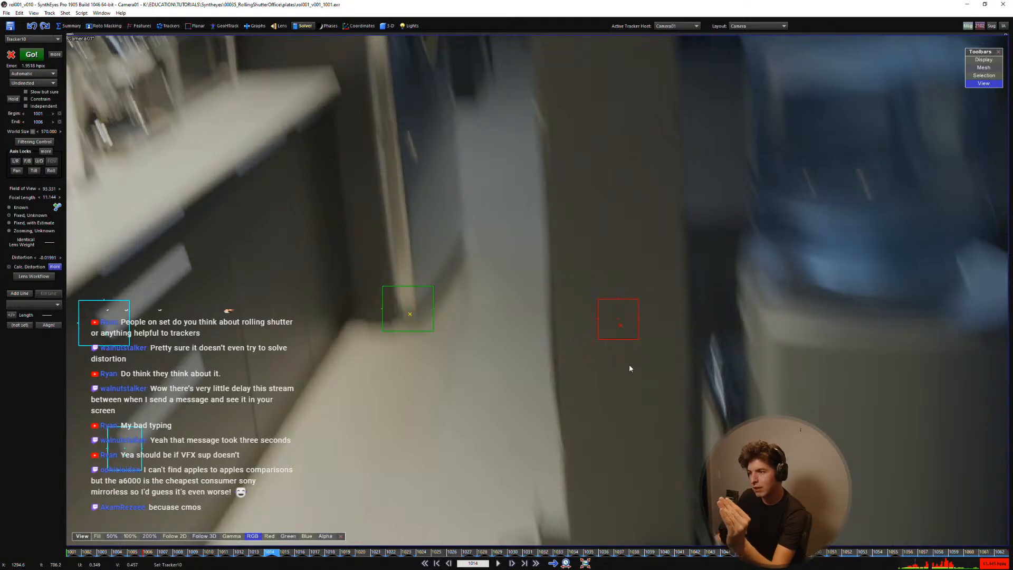
scroll(639, 325, "up", 1)
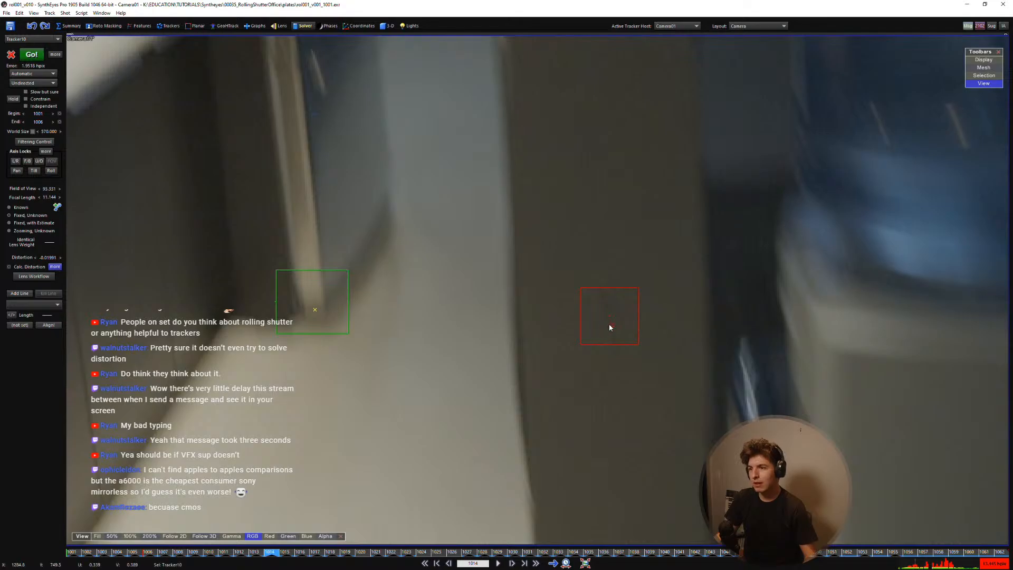
middle_click_drag(685, 325, 607, 399)
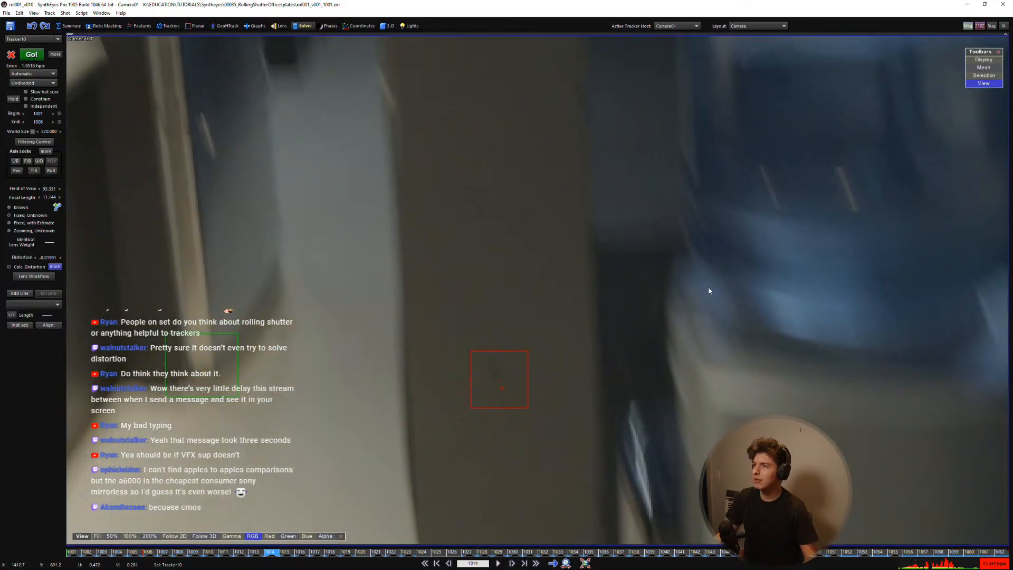
scroll(709, 291, "down", 6)
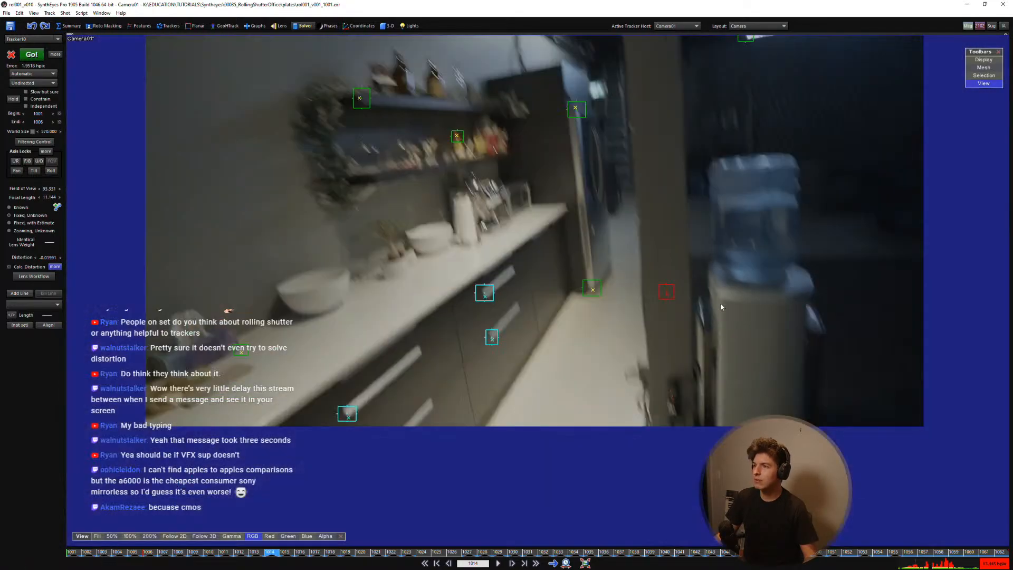
key("d")
key("s")
key("s")
key("s")
key("s")
key("s")
key("s")
key("s")
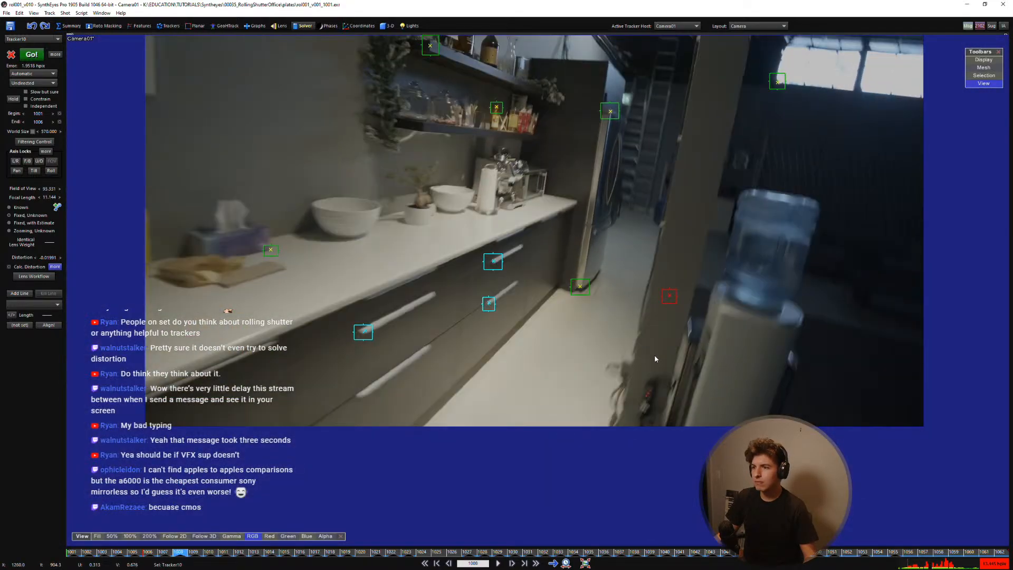
key("s")
key("s")
key("s")
key("s")
key("s")
key("s")
key("s")
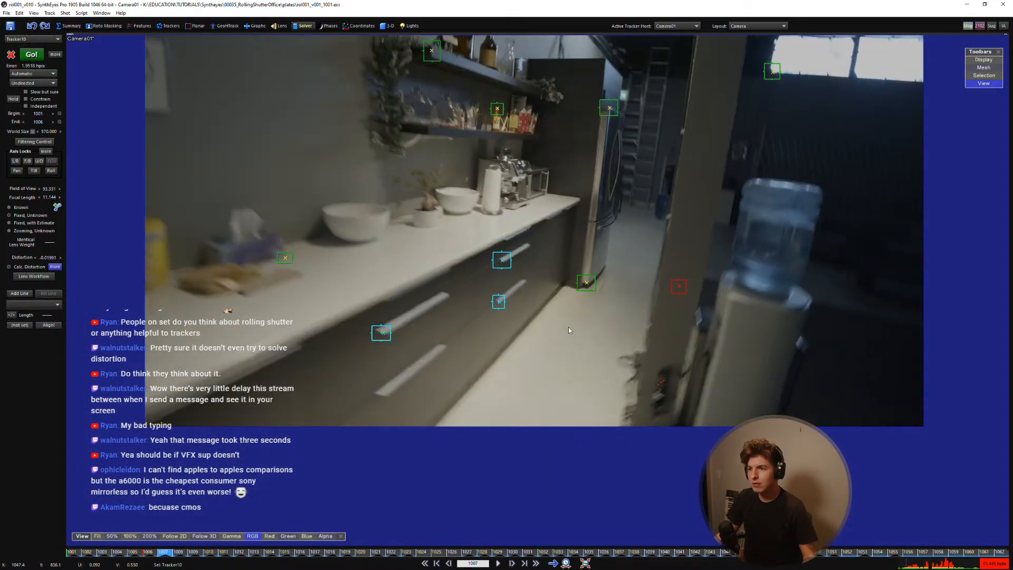
middle_click_drag(558, 320, 551, 385)
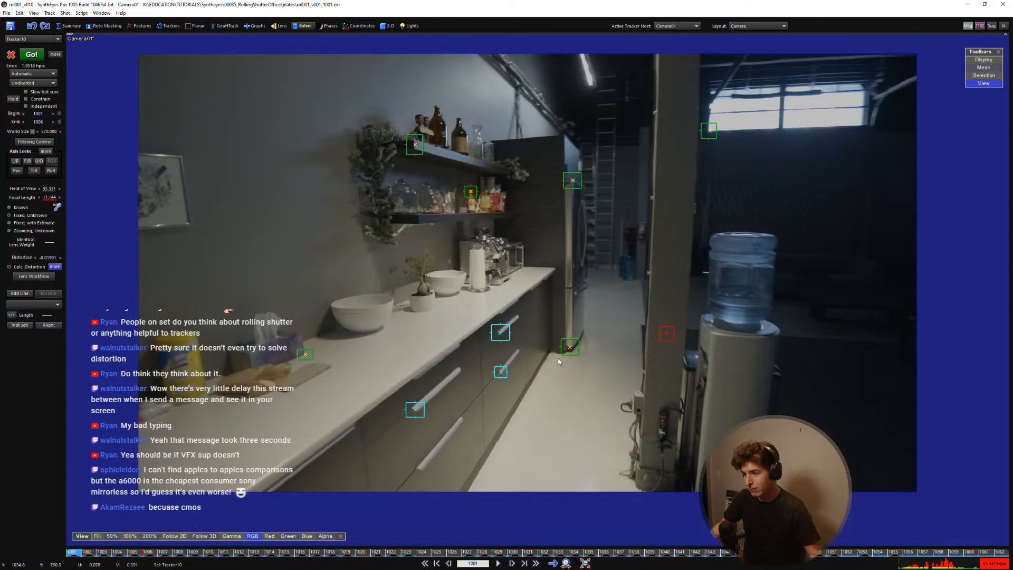
Step: Step through the shot from frame 1001 to 1044, then scrub from the start to frame 1051, comparing solved points with trackers
key("d")
key("d")
key("d")
key("d")
key("d")
key("d")
key("d")
key("d")
key("d")
key("d")
key("d")
key("d")
key("d")
key("d")
key("d")
key("d")
key("d")
key("d")
key("d")
key("d")
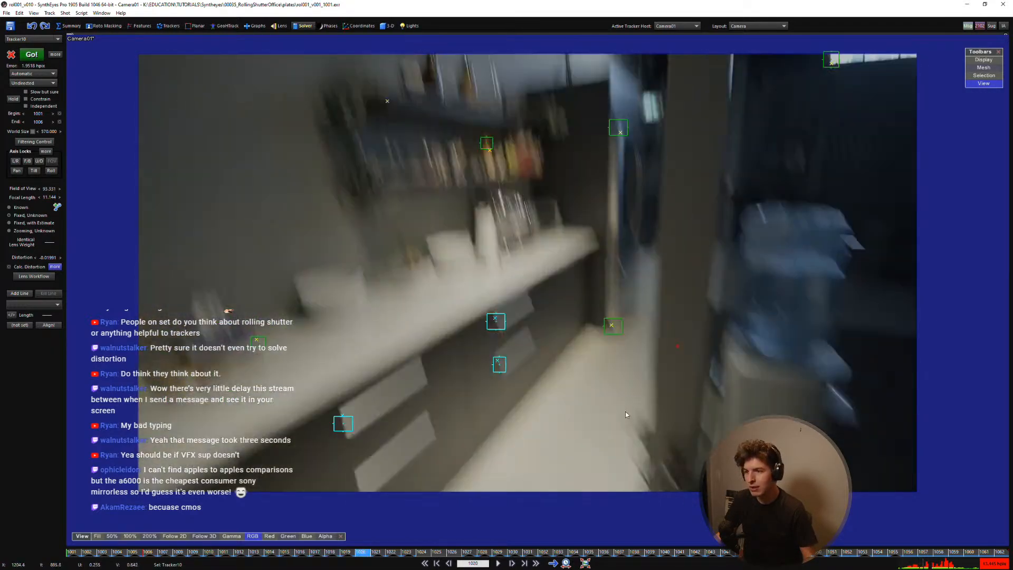
key("d")
key("d")
key("d")
key("d")
key("d")
key("d")
key("d")
key("d")
key("d")
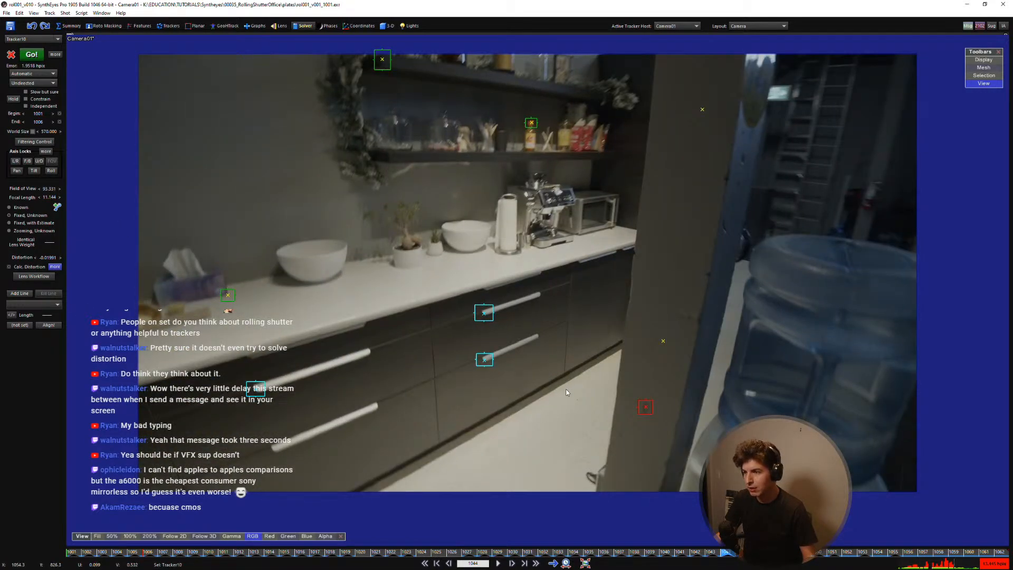
key("Home")
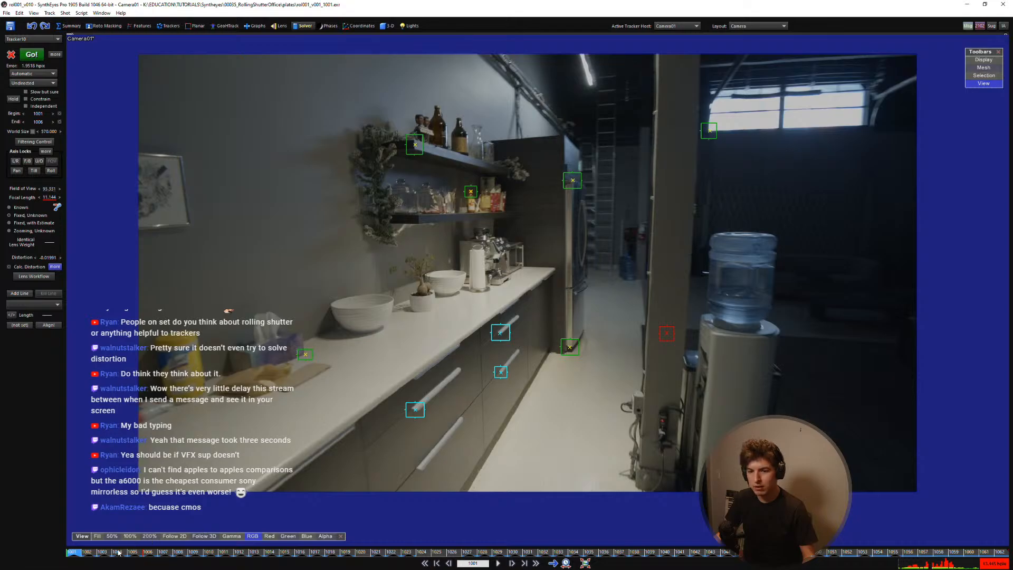
left_click_drag(119, 553, 834, 553)
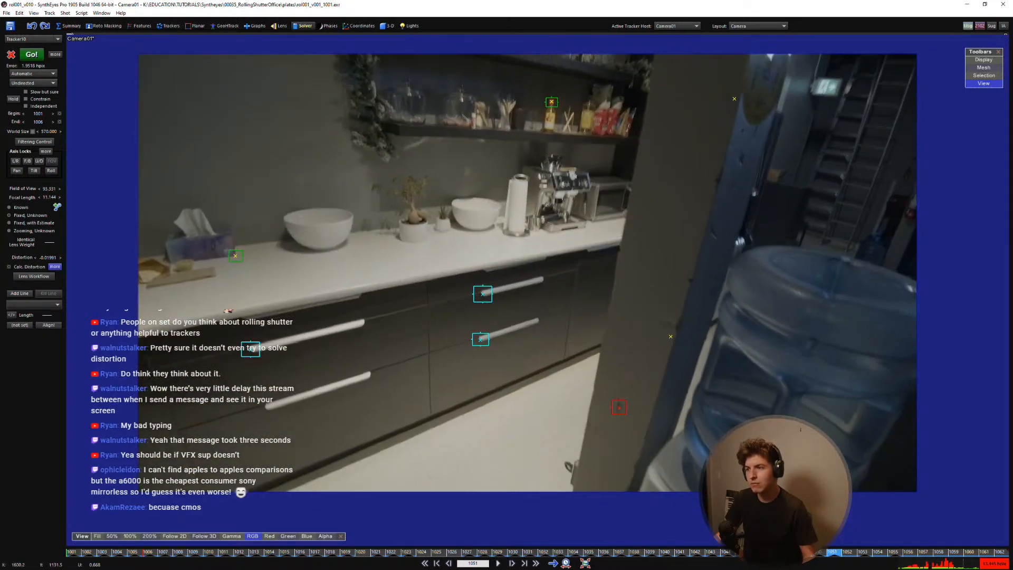
Step: Create a tracker on the pillar's edge beside the water bottle at frame 1001, shrink its box, and make the view follow it
key("Home")
scroll(688, 277, "up", 8)
middle_click_drag(690, 285, 652, 339)
key("c")
left_click(662, 238)
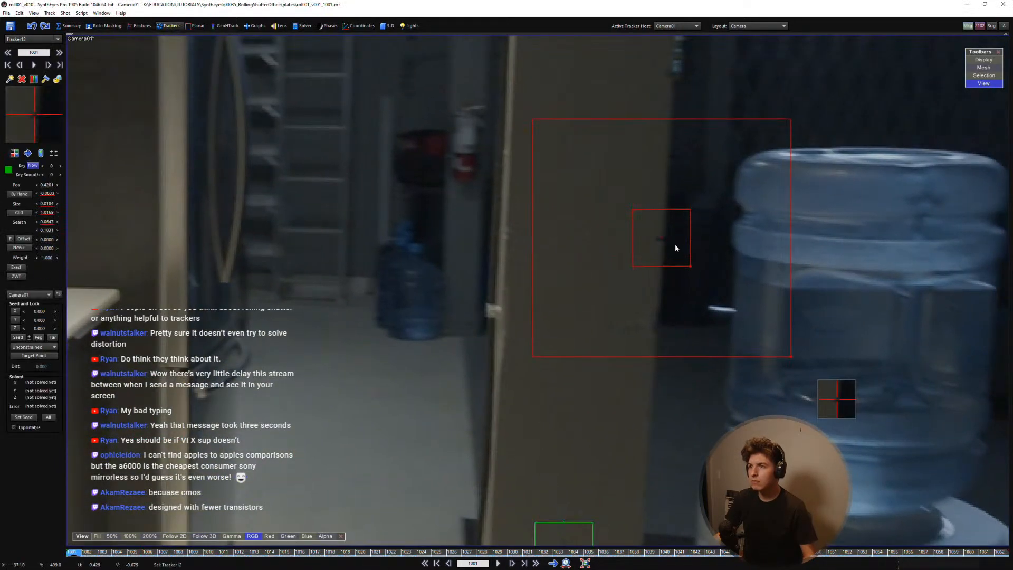
left_click_drag(675, 245, 682, 258)
key("5")
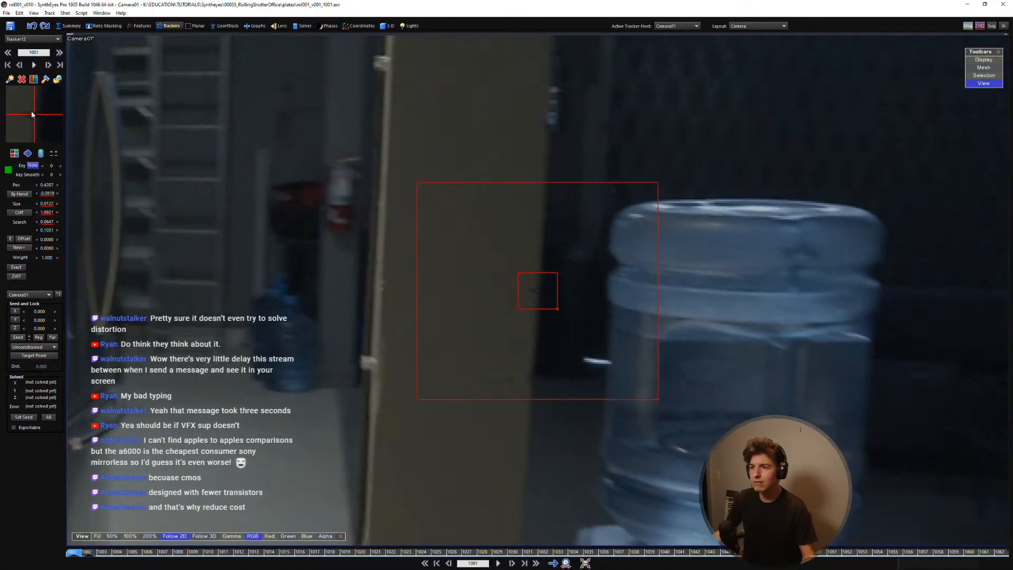
Step: Track the pillar-edge tracker forward to frame 1004, correcting its position on the mark at frames 1003 and 1004
scroll(33, 116, "down", 1)
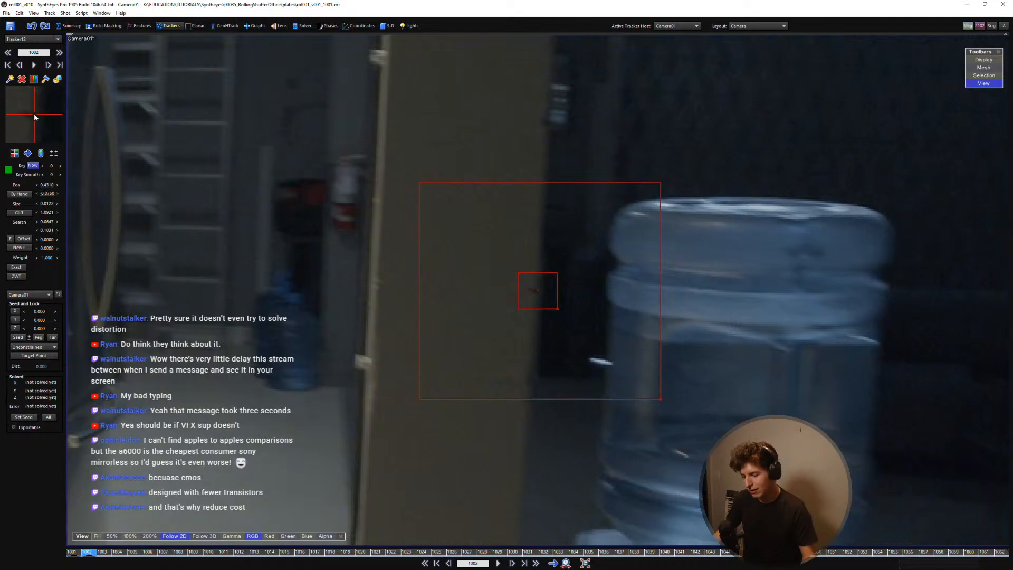
scroll(34, 113, "down", 1)
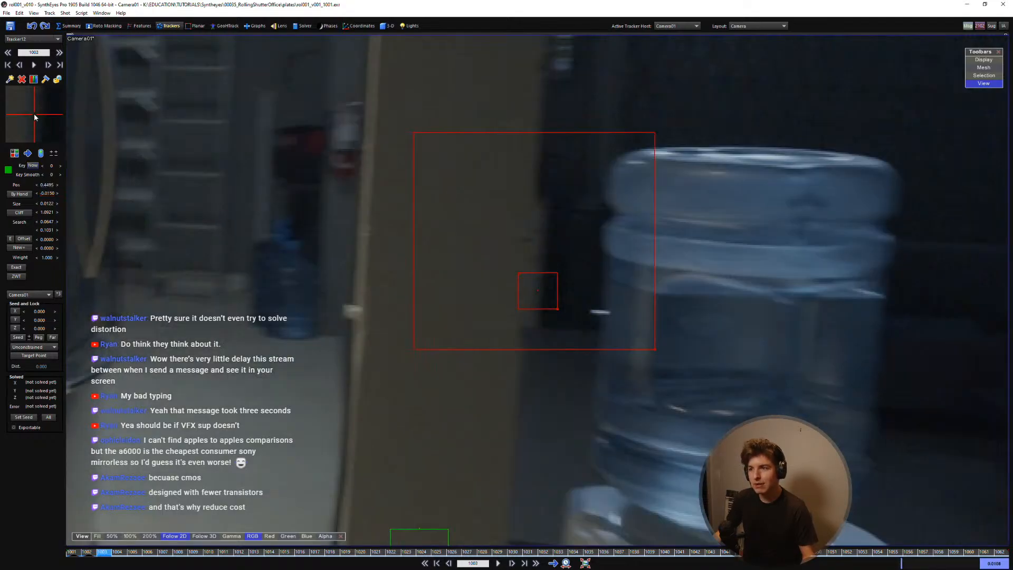
left_click_drag(33, 113, 34, 117)
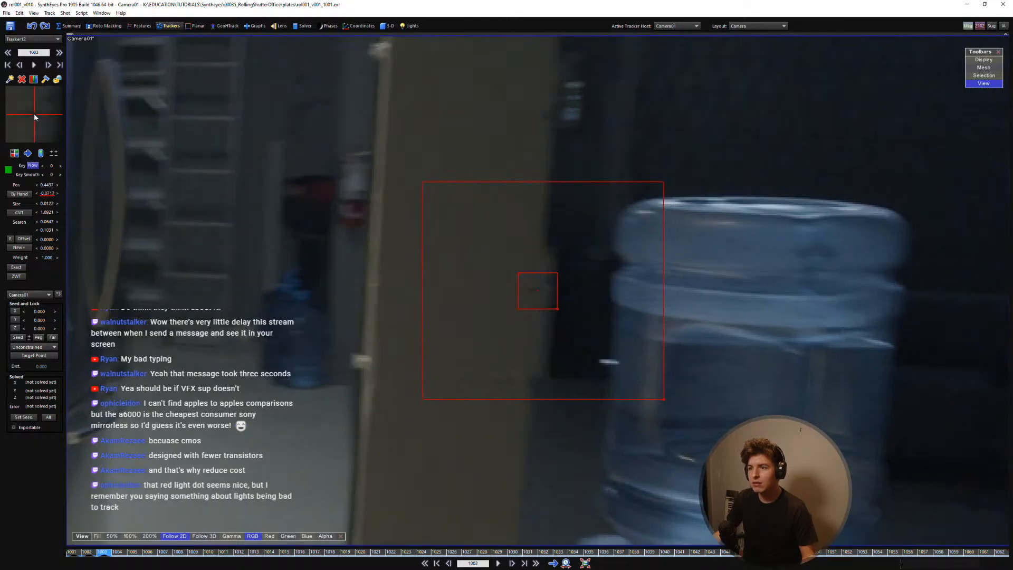
left_click_drag(34, 113, 34, 113)
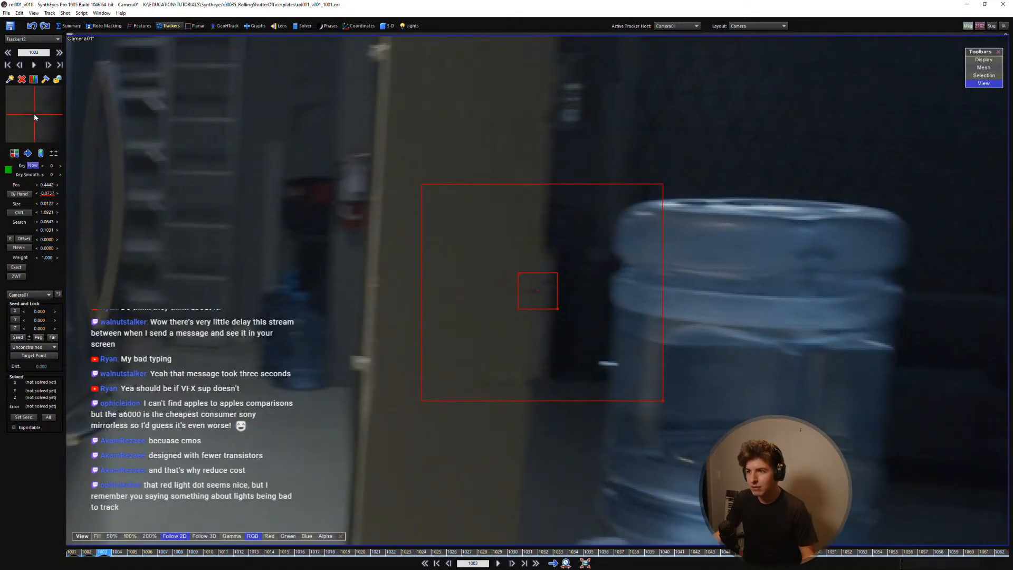
scroll(34, 117, "down", 1)
left_click_drag(35, 152, 39, 189)
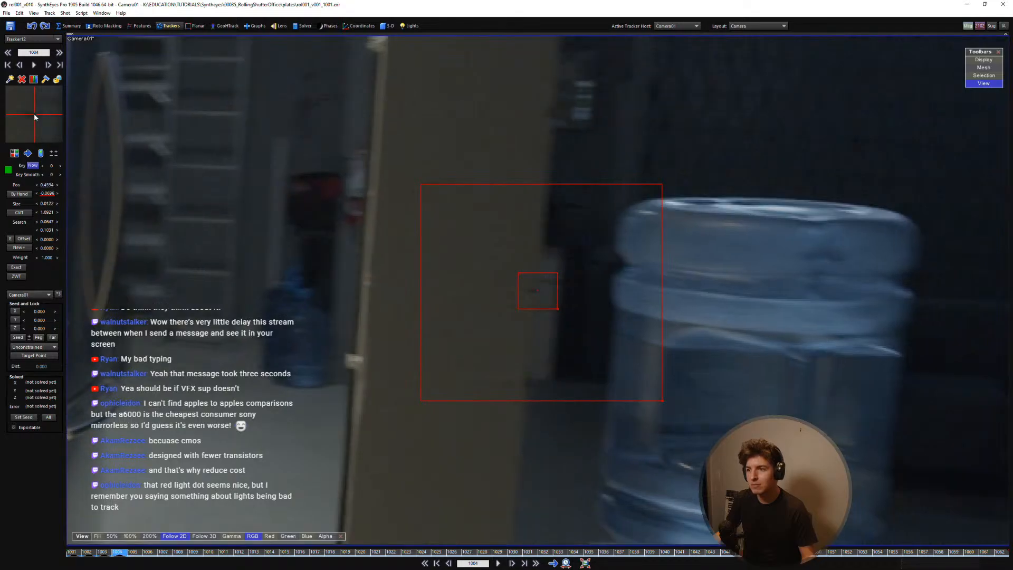
Step: Compare frames 1004 and 1005, reposition the pillar-edge tracker on its mark at frame 1005, and advance to frame 1006
key("d")
key("s")
key("d")
left_click_drag(32, 115, 35, 183)
key("d")
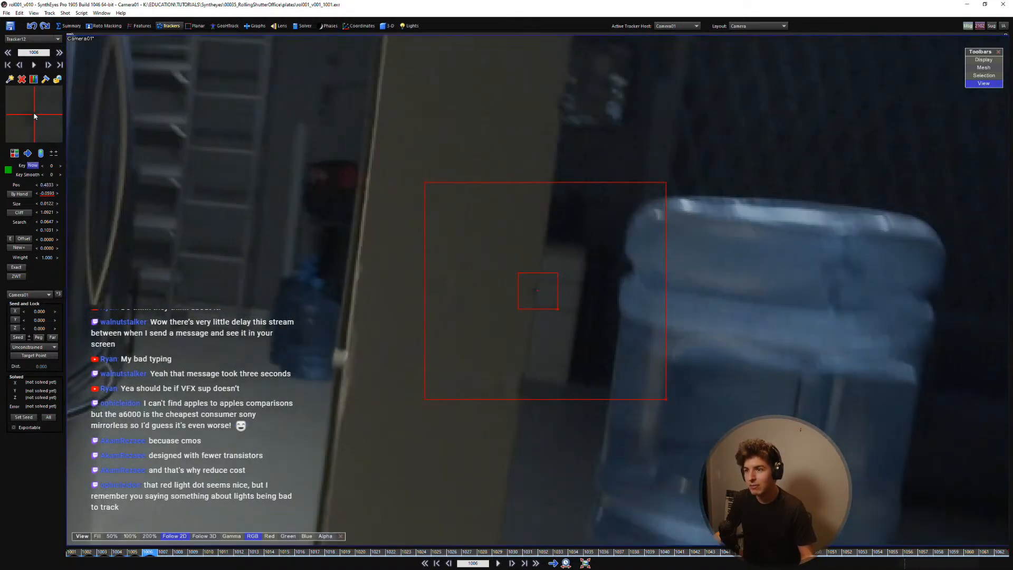
Step: Correct the pillar-edge tracker's position at frame 1006, check it against the neighbouring frames, and continue to frame 1007
left_click_drag(34, 117, 35, 109)
key("s")
key("d")
key("d")
key("s")
key("d")
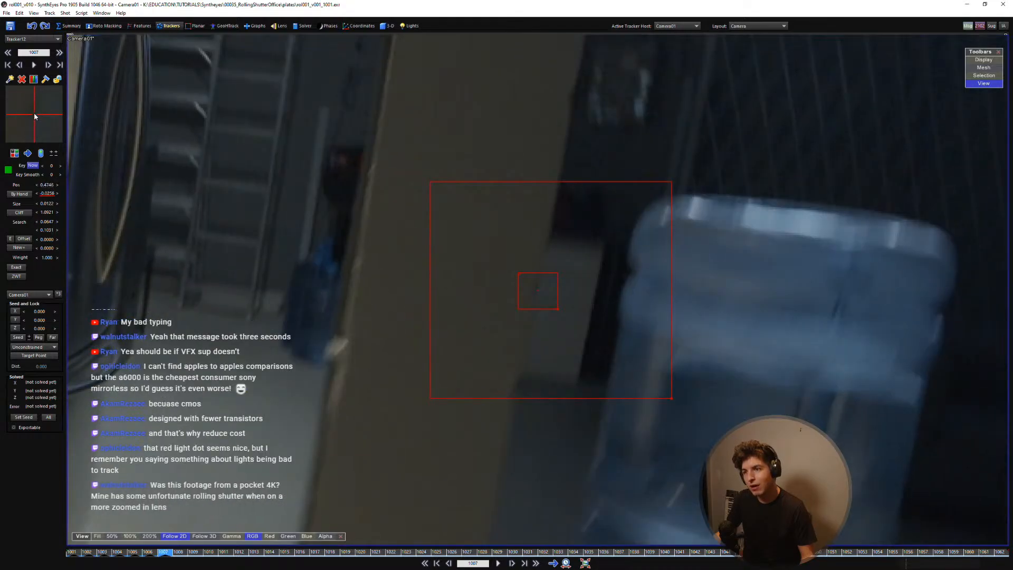
Step: Extend the pillar-edge track past frame 1007 and compare its placement at frames 1007 and 1008
key("d")
key("d")
key("s")
key("s")
key("d")
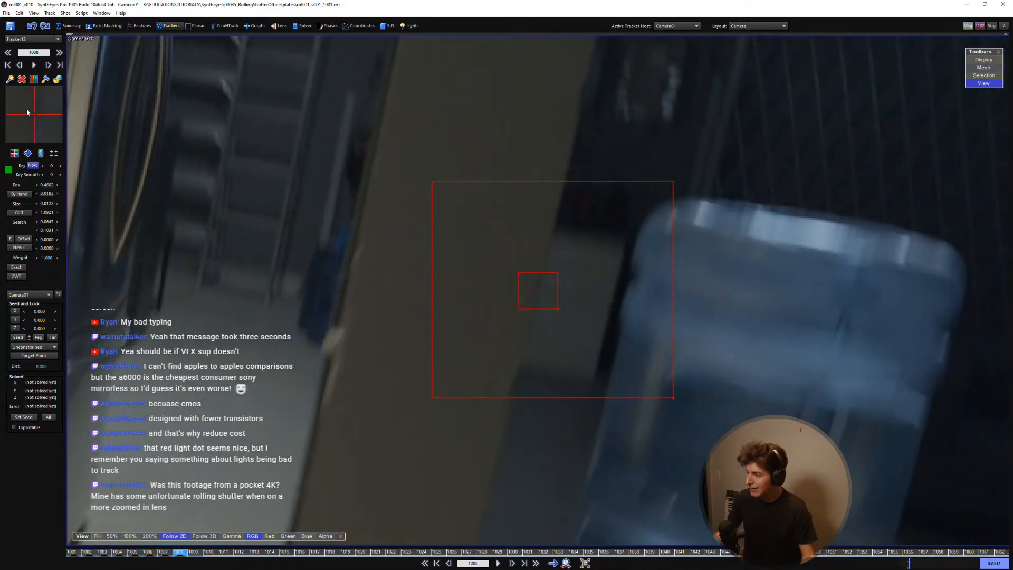
Step: Review the pillar-edge tracker backward from frame 1007 to frame 1003 and return to frame 1004
key("s")
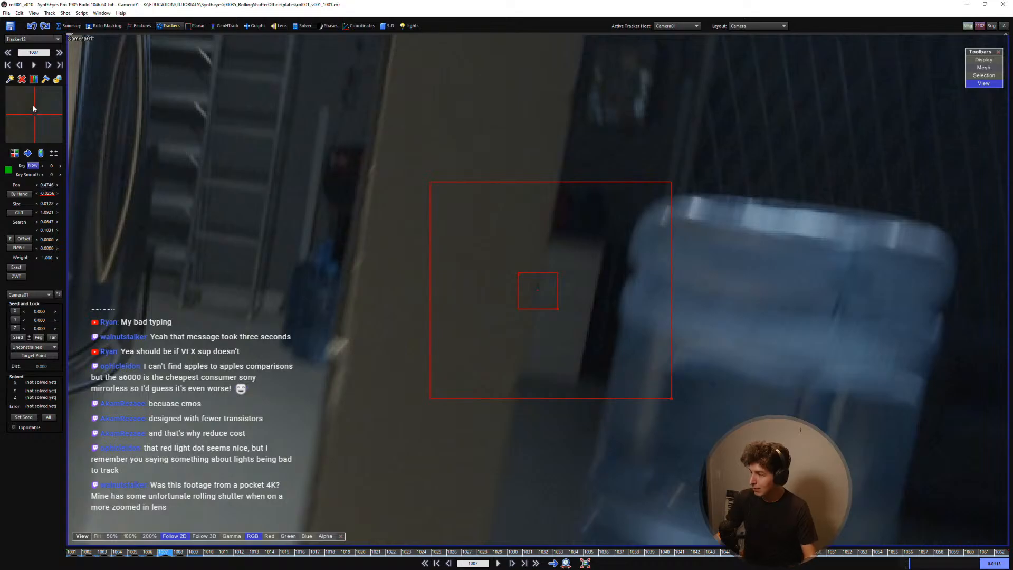
key("s")
key("s")
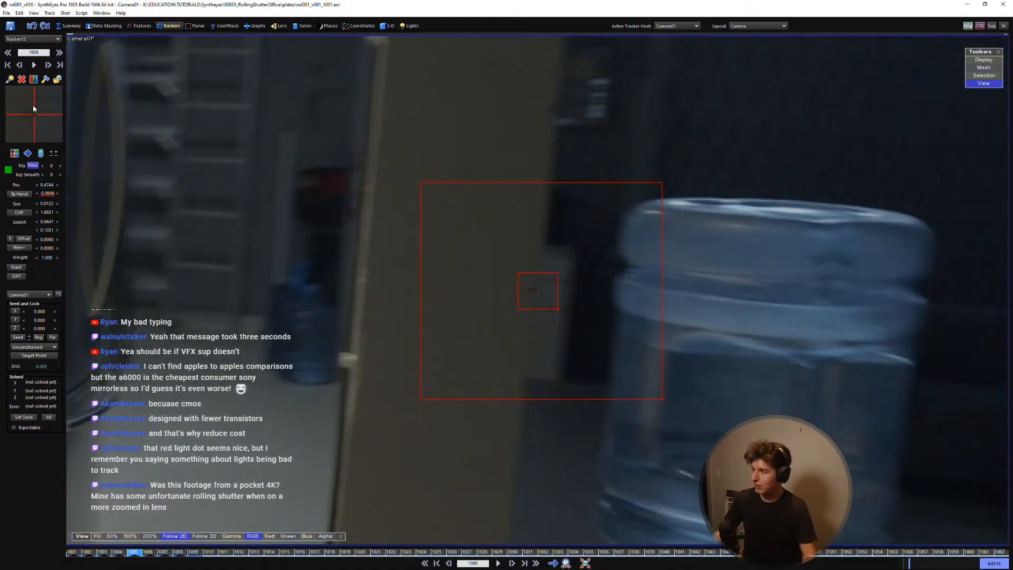
scroll(33, 106, "down", 2)
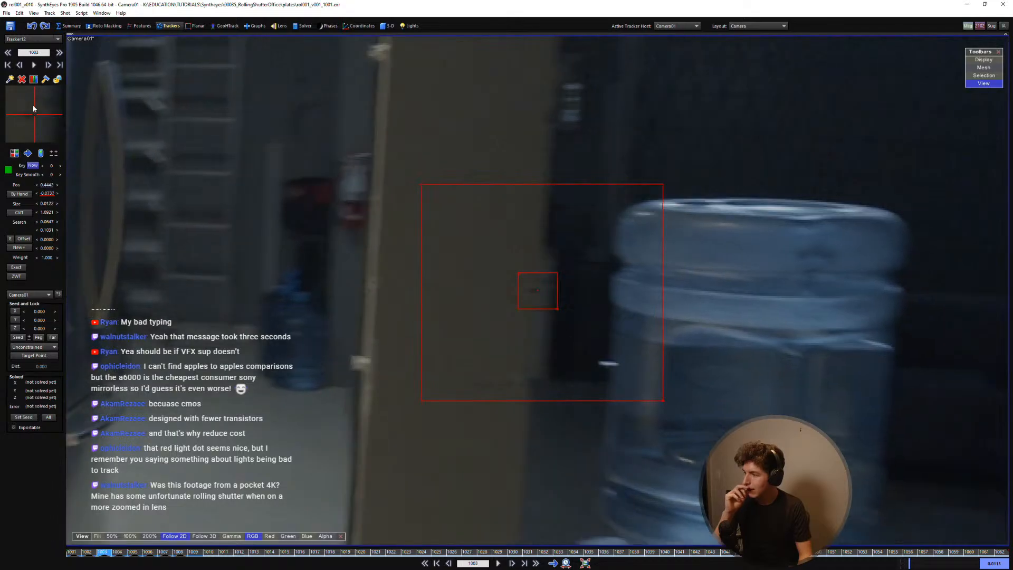
scroll(33, 106, "up", 2)
scroll(33, 105, "down", 1)
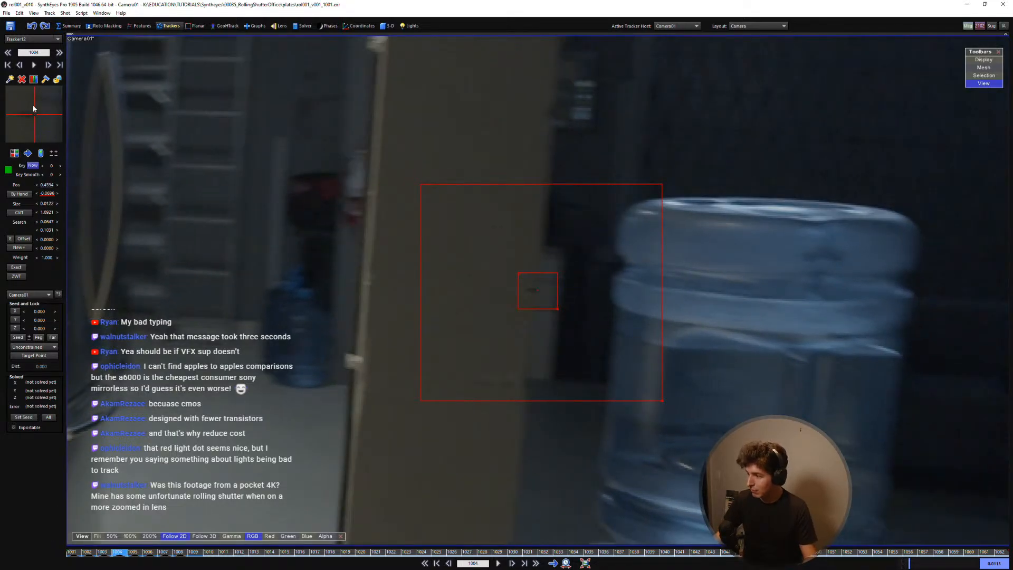
Step: Inspect the red-lit power strip low on the pillar at frame 1004 and recentre the view on the pillar-edge tracker
scroll(413, 341, "down", 5)
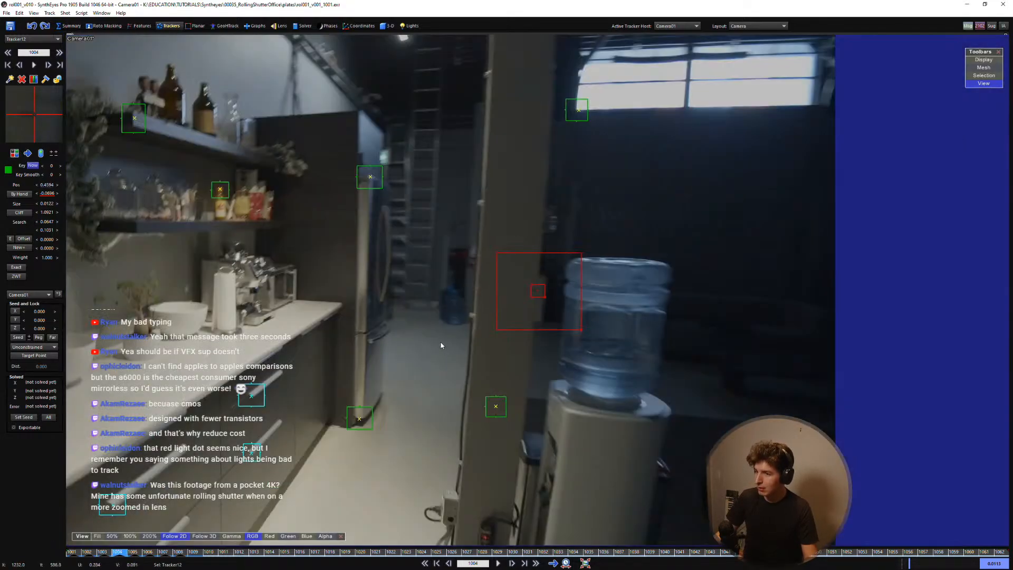
scroll(471, 423, "up", 6)
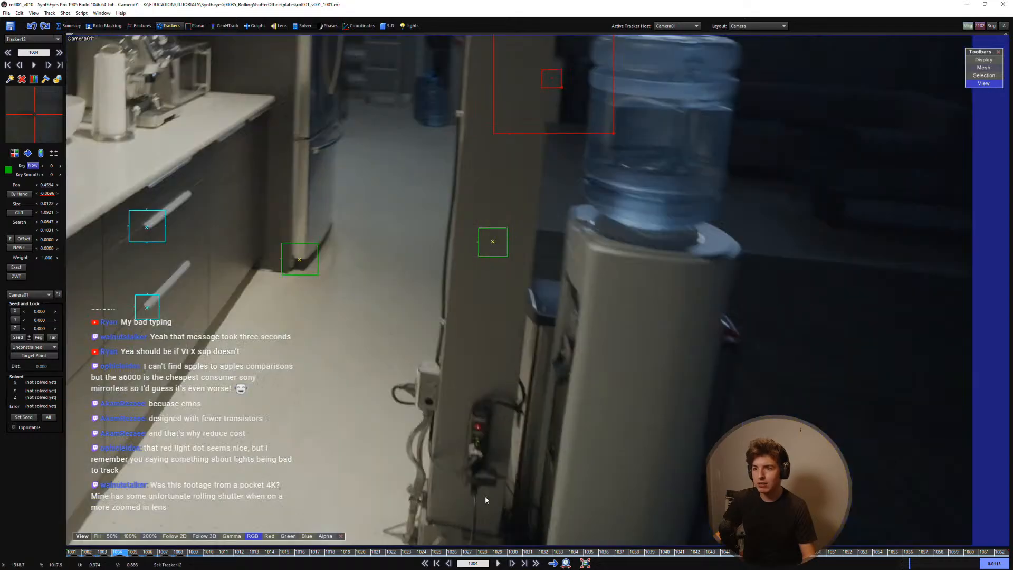
scroll(474, 327, "down", 6)
key("5")
scroll(499, 352, "up", 3)
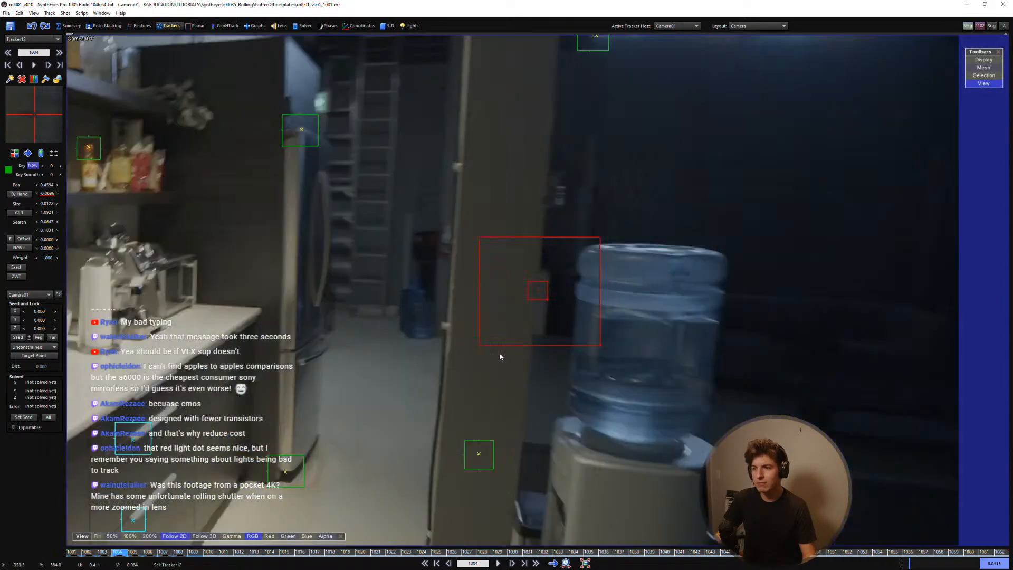
Step: Retrack the pillar-edge tracker from frame 1005 to frame 1009, refining its position at frame 1007
scroll(31, 116, "down", 1)
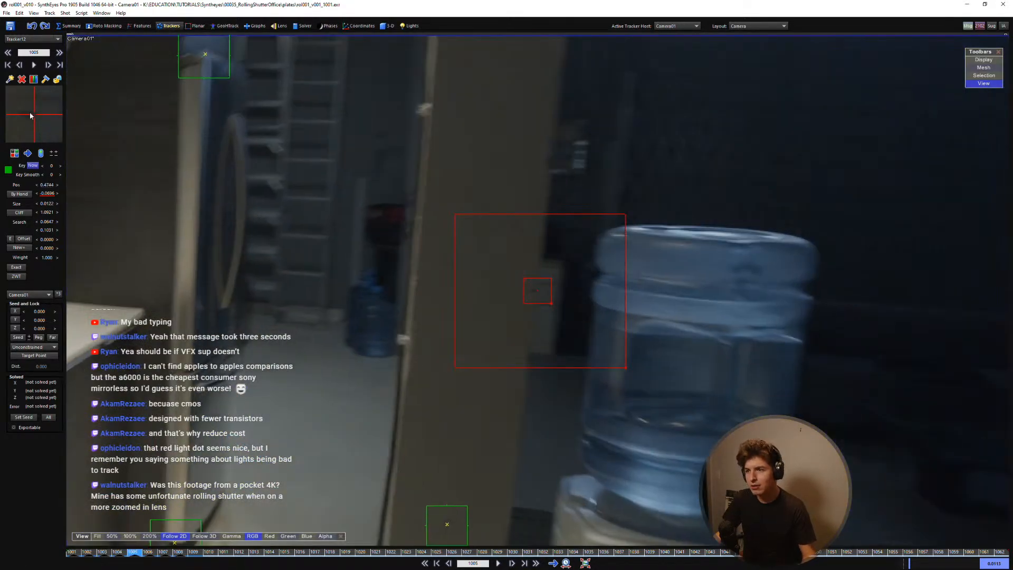
scroll(34, 116, "down", 1)
scroll(34, 114, "down", 2)
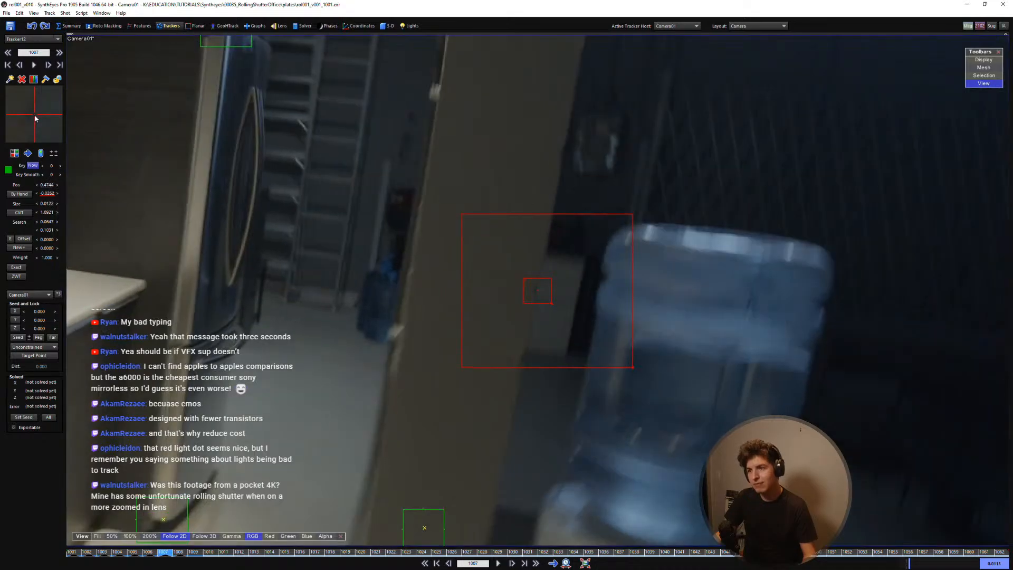
scroll(34, 112, "down", 1)
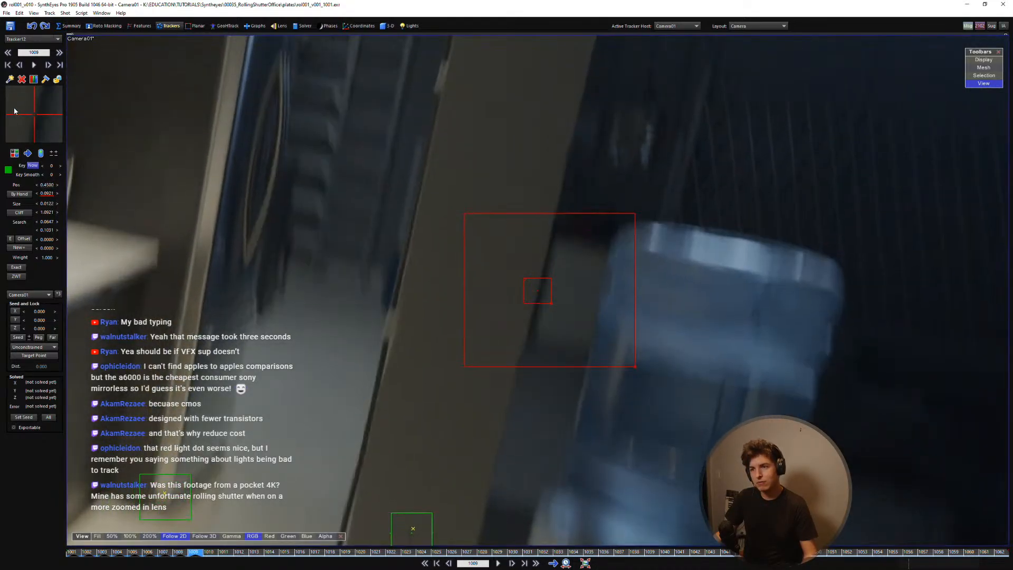
Step: Undo the last tracker placements and place the tracker on the pillar's edge again at frame 1010
scroll(31, 122, "down", 1)
key("ctrl+z")
left_click(513, 341)
key("ctrl+z")
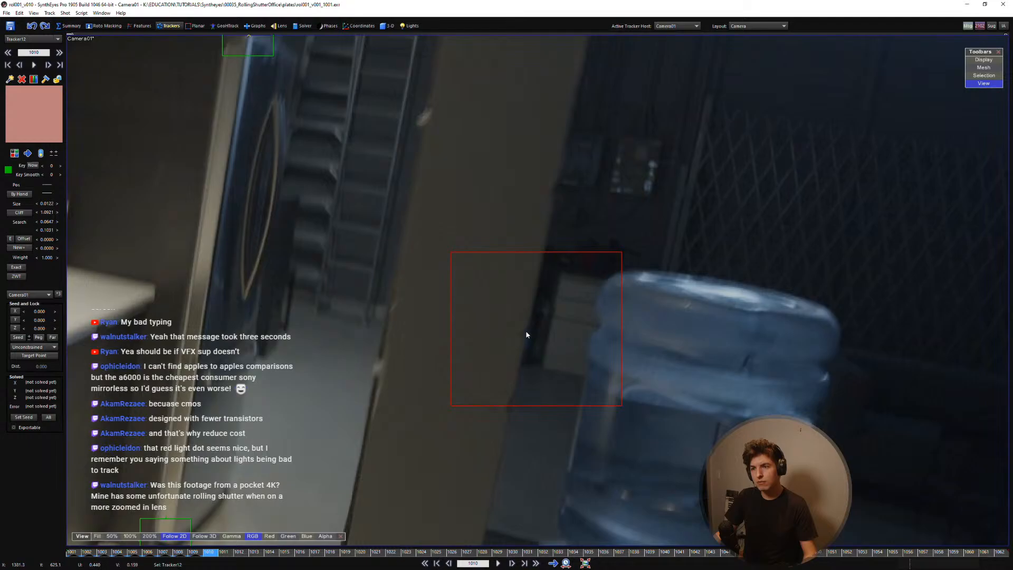
left_click(526, 331)
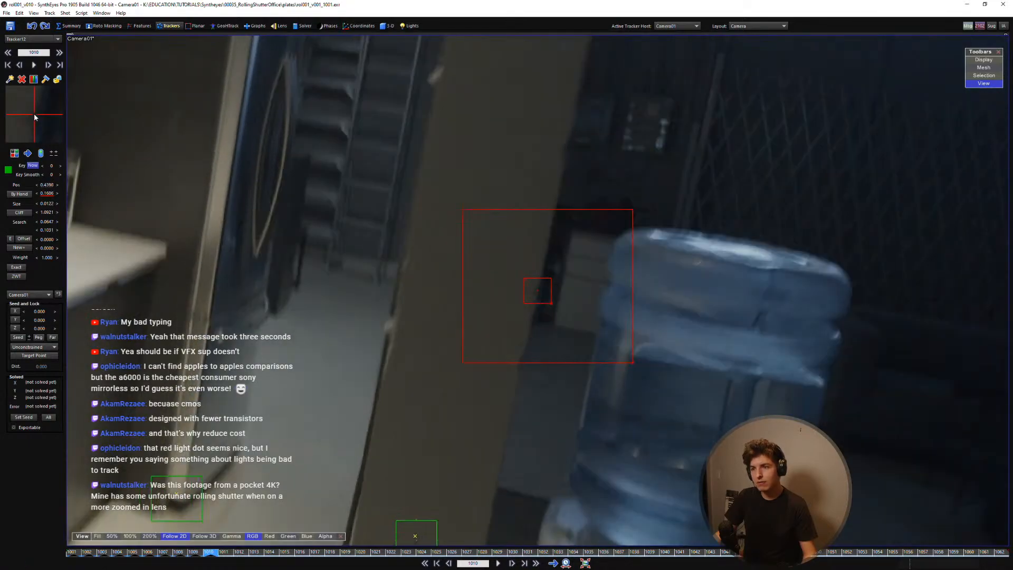
Step: Try to continue the pillar-edge tracker to frame 1011 and undo that placement
scroll(34, 113, "down", 1)
scroll(42, 88, "down", 1)
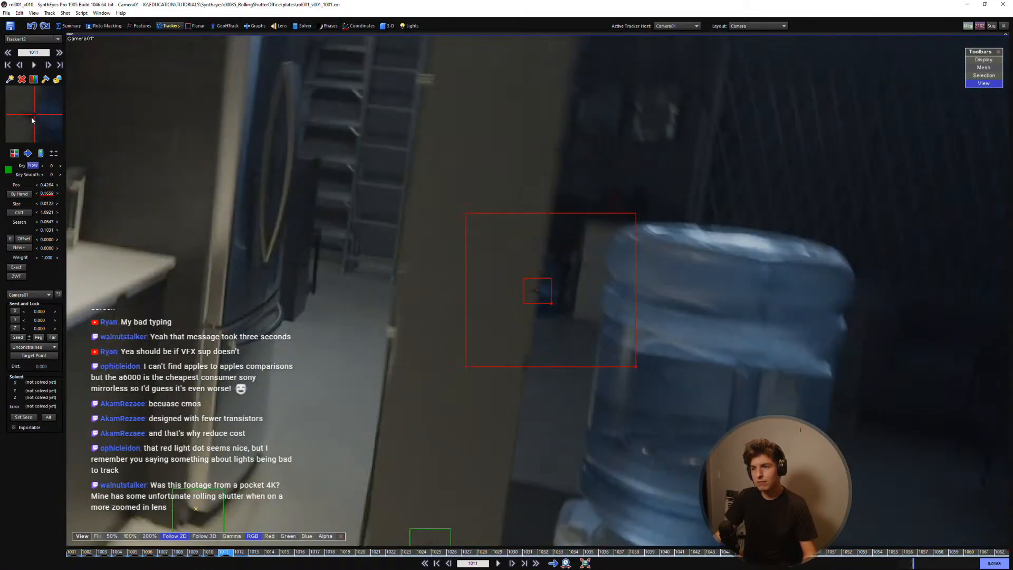
scroll(33, 113, "up", 1)
scroll(33, 113, "down", 1)
key("ctrl+z")
Step: Step ahead to frame 1015 to examine how the pillar's edge moves and blurs
key("d")
key("d")
key("d")
key("d")
key("d")
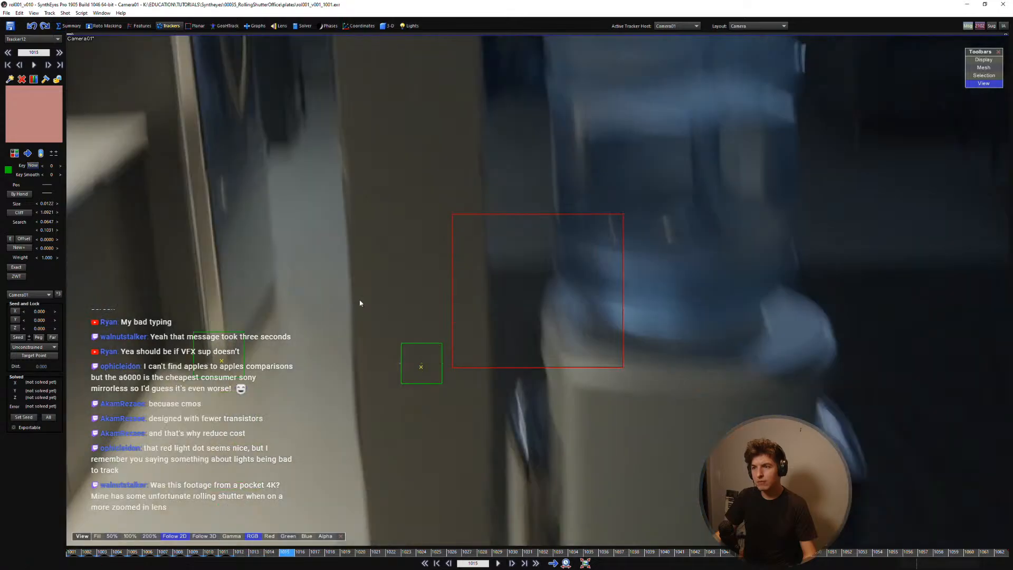
Step: Skip ahead to frame 1027 and place the pillar-edge tracker back on the mark at the pillar's edge
scroll(461, 353, "down", 3)
key("d")
key("d")
key("d")
middle_click_drag(497, 258, 459, 371)
key("5")
key("d")
key("d")
key("d")
key("d")
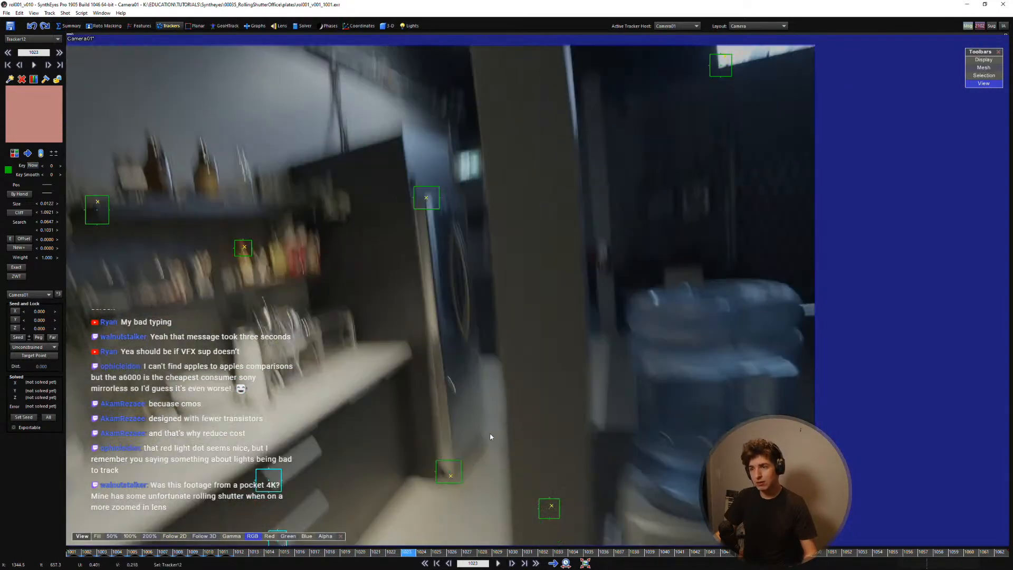
key("d")
key("d")
key("d")
scroll(420, 348, "up", 4)
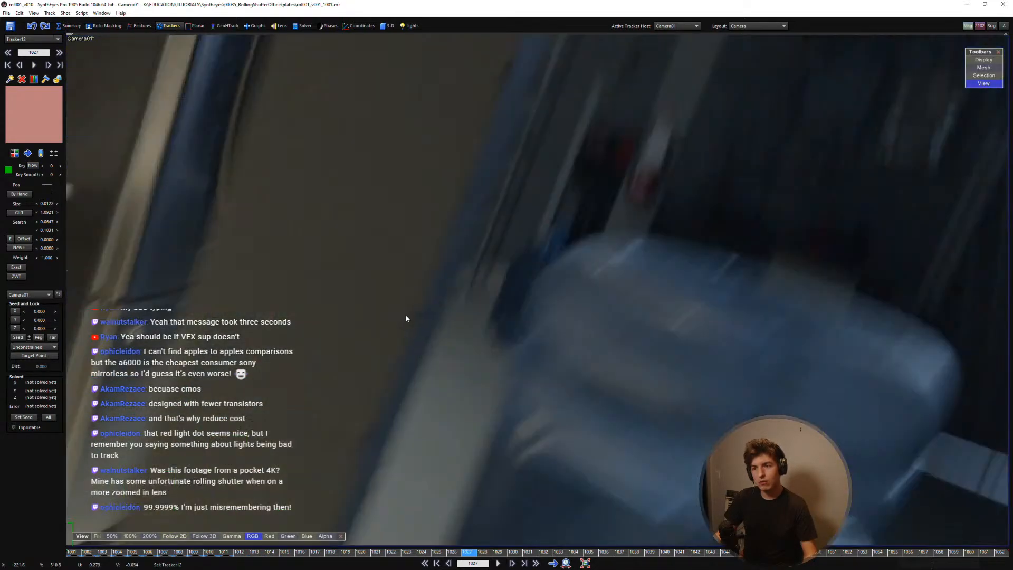
left_click_drag(408, 319, 416, 332)
scroll(401, 331, "down", 4)
key("5")
Step: Continue the pillar-edge tracker to frame 1028 and refine its position by comparing it with frame 1027
key("d")
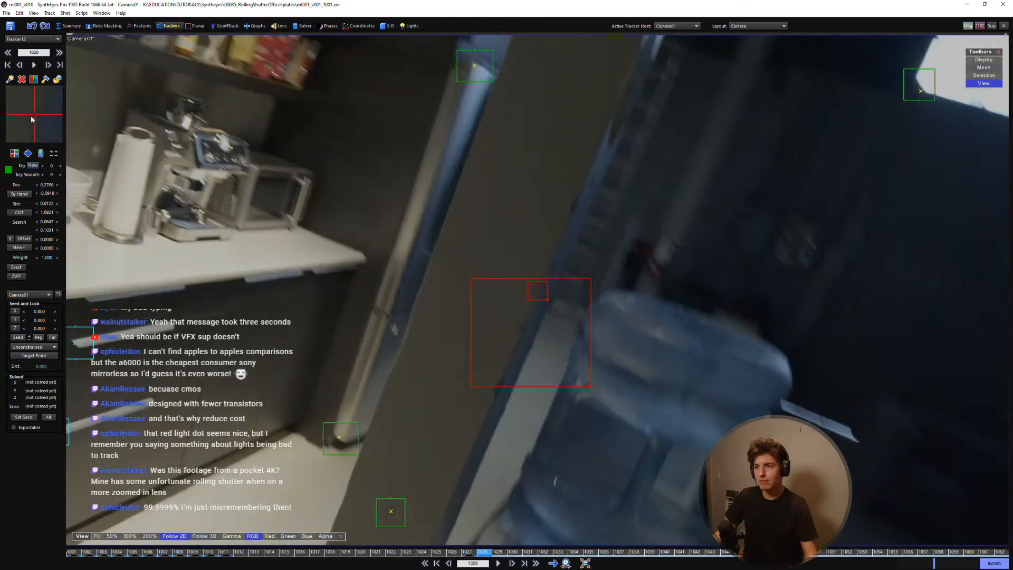
left_click_drag(32, 119, 71, 550)
key("s")
key("d")
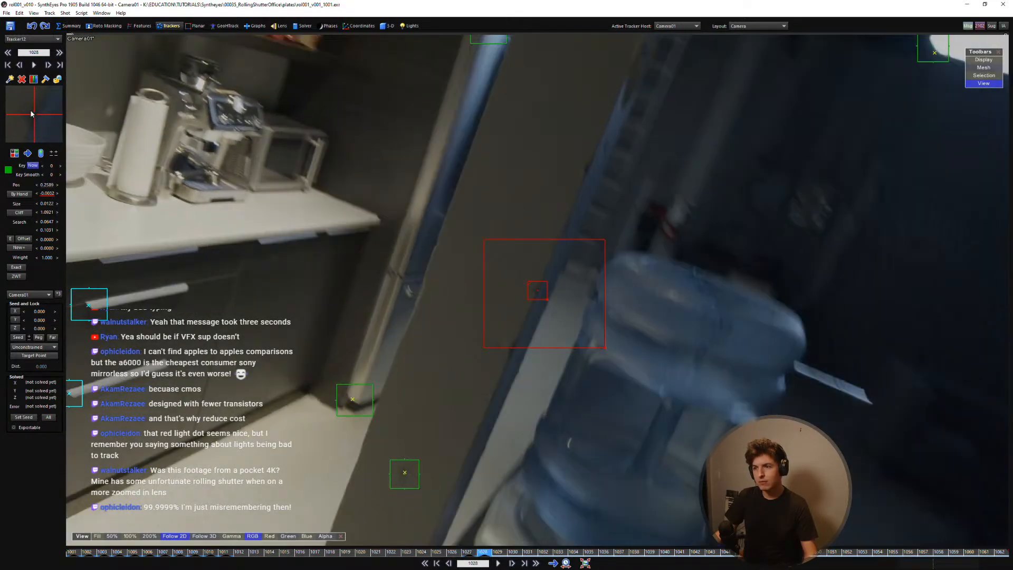
key("s")
key("d")
Step: Continue the pillar-edge tracker through frames 1029 and 1030, correcting its position on both frames
key("d")
left_click_drag(31, 114, 63, 50)
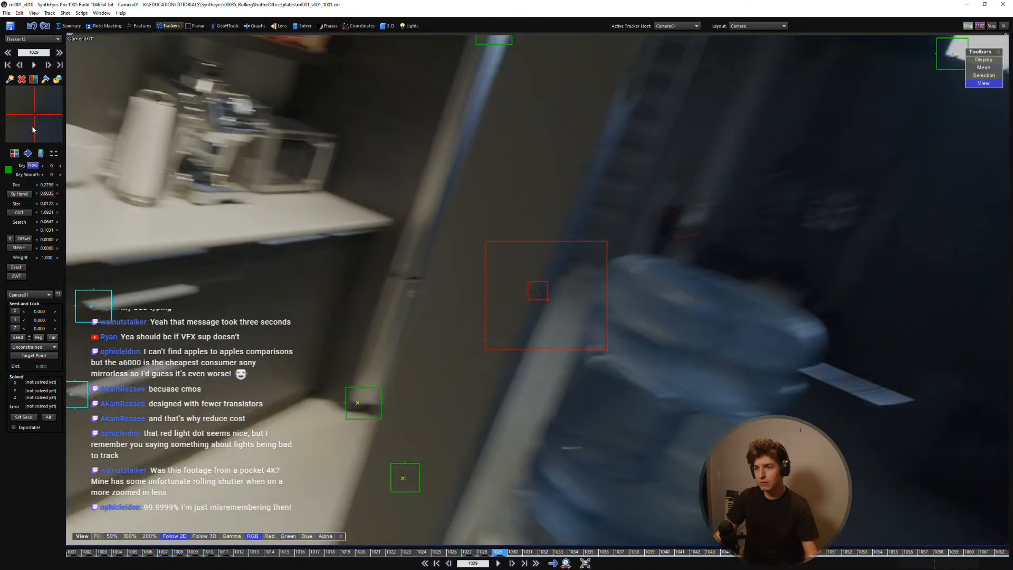
key("d")
left_click_drag(32, 116, 63, 63)
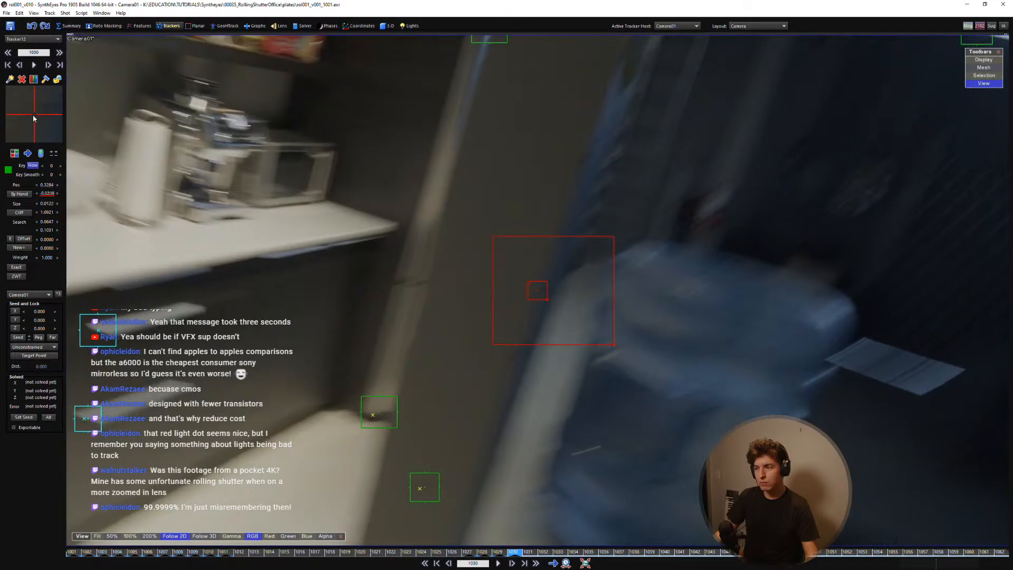
Step: Compare frames 1029 and 1030 repeatedly to check that the tracker stays on the same spot of the pillar's edge
key("s")
key("d")
key("s")
key("d")
key("s")
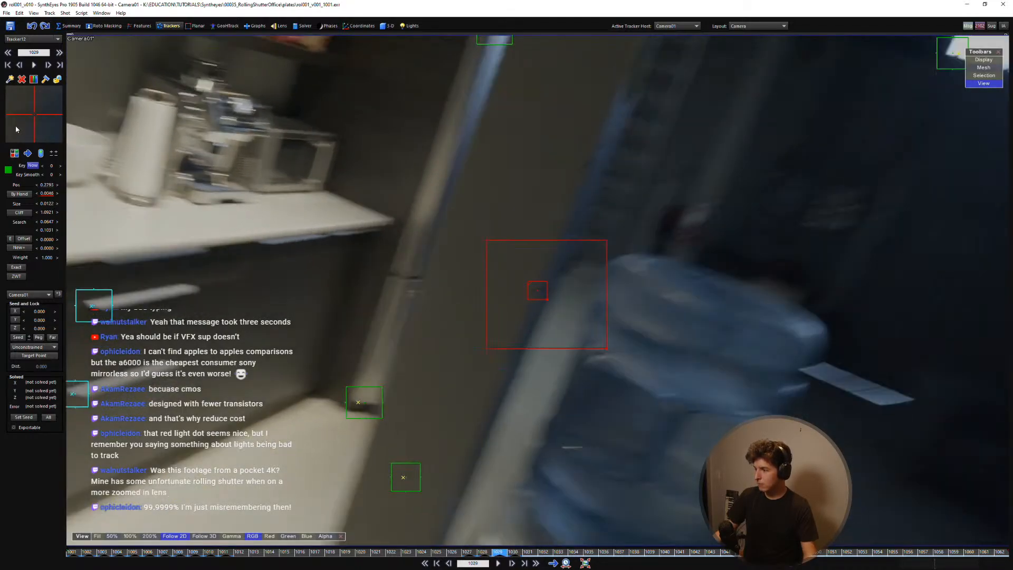
key("d")
key("s")
key("d")
key("s")
key("d")
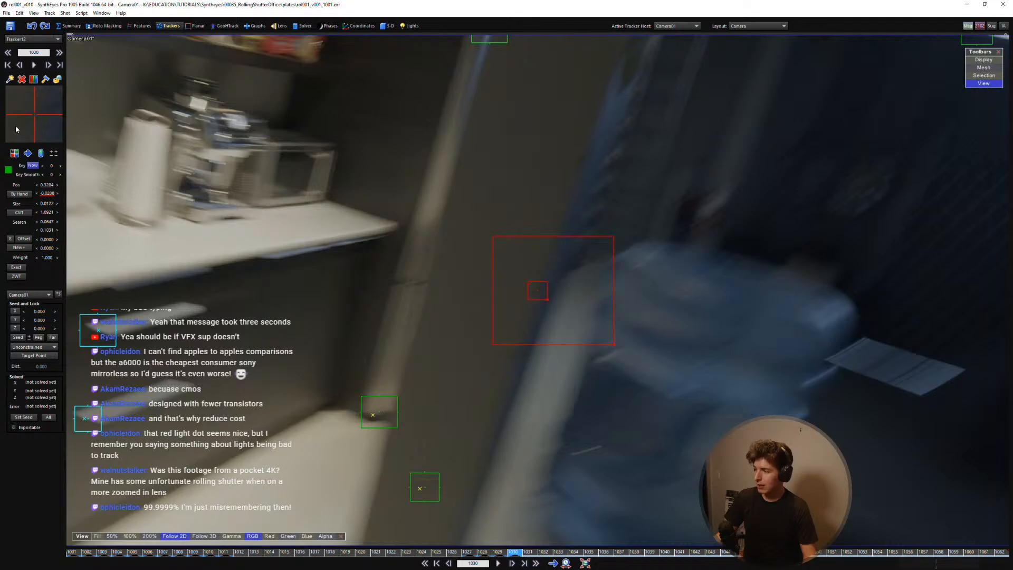
key("s")
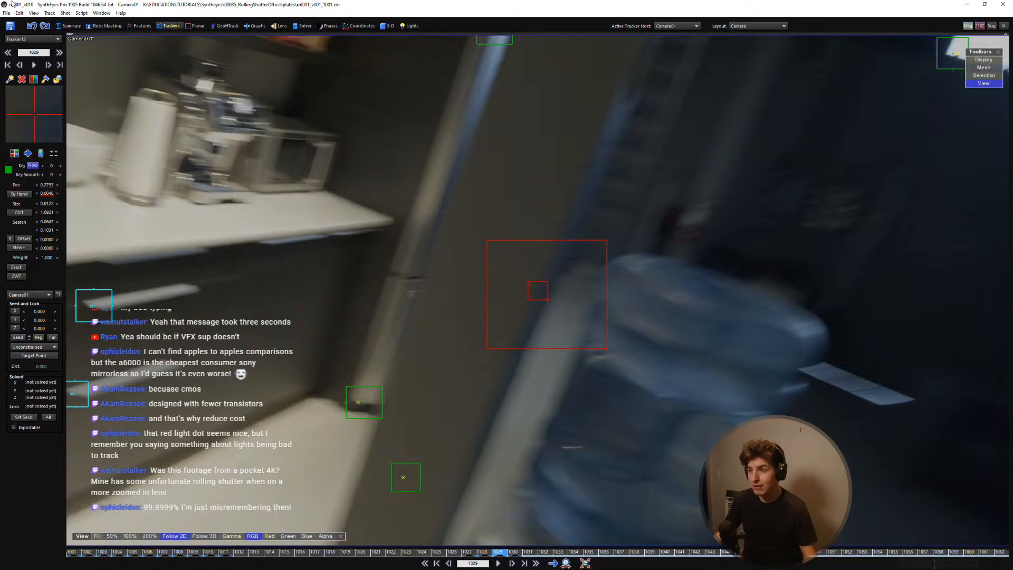
Step: Carry the pillar-edge tracker on from frame 1030 to frame 1032 and refine its position at frame 1032
key("d")
left_click_drag(35, 118, 22, 195)
key("d")
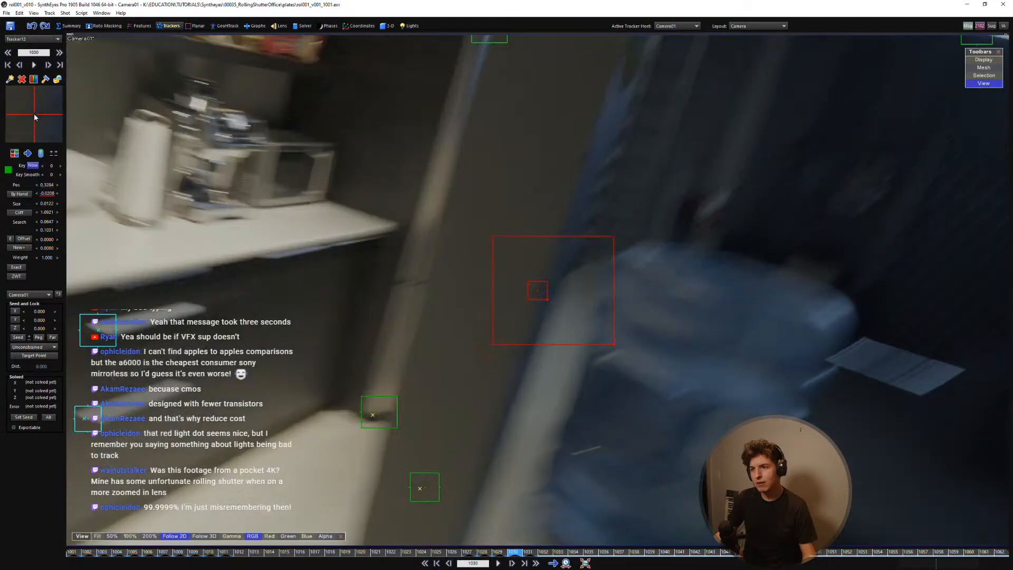
key("d")
left_click_drag(34, 106, 34, 122)
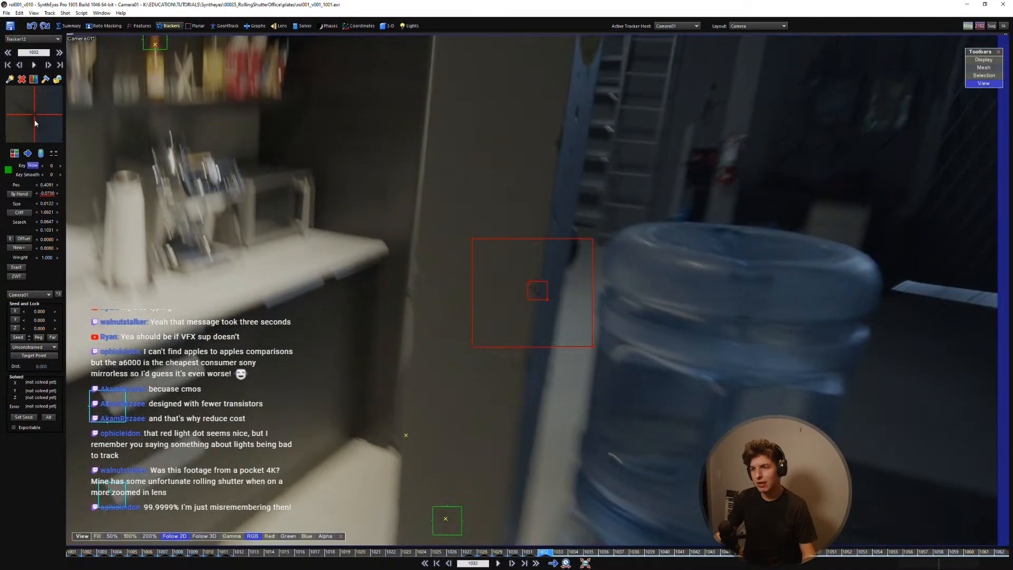
key("s")
key("d")
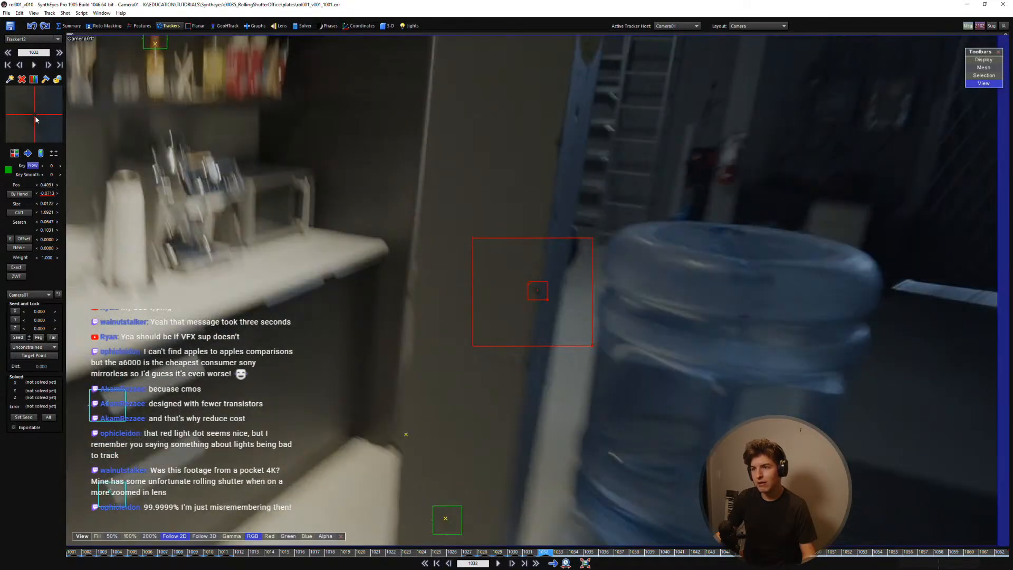
key("s")
key("d")
Step: Continue the tracker through frame 1033 and reposition it on the pillar's edge at frame 1034
key("d")
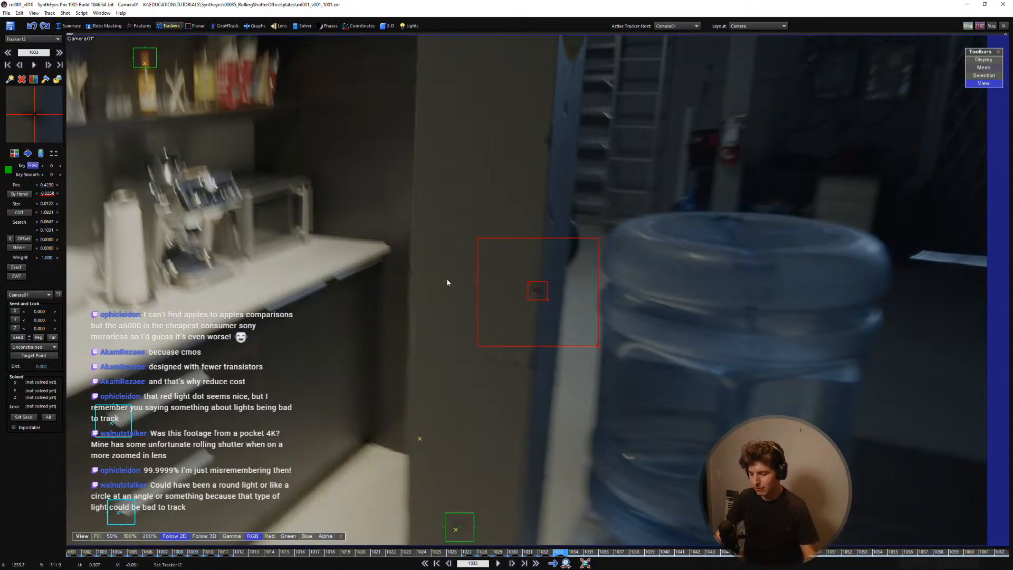
key("s")
key("d")
key("d")
scroll(529, 251, "up", 2)
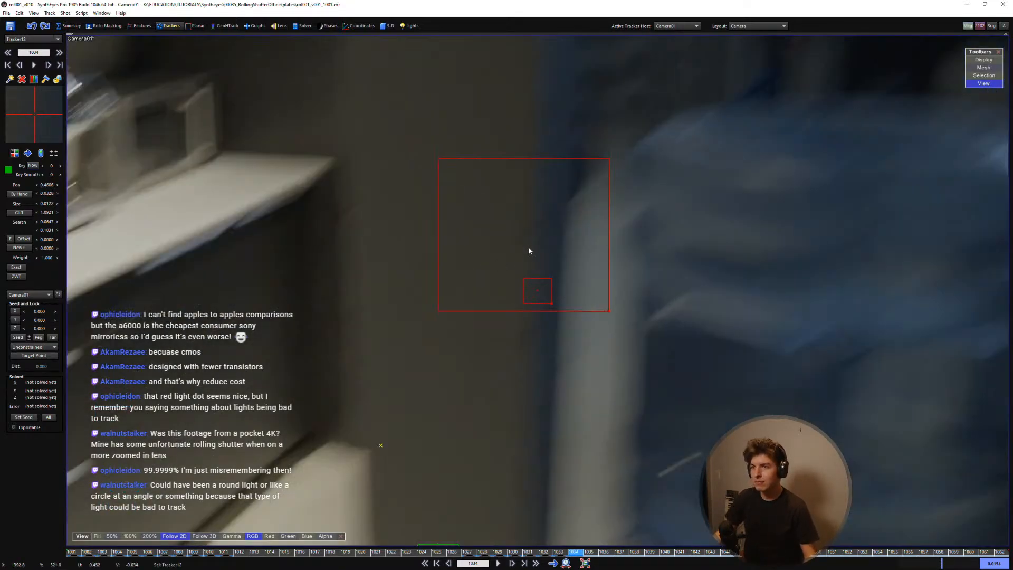
left_click(530, 232)
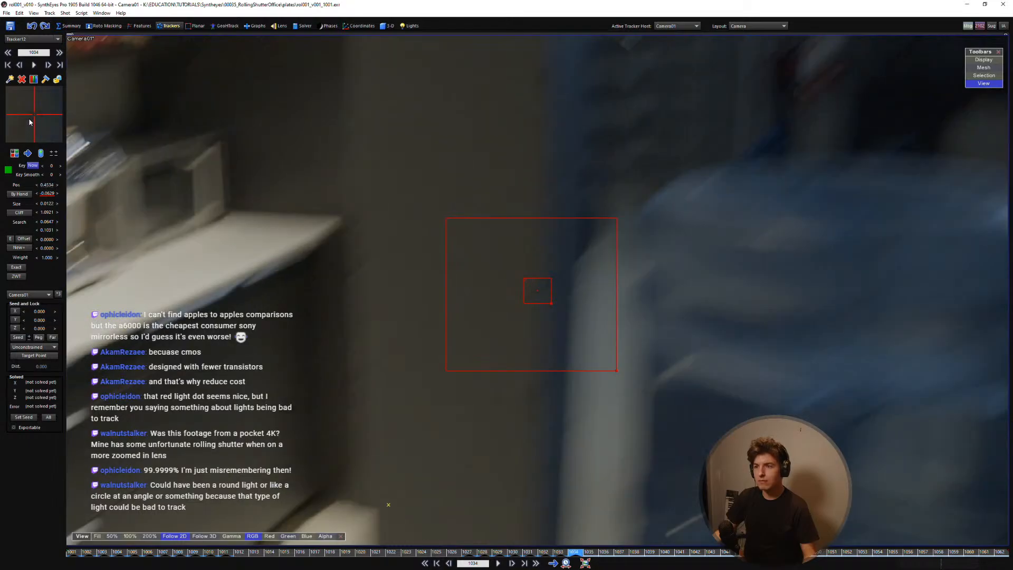
Step: Adjust the pillar-edge tracker at frame 1035, comparing it with frame 1034
key("d")
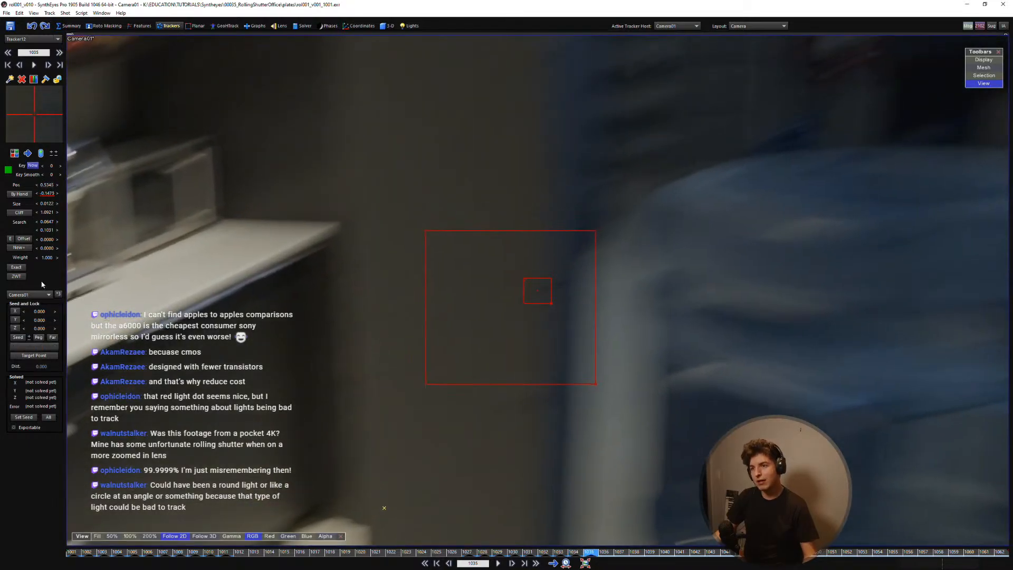
left_click_drag(42, 282, 41, 280)
key("s")
key("d")
key("s")
key("d")
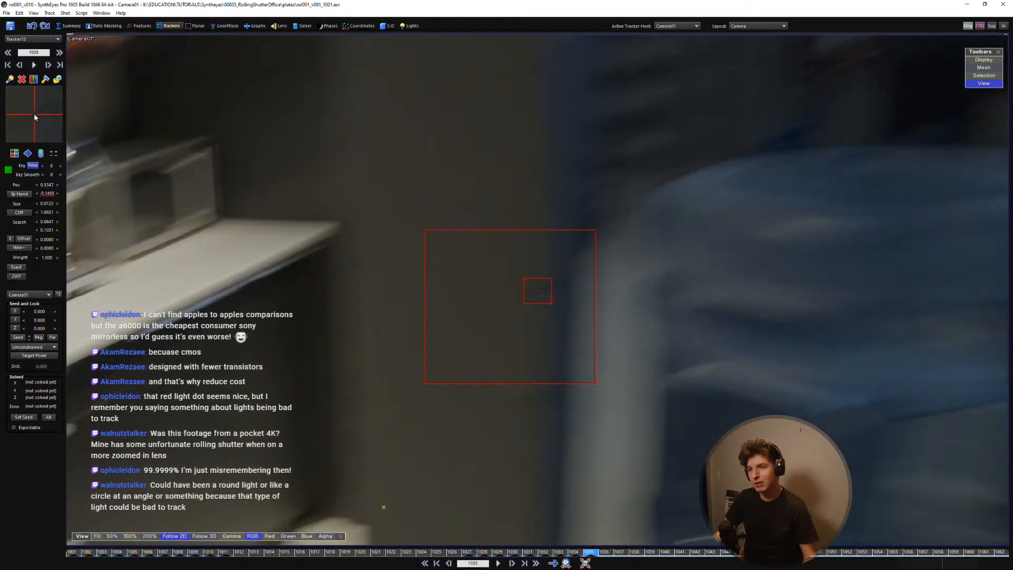
Step: Reposition the tracker on the pillar's edge at frame 1036 and continue it to frame 1037
key("d")
key("s")
key("d")
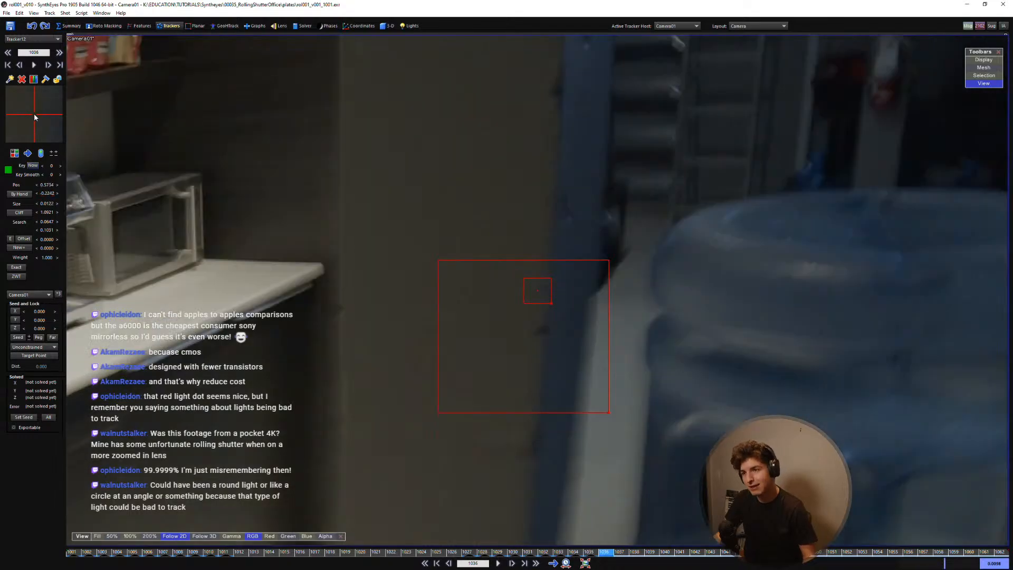
left_click_drag(34, 114, 84, 28)
key("d")
key("s")
key("d")
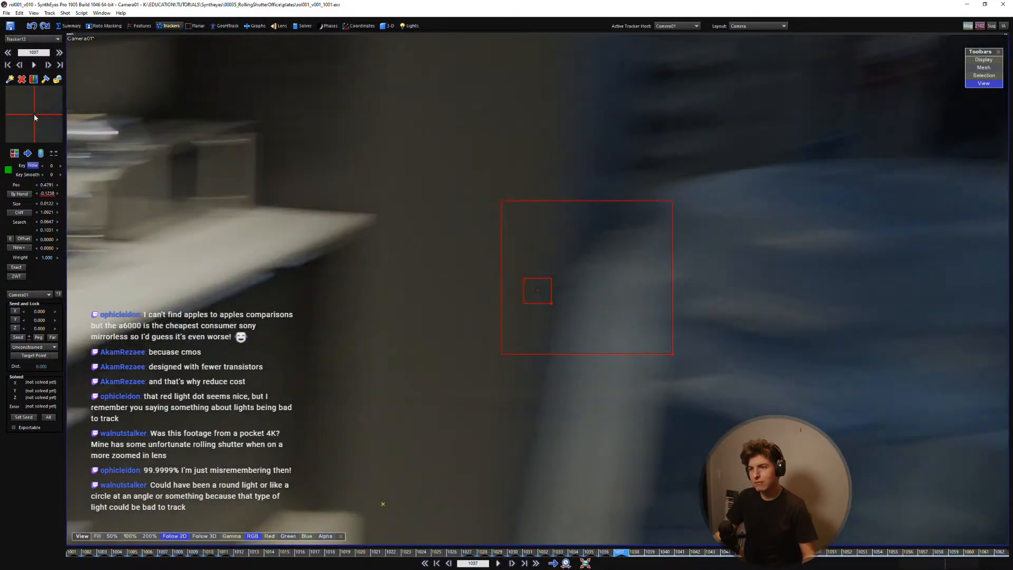
Step: Step back through the frames from 1037 and correct the pillar-edge tracker's position at frame 1034
key("s")
key("d")
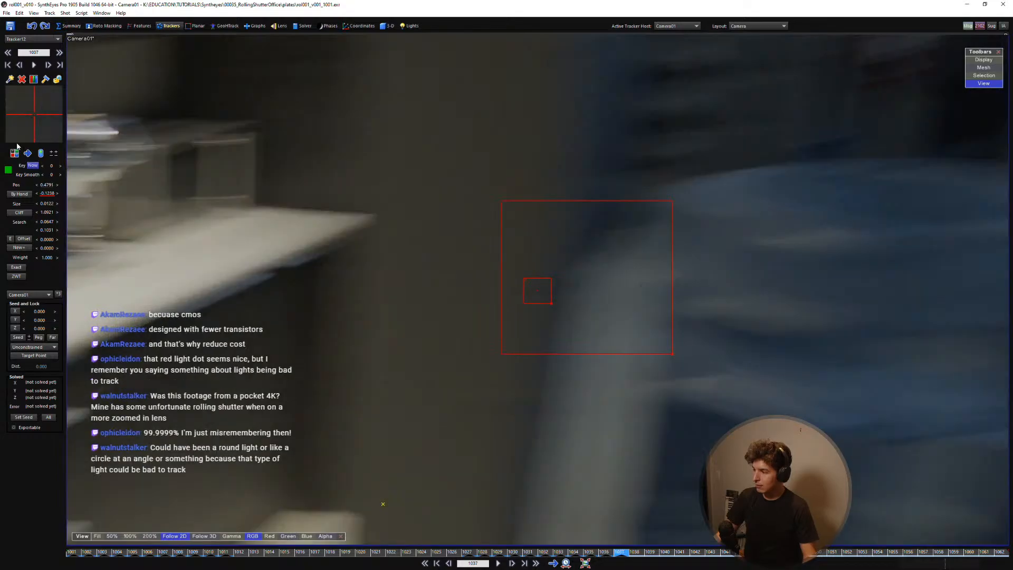
key("s")
key("d")
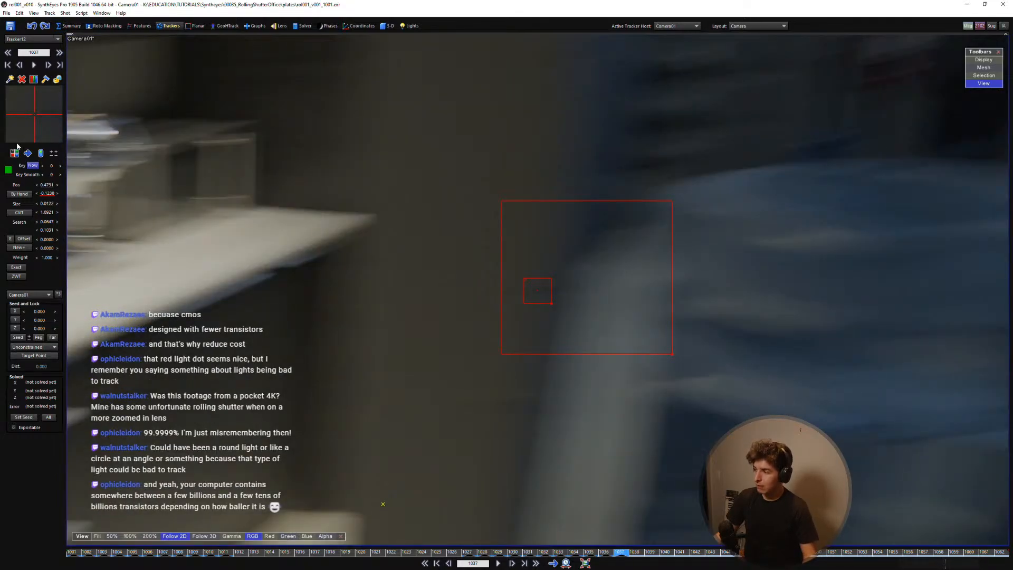
key("s")
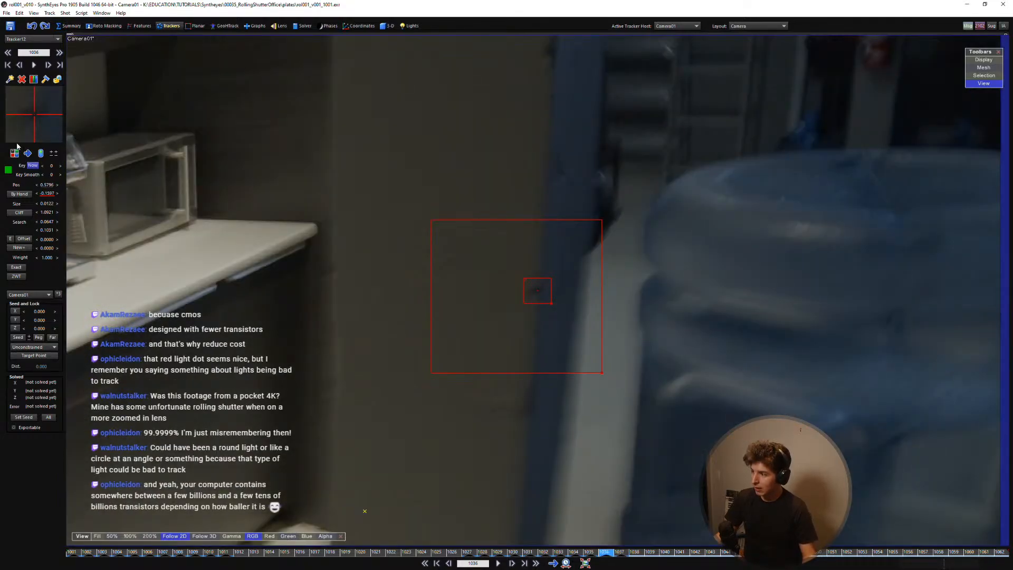
key("s")
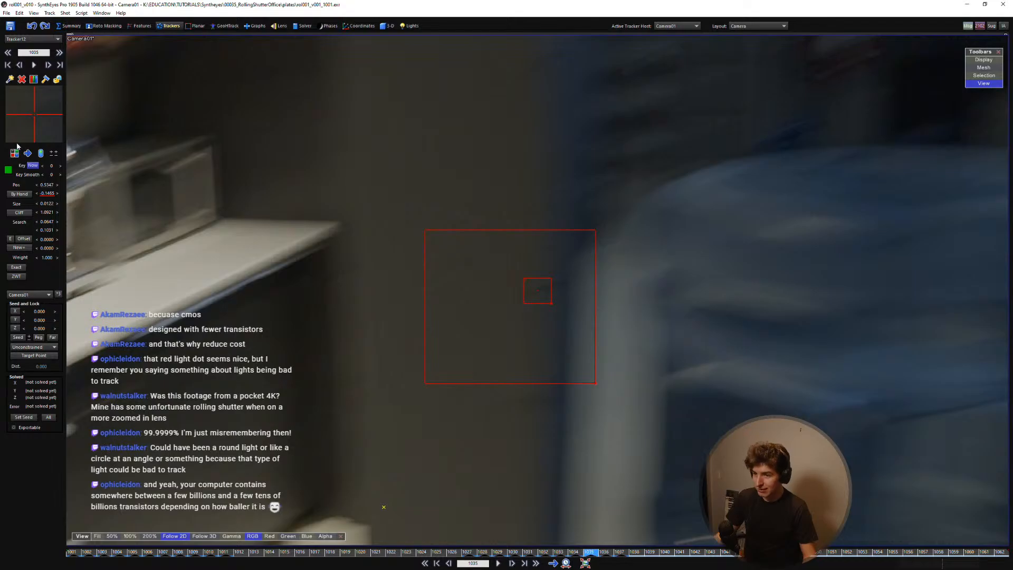
key("s")
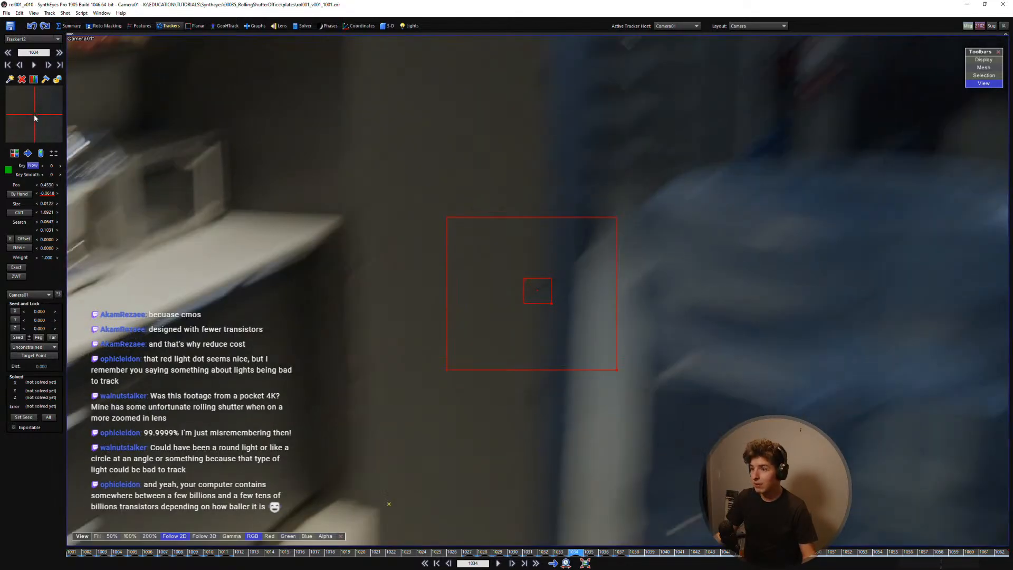
left_click_drag(33, 115, 28, 118)
key("s")
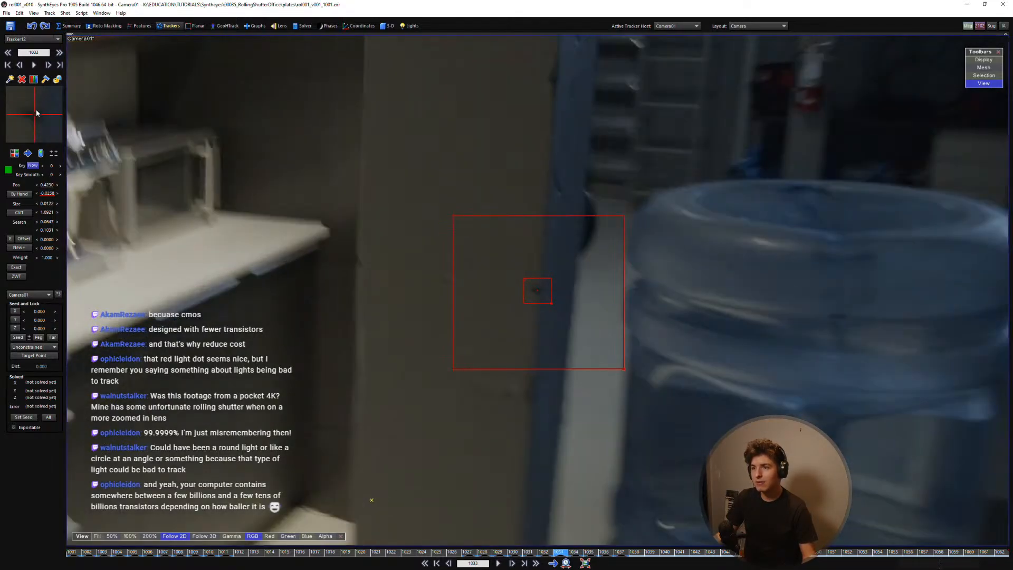
key("d")
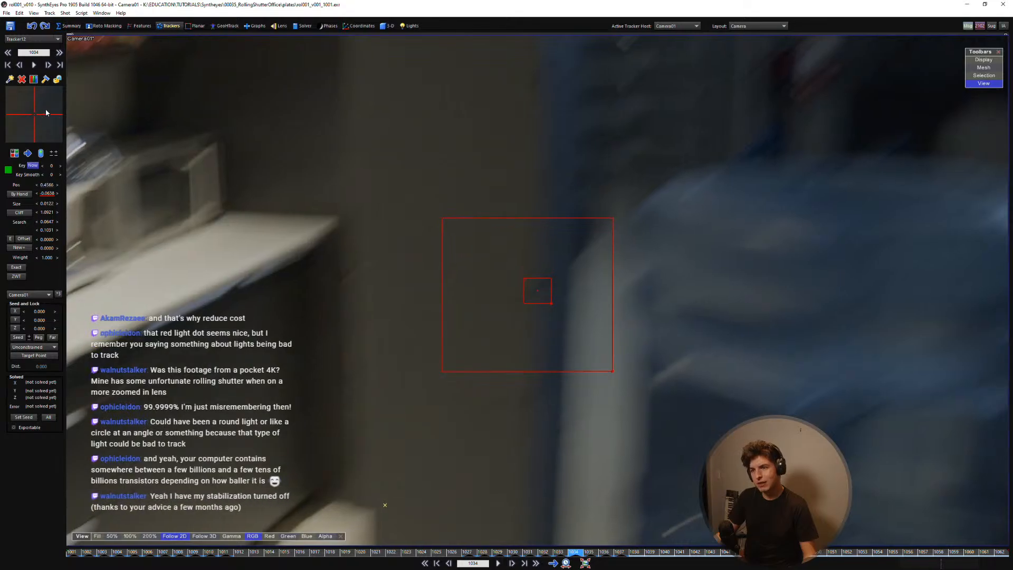
Step: Check the tracker between frames 1033 and 1034 and refine its position at frame 1035
key("s")
key("d")
key("s")
key("d")
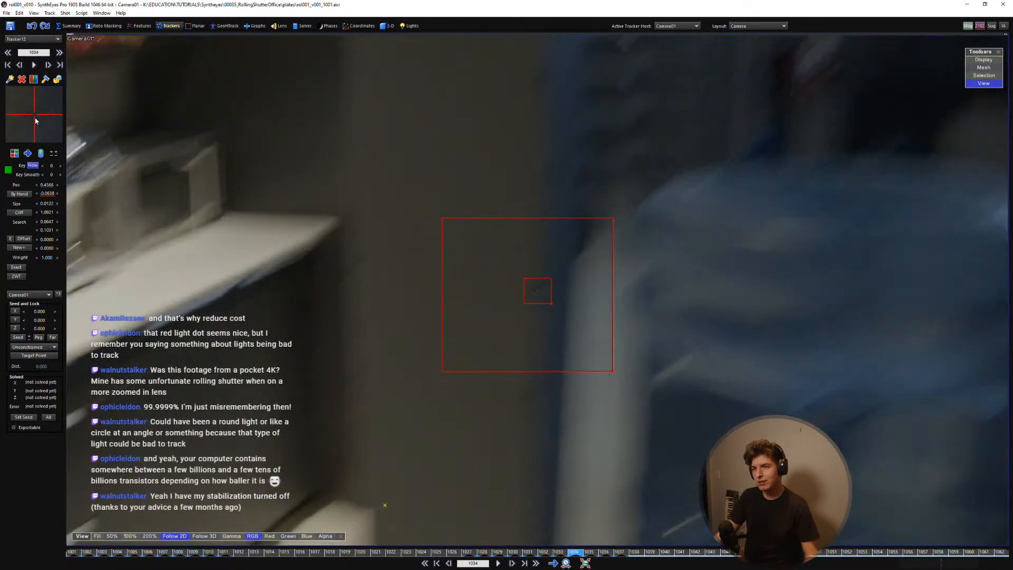
key("s")
key("d")
key("d")
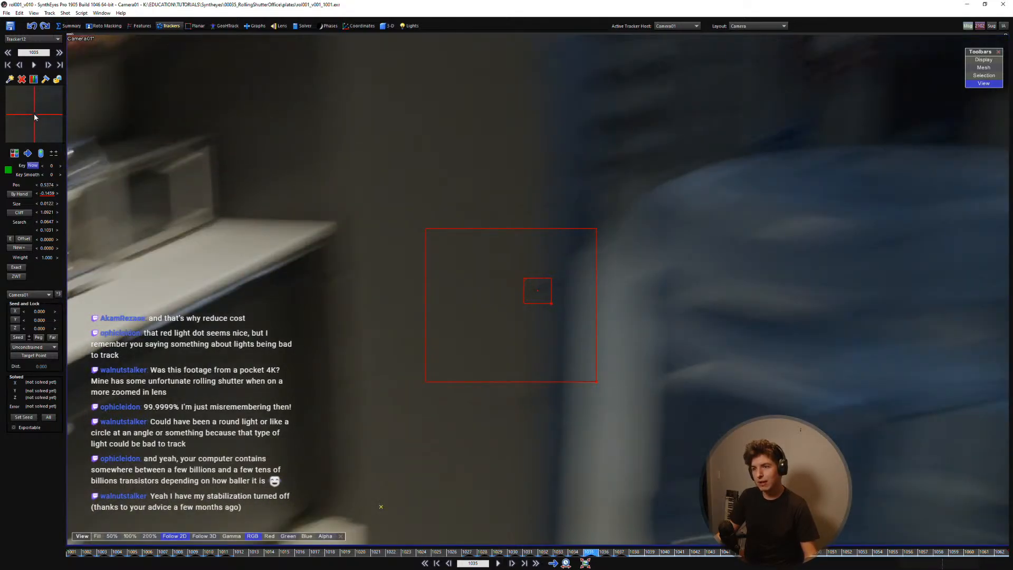
key("d")
key("s")
key("d")
Step: Adjust the pillar-edge tracker at frame 1037 and continue it to frame 1038, comparing the two frames
key("d")
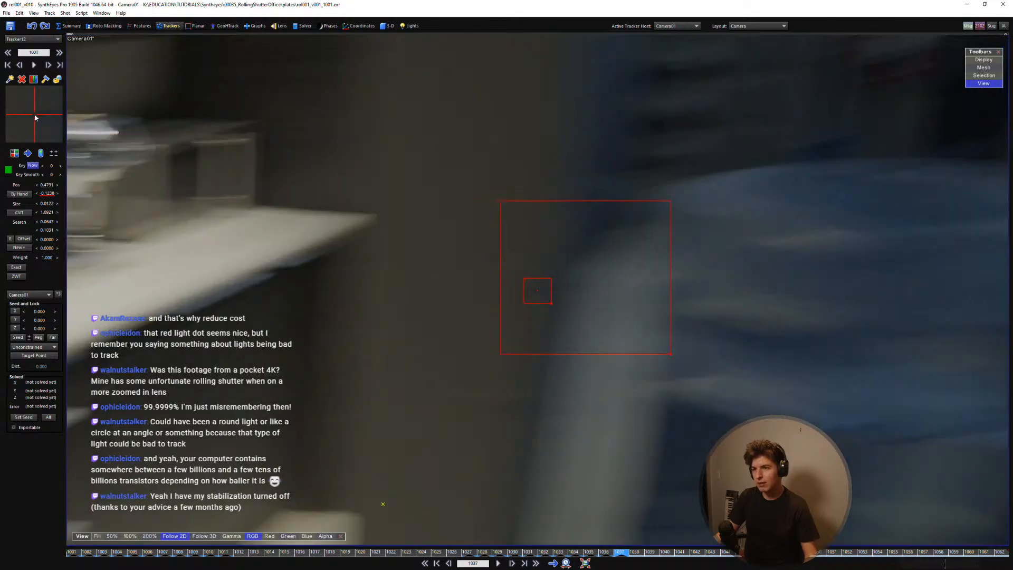
left_click_drag(35, 117, 46, 6)
key("d")
key("s")
key("d")
key("s")
key("d")
key("s")
key("d")
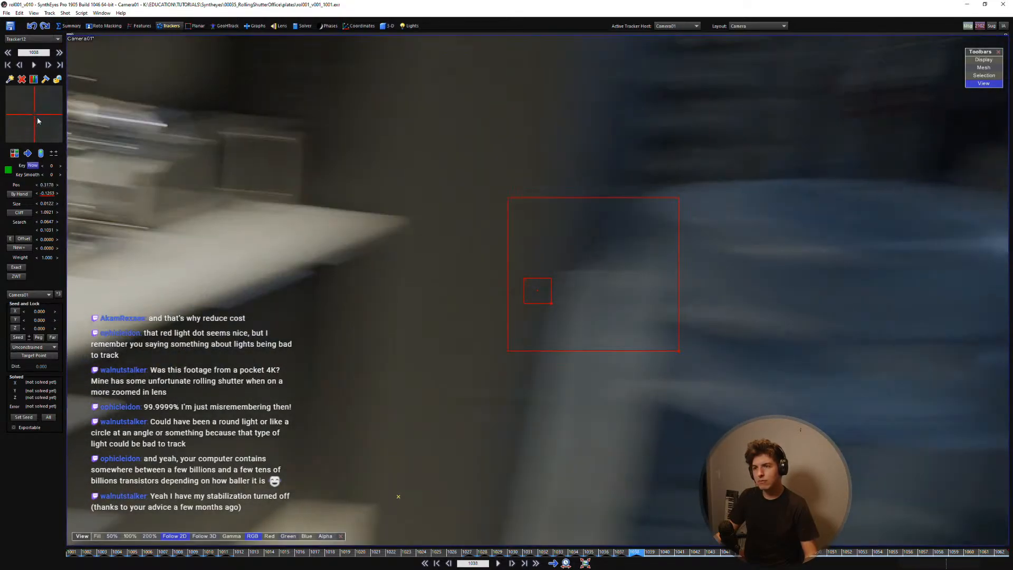
Step: Place the tracker on the pillar's edge again at frame 1039 and fine-tune its position against frame 1038
key("d")
scroll(388, 299, "down", 2)
scroll(463, 292, "up", 1)
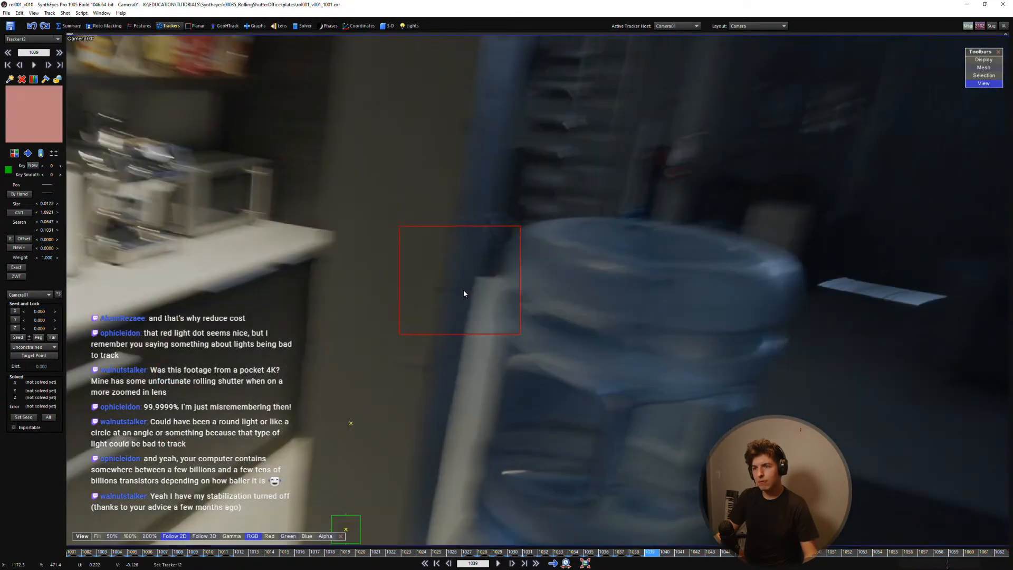
left_click(444, 290)
scroll(529, 296, "up", 2)
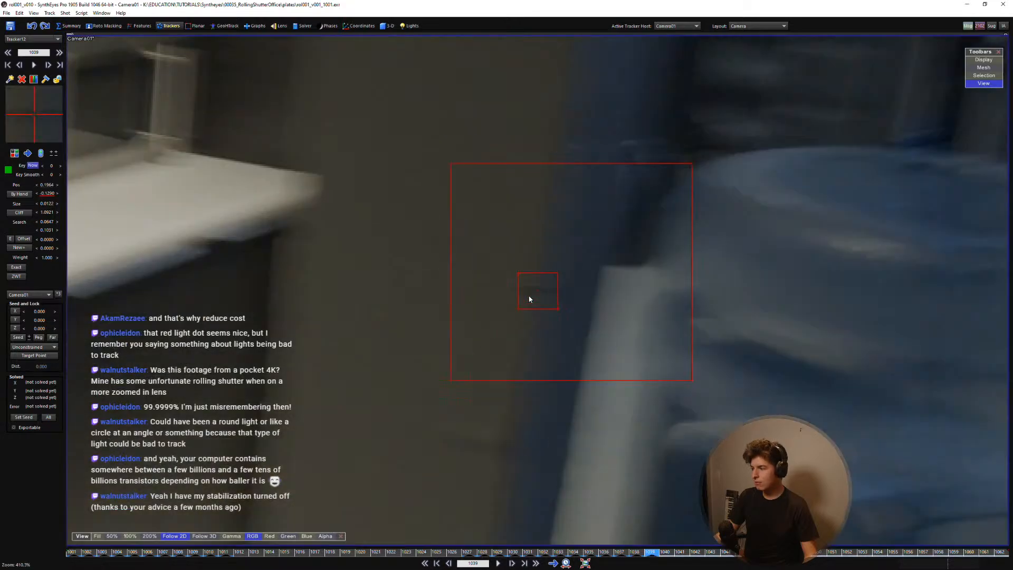
key("s")
key("d")
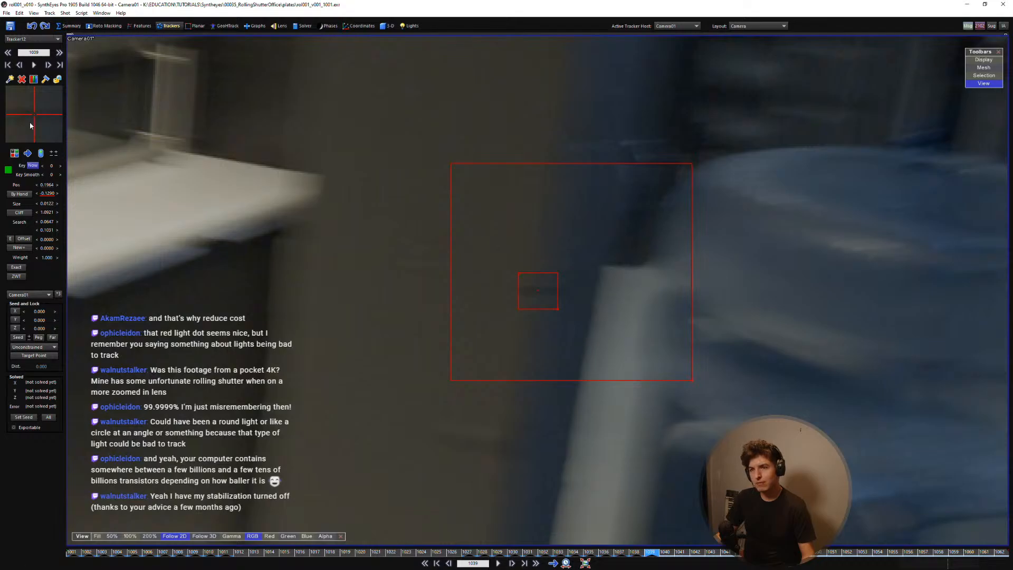
left_click_drag(30, 125, 32, 112)
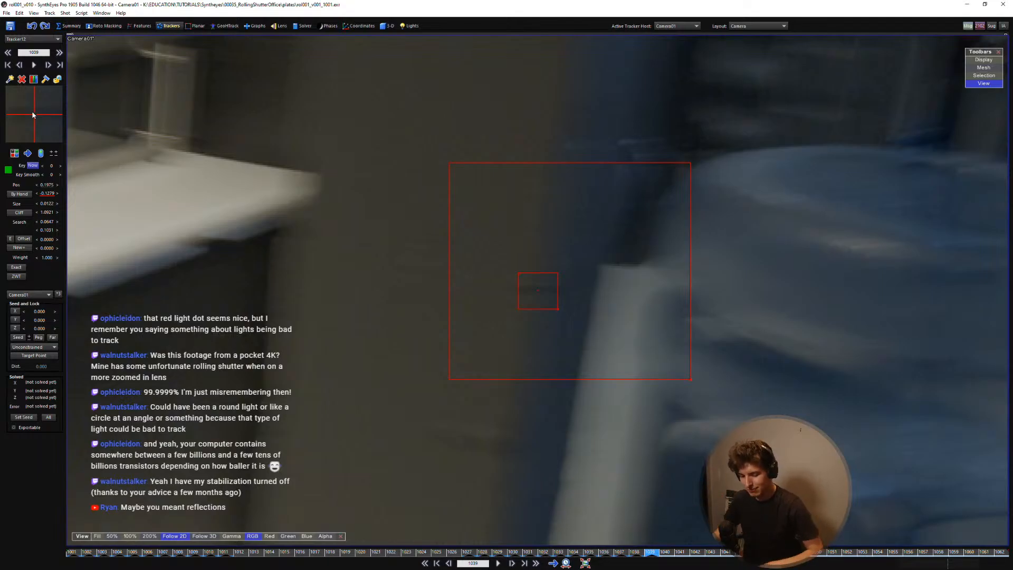
right_click_drag(407, 276, 420, 291)
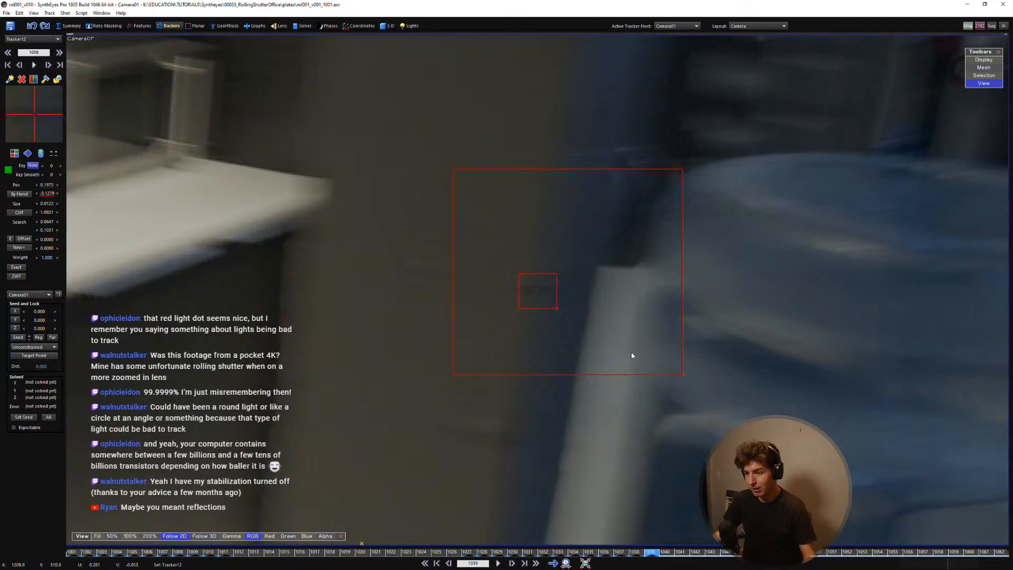
Step: Continue the pillar-edge tracker to frame 1040 and fine-tune its position by flipping between frames 1039 and 1040
scroll(628, 346, "down", 2)
scroll(629, 346, "up", 3)
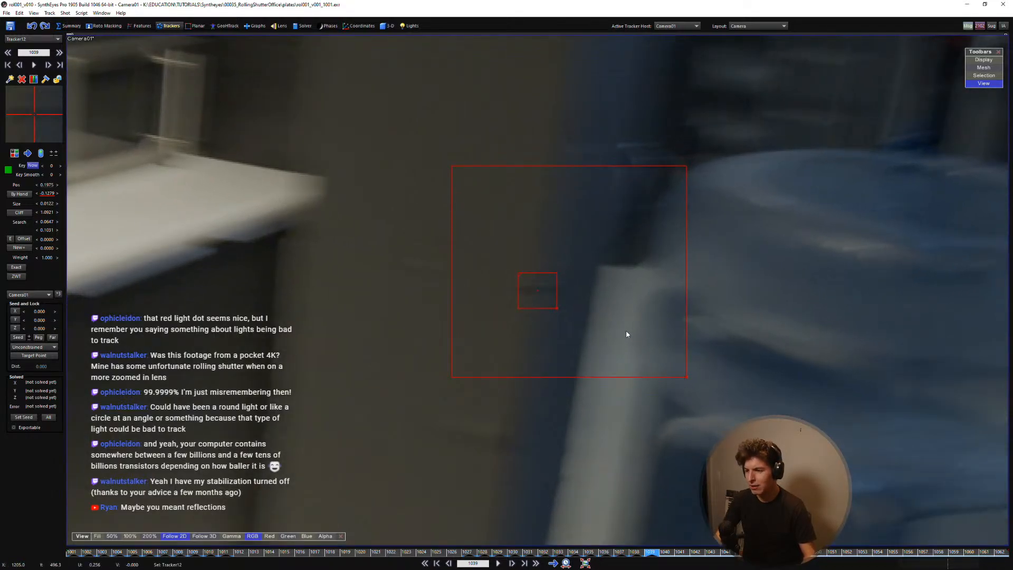
key("d")
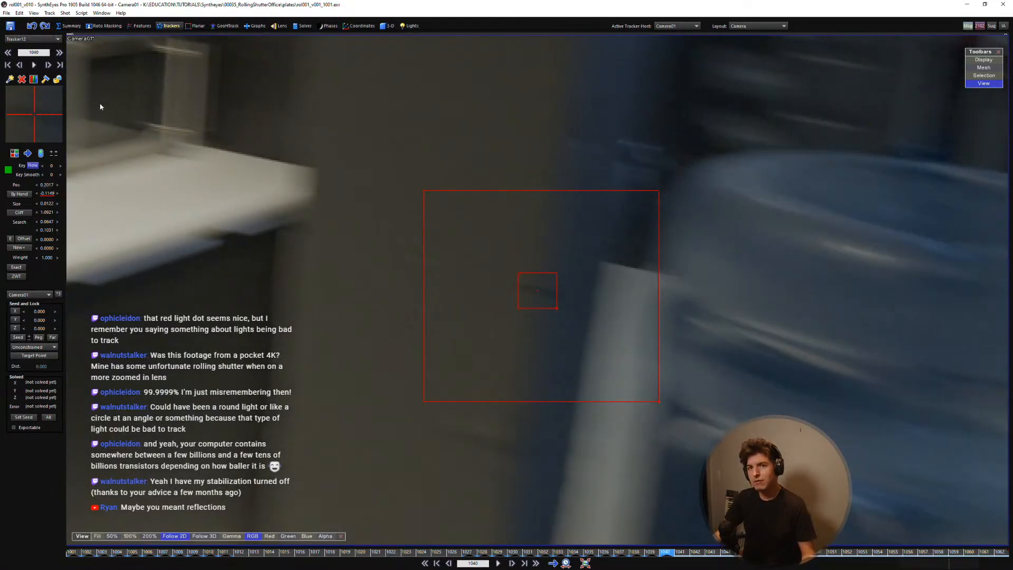
key("s")
key("d")
key("s")
key("d")
key("s")
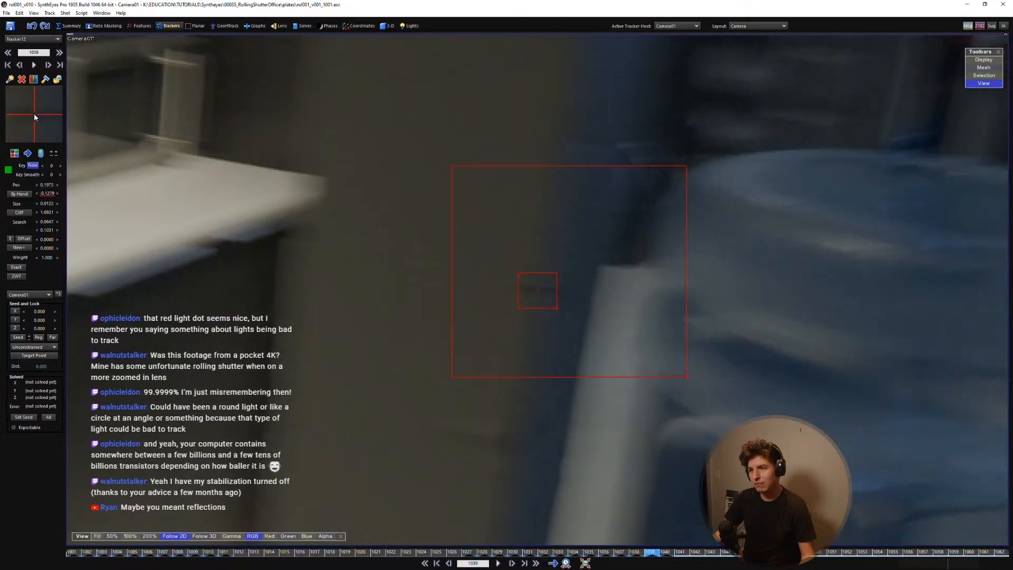
key("d")
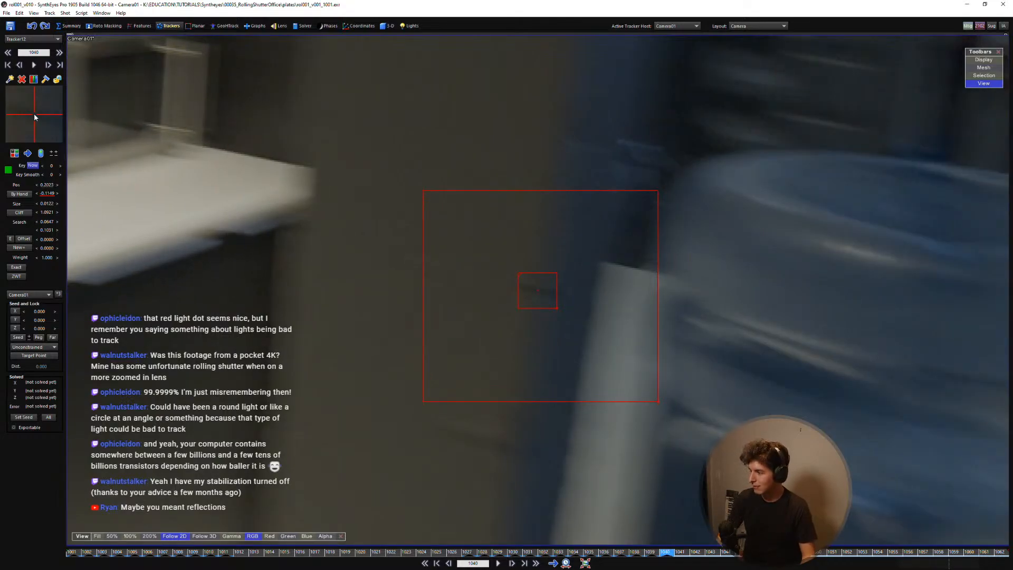
key("s")
key("d")
key("s")
key("d")
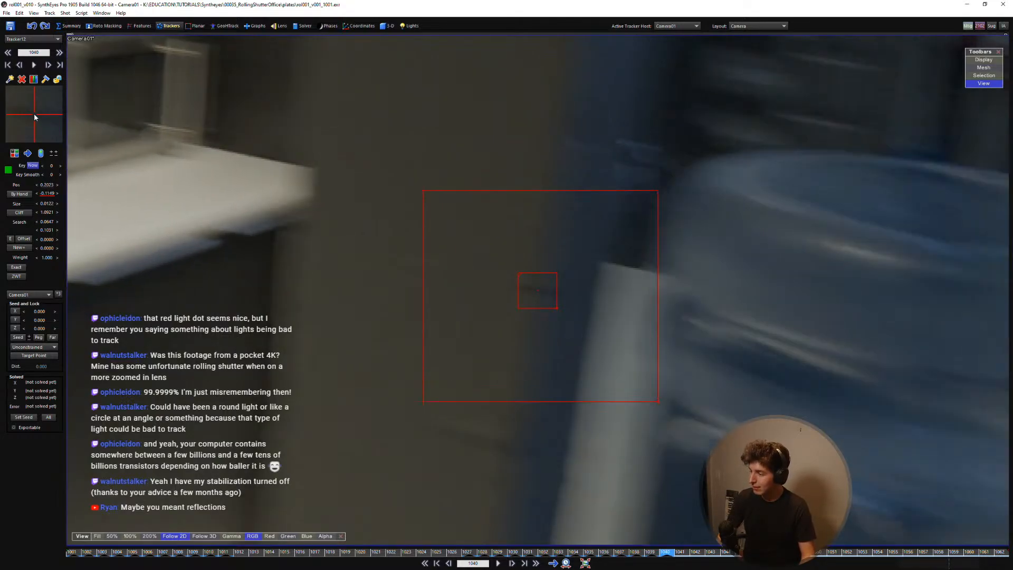
Step: Compare the tracker between frames 1040 and 1041 and correct its position at frame 1041
key("d")
key("s")
key("d")
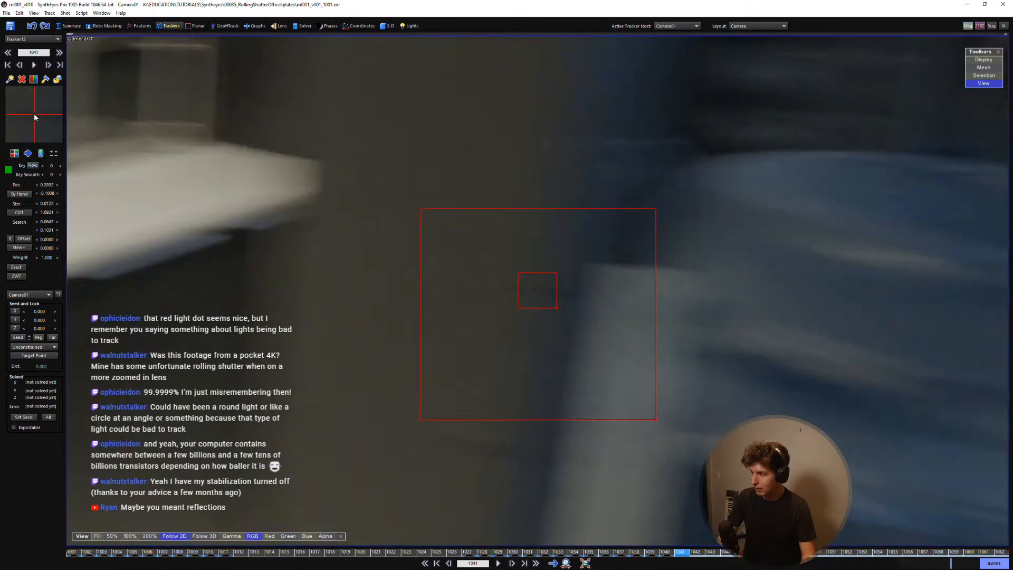
key("s")
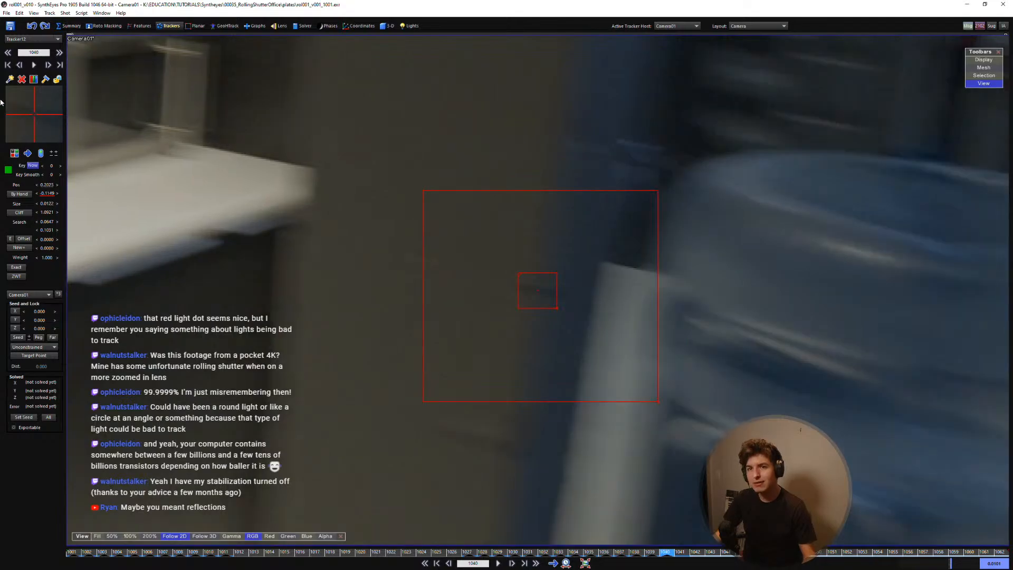
key("d")
left_click_drag(36, 121, 23, 193)
Step: Continue the tracker to frame 1042, compare it with frame 1041, and place it on the pillar's edge mark
key("d")
key("s")
key("d")
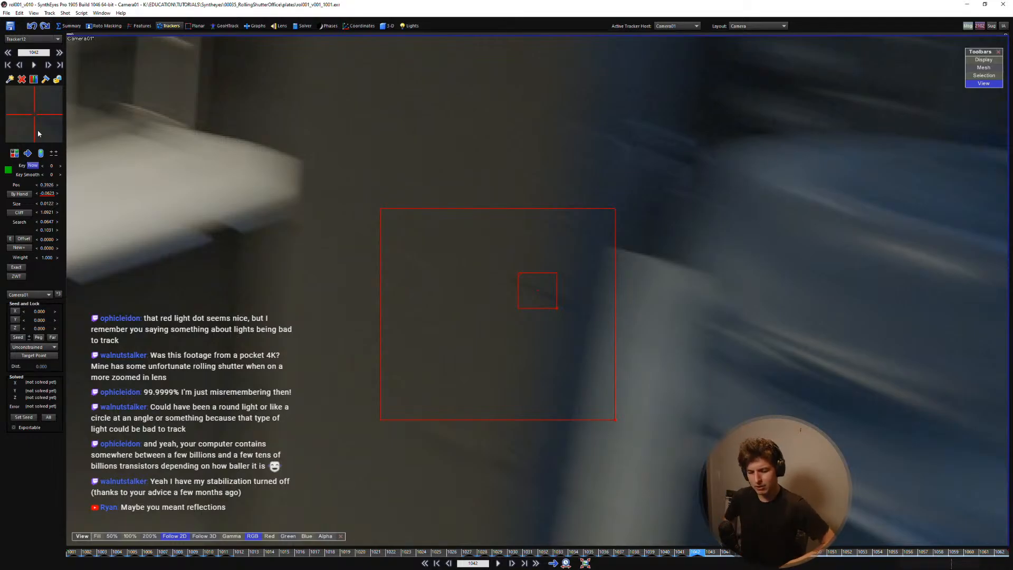
left_click_drag(40, 104, 35, 114)
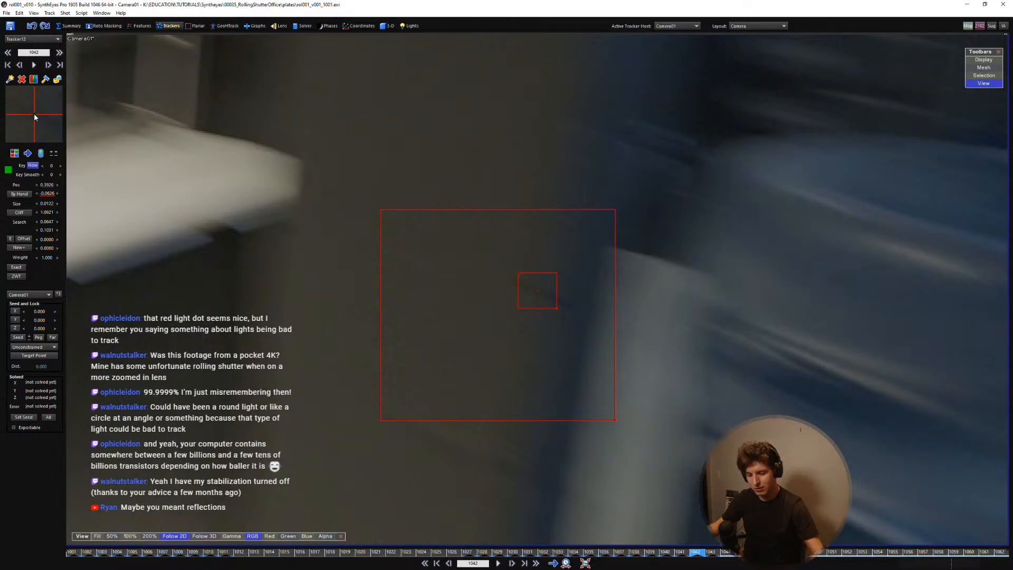
Step: Carry the pillar-edge tracker forward from frame 1043 to frame 1047, comparing neighbouring frames to keep it on the mark
scroll(35, 115, "down", 1)
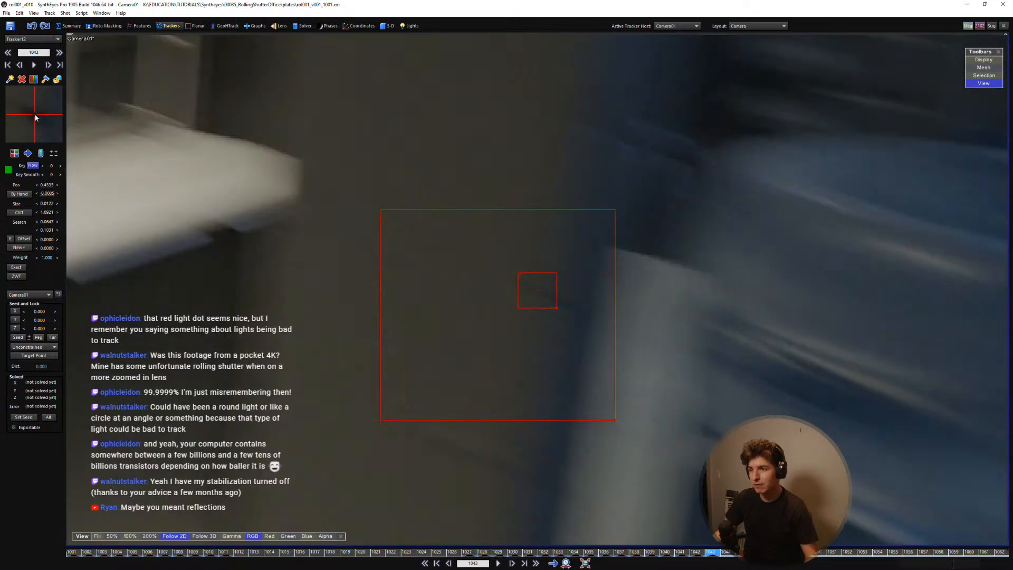
scroll(36, 117, "up", 1)
scroll(34, 118, "down", 1)
scroll(35, 117, "down", 1)
scroll(35, 118, "up", 1)
scroll(35, 118, "down", 1)
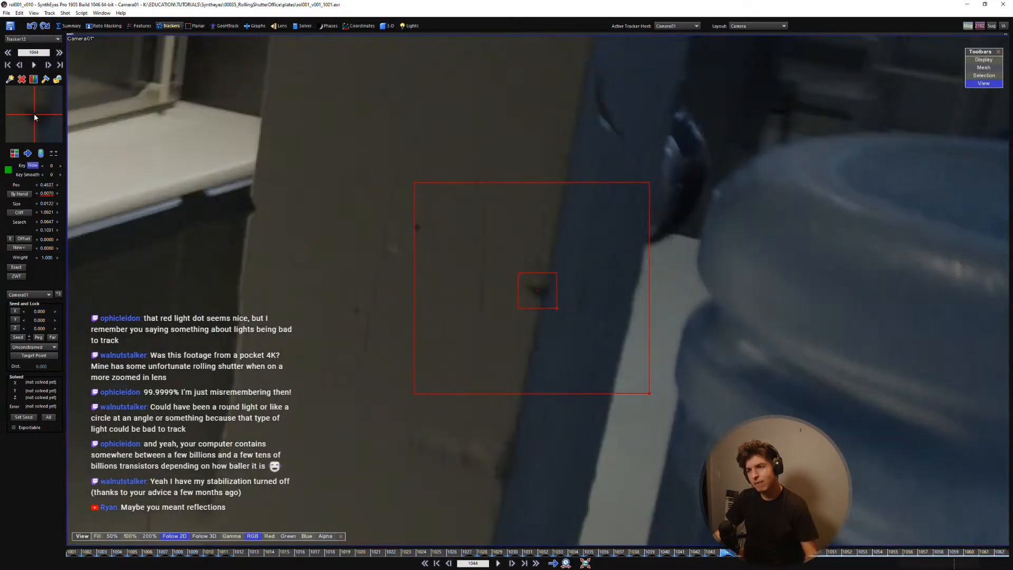
scroll(35, 118, "down", 1)
scroll(39, 119, "down", 1)
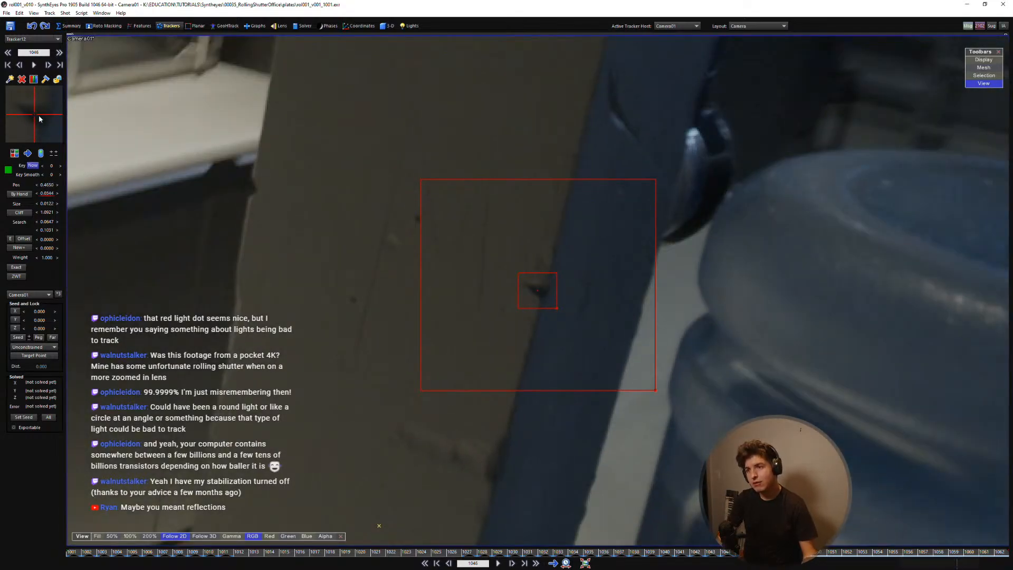
scroll(39, 120, "up", 1)
scroll(39, 119, "down", 1)
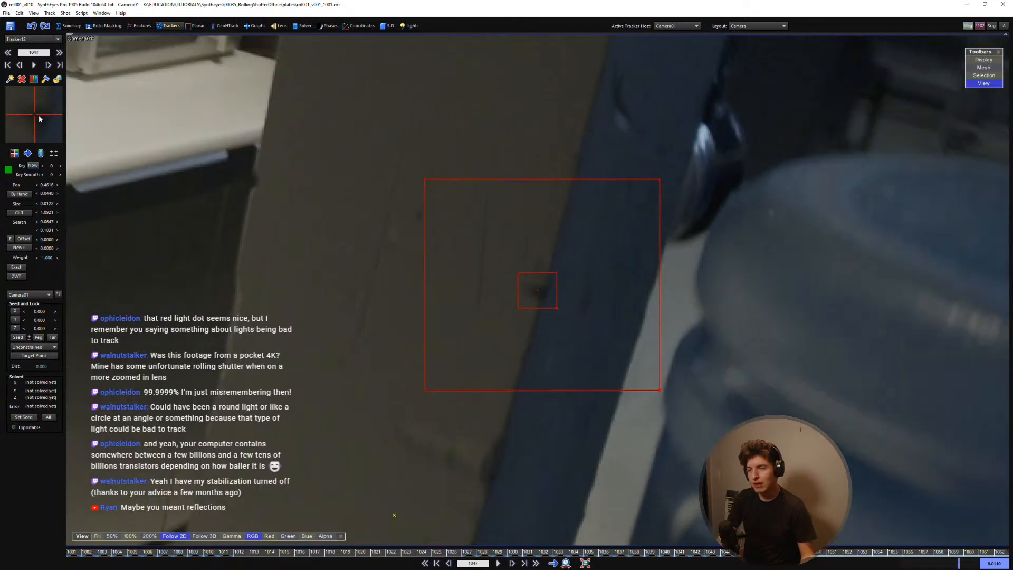
Step: Continue the tracker on the pillar mark through the remaining frames from 1048 onward and lock it
scroll(39, 119, "down", 2)
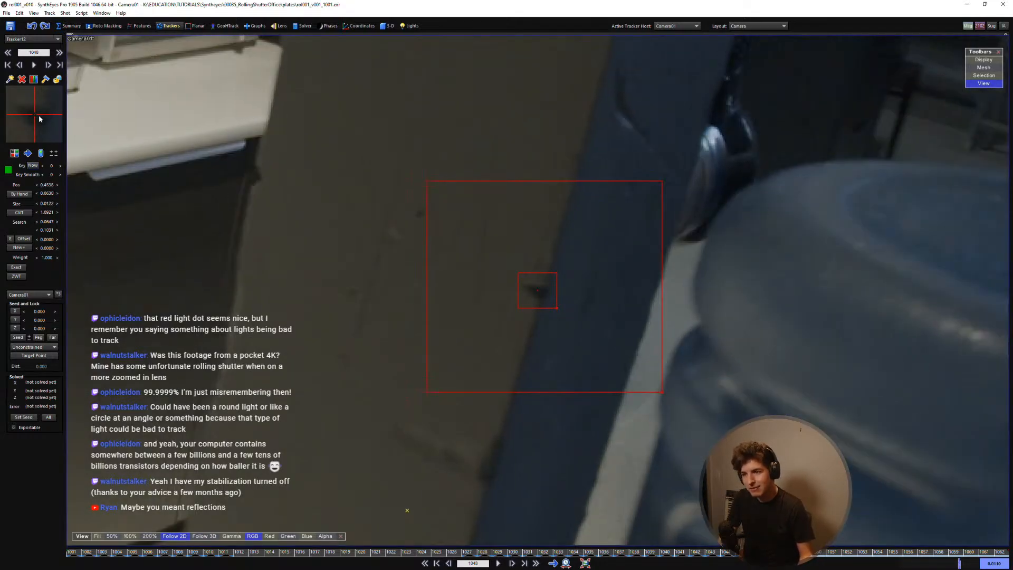
scroll(39, 120, "down", 1)
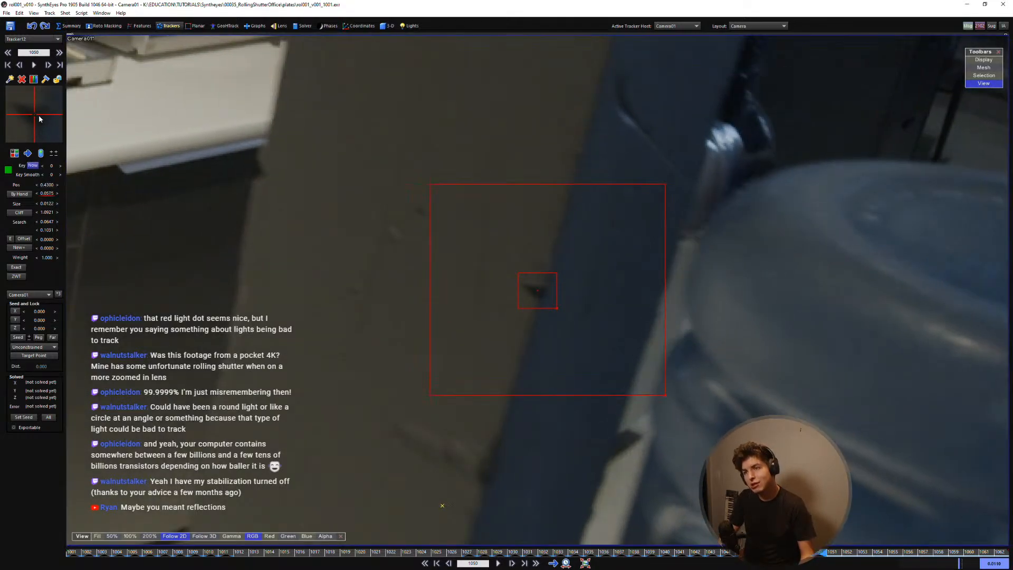
scroll(39, 119, "up", 1)
scroll(39, 119, "down", 1)
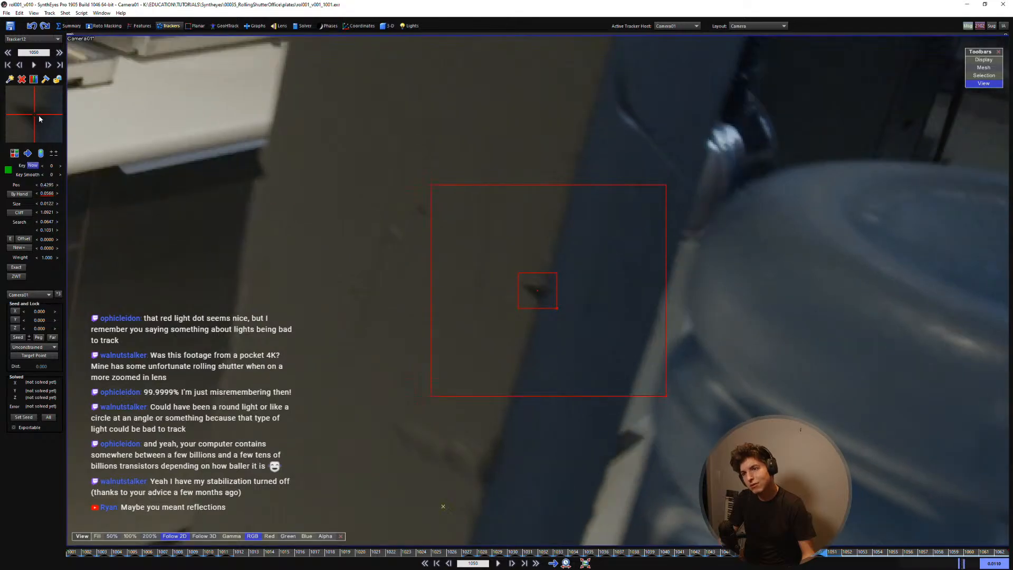
scroll(39, 119, "down", 1)
scroll(39, 119, "up", 1)
scroll(39, 119, "down", 1)
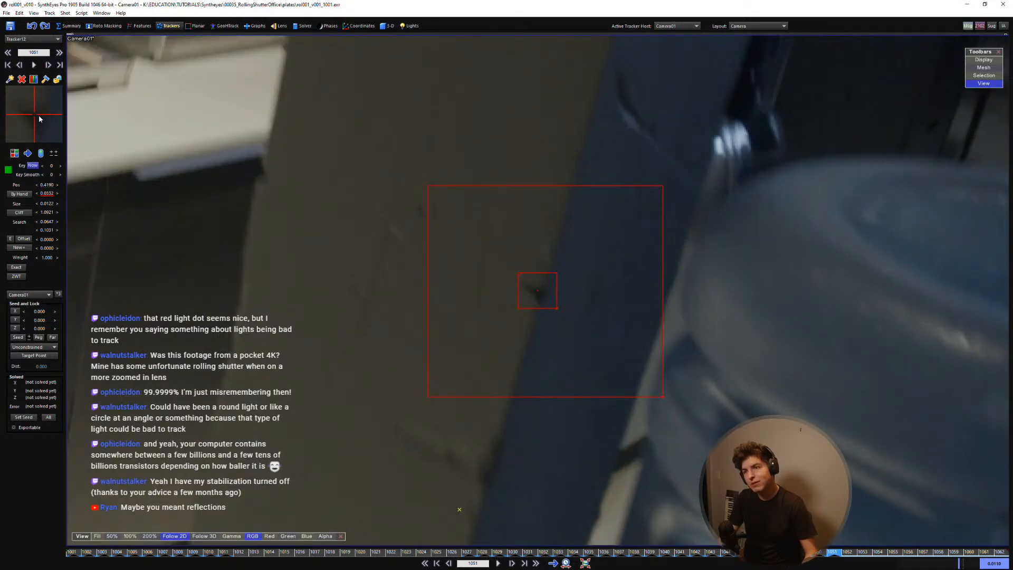
scroll(39, 119, "down", 8)
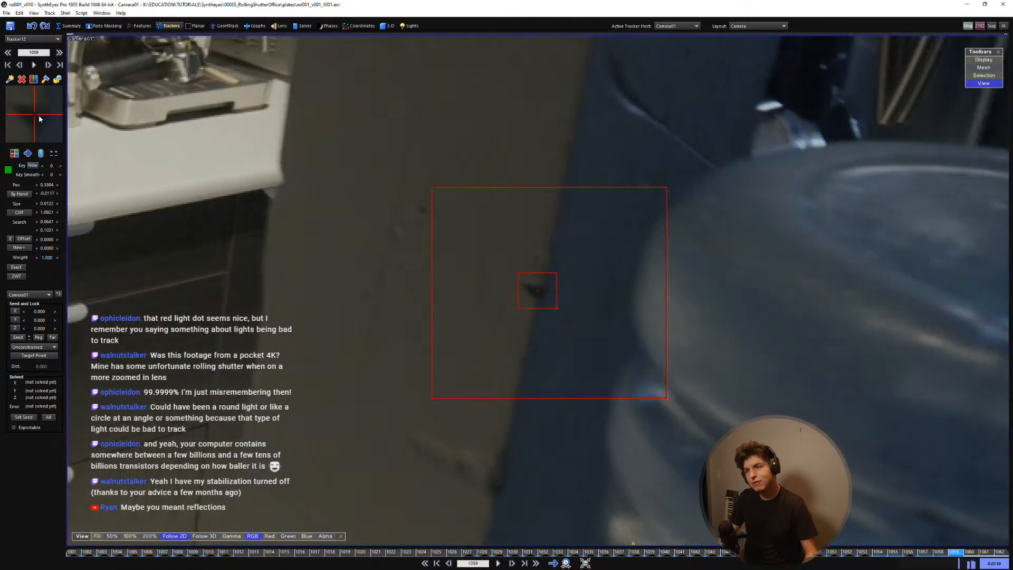
scroll(39, 119, "down", 3)
key("l")
Step: Review the locked pillar-edge tracker backward through the shot, ending at frame 1001 with the whole plate in view
key("s")
key("s")
key("s")
key("s")
key("s")
key("s")
key("s")
key("s")
key("s")
key("s")
key("s")
key("s")
key("s")
key("s")
key("s")
key("s")
key("s")
key("s")
key("s")
key("s")
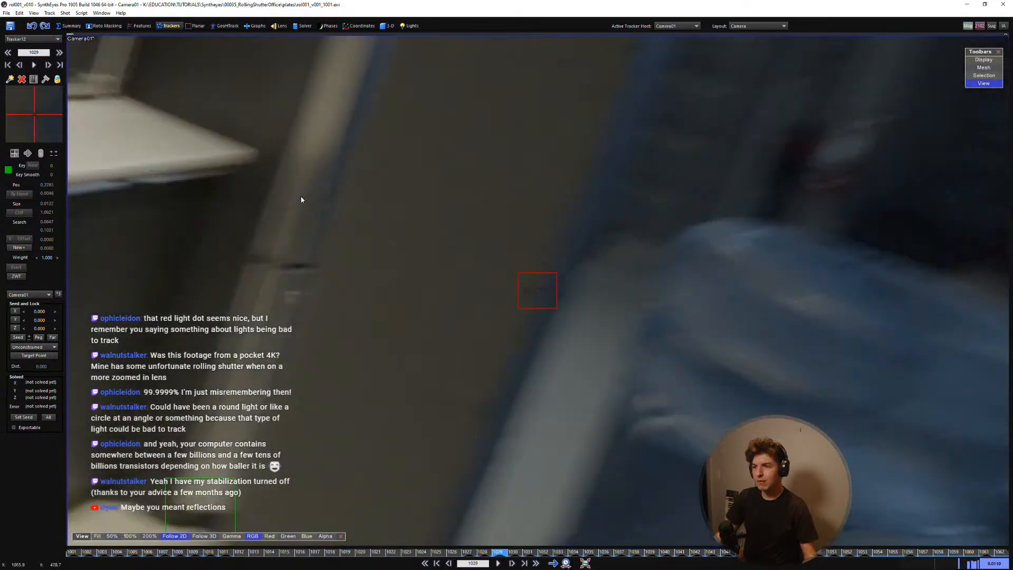
scroll(388, 226, "down", 4)
scroll(388, 225, "down", 4)
middle_click_drag(414, 234, 479, 253)
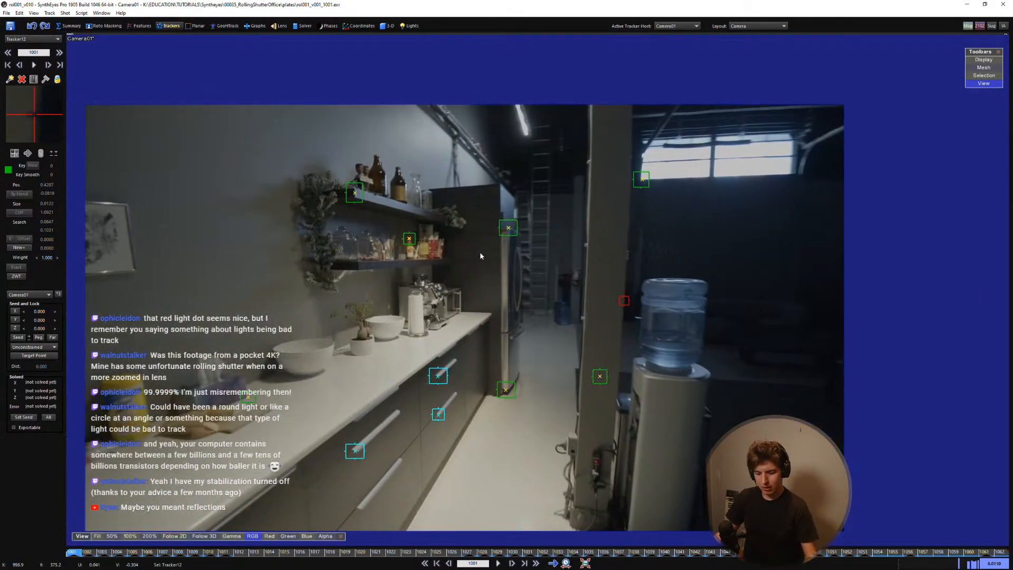
Step: Solve the camera again with the pillar-edge tracker included and play back the shot
key("shift+g")
key("Return")
key("space")
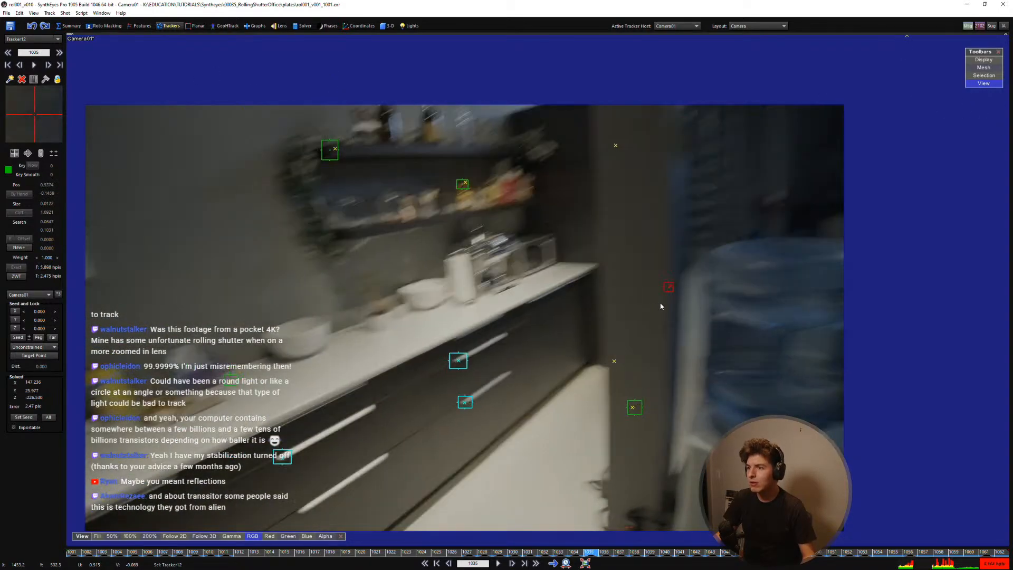
Step: Examine how the solved points line up with the pillar trackers at frames 1037 and 1038
scroll(677, 287, "up", 2)
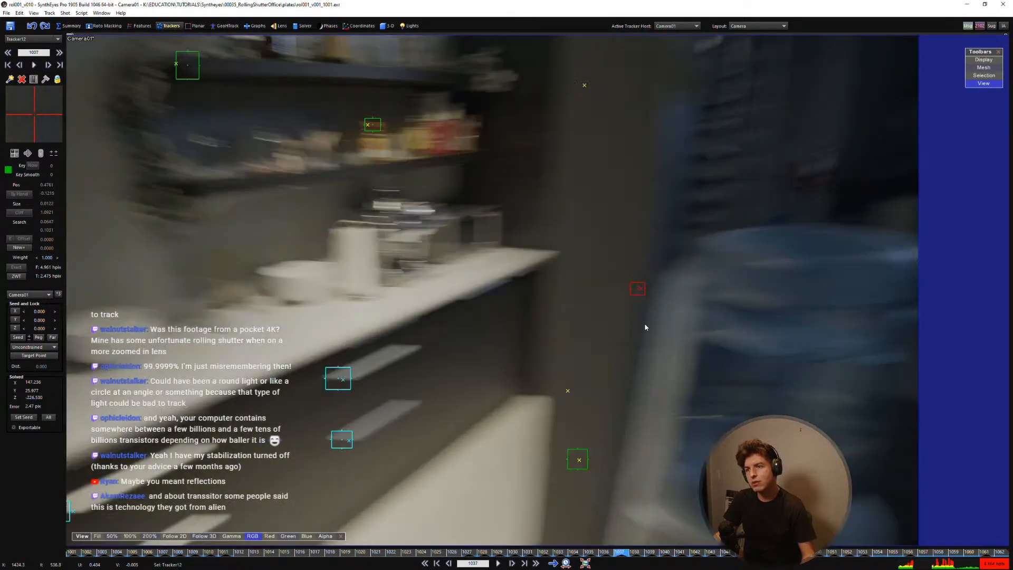
scroll(607, 327, "down", 2)
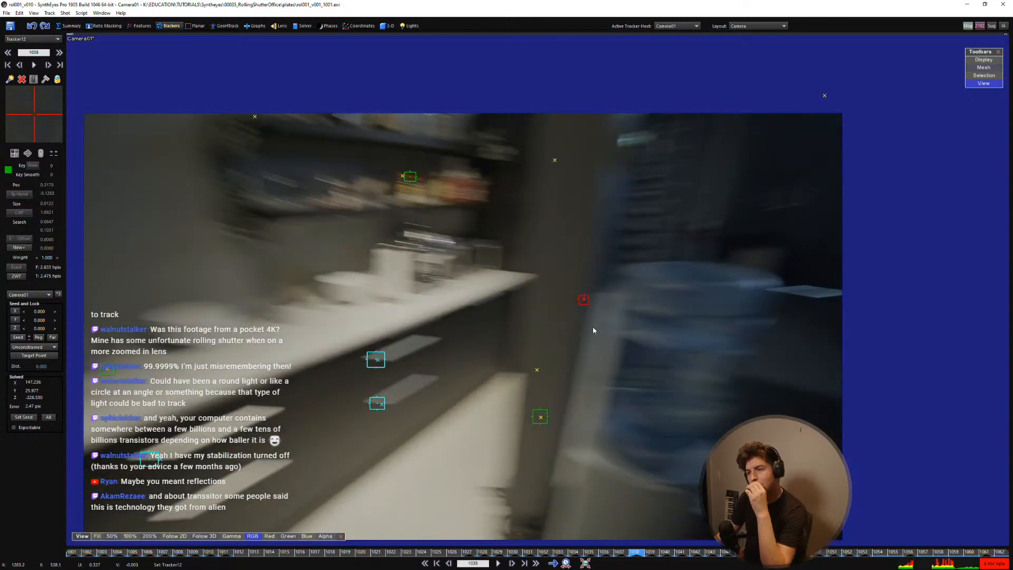
scroll(556, 442, "up", 2)
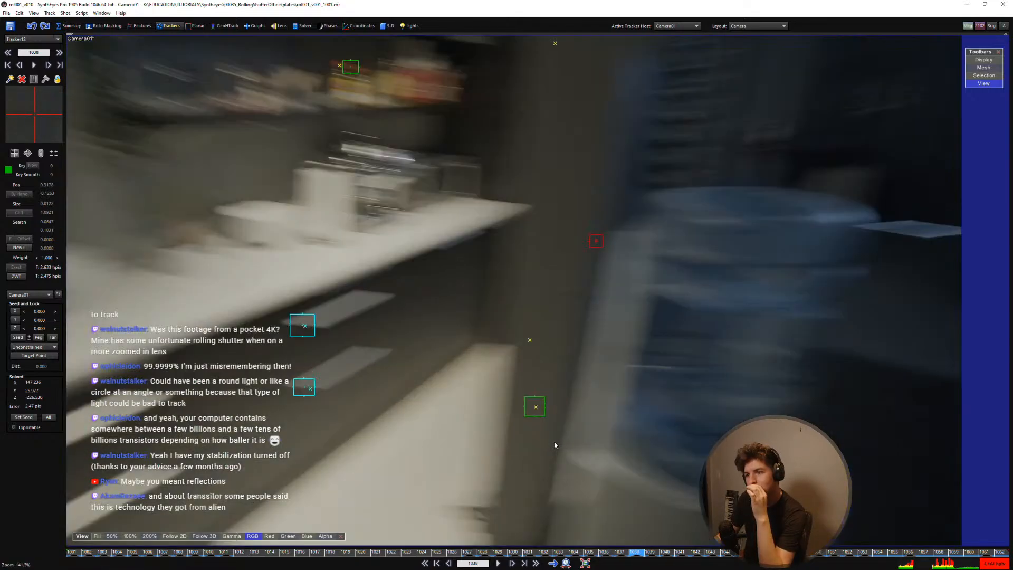
mouse_move(556, 445)
middle_mouse_down()
mouse_move(561, 358)
mouse_move(543, 430)
middle_mouse_up()
scroll(561, 360, "down", 2)
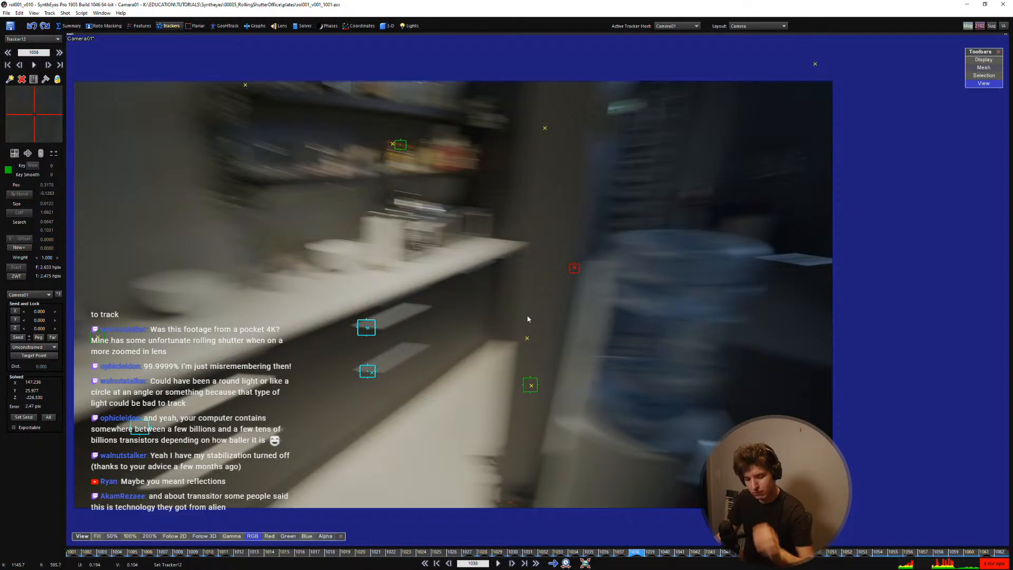
Step: Step back and forth between frames 1036 and 1039 to compare the trackers with their solved points across the plate
key("s")
key("s")
key("d")
key("d")
key("d")
key("s")
key("d")
key("s")
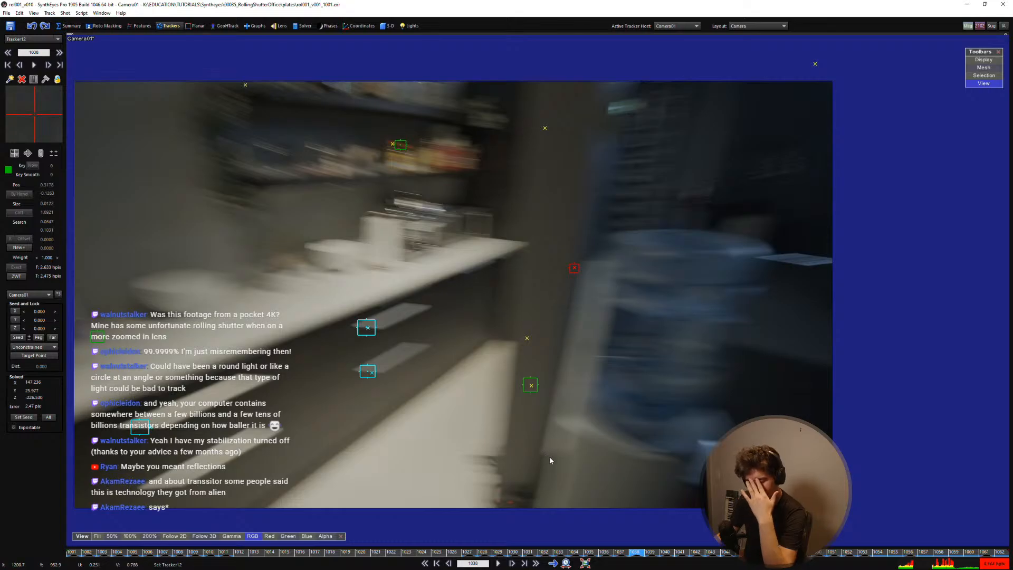
key("s")
key("s")
key("d")
key("d")
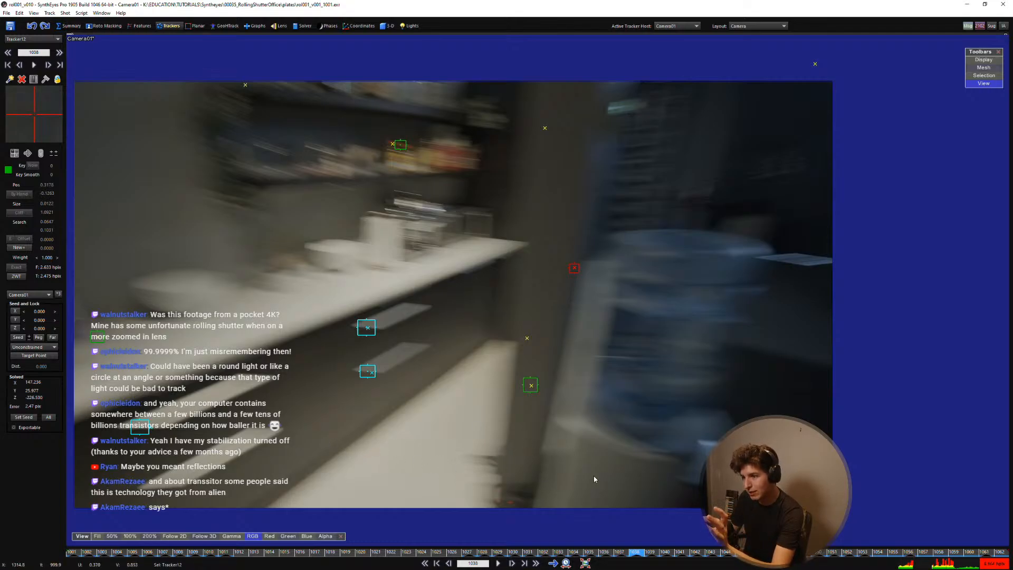
Step: Select the nearest drawer handle's tracker at frame 1038 and inspect its offset from the solved point
scroll(549, 468, "up", 5)
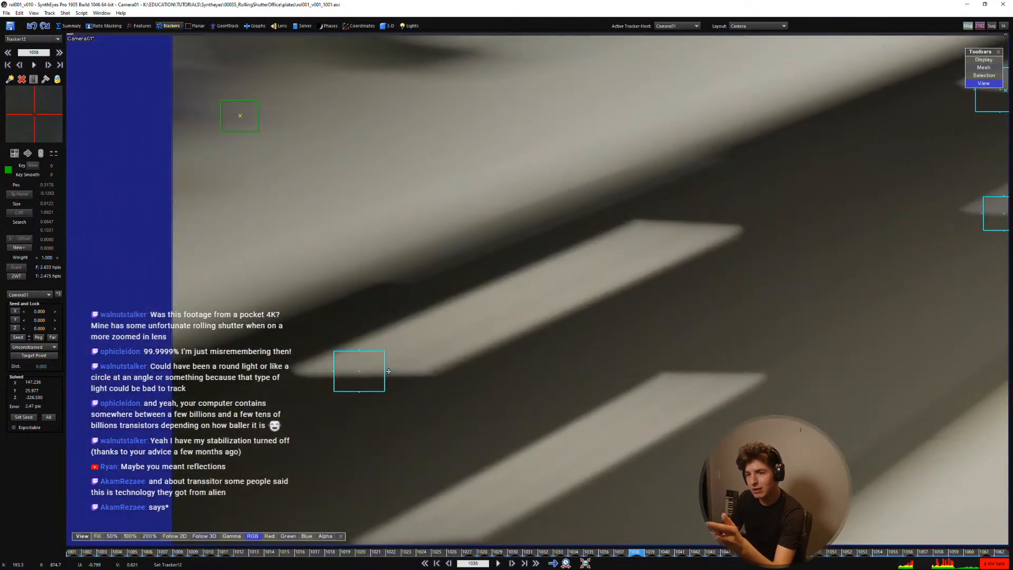
left_click(389, 372)
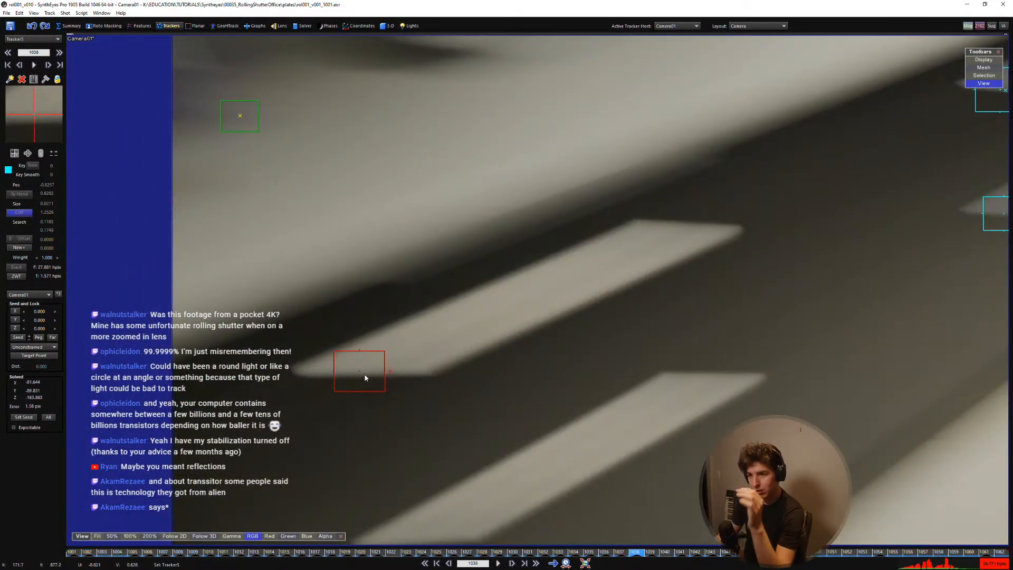
middle_click_drag(336, 326, 182, 410)
middle_click_drag(522, 350, 219, 326)
middle_click_drag(531, 331, 431, 421)
Step: Select the tracker on the farther lower drawer handle and compare its solve offset with the pillar trackers at frame 1038
left_click(463, 321)
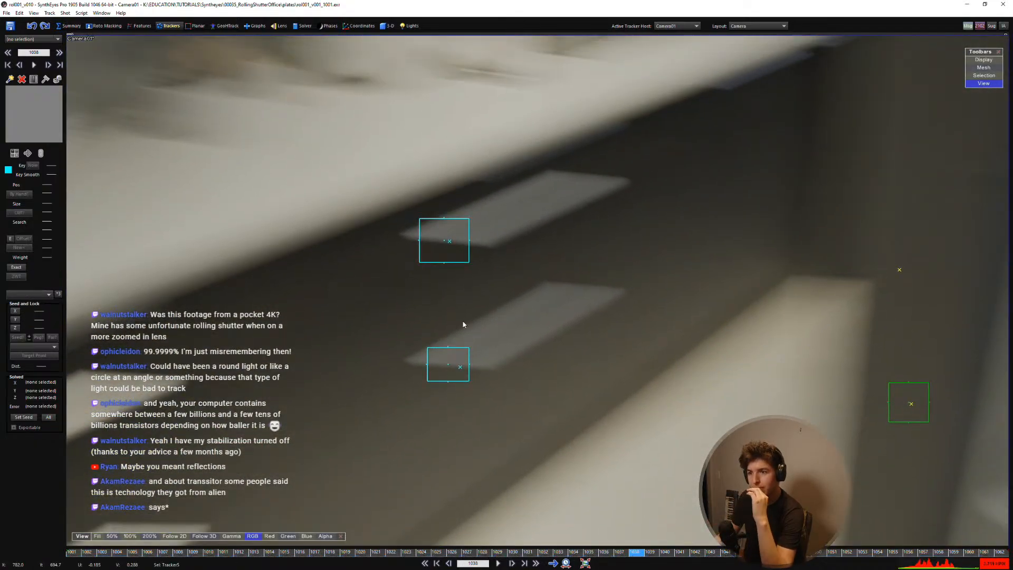
left_click(458, 365)
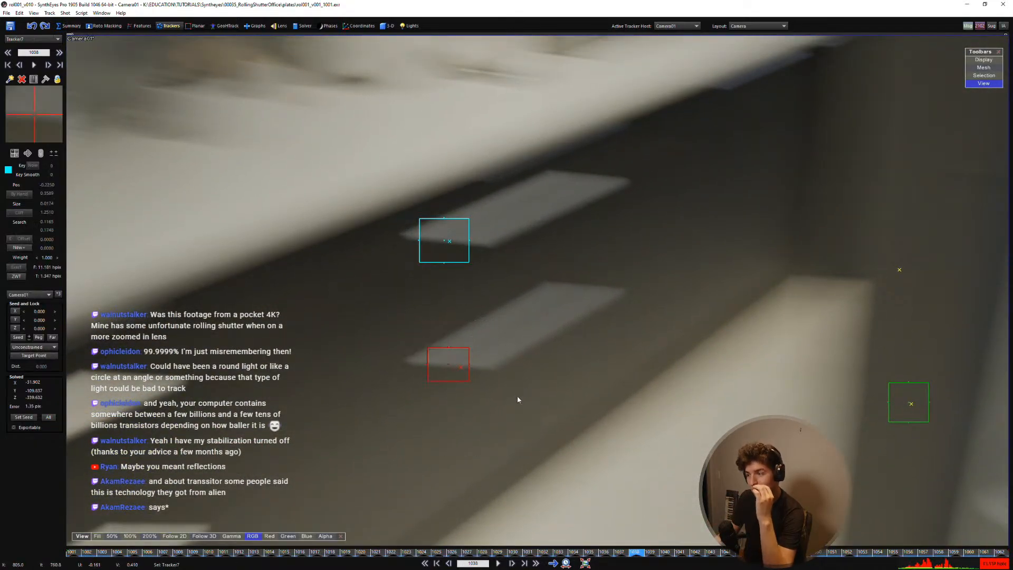
scroll(516, 407, "down", 5)
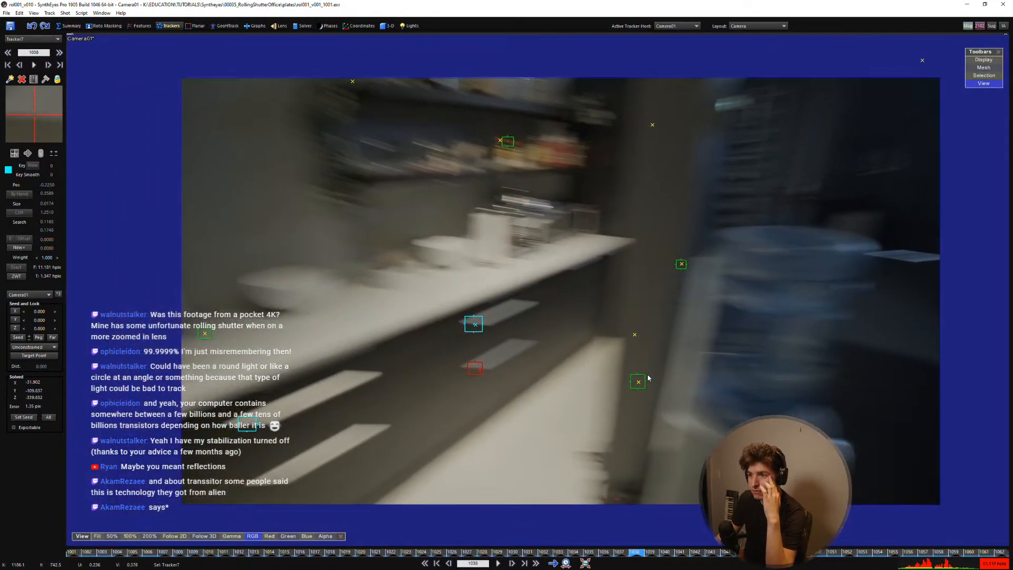
middle_click_drag(648, 378, 614, 372)
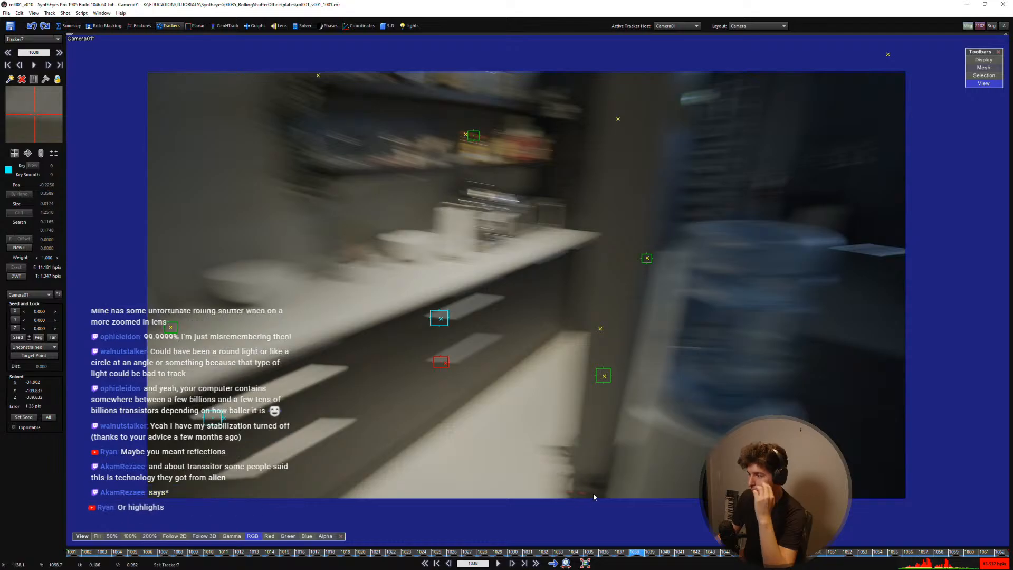
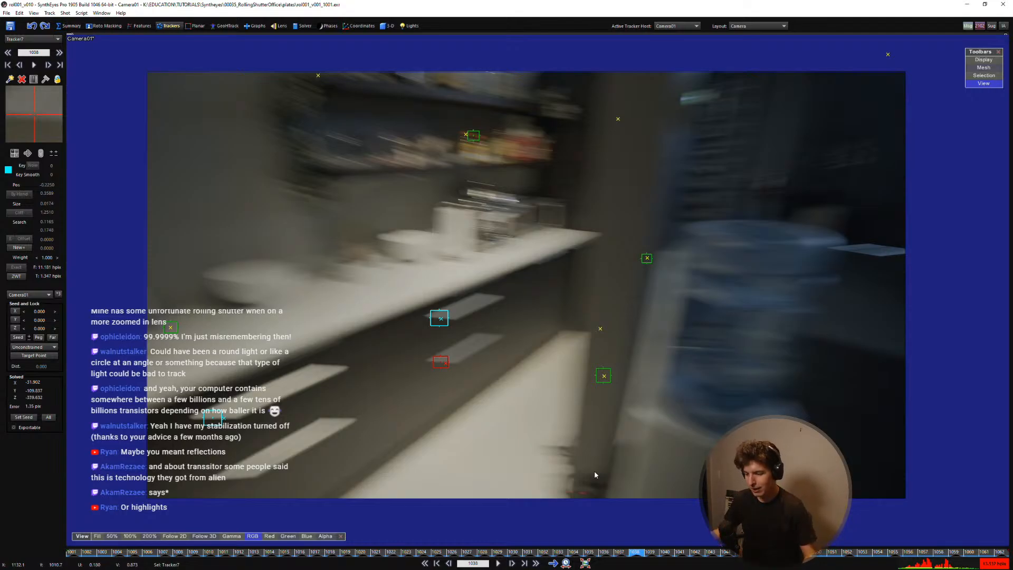
scroll(535, 423, "up", 1)
middle_click_drag(537, 416, 533, 428)
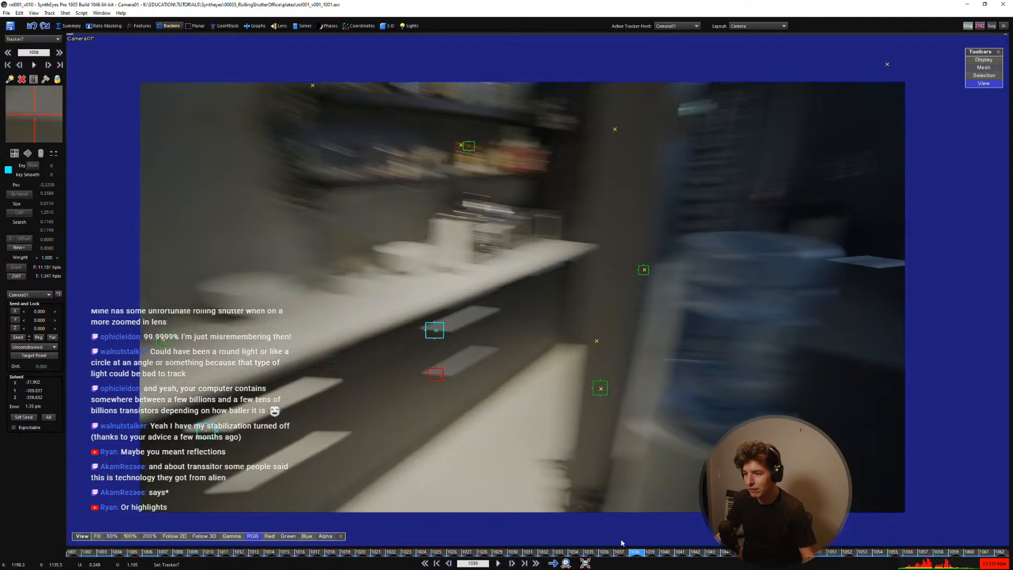
Step: Examine how the trackers sit against their solved points between frames 1013 and 1038
left_click_drag(632, 554, 366, 533)
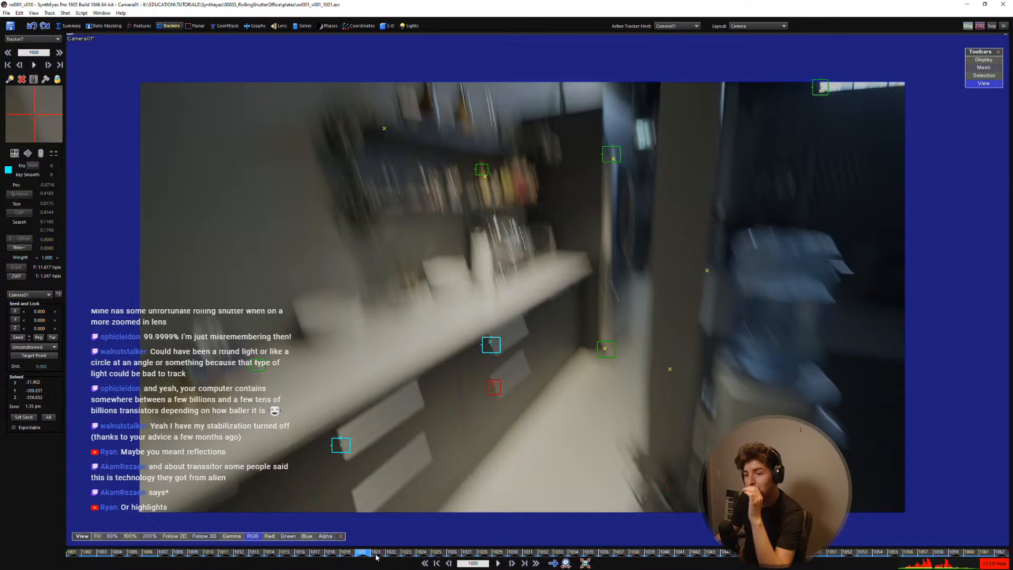
left_click_drag(376, 558, 261, 510)
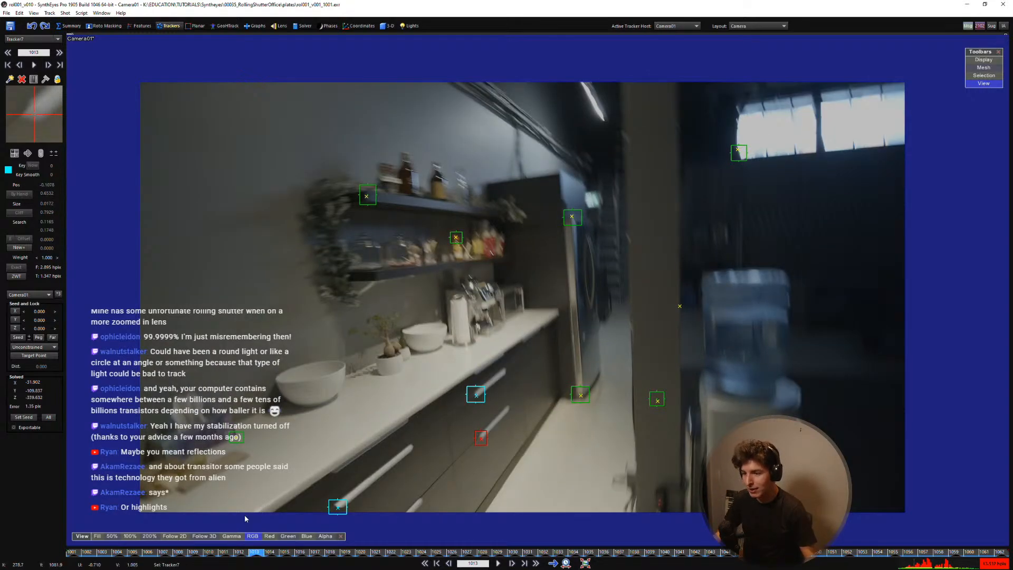
left_click_drag(291, 555, 300, 502)
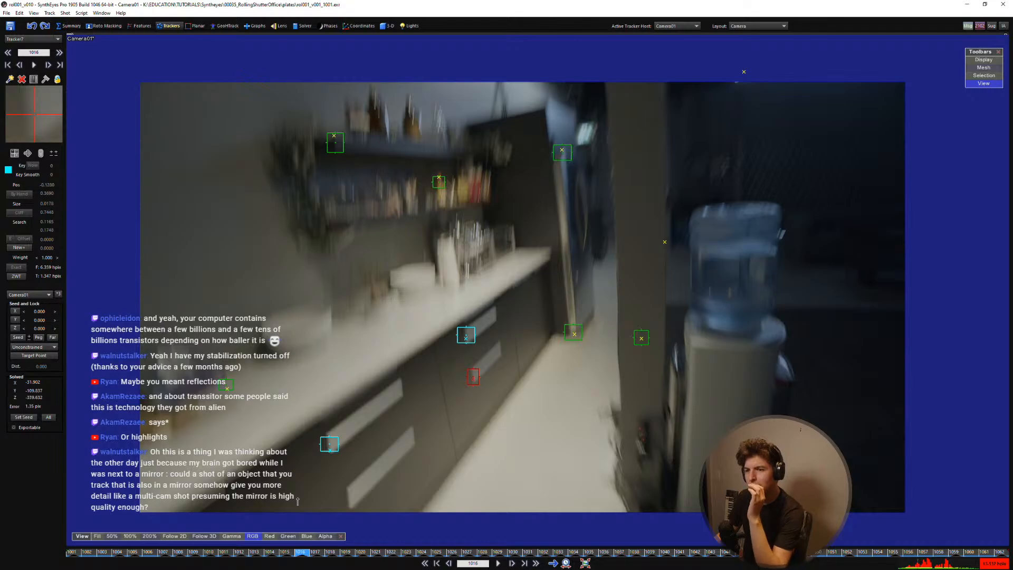
left_click_drag(298, 498, 727, 510)
left_click_drag(727, 552, 650, 524)
key("s")
key("s")
key("s")
key("s")
key("s")
key("s")
key("s")
key("s")
key("s")
key("s")
key("s")
key("s")
key("s")
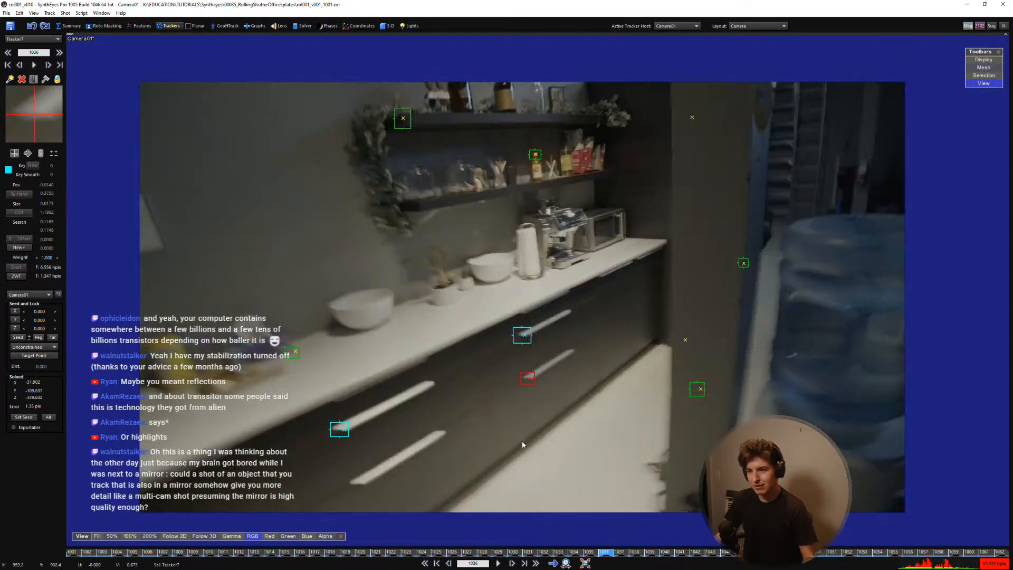
Step: Step backward from frame 1036 to 1014 to watch tracker offsets shift with the camera shake
key("s")
key("s")
key("s")
key("s")
key("s")
key("s")
key("s")
key("s")
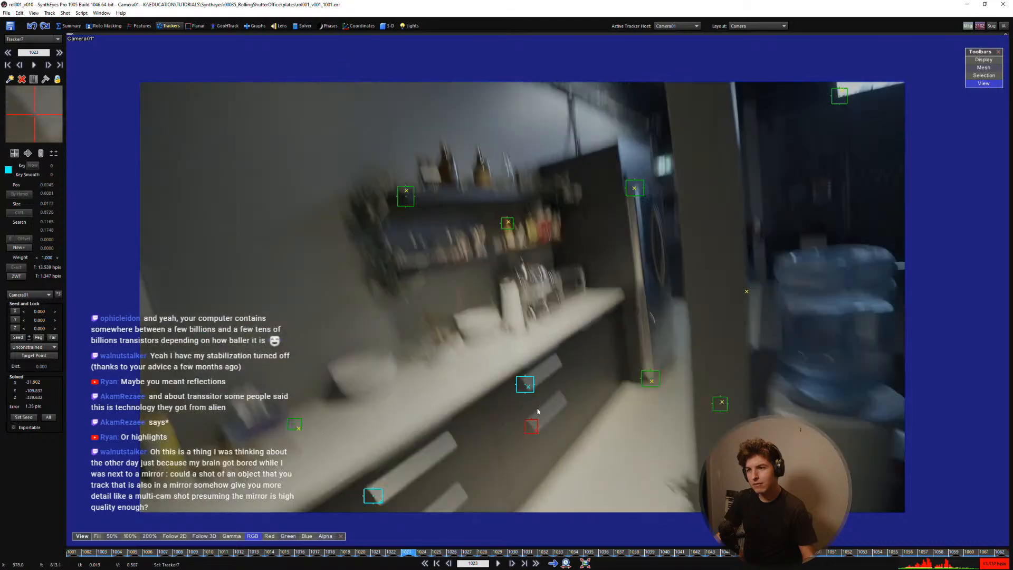
key("s")
key("s")
key("s")
key("s")
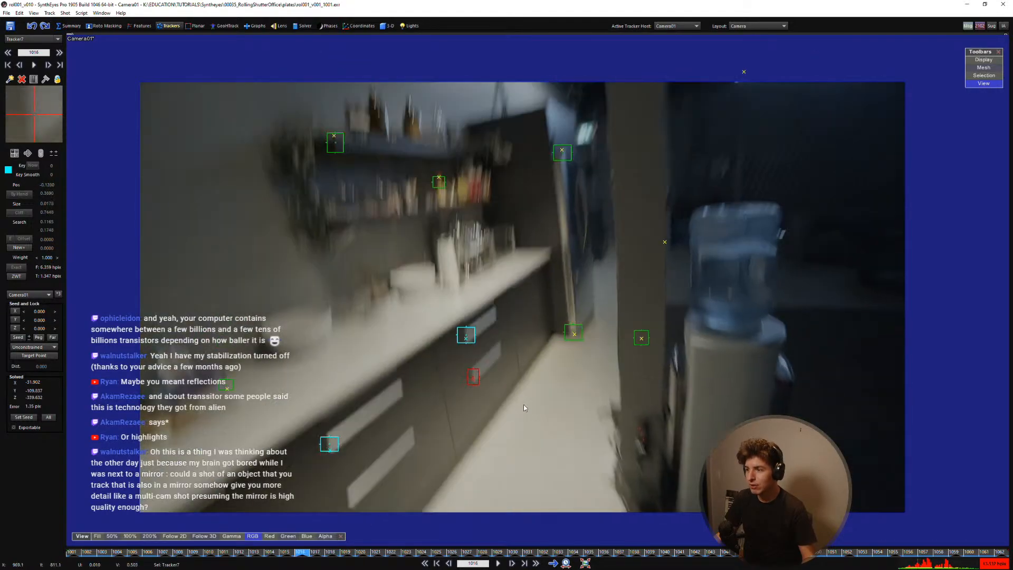
scroll(438, 428, "up", 1)
scroll(530, 458, "down", 1)
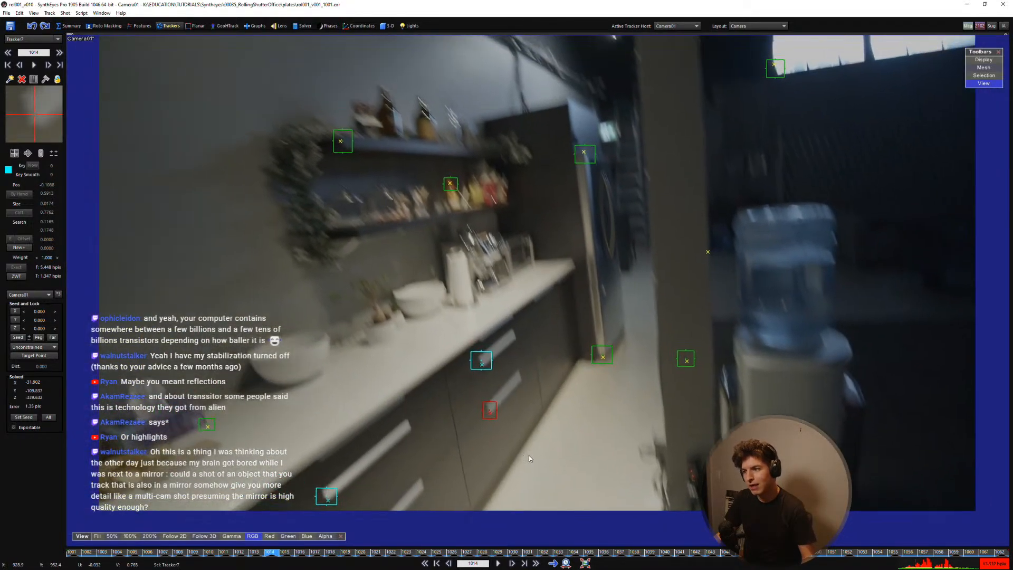
Step: Search frames 1029 to 1031 for a trackable detail around the water bottle
left_click_drag(603, 553, 577, 541)
left_click_drag(549, 539, 528, 540)
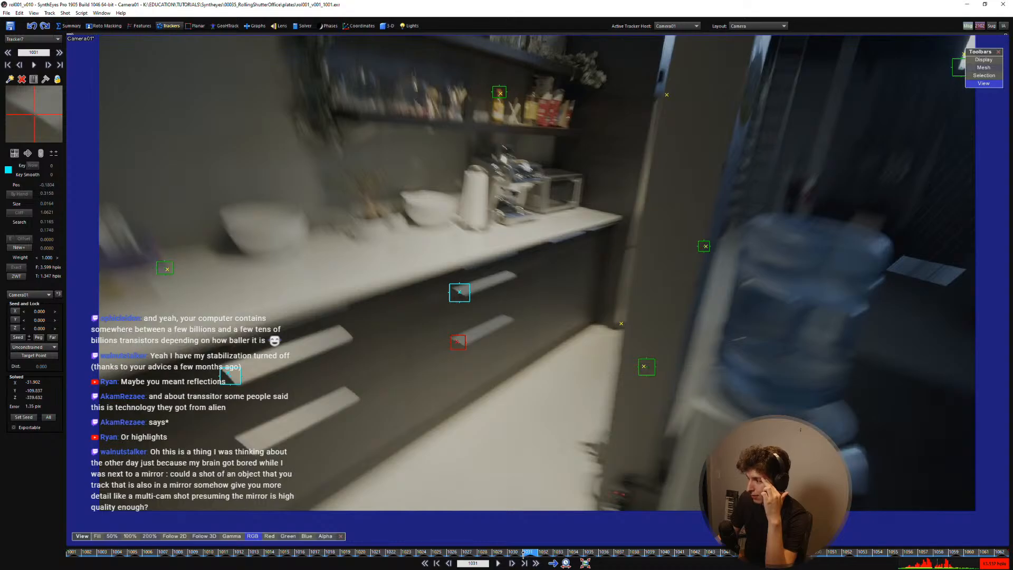
left_click_drag(526, 552, 503, 563)
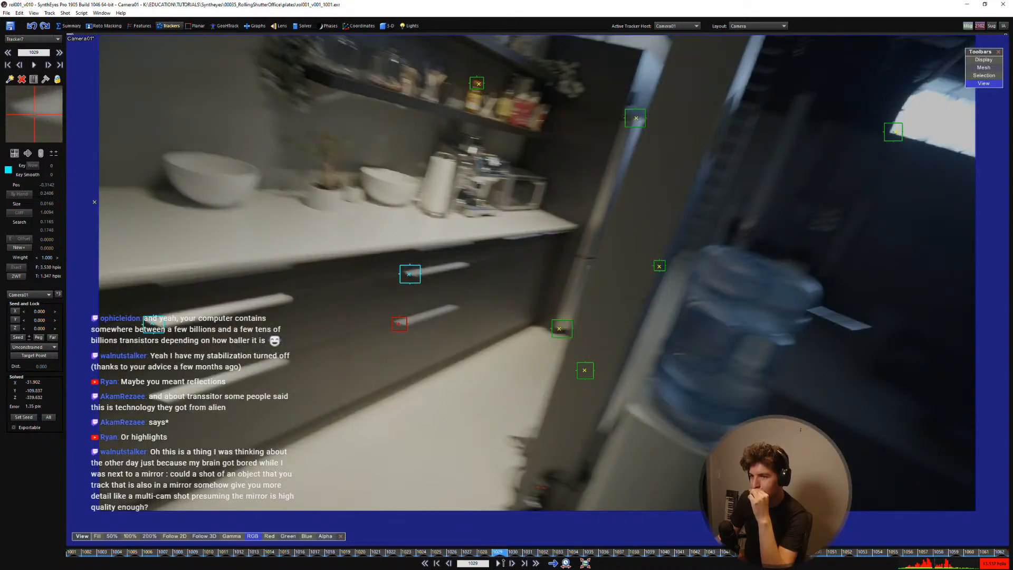
left_click(541, 550)
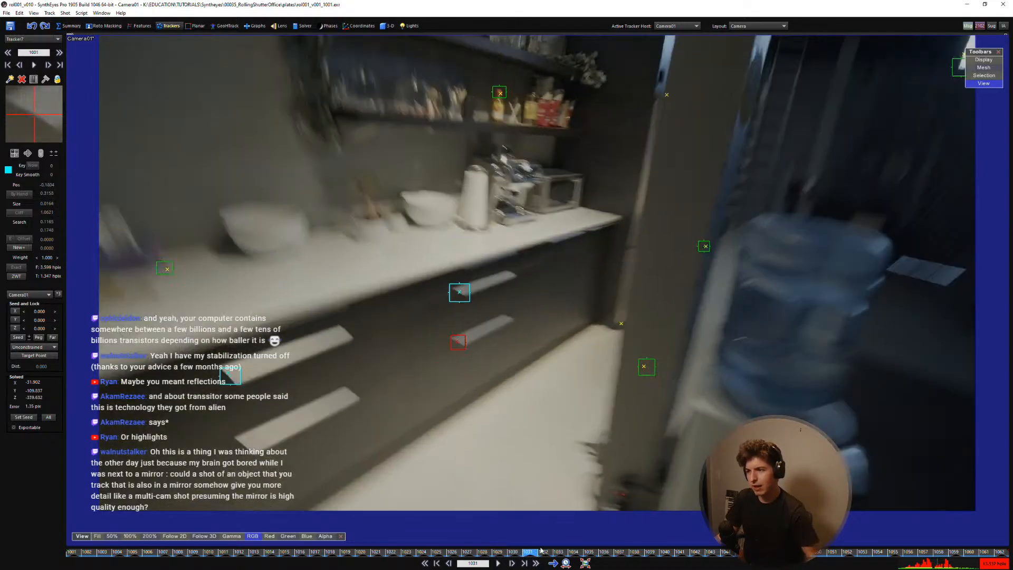
scroll(752, 366, "up", 3)
middle_click_drag(752, 364, 438, 316)
key("s")
key("s")
key("d")
key("d")
scroll(509, 400, "up", 3)
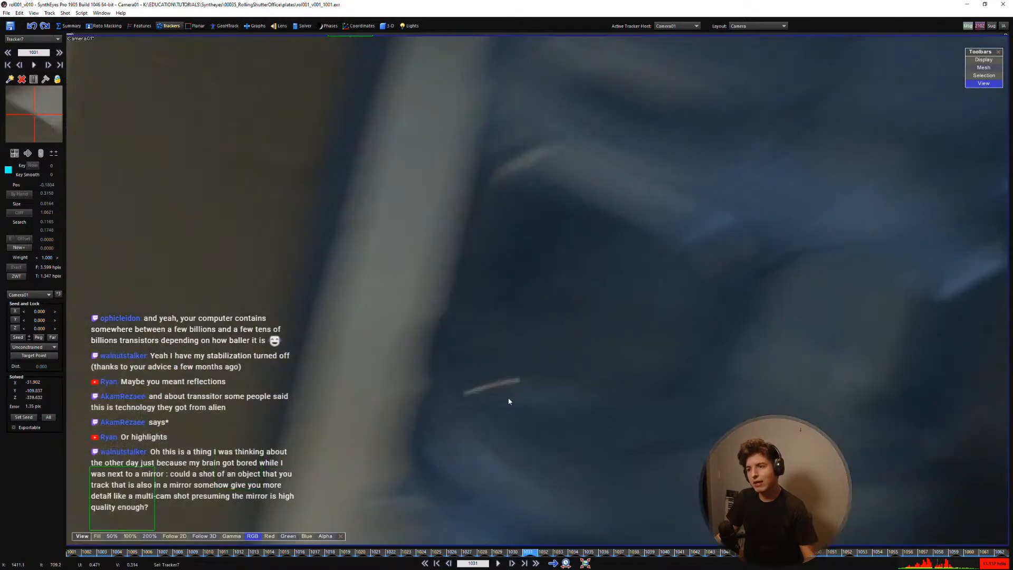
Step: Try hand-tracking the small highlight on the water bottle from frame 1031, and discard that tracker at frame 1033
scroll(432, 310, "down", 3)
key("c")
left_click(433, 309)
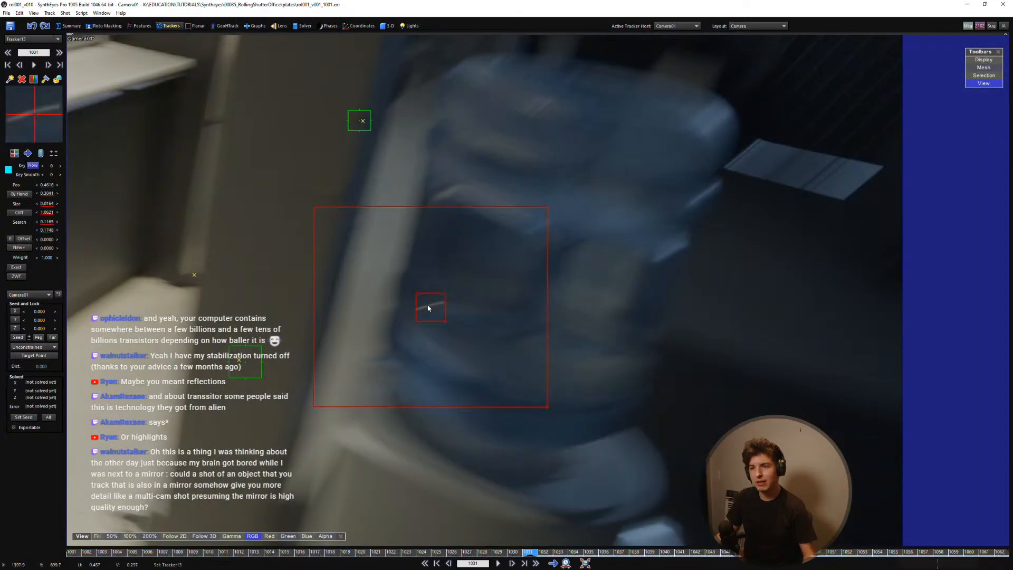
key("5")
mouse_move(12, 114)
left_mouse_down()
mouse_move(171, 170)
mouse_move(192, 208)
mouse_move(30, 116)
left_mouse_up()
key("d")
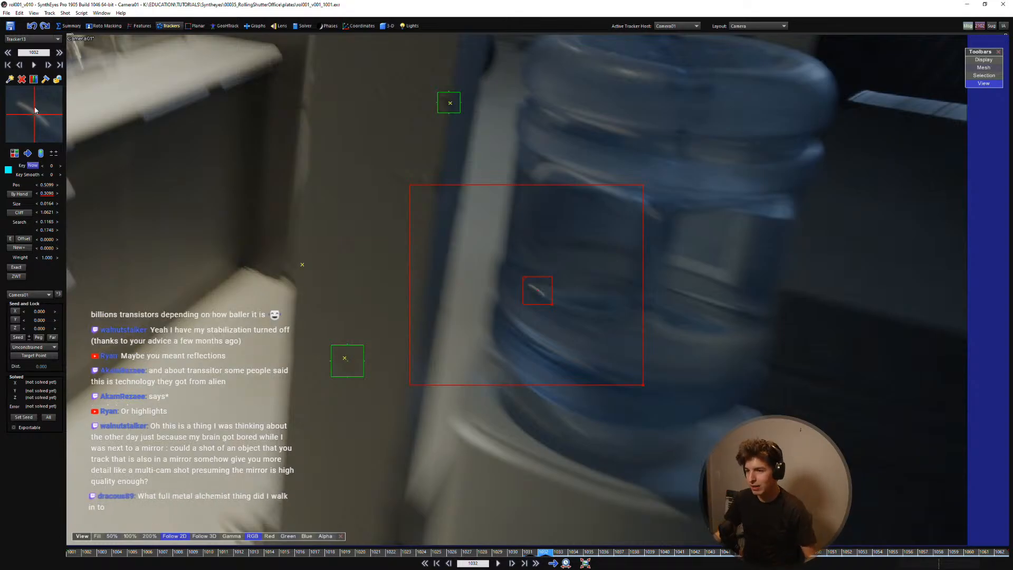
key("d")
key("Delete")
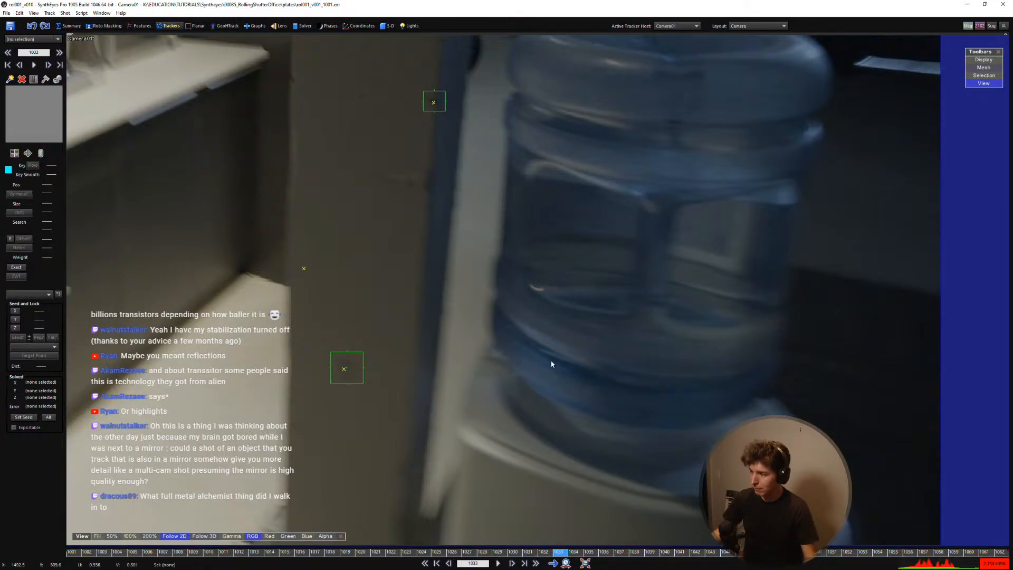
Step: Create a new tracker at frame 1001 on the red power light near the pillar's base
key("s")
key("s")
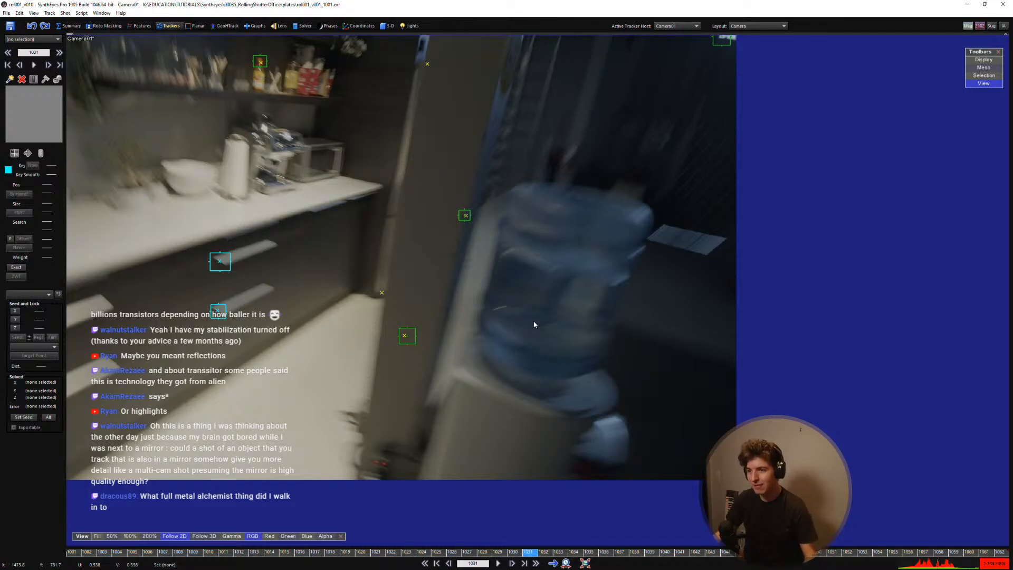
scroll(475, 328, "down", 4)
middle_click_drag(475, 328, 650, 358)
scroll(589, 350, "up", 2)
middle_click_drag(589, 349, 596, 360)
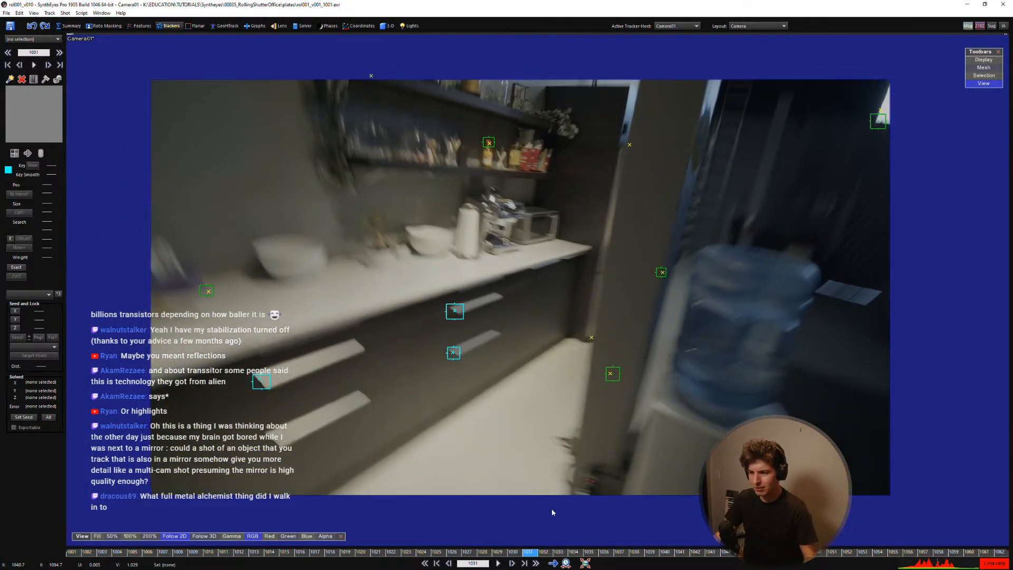
left_click_drag(548, 552, 72, 552)
scroll(644, 462, "up", 5)
left_click(537, 290)
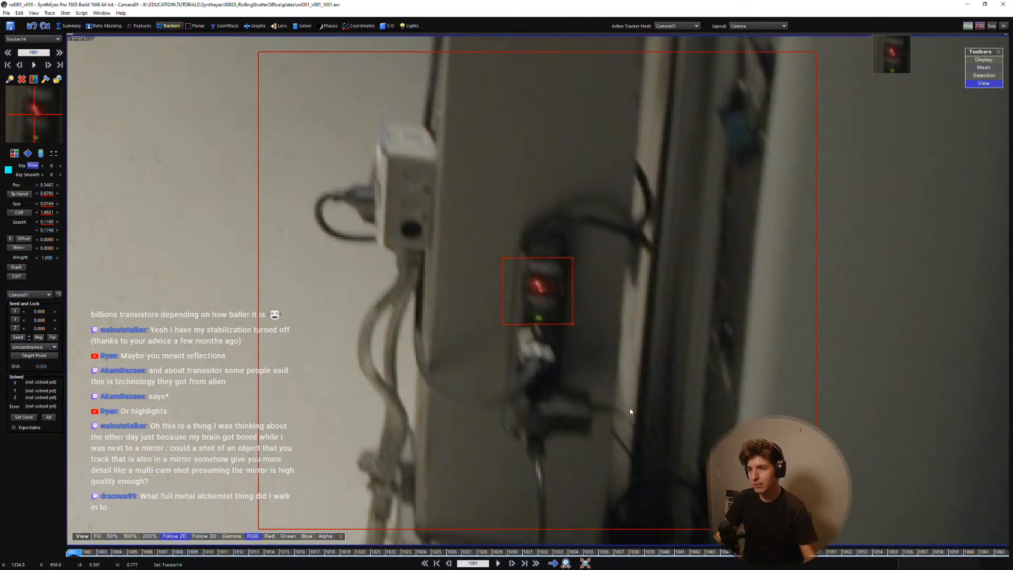
Step: Advance the red light's tracker frame by frame from 1001 to 1009
scroll(564, 396, "down", 4)
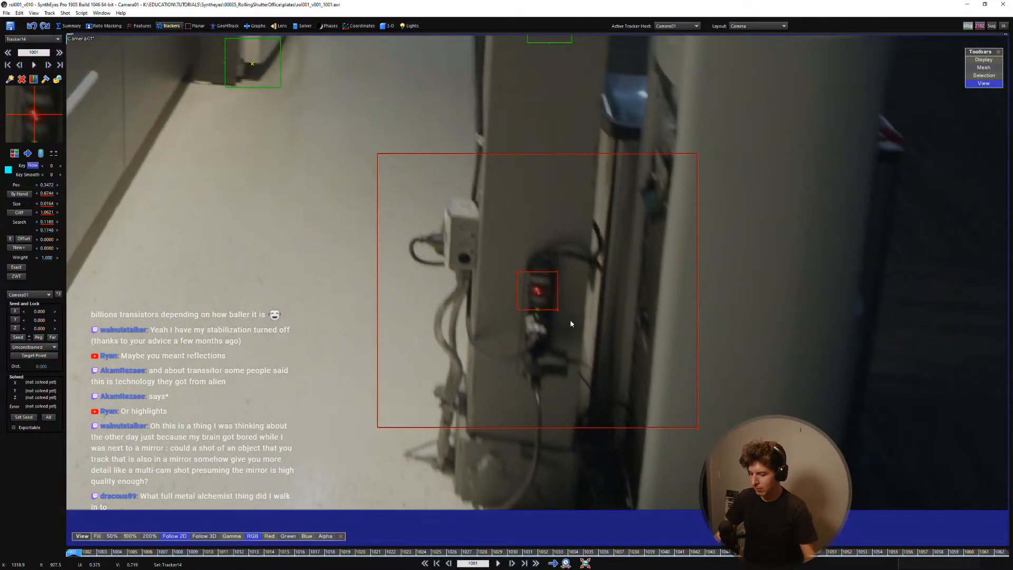
key("d")
key("d")
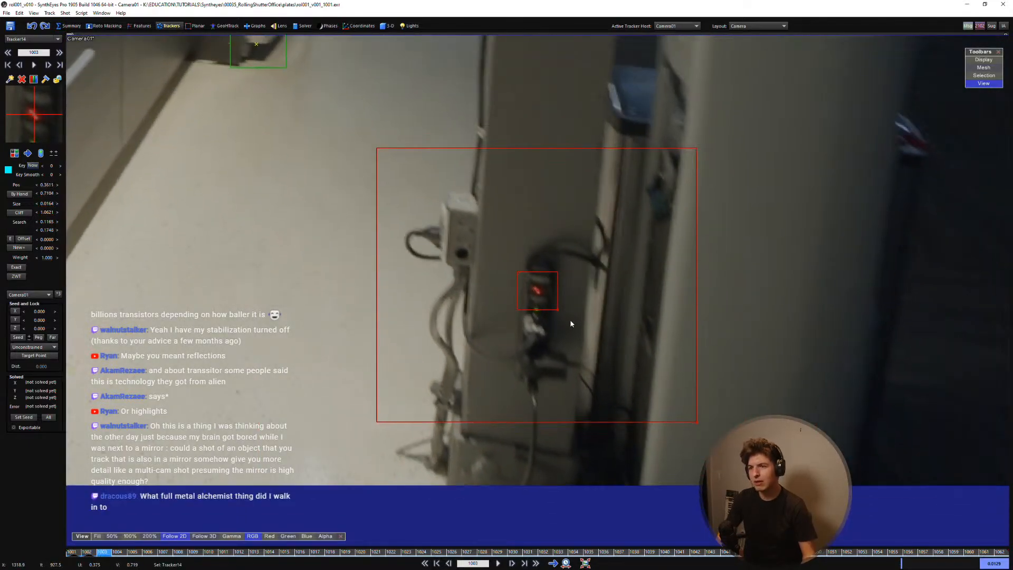
key("d")
key("d")
key("d")
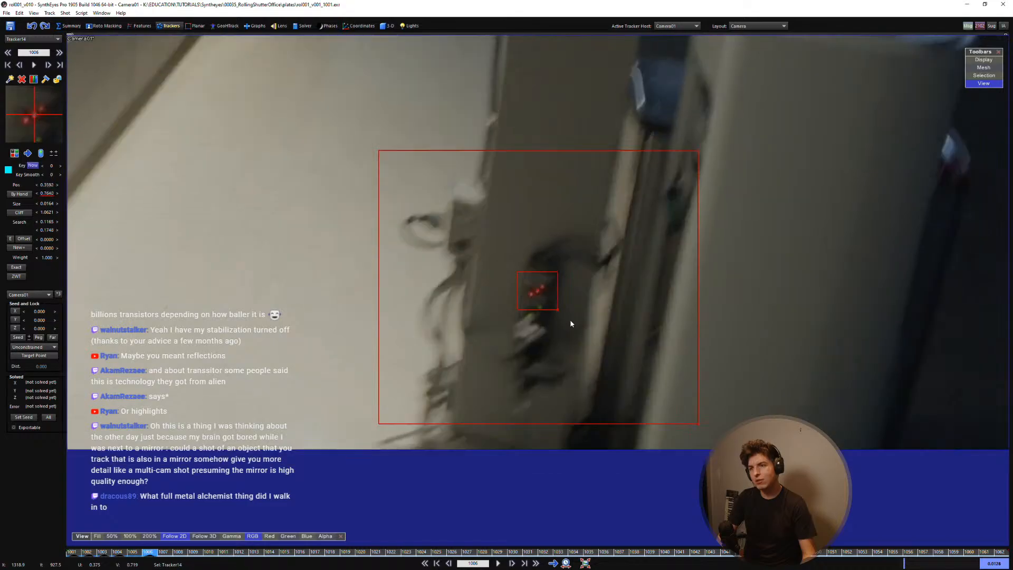
key("d")
key("d")
key("d")
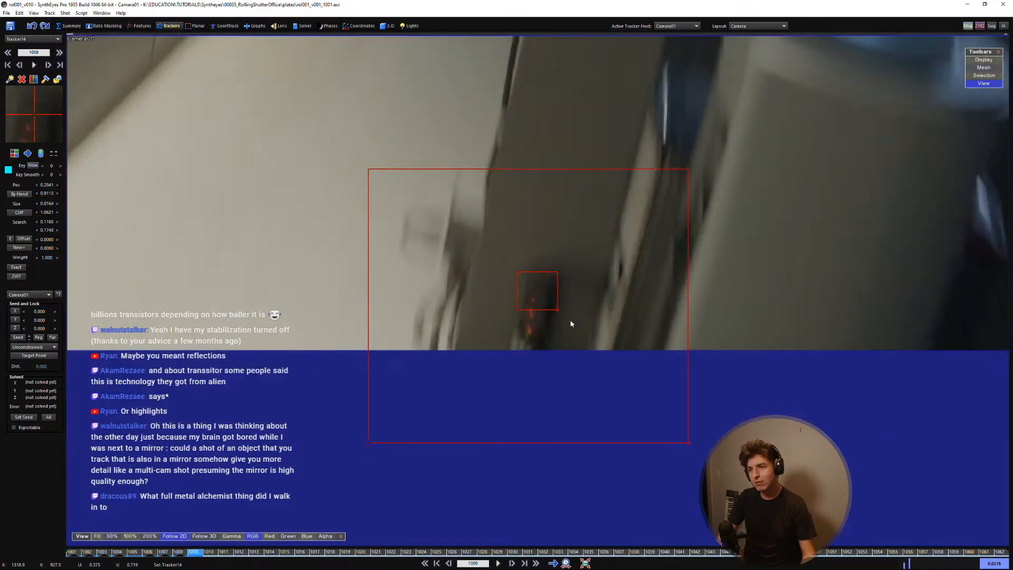
Step: Nudge the tracker downward onto the blurred red light at frame 1009
key("s")
key("d")
key("Down")
key("Down")
key("Down")
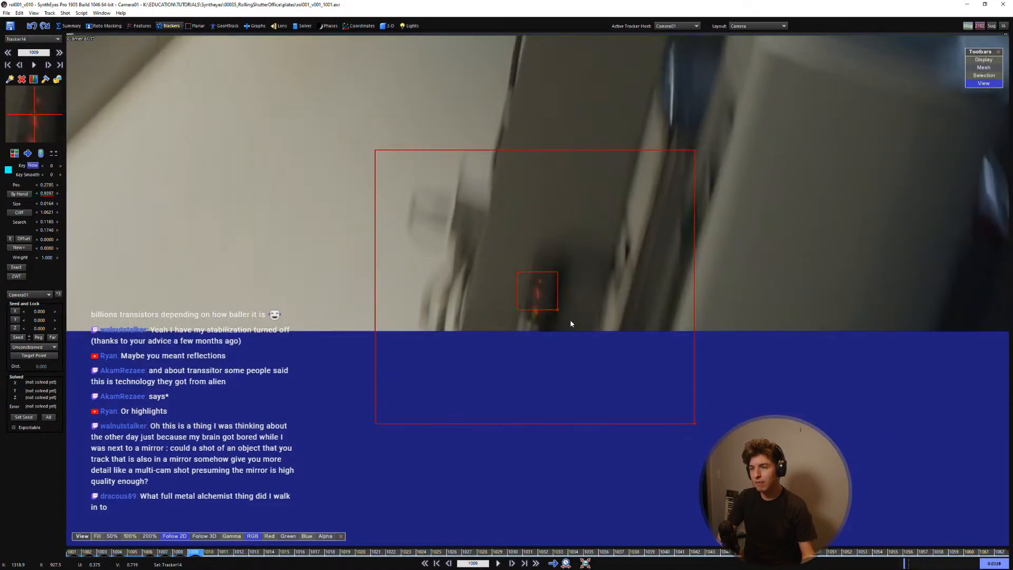
key("Down")
key("Down")
key("Down")
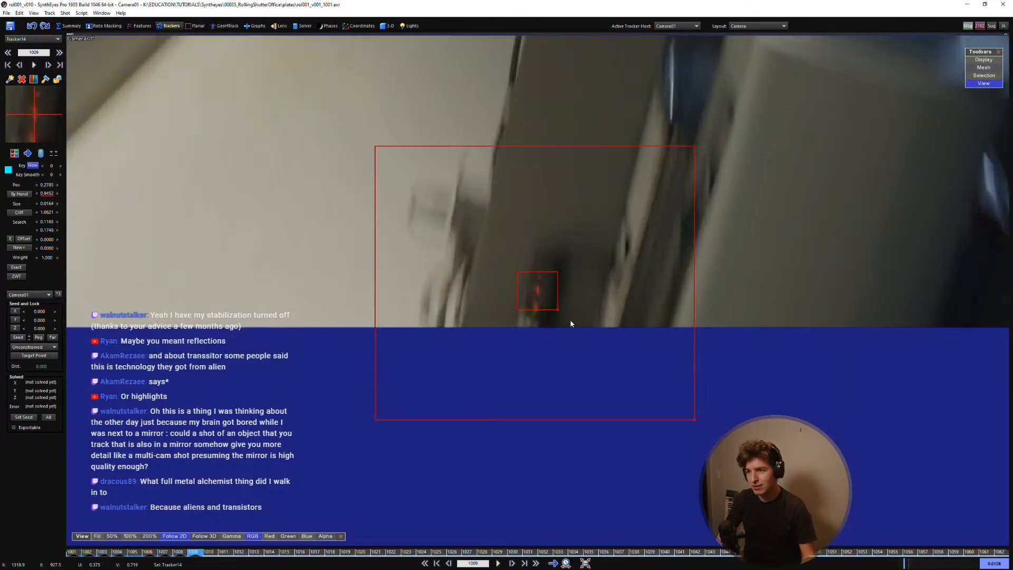
key("Down")
key("Right")
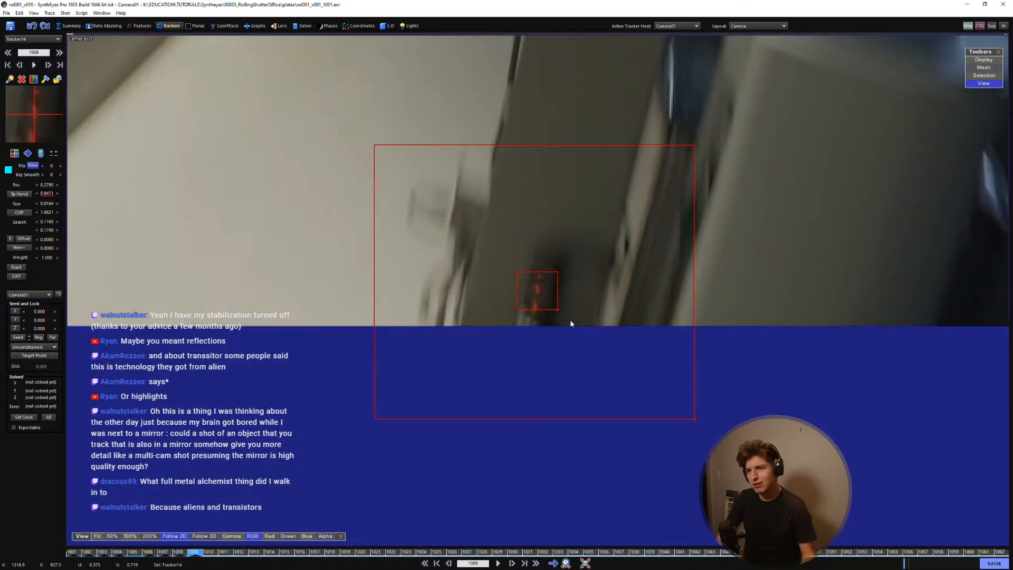
Step: Compare frames 1008 and 1009 and fine-tune the red light tracker's vertical position at frame 1009
key("s")
key("d")
key("Down")
key("s")
key("d")
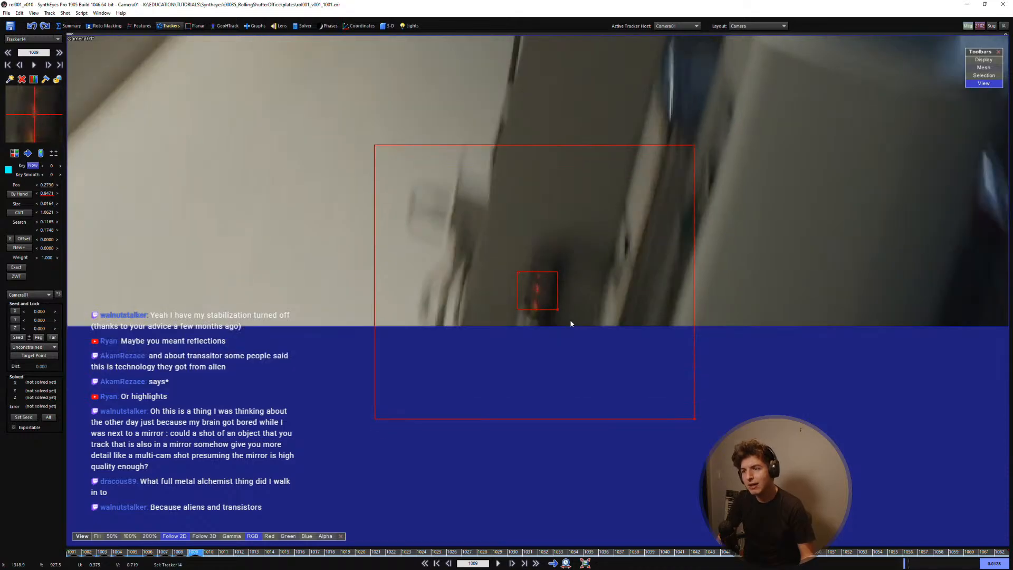
key("Up")
key("s")
key("d")
Step: Skip to frame 1013, reposition the tracker on the red light and nudge it into alignment
key("d")
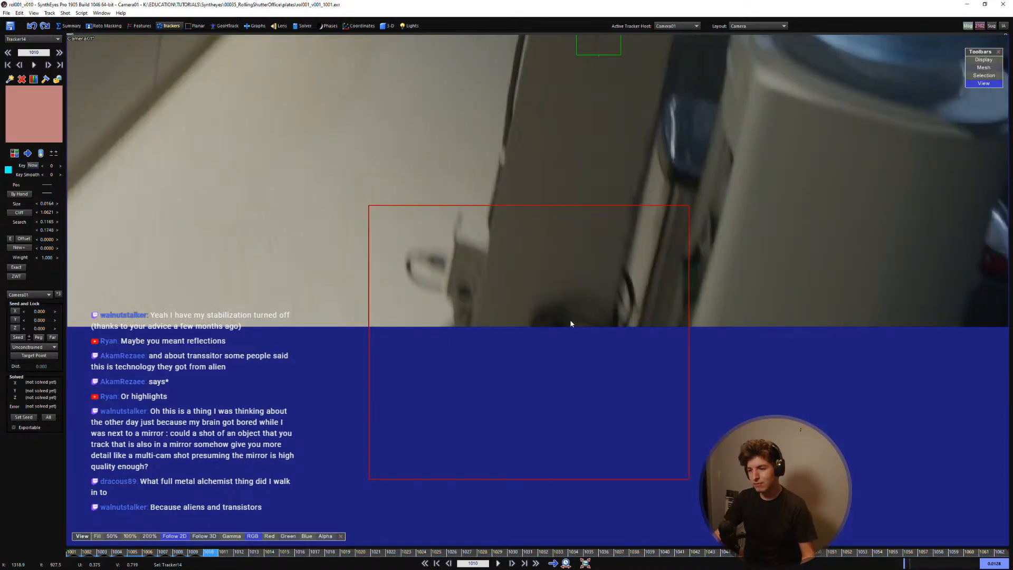
key("d")
key("d")
key("d")
left_click(631, 309)
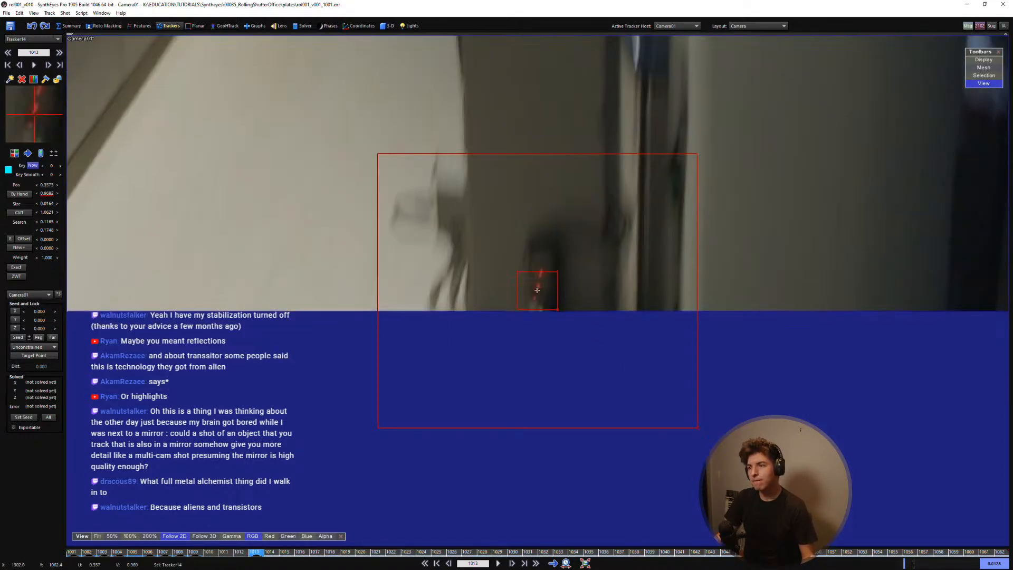
key("Up")
key("Up")
key("Up")
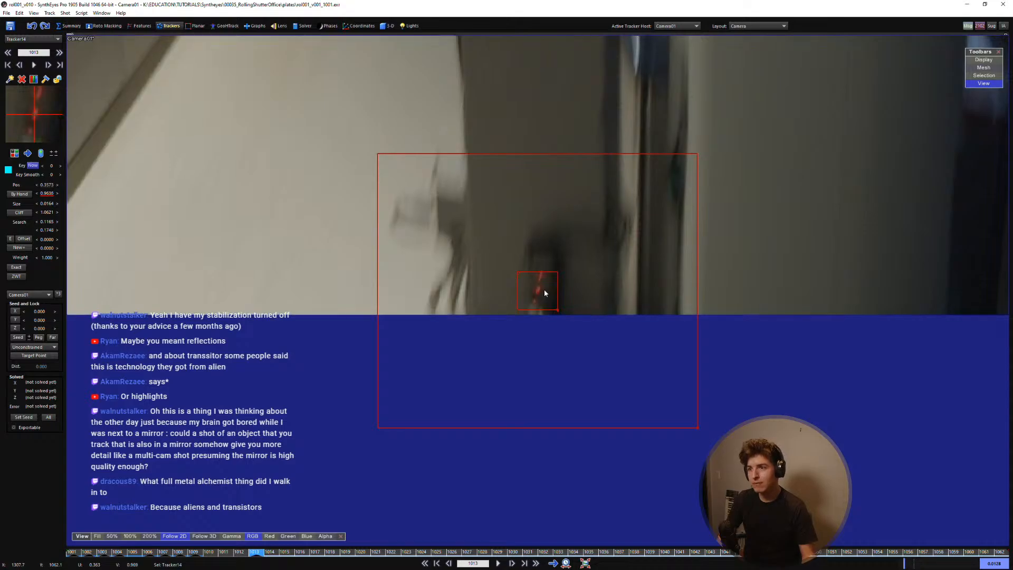
key("Right")
key("Up")
Step: Check the tracker against its frame 1009 position and refine its placement on the light at frame 1013
key("a")
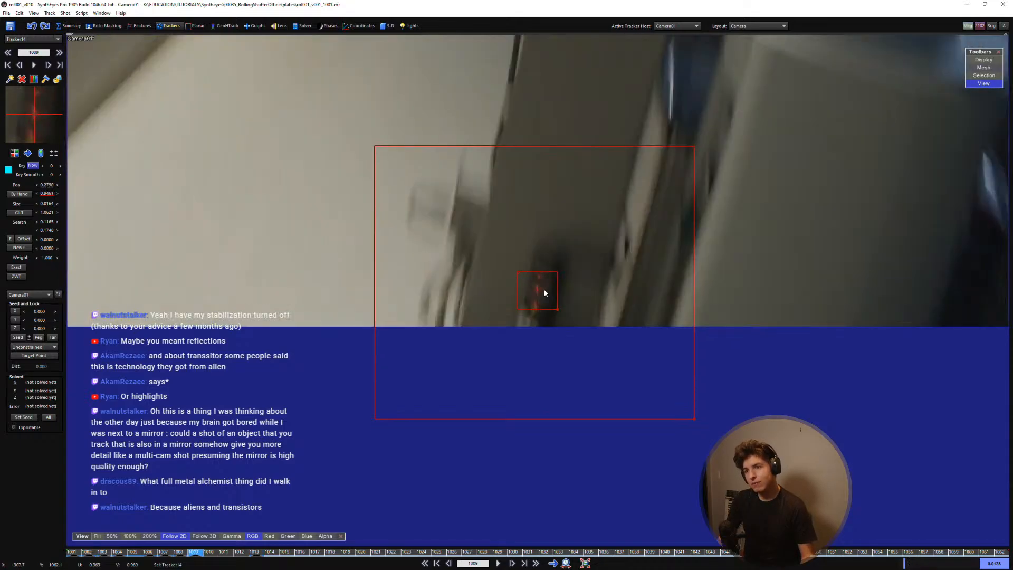
key("f")
key("Left")
key("Down")
key("Down")
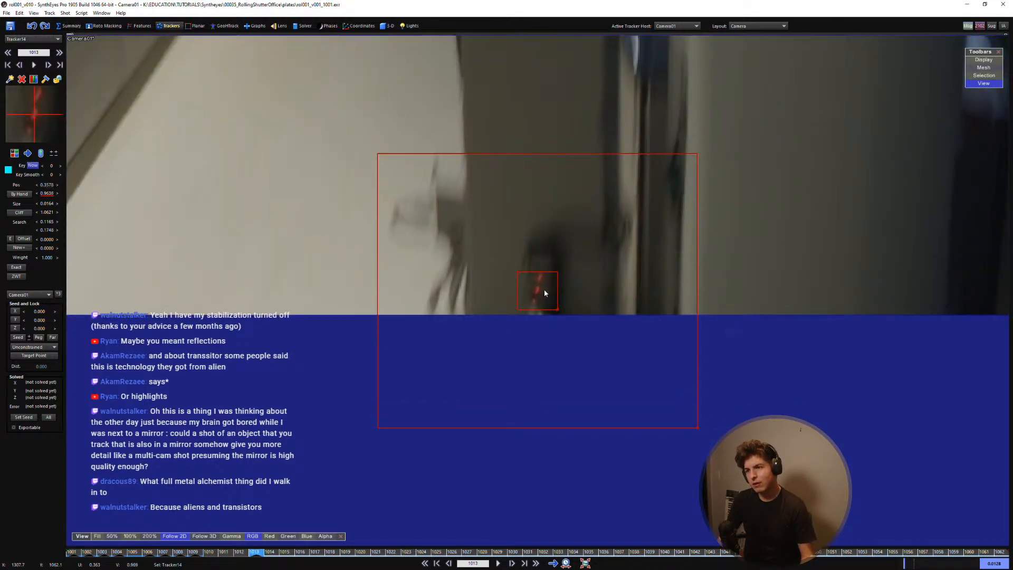
key("a")
key("f")
key("Up")
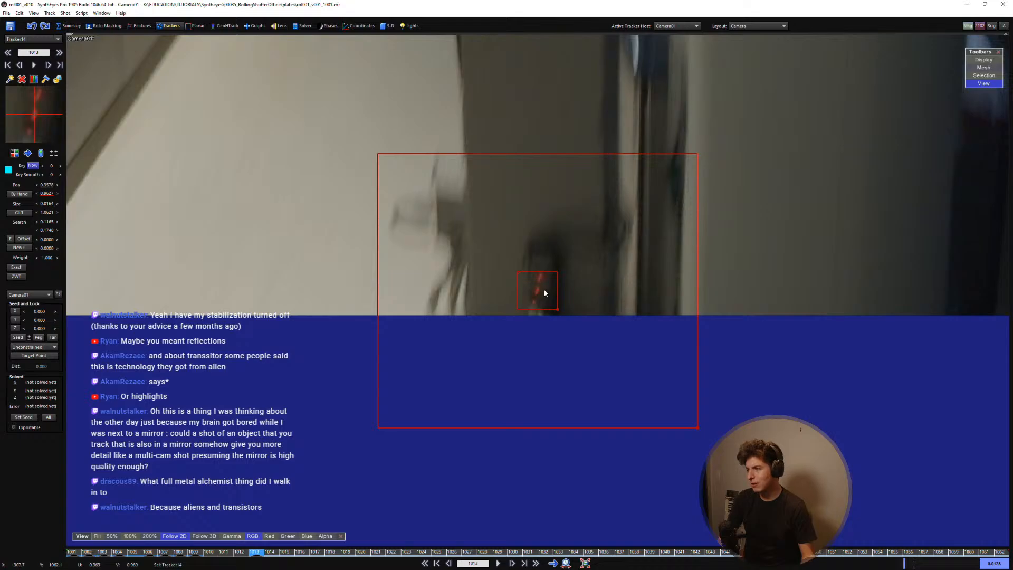
Step: Place the tracker on the red light at frames 1014 and 1015, fine-tuning it by comparing the two frames
key("d")
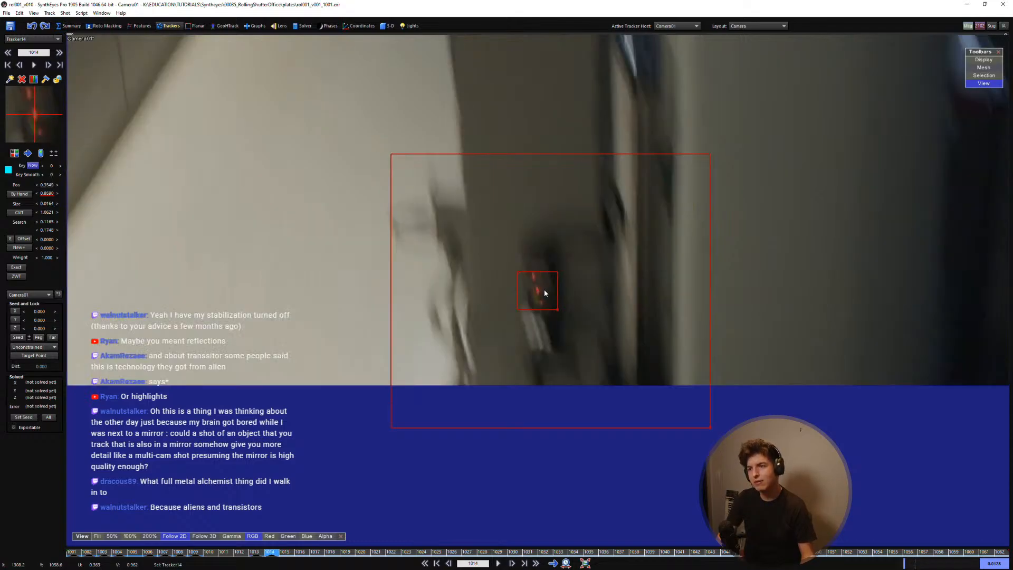
key("s")
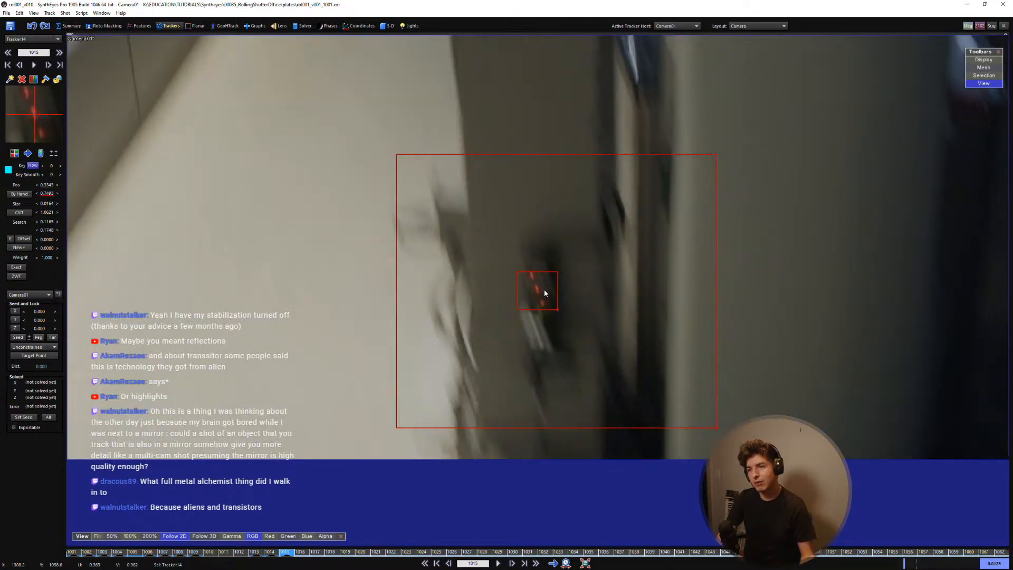
key("s")
key("d")
key("s")
key("d")
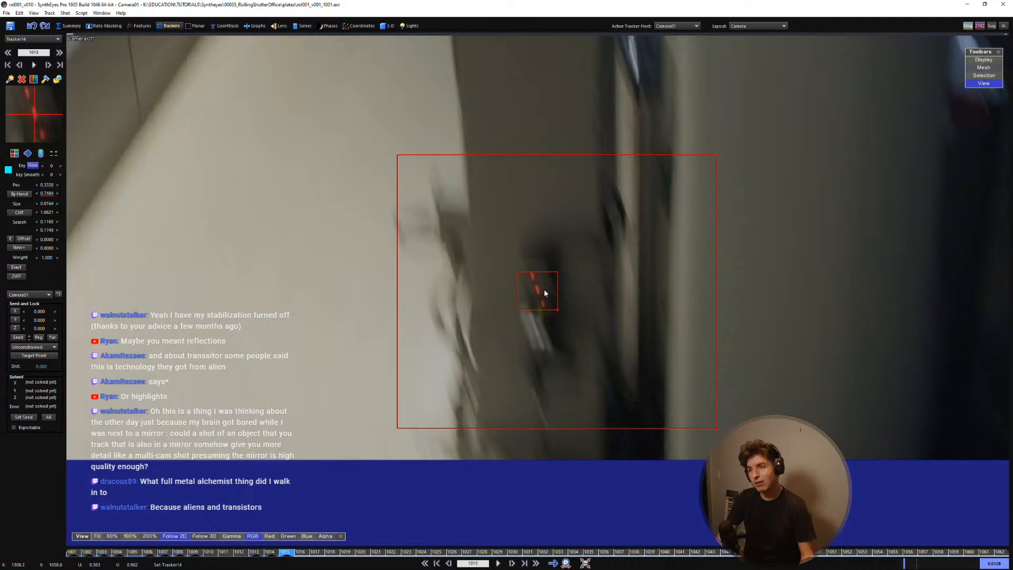
key("s")
key("d")
Step: Align the tracker with the blurred red light at frames 1016 and 1017, checking each against its previous frame
key("d")
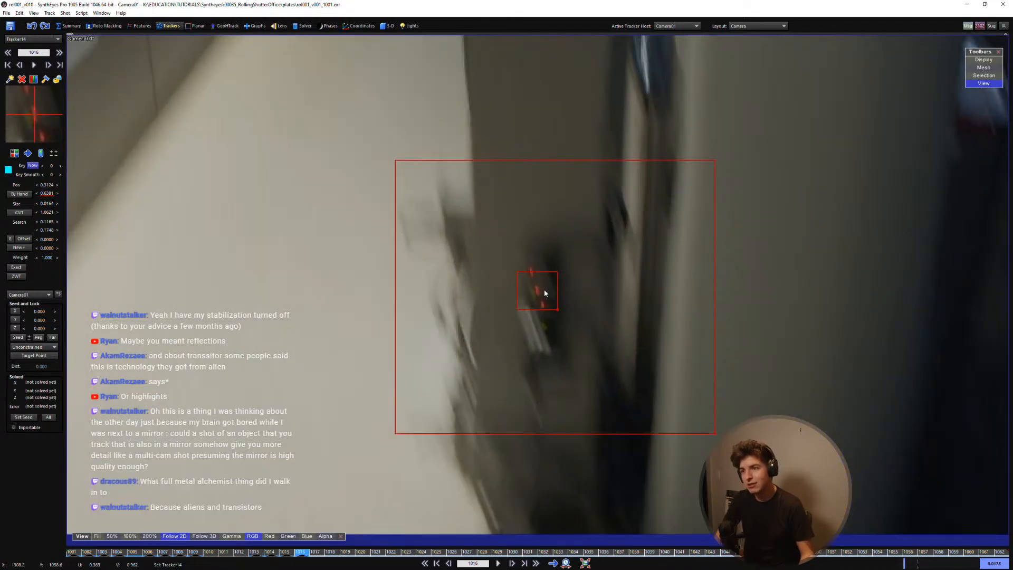
key("s")
key("d")
key("d")
key("d")
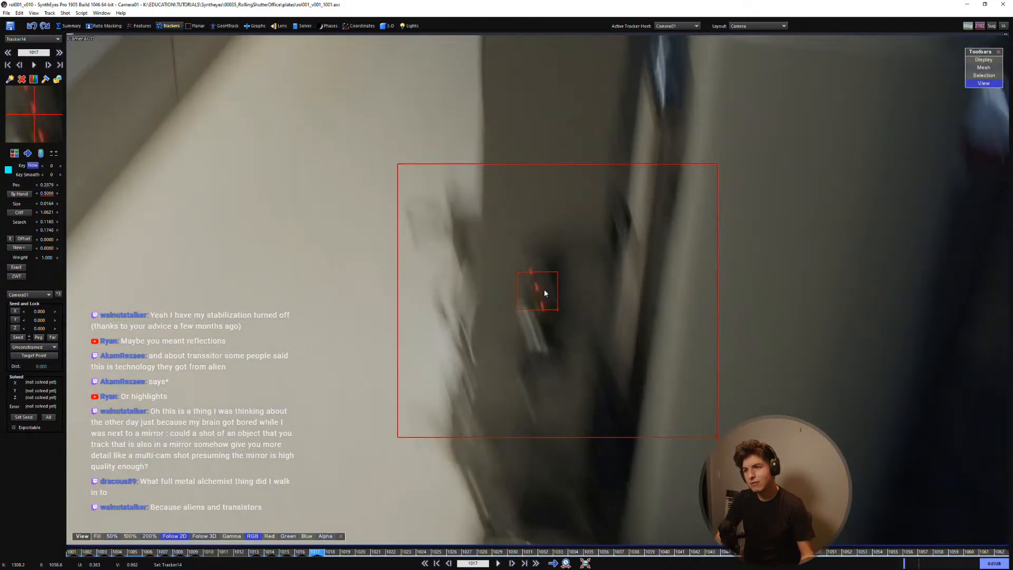
key("s")
key("d")
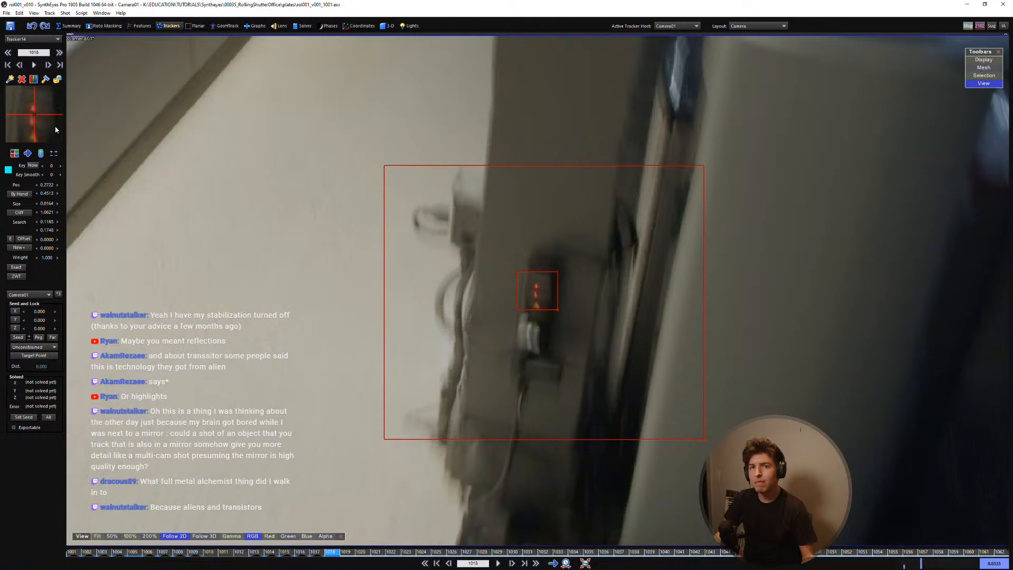
Step: Refine the tracker on the red light at frame 1018, and position it on the light's streak at frame 1019
key("s")
key("d")
left_click_drag(22, 114, 33, 106)
key("s")
key("d")
key("d")
key("s")
key("d")
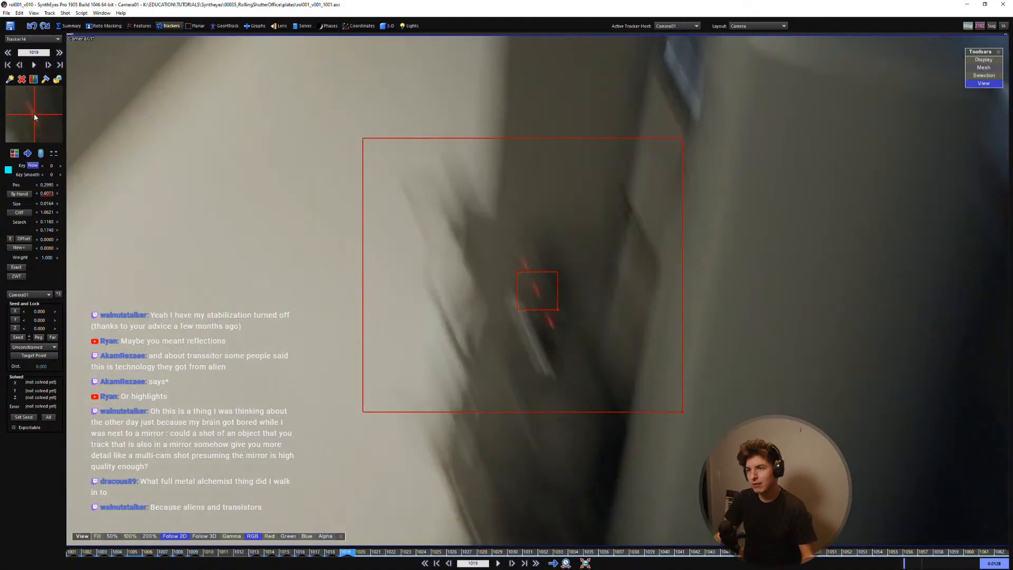
Step: Compare frames 1018 and 1019 and nudge the tracker along the light's diagonal streak at frame 1019
left_click(34, 114)
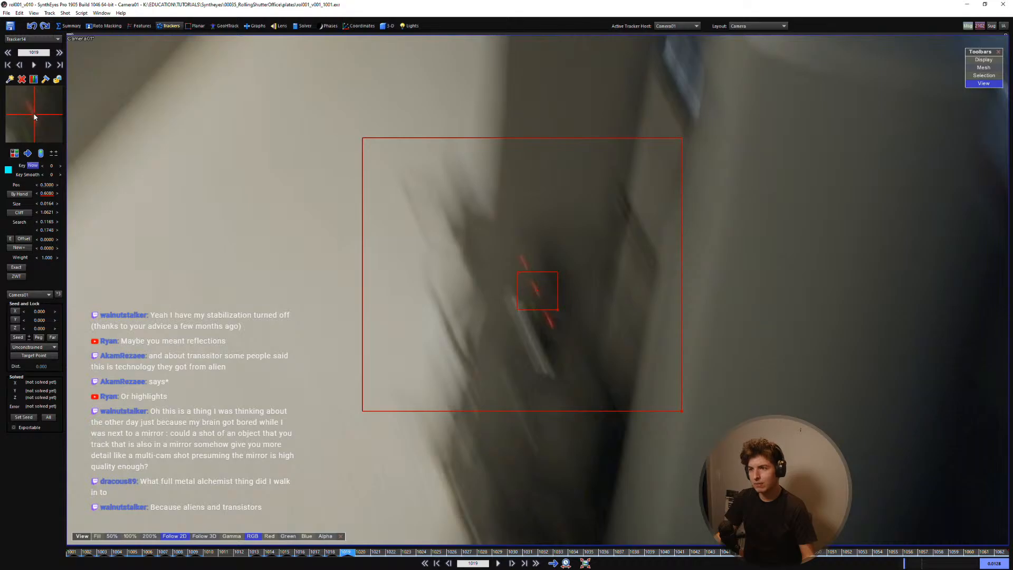
key("s")
key("d")
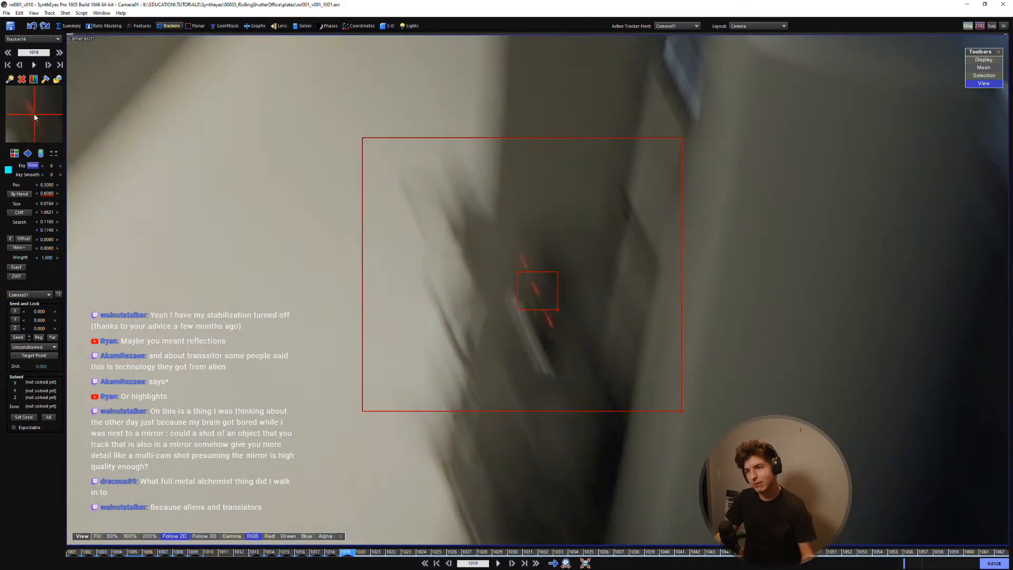
key("s")
key("d")
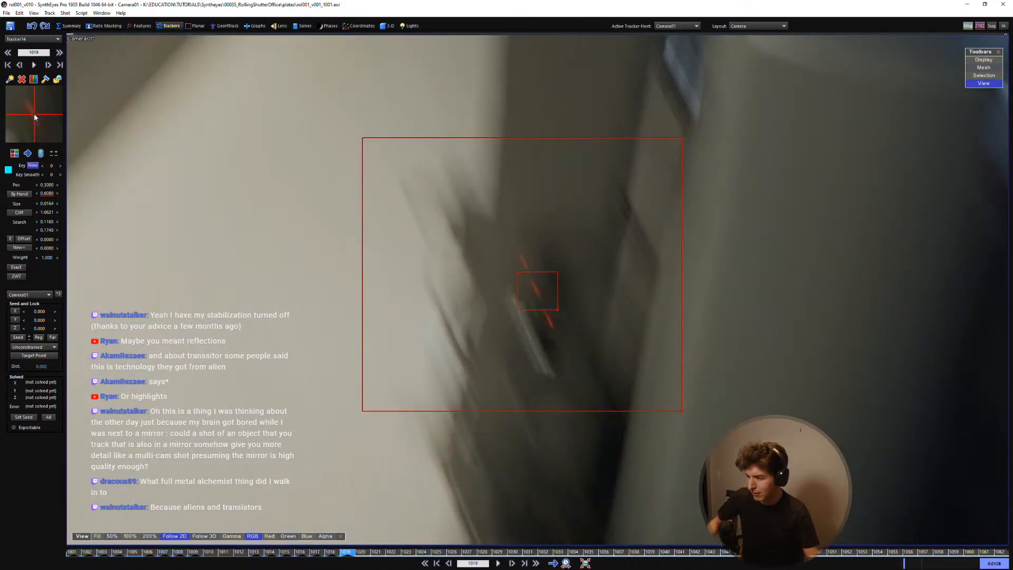
key("s")
key("d")
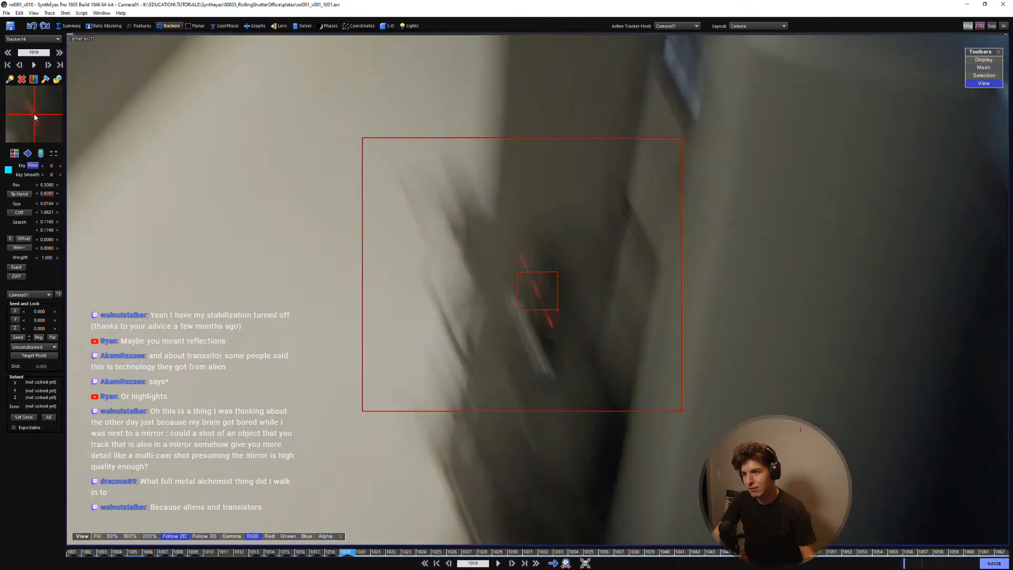
key("s")
key("d")
left_click(34, 115)
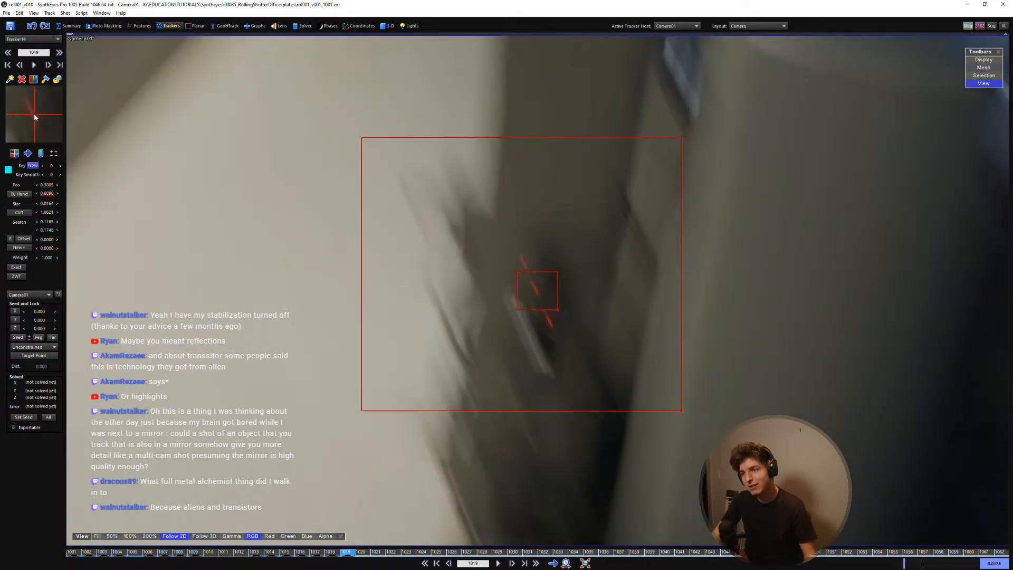
Step: Fine-tune the tracker's vertical position at frame 1019, rechecking the red light's alignment against frame 1018
key("s")
key("d")
key("s")
key("d")
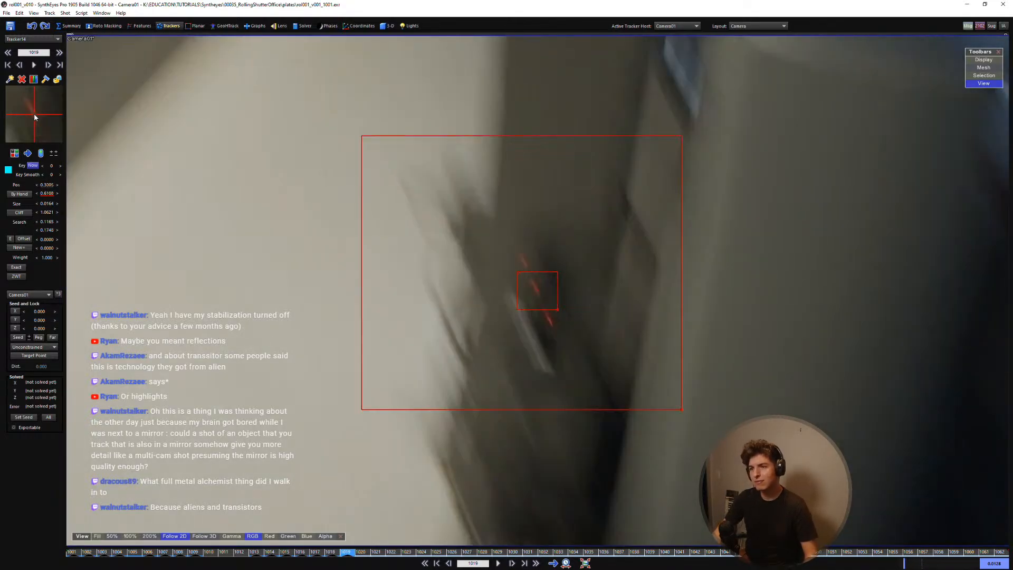
key("d")
left_click(32, 106)
key("s")
key("d")
left_click_drag(37, 119, 35, 115)
key("s")
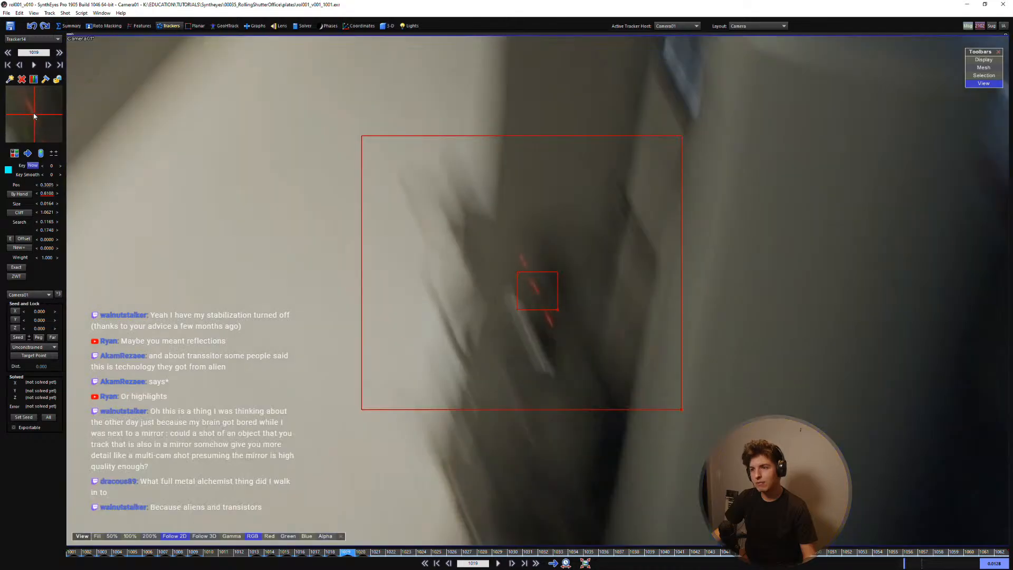
key("d")
key("s")
key("d")
Step: Place the tracker on the red light at frame 1020 and compare it with frame 1019
key("d")
key("s")
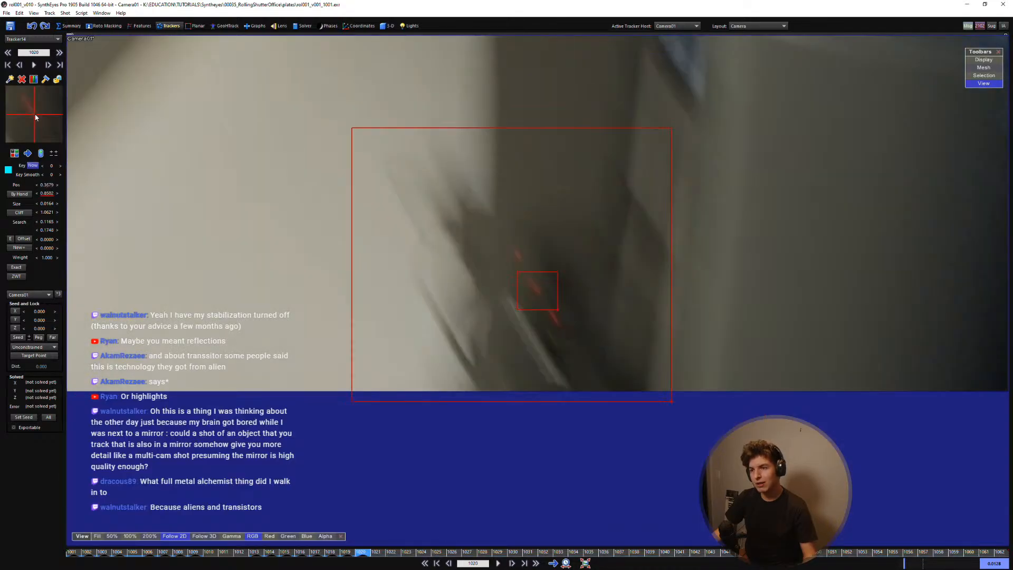
key("d")
key("s")
key("s")
Step: Play the shot from frame 1001 and examine the frames around 1024 for where the red light re-enters the picture
key("shift+a")
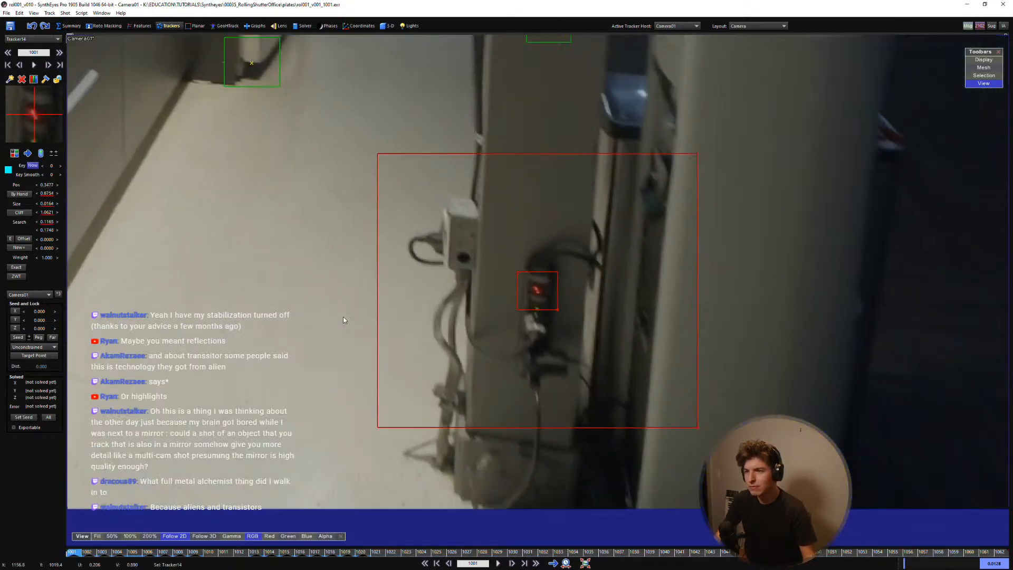
key("l")
key("d")
key("space")
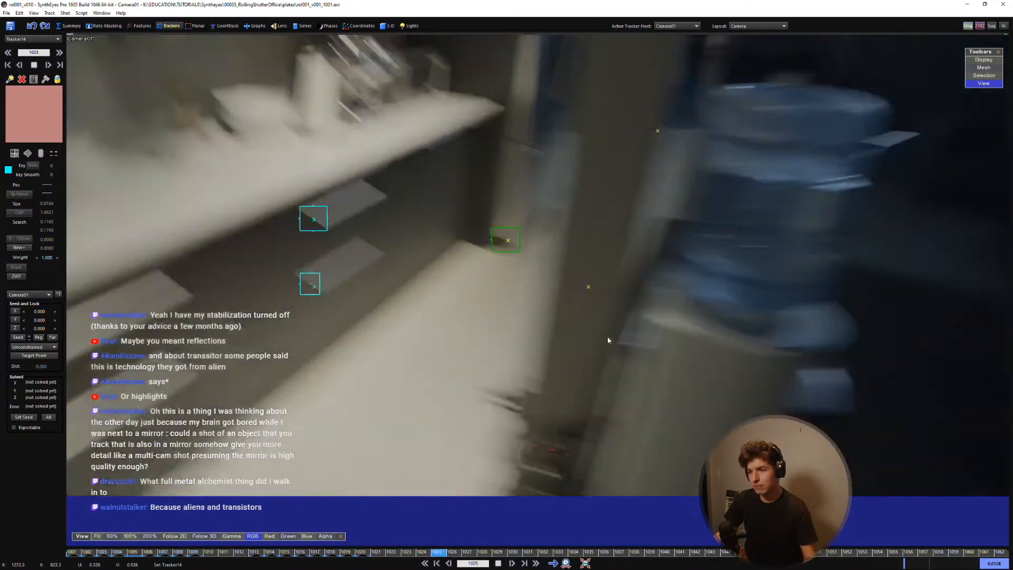
key("space")
middle_click_drag(607, 338, 726, 289)
key("s")
key("s")
key("s")
key("s")
key("d")
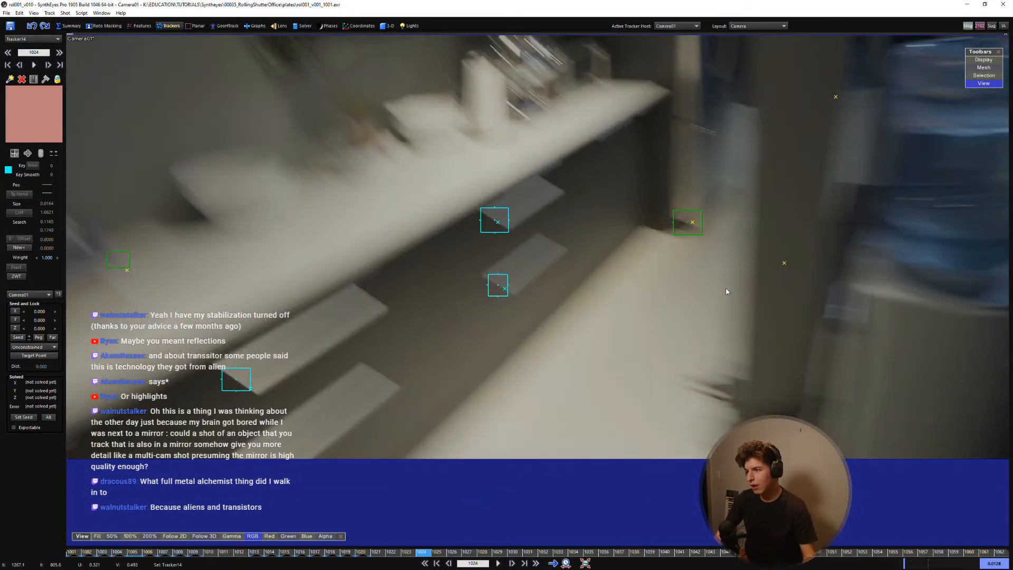
Step: Position the tracker on the horizontally blurred red light at frame 1024 and continue to frame 1026
key("l")
key("5")
scroll(549, 334, "up", 2)
left_click(559, 341)
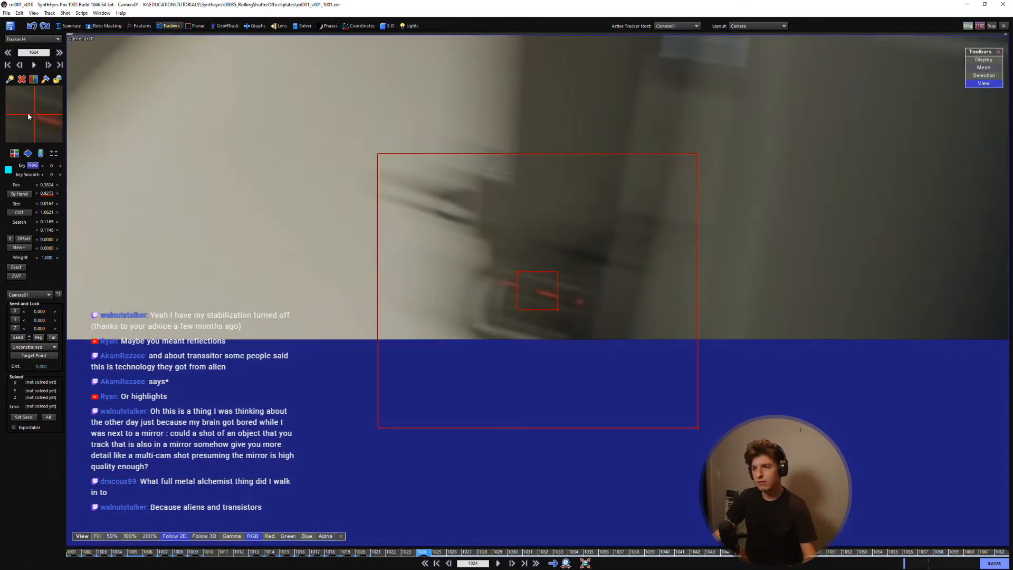
key("d")
key("d")
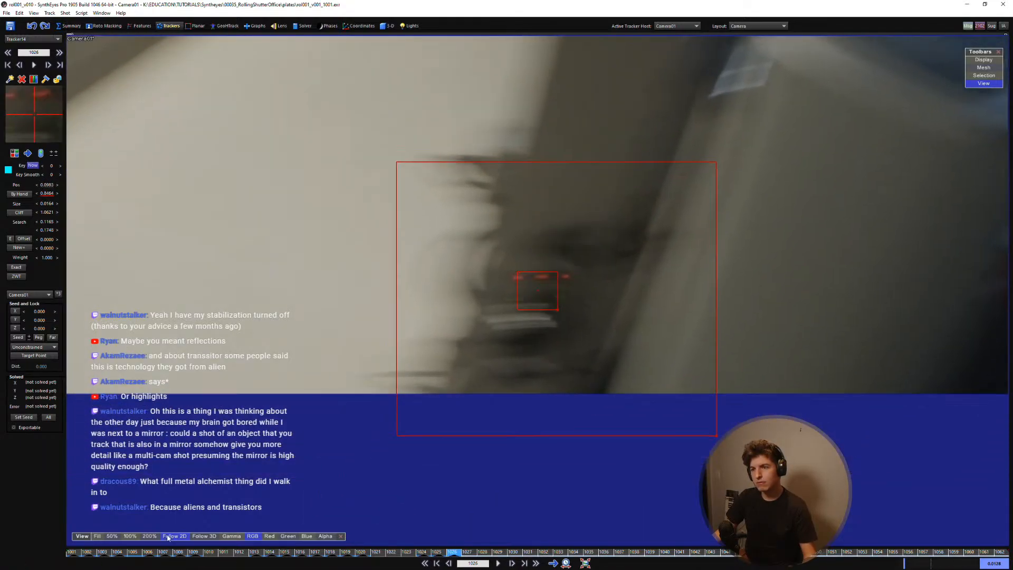
Step: Hand-track the red light from frame 1027 through frame 1030, placing the tracker on the middle light
key("d")
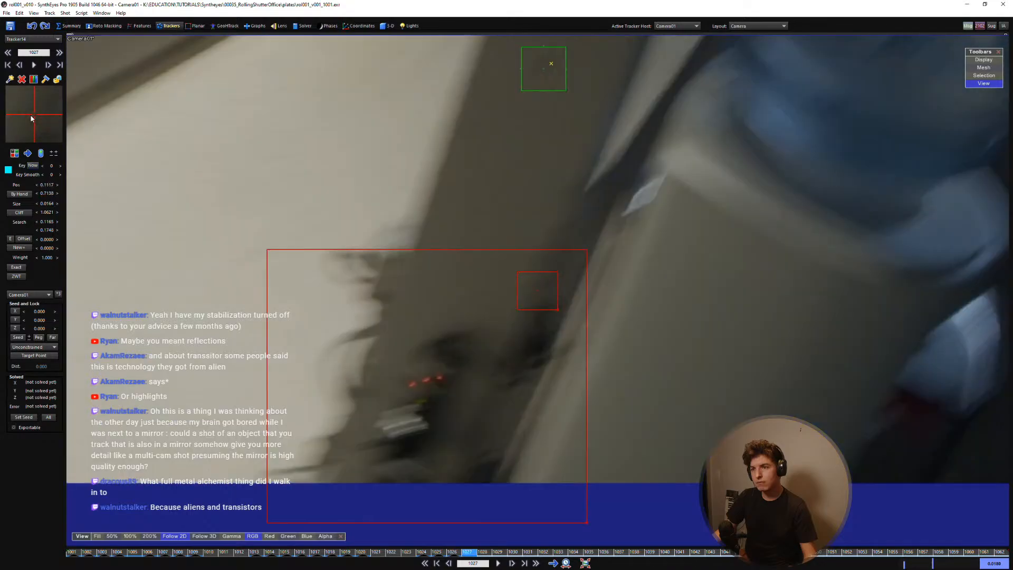
key("d")
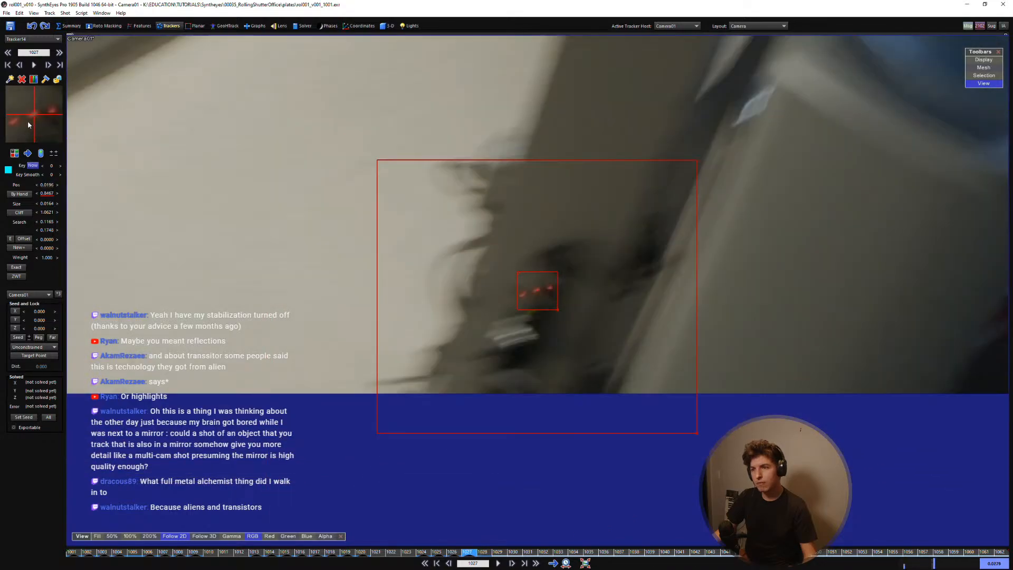
left_click_drag(28, 117, 185, 539)
key("s")
key("d")
key("d")
key("d")
key("d")
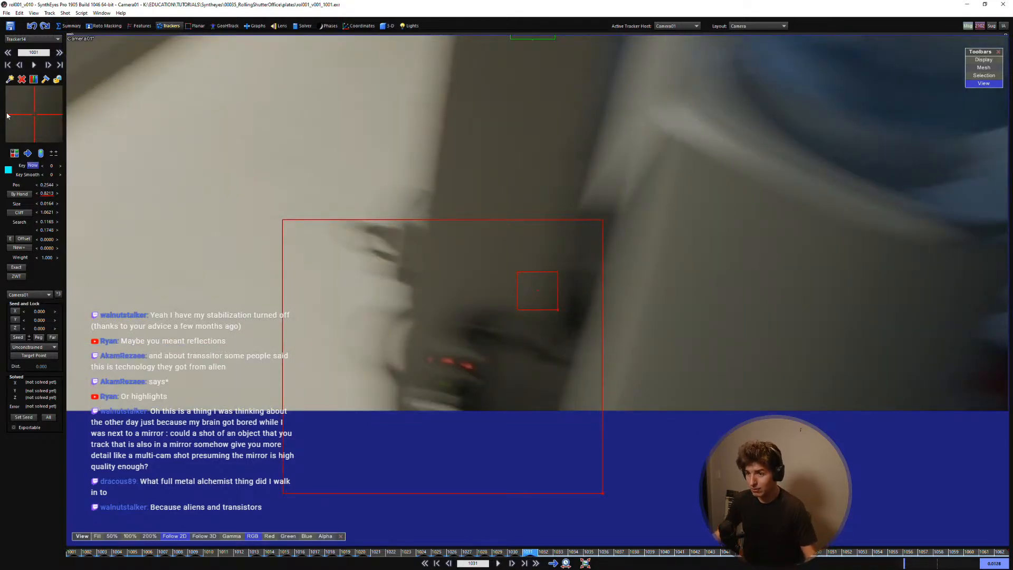
Step: Move the tracker onto the red light at frames 1031 and 1032
key("s")
key("d")
mouse_move(35, 115)
left_mouse_down()
mouse_move(158, 14)
mouse_move(33, 120)
left_mouse_up()
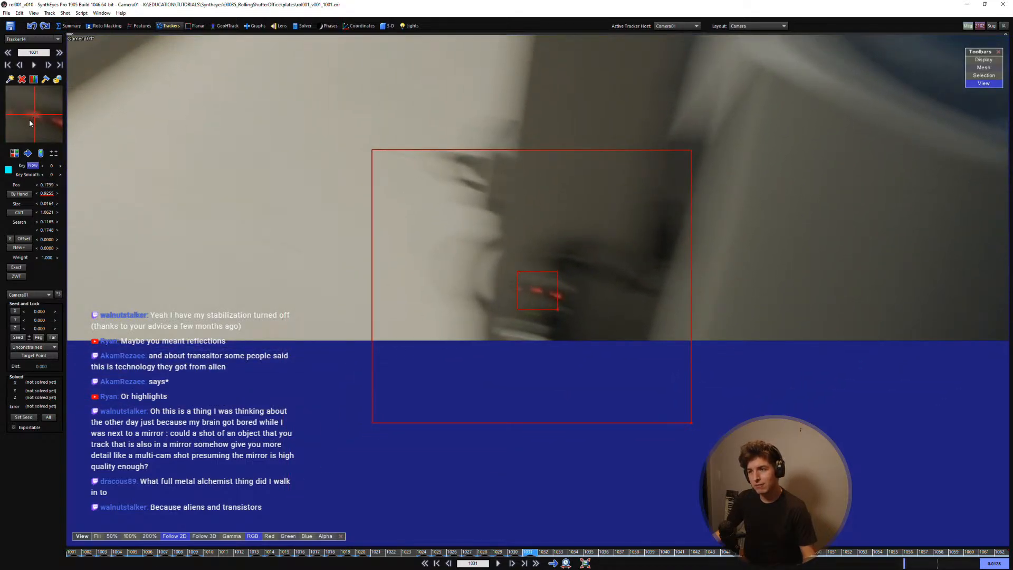
key("d")
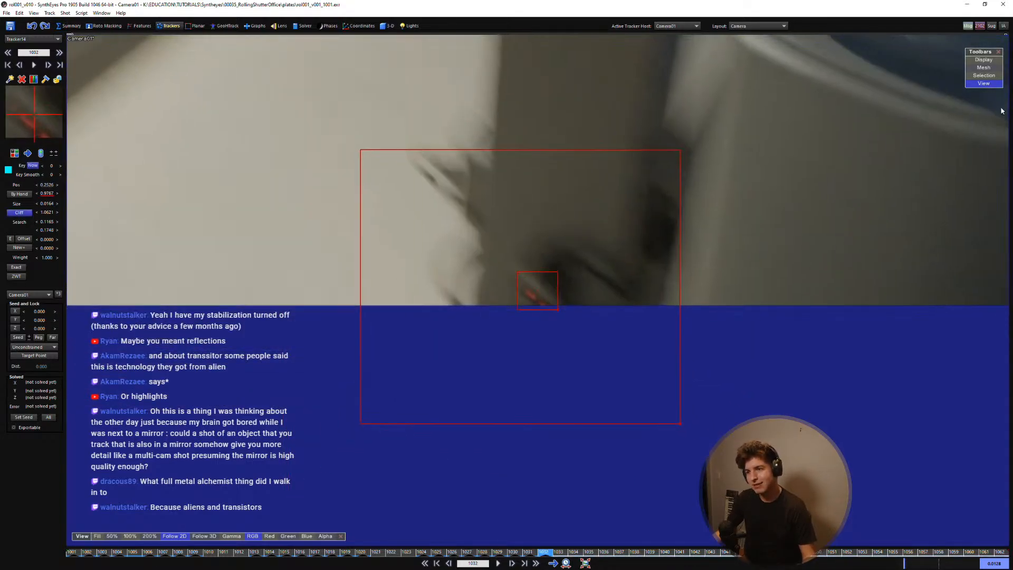
left_click_drag(18, 99, 28, 115)
Step: Check frame 1033 for the red light, and review the tracker's placement backward to frame 1014
key("d")
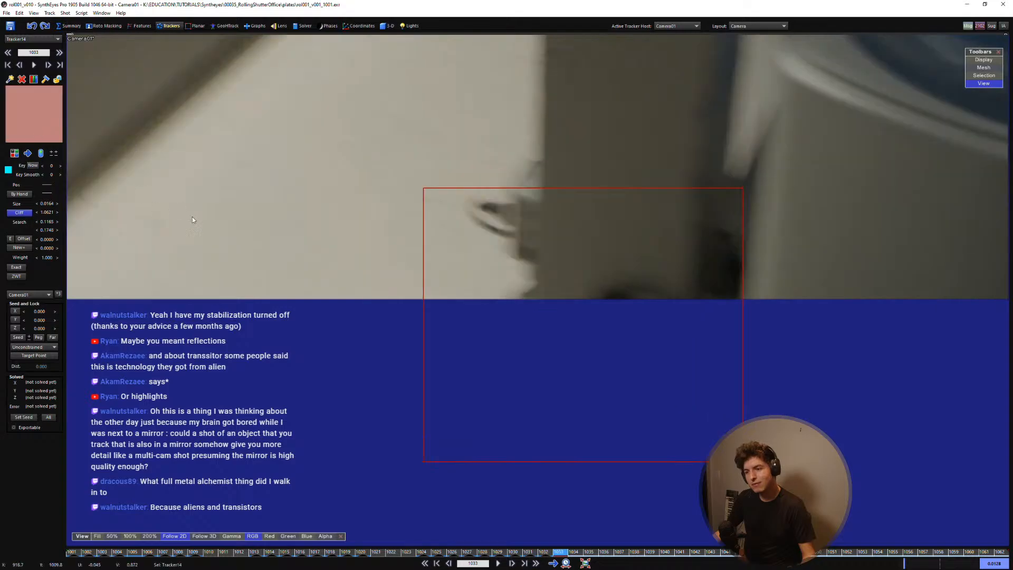
scroll(426, 303, "down", 2)
key("s")
key("s")
key("s")
key("s")
key("s")
key("s")
key("s")
key("s")
key("s")
key("s")
key("s")
key("s")
key("s")
key("s")
key("s")
key("s")
key("s")
key("s")
key("s")
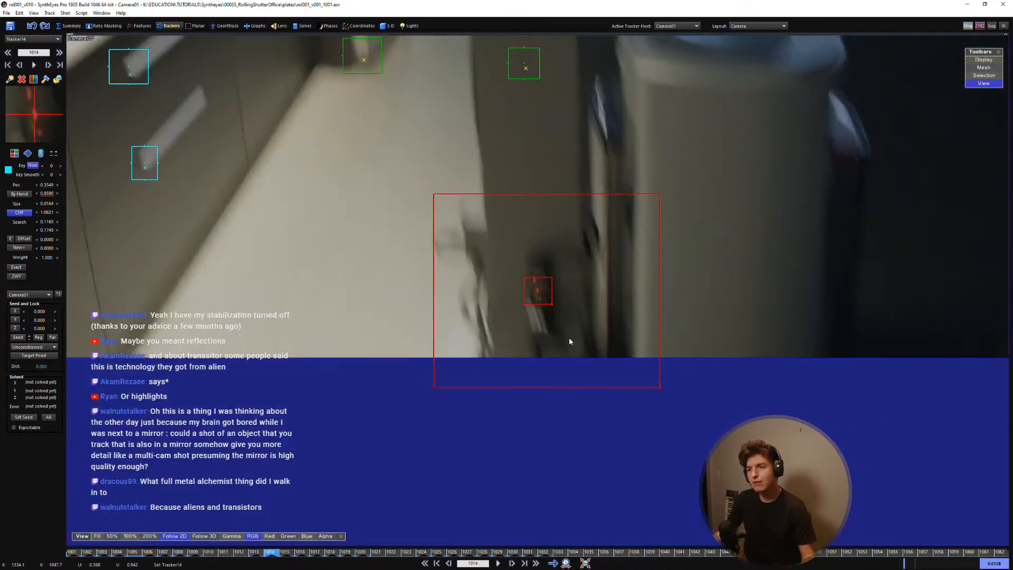
Step: Place the tracker on the red light at the plate's lower edge at frames 1035 and 1036
key("f")
key("a")
key("d")
key("d")
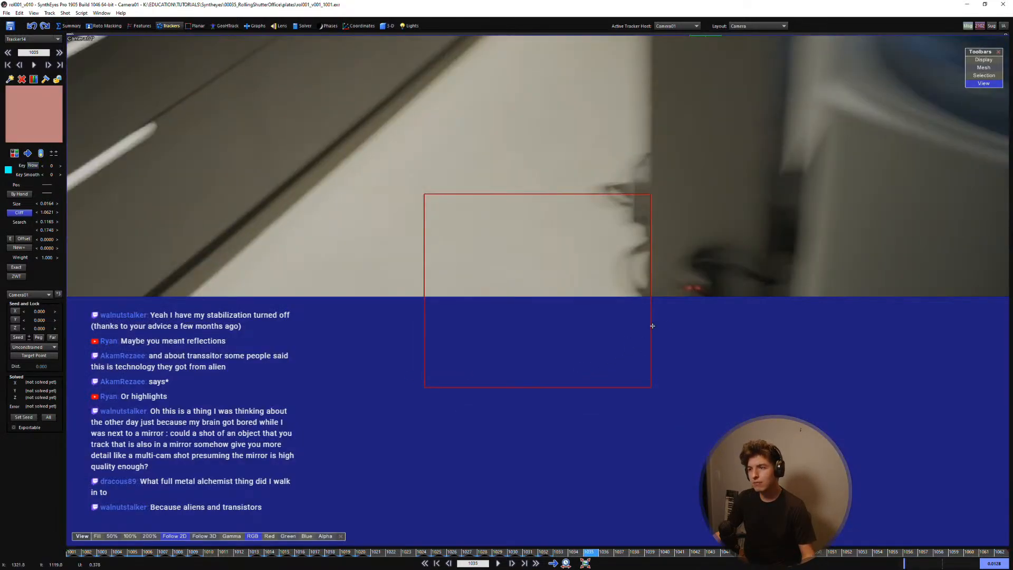
left_click(690, 289)
key("d")
left_click_drag(35, 113, 36, 106)
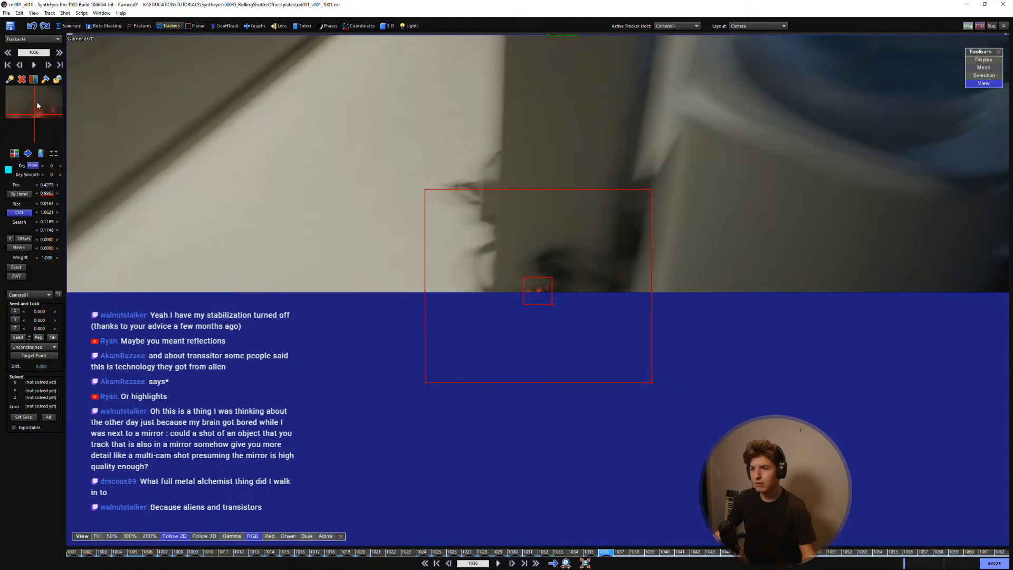
Step: Adjust the tracker at frame 1037 and reposition it on the blurred red light at frame 1038
key("d")
left_click(34, 115)
key("d")
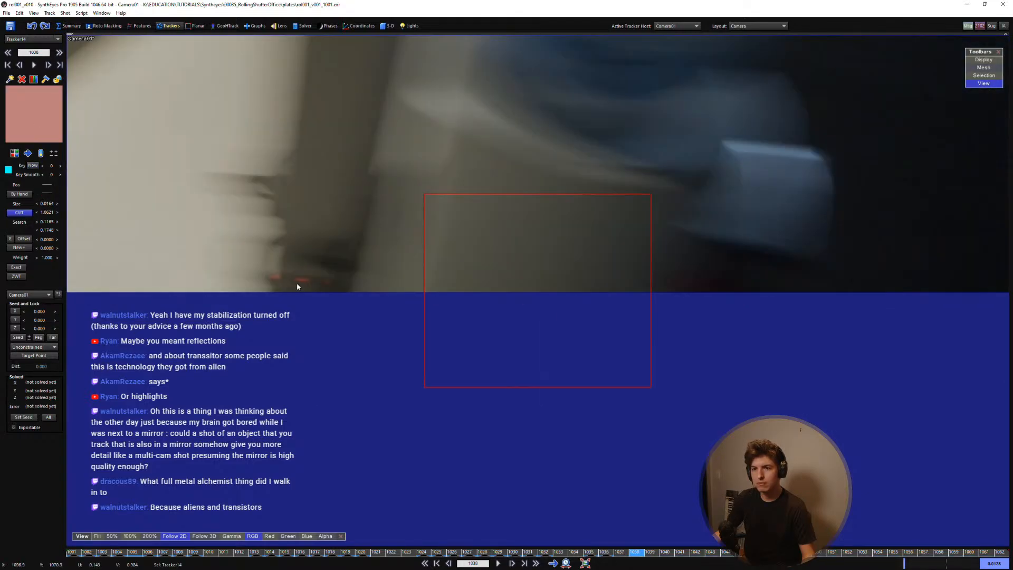
left_click(297, 285)
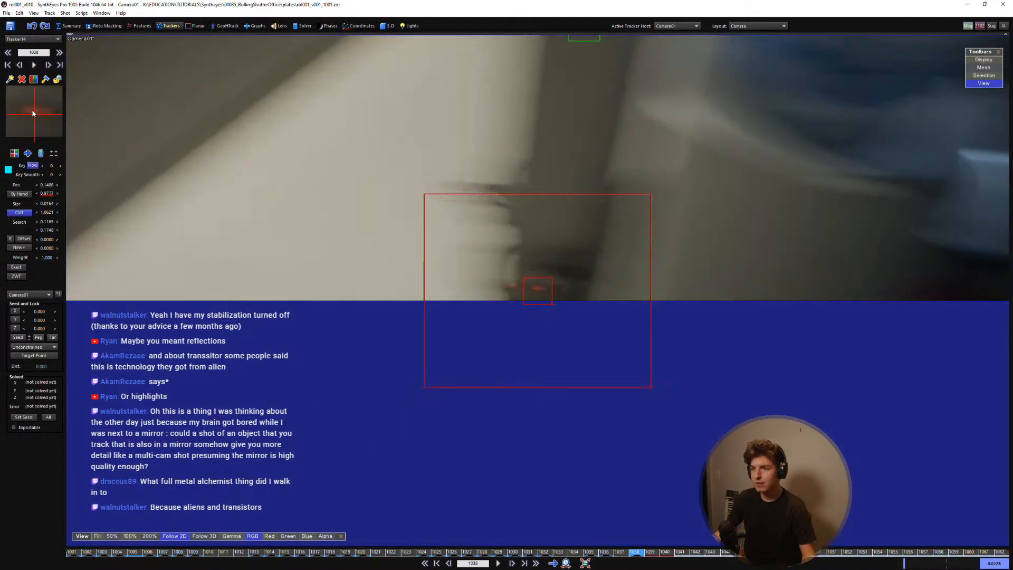
Step: Position the tracker on the red light at frames 1039 and 1040, and check frame 1041 for the light
key("d")
left_click(46, 122)
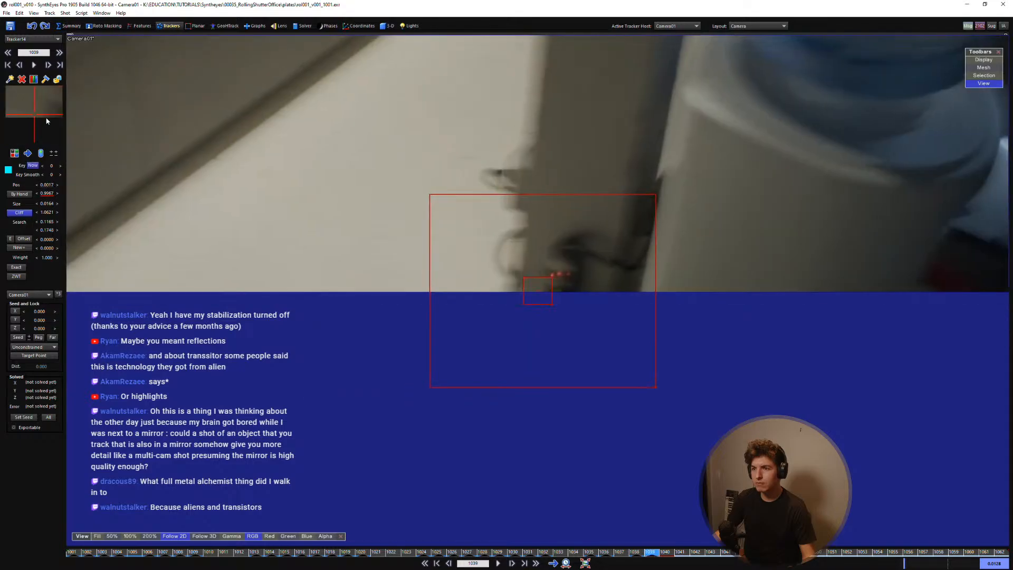
key("d")
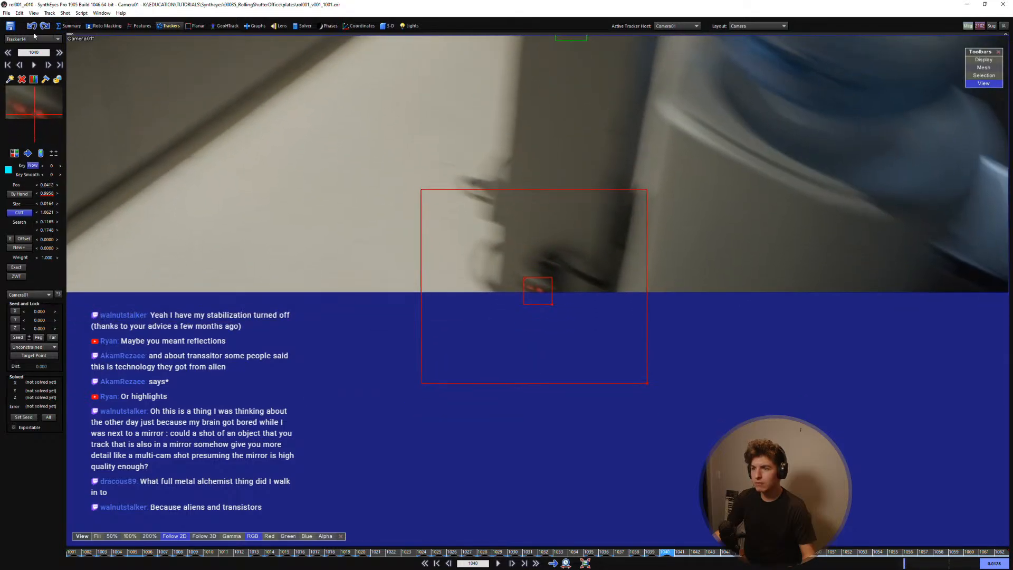
key("d")
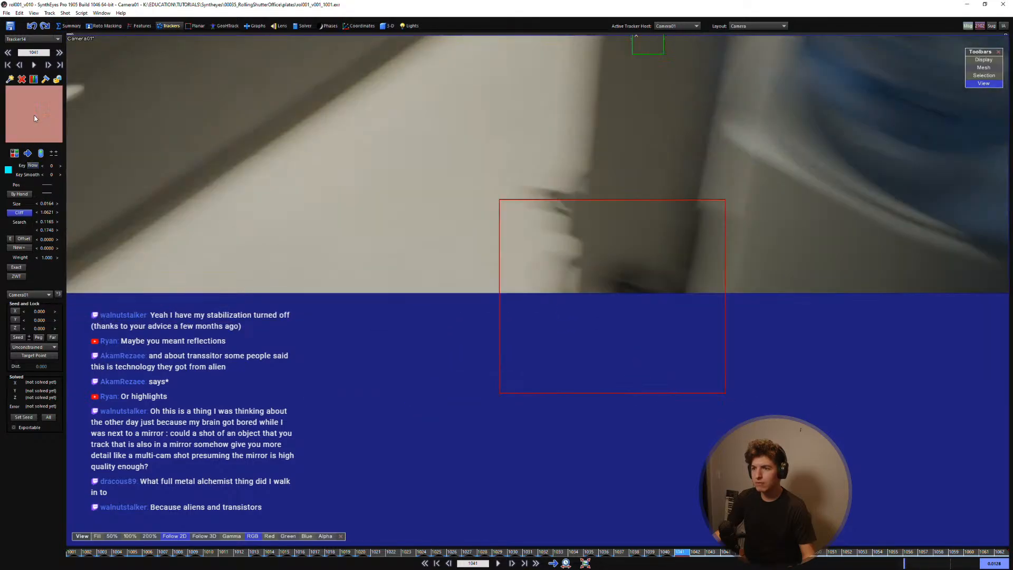
key("d")
key("s")
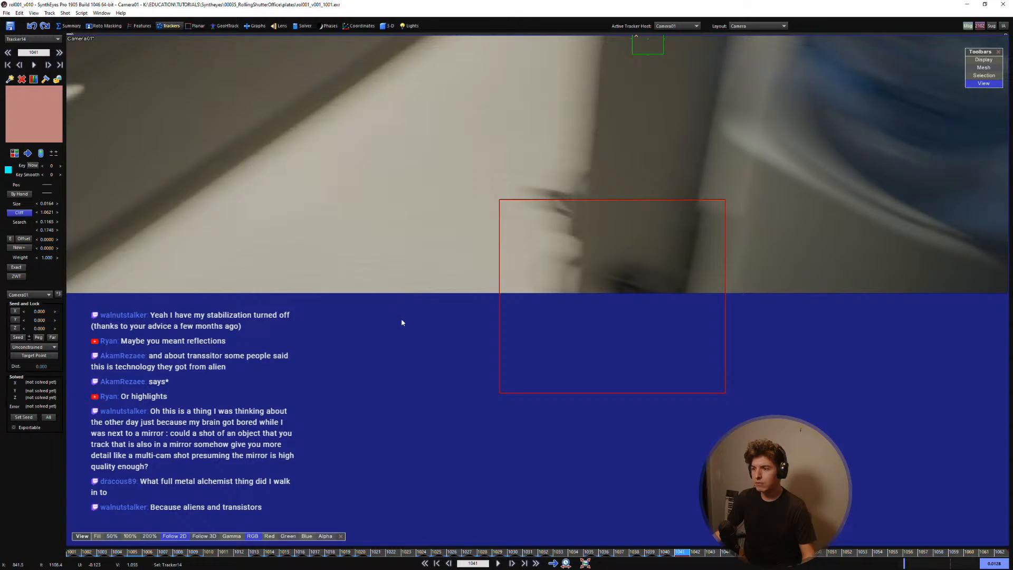
Step: Step forward from frame 1041 to 1050 to check whether the red light comes back into view
key("d")
key("d")
key("d")
key("d")
key("d")
key("d")
key("d")
key("d")
key("d")
key("d")
key("d")
key("d")
key("d")
key("d")
key("d")
key("d")
key("d")
key("d")
key("d")
key("d")
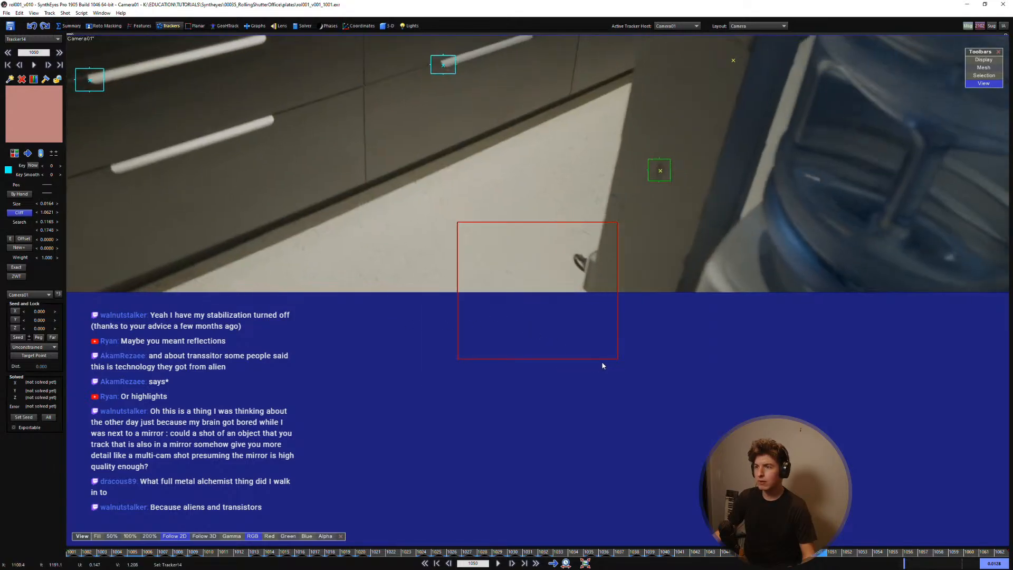
Step: Step backward through the shot to frame 1031 and review the tracker's placement on the red light
key("a")
key("s")
key("s")
key("s")
key("s")
key("s")
key("s")
key("s")
key("s")
key("s")
key("s")
key("s")
key("s")
key("s")
key("s")
key("s")
key("s")
key("s")
key("s")
key("s")
key("s")
scroll(730, 293, "down", 3)
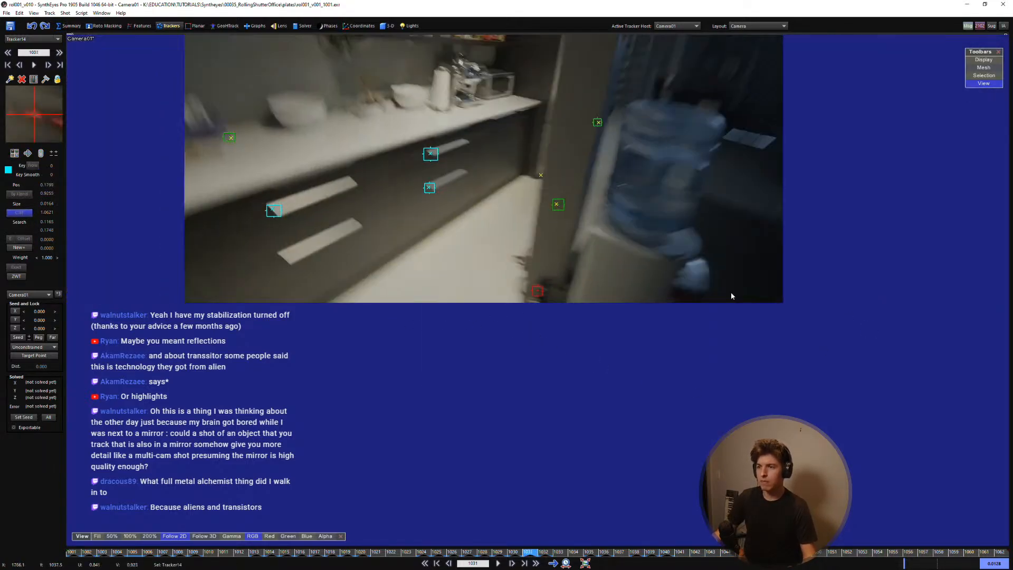
Step: Re-solve the camera and inspect the red-light tracker against its blurred streak at frame 1020
key("F9")
key("Return")
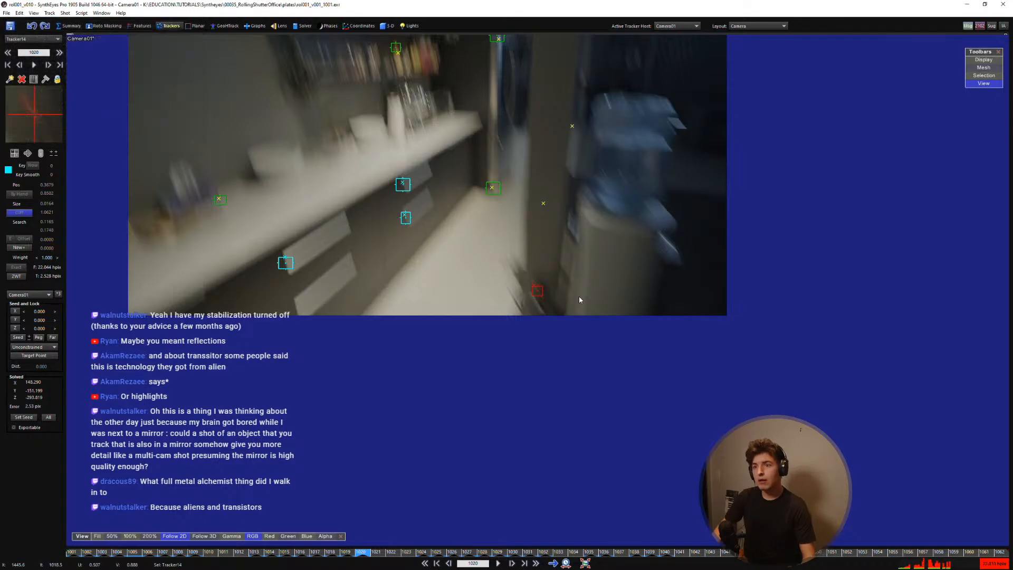
scroll(517, 364, "up", 3)
middle_click_drag(539, 379, 576, 385)
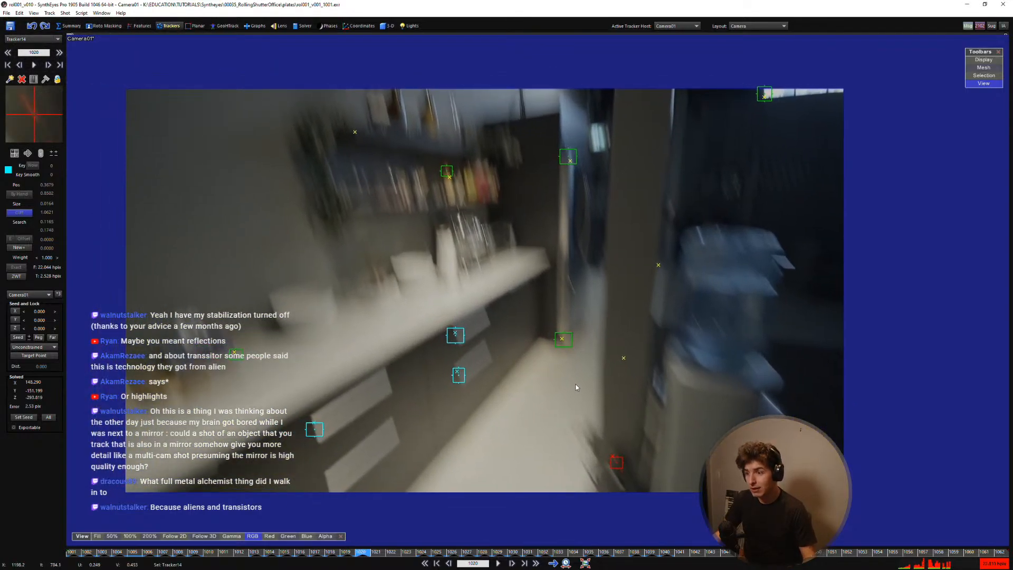
scroll(612, 475, "up", 2)
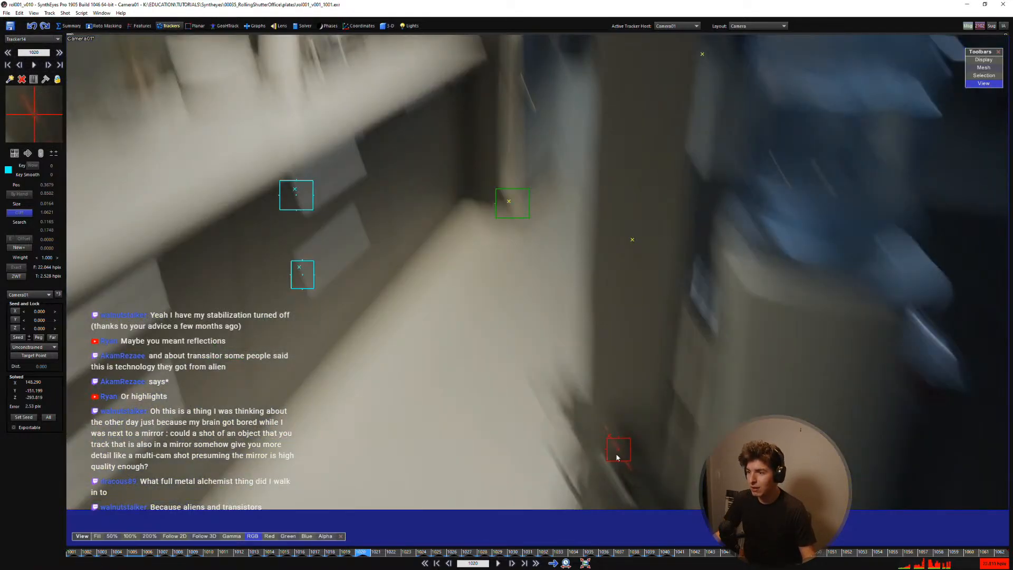
scroll(617, 457, "up", 1)
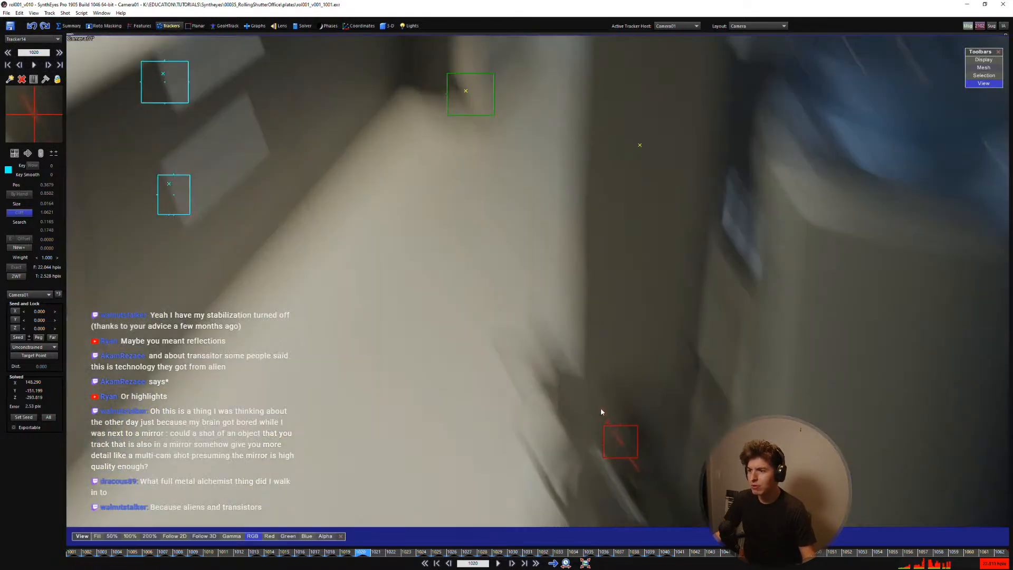
scroll(610, 442, "up", 2)
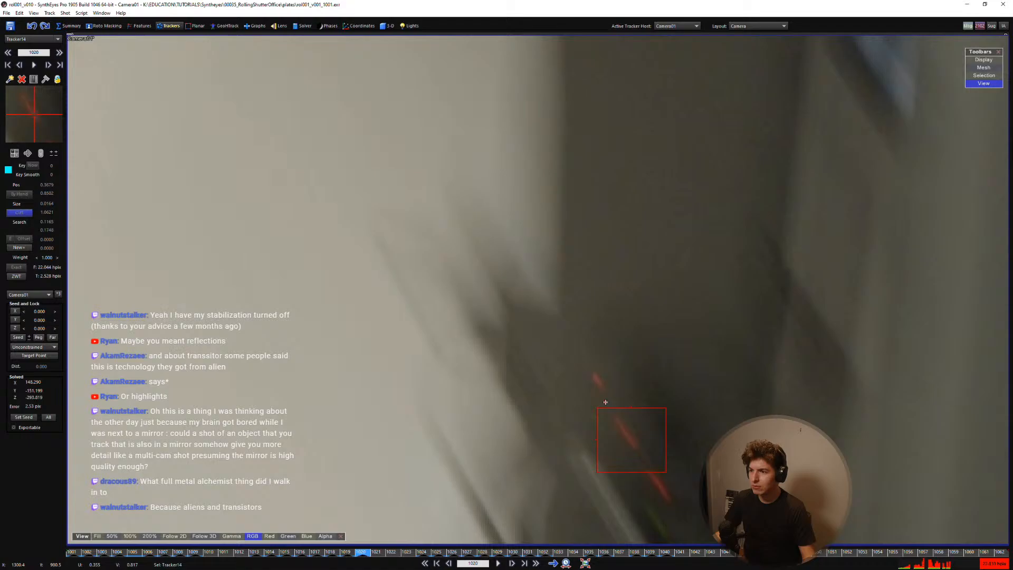
middle_click_drag(606, 402, 629, 490)
scroll(591, 340, "down", 5)
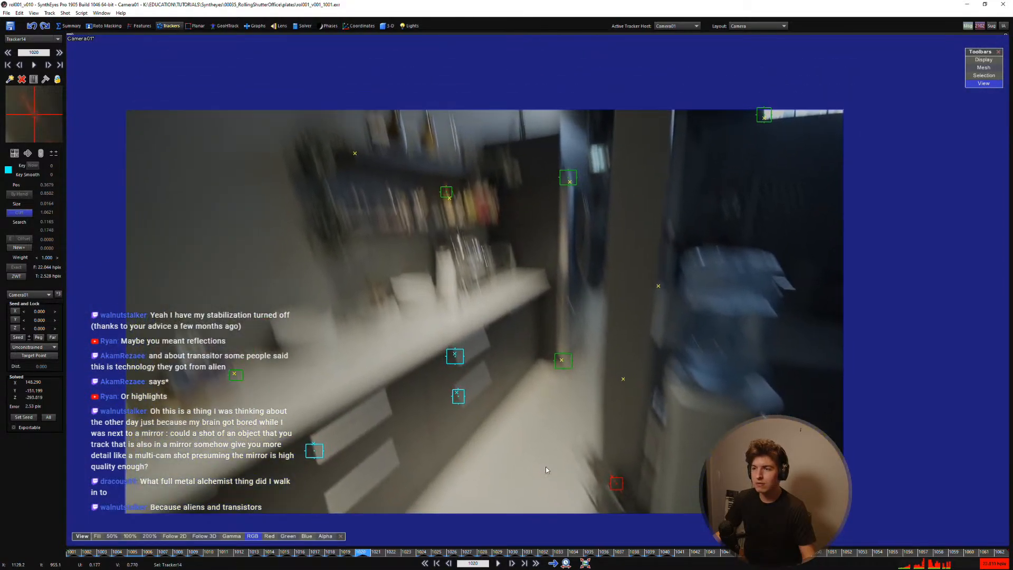
Step: Step back to frame 1006 and play the shot to compare the solved points with their trackers
key("Right")
key("Left")
key("Left")
key("Left")
key("Left")
key("Left")
key("Left")
key("Left")
key("Left")
key("Left")
key("Left")
key("Left")
key("Left")
key("Left")
key("Left")
key("Left")
key("Left")
key("Left")
key("Left")
key("Left")
key("Left")
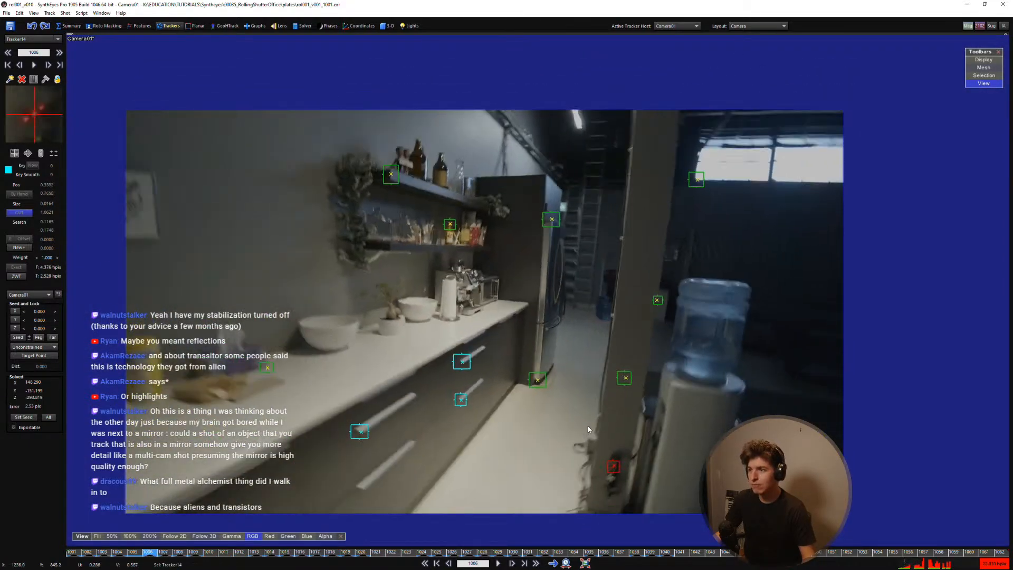
key("space")
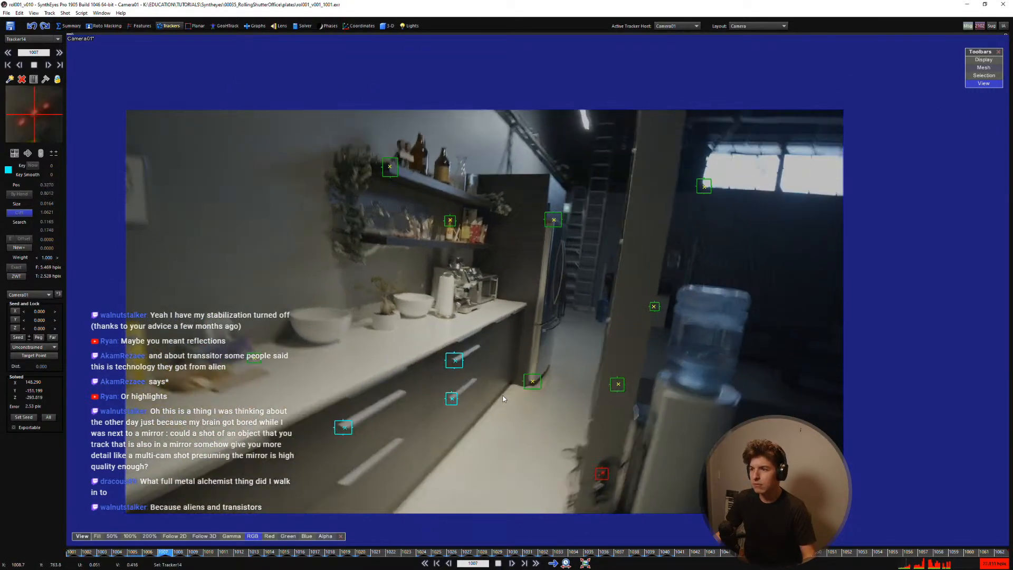
key("space")
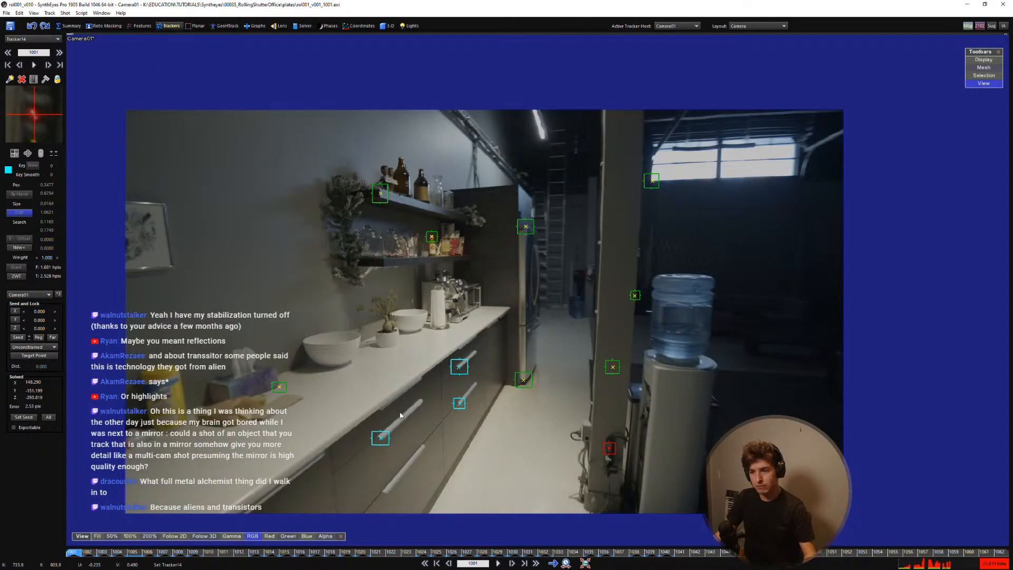
Step: Scrub the opening frames back to 1001 to inspect how the solved points follow the plate
left_click(394, 548)
left_click_drag(190, 535, 72, 538)
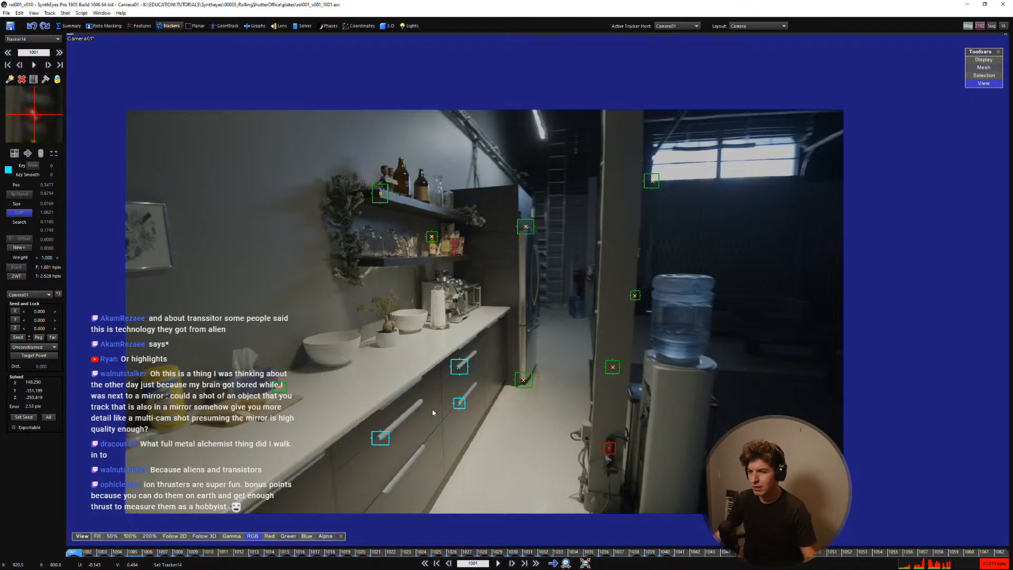
mouse_move(79, 552)
left_mouse_down()
mouse_move(271, 552)
mouse_move(74, 552)
left_mouse_up()
middle_click_drag(454, 358, 490, 332)
scroll(489, 347, "up", 1)
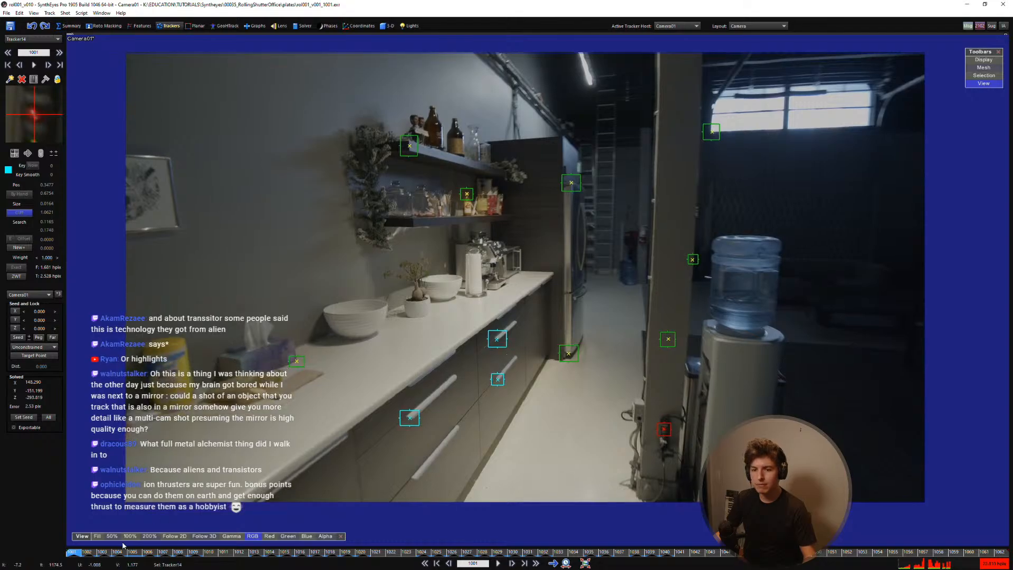
left_click(129, 551)
left_click_drag(128, 551, 73, 524)
mouse_move(430, 304)
middle_mouse_down()
mouse_move(441, 286)
mouse_move(427, 315)
middle_mouse_up()
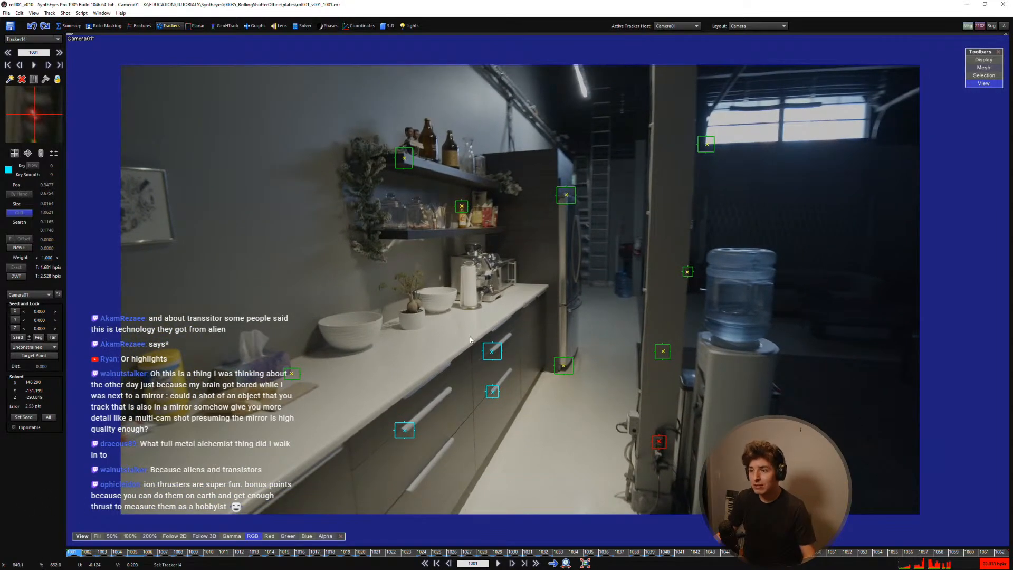
Step: Run the lens workflow to undistort the plate, and play the undistorted shot
left_click(60, 26)
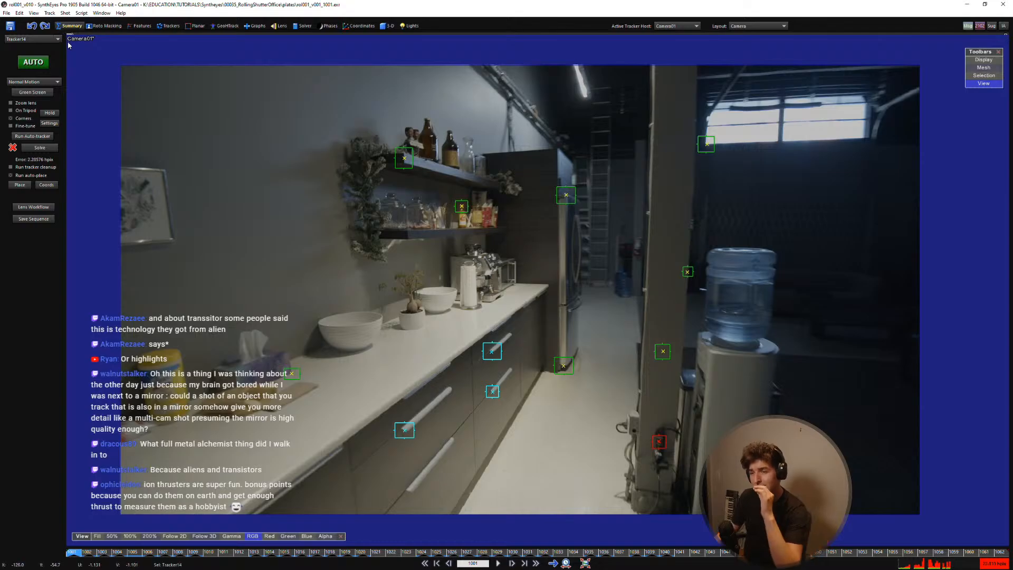
left_click(33, 207)
left_click(222, 38)
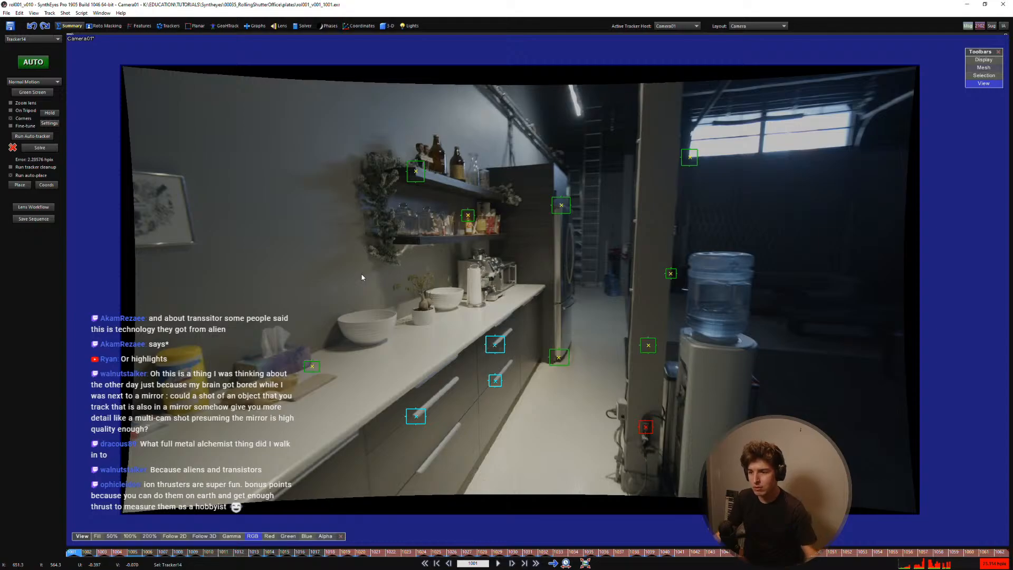
key("space")
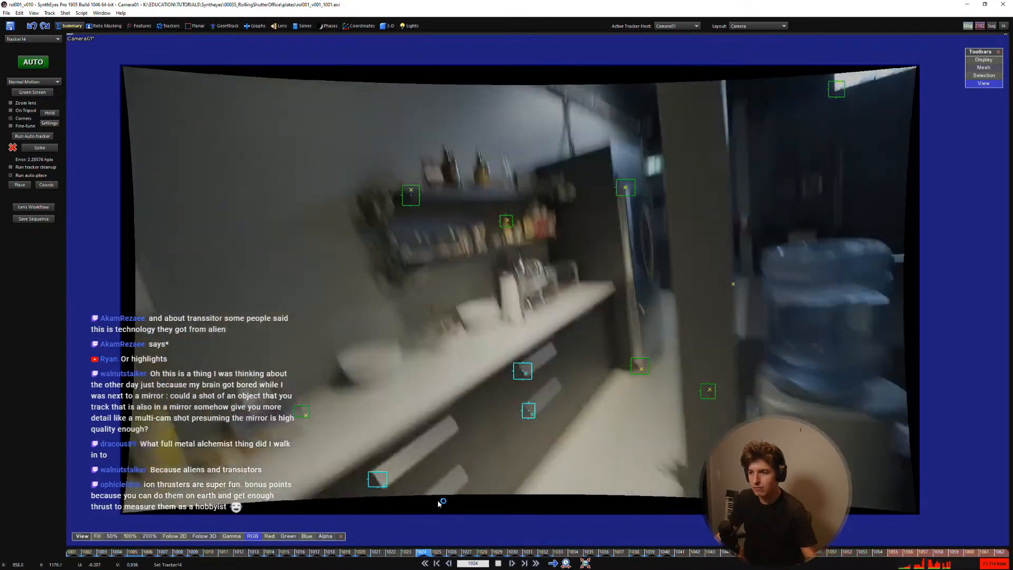
key("space")
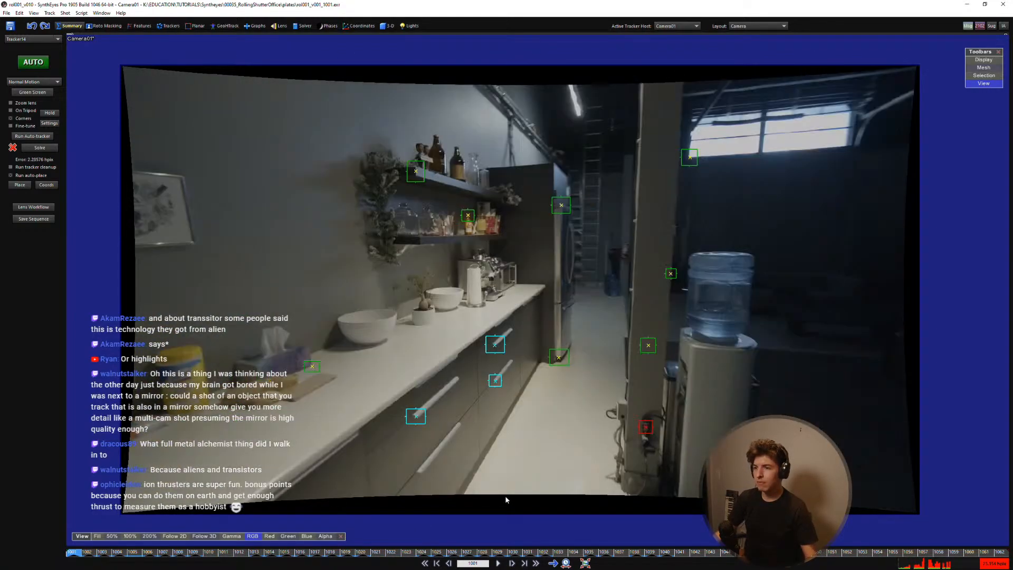
Step: Show the lens controls with the grid, and examine the undistorted window and ceiling lines at frame 1001
left_click(280, 26)
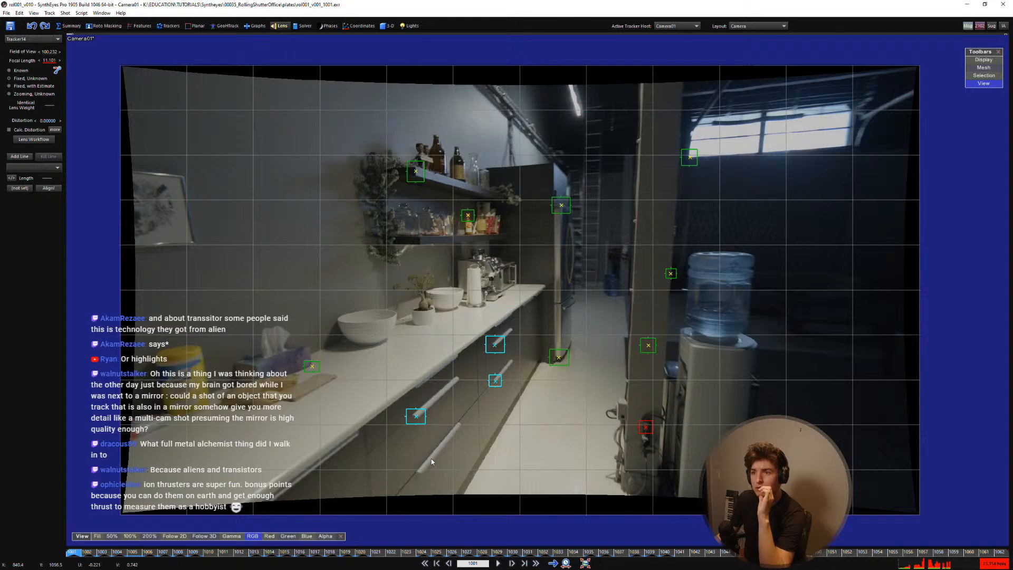
left_click_drag(740, 553, 1, 547)
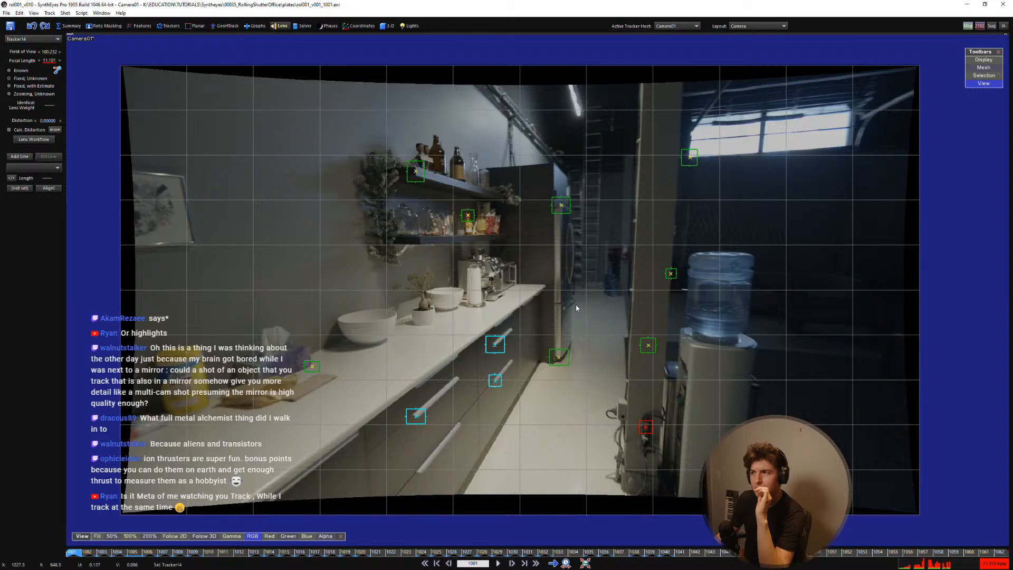
scroll(721, 165, "up", 3)
middle_click_drag(722, 165, 352, 295)
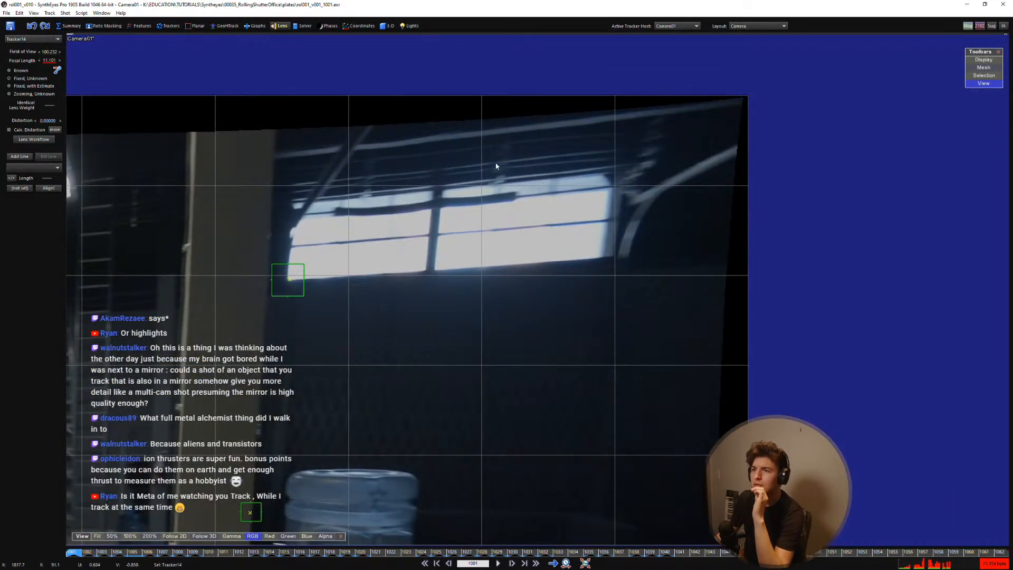
scroll(496, 166, "up", 1)
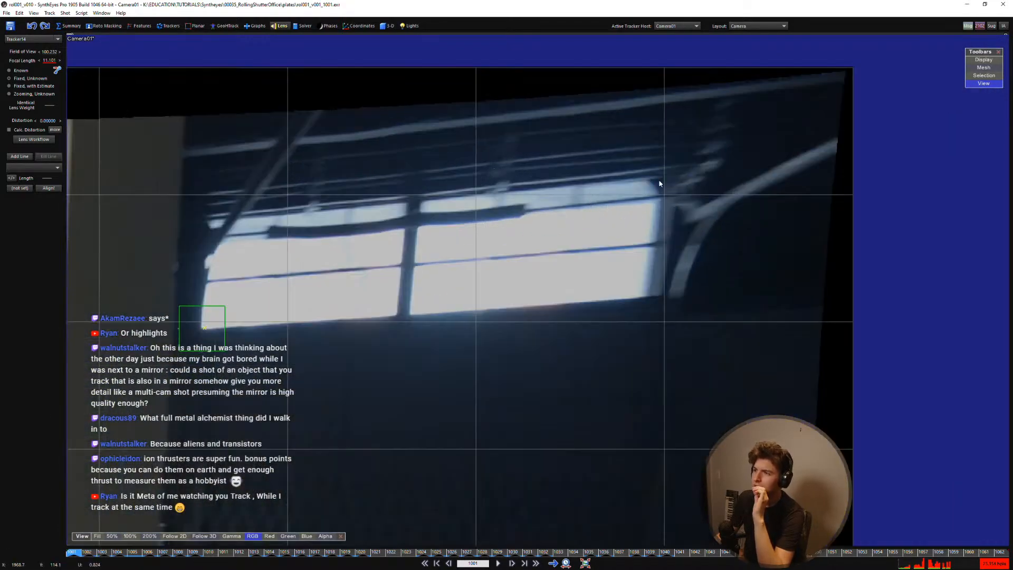
scroll(551, 208, "down", 3)
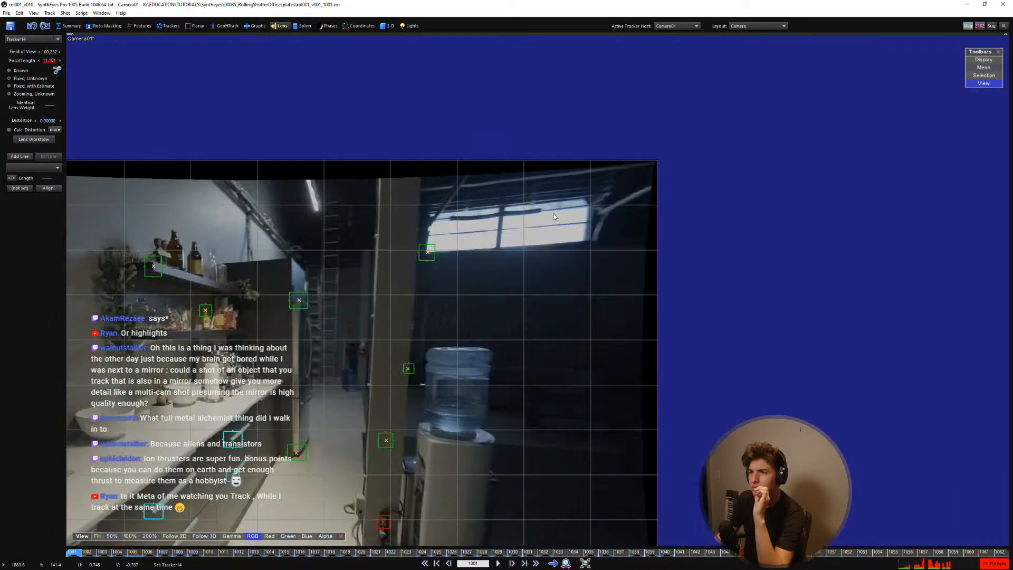
middle_click_drag(419, 305, 575, 263)
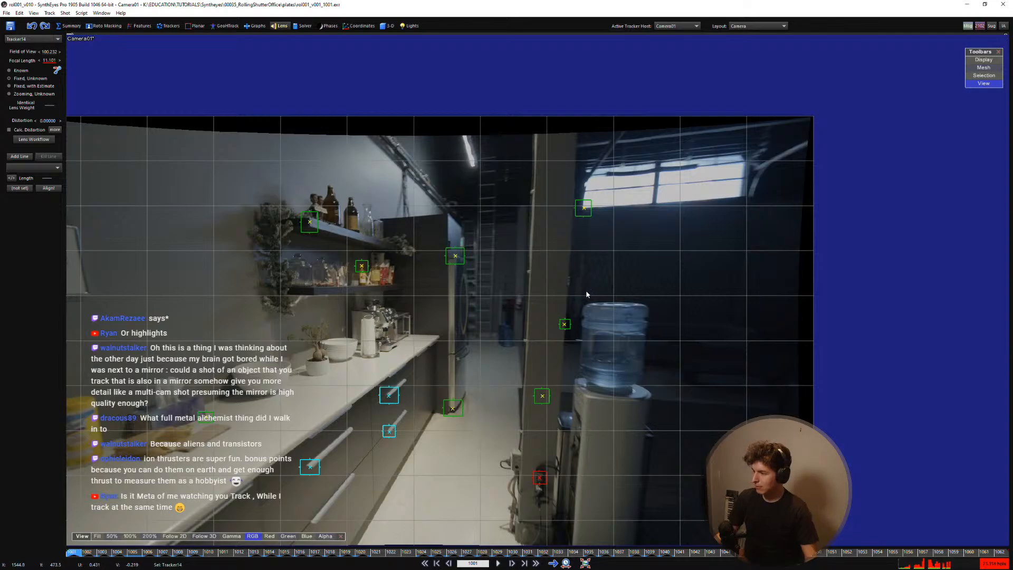
Step: Play and scrub the undistorted shot against the lens grid to check for remaining distortion
key("space")
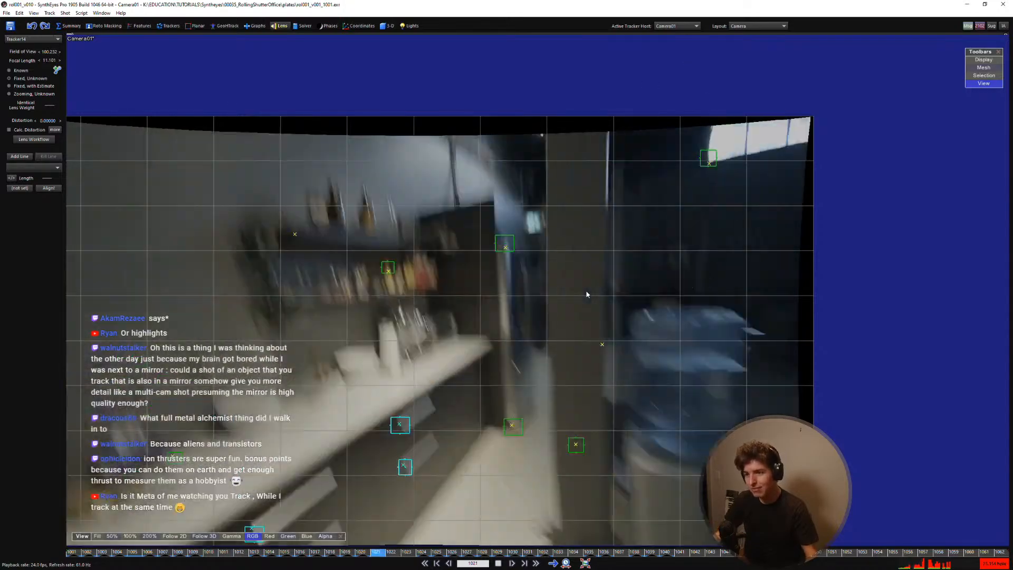
key("space")
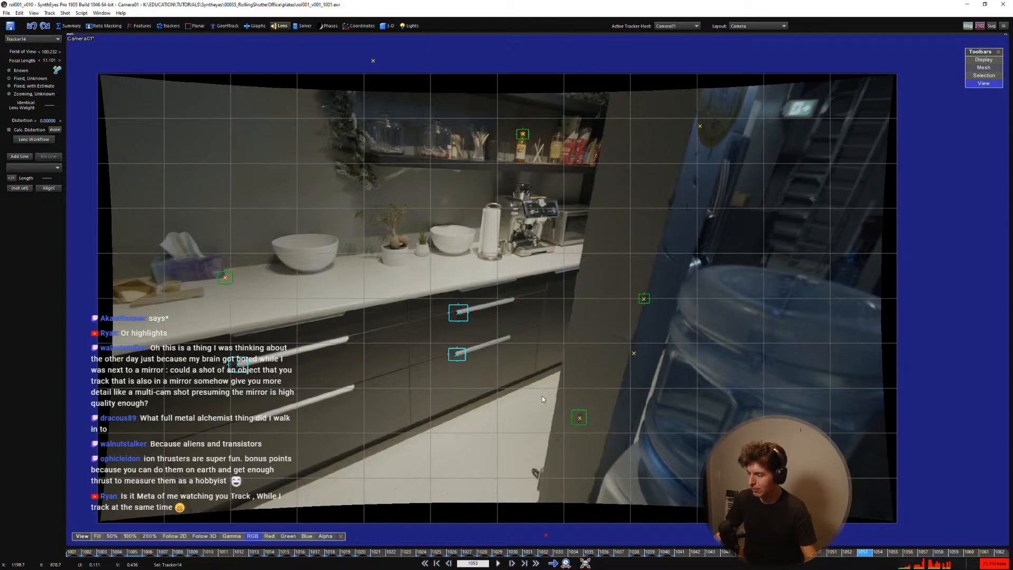
key("Home")
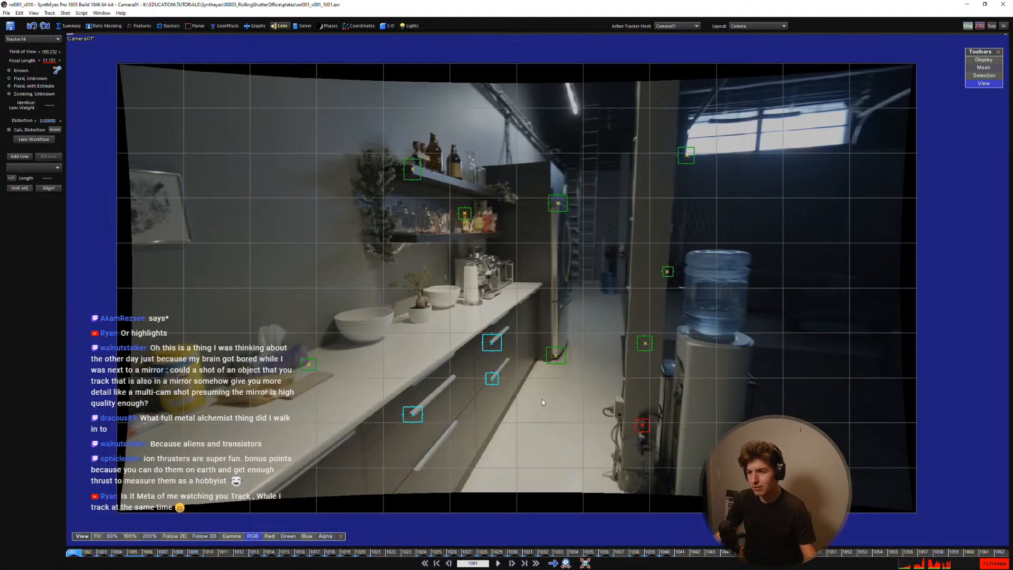
key("space")
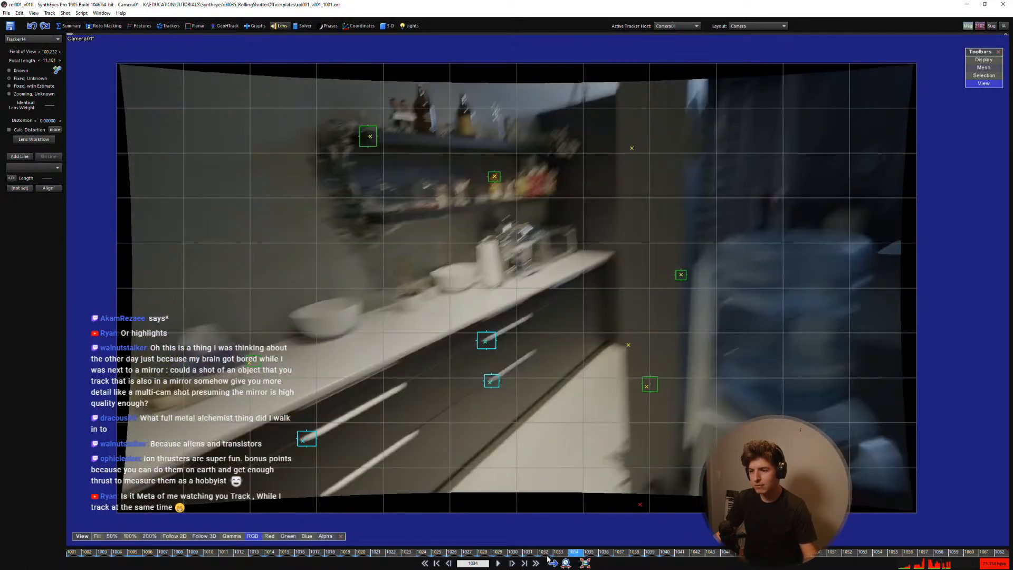
left_click_drag(668, 555, 71, 553)
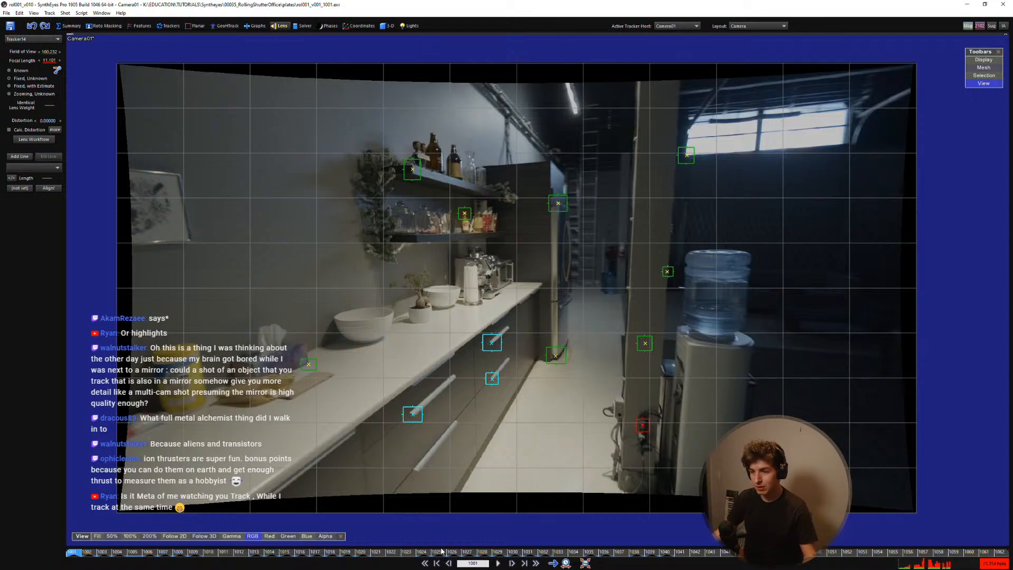
left_click_drag(432, 554, 45, 530)
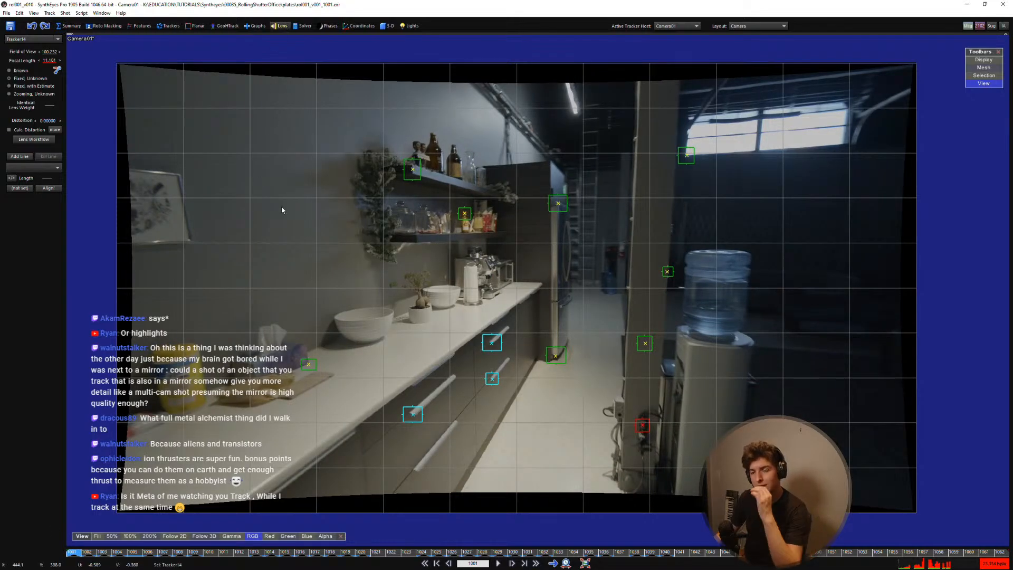
Step: Add an alignment line along the countertop's front edge at frame 1001 and set it to On Z Axis
left_click(20, 156)
scroll(376, 379, "up", 2)
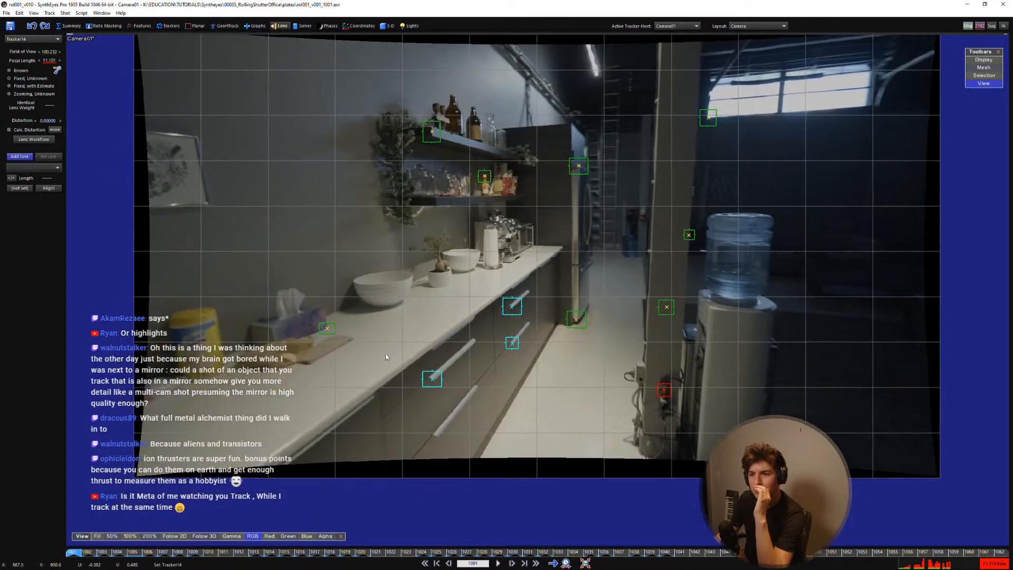
left_click_drag(522, 273, 582, 237)
left_click(605, 294)
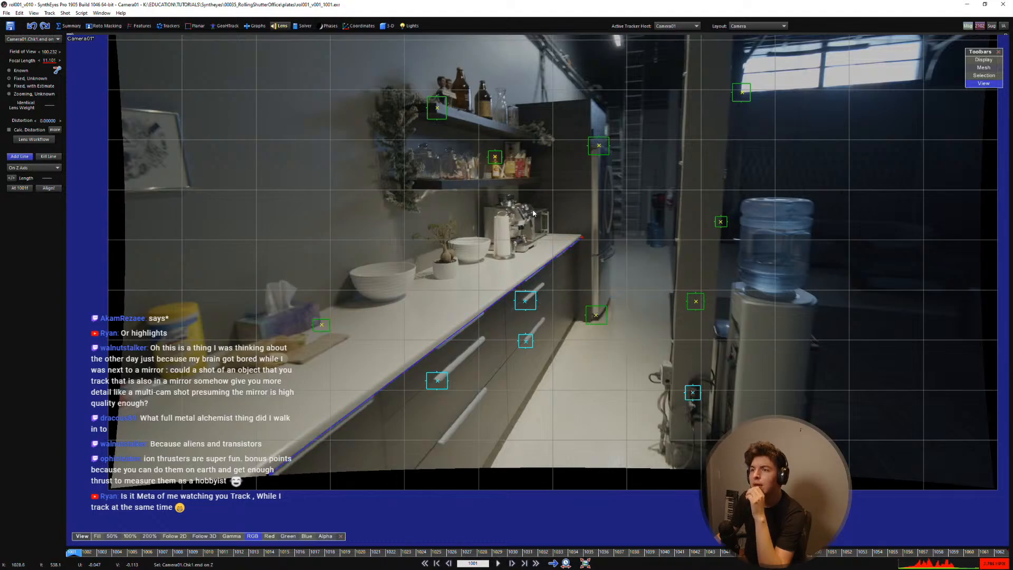
Step: Add an alignment line along the sloping pipe beside the window and set it to Parallel to Z Axis
scroll(546, 116, "up", 2)
middle_click_drag(533, 106, 395, 215)
scroll(394, 215, "up", 1)
scroll(387, 217, "down", 2)
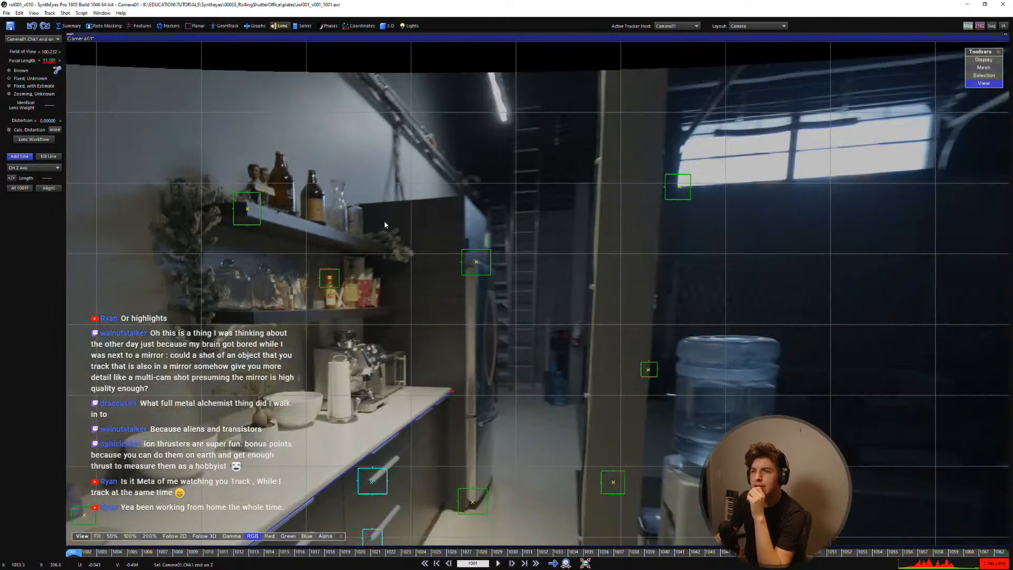
middle_click_drag(597, 311, 362, 249)
middle_click_drag(597, 217, 503, 318)
scroll(592, 181, "up", 1)
middle_click_drag(640, 151, 538, 205)
scroll(539, 205, "up", 1)
right_click(613, 170)
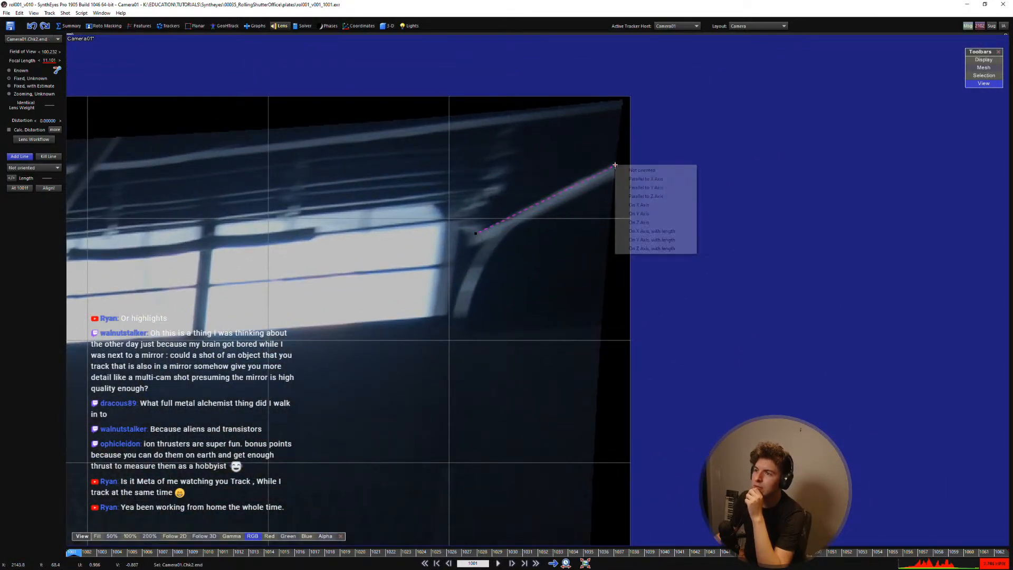
left_click(638, 195)
scroll(557, 228, "down", 6)
middle_click_drag(557, 227, 735, 104)
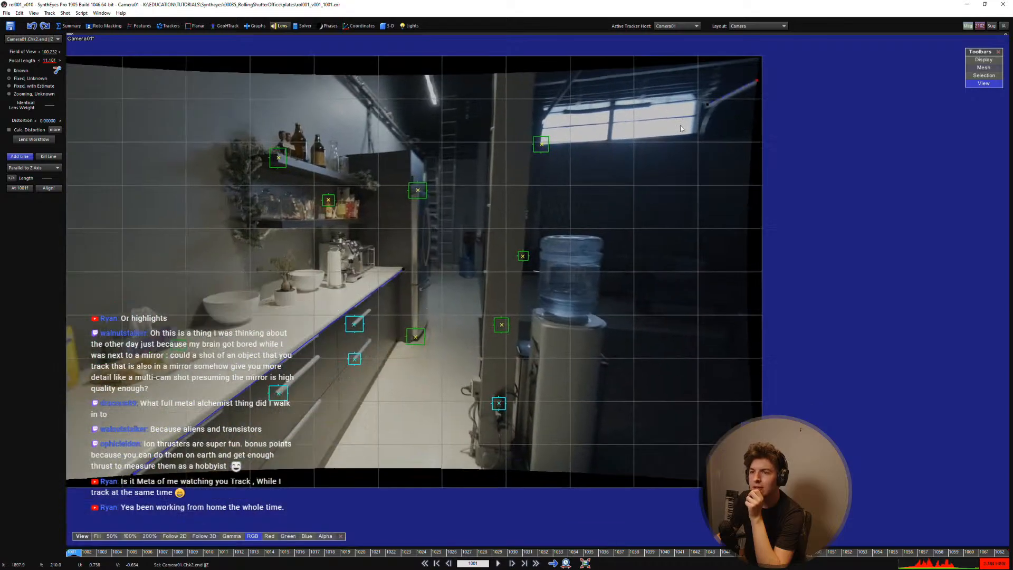
Step: Add an alignment line along the base cabinets' bottom edge at the floor and set it to Parallel to Z Axis
scroll(335, 425, "up", 4)
middle_click_drag(334, 458, 350, 435)
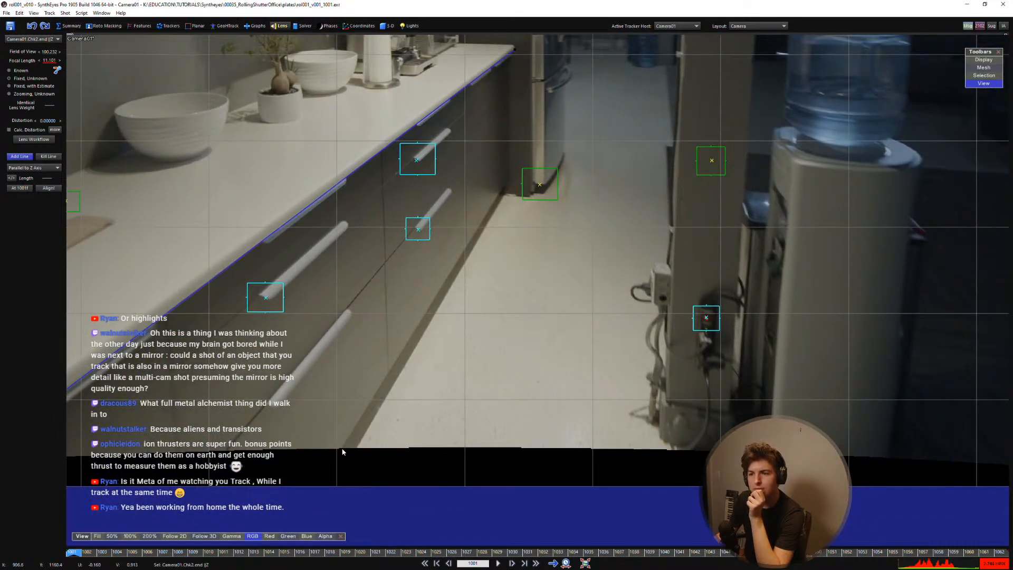
right_click(500, 194)
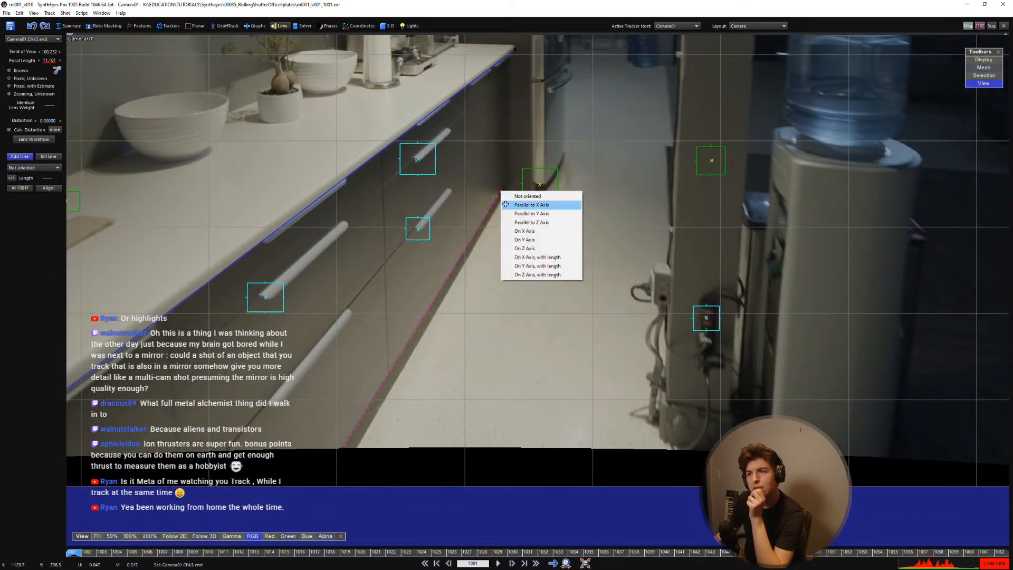
left_click(517, 220)
scroll(555, 239, "down", 5)
middle_click_drag(657, 110, 609, 199)
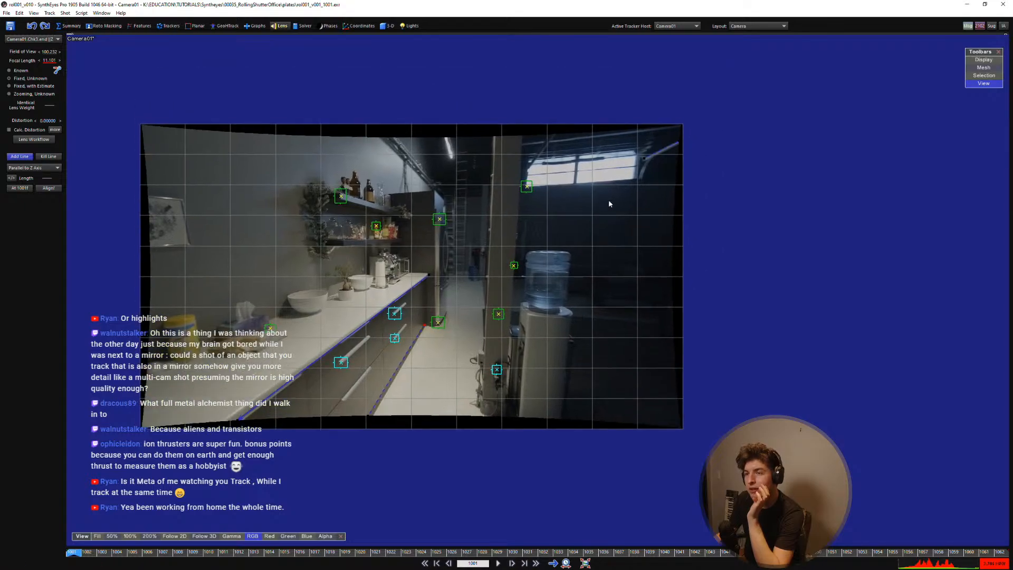
Step: Add an alignment line along the upper shelf's bottom front edge and set it to Parallel to Z Axis
scroll(609, 199, "up", 4)
middle_click_drag(686, 125, 596, 212)
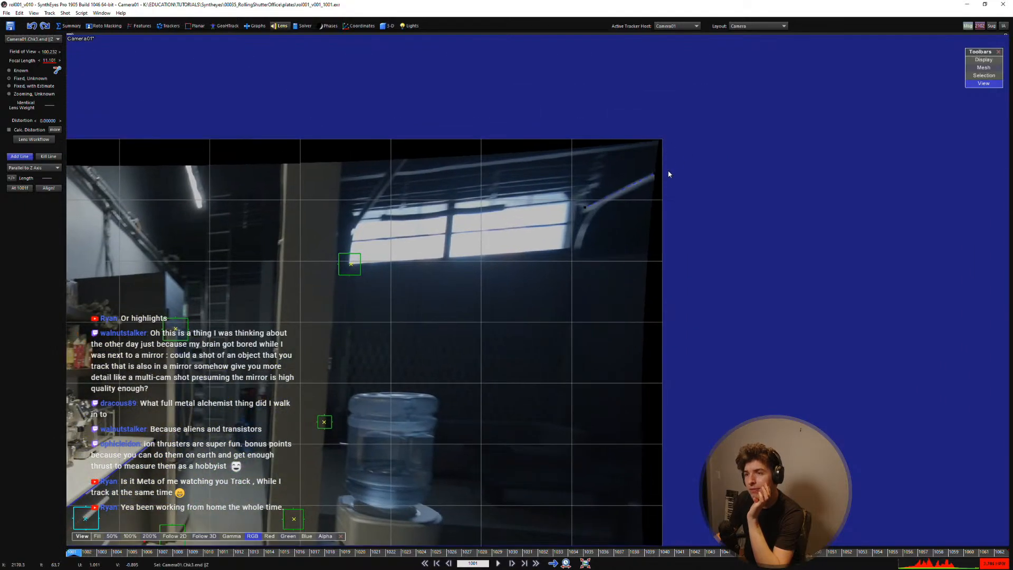
scroll(669, 174, "down", 2)
middle_click_drag(526, 258, 784, 163)
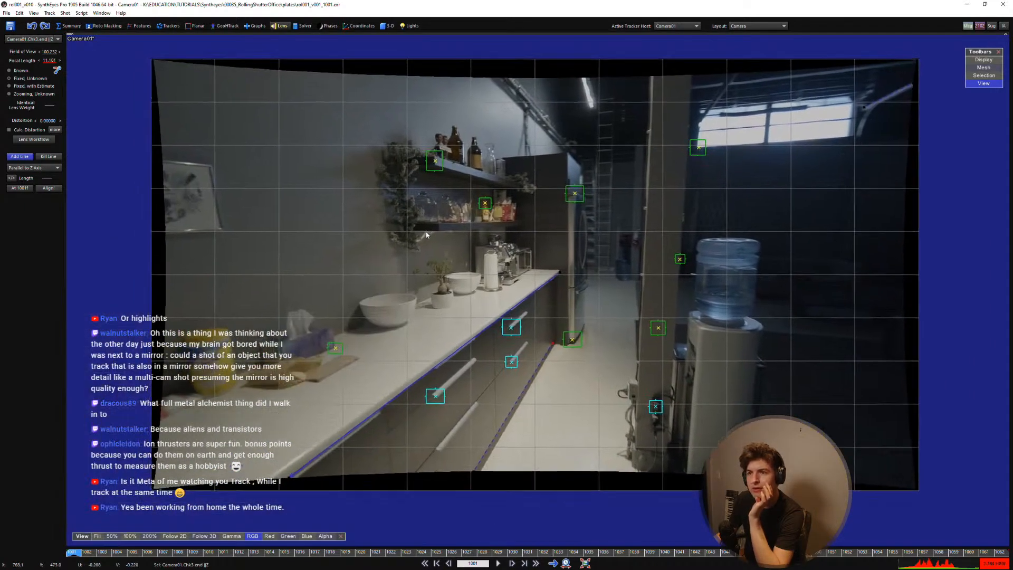
middle_click_drag(472, 162, 480, 198)
scroll(479, 199, "up", 6)
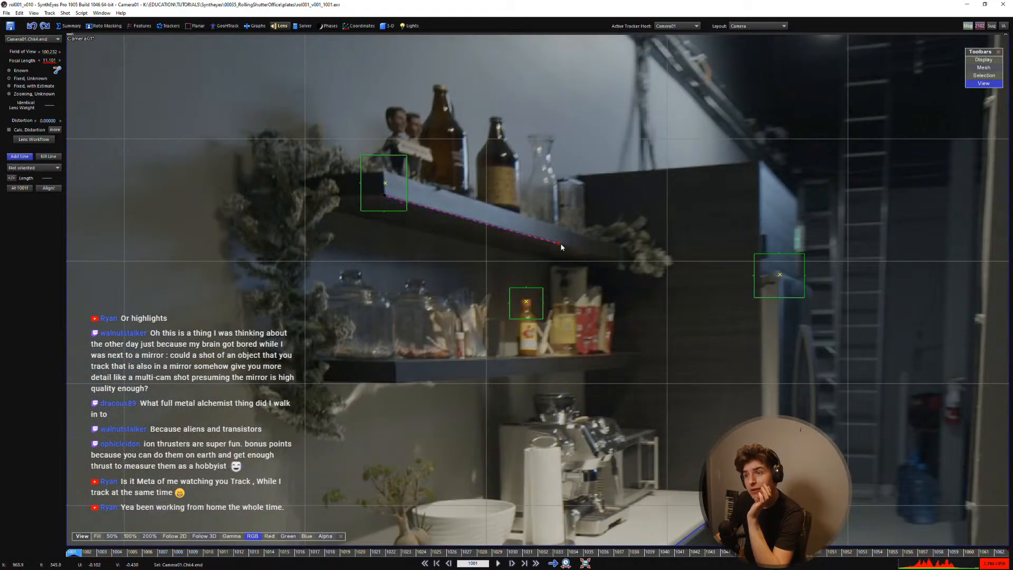
right_click(626, 263)
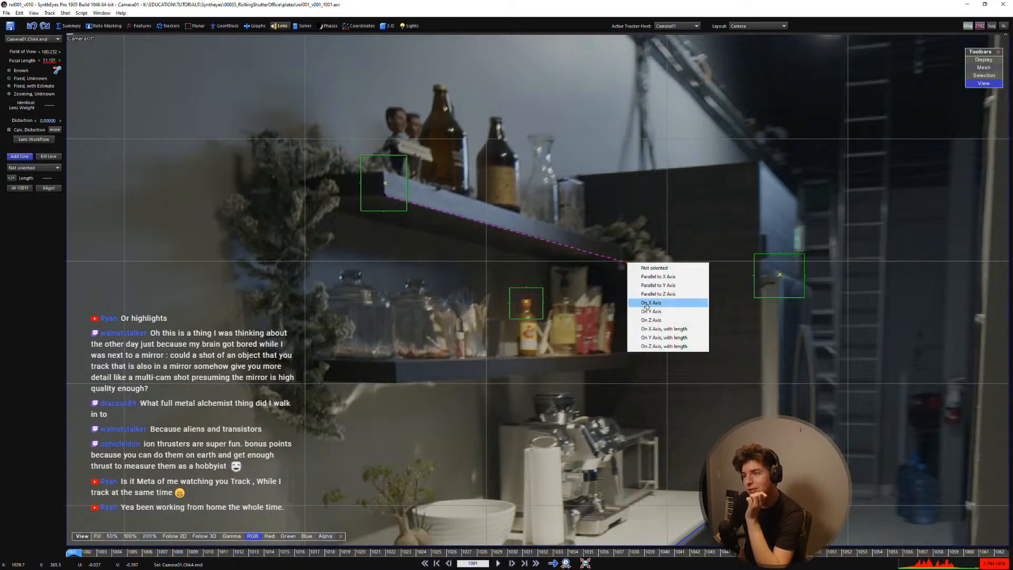
left_click(658, 294)
Step: Add an alignment line along the countertop's back edge at the wall, behind the bowl, and set it to Parallel to Z Axis
middle_click_drag(515, 388, 539, 279)
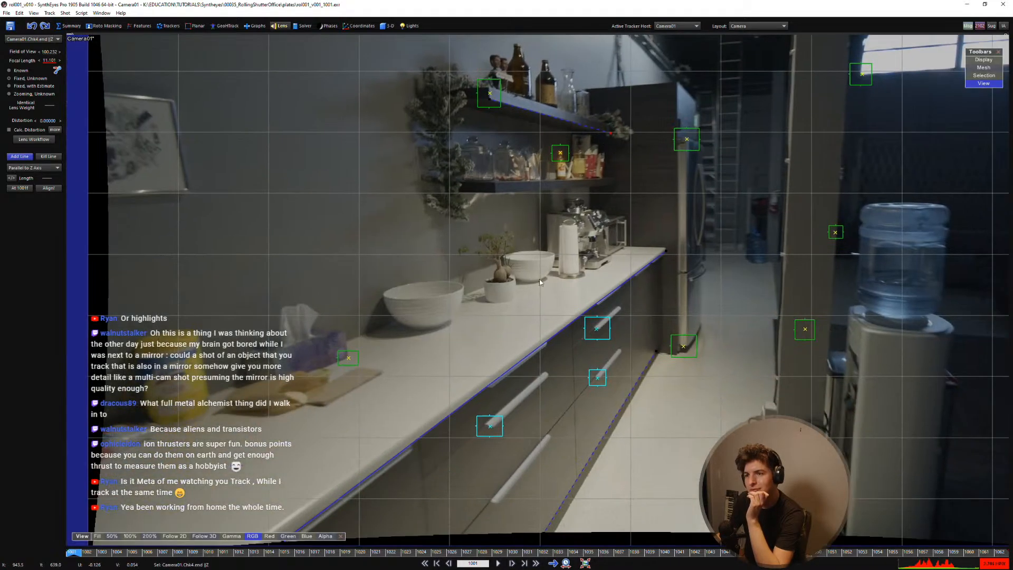
middle_click_drag(403, 319, 468, 288)
scroll(374, 326, "up", 2)
middle_click_drag(375, 326, 410, 318)
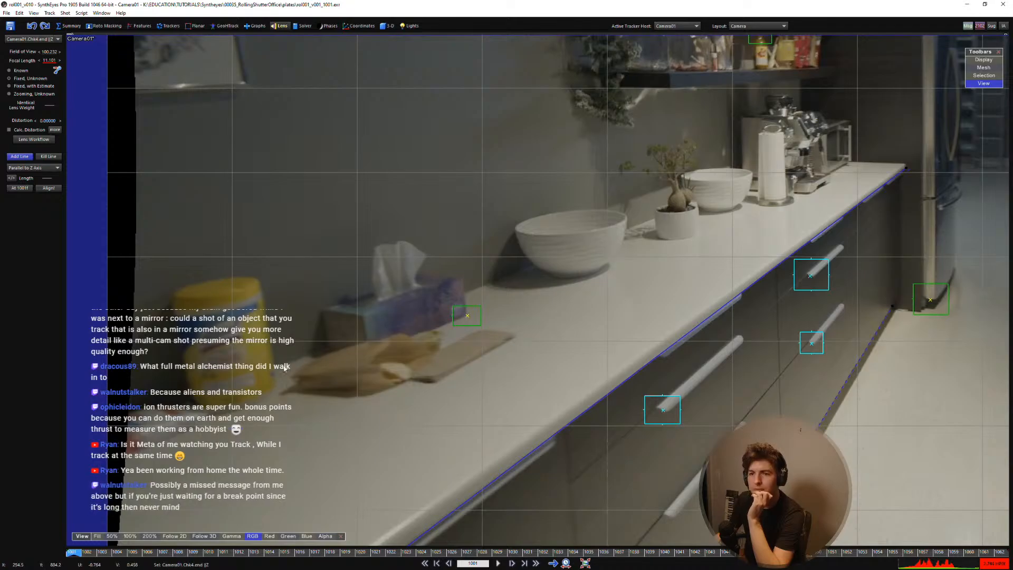
right_click(654, 217)
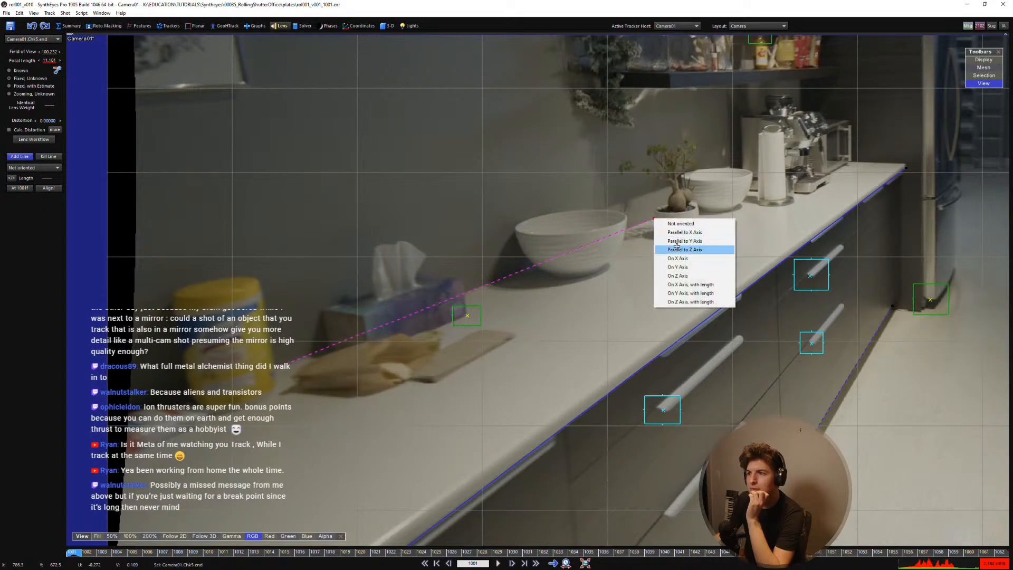
left_click(677, 248)
Step: Try an alignment line along the lower shelf's bottom edge set to Parallel to Z Axis, and remove it again
scroll(422, 264, "up", 3)
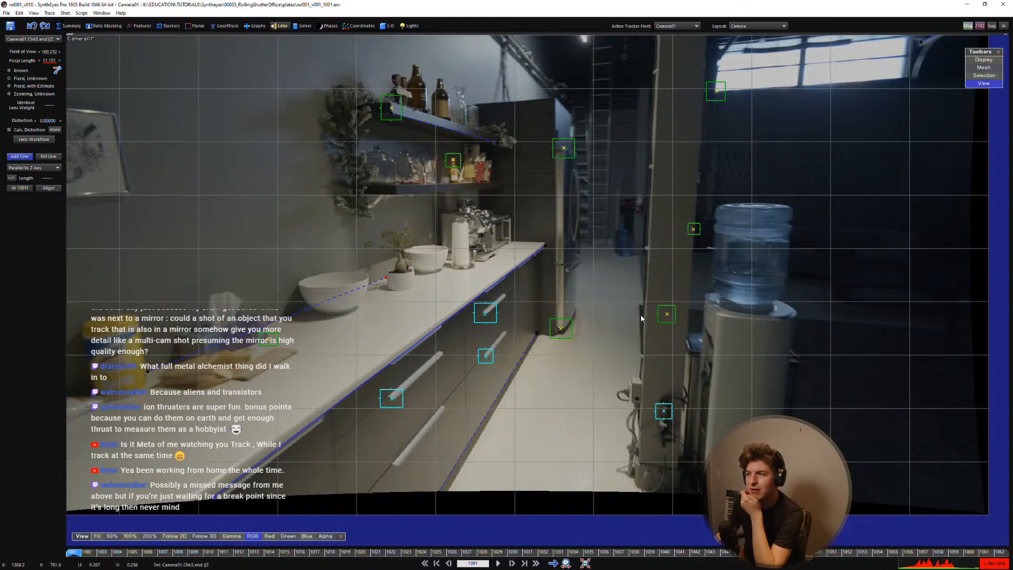
scroll(579, 362, "down", 3)
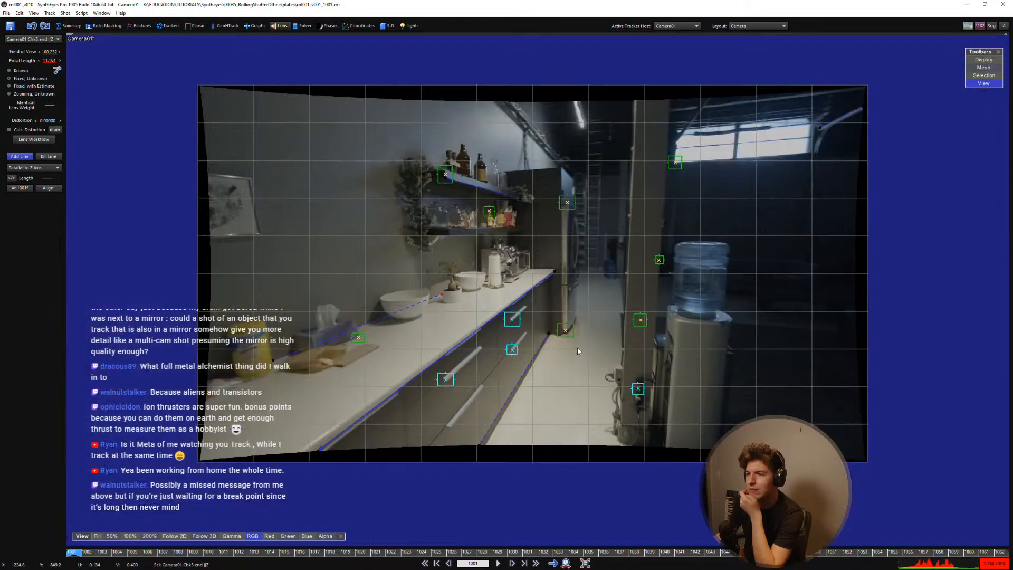
scroll(544, 317, "up", 3)
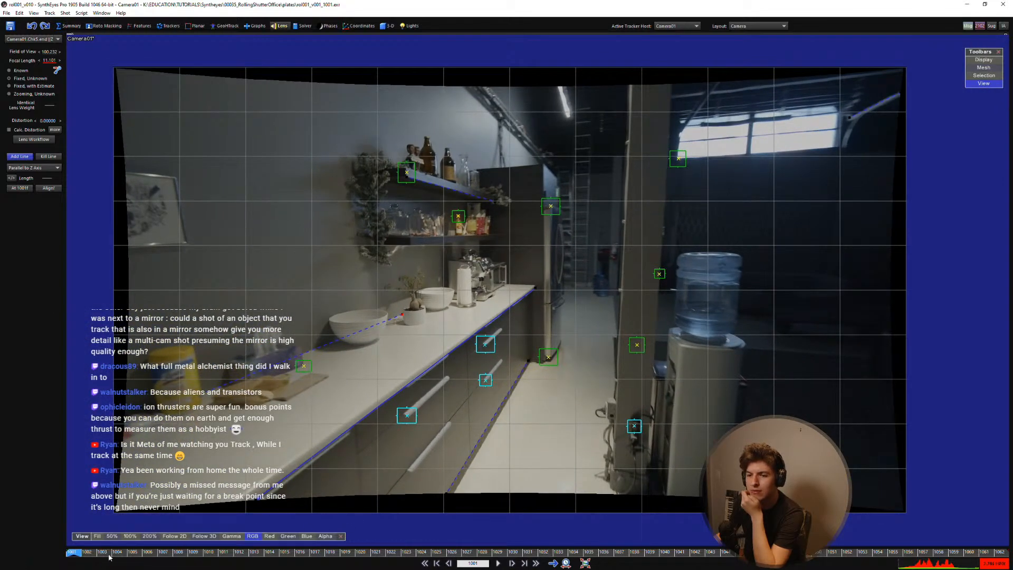
left_click(125, 554)
left_click_drag(126, 558, 73, 555)
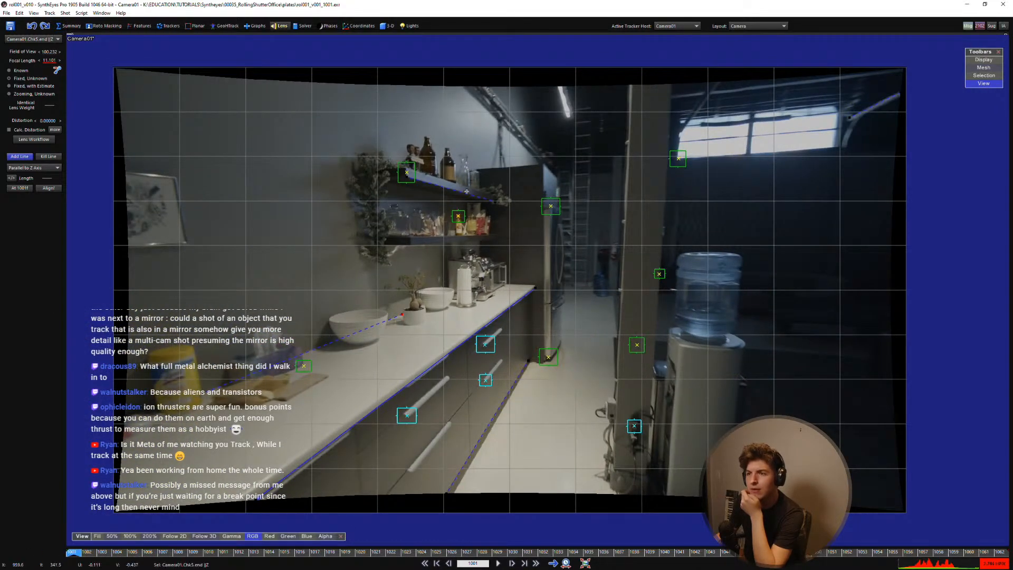
scroll(486, 252, "up", 5)
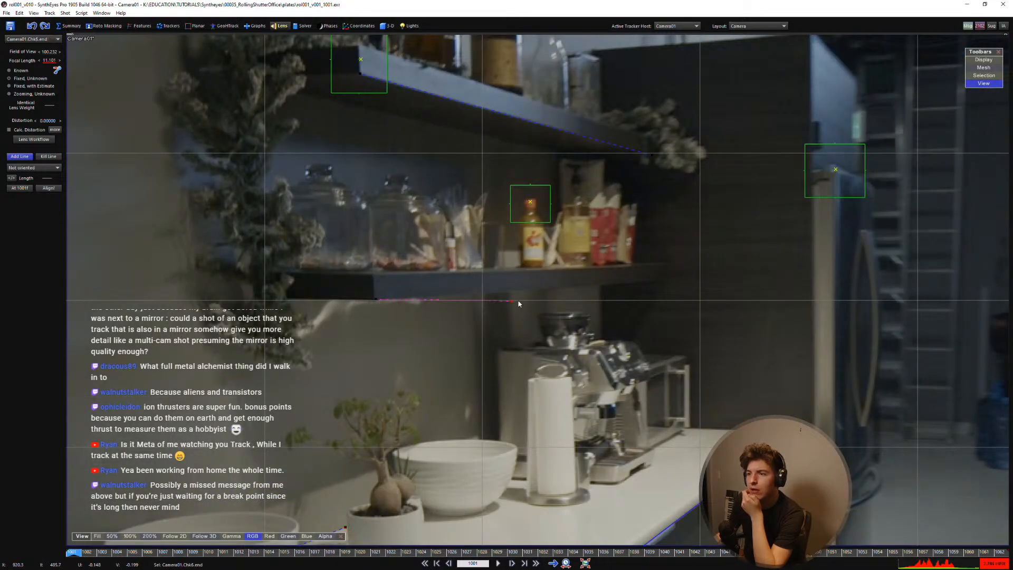
right_click(666, 283)
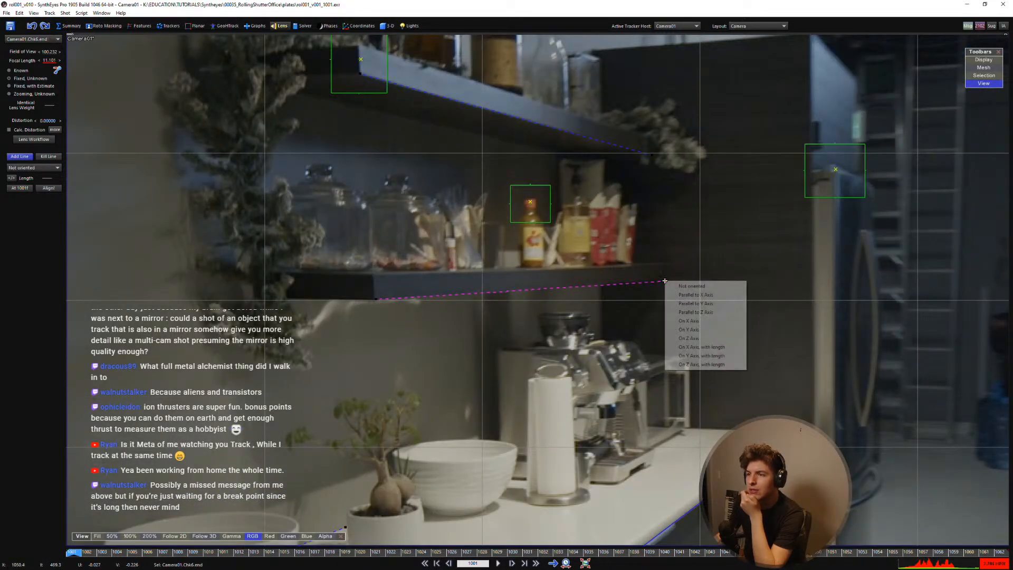
left_click(695, 311)
scroll(607, 287, "down", 5)
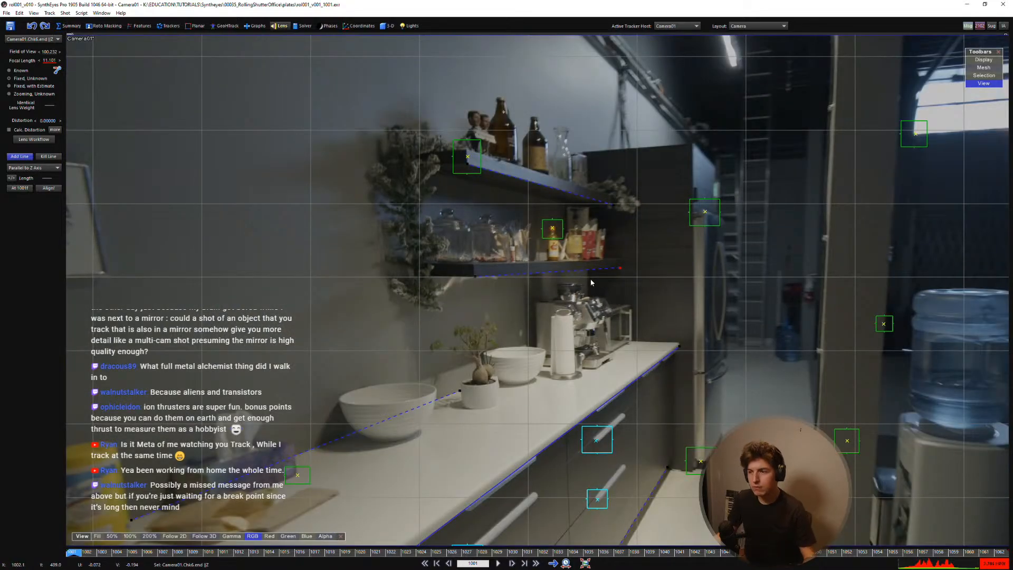
left_click(490, 265)
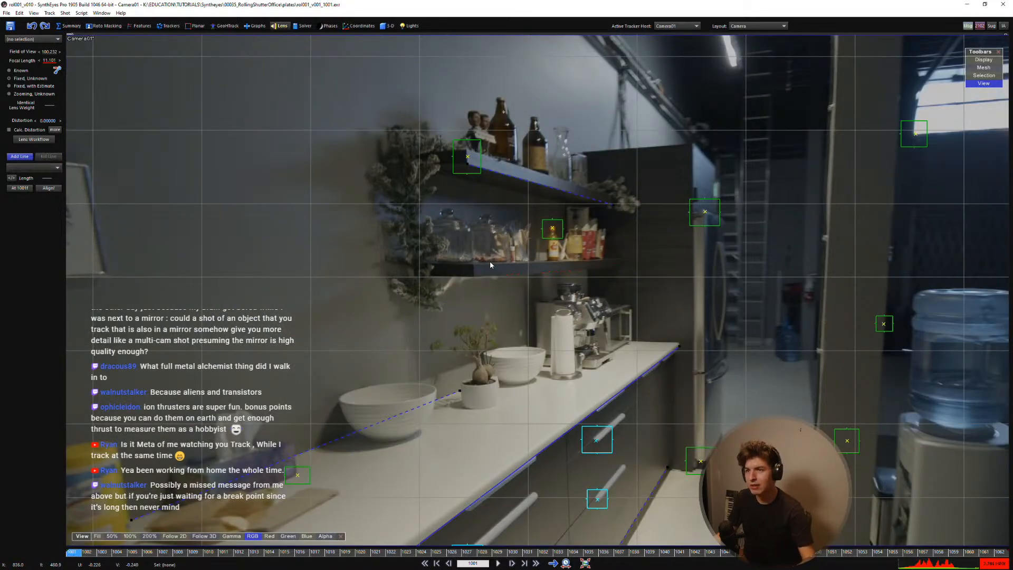
Step: Add a vertical alignment line up the gap between the drawer fronts, from floor edge to countertop, and set it to On Y Axis
scroll(589, 284, "down", 2)
middle_click_drag(673, 371, 489, 330)
scroll(473, 276, "up", 3)
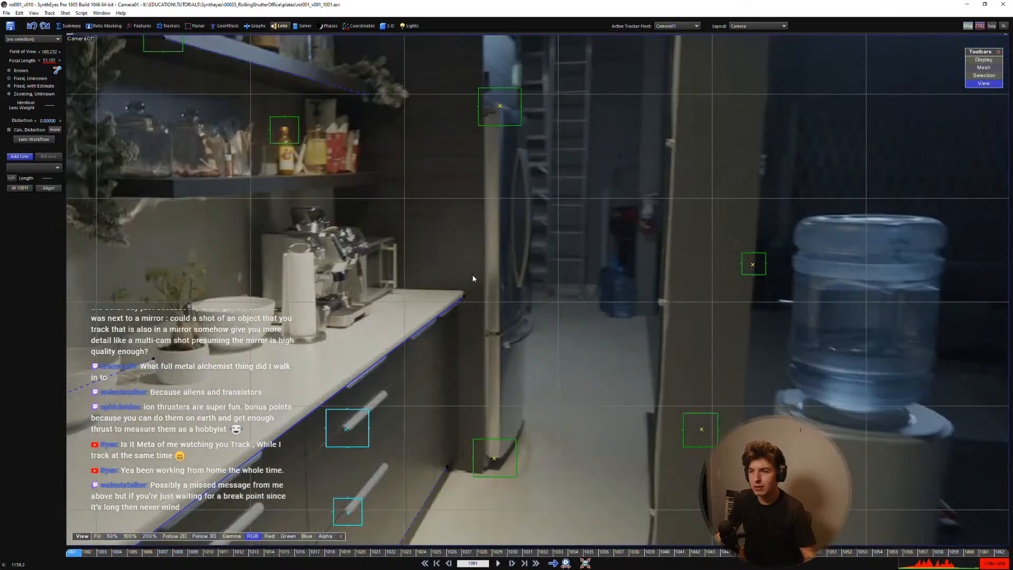
middle_click_drag(473, 275, 625, 180)
middle_click_drag(546, 351, 602, 214)
left_click(521, 444)
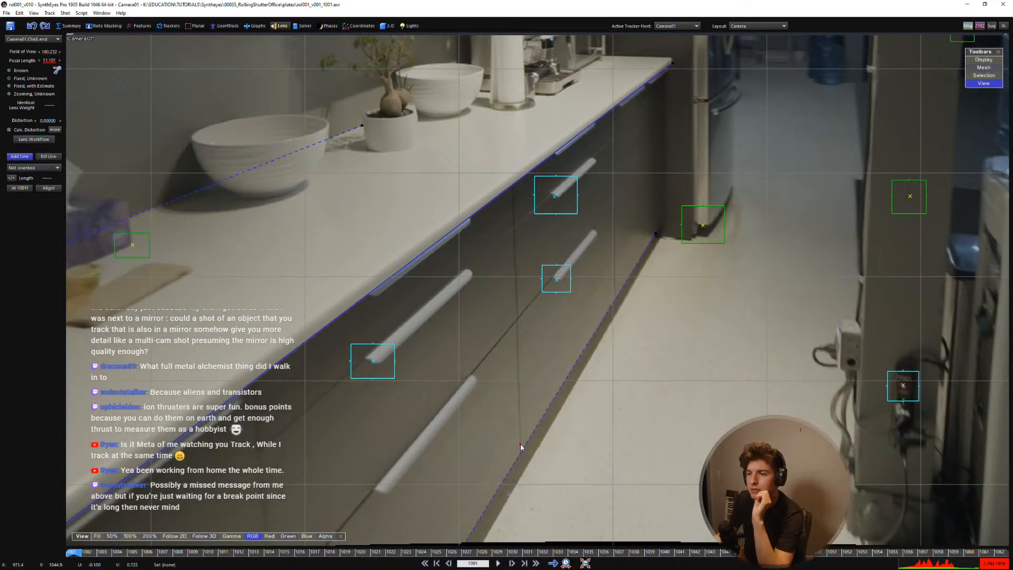
left_click_drag(521, 446, 514, 186)
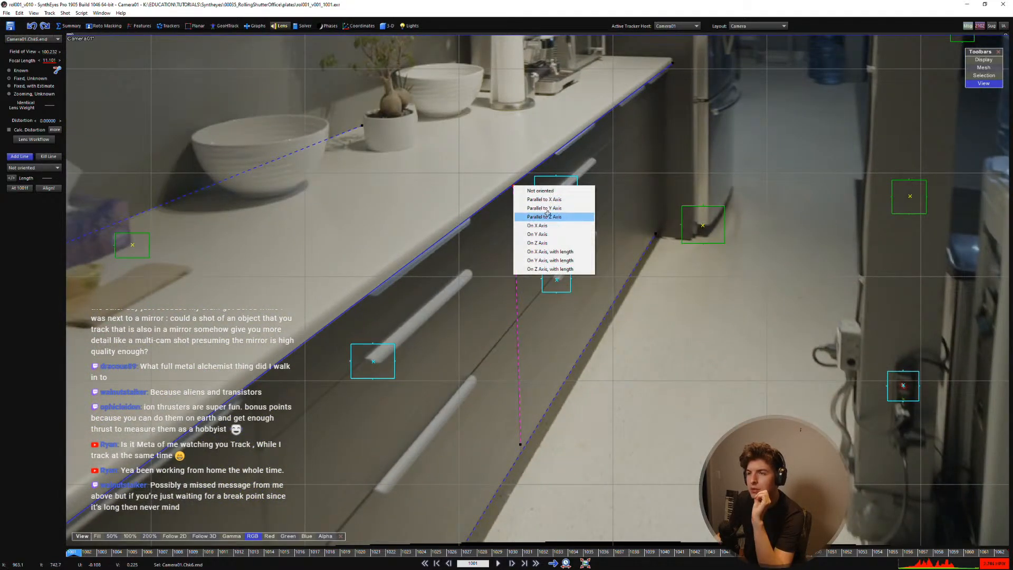
left_click(548, 234)
scroll(544, 215, "down", 7)
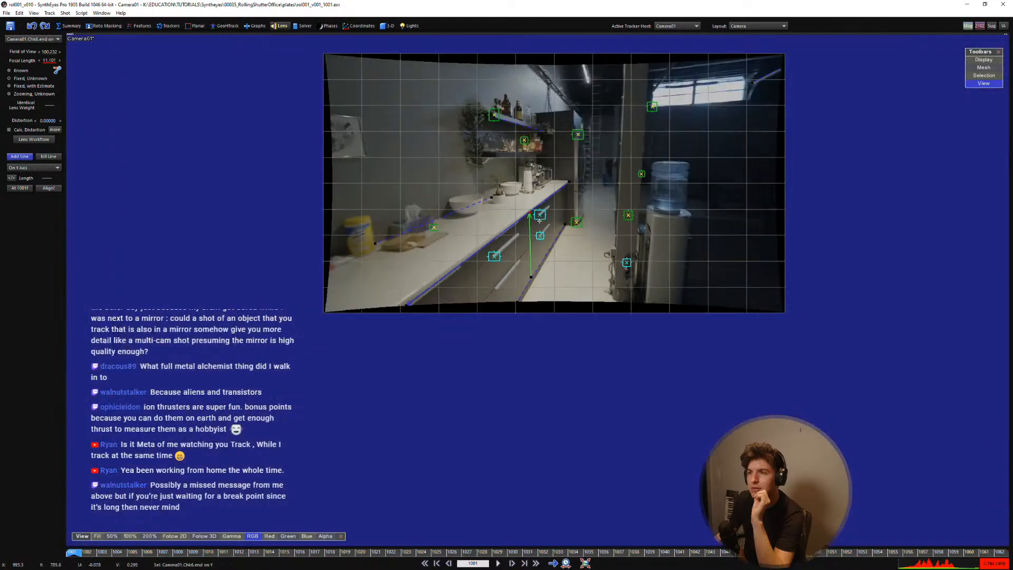
Step: Add an alignment line up the pillar's vertical edge beside the water cooler and set it to Parallel to Y Axis
middle_click_drag(585, 182, 529, 298)
scroll(530, 299, "up", 4)
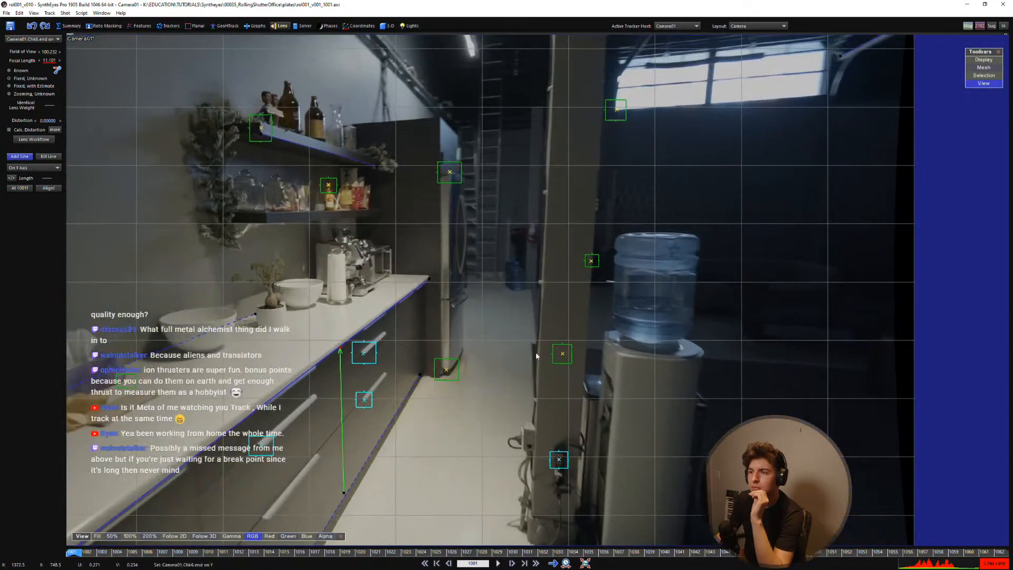
scroll(536, 353, "down", 1)
middle_click_drag(536, 352, 532, 379)
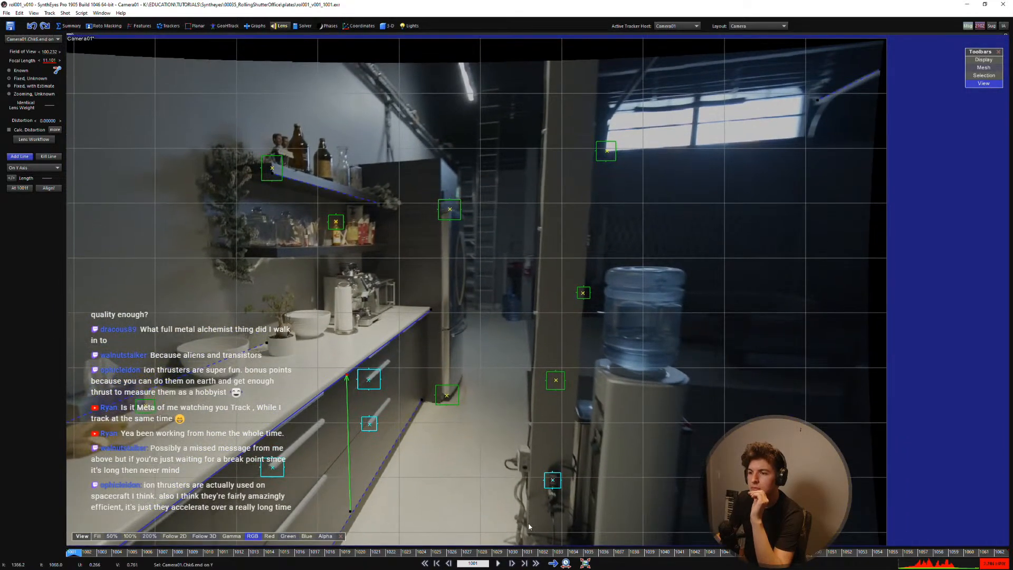
left_click_drag(527, 531, 536, 108)
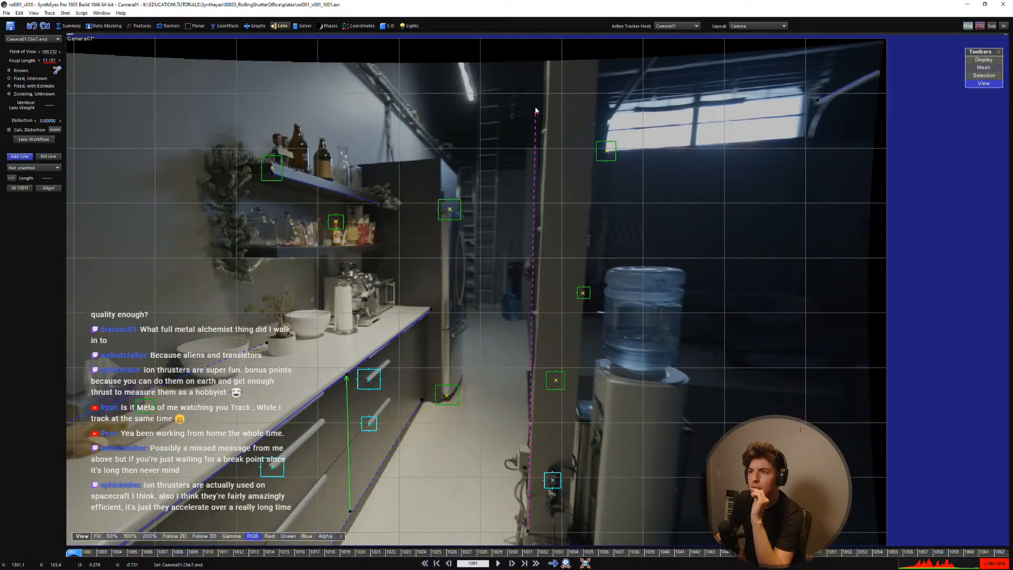
right_click(550, 67)
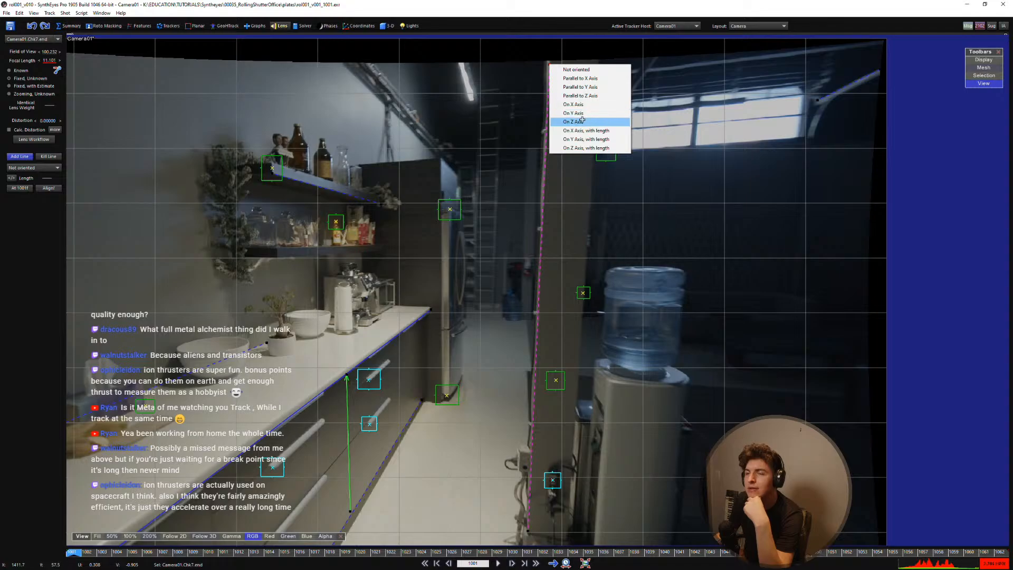
left_click(584, 89)
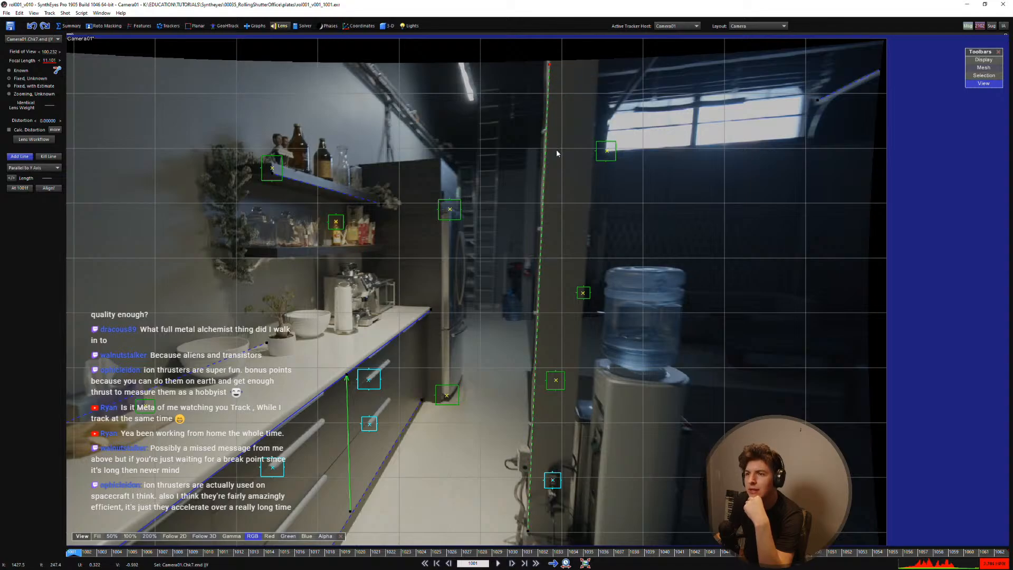
Step: Scrub to around frame 1031 and return to frame 1001 to compare the blurred plate with the alignment lines
scroll(557, 149, "down", 2)
middle_click_drag(515, 210, 573, 237)
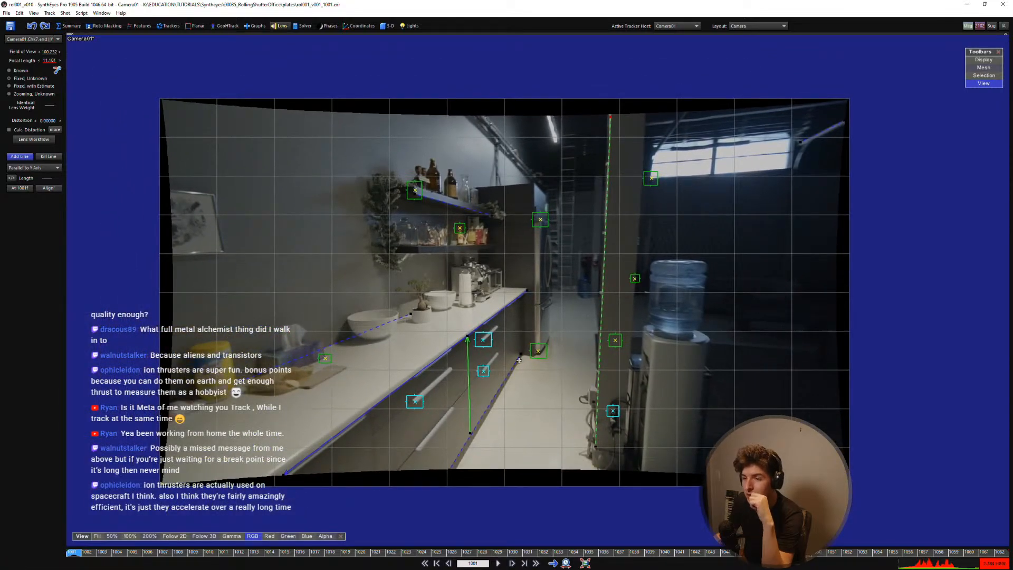
scroll(506, 388, "up", 1)
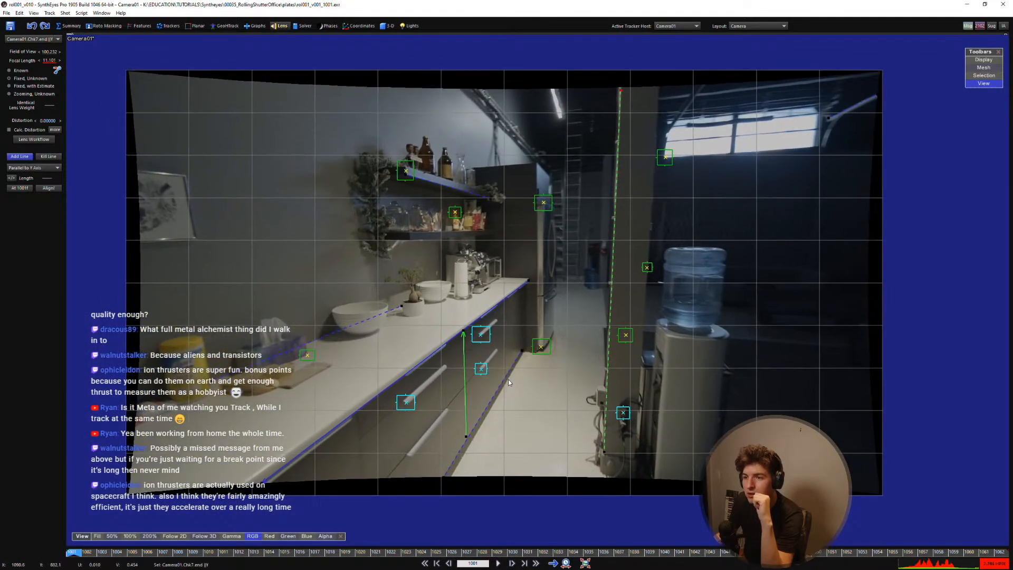
middle_click_drag(528, 399, 563, 417)
left_click_drag(479, 554, 73, 552)
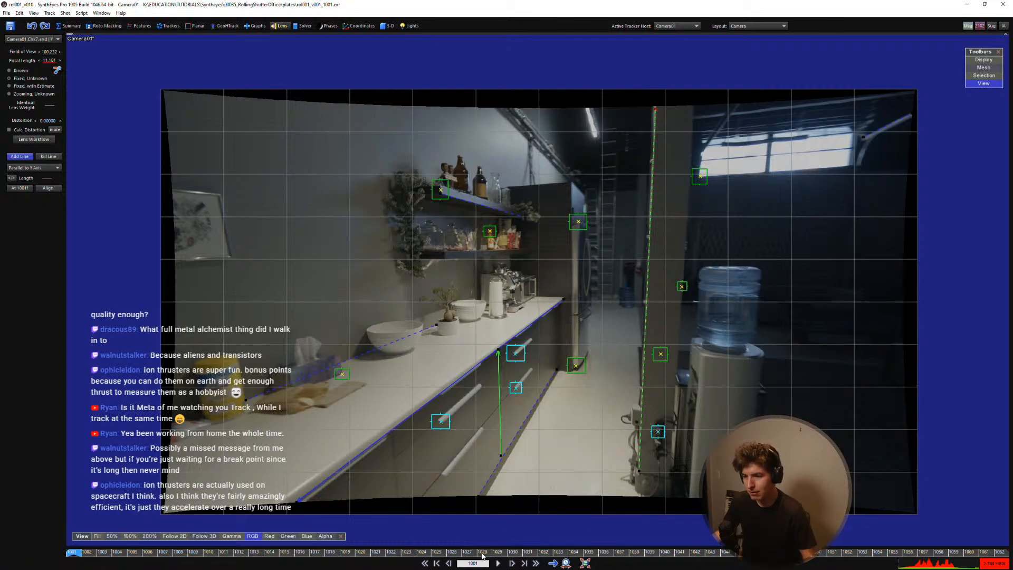
left_click(516, 552)
left_click(528, 551)
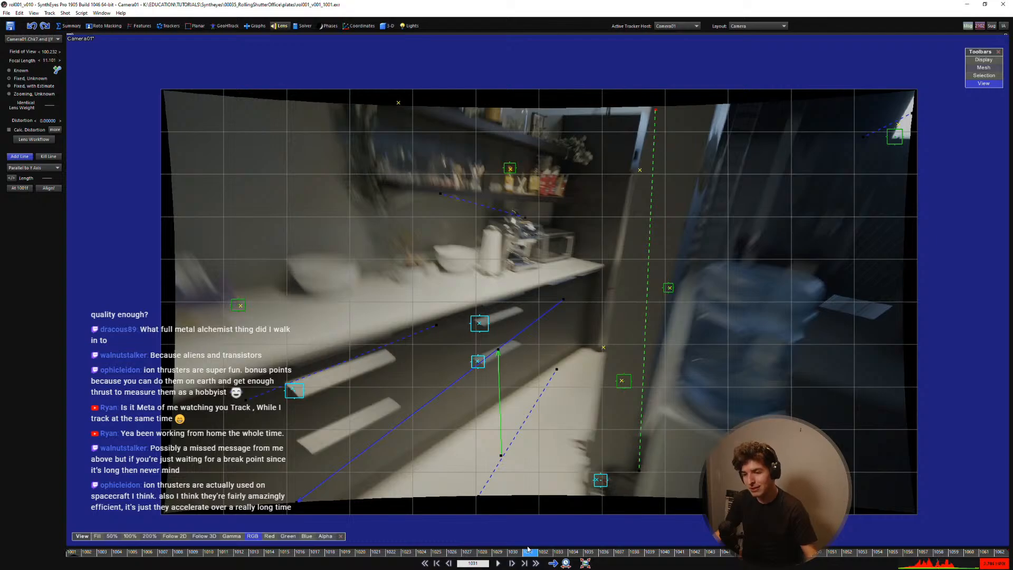
left_click_drag(524, 554, 72, 554)
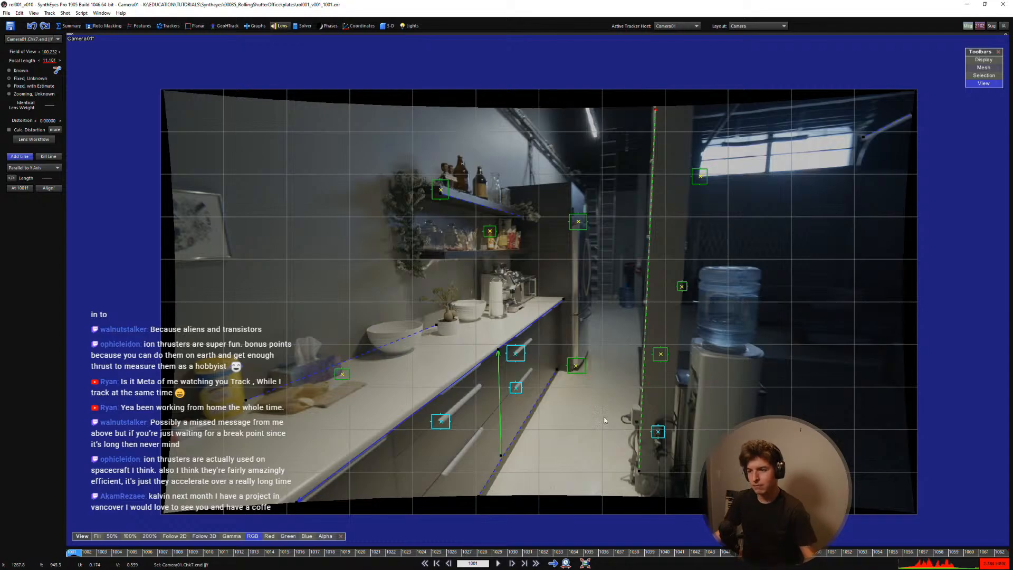
Step: Step through the shot's opening frames and return to frame 1001 to examine the camera motion against the alignment lines
scroll(613, 400, "up", 1)
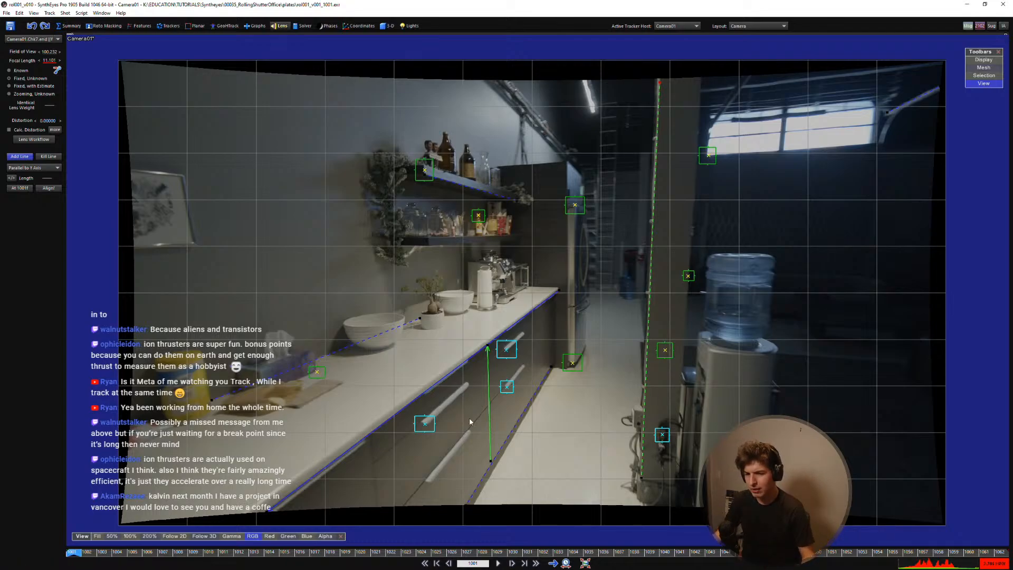
key("Right")
key("Right")
key("Right")
key("Right")
key("Right")
key("Right")
key("Right")
key("Right")
key("Right")
key("Left")
key("Left")
key("Left")
key("Left")
key("Left")
key("Left")
key("Left")
key("Left")
key("Left")
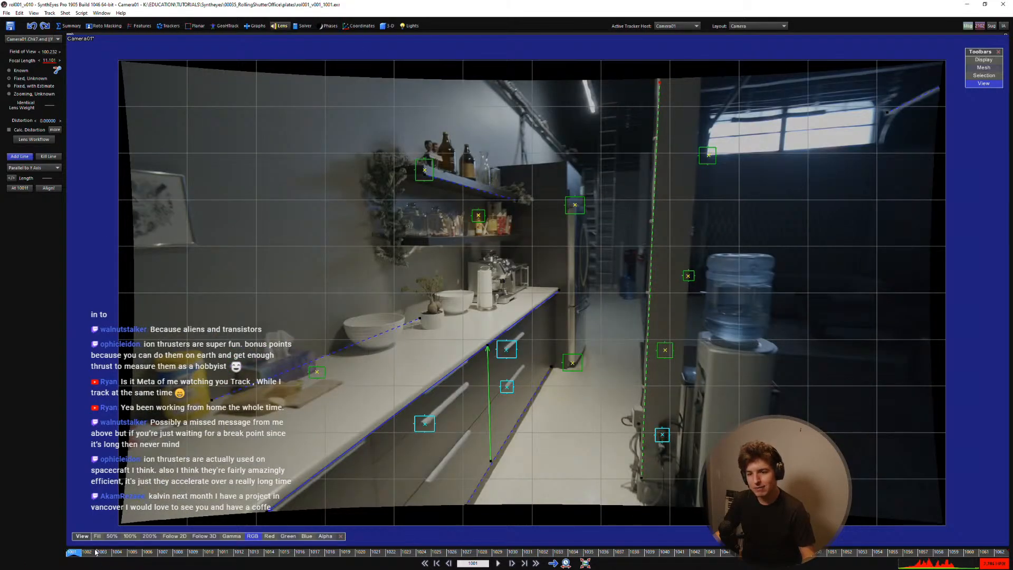
left_click_drag(95, 554, 71, 555)
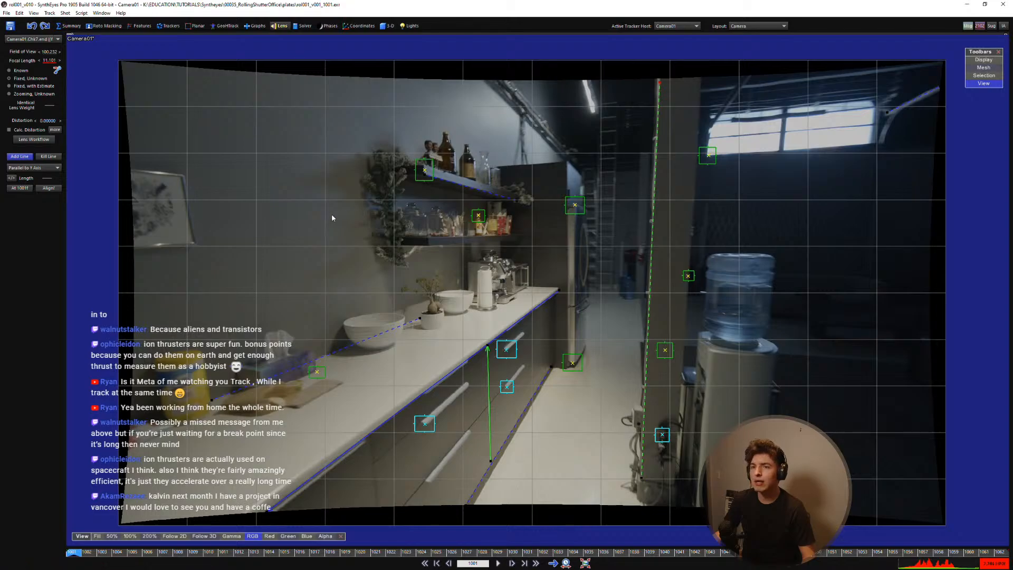
Step: Raise the plate's exposure to about 3 in the image preparation levels and accept flushing the cached frames
scroll(306, 210, "up", 3)
middle_click_drag(533, 212, 241, 277)
scroll(580, 248, "down", 5)
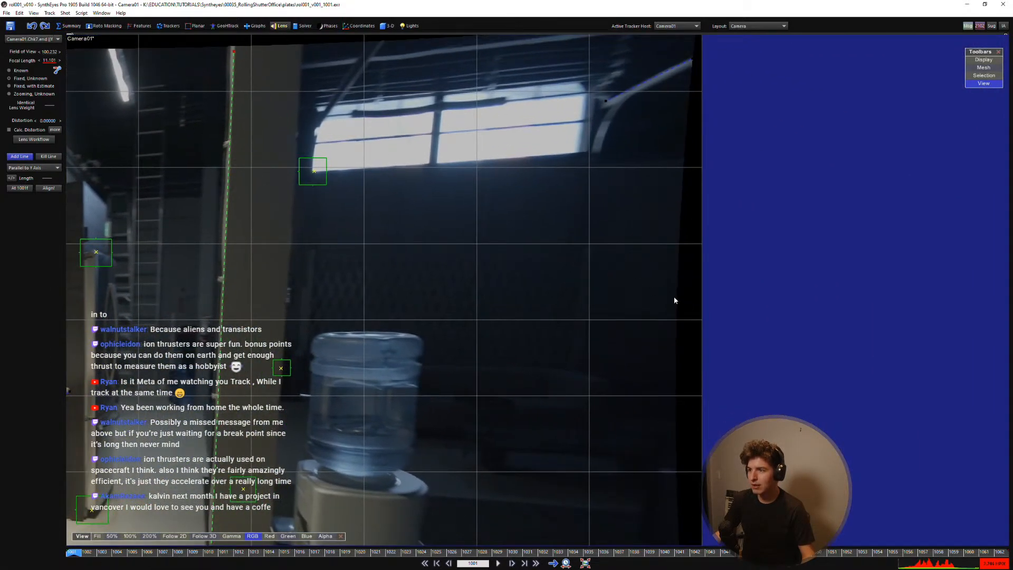
middle_click_drag(674, 297, 721, 266)
scroll(675, 316, "down", 4)
key("p")
left_click(388, 196)
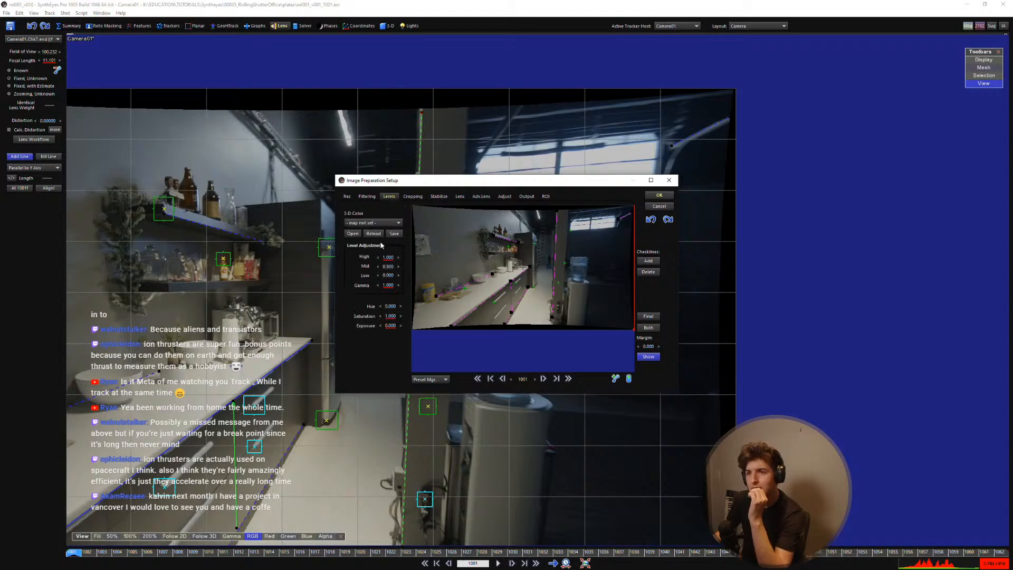
left_click_drag(393, 327, 628, 344)
left_click(654, 207)
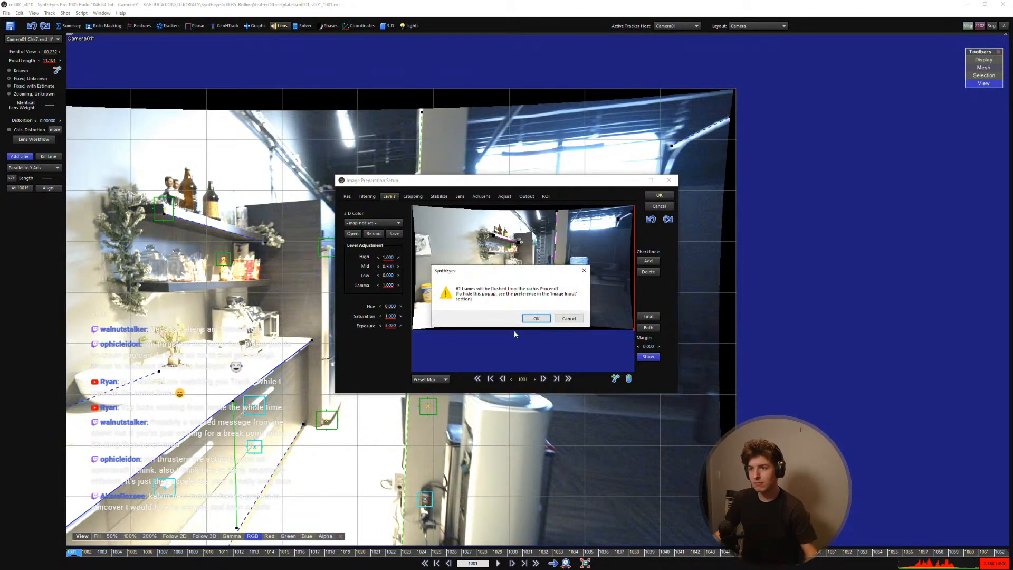
left_click(522, 316)
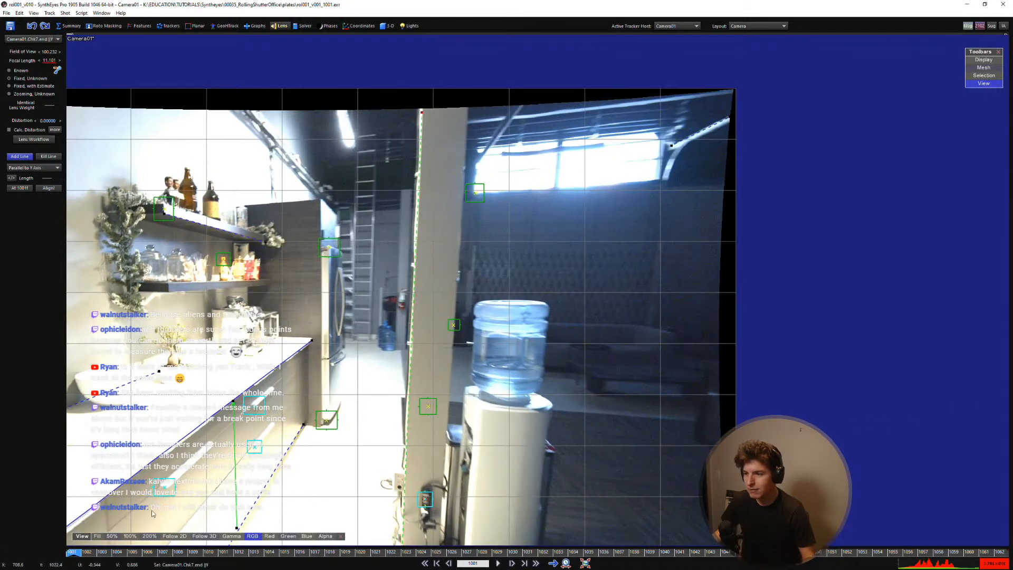
Step: Examine the brightened plate at frame 1001 against the alignment lines along the countertop, drawers and pillar
scroll(383, 380, "up", 1)
middle_click_drag(382, 380, 589, 357)
scroll(595, 344, "down", 5)
scroll(612, 345, "up", 2)
scroll(598, 354, "up", 2)
scroll(607, 350, "up", 2)
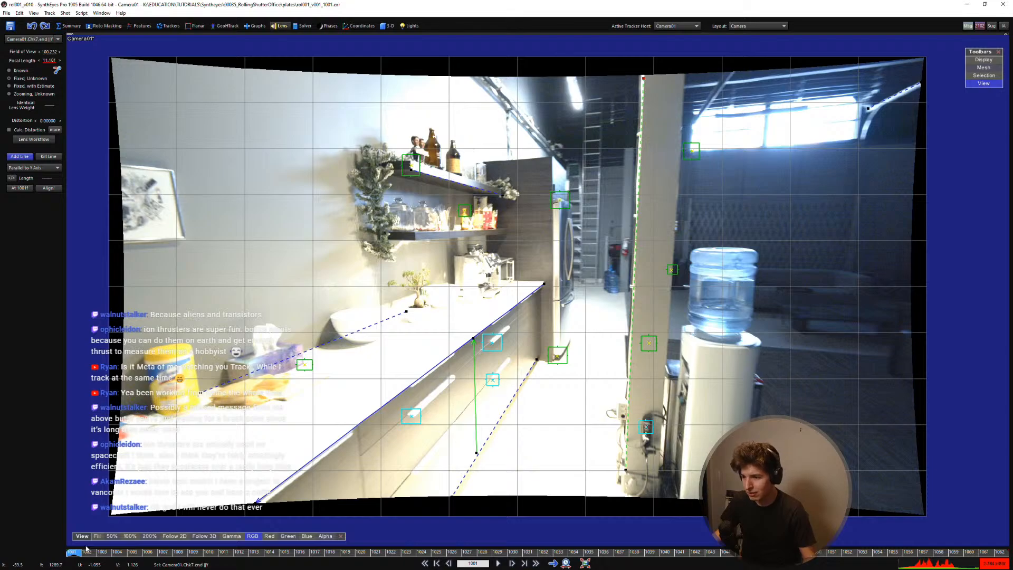
left_click_drag(82, 555, 61, 563)
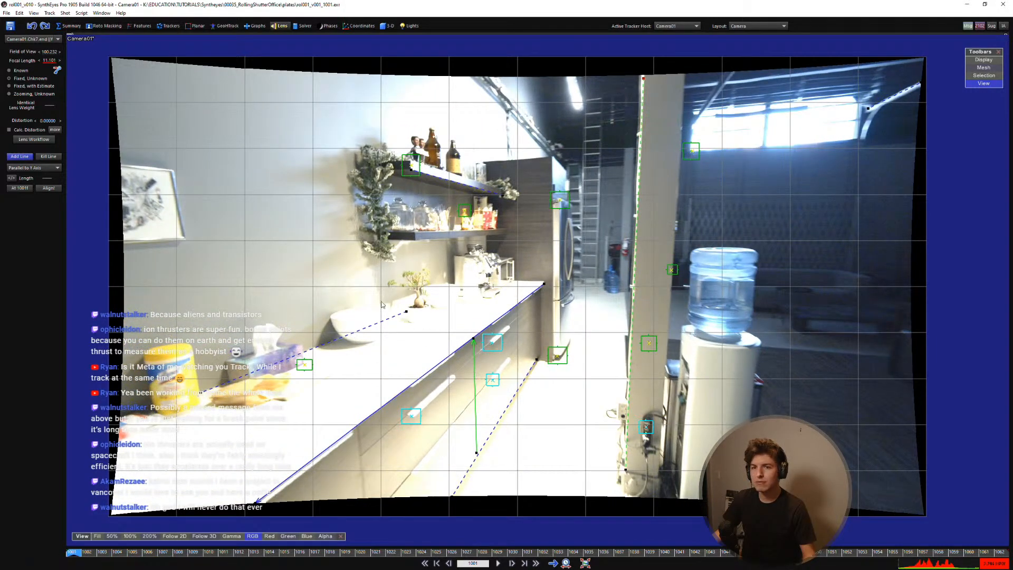
Step: Reset the plate's exposure to 0 in the image preparation levels and apply it
middle_click_drag(374, 356, 380, 349)
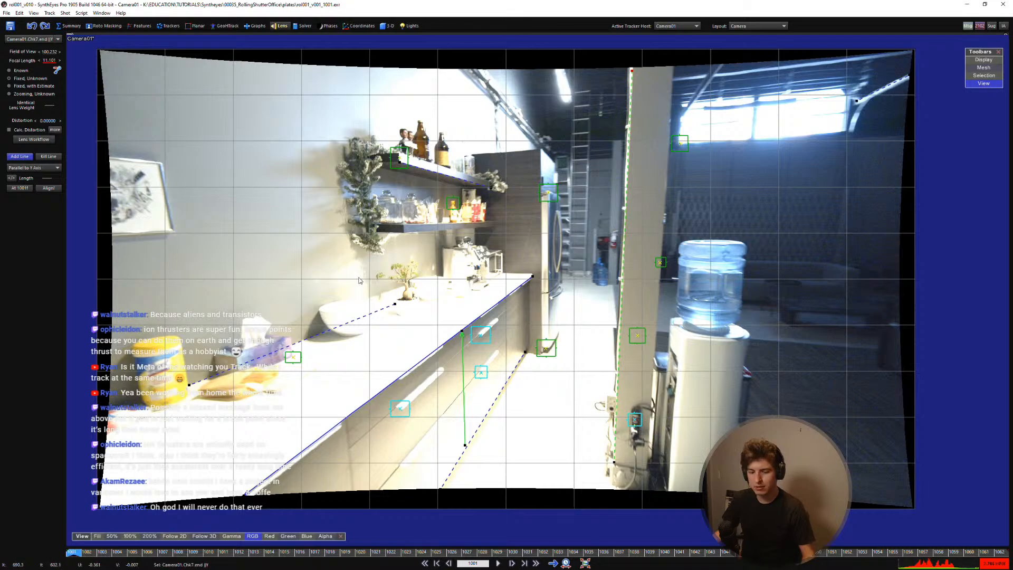
key("p")
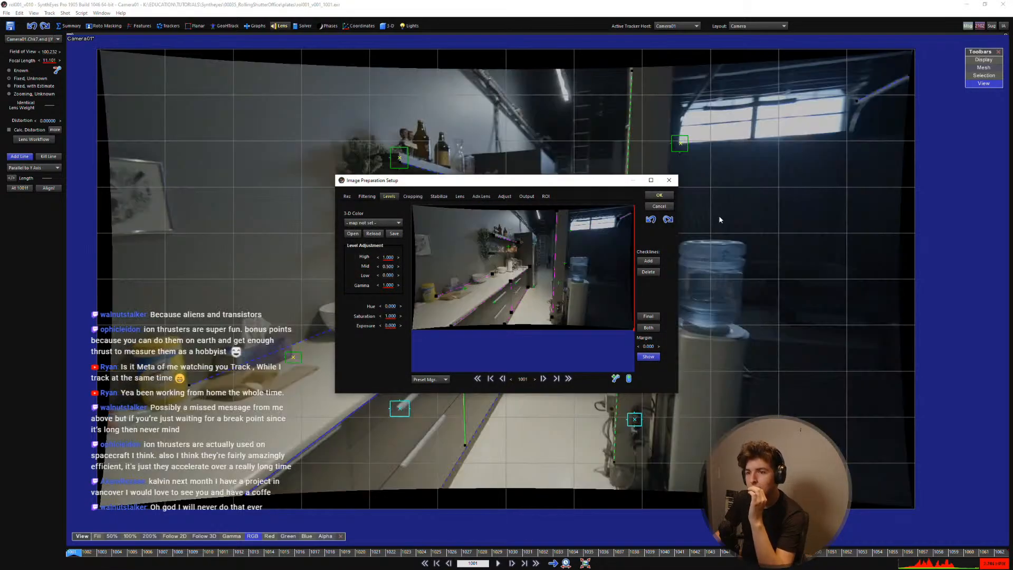
left_click(660, 196)
key("Return")
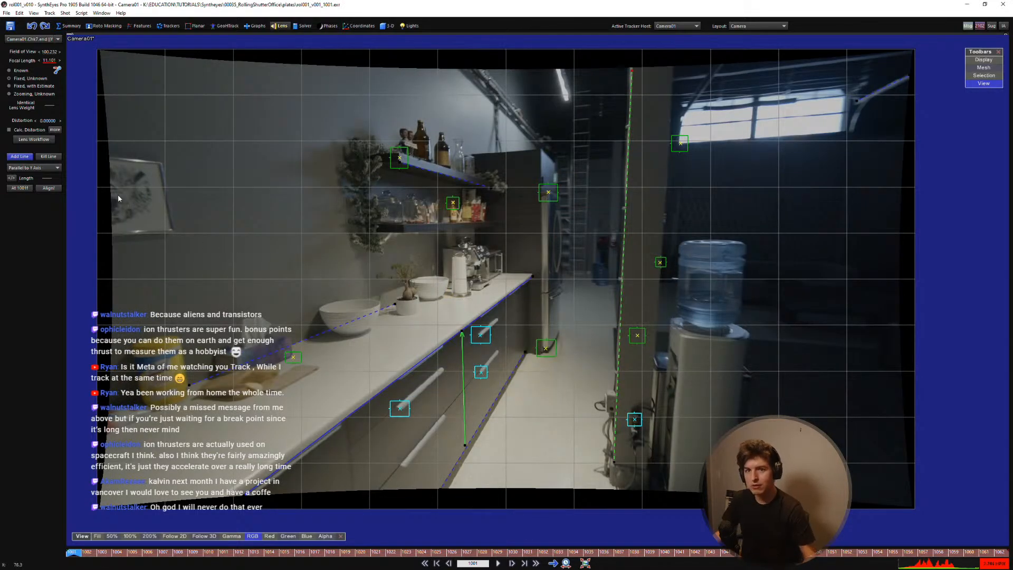
Step: Switch to the perspective view and play the shot to check the ground grid against the kitchen plate
key("F4")
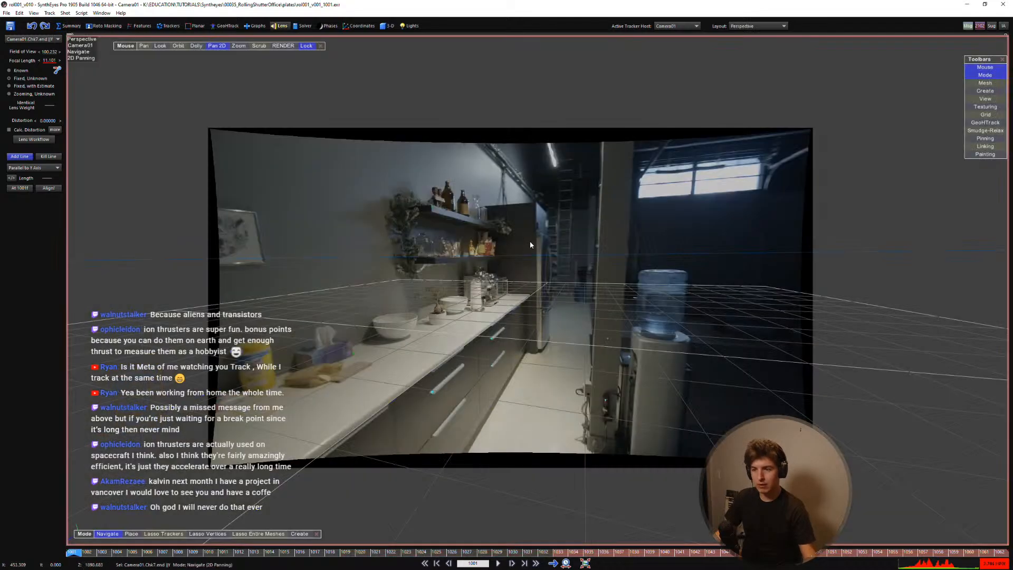
scroll(528, 317, "up", 3)
middle_click_drag(529, 314, 547, 317)
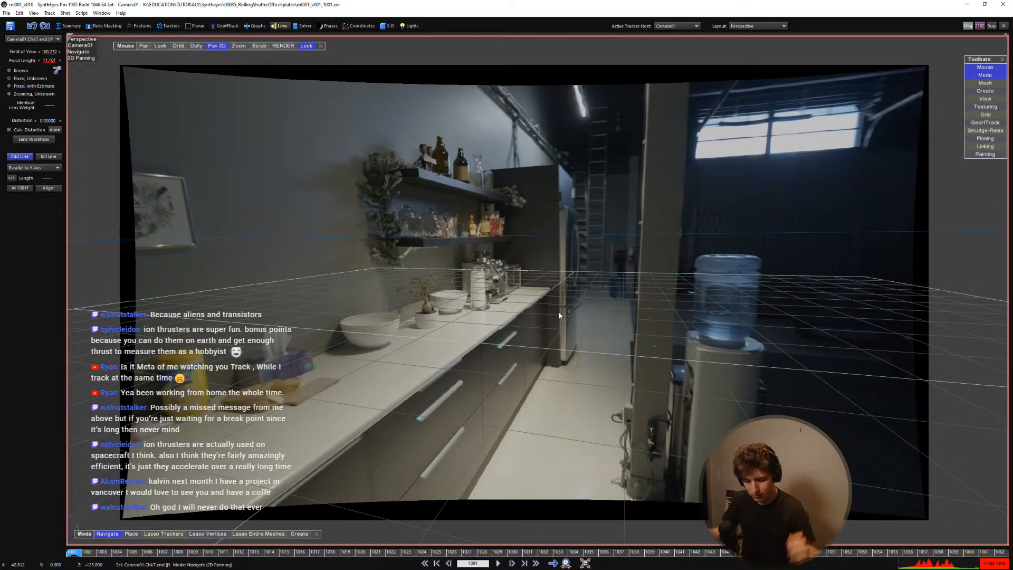
key("space")
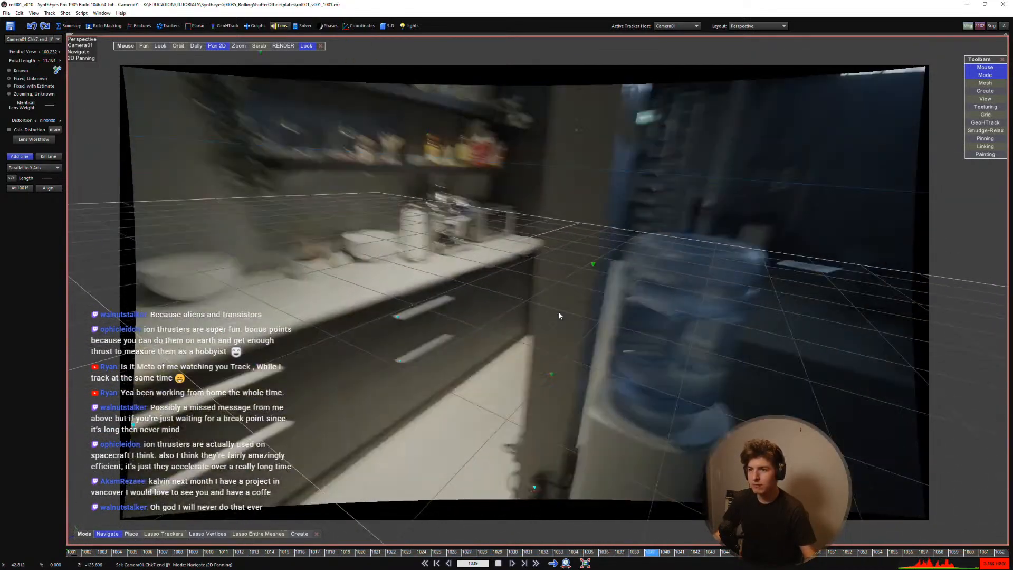
key("space")
key("Right")
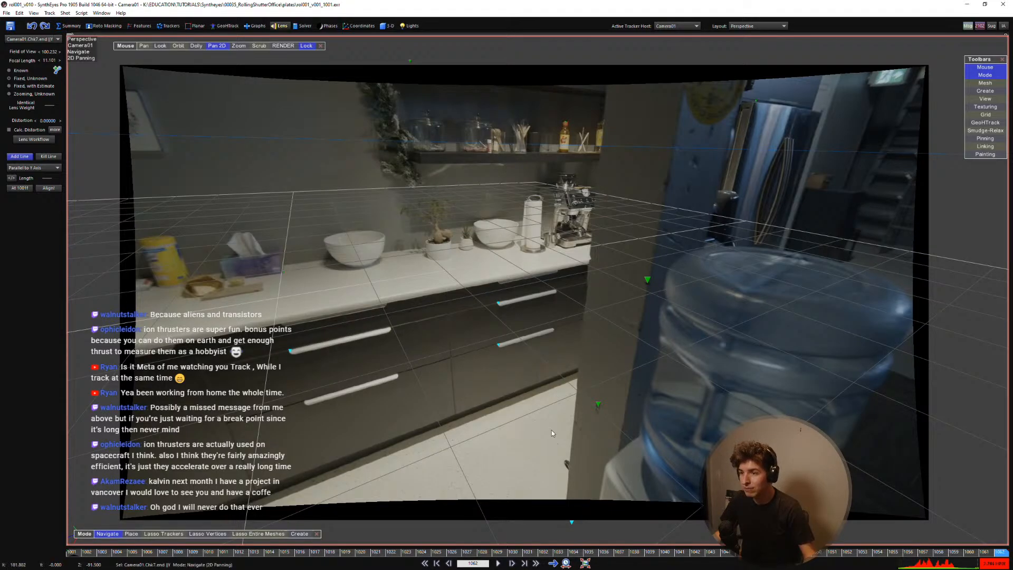
Step: Step backward from the shot's final frames and return to frame 1001 to examine how the solved points follow the plate
key("Left")
key("Left")
key("Left")
key("Left")
key("Left")
key("Left")
key("Left")
key("Left")
key("Left")
key("Left")
key("Left")
key("Left")
key("Left")
key("Left")
key("Left")
key("Left")
key("Left")
key("Left")
key("Left")
key("Left")
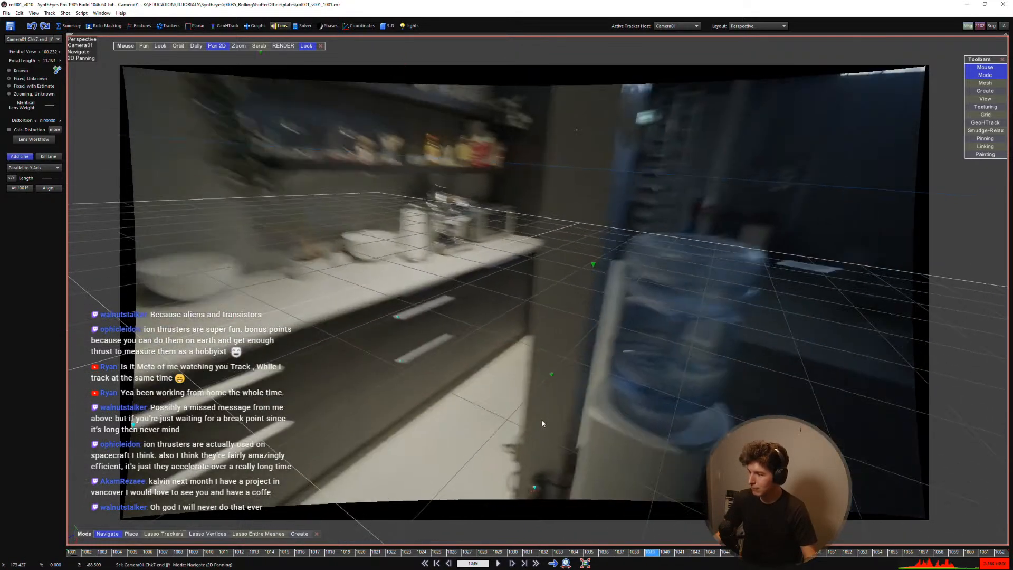
key("shift+a")
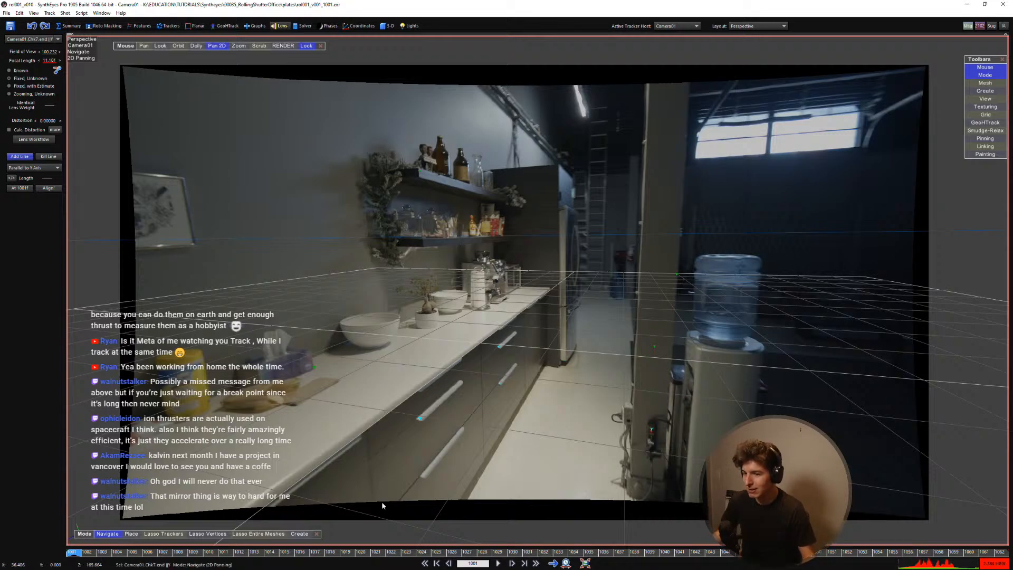
Step: Scrub to frame 1019 and back to 1001, and replay the shot to review the grid's alignment with the room
left_click_drag(159, 552, 350, 528)
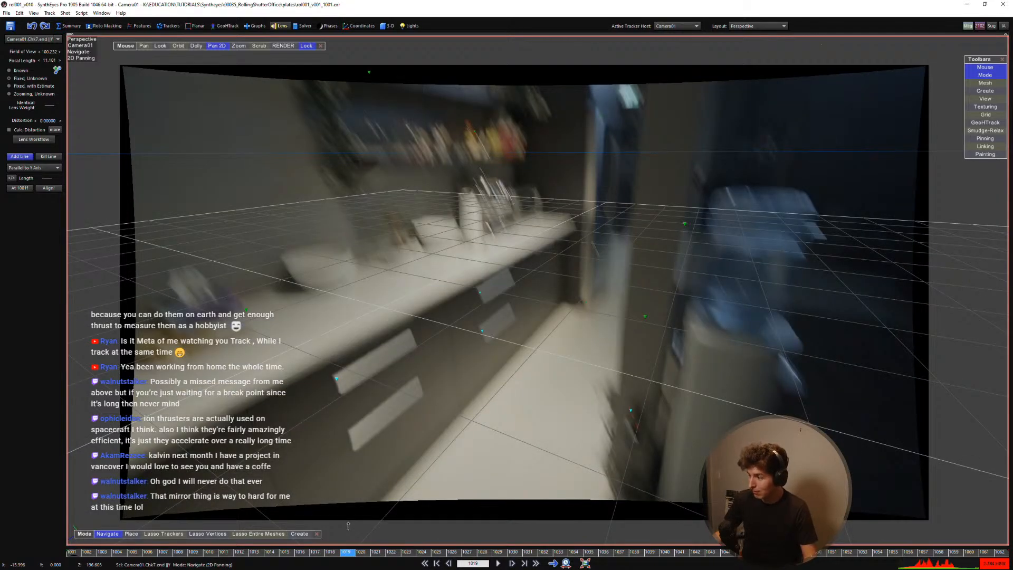
left_click_drag(341, 522, 304, 506)
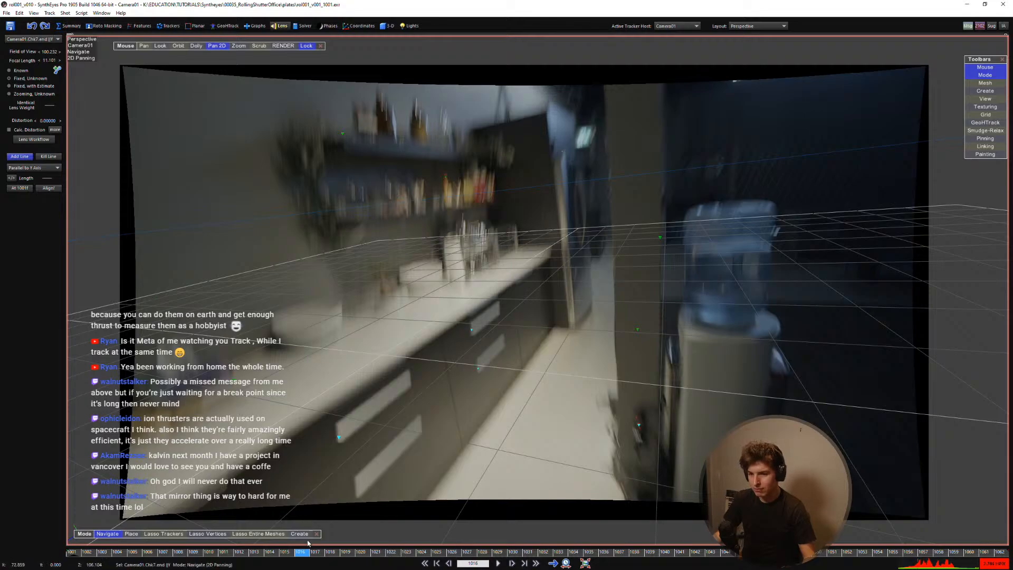
mouse_move(312, 555)
left_mouse_down()
mouse_move(343, 553)
mouse_move(9, 541)
left_mouse_up()
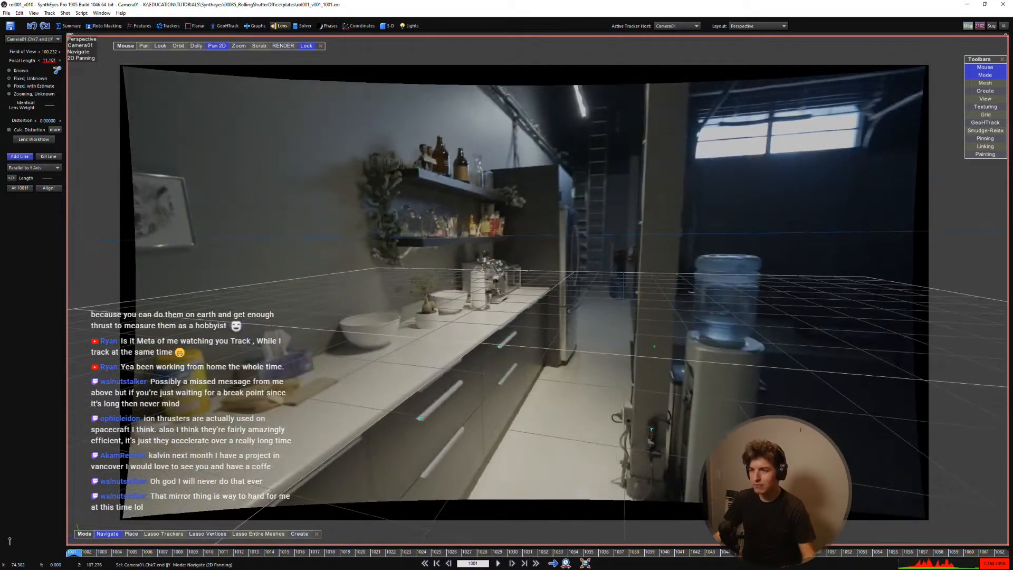
key("space")
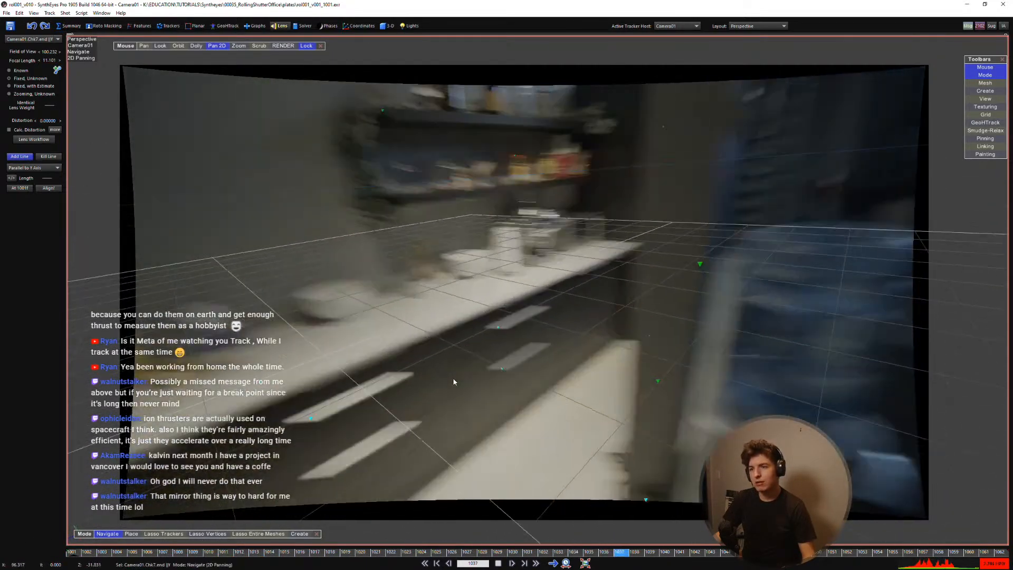
key("space")
key("space")
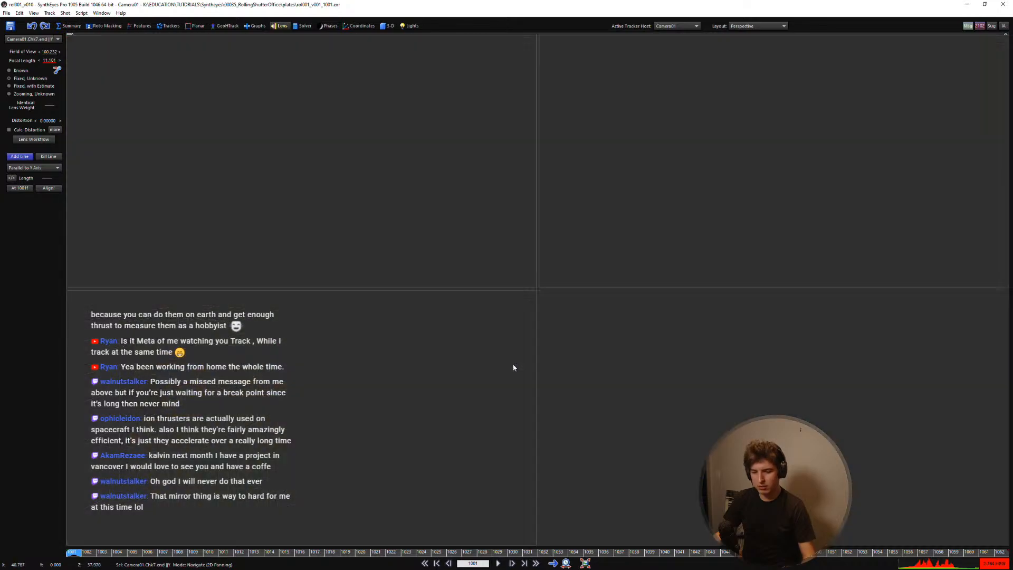
key("space")
Step: Add a zero-weighted tracker on the floor beside the lower drawers at frame 1001 in the camera view
scroll(643, 436, "up", 2)
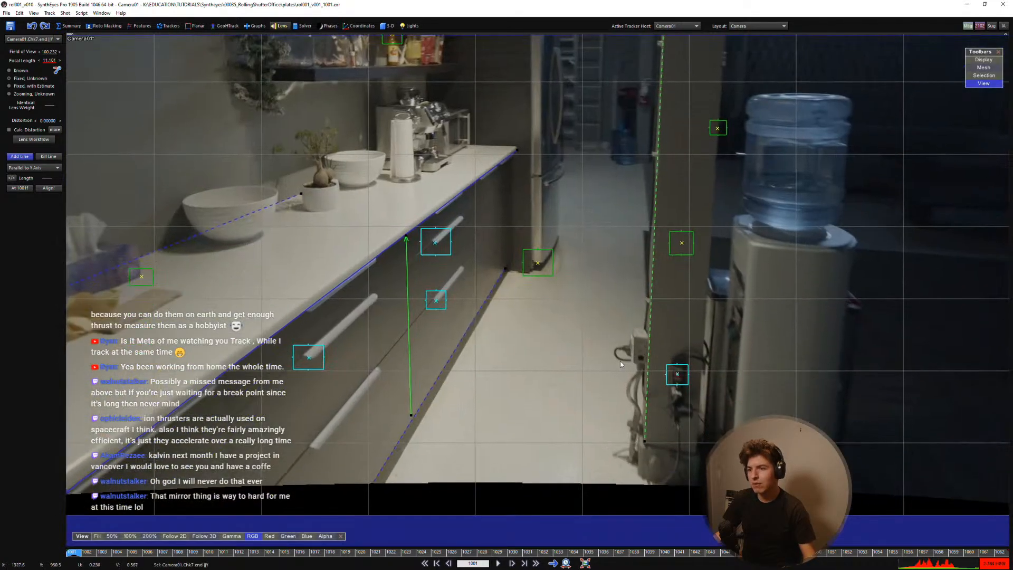
left_click_drag(121, 551, 1, 547)
scroll(448, 425, "up", 5)
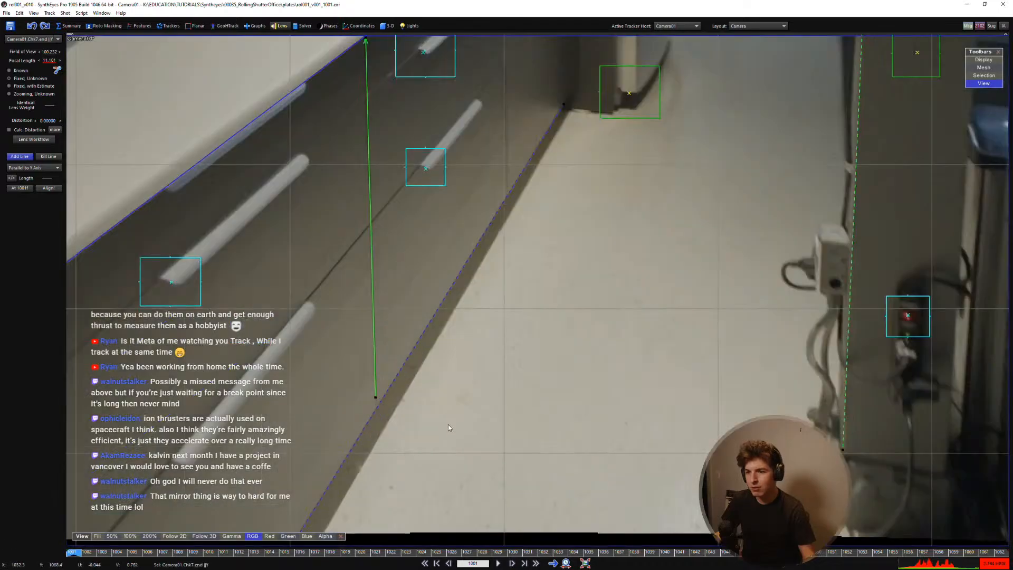
key("c")
left_click(447, 407)
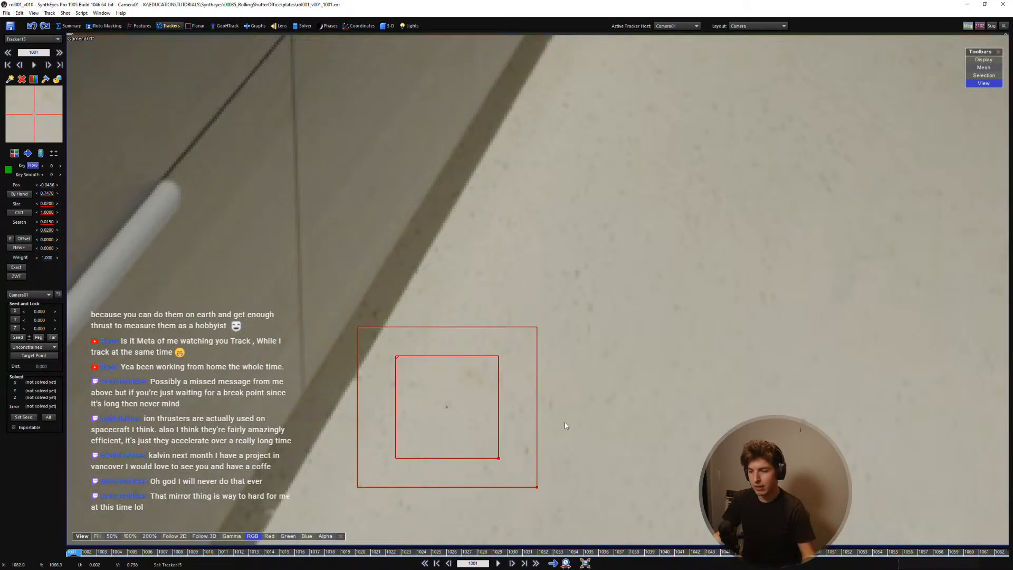
scroll(565, 422, "down", 2)
scroll(584, 415, "down", 3)
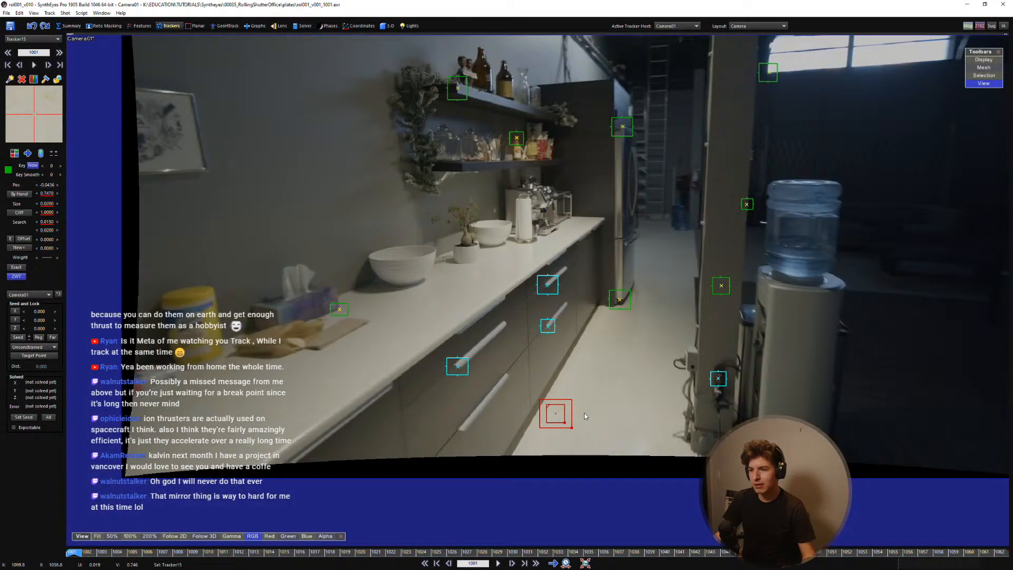
Step: Key the new tracker on the same floor spot at frame 1057 and lock it
key("space")
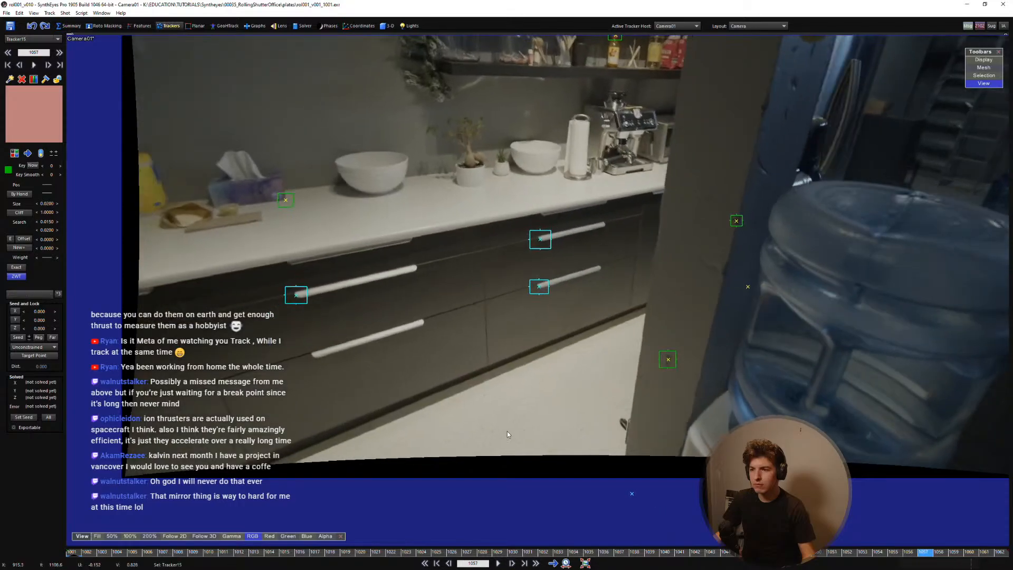
key("space")
scroll(530, 392, "up", 5)
left_click(533, 356)
key("5")
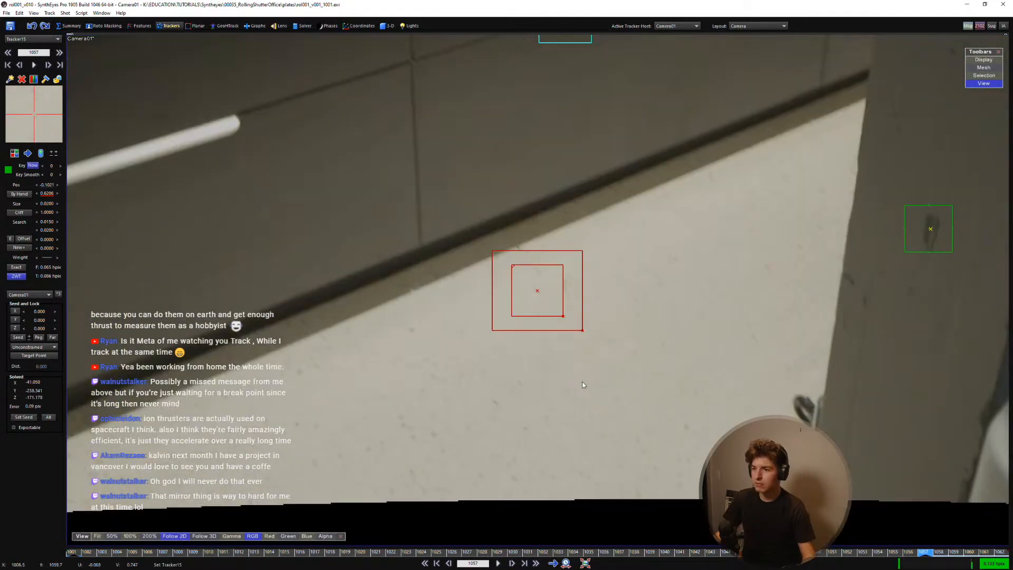
key("d")
key("z")
key("s")
key("l")
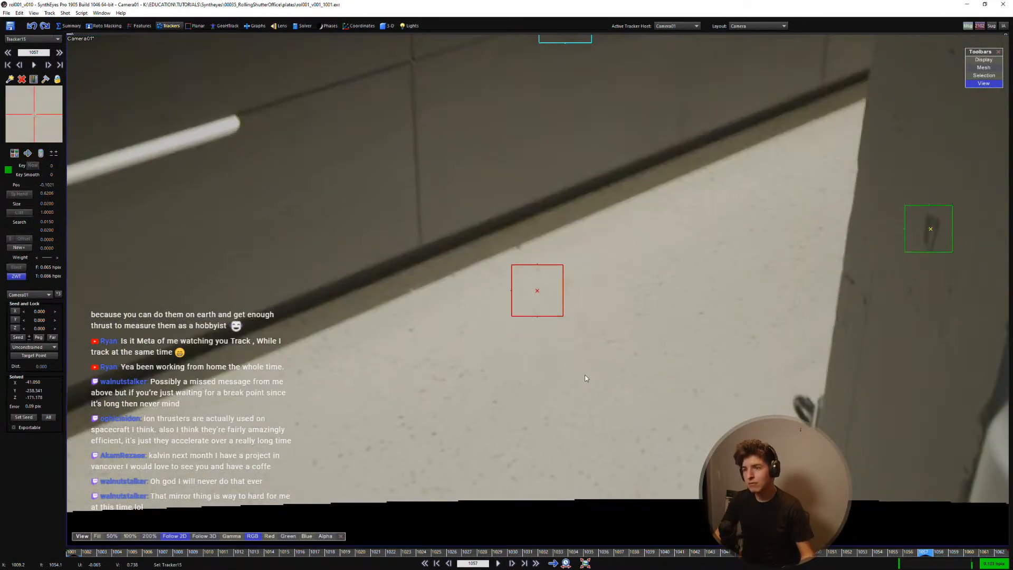
Step: Jump repeatedly between frames 1001 and 1057 to compare the floor tracker's placement at both keys
key("a")
key("f")
key("a")
key("f")
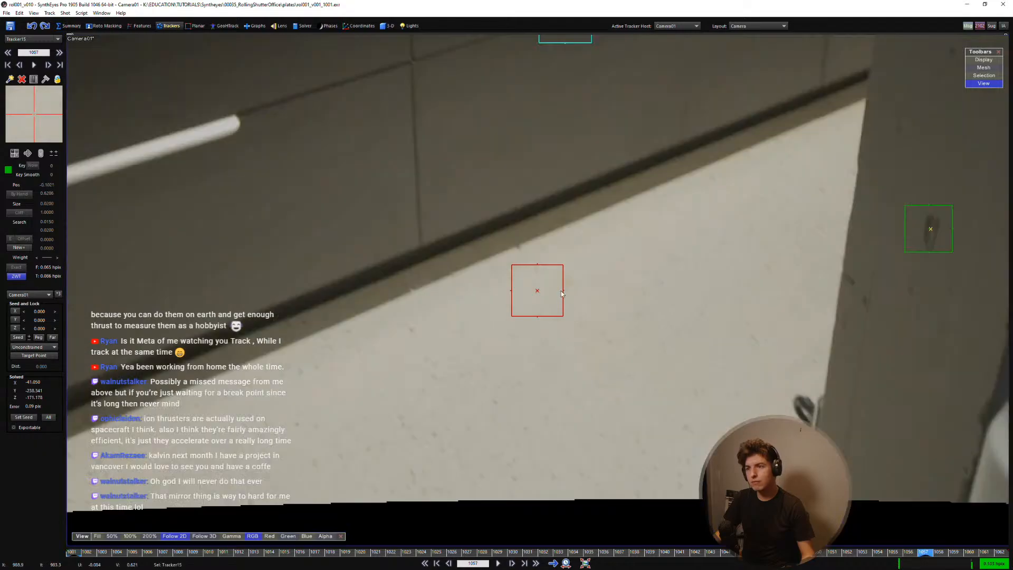
scroll(556, 315, "up", 2)
key("a")
key("f")
key("a")
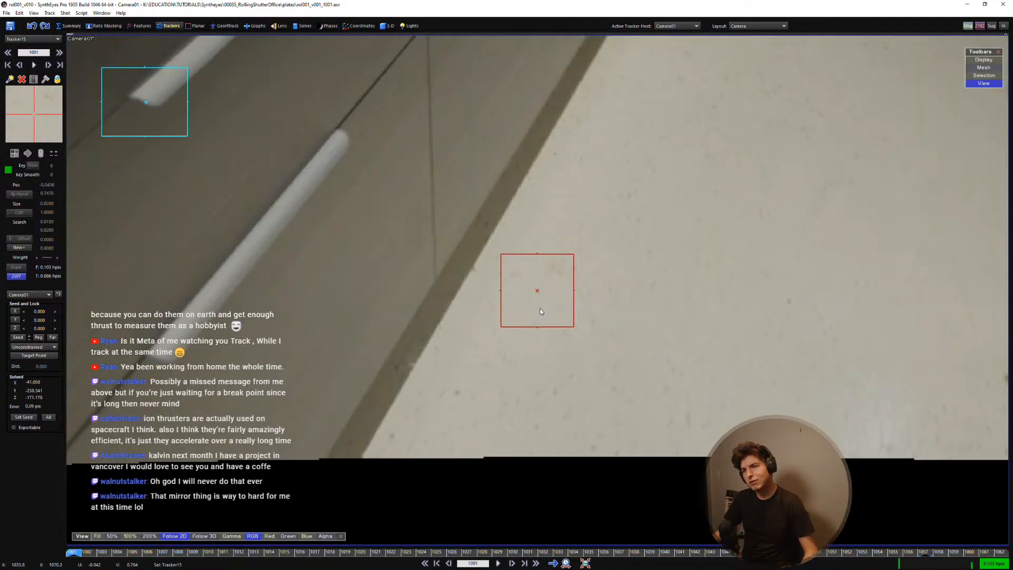
key("f")
key("a")
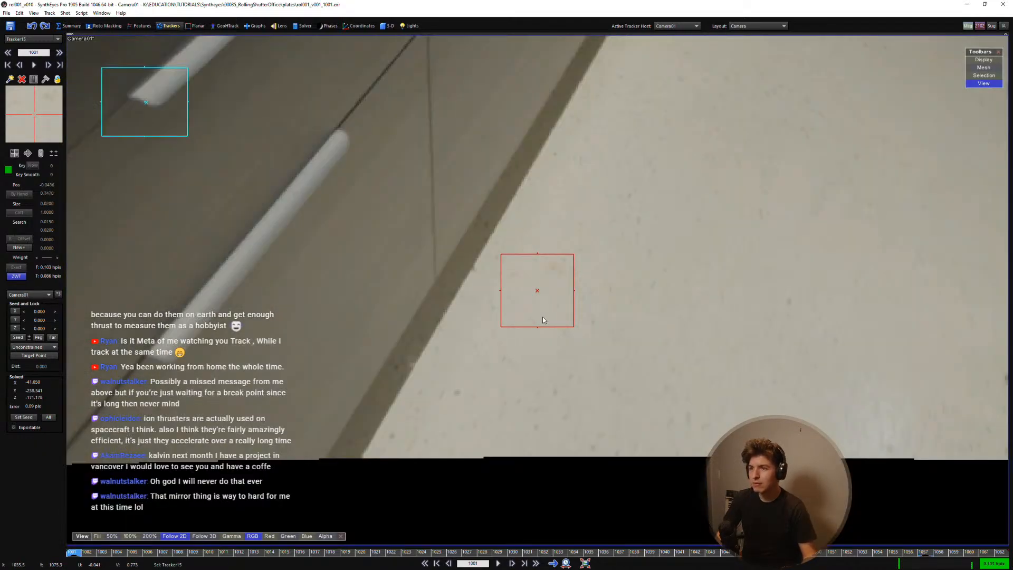
key("f")
key("a")
key("f")
key("a")
scroll(600, 268, "down", 3)
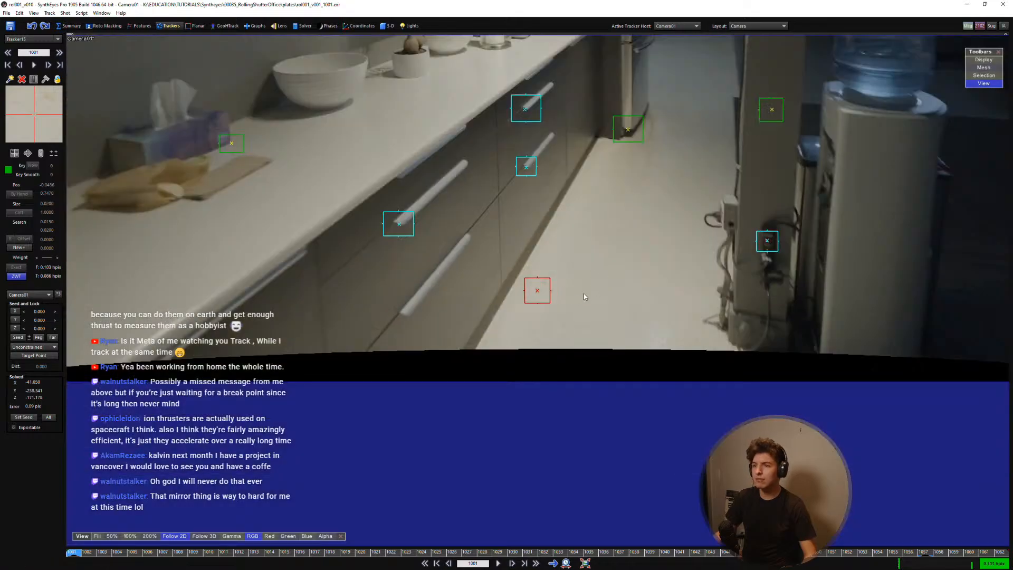
Step: Move the whole solved scene in the Left view so the floor tracker sits at the origin on the ground line
key("q")
middle_click_drag(222, 388, 344, 389)
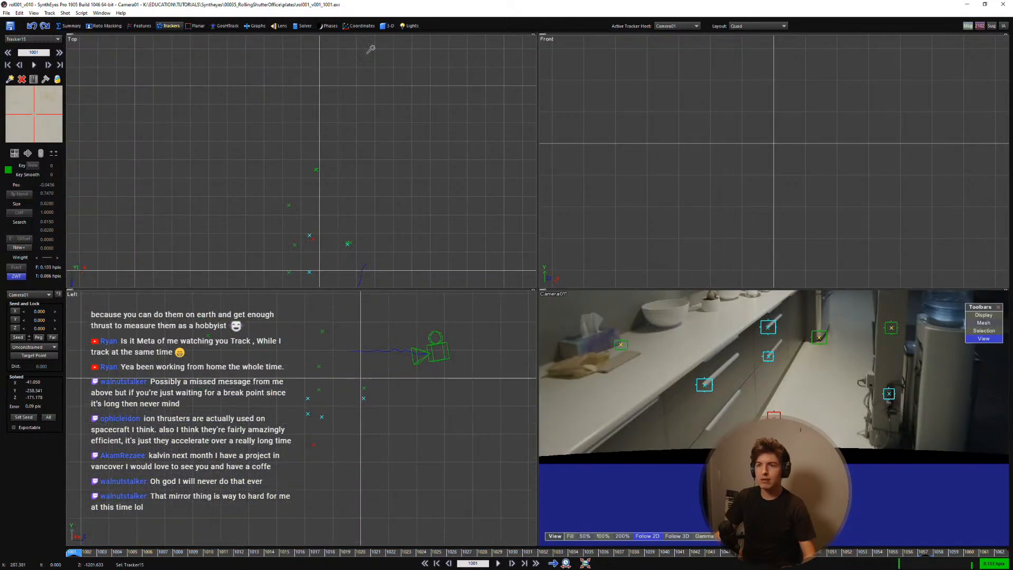
left_click(387, 26)
left_click(54, 128)
left_click(57, 77)
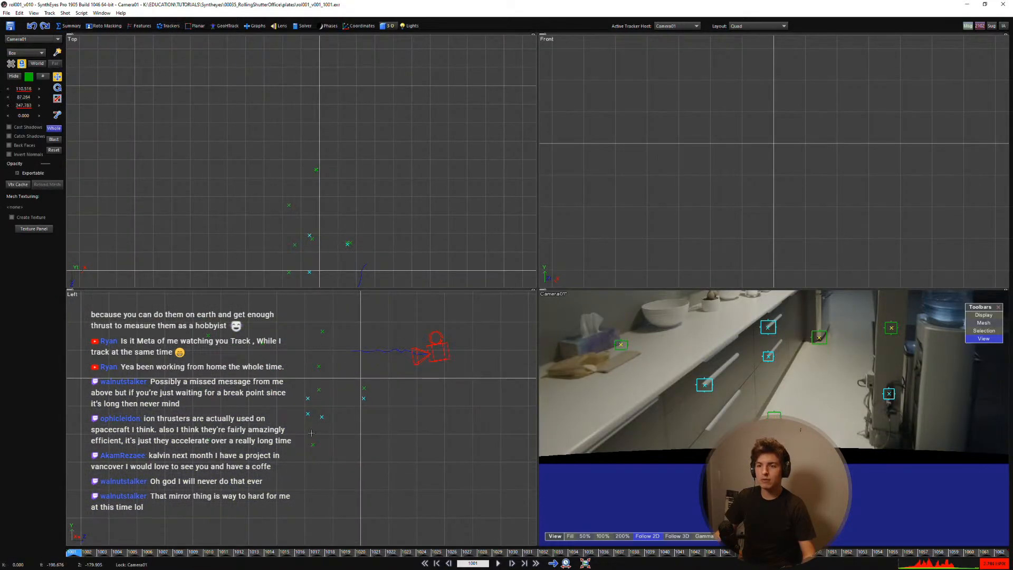
left_click_drag(313, 432, 358, 362)
Step: Create an Earthling figure mesh at the world origin in the Top view
left_click(26, 53)
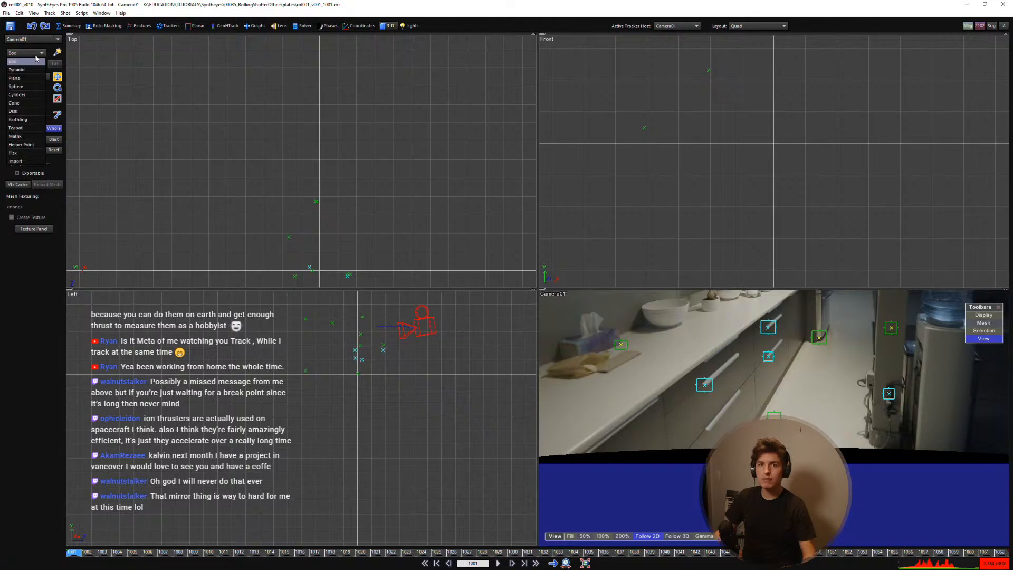
left_click(24, 120)
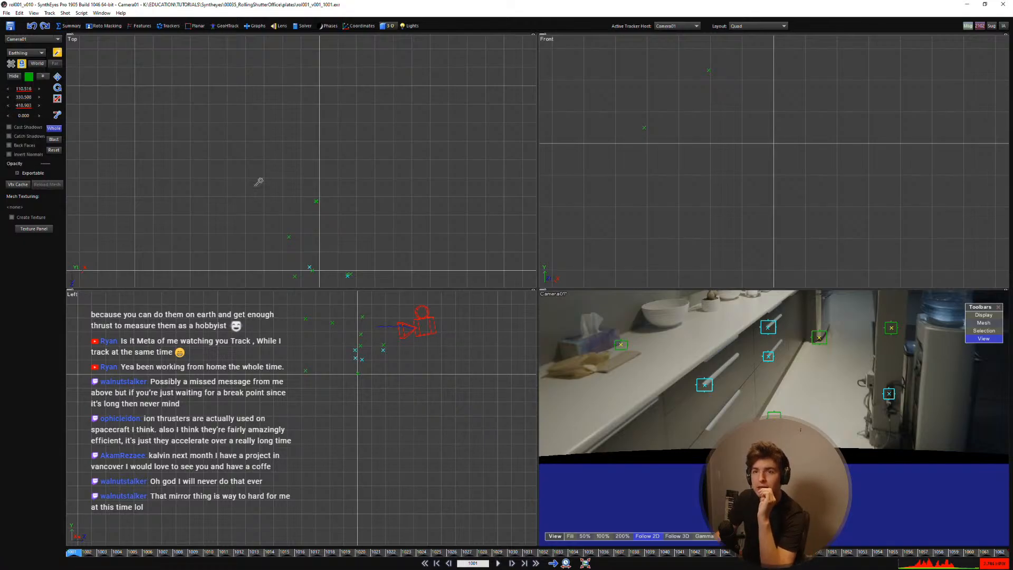
scroll(303, 257, "down", 3)
middle_click_drag(304, 257, 303, 187)
left_click_drag(306, 183, 334, 183)
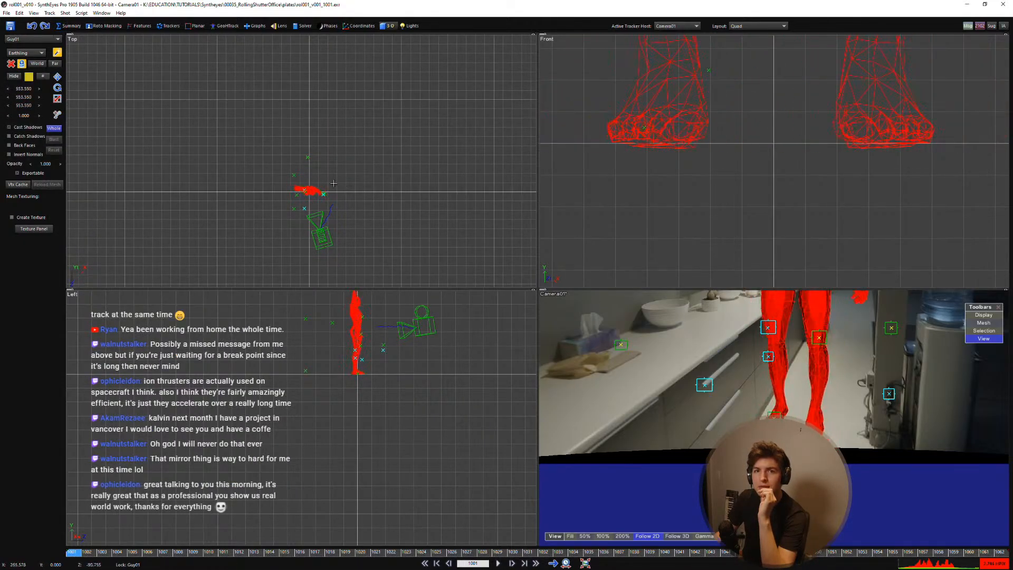
Step: Set the Earthling's scale to 170 on all three axes
double_click(24, 106)
double_click(24, 88)
type("1")
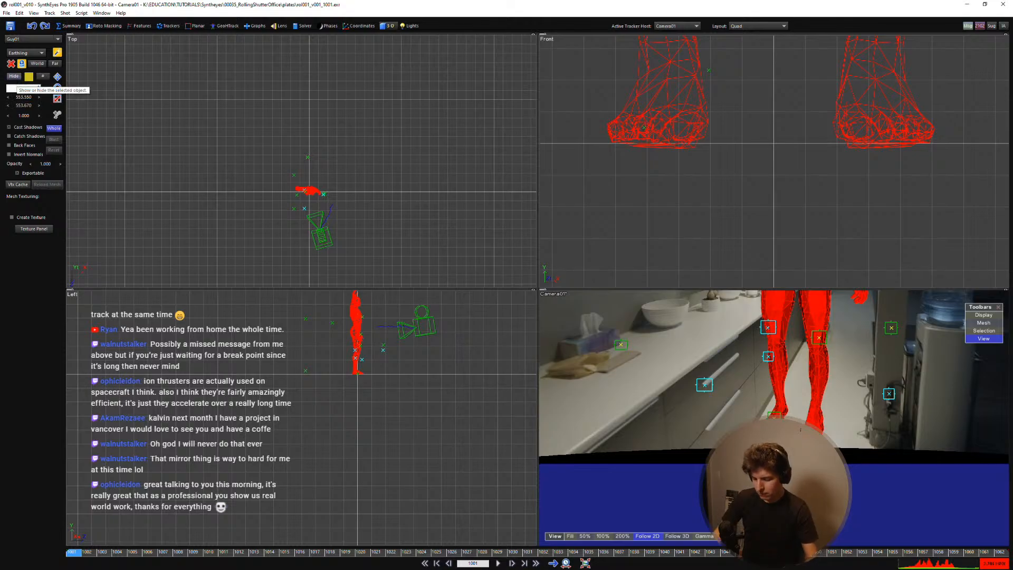
key("Tab")
type("170")
key("Tab")
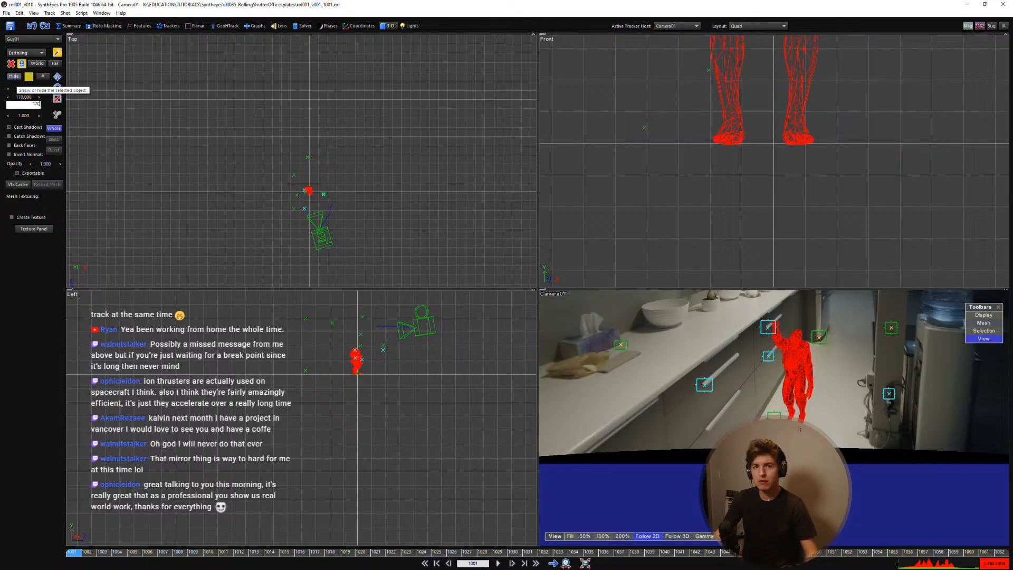
type("170")
key("Return")
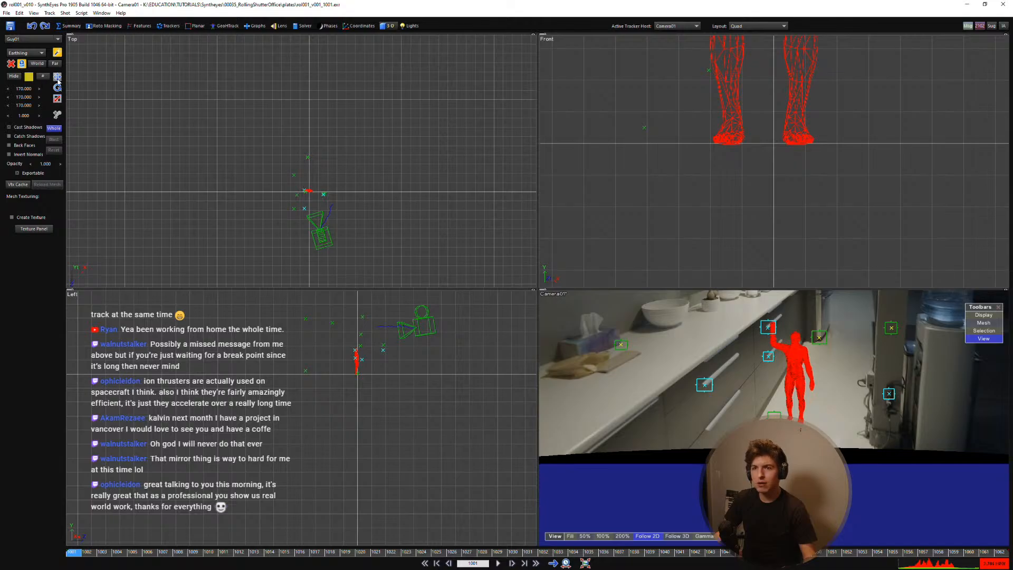
Step: Scale the solved camera and trackers down about the origin in the Left view, excluding the Earthling mesh
left_click(57, 77)
scroll(314, 215, "up", 2)
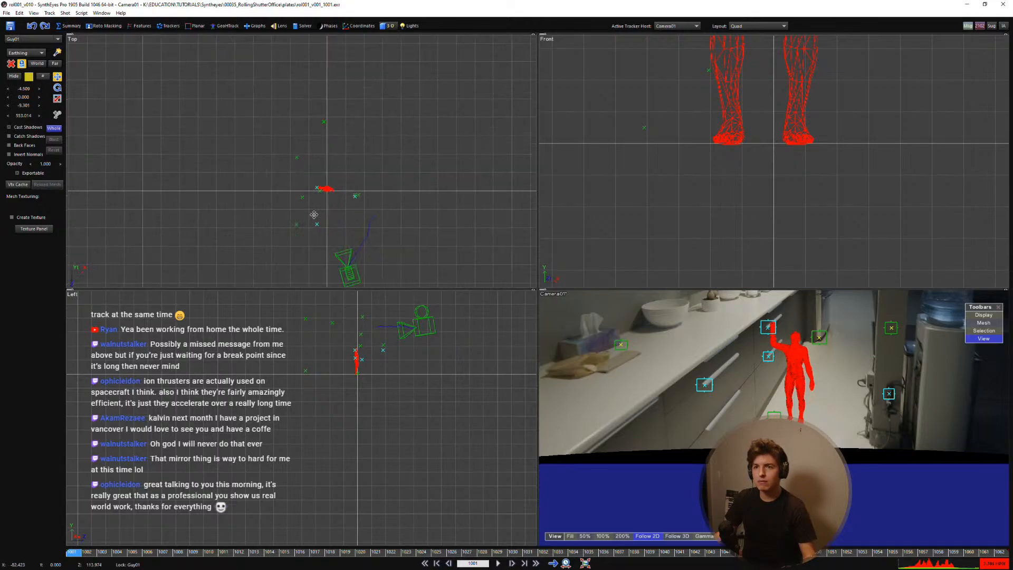
left_click(280, 310)
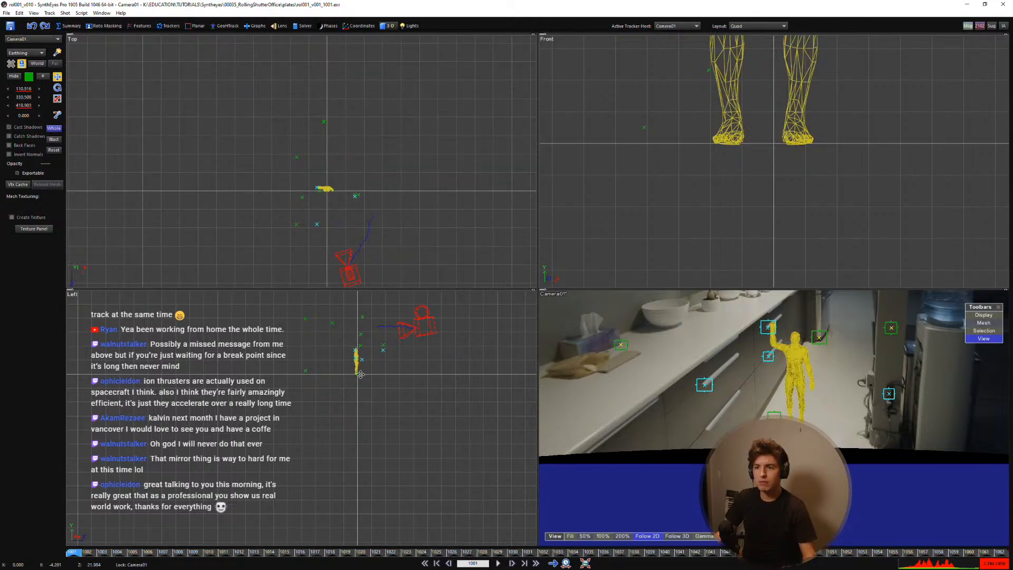
right_click(377, 354)
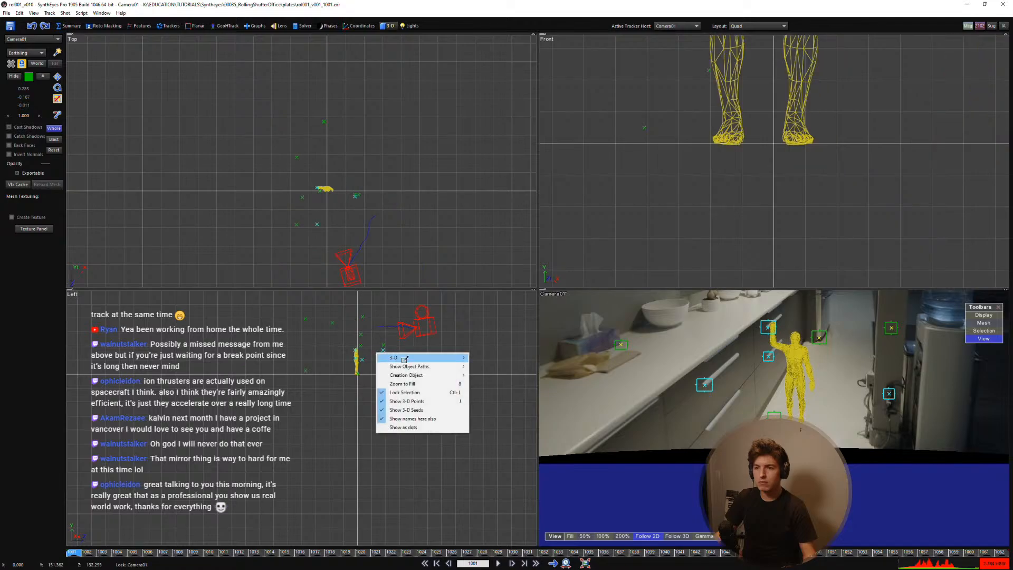
mouse_move(439, 360)
left_click(492, 410)
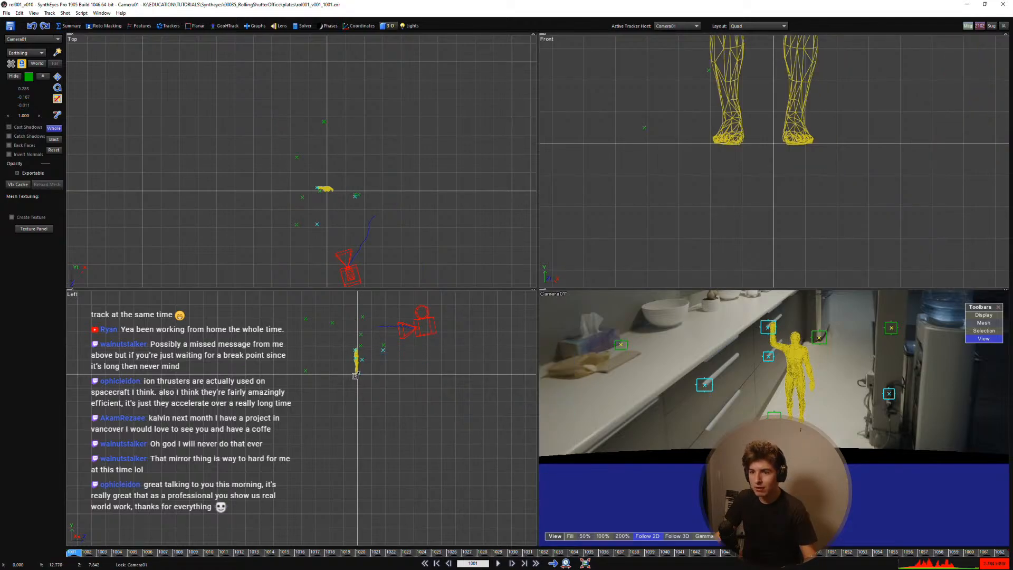
left_click_drag(355, 375, 316, 426)
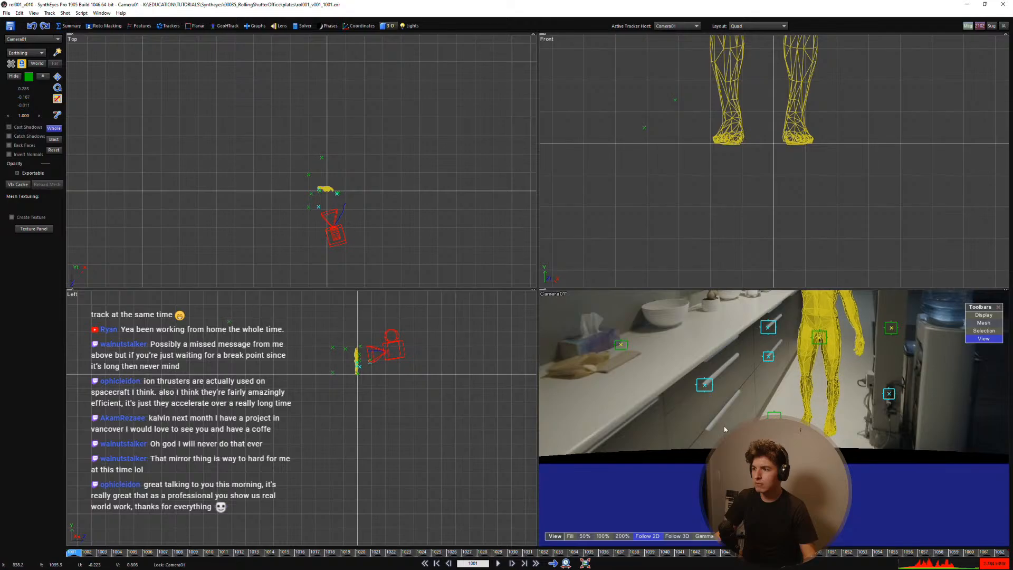
Step: Scale the solved scene down slightly more in the Left view, comparing the figure with the kitchen in the camera view and during playback
middle_click_drag(725, 430, 660, 529)
scroll(694, 464, "down", 3)
middle_click_drag(746, 407, 764, 412)
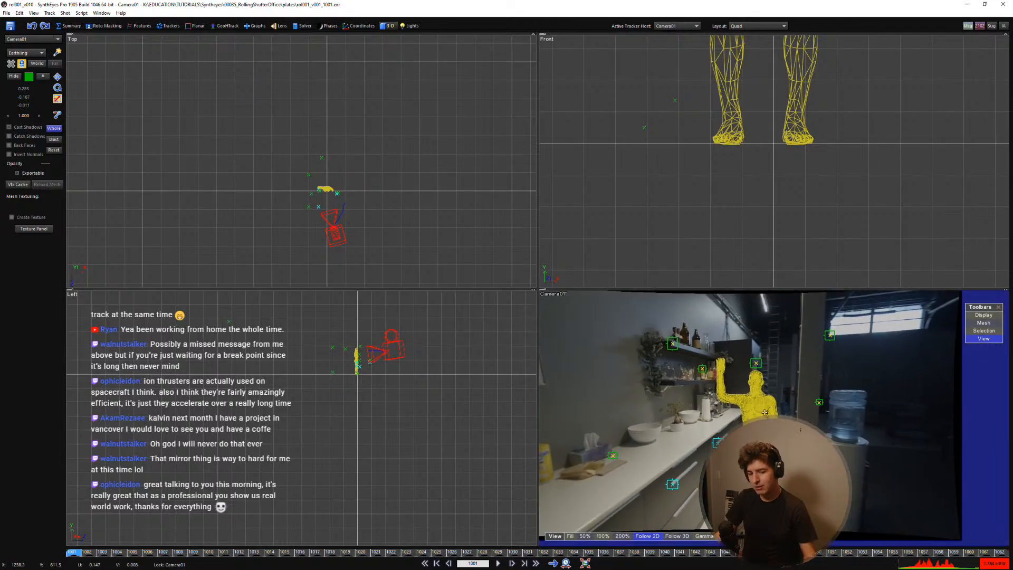
key("m")
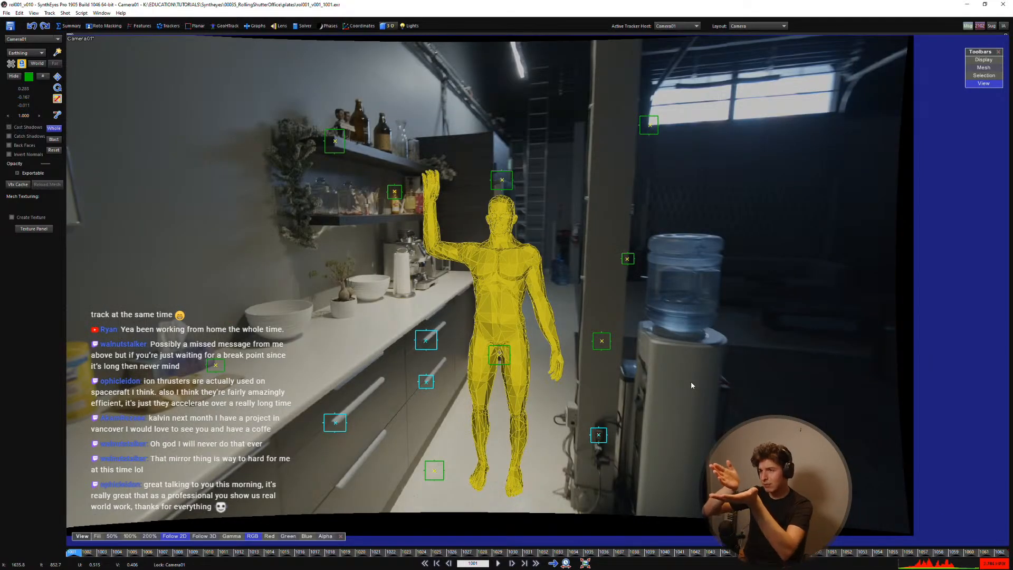
key("q")
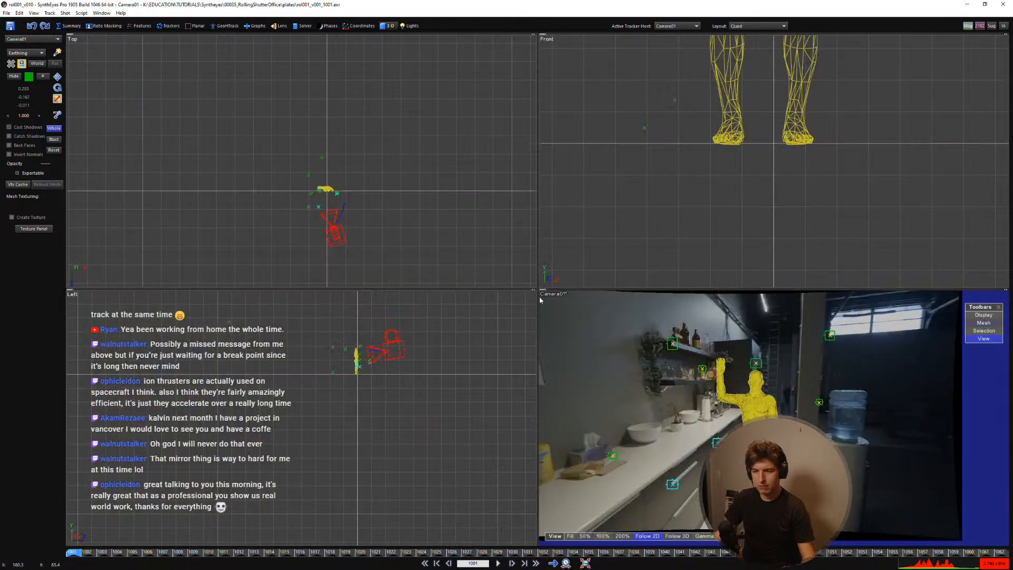
scroll(736, 377, "up", 4)
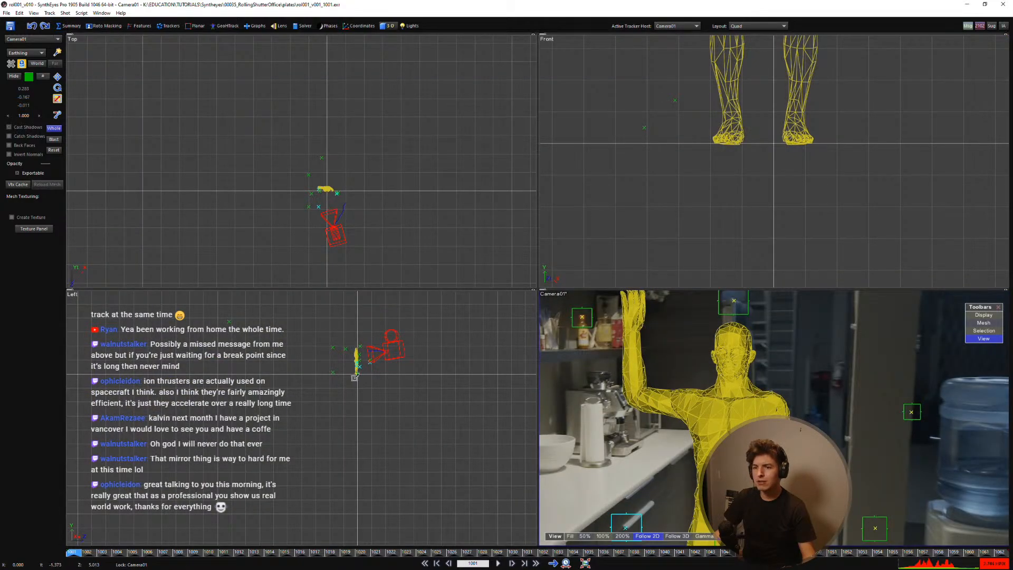
left_click_drag(355, 378, 351, 383)
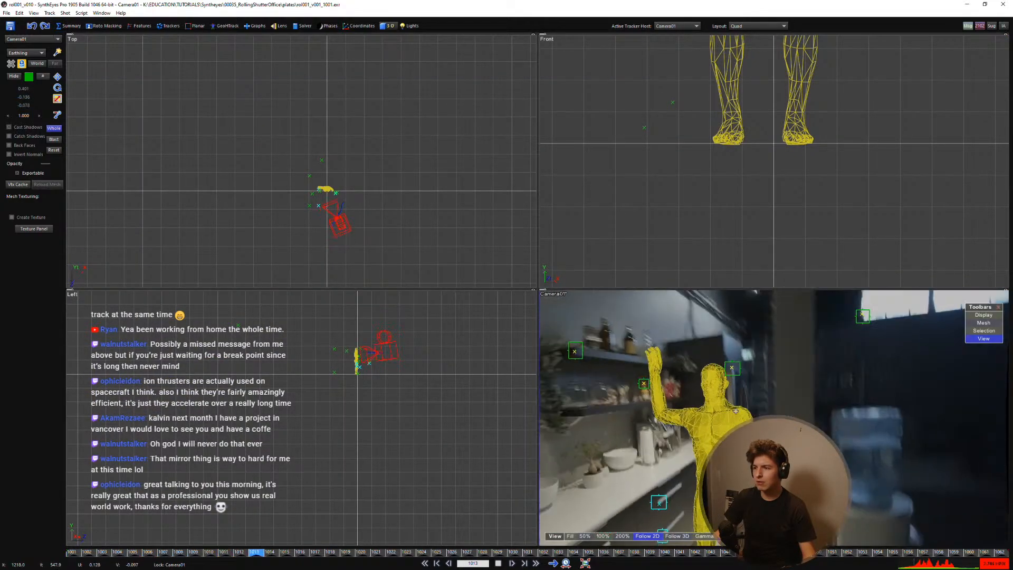
key("1")
scroll(632, 392, "down", 2)
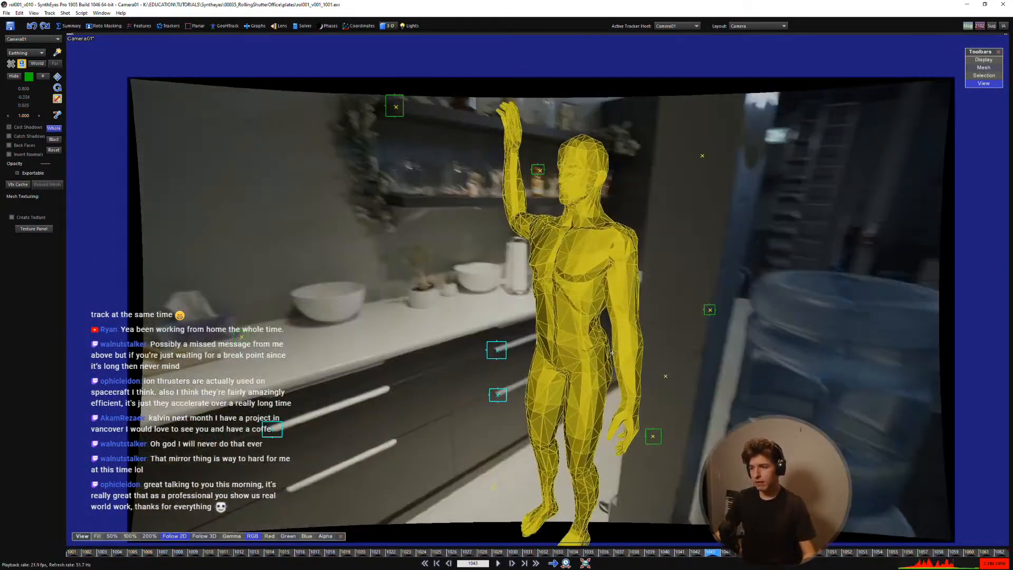
Step: Step back through the shot from frame 1043 to 1029 and compare frames 1029 and 1030 against the mannequin mesh and trackers
key("space")
key("Left")
key("Left")
key("Left")
key("Left")
key("Left")
key("Left")
key("Left")
key("Left")
key("Left")
key("Left")
key("Left")
key("Left")
key("Left")
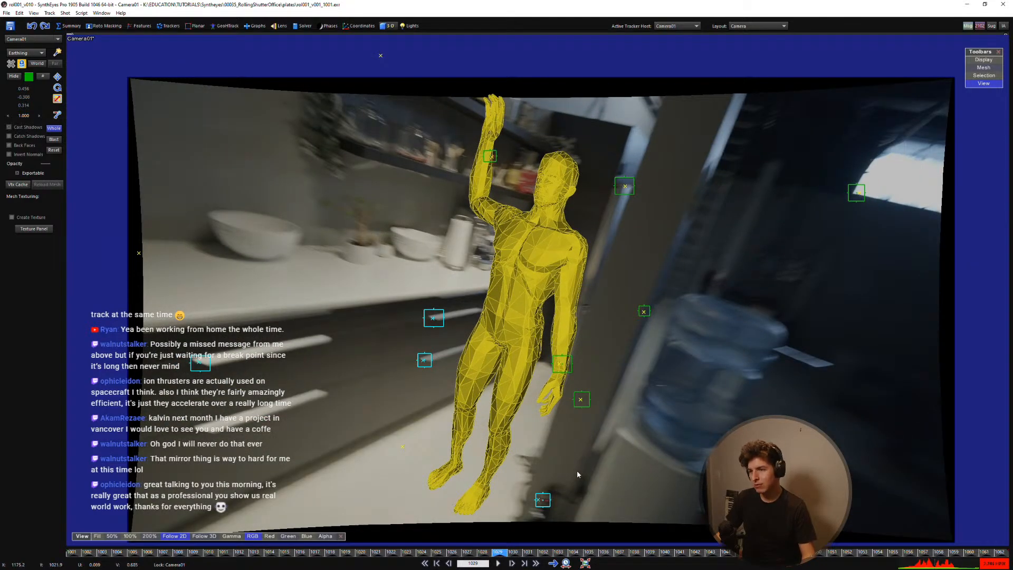
key("Right")
key("Left")
key("Left")
key("Right")
middle_click_drag(556, 498, 578, 462)
key("Right")
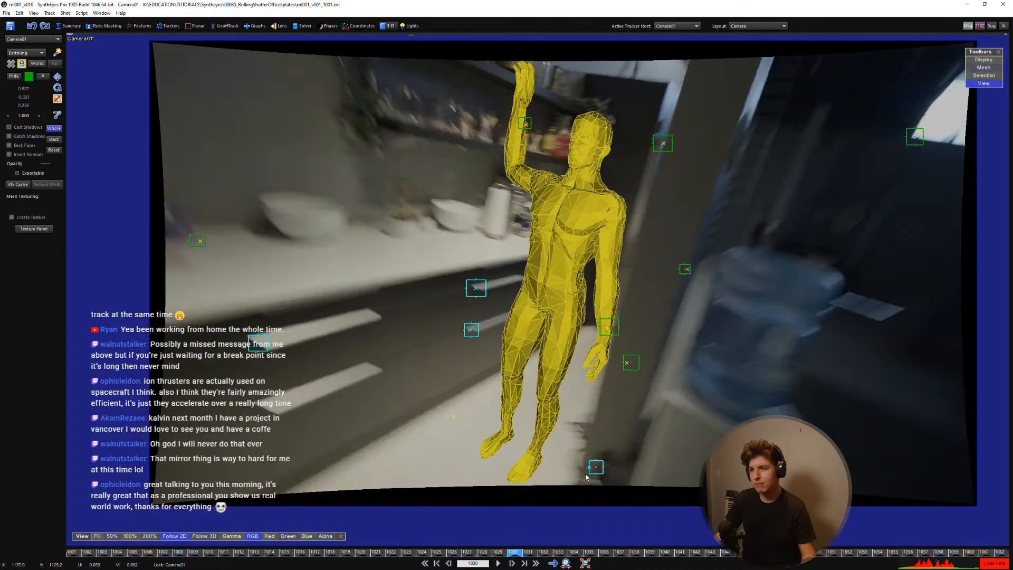
key("Left")
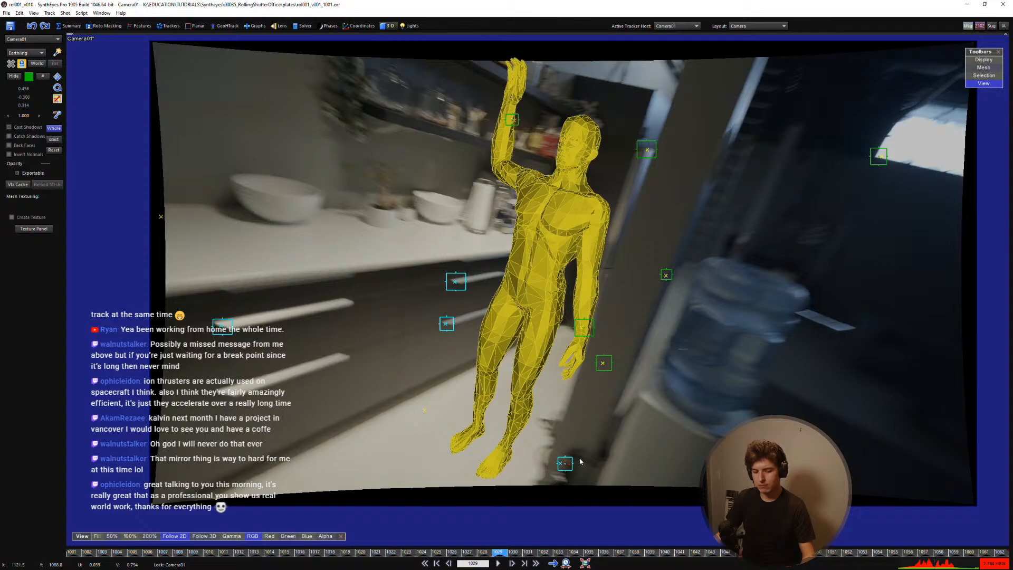
Step: Switch to the quad layout, examine the camera's motion path in the Left view, and return to frame 1001
key("q")
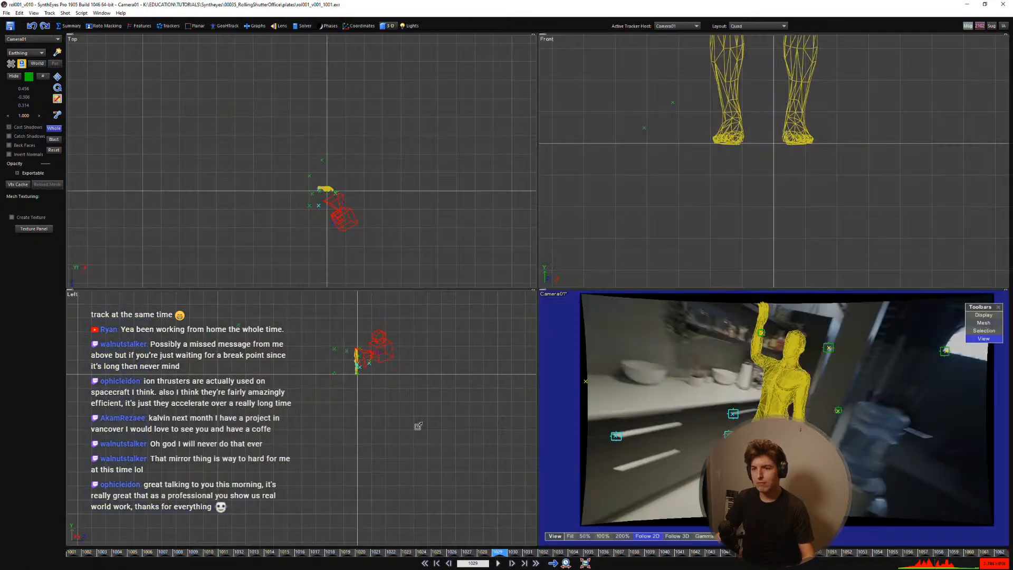
scroll(367, 328, "up", 10)
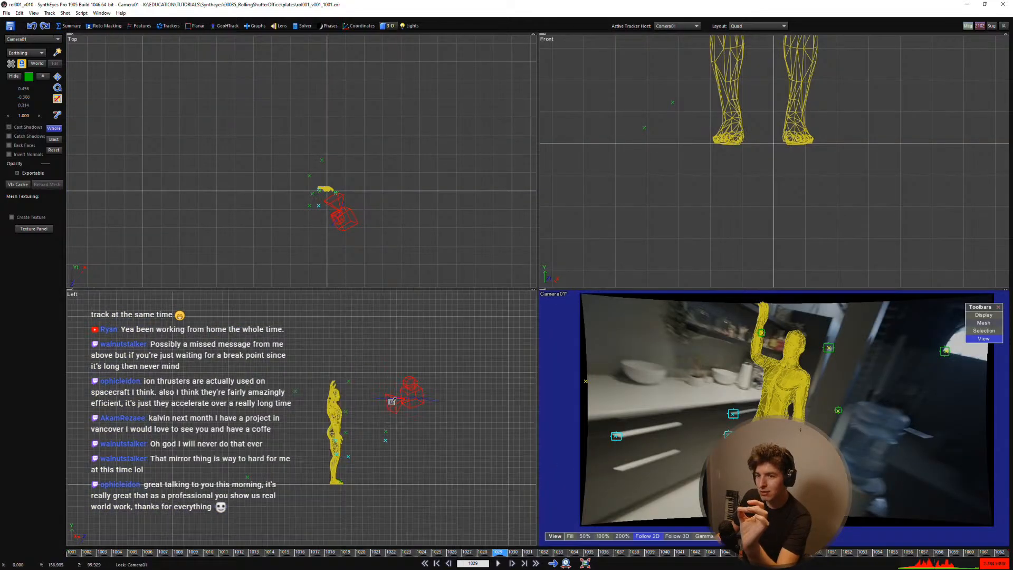
middle_click_drag(411, 390, 390, 403)
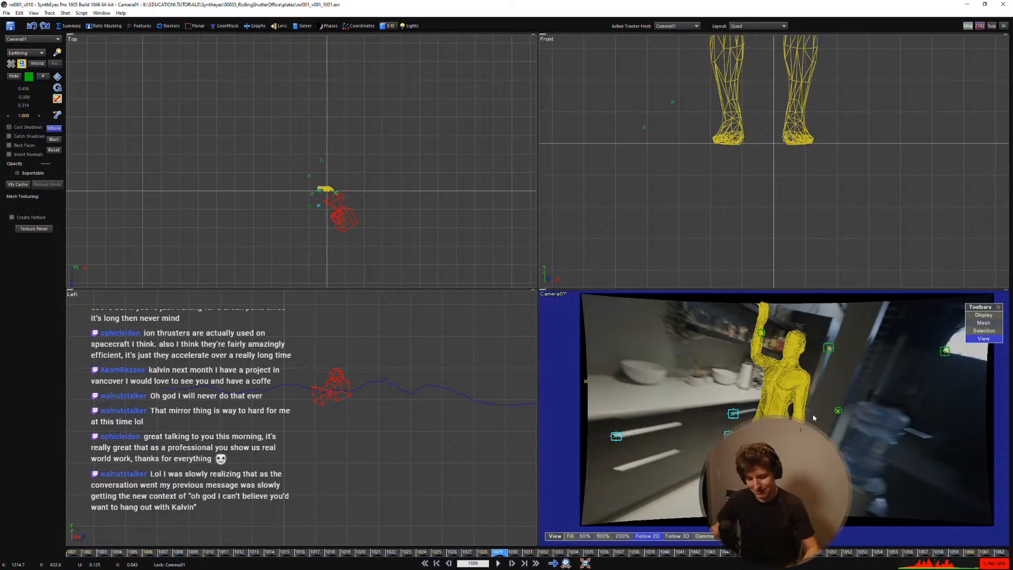
key("Left")
scroll(389, 406, "down", 4)
key("Left")
key("Left")
key("space")
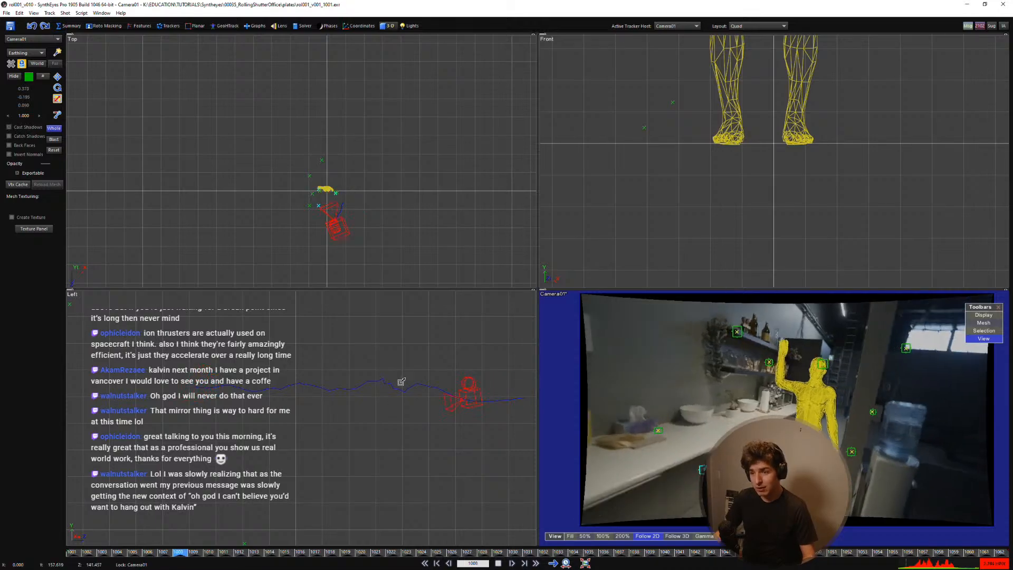
key("space")
key("shift+a")
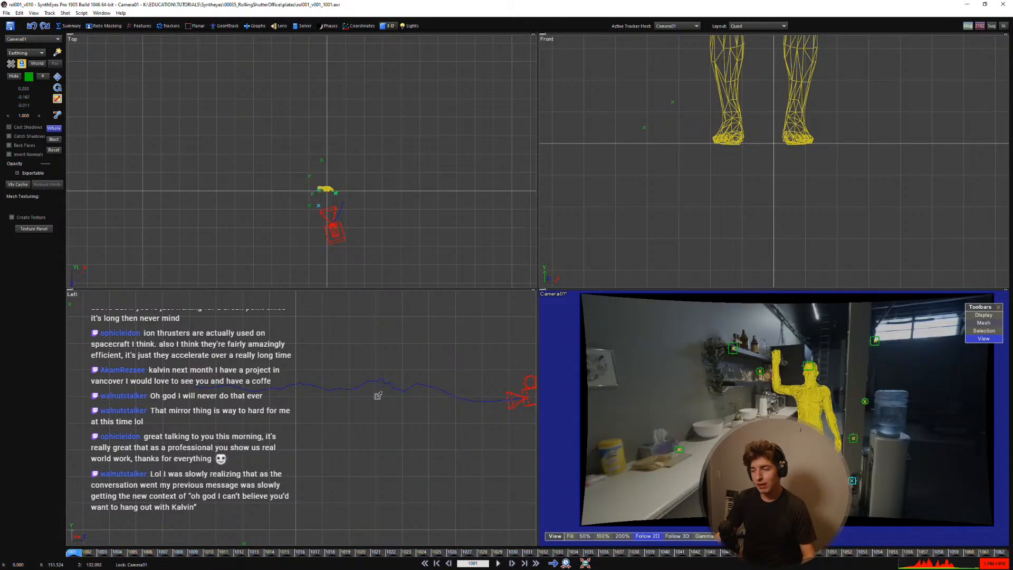
Step: Play the shot from frame 1001 and step through frames 1017 to 1022 to examine the camera's vertical movement
key("space")
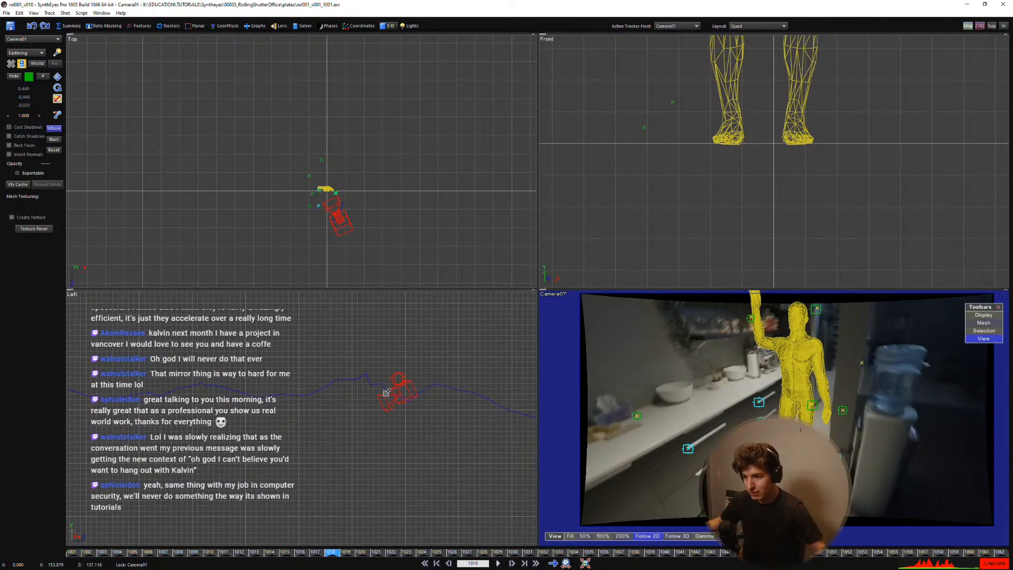
key("Left")
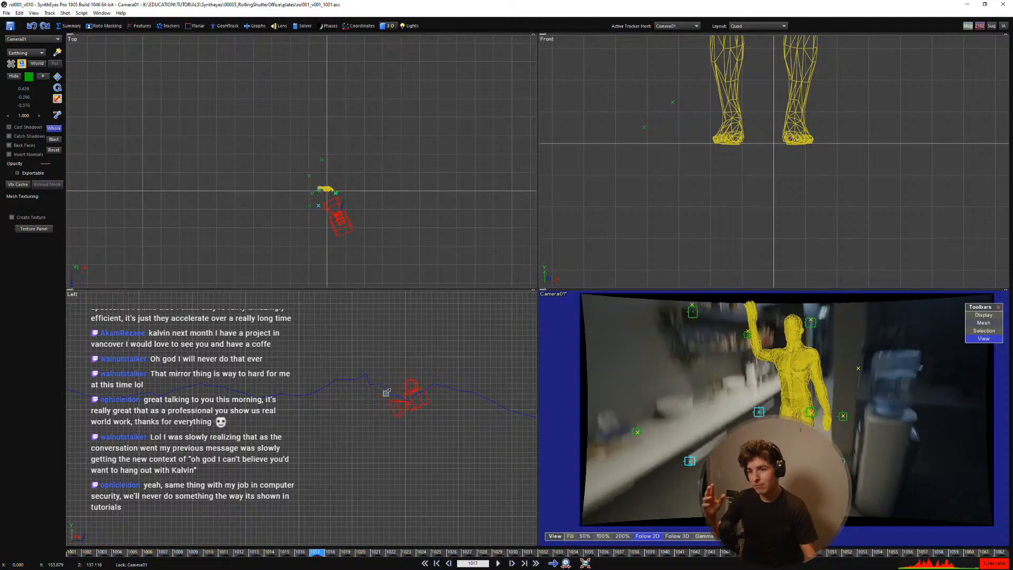
key("Right")
key("Right")
key("Right")
key("Right")
key("Right")
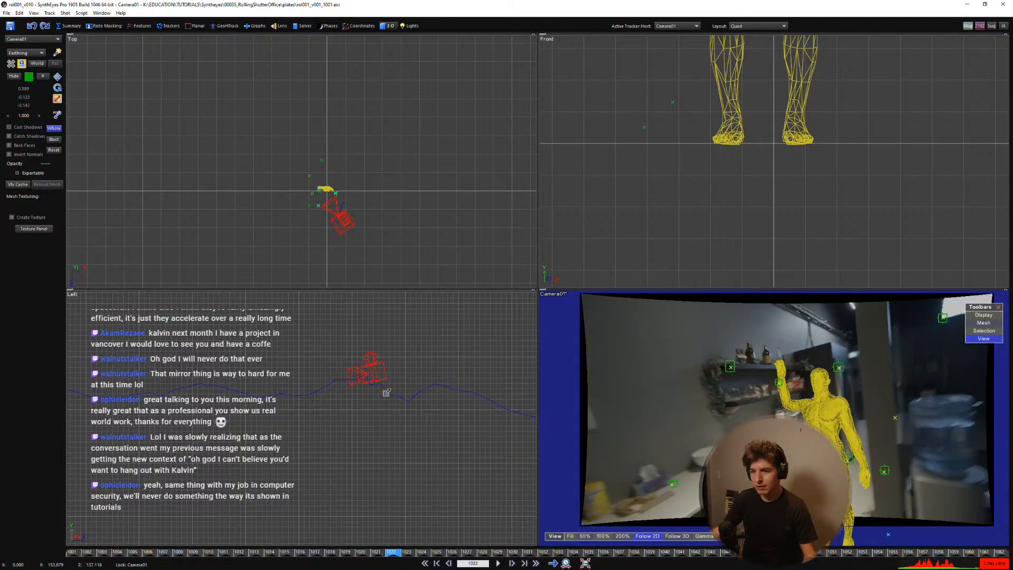
Step: Try lowering the camera at frame 1022 in the Left view with whole-path movement off, and undo the move
scroll(407, 380, "down", 3)
left_click(398, 369)
left_click_drag(398, 369, 382, 405)
scroll(380, 417, "down", 3)
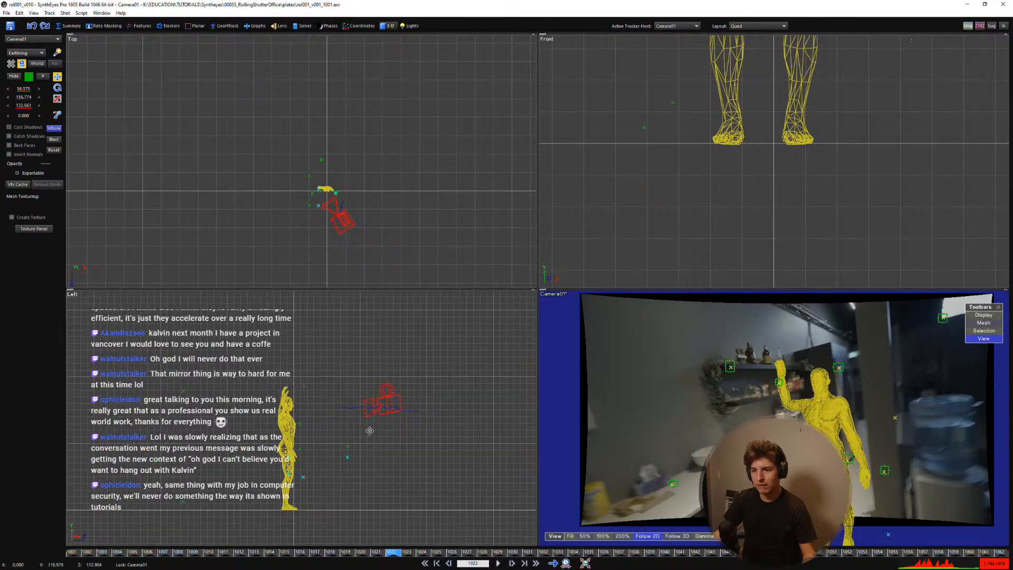
left_click(53, 130)
scroll(310, 371, "up", 1)
scroll(311, 369, "up", 2)
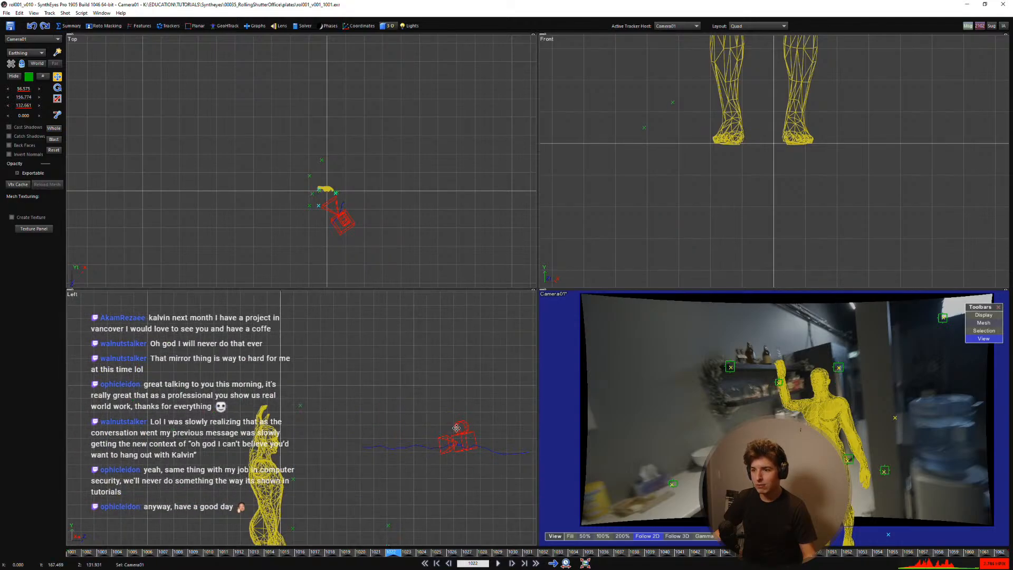
left_click_drag(457, 427, 458, 446)
middle_click_drag(902, 479, 859, 462)
key("r")
key("e")
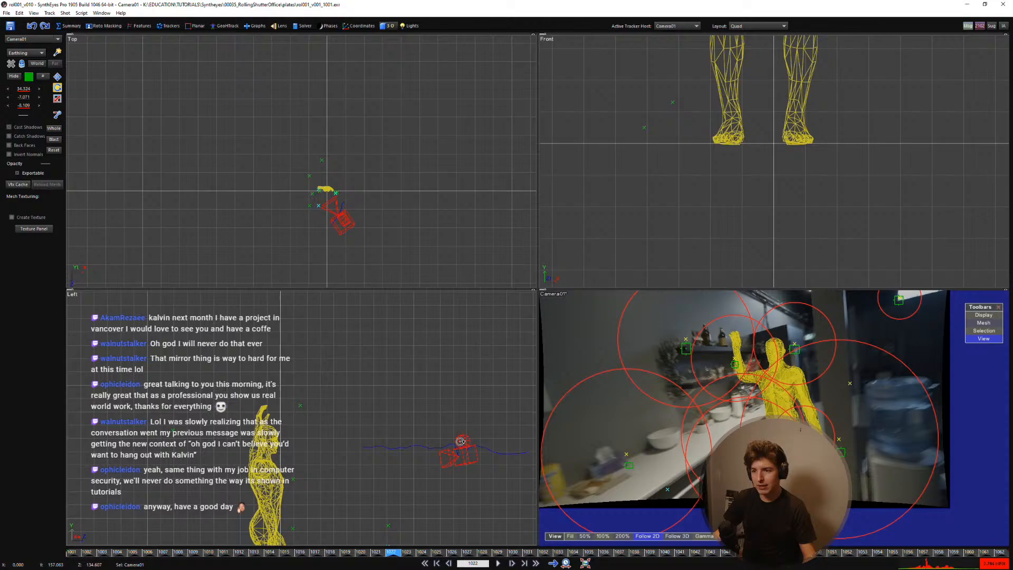
scroll(460, 441, "down", 3)
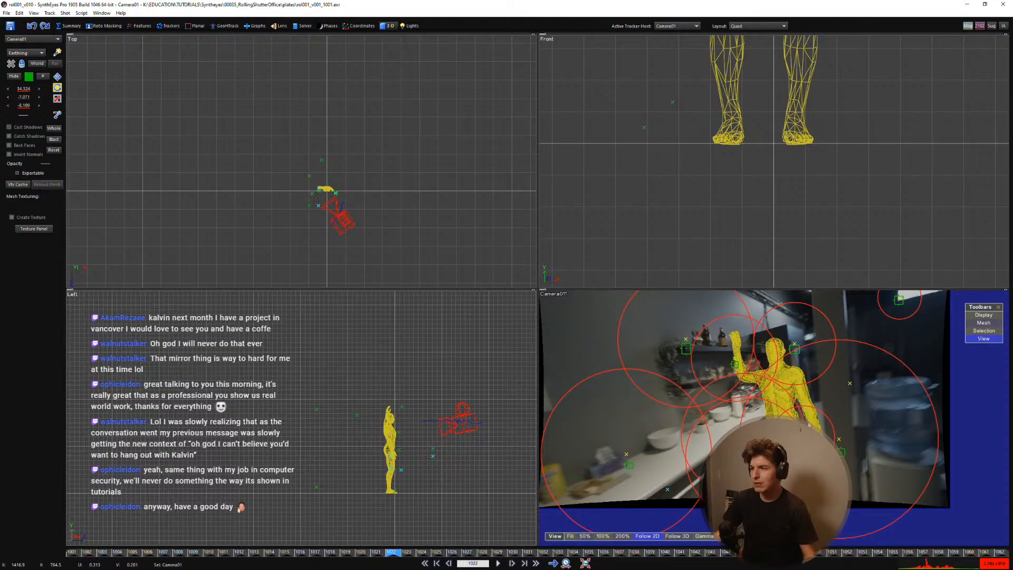
key("ctrl+z")
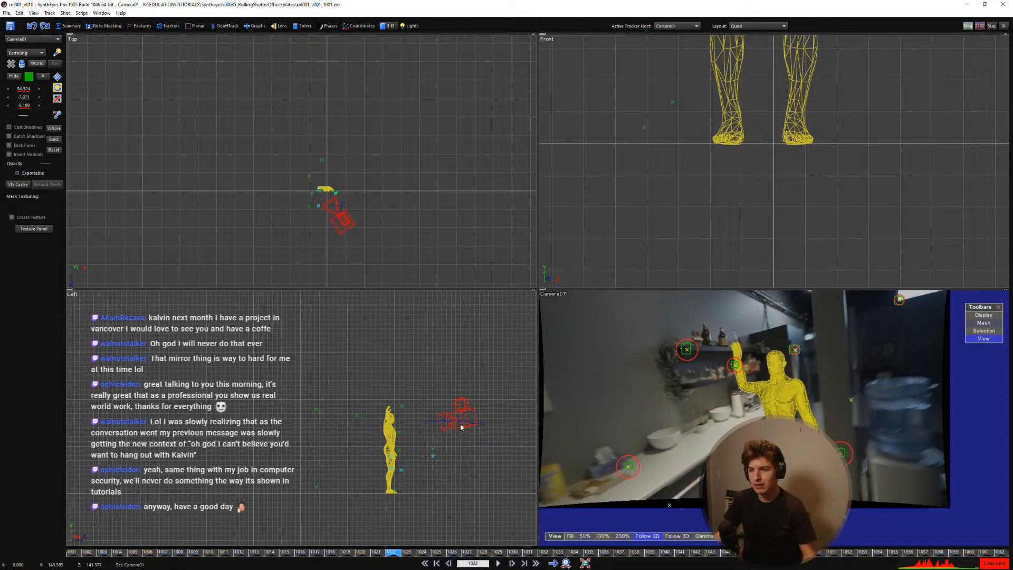
Step: Set up path filtering in the solver for the X, Y and Z axes with a frequency of 15 Hz
scroll(461, 426, "up", 8)
middle_click_drag(461, 409, 343, 392)
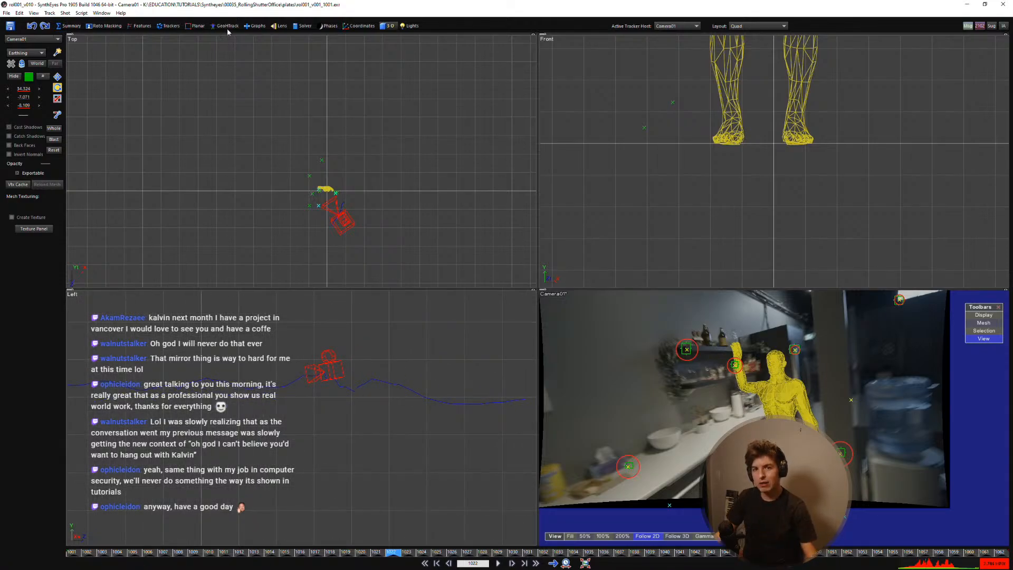
left_click(305, 25)
key("Home")
left_click(35, 141)
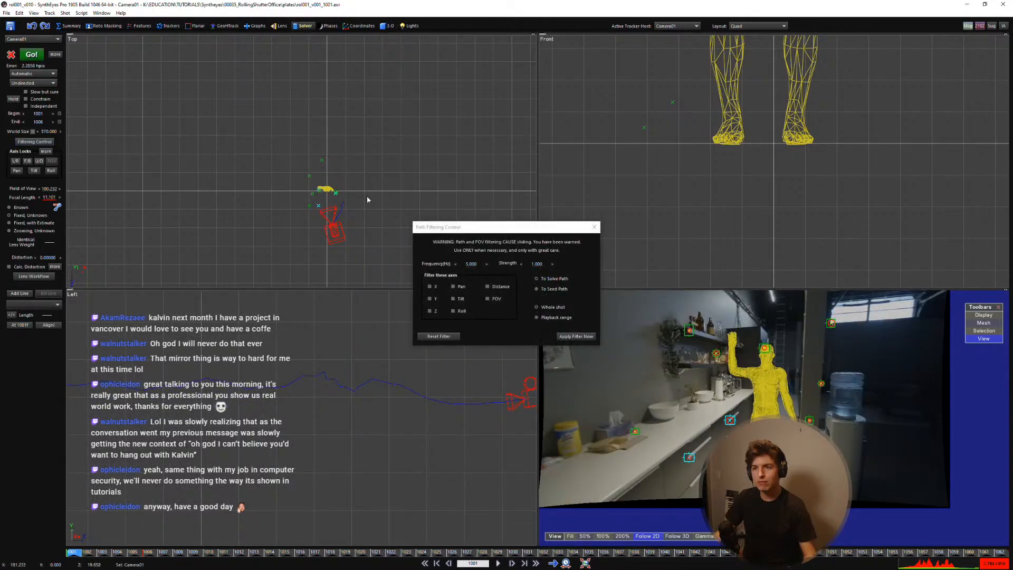
left_click(430, 287)
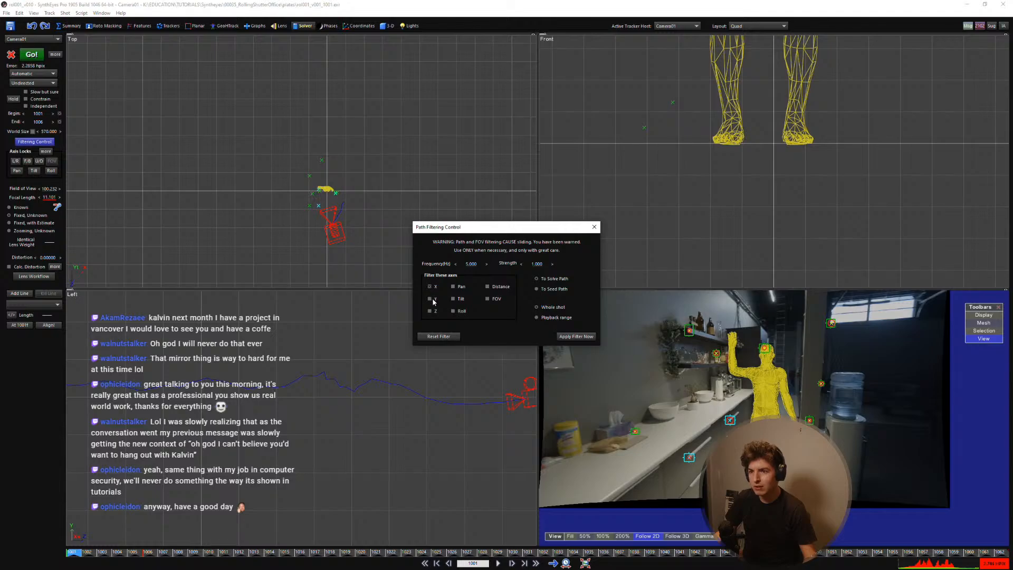
double_click(471, 264)
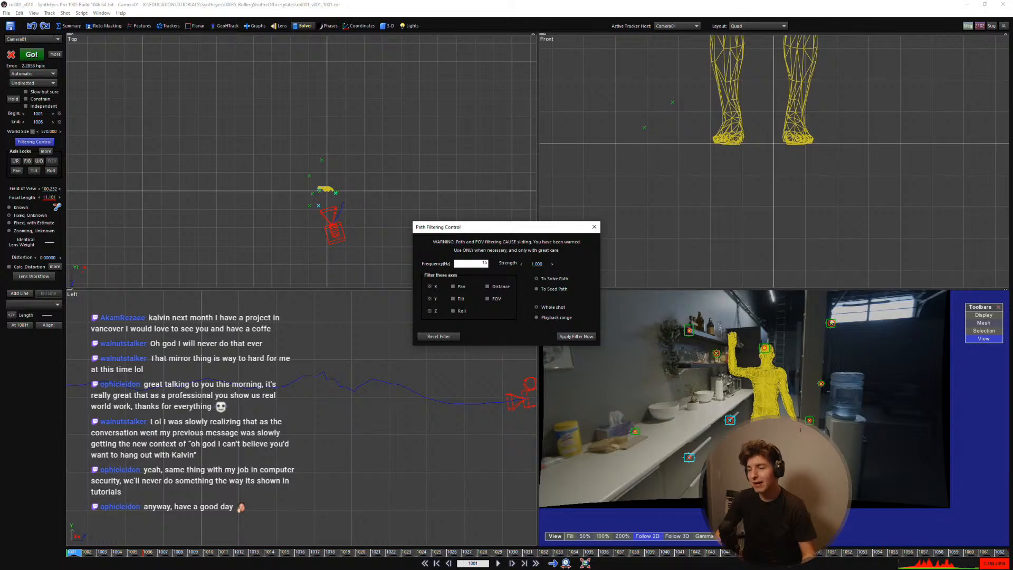
key("Return")
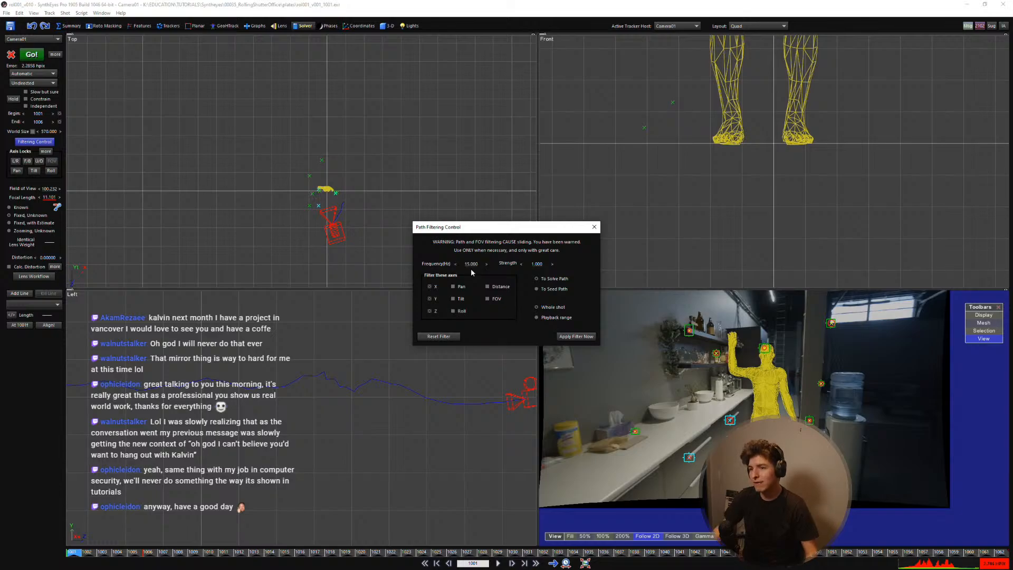
Step: Apply the 15 Hz path filter, compare the camera path with and without it, and leave the filter undone
left_click(574, 338)
middle_click_drag(294, 363, 366, 420)
key("ctrl+z")
right_click_drag(366, 420, 371, 464)
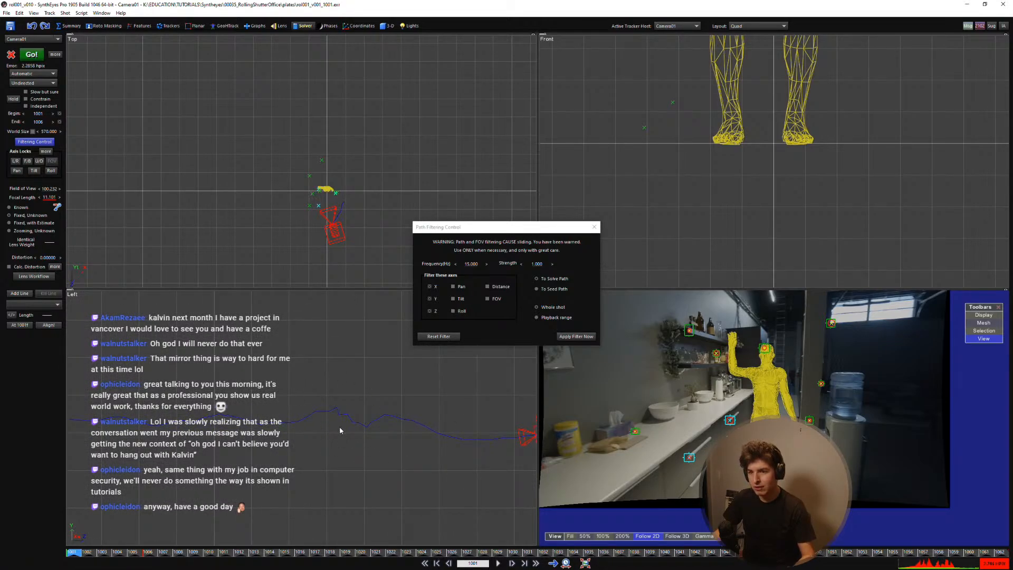
middle_click_drag(340, 431, 439, 445)
key("ctrl+y")
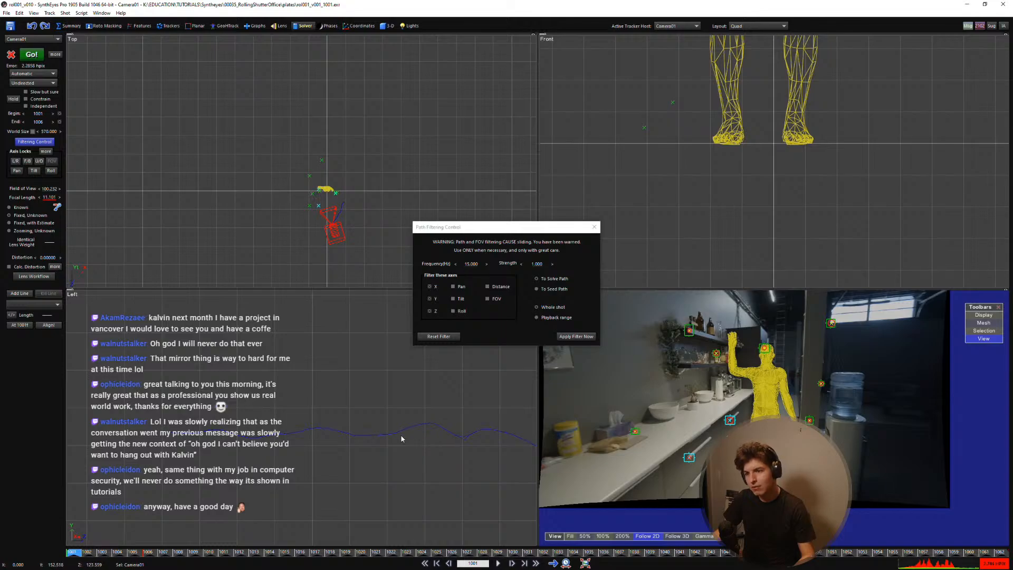
key("ctrl+z")
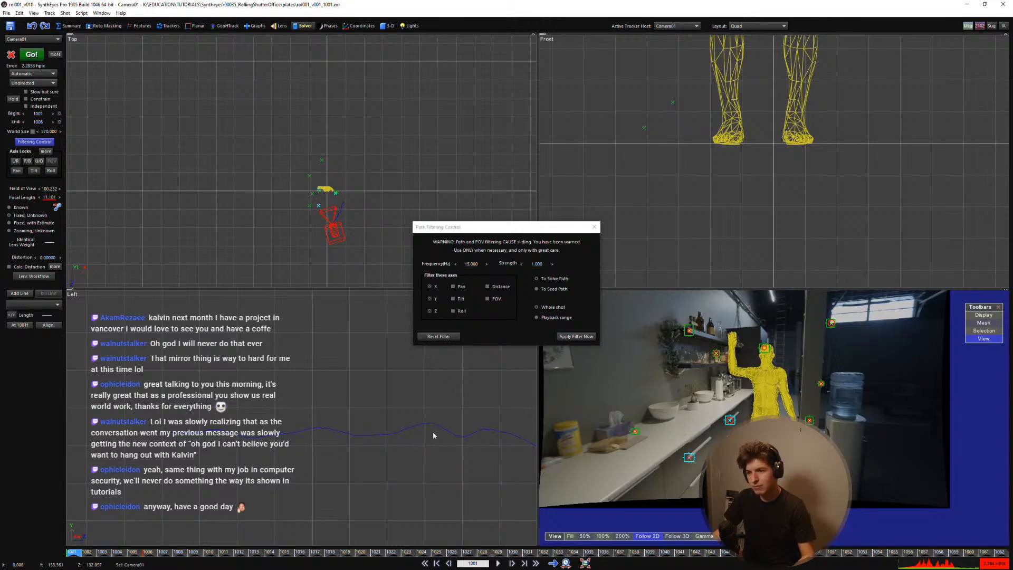
key("ctrl+z")
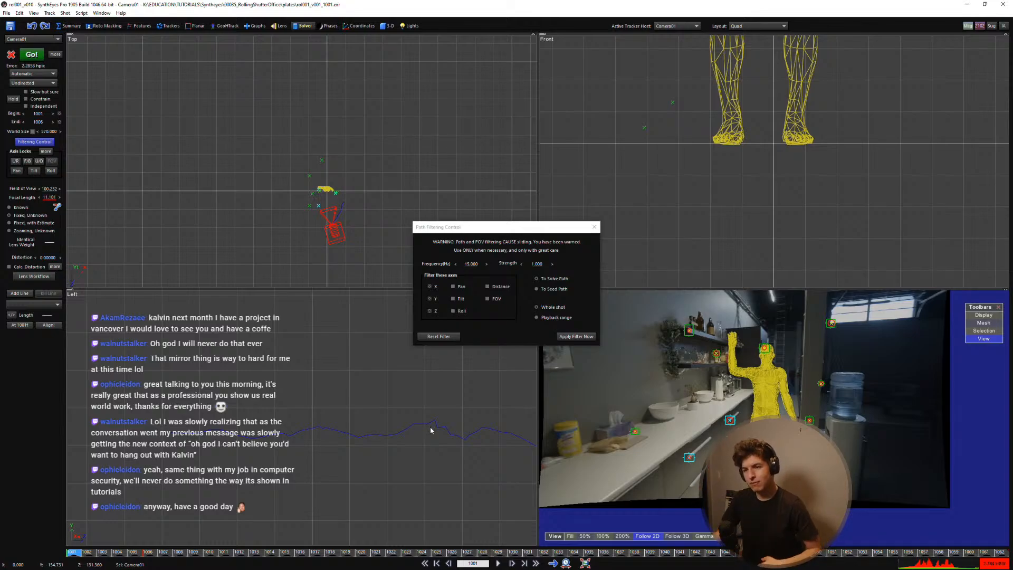
Step: Reset the path filter, enable the X, Y and Z axes, and apply it at the default 5 Hz frequency
scroll(679, 436, "up", 4)
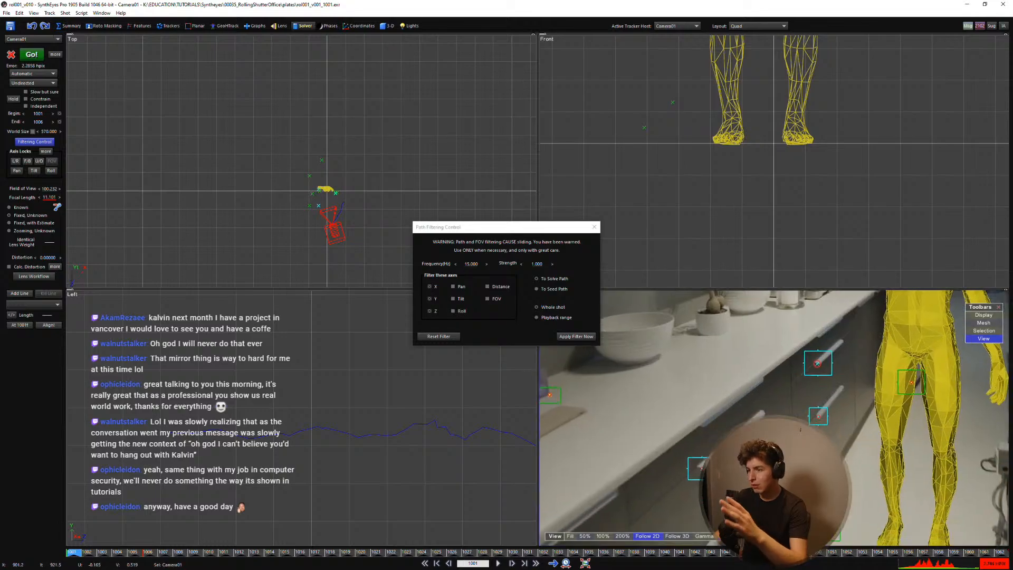
scroll(680, 453, "down", 4)
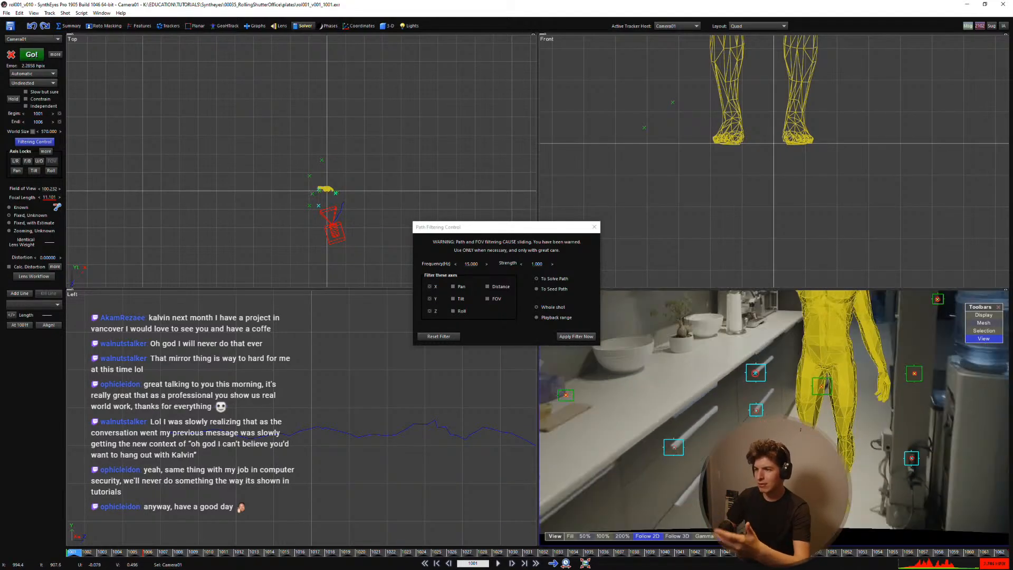
left_click(441, 337)
left_click(433, 287)
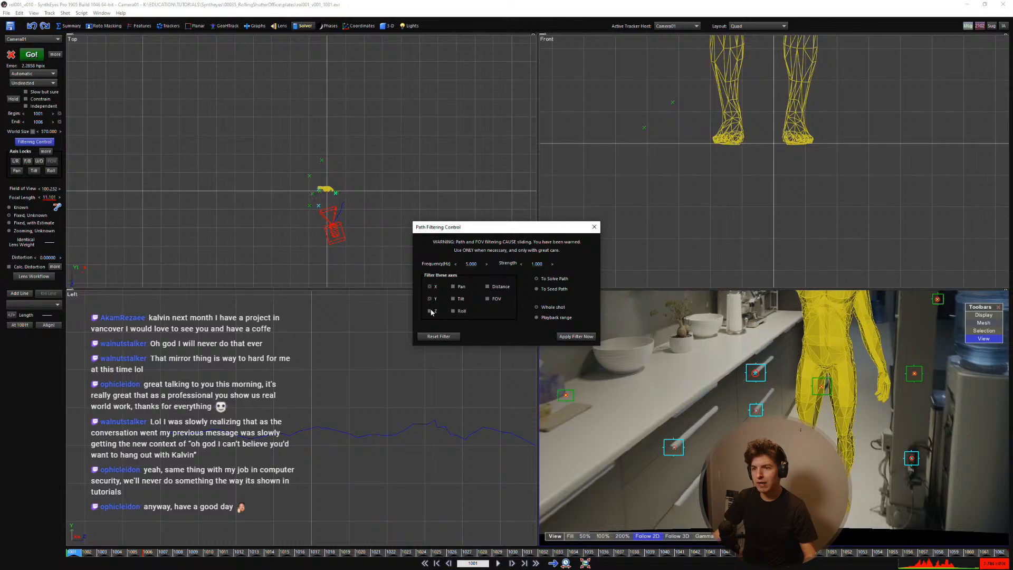
left_click(431, 312)
left_click(576, 336)
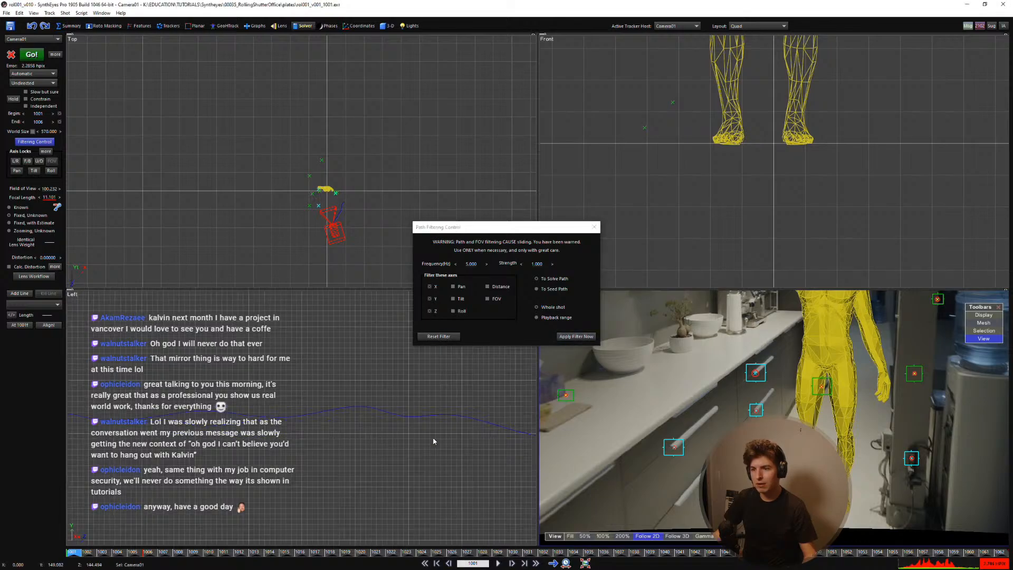
middle_click_drag(378, 399, 323, 393)
scroll(325, 396, "down", 3)
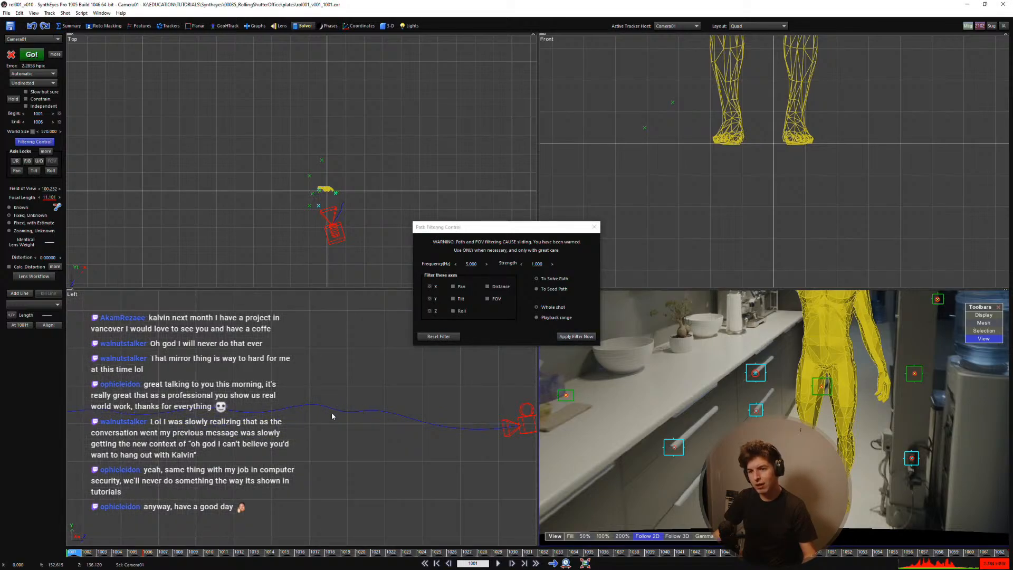
Step: Undo the 5 Hz path filtering, reset the filter settings and close the path filtering dialog
key("ctrl+z")
key("ctrl+z")
key("ctrl+z")
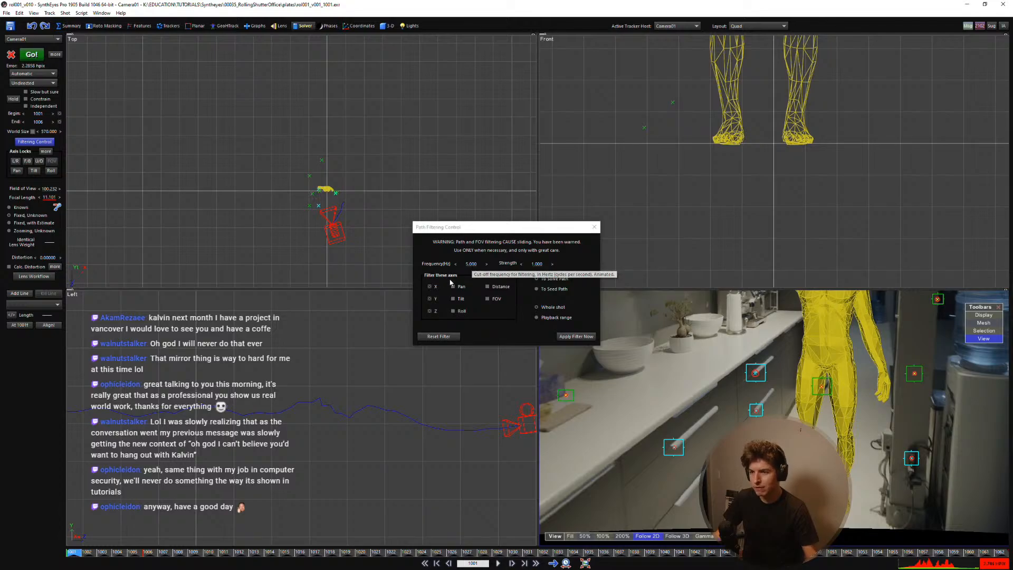
left_click(446, 336)
left_click(594, 227)
Step: Switch to the single camera view and play the shot from frame 1007 to examine the mannequin's alignment
scroll(380, 213, "up", 3)
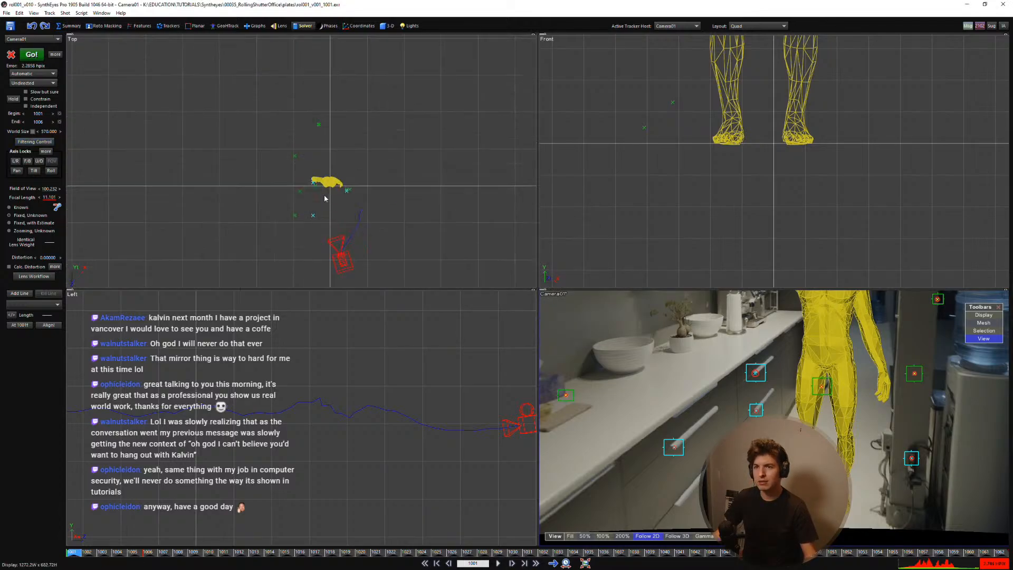
key("1")
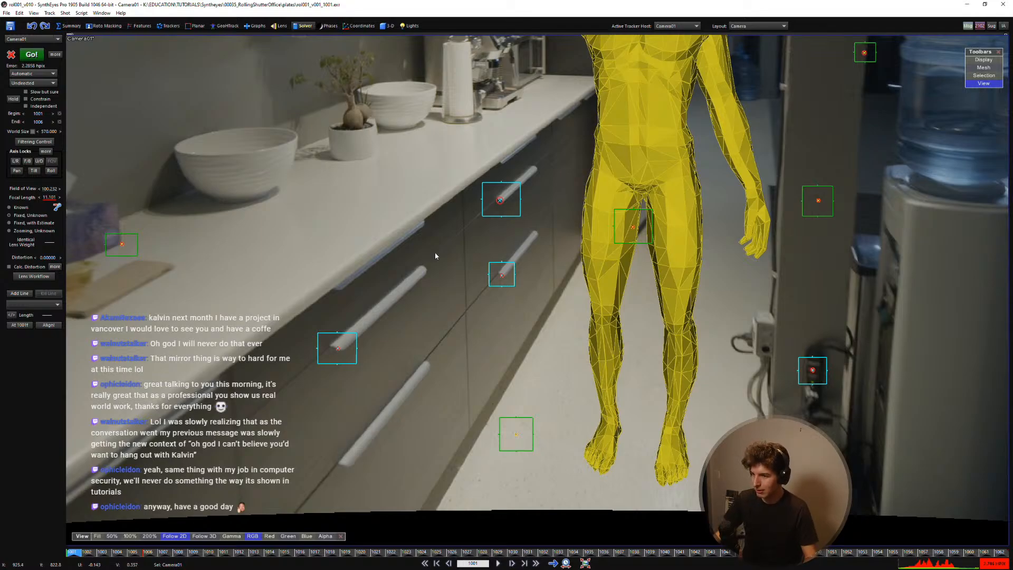
left_click_drag(143, 554, 164, 541)
key("space")
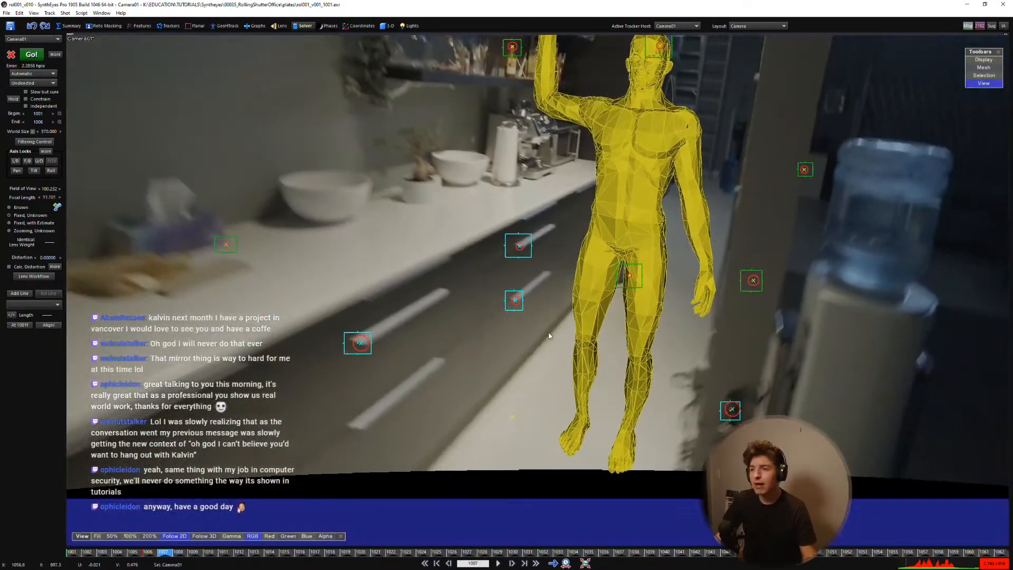
key("space")
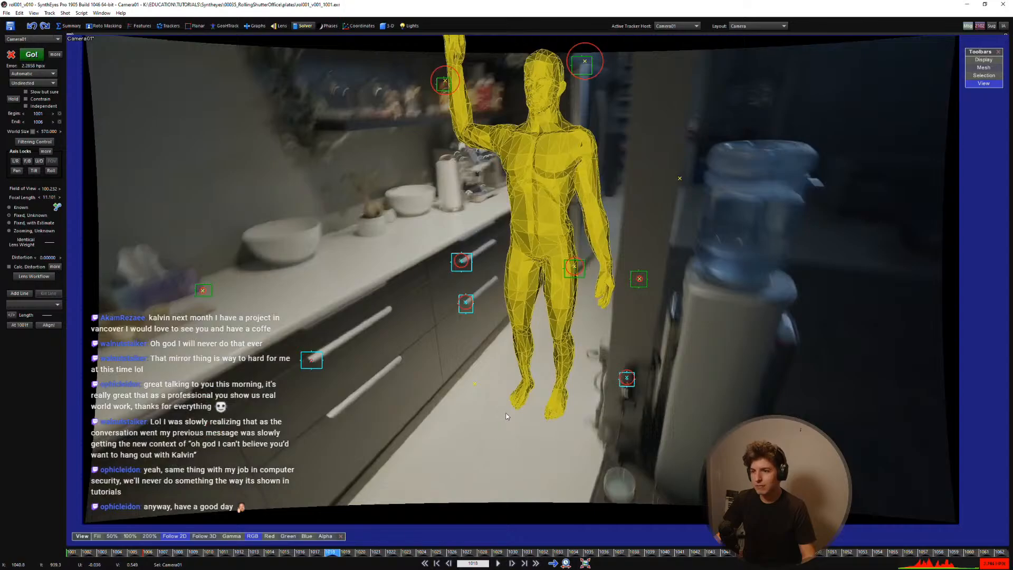
Step: Return the shot to its first frame, switch to Blender, and delete all default objects from the scene
key("Home")
key("alt+Tab")
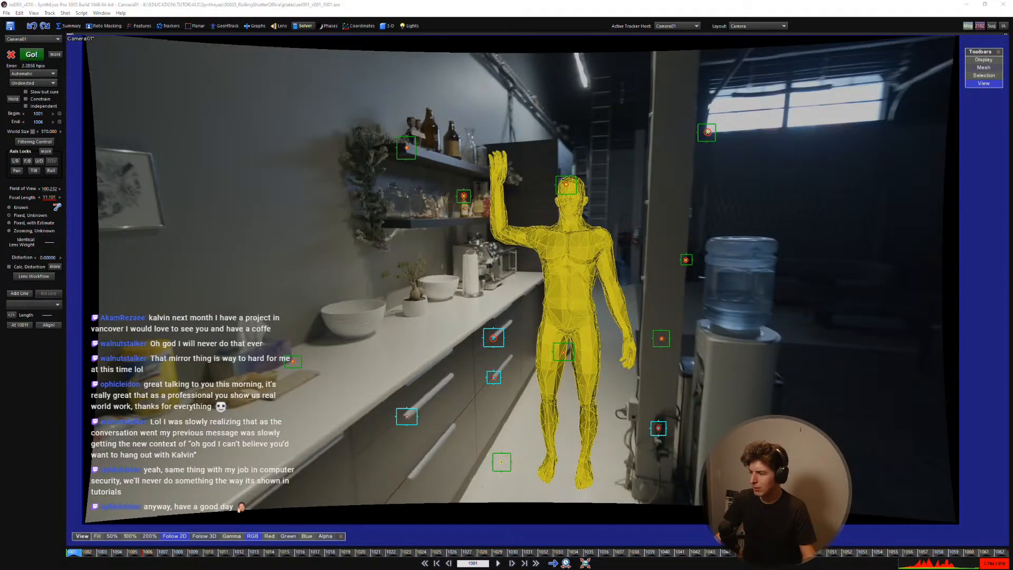
mouse_move(549, 317)
middle_mouse_down()
mouse_move(464, 339)
mouse_move(494, 320)
mouse_move(471, 282)
middle_mouse_up()
scroll(470, 281, "up", 1)
left_click(470, 282)
key("z")
key("Escape")
key("a")
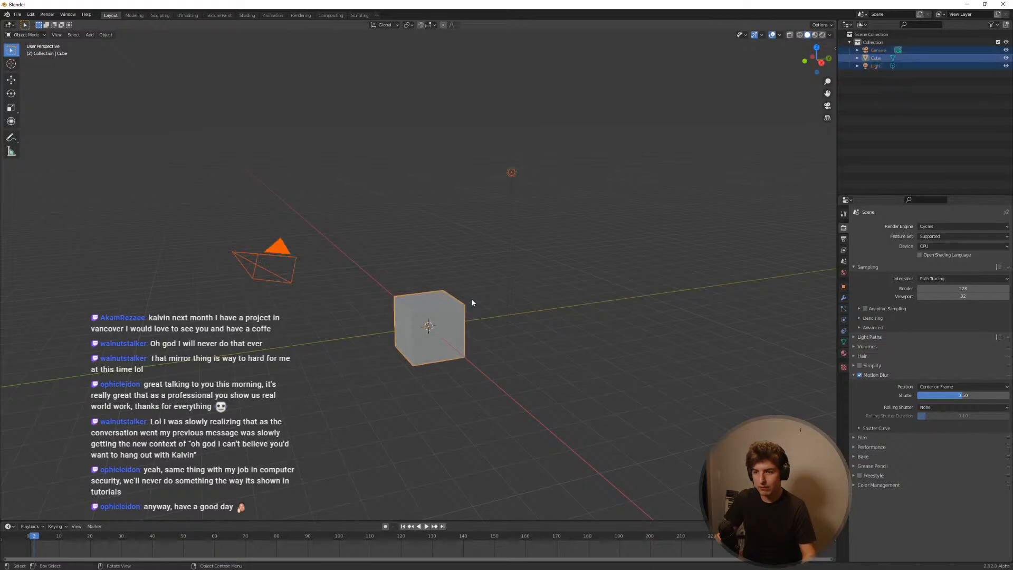
key("Delete")
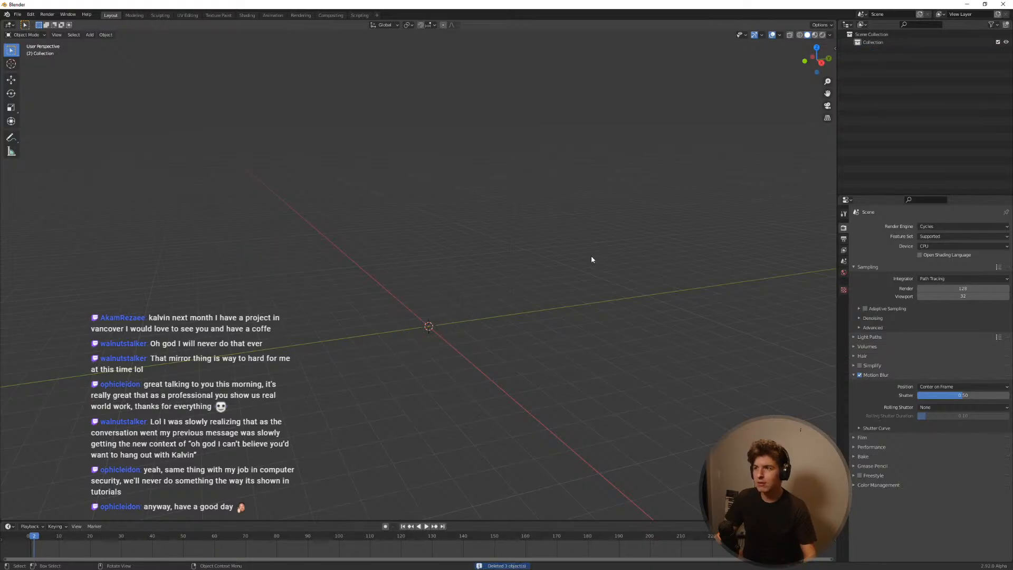
Step: Switch to SynthEyes and export the scene as Alembic 1.5+ file rol001_v010.abc into 00035_RollingShutterOffice's tracking folder with the default settings
key("alt+Tab")
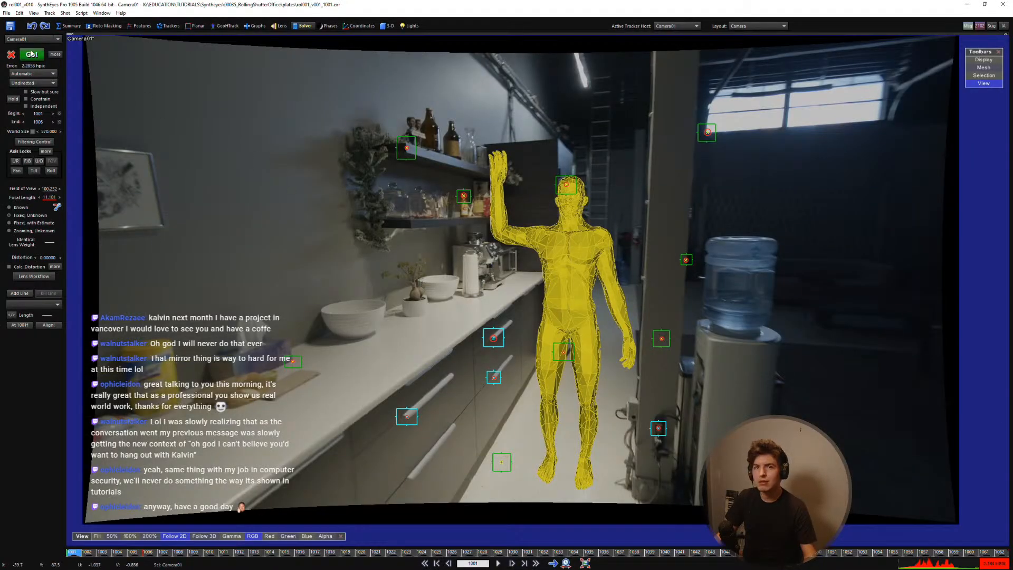
left_click(6, 12)
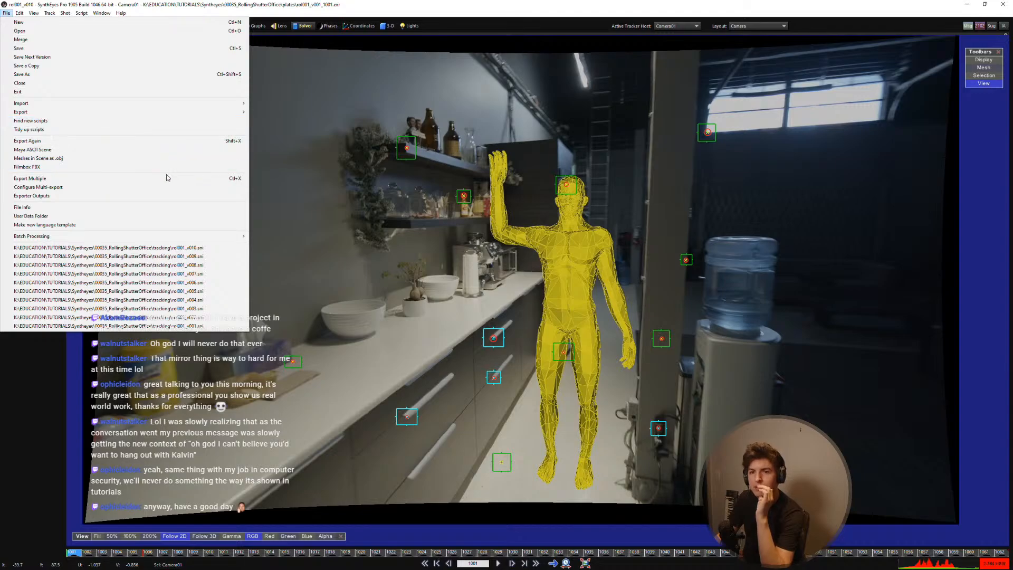
mouse_move(219, 112)
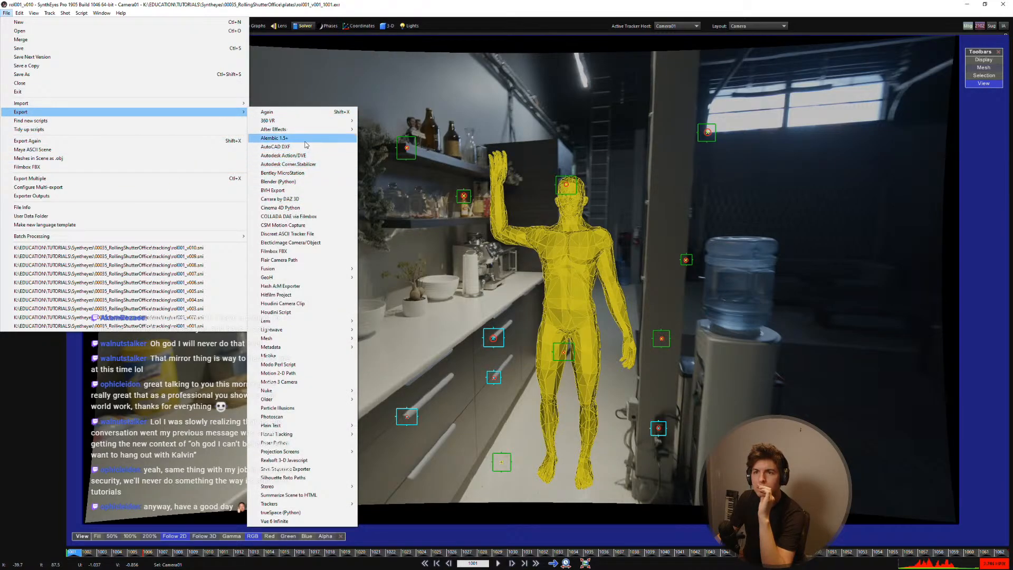
left_click(305, 139)
left_click_drag(353, 29, 606, 127)
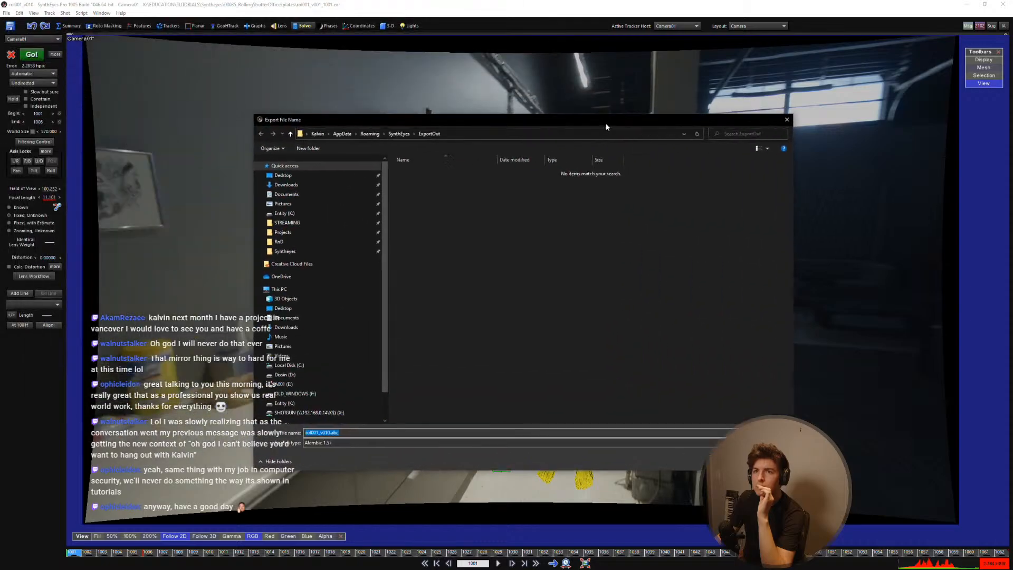
left_click(285, 251)
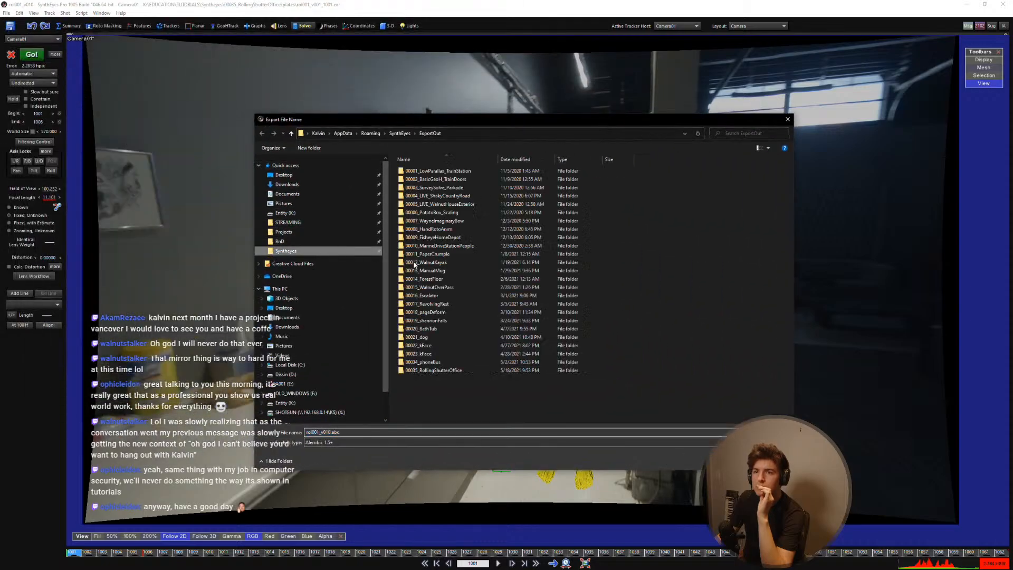
double_click(433, 371)
double_click(413, 179)
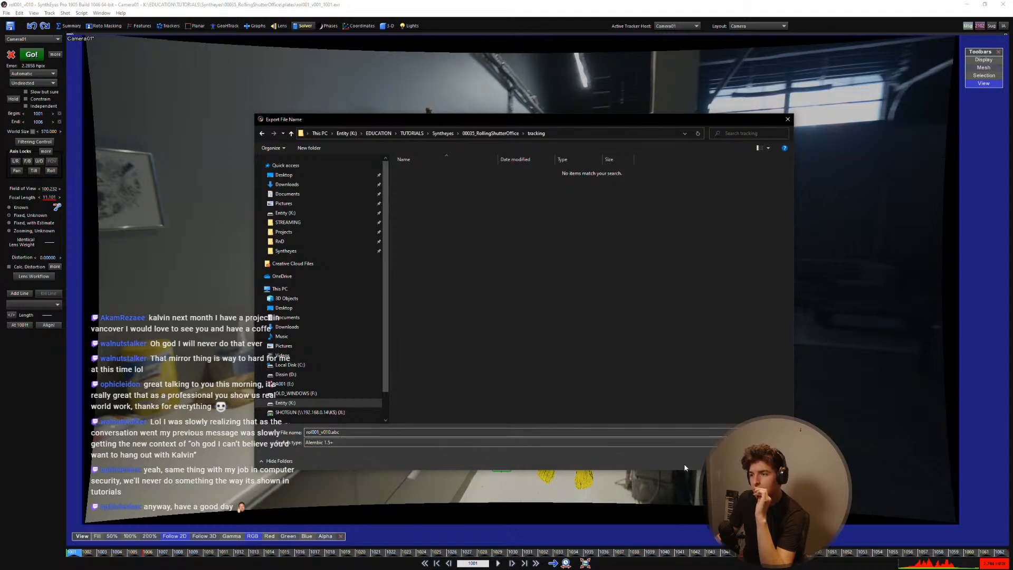
key("Return")
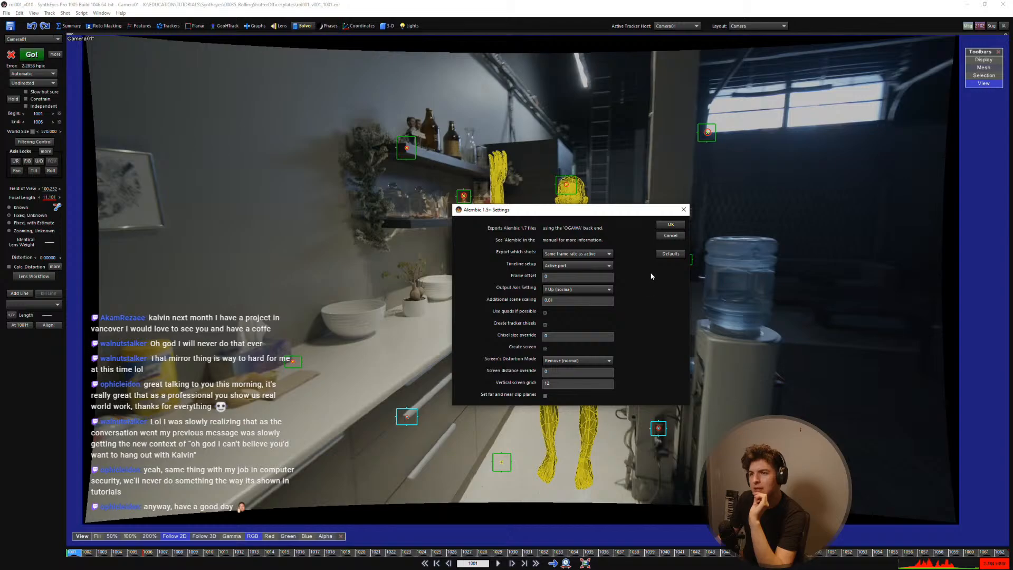
left_click(669, 225)
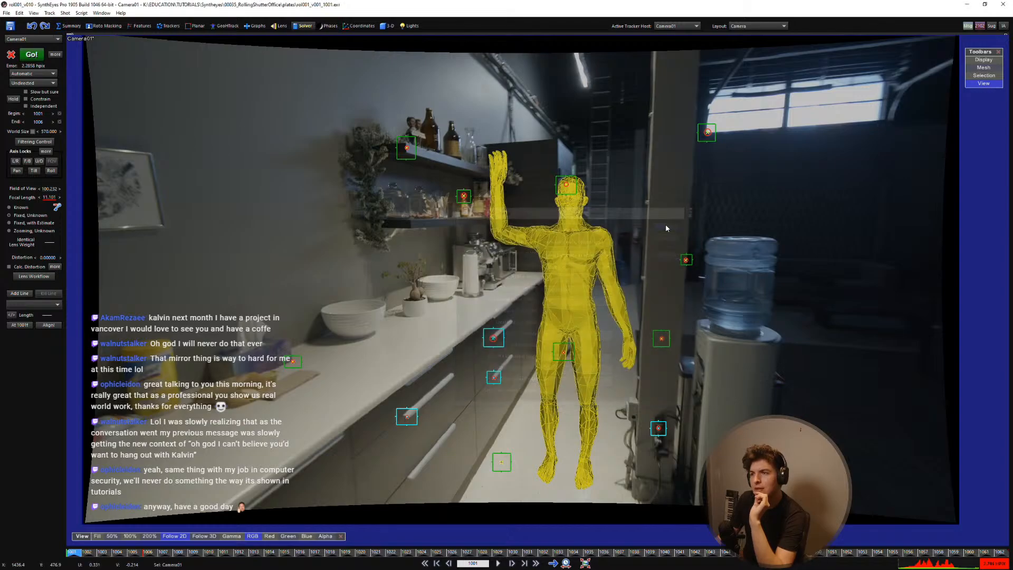
Step: Minimize SynthEyes and import the Alembic file rol001_v010.abc into the empty Blender scene, keeping Set Frame Range enabled
left_click(966, 5)
left_click(17, 14)
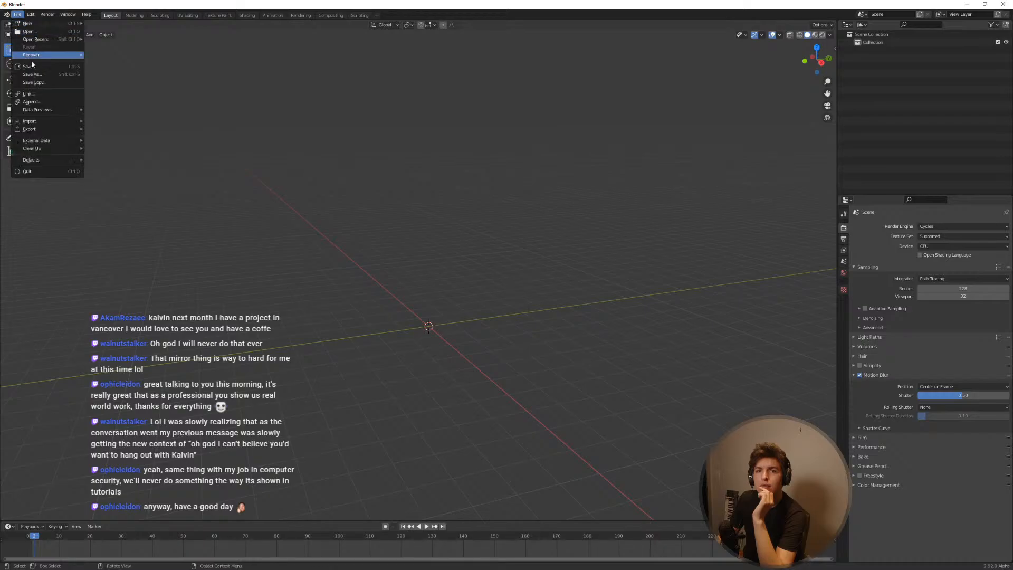
mouse_move(79, 121)
left_click(119, 129)
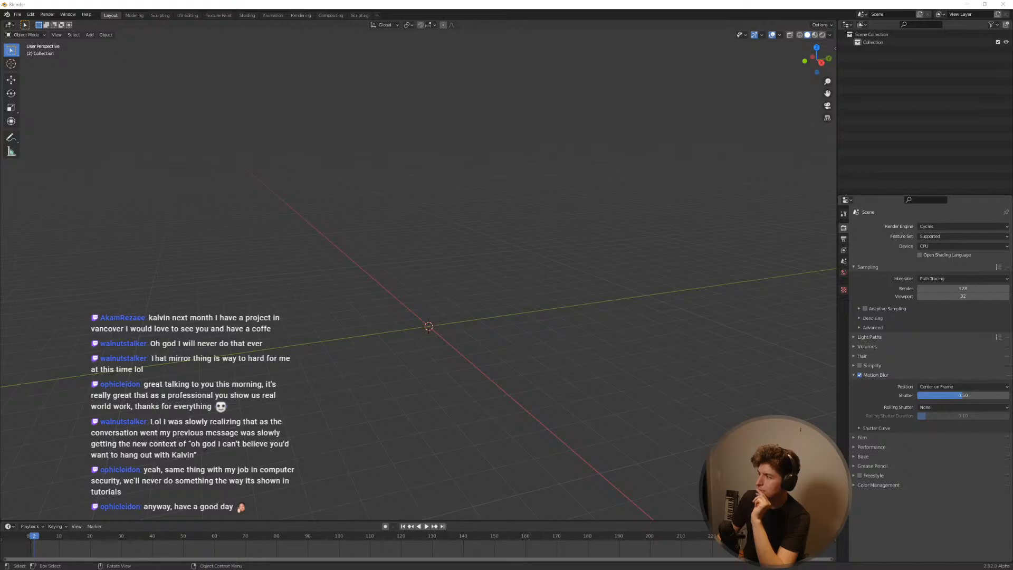
left_click_drag(1012, 124, 401, 146)
double_click(364, 186)
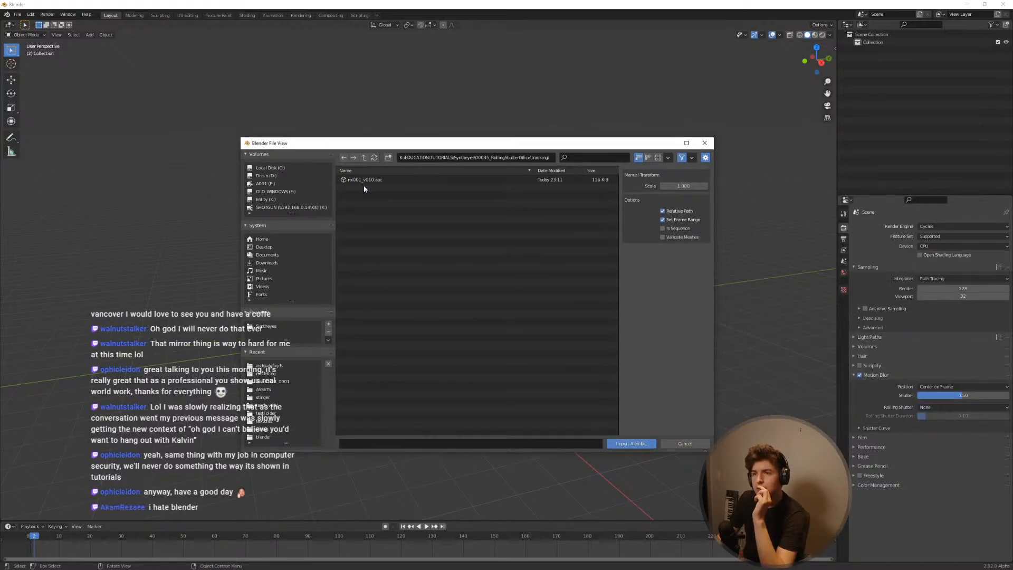
left_click(366, 182)
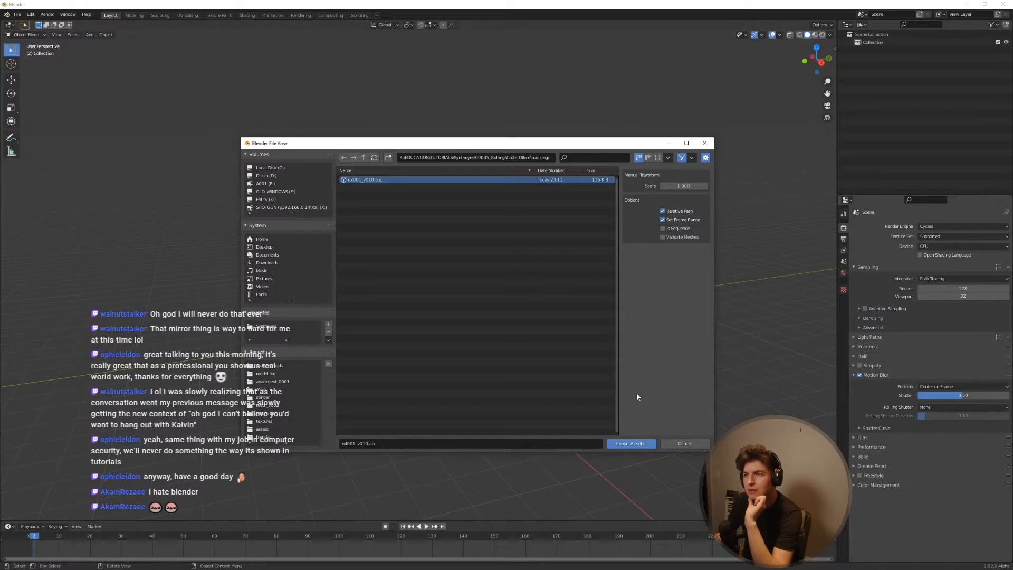
left_click(634, 445)
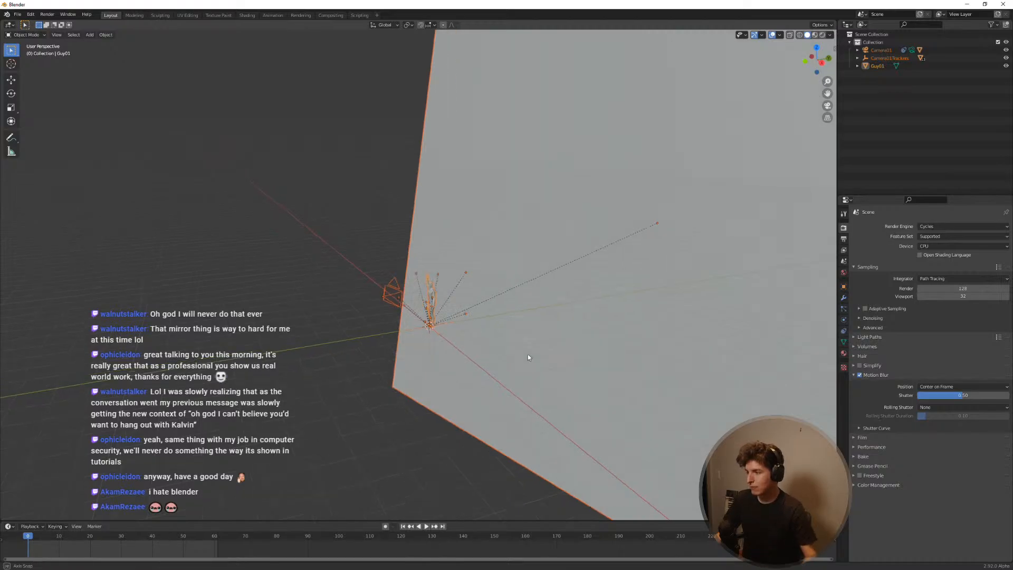
Step: Examine the imported mannequin, camera, trackers and screen plane from several angles
middle_click_drag(528, 357, 541, 353)
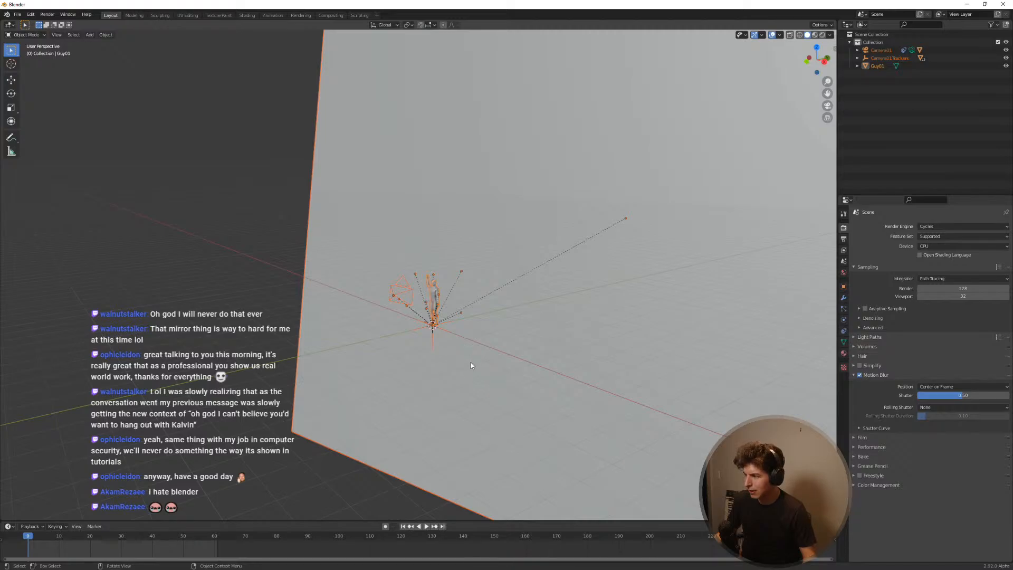
mouse_move(471, 365)
middle_mouse_down()
mouse_move(455, 378)
mouse_move(491, 391)
mouse_move(491, 370)
mouse_move(490, 381)
mouse_move(537, 366)
mouse_move(495, 366)
mouse_move(467, 346)
middle_mouse_up()
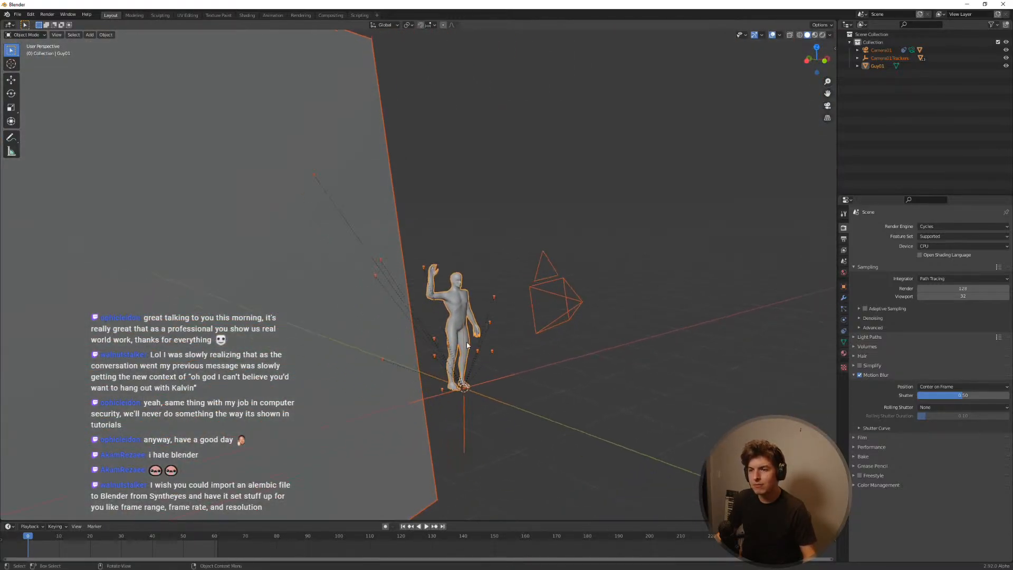
mouse_move(394, 343)
middle_mouse_down()
mouse_move(272, 340)
mouse_move(386, 356)
middle_mouse_up()
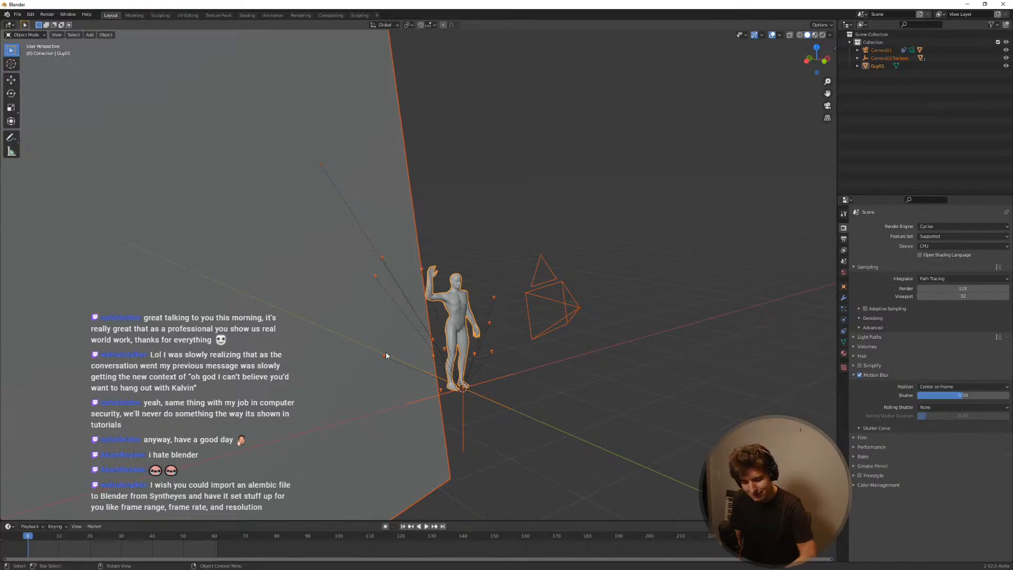
scroll(452, 361, "up", 1)
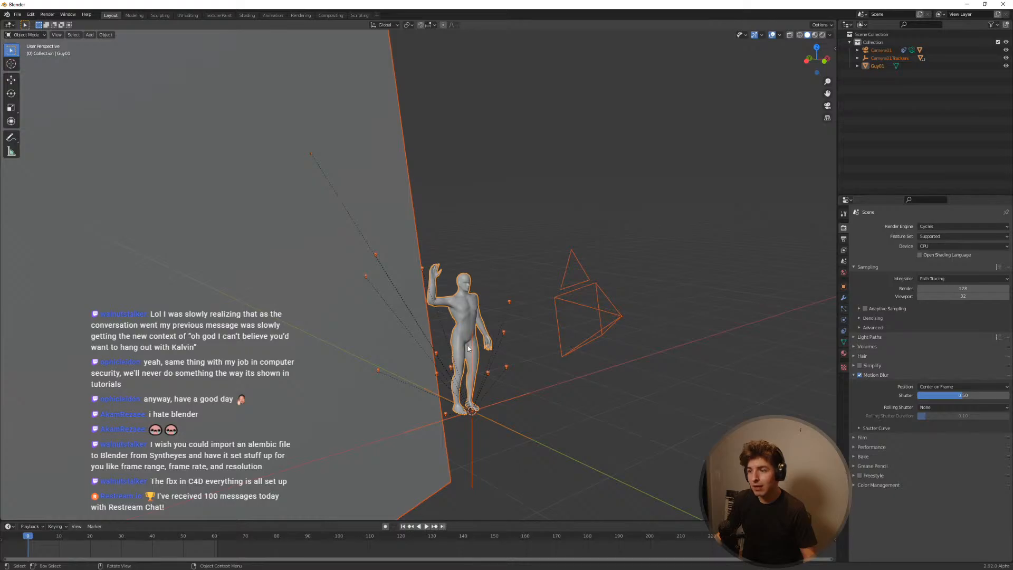
scroll(487, 368, "up", 1)
middle_click_drag(493, 378, 501, 310, "shift")
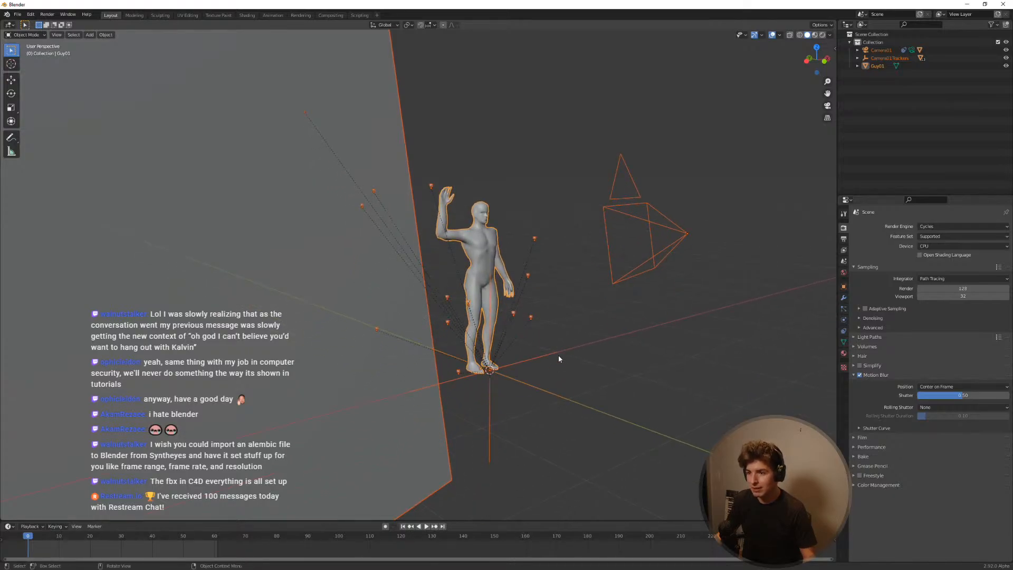
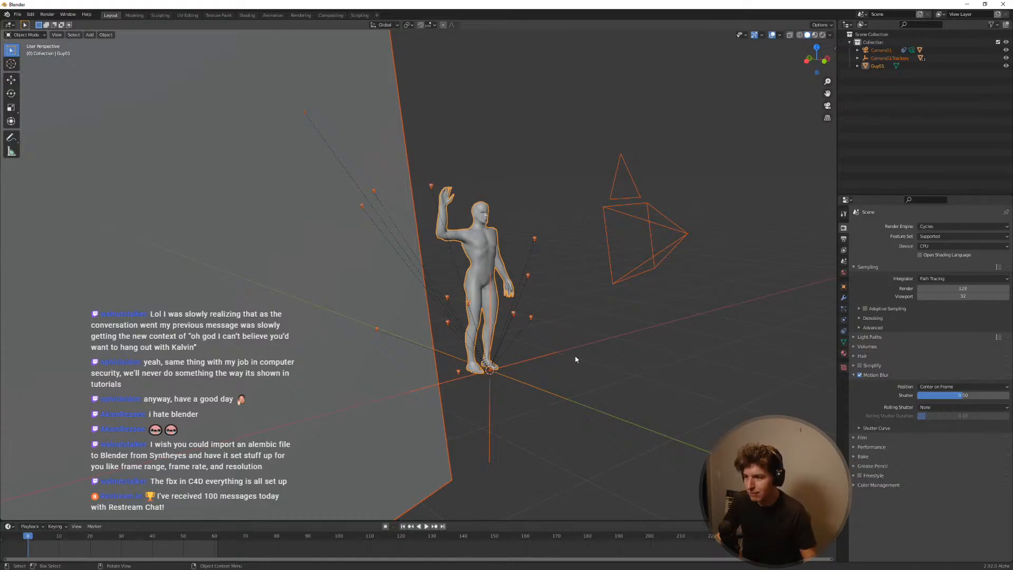
middle_click_drag(566, 357, 447, 294)
scroll(407, 341, "up", 5)
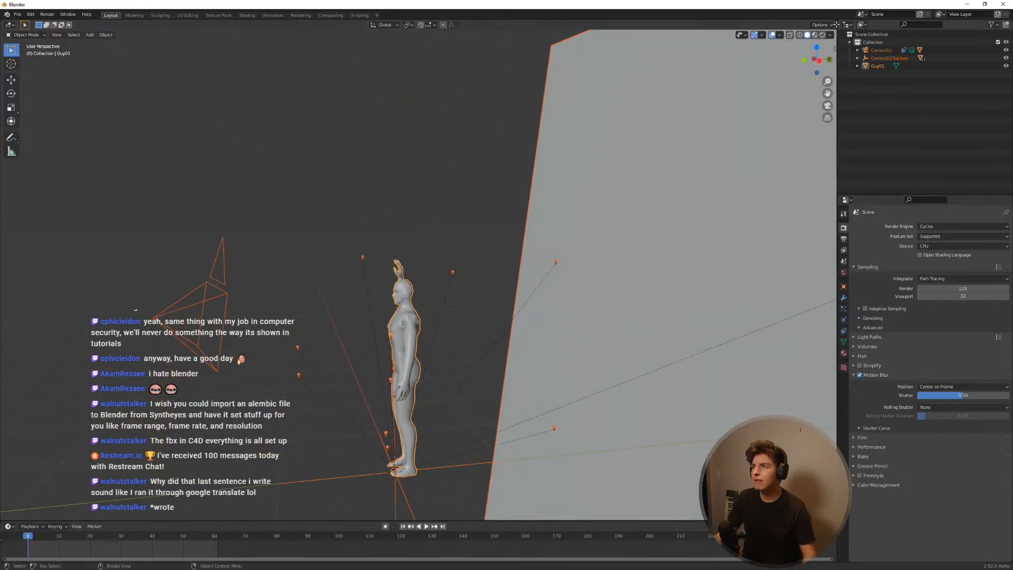
Step: Split the 3D viewport vertically into two areas and look through the imported camera in the larger one
left_click_drag(835, 31, 326, 147)
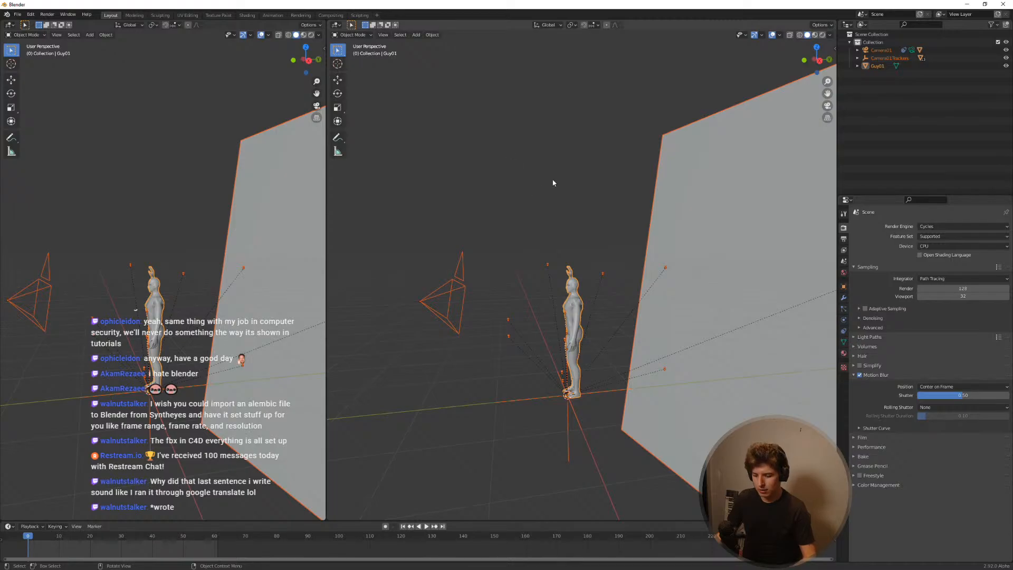
key("KP_0")
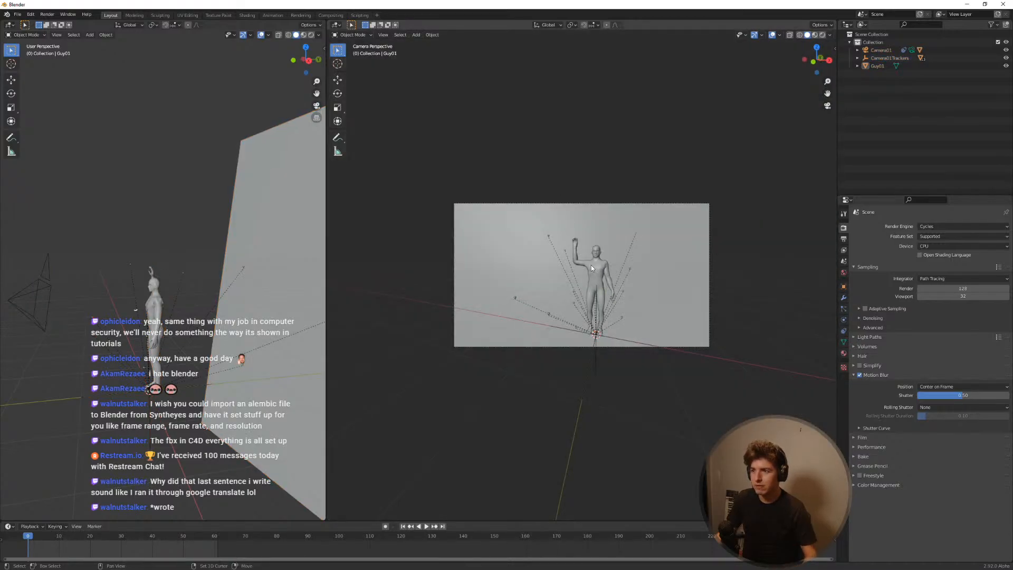
scroll(583, 274, "up", 4)
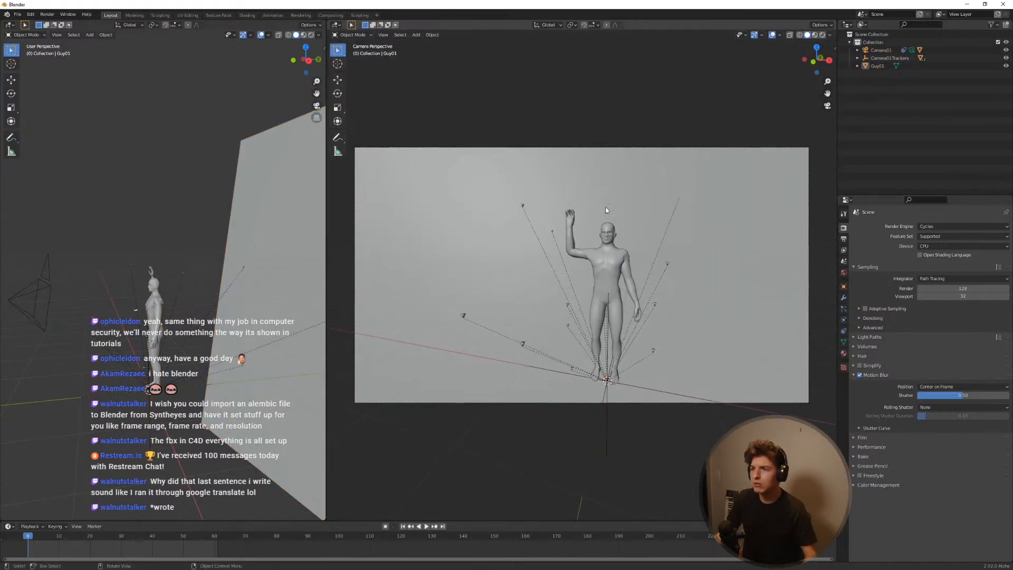
Step: Delete the Camera01Screen plane behind the mannequin
left_click(631, 194)
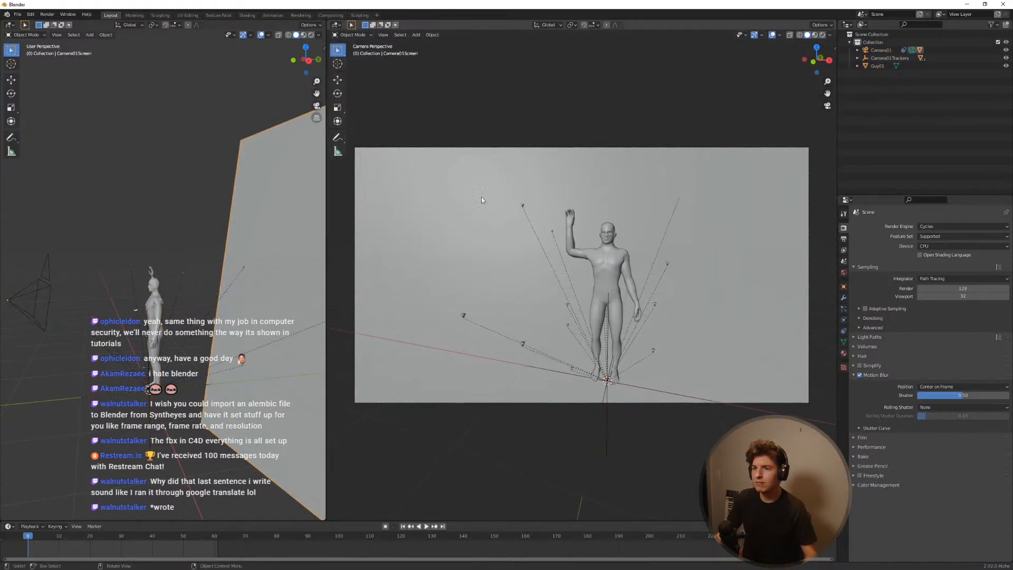
key("x")
left_click(295, 214)
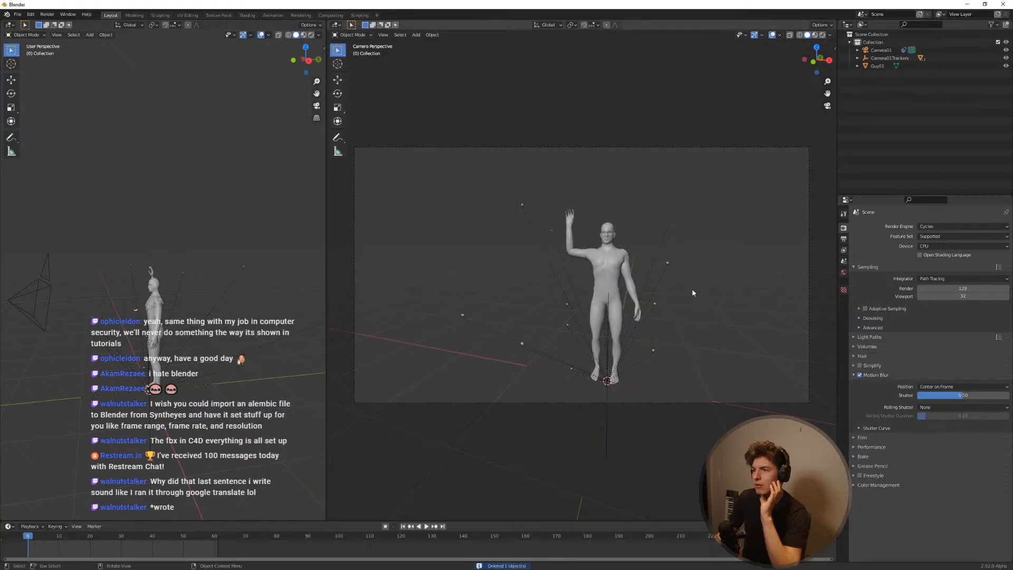
Step: Select the imported Camera01 by its frame outline in the camera view, leaving the mannequin unselected
left_click(581, 166)
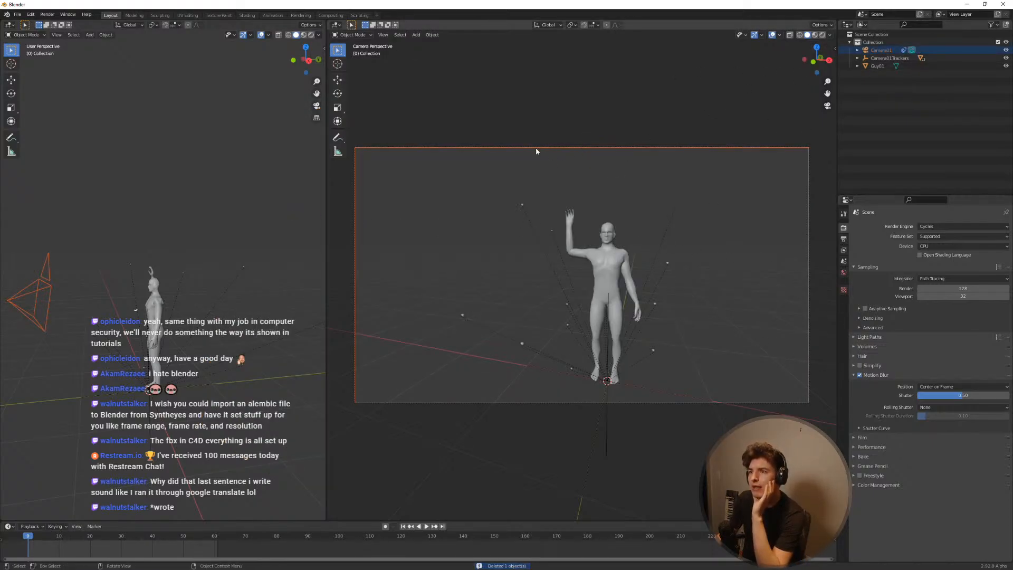
left_click(466, 145)
left_click(468, 147)
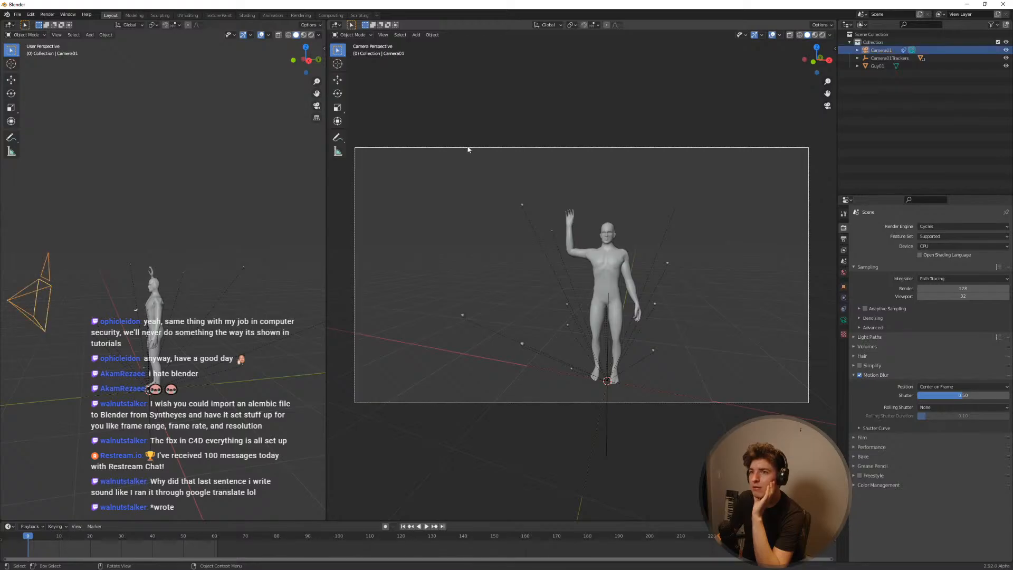
left_click(593, 68)
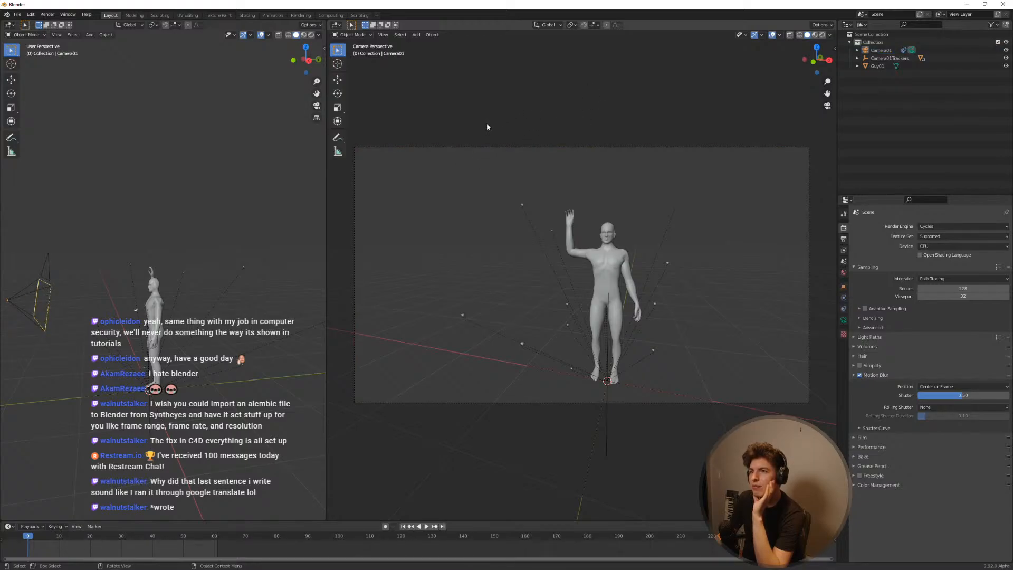
left_click_drag(489, 123, 435, 186)
left_click(498, 128)
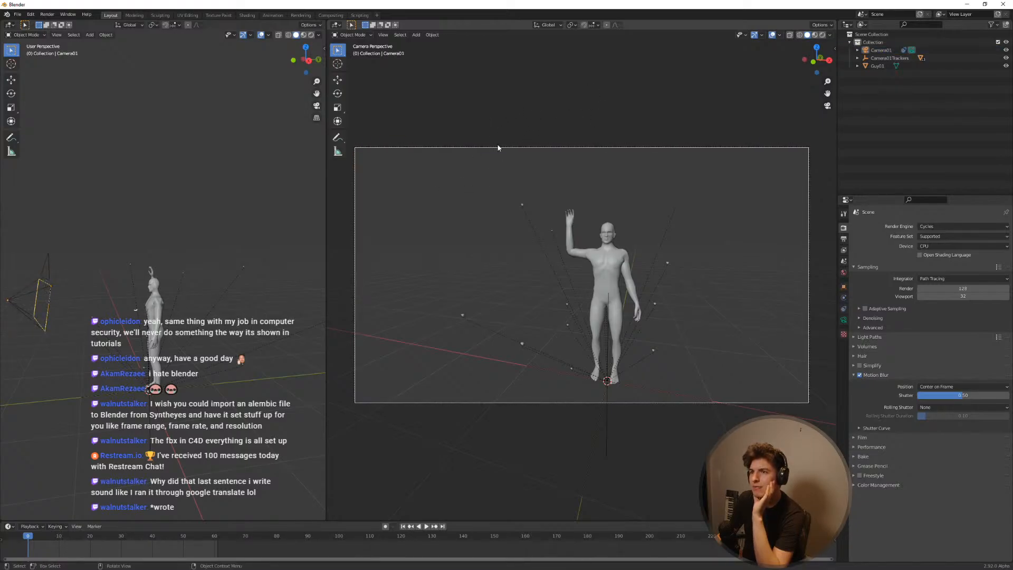
left_click(498, 146)
left_click(490, 157)
left_click(587, 246)
left_click_drag(514, 120, 398, 184)
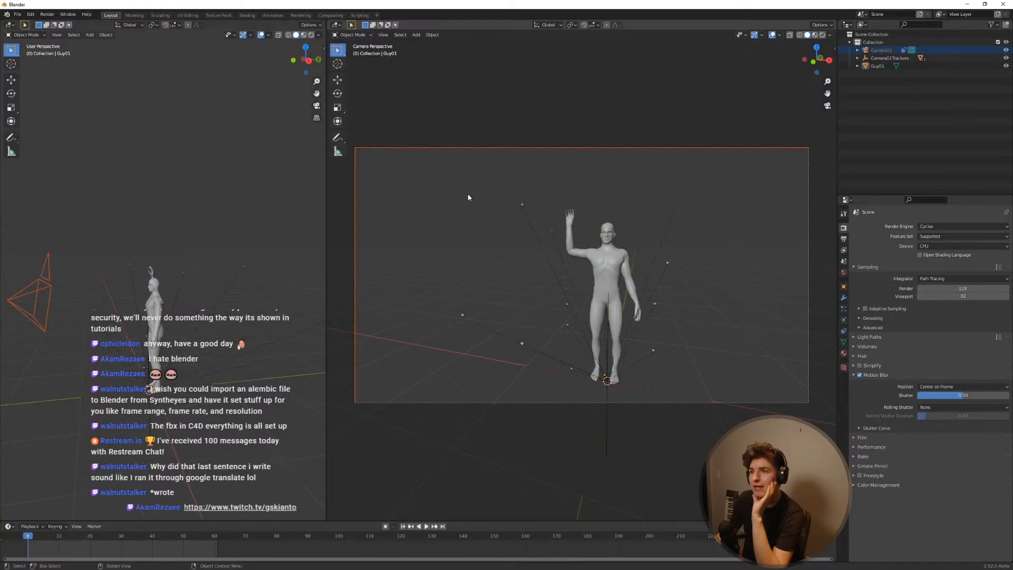
left_click(601, 254)
left_click(447, 161)
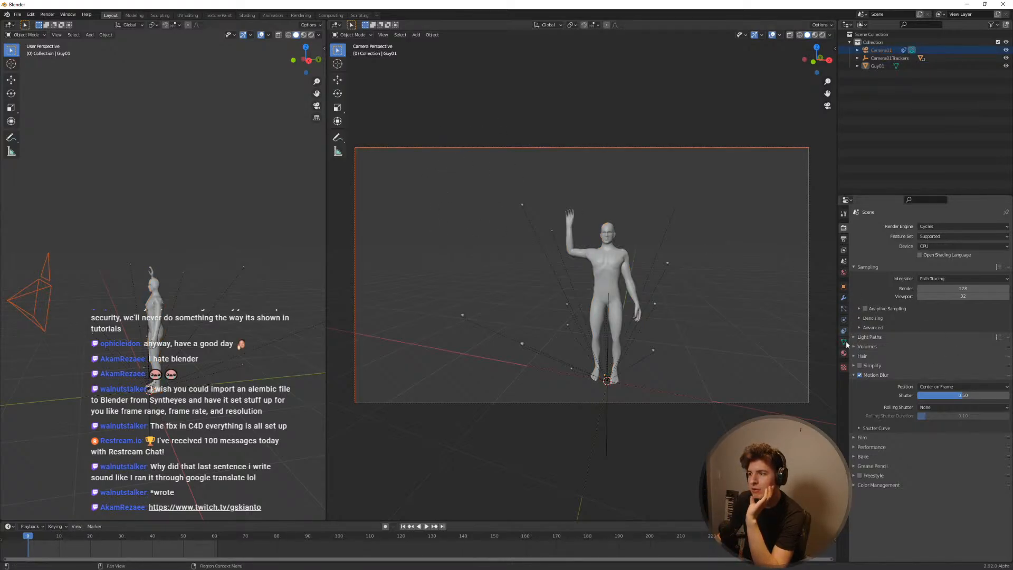
left_click(445, 147)
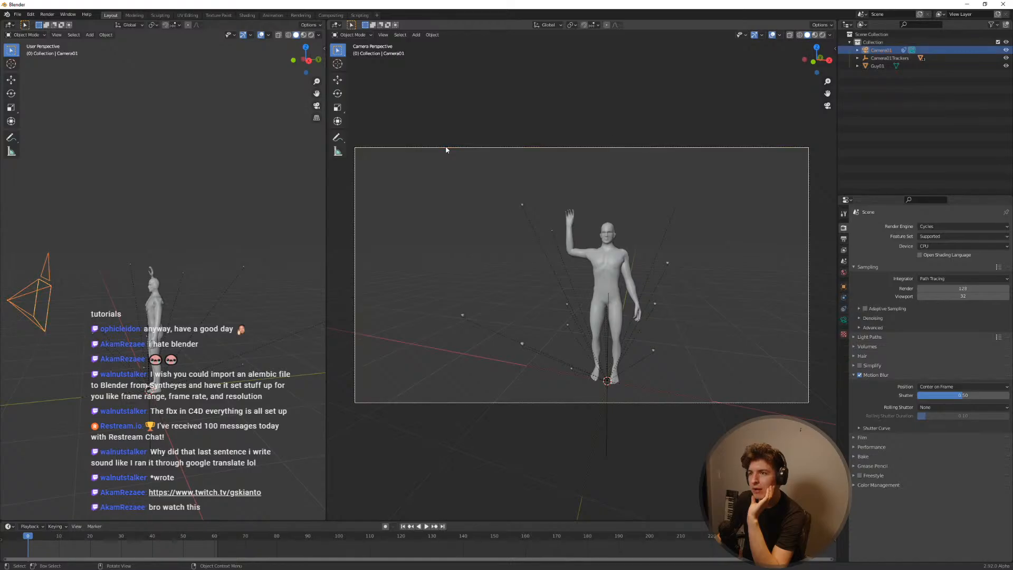
Step: Reselect Camera01, enable its background images with one empty image entry, and switch to SynthEyes
left_click(622, 260, "shift")
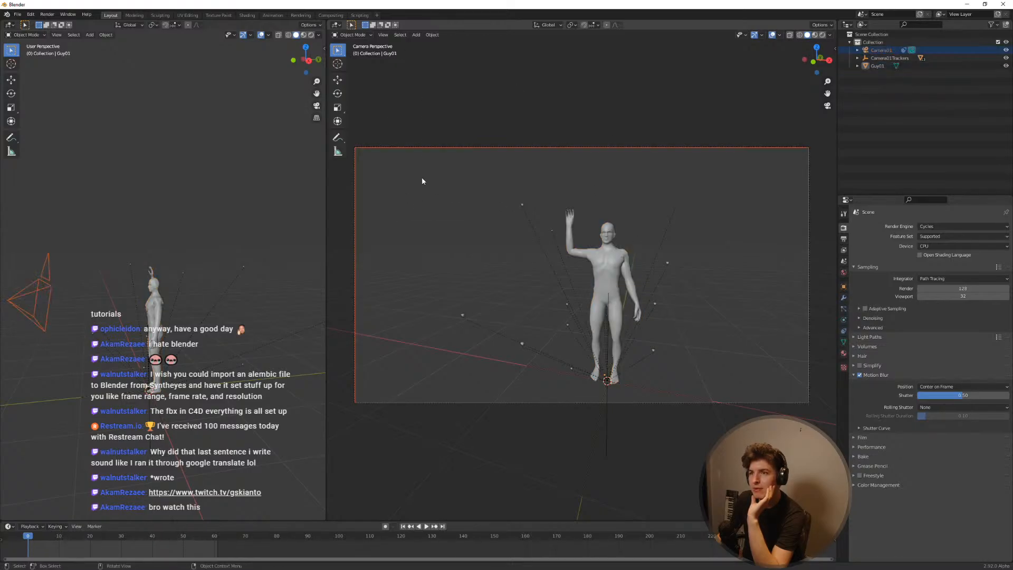
left_click(441, 149, "shift")
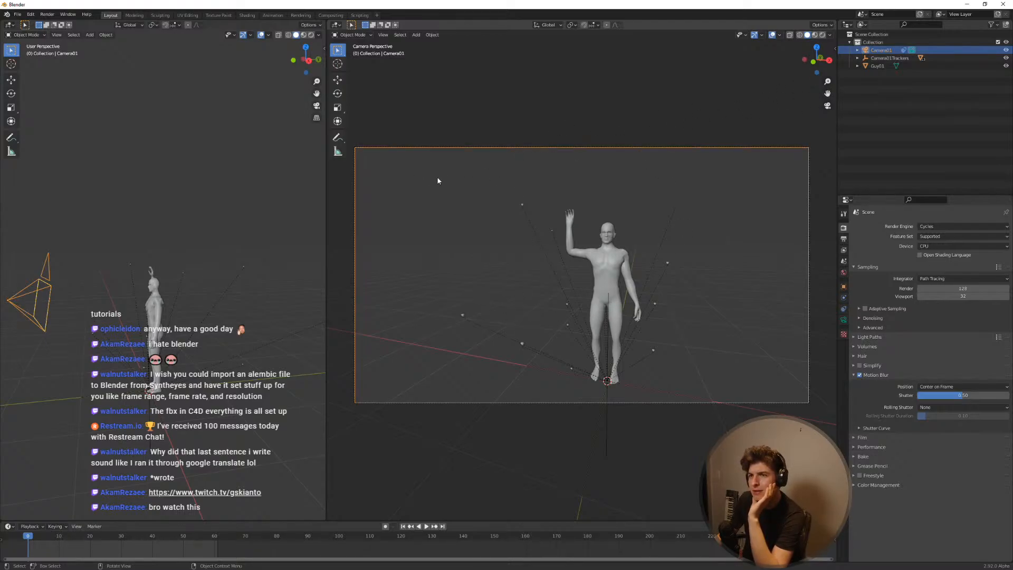
left_click(844, 319)
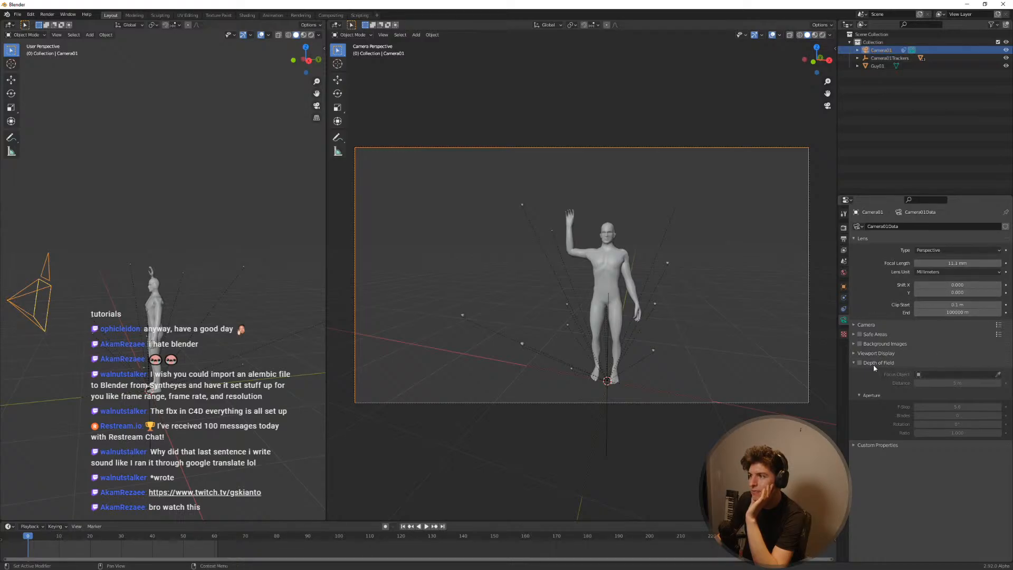
left_click(860, 344)
left_click(874, 345)
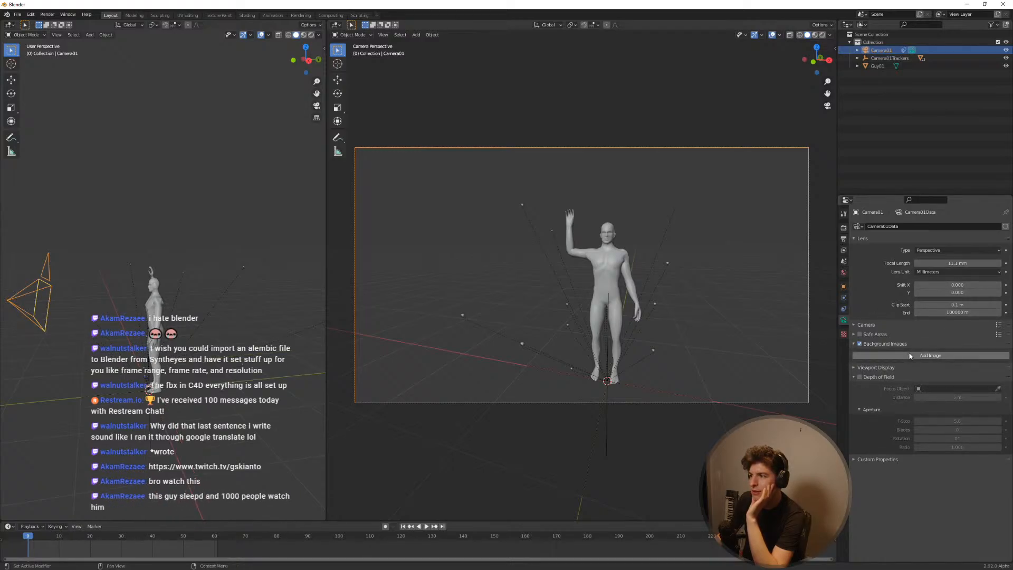
left_click(905, 357)
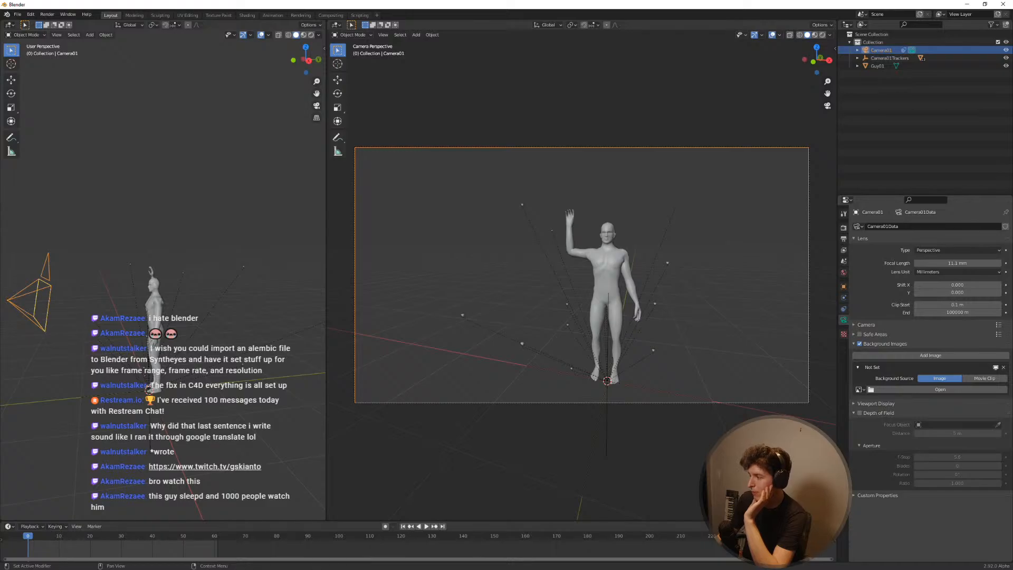
key("alt+Tab")
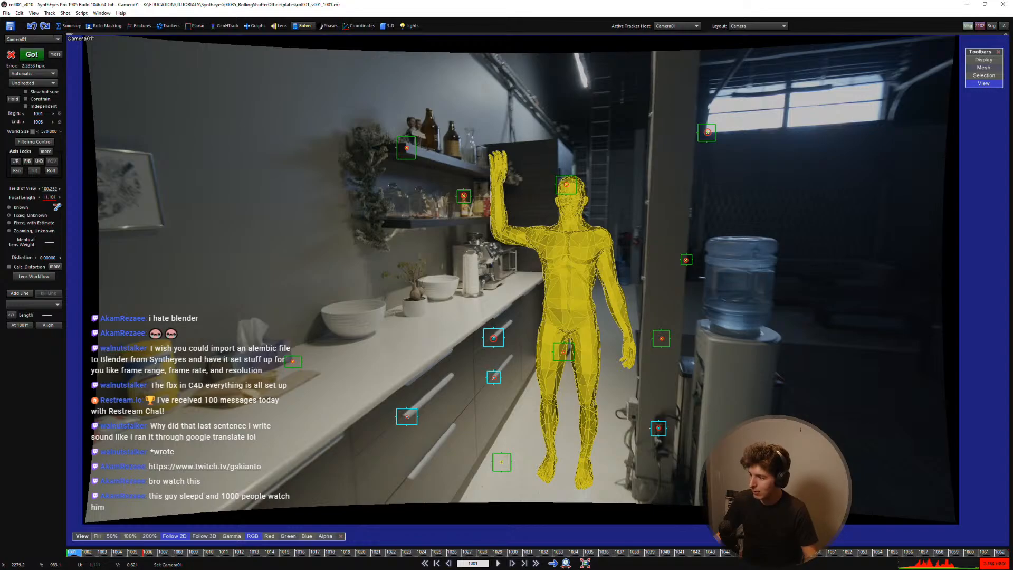
key("alt+Tab")
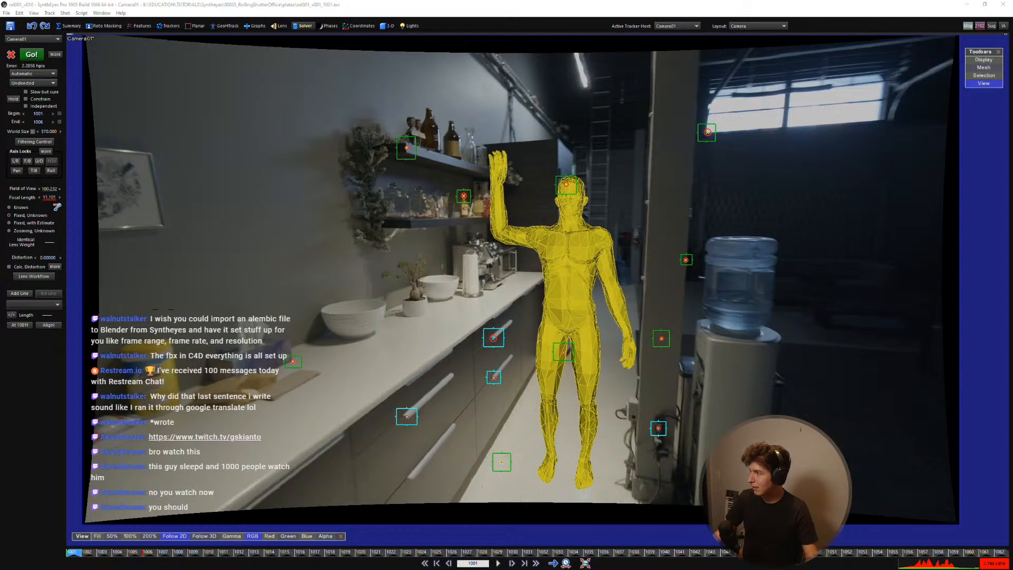
double_click(527, 79)
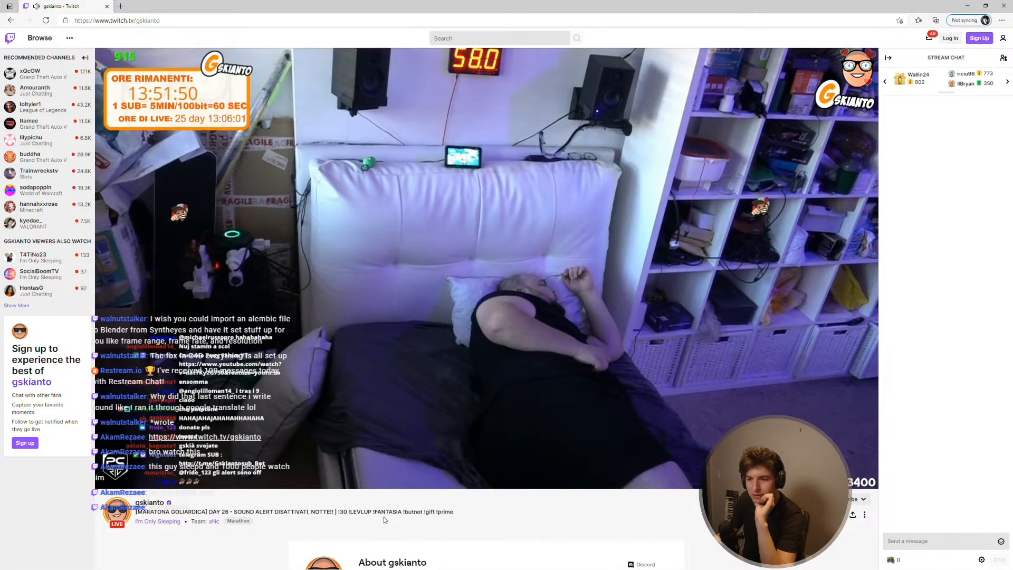
left_click_drag(764, 7, 763, 0)
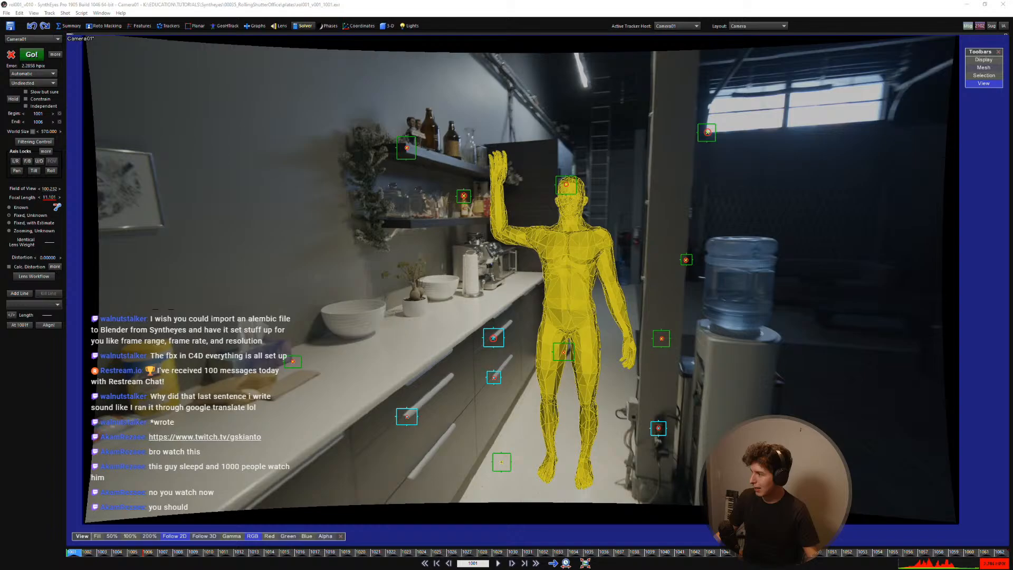
right_click_drag(420, 417, 422, 416)
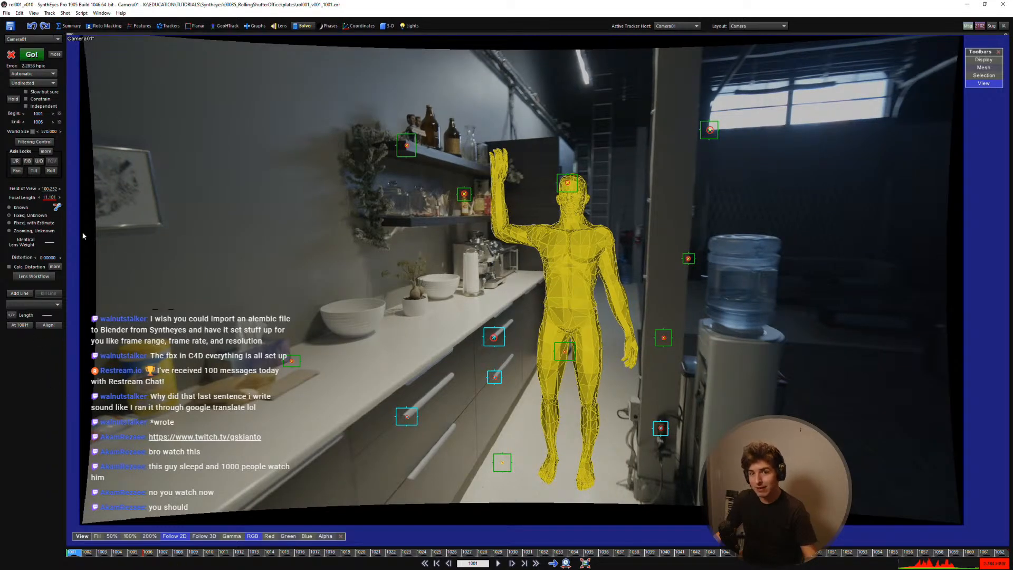
Step: Start saving the processed image sequence to the 00035_RollingShutterOffice plates folder, choosing OpenEXR Sequence as the file type
left_click(58, 28)
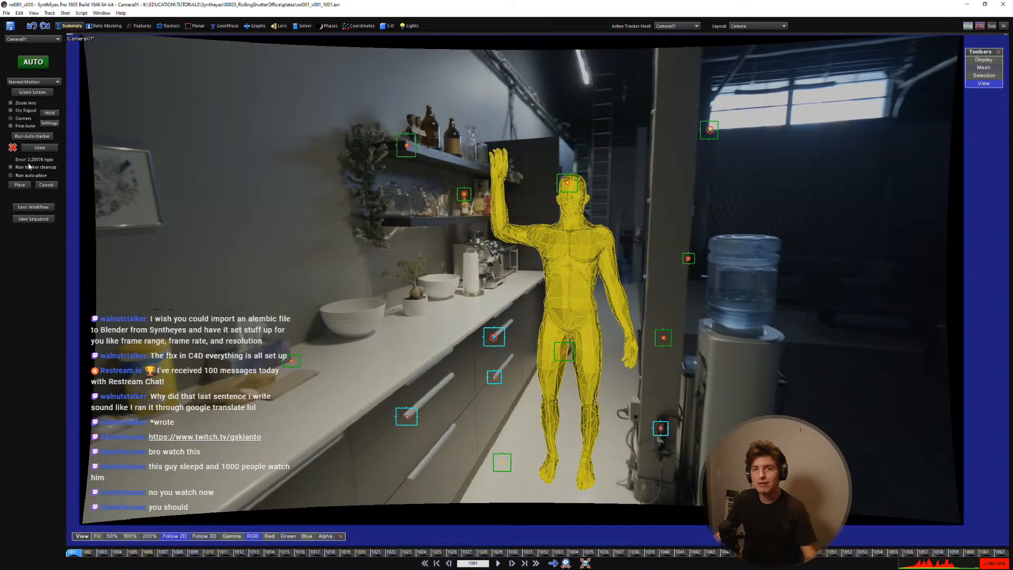
left_click(34, 219)
left_click(570, 248)
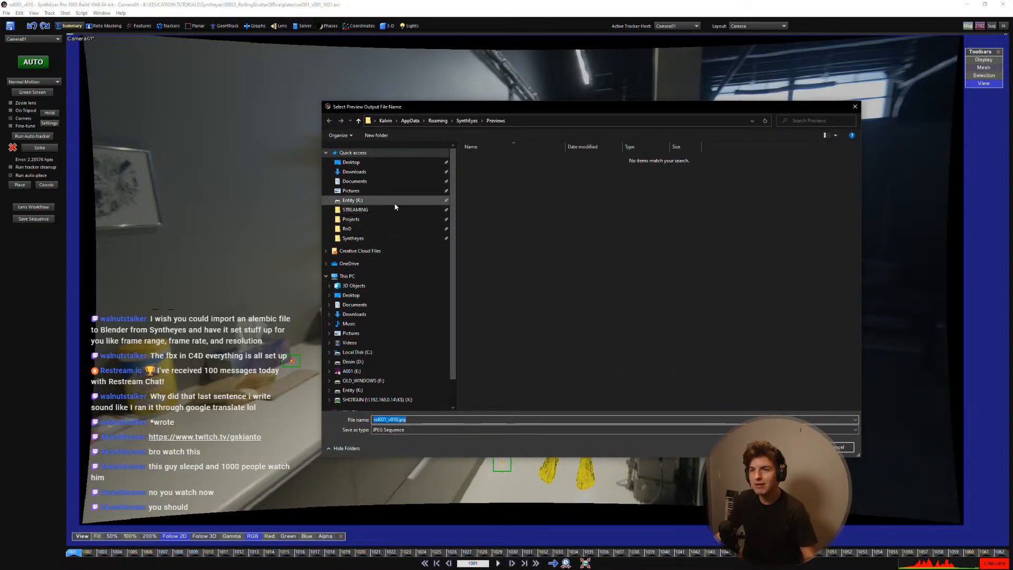
left_click(353, 238)
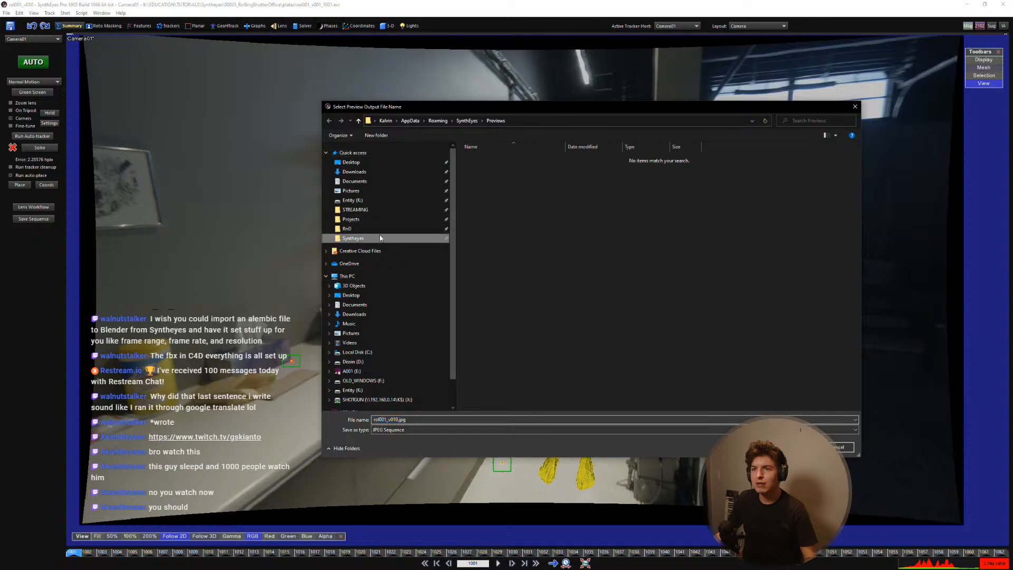
double_click(493, 356)
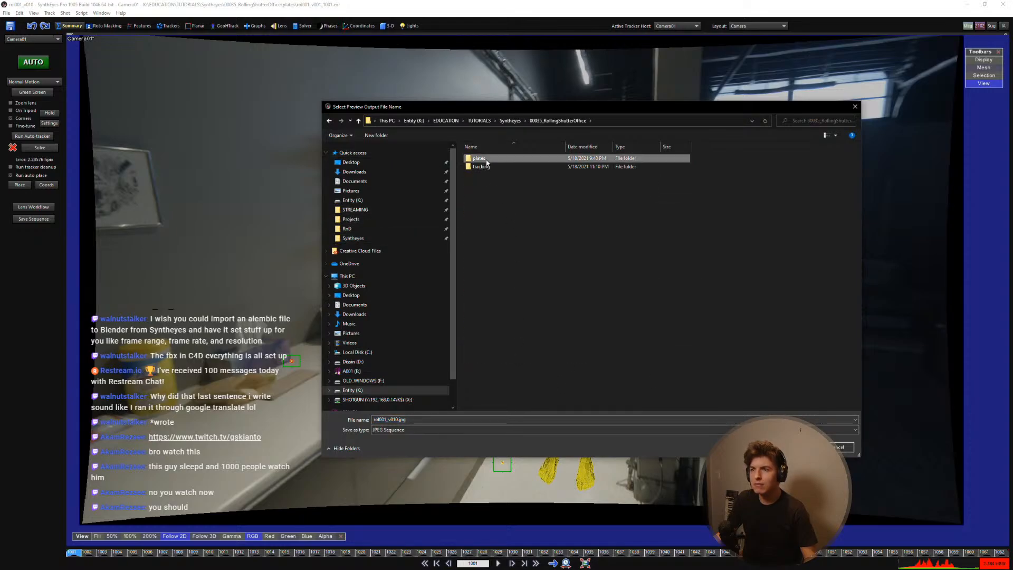
double_click(495, 159)
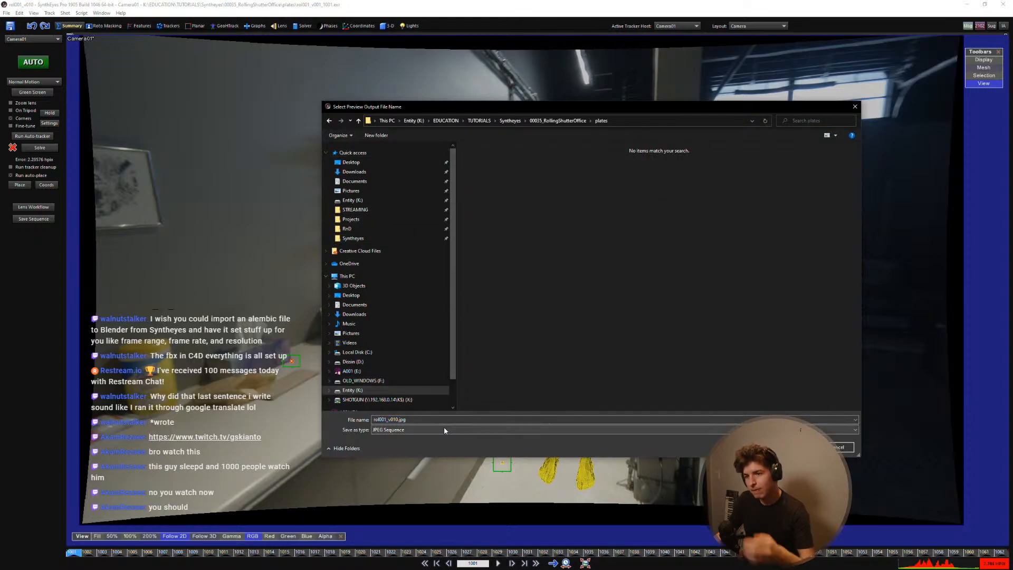
left_click(445, 430)
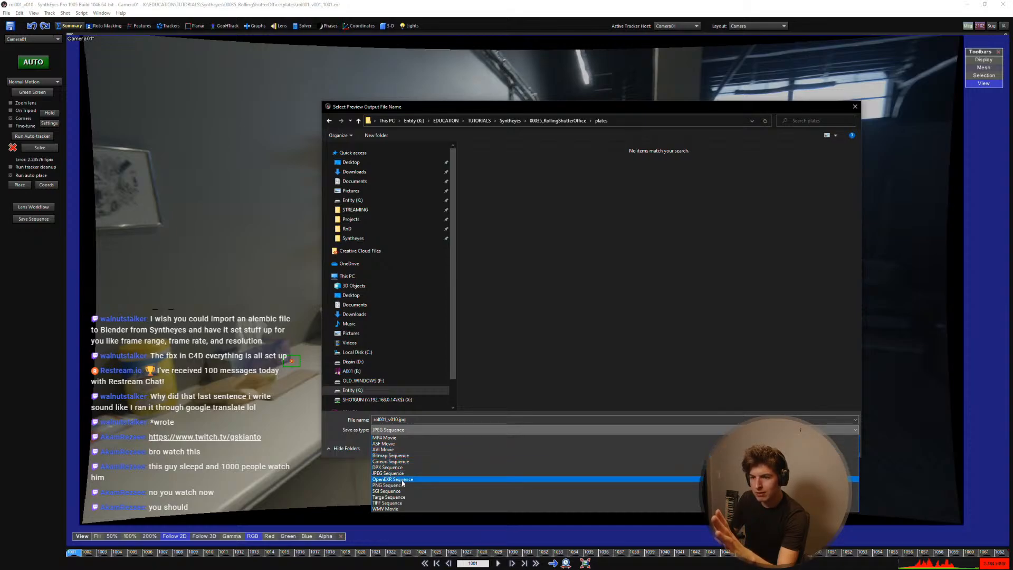
left_click(393, 479)
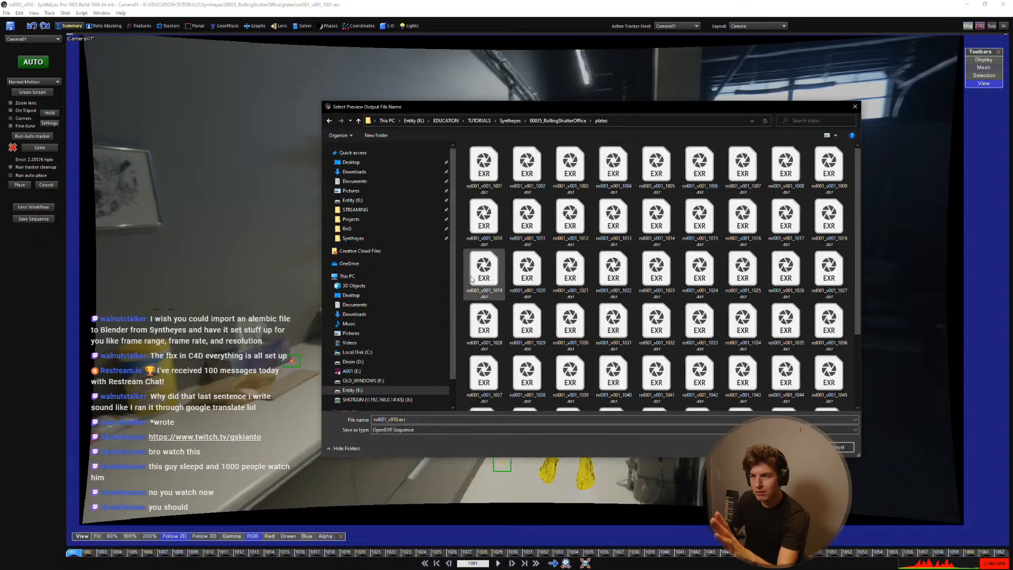
Step: Name the output sequence rol001_v001_UD_1001.jpg, based on the first plate's file name, and accept it
left_click(486, 167)
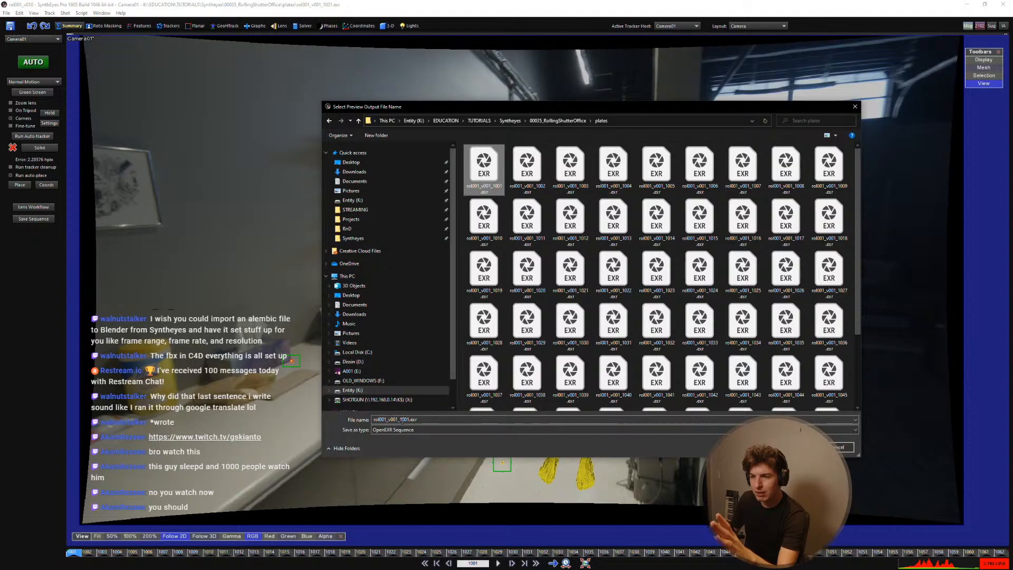
left_click(427, 419)
key("BackSpace")
key("BackSpace")
key("BackSpace")
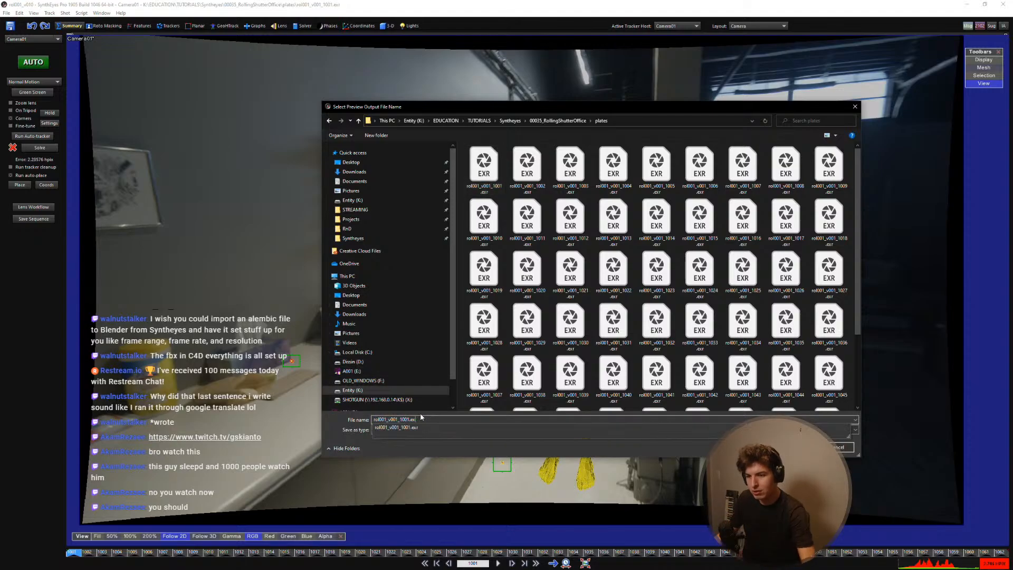
type("jpg")
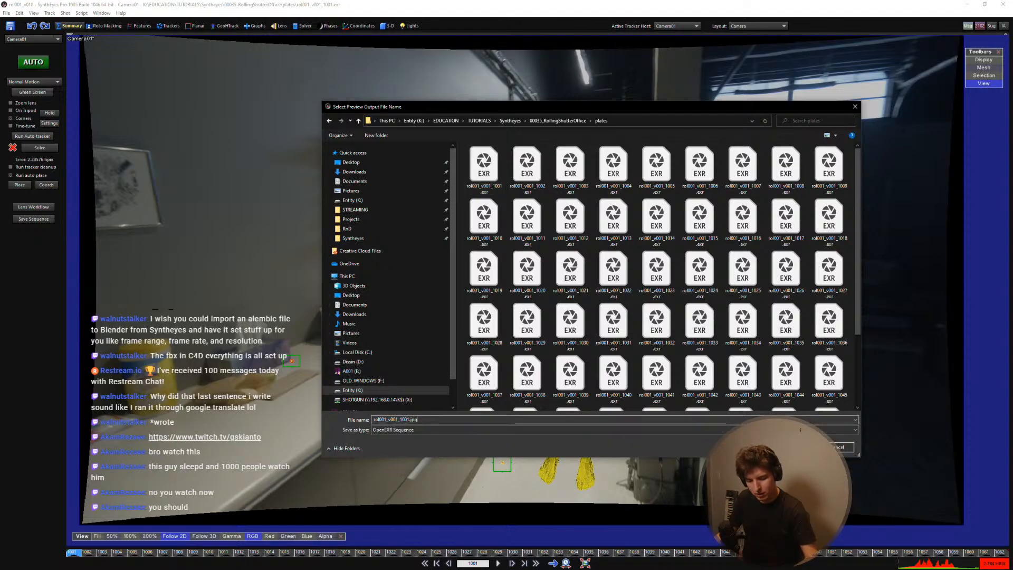
left_click(402, 419)
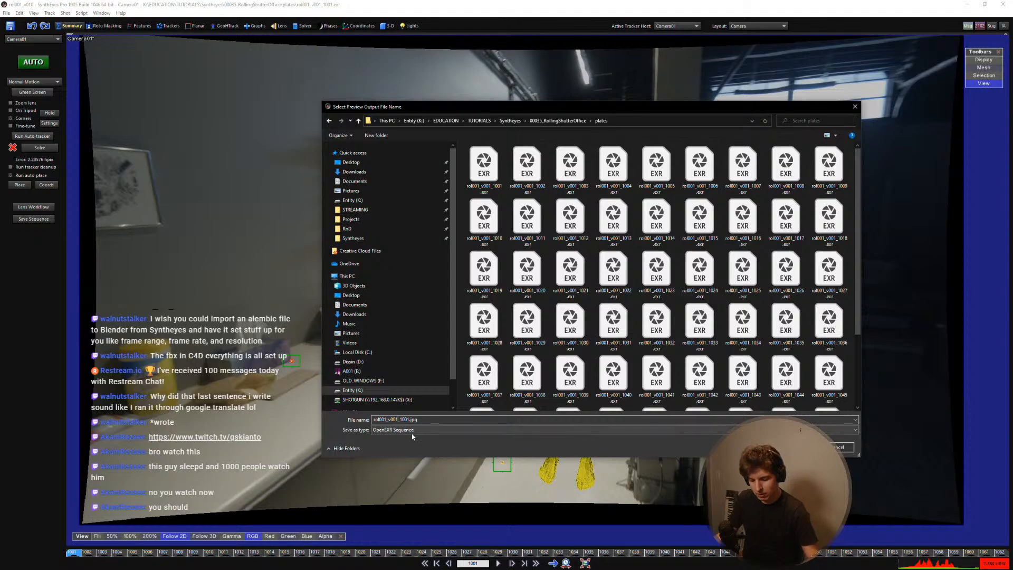
type("U_")
type("D")
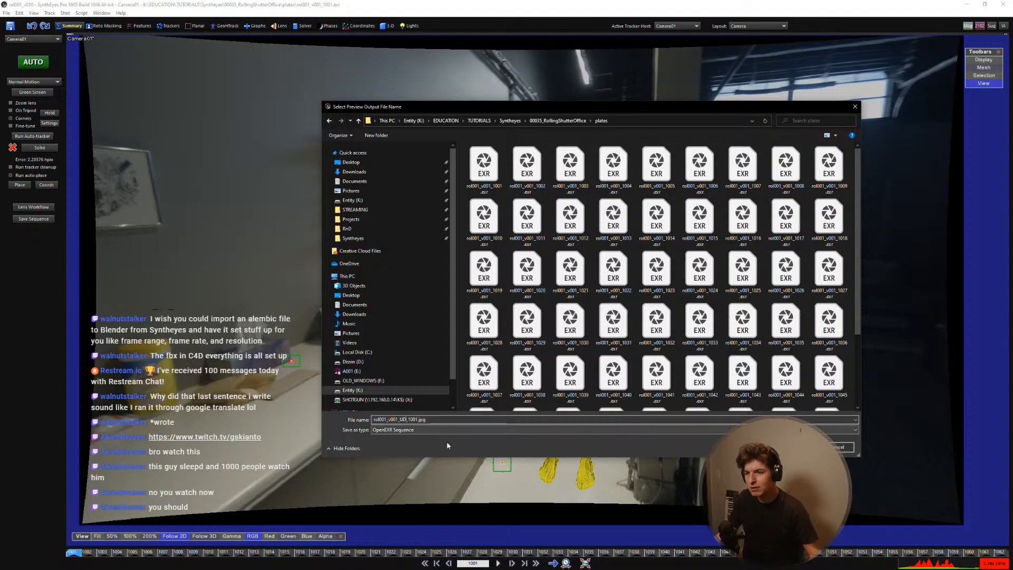
key("Return")
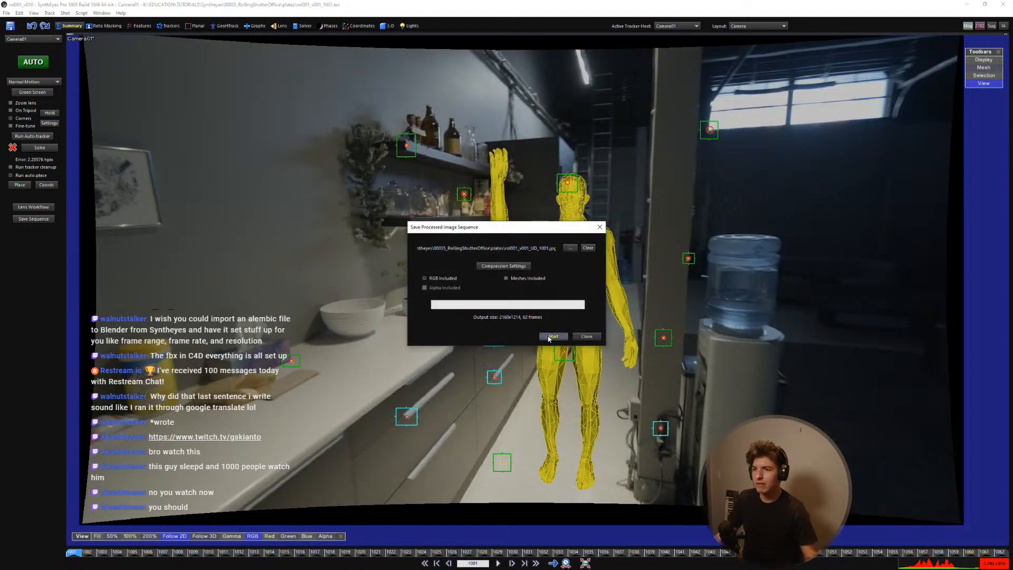
Step: Switch to Blender and load all images from the 00035_RollingShutterOffice plates folder for Camera01's background
key("alt+Tab")
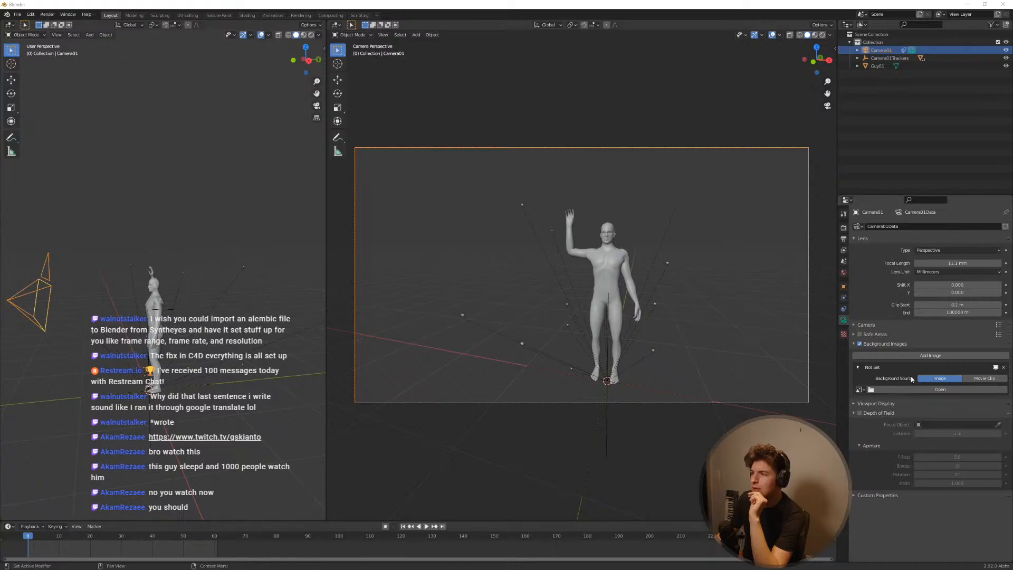
left_click(871, 389)
double_click(327, 337)
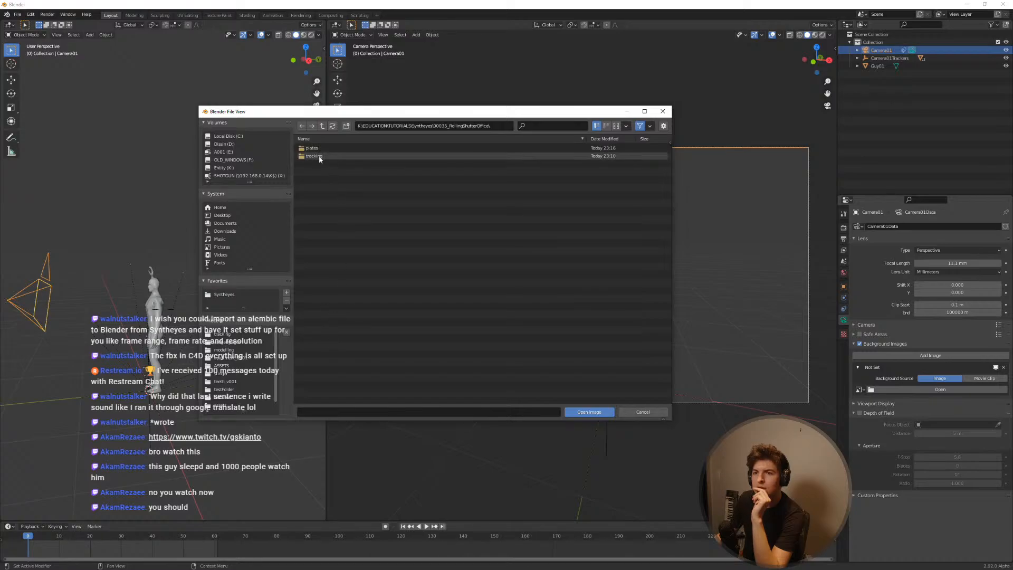
double_click(312, 148)
left_click(355, 220)
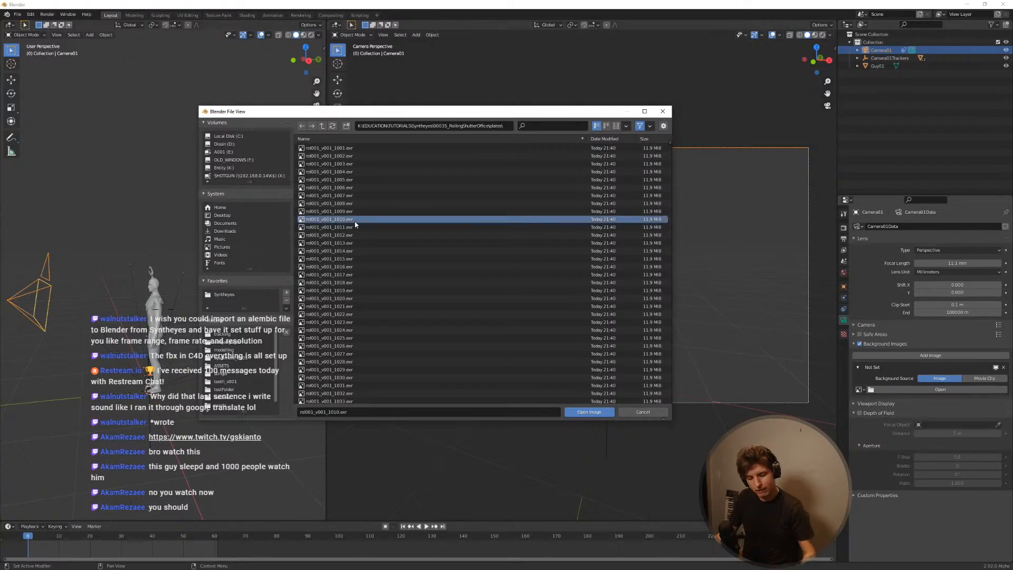
left_click(350, 227)
left_click(346, 235)
left_click(344, 243)
left_click(343, 251)
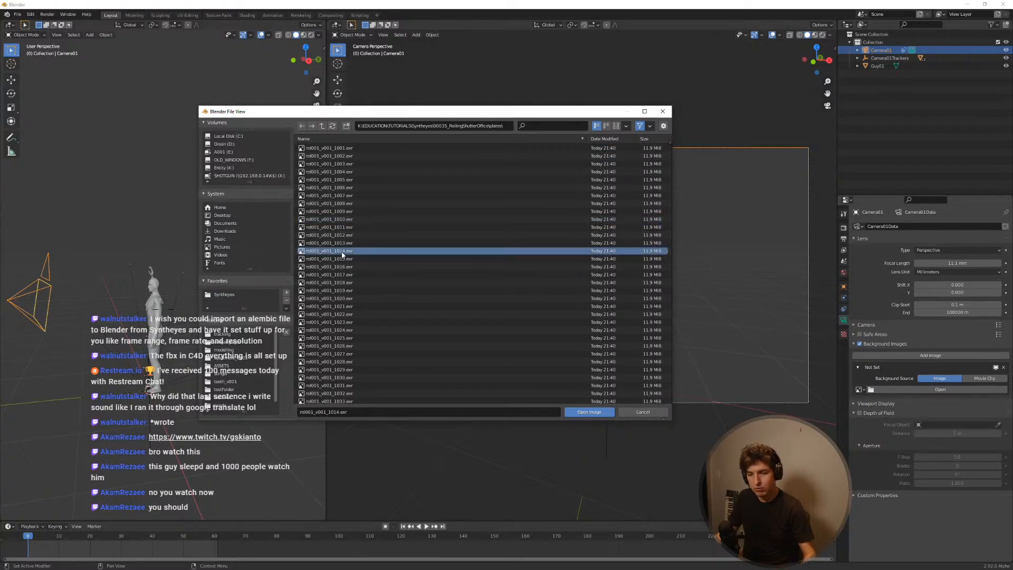
key("a")
left_click(589, 411)
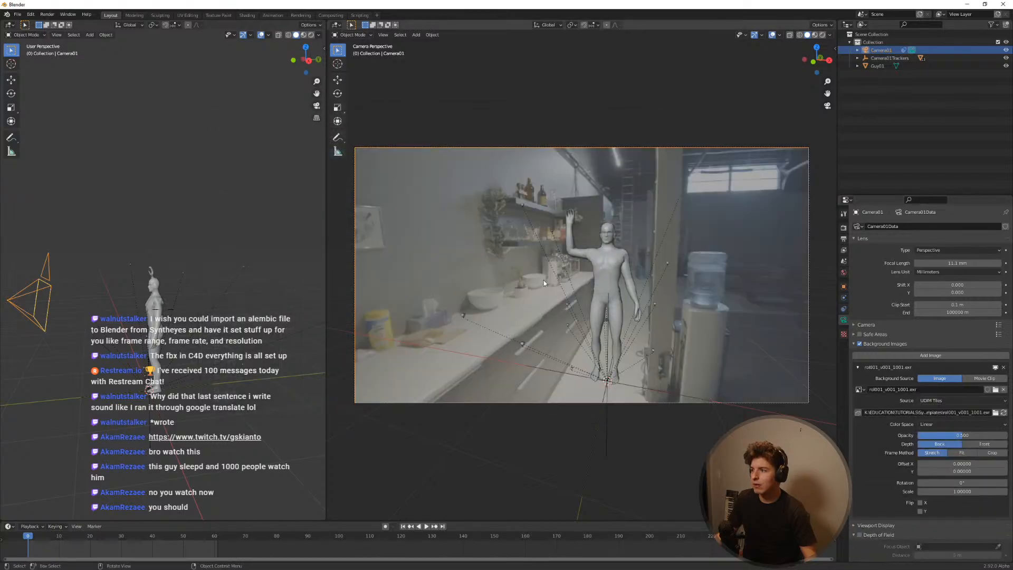
Step: Use rol001_v001_UD_1001.jpg as Camera01's background image and set its source to Image Sequence
left_click(859, 390)
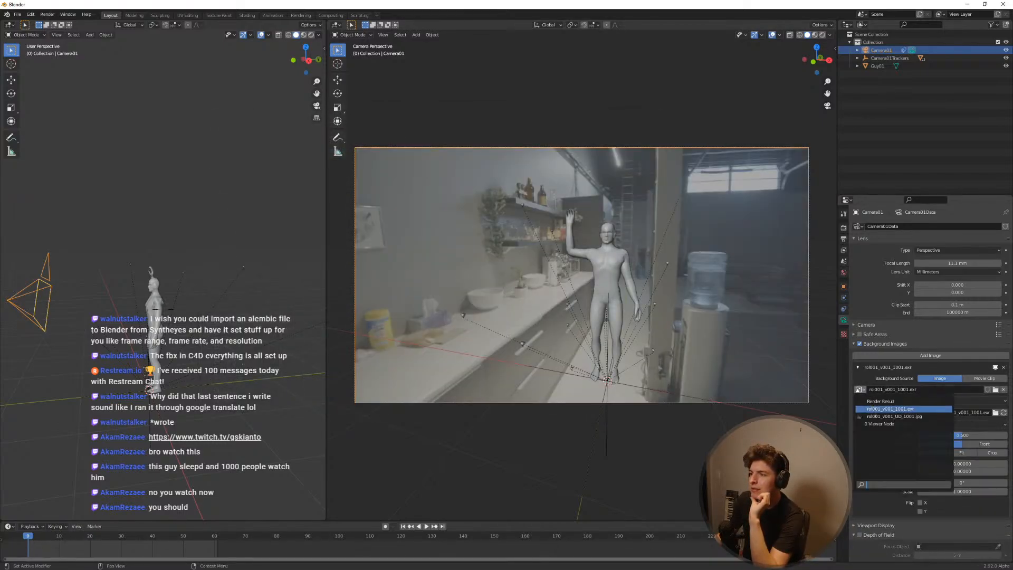
left_click(884, 417)
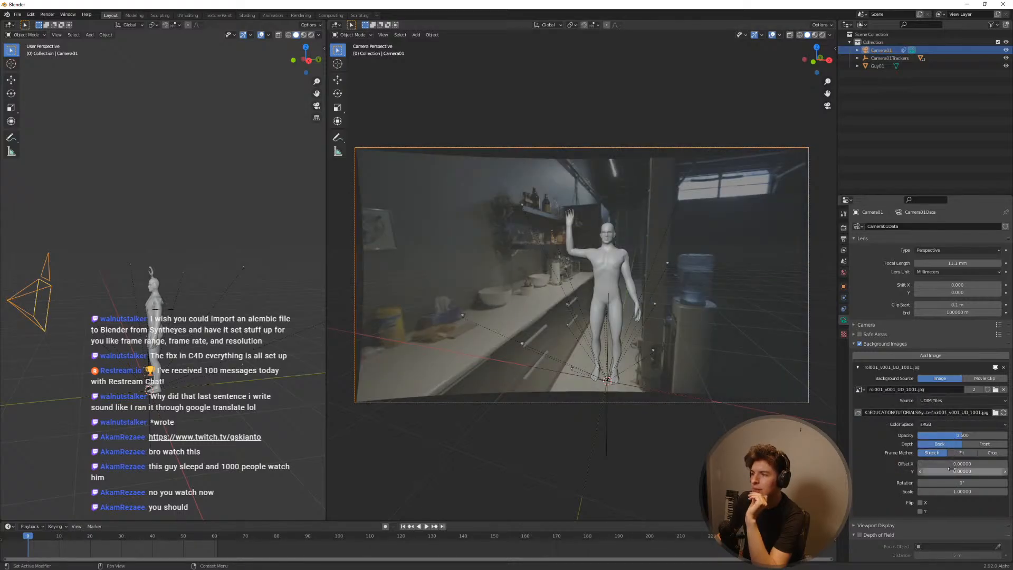
scroll(889, 483, "down", 3)
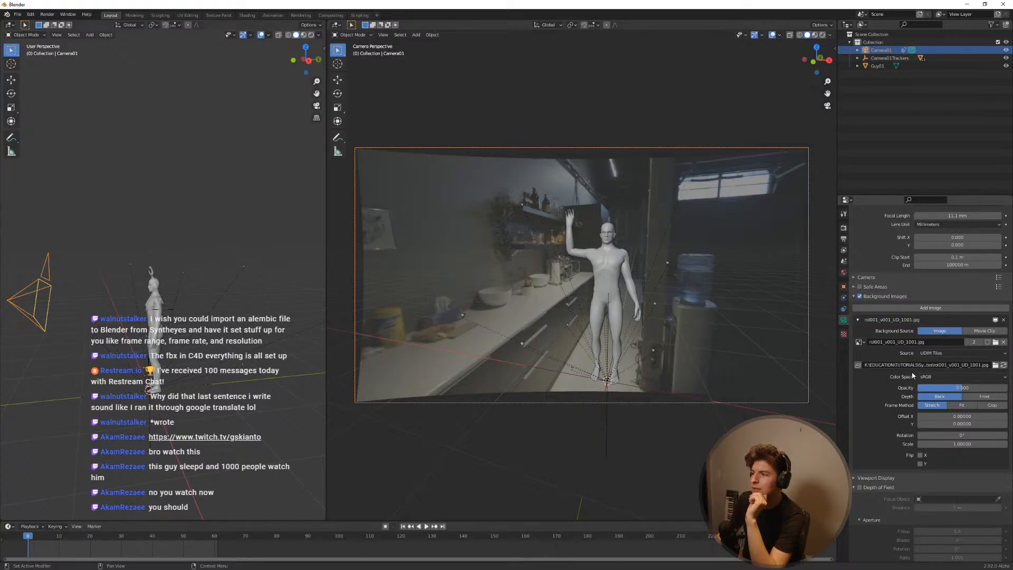
scroll(887, 434, "down", 1)
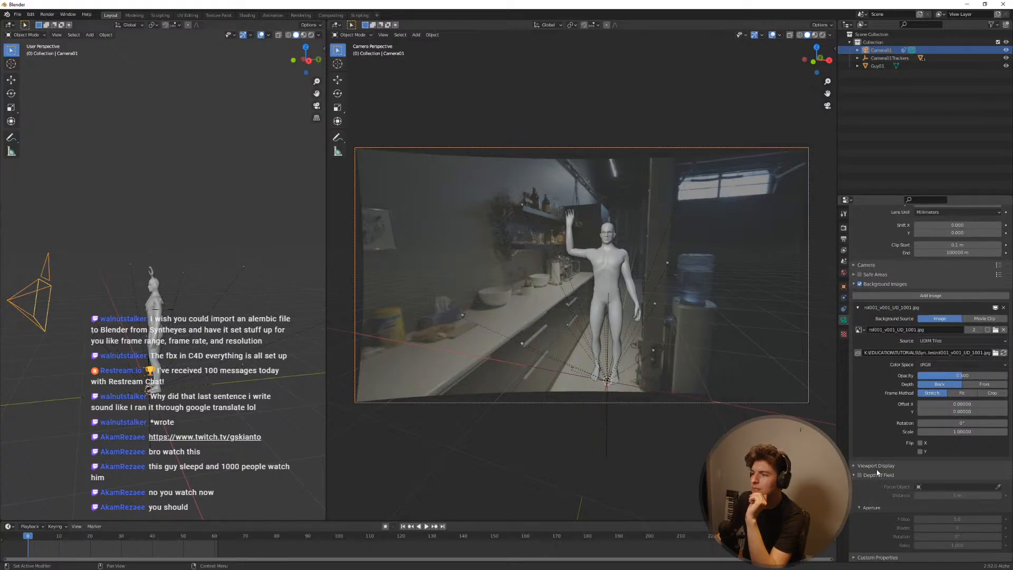
scroll(876, 422, "up", 2)
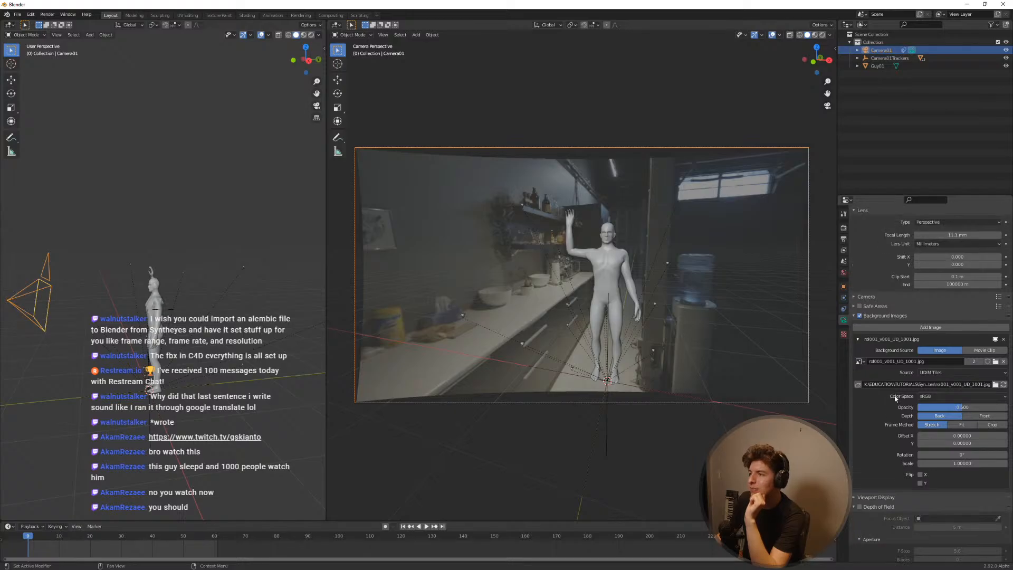
left_click(937, 373)
left_click(939, 391)
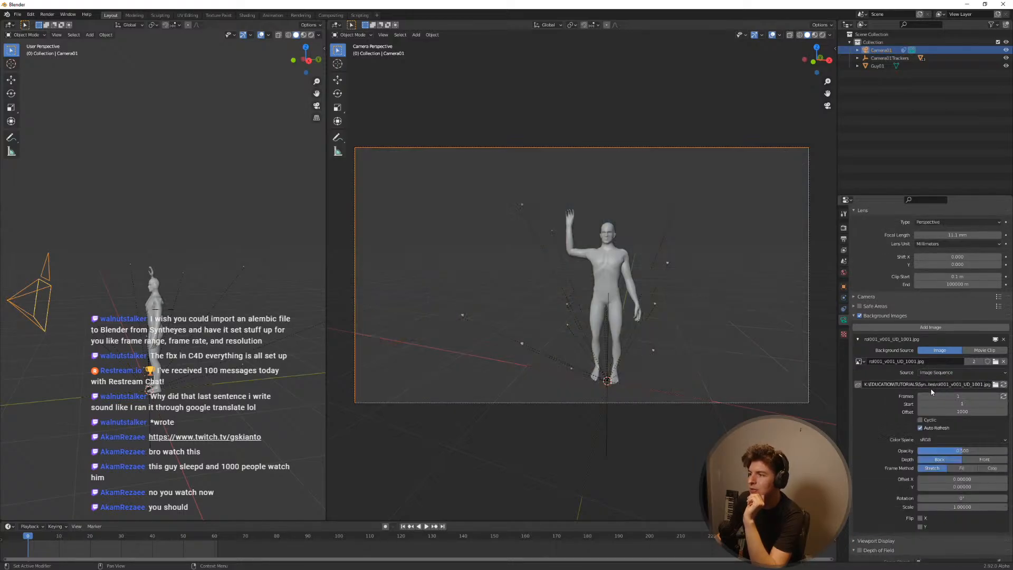
scroll(940, 392, "down", 1)
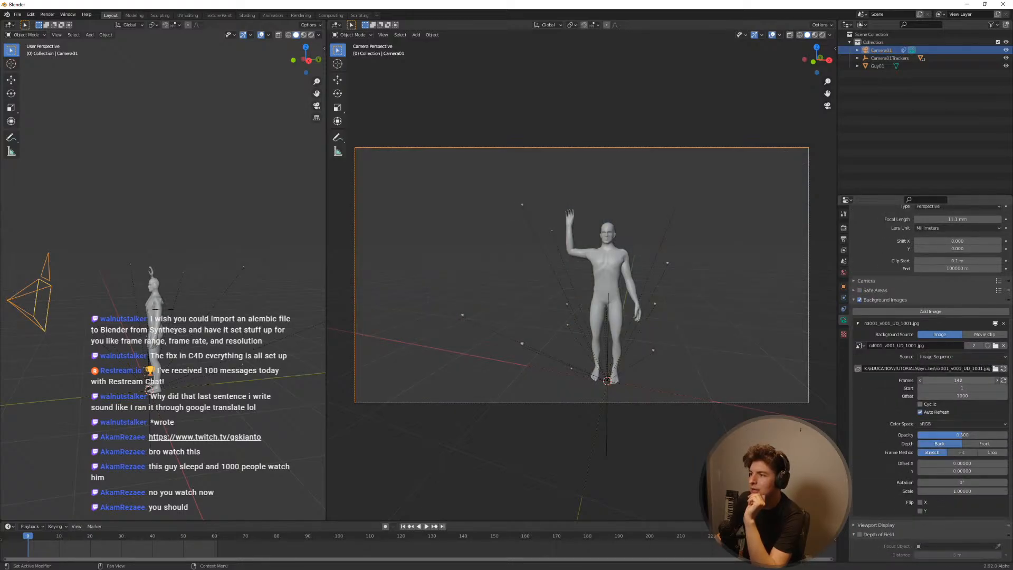
Step: Increase the frame count of Camera01's background image sequence to 814
left_click_drag(959, 380, 992, 380)
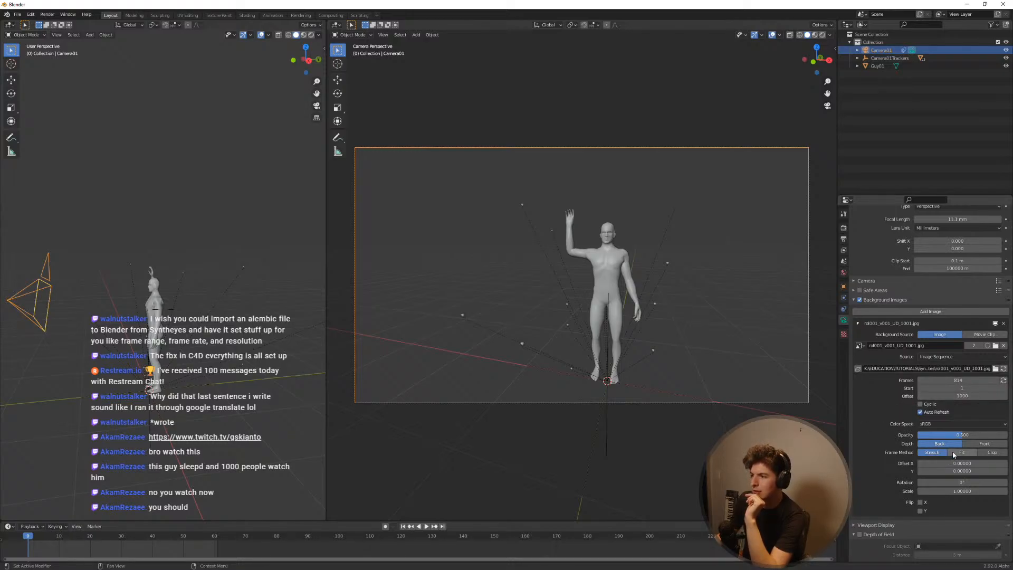
scroll(894, 467, "down", 2)
scroll(894, 464, "up", 3)
Step: Scrub and play the shot through the camera to check how the mannequin sits against the plate
left_click_drag(42, 536, 52, 537)
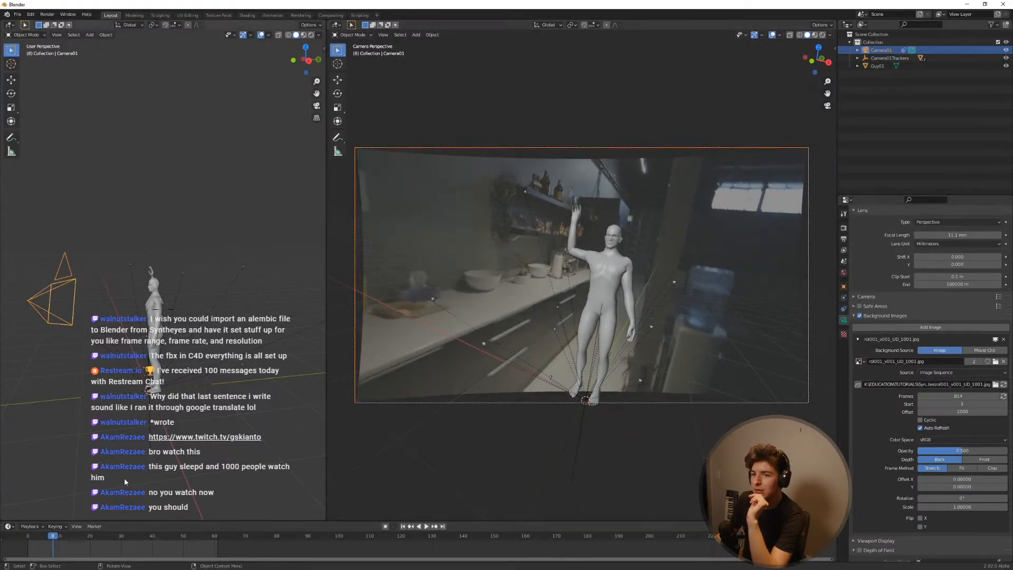
key("space")
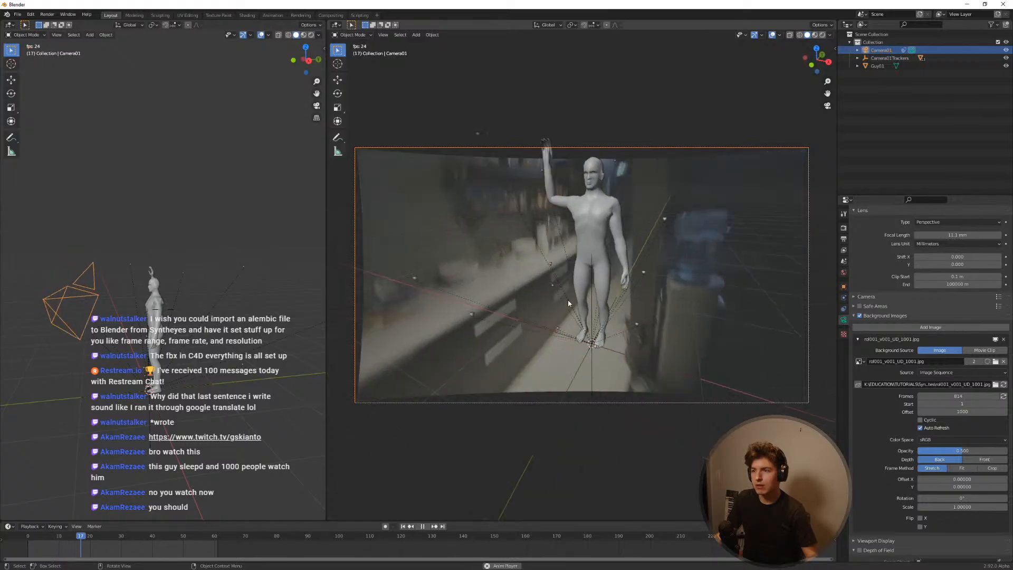
key("space")
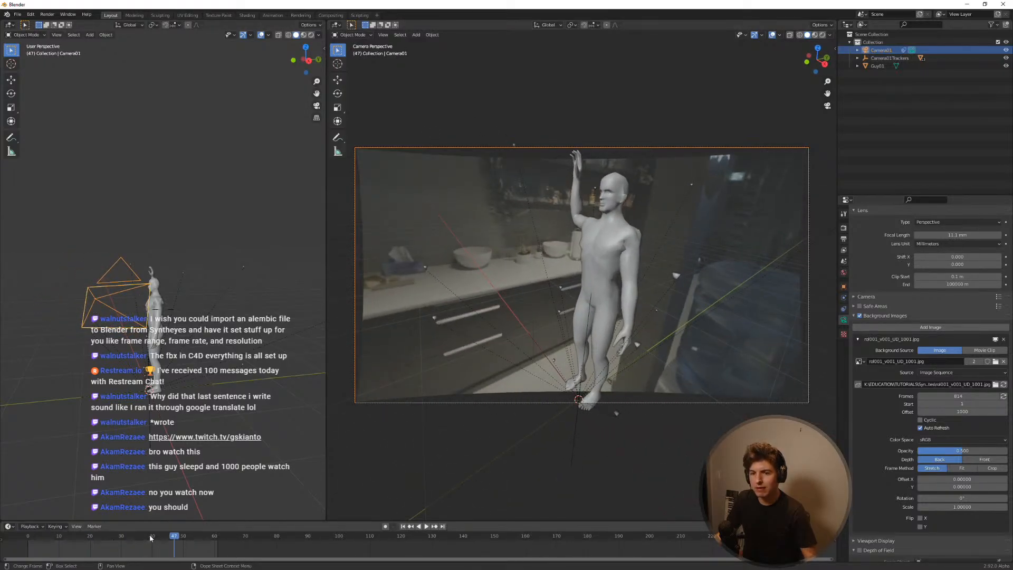
left_click_drag(150, 536, 136, 539)
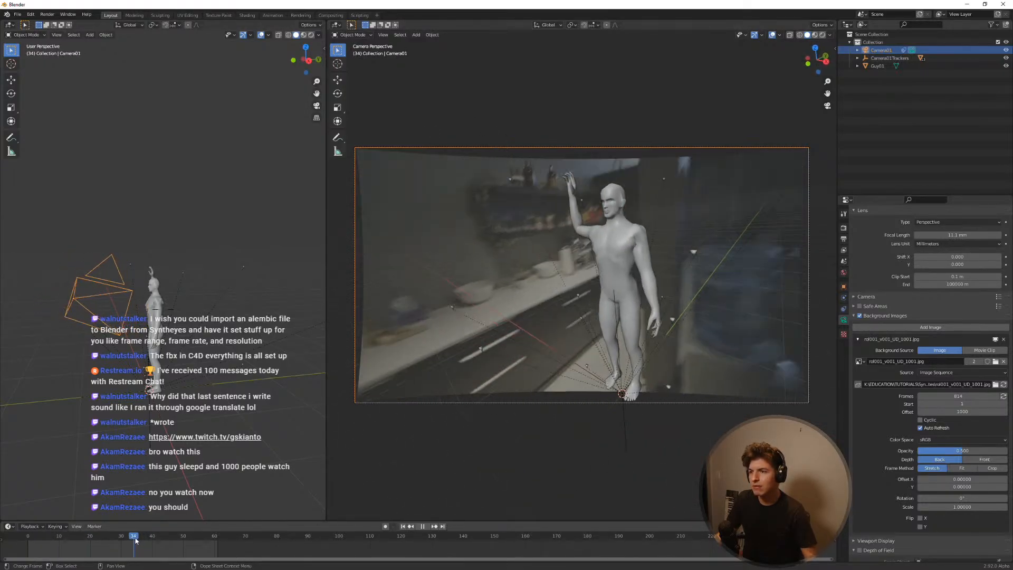
key("Escape")
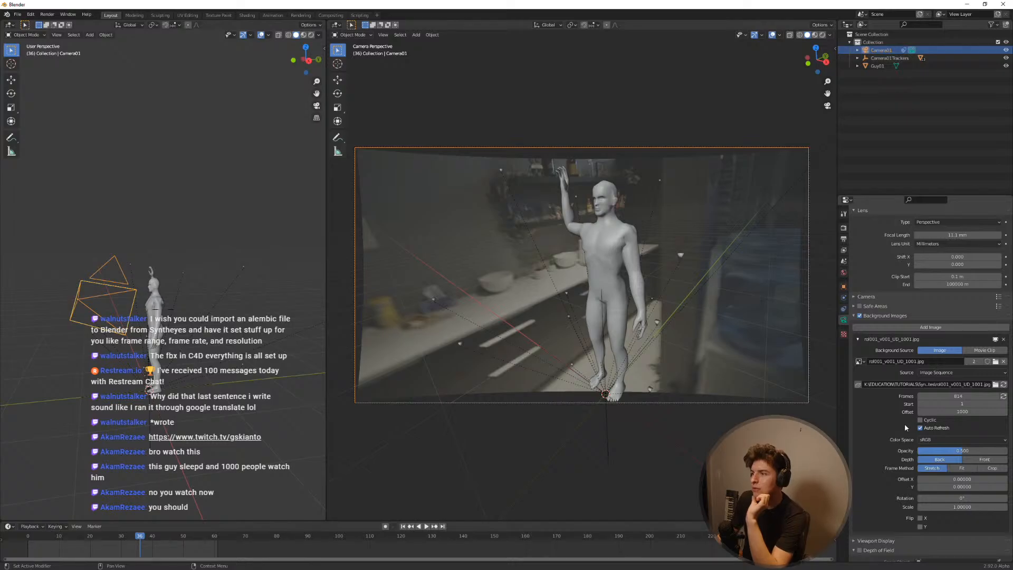
Step: Set the background image sequence's frame offset to 1001
left_click(951, 412)
type("1")
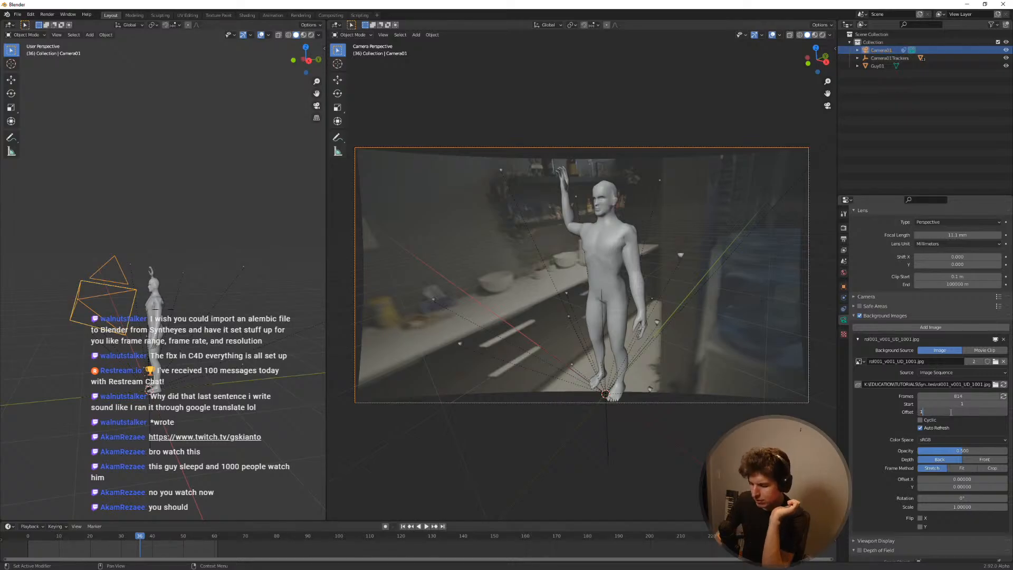
type("001")
key("Return")
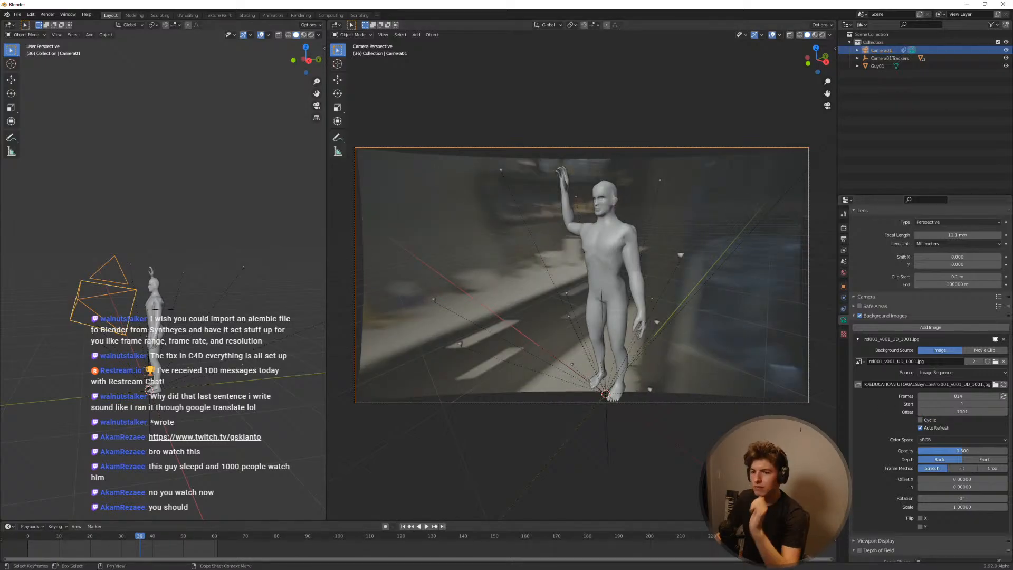
Step: Play the shot from near its start and widen the camera viewport to check the plate's sync
left_click_drag(139, 539, 98, 539)
key("space")
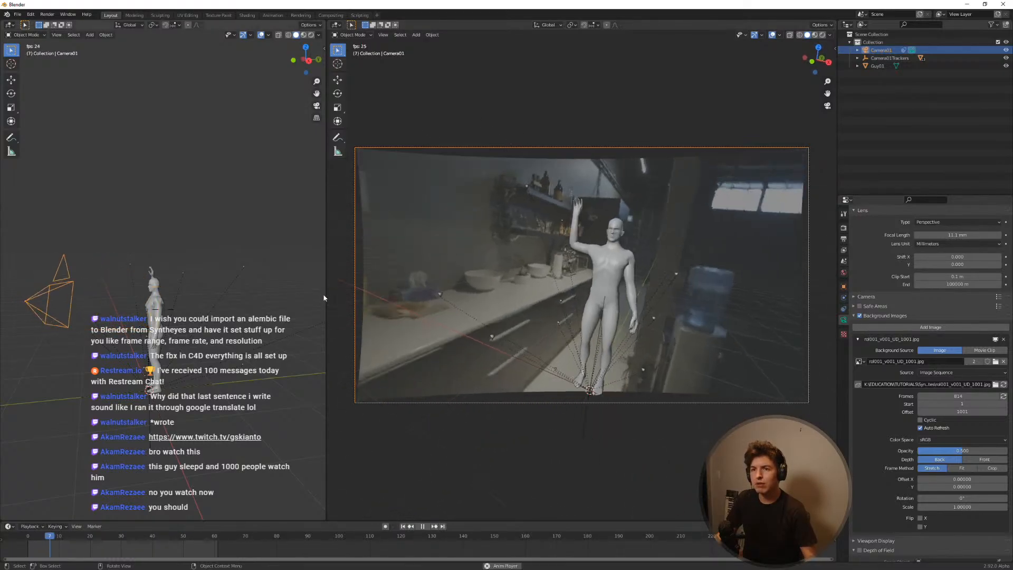
left_click_drag(327, 285, 174, 285)
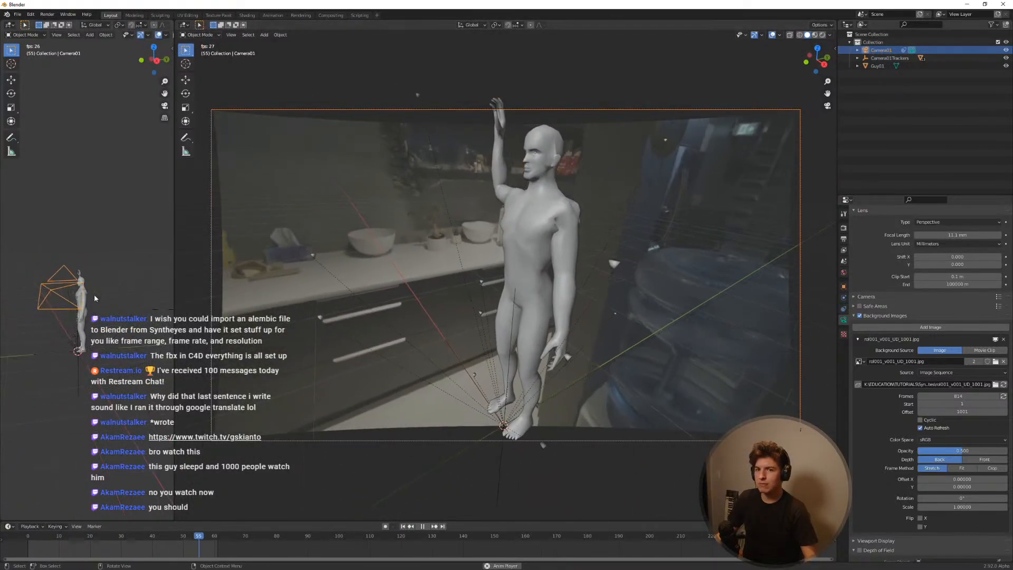
key("space")
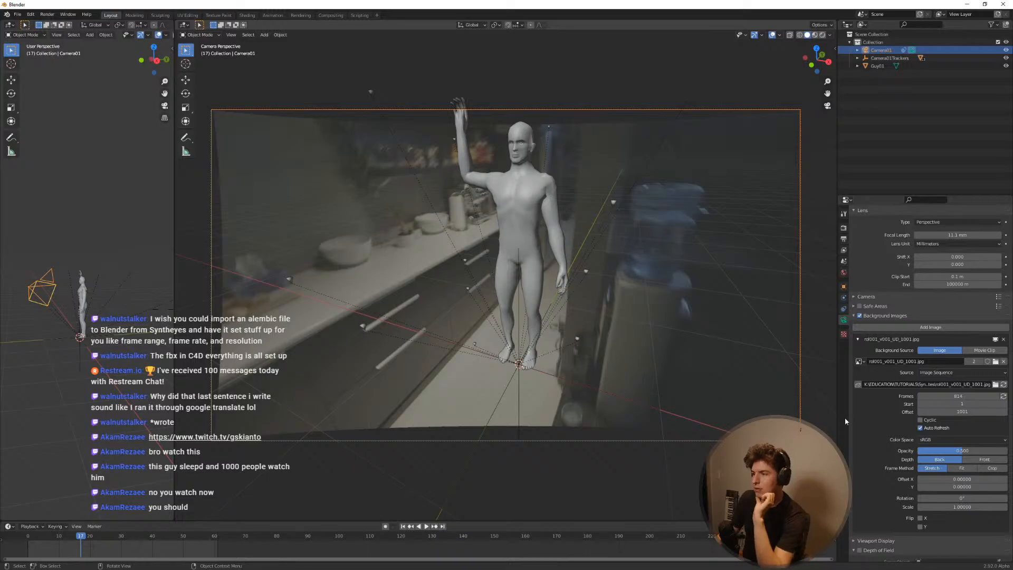
Step: Raise the background image's opacity to 1.000, deselect the camera, and play the shot
scroll(897, 469, "down", 4)
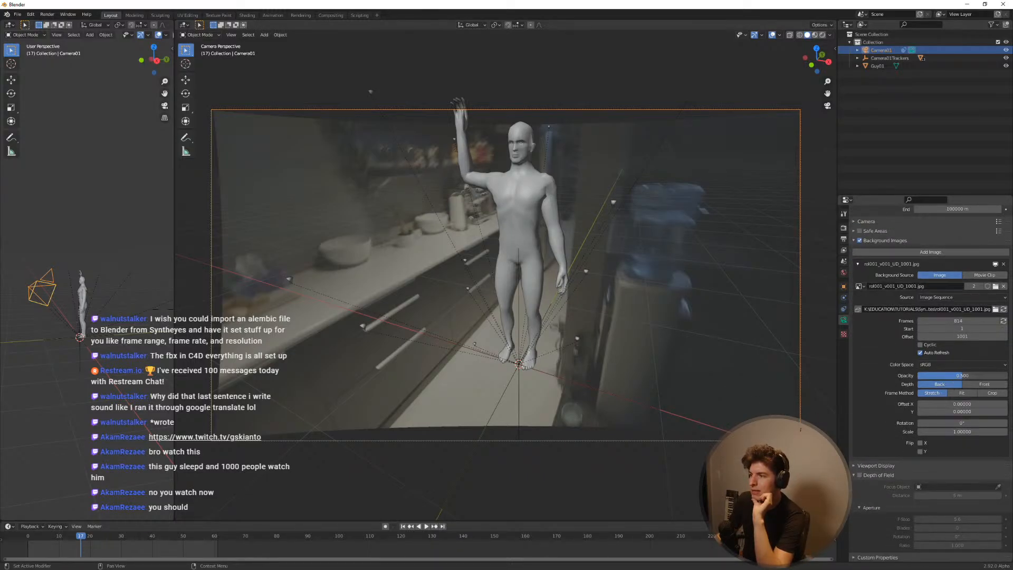
left_click_drag(944, 376, 999, 376)
left_click(112, 399)
key("space")
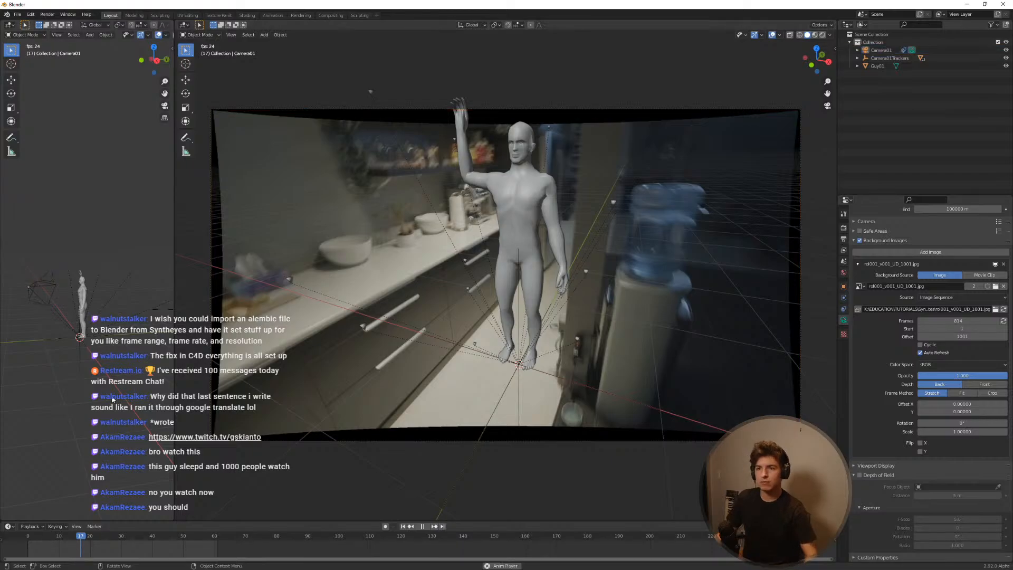
key("space")
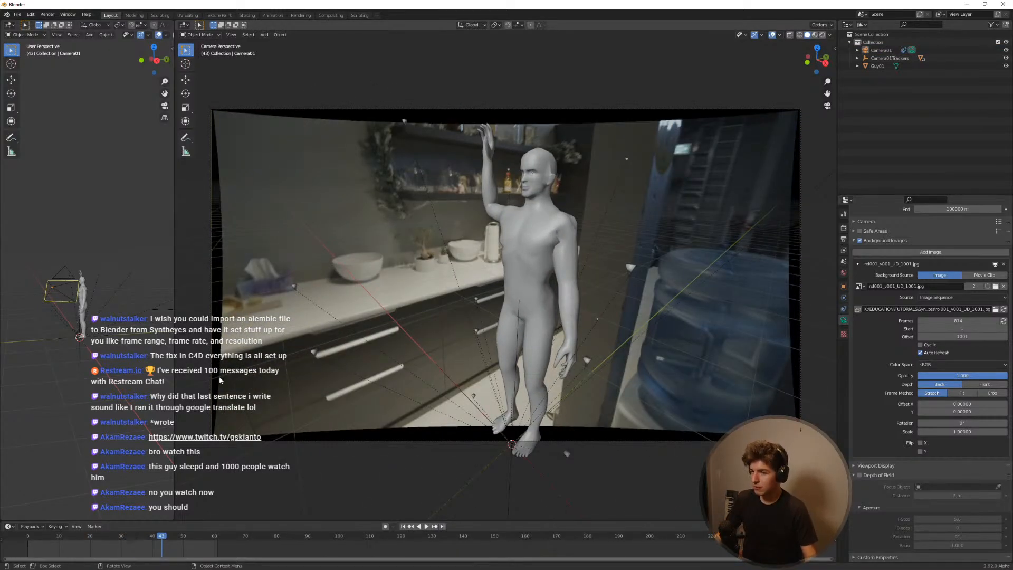
Step: Enlarge the perspective viewport slightly, play the shot, and move to frame 17
scroll(132, 359, "down", 1)
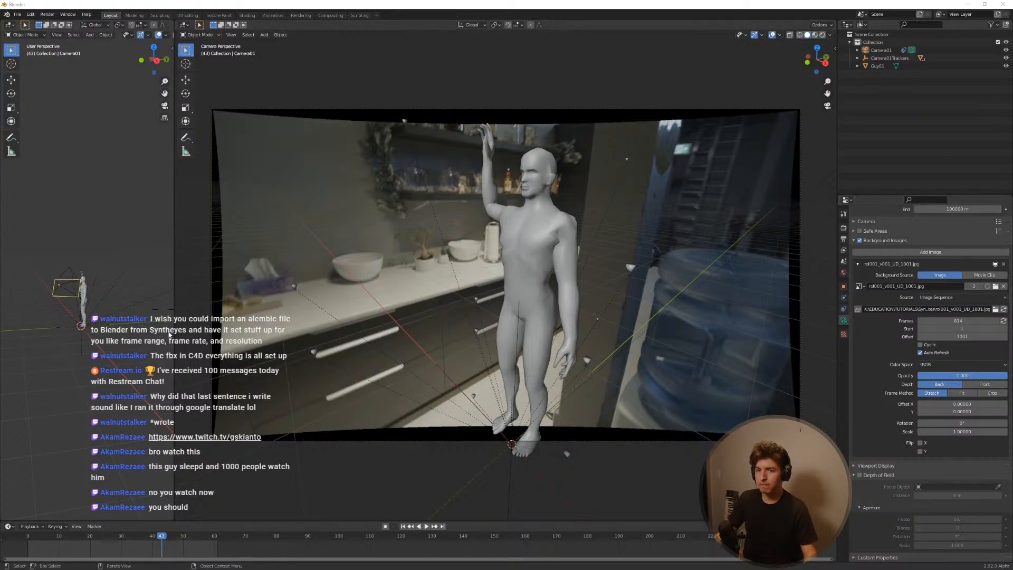
middle_click_drag(107, 323, 108, 331)
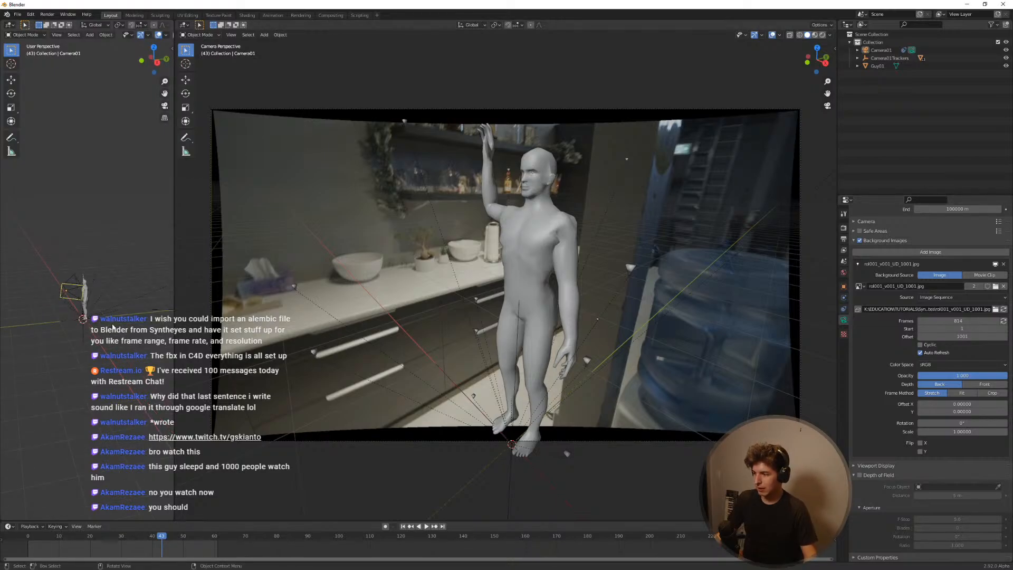
left_click_drag(173, 302, 190, 301)
key("space")
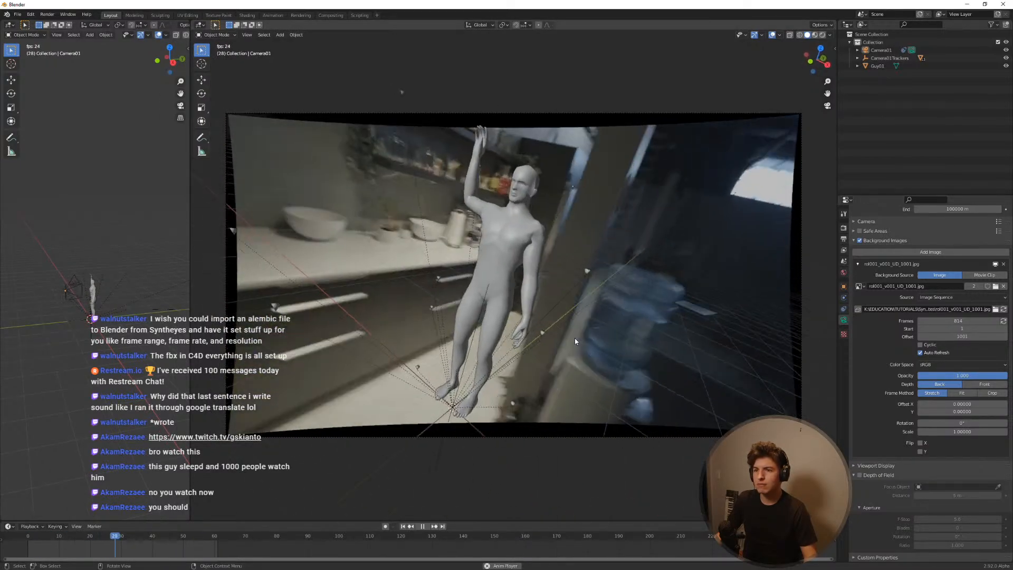
key("space")
left_click_drag(164, 534, 81, 549)
Step: Hide the relationship lines in the camera viewport's overlays and advance to frame 19
left_click(712, 99)
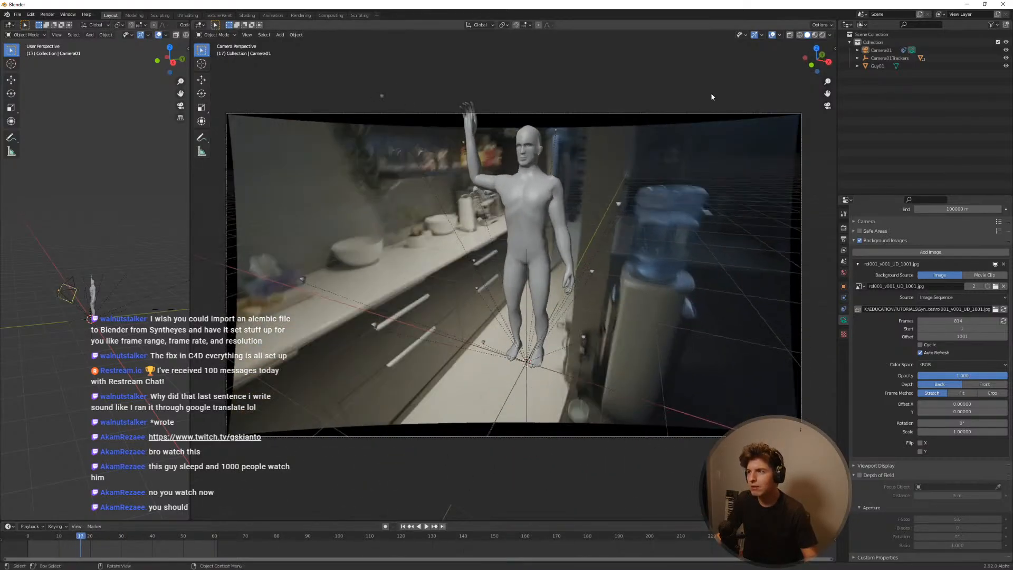
left_click(780, 35)
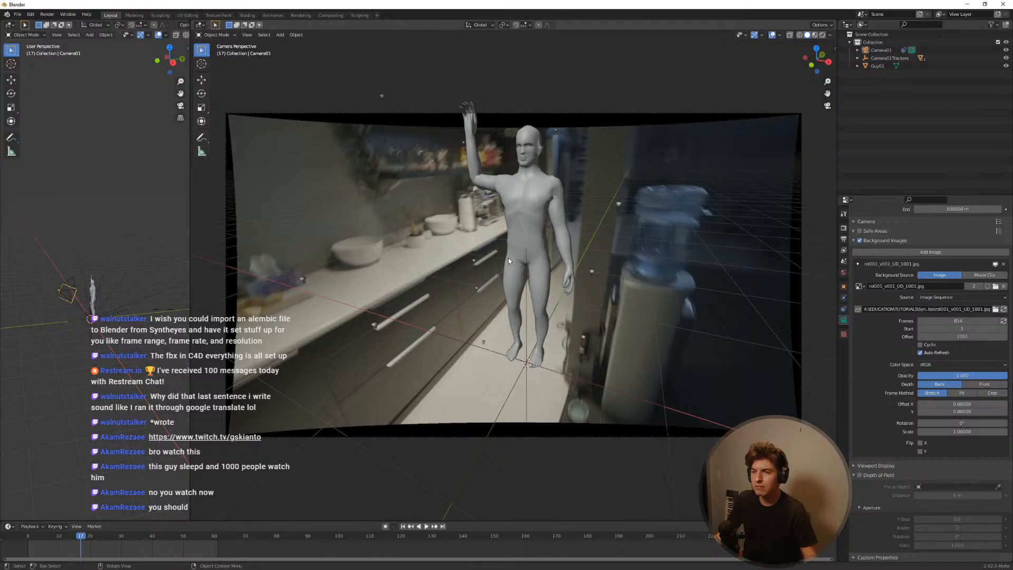
key("space")
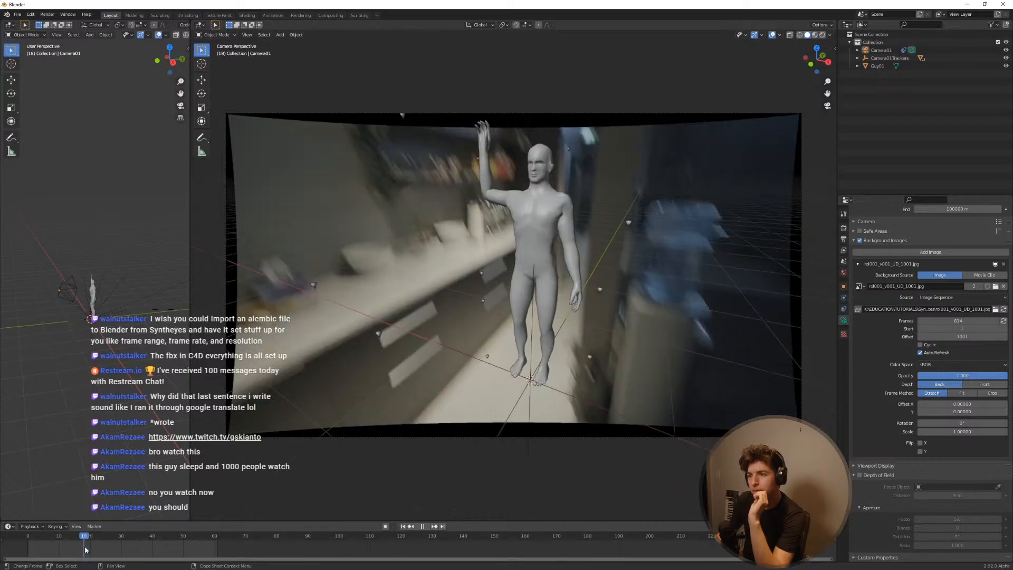
key("space")
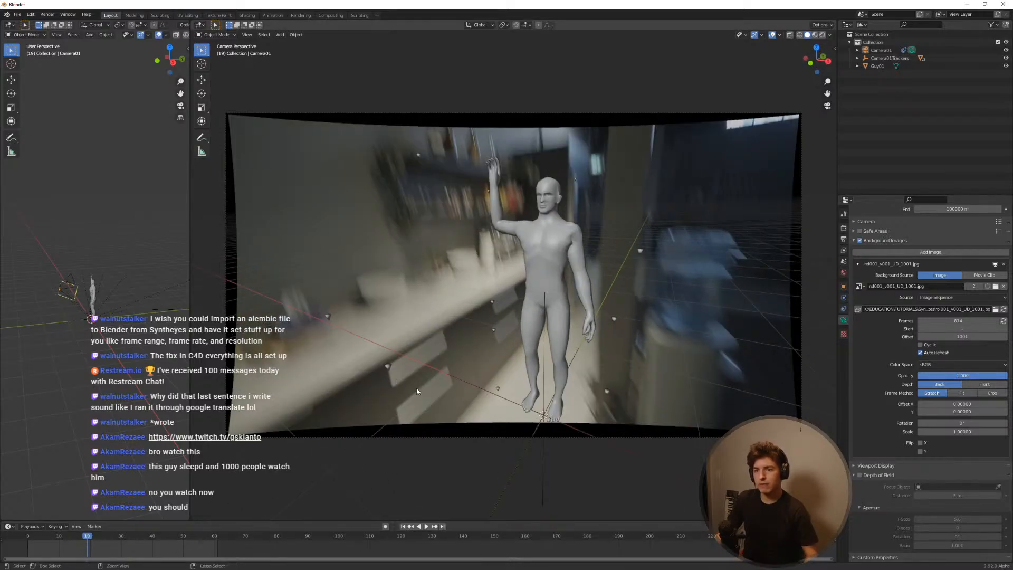
Step: Examine how the tracker markers and mannequin line up with the motion-blurred plate at frame 19
scroll(417, 388, "up", 4)
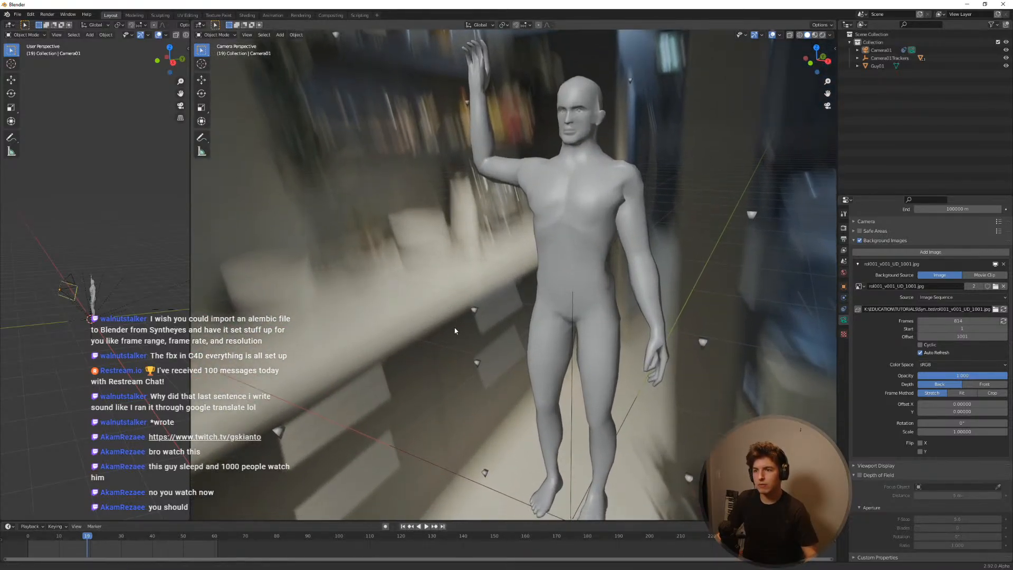
middle_click_drag(455, 331, 476, 321, "shift")
scroll(546, 337, "up", 4)
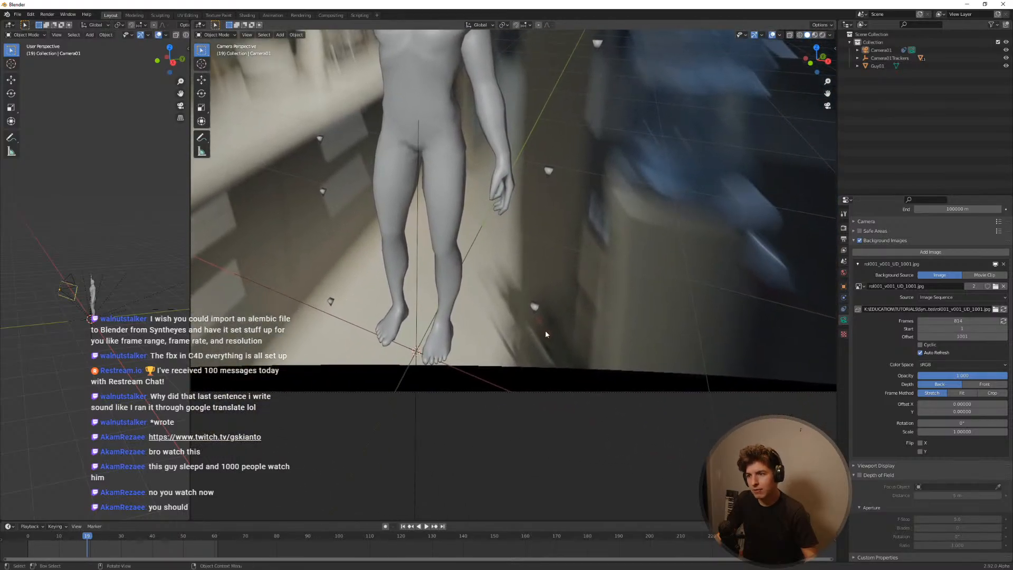
middle_click_drag(559, 337, 518, 44, "shift")
scroll(546, 181, "down", 8)
middle_click_drag(512, 255, 512, 266, "shift")
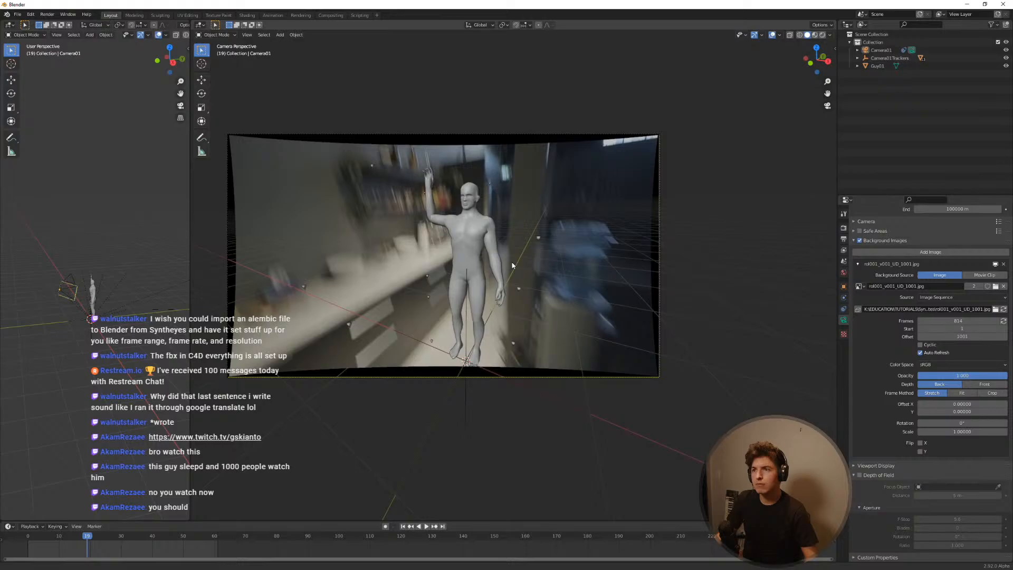
scroll(489, 272, "up", 10)
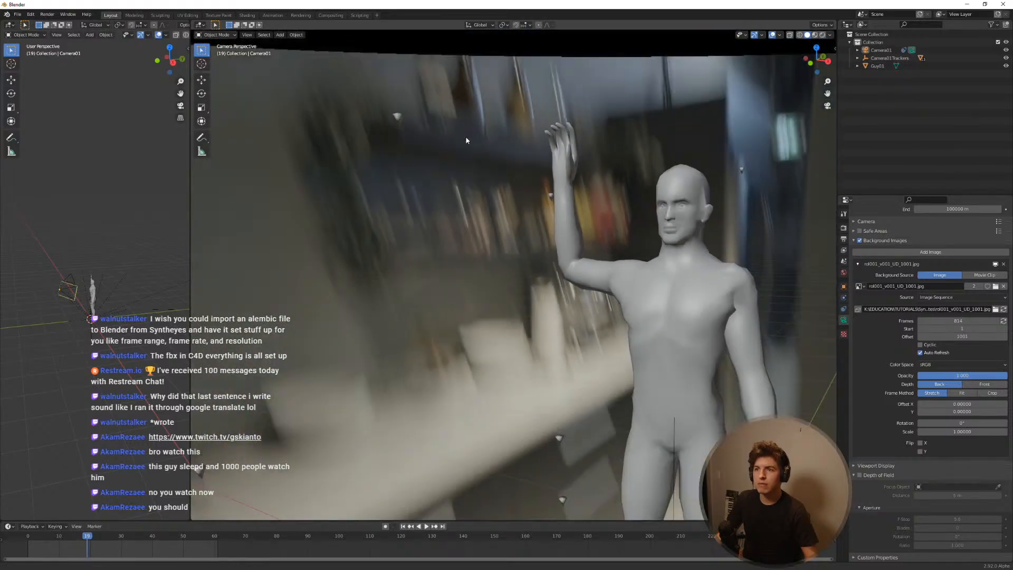
middle_click_drag(466, 140, 527, 232, "shift")
scroll(492, 239, "down", 3)
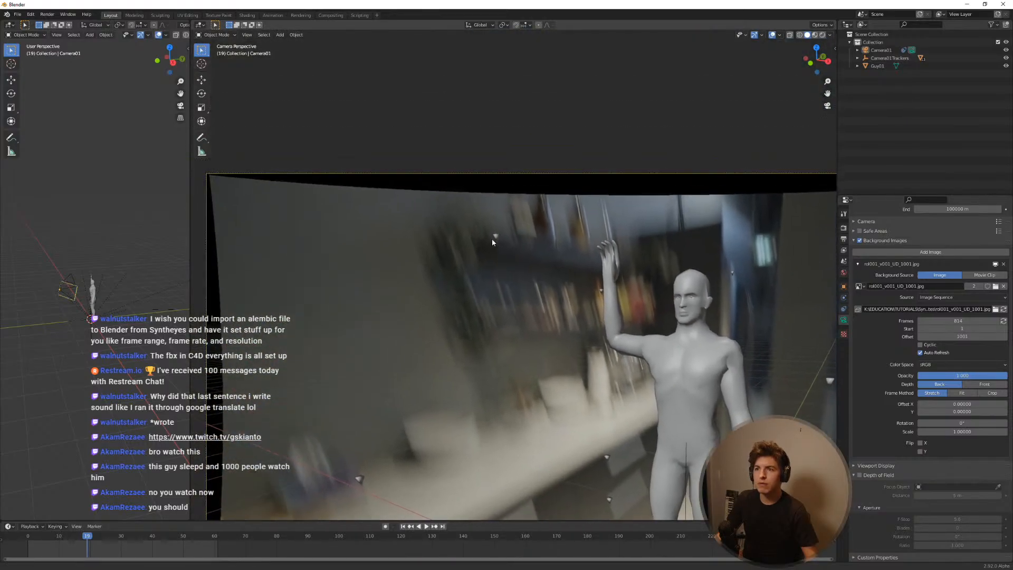
scroll(494, 232, "up", 7)
scroll(501, 153, "down", 1)
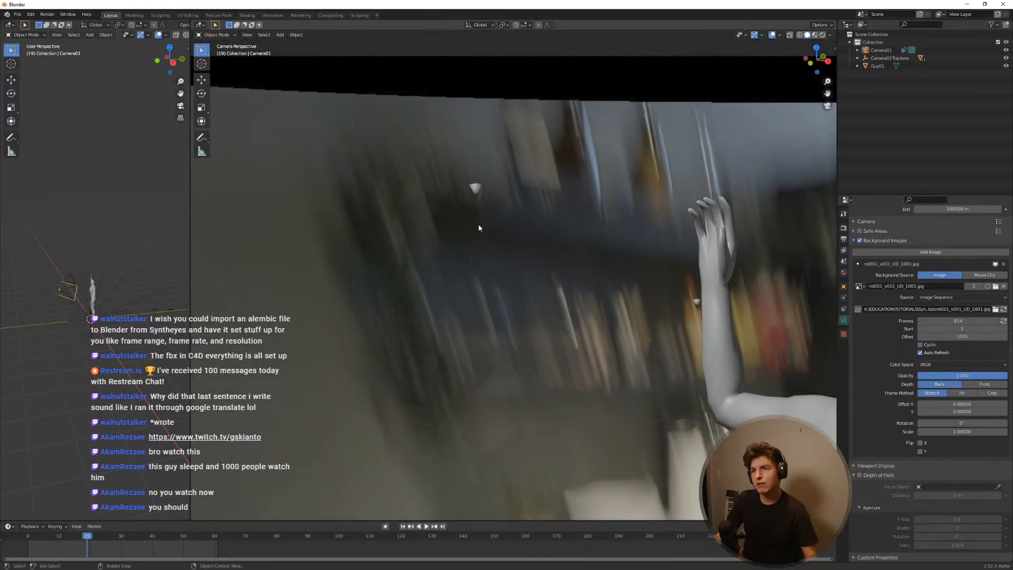
scroll(479, 228, "down", 6)
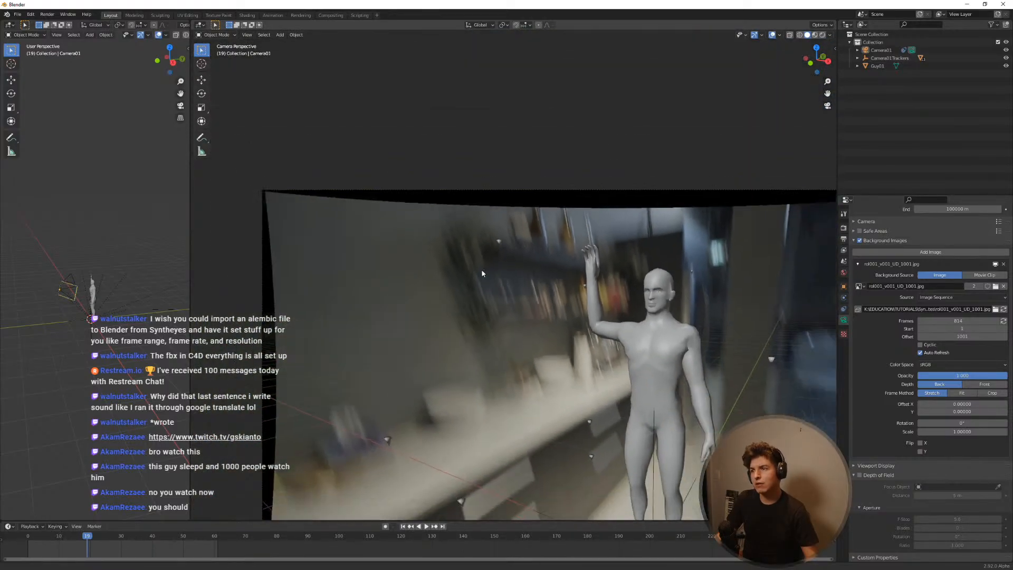
middle_click_drag(492, 262, 553, 262, "shift")
scroll(528, 282, "up", 1)
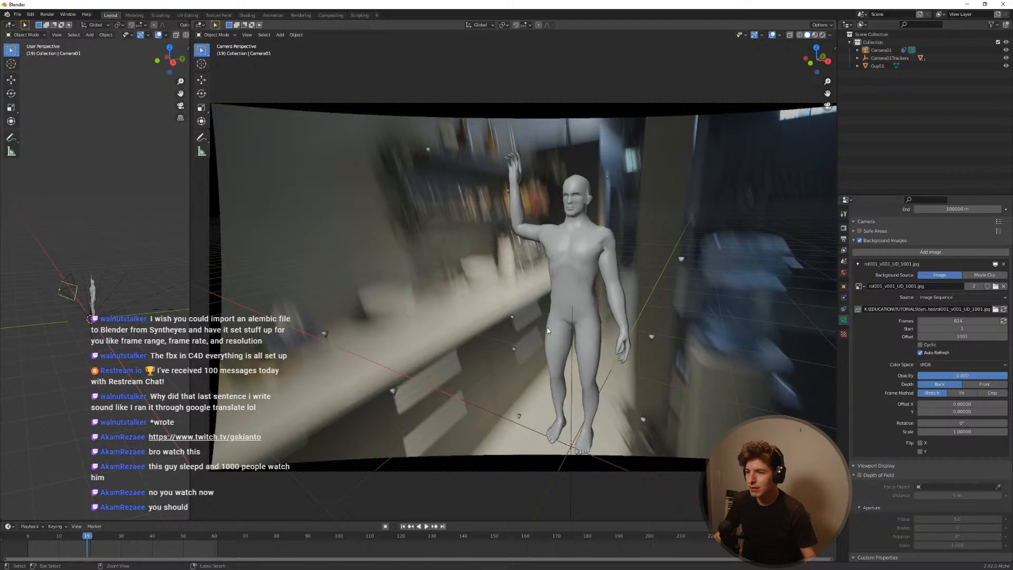
middle_click_drag(544, 316, 526, 322, "ctrl")
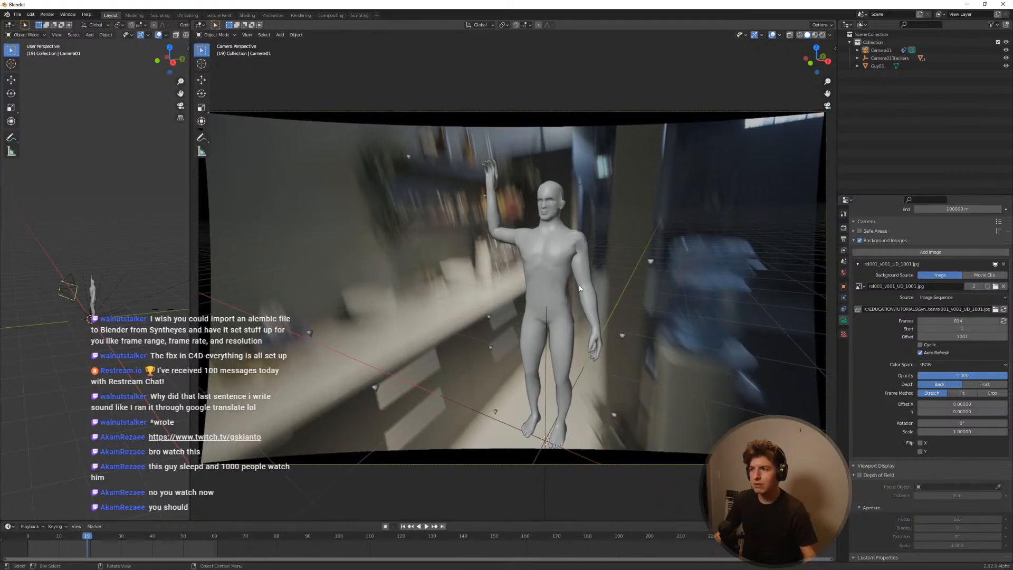
Step: Use Cycles as the render engine and set its device to GPU Compute
left_click(844, 230)
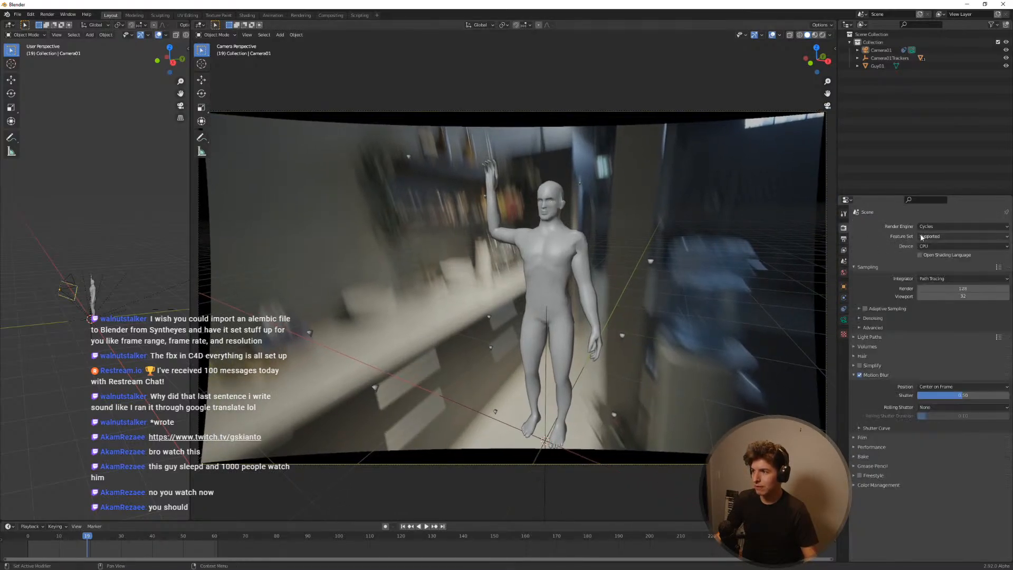
left_click(932, 226)
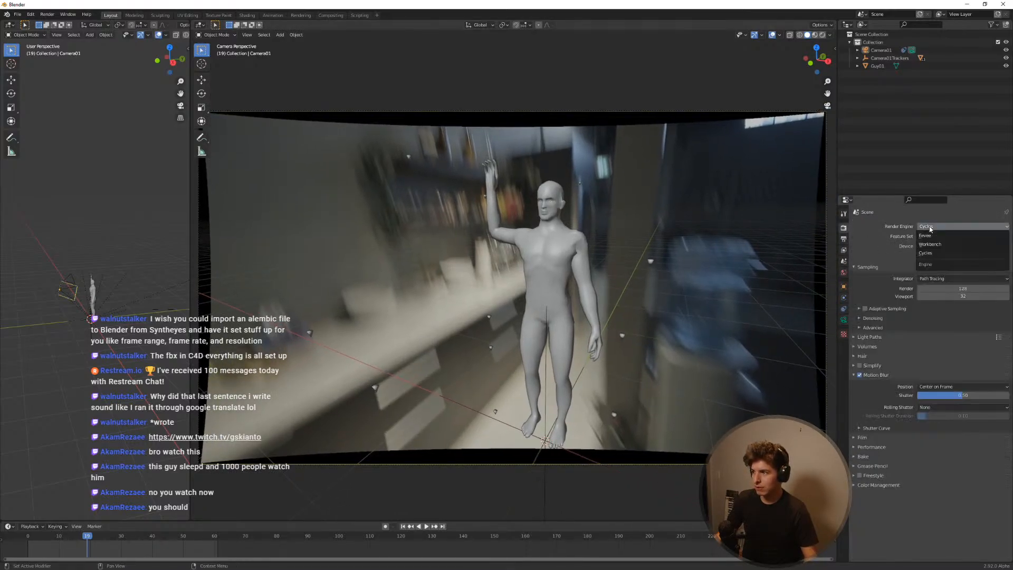
left_click(938, 253)
left_click(924, 247)
left_click(931, 264)
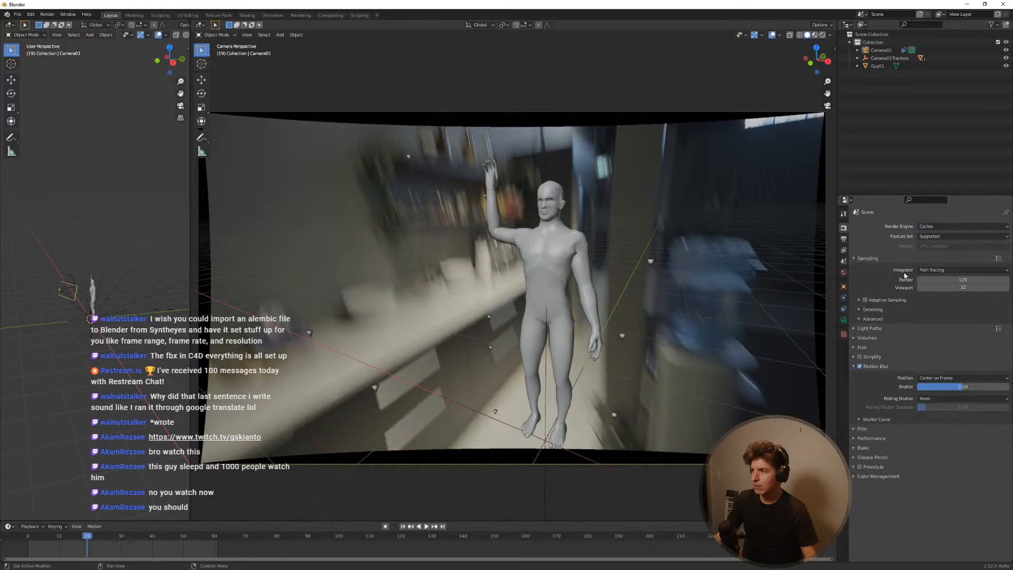
Step: Set the Cycles render samples to 512
left_click(952, 281)
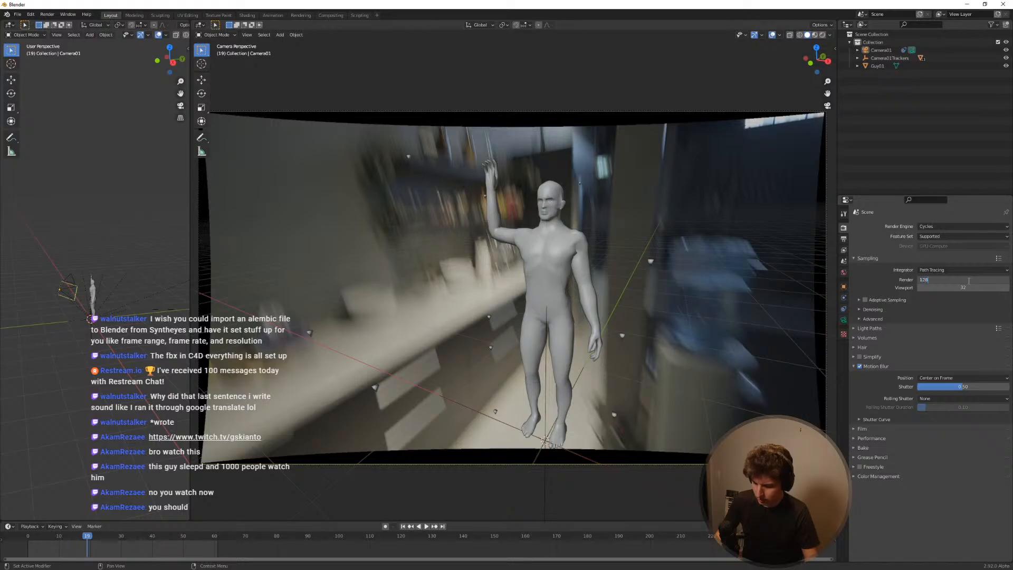
type("512")
key("Return")
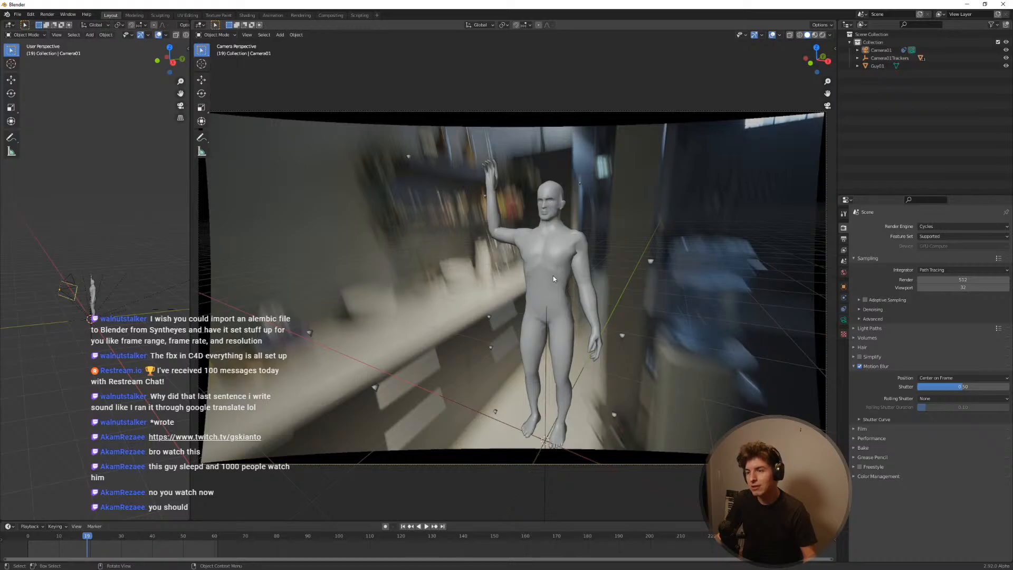
Step: Expand the Camera01Trackers hierarchy and select every tracker from Tracker1 to Tracker15, with Tracker15 active
left_click(310, 334)
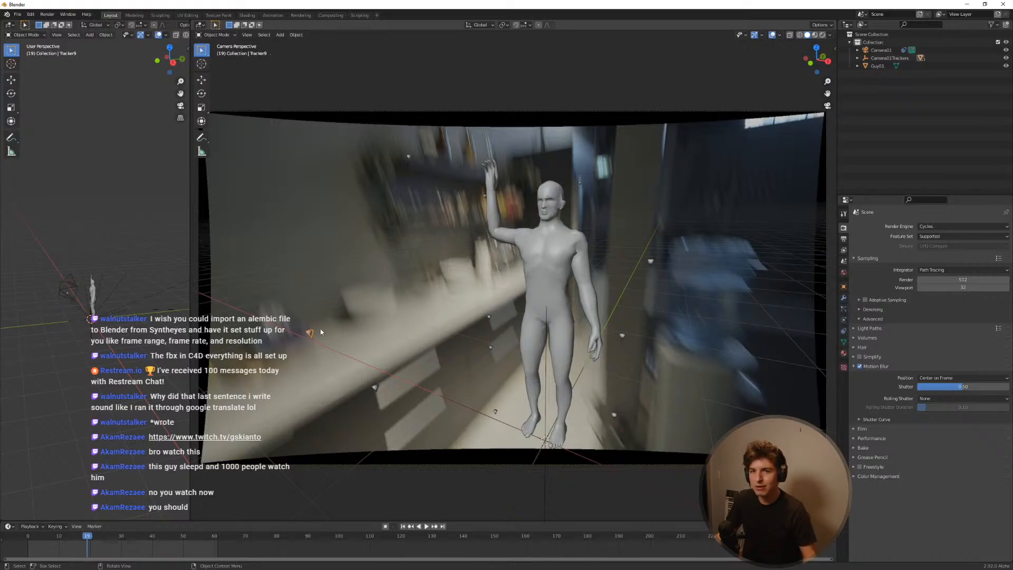
left_click(857, 59)
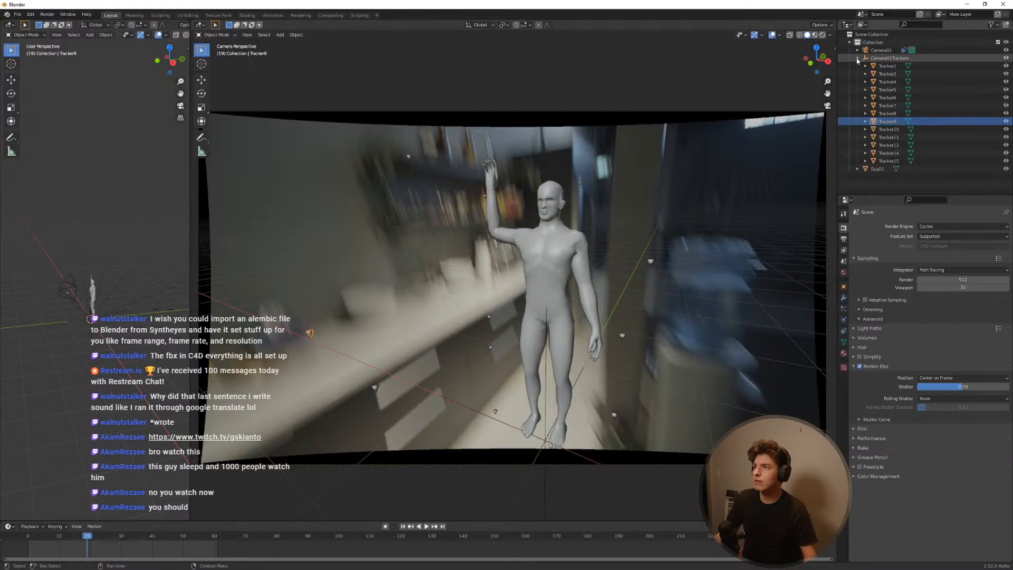
left_click(857, 58)
left_click(857, 66)
left_click(858, 50)
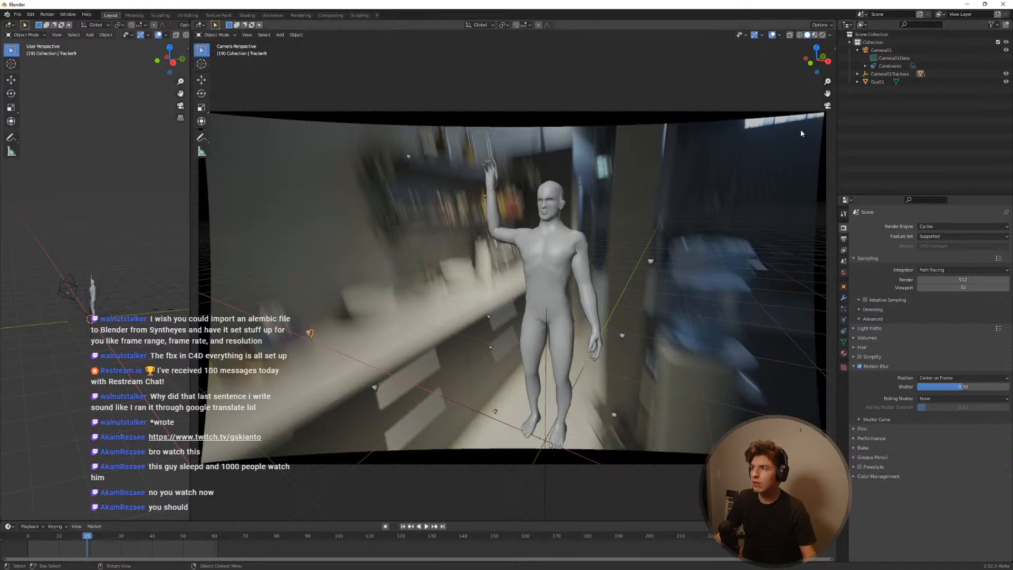
left_click(858, 74)
left_click(870, 82)
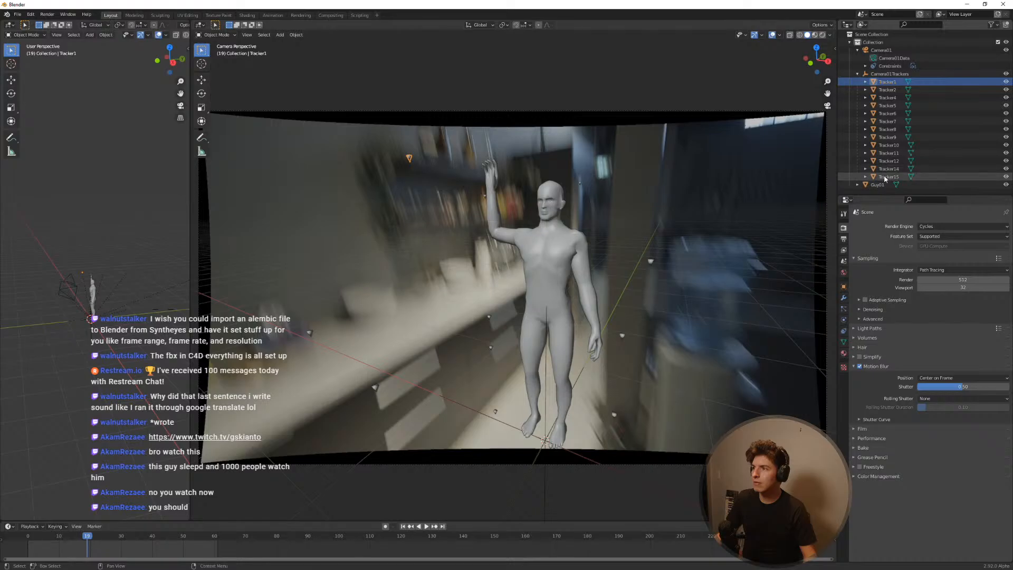
left_click(887, 97, "shift")
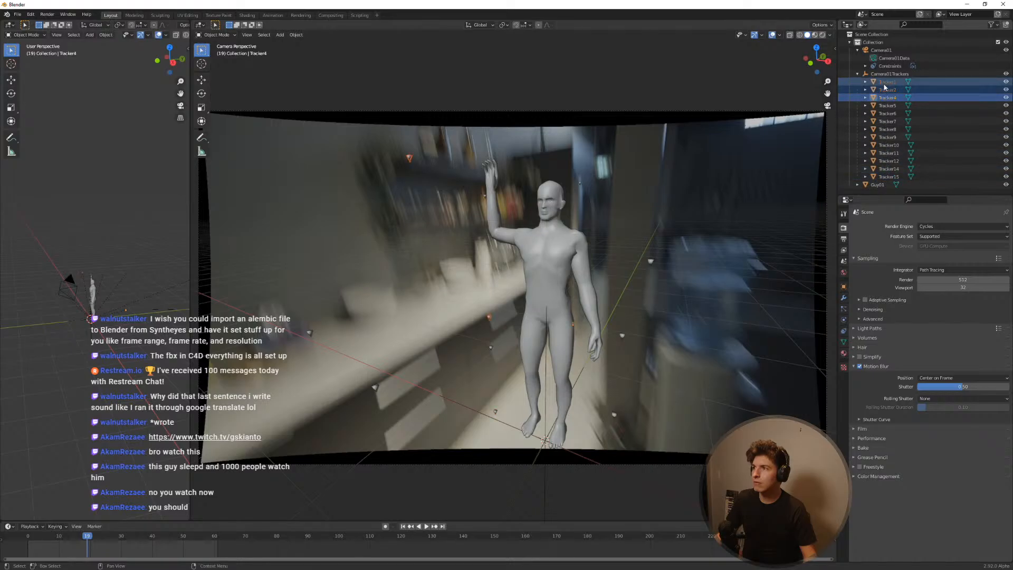
left_click(889, 177)
left_click(887, 82, "ctrl")
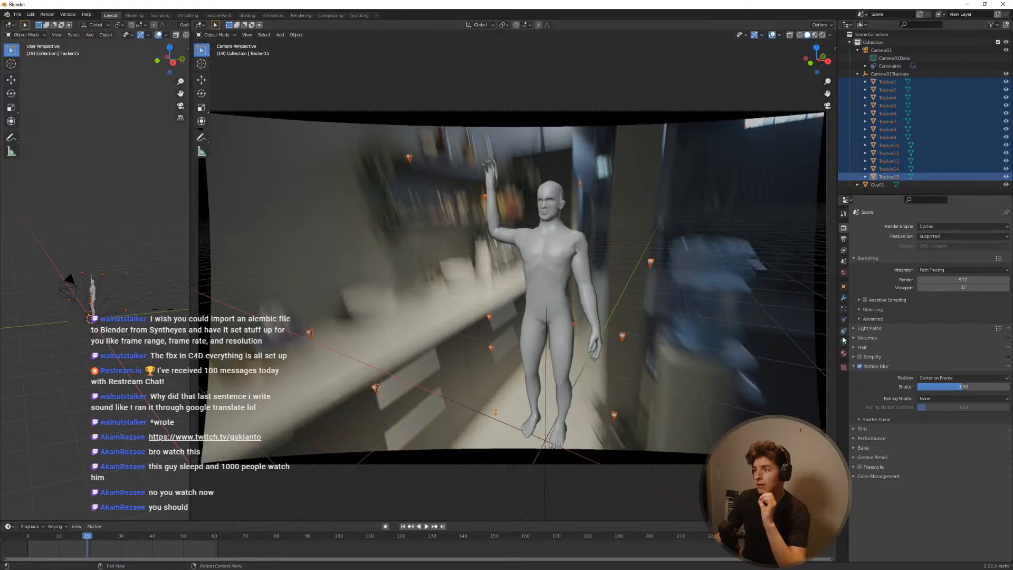
Step: Create a new material on the active Tracker15, set its surface shader to Emission and clear the selection
left_click(843, 353)
left_click(886, 252)
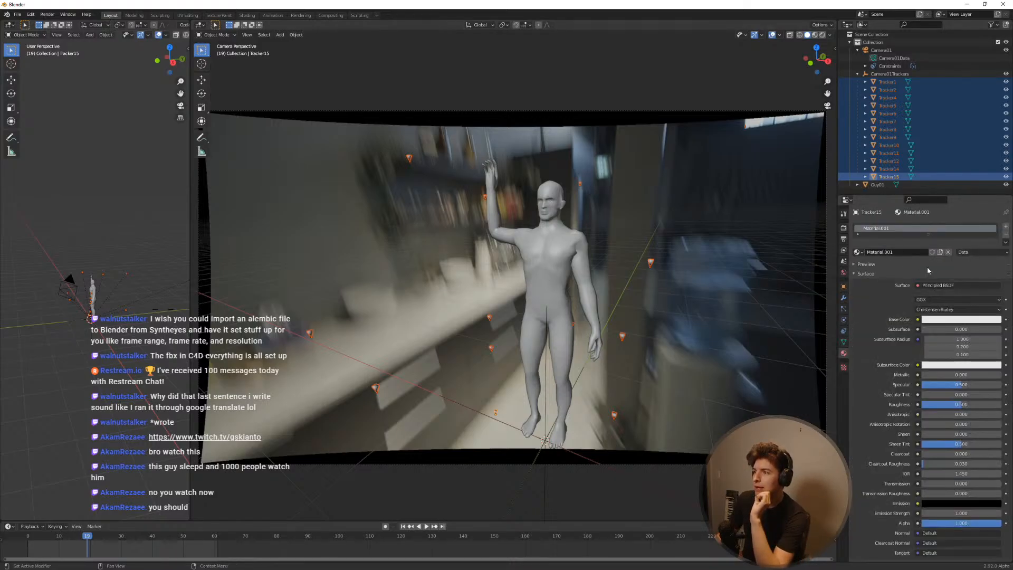
left_click(953, 285)
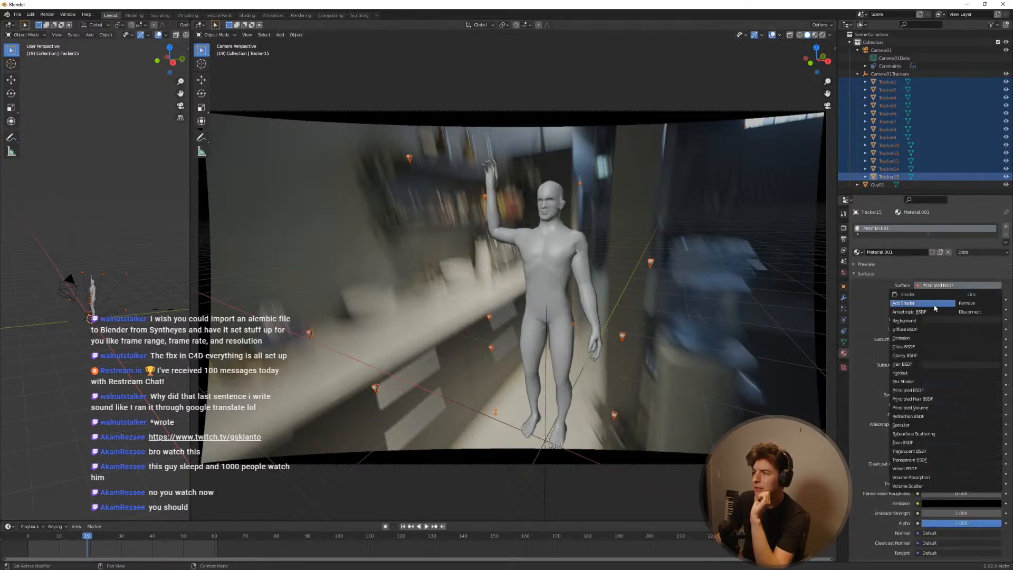
left_click(917, 340)
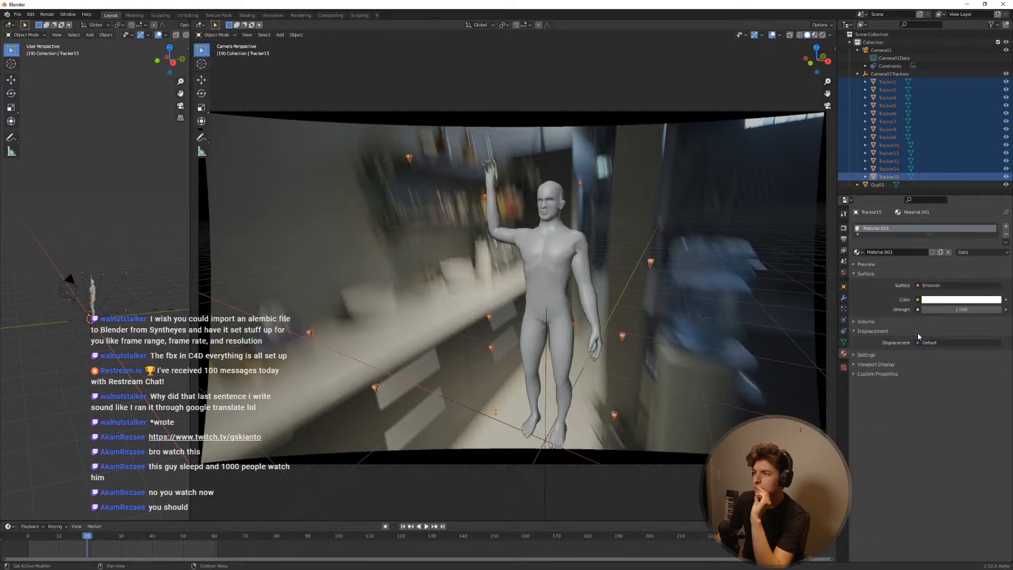
key("alt+a")
Step: Show the camera viewport in Rendered shading and select the tracker marker on the floor near the mannequin's feet
key("z")
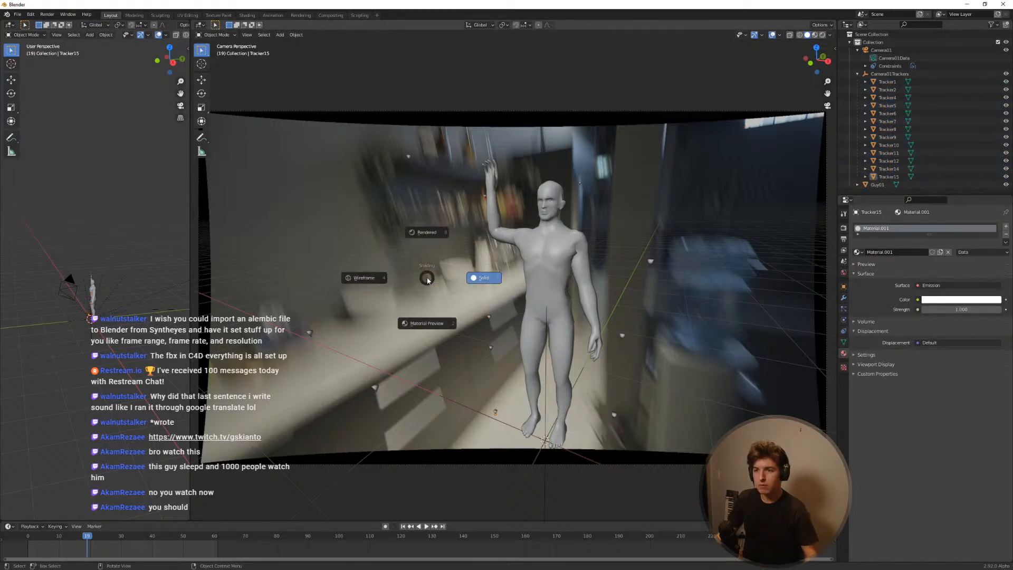
left_click(422, 228)
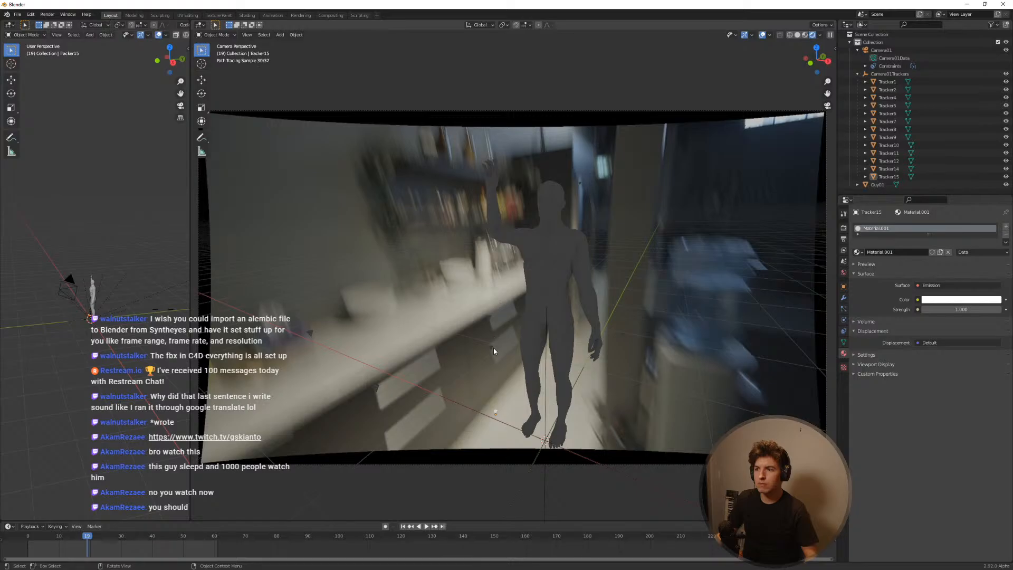
left_click(496, 412)
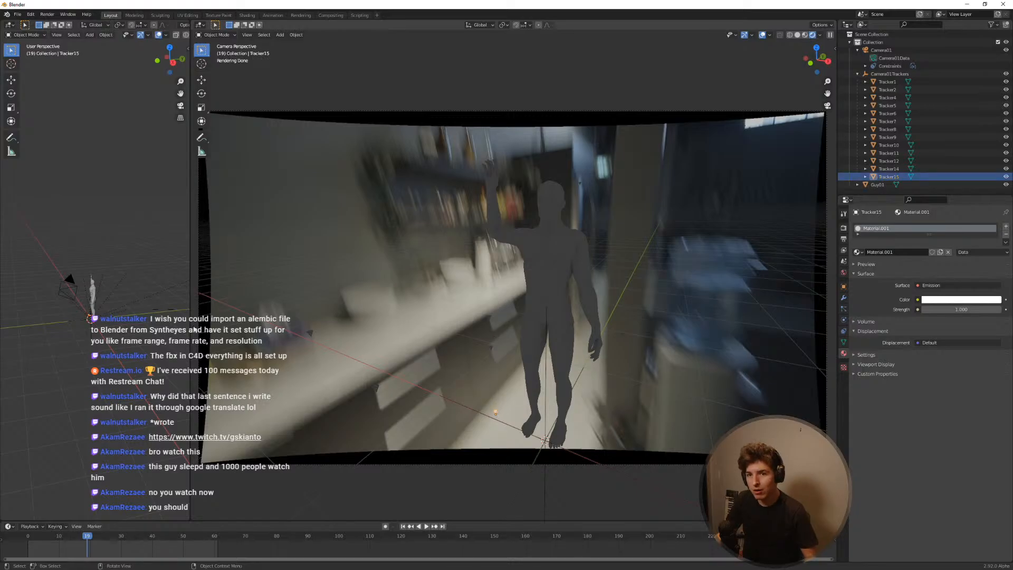
Step: Show the user perspective viewport in Rendered shading and examine the trackers around the mannequin up close
scroll(133, 329, "down", 1)
key("ctrl+space")
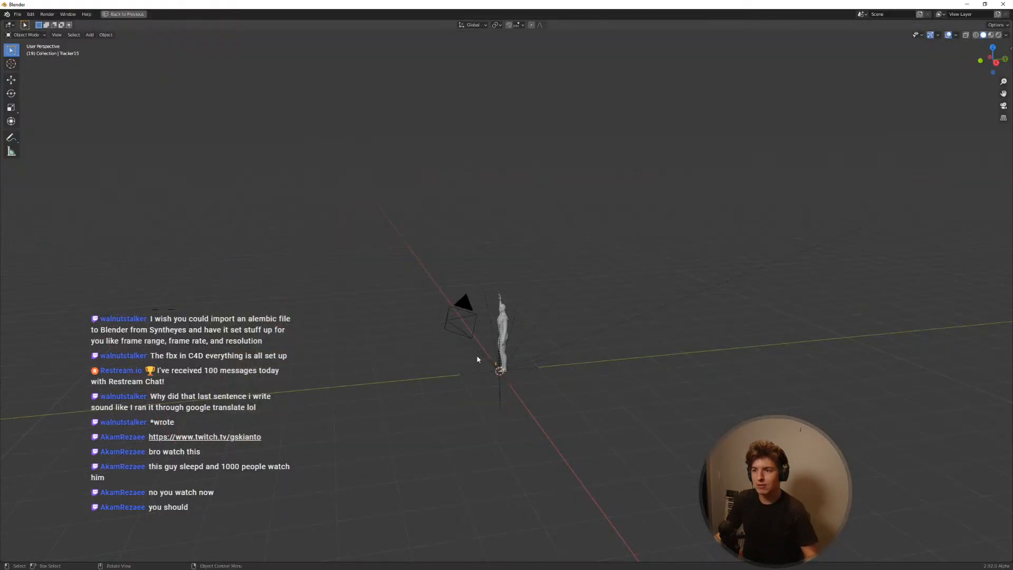
scroll(478, 359, "up", 3)
key("z")
left_click(487, 321)
middle_click_drag(536, 305, 554, 335)
scroll(527, 401, "up", 4)
mouse_move(515, 423)
middle_mouse_down()
mouse_move(499, 396)
mouse_move(536, 458)
mouse_move(480, 410)
mouse_move(498, 403)
middle_mouse_up()
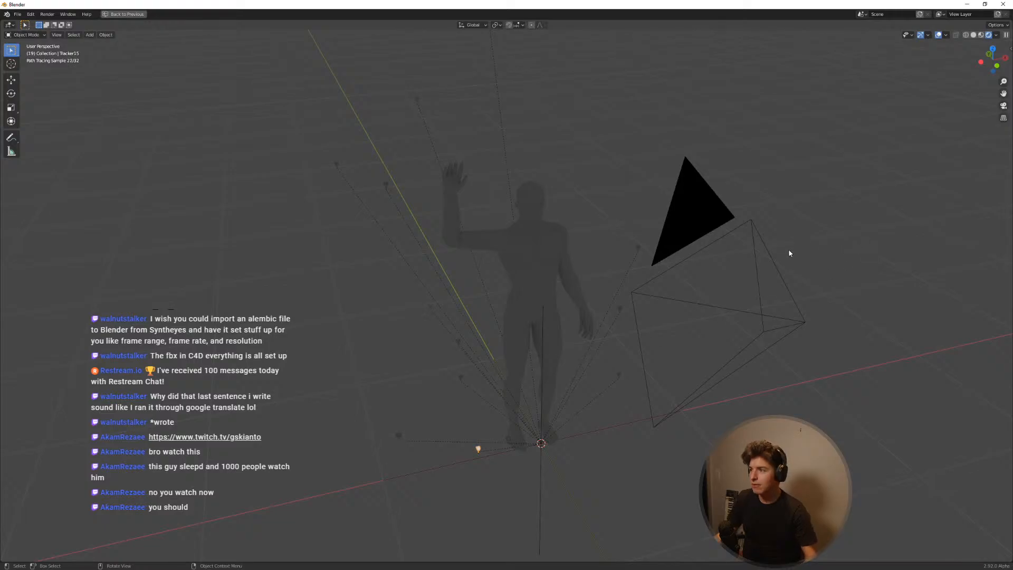
key("ctrl+space")
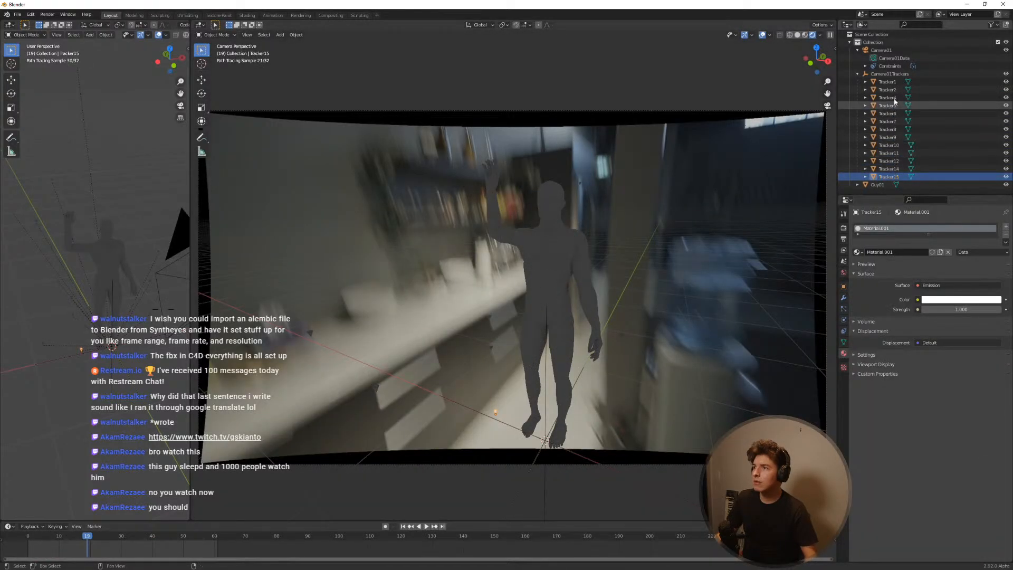
Step: Try to gather the trackers with Select Linked by material, starting from all trackers and from Tracker15, and clear the selection
left_click(887, 81, "shift")
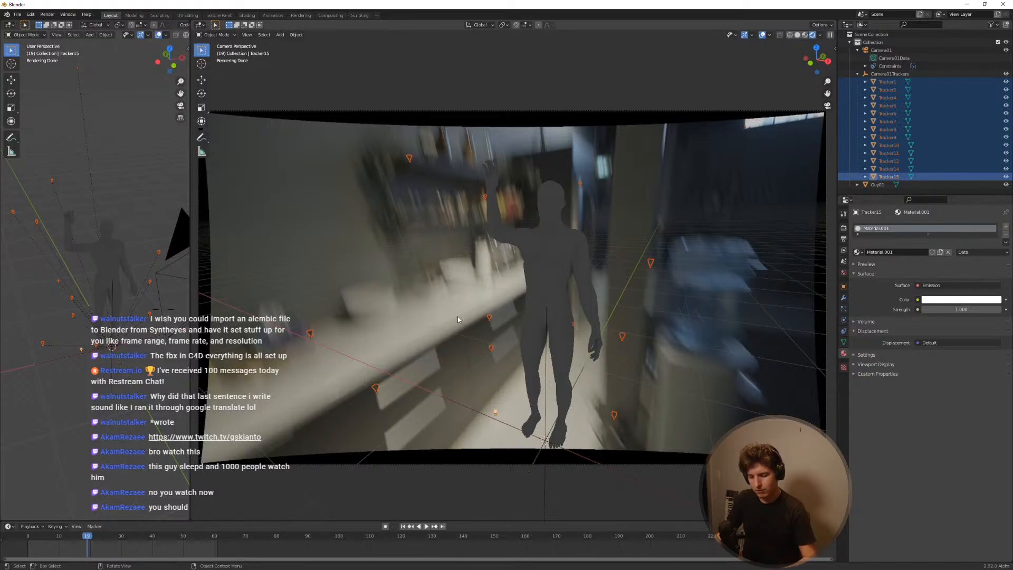
key("ctrl+m")
key("Escape")
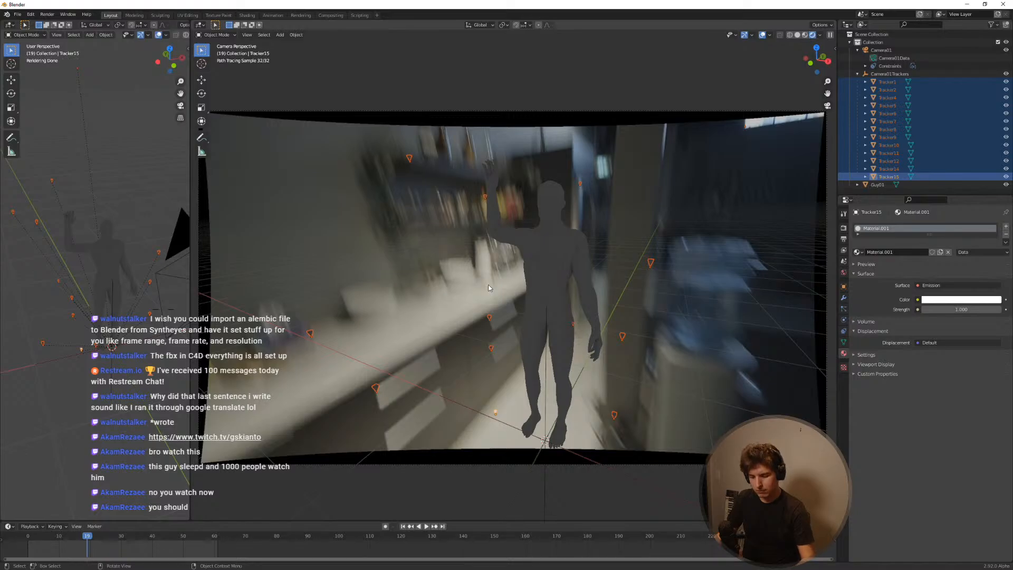
key("shift+l")
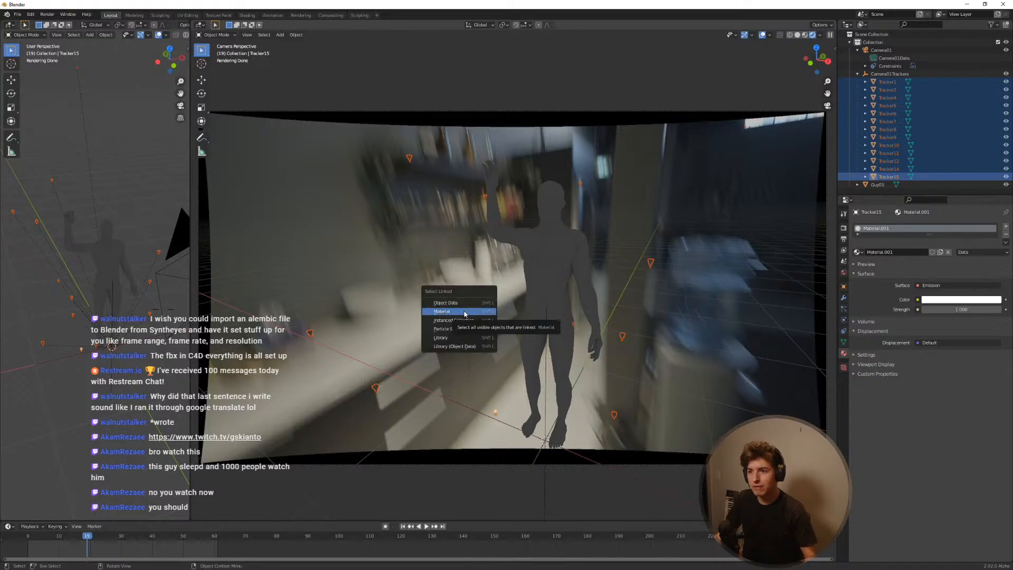
left_click(464, 312)
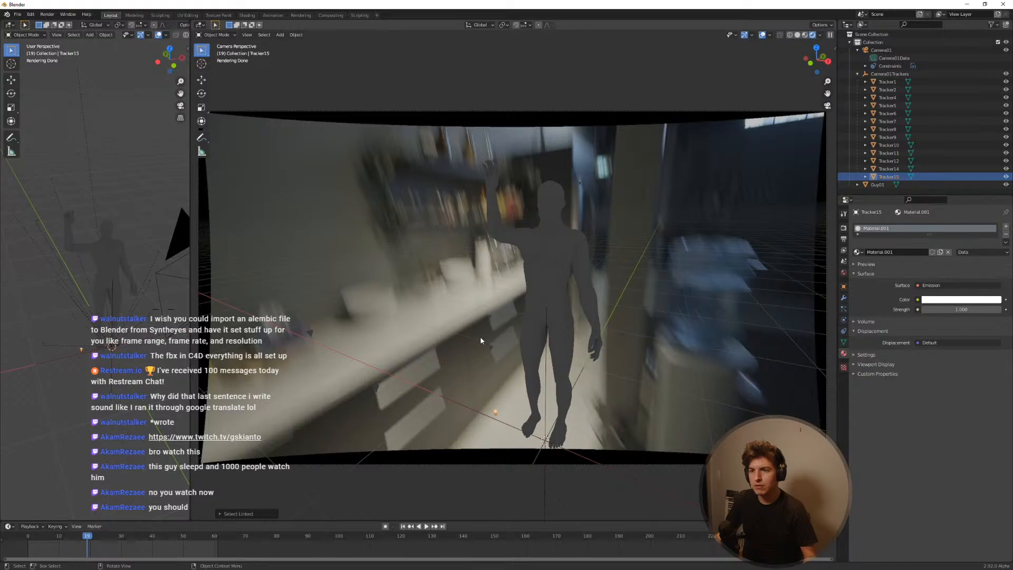
left_click(487, 365)
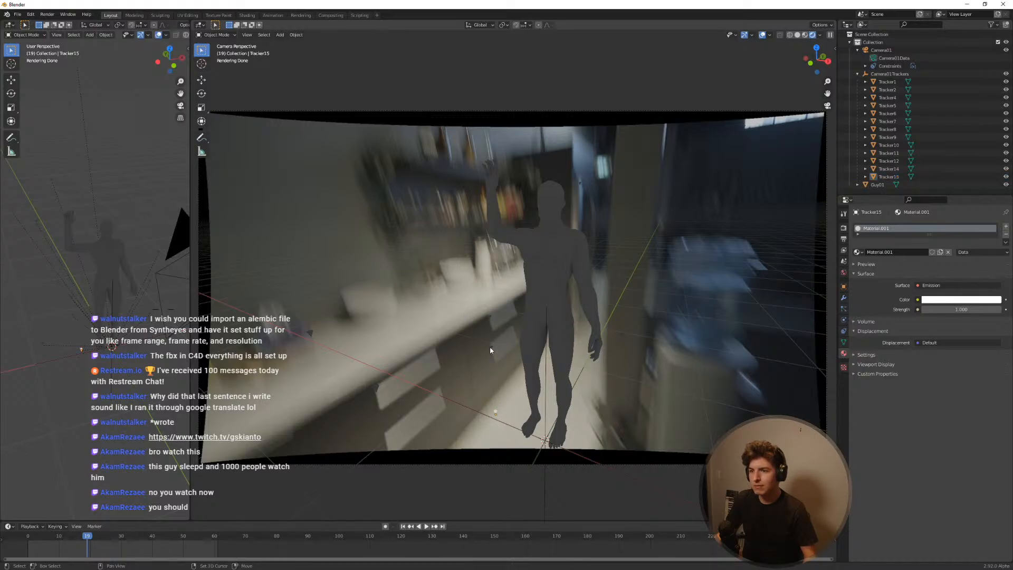
key("shift+l")
left_click(490, 369)
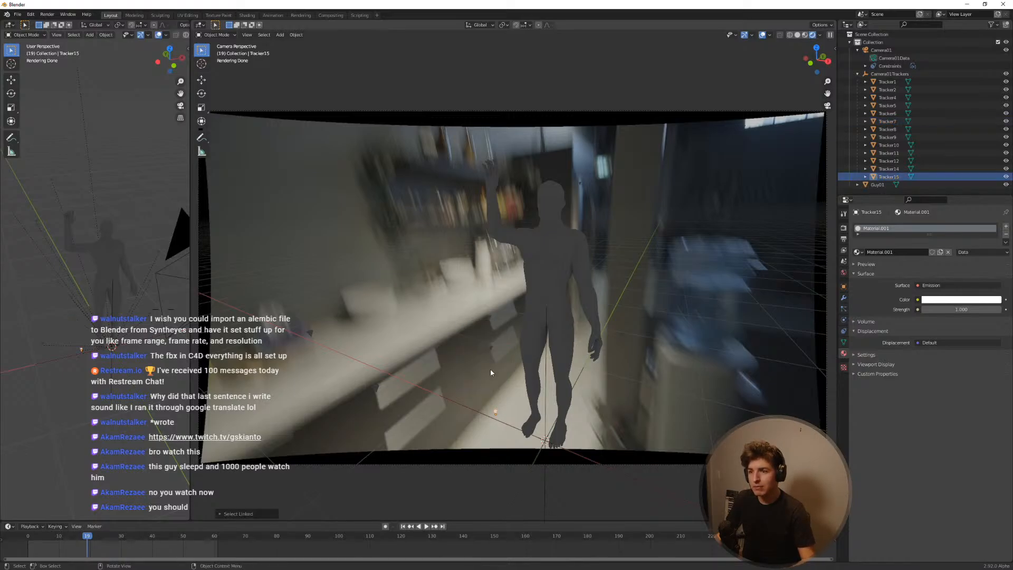
left_click(491, 348)
left_click(496, 412)
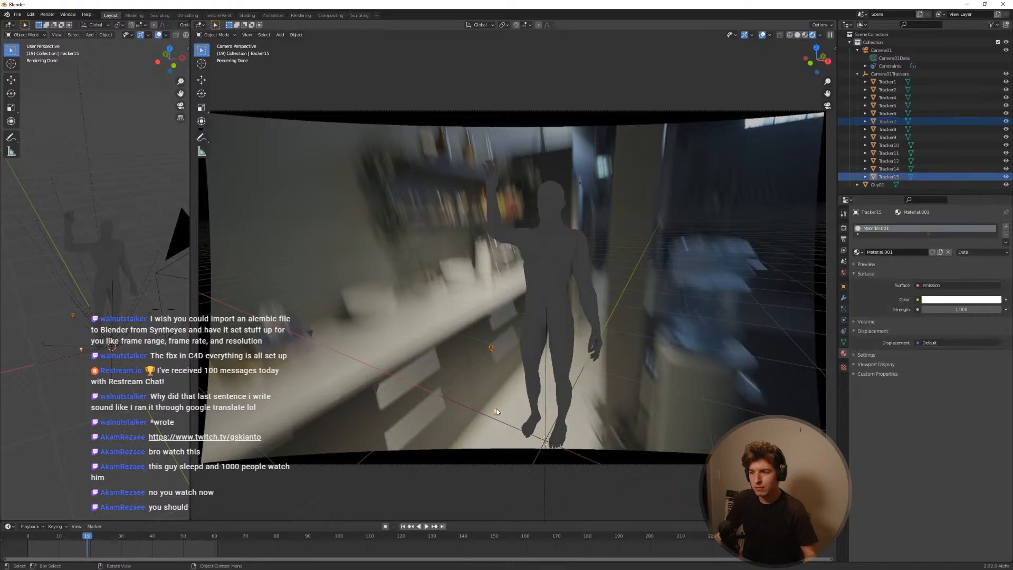
key("shift+l")
left_click(506, 424)
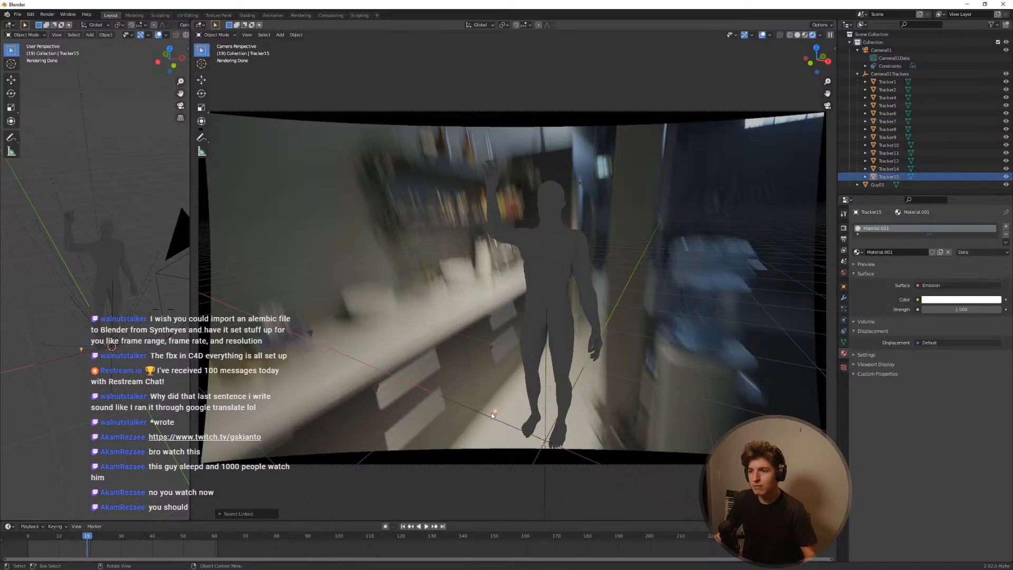
key("alt+a")
Step: Assign the existing emissive Material.001 to Tracker9 on the counter
left_click(310, 333)
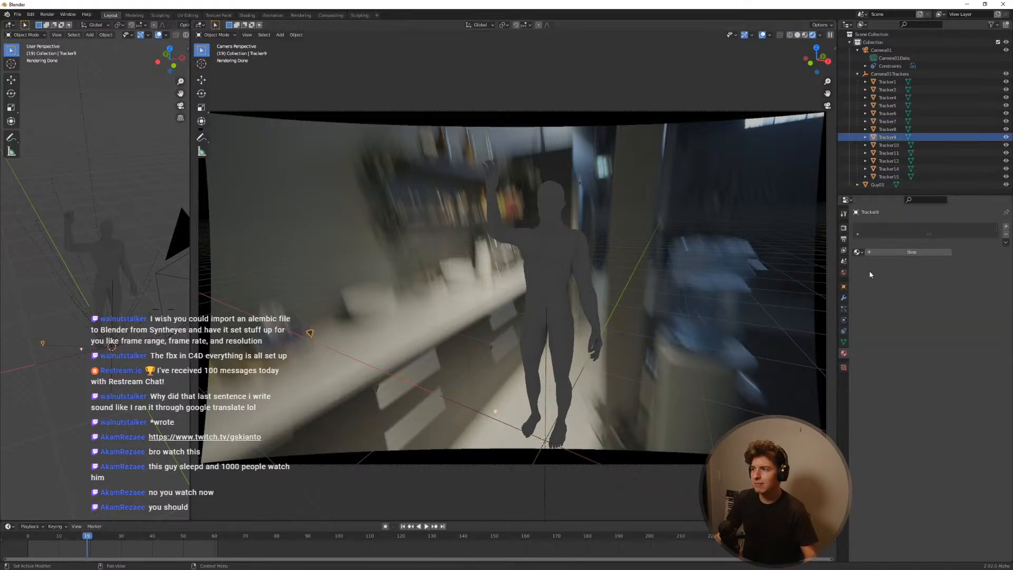
left_click(857, 252)
left_click(873, 264)
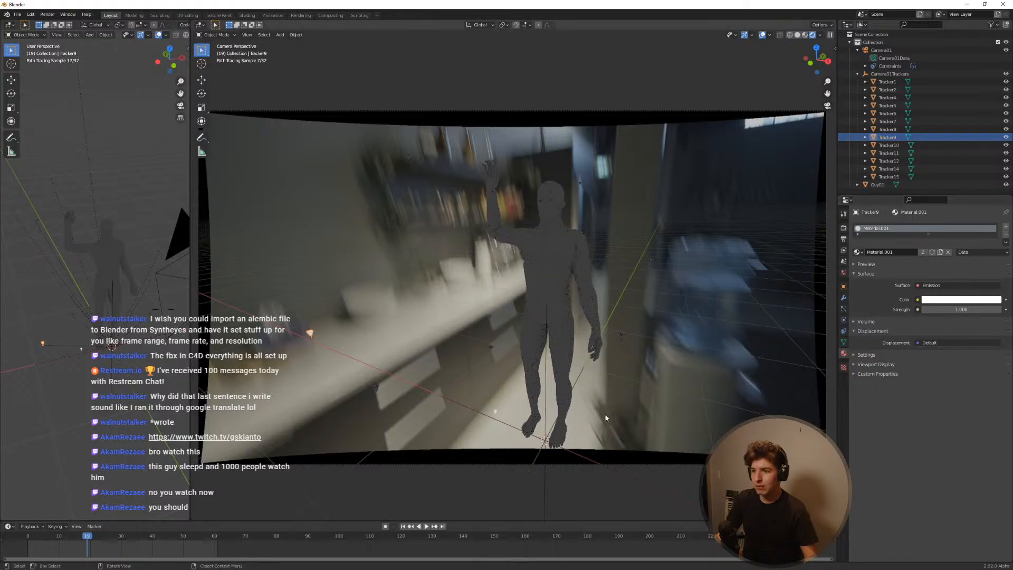
Step: Assign Material.001 to Tracker10 and Tracker14 beside the mannequin
left_click(613, 414)
left_click(623, 336, "shift")
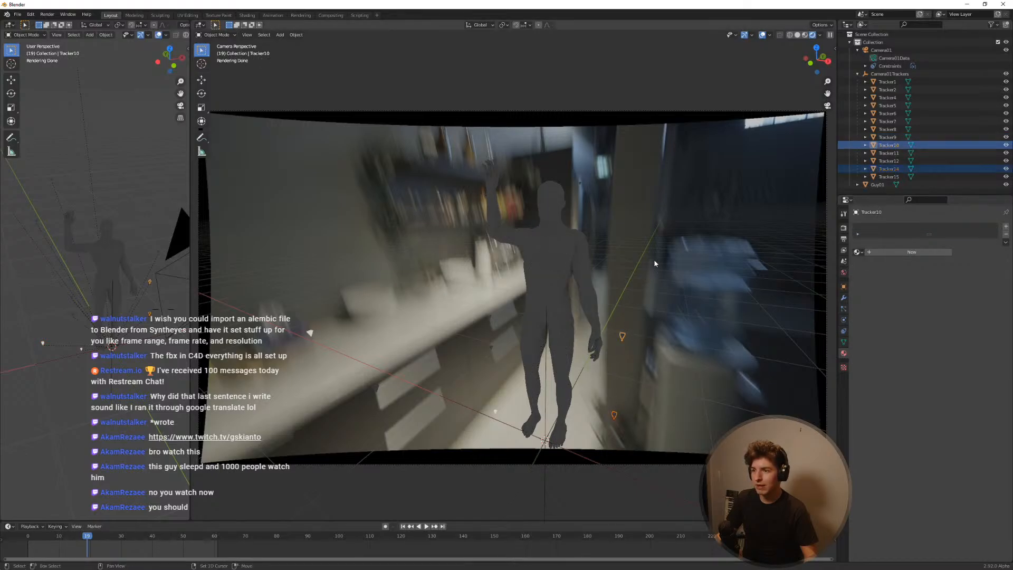
left_click(857, 252)
left_click(876, 271)
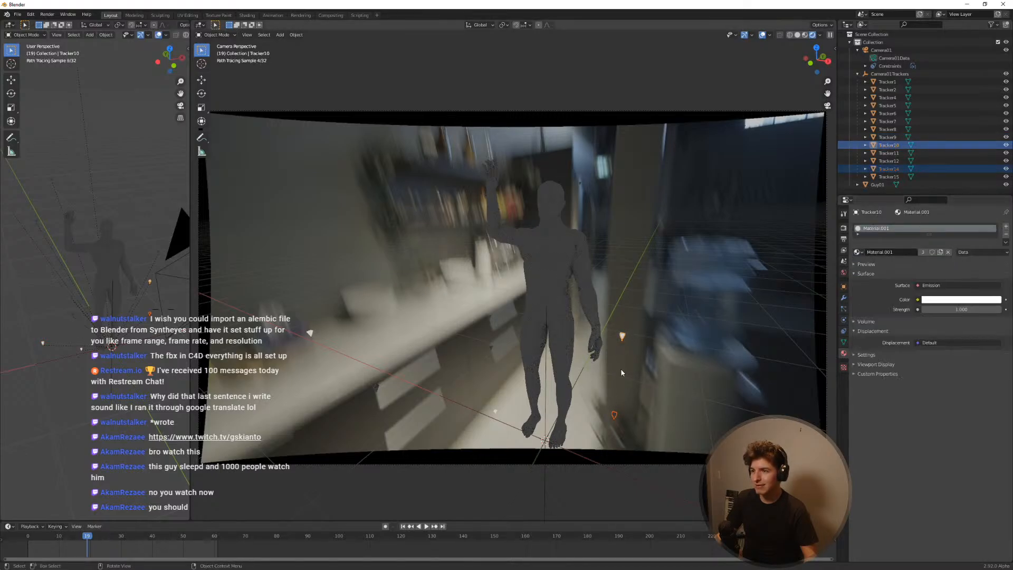
left_click(615, 415)
left_click(857, 251)
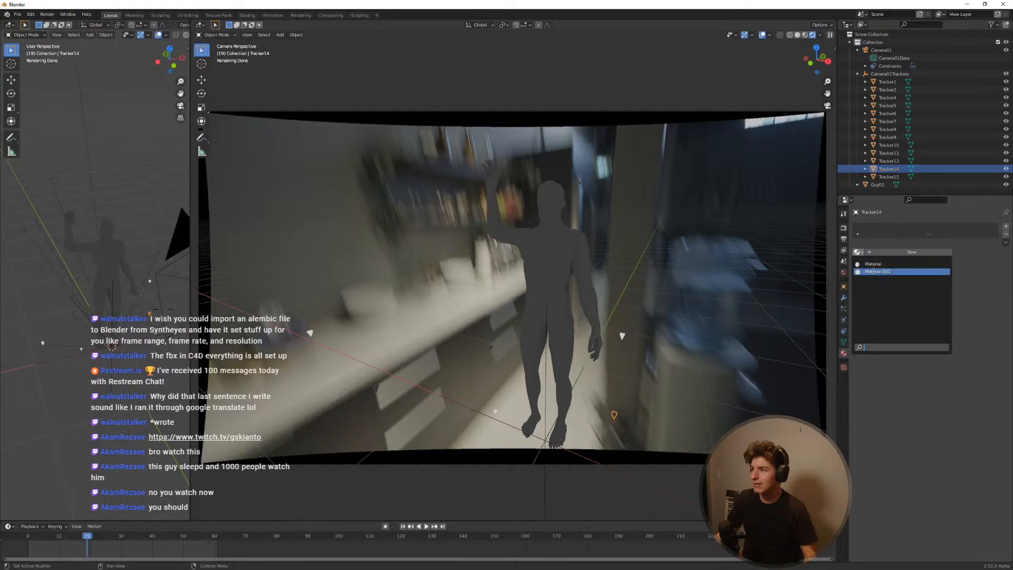
left_click(876, 270)
Step: Assign Material.001 to Tracker12 and Tracker11, and reapply it to Tracker10
left_click(888, 161)
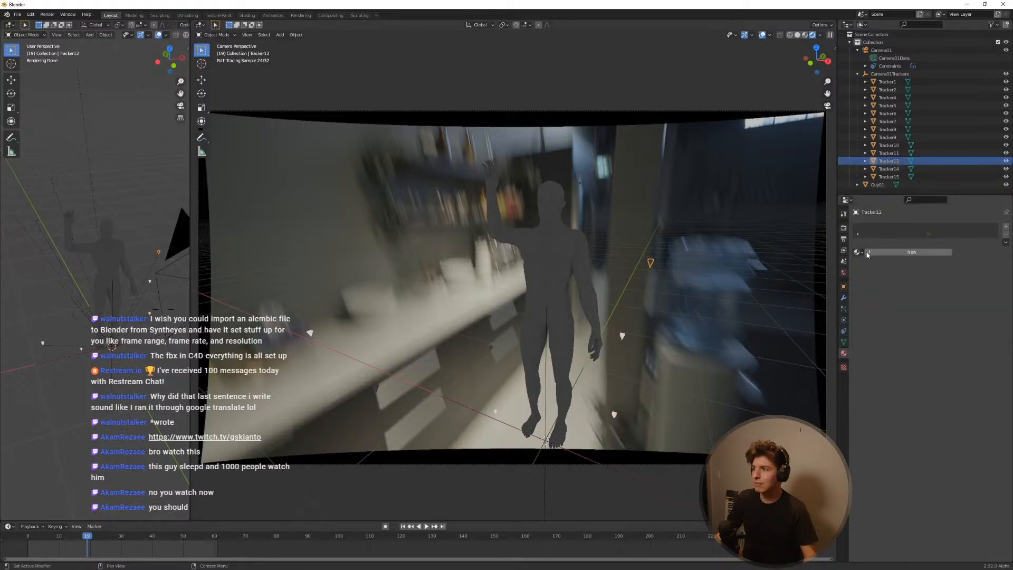
left_click(857, 251)
left_click(876, 271)
left_click(888, 153)
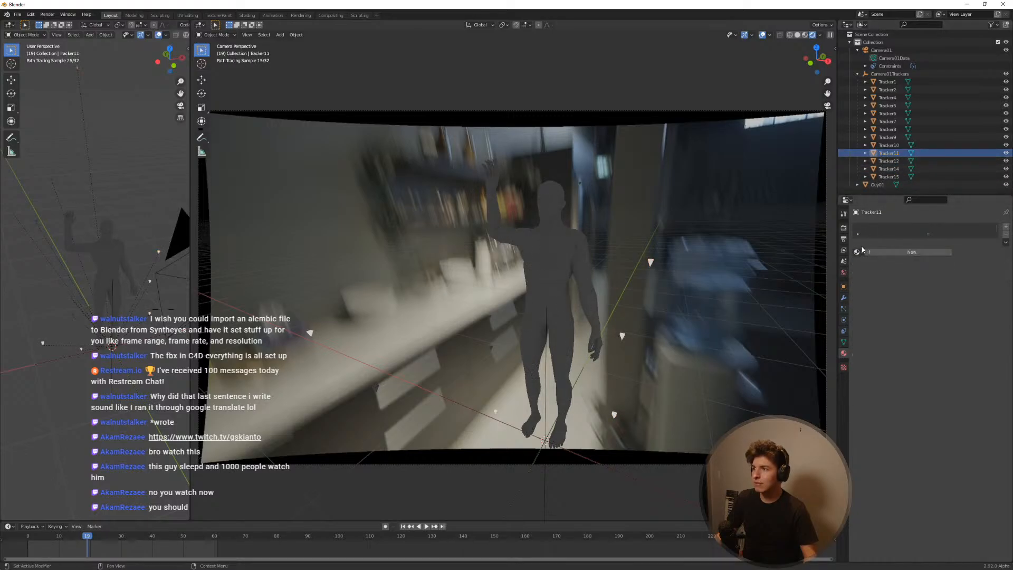
left_click(857, 252)
left_click(876, 271)
left_click(889, 145)
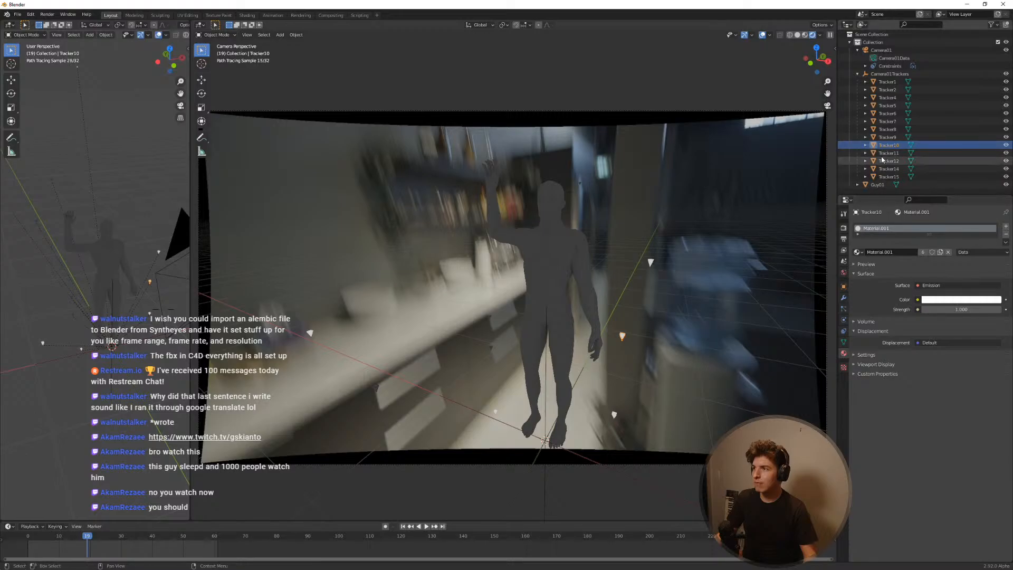
left_click(857, 252)
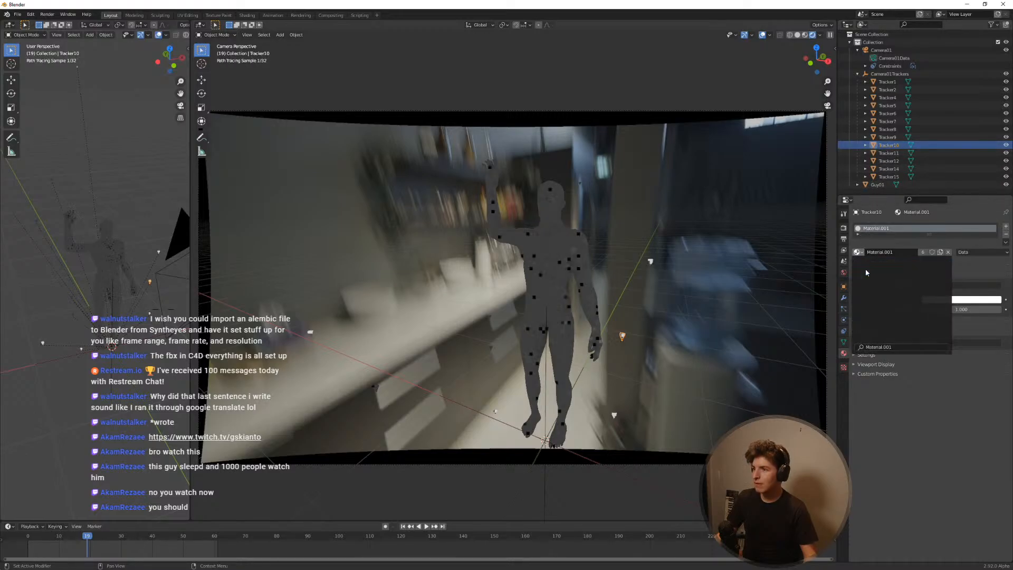
left_click(876, 271)
Step: Enable the Intel Core i7 CPU alongside the GPU as a CUDA Cycles render device in the system preferences
left_click(491, 347)
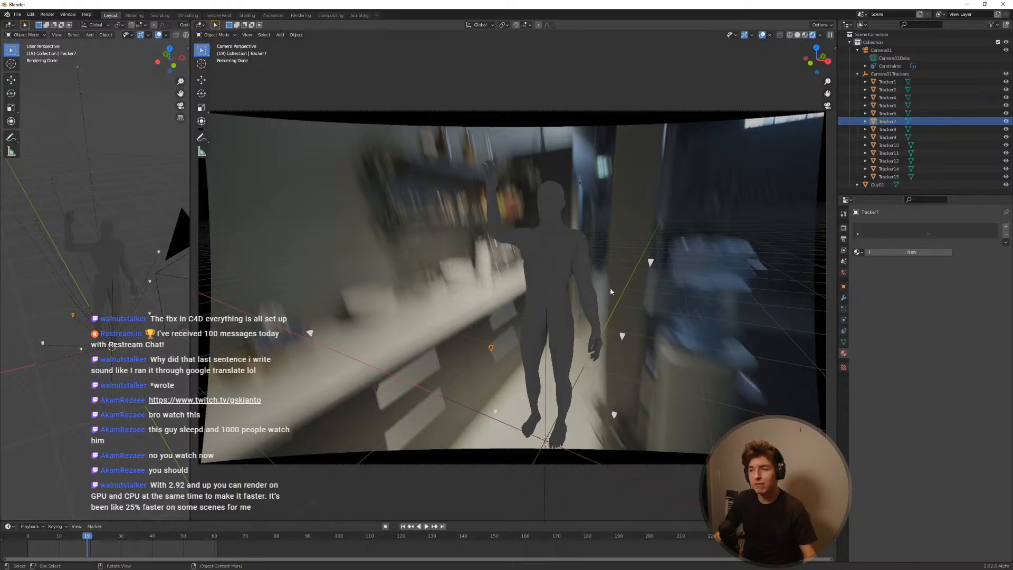
left_click(18, 14)
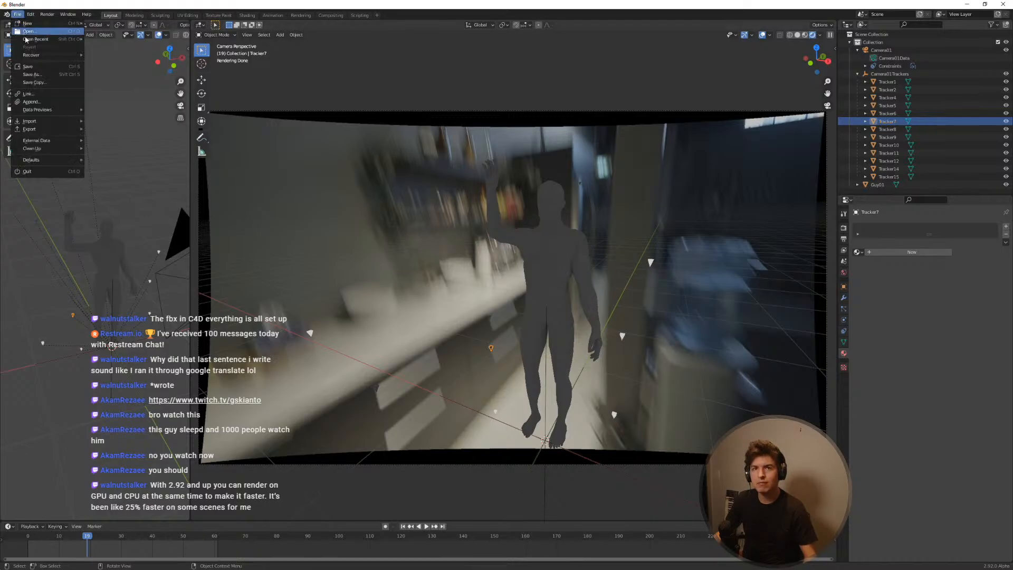
mouse_move(30, 14)
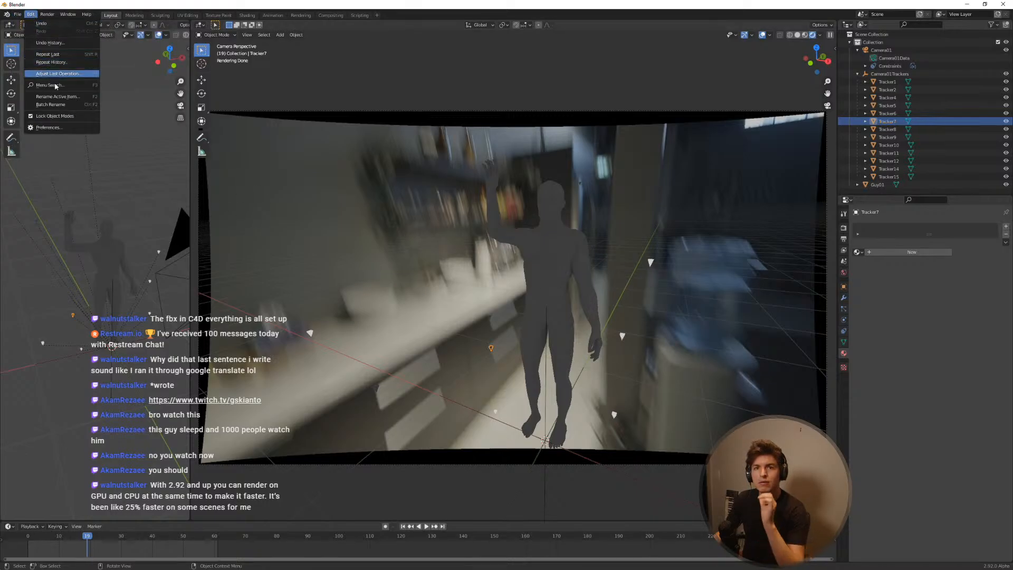
left_click(64, 127)
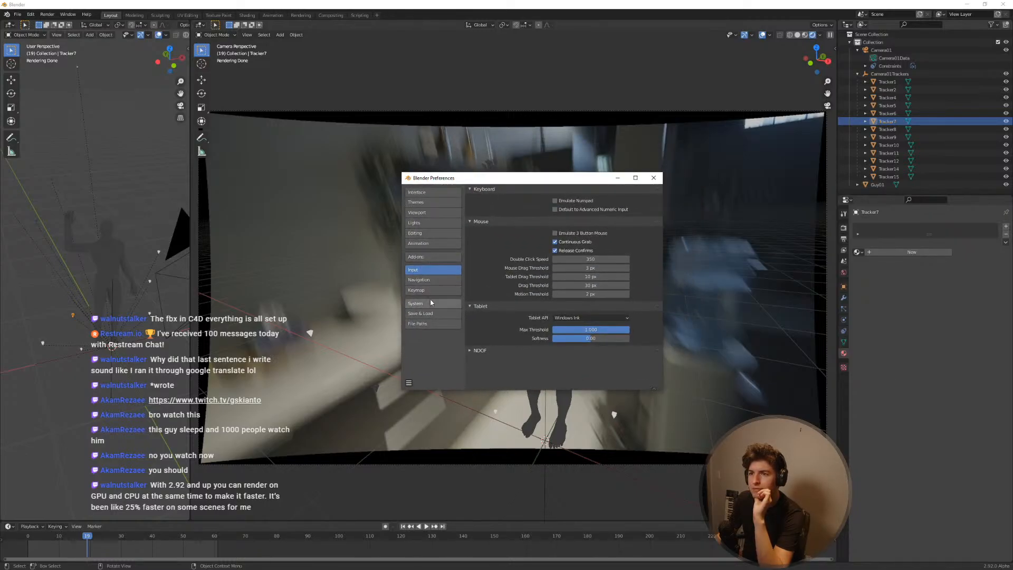
left_click(433, 302)
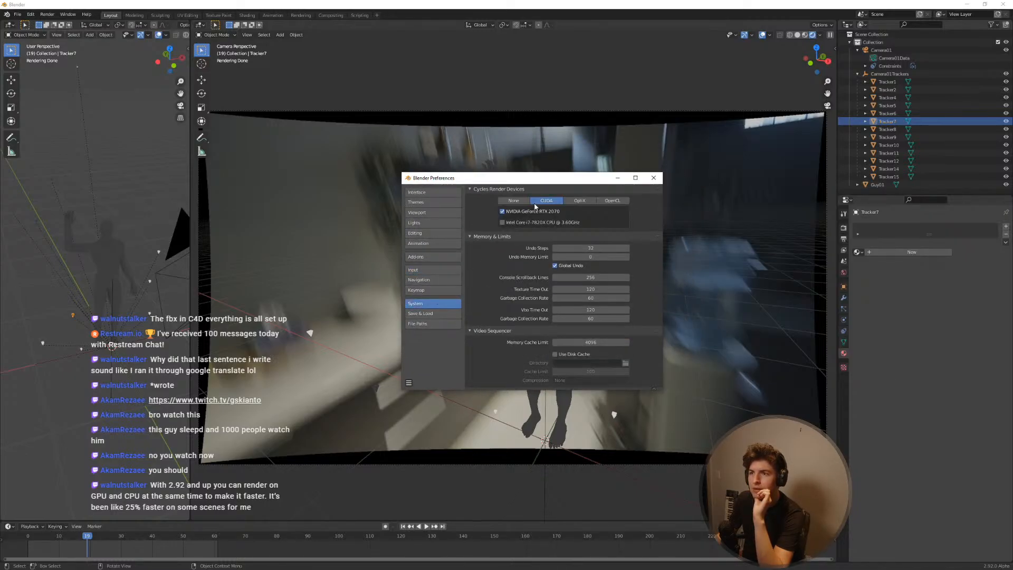
left_click(503, 223)
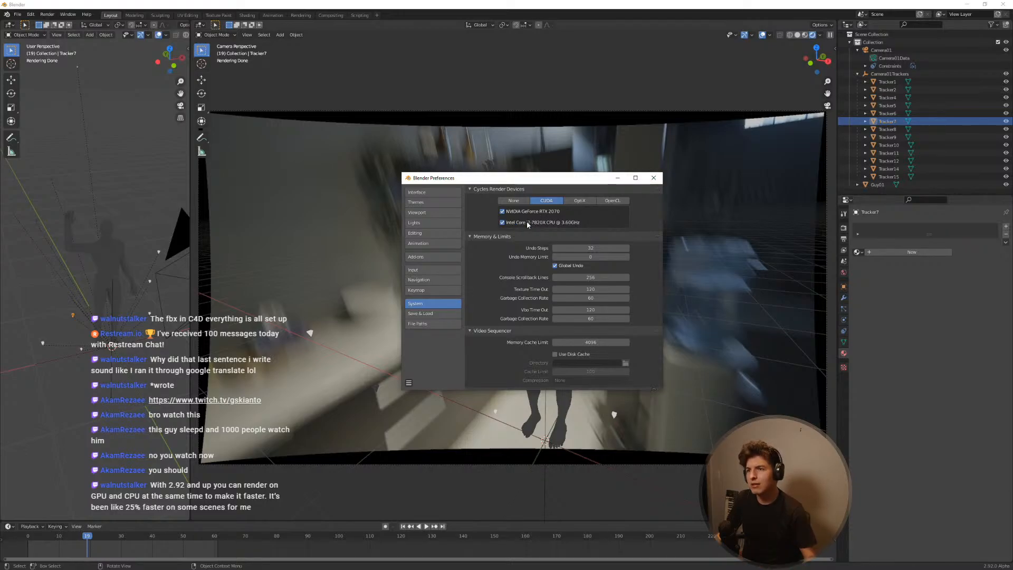
left_click(654, 178)
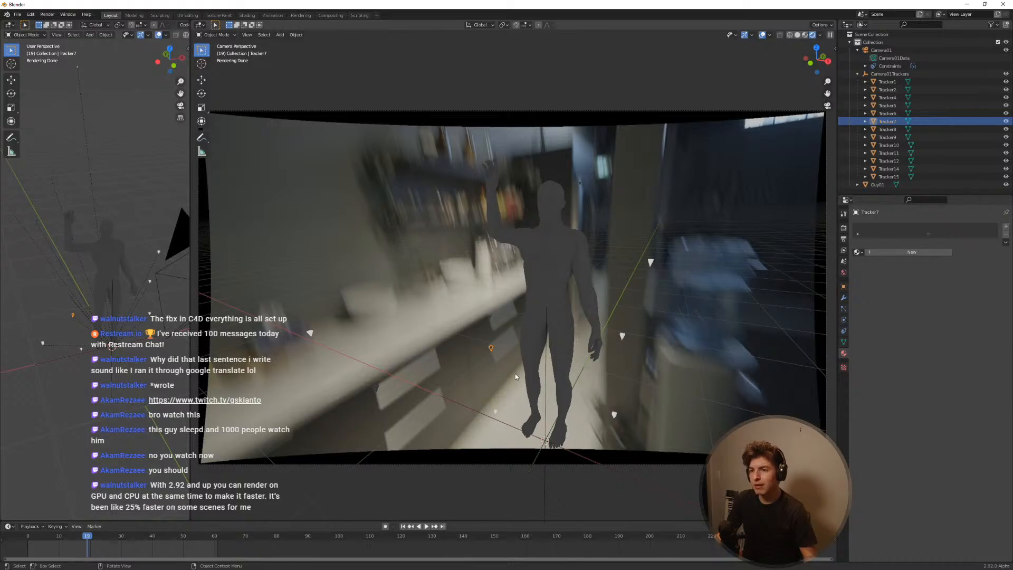
Step: Assign the existing emissive Material.001 to Tracker7 and Tracker6
left_click(858, 252)
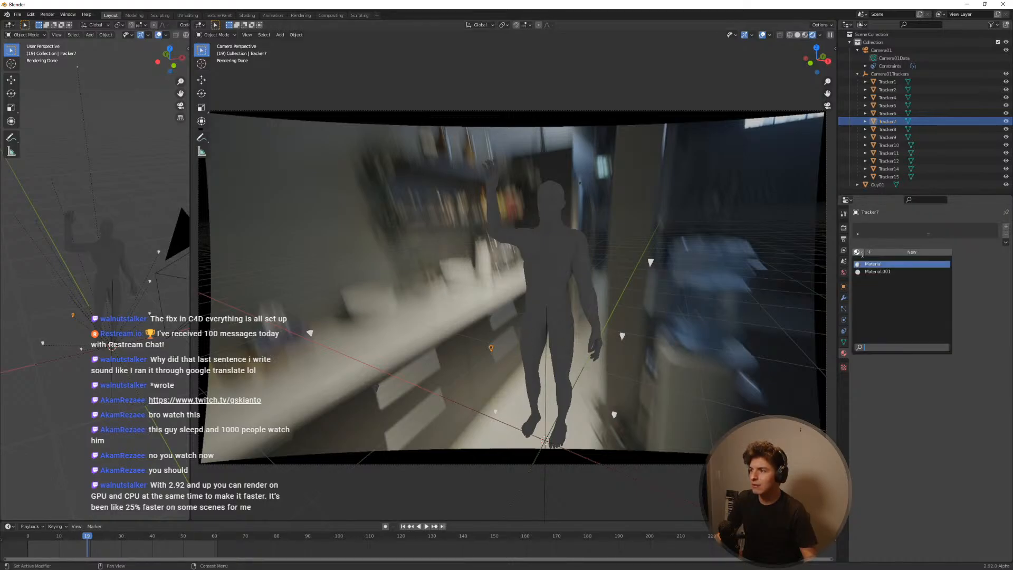
left_click(866, 276)
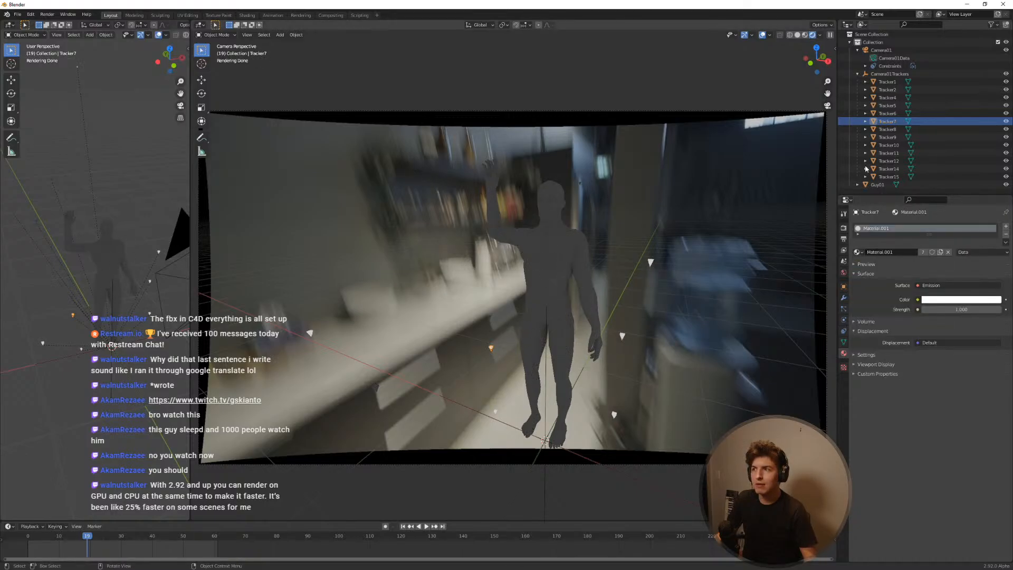
left_click(887, 113)
left_click(858, 252)
left_click(866, 276)
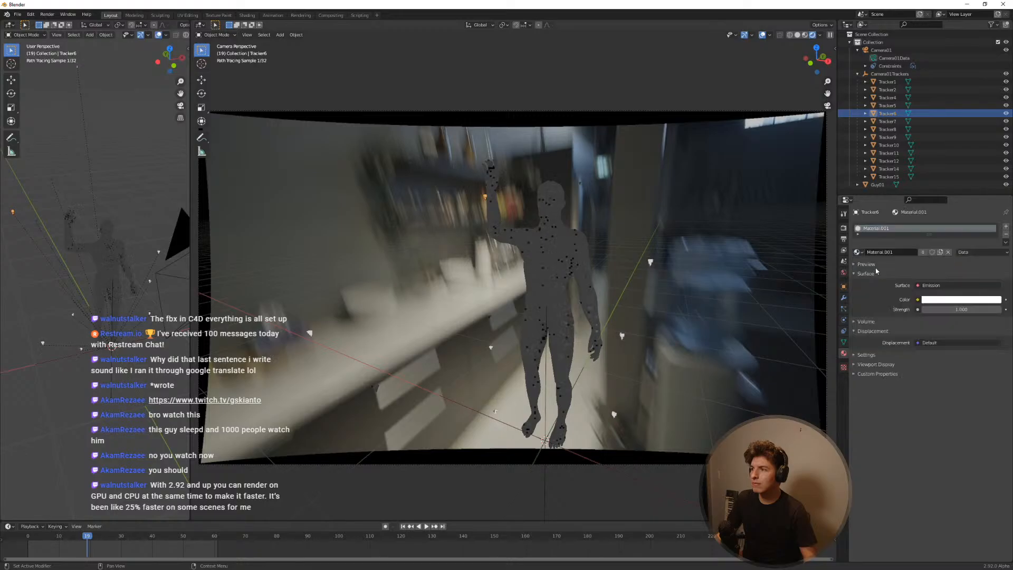
Step: Assign Material.001 to Tracker5 and Tracker4
left_click(887, 105)
left_click(857, 251)
left_click(867, 275)
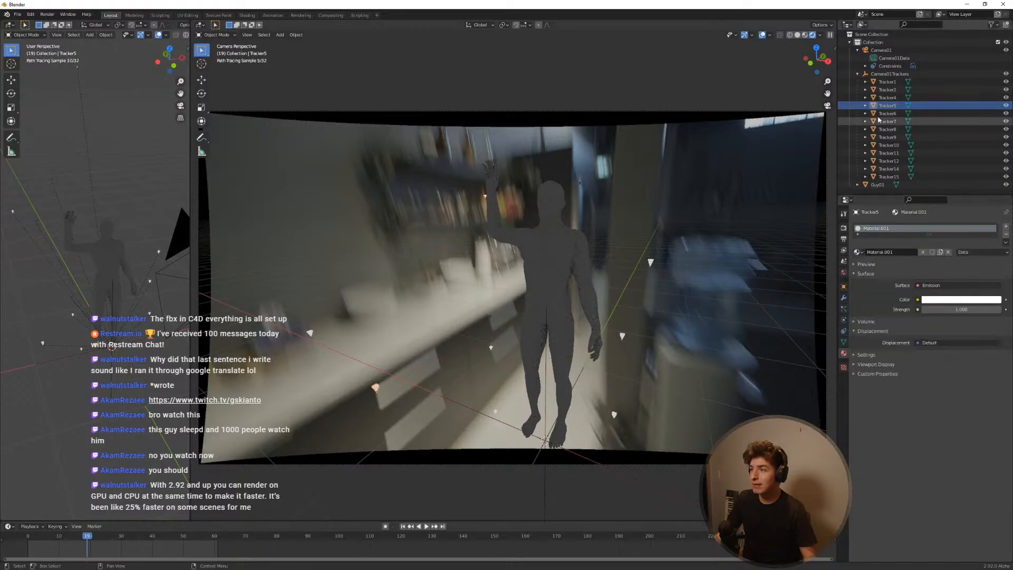
left_click(888, 98)
left_click(858, 252)
left_click(867, 275)
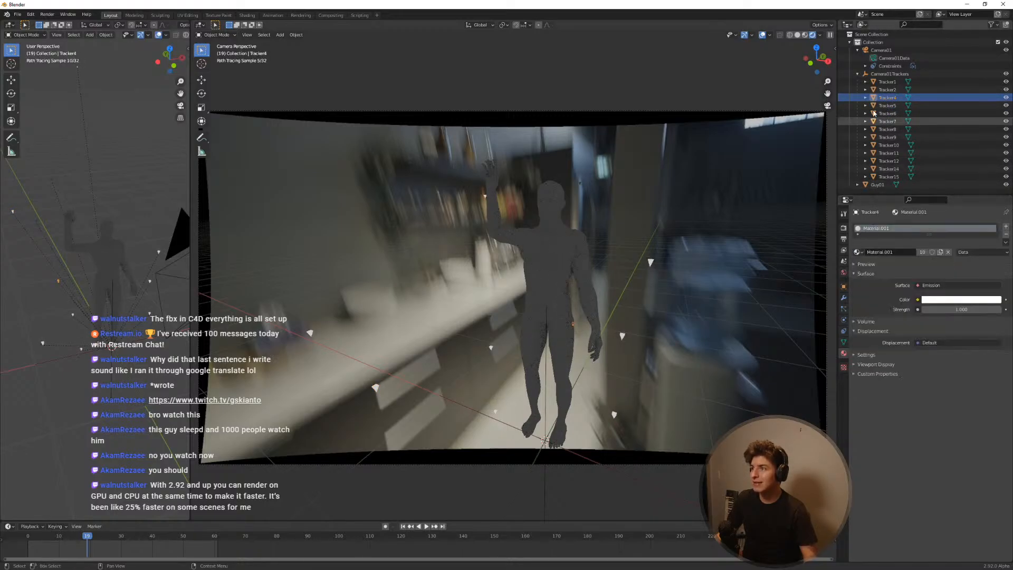
Step: Assign Material.001 to Tracker2 and Tracker1
left_click(886, 90)
left_click(857, 252)
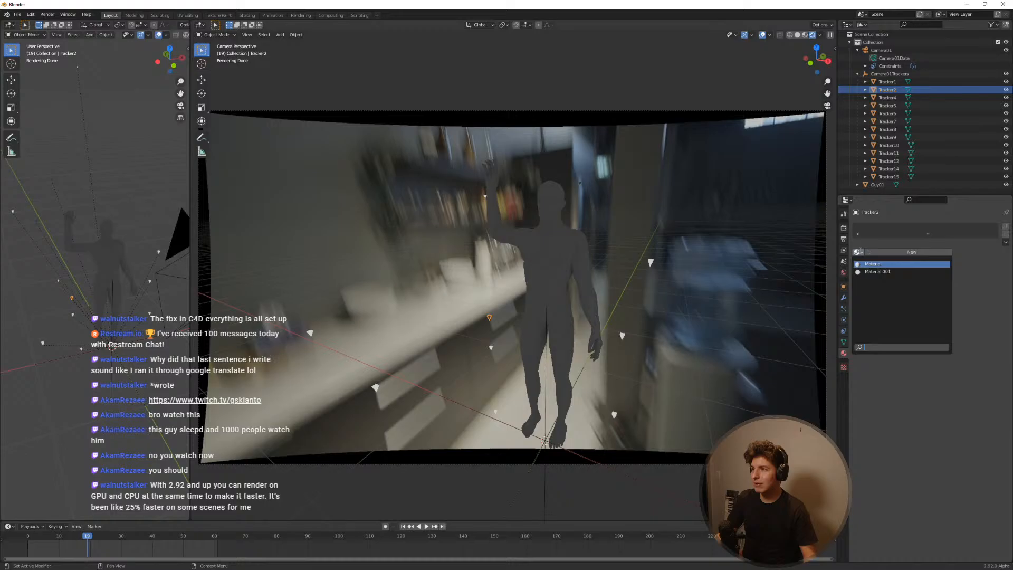
left_click(867, 275)
left_click(887, 82)
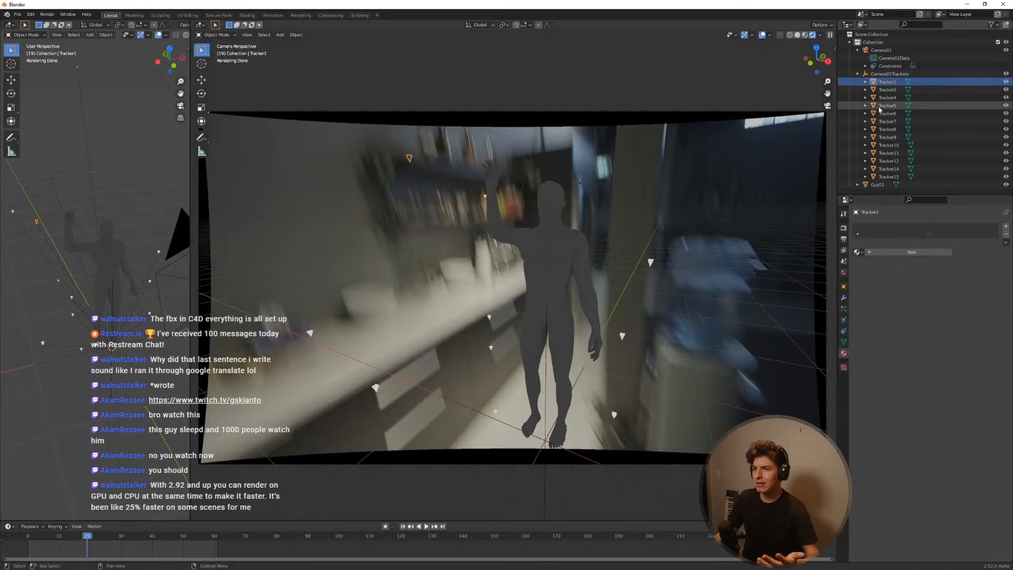
left_click(857, 252)
left_click(877, 271)
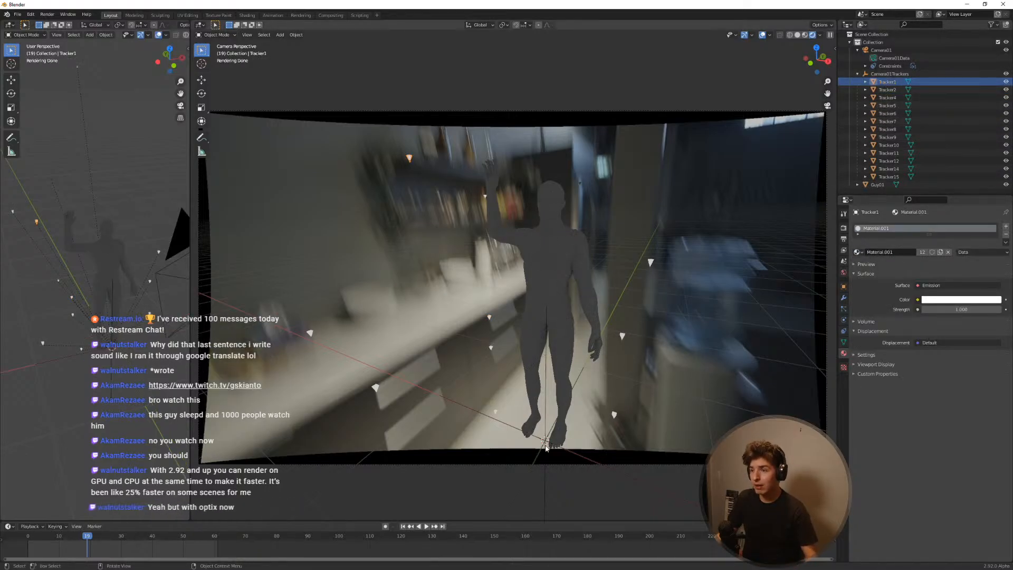
Step: Disable Motion Blur in the Cycles render settings and collapse its options
left_click_drag(120, 534, 87, 536)
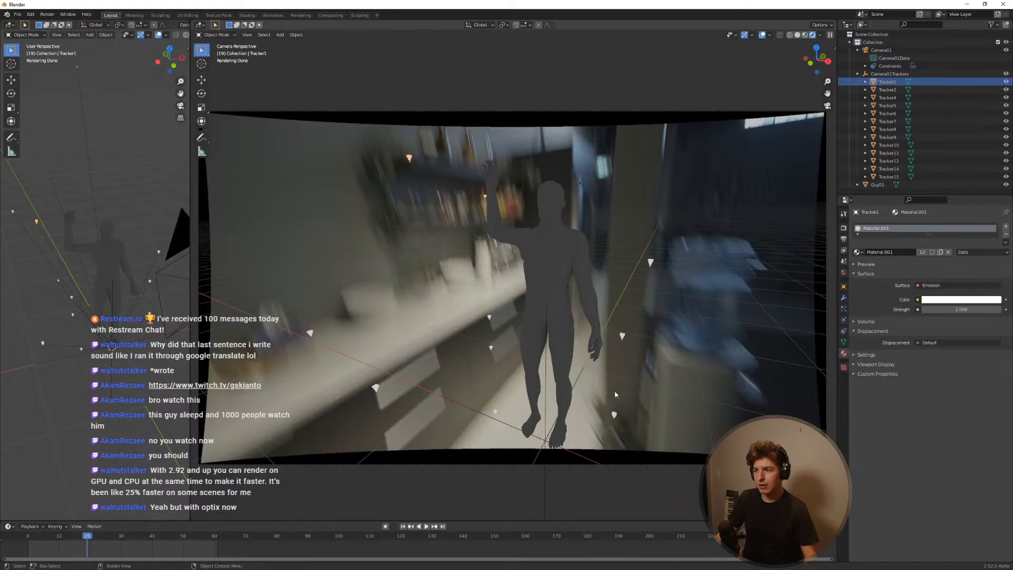
key("z")
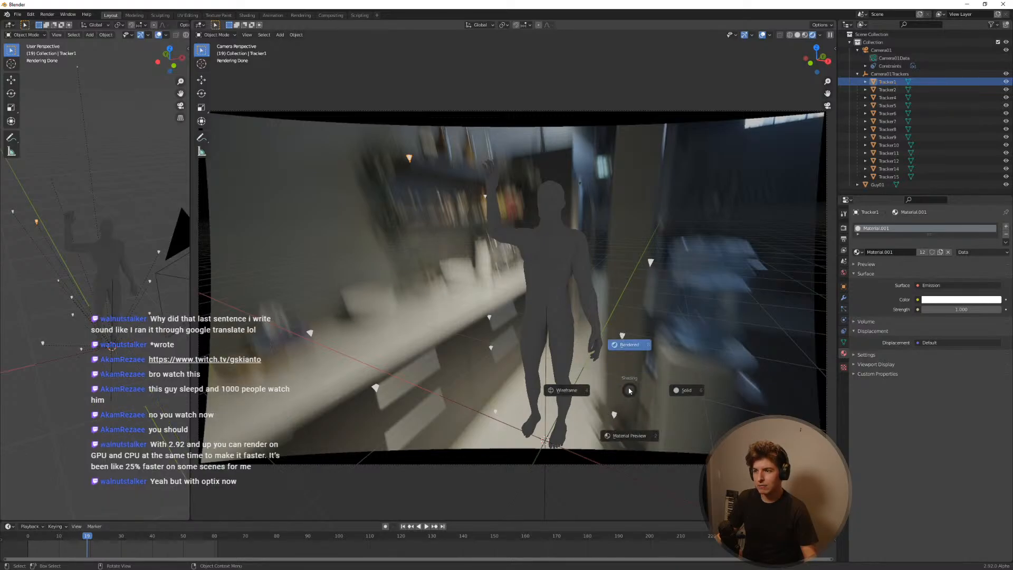
left_click(631, 384)
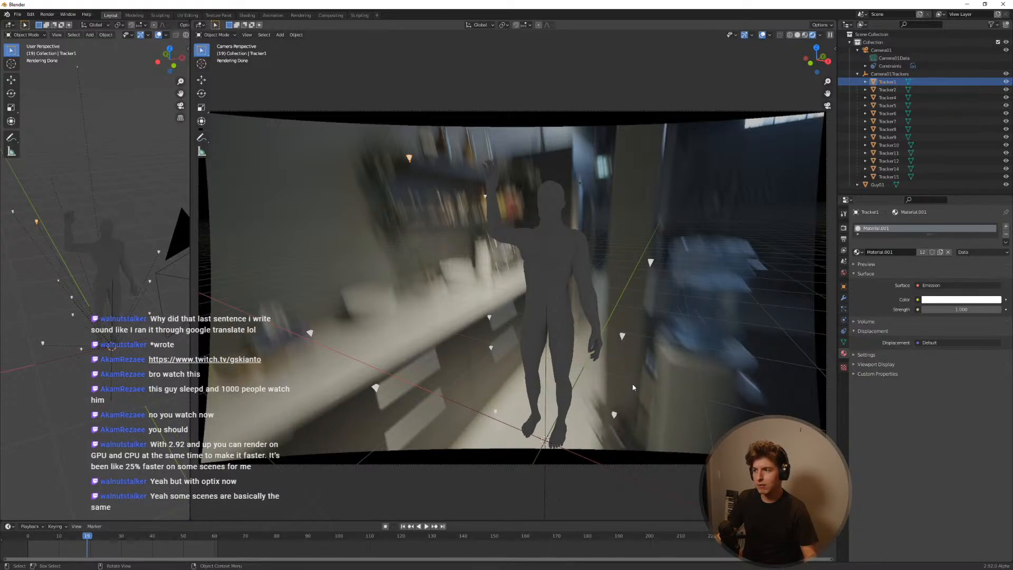
left_click(844, 227)
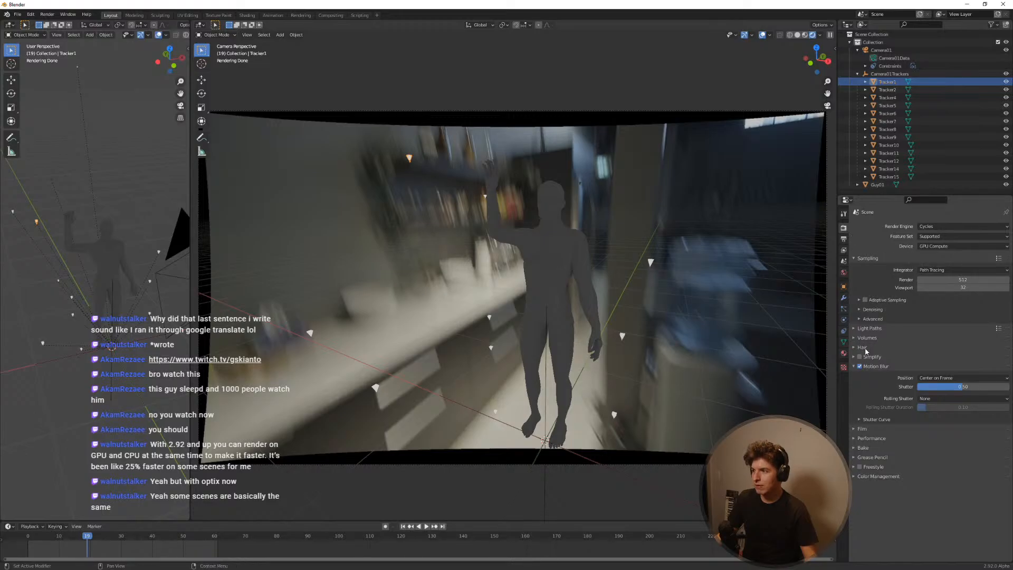
left_click(860, 367)
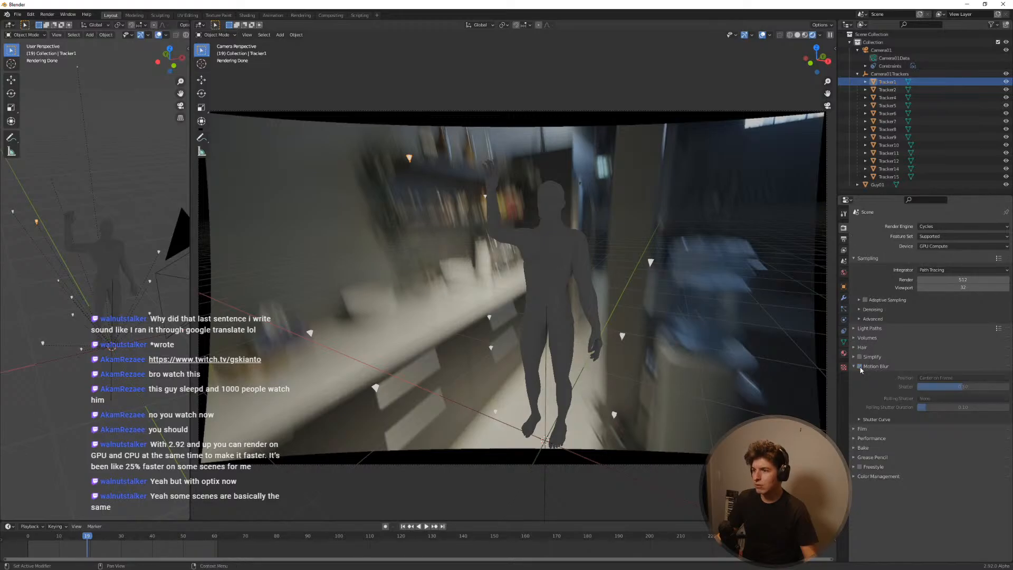
left_click(859, 368)
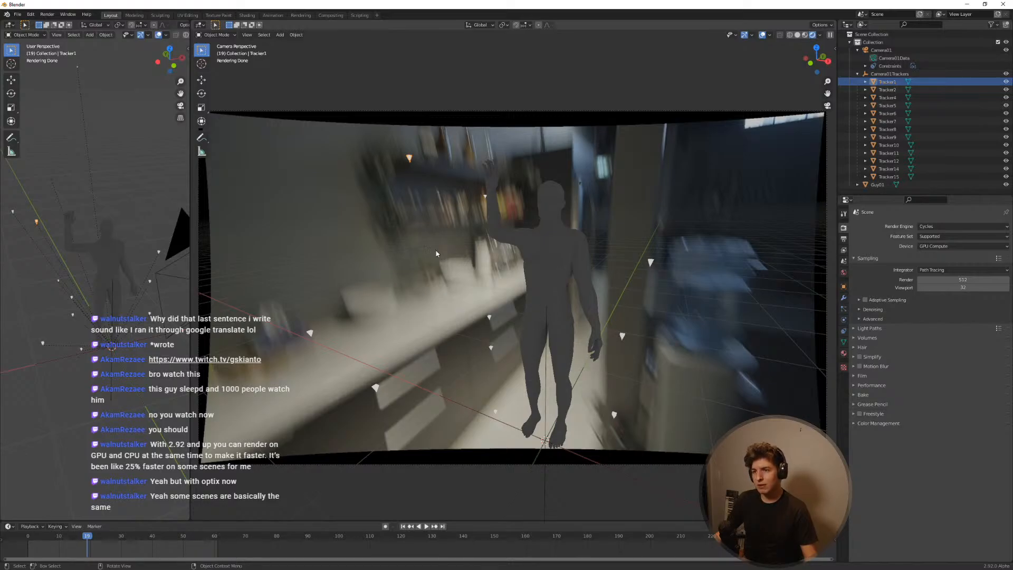
Step: Enable compositing nodes for the scene and spread the Render Layers and Composite nodes far apart
left_click(331, 14)
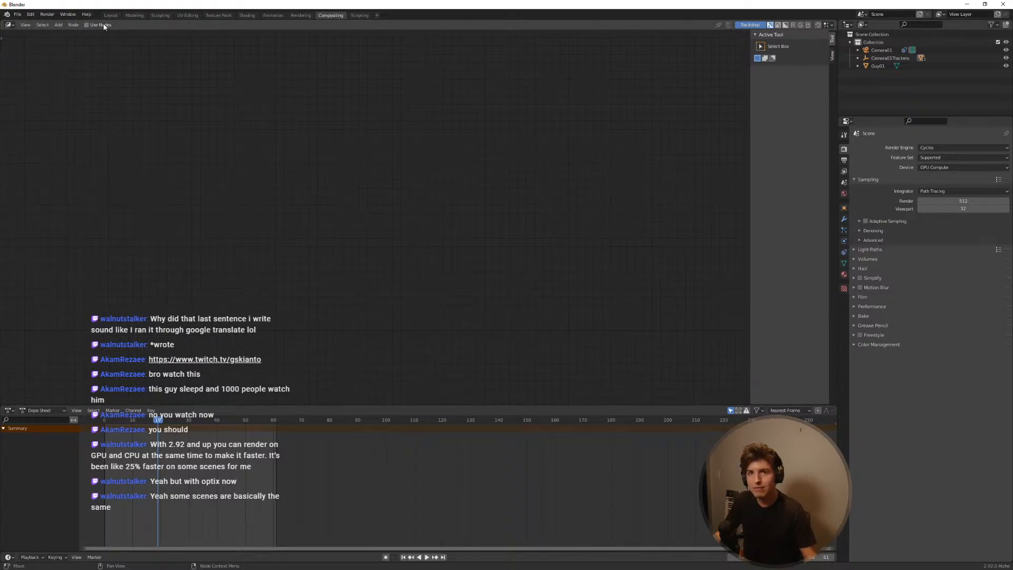
left_click(87, 25)
left_click_drag(337, 167, 192, 140)
left_click(419, 92)
left_click_drag(325, 142, 658, 198)
left_click(423, 119)
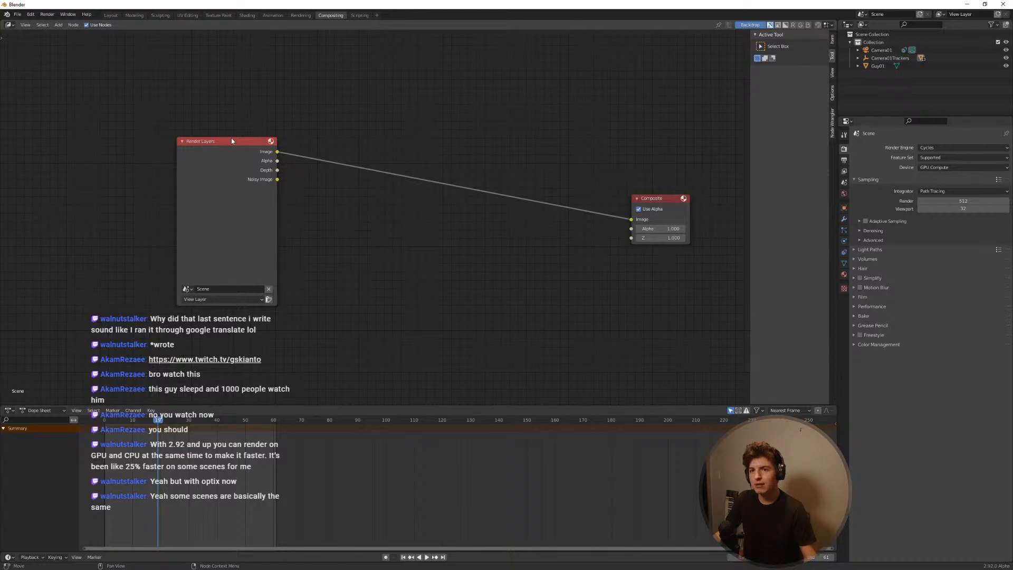
left_click_drag(231, 141, 210, 154)
left_click(448, 163)
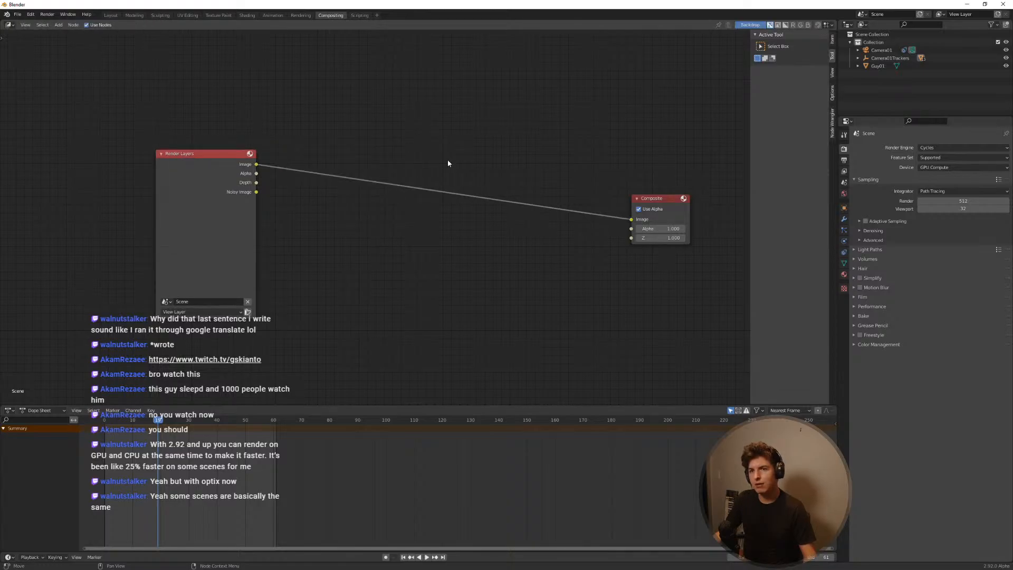
key("shift+a")
mouse_move(448, 174)
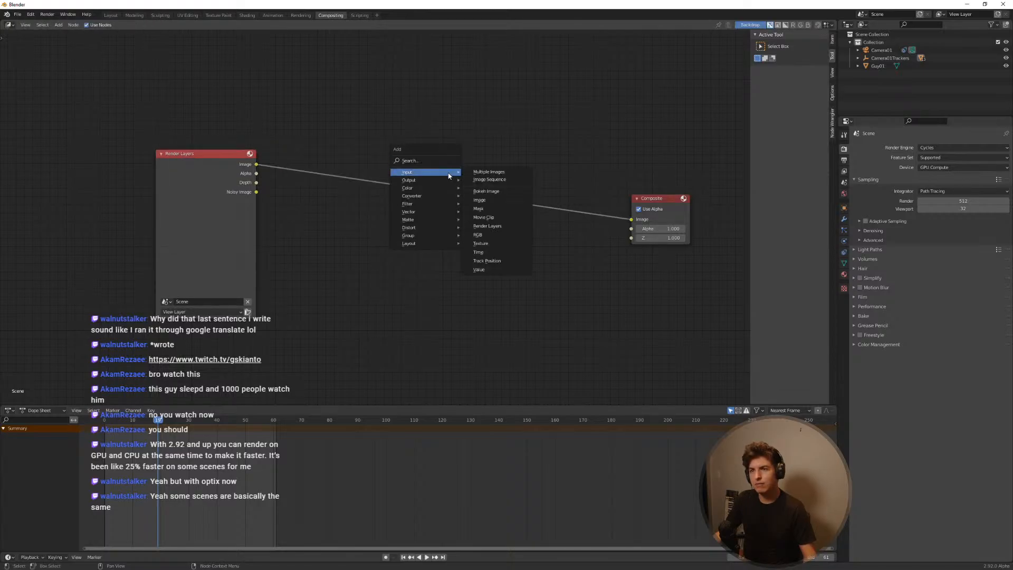
key("Escape")
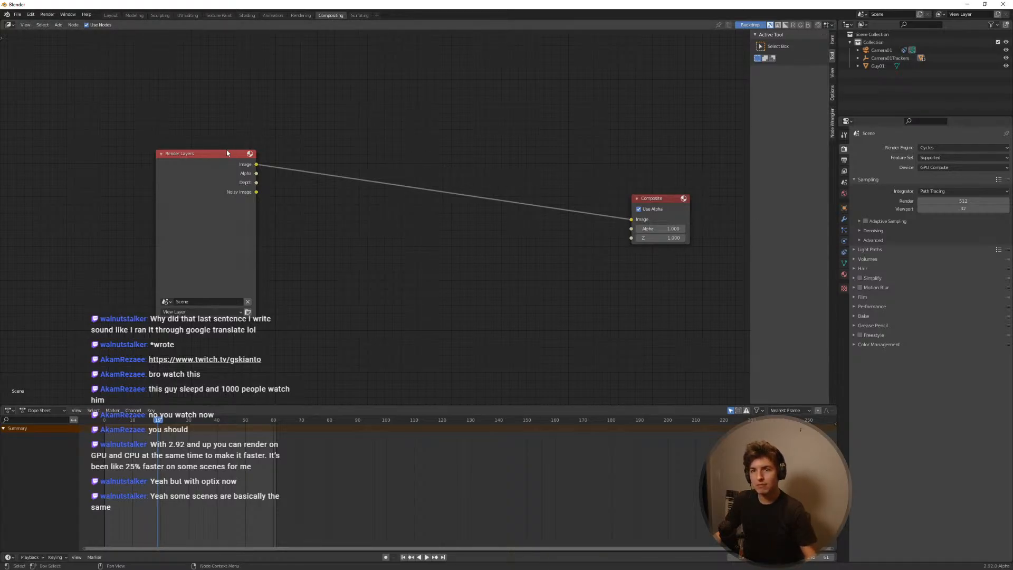
Step: Move the Render Layers node lower and add a Movie Clip input node above the link to the Composite node
left_click_drag(227, 153, 204, 212)
key("shift+a")
mouse_move(444, 137)
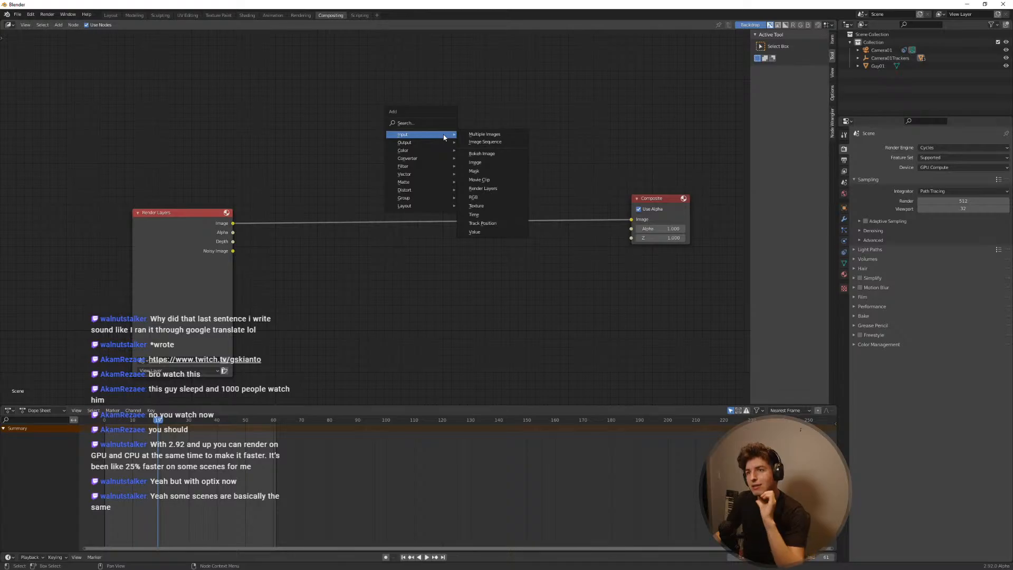
left_click(496, 182)
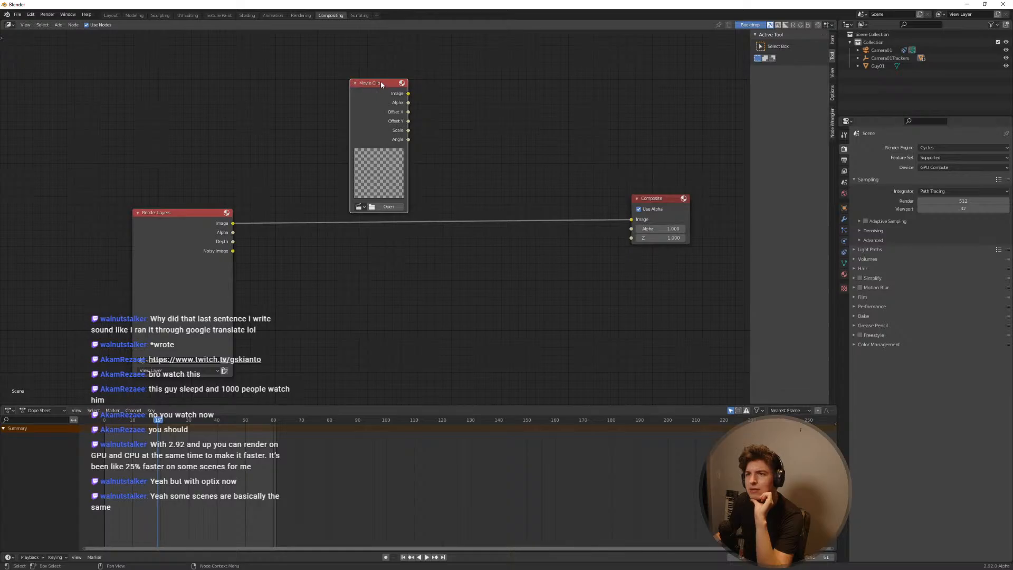
left_click(359, 206)
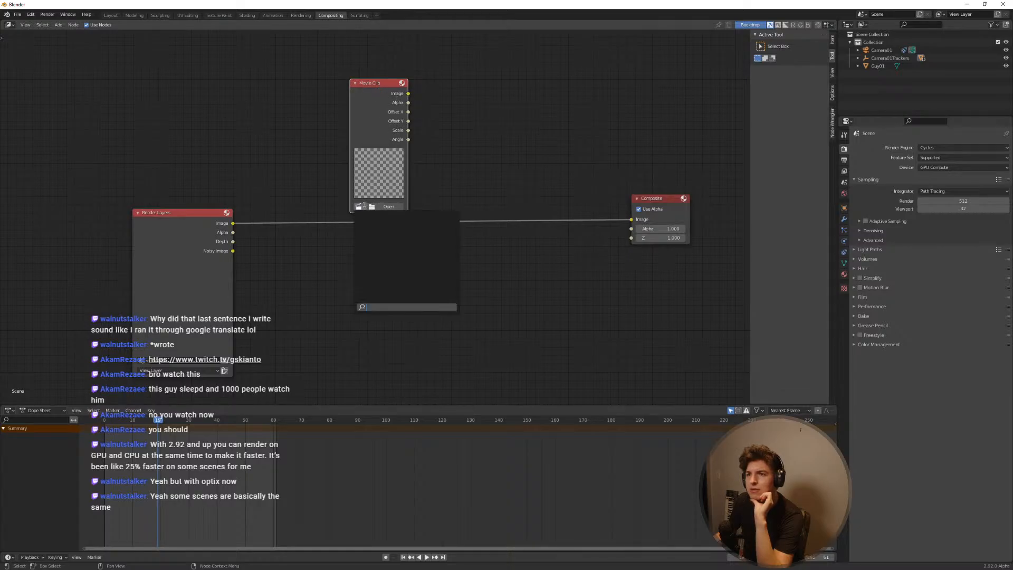
left_click_drag(368, 88, 318, 61)
left_click(464, 105)
Step: Try adding a Texture input node beside the Movie Clip node and delete it again
key("shift+a")
mouse_move(449, 106)
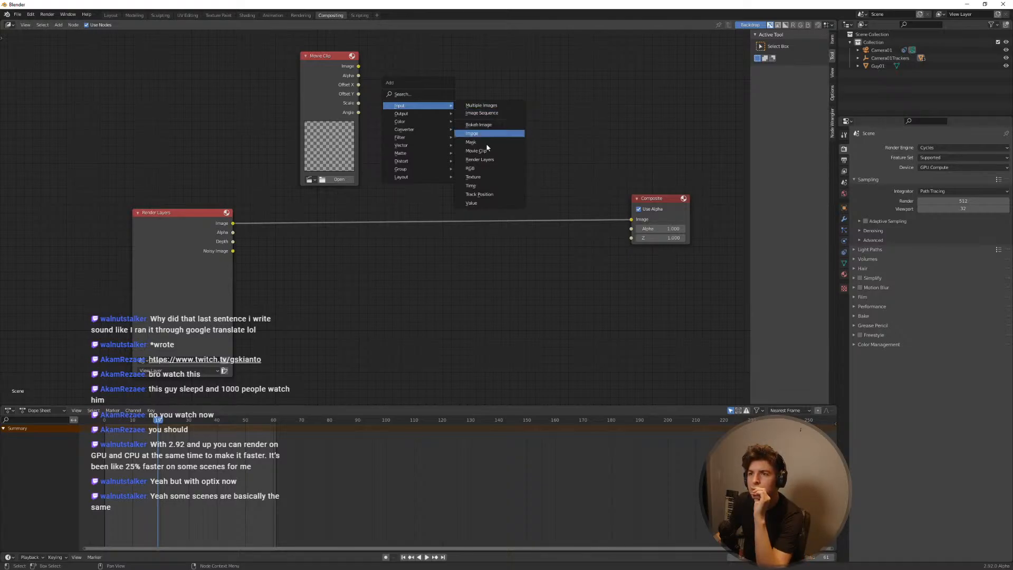
left_click(486, 178)
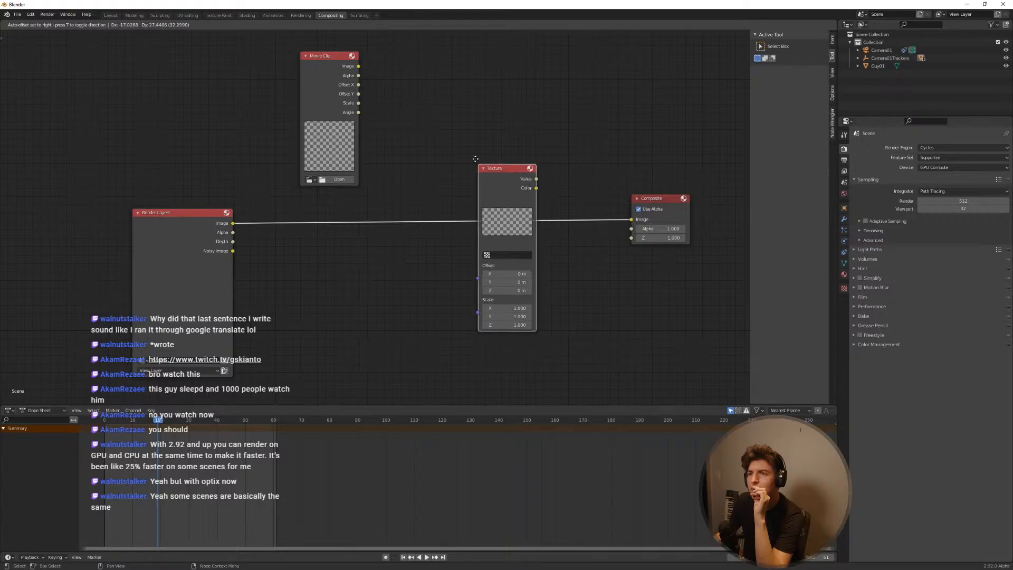
left_click(453, 57)
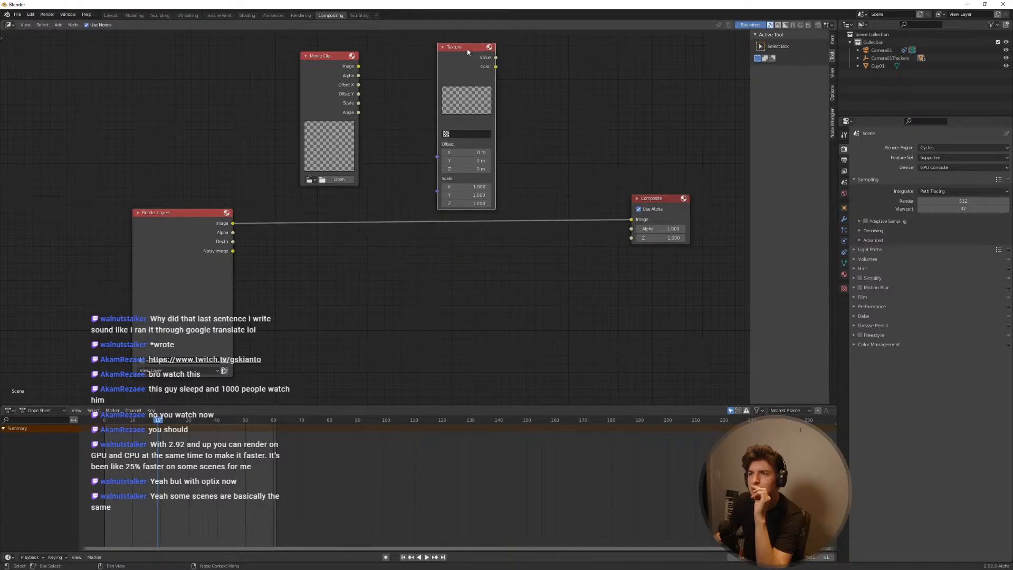
key("x")
Step: Add an Image Sequence node with all the EXR frames from the 00035_RollingShutterOffice plates folder and place it beside the Movie Clip node
left_click(324, 56)
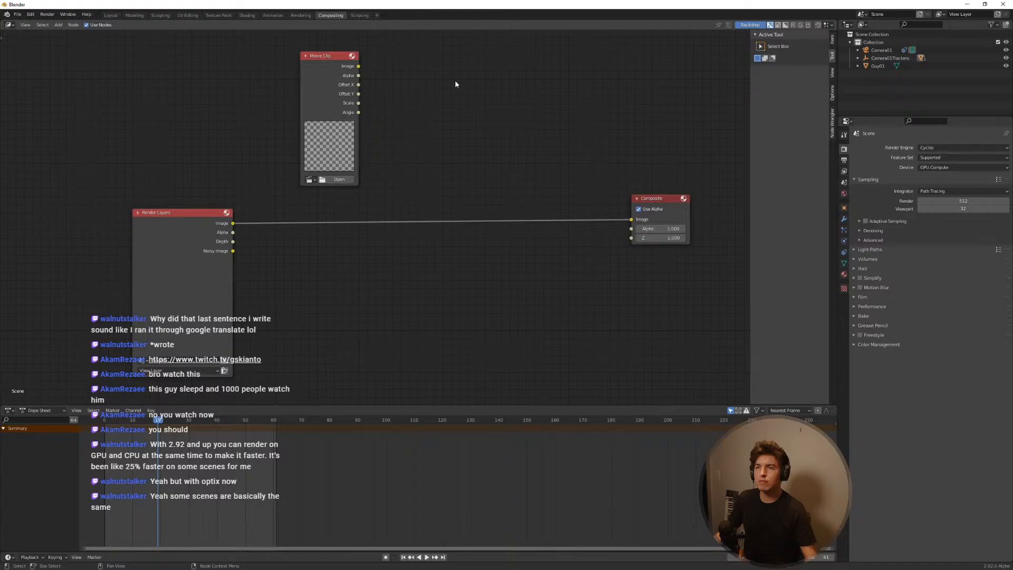
key("shift+a")
mouse_move(464, 81)
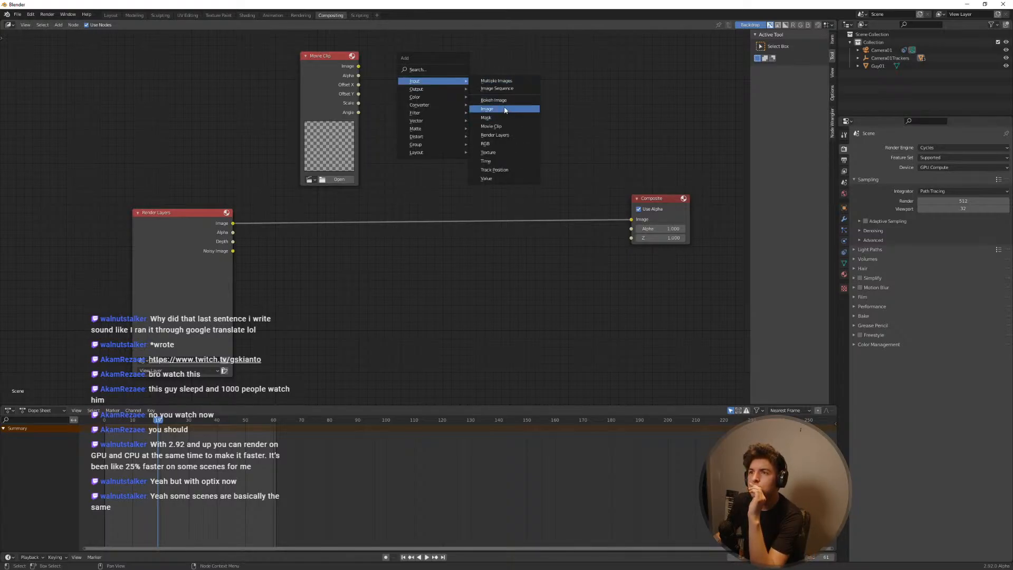
left_click(500, 91)
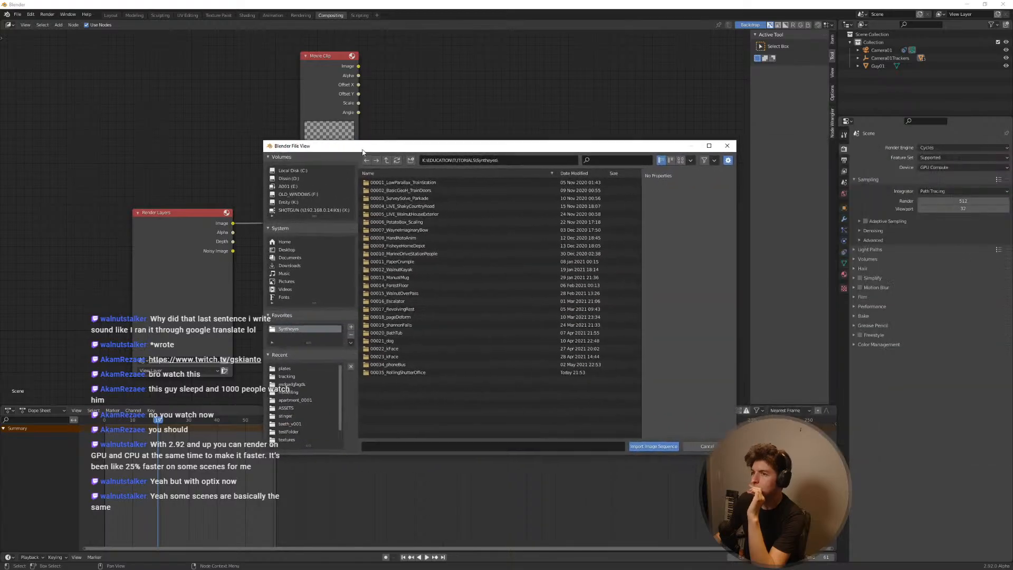
left_click(391, 373)
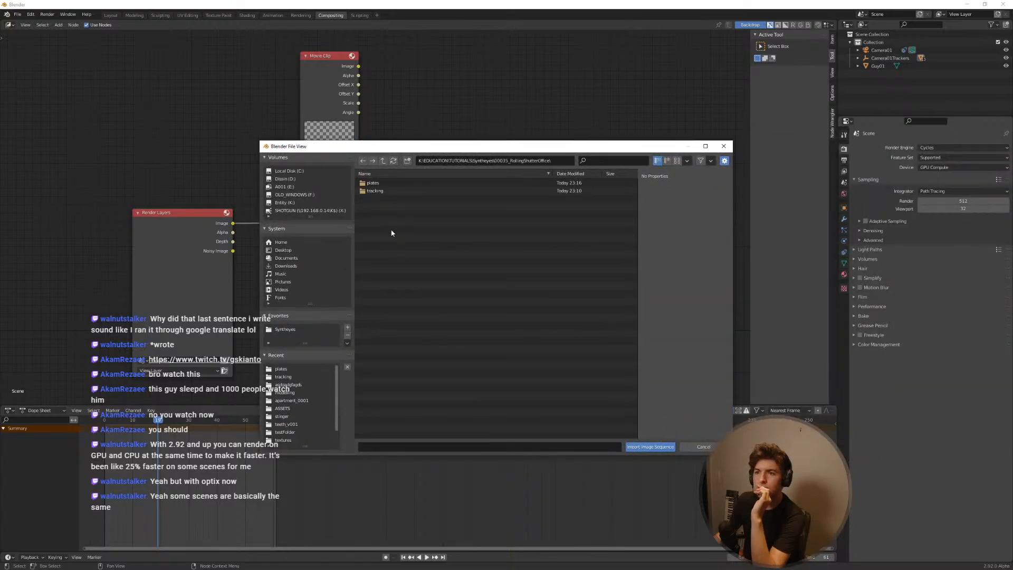
double_click(376, 183)
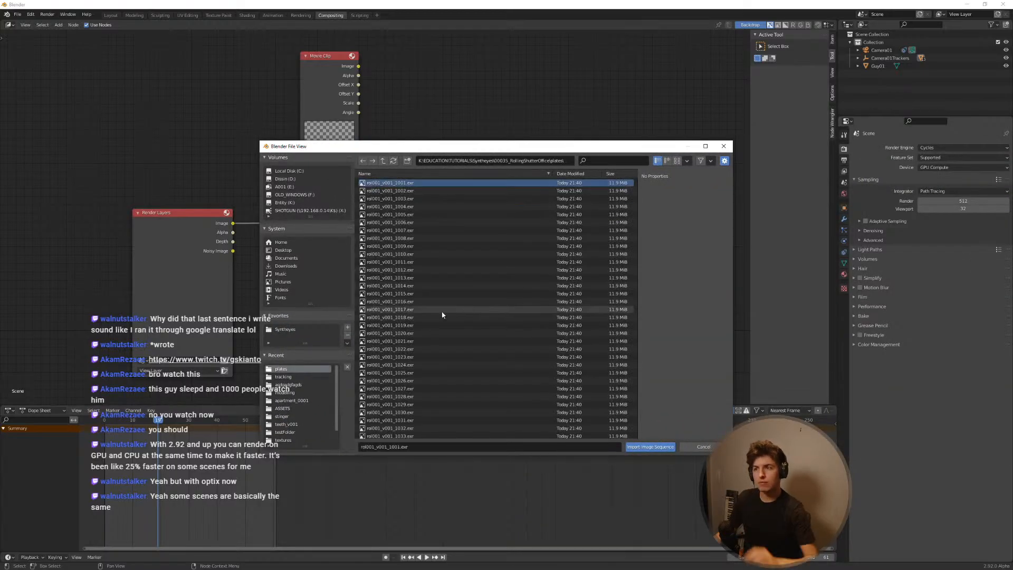
key("a")
left_click(640, 448)
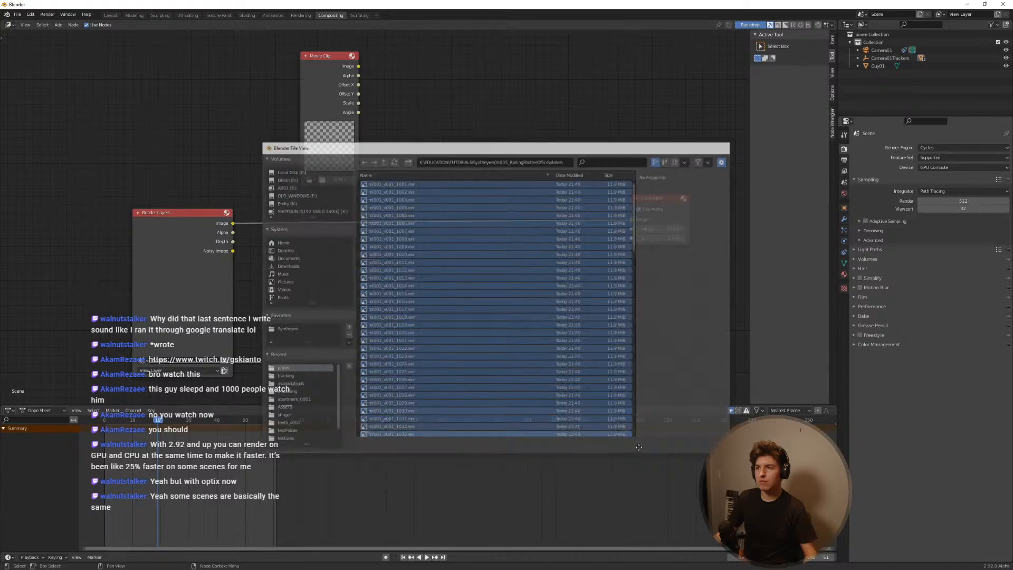
left_click(486, 107)
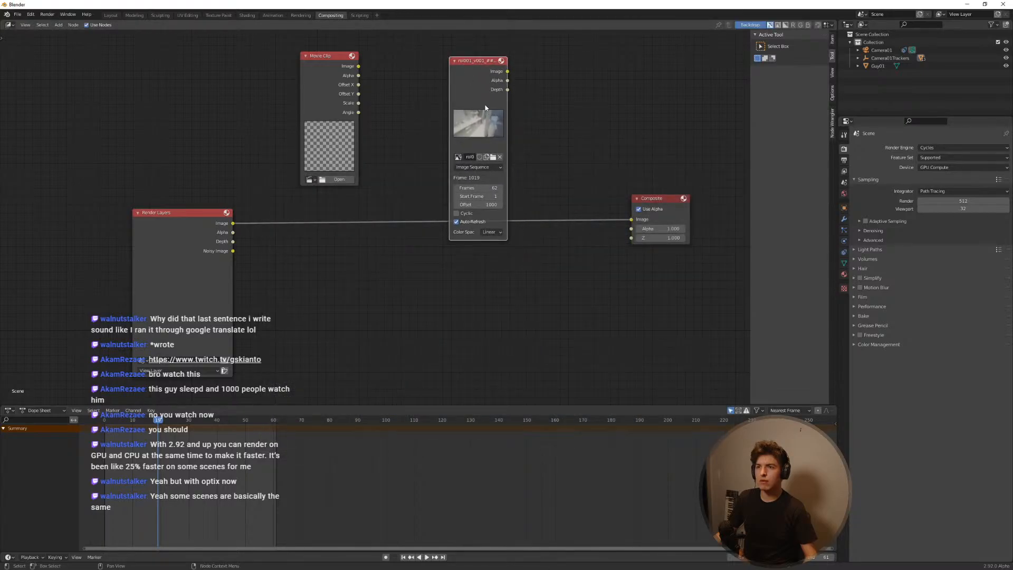
Step: Set the image sequence's frame count to 183 and move its node closer to the Movie Clip node
left_click(482, 167)
left_click(480, 186)
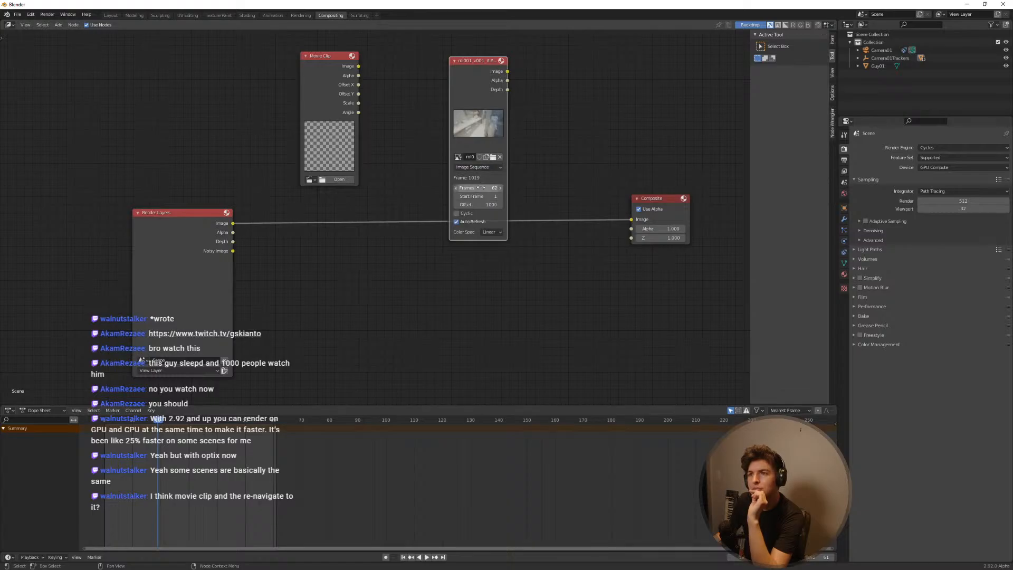
key("ctrl+z")
left_click_drag(482, 66, 427, 57)
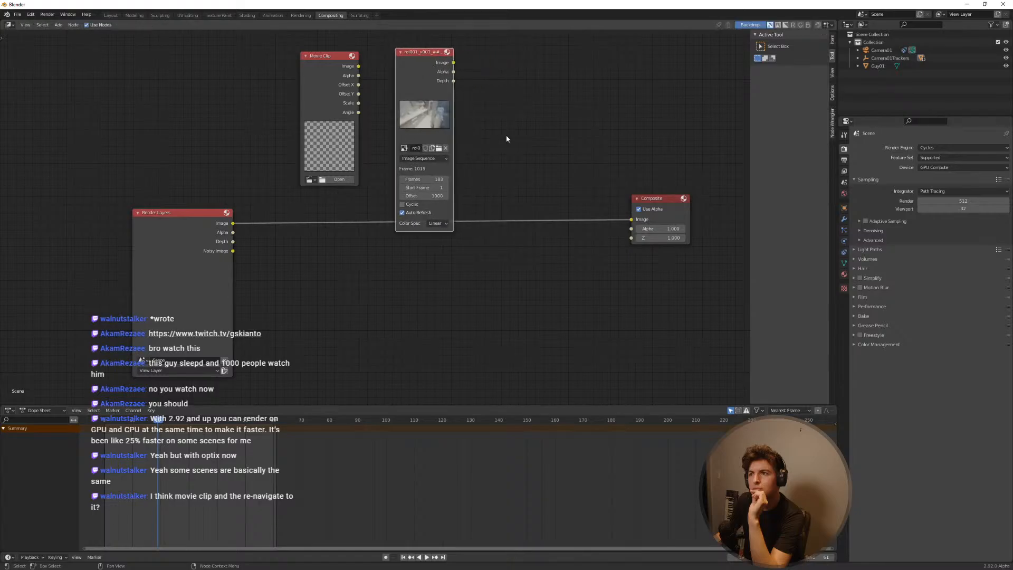
key("shift+a")
mouse_move(560, 352)
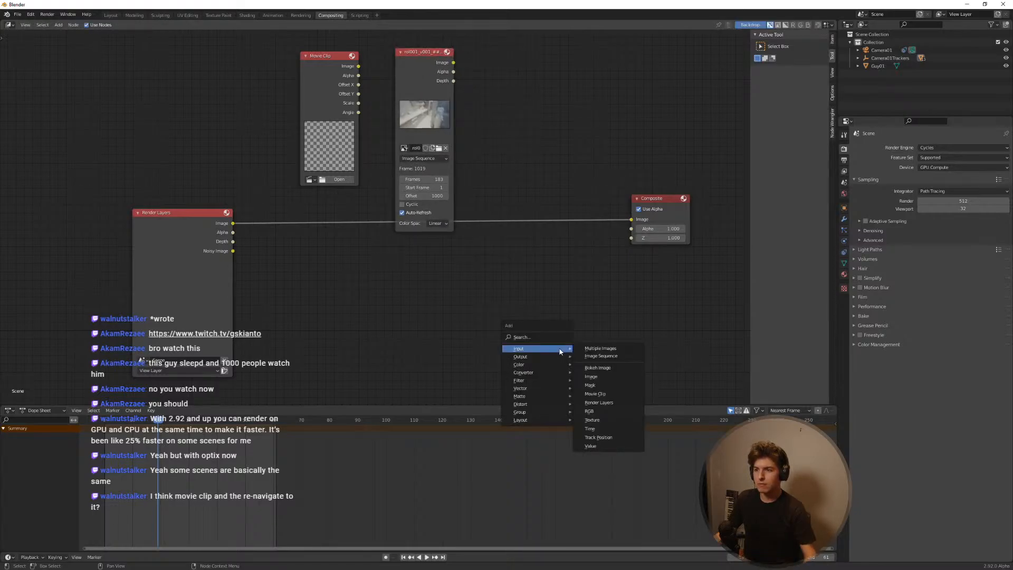
mouse_move(558, 382)
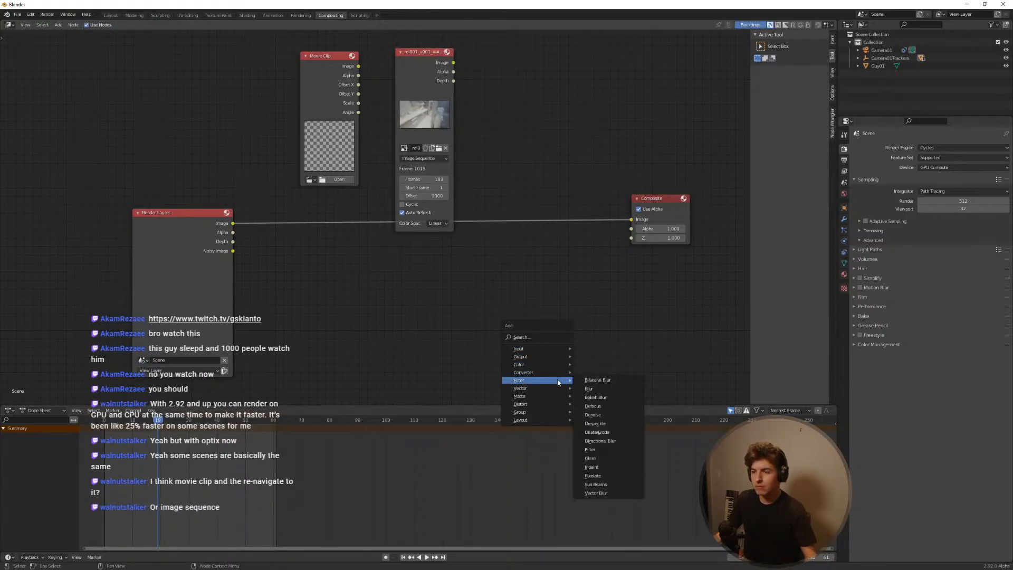
left_click(522, 336)
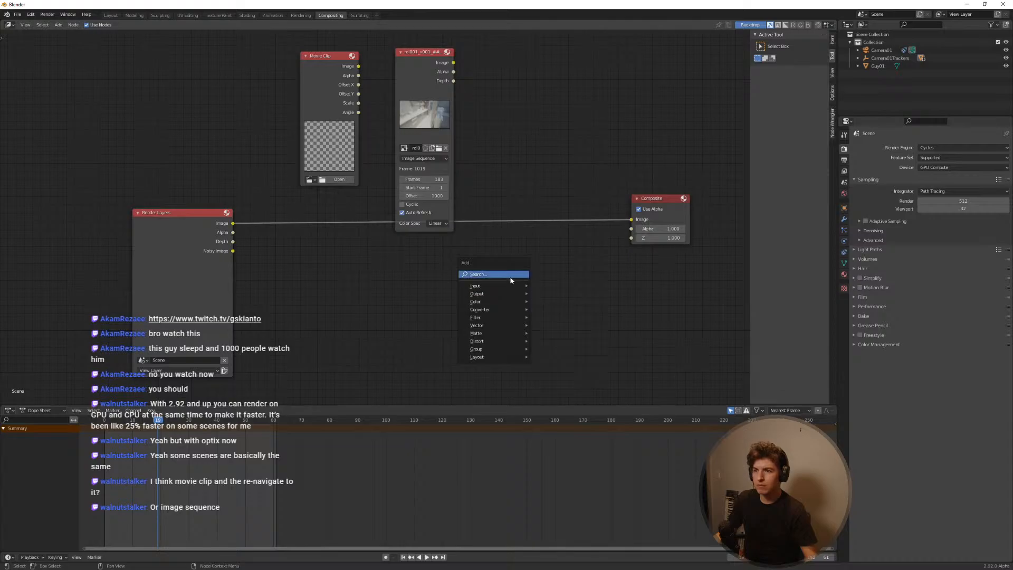
type("vie")
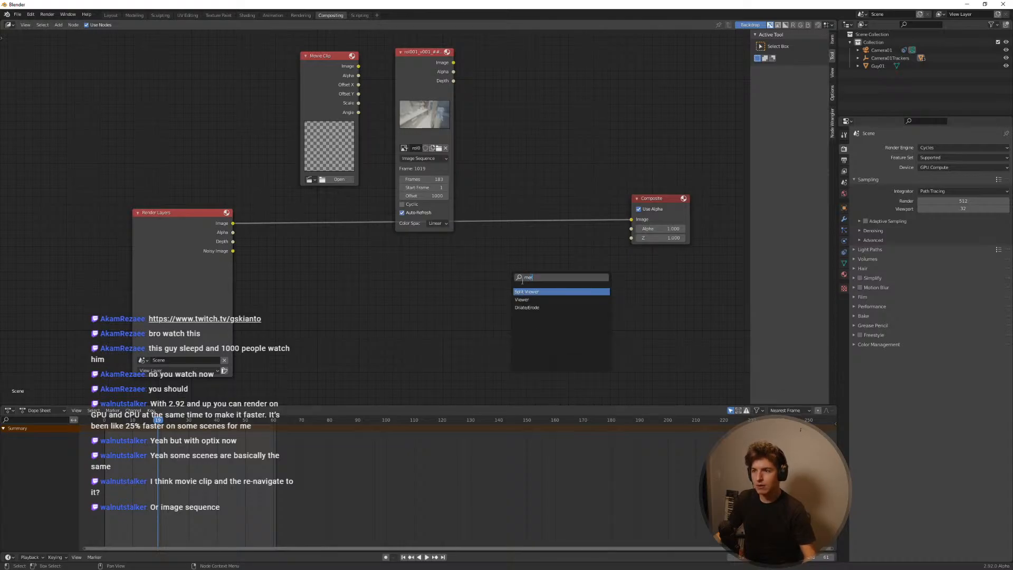
left_click(490, 274)
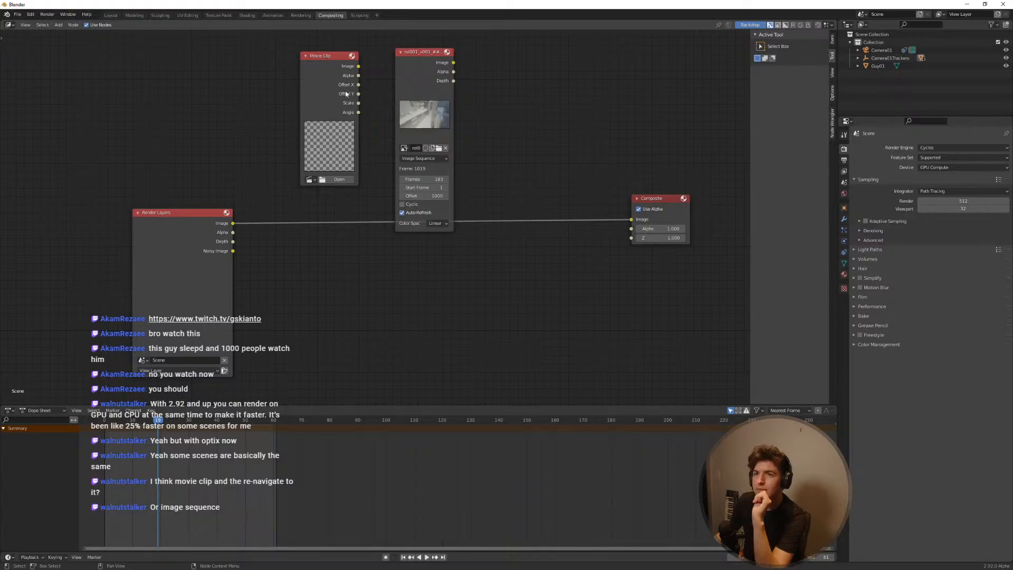
Step: Load the existing office plate clip into the Movie Clip node and go to frame 32
left_click_drag(324, 72, 319, 75)
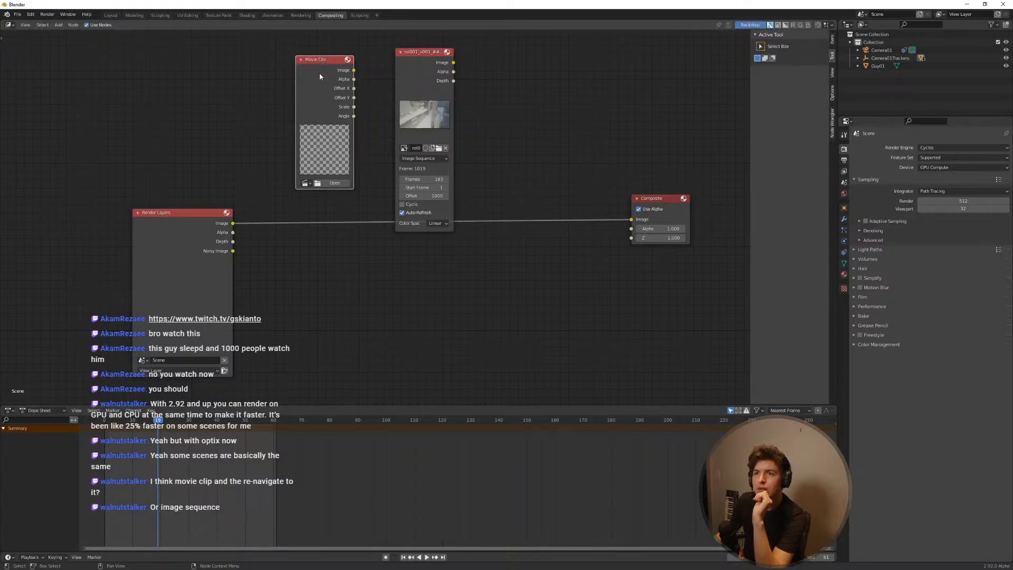
left_click(310, 183)
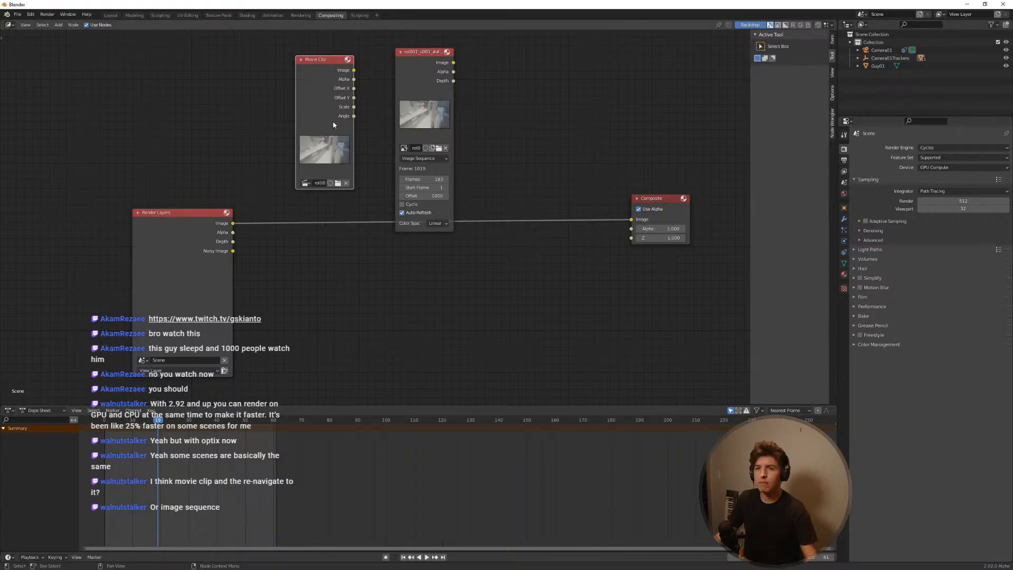
left_click_drag(341, 68, 334, 76)
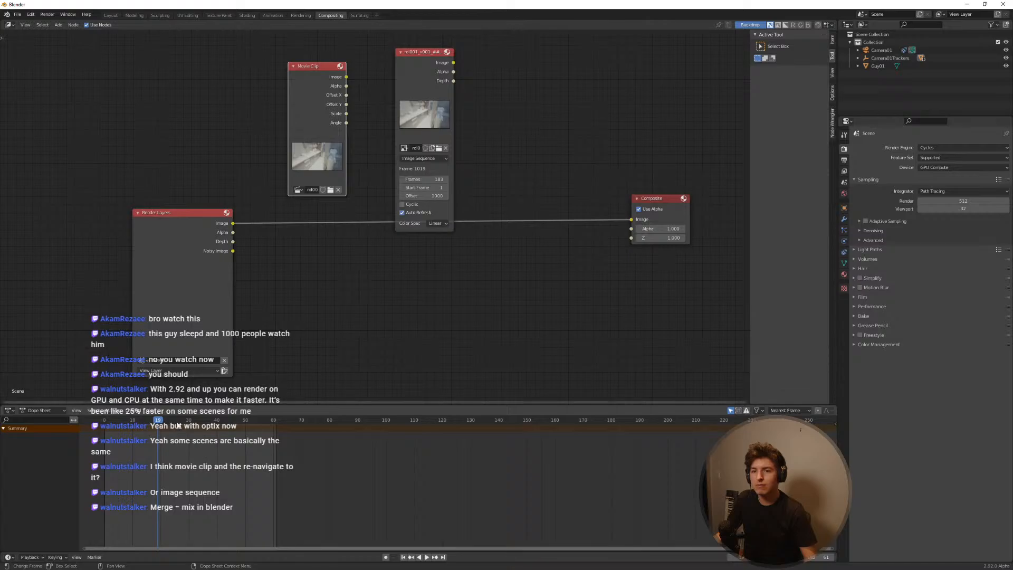
left_click_drag(176, 422, 195, 422)
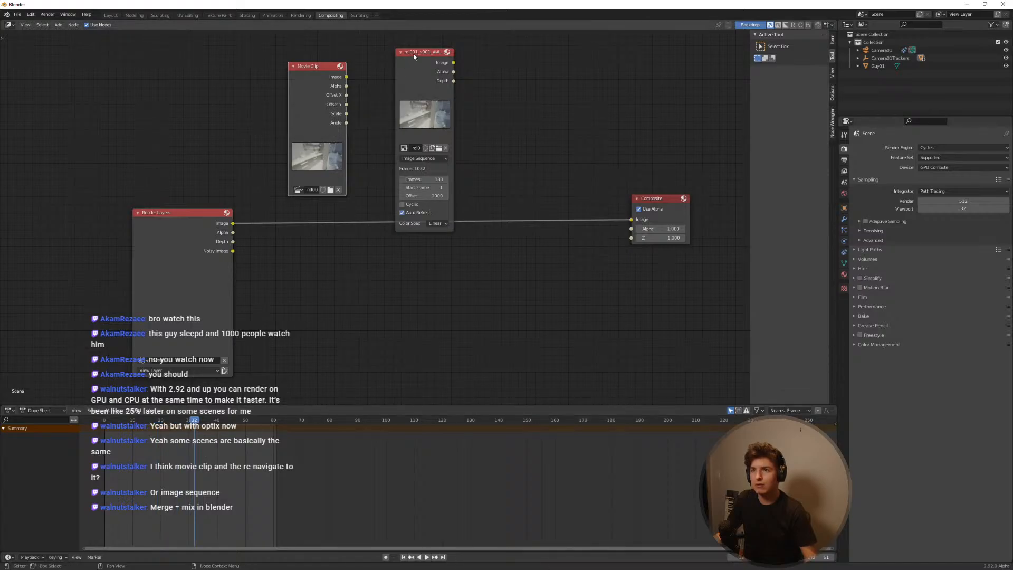
Step: Move the image sequence node higher and insert a Mix node into the link between Render Layers and Composite
left_click_drag(414, 57, 394, 37)
key("shift+a")
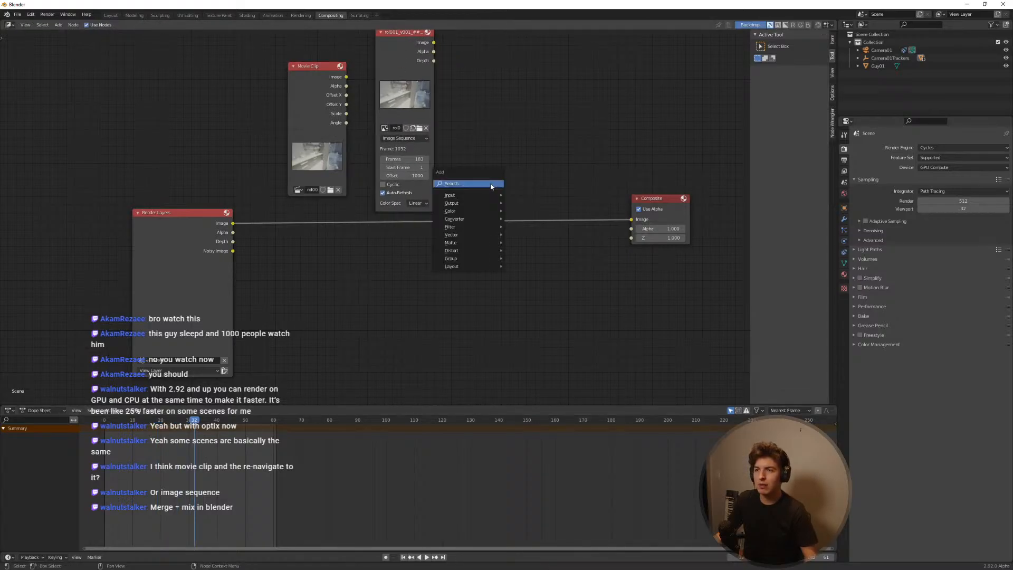
mouse_move(496, 210)
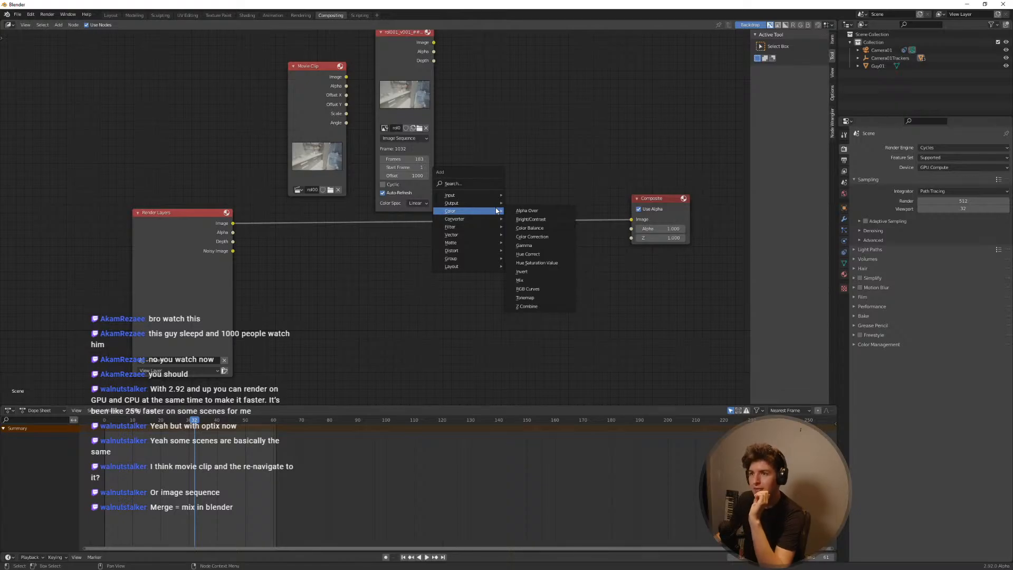
left_click(478, 183)
type("mix")
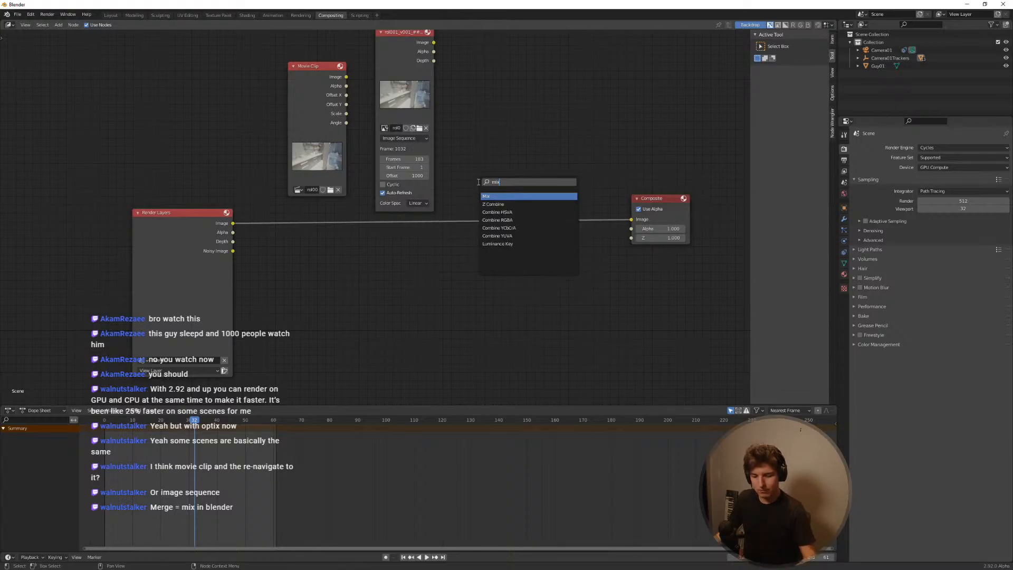
key("Return")
left_click(502, 214)
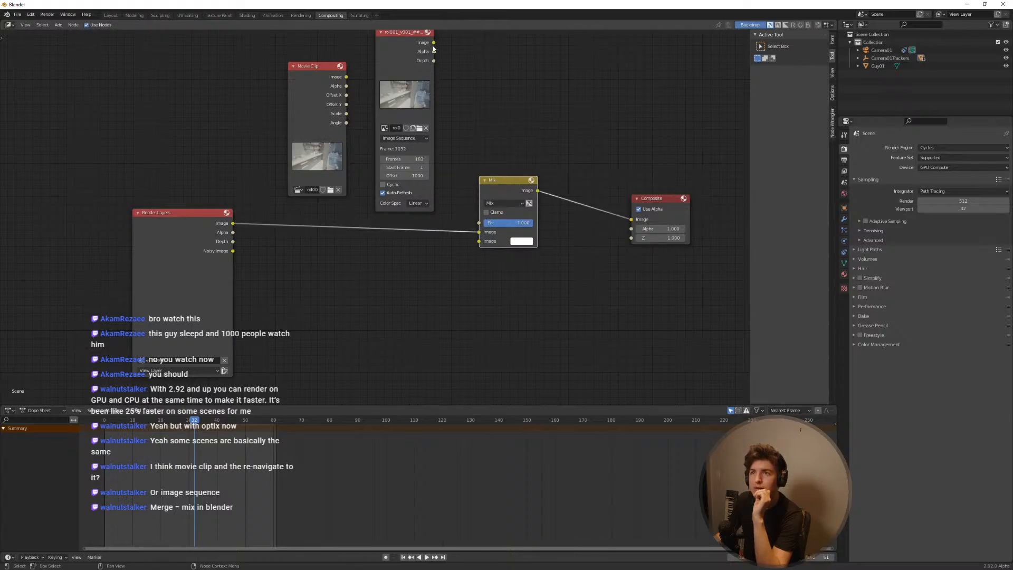
Step: Connect the image sequence's Image output to the Mix node's second Image input and shift the Mix node towards Composite
left_click_drag(434, 42, 477, 241)
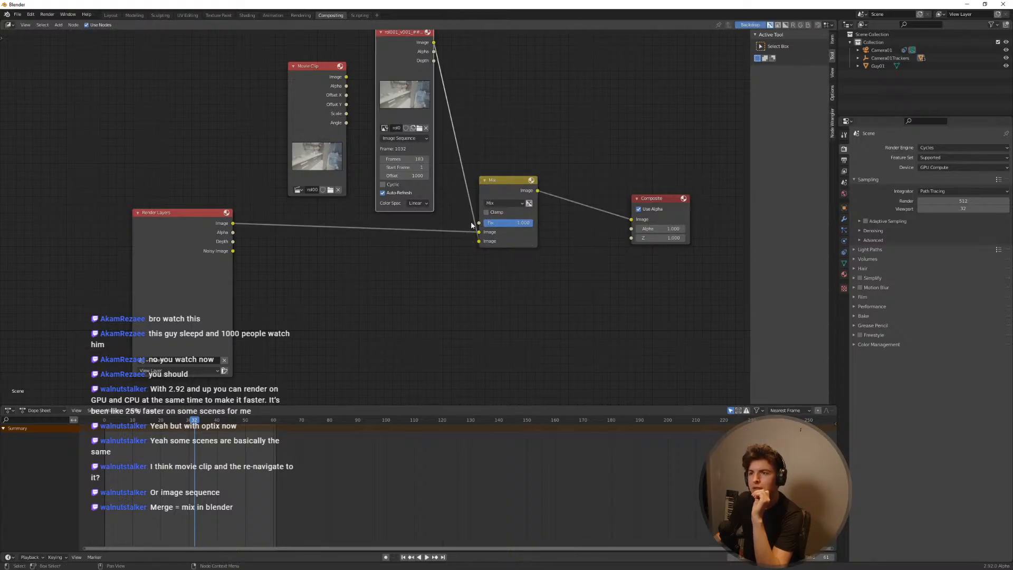
left_click_drag(482, 205, 514, 209)
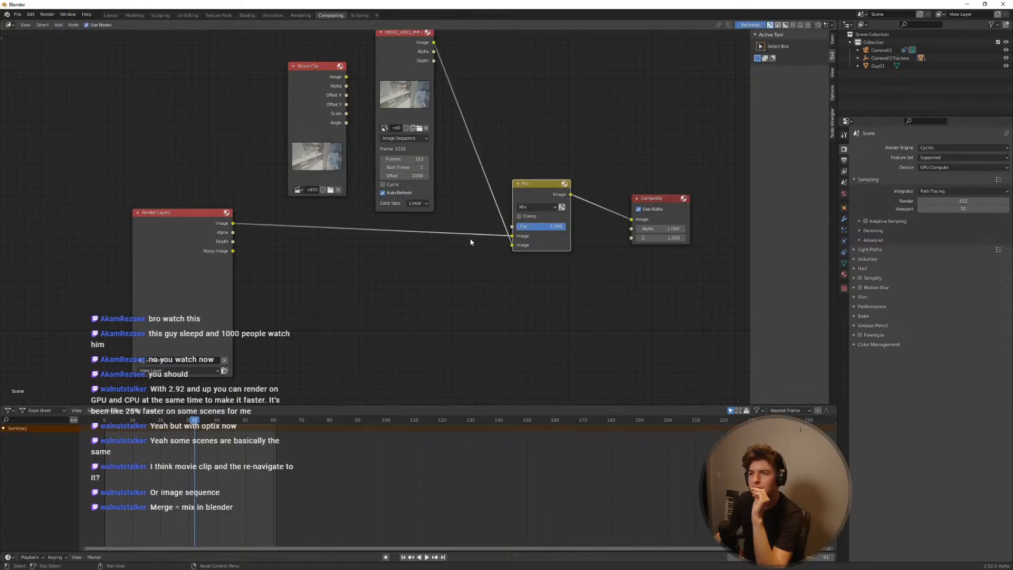
middle_click_drag(469, 259, 402, 301)
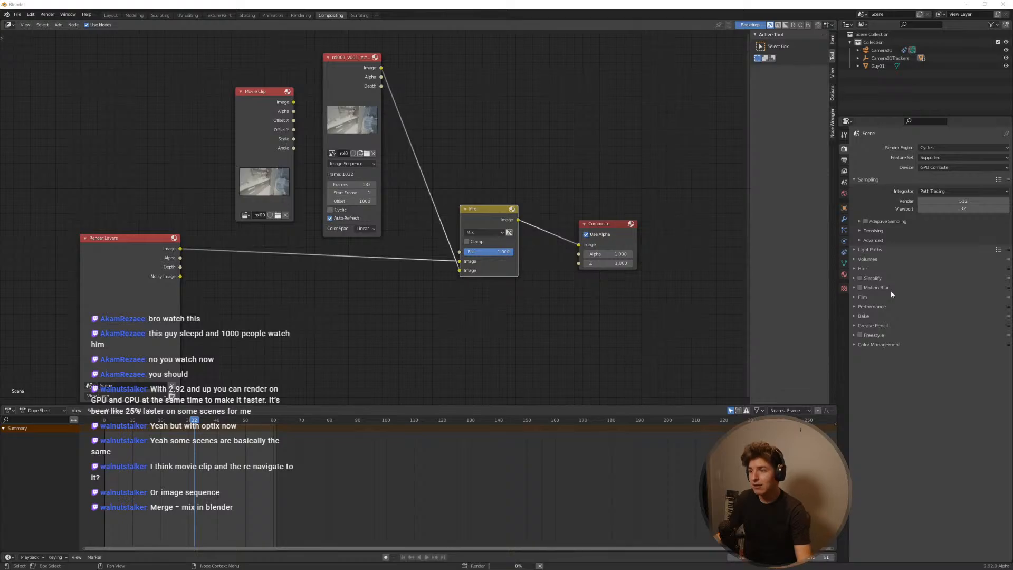
Step: Render frame 32, check how the plate and the 3D render combine, and close the render window
key("F12")
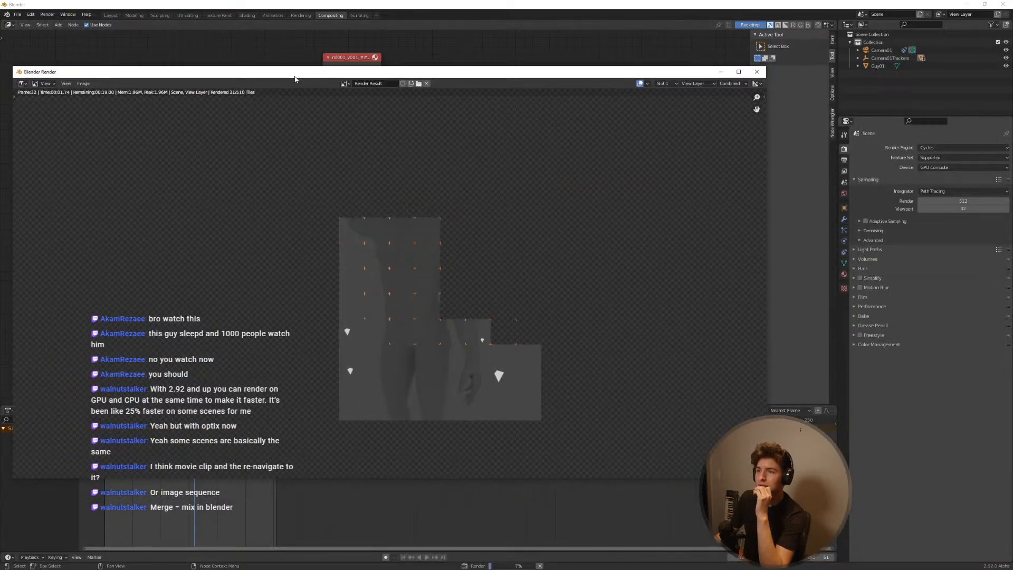
left_click_drag(295, 79, 328, 77)
scroll(465, 253, "down", 1)
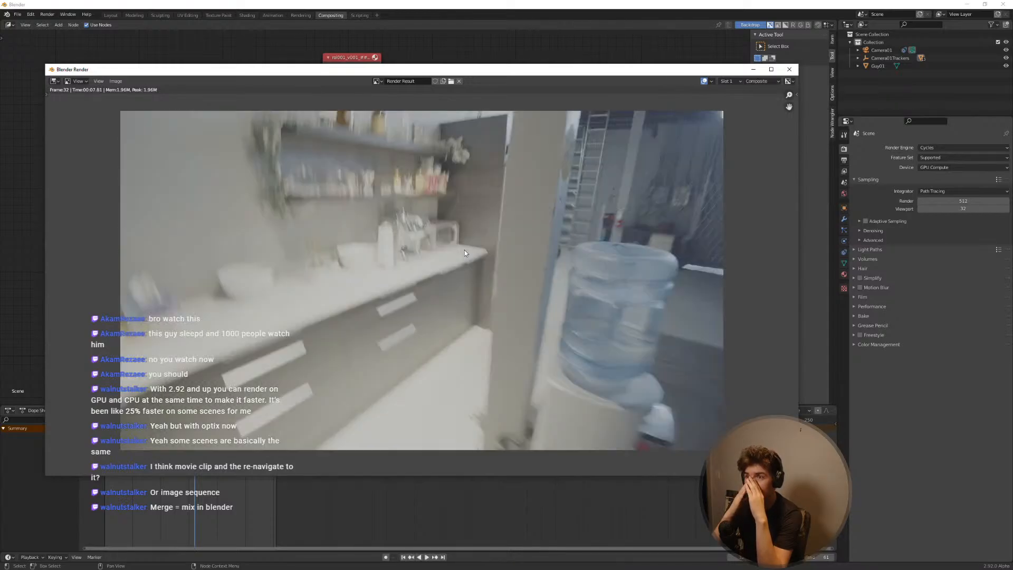
left_click(790, 69)
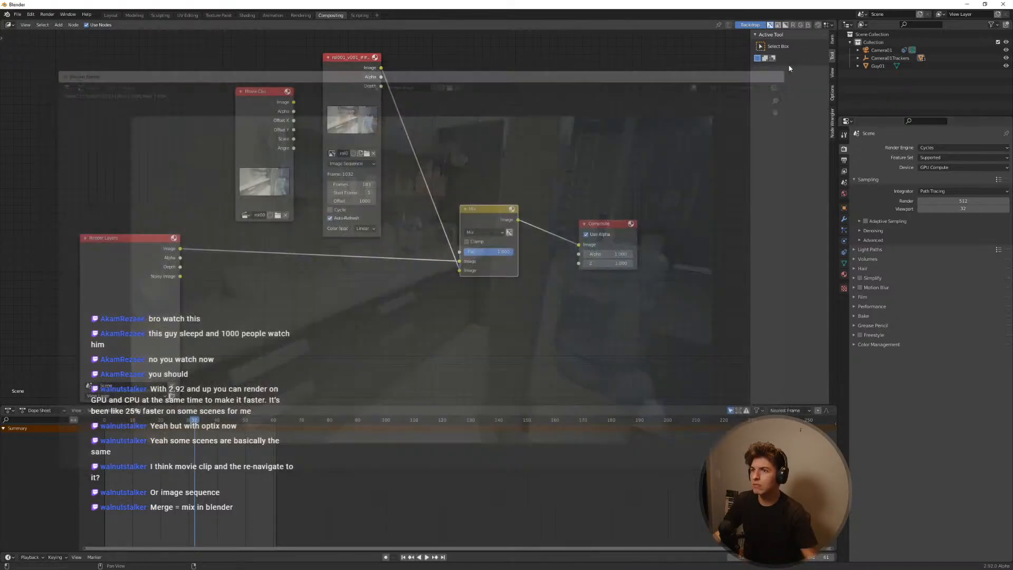
Step: Spread the image sequence and Mix nodes apart and swap the Mix inputs so the plate is first and Render Layers second
middle_click_drag(422, 145, 449, 166)
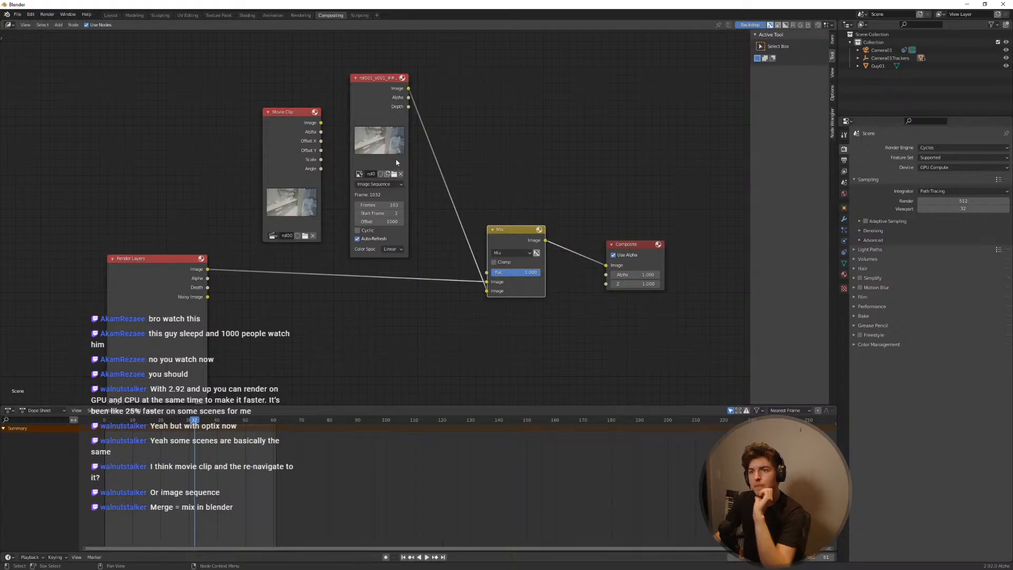
left_click_drag(406, 133, 411, 133)
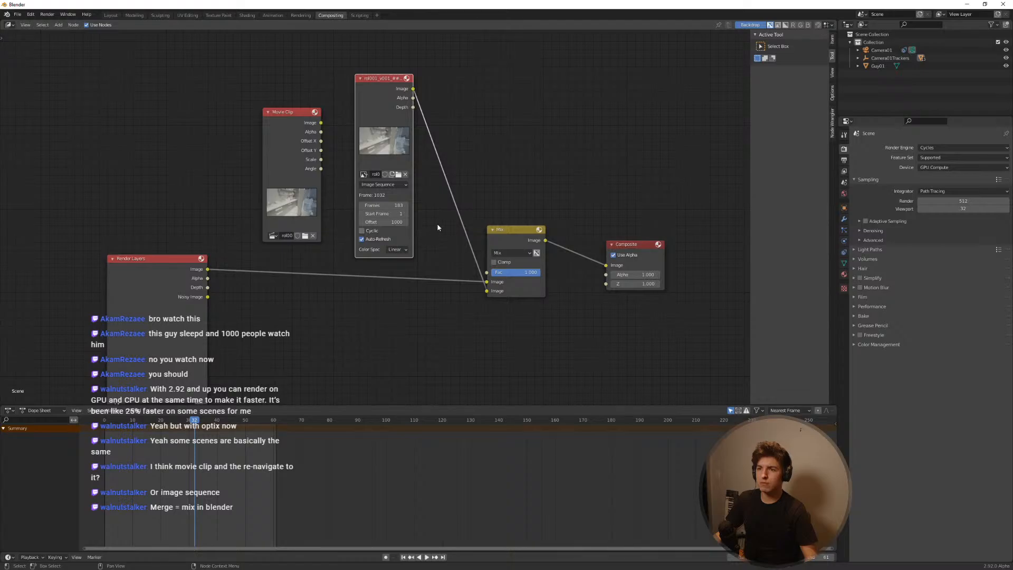
left_click_drag(389, 89, 374, 84)
left_click(508, 125)
left_click_drag(502, 243, 521, 234)
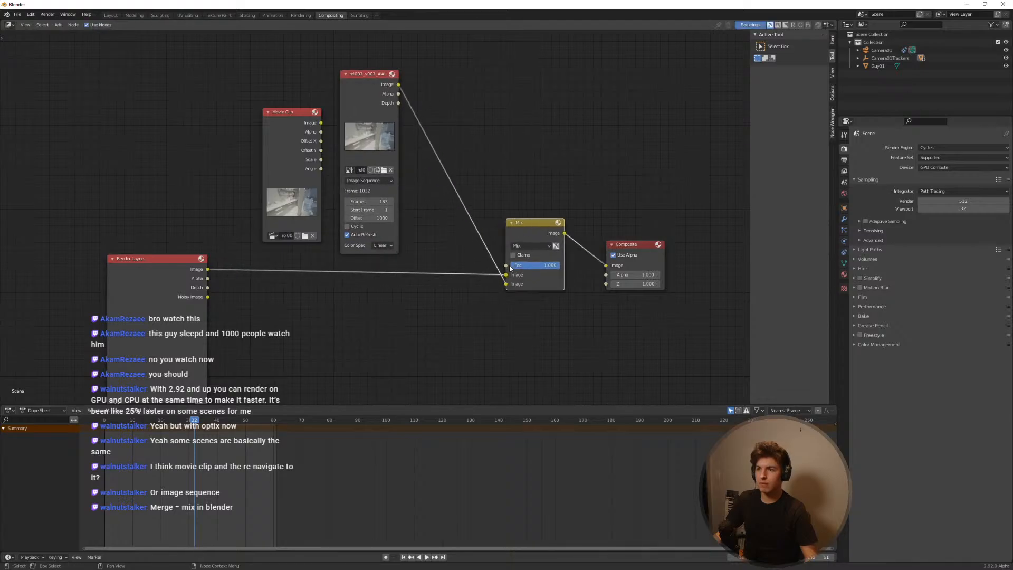
mouse_move(506, 285)
left_mouse_down()
mouse_move(492, 283)
mouse_move(505, 275)
left_mouse_up()
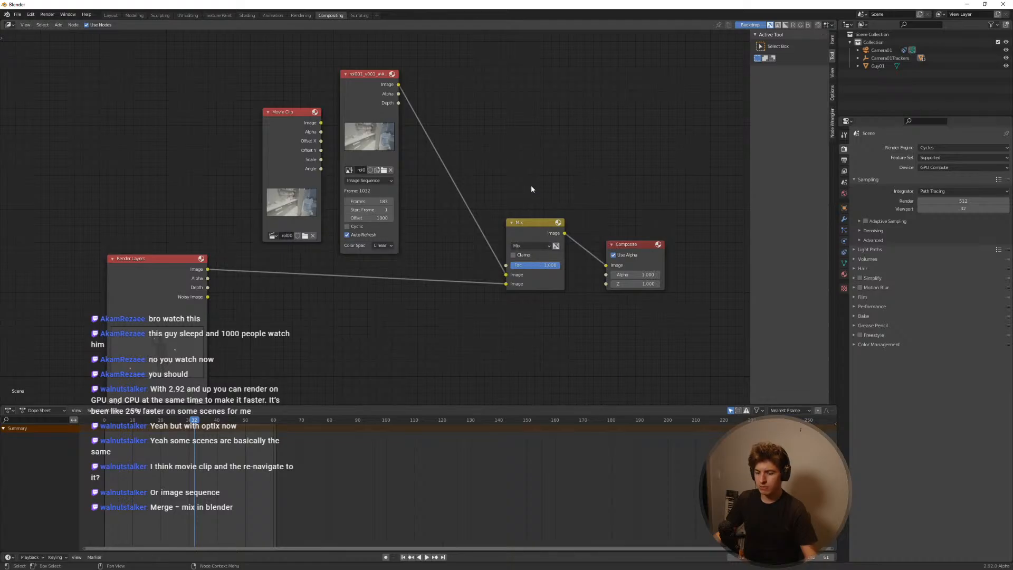
Step: Render frame 32 again with the swapped Mix inputs and inspect the full composite
key("F12")
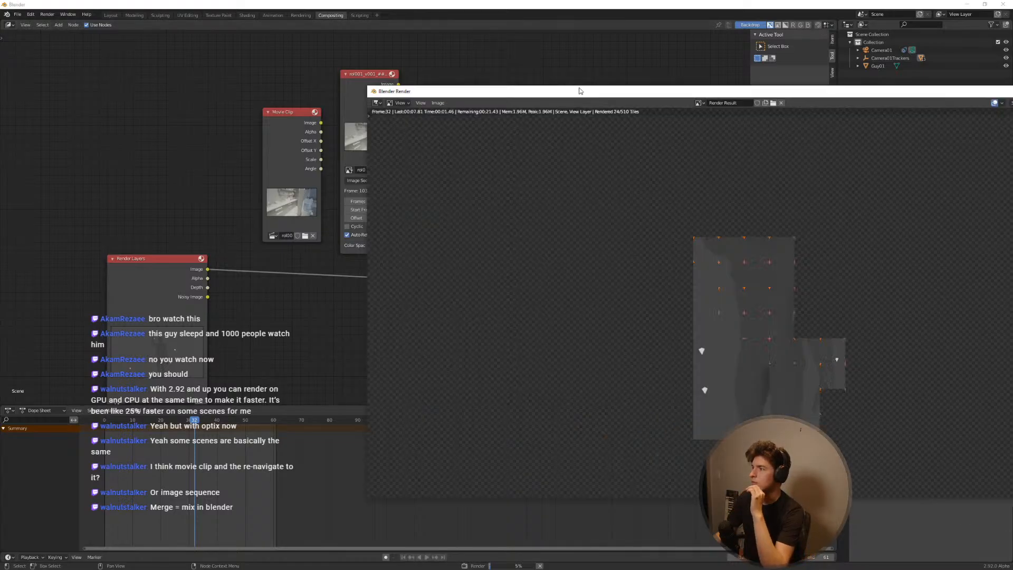
left_click_drag(579, 90, 294, 77)
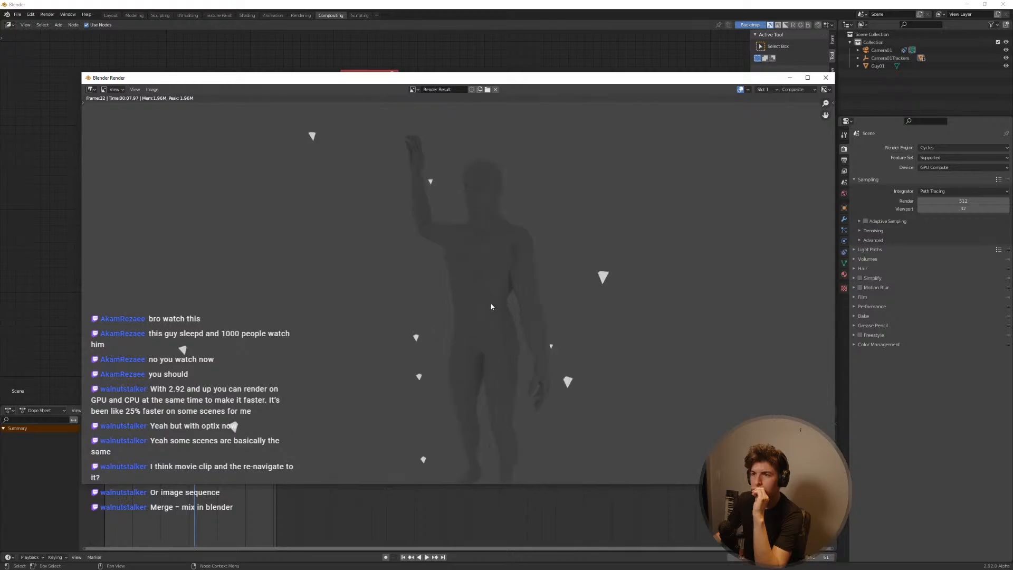
scroll(491, 307, "down", 1)
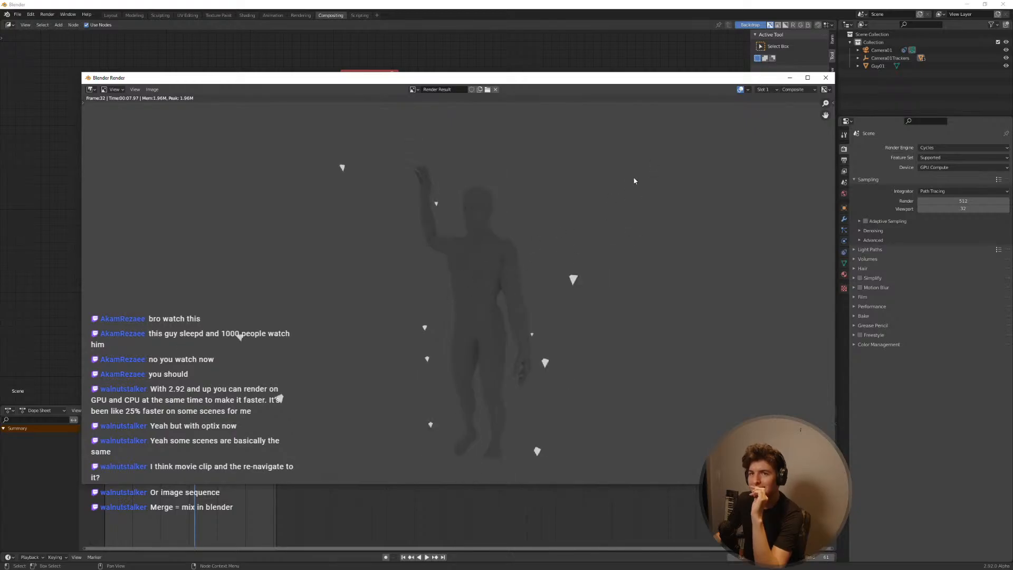
Step: Move the Composite node slightly and set the image sequence's color space to sRGB
left_click(826, 77)
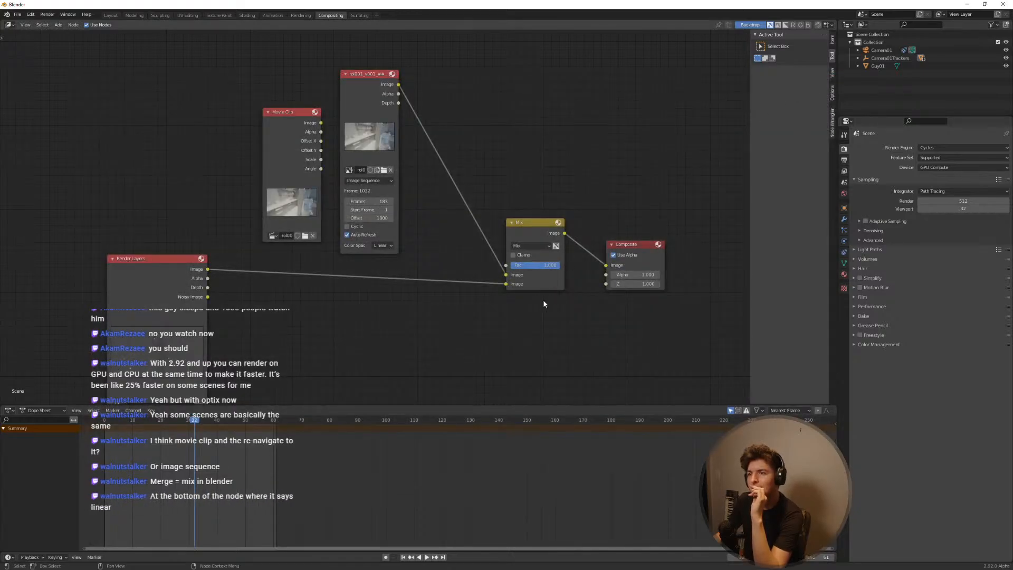
left_click_drag(626, 252, 634, 241)
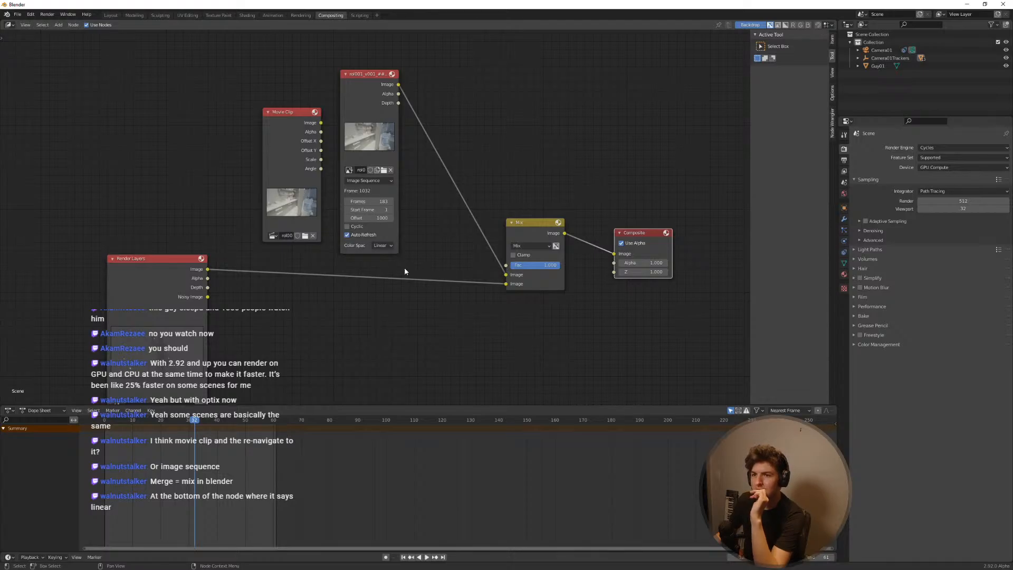
left_click(386, 247)
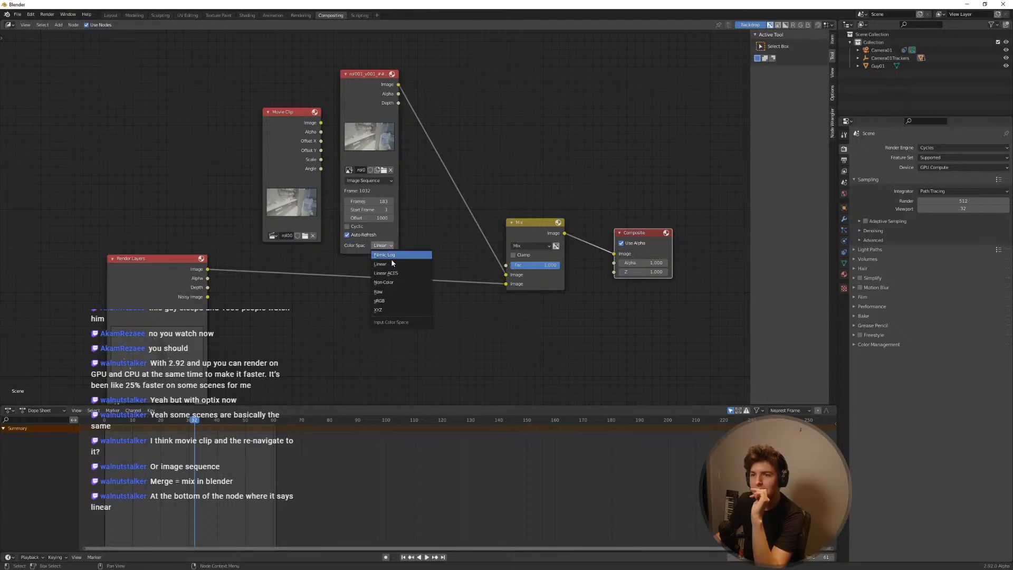
left_click(405, 301)
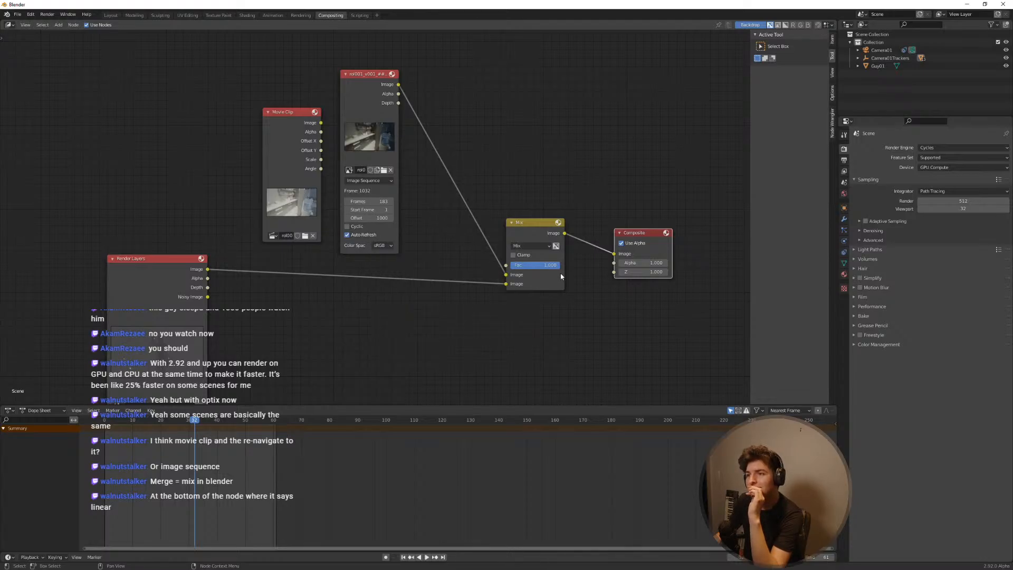
Step: Shift the Render Layers node slightly towards the Mix node, keeping the Mix blend mode
left_click(530, 246)
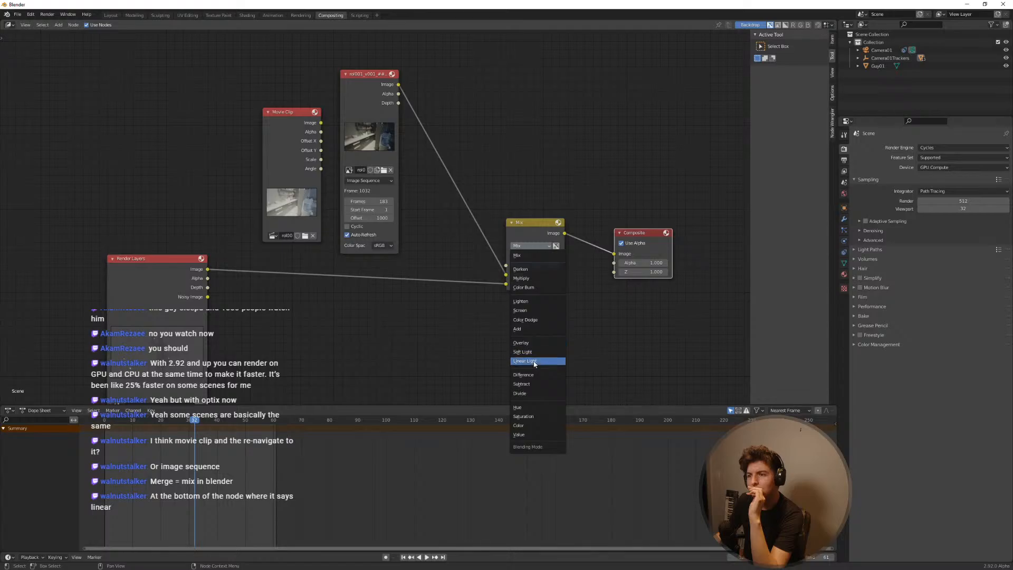
left_click(477, 350)
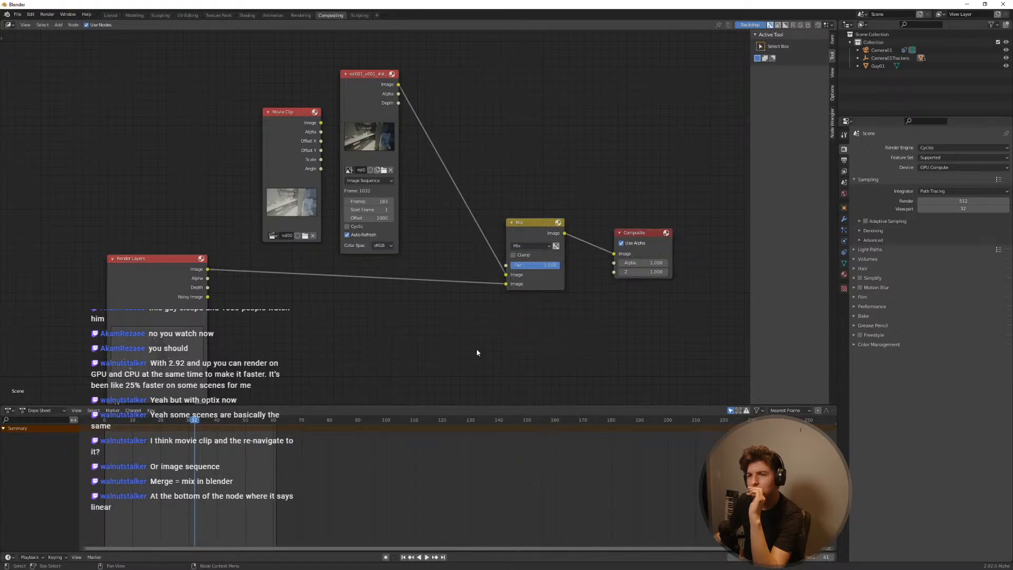
middle_click_drag(205, 240, 232, 201)
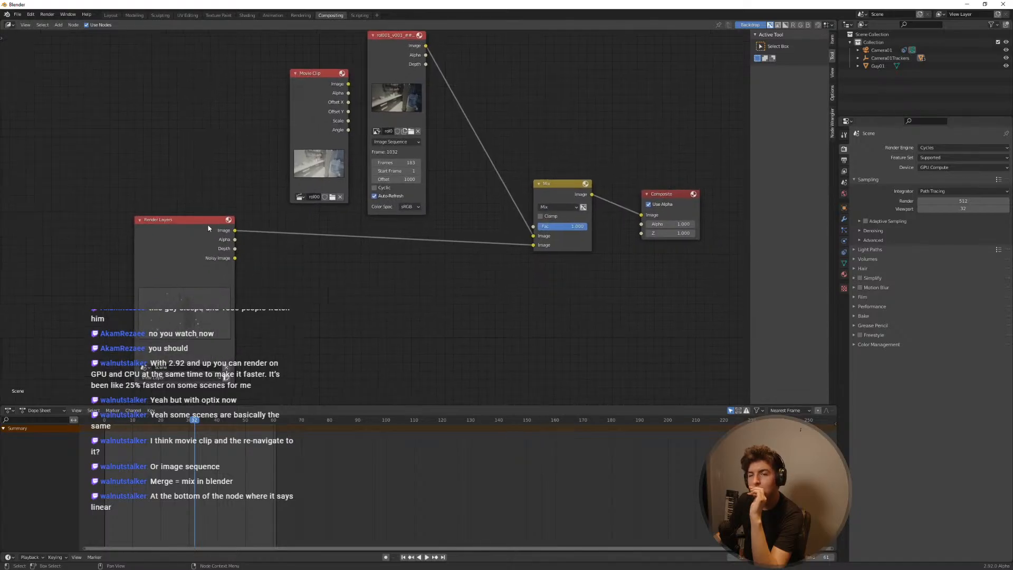
left_click_drag(207, 224, 223, 228)
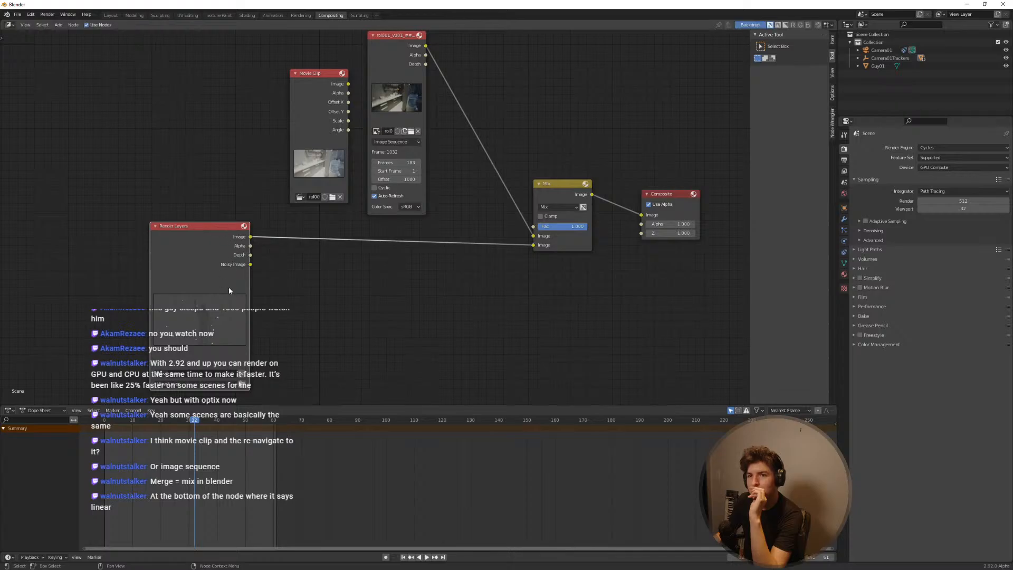
middle_click_drag(519, 257, 501, 315)
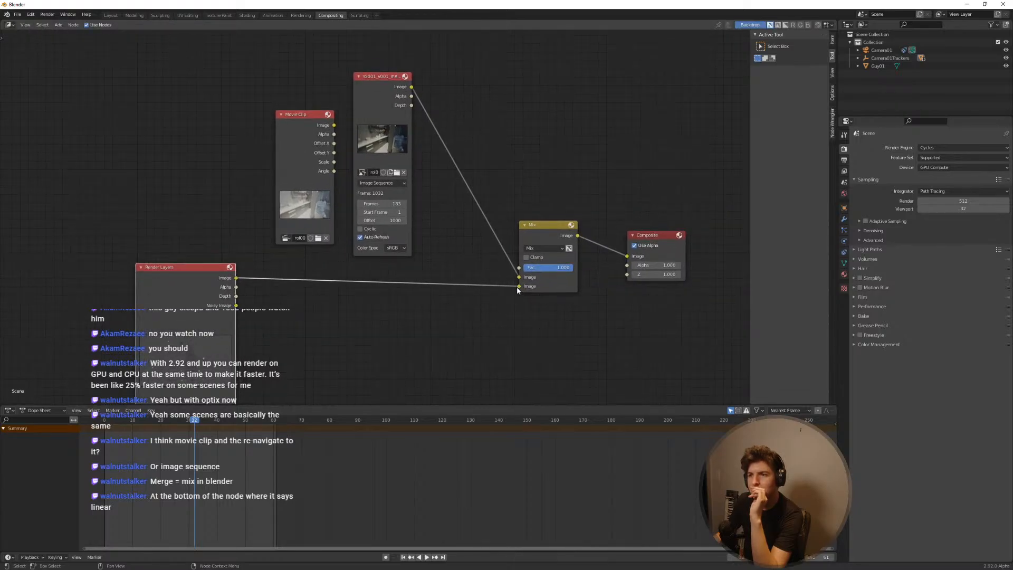
Step: Try Render Layers as the first Mix input with the image sequence's Alpha driving Fac, and render frame 32
left_click_drag(517, 286, 519, 277)
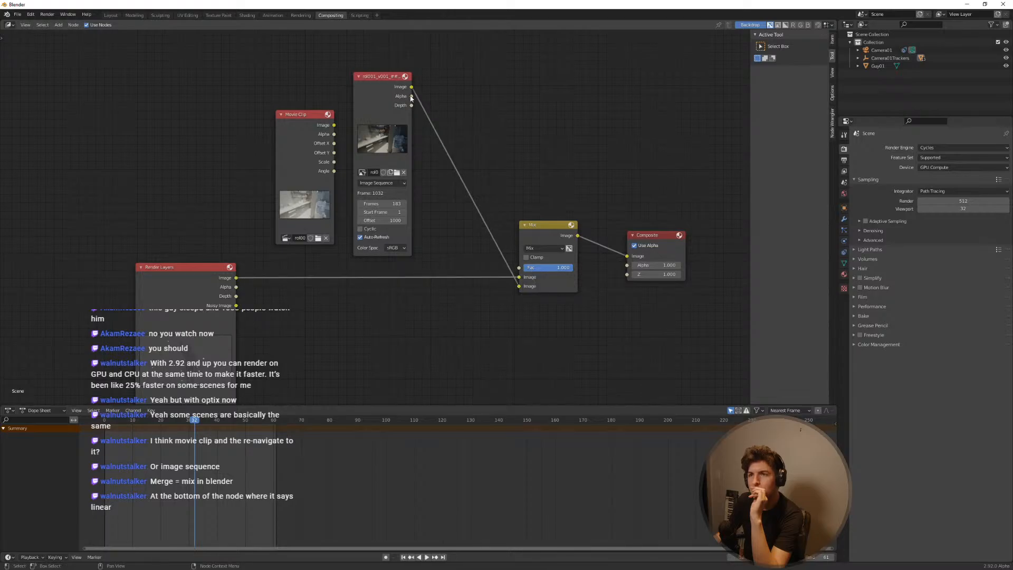
left_click_drag(411, 97, 519, 267)
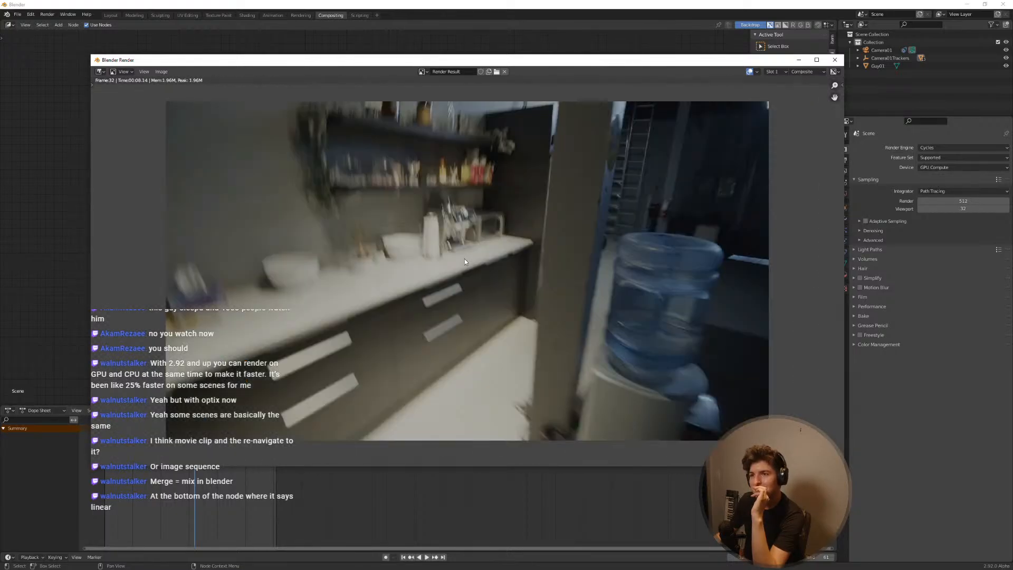
left_click(833, 61)
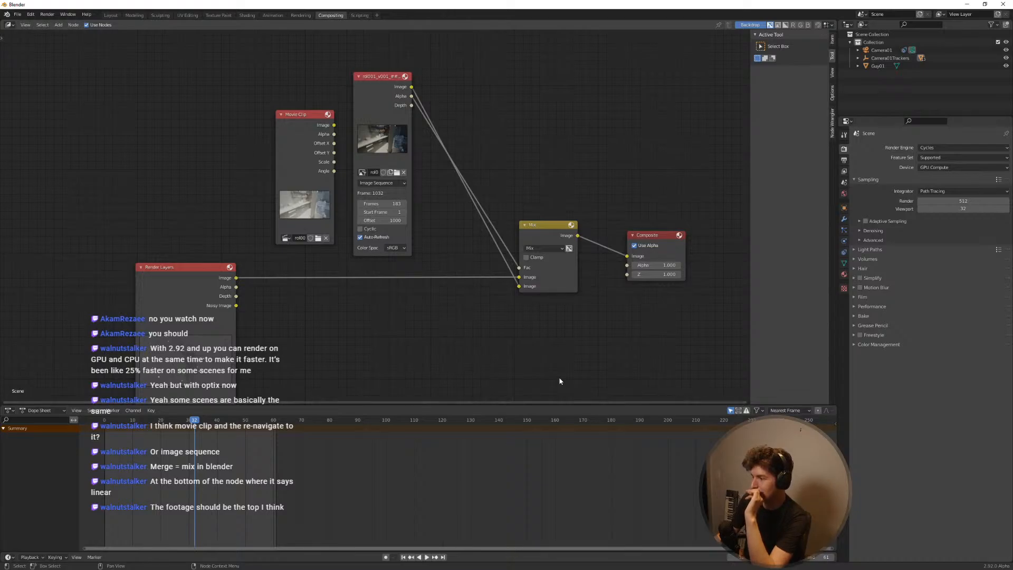
Step: Swap the Mix inputs back so the plate is first and Render Layers second, and re-render frame 32
scroll(525, 346, "up", 1)
middle_click_drag(515, 330, 459, 315)
left_click_drag(475, 300, 475, 289)
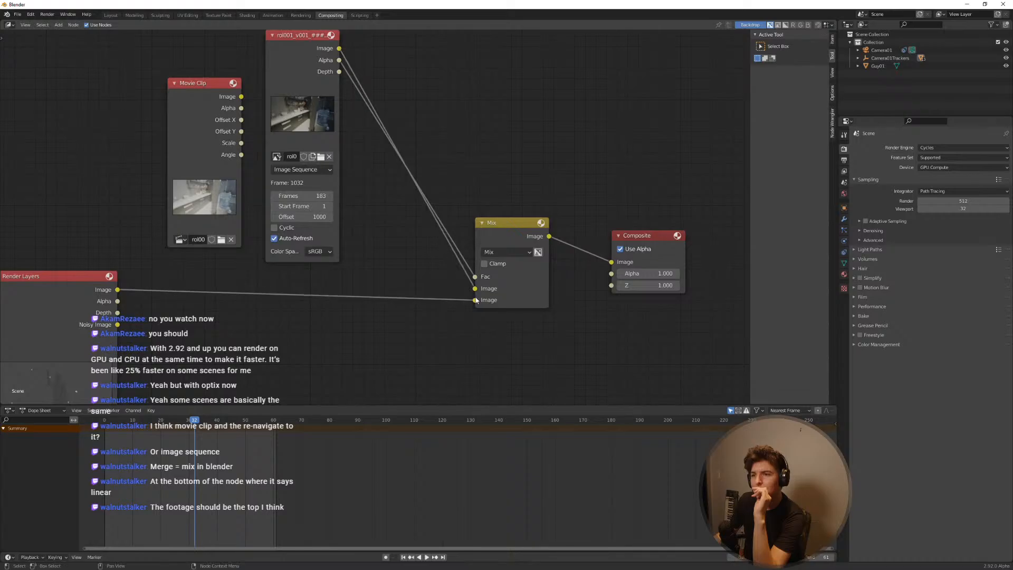
key("Home")
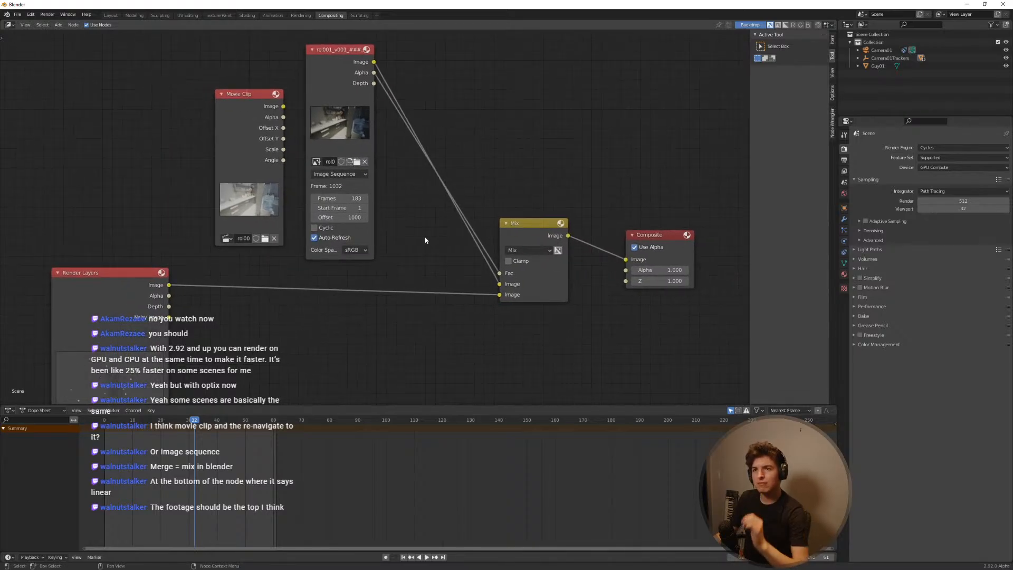
key("F12")
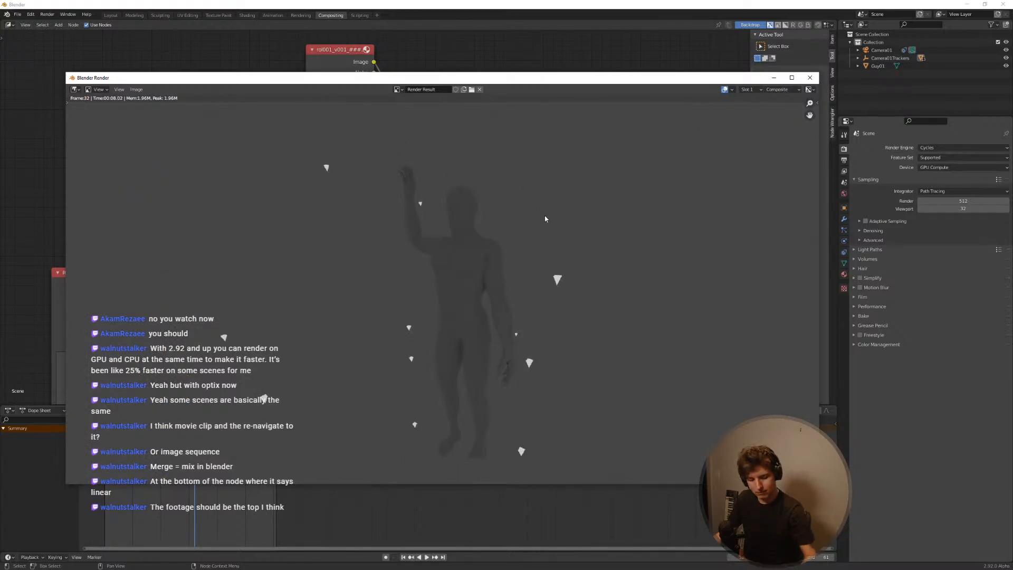
Step: Inspect the alpha channel of the rendered frame and close the render window
left_click(809, 89)
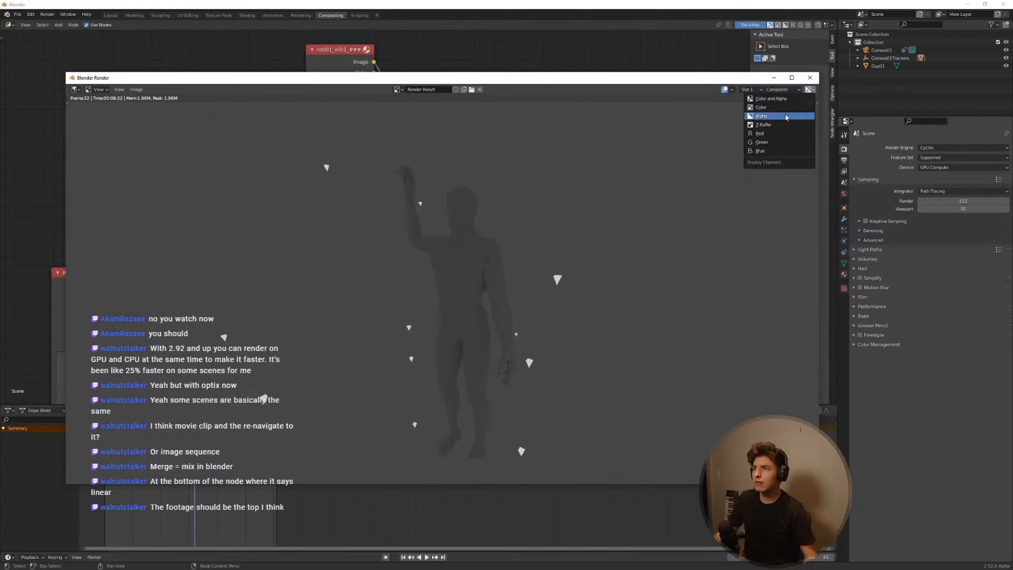
left_click(770, 120)
left_click(810, 89)
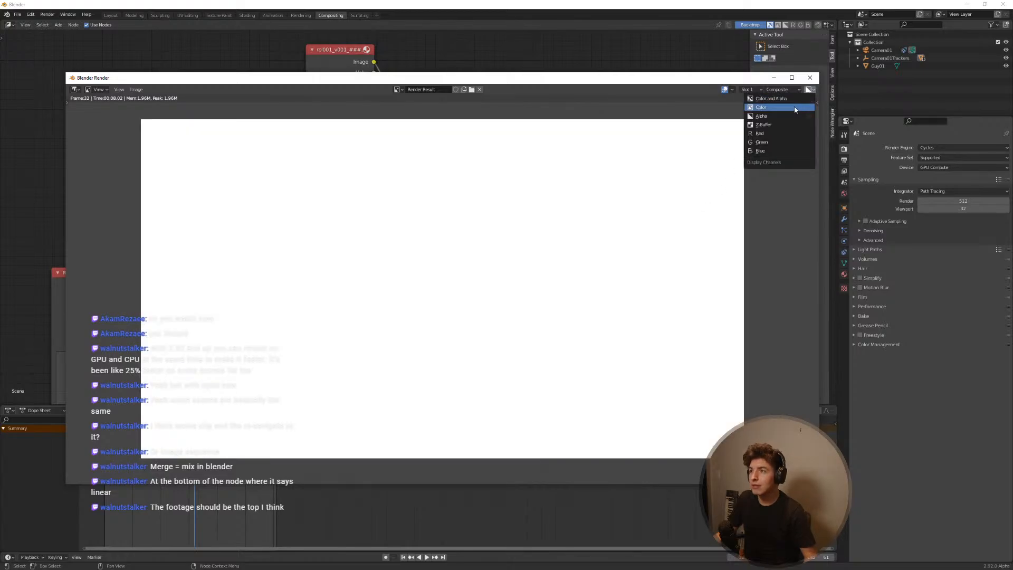
left_click(810, 78)
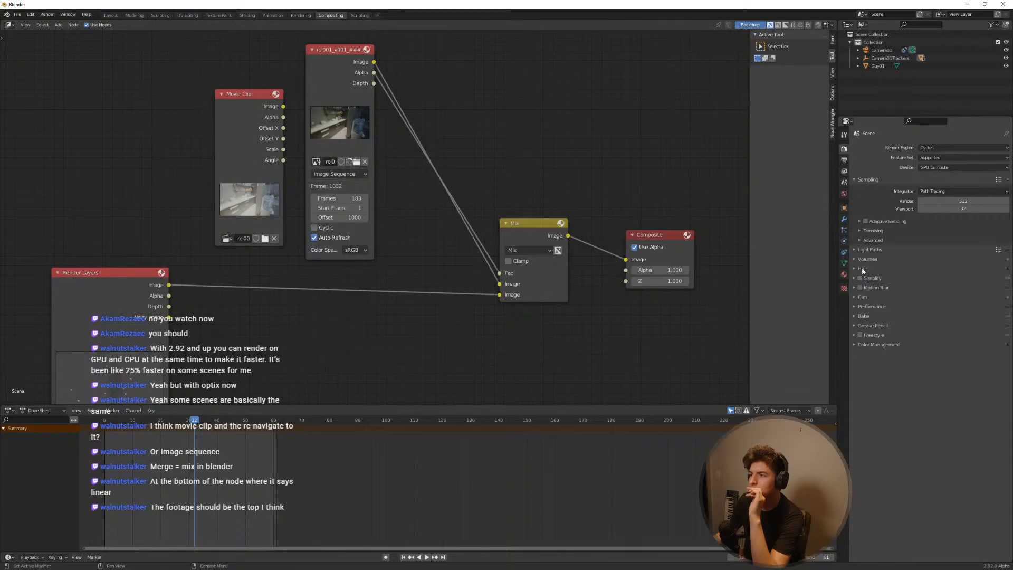
Step: Enable Transparent film with Transparent Glass in the render settings and render frame 32
left_click(862, 298)
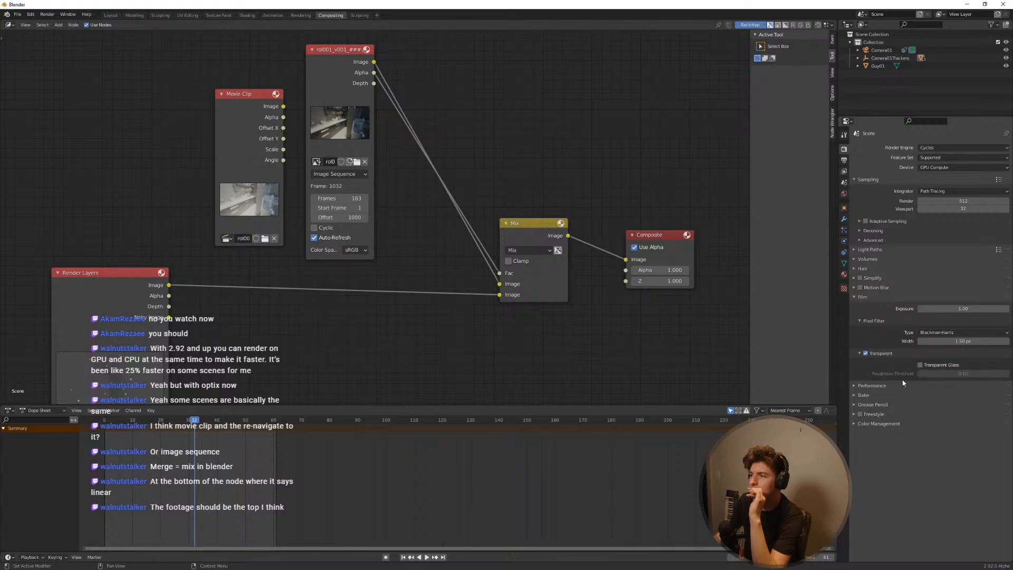
left_click(920, 365)
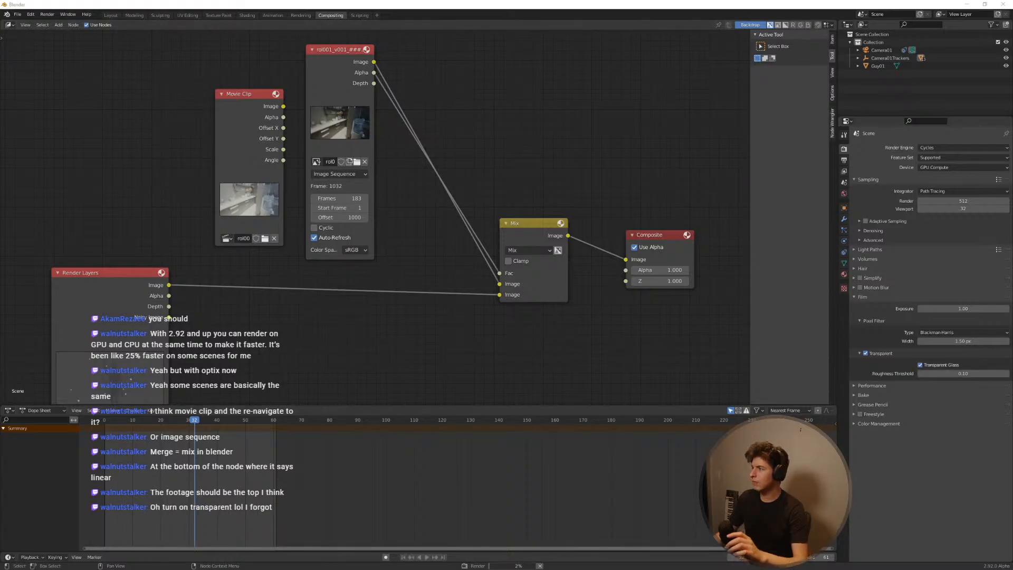
key("F12")
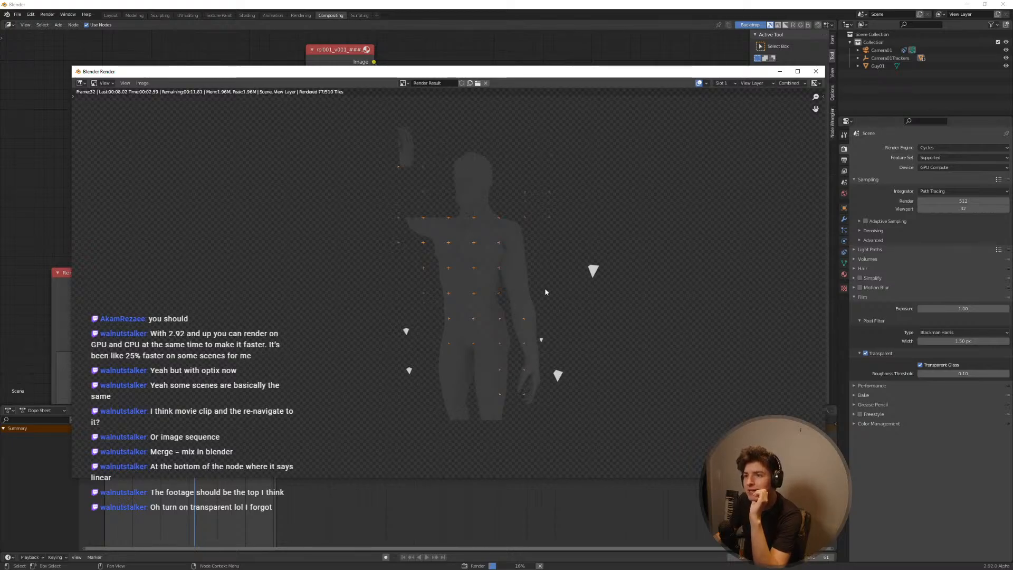
scroll(417, 269, "down", 1)
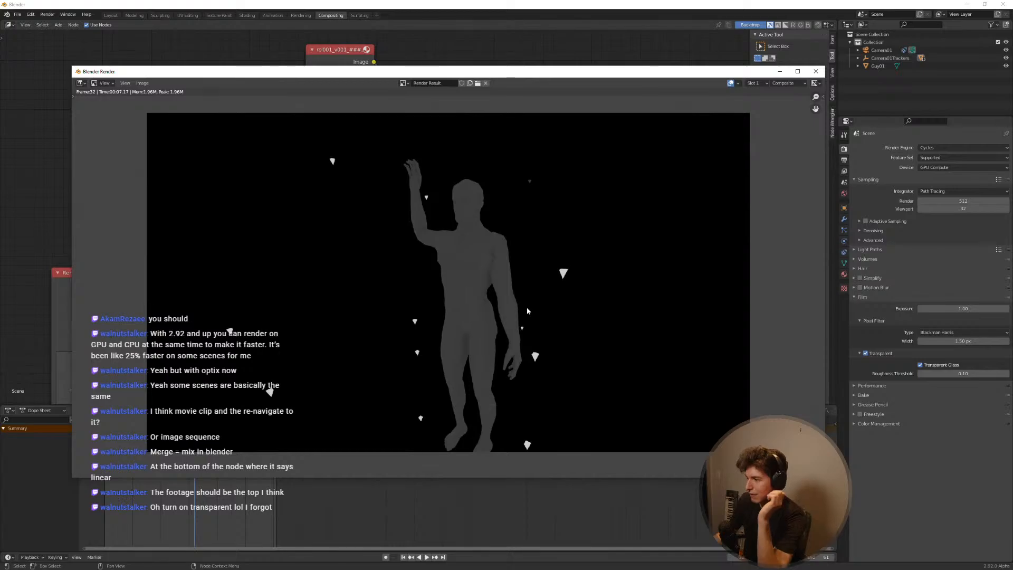
left_click(816, 71)
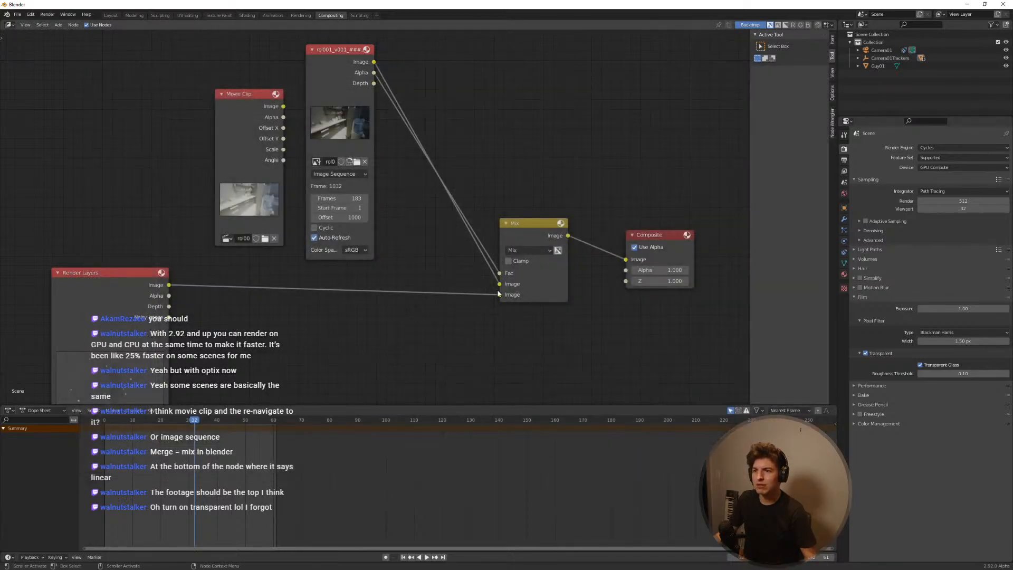
Step: Try Render Layers as the first Mix input and the plate second with the transparent film, and inspect a render of frame 32
scroll(506, 285, "up", 1)
left_click_drag(509, 290, 509, 303)
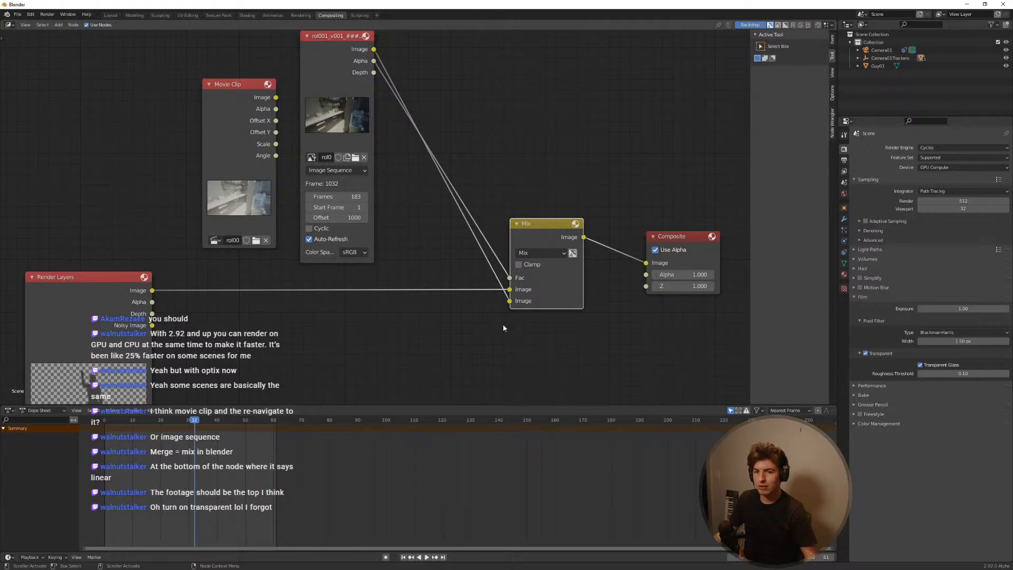
left_click(504, 328)
key("F12")
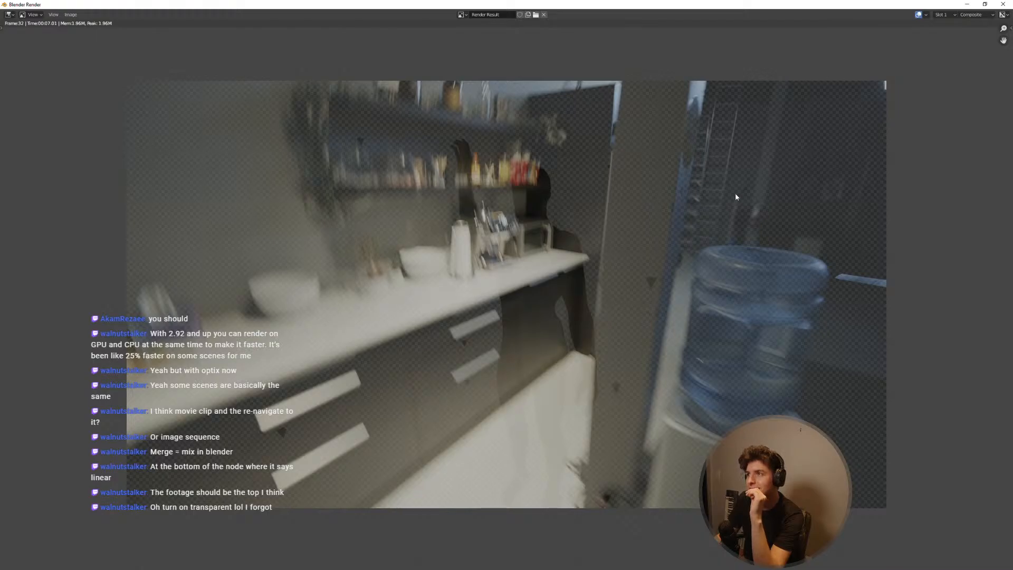
left_click(1003, 7)
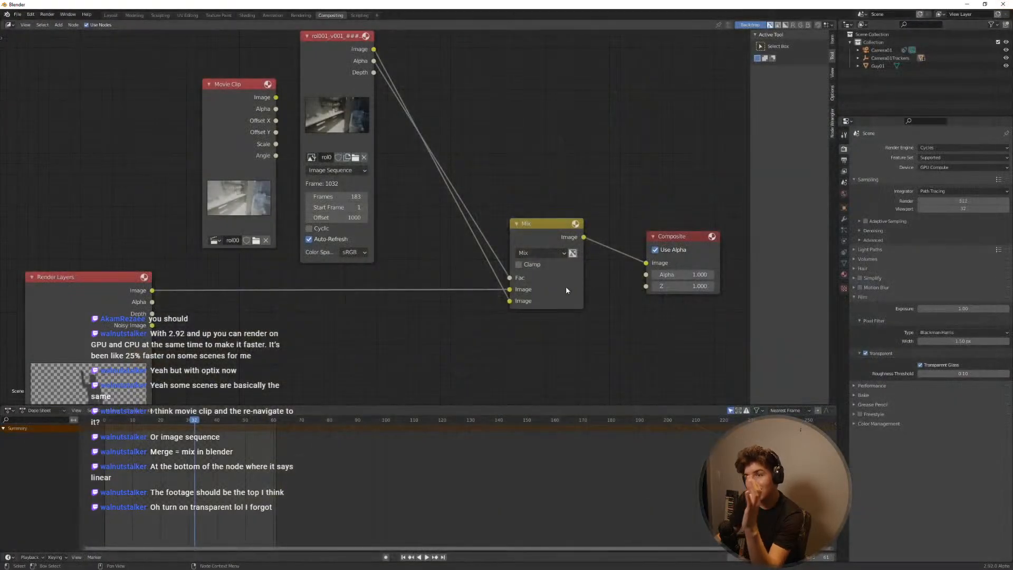
Step: Disconnect the image sequence's Alpha from the Mix node's Fac and render frame 32 again
key("Home")
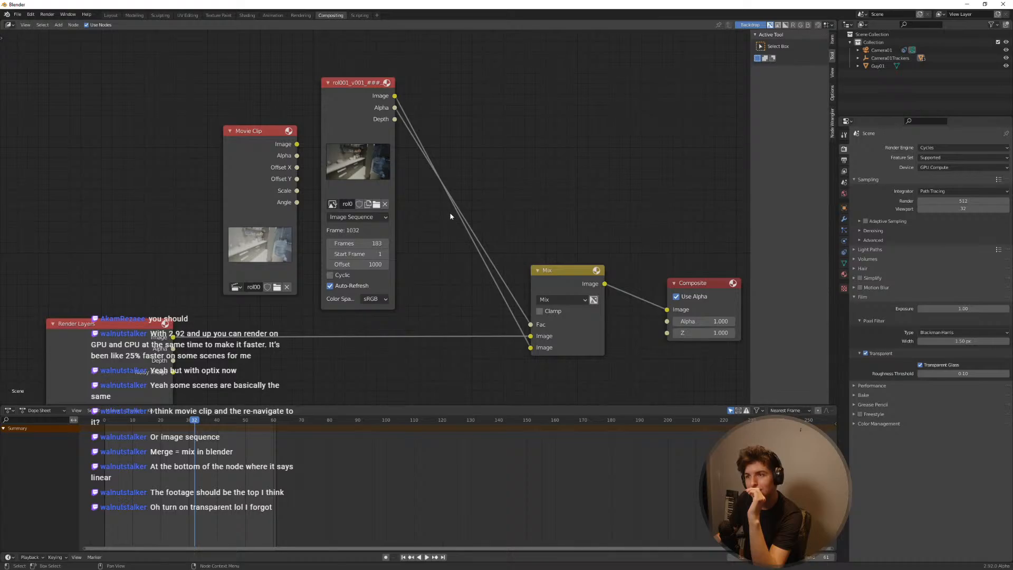
left_click_drag(531, 325, 498, 170)
middle_click_drag(500, 363, 490, 277)
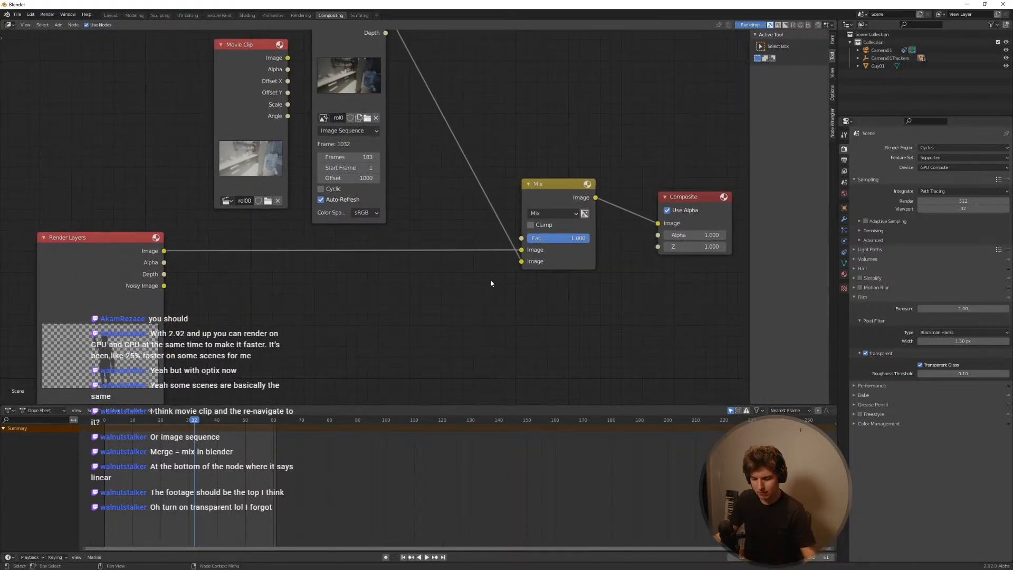
key("F12")
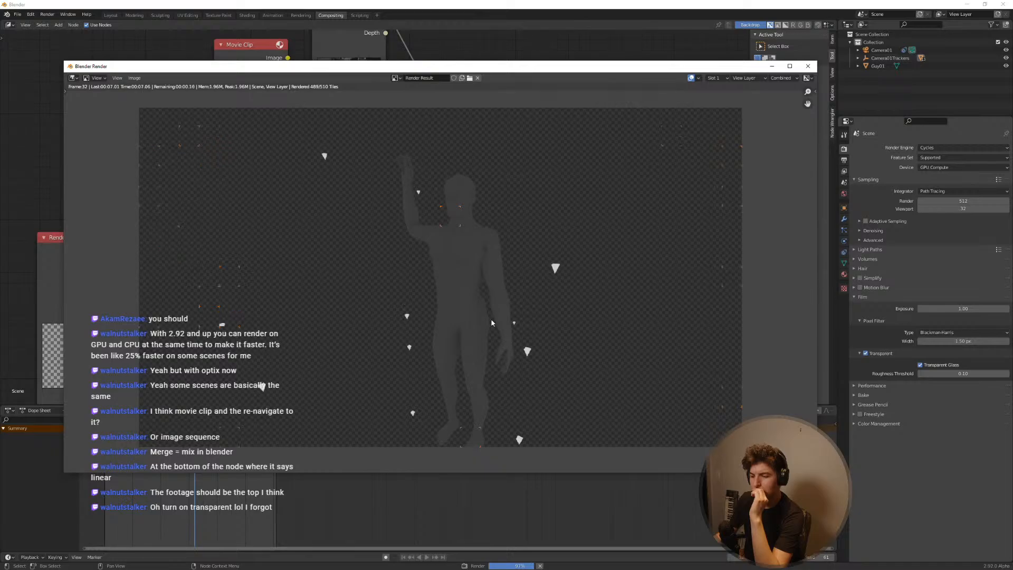
left_click(808, 67)
Step: Rewire the Mix node with the plate as first Image and Render Layers as second, and test-render frame 32
middle_click_drag(487, 299, 494, 372)
left_click_drag(528, 323, 391, 82)
left_click(518, 331)
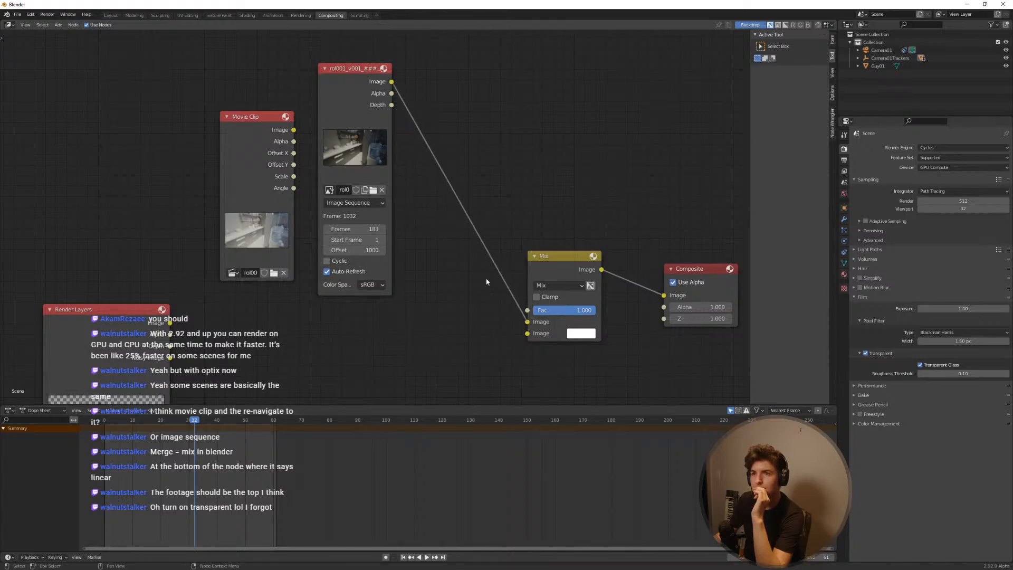
left_click_drag(528, 333, 170, 323)
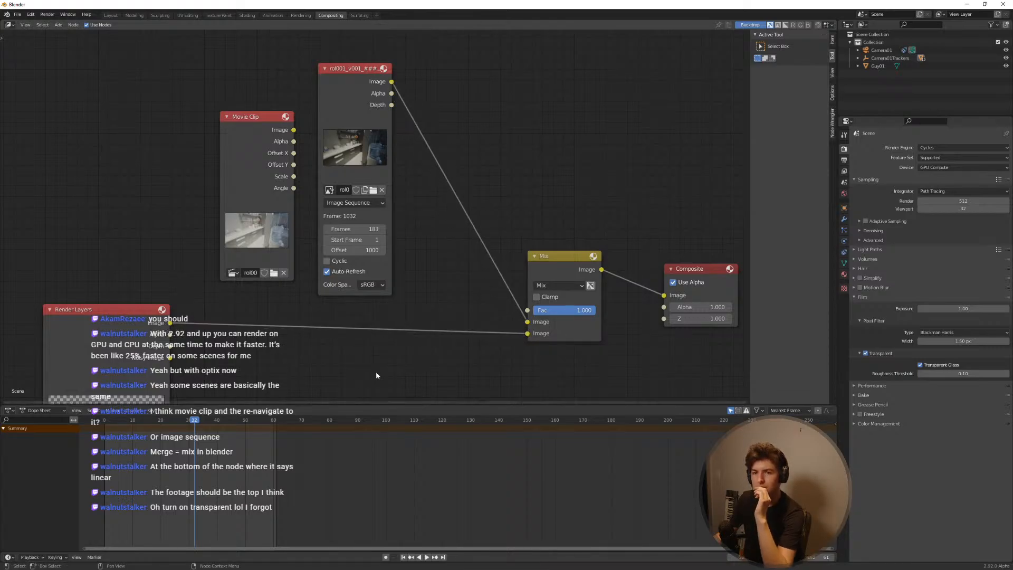
key("F12")
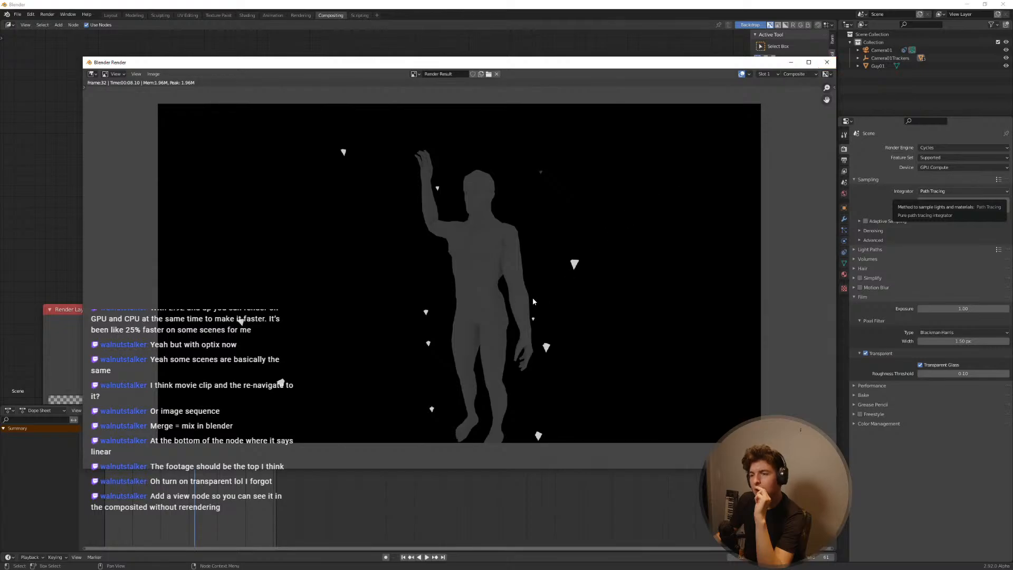
left_click(826, 63)
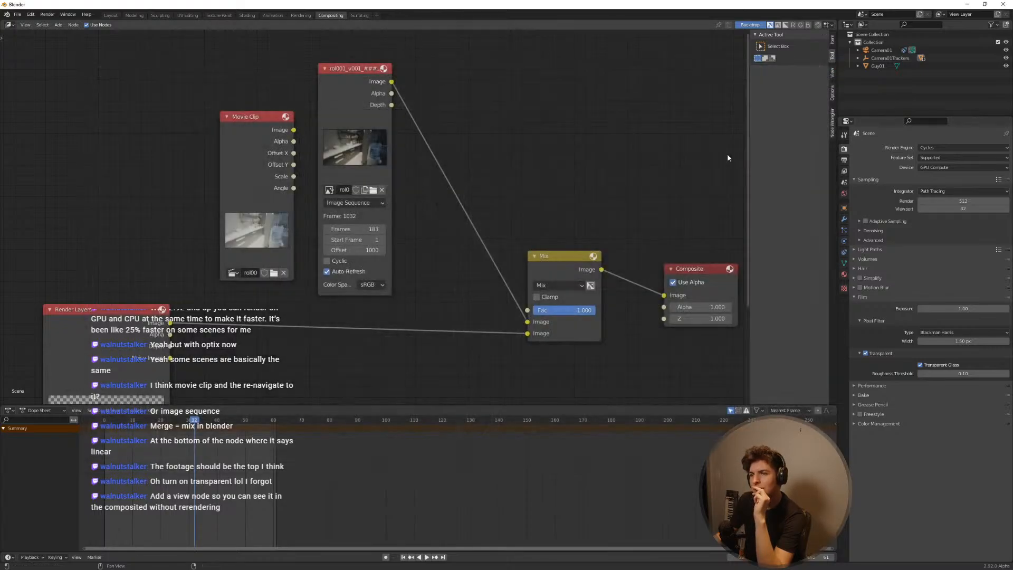
Step: Connect the Render Layers node's Alpha output to the Mix node's Fac and render frame 32
middle_click_drag(475, 362, 255, 300)
middle_click_drag(478, 225, 455, 329)
left_click_drag(379, 123, 383, 122)
middle_click_drag(419, 224, 414, 136)
left_click_drag(179, 294, 535, 270)
middle_click_drag(504, 303, 485, 335)
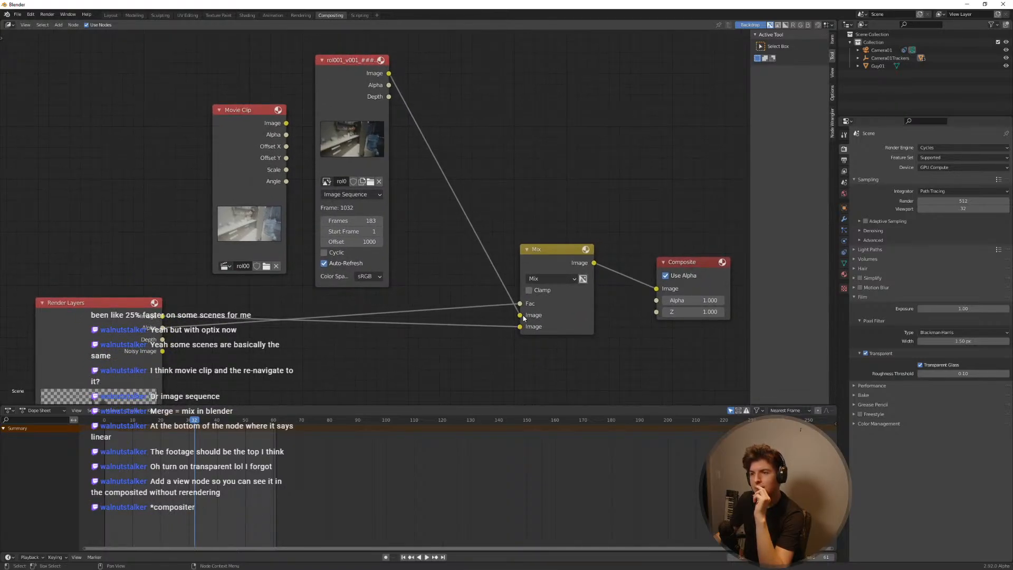
key("F12")
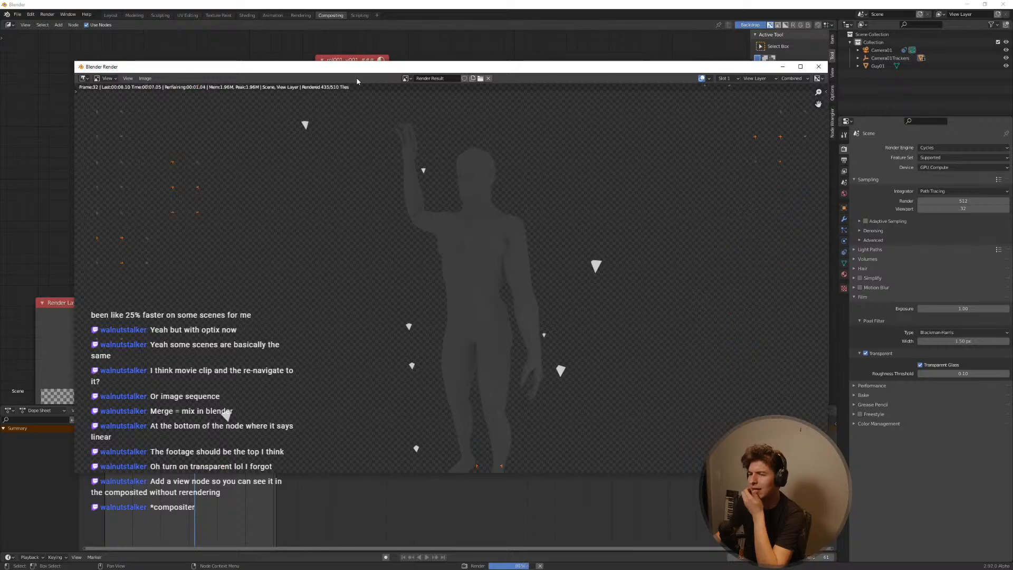
Step: Close the frame 32 render and set the plate image sequence's Offset to 1001 in the compositor
scroll(428, 196, "down", 1)
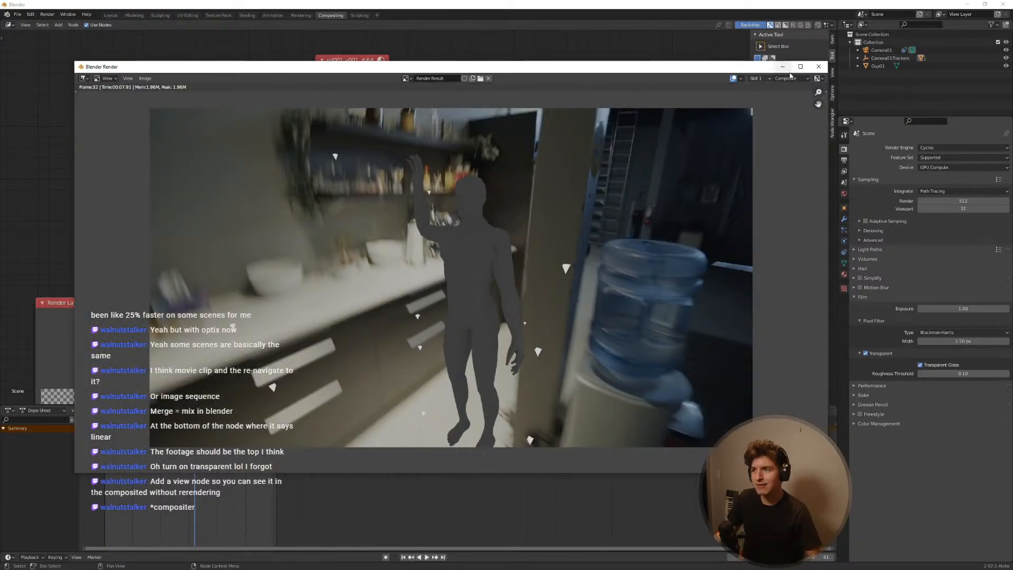
left_click(819, 67)
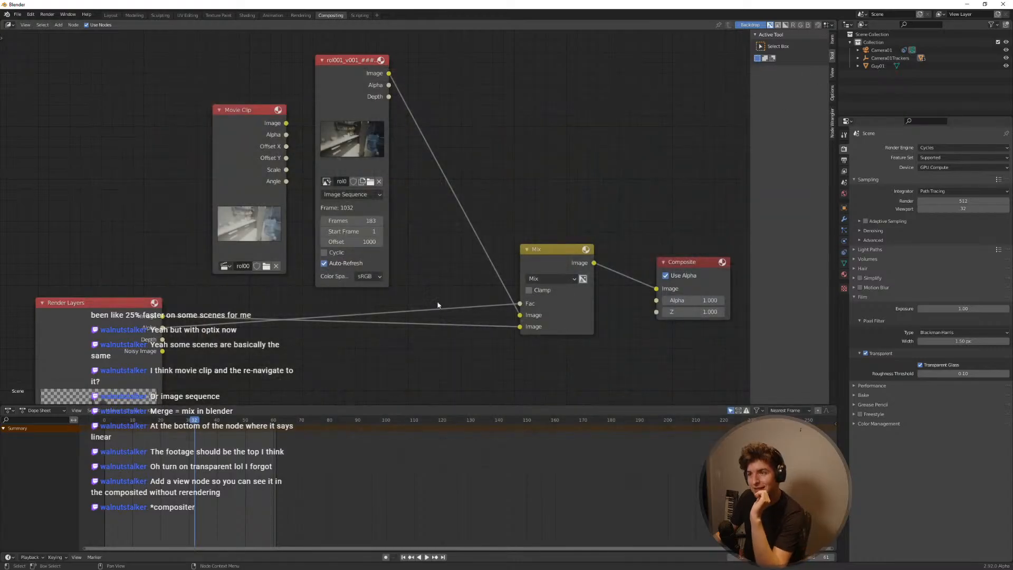
left_click(355, 241)
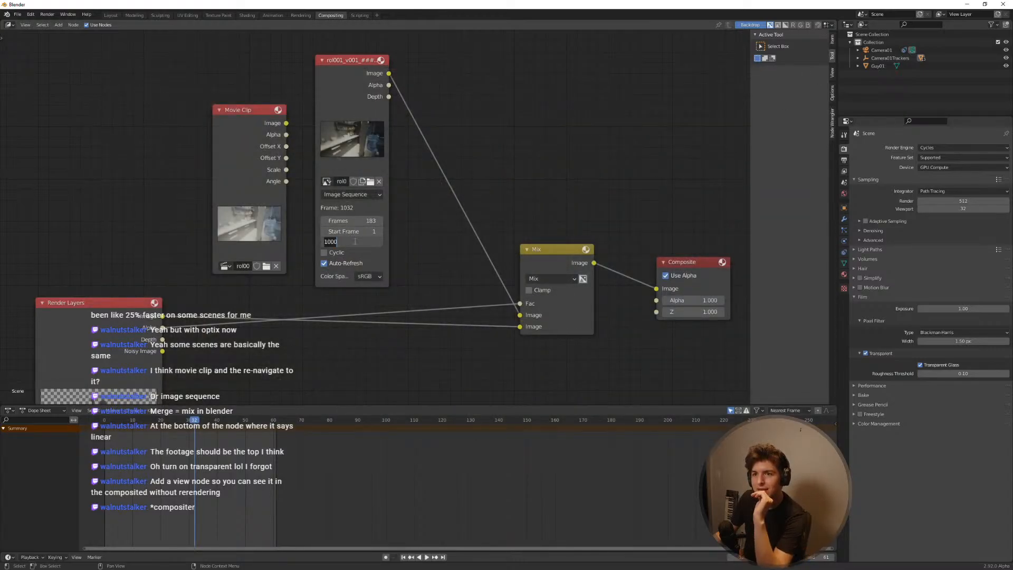
type("1001")
key("Return")
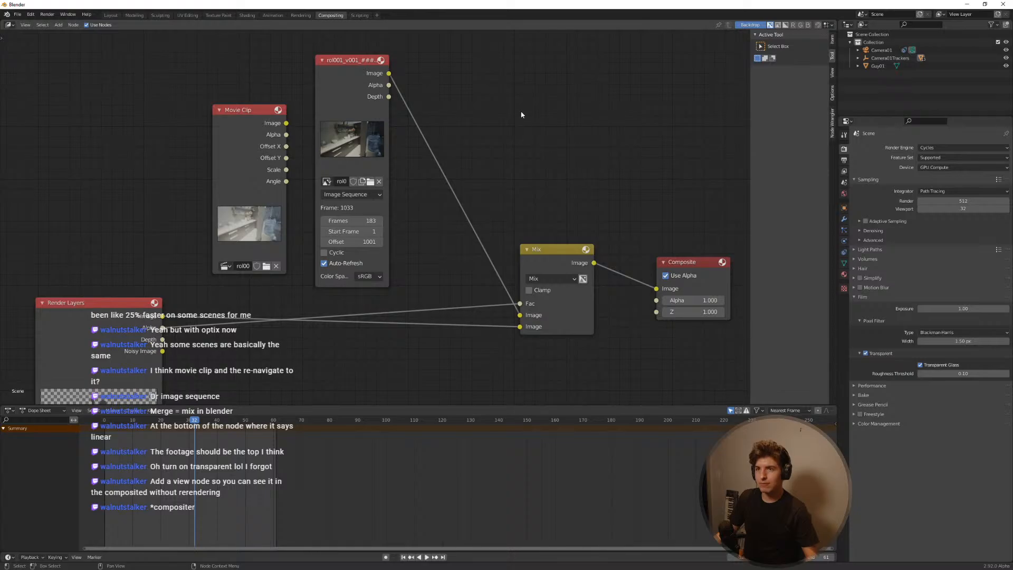
Step: Go to frame 19 in the camera view and enable Motion Blur with its Position at Center on Frame
left_click(111, 16)
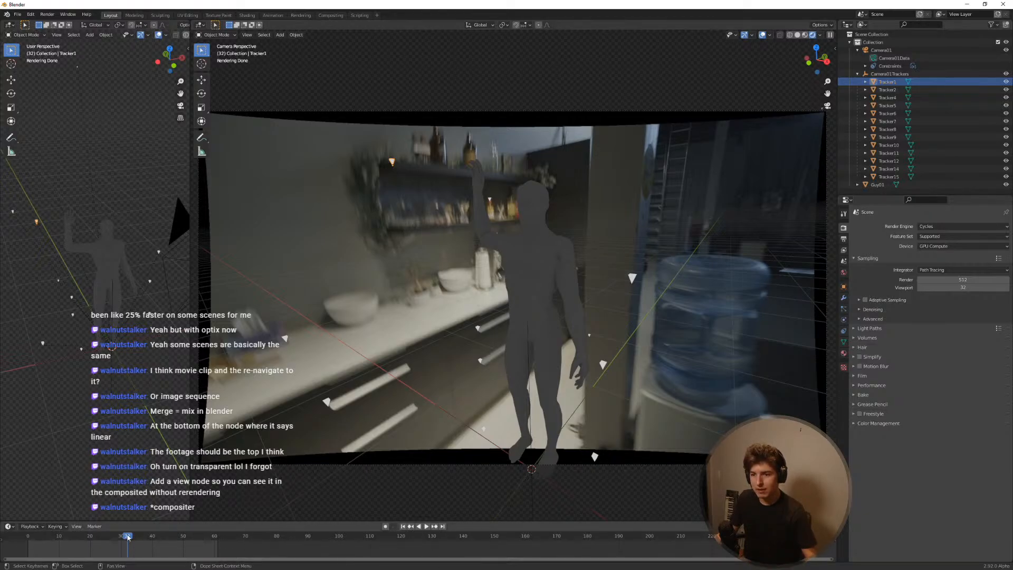
left_click_drag(128, 537, 88, 538)
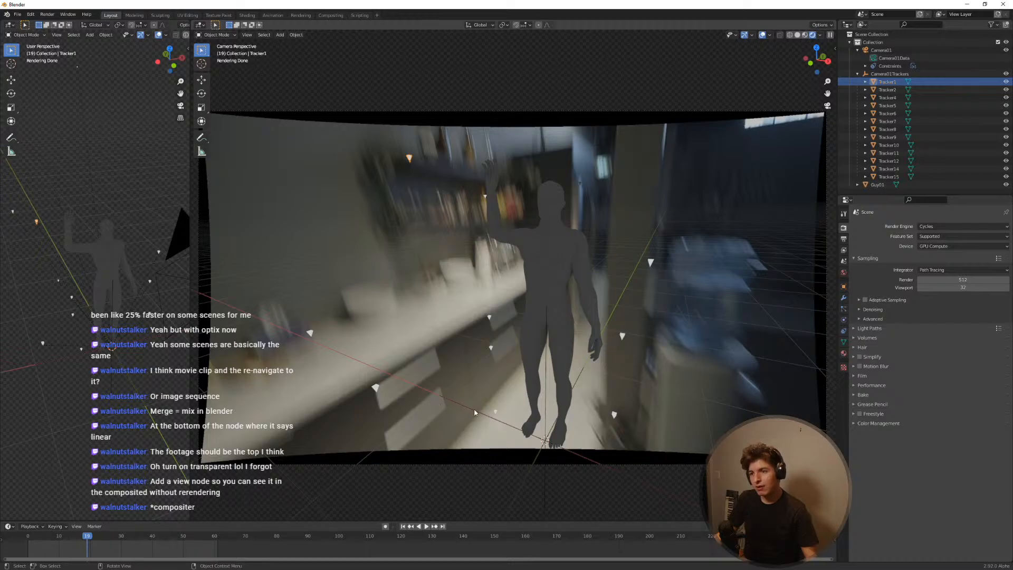
scroll(466, 360, "up", 4)
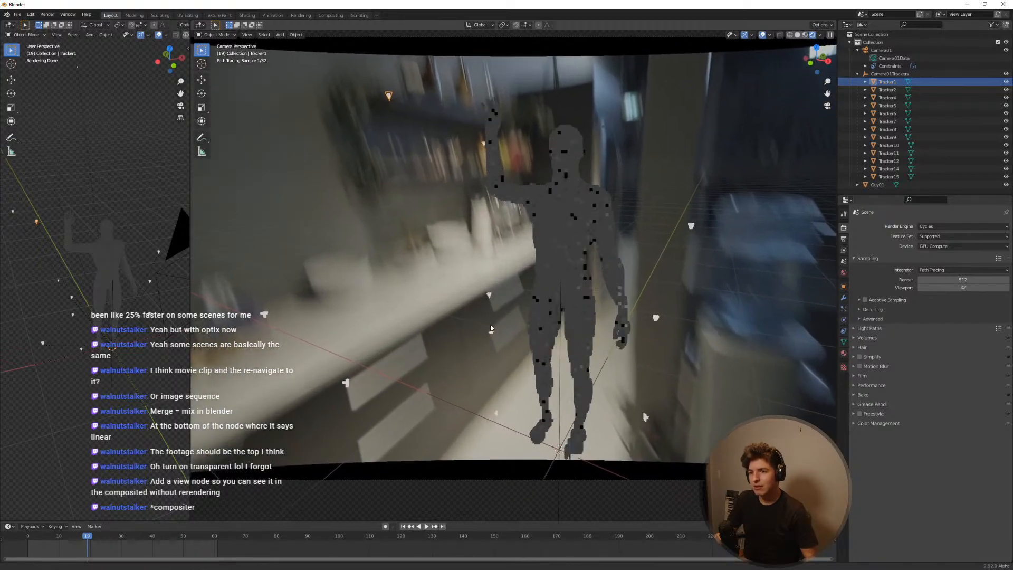
scroll(491, 328, "up", 3)
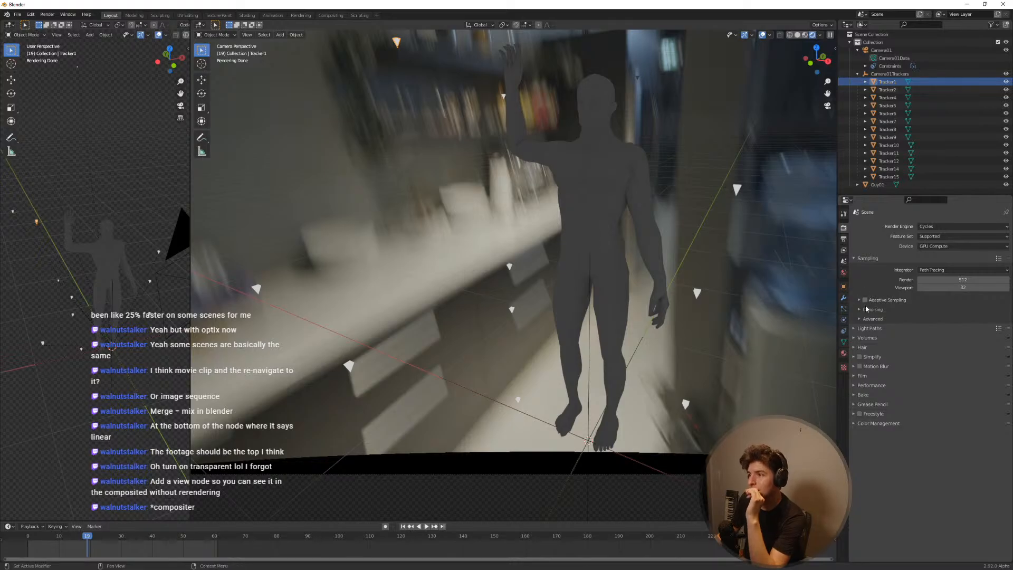
left_click(860, 368)
left_click(944, 379)
left_click(945, 381)
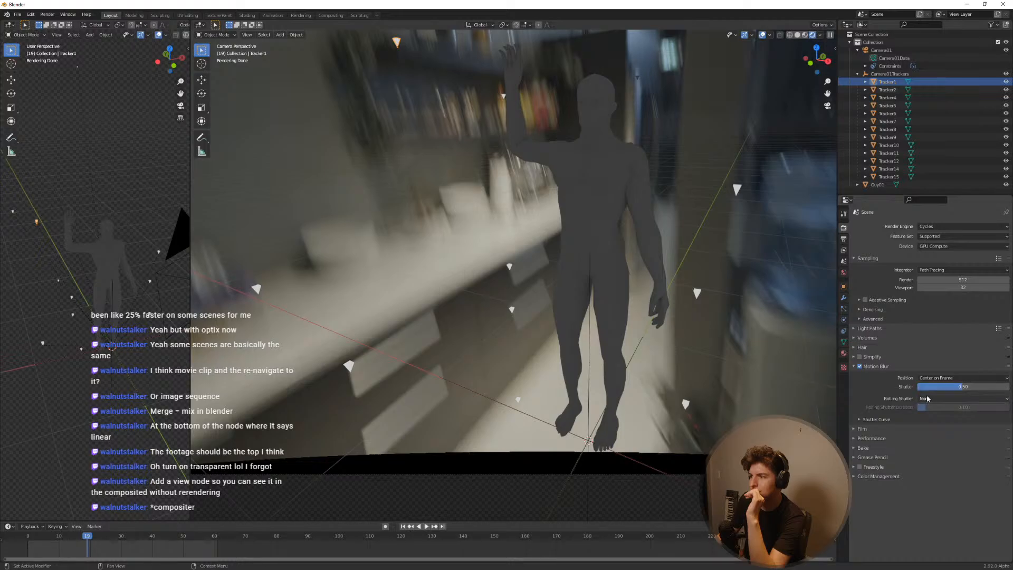
Step: Render frame 19 with motion blur and inspect the composited mannequin and markers over the plate
key("F12")
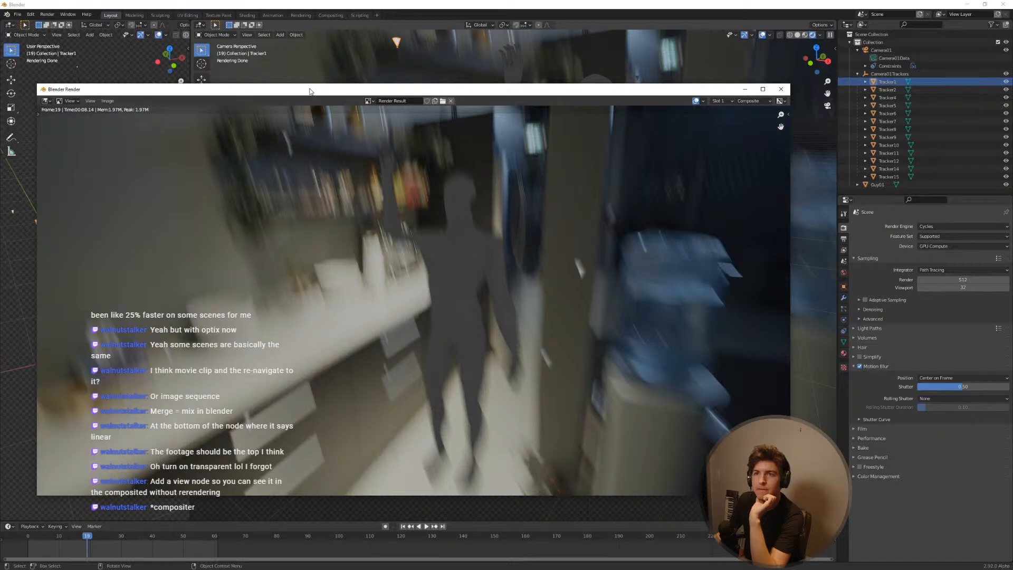
left_click_drag(344, 86, 503, 61)
scroll(388, 338, "down", 3)
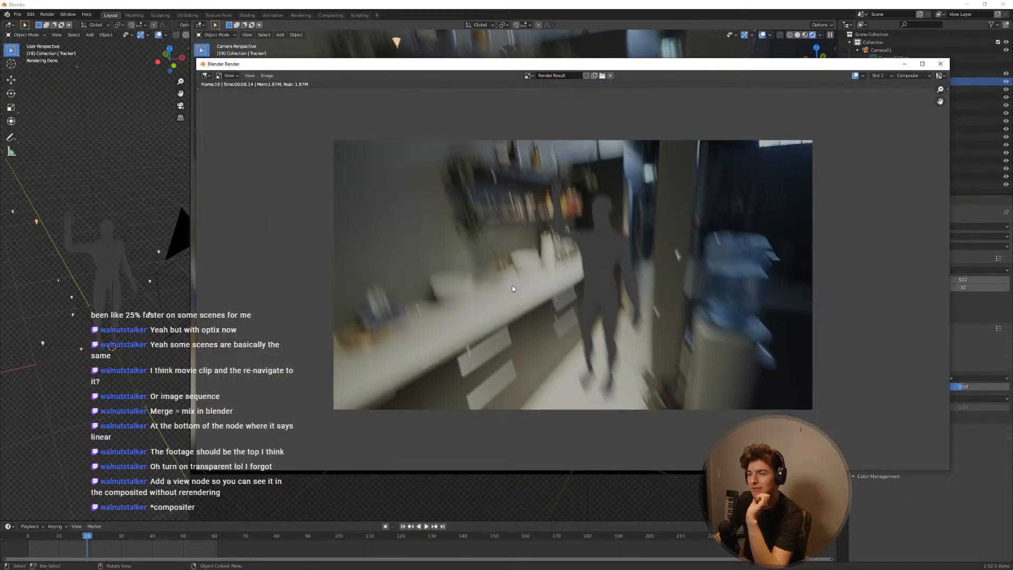
left_click_drag(284, 71, 1012, 174)
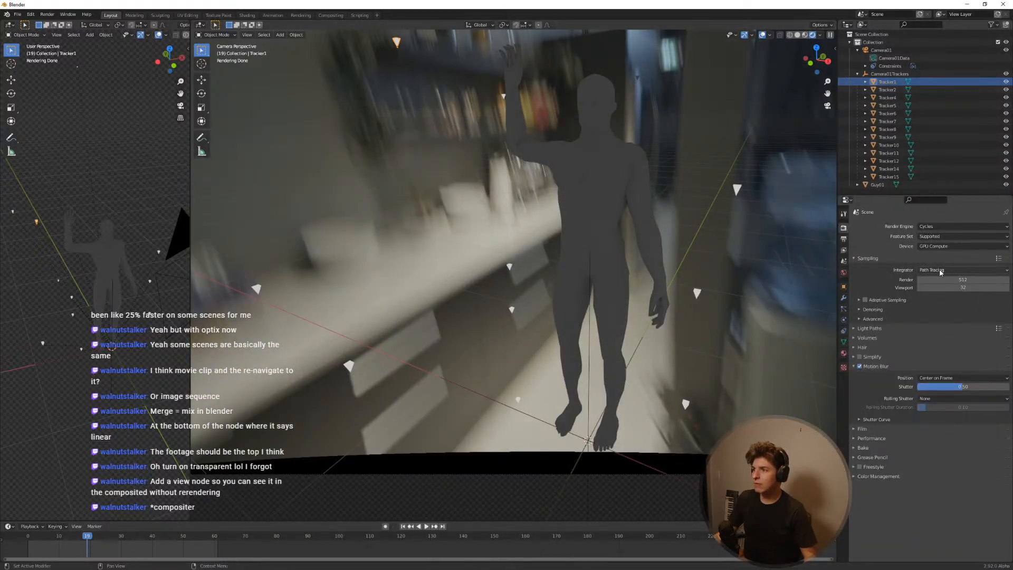
Step: Review the output dimensions and reopen the frame 19 render in a smaller window to examine its framing
left_click(844, 239)
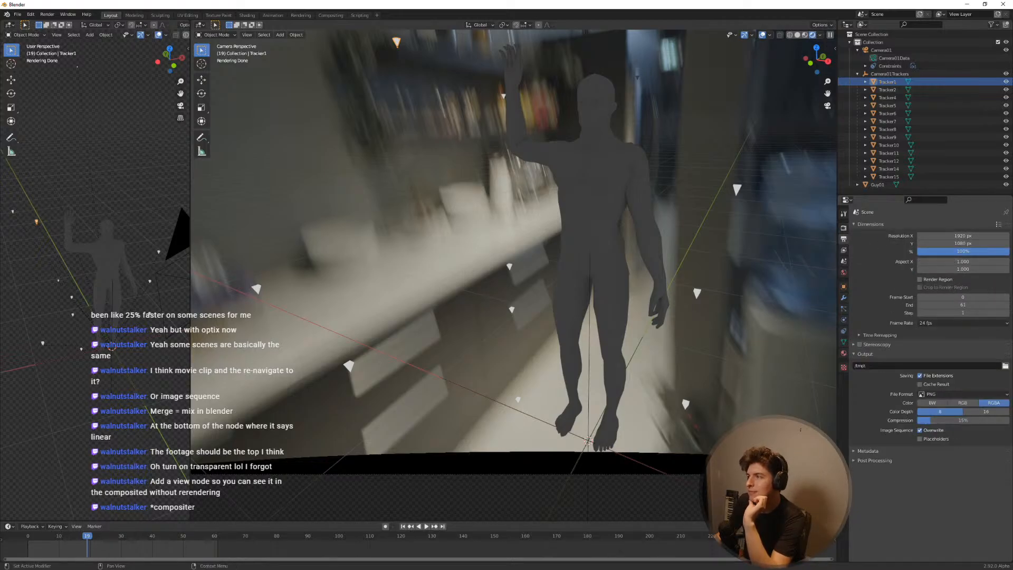
key("F11")
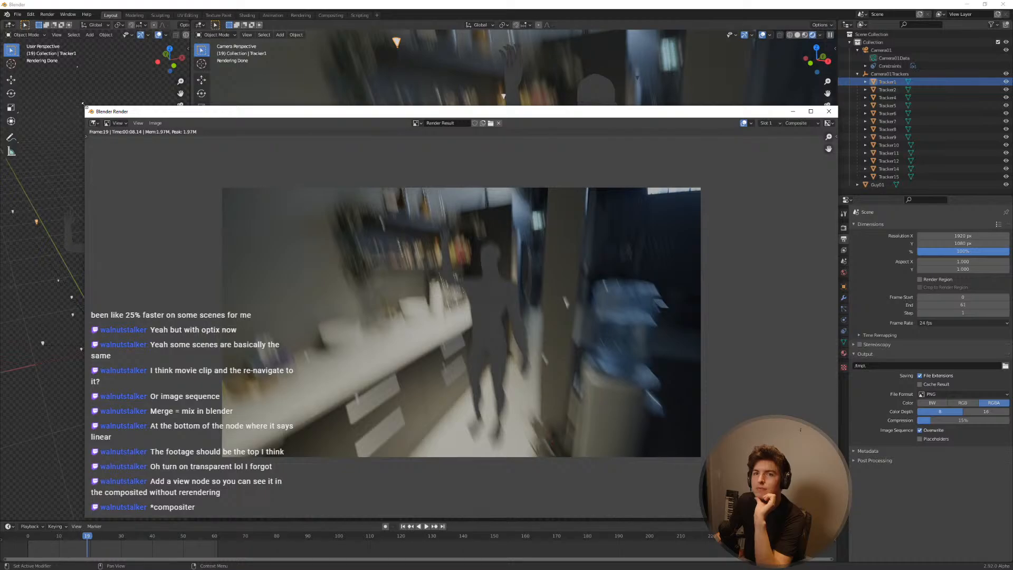
left_click_drag(84, 106, 353, 195)
left_click_drag(374, 203, 322, 77)
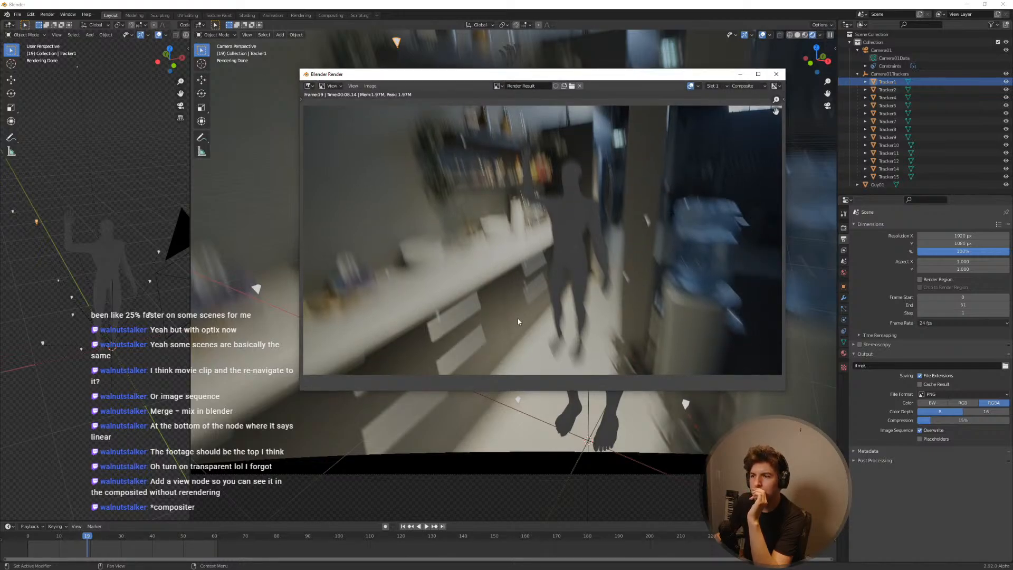
scroll(518, 321, "down", 1)
scroll(680, 216, "up", 1)
scroll(682, 214, "down", 1)
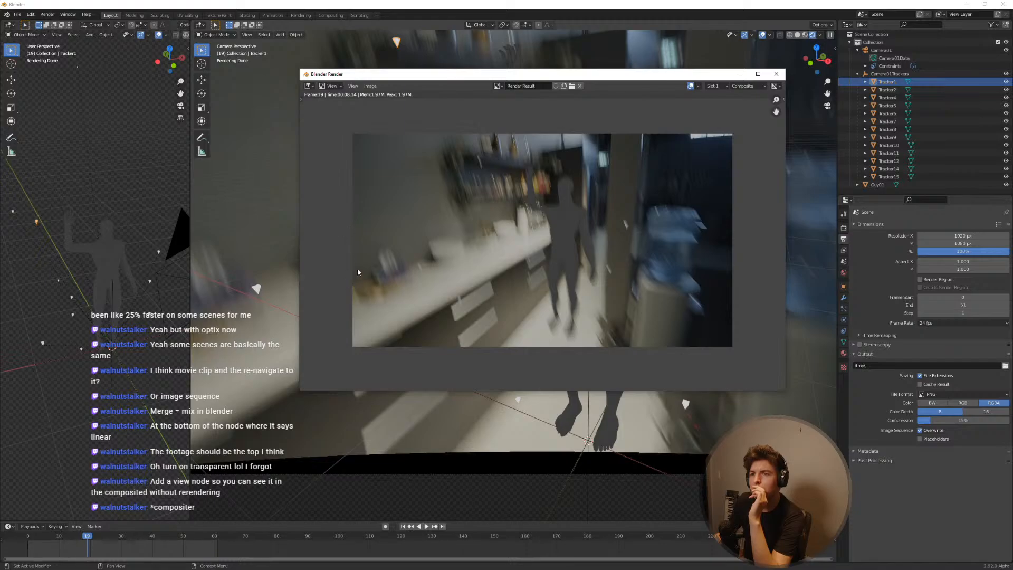
left_click_drag(421, 76, 415, 92)
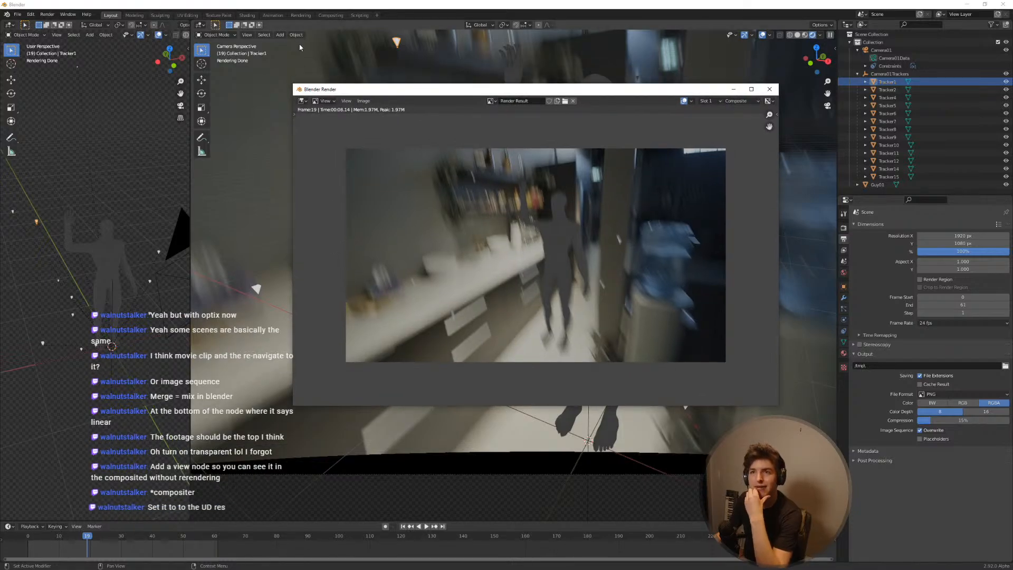
Step: Switch the compositor's image sequence node to the undistorted plate rol001_v001_UD_1001.jpg
left_click(331, 15)
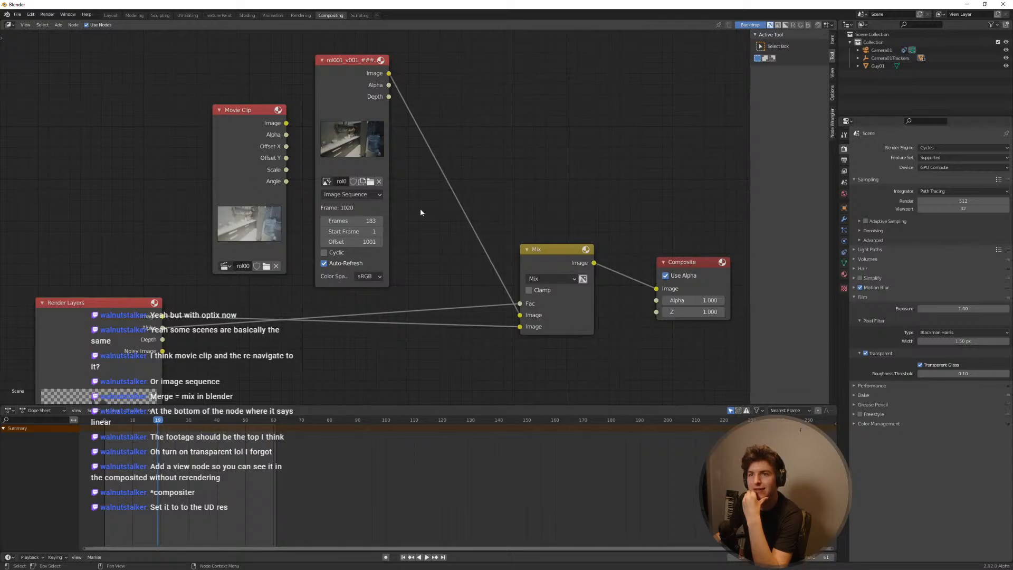
middle_click_drag(421, 212, 428, 229)
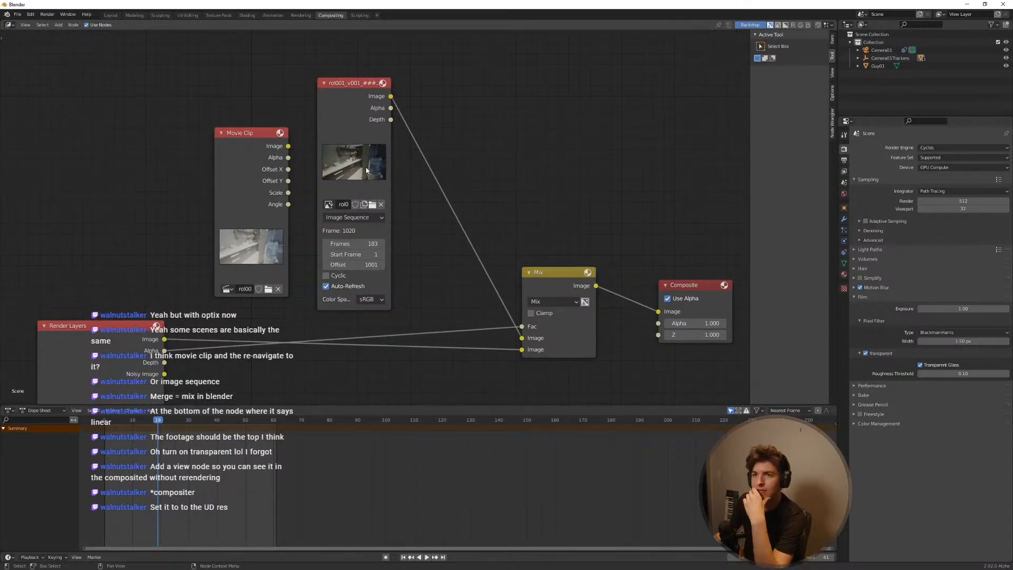
left_click(328, 204)
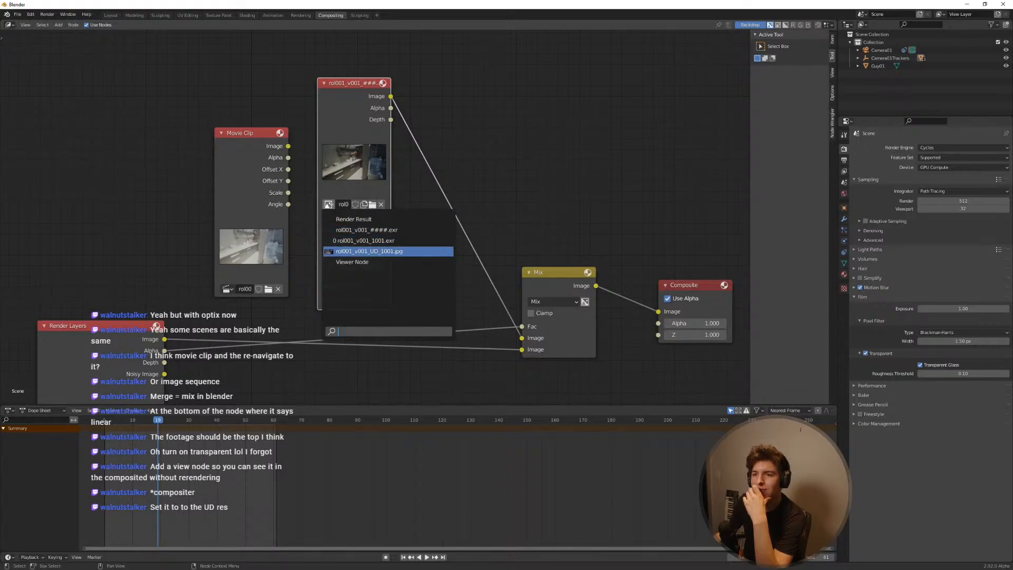
left_click(359, 251)
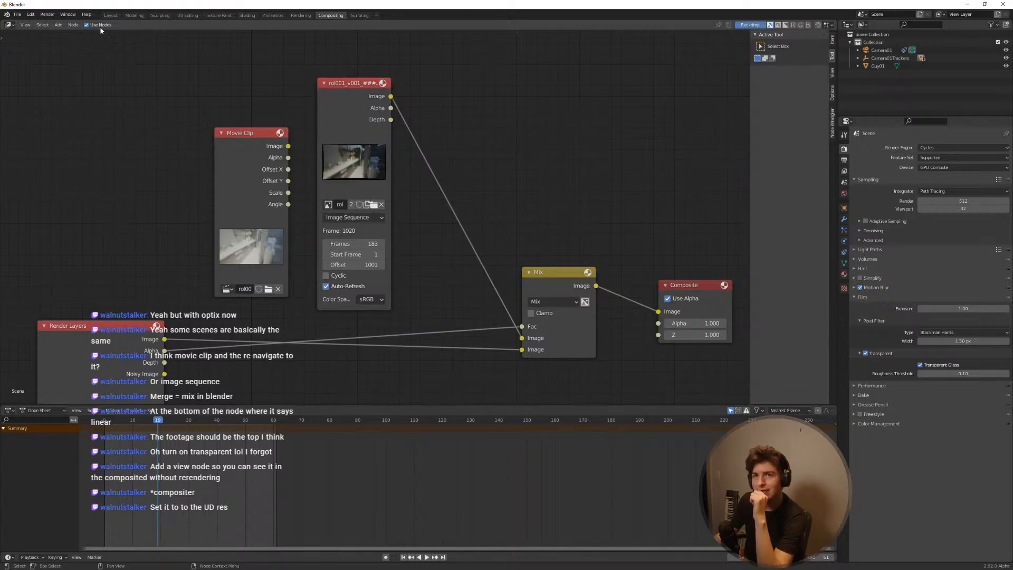
Step: Render frame 19 with the undistorted plate and inspect how the mannequin and markers line up
left_click(111, 15)
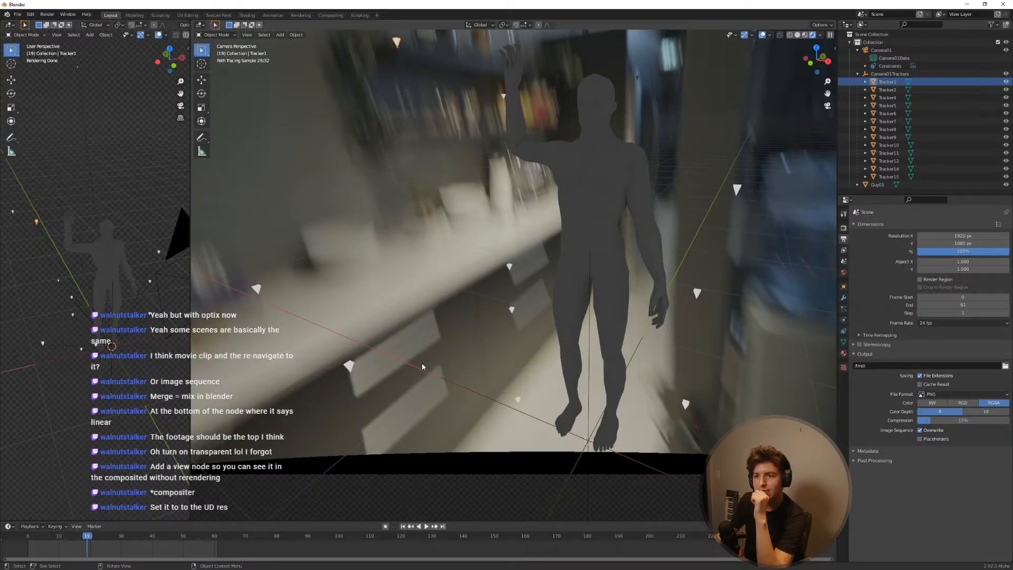
key("F12")
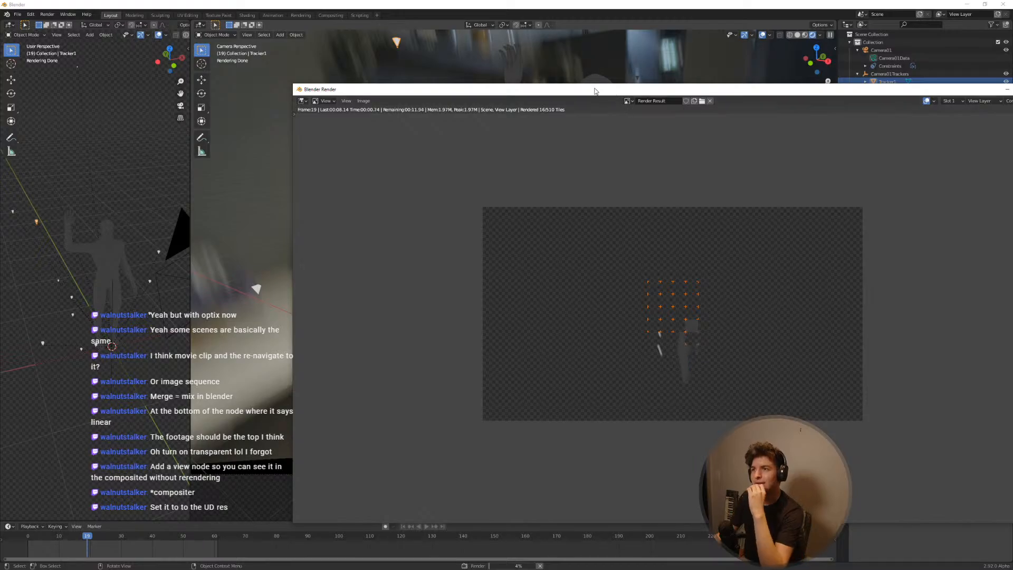
left_click_drag(595, 91, 348, 43)
scroll(422, 261, "up", 3)
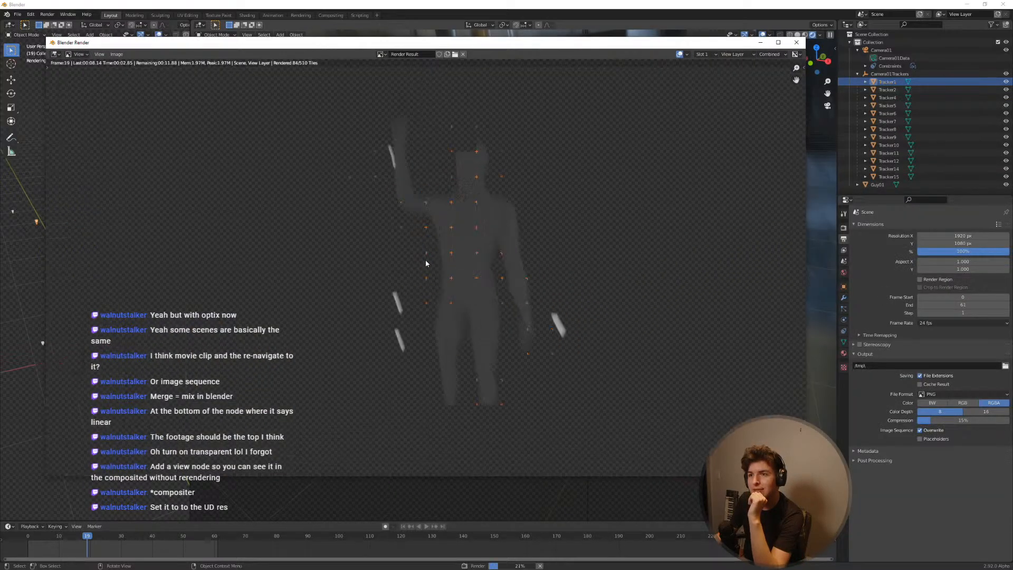
scroll(459, 261, "down", 1)
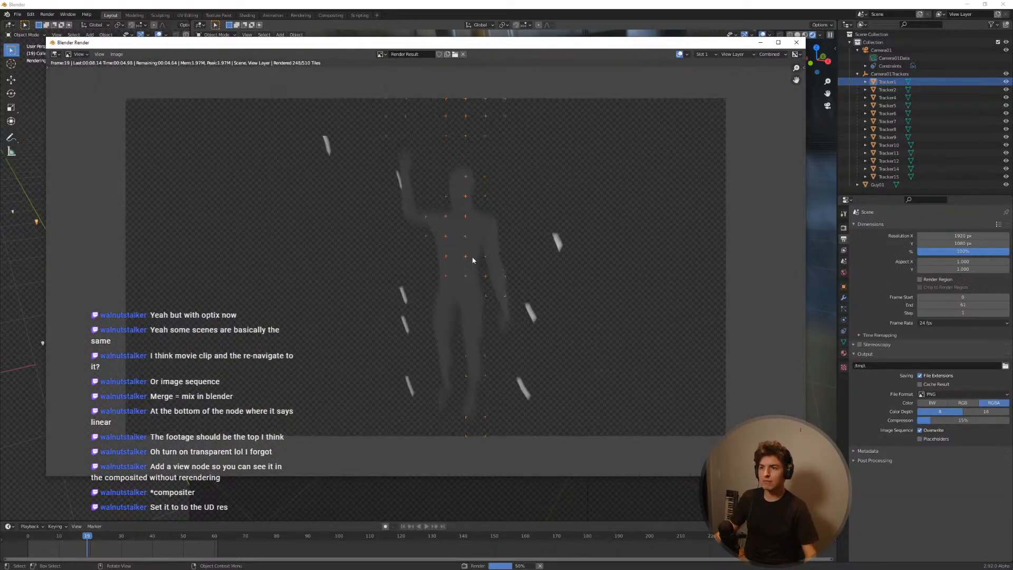
scroll(444, 270, "up", 1)
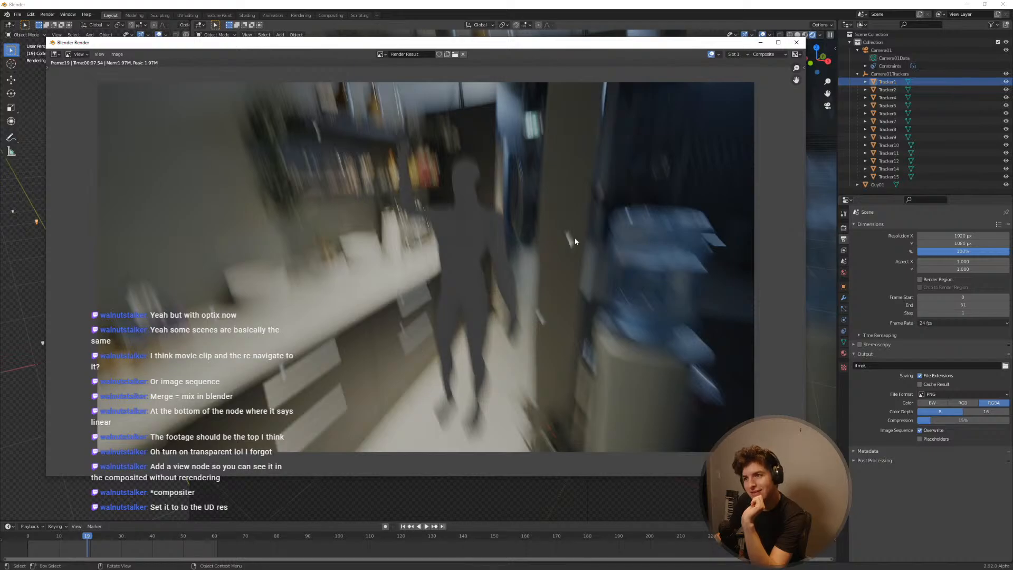
left_click(797, 43)
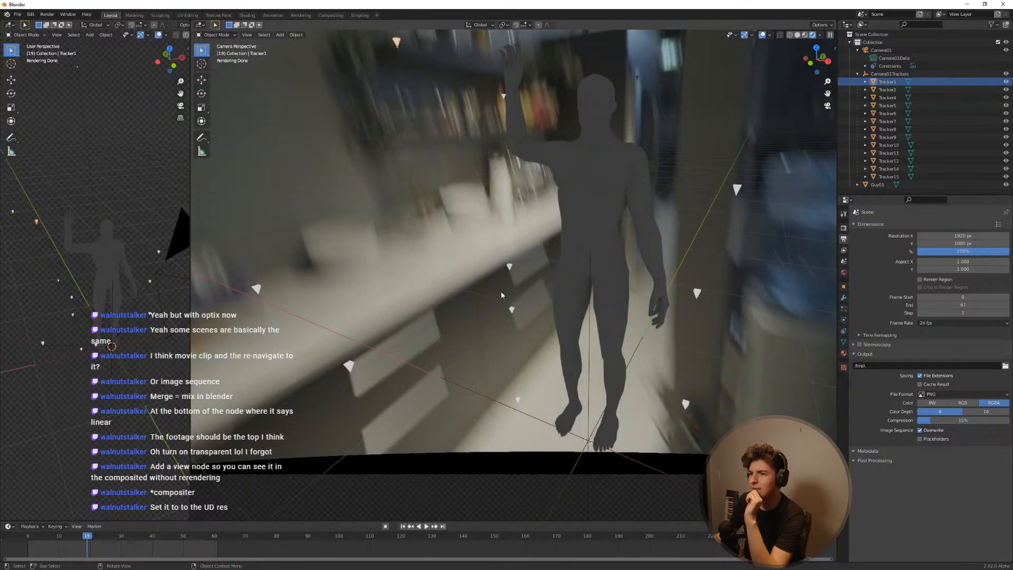
Step: Move to frame 22 in the compositor's timeline, render it and check the composite
scroll(501, 295, "down", 2)
left_click(330, 15)
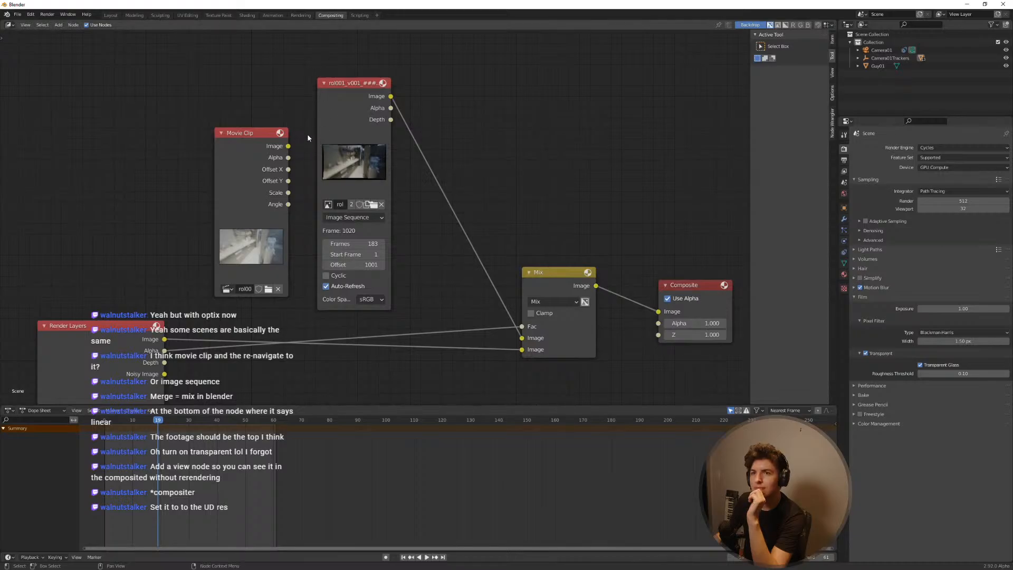
mouse_move(308, 99)
middle_mouse_down()
mouse_move(309, 25)
mouse_move(320, 103)
middle_mouse_up()
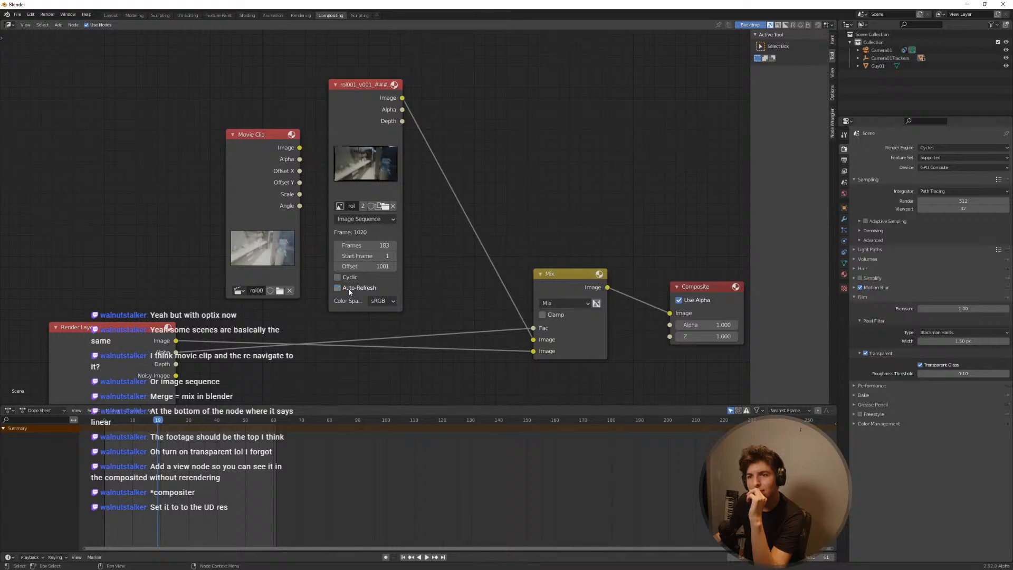
left_click(166, 420)
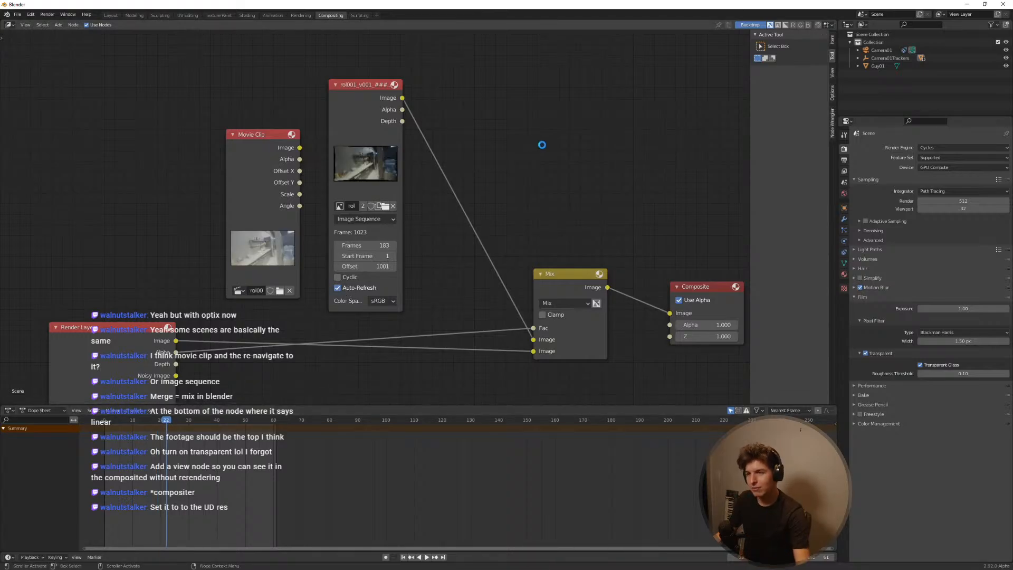
key("F12")
left_click_drag(238, 123, 356, 109)
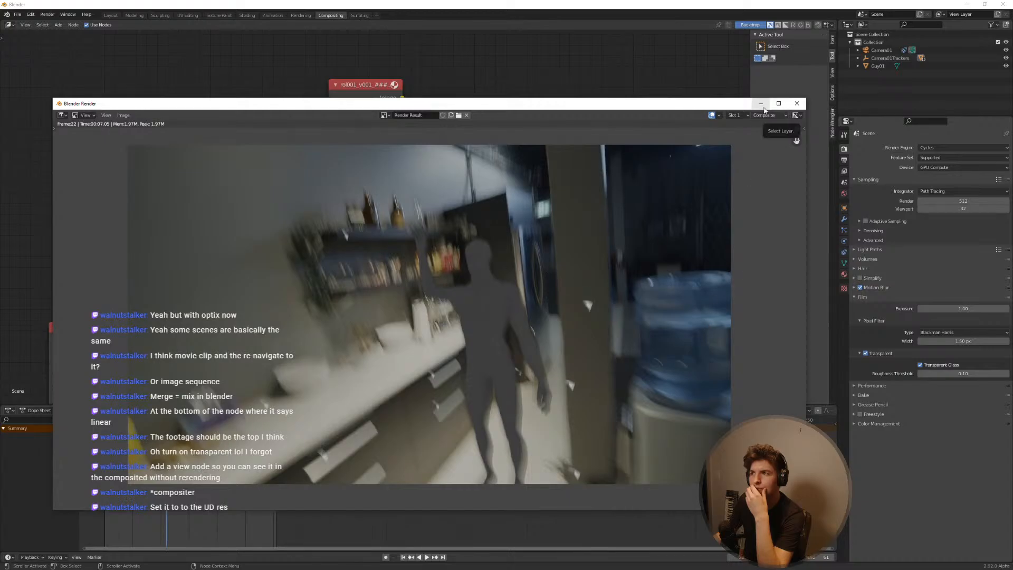
left_click(797, 103)
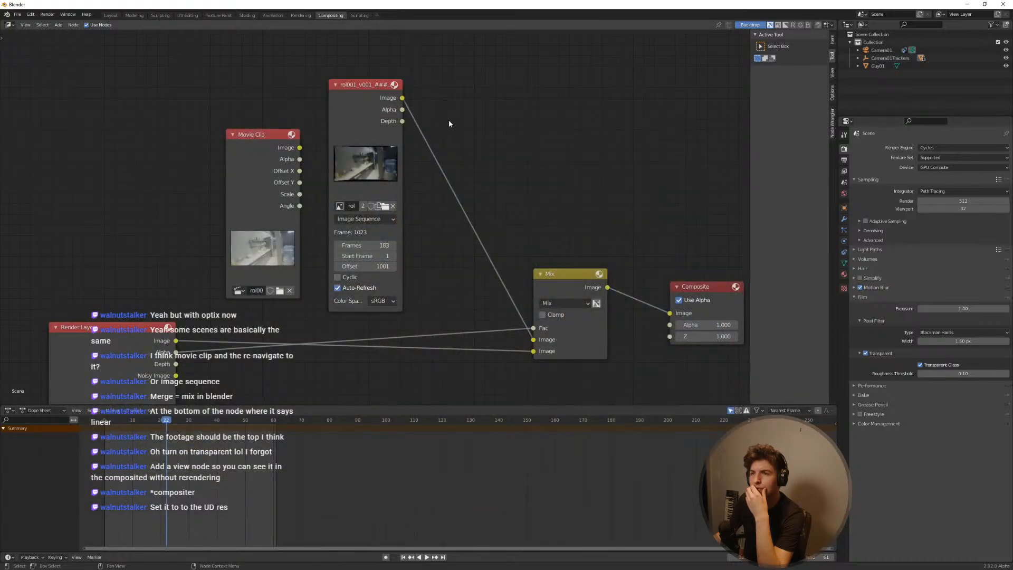
Step: Insert a Scale node between the undistorted plate's image sequence and the Mix node, and set its space to Render Size
key("shift+a")
left_click(458, 138)
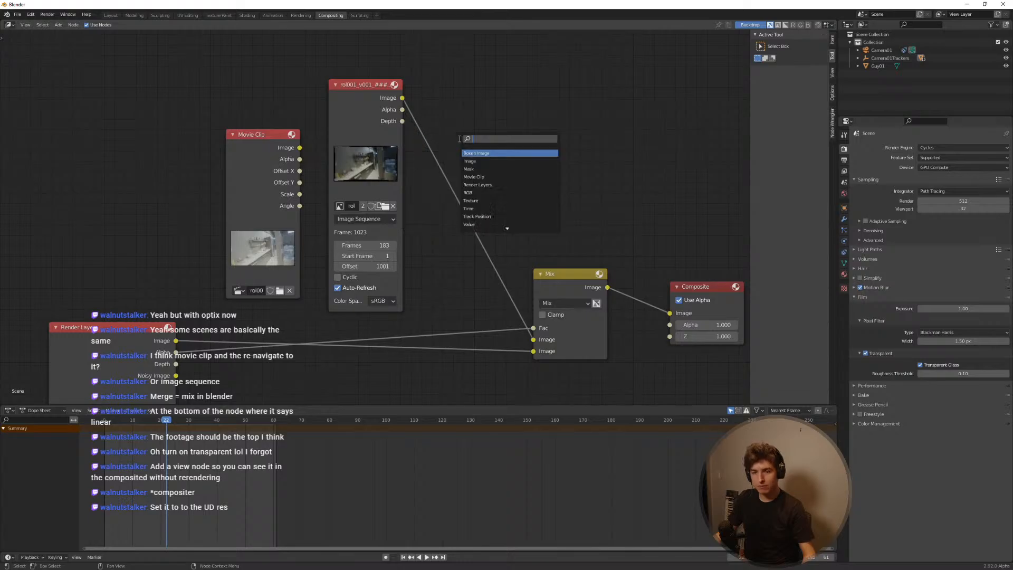
type("scale")
key("Return")
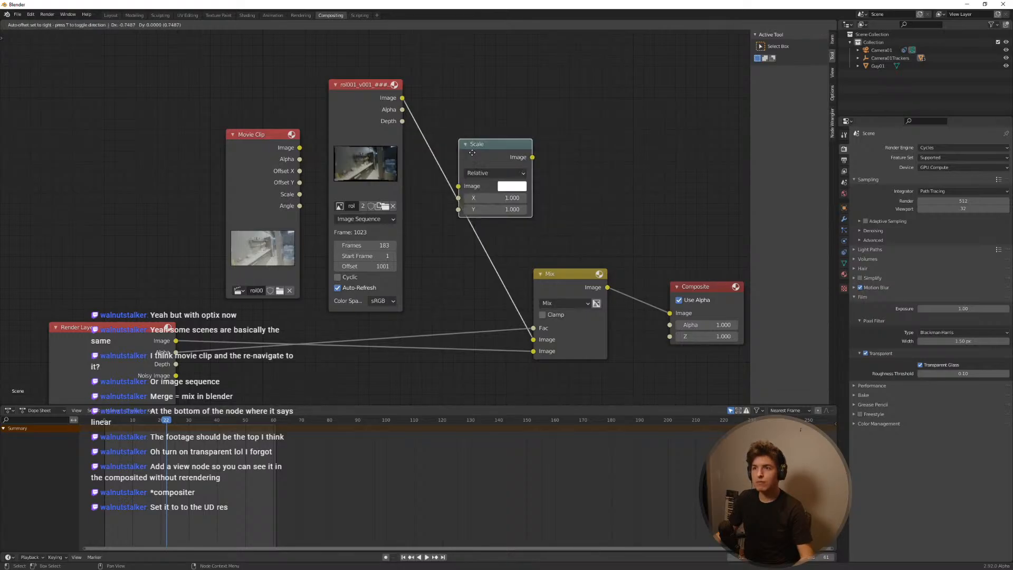
left_click(459, 171)
left_click(472, 192)
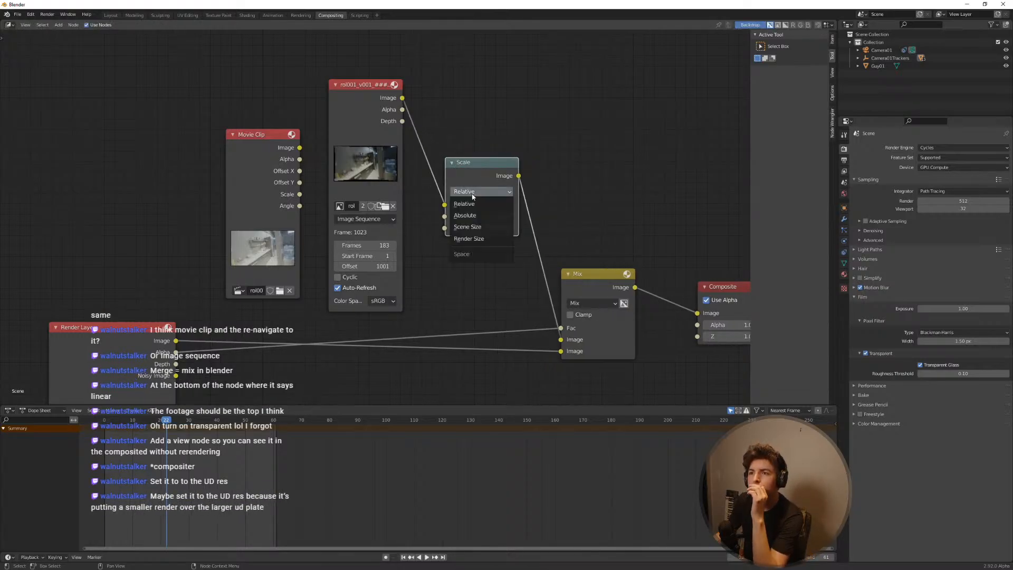
left_click(480, 237)
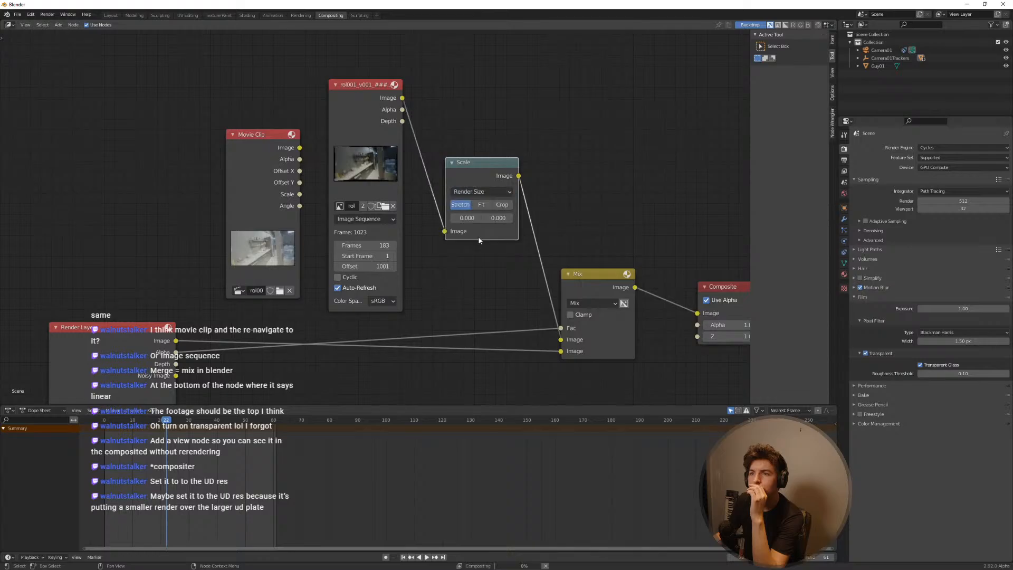
Step: Render frame 22 with the plate stretched to render size, check the composite and close the result
key("F12")
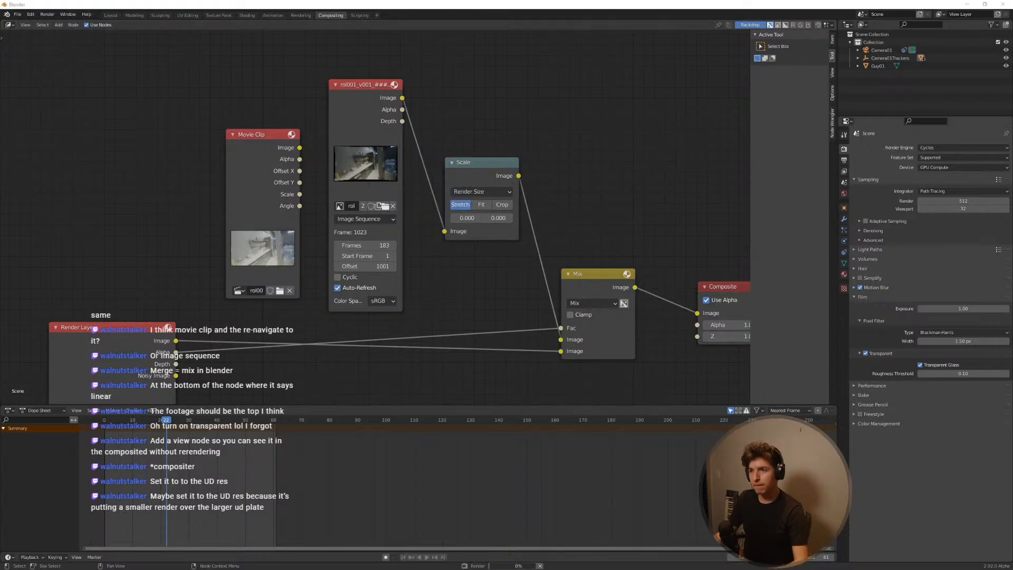
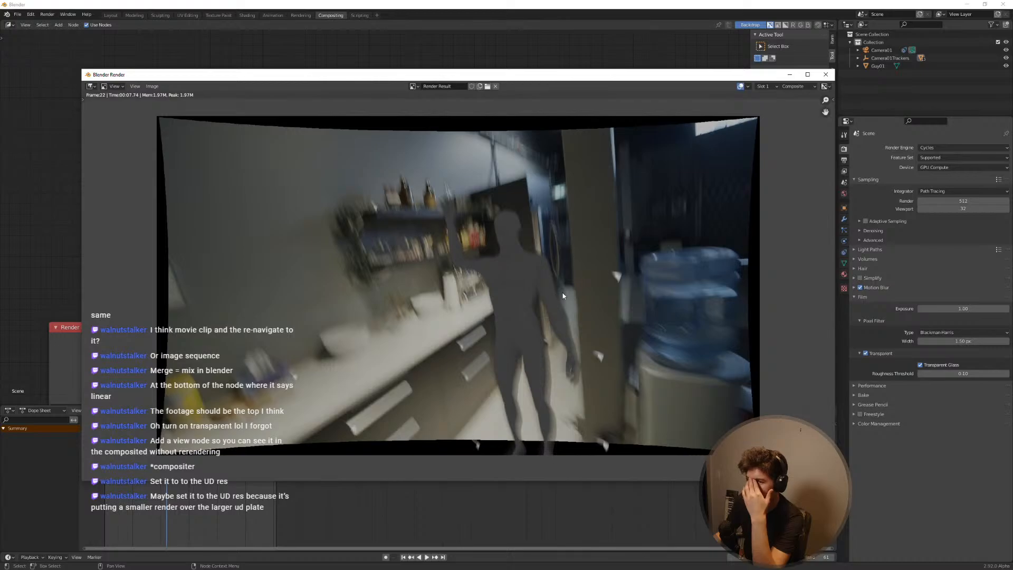
left_click(826, 76)
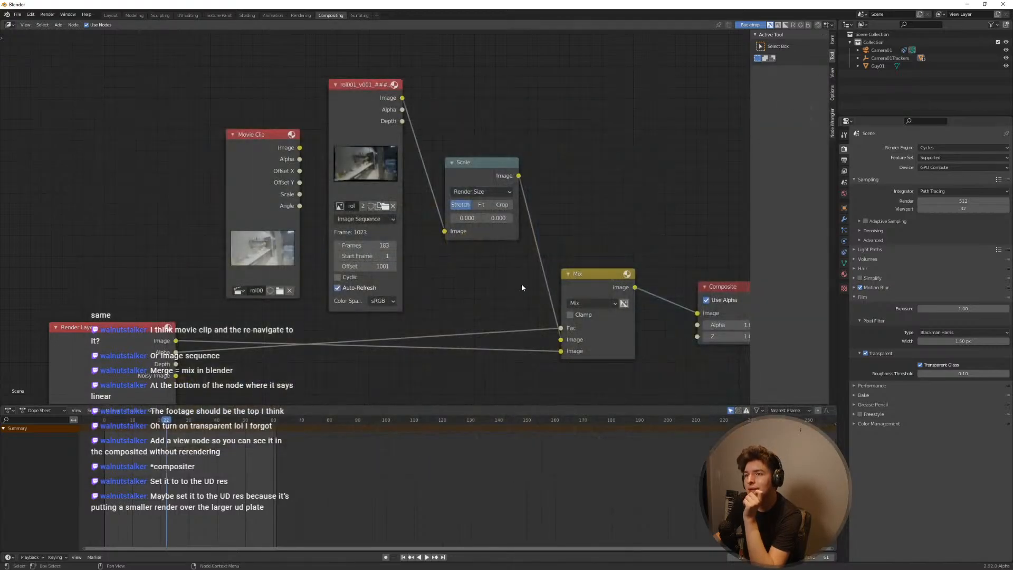
mouse_move(490, 283)
middle_mouse_down()
mouse_move(472, 272)
mouse_move(456, 235)
mouse_move(489, 288)
middle_mouse_up()
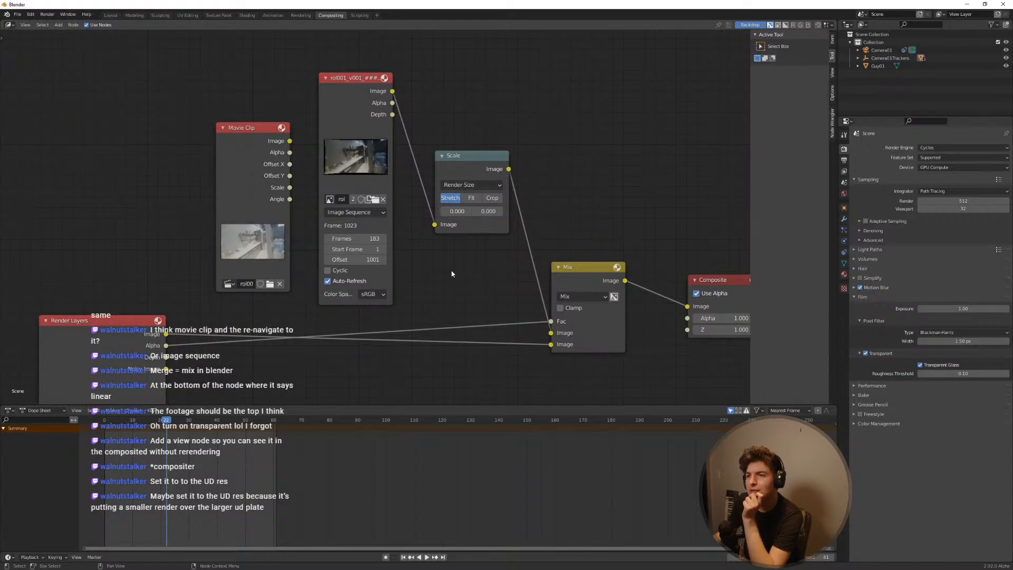
middle_click_drag(446, 288, 380, 291)
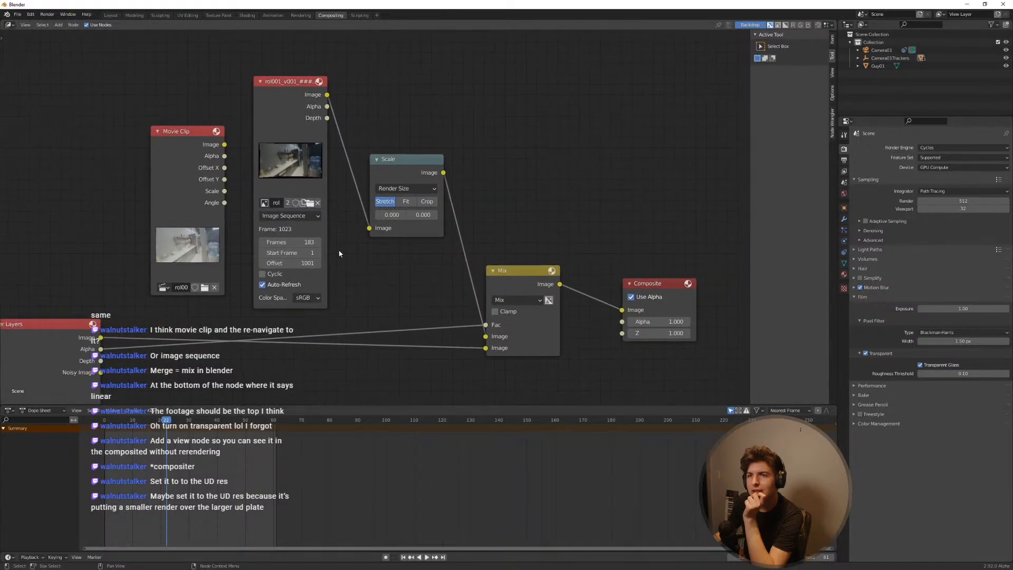
Step: Set the Scale node's framing to Fit and re-render frame 22 in a narrower render window
left_click(406, 203)
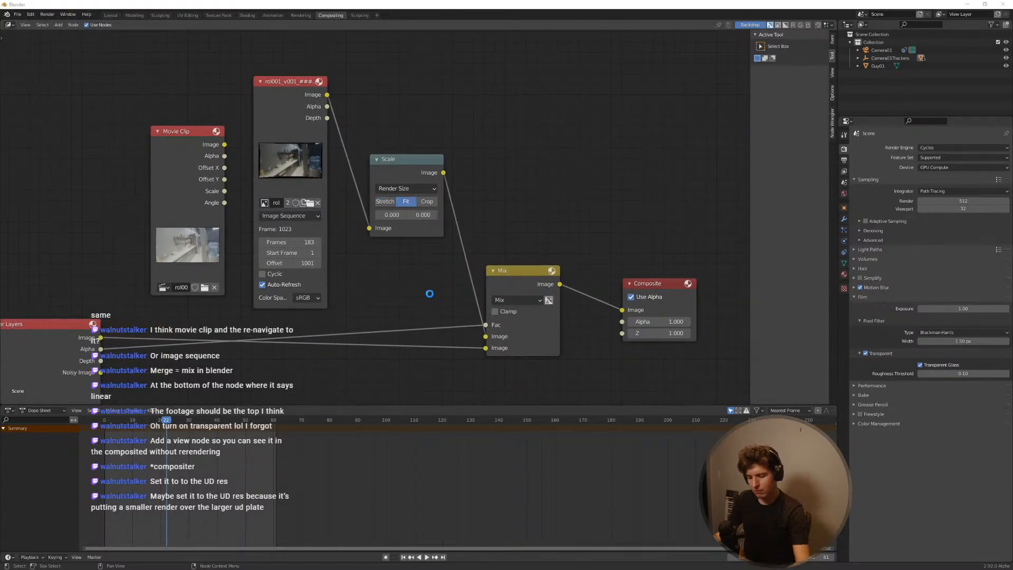
key("F12")
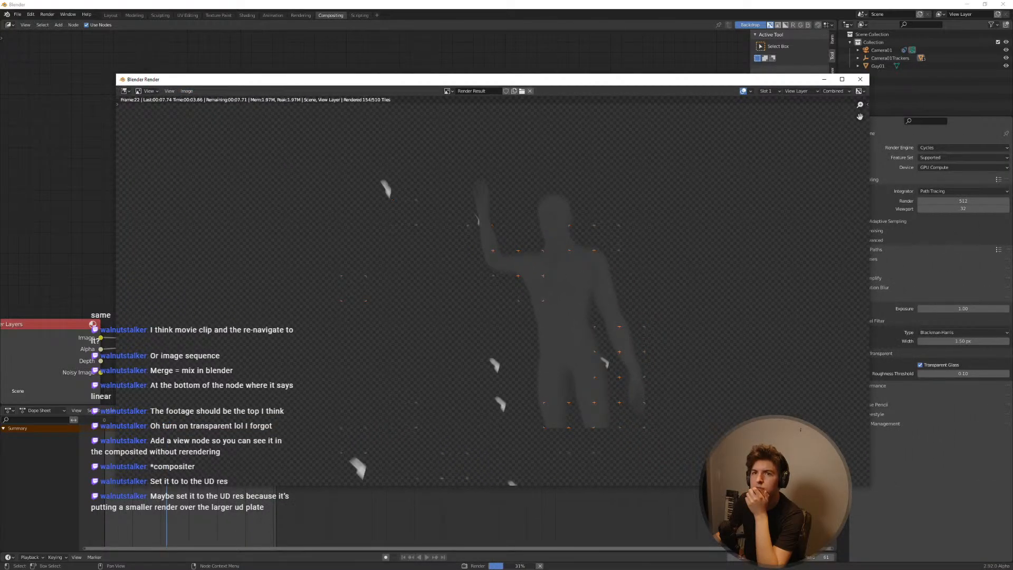
left_click_drag(117, 75, 371, 81)
Step: Switch to the Layout workspace and place the frame 22 render beside the camera view for comparison
left_click(110, 15)
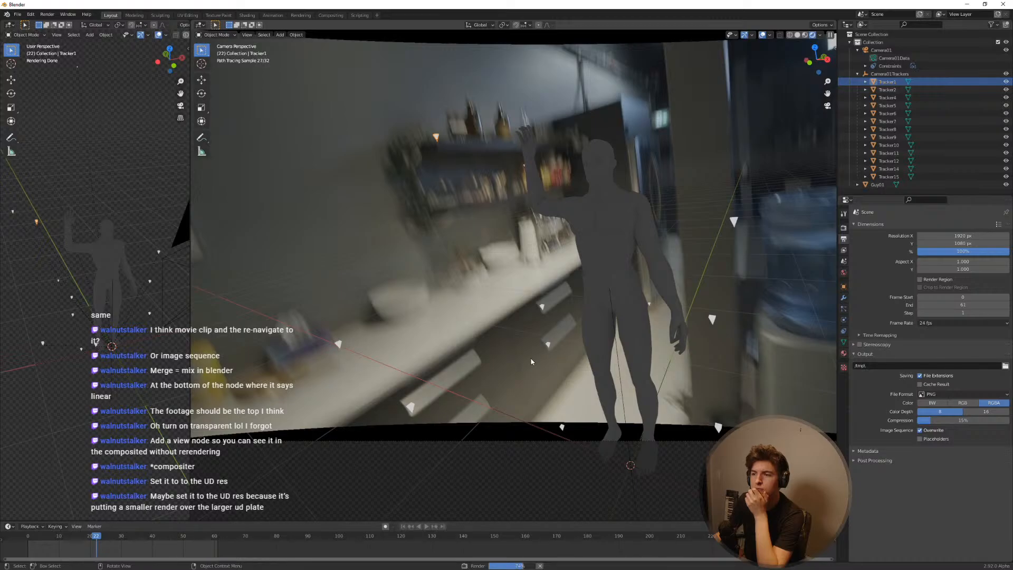
key("z")
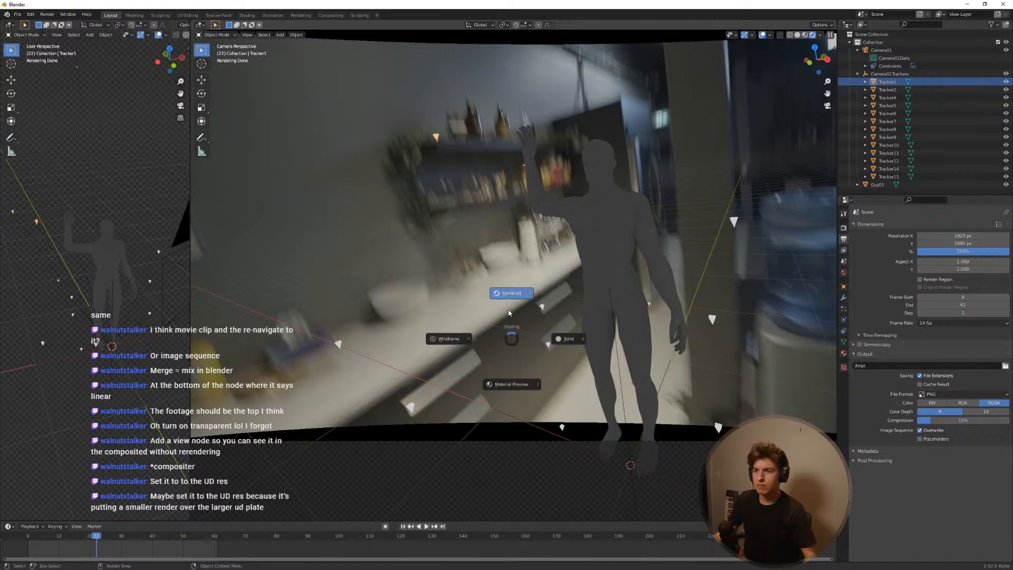
key("Escape")
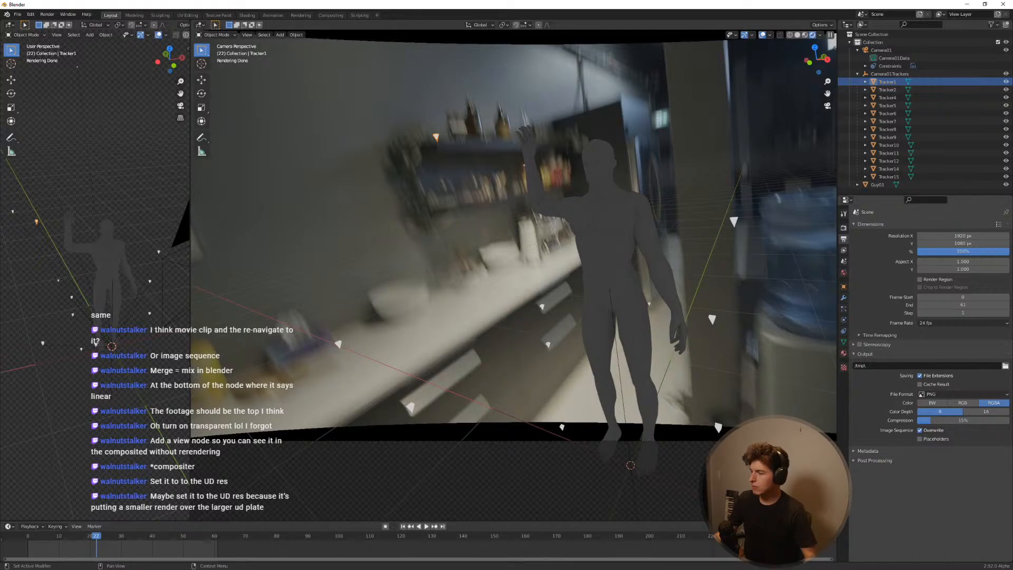
key("alt+Tab")
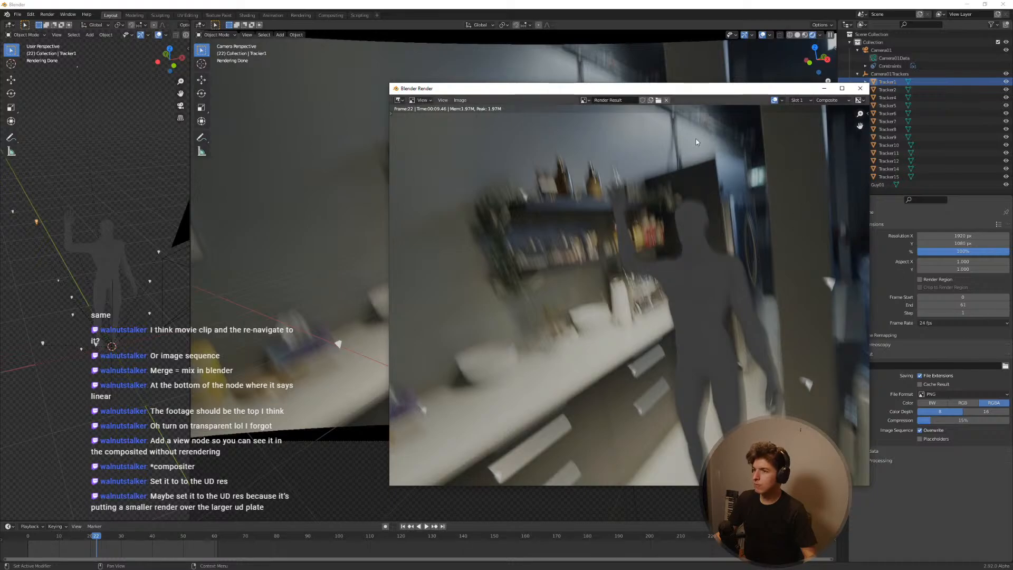
left_click_drag(659, 91, 790, 77)
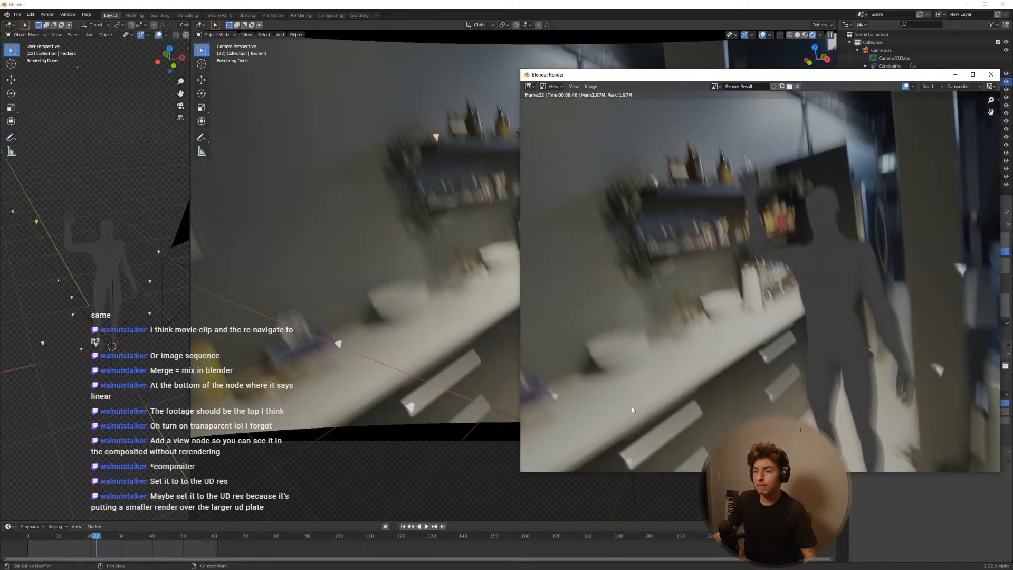
Step: Examine the frame 22 composite up close, comparing the mannequin and marker positions against the plate and the camera view
middle_click_drag(846, 393, 701, 414)
scroll(750, 288, "up", 3)
middle_click_drag(846, 312, 667, 269)
scroll(739, 256, "down", 3)
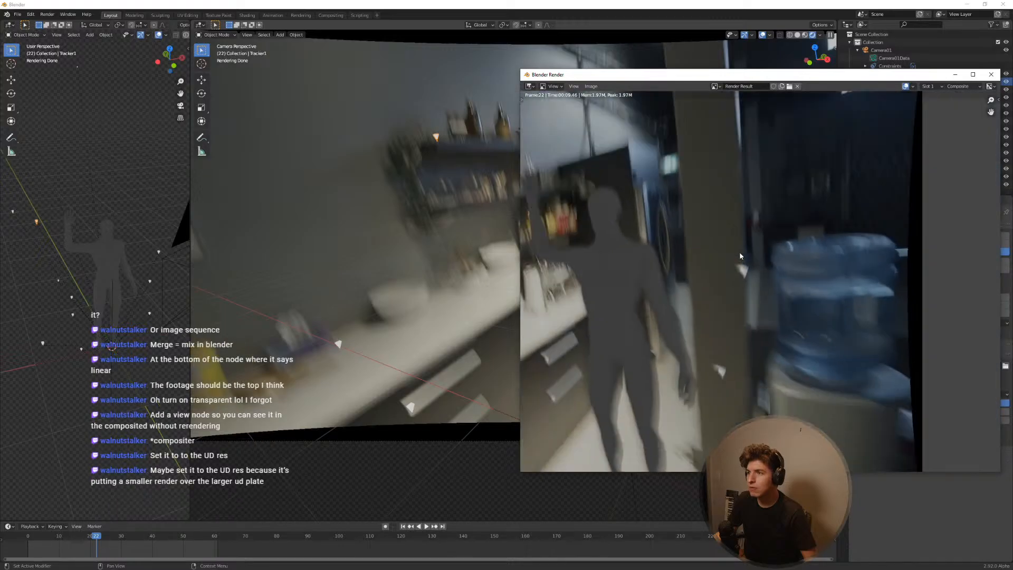
middle_click_drag(731, 309, 762, 222)
scroll(762, 221, "up", 3)
middle_click_drag(752, 388, 857, 186)
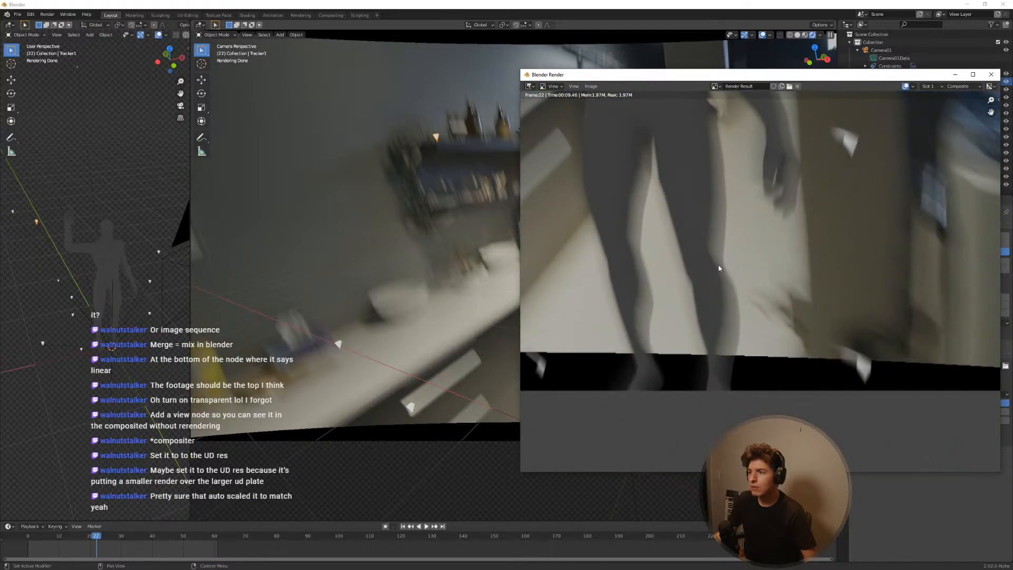
middle_click_drag(597, 291, 803, 292)
middle_click_drag(639, 267, 864, 355)
scroll(786, 349, "down", 2)
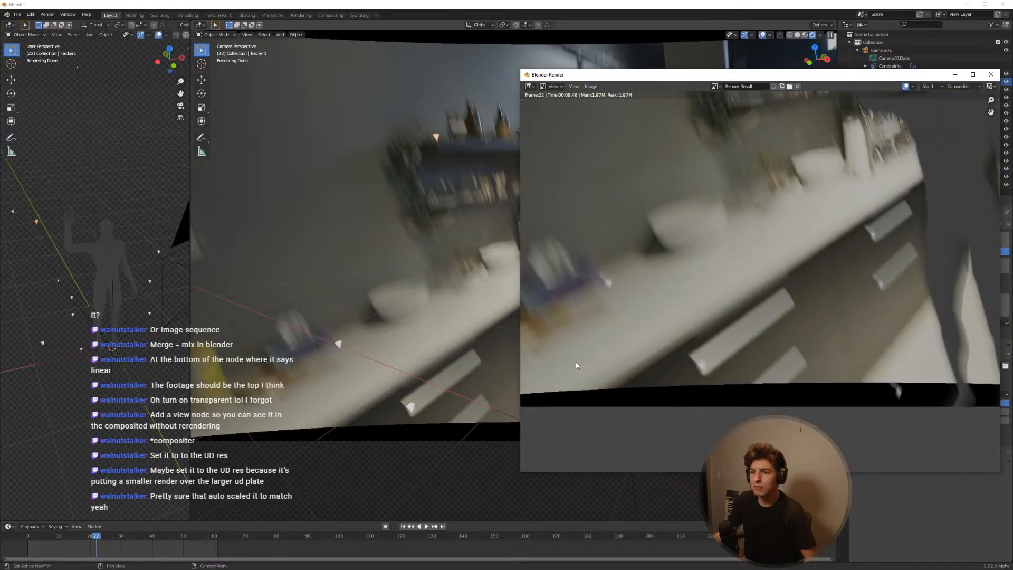
Step: Examine how the figure and tracker markers line up with the footage in the frame 22 render, and close the render window
scroll(771, 278, "down", 5)
scroll(774, 275, "up", 3)
middle_click_drag(738, 129, 729, 258)
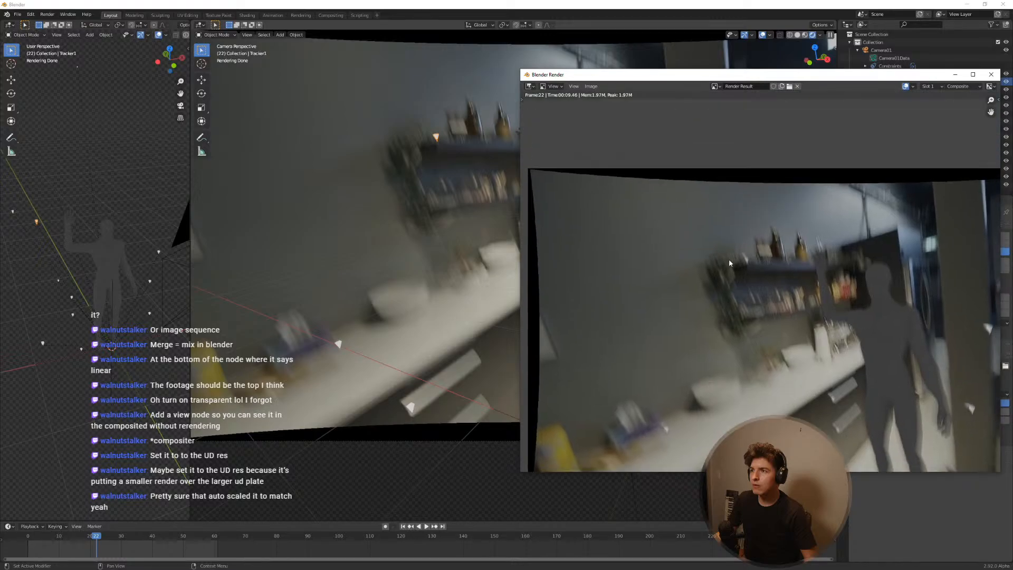
scroll(729, 258, "up", 1)
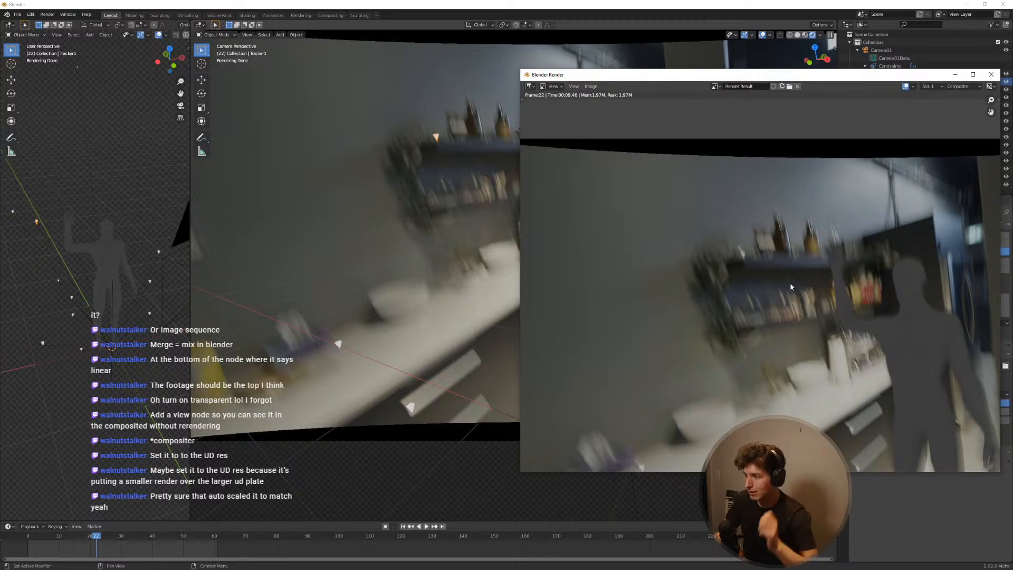
left_click_drag(929, 75, 623, 89)
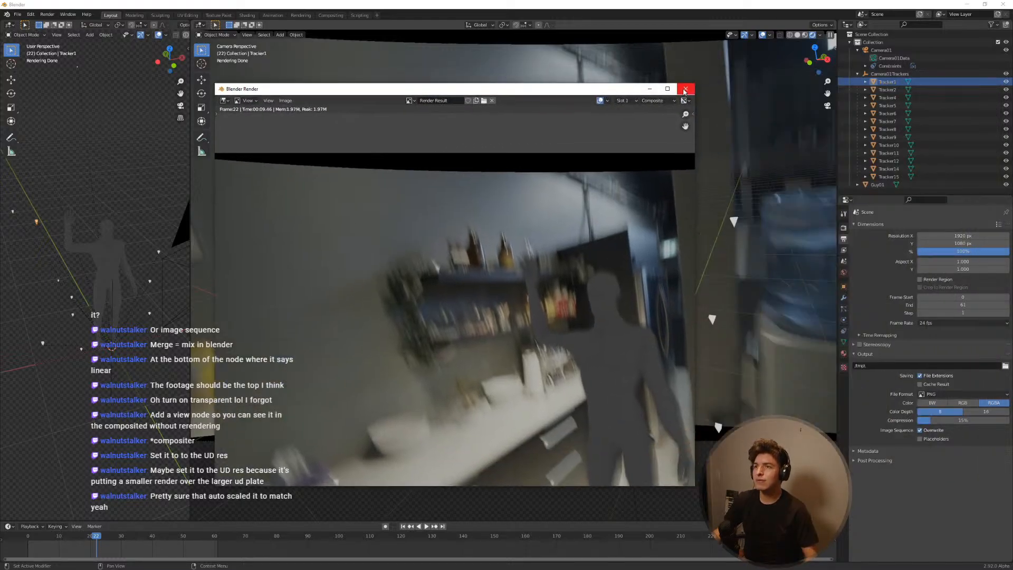
left_click(685, 90)
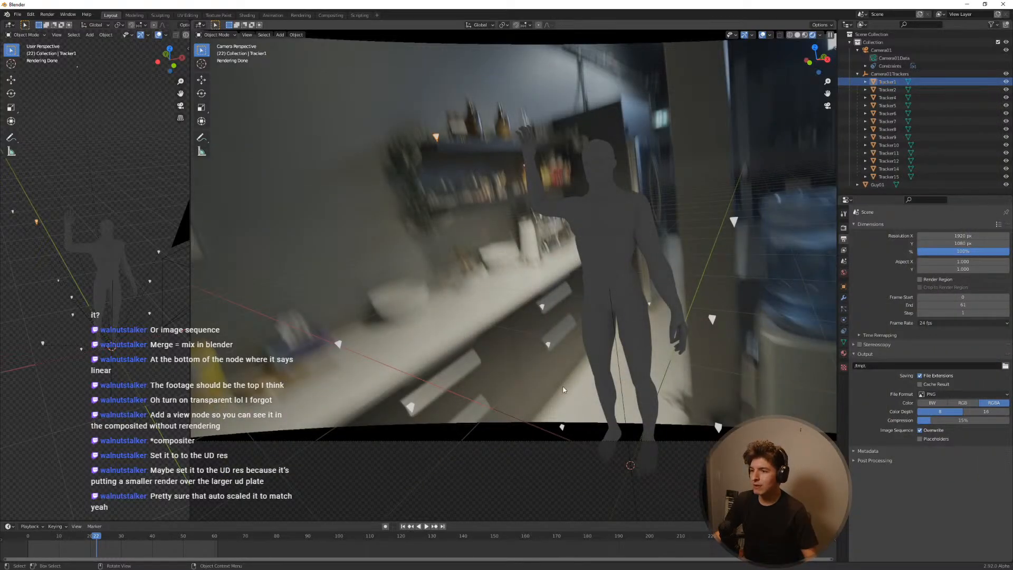
Step: Go to frame 19, render it, check the composited result and close the render window
left_click_drag(97, 537, 88, 539)
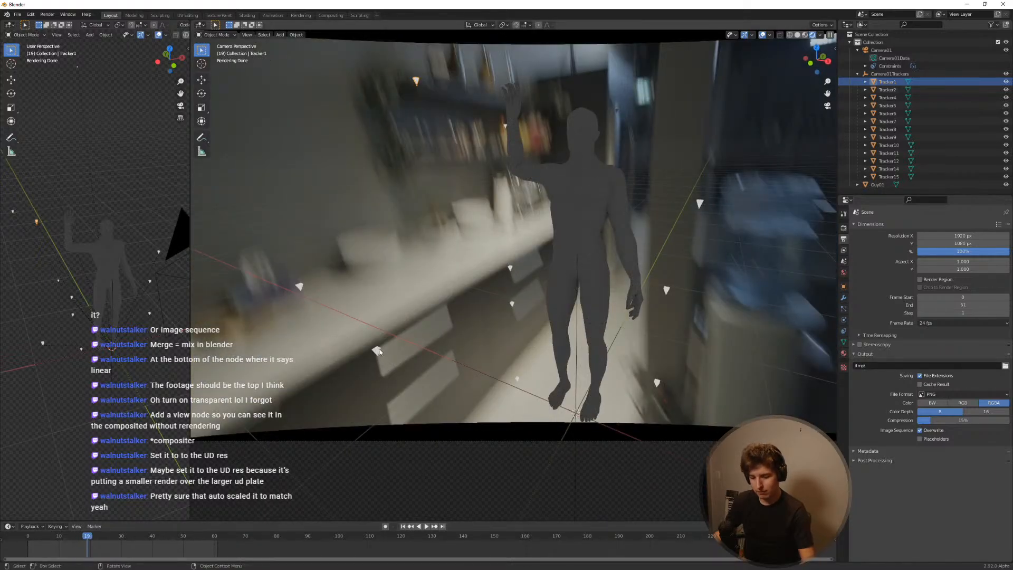
key("F12")
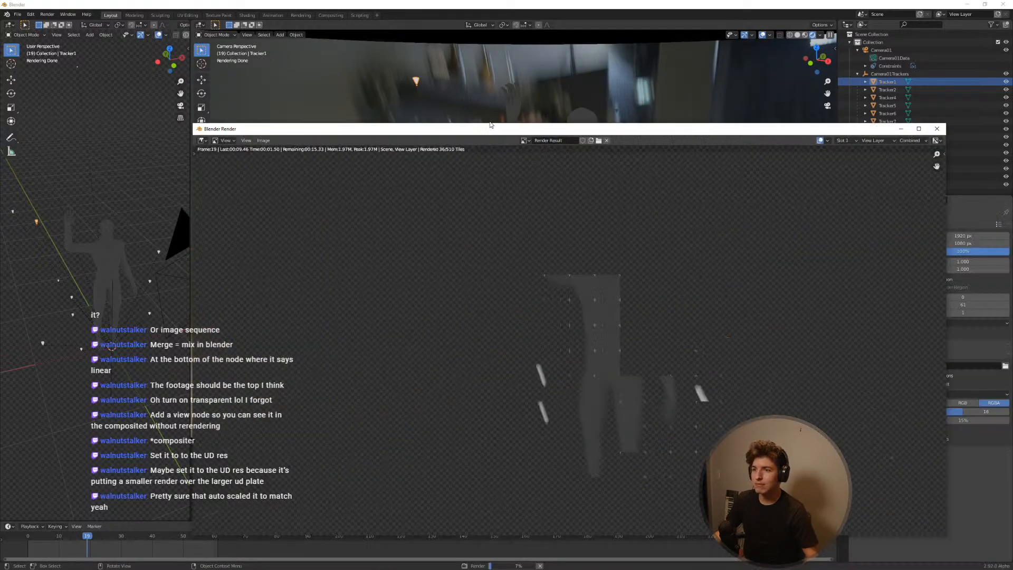
left_click_drag(491, 125, 434, 67)
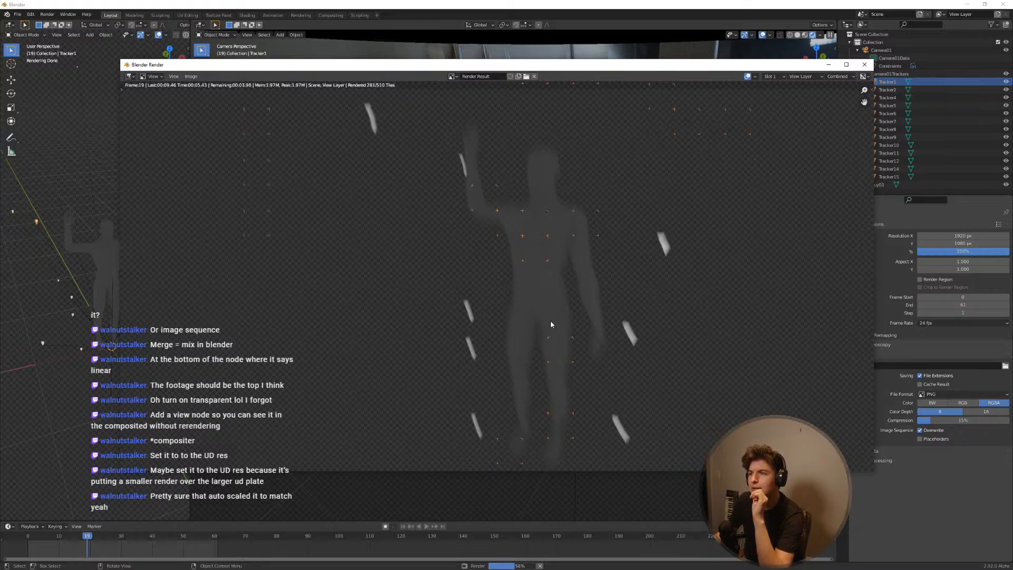
scroll(528, 327, "down", 2)
scroll(494, 334, "up", 1)
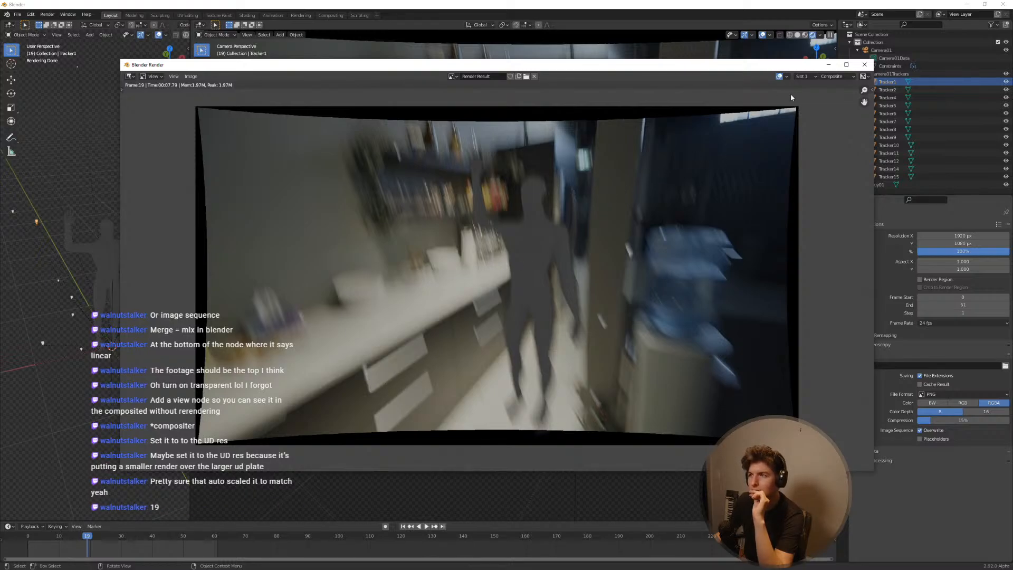
left_click(865, 64)
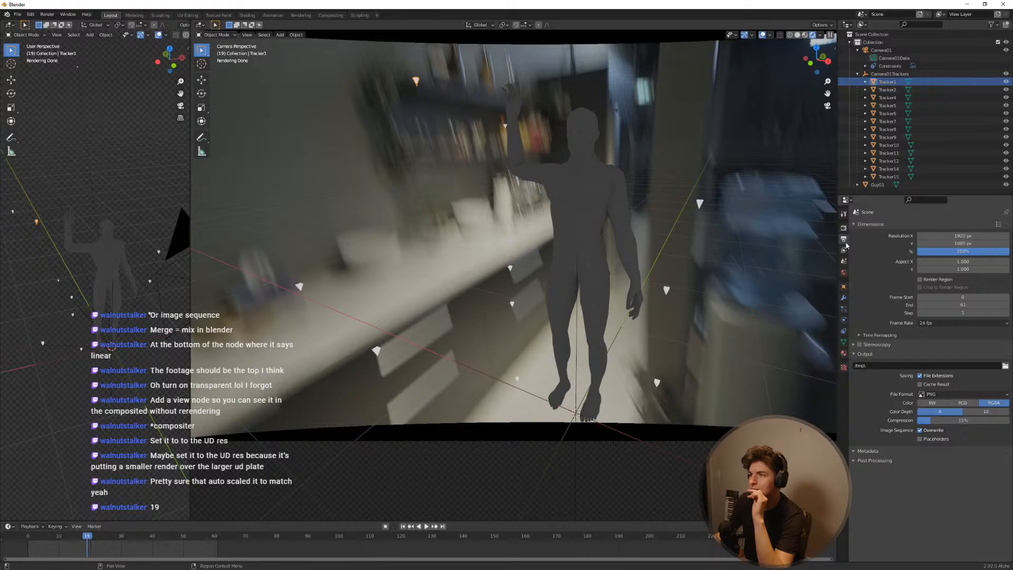
Step: In the Cycles motion blur settings, set Position to Start on Frame and Rolling Shutter to Top-Bottom
left_click(868, 354)
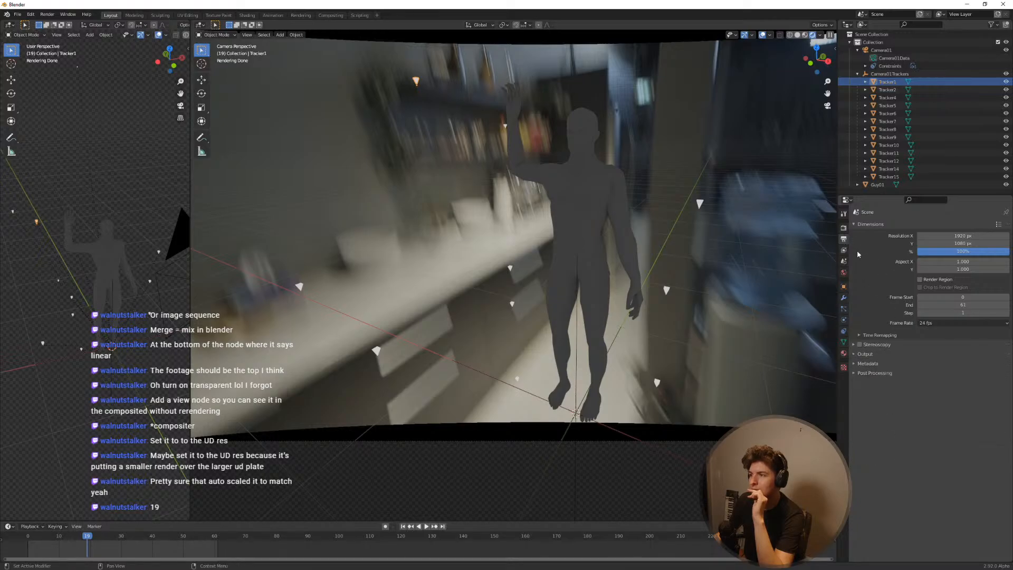
left_click(844, 228)
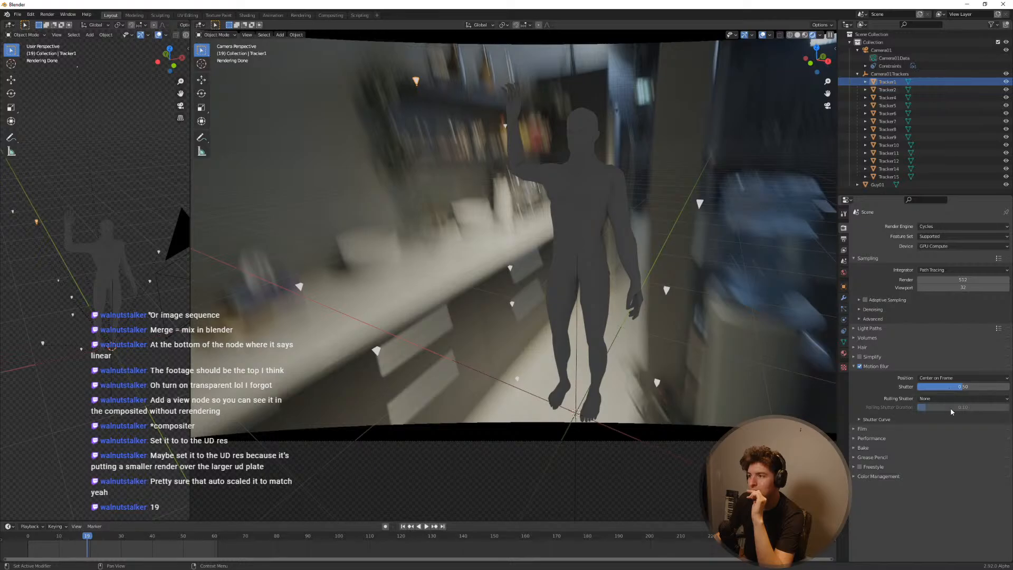
left_click(956, 377)
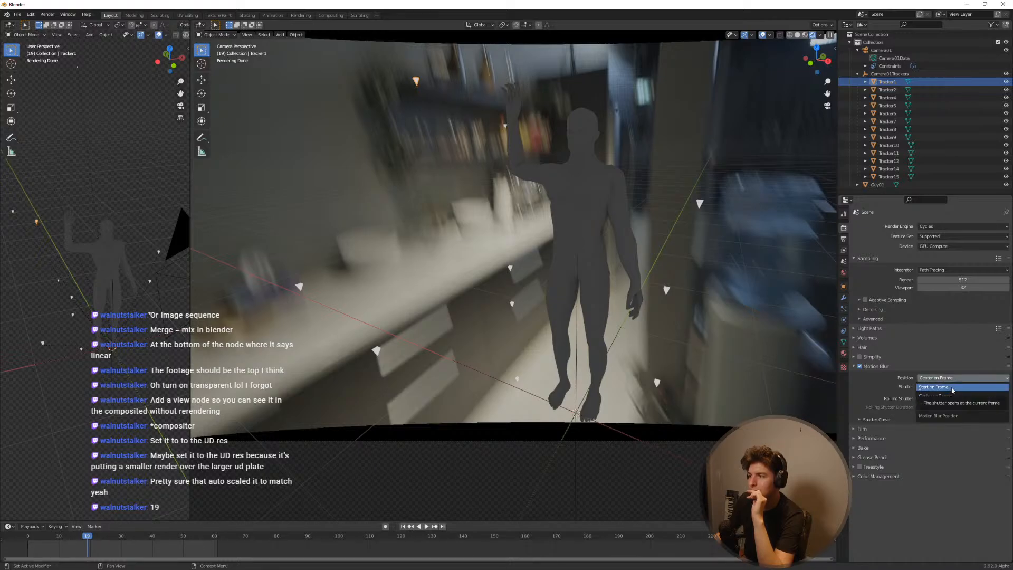
left_click(956, 390)
left_click(956, 399)
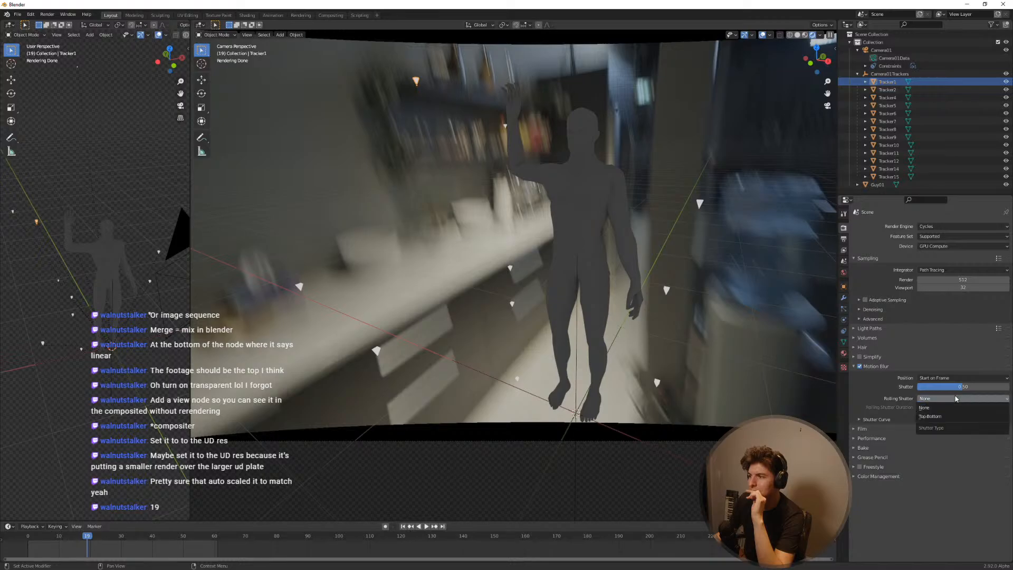
left_click(950, 417)
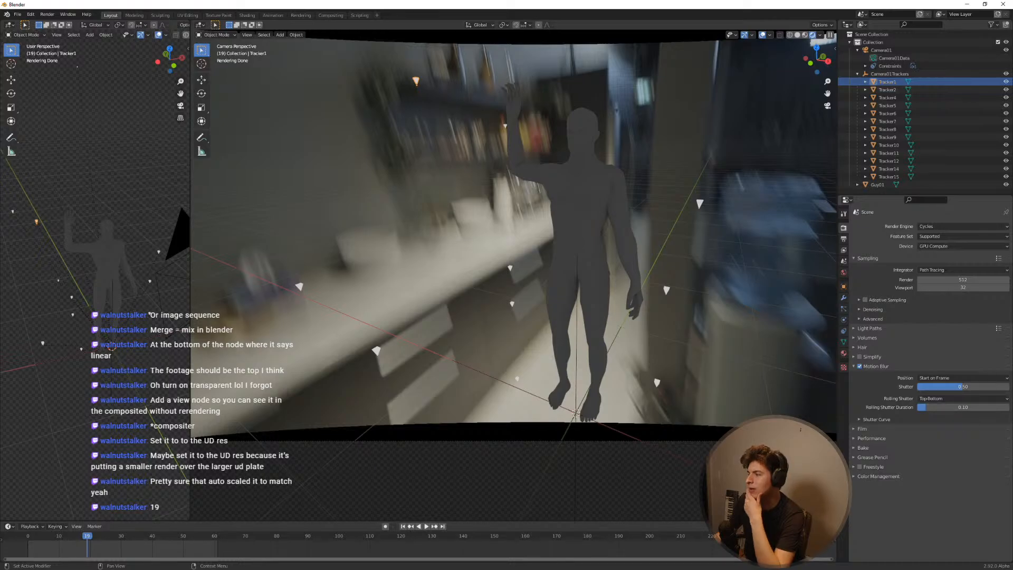
Step: Switch to SynthEyes, copy the camera's Rolling Shutter value from the advanced lens controls, and return to Blender
key("alt+Tab")
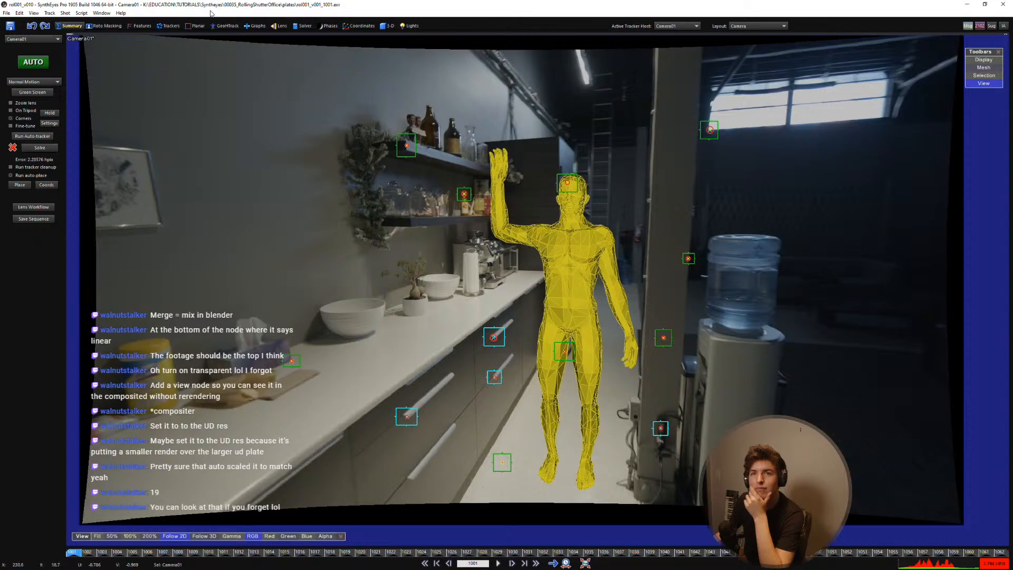
left_click(305, 26)
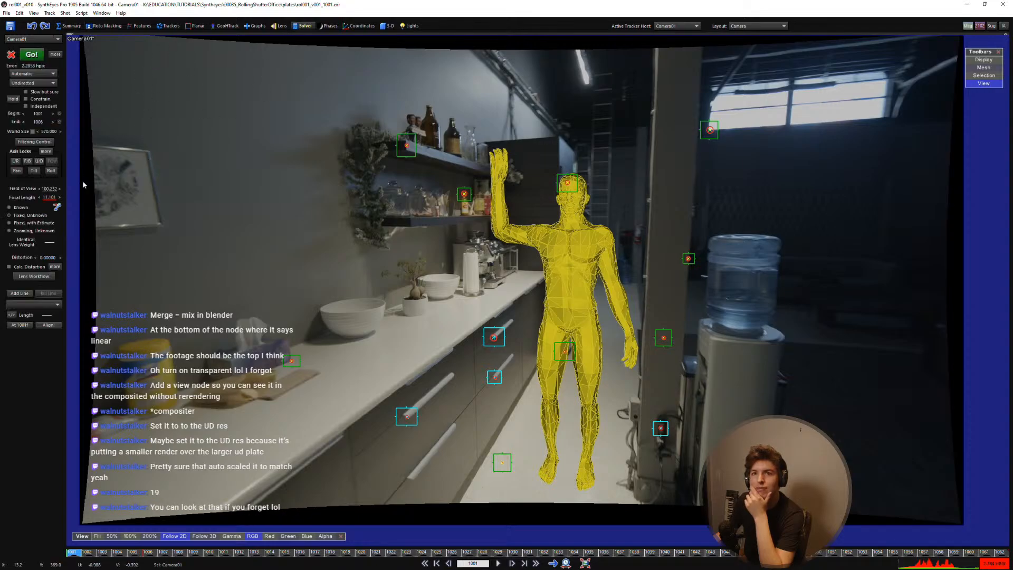
left_click(55, 266)
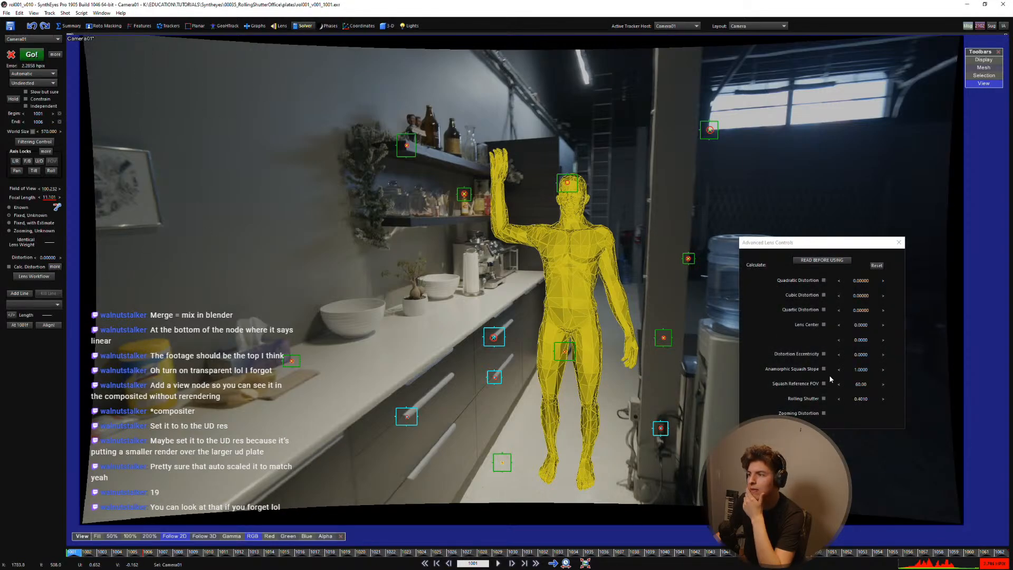
left_click(862, 398)
key("ctrl+c")
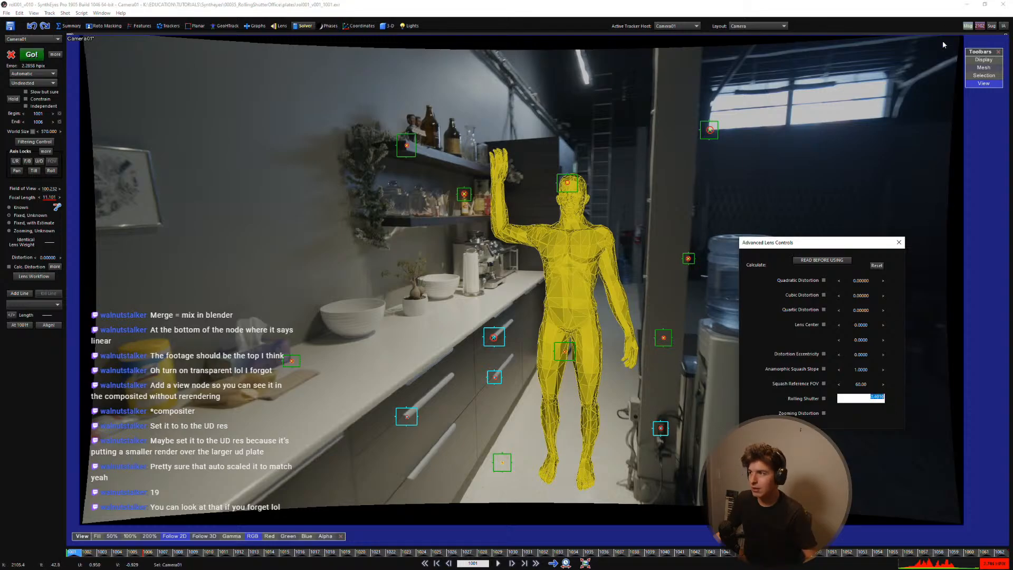
key("alt+Tab")
Step: Try the copied value 0.40 as the motion blur Shutter, render frame 19 and close the render window
double_click(958, 388)
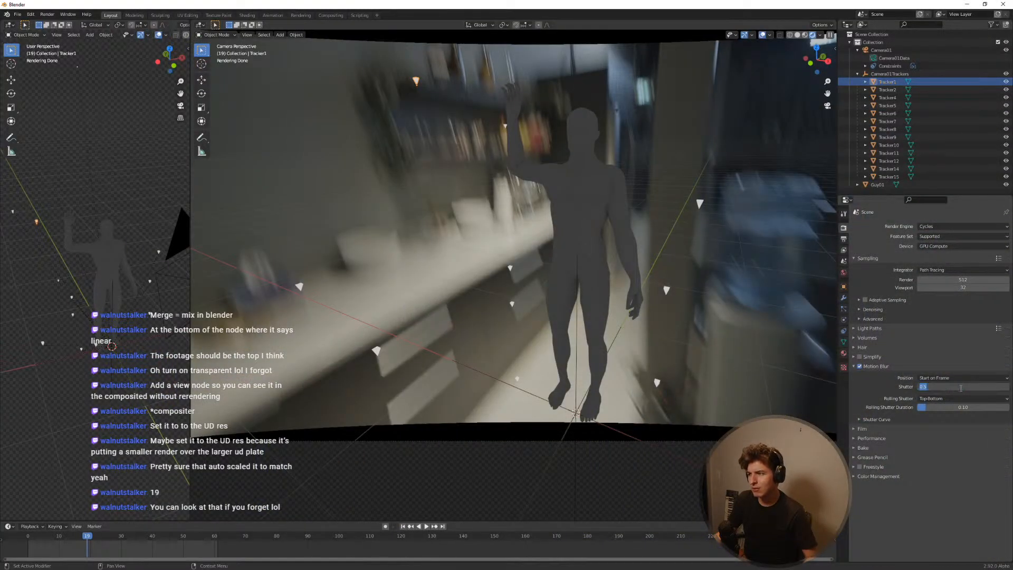
key("ctrl+v")
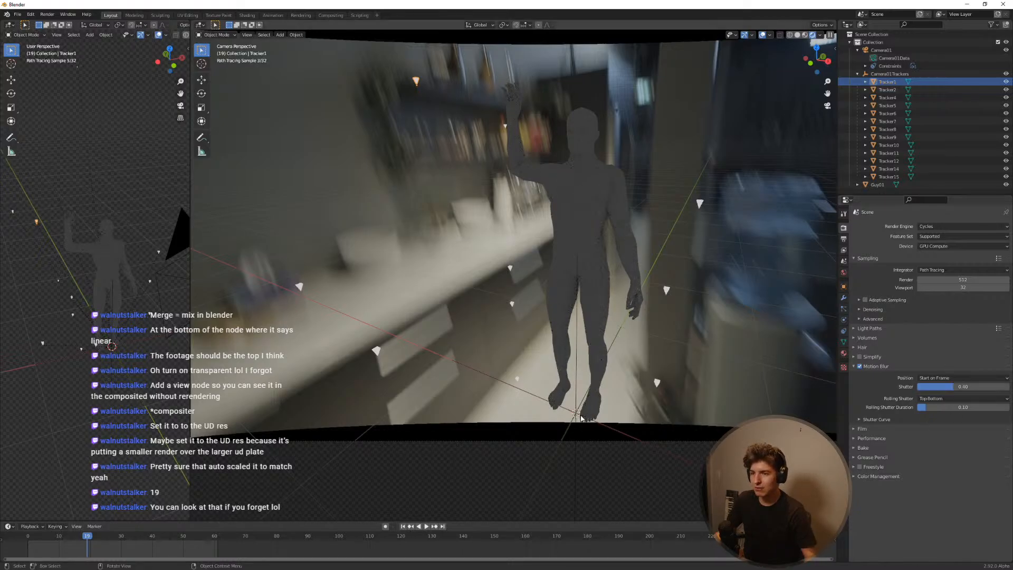
key("Return")
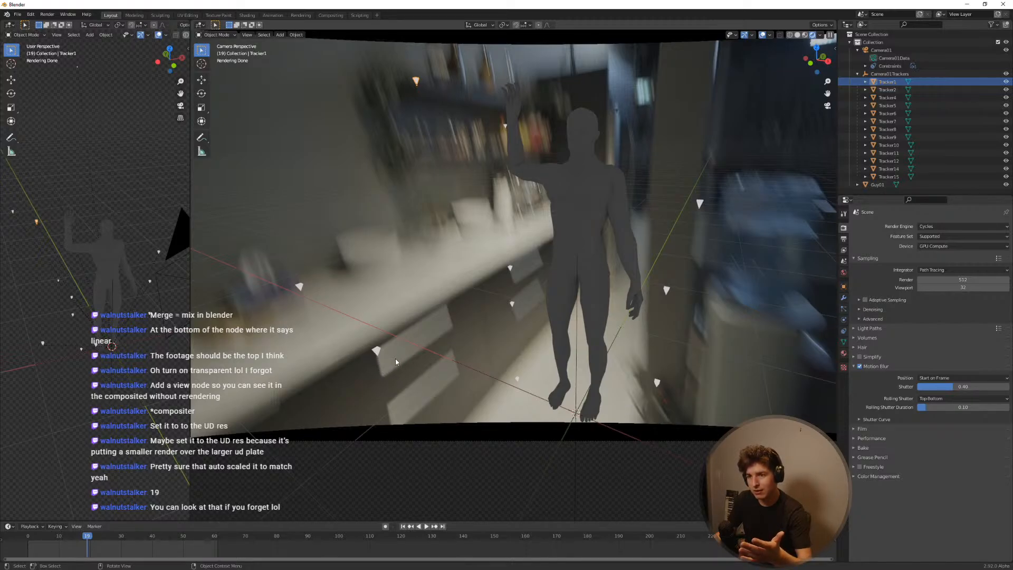
key("F12")
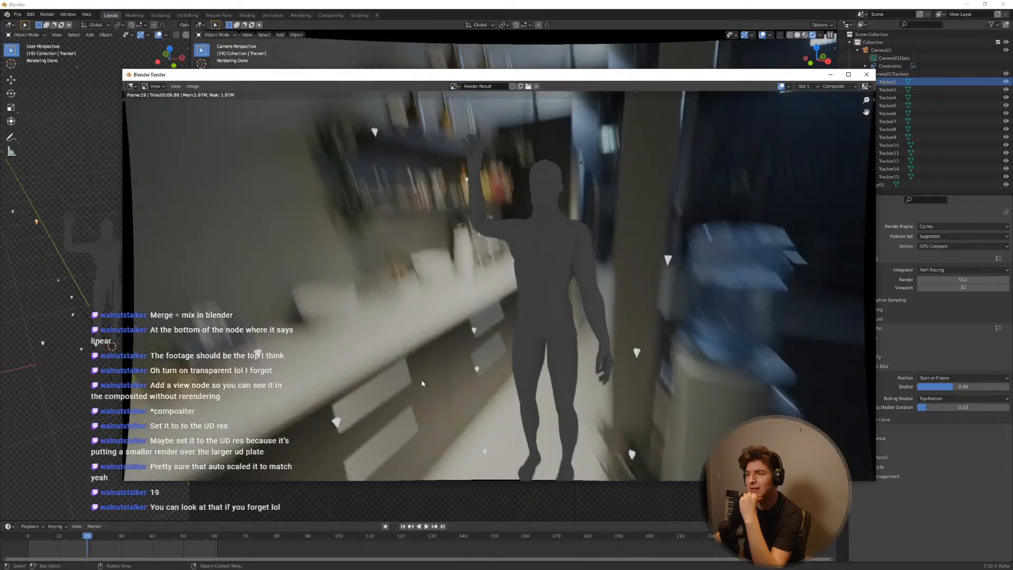
left_click(866, 74)
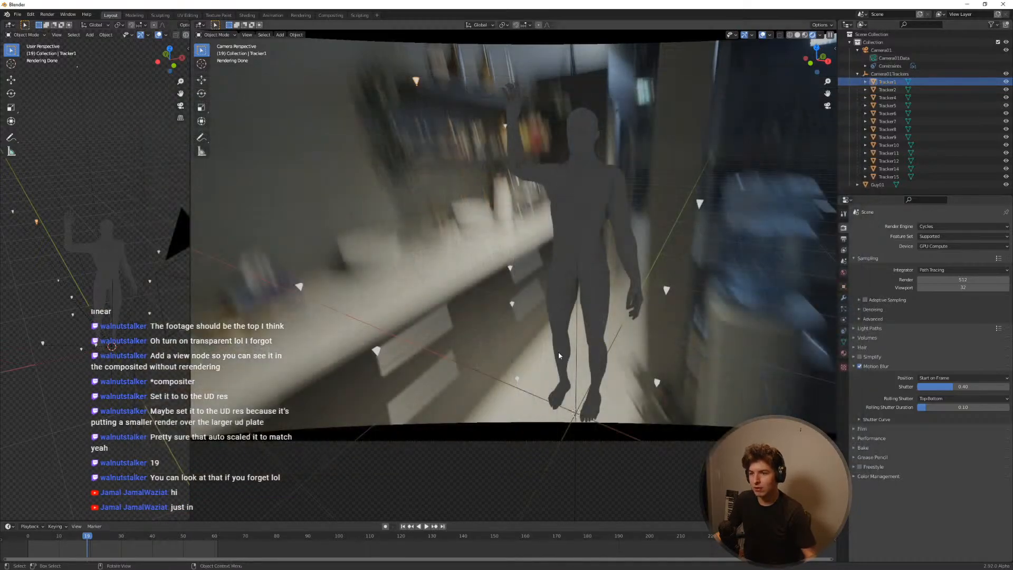
Step: Set the motion blur Shutter to 0.5 and the Rolling Shutter Duration to the 0.40 copied from SynthEyes
left_click(948, 385)
type("0.5")
key("Return")
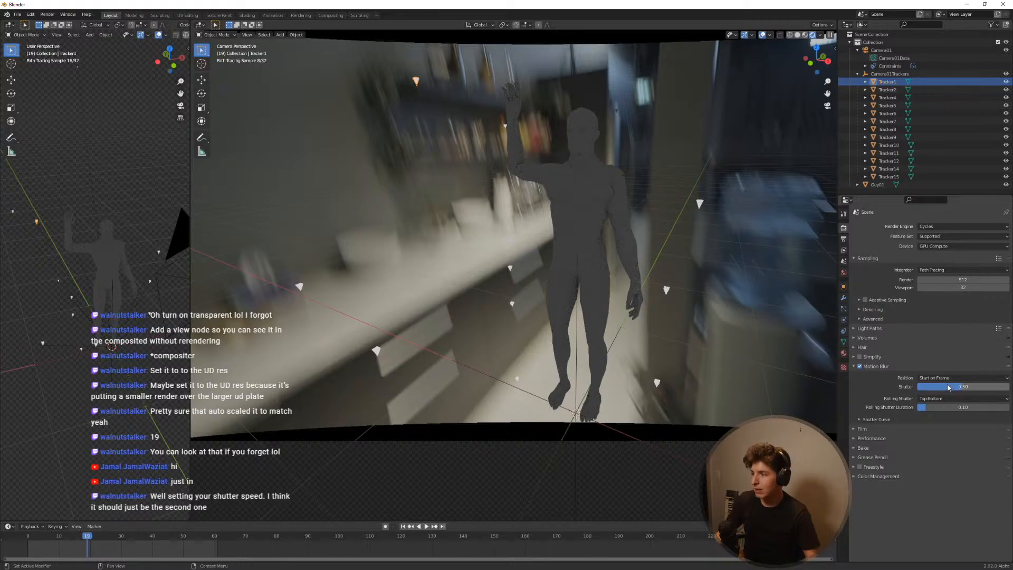
left_click(966, 398)
left_click(938, 400)
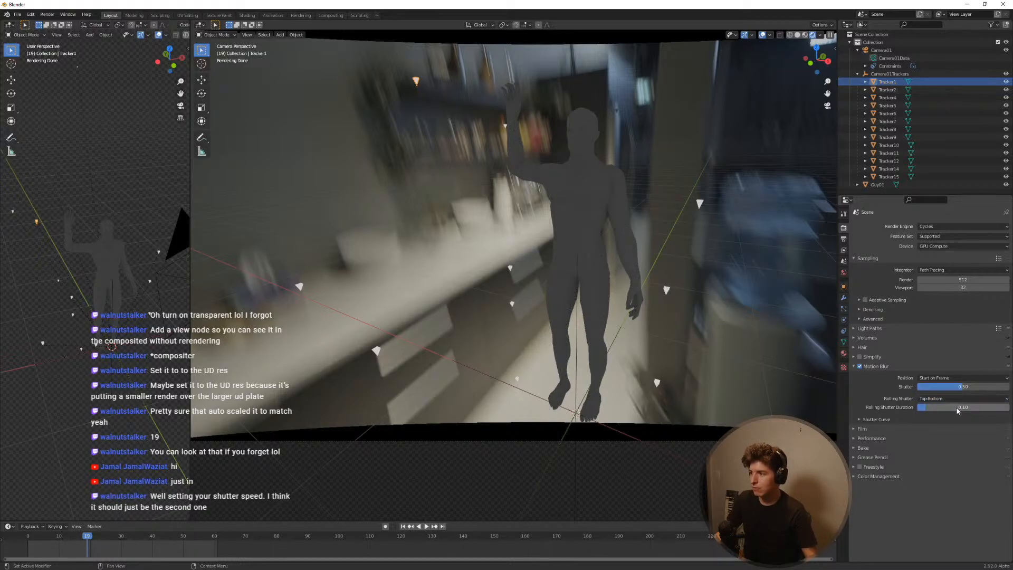
left_click(958, 408)
key("ctrl+v")
key("Return")
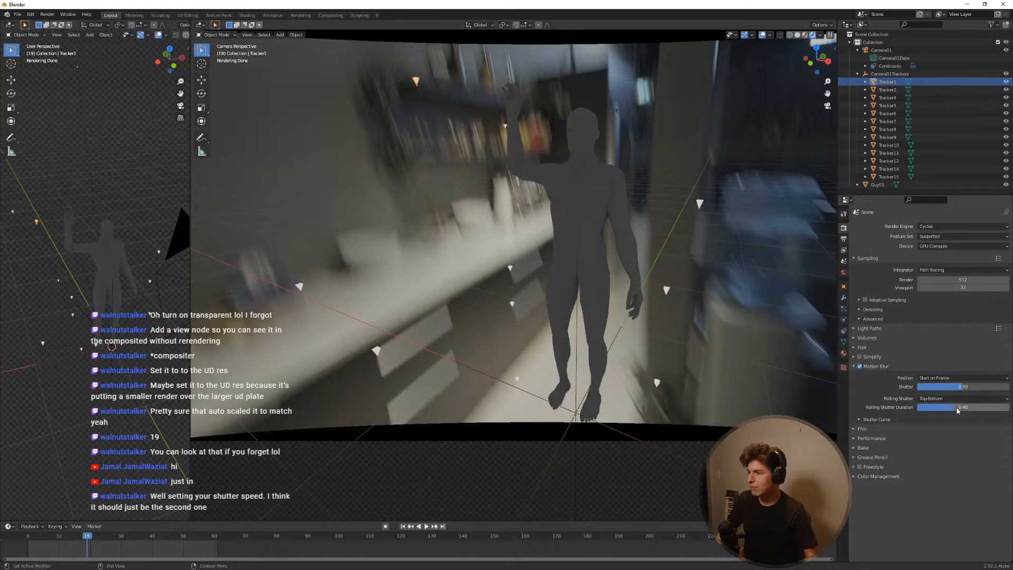
Step: Deselect the tracker and render frame 19 with the revised rolling shutter settings
left_click(545, 418)
key("F12")
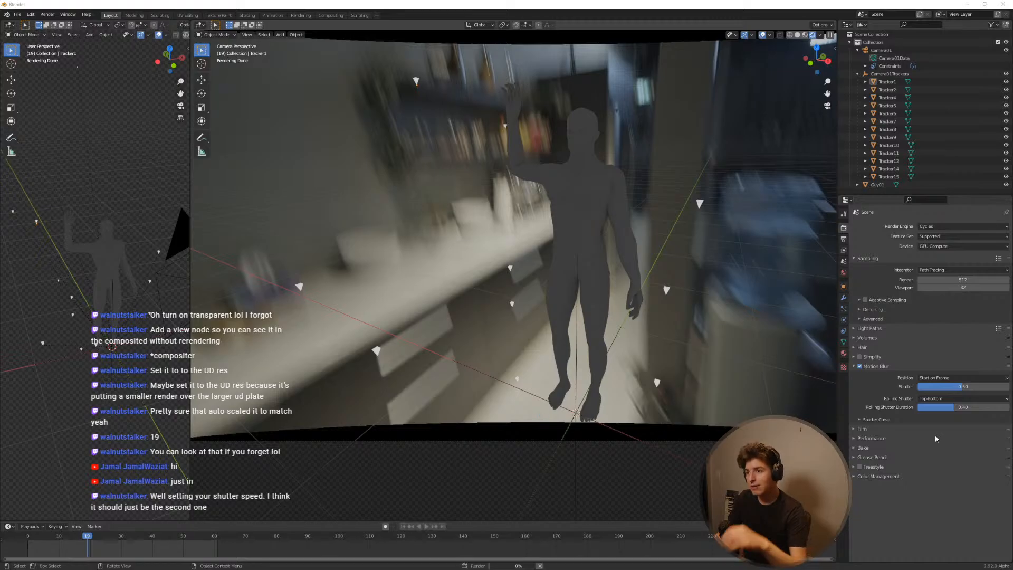
left_click_drag(861, 289, 415, 52)
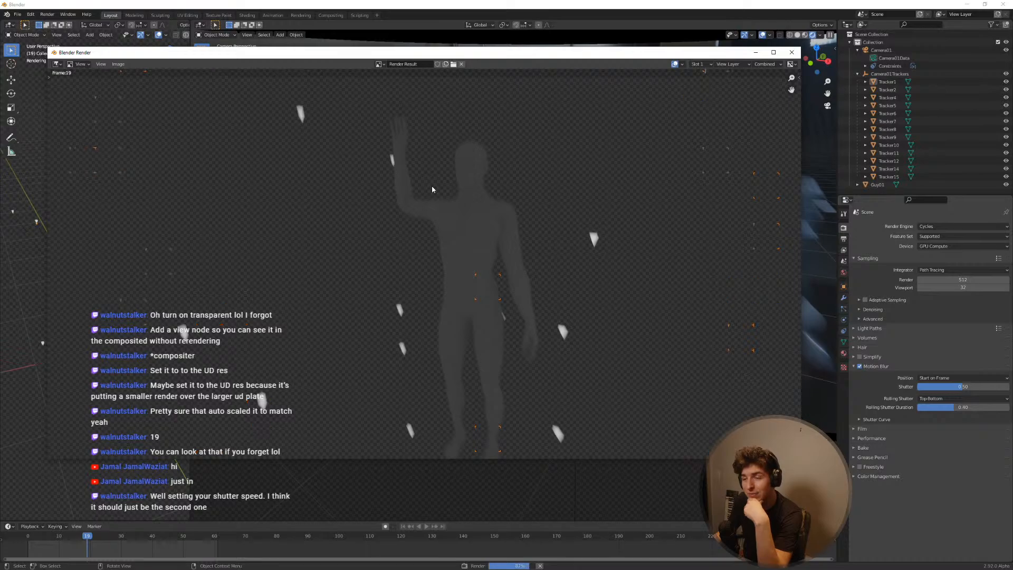
Step: Examine the tracker markers' blur against the drawer handles in the frame 19 render, comparing it with the camera viewport
scroll(254, 410, "up", 5)
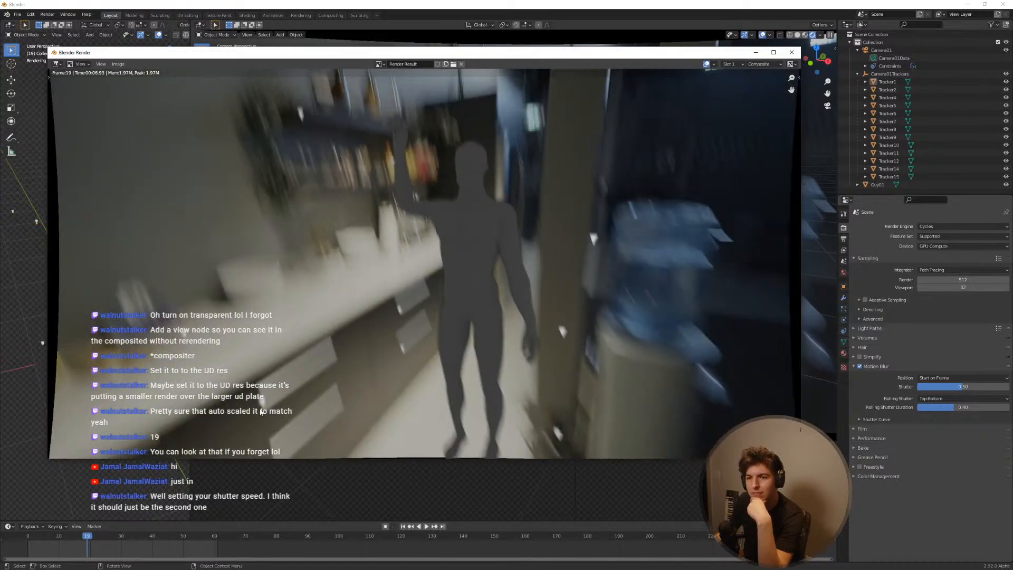
scroll(375, 347, "up", 5)
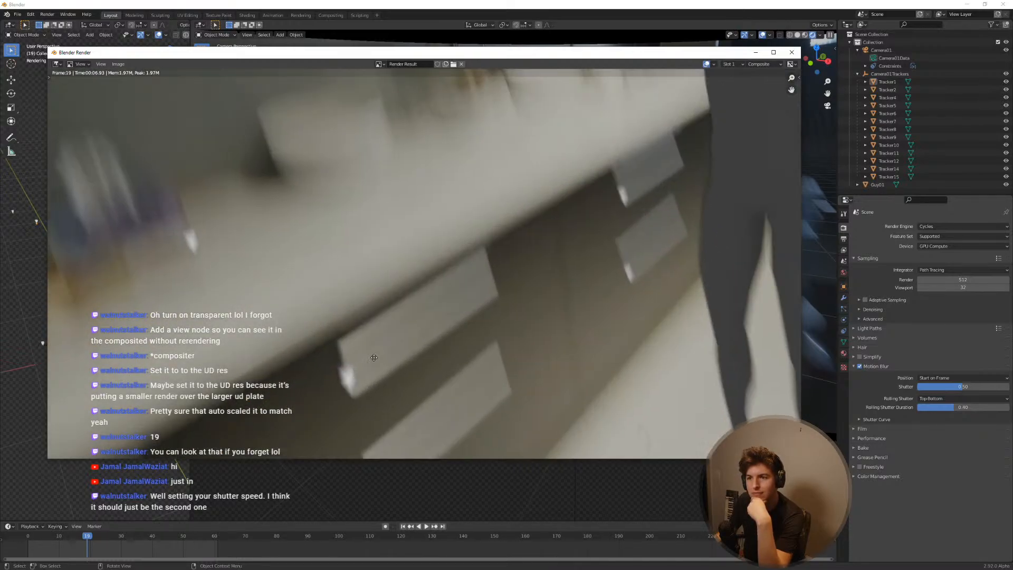
scroll(411, 310, "down", 1)
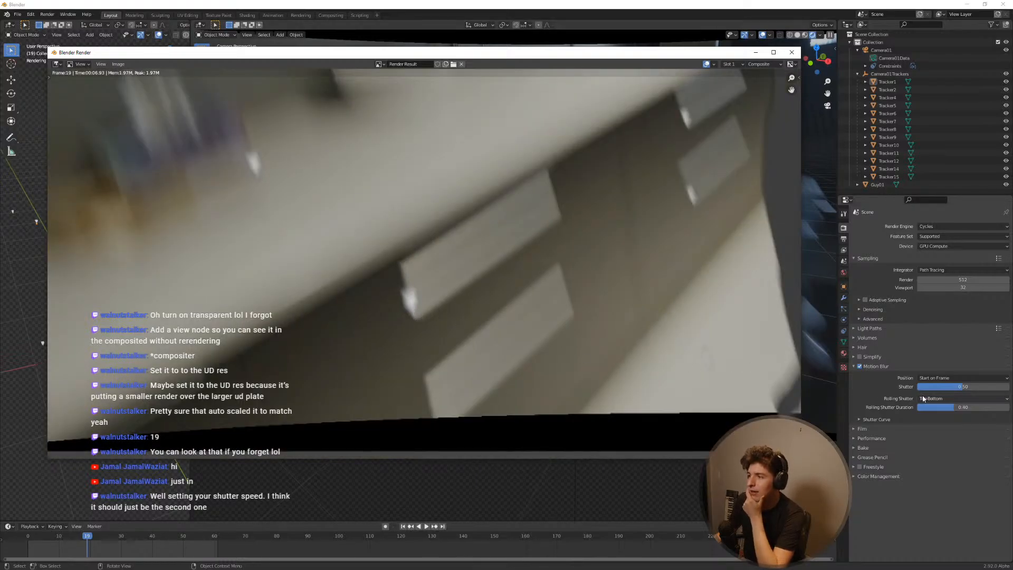
scroll(526, 372, "down", 5)
middle_click_drag(410, 254, 441, 235)
middle_click_drag(369, 231, 456, 154)
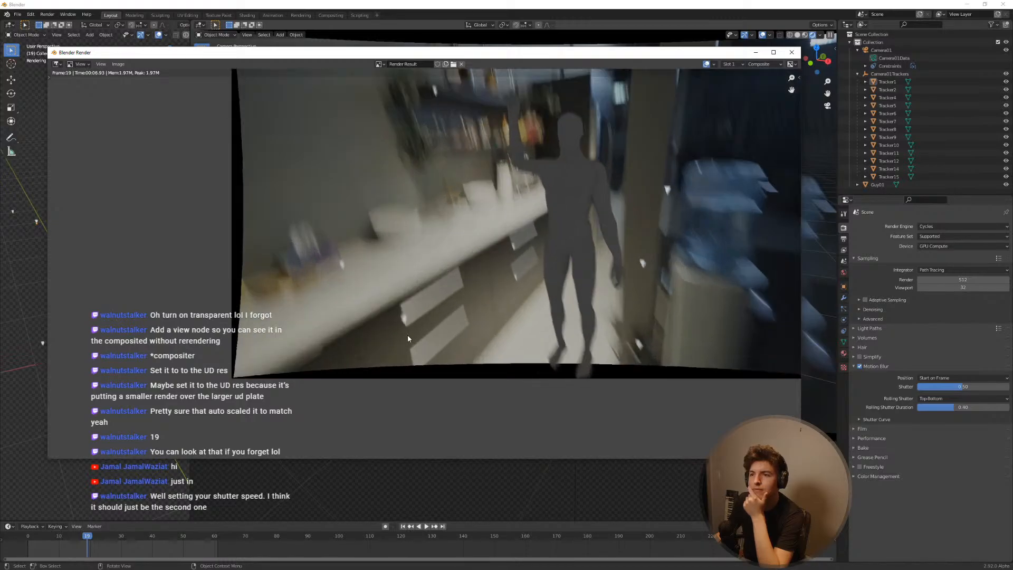
scroll(408, 334, "up", 3)
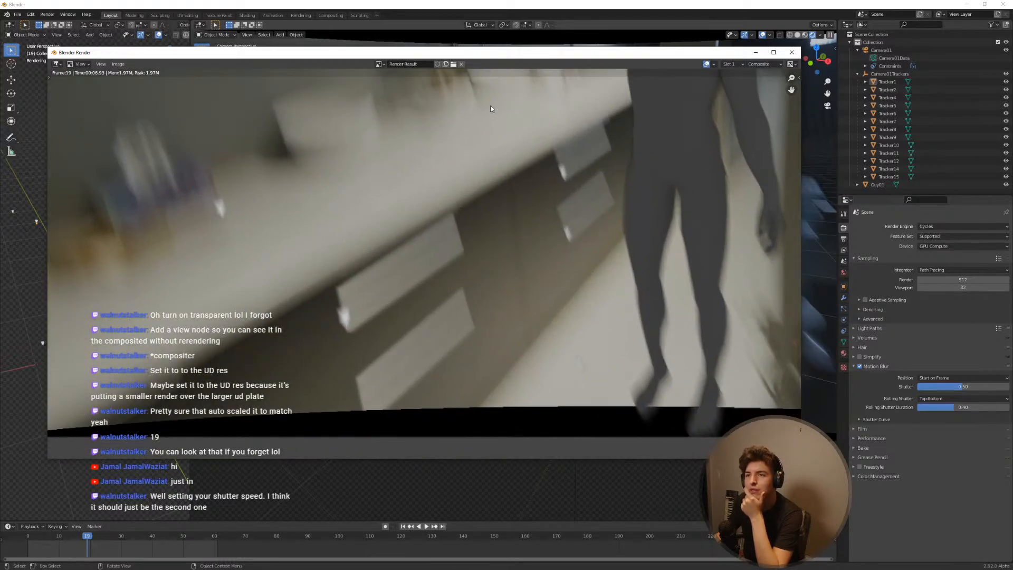
left_click_drag(501, 55, 807, 93)
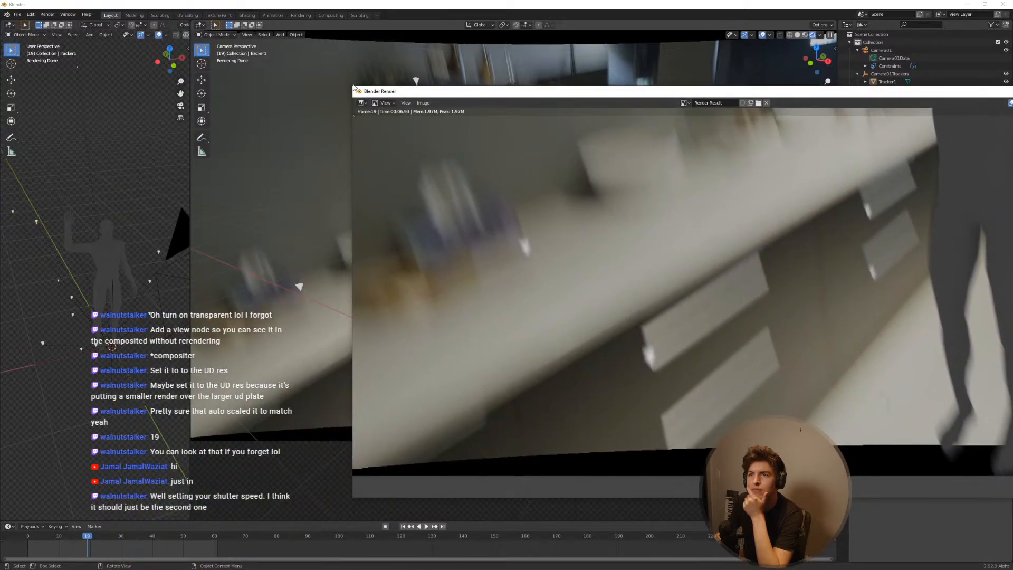
left_click_drag(358, 91, 518, 61)
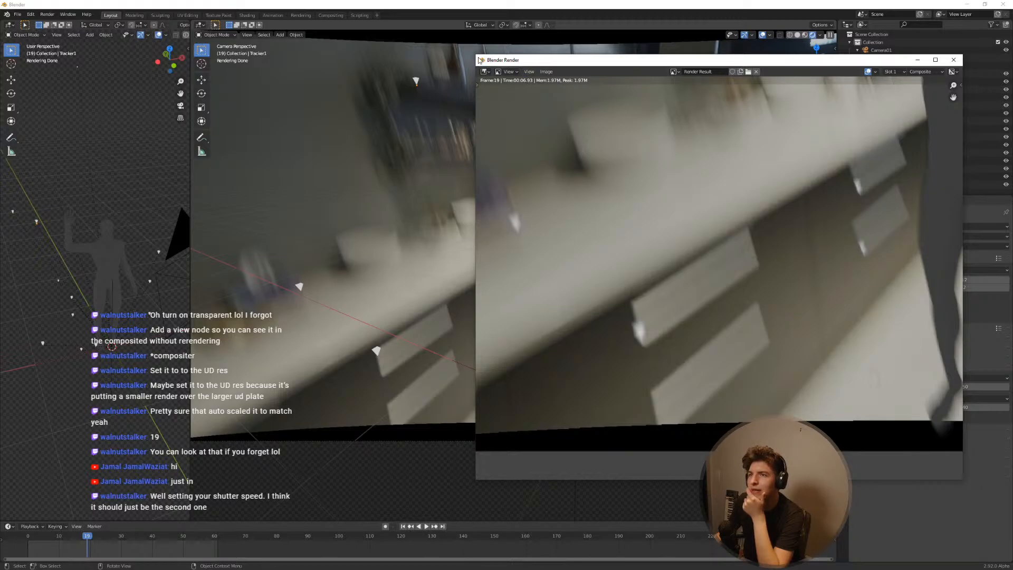
Step: Move the render window aside, try a Rolling Shutter Duration of 0.28 and render frame 19
left_click_drag(479, 60, 634, 60)
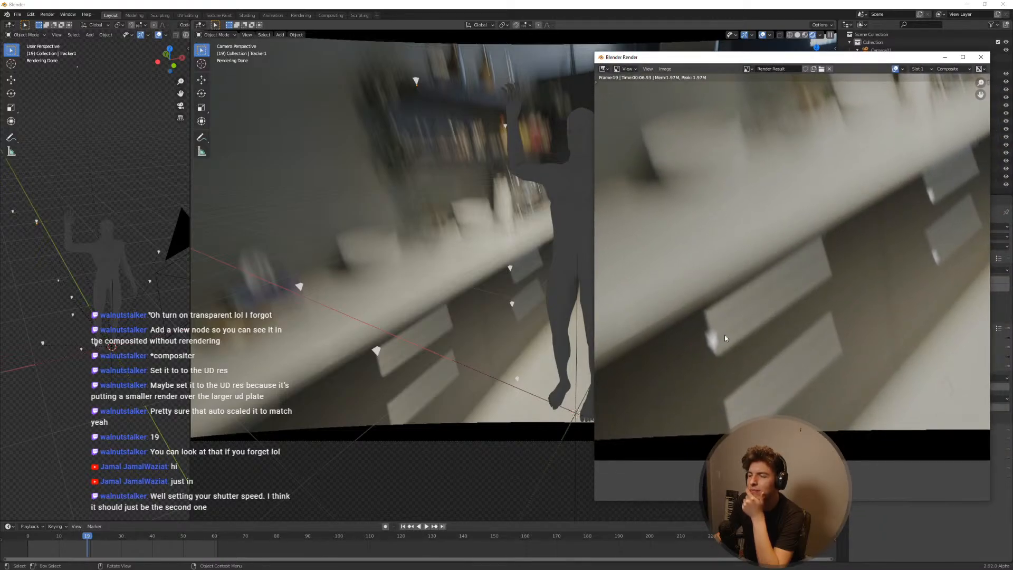
left_click_drag(759, 57, 203, 53)
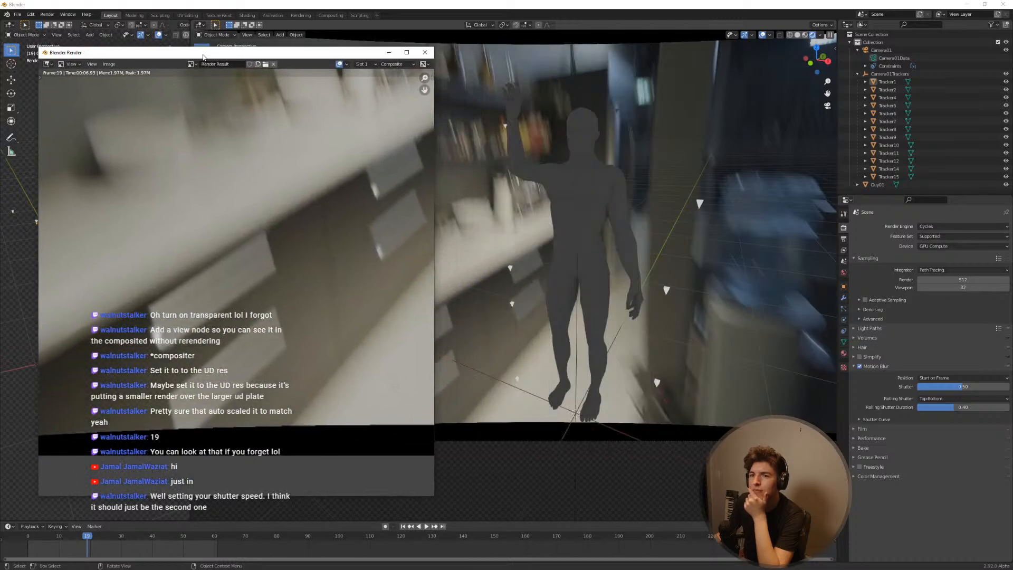
left_click_drag(959, 411, 961, 411)
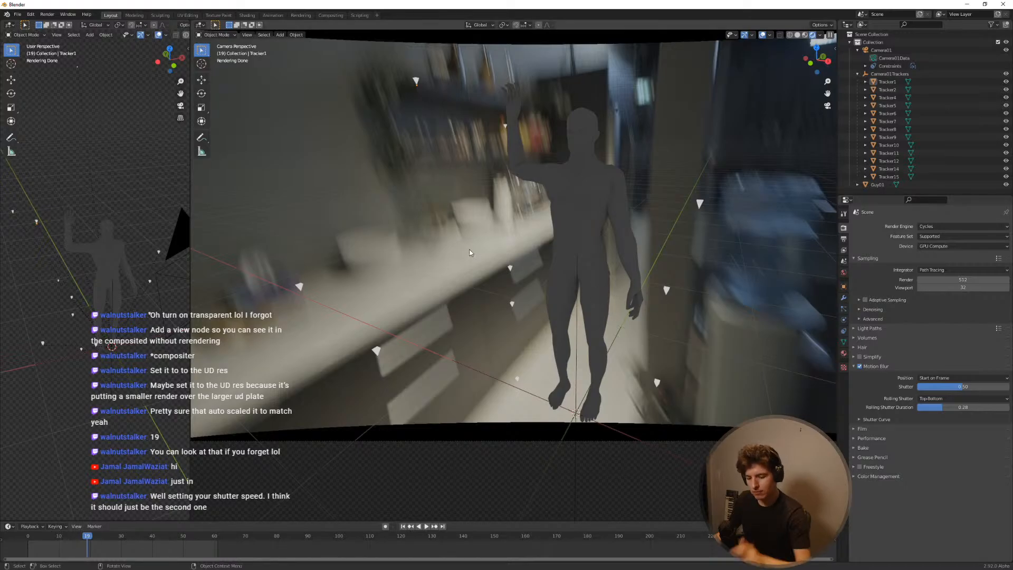
key("F12")
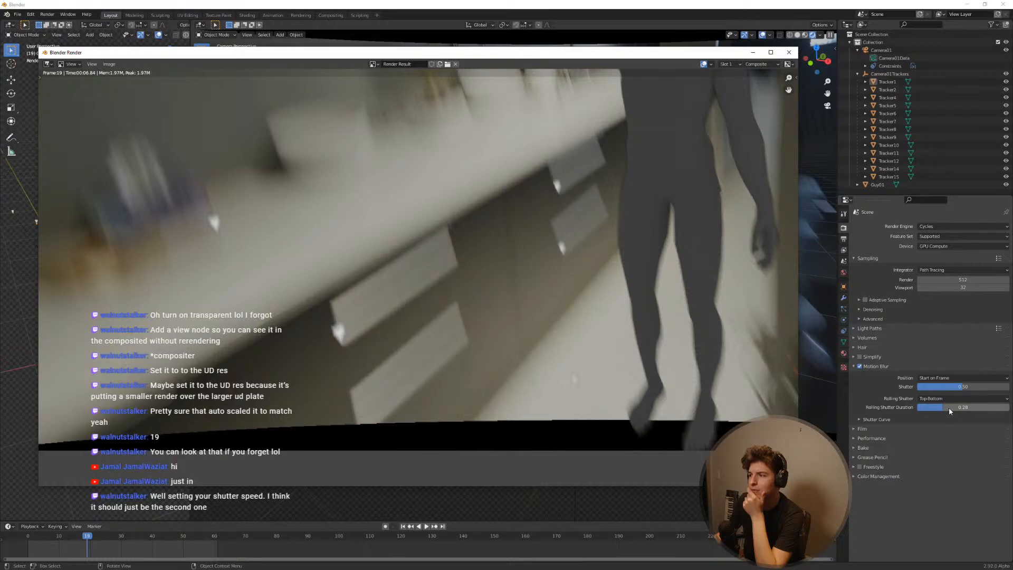
Step: Try Rolling Shutter Durations of 0.61 and 0.77, rendering frame 19 with each and checking the shutter curve settings
left_click_drag(948, 408, 973, 407)
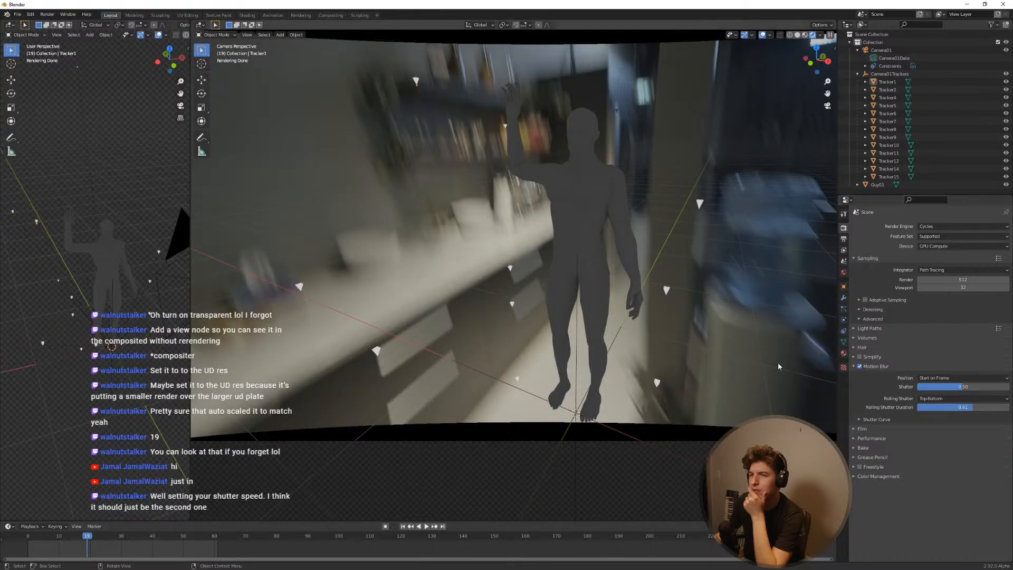
key("F12")
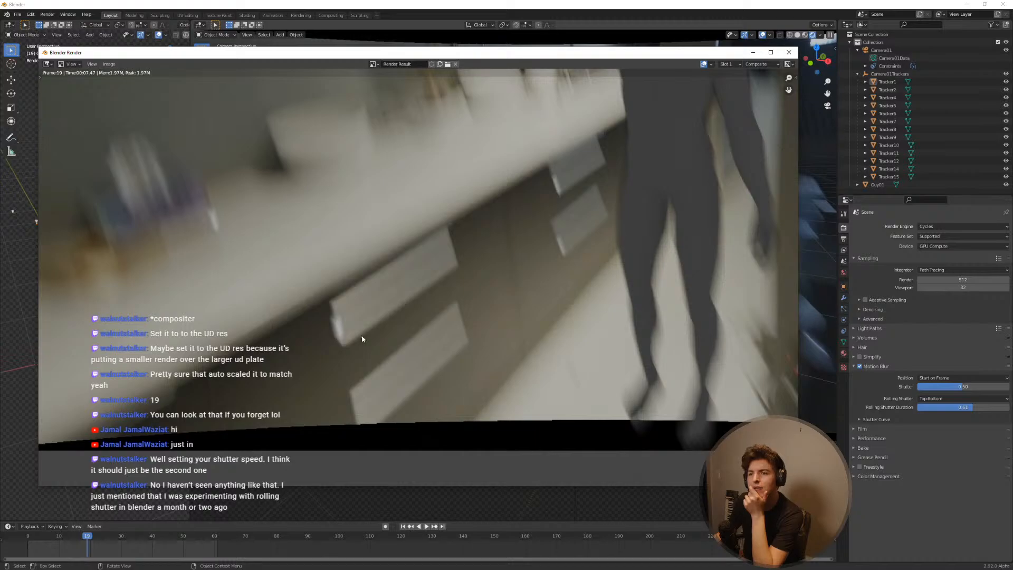
left_click(944, 408)
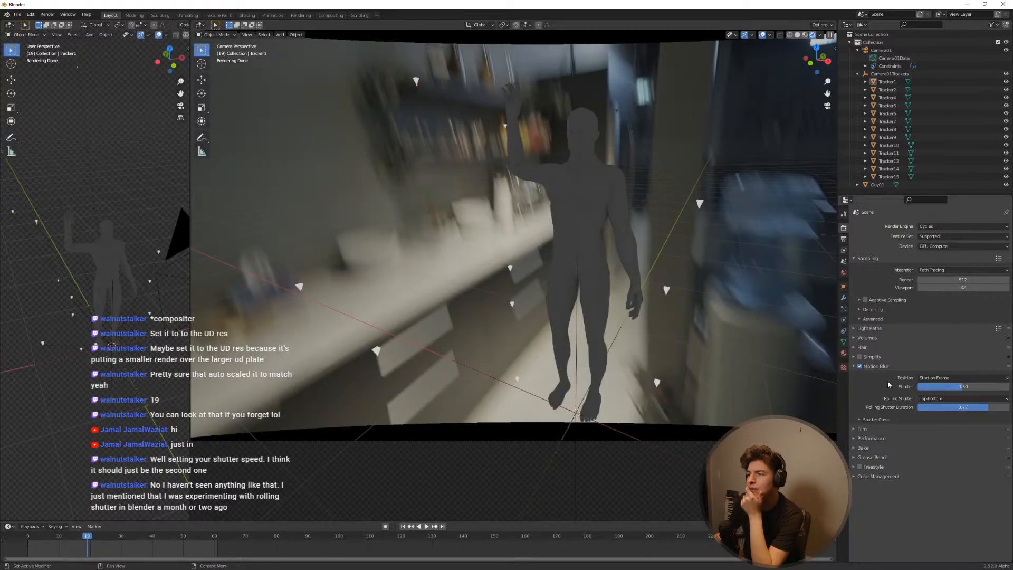
left_click(876, 419)
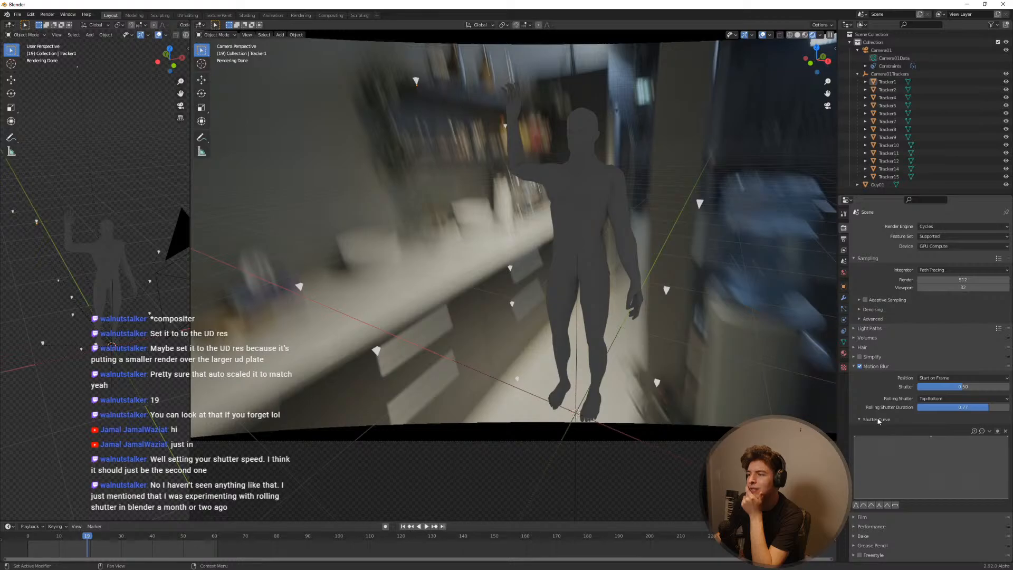
left_click(877, 420)
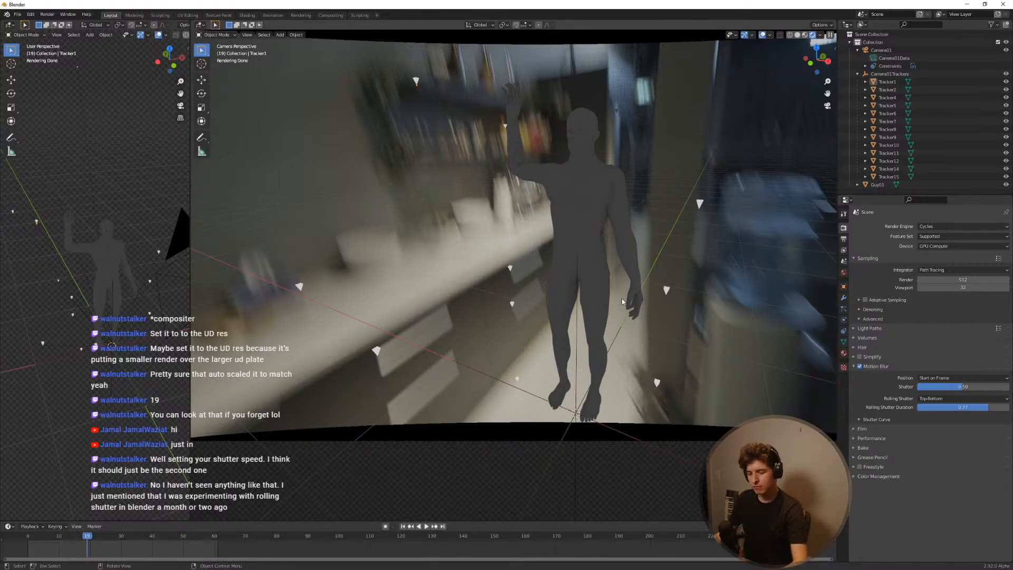
key("F12")
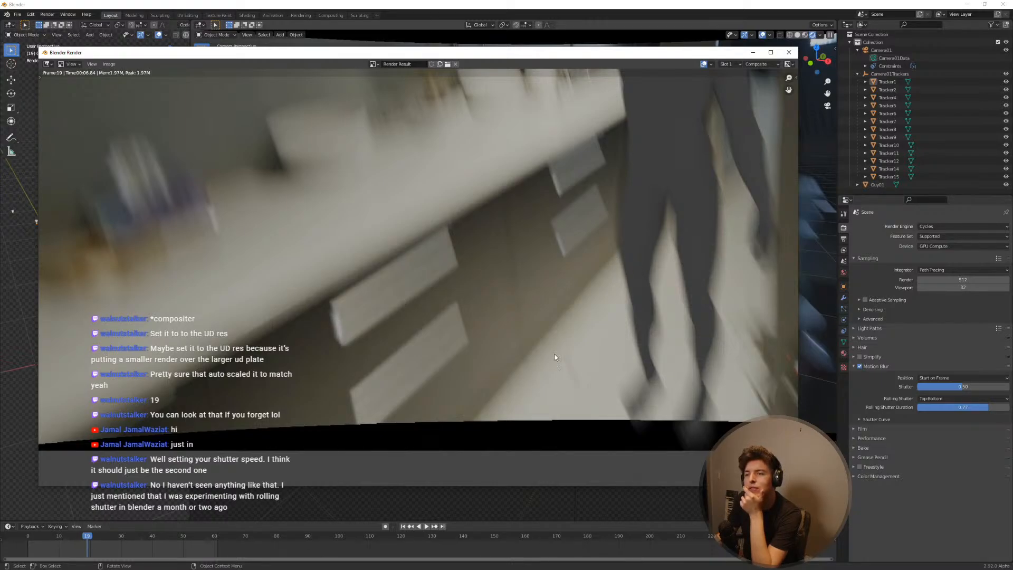
Step: Try a Rolling Shutter Duration of 0.87, render frame 19 and inspect the tracker markers at the drawer handles
left_click(945, 407)
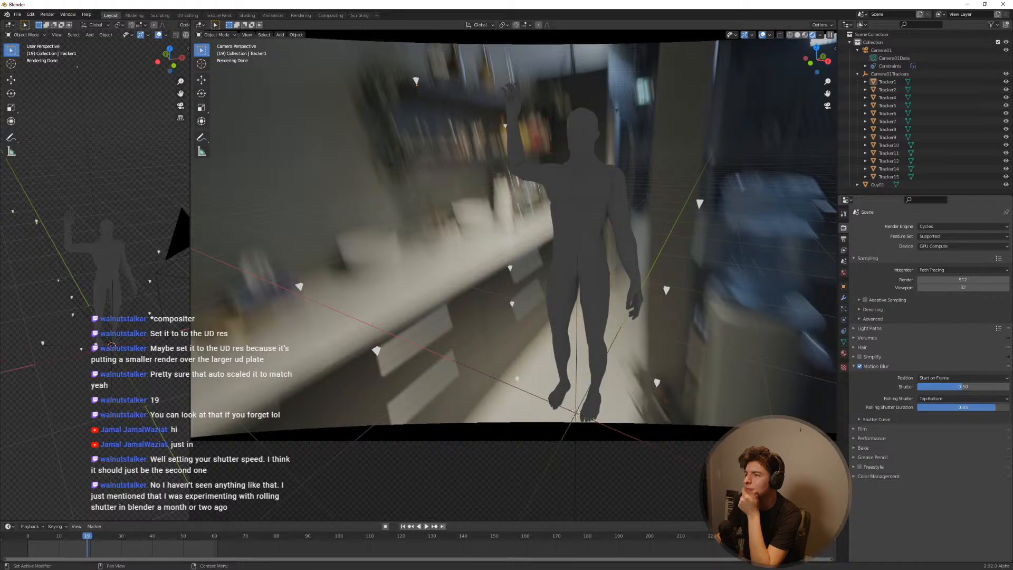
left_click_drag(996, 408, 997, 408)
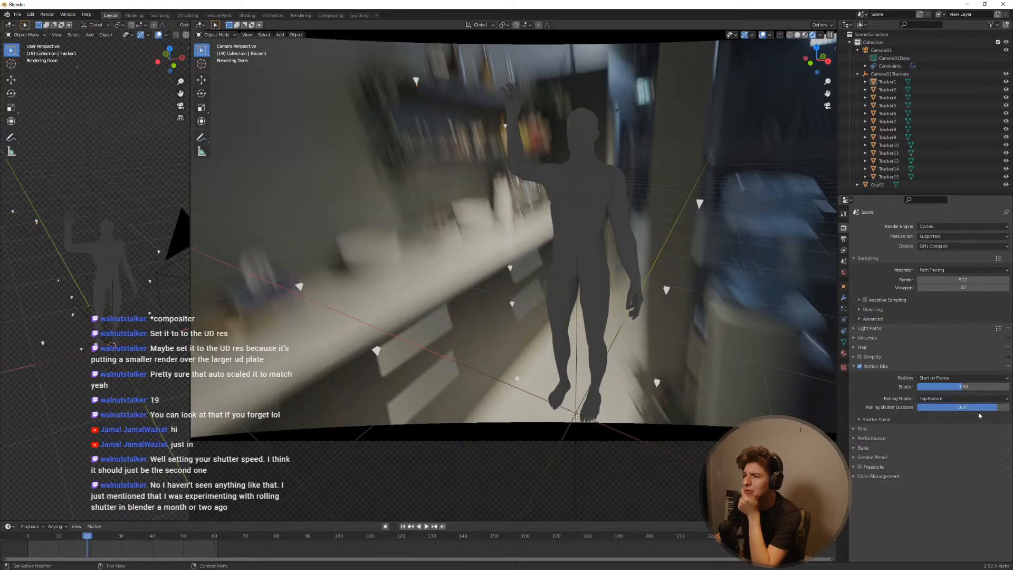
key("F12")
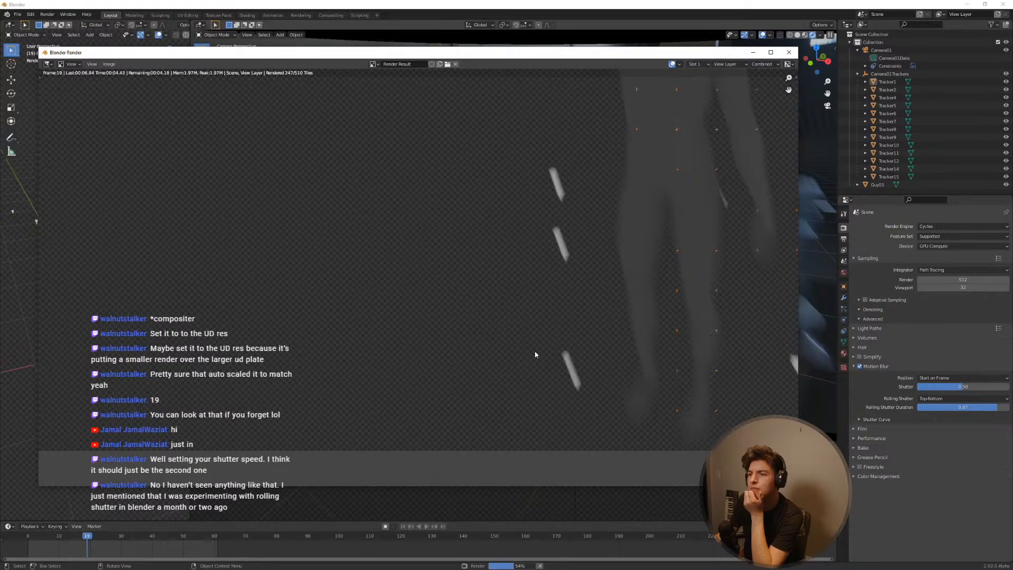
scroll(535, 355, "down", 3)
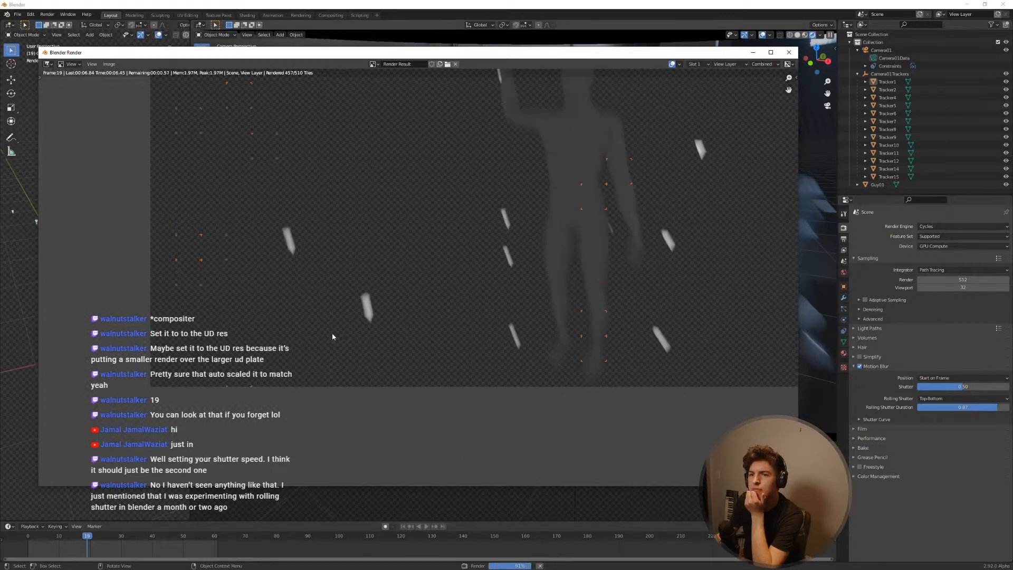
scroll(340, 319, "up", 4)
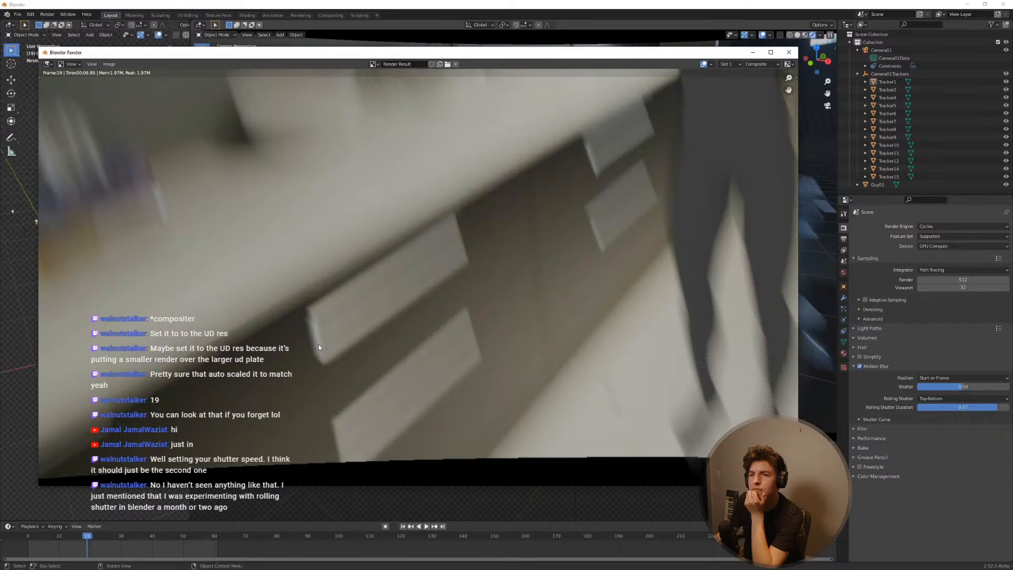
Step: Set the Rolling Shutter Duration to 1.00 and render frame 19
left_click(937, 407)
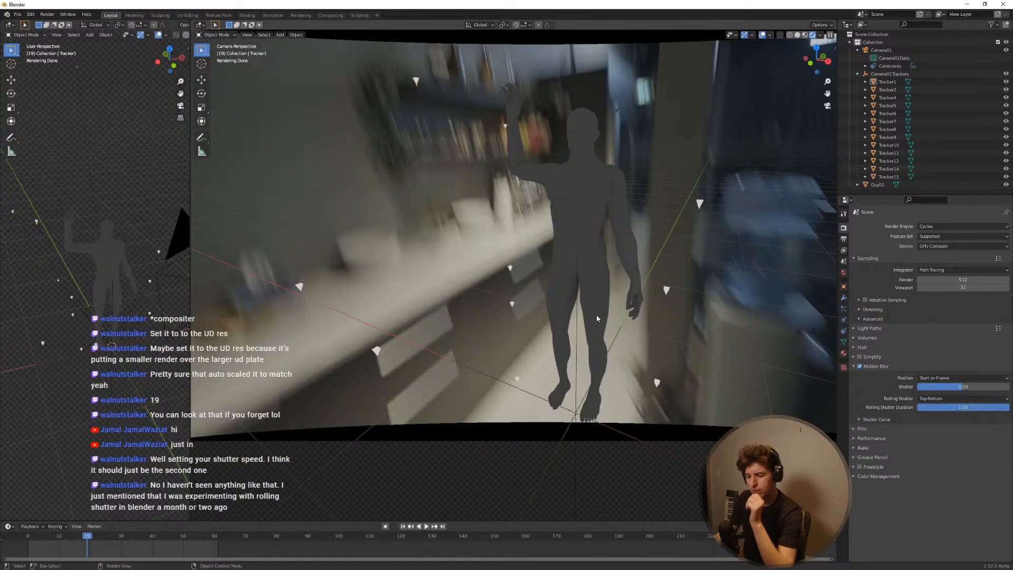
key("F12")
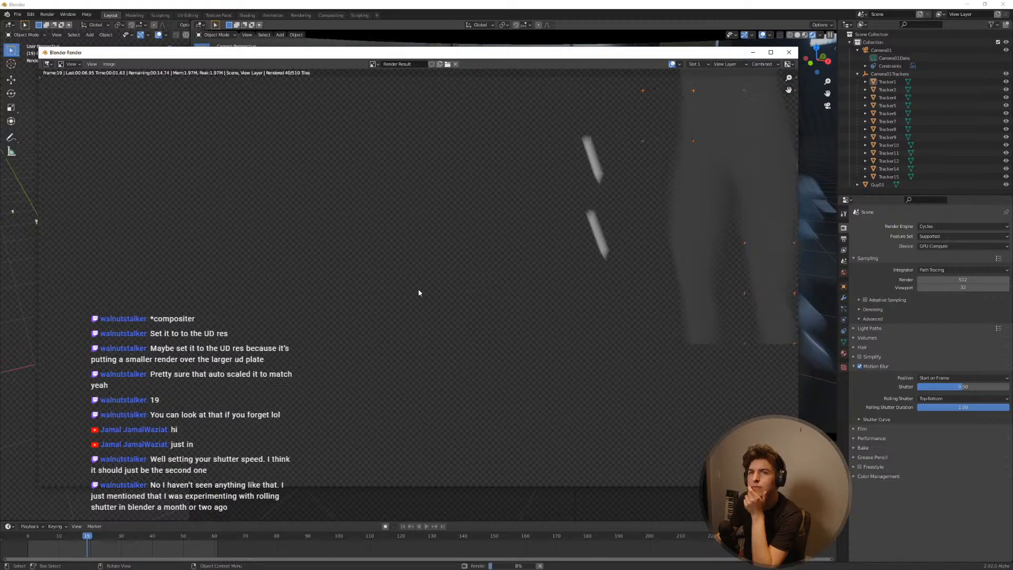
left_click(96, 66)
mouse_move(109, 64)
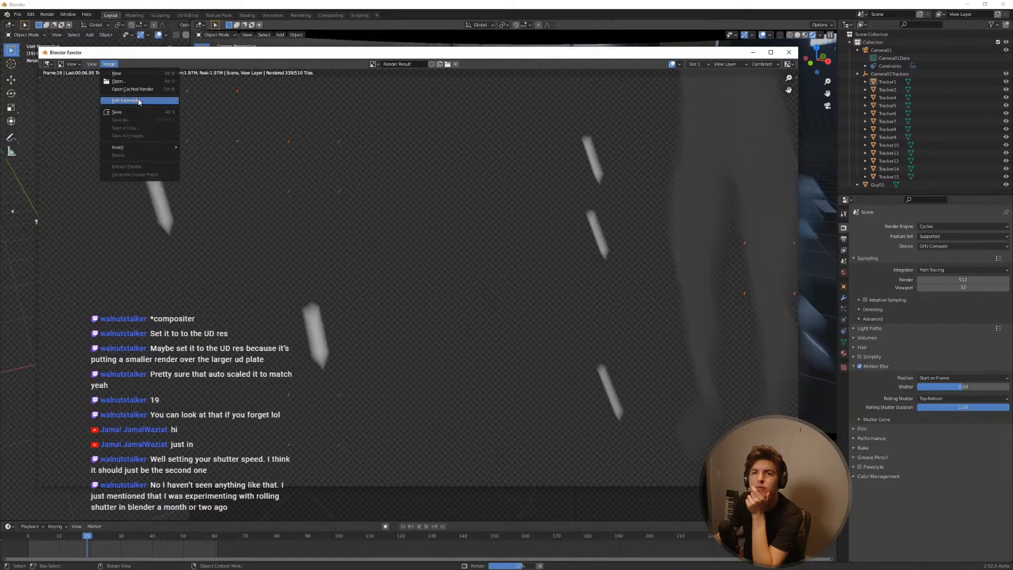
mouse_move(143, 148)
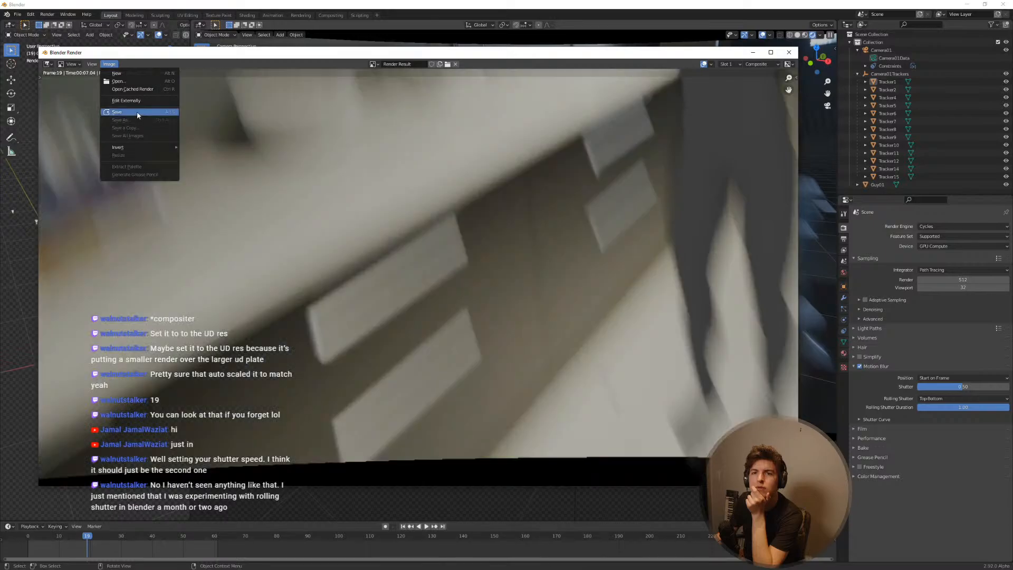
Step: Examine the blurred tracker markers in the render at the drawer handles and the base of the pillar
scroll(334, 361, "down", 3)
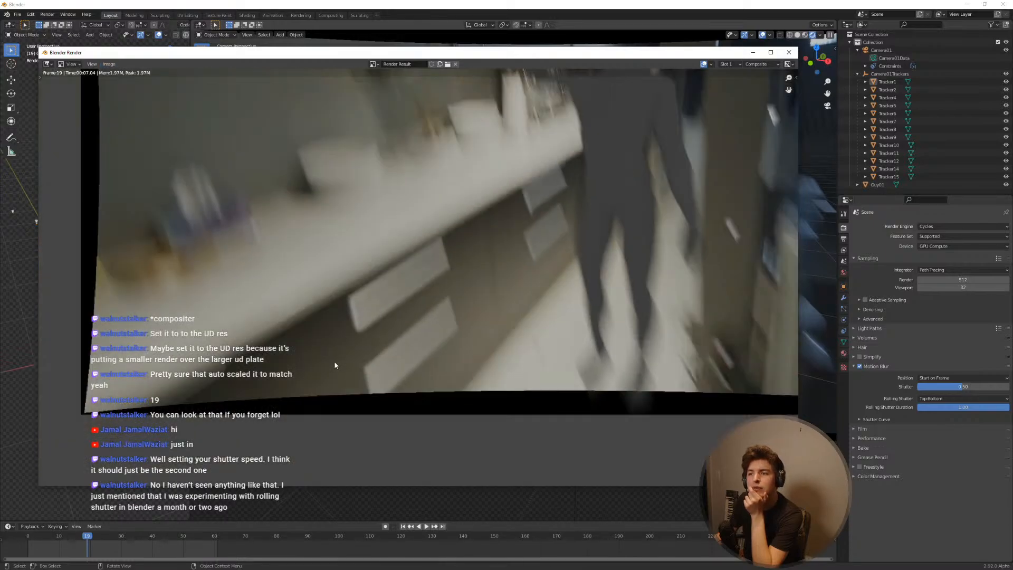
middle_click_drag(520, 326, 455, 336)
scroll(455, 336, "up", 3)
middle_click_drag(565, 375, 309, 270)
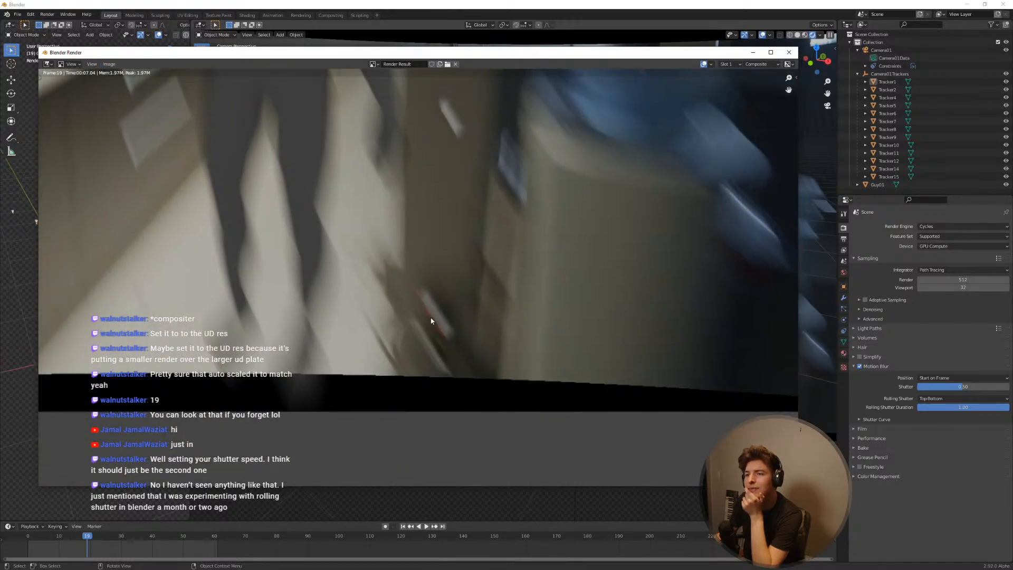
middle_click_drag(432, 319, 423, 293)
scroll(426, 293, "up", 1)
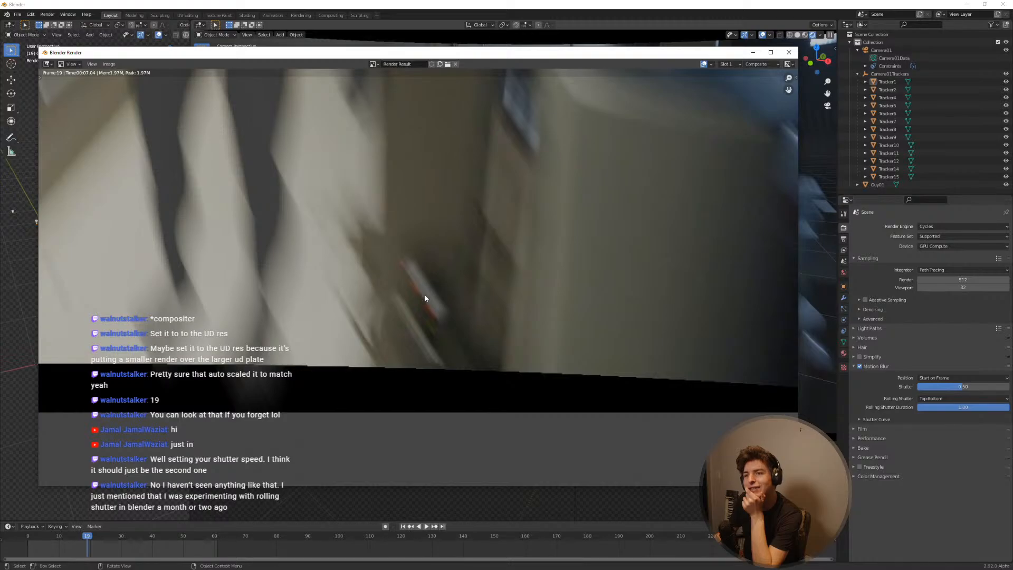
scroll(424, 297, "down", 3)
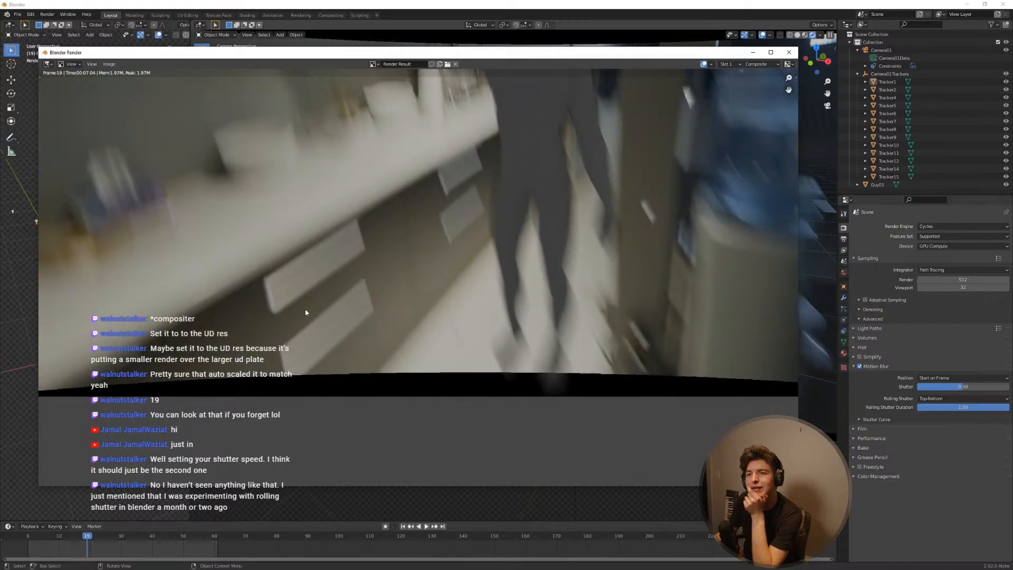
Step: Review the Rolling Shutter options, keep Top-Bottom, and examine the marker blur around the bookshelf and across the whole render
left_click(949, 400)
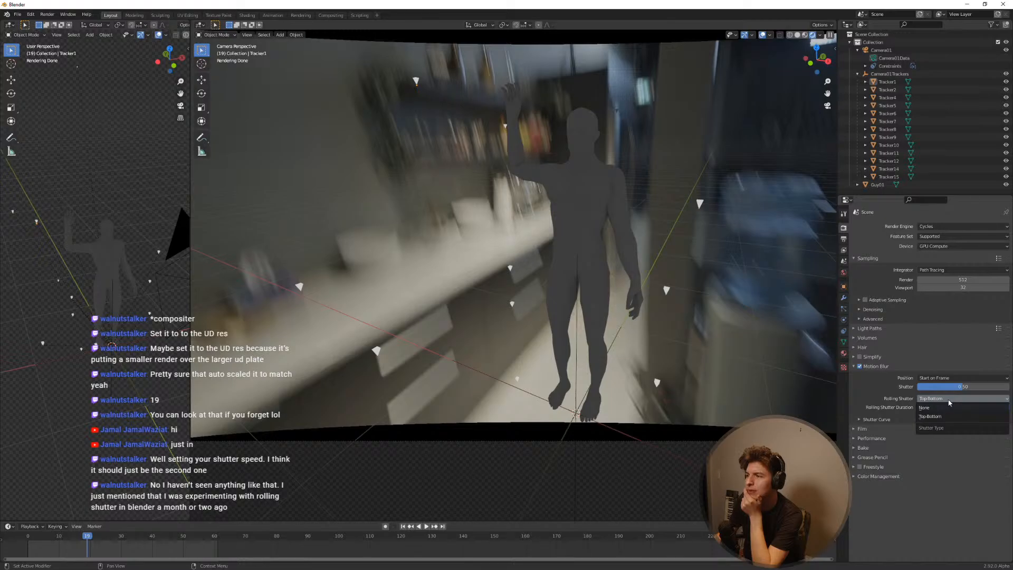
left_click(951, 416)
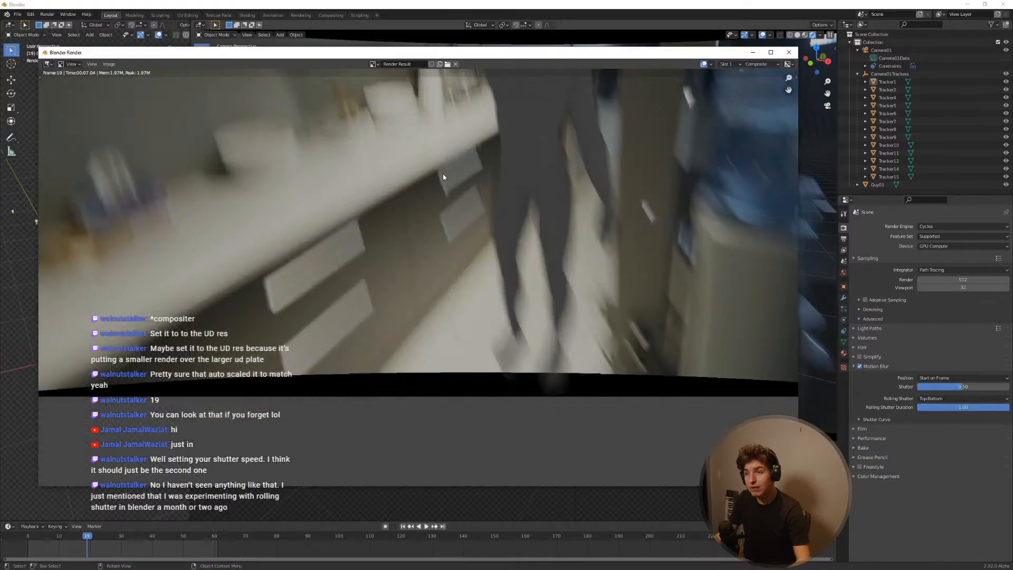
key("F11")
middle_click_drag(400, 232, 299, 380)
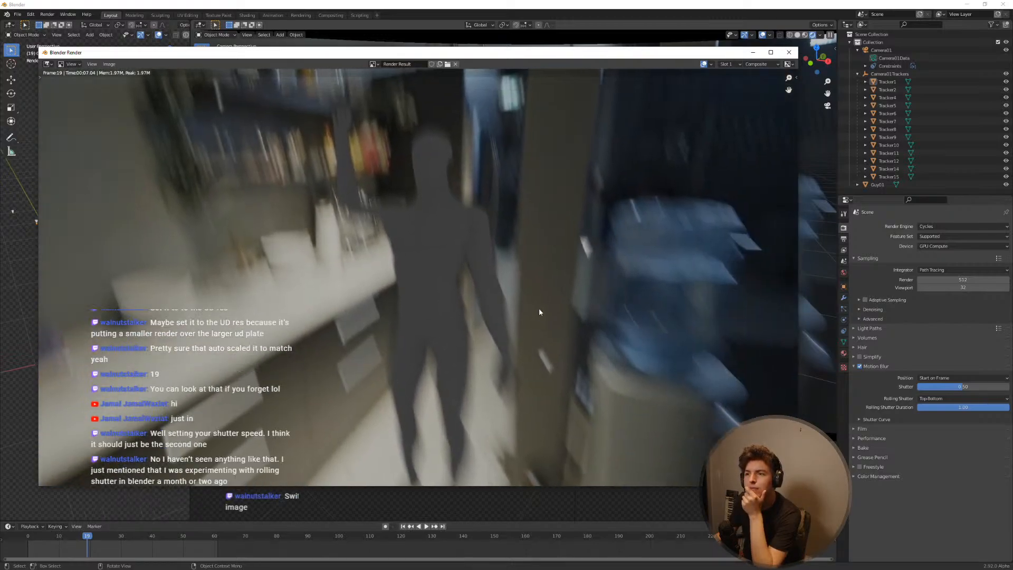
scroll(587, 254, "up", 2)
middle_click_drag(587, 248, 448, 466)
middle_click_drag(257, 383, 640, 407)
middle_click_drag(401, 303, 514, 316)
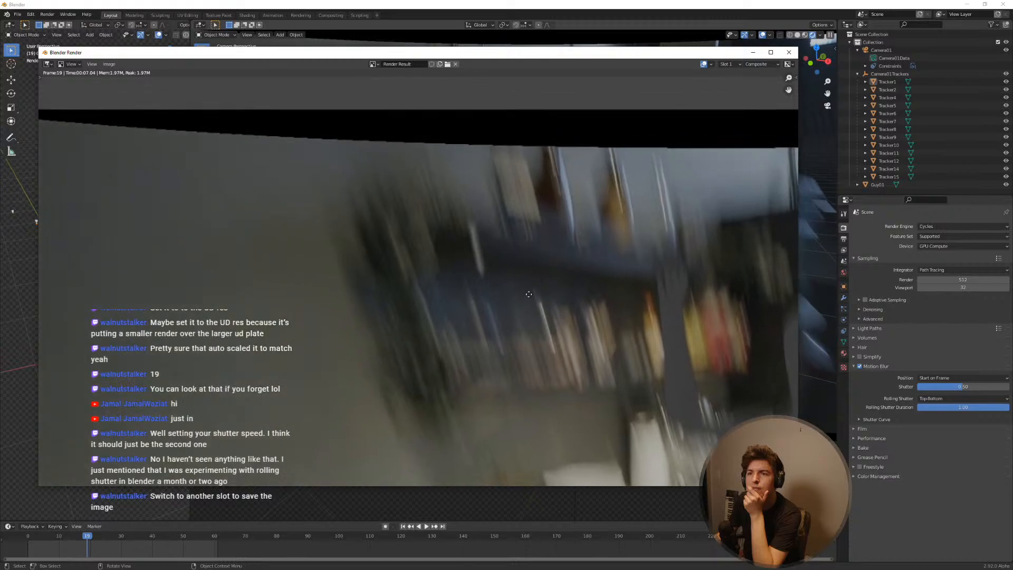
scroll(486, 253, "down", 5)
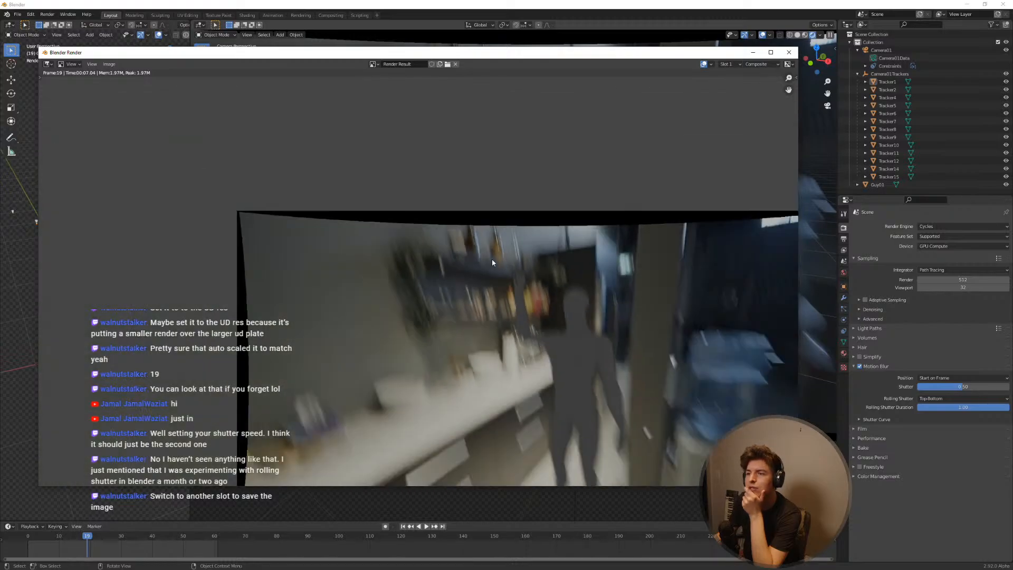
scroll(496, 295, "up", 2)
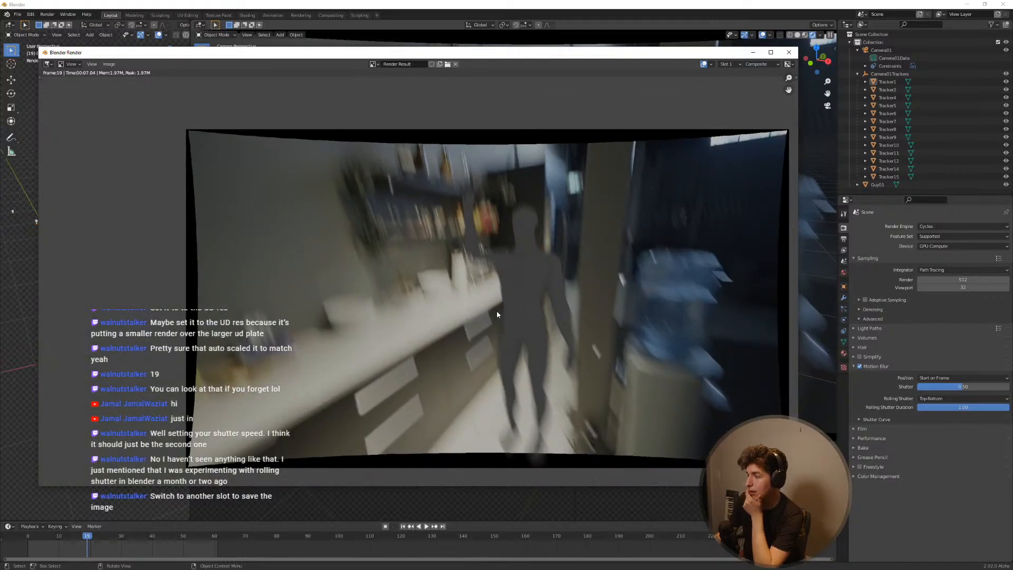
middle_click_drag(505, 257, 447, 237)
Step: Look through the higher-numbered render slots, such as Slot 8 and Slot 6, for stored renders
left_click(731, 64)
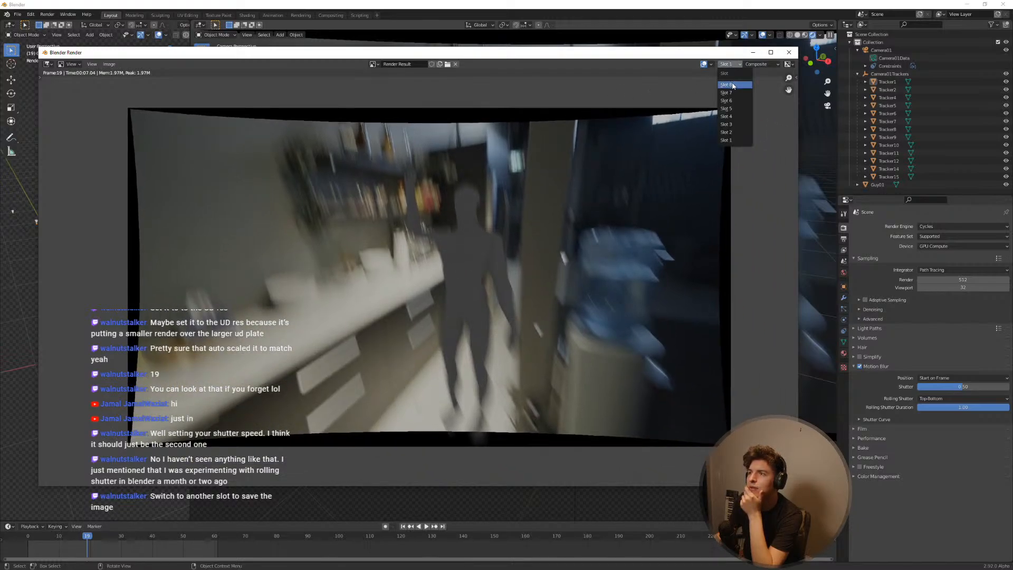
left_click(733, 85)
left_click(759, 66)
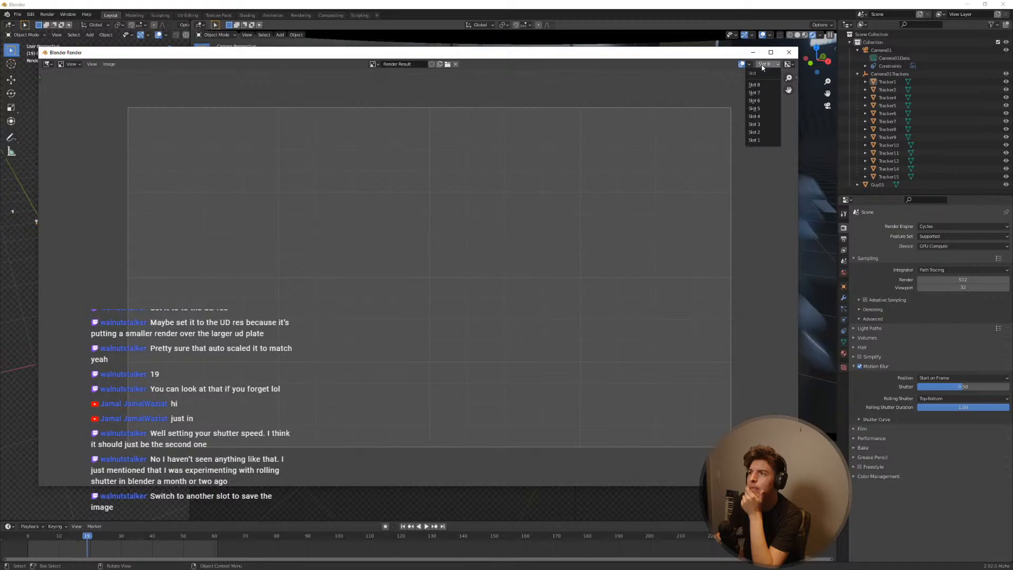
left_click(762, 67)
left_click(768, 64)
left_click(759, 84)
left_click(761, 66)
left_click(760, 84)
left_click(764, 65)
left_click(757, 94)
left_click(765, 66)
left_click(759, 94)
left_click(767, 65)
left_click(757, 101)
left_click(767, 65)
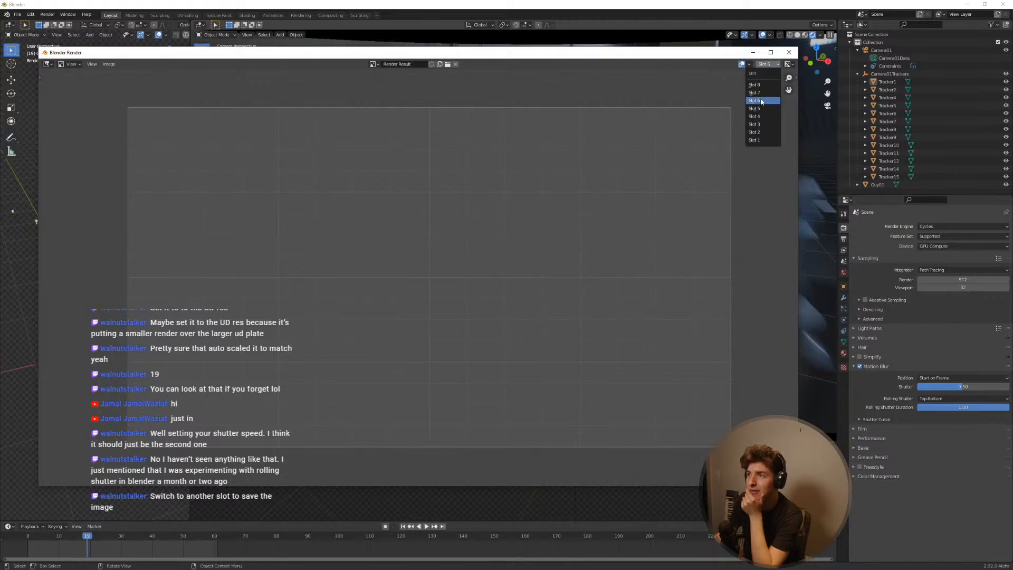
left_click(759, 101)
left_click(767, 64)
left_click(760, 103)
Step: Bring back the render stored in Slot 1 and switch the render result to Slot 2
left_click(766, 65)
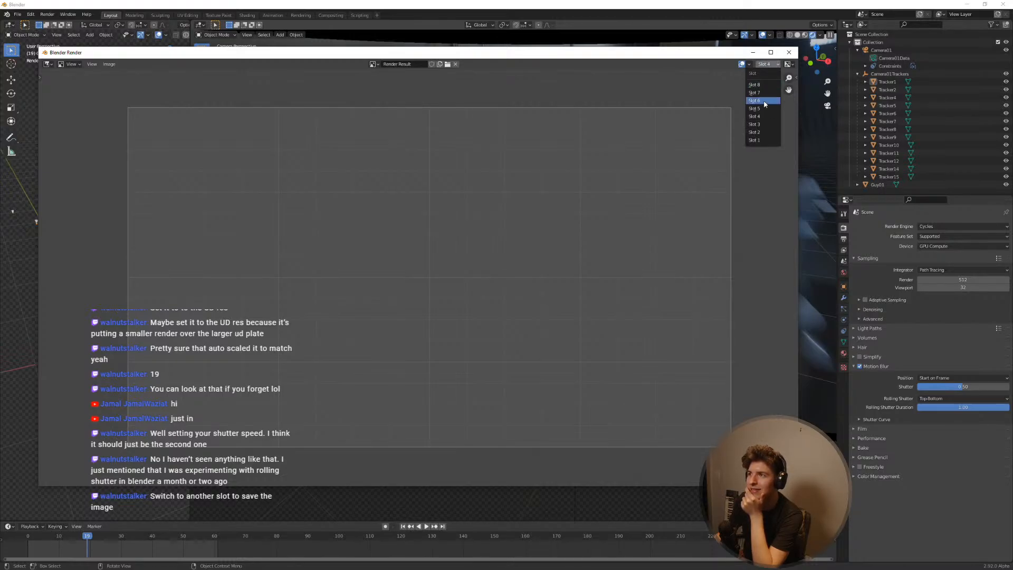
left_click(759, 140)
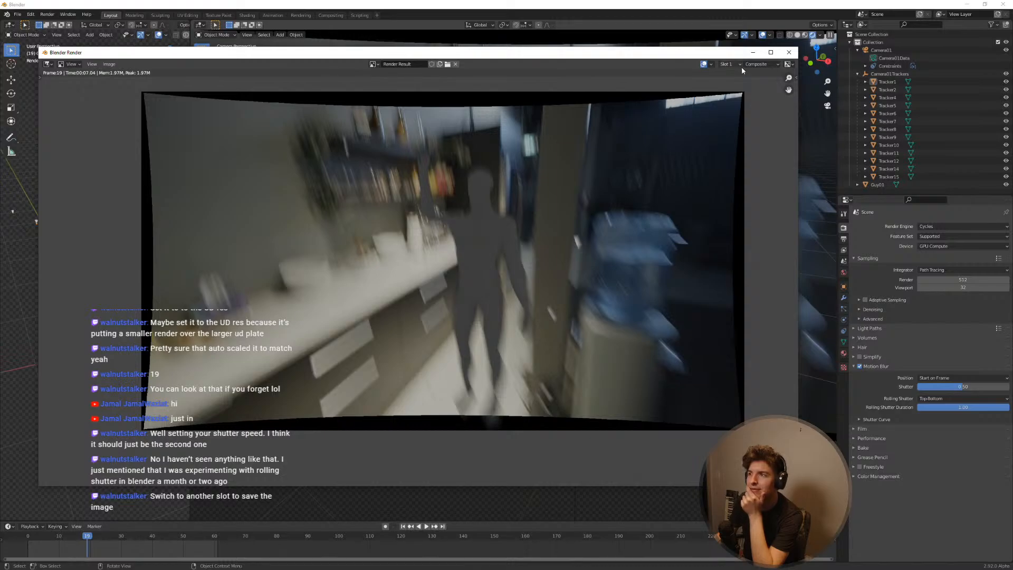
left_click(739, 65)
left_click(733, 133)
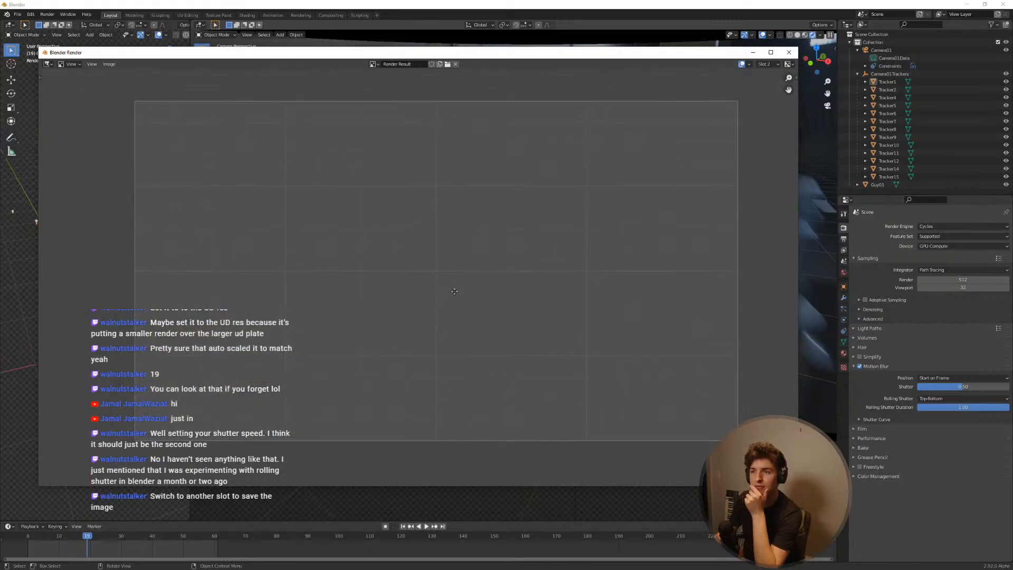
Step: Review the motion blur settings, keep the Rolling Shutter Duration at 1.00, and render frame 19 from the camera view into Slot 2
left_click(753, 53)
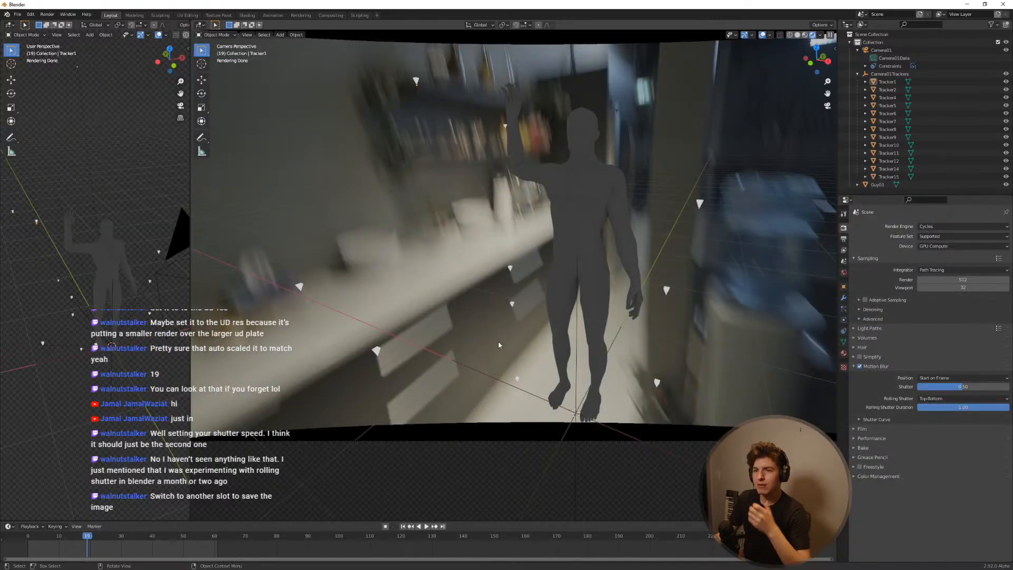
left_click(937, 407)
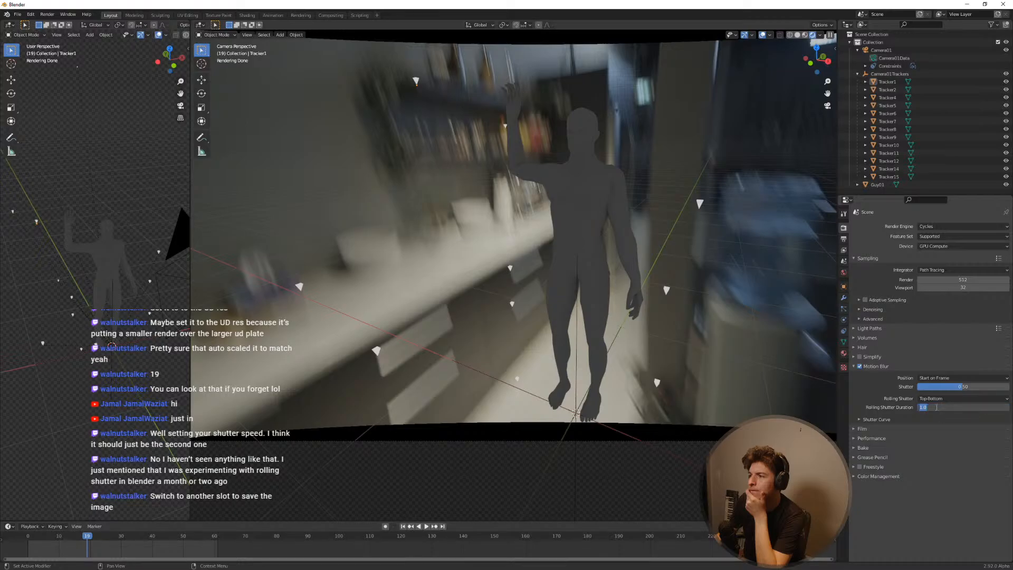
left_click(888, 411)
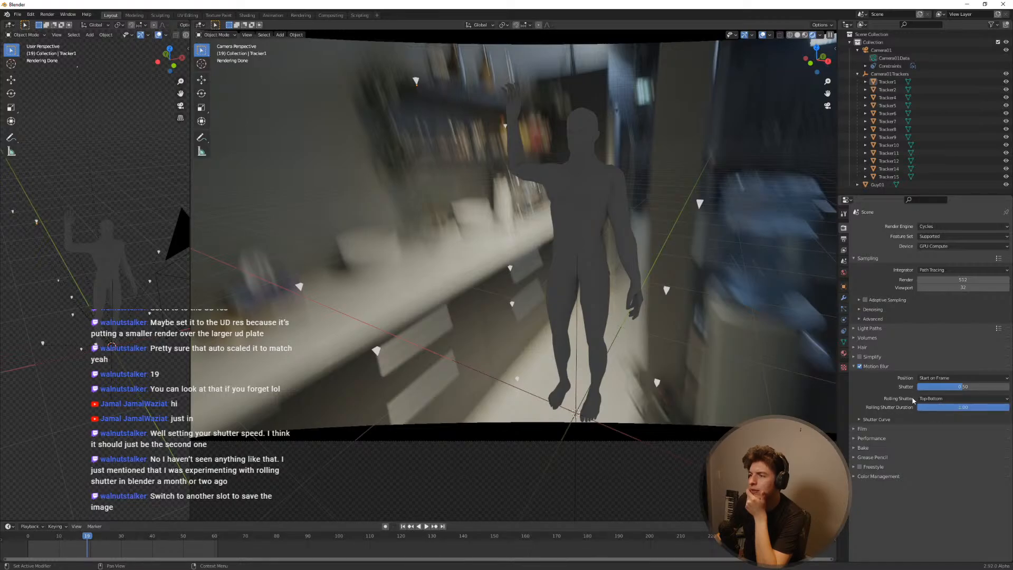
left_click(947, 378)
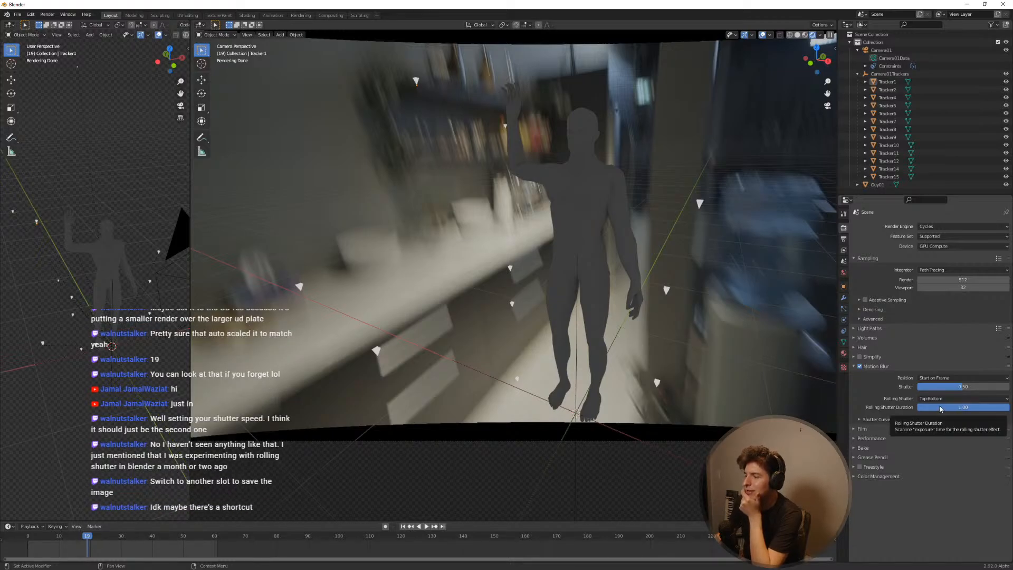
middle_click_drag(600, 338, 591, 321)
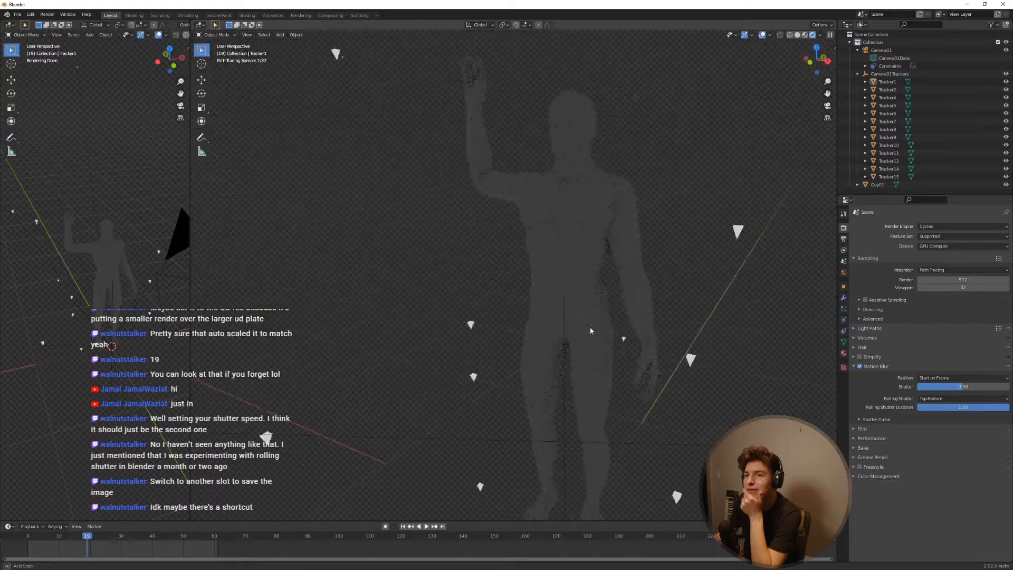
key("KP_0")
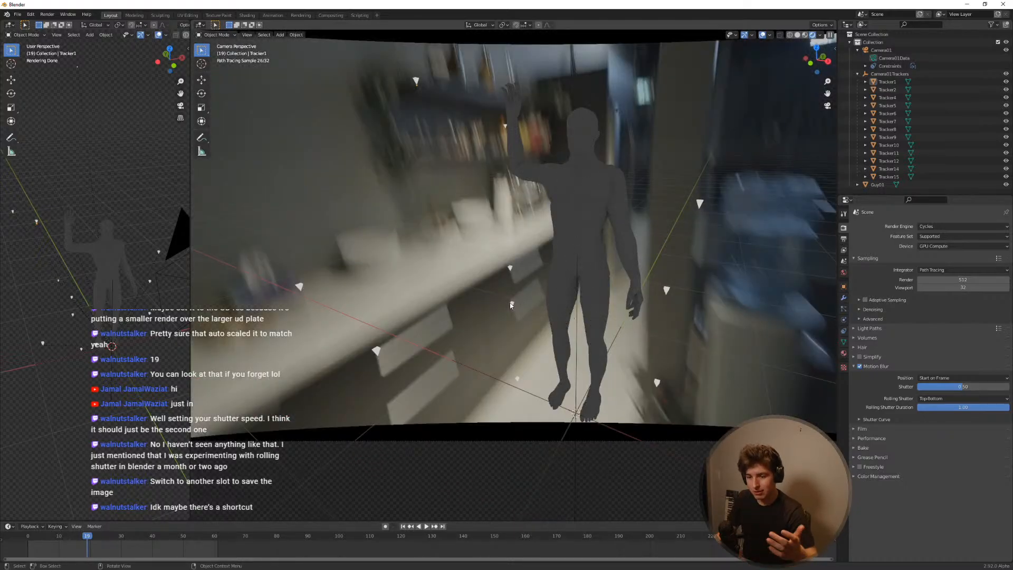
key("F12")
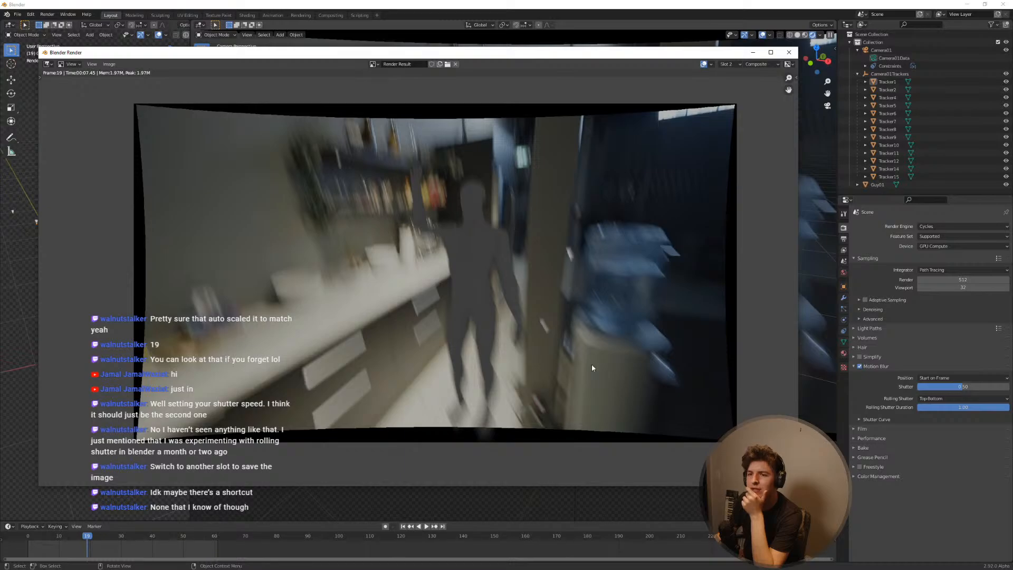
Step: Keep the Rolling Shutter Duration at 1.00, move the playhead to frame 25, and render that frame
left_click(959, 407)
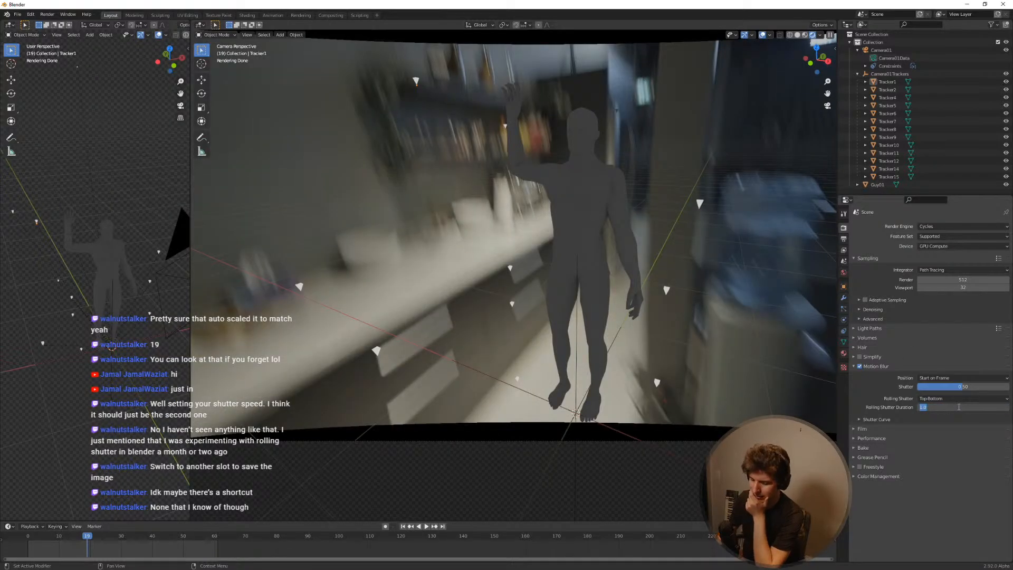
key("Return")
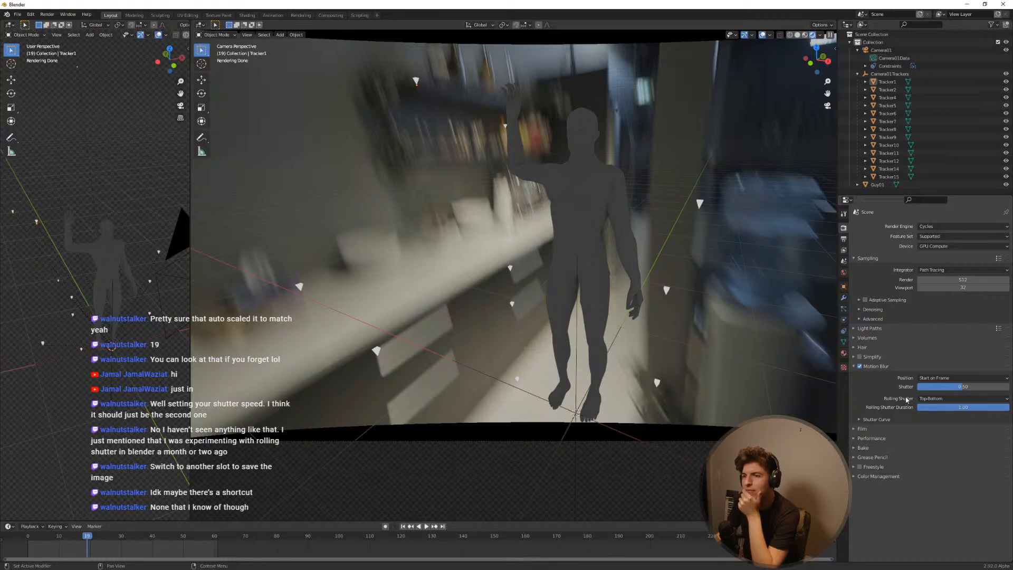
left_click(126, 539)
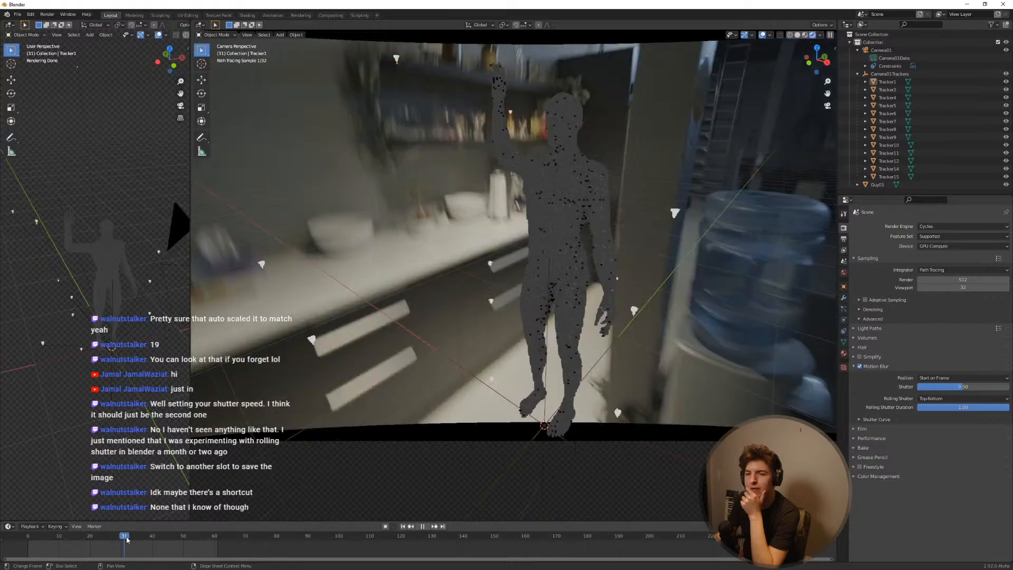
mouse_move(127, 540)
left_mouse_down()
mouse_move(158, 545)
mouse_move(81, 535)
mouse_move(107, 540)
left_mouse_up()
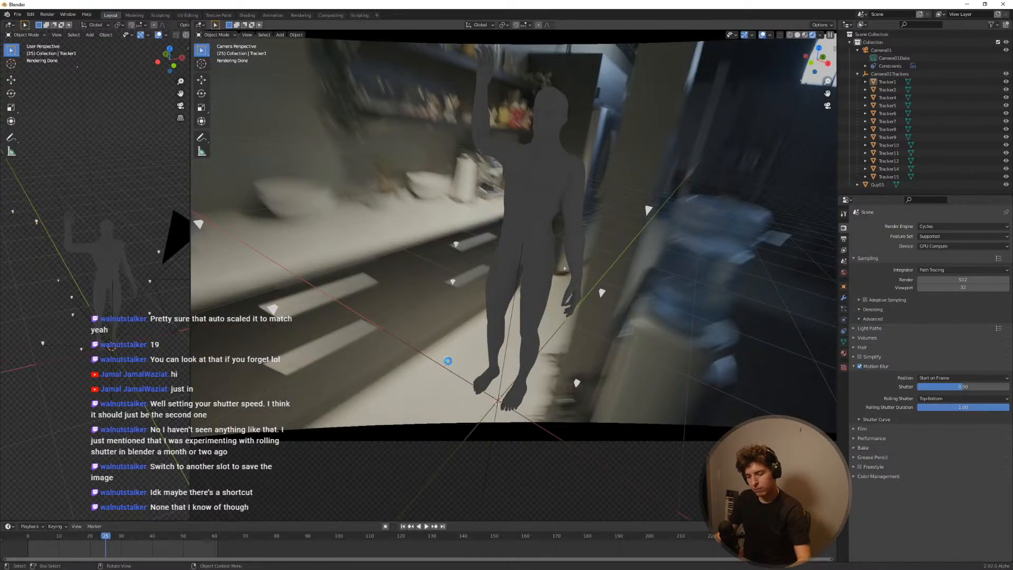
key("F12")
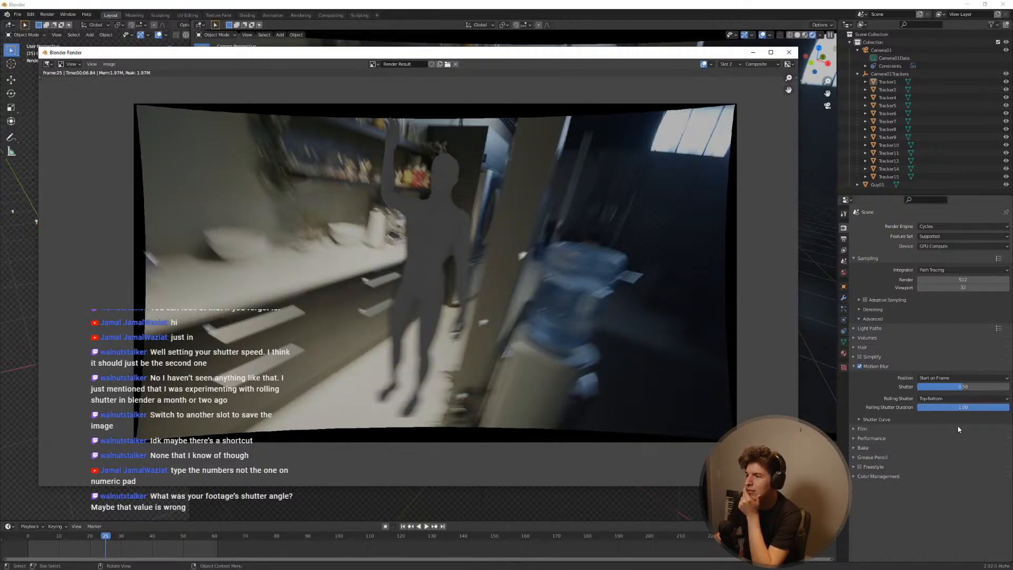
Step: Try to raise the Rolling Shutter Duration above 1.00 and render frame 25 again
left_click(961, 409)
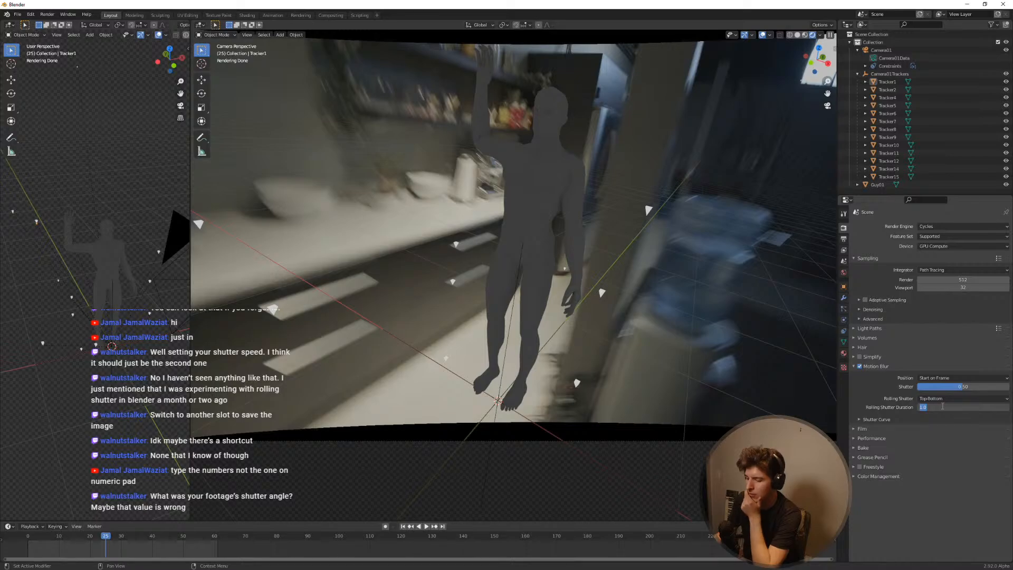
type("1564")
key("Return")
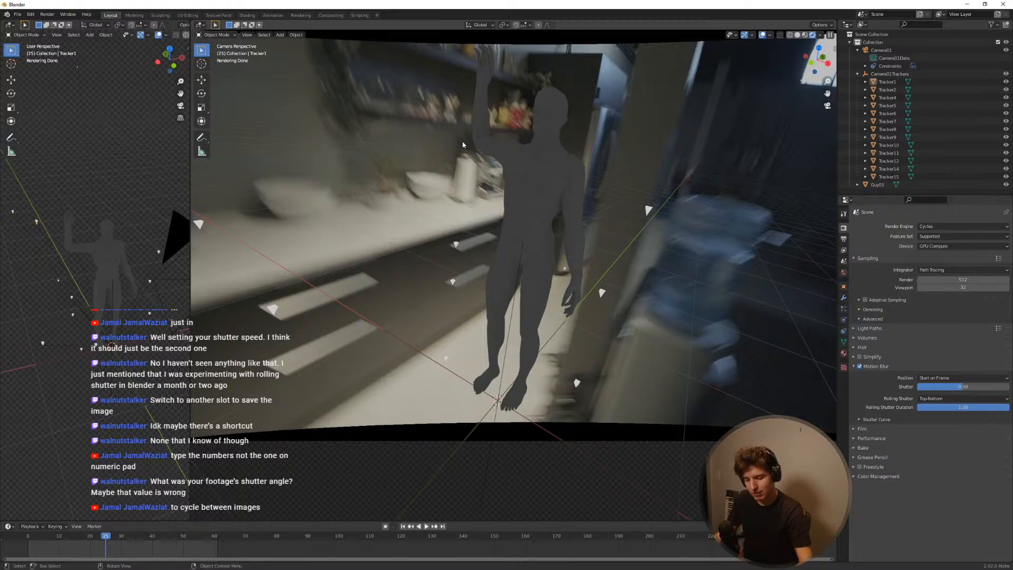
key("F11")
key("F12")
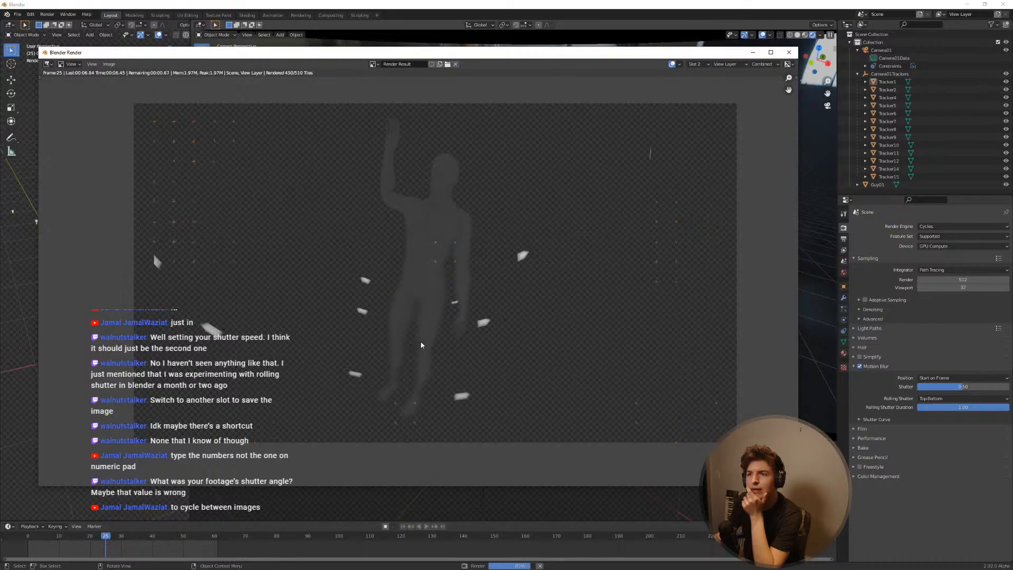
Step: Examine the blurred tracker markers at the drawer handles and countertop in the frame 25 render
scroll(212, 348, "up", 7)
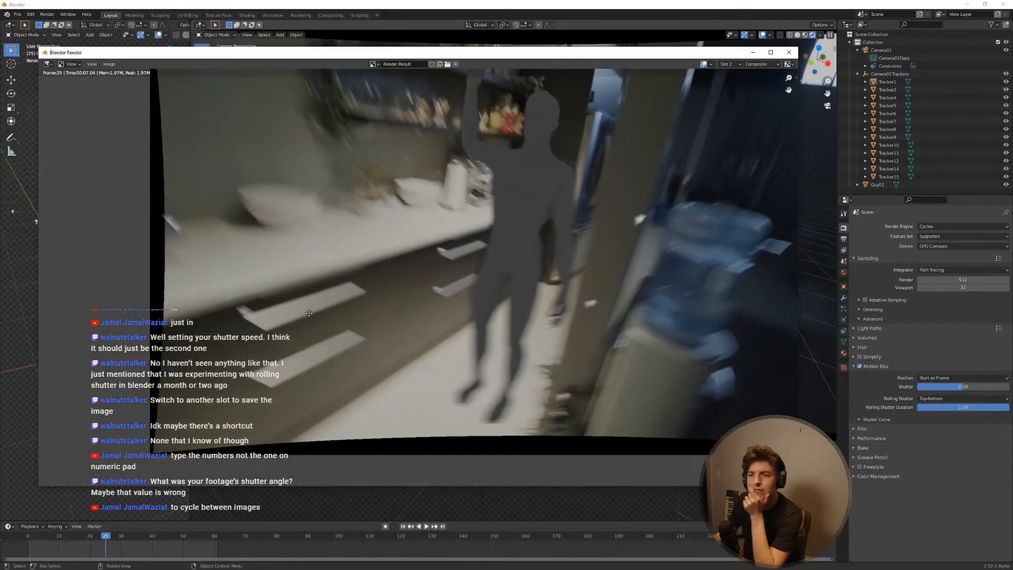
scroll(350, 304, "down", 1)
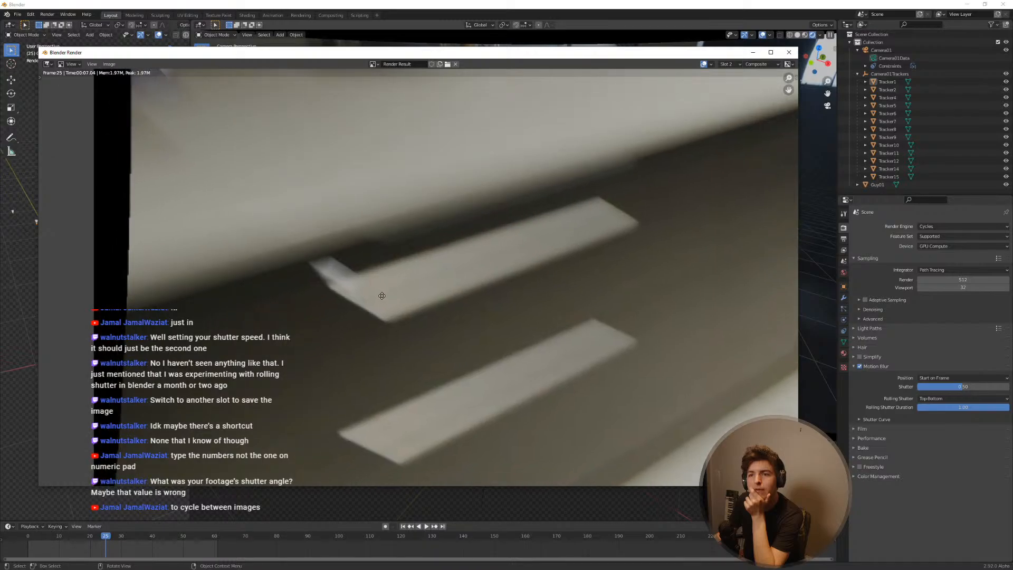
scroll(345, 287, "down", 2)
middle_click_drag(345, 287, 362, 416)
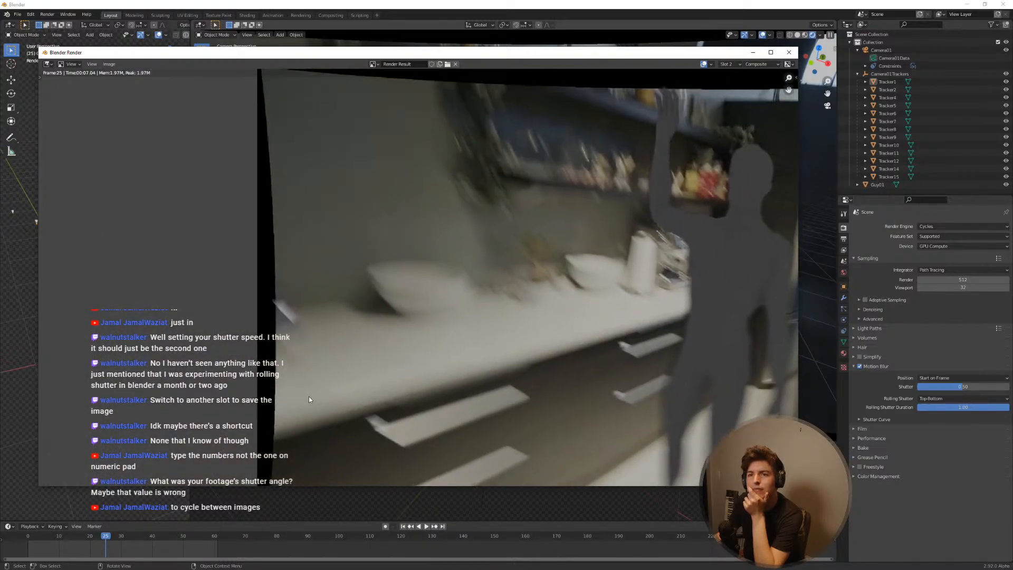
scroll(308, 397, "up", 2)
scroll(256, 346, "down", 3)
Step: Examine the tracker markers' blur on the pillar, near its base, and around the water cooler, and check the whole frame 25 render
middle_click_drag(502, 339, 231, 294)
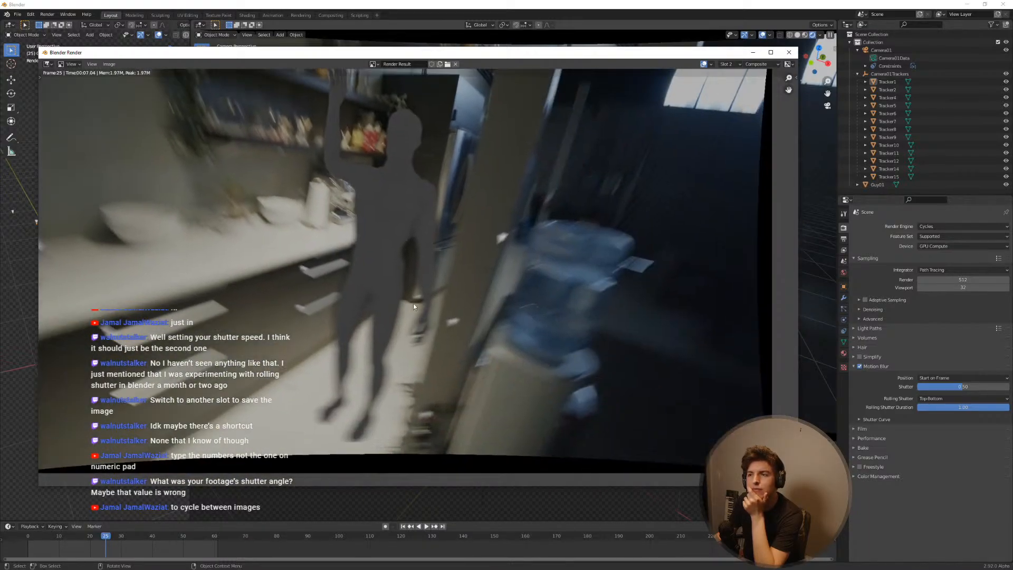
scroll(456, 341, "up", 4)
middle_click_drag(462, 347, 438, 274)
scroll(428, 273, "down", 2)
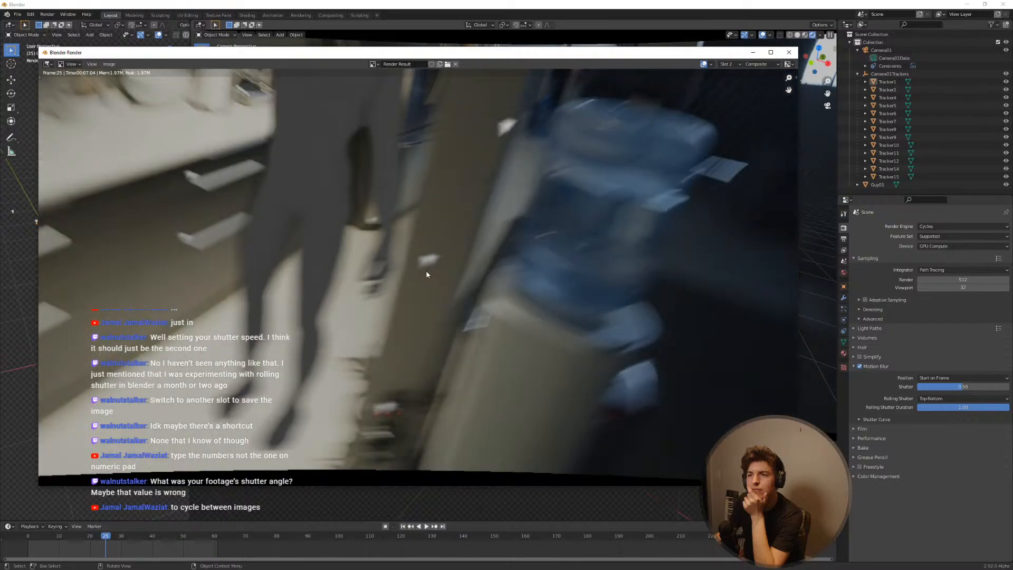
middle_click_drag(451, 145, 437, 263)
scroll(437, 263, "up", 2)
scroll(445, 257, "up", 2)
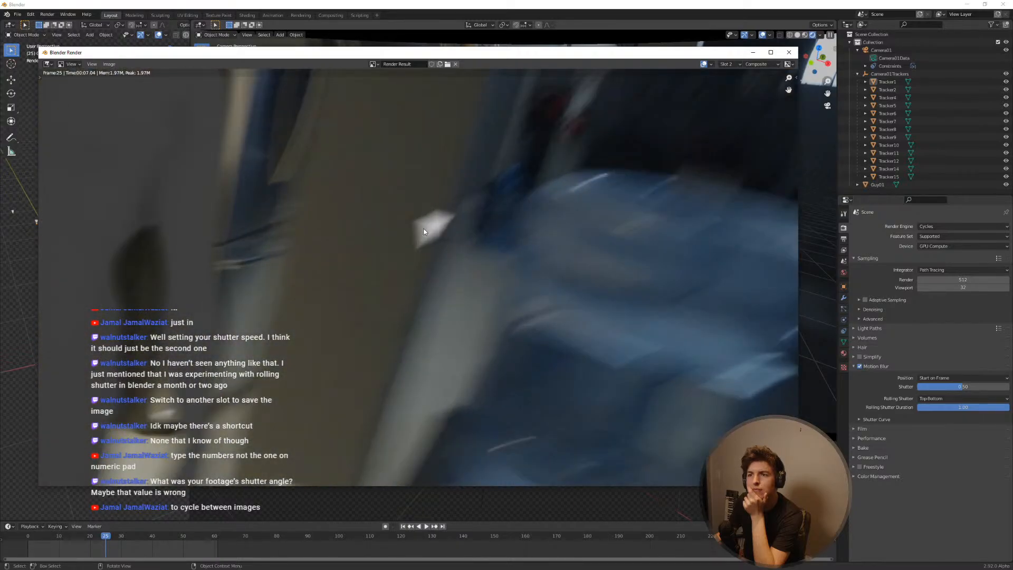
scroll(424, 232, "down", 5)
middle_click_drag(353, 455, 389, 369)
scroll(415, 253, "up", 5)
middle_click_drag(426, 245, 454, 326)
scroll(434, 252, "down", 2)
scroll(454, 260, "down", 3)
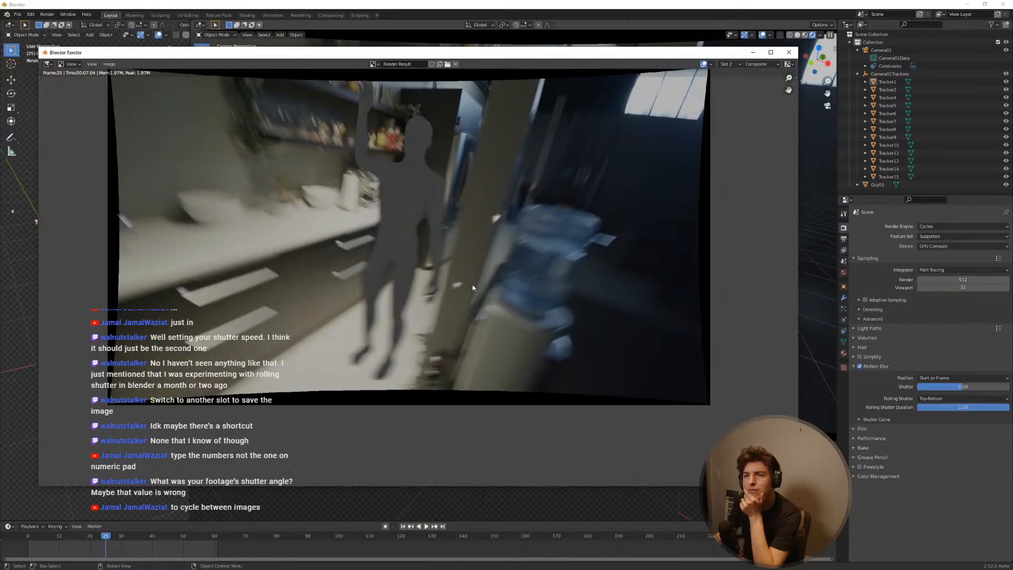
middle_click_drag(473, 287, 488, 322)
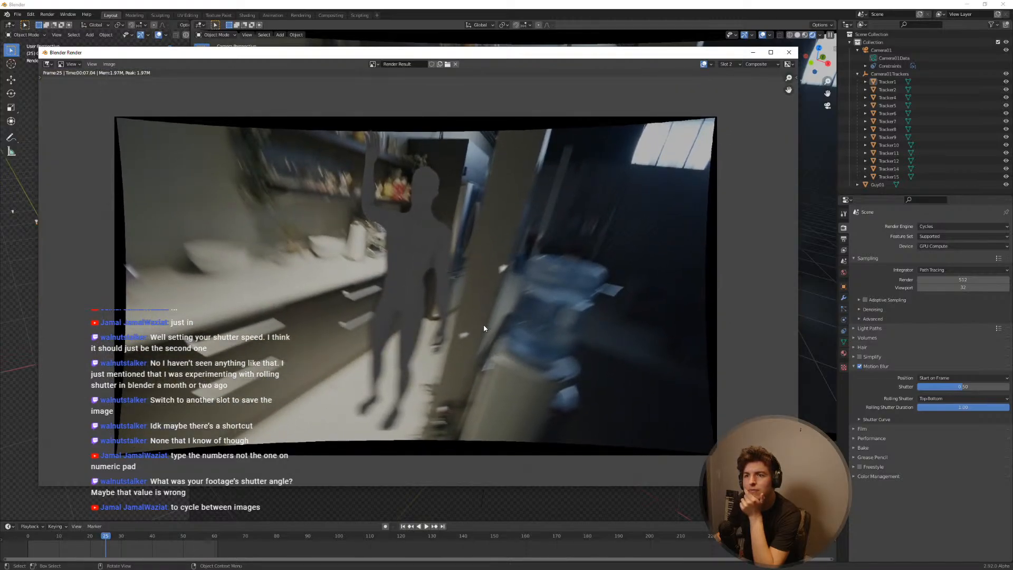
Step: Close the render result, move the playhead to frame 23, and render that frame into Slot 2
left_click(789, 52)
key("ctrl+shift+space")
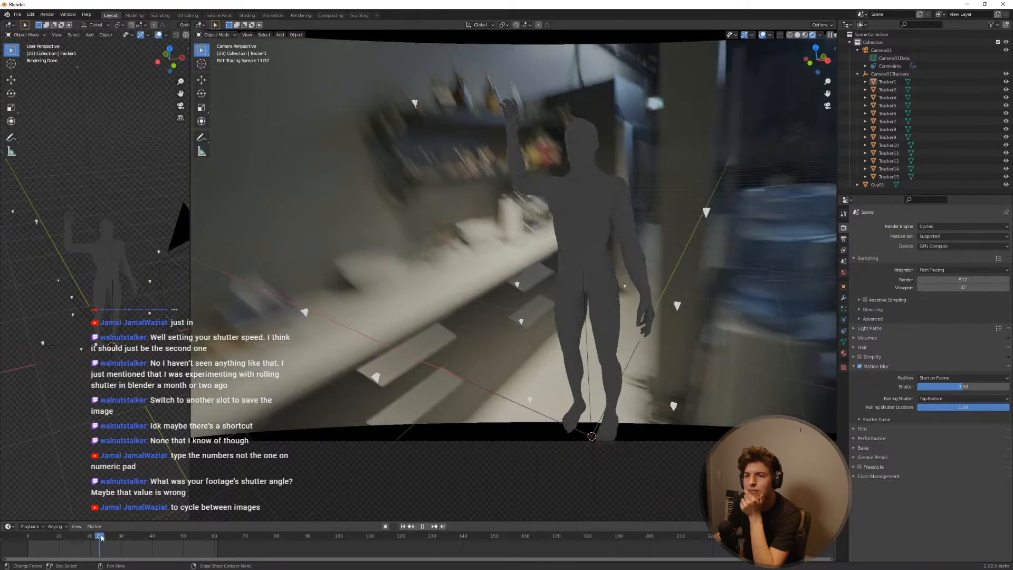
left_click_drag(98, 537, 100, 537)
key("F12")
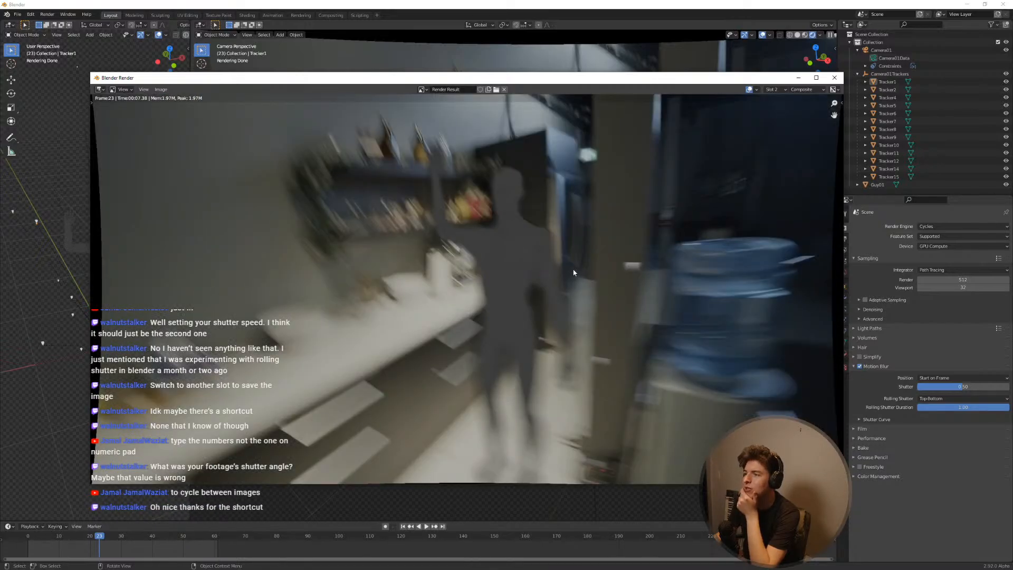
scroll(562, 252, "down", 1)
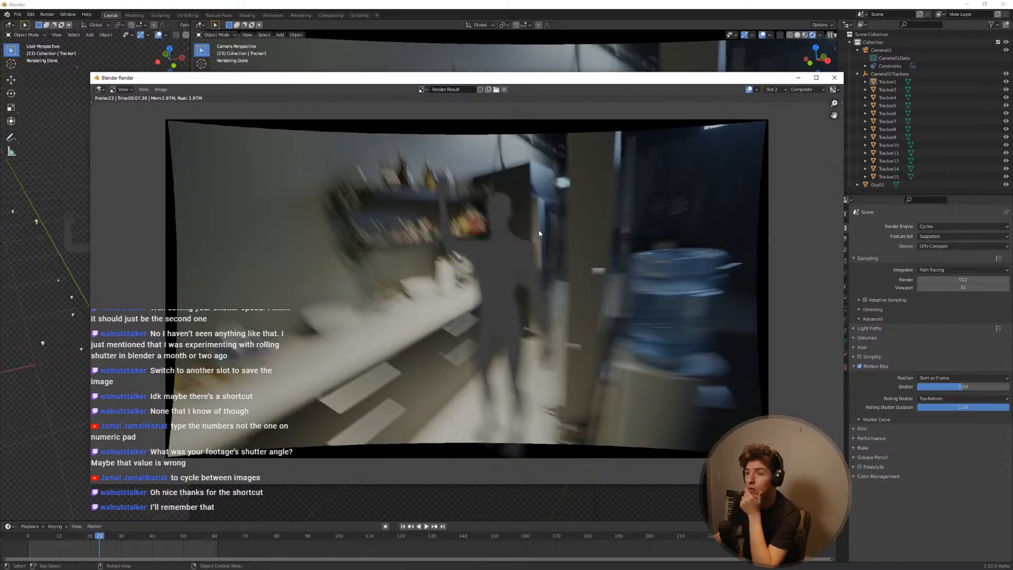
Step: Compare the Slot 1 render of frame 19 with the Slot 2 render of frame 23 by switching back and forth between them
key("j")
key("j")
key("j")
key("j")
key("j")
key("j")
key("j")
key("j")
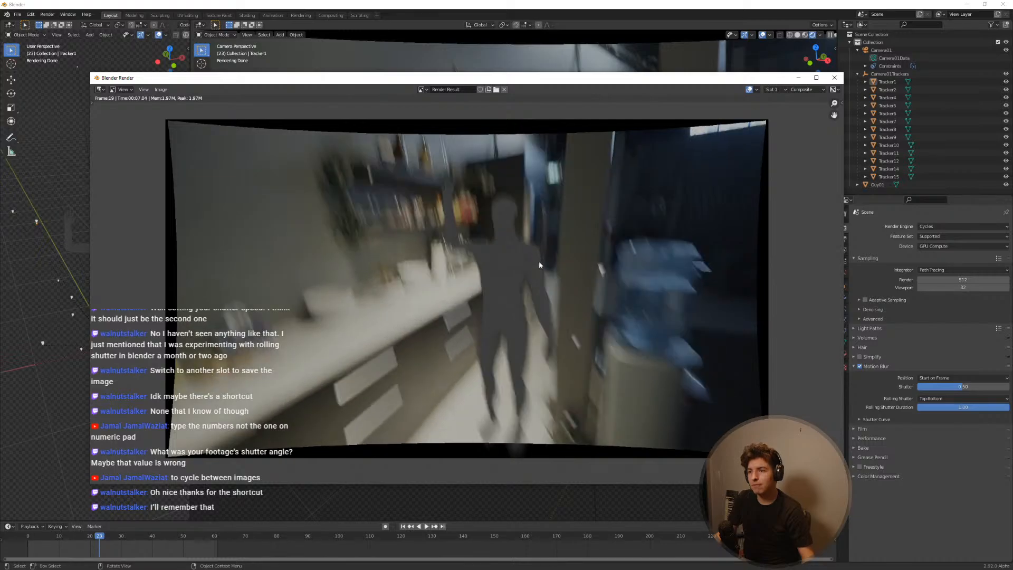
key("j")
key("j")
key("j")
key("j")
key("j")
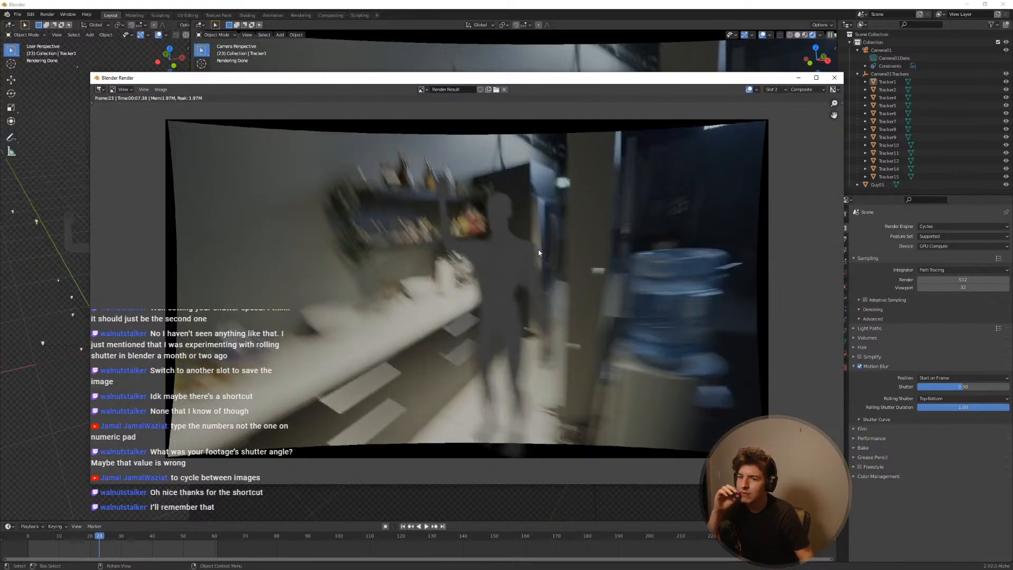
key("j")
key("j")
key("j")
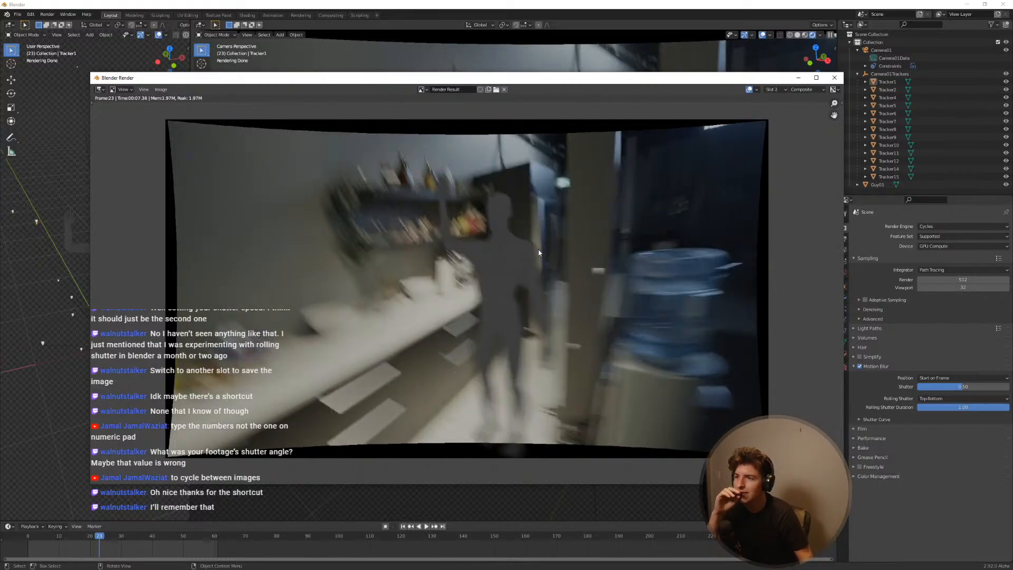
key("j")
key("j")
key("j")
key("j")
key("j")
key("j")
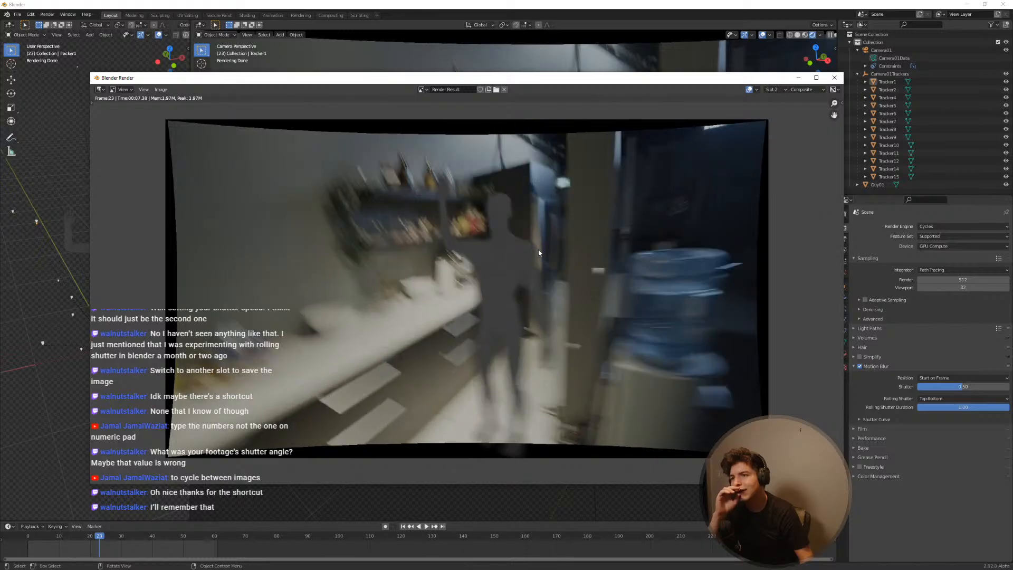
key("j")
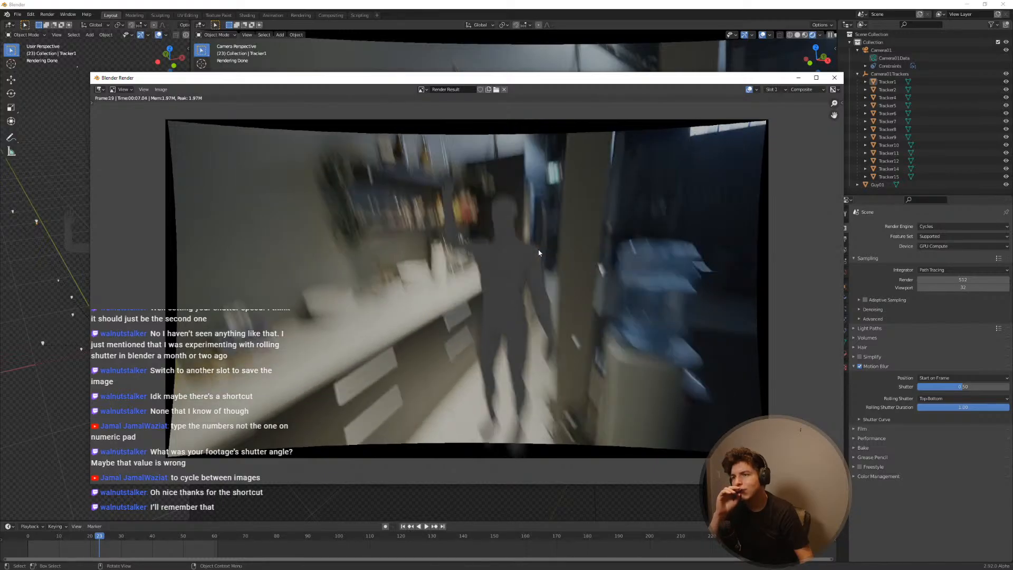
key("j")
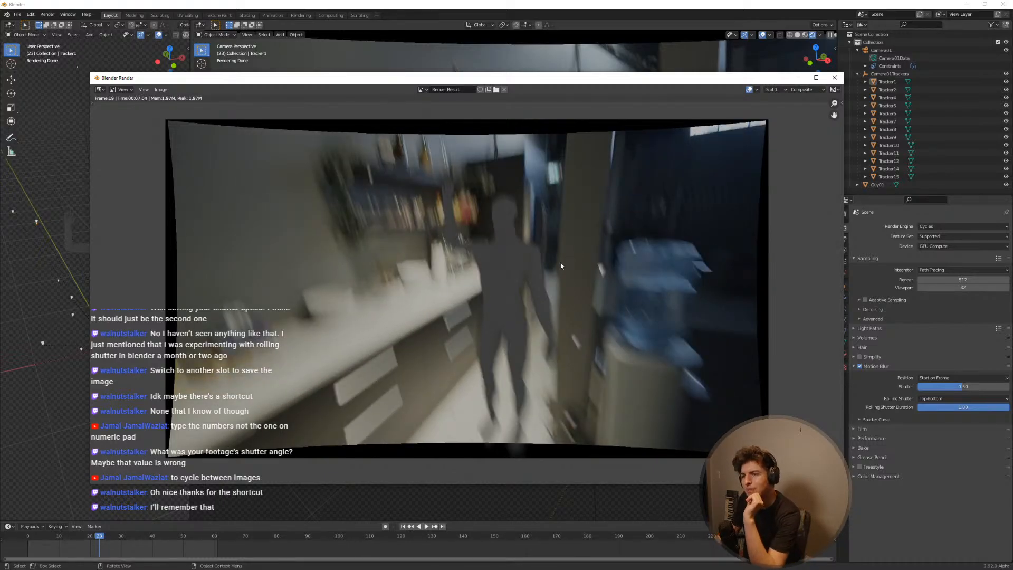
key("j")
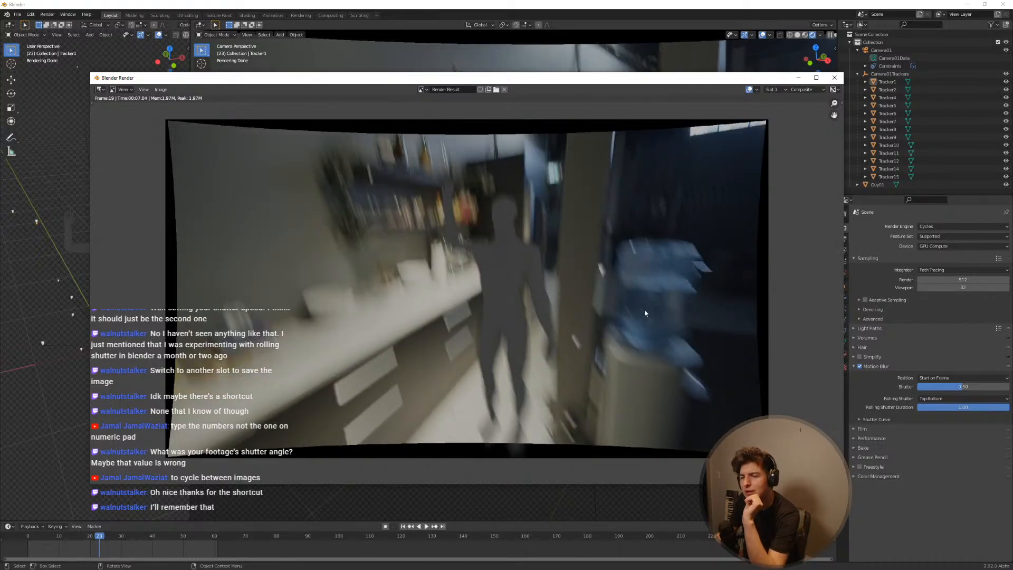
Step: Close the render result and bring up the compositing node tree with the footage image sequence and Scale nodes
left_click(839, 79)
left_click(330, 16)
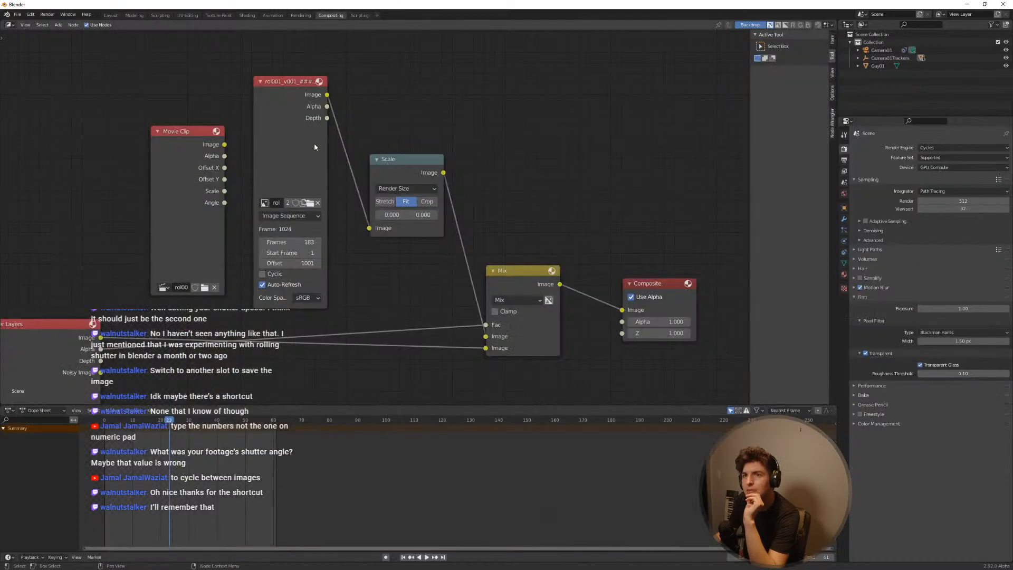
middle_click_drag(314, 147, 368, 171)
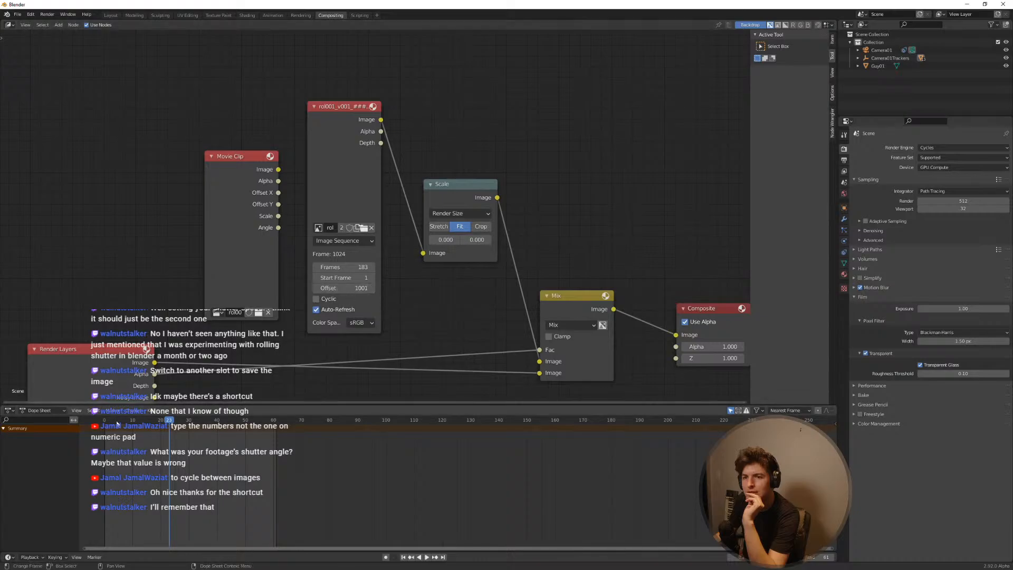
Step: Move the playhead to frame 1 and step between neighbouring frames to check the image sequence against the movie clip
left_click(107, 420)
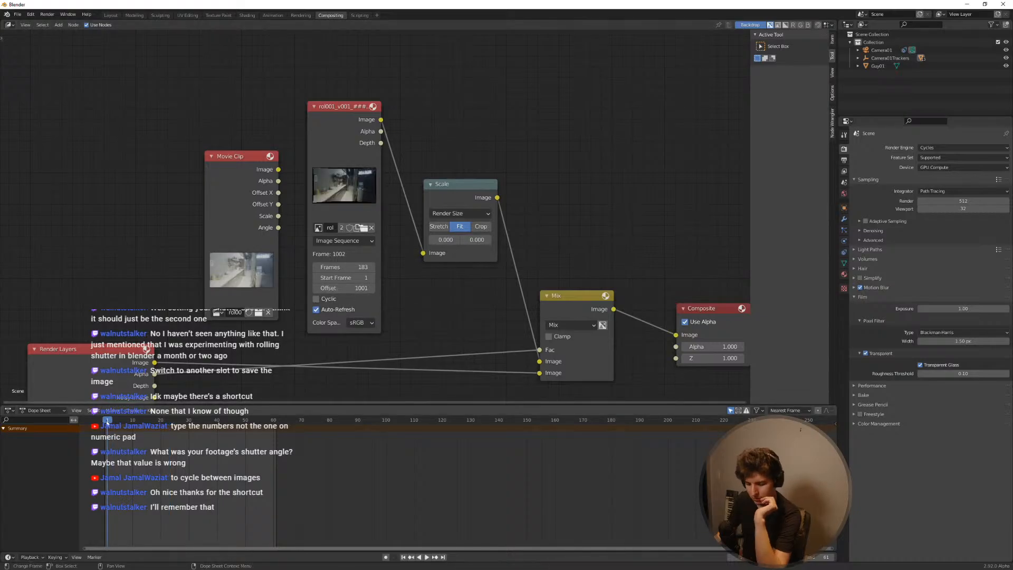
key("Left")
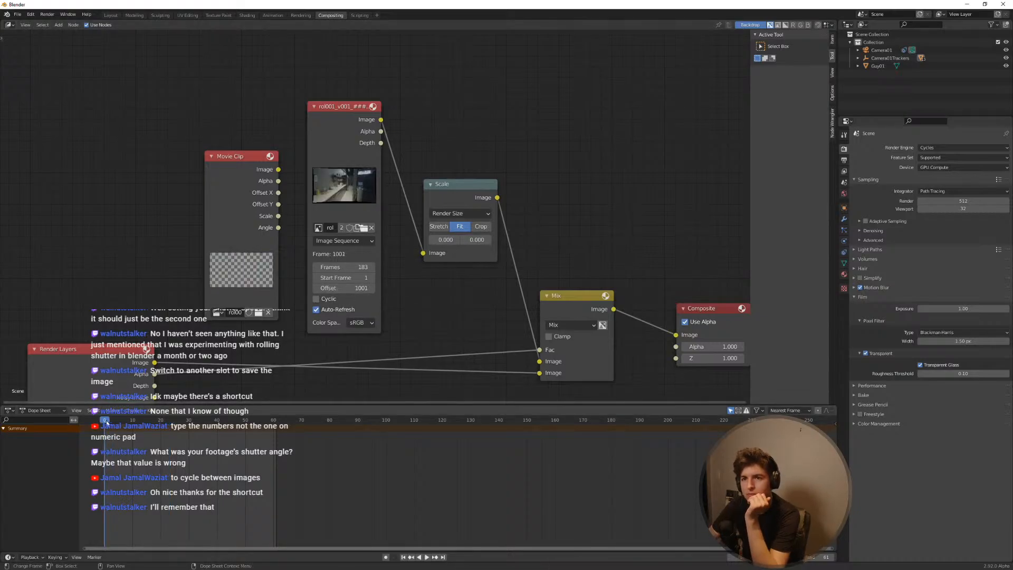
key("Right")
key("Left")
key("Right")
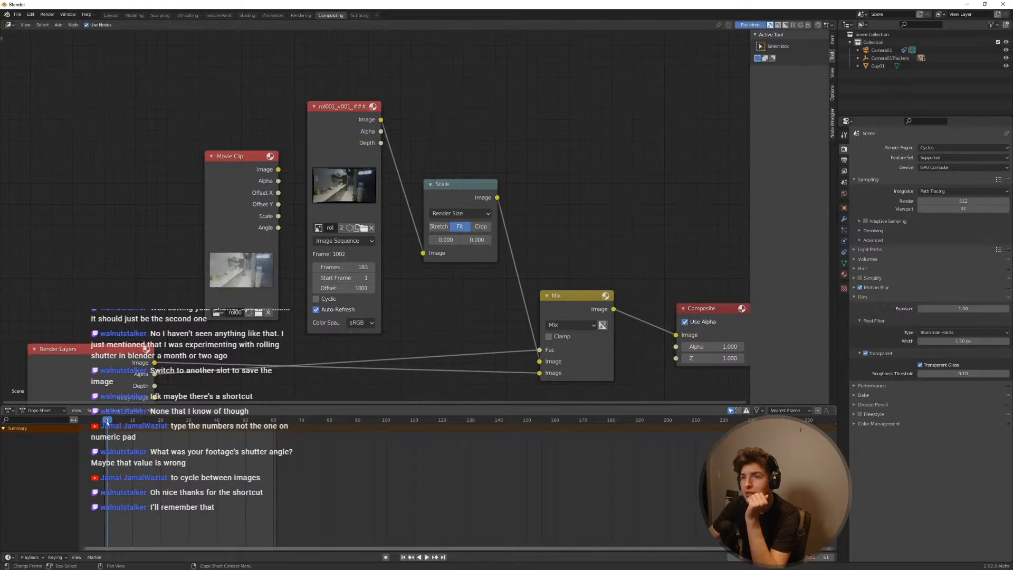
key("Right")
key("Left")
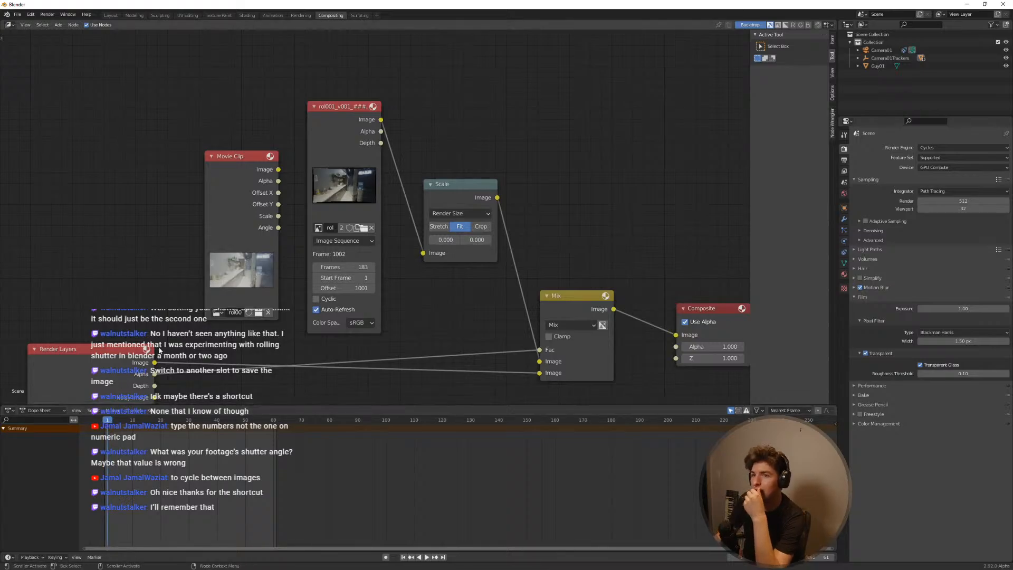
Step: Set the footage image sequence's offset to 1000 and step between the first frames to check its alignment with the movie clip
left_click(353, 289)
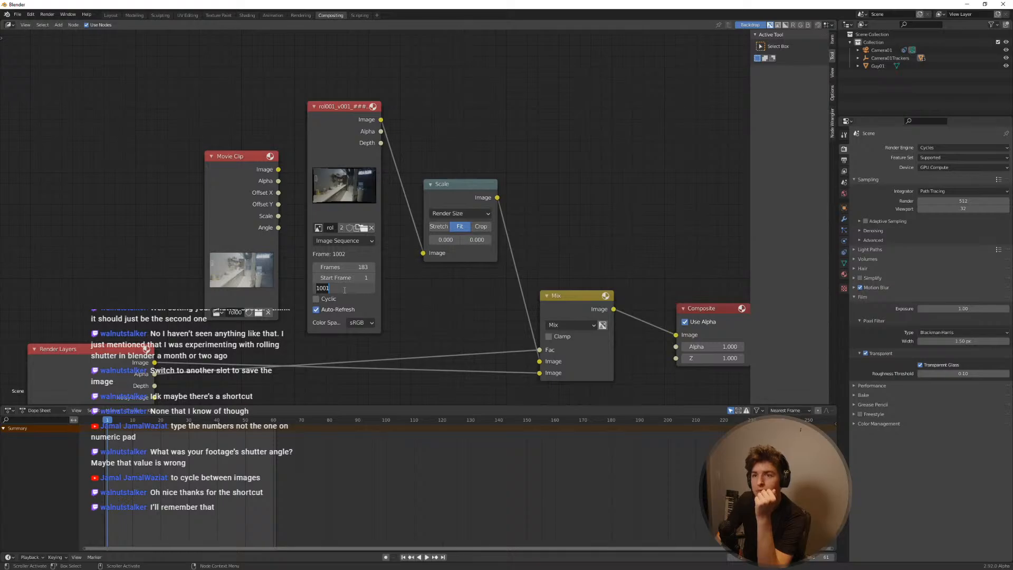
type("1000")
key("Return")
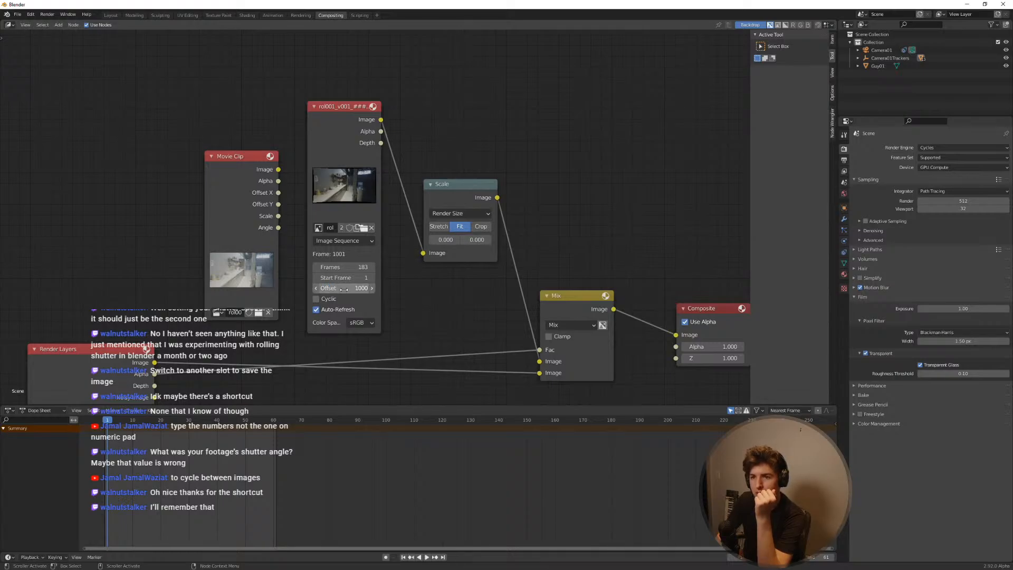
key("Right")
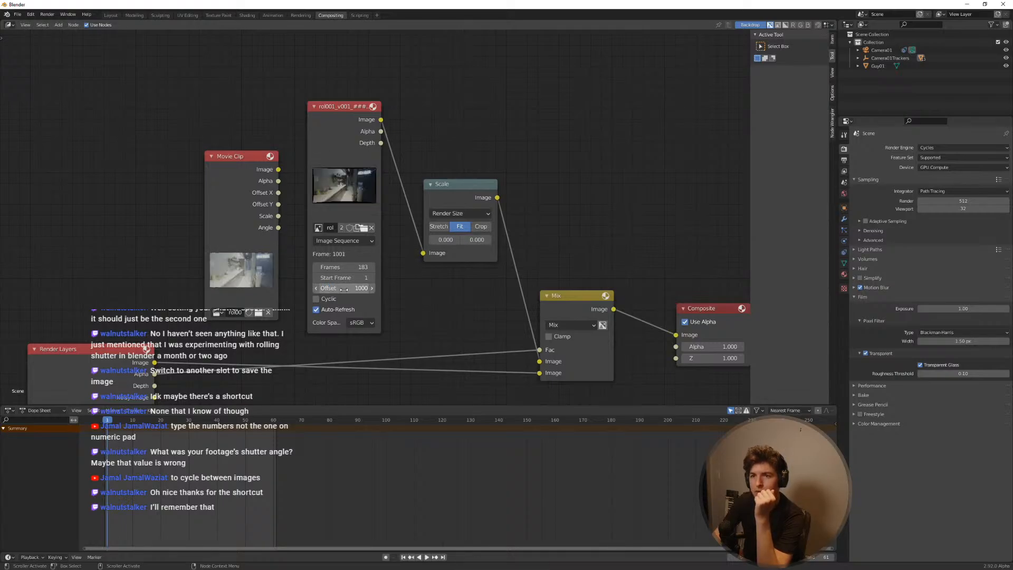
key("Left")
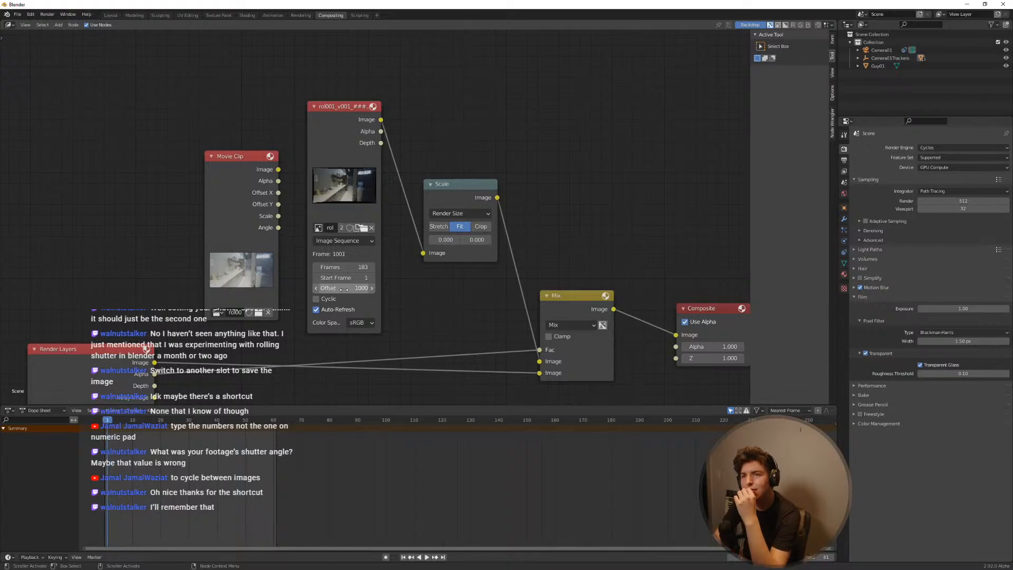
key("Right")
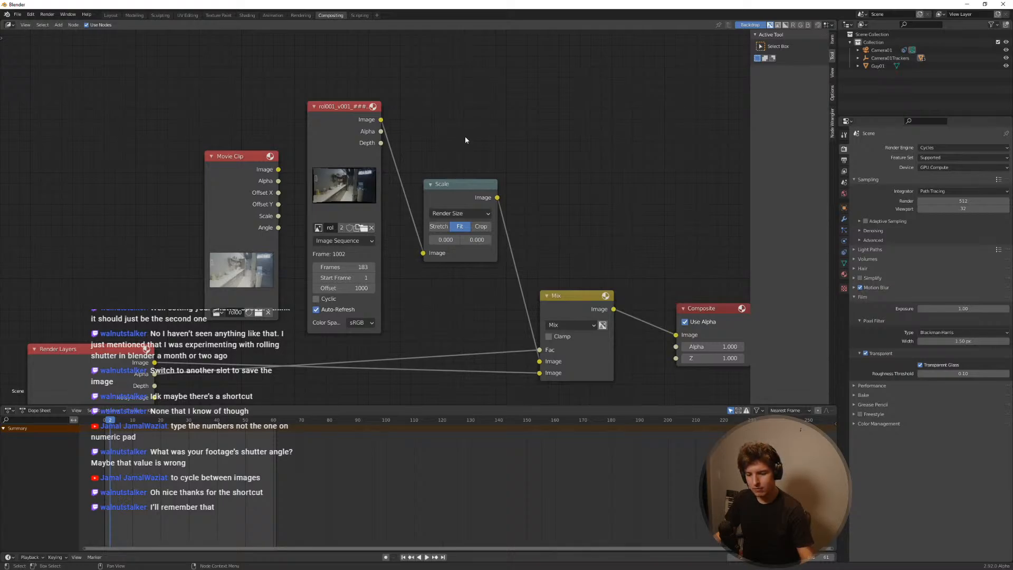
key("F2")
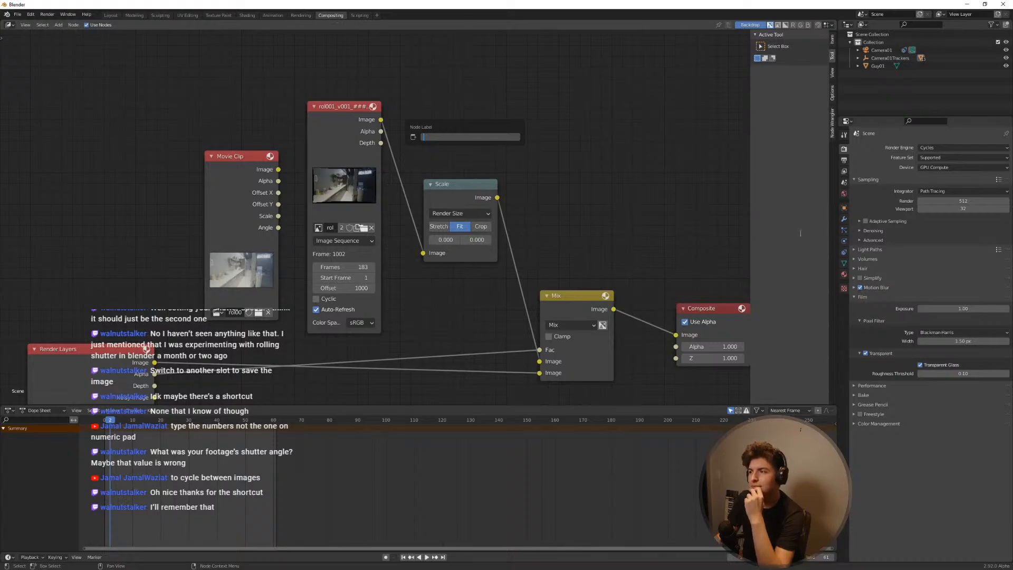
key("Escape")
middle_click_drag(613, 250, 600, 203)
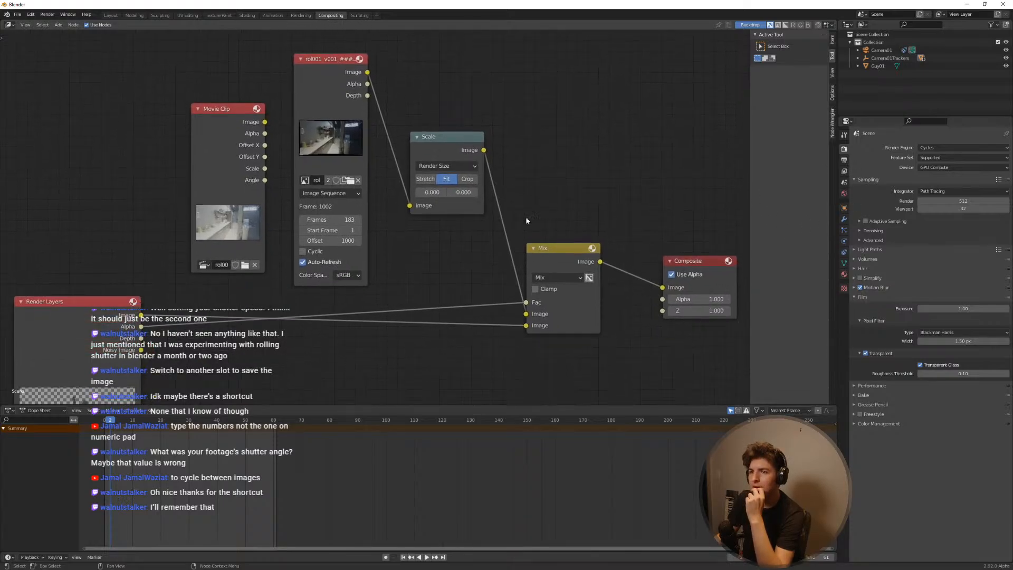
Step: Bring up the Layout workspace, play the tracked footage, and stop with the playhead at frame 19
left_click(111, 14)
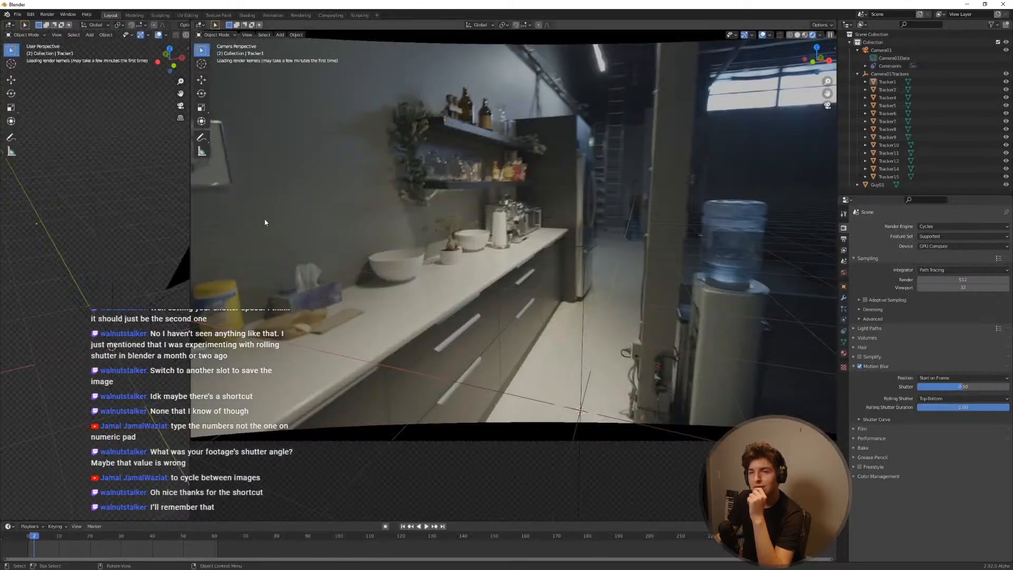
key("space")
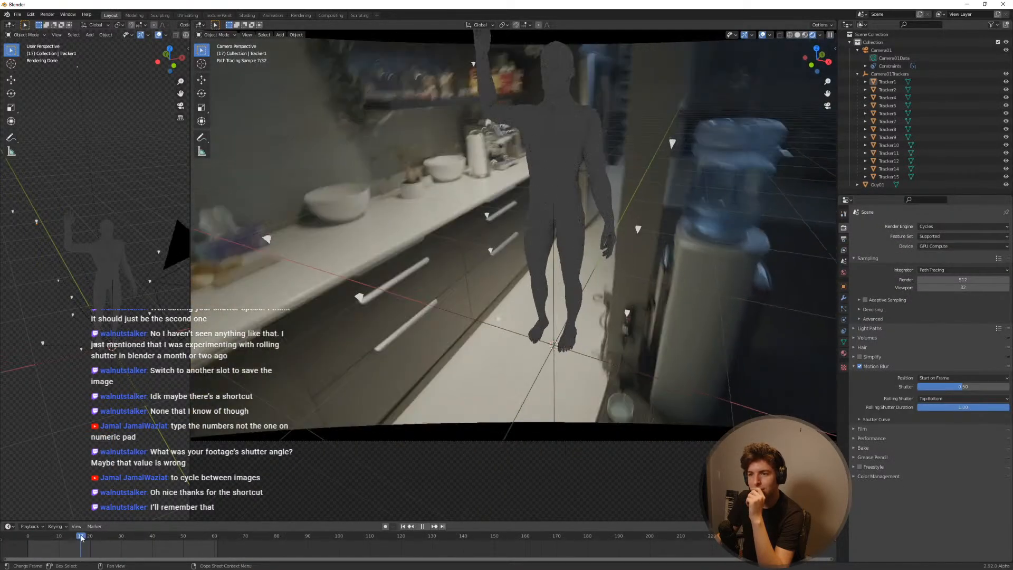
left_click_drag(82, 537, 88, 541)
key("space")
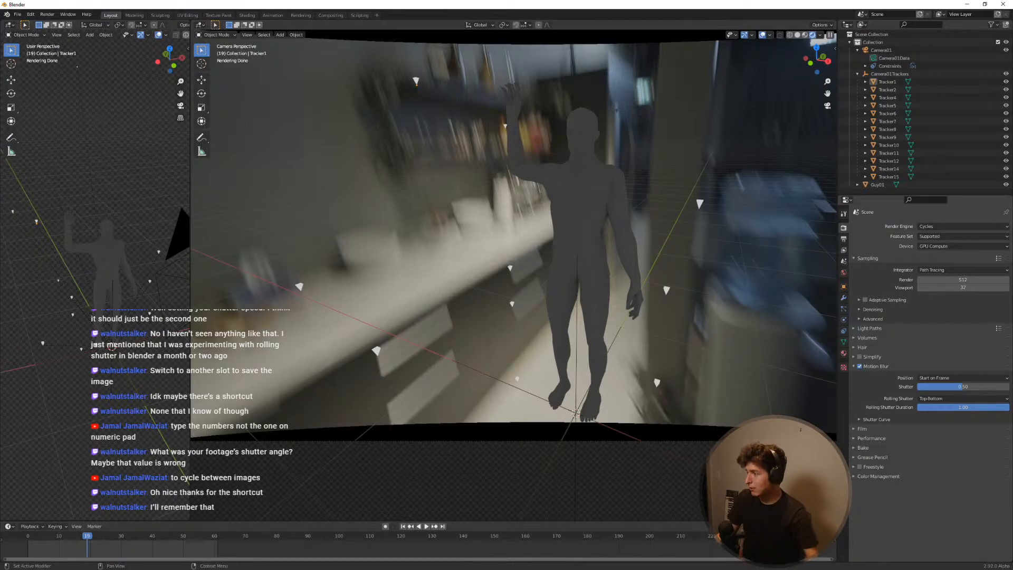
Step: Copy the Rolling Shutter value 0.4010 from SynthEyes' advanced lens controls and paste it as the Rolling Shutter Duration in Blender
key("alt+Tab")
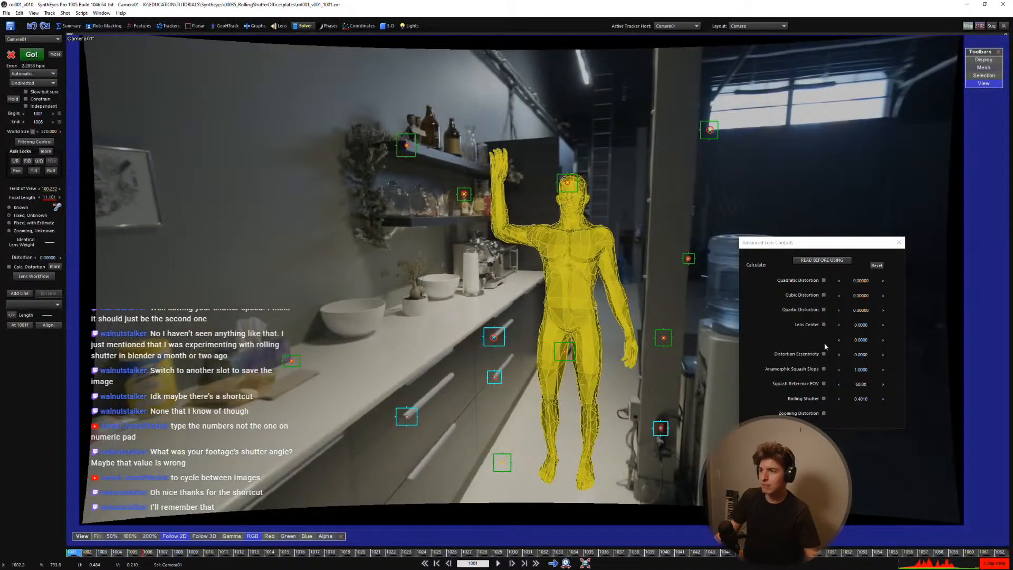
left_click(864, 399)
key("ctrl+c")
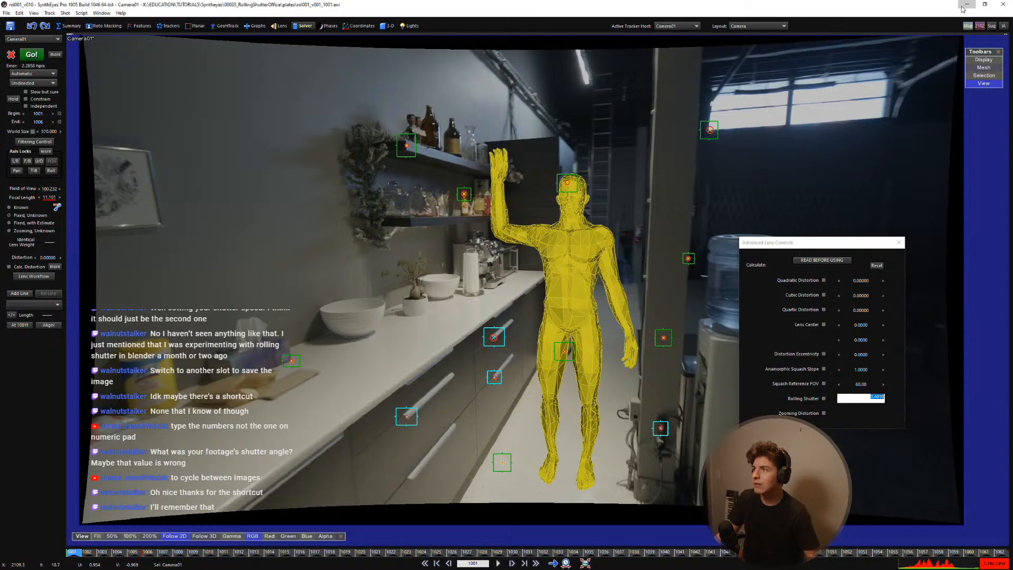
left_click(965, 5)
double_click(942, 408)
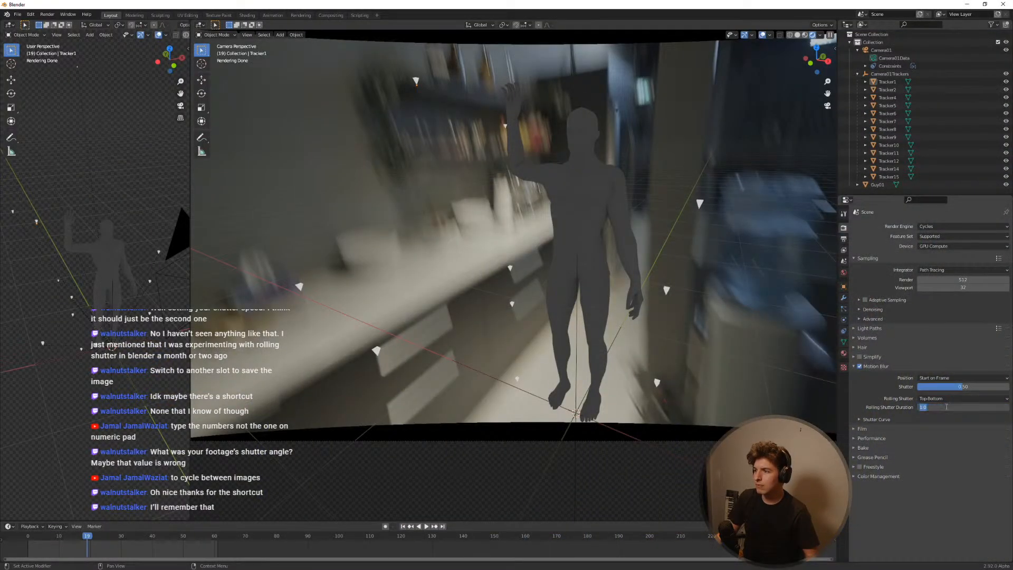
key("ctrl+v")
key("Return")
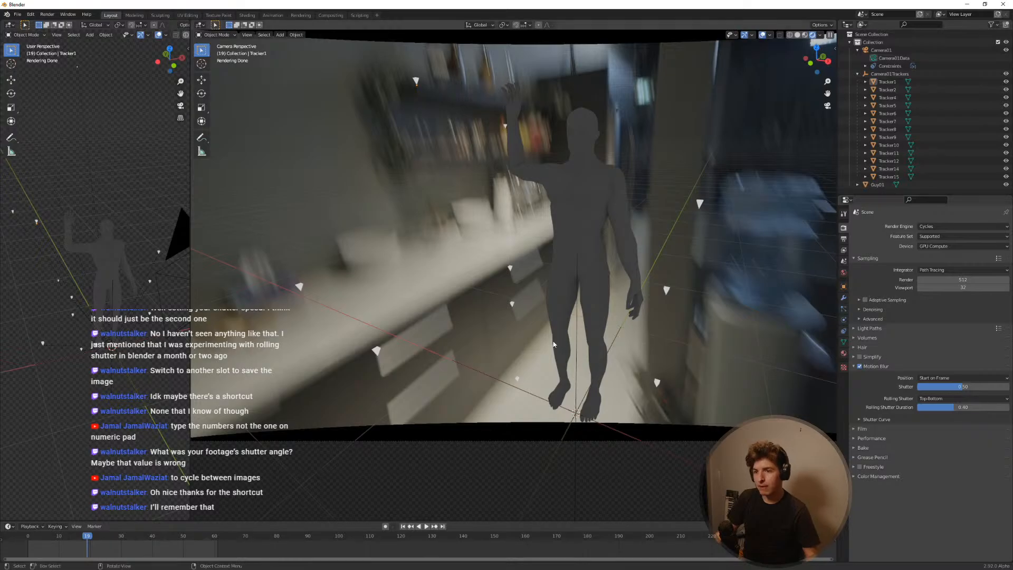
Step: Render frame 19 into Slot 1, examine the blur across the whole frame, and close the render result
key("F12")
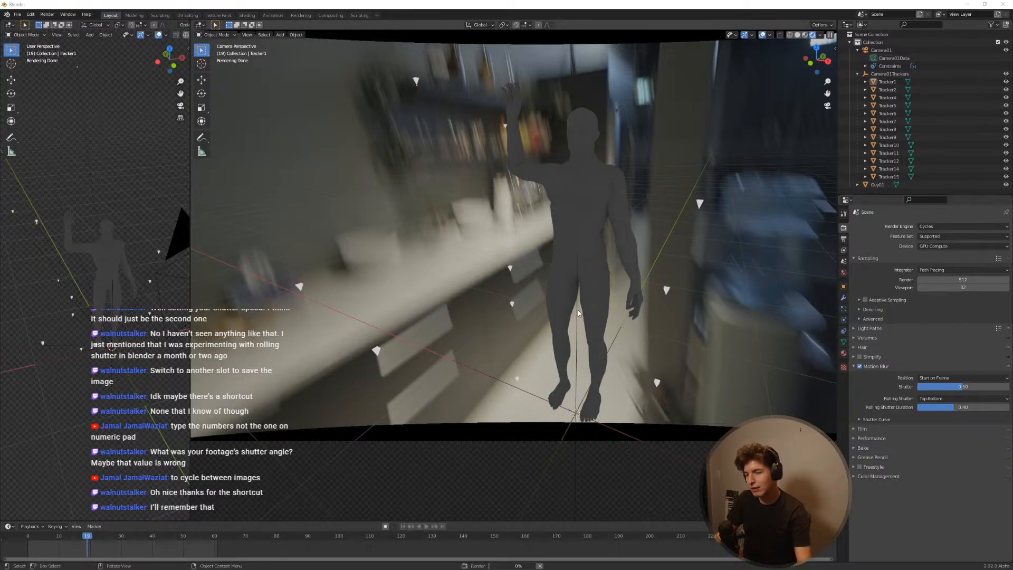
left_click_drag(1012, 244, 406, 56)
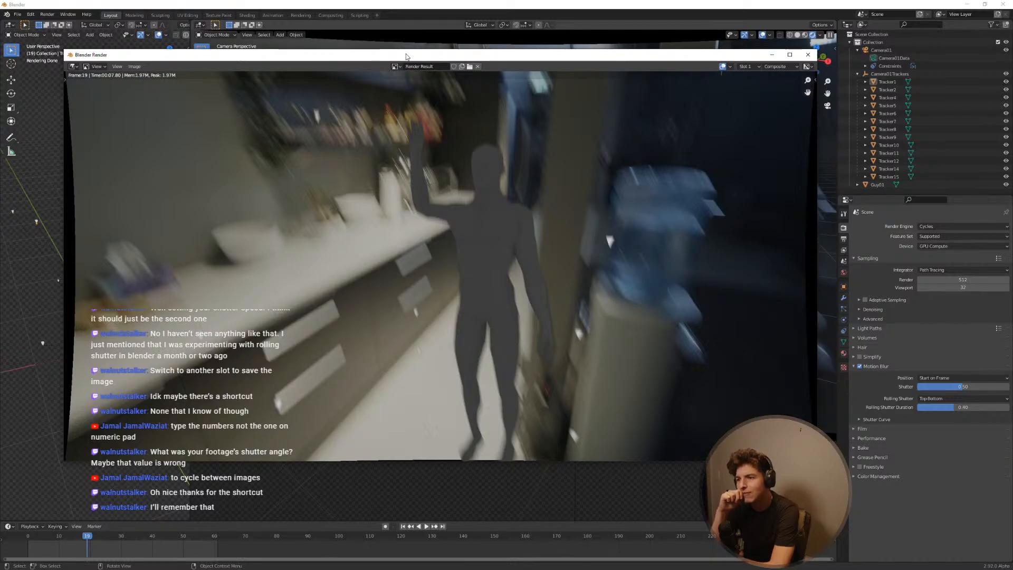
scroll(540, 201, "down", 2)
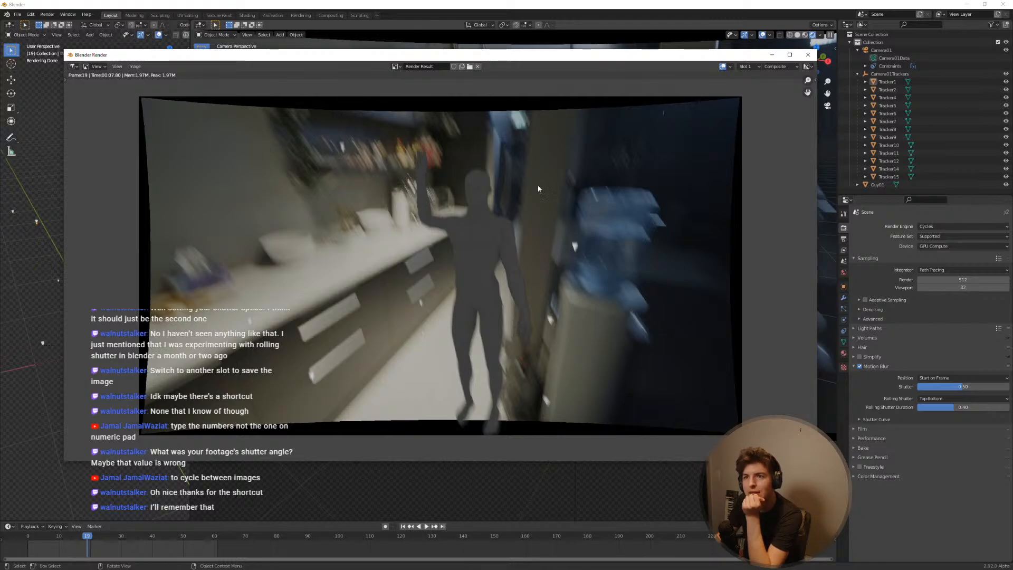
left_click(808, 54)
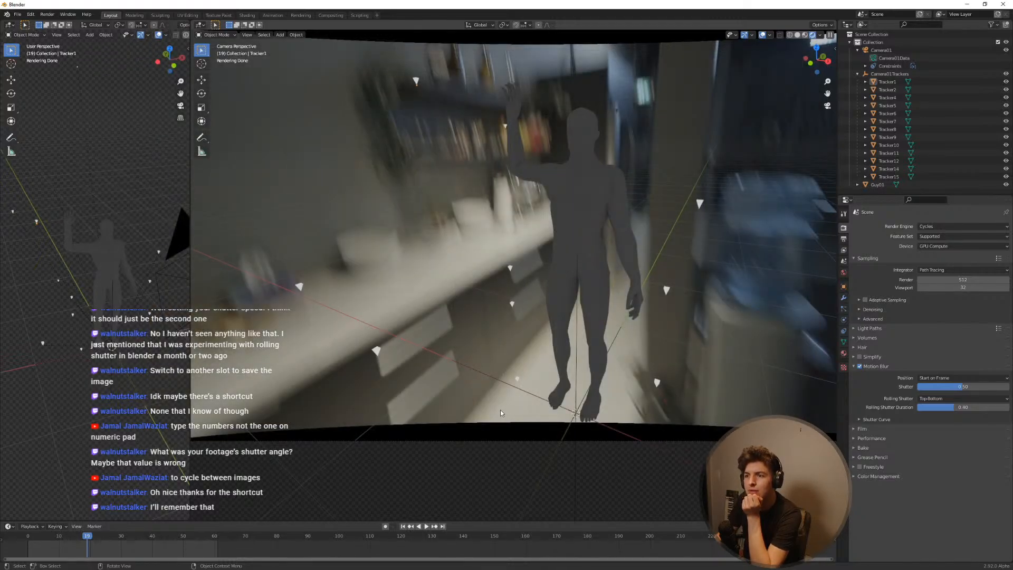
Step: Return to the camera view, play the footage, rewind to frame 0, and step between frames 0 and 1 to check the track
middle_click_drag(500, 409, 515, 349)
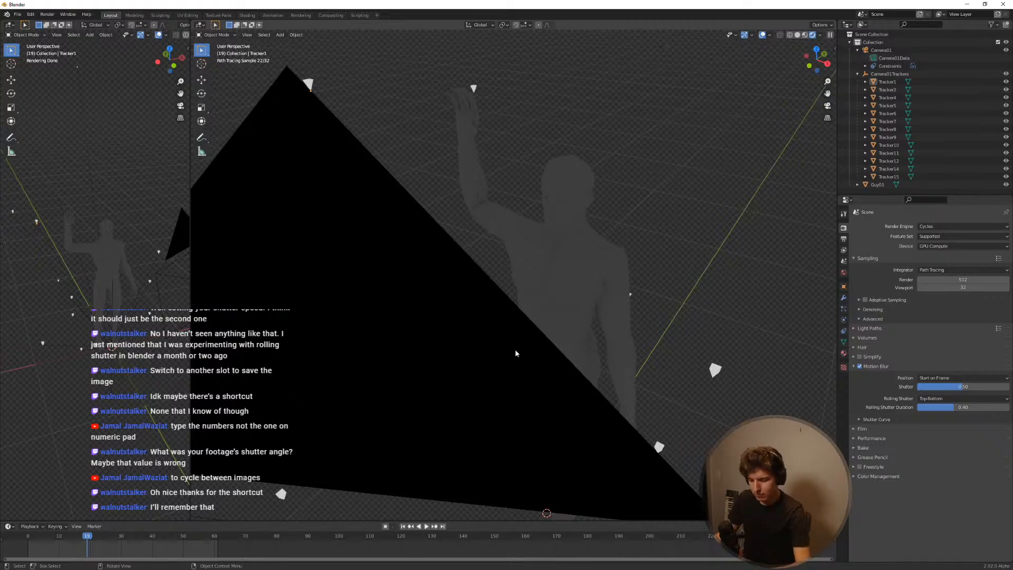
key("KP_0")
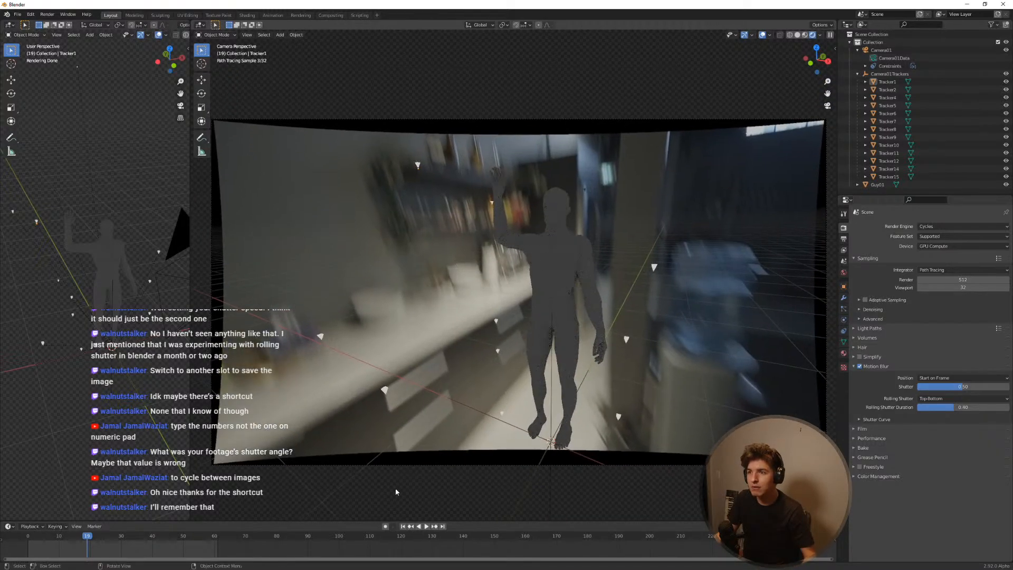
key("space")
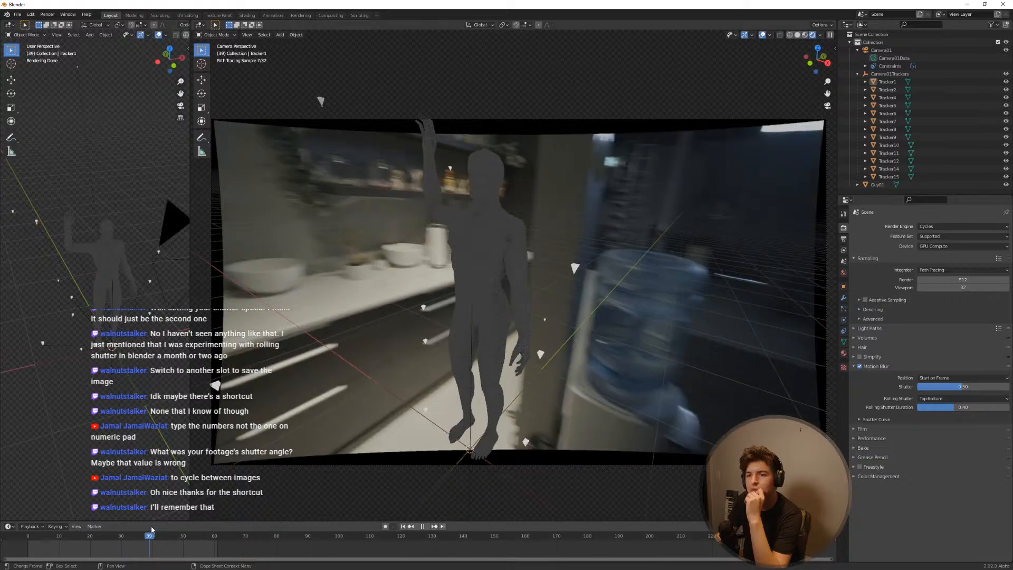
left_click_drag(151, 530, 27, 546)
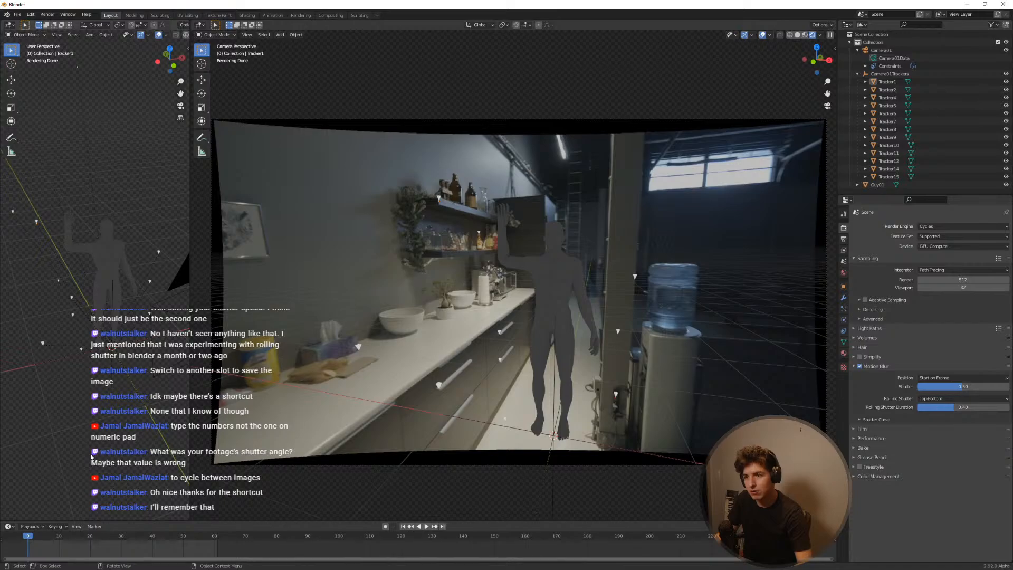
key("Right")
key("Left")
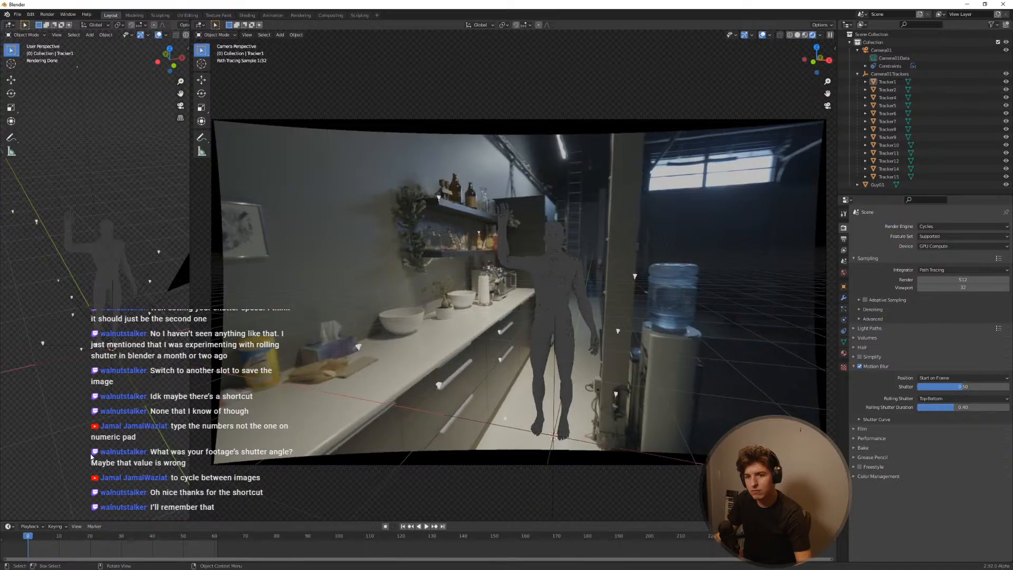
key("Right")
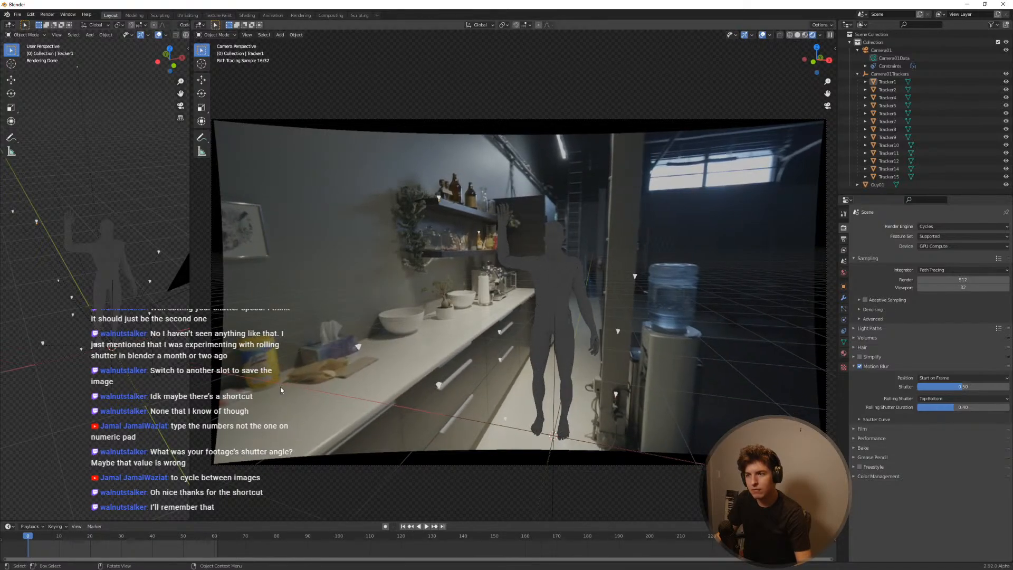
Step: Bring up the compositing node tree and step between frames 0 and 1 to check which footage frame the image sequence loads
left_click(331, 15)
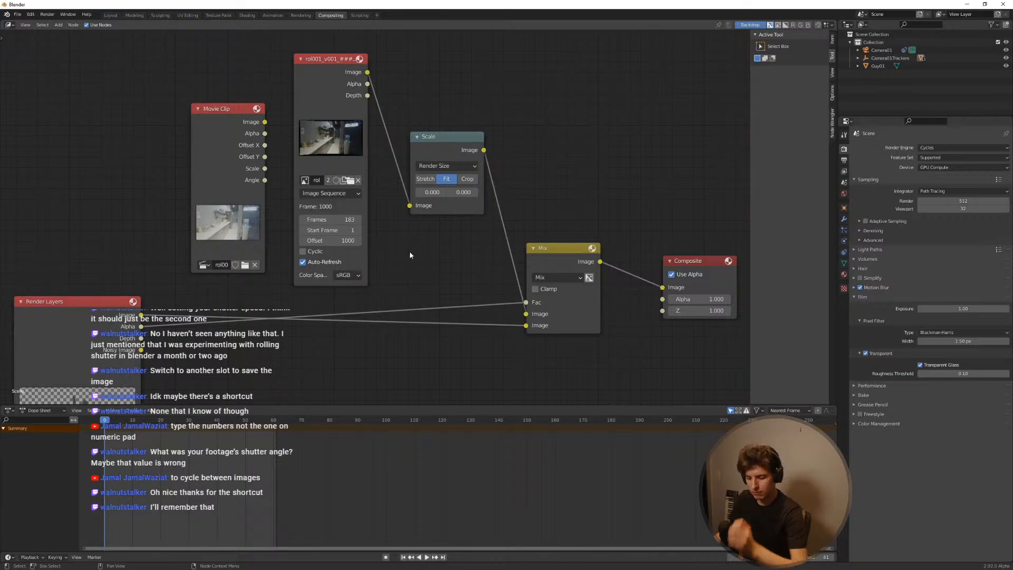
key("Right")
key("Left")
key("Right")
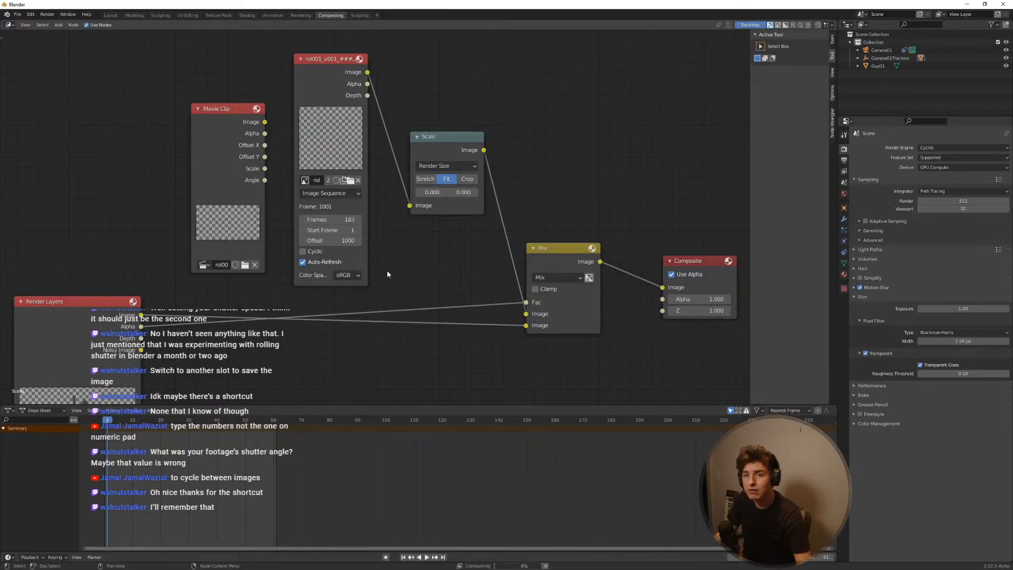
key("Left")
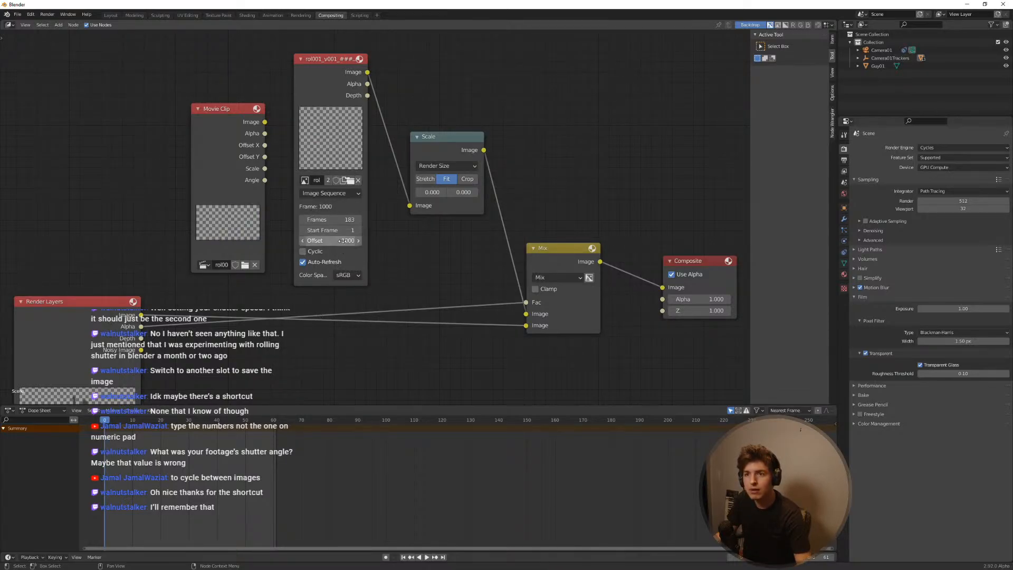
Step: Set the footage image sequence's offset to 1001 and step between frames 0 and 1 to check its alignment
left_click(358, 242)
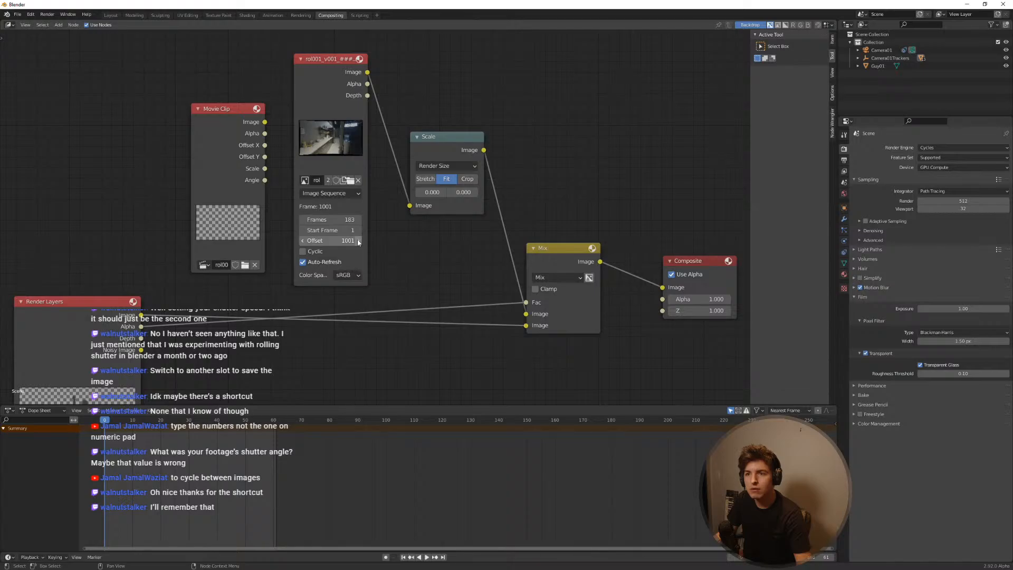
key("Right")
key("Left")
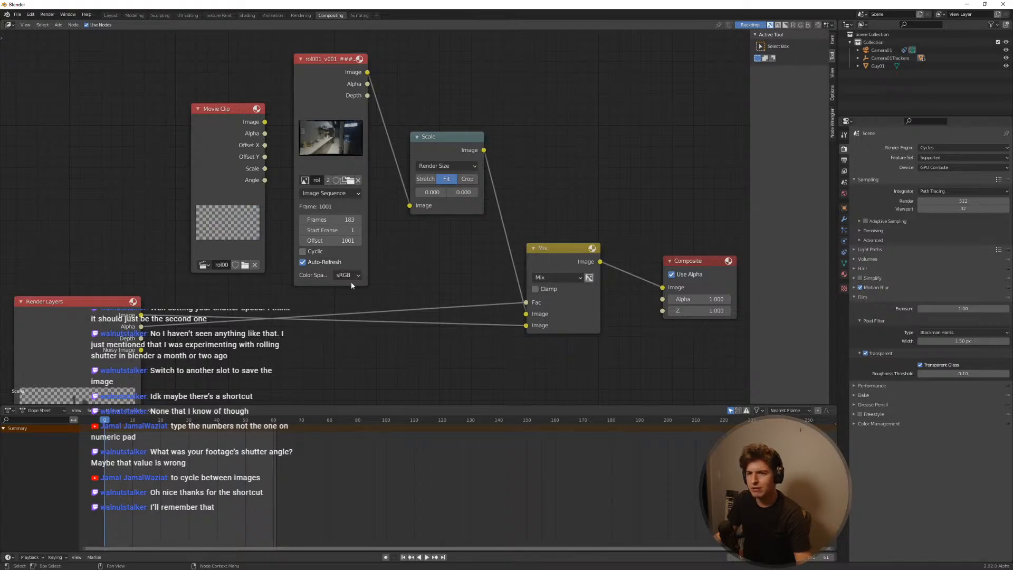
key("Right")
key("Left")
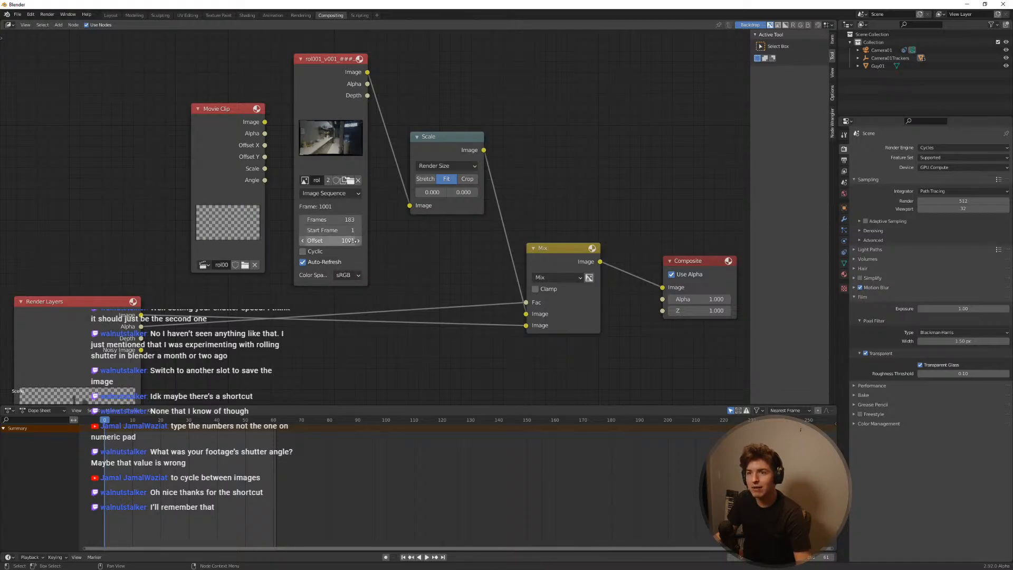
key("Right")
key("Left")
key("Right")
key("Left")
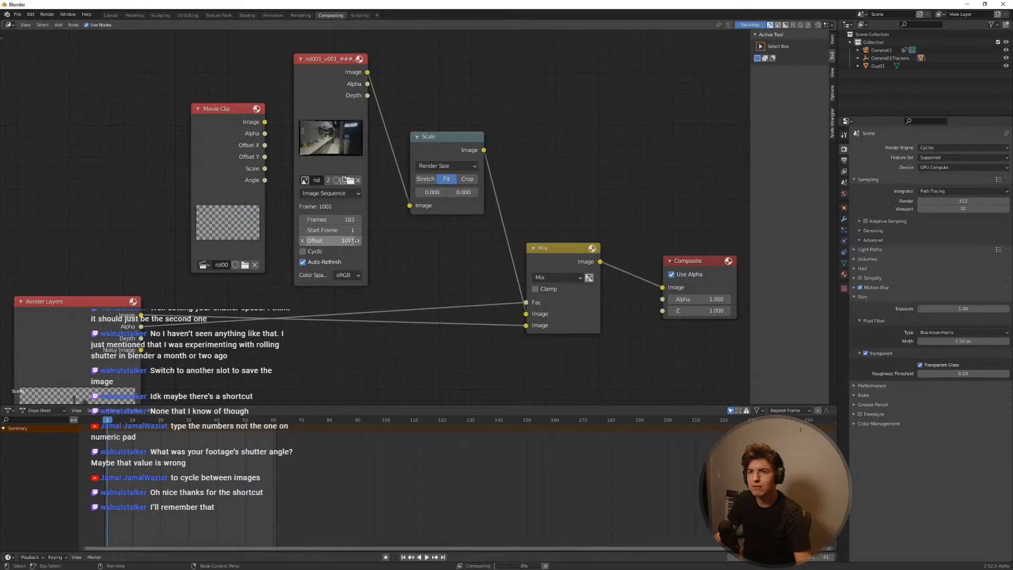
Step: Step repeatedly between frames 0 and 1 to compare the Movie Clip and image sequence nodes' frames
key("Right")
key("Left")
key("Right")
key("Left")
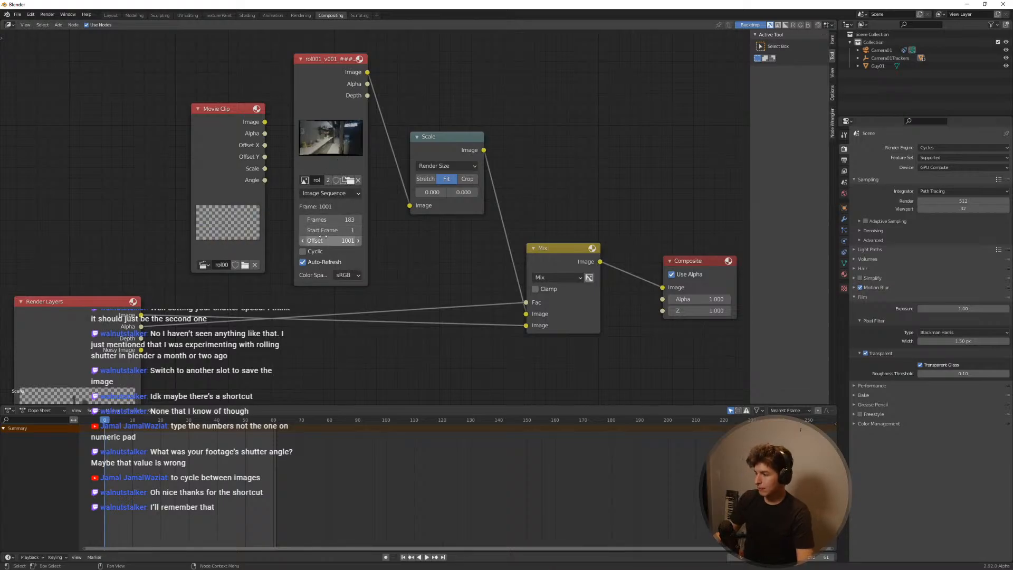
key("Right")
key("Left")
key("Right")
key("Left")
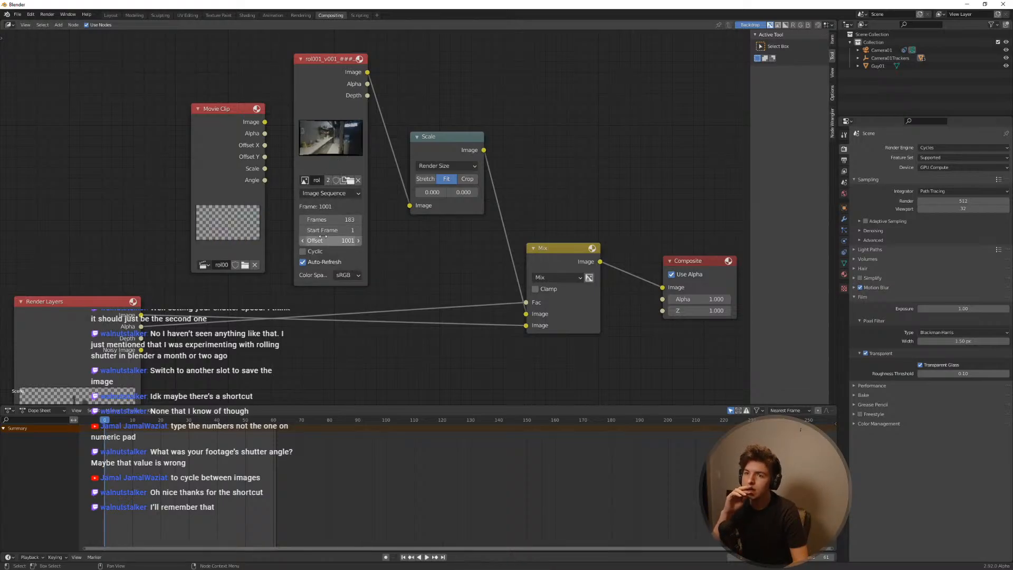
key("Right")
key("Left")
key("Right")
key("Left")
key("Right")
key("Left")
key("Right")
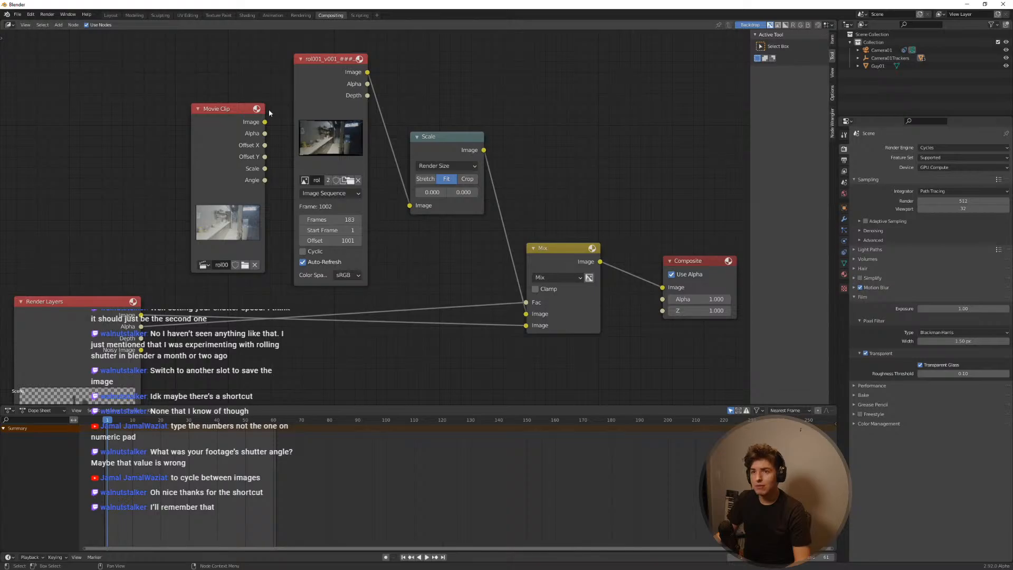
Step: Return to the Layout workspace and step through frames 17 to 19 to inspect the footage's blur in the camera view
left_click(111, 15)
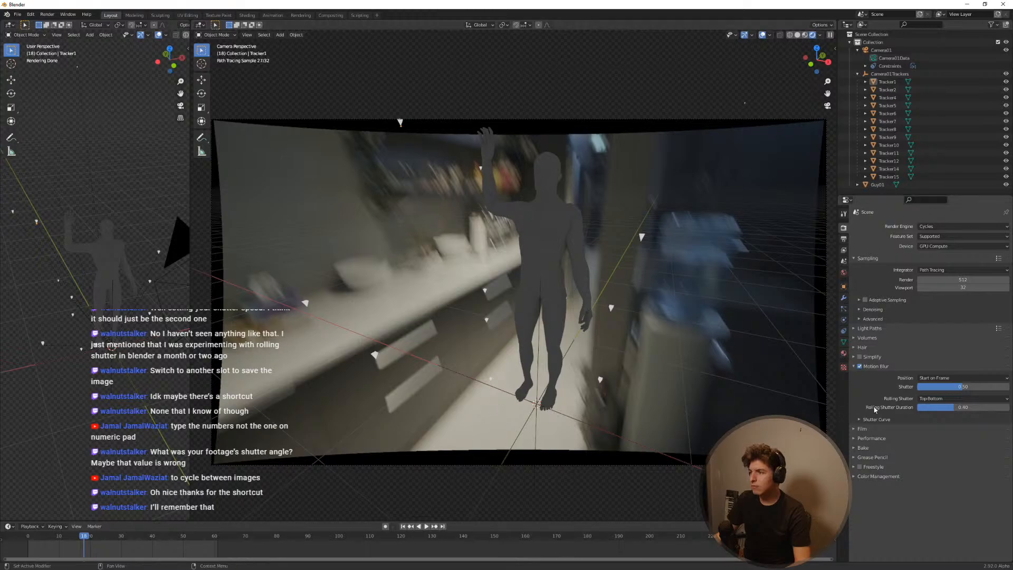
key("Right")
key("Left")
key("Left")
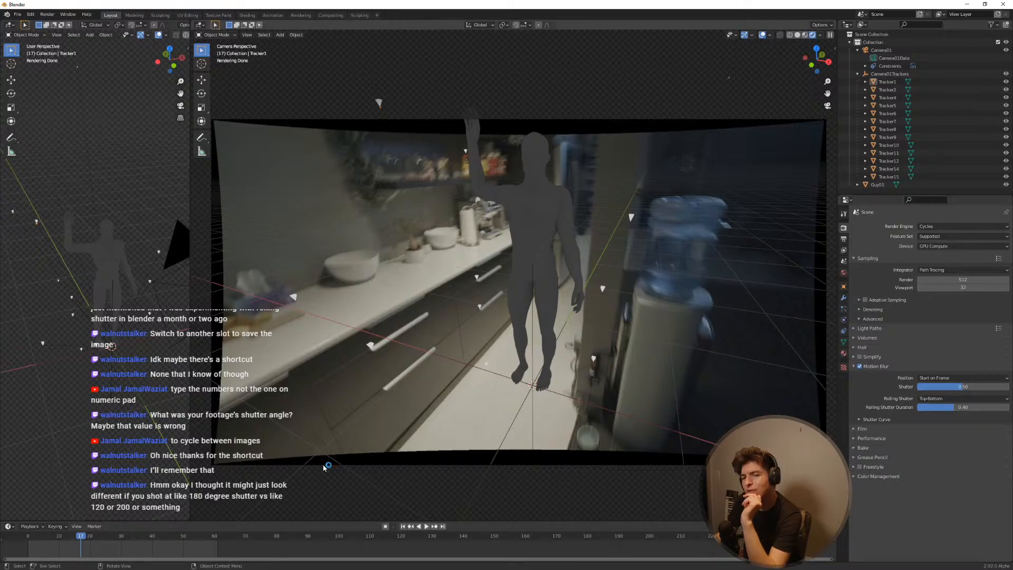
Step: Go to frame 19, render it, and examine the blur of the tracker markers against the drawer handles
left_click_drag(83, 537, 88, 538)
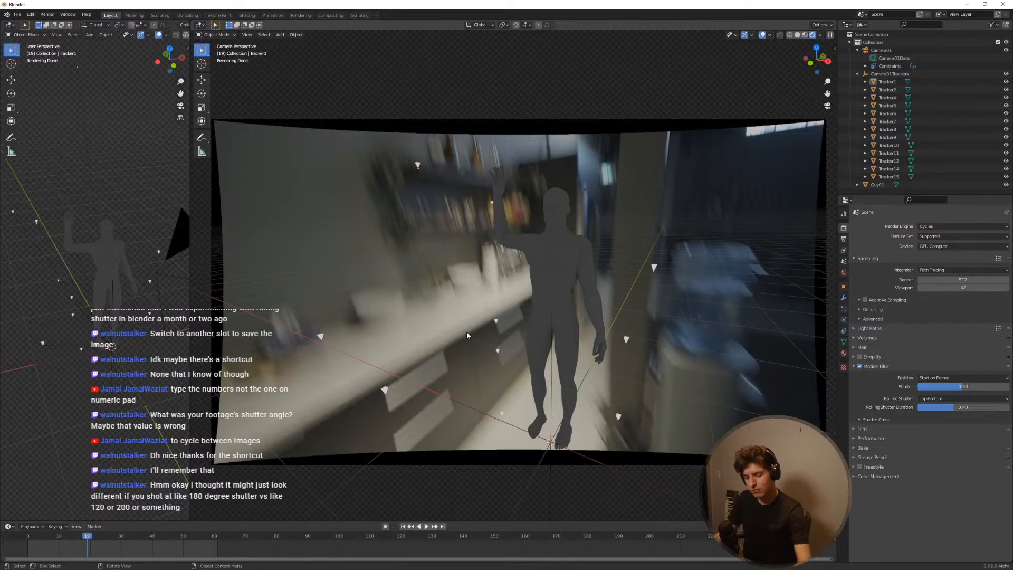
key("F12")
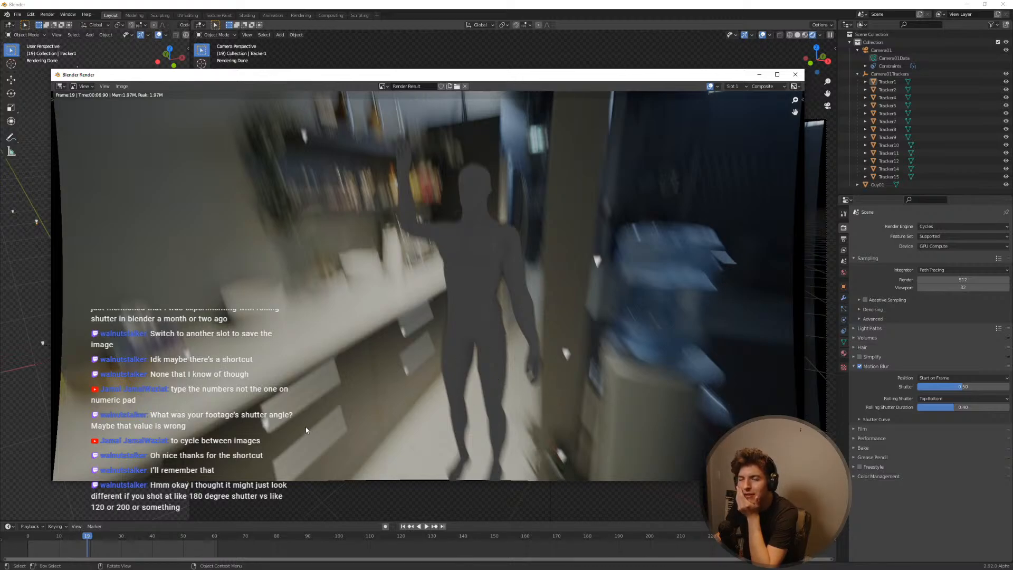
middle_click_drag(321, 411, 425, 375)
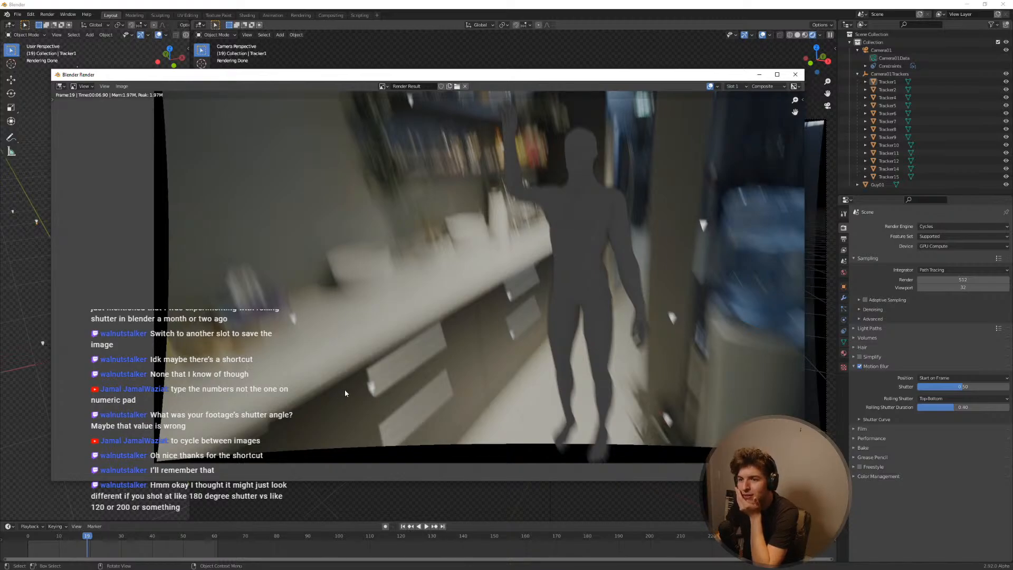
scroll(405, 371, "up", 1)
middle_click_drag(383, 377, 407, 314)
scroll(406, 353, "up", 1)
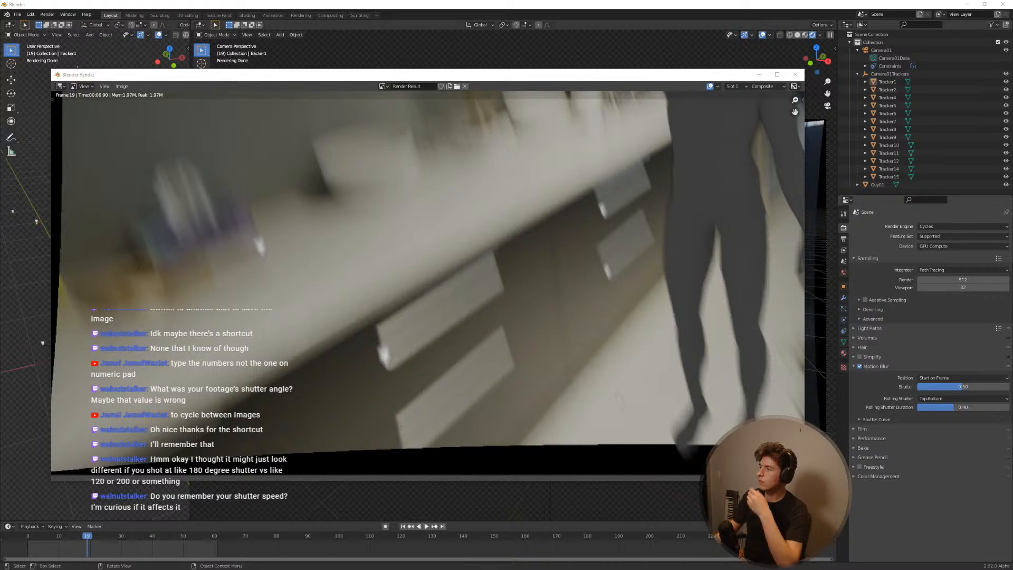
Step: Switch to the browser's search results, open the "Measuring Rolling Shutter - Detailed" video, mute it and skip the ad
left_click_drag(1012, 217, 440, 112)
scroll(497, 267, "down", 1)
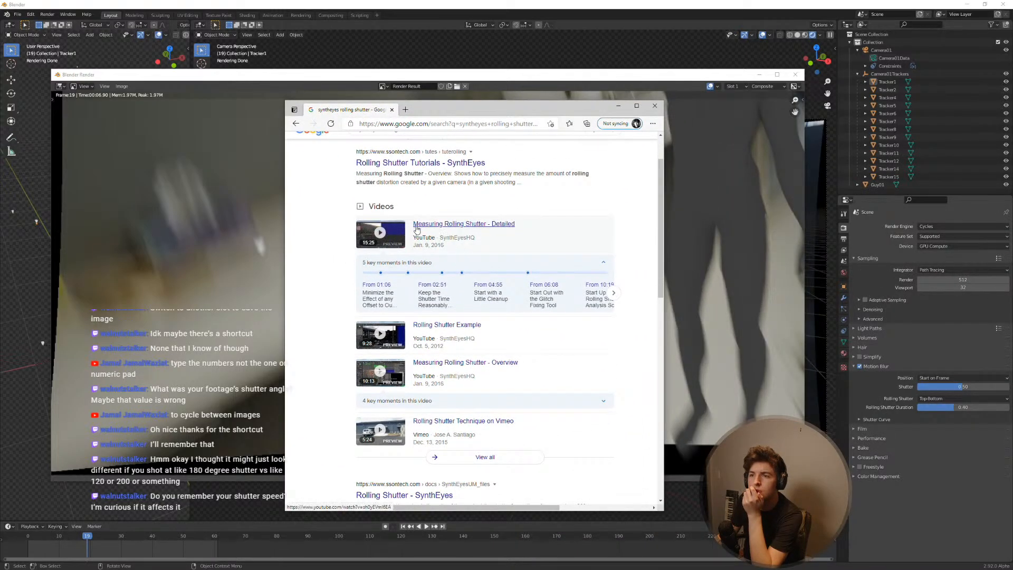
left_click(440, 238)
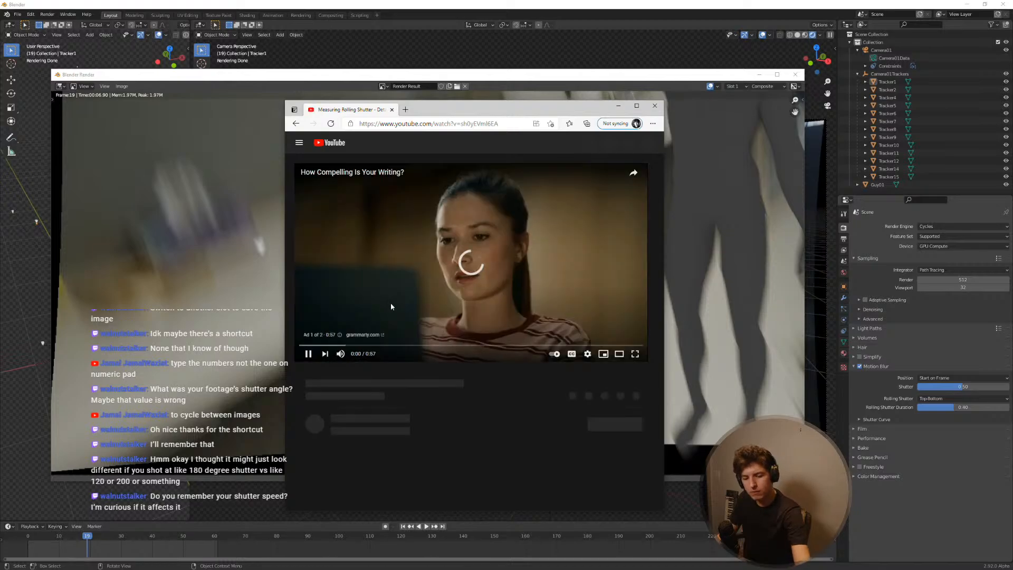
left_click(341, 354)
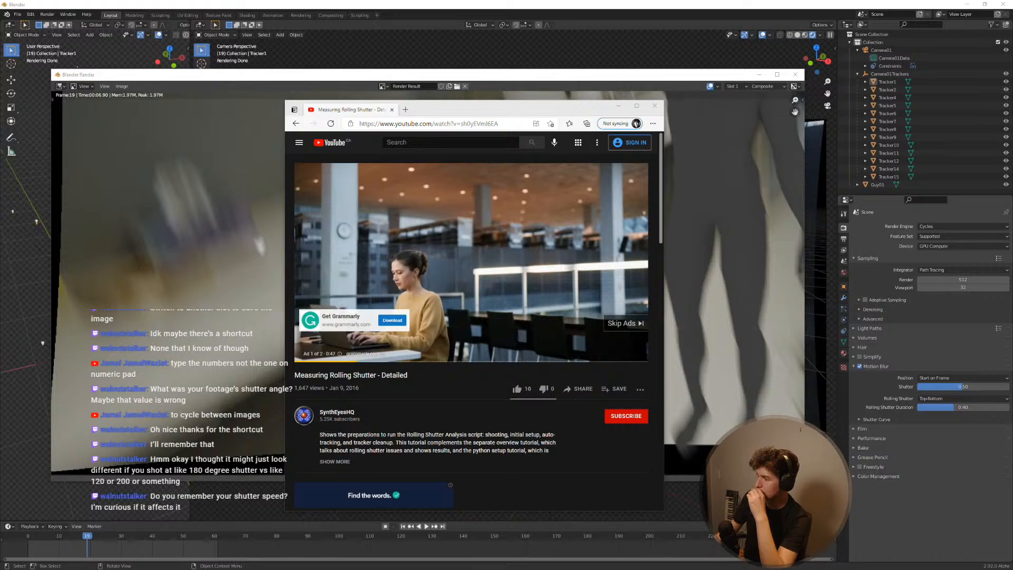
left_click(622, 324)
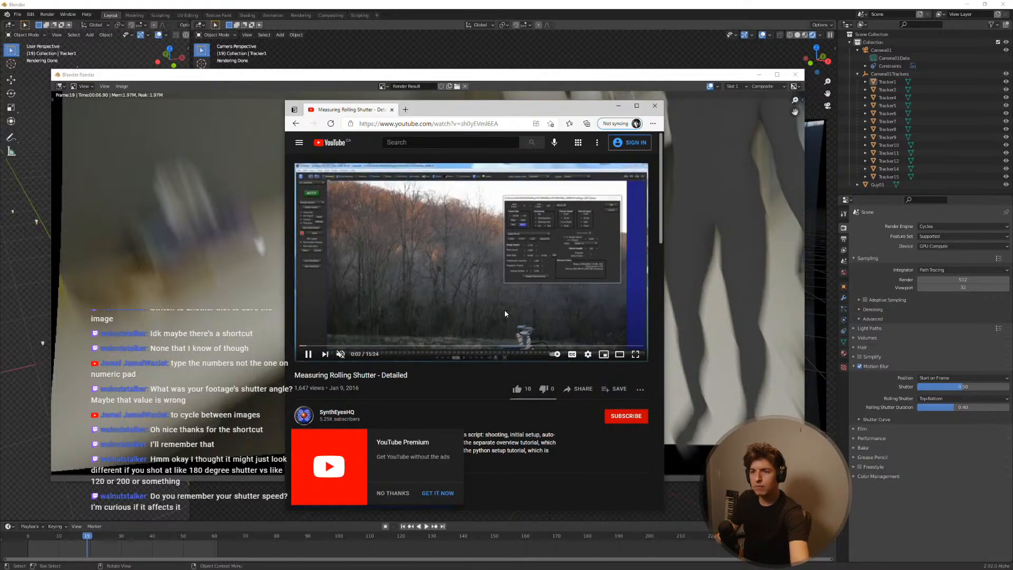
Step: Jump to 3:19 in the rolling shutter tutorial, resume playback and show it full screen
left_click(373, 346)
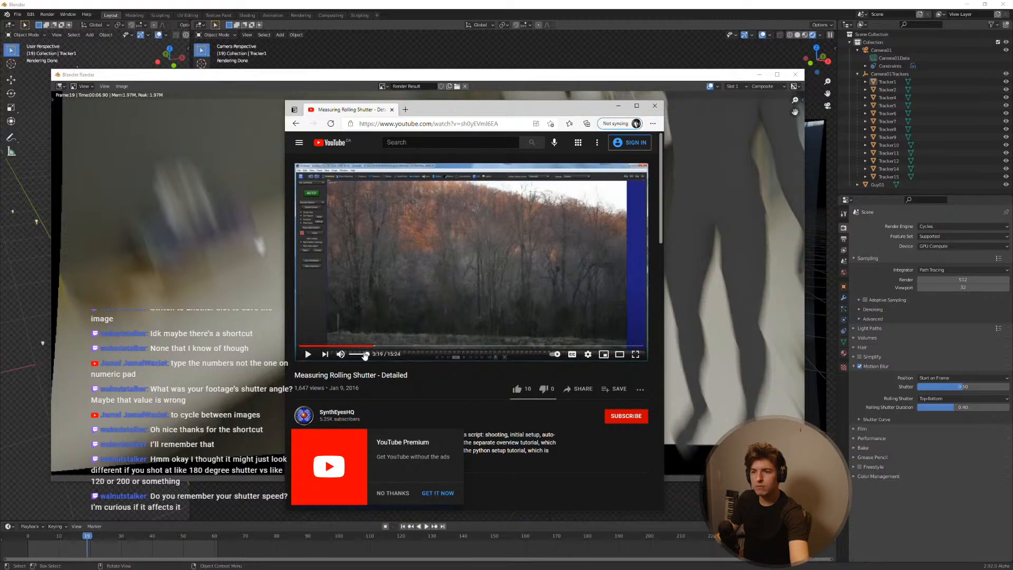
left_click(309, 355)
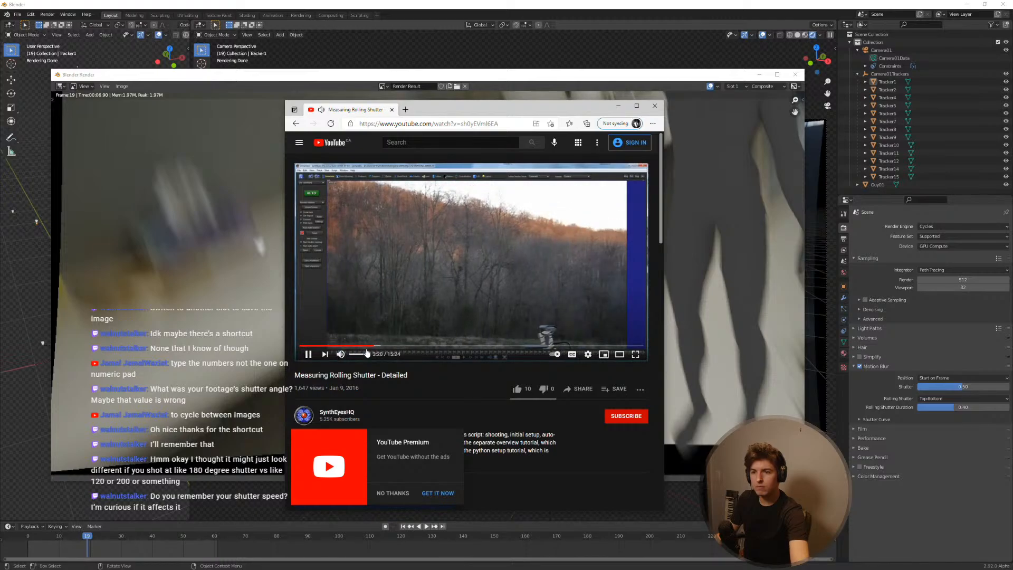
left_click(632, 355)
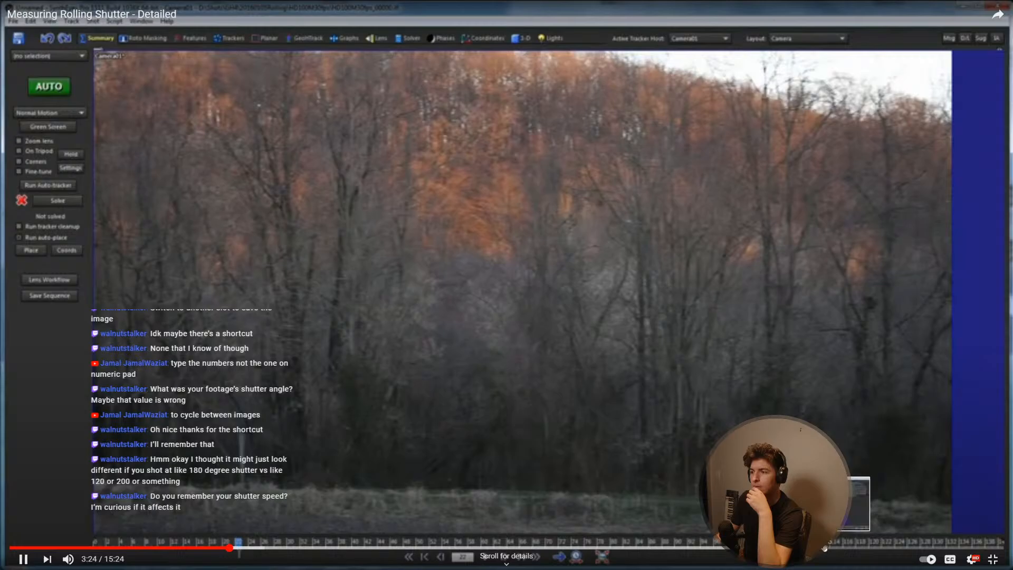
Step: Skip ahead to 12:36 and on to about 13:39, then pause to read the calculated shutter value before resuming
left_click(825, 548)
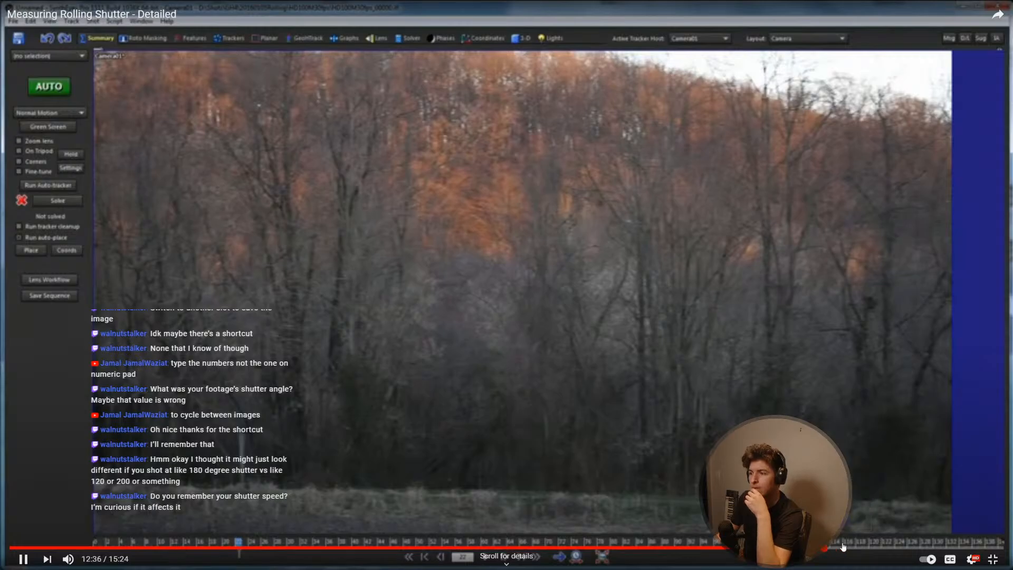
left_click(891, 549)
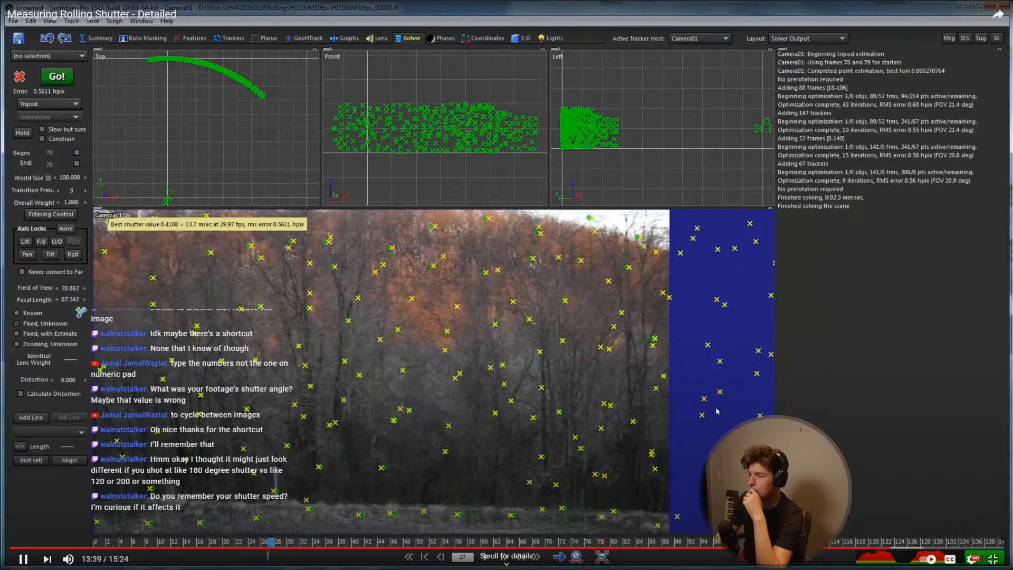
left_click(706, 376)
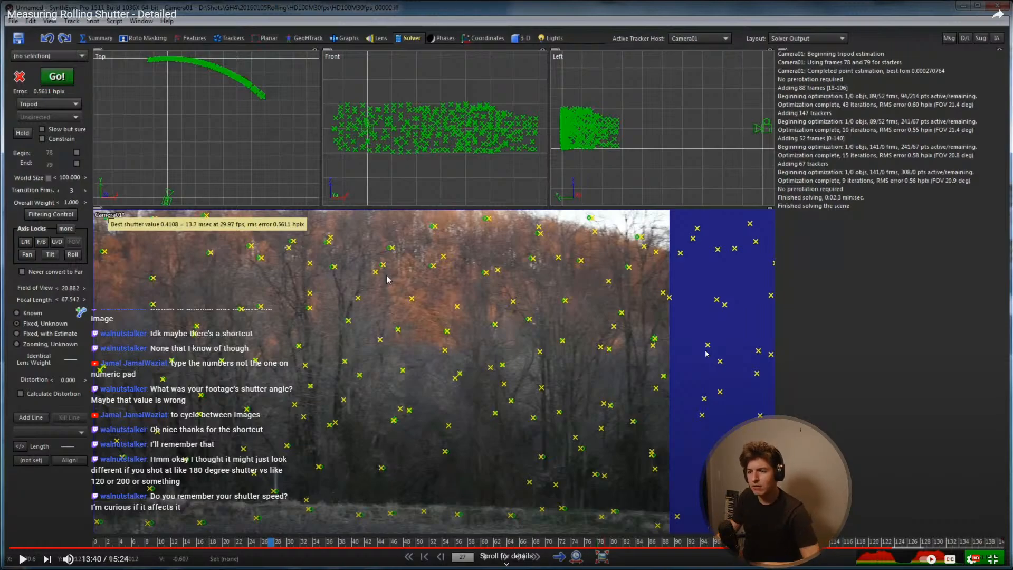
left_click(668, 348)
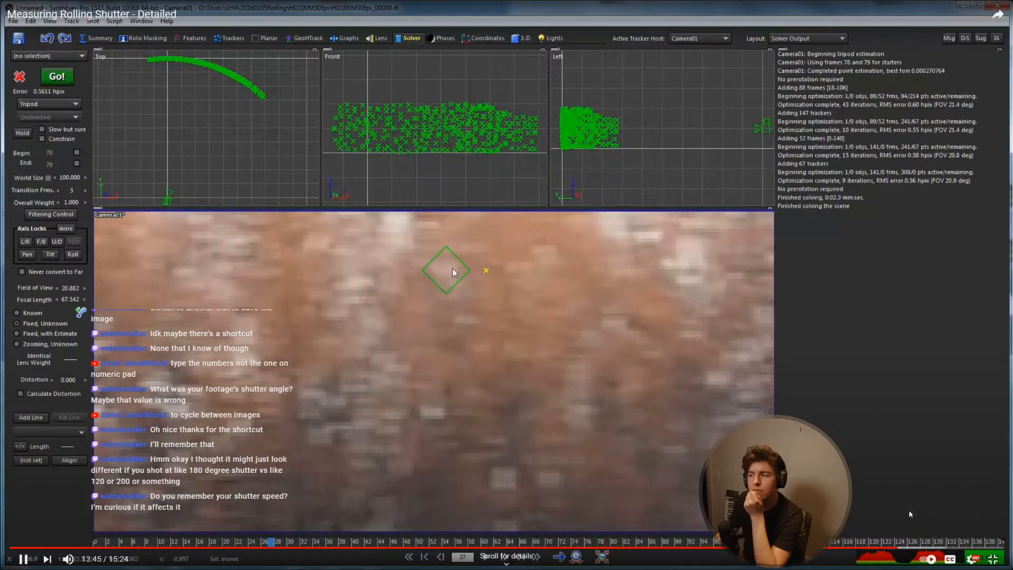
Step: Skip through the tutorial between about 14:08 and 14:26 to find the explanation of the zoomed-in tracker
left_click(922, 549)
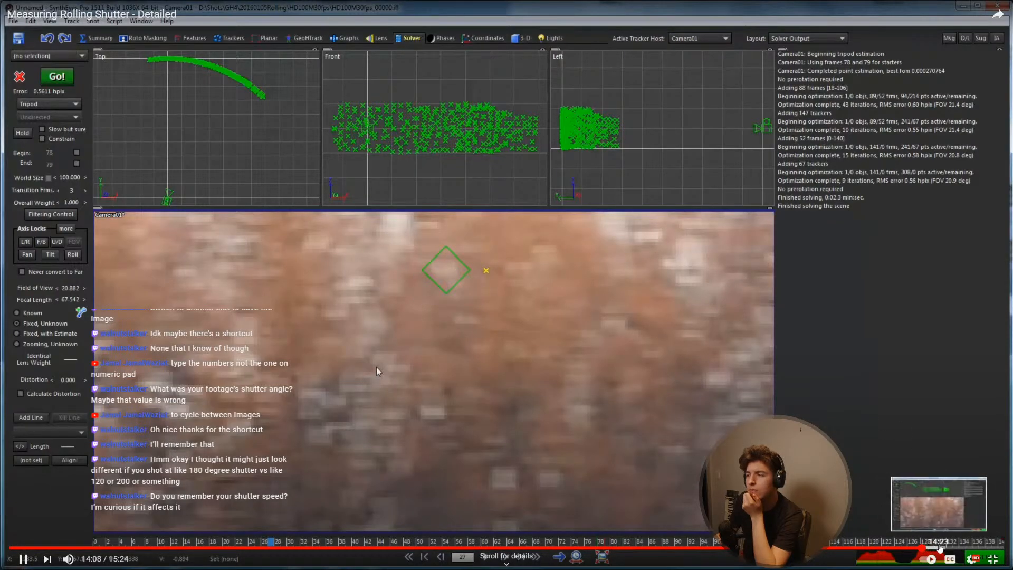
left_click(941, 549)
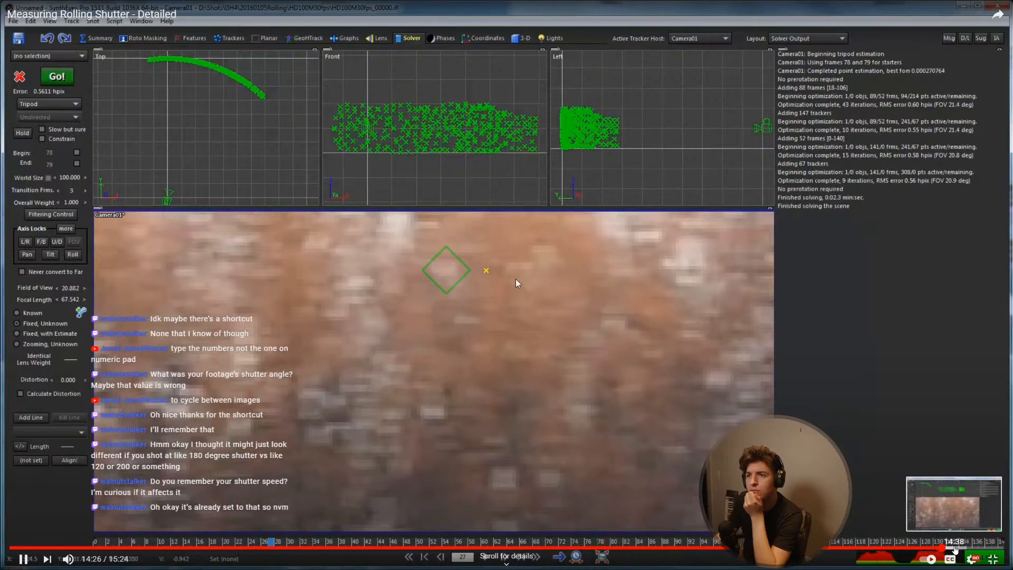
left_click(937, 549)
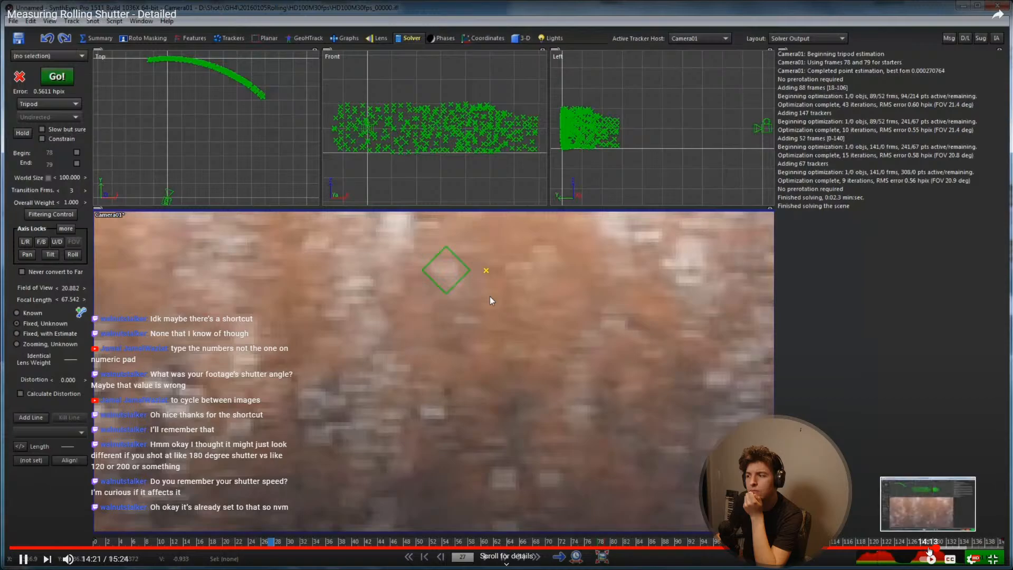
left_click(930, 549)
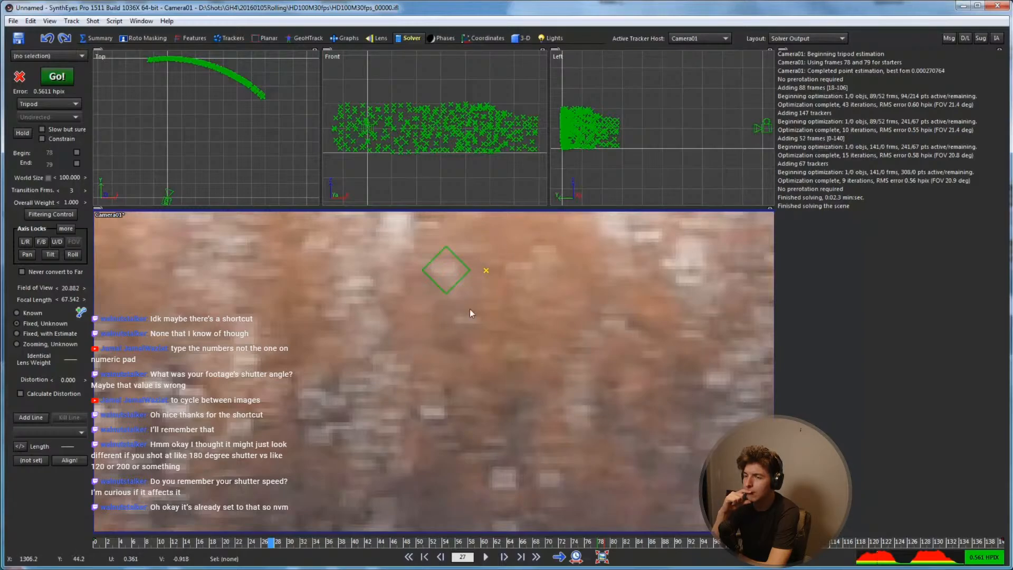
Step: Watch the tutorial's ending, pausing at 15:06 to study the tracker offset and at 15:23, and exit full screen
mouse_move(485, 272)
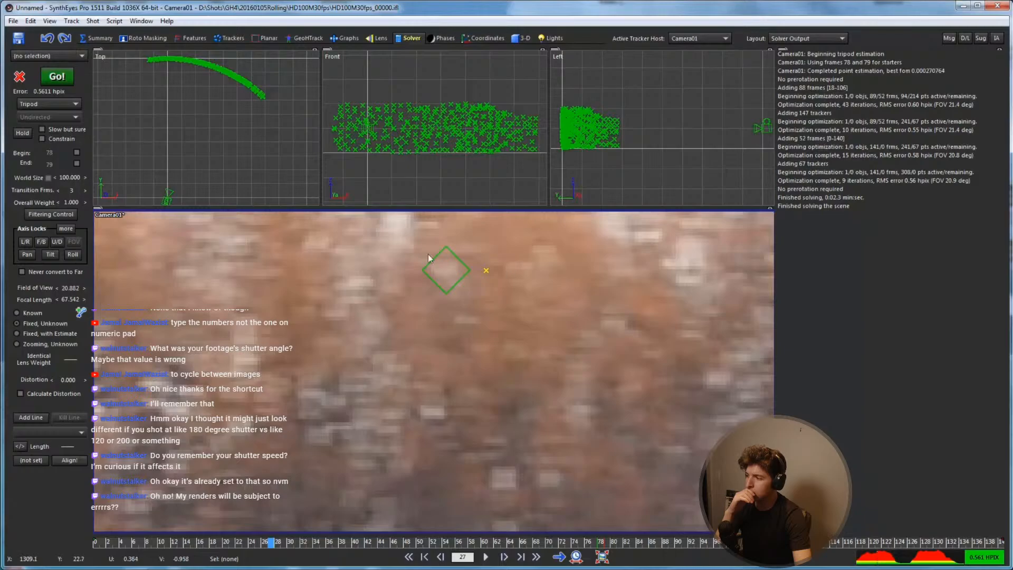
left_click(444, 267)
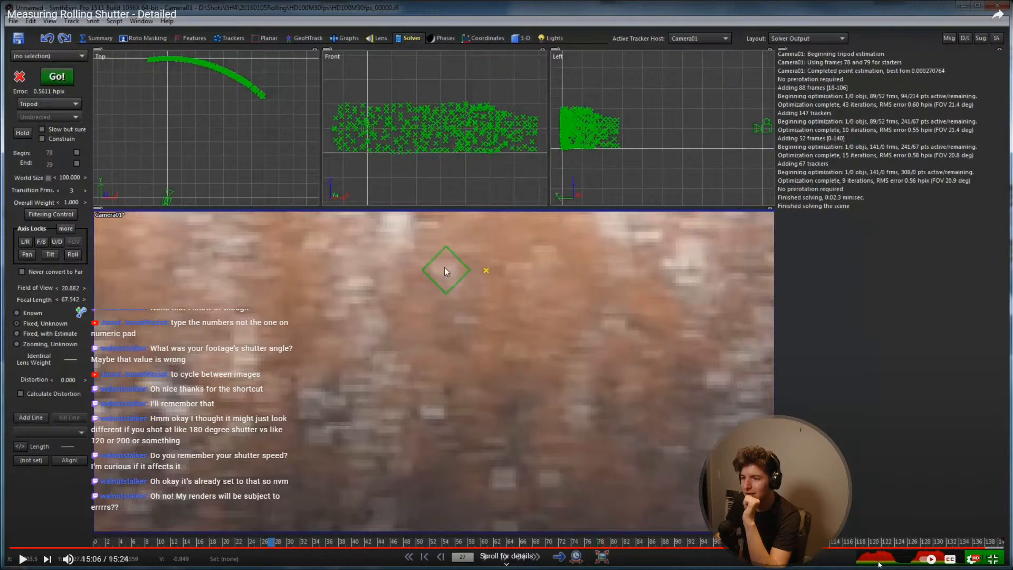
key("space")
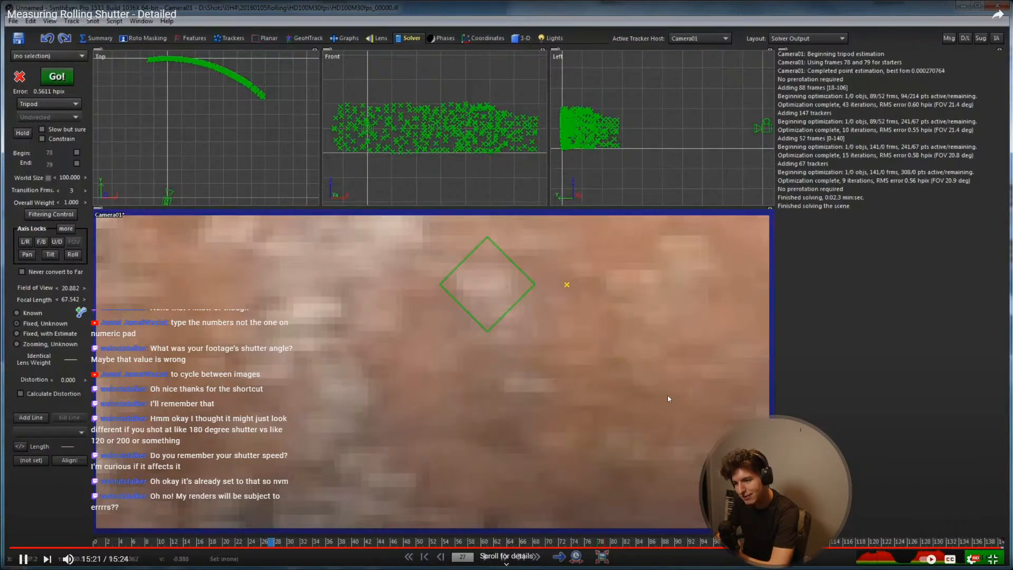
left_click(984, 514)
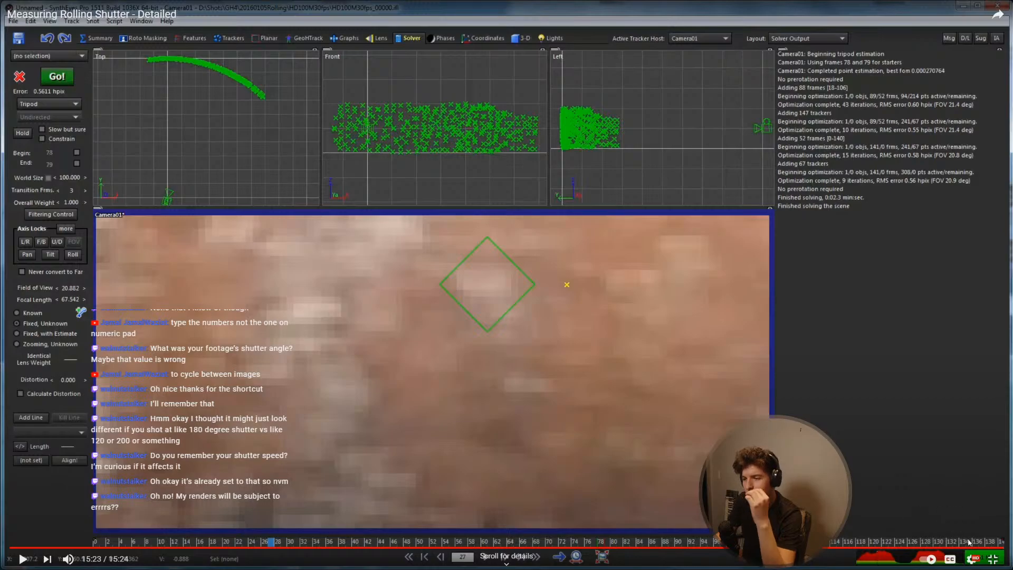
left_click(992, 558)
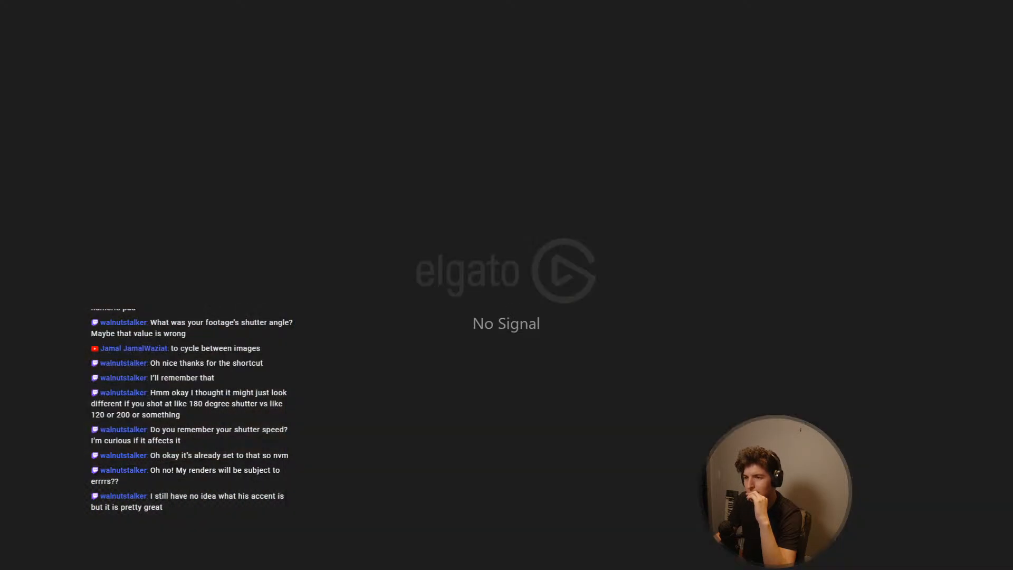
Step: Expand the tutorial's description and read about the Rolling Shutter Analysis script's preparations and requirements
scroll(472, 395, "down", 2)
scroll(472, 396, "down", 2)
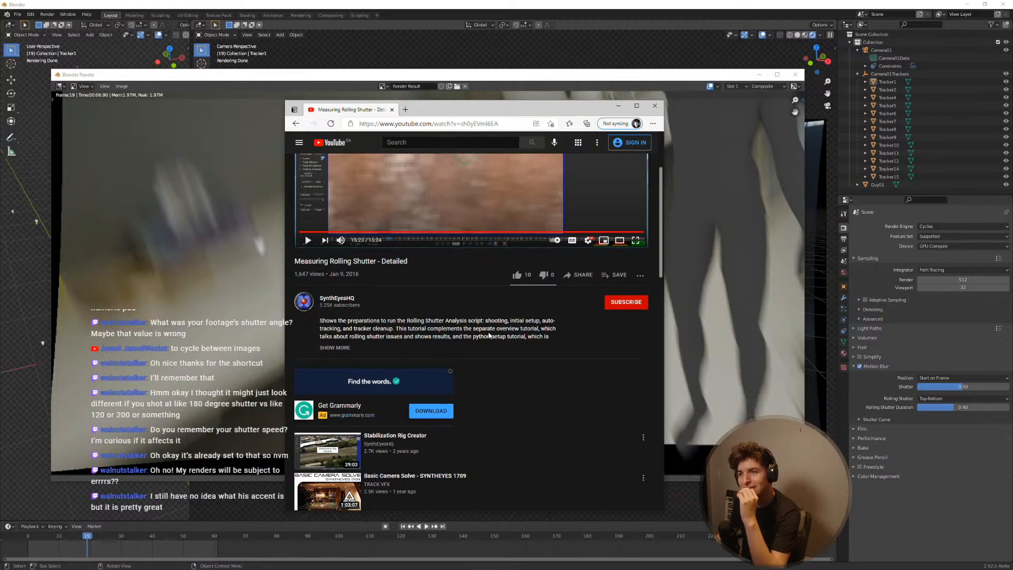
scroll(489, 336, "up", 2)
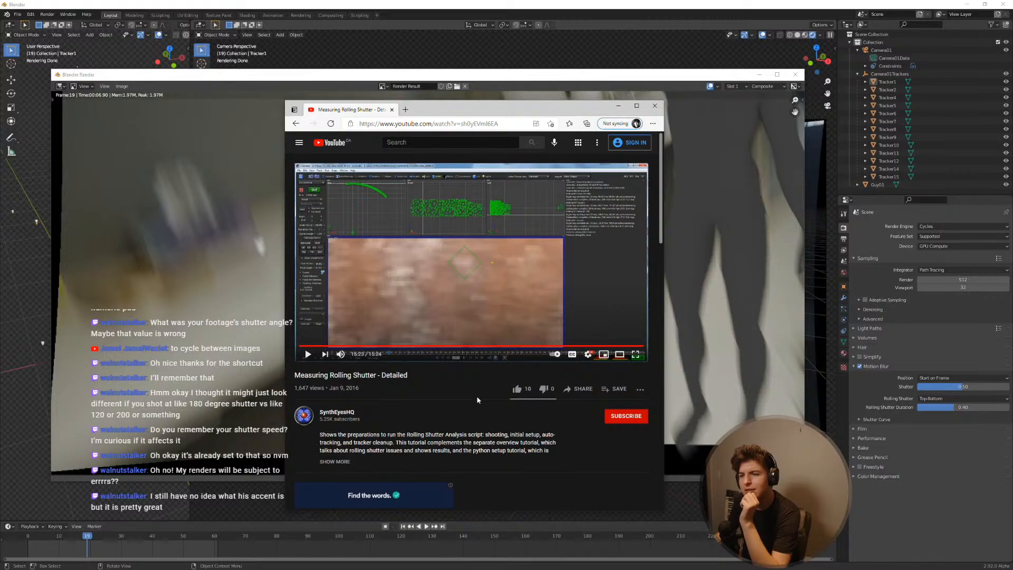
scroll(367, 433, "down", 1)
left_click(339, 405)
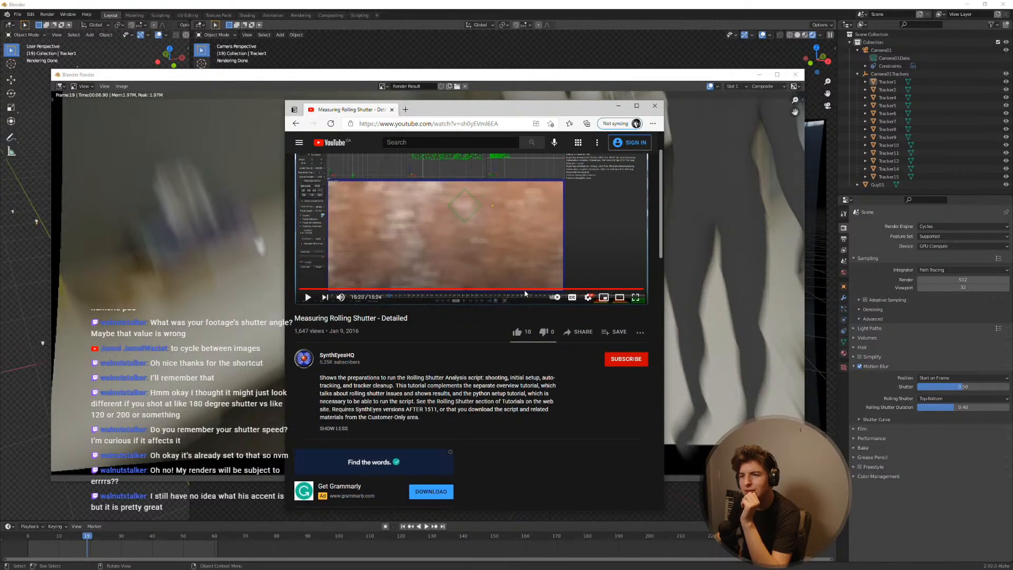
Step: Jump back to 5:34 in the tutorial, lower its volume and enlarge the player to theater mode
left_click(424, 289)
scroll(371, 344, "up", 1)
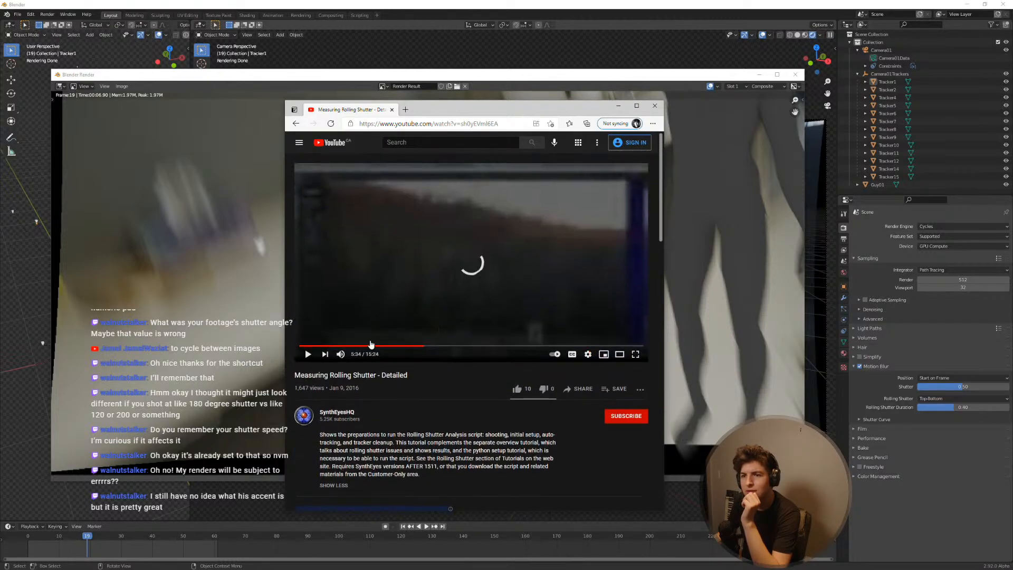
left_click_drag(367, 357, 358, 358)
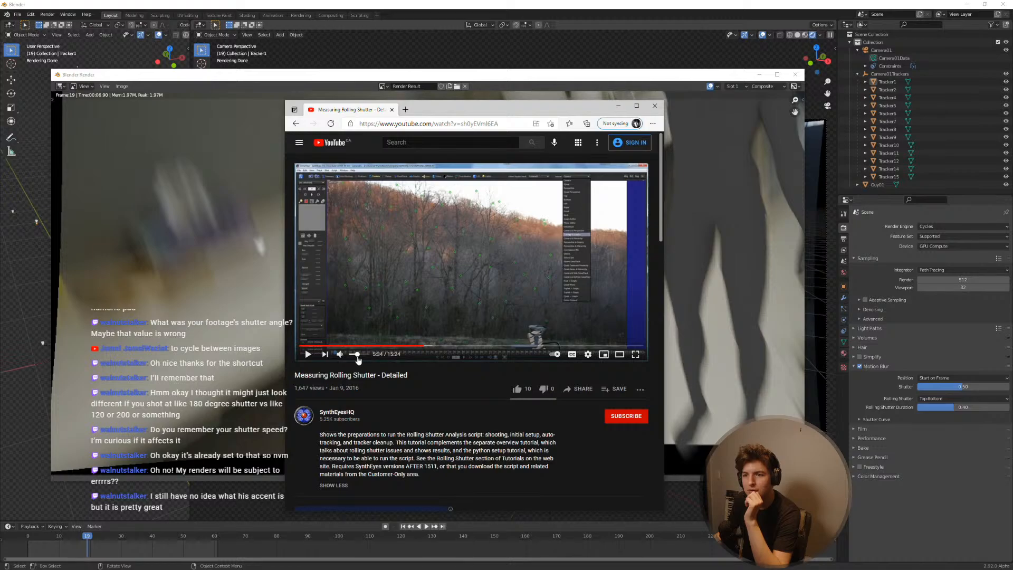
left_click(619, 354)
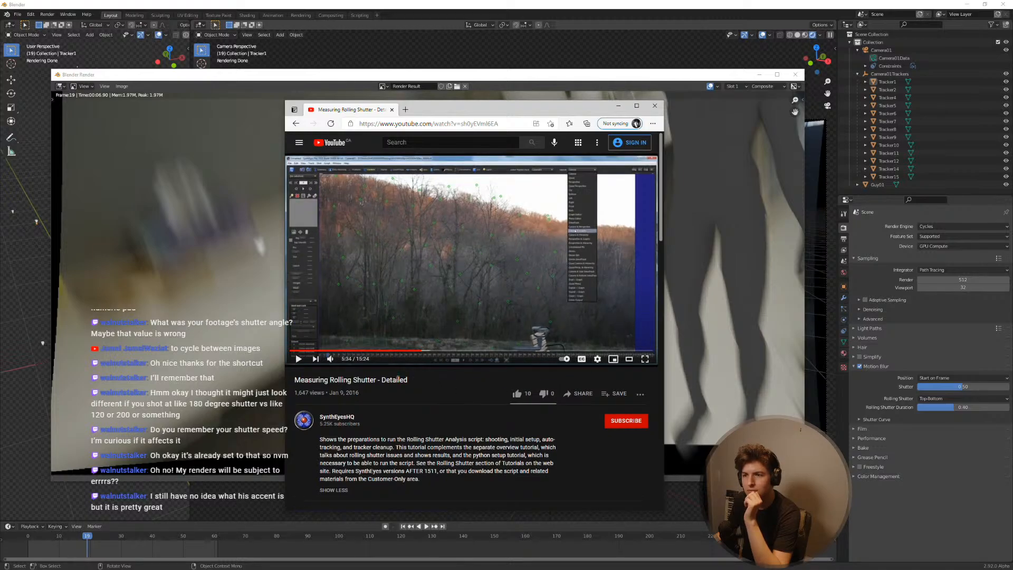
Step: Put the rolling shutter tutorial in full screen and skip back through it to the very beginning
left_click(645, 359)
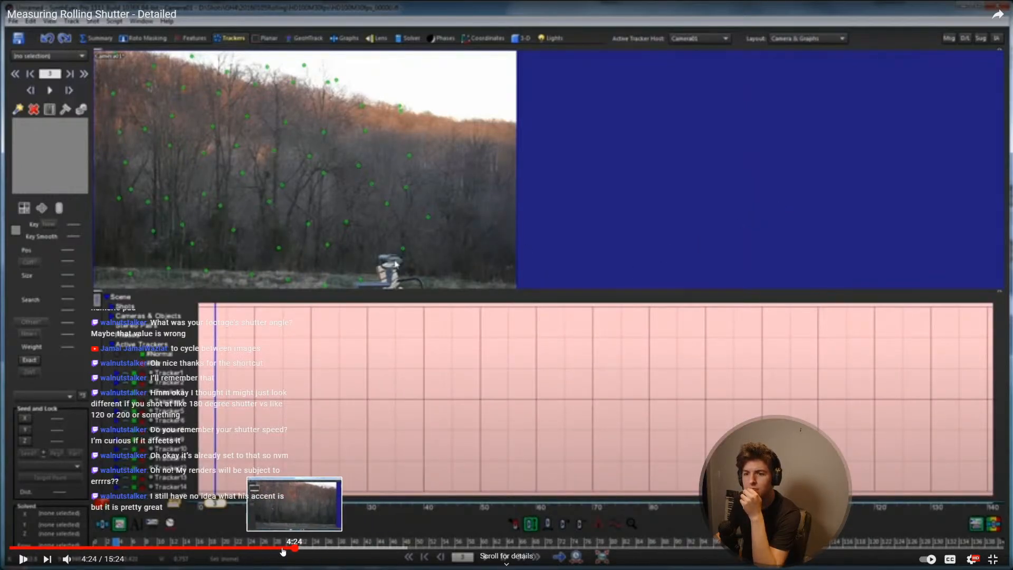
left_click(246, 549)
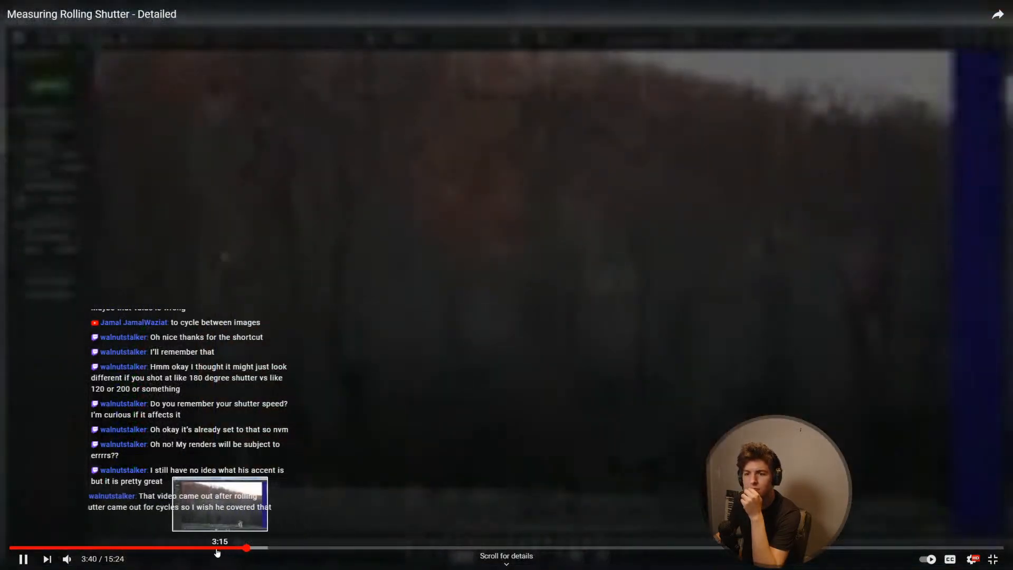
left_click(197, 549)
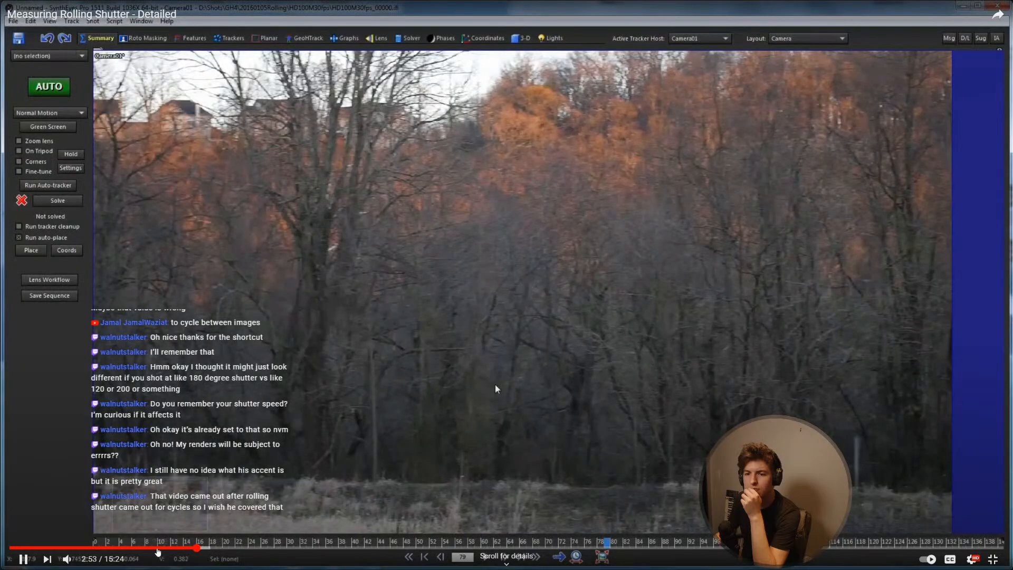
left_click(121, 548)
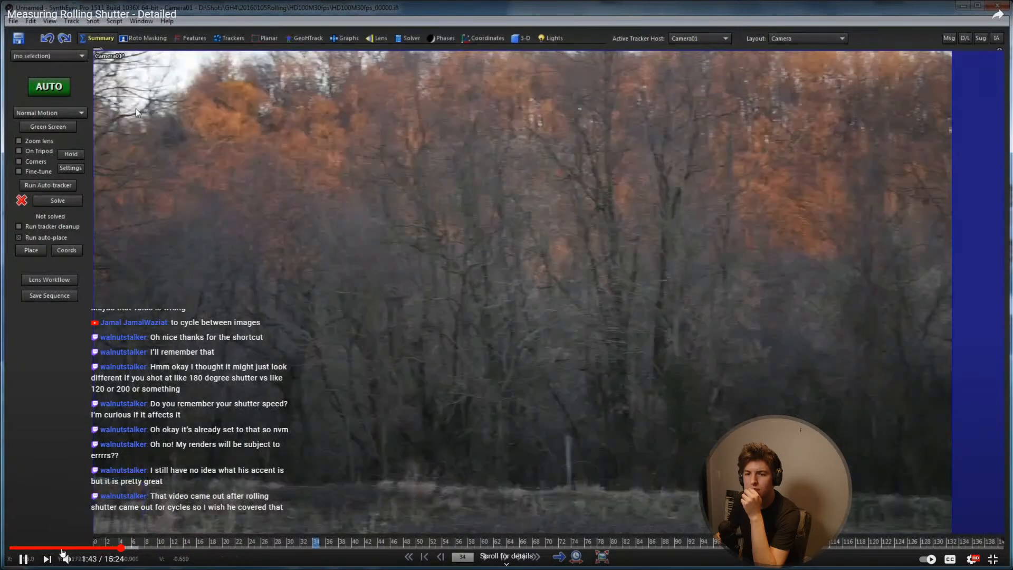
left_click(23, 549)
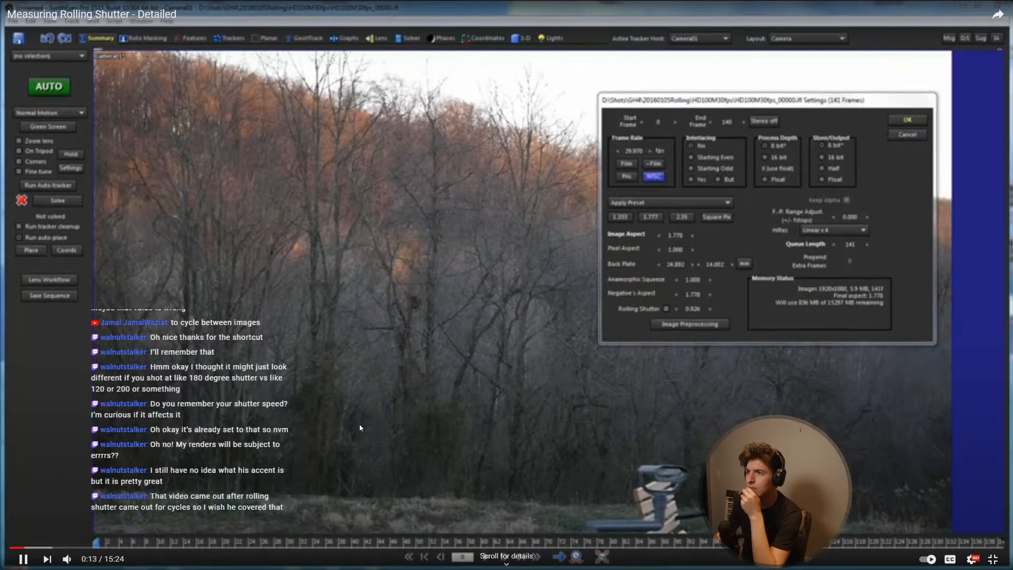
left_click(11, 548)
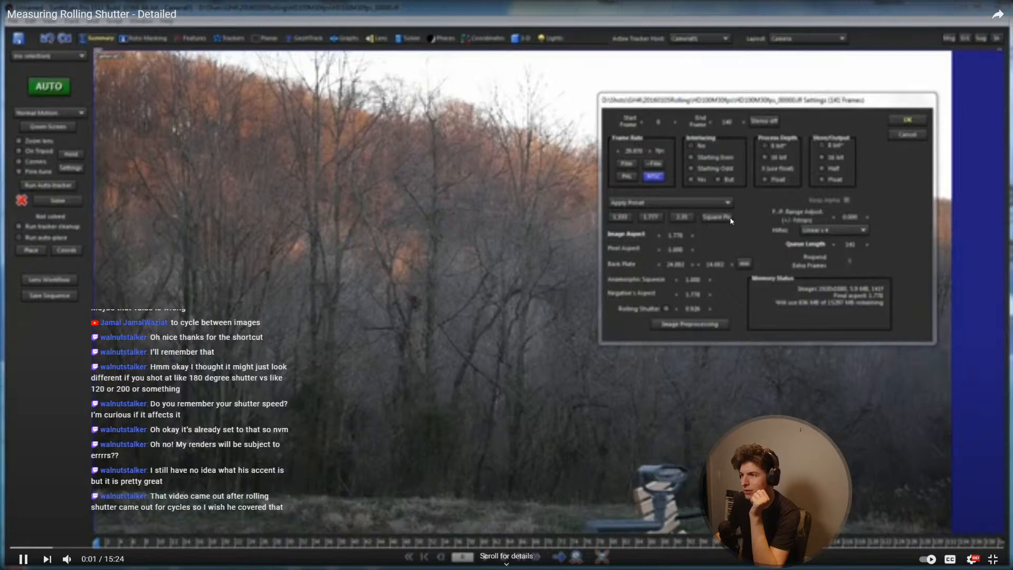
Step: Watch the tutorial's opening on the shot's rolling shutter setting up to 0:26, louder and at 1080p quality, and exit full screen
left_click(771, 327)
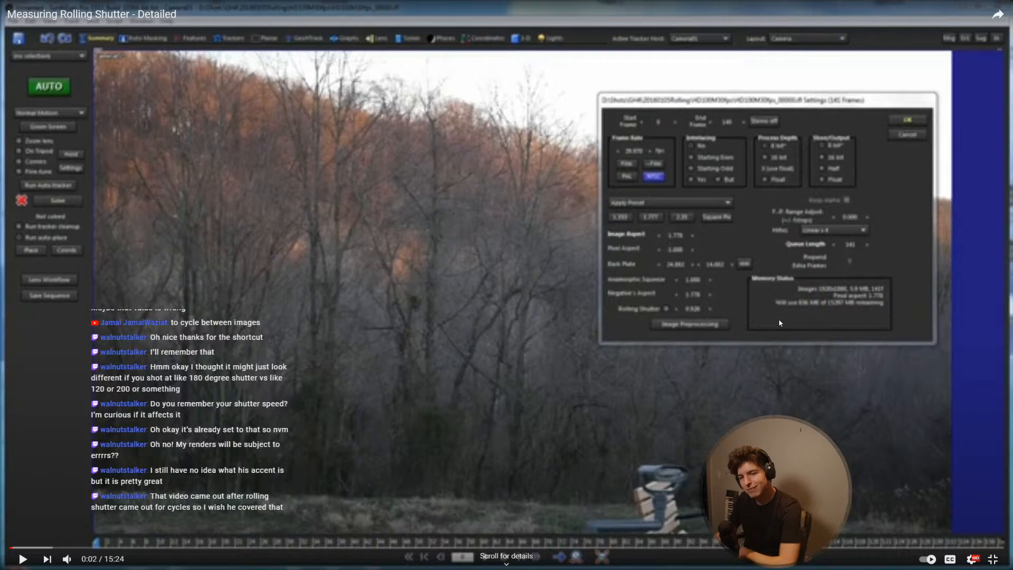
left_click(780, 323)
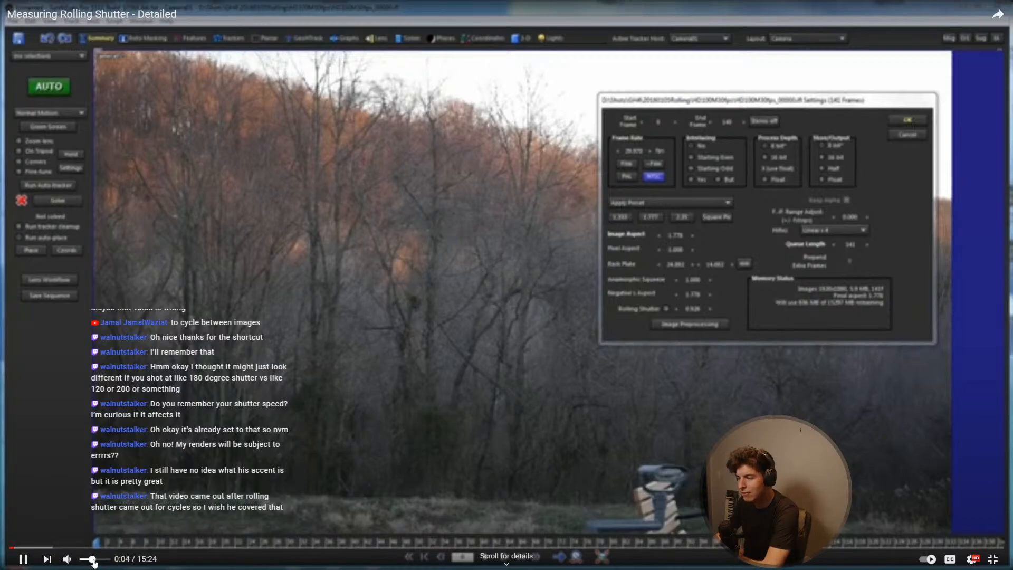
left_click_drag(96, 563, 98, 560)
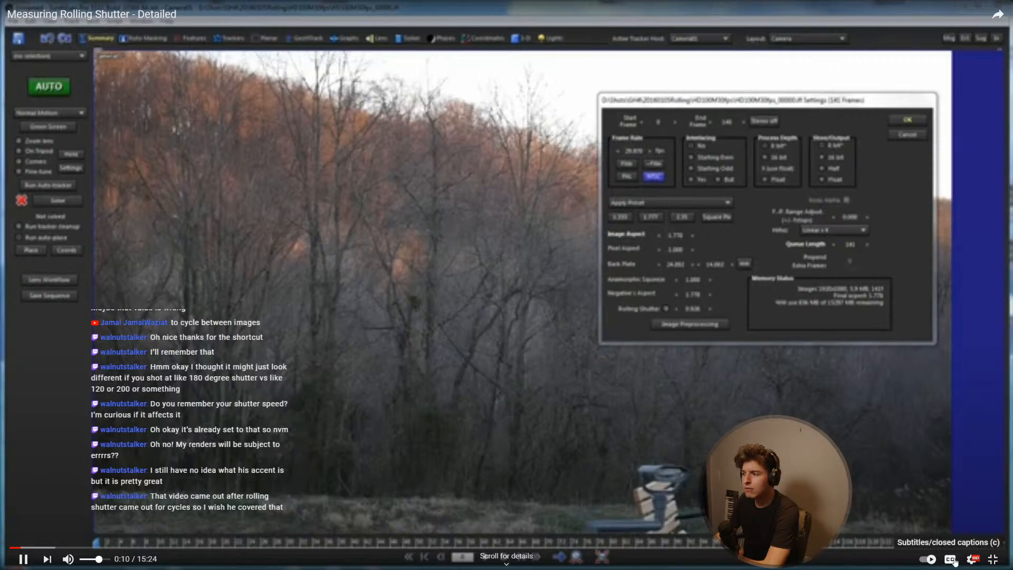
left_click(972, 559)
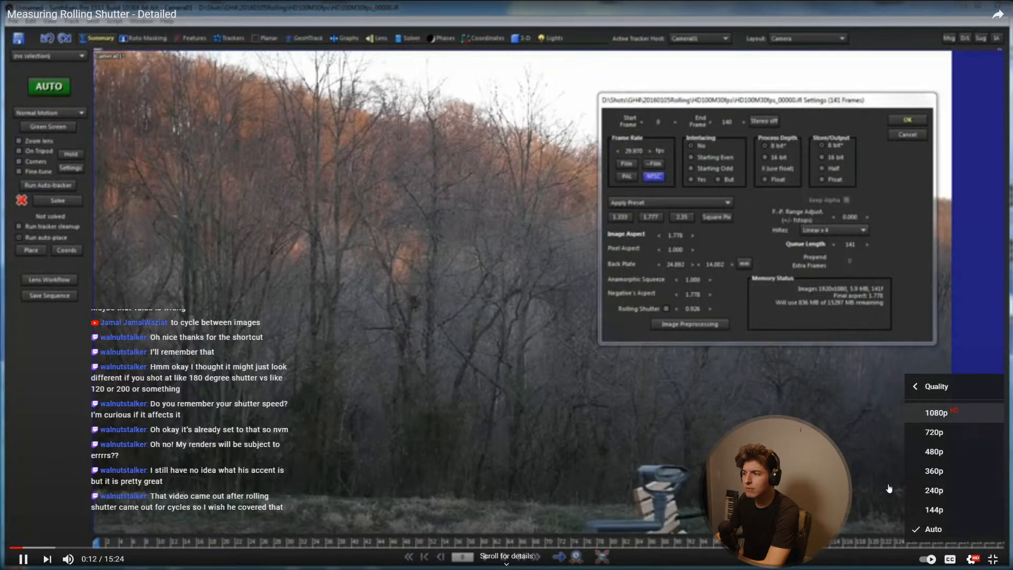
left_click(967, 412)
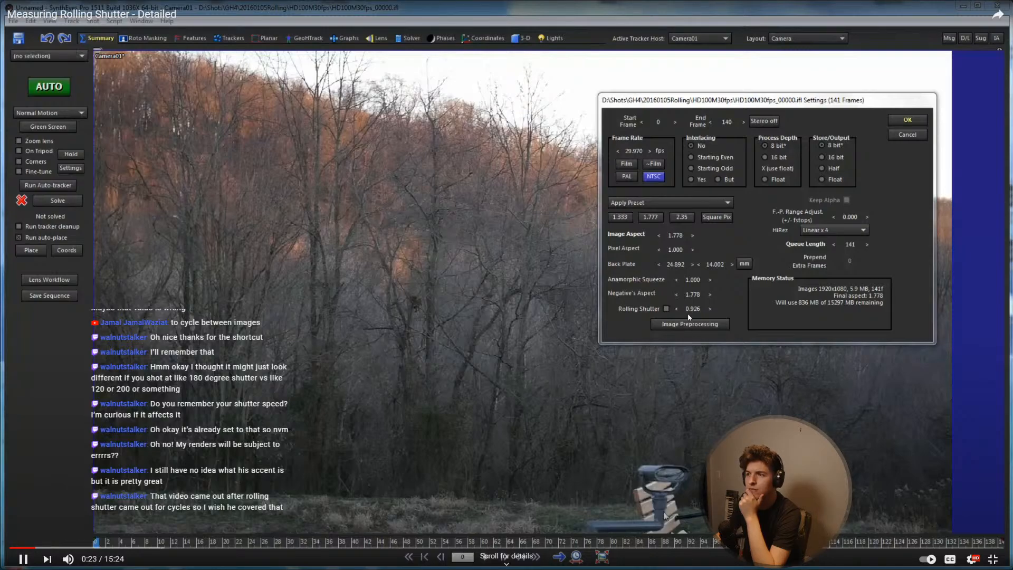
left_click(691, 346)
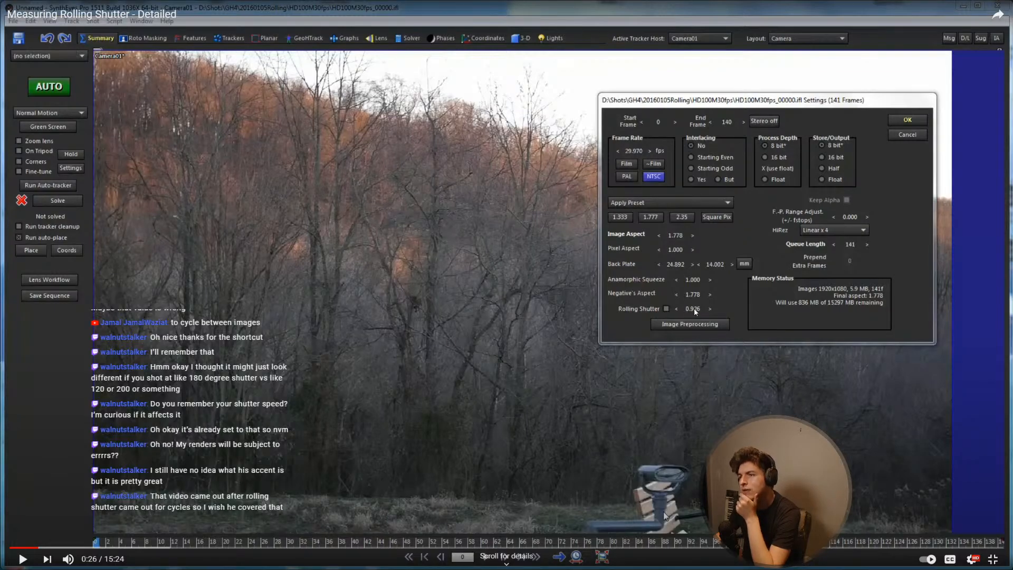
left_click(993, 560)
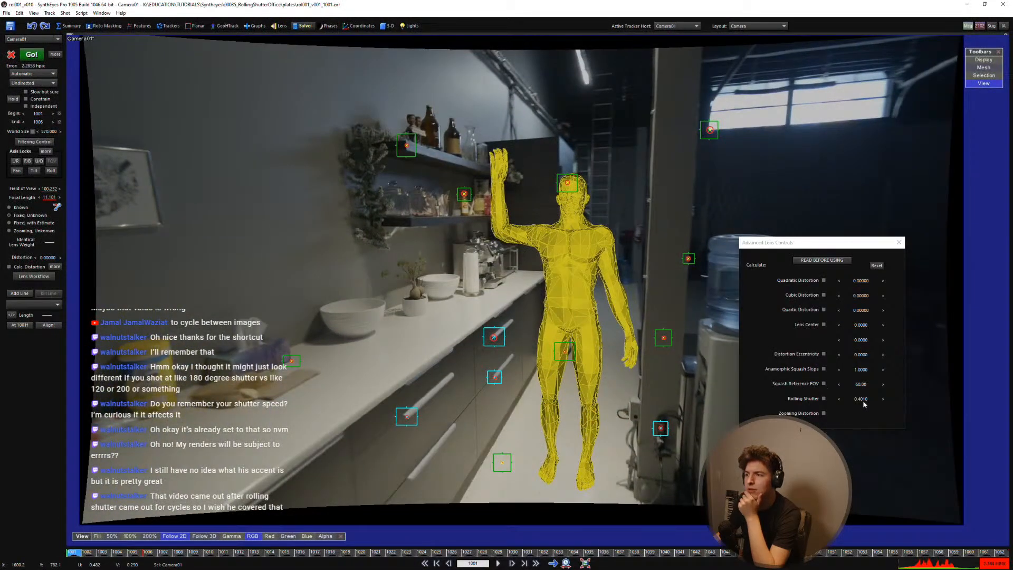
Step: In SynthEyes, toggle rolling shutter compensation in the kitchen shot's settings and apply the change
left_click(17, 13)
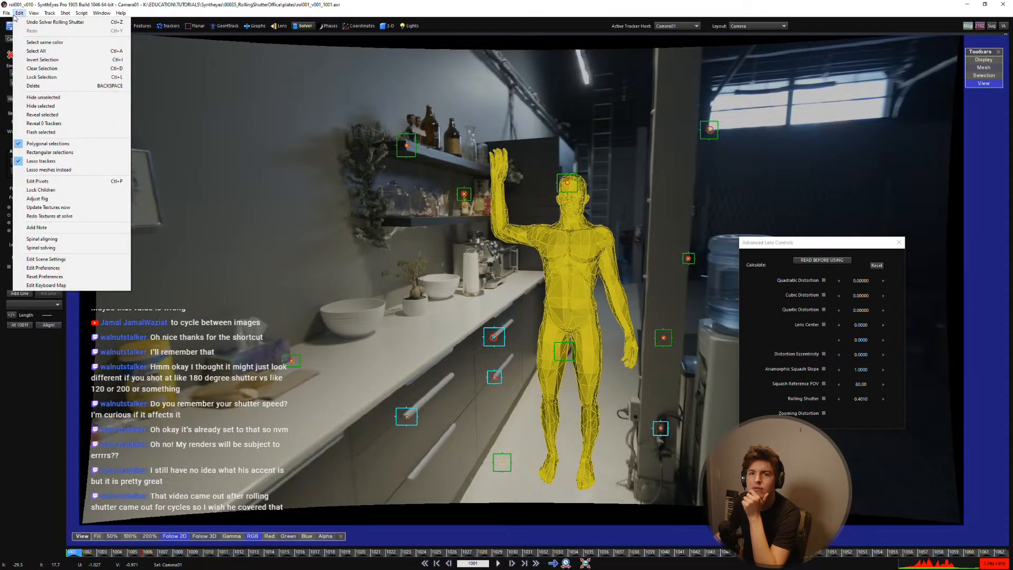
left_click(85, 31)
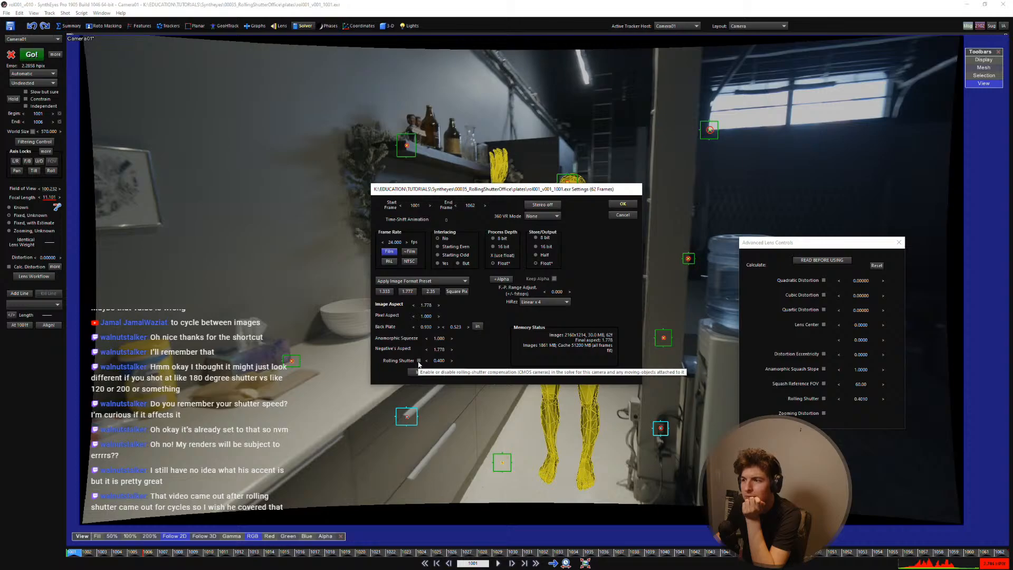
left_click(419, 362)
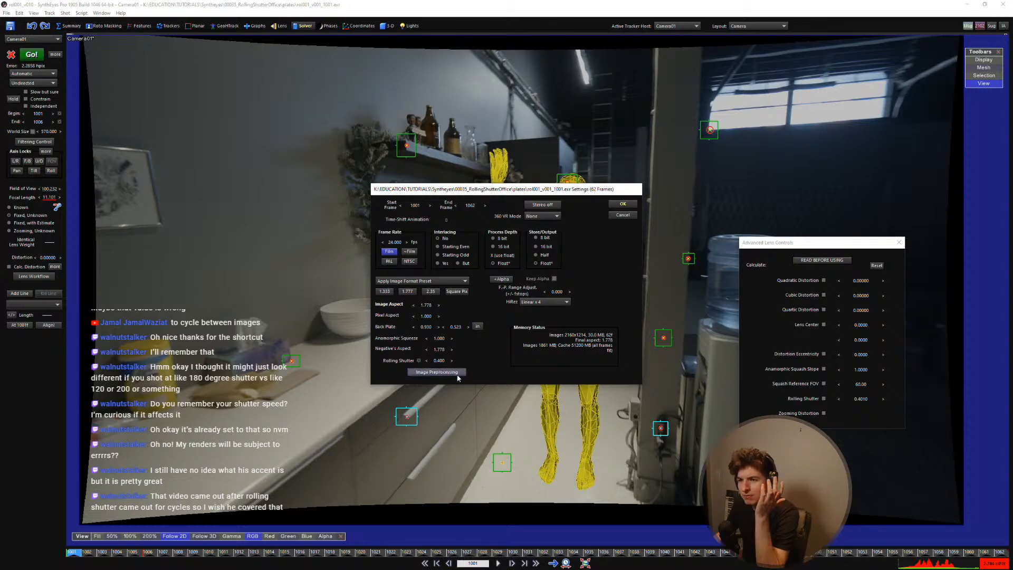
left_click(622, 204)
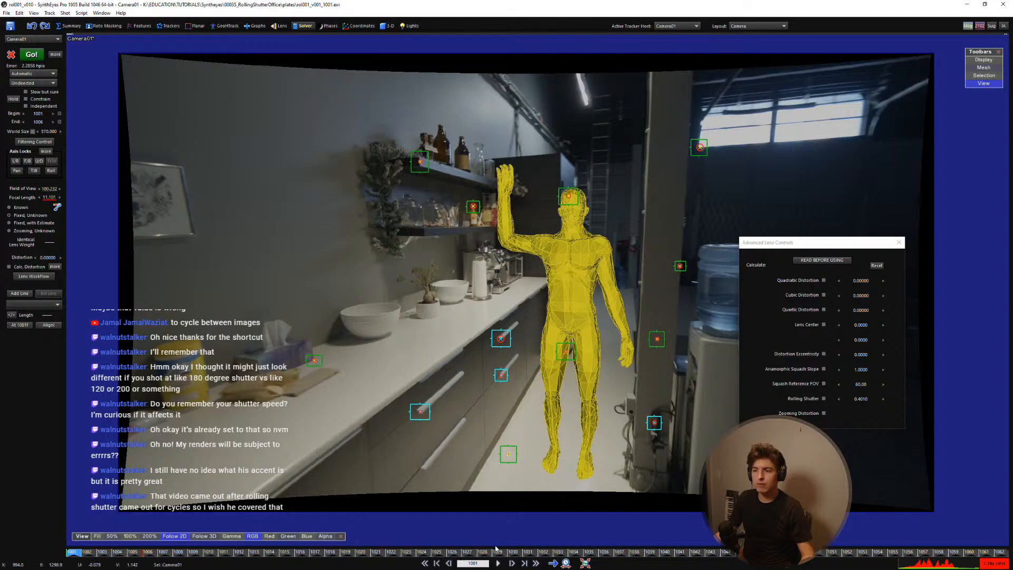
Step: Go to frame 1030, select all trackers and set their seed positions from the solved coordinates
left_click(553, 551)
left_click_drag(553, 551, 517, 551)
key("ctrl+a")
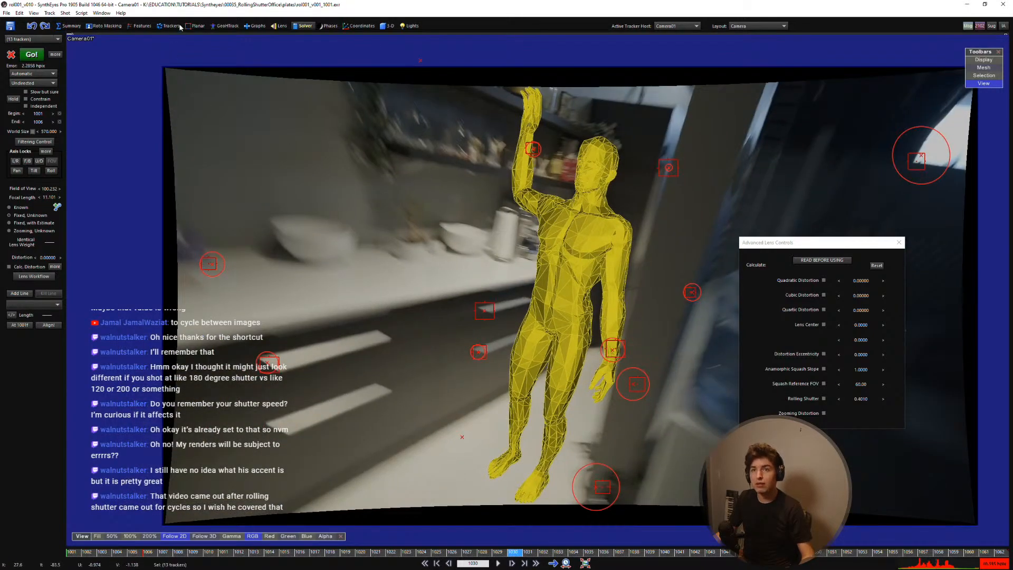
left_click(162, 27)
left_click(24, 417)
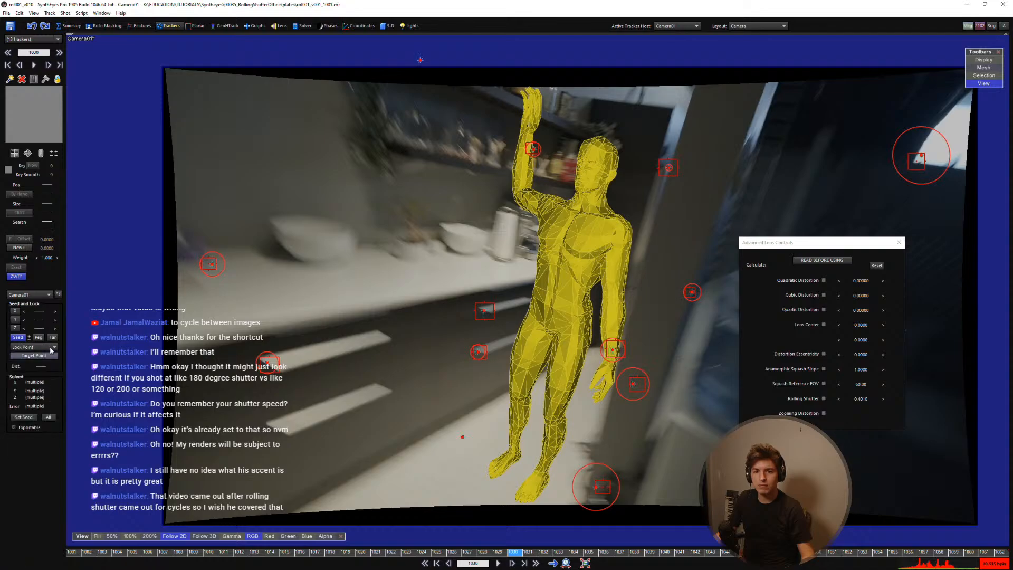
Step: Refine the camera solve from the new seeds, accept it and inspect the drawer-handle trackers up close on frame 1030
left_click(304, 26)
left_click(31, 54)
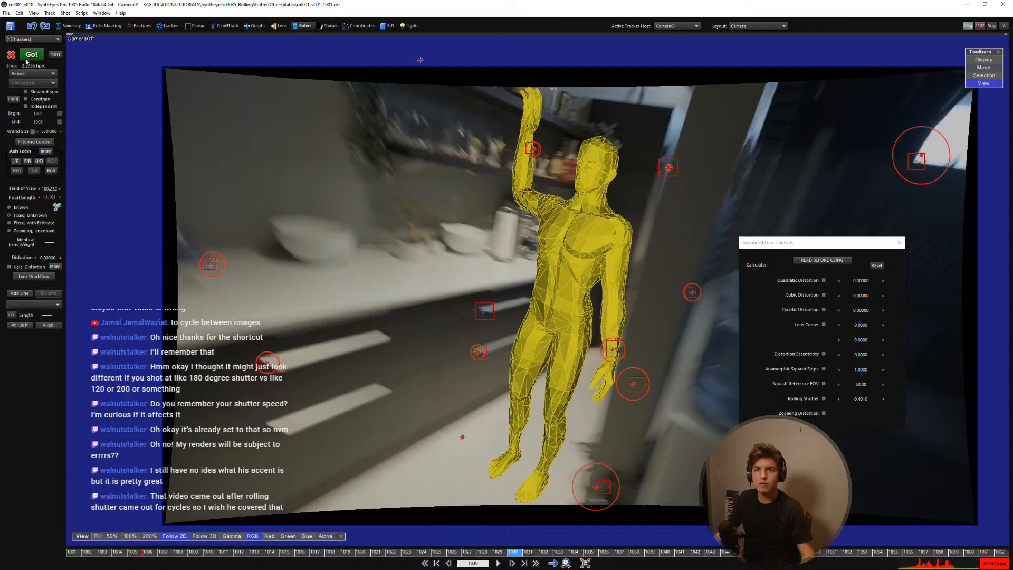
left_click(150, 141)
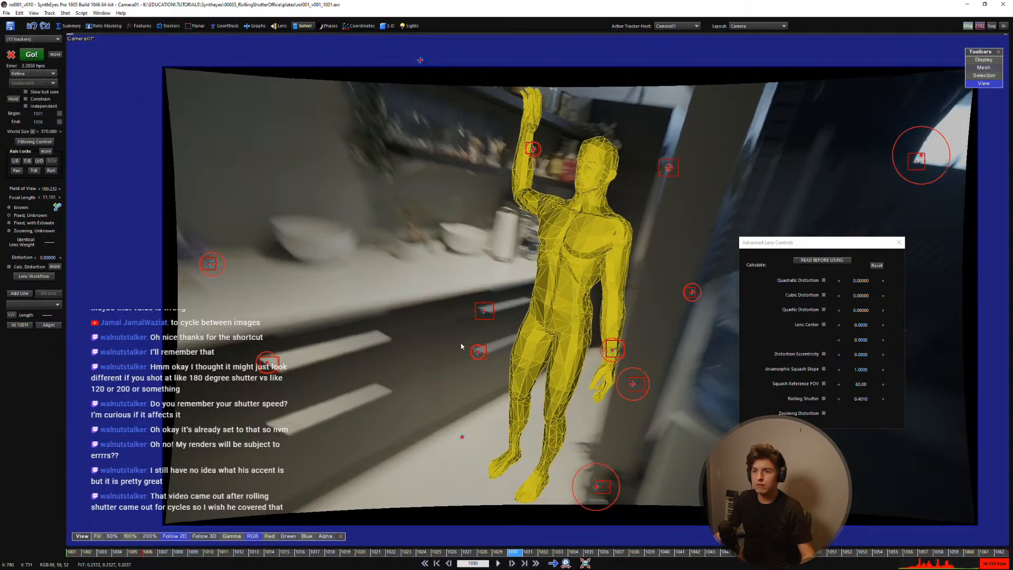
scroll(609, 508, "up", 3)
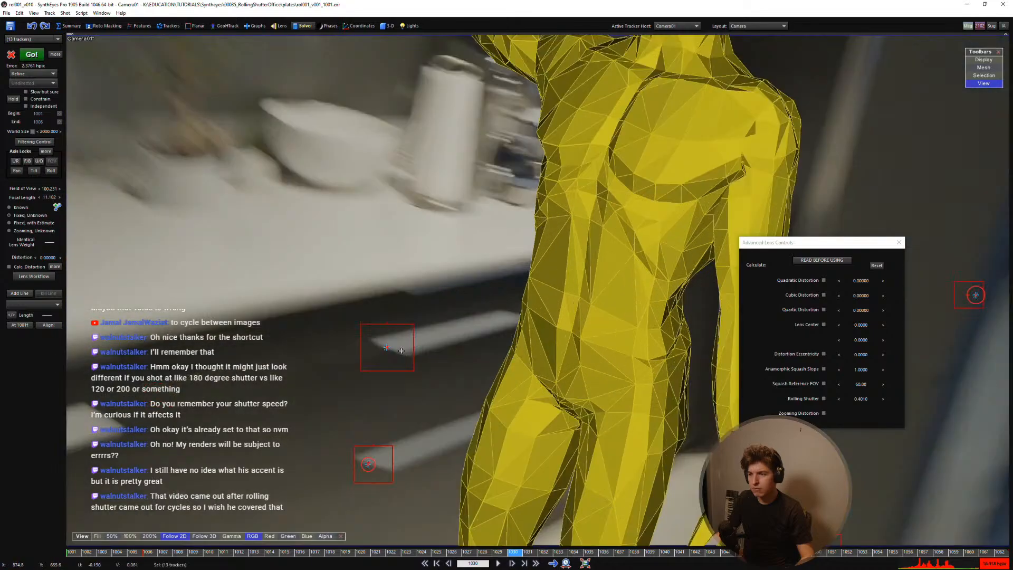
scroll(531, 384, "down", 3)
middle_click_drag(532, 384, 437, 306)
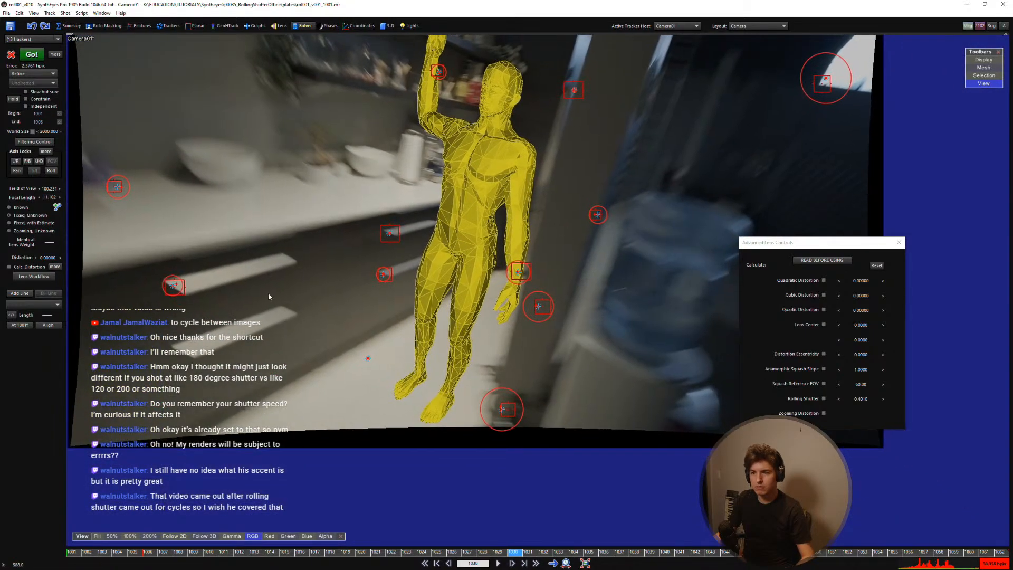
Step: Return to the tracker controls, run the camera solve once more and accept the result
left_click(158, 27)
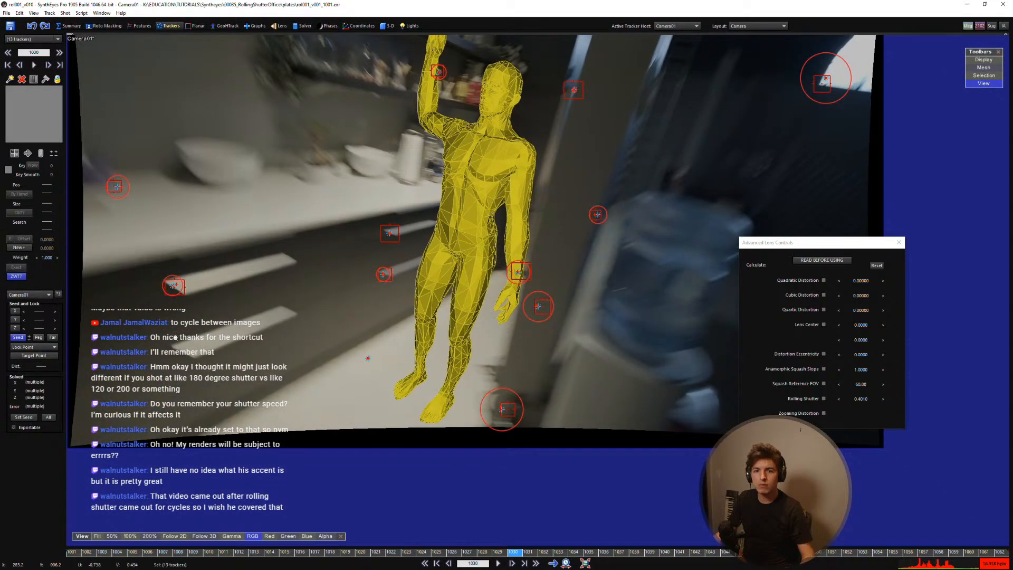
scroll(566, 340, "up", 2)
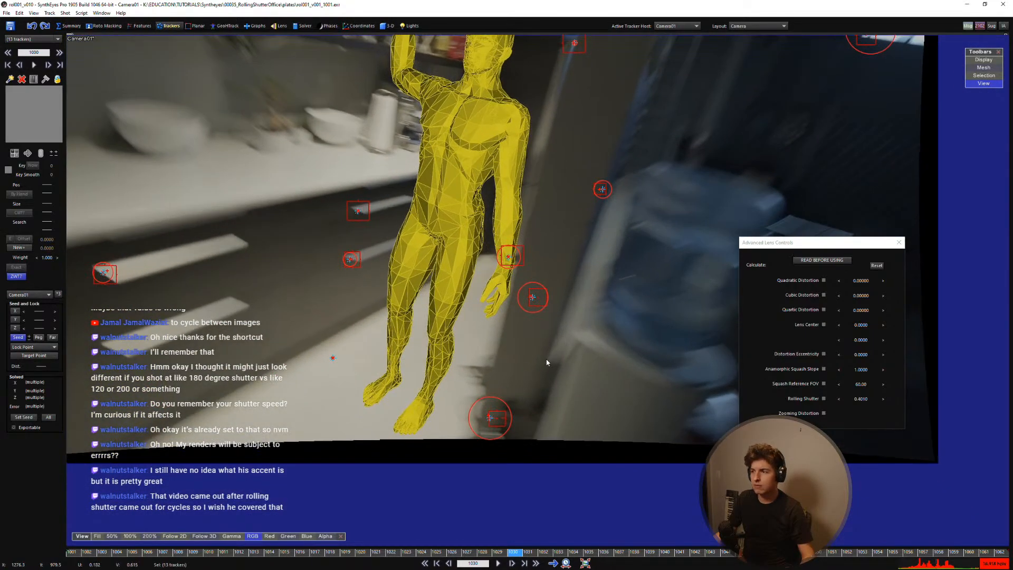
middle_click_drag(547, 360, 566, 373)
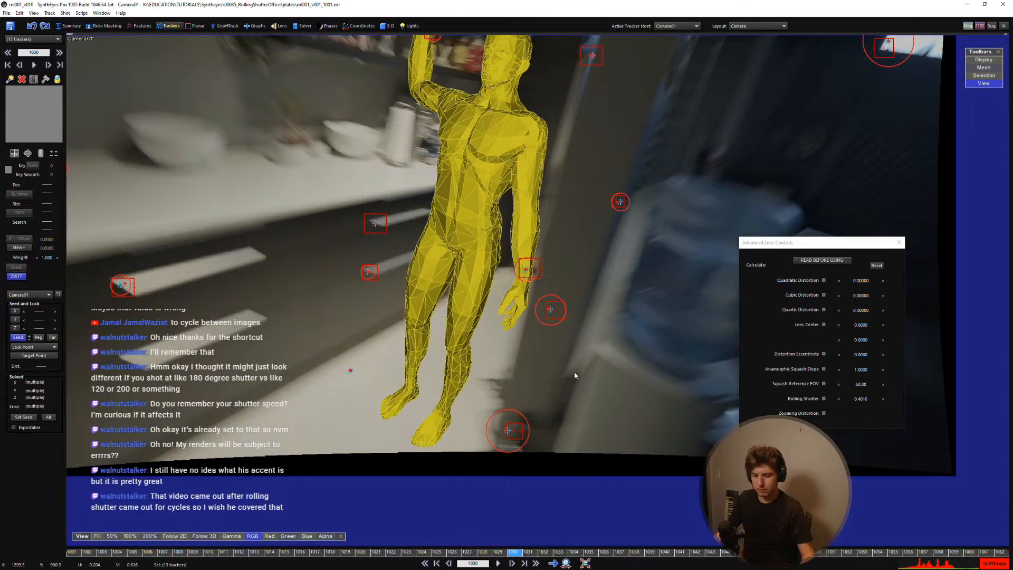
key("shift+g")
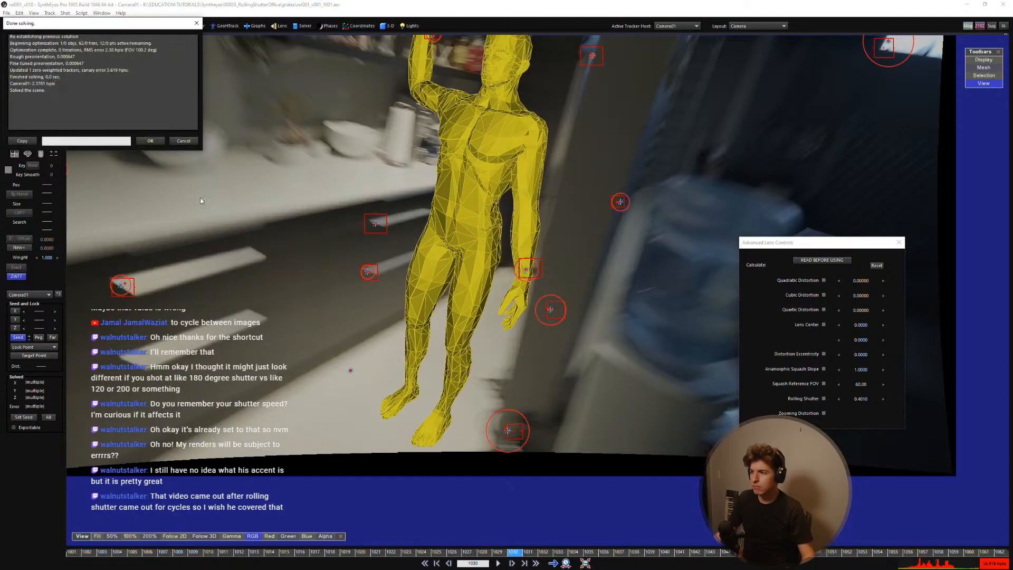
left_click(150, 142)
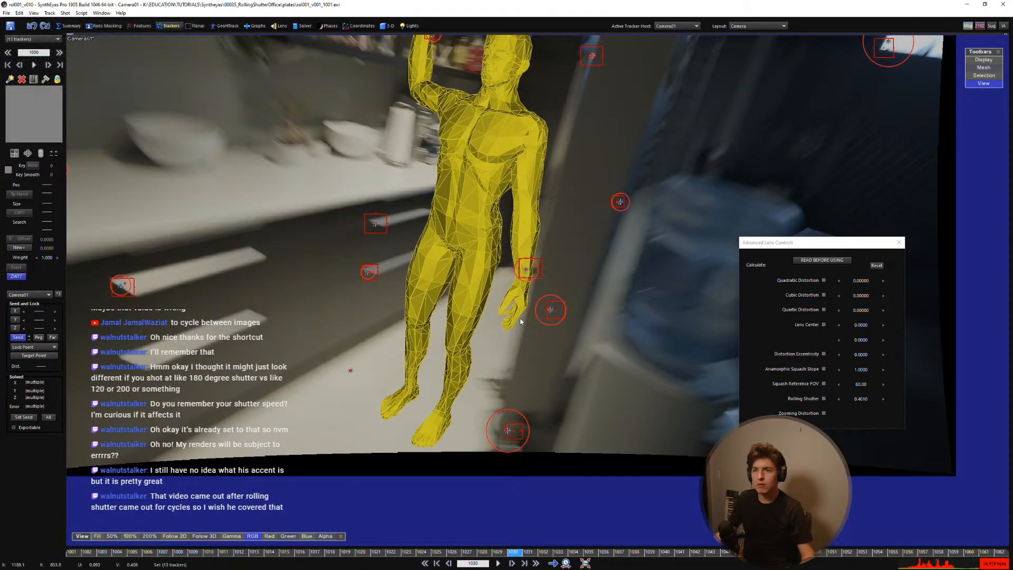
Step: Play and step through the shot around frames 1016 to 1025 and examine the tracker offset at the pillar's base on frame 1020
scroll(519, 322, "down", 2)
key("space")
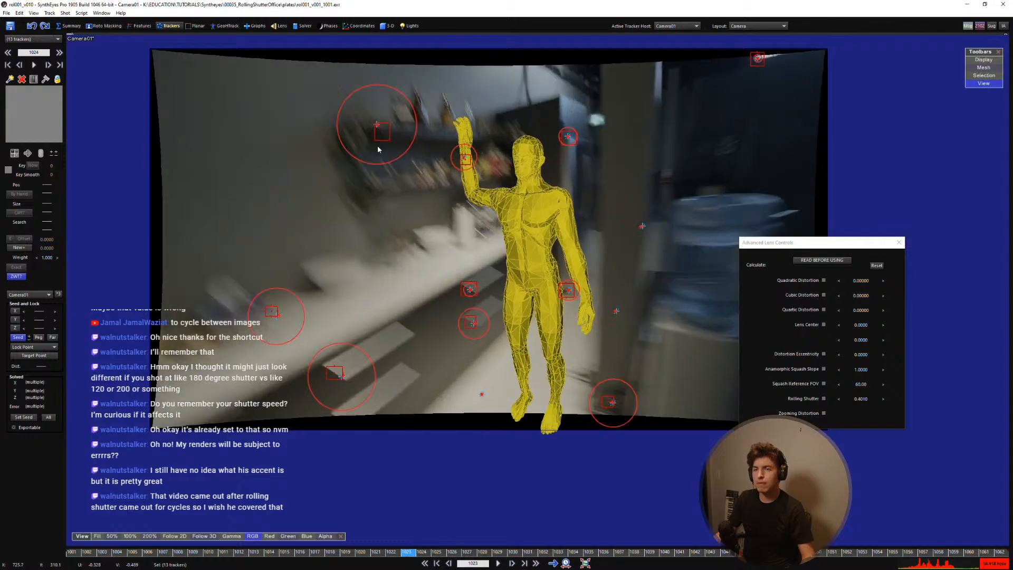
key("space")
key("Left")
key("Left")
key("Left")
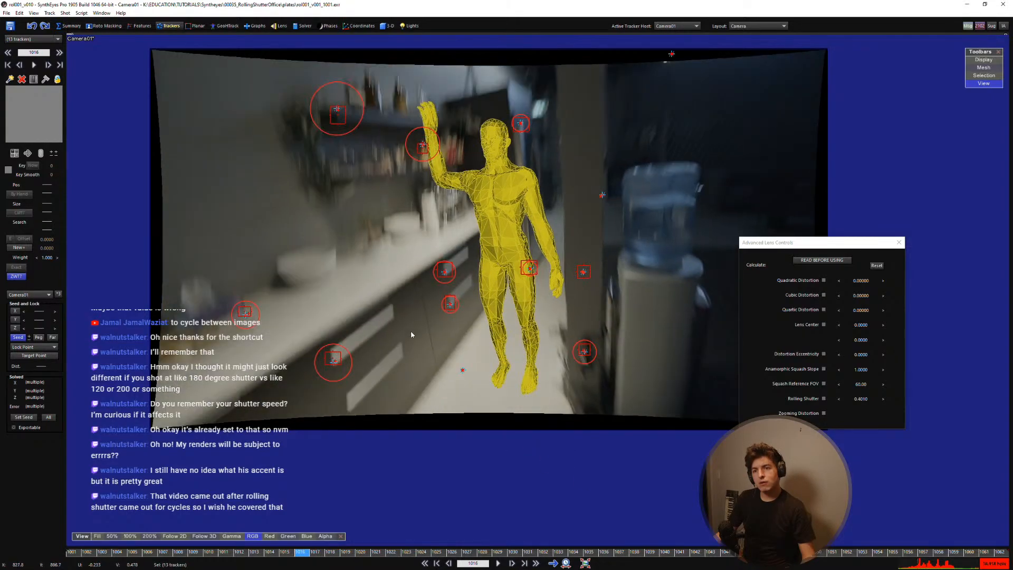
key("Right")
key("Right")
key("Right")
key("Right")
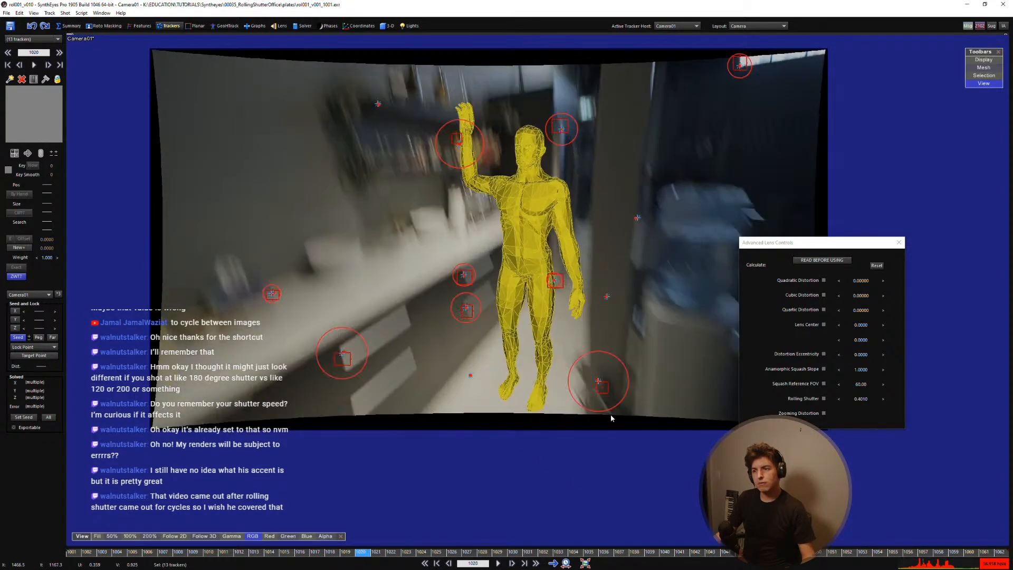
scroll(606, 412, "up", 2)
scroll(645, 415, "up", 3)
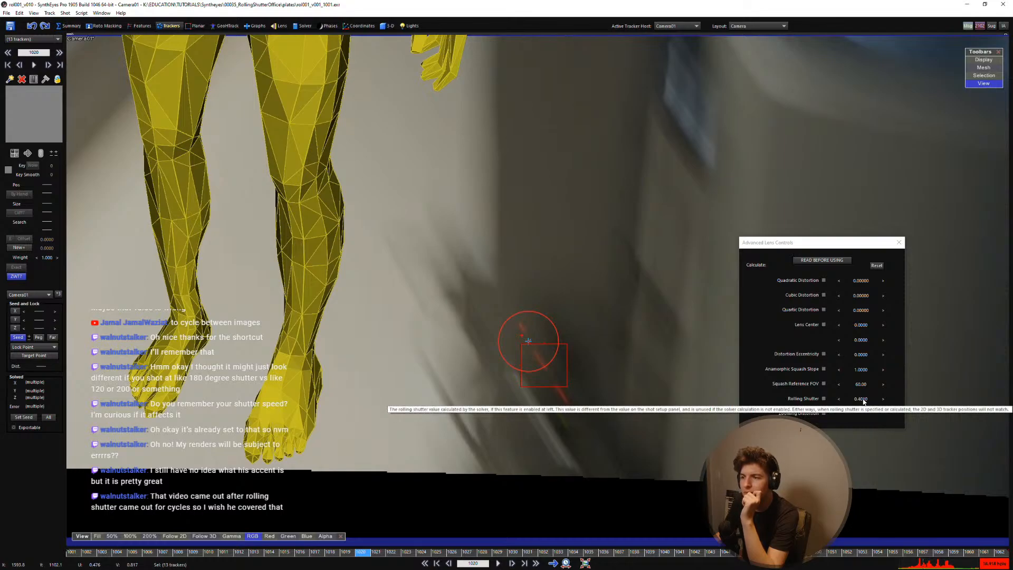
Step: Check the rolling shutter field's explanation in the shot settings and open the SynthEyes User Manual PDF
left_click(66, 13)
left_click(75, 30)
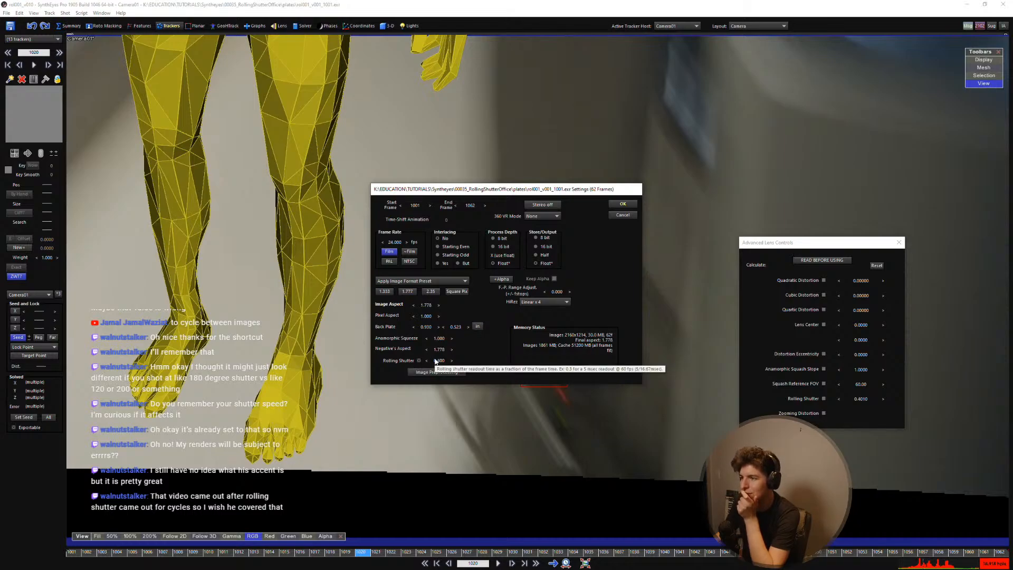
left_click(120, 14)
left_click(622, 205)
left_click(121, 13)
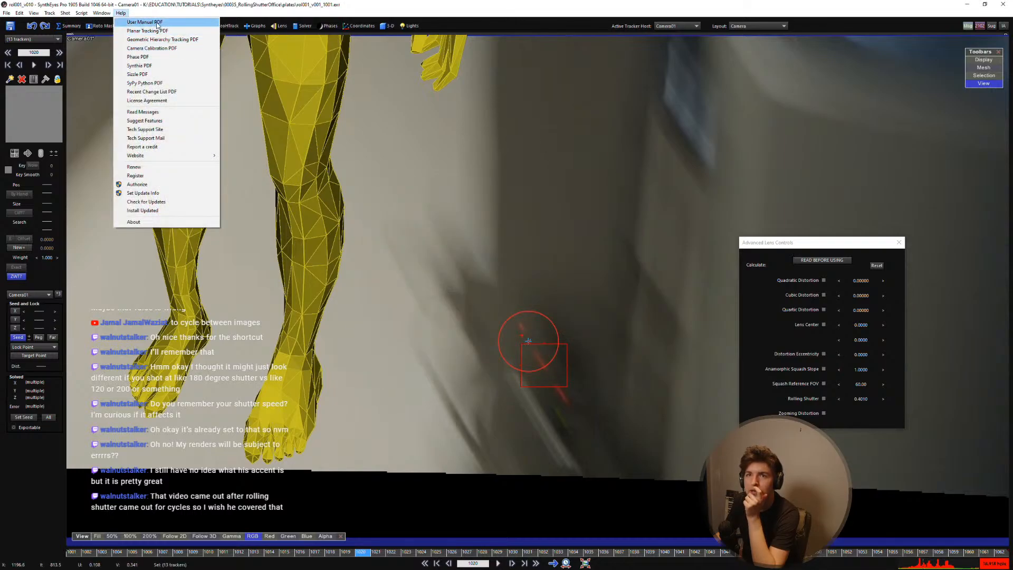
left_click(144, 21)
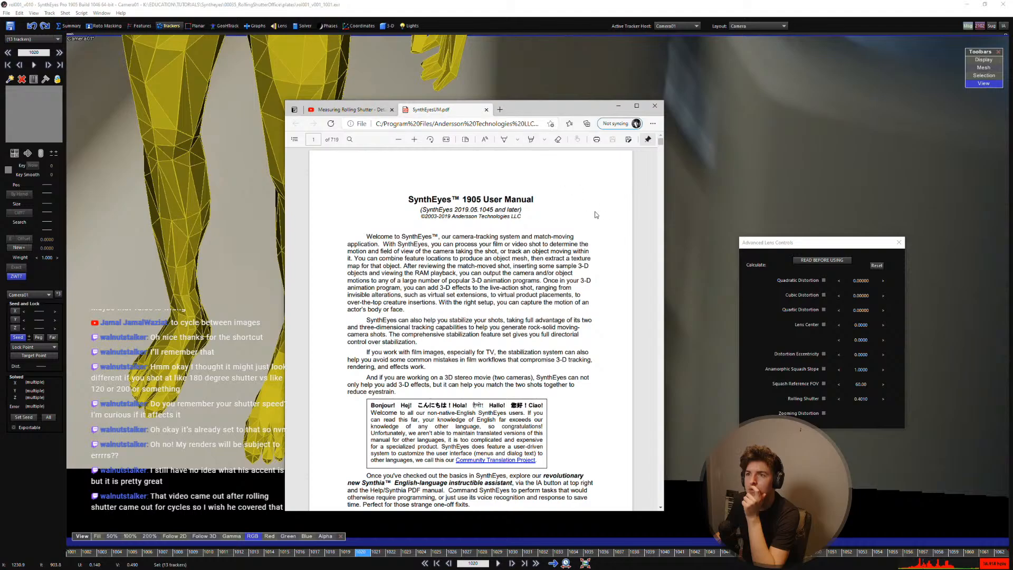
Step: Enlarge and reposition the manual window, search for "rolling shutter" and go through the matches to the Rolling Shutter section on page 108
left_click_drag(664, 206, 886, 224)
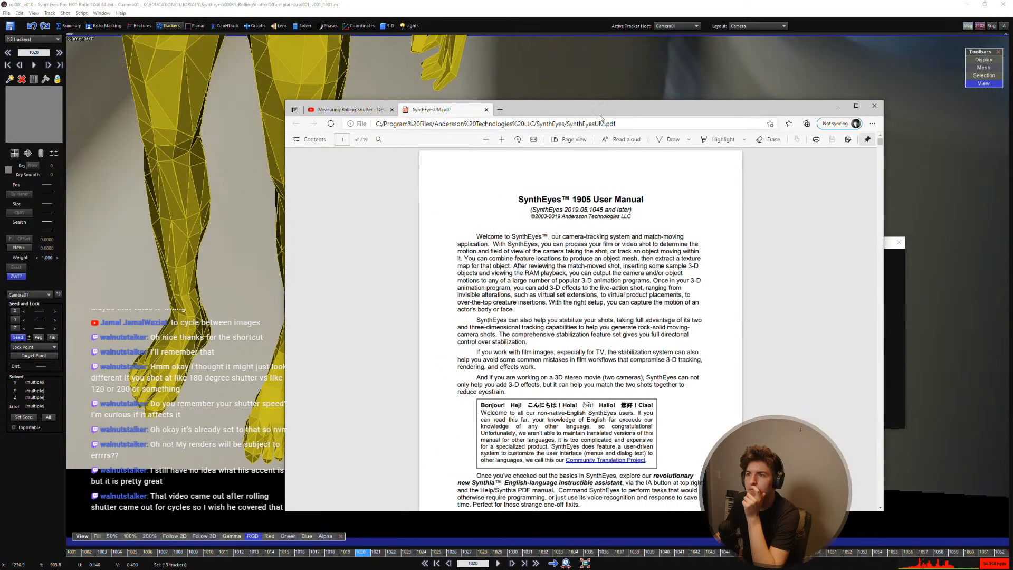
left_click_drag(614, 107, 575, 58)
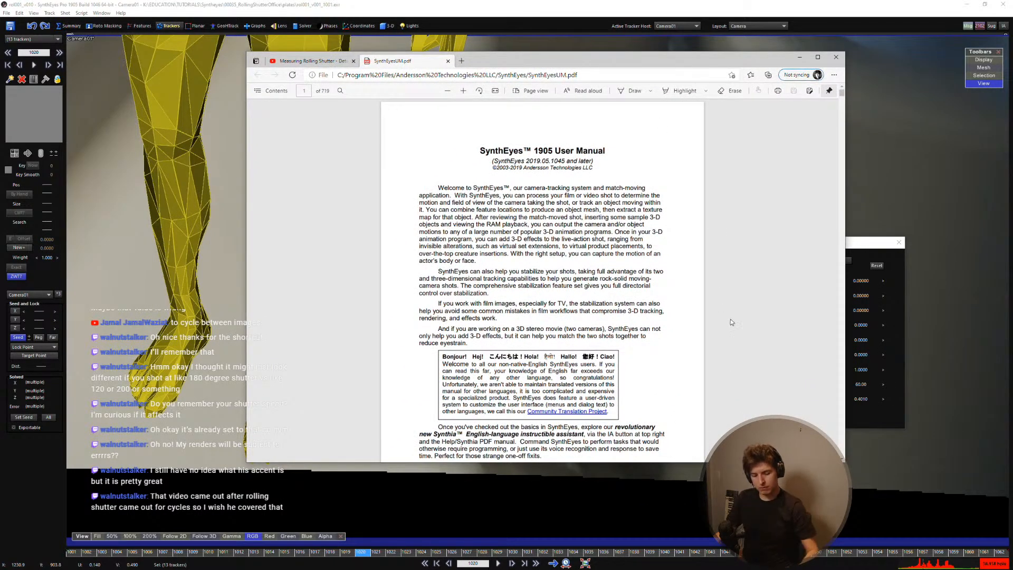
key("ctrl+f")
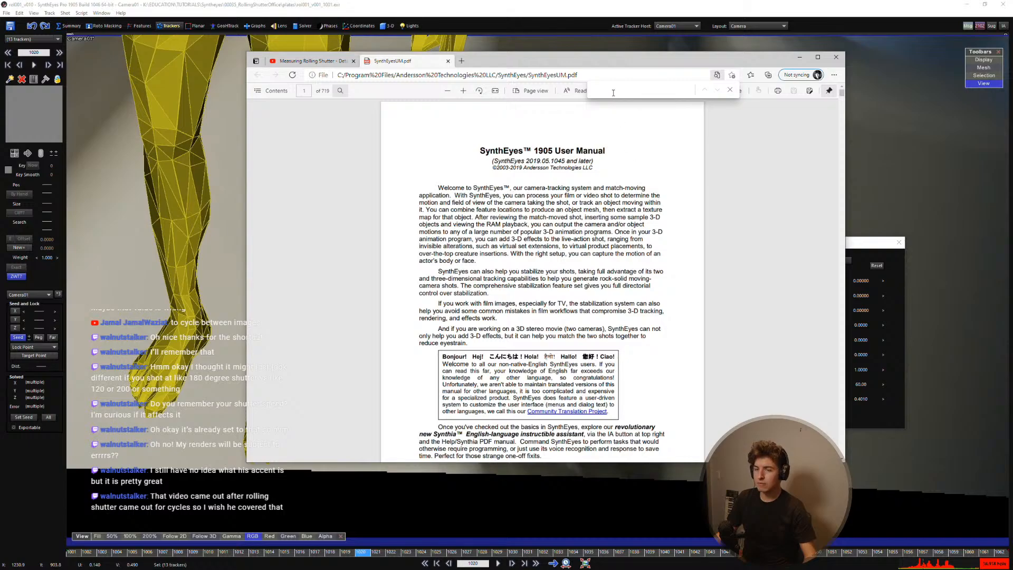
type("rolling shutter")
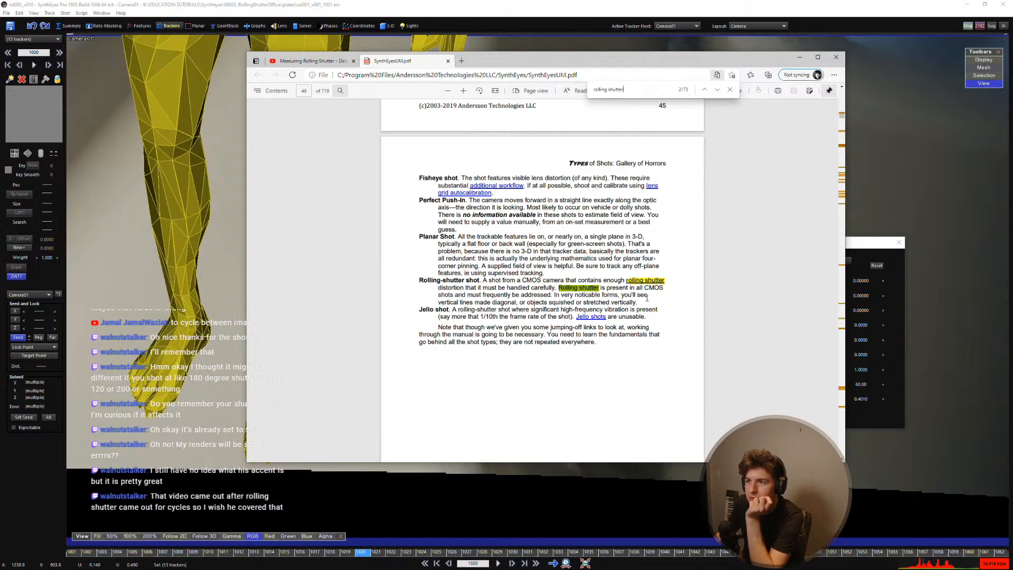
left_click(717, 91)
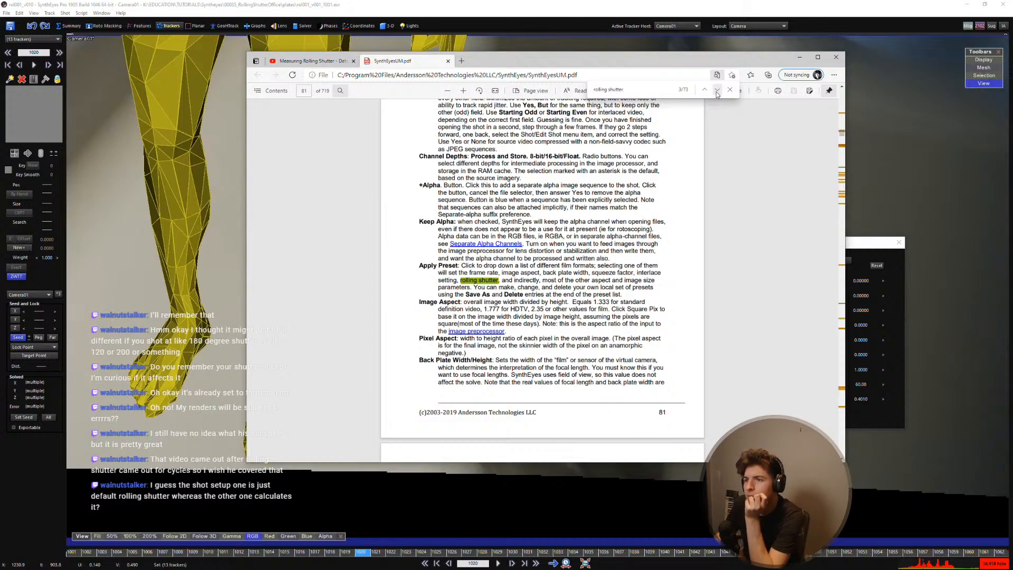
left_click(717, 90)
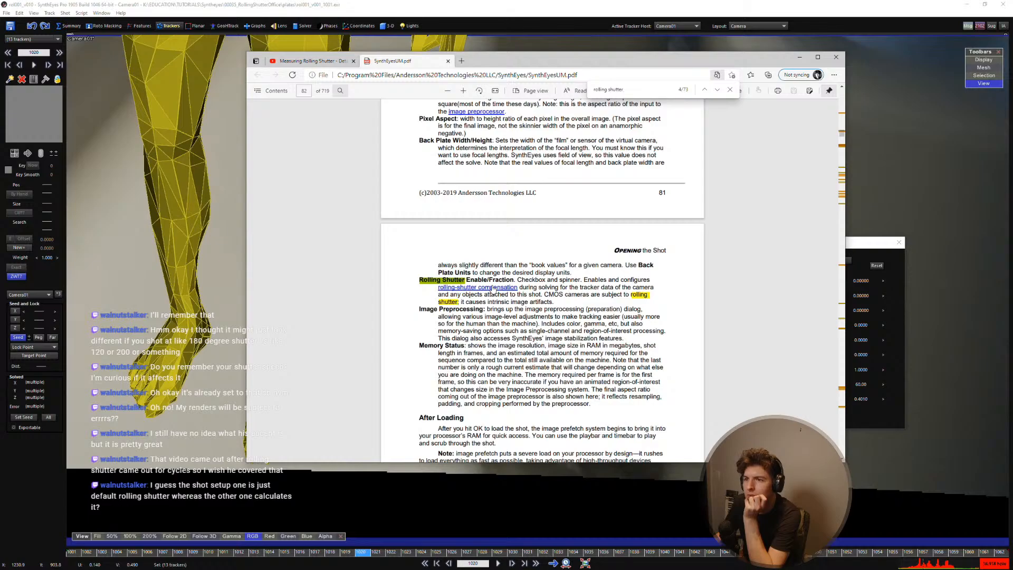
left_click(716, 91)
left_click(716, 91)
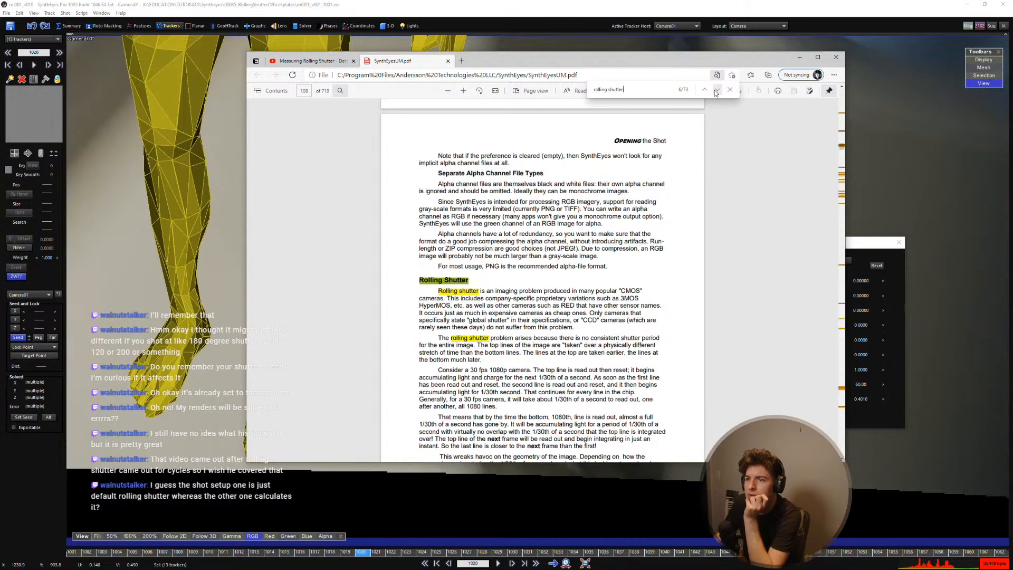
Step: Read the manual's Rolling Shutter section from page 108 through the Rolling Shutter Compensator procedure on page 111
scroll(574, 239, "down", 3)
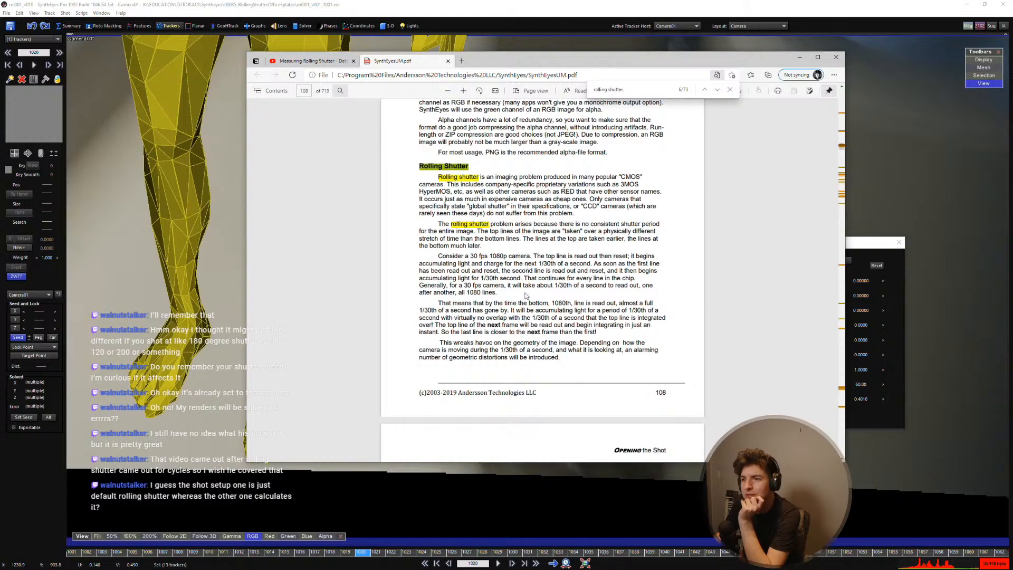
scroll(508, 305, "down", 1)
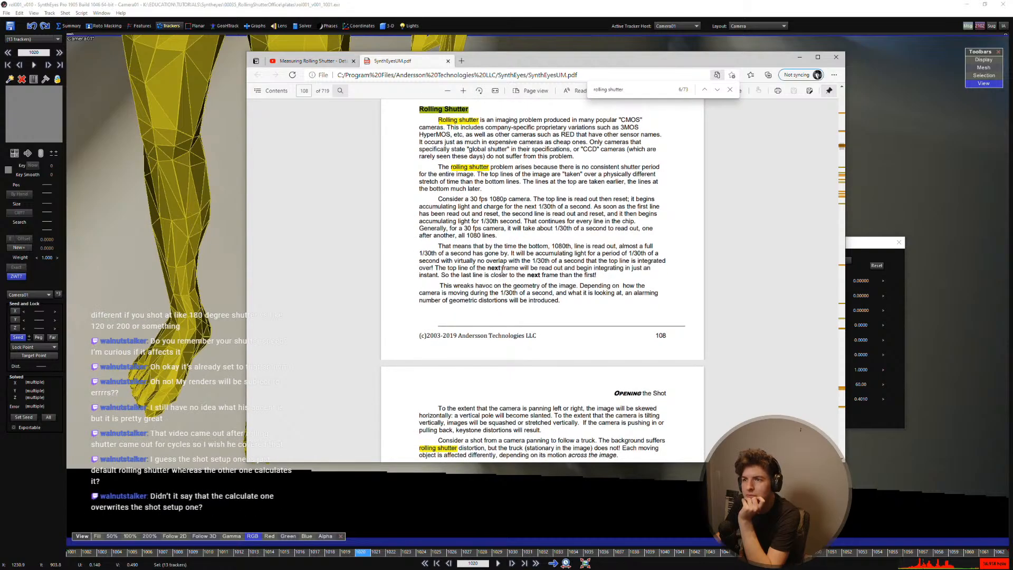
scroll(511, 284, "down", 1)
scroll(510, 283, "down", 3)
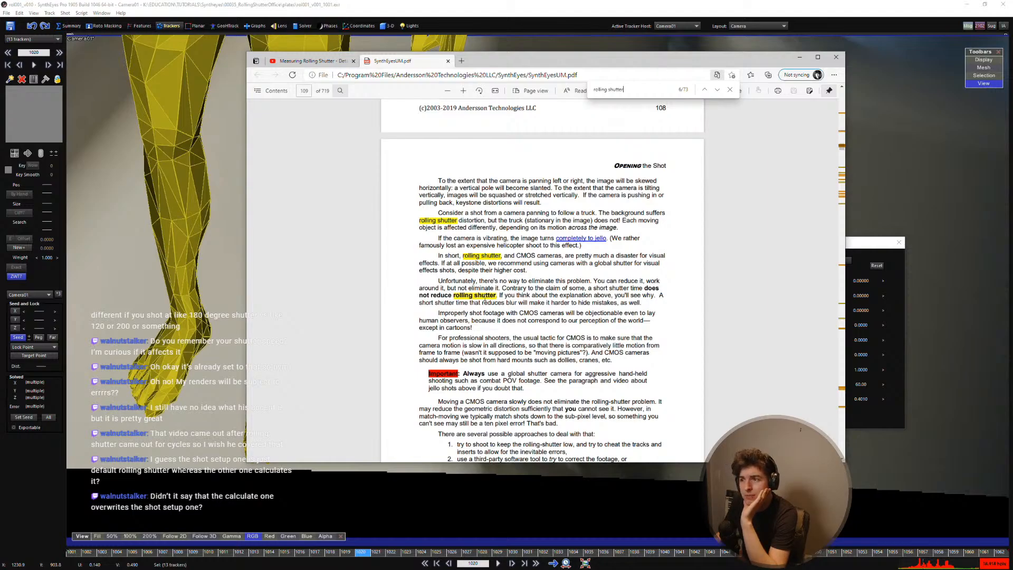
scroll(486, 322, "down", 2)
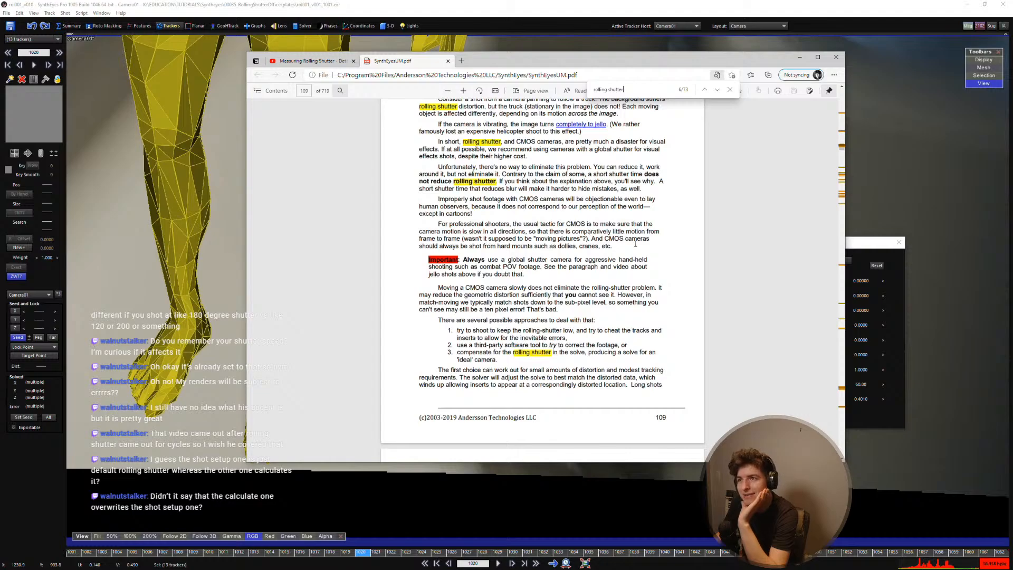
scroll(608, 216, "down", 5)
scroll(634, 258, "down", 4)
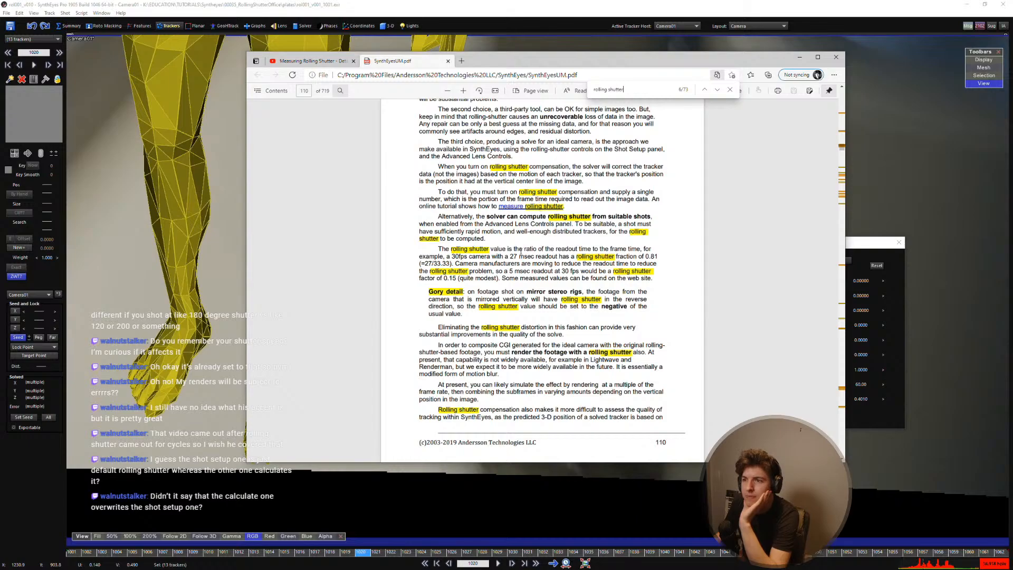
scroll(520, 251, "down", 7)
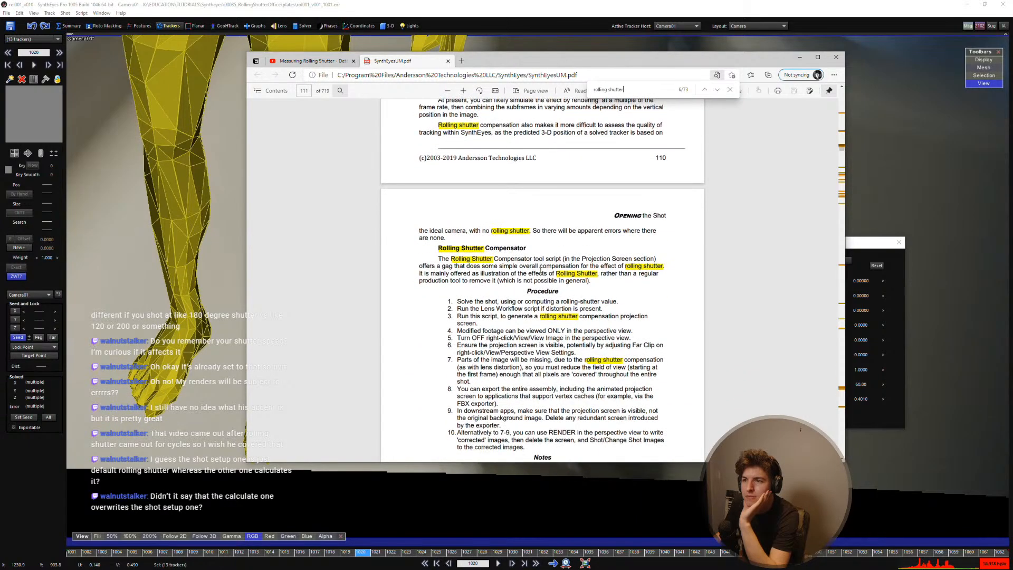
scroll(540, 271, "down", 1)
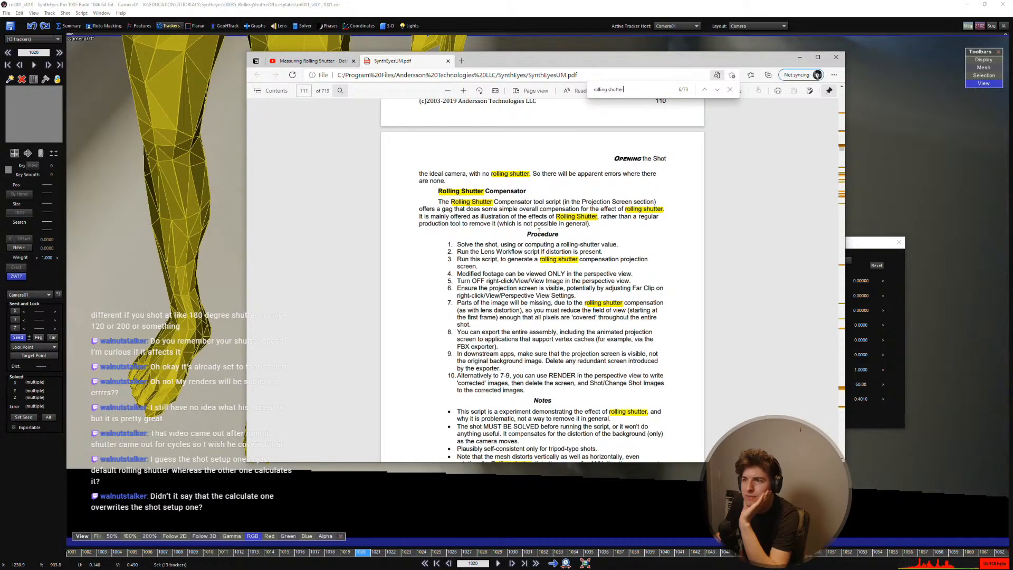
scroll(544, 226, "down", 1)
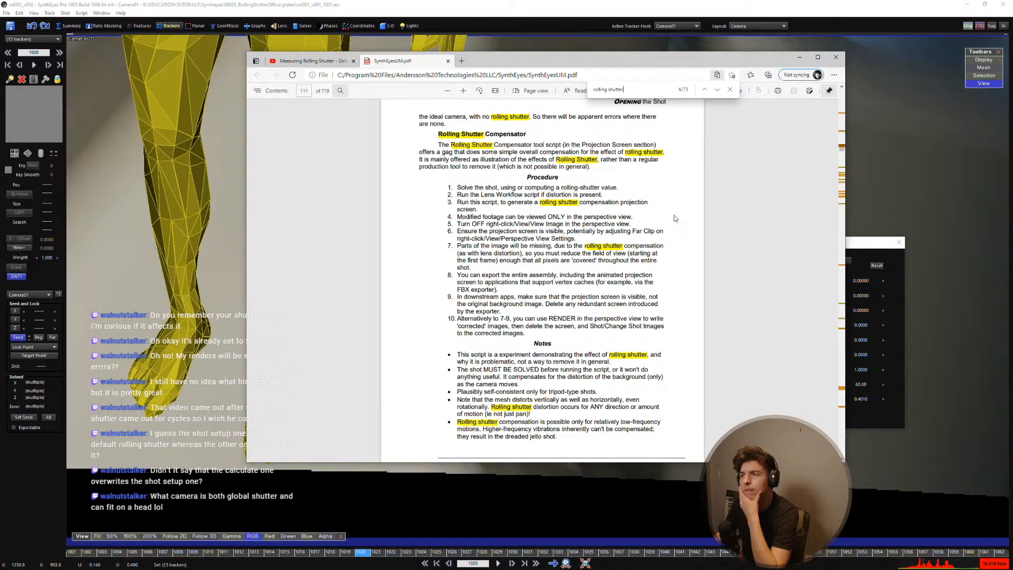
Step: Switch back to SynthEyes, show the shot in the Perspective view, play it through twice and return to frame 1001
left_click(970, 290)
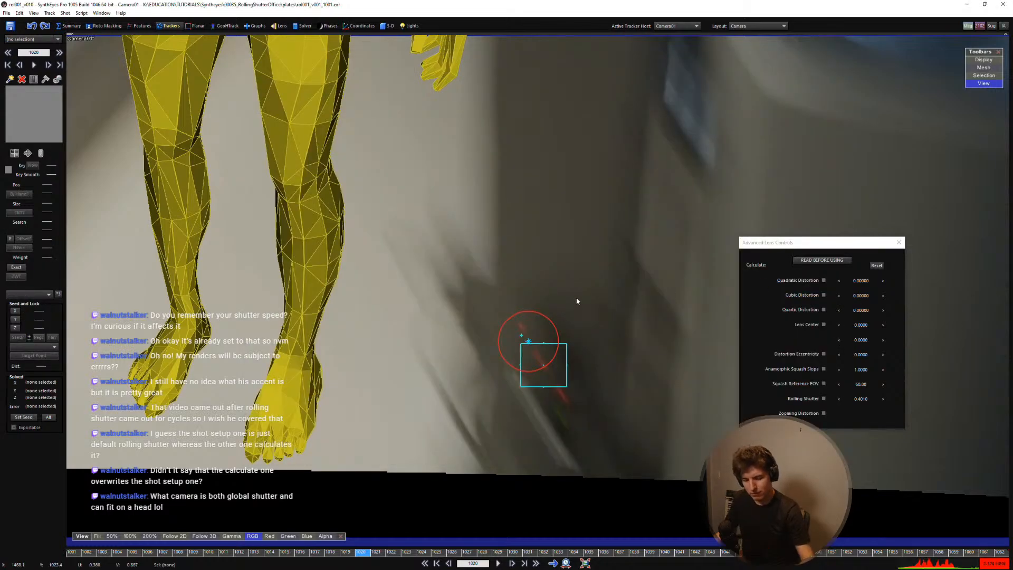
key("5")
key("space")
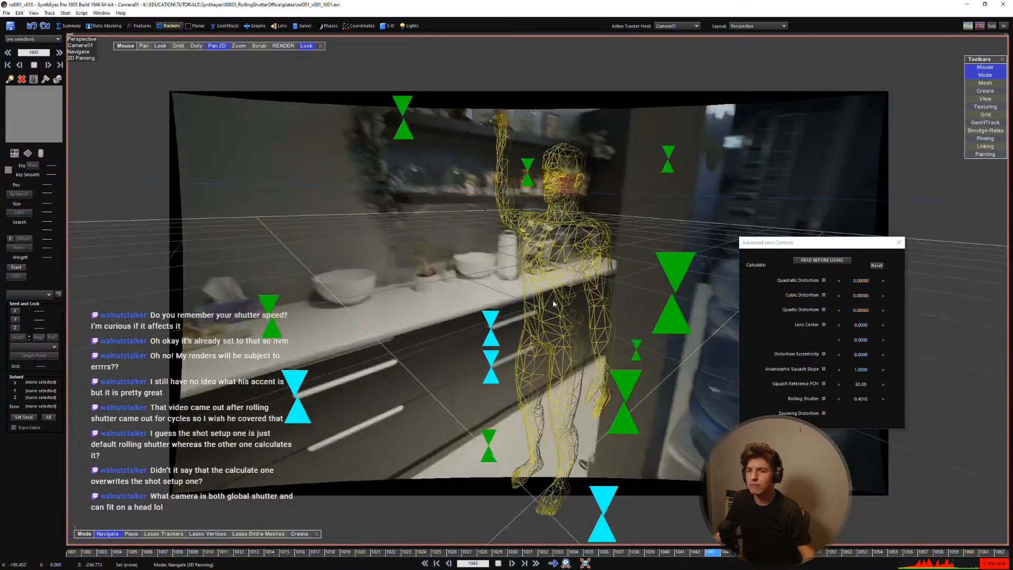
key("space")
key("Home")
key("space")
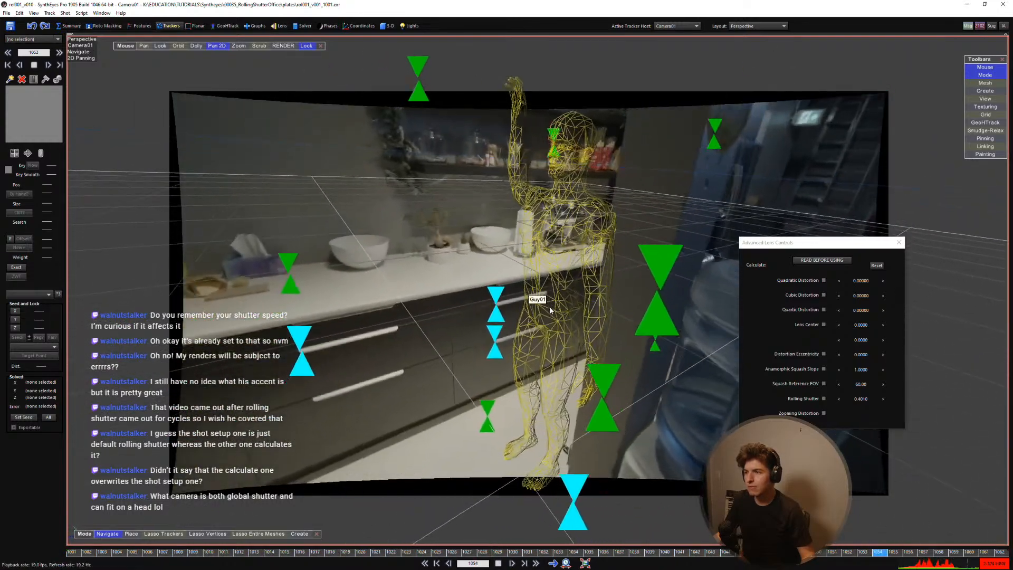
key("space")
key("Home")
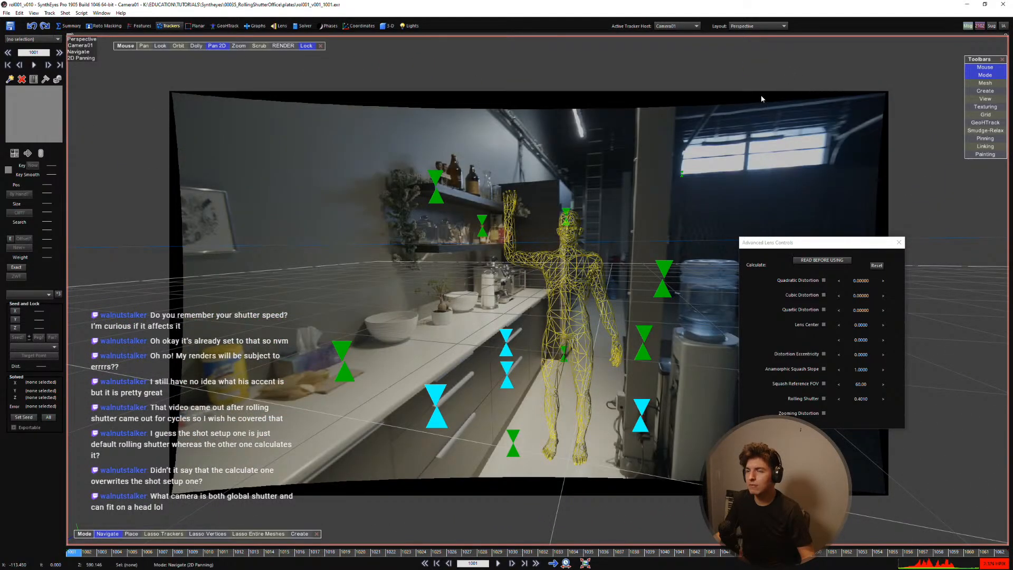
Step: Minimize SynthEyes to return to the manual and read the Rolling Shutter Compensator notes on pages 111 and 112
left_click(968, 6)
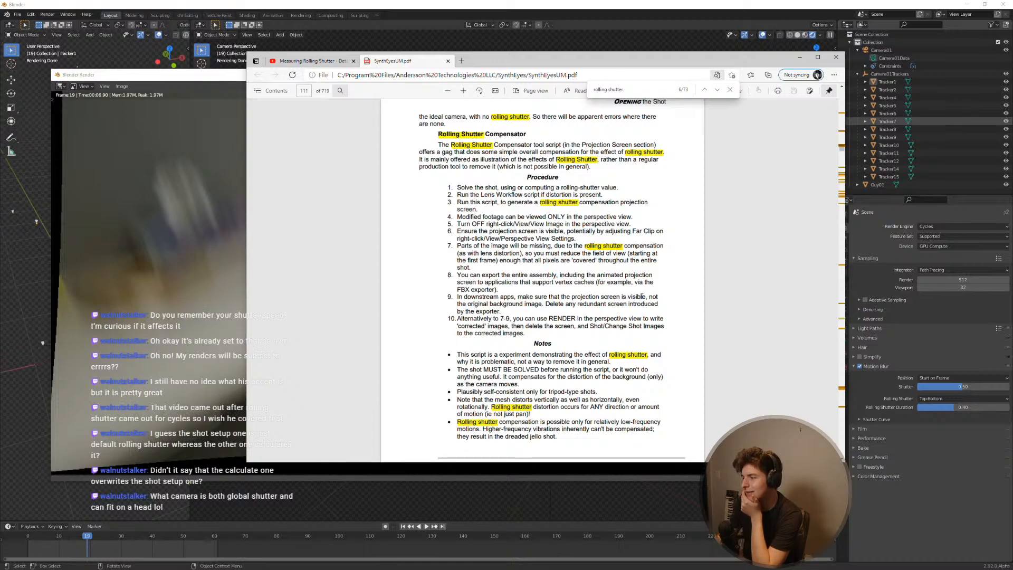
scroll(672, 291, "down", 1)
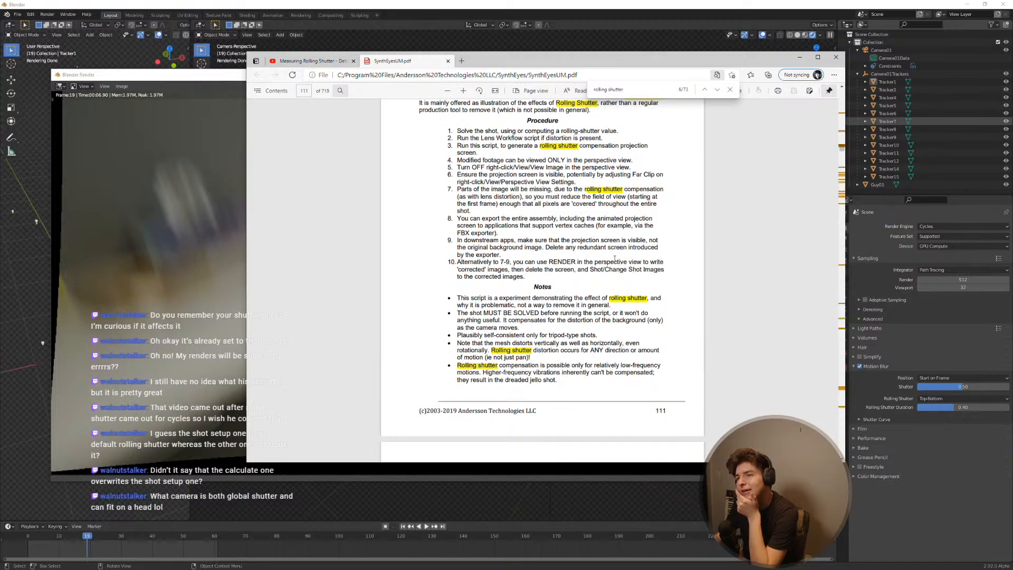
scroll(600, 256, "down", 1)
scroll(530, 244, "down", 1)
scroll(533, 246, "down", 5)
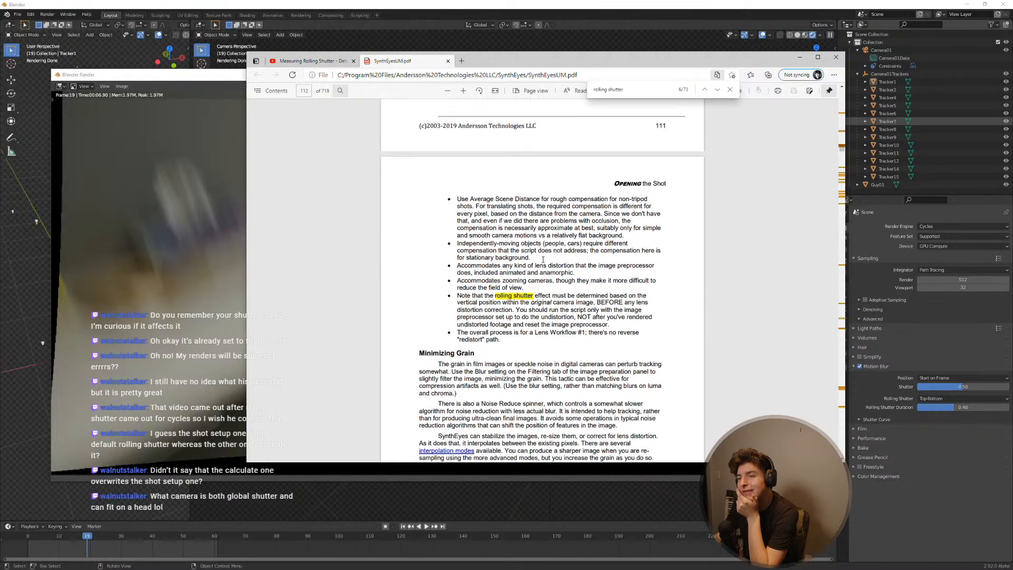
scroll(540, 260, "down", 5)
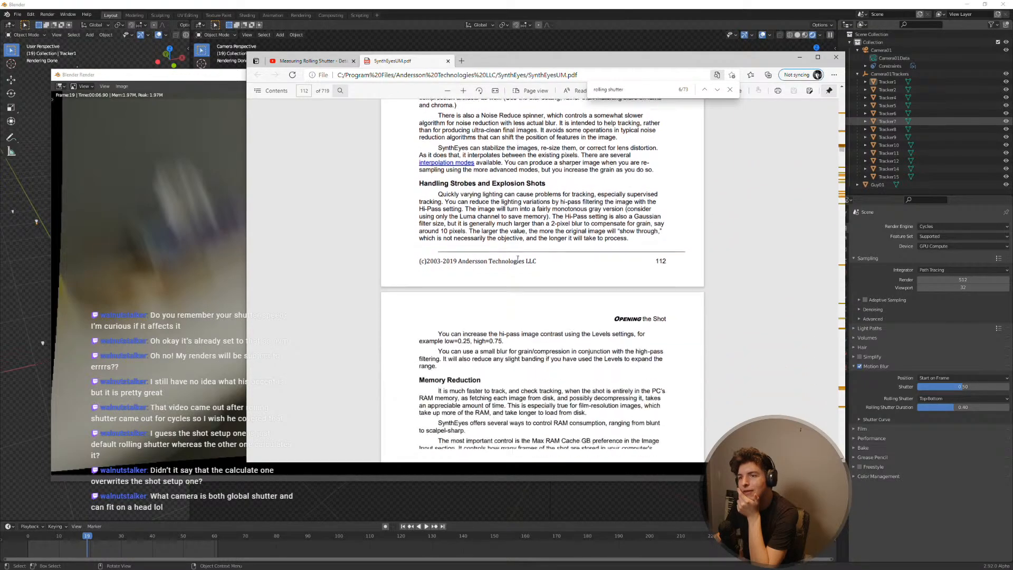
scroll(502, 218, "down", 6)
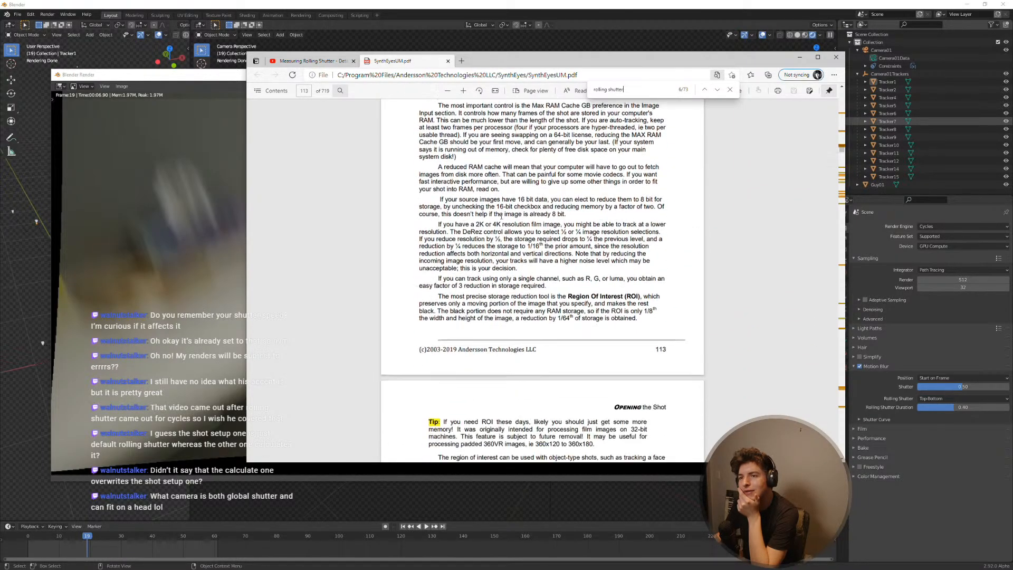
Step: Go through the "rolling shutter" matches again from page 108 and reread the Rolling Shutter Compensator procedure on page 111
left_click(717, 90)
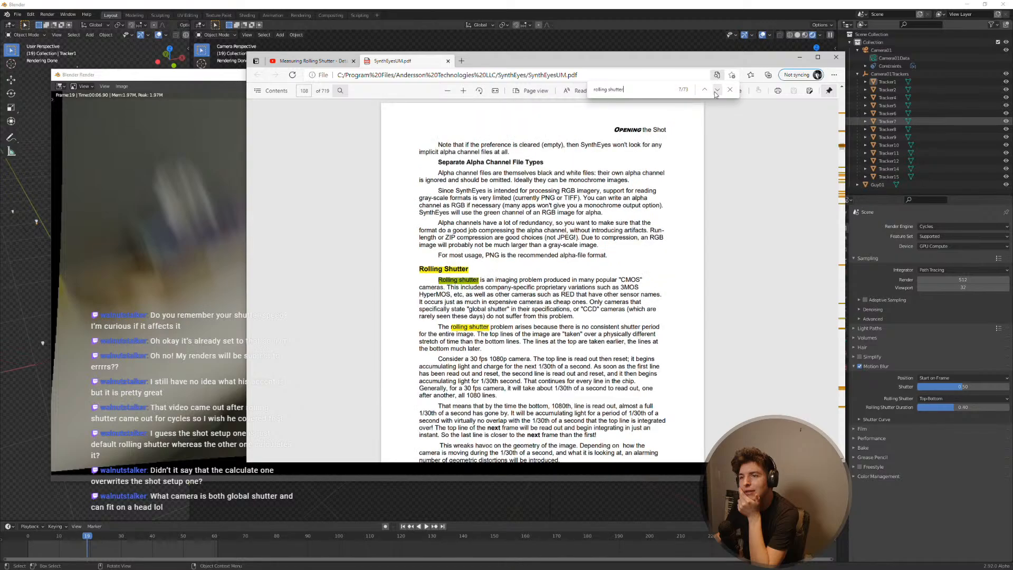
left_click(717, 89)
left_click(717, 90)
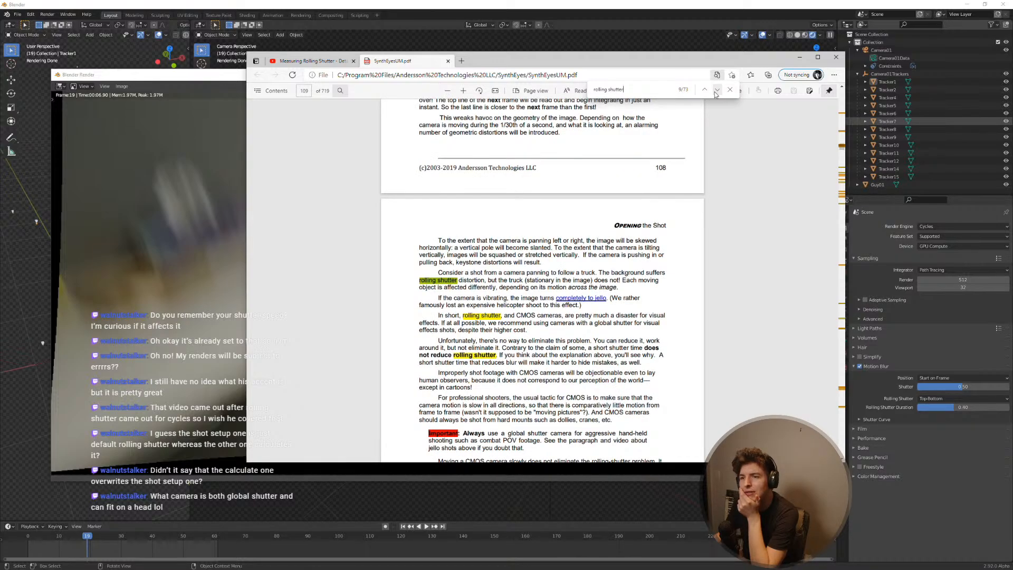
left_click(716, 90)
left_click(717, 91)
left_click(716, 91)
left_click(716, 91)
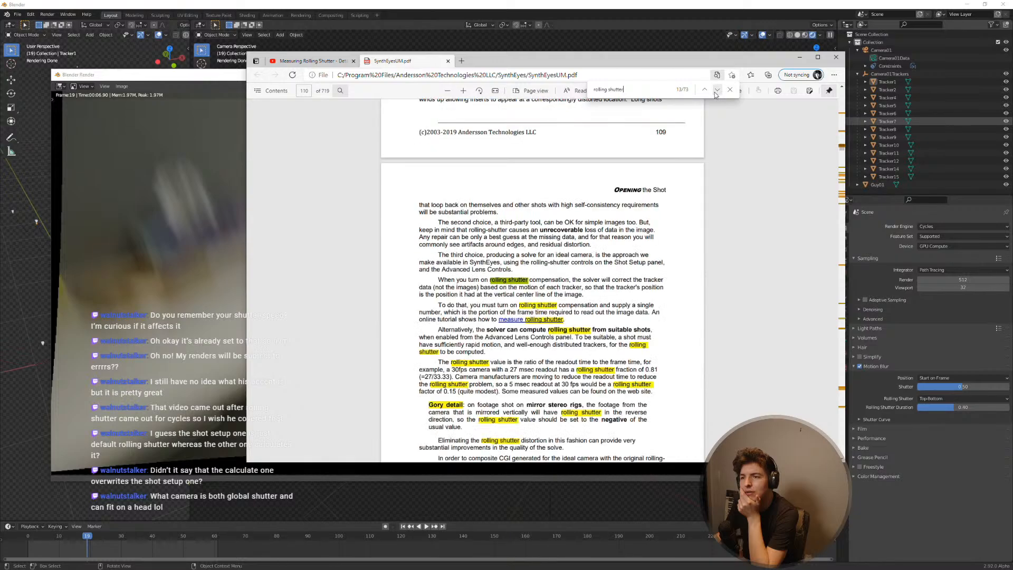
left_click(716, 90)
left_click(716, 91)
left_click(717, 91)
left_click(716, 91)
left_click(716, 91)
left_click(716, 91)
left_click(716, 91)
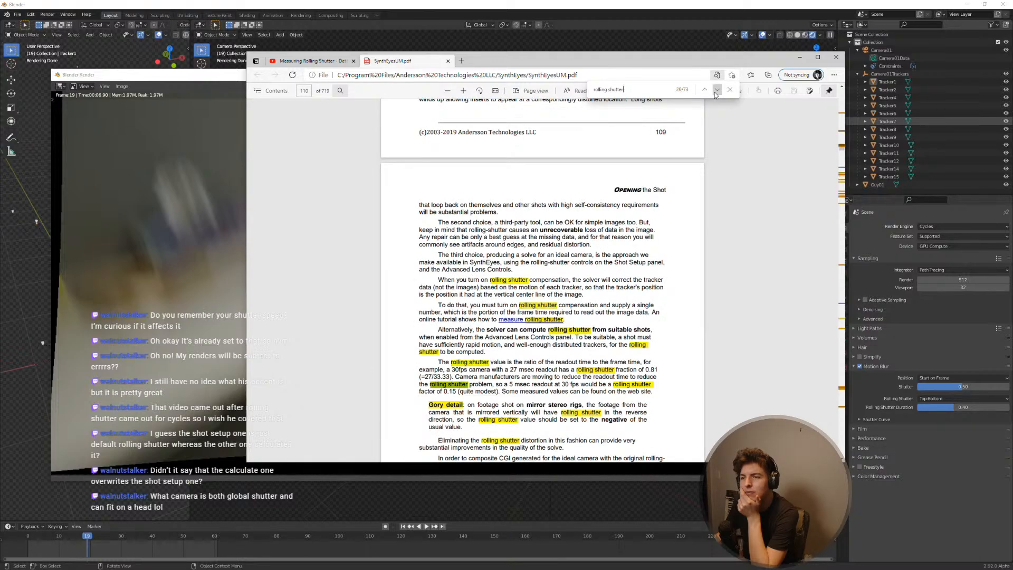
left_click(716, 91)
left_click(716, 91)
left_click(716, 91)
left_click(716, 91)
left_click(716, 91)
left_click(716, 91)
left_click(716, 91)
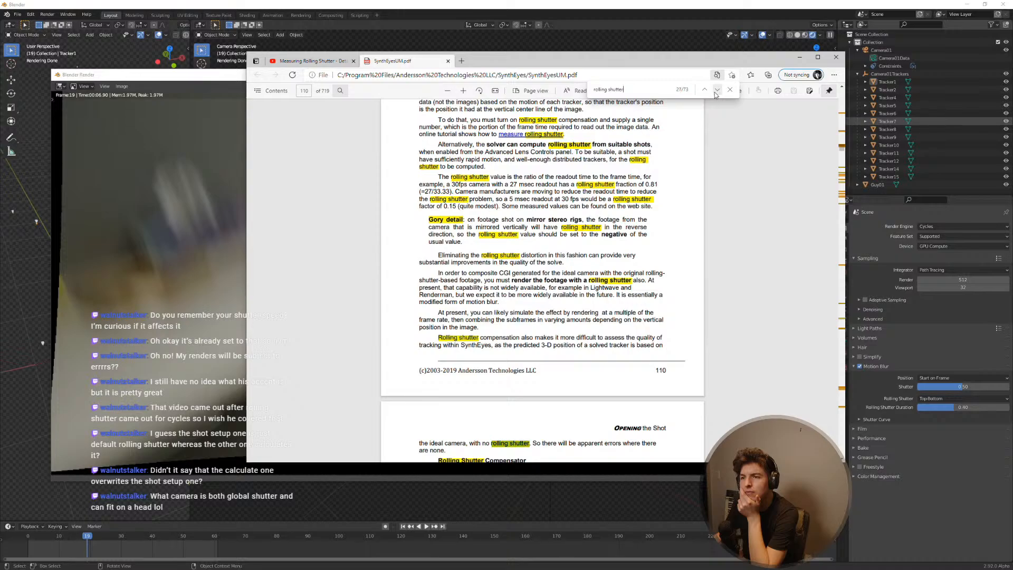
left_click(716, 91)
left_click(716, 90)
left_click(716, 90)
left_click(716, 91)
left_click(716, 91)
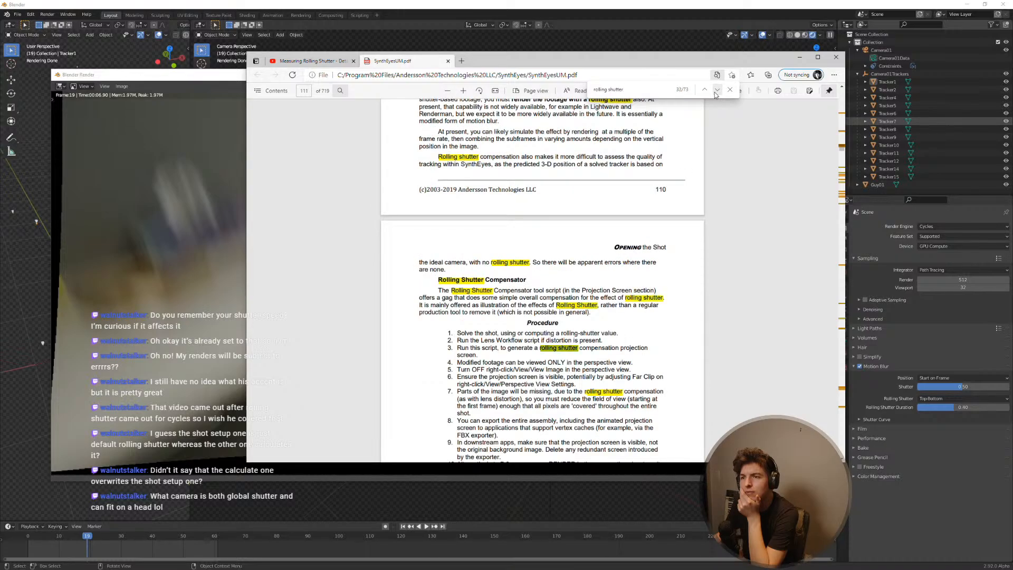
left_click(716, 91)
left_click(716, 91)
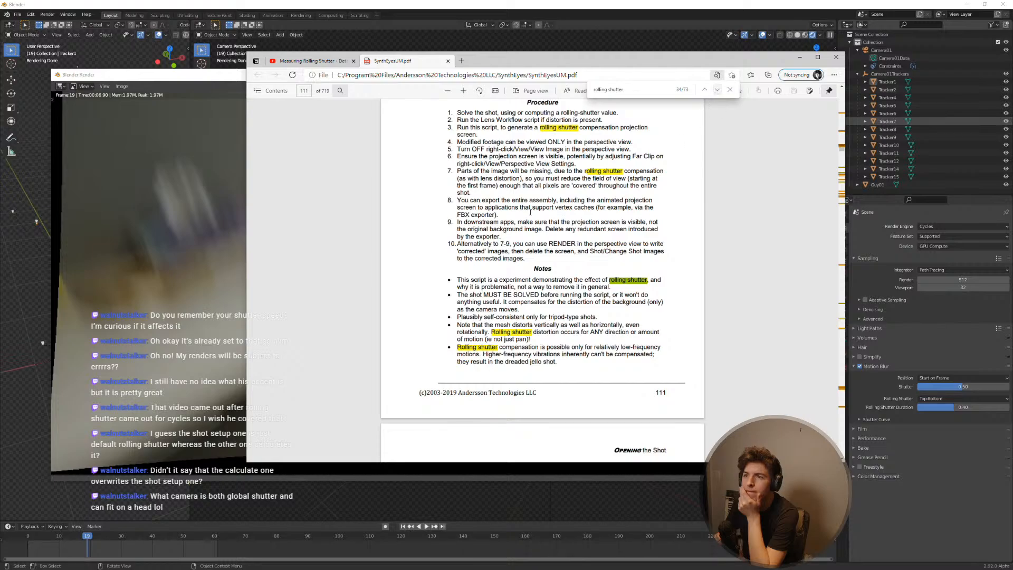
scroll(557, 289, "up", 2)
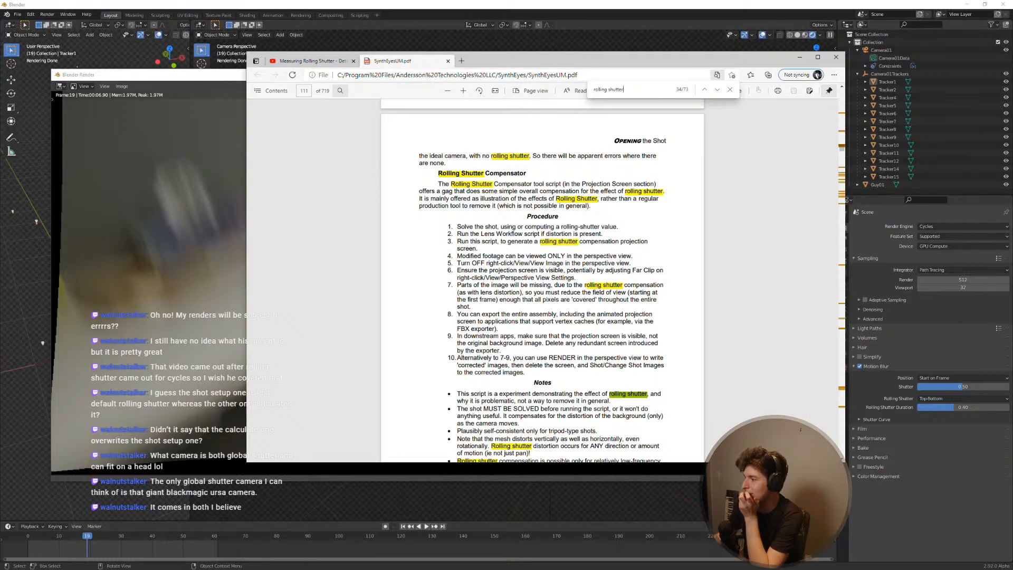
Step: Switch back to SynthEyes and try the Rolling-Shutter Compensator script on the shot at frame 1001
key("alt+Tab")
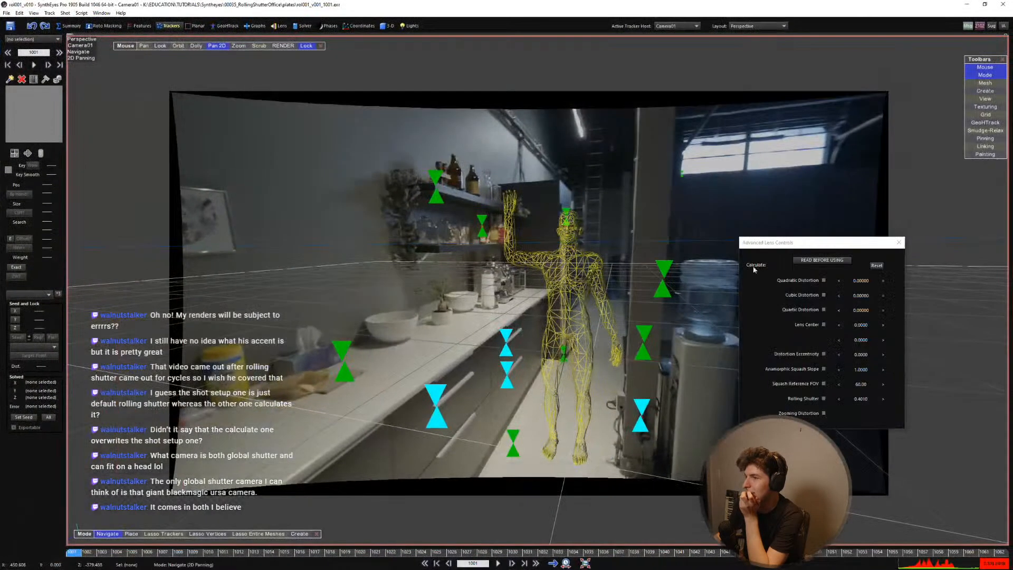
left_click(82, 12)
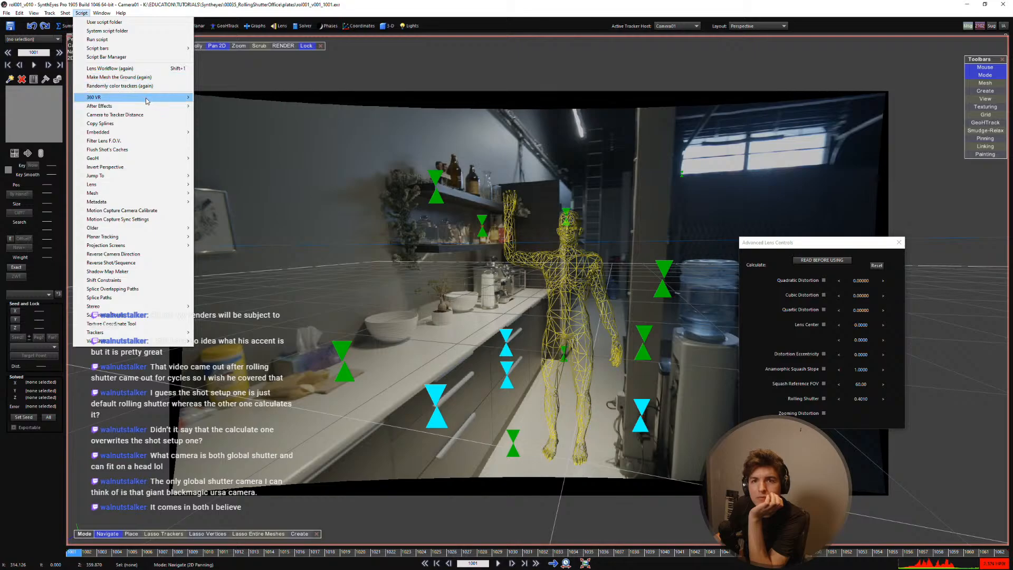
mouse_move(151, 107)
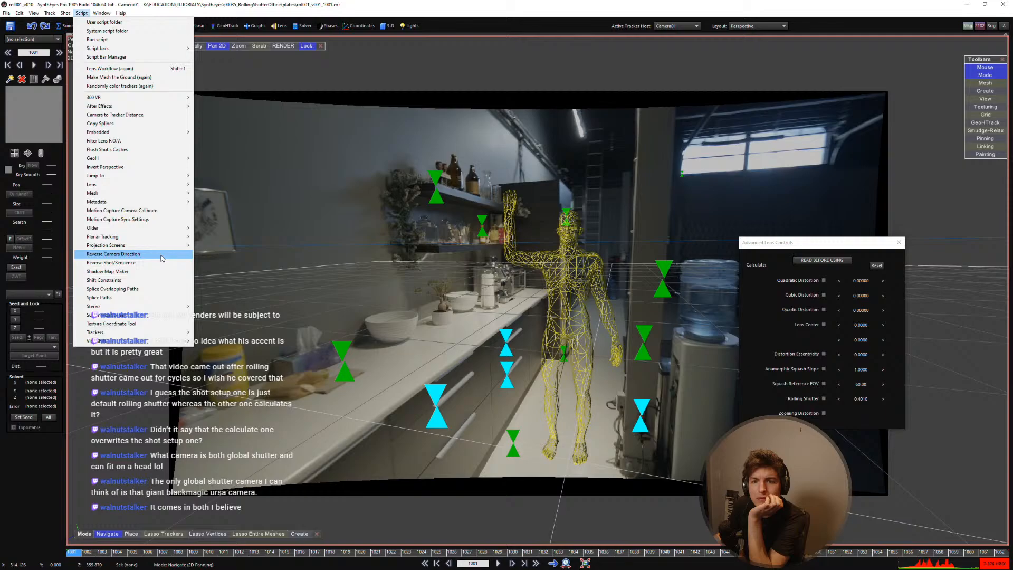
mouse_move(158, 245)
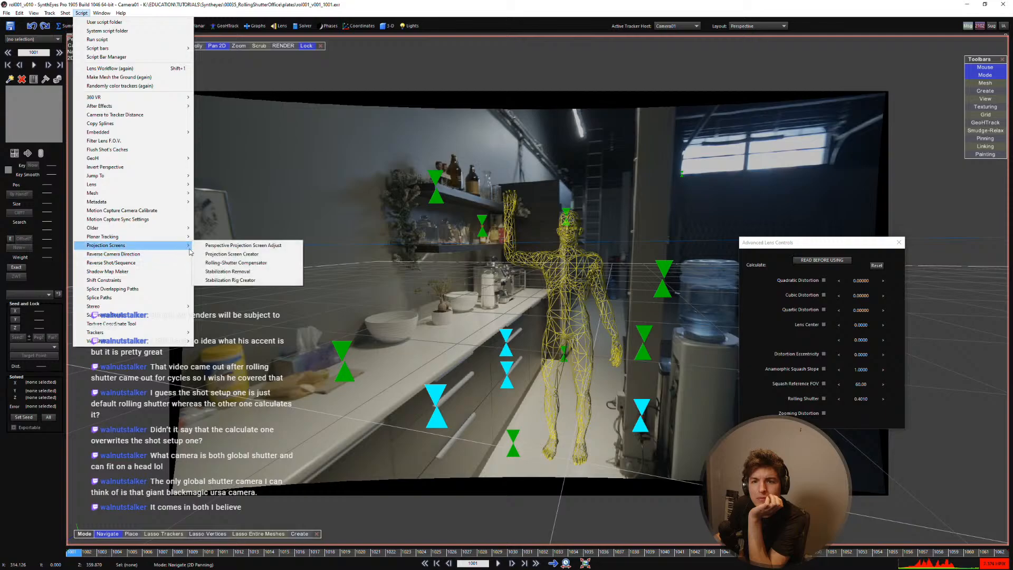
left_click(245, 263)
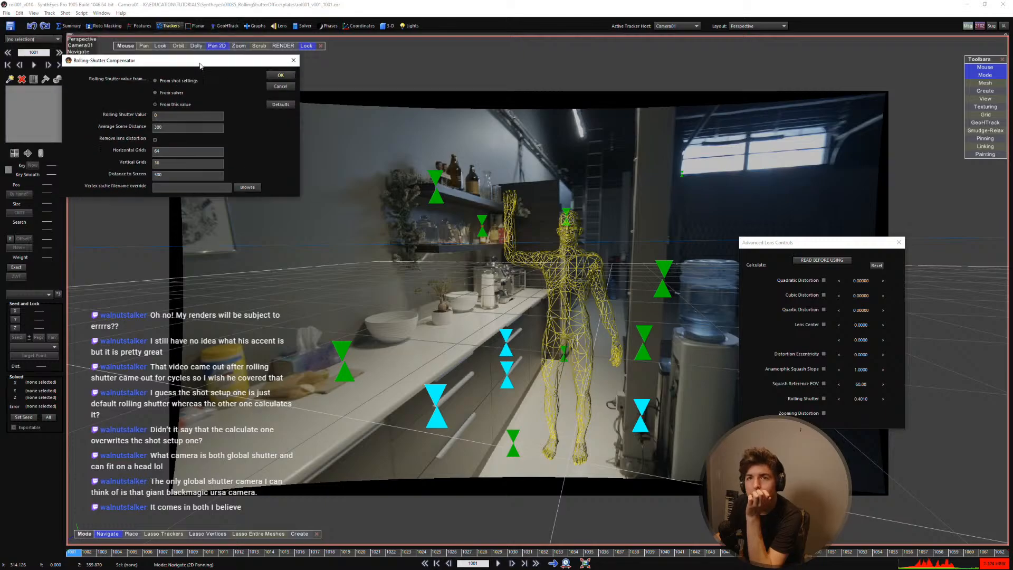
left_click_drag(200, 66, 395, 196)
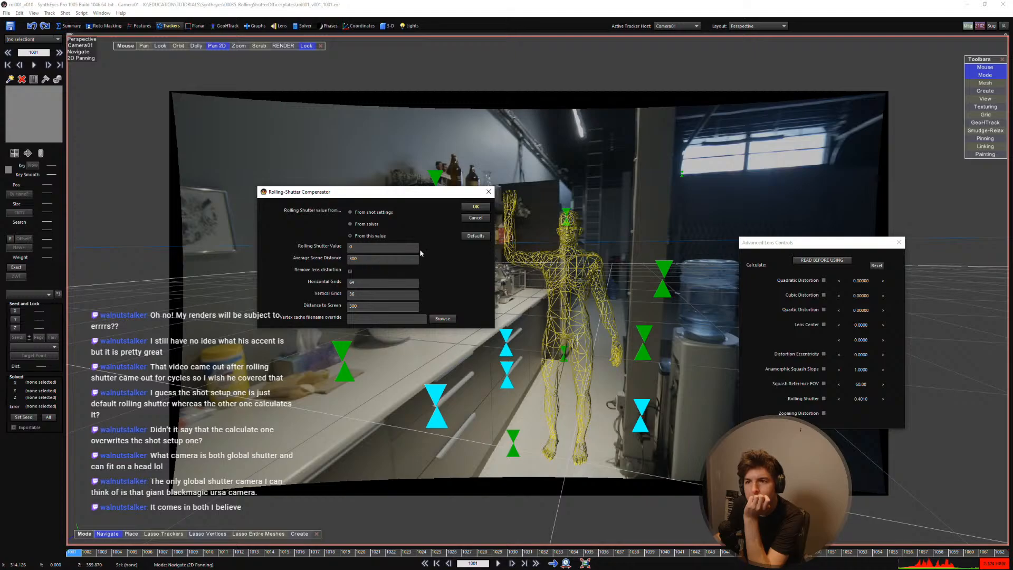
left_click(463, 219)
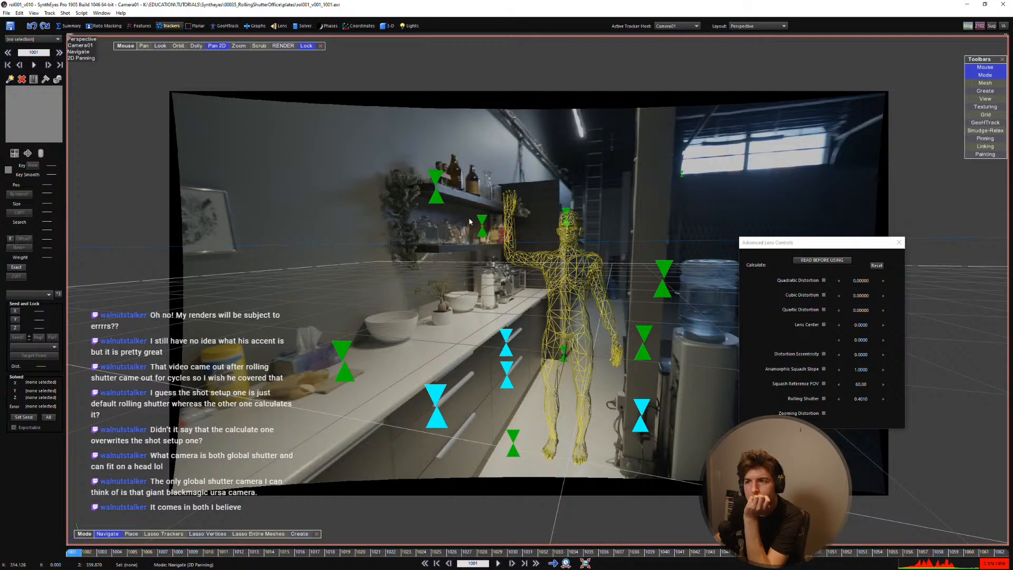
scroll(457, 299, "up", 2)
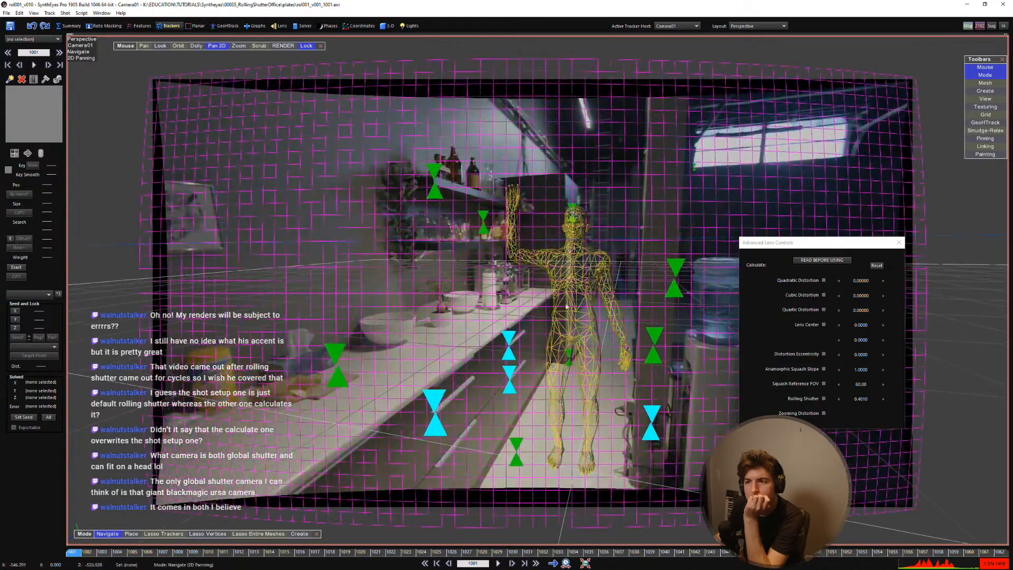
Step: Close the Advanced Lens Controls and scrub the shot to the fast camera movement at frame 1027
left_click(900, 242)
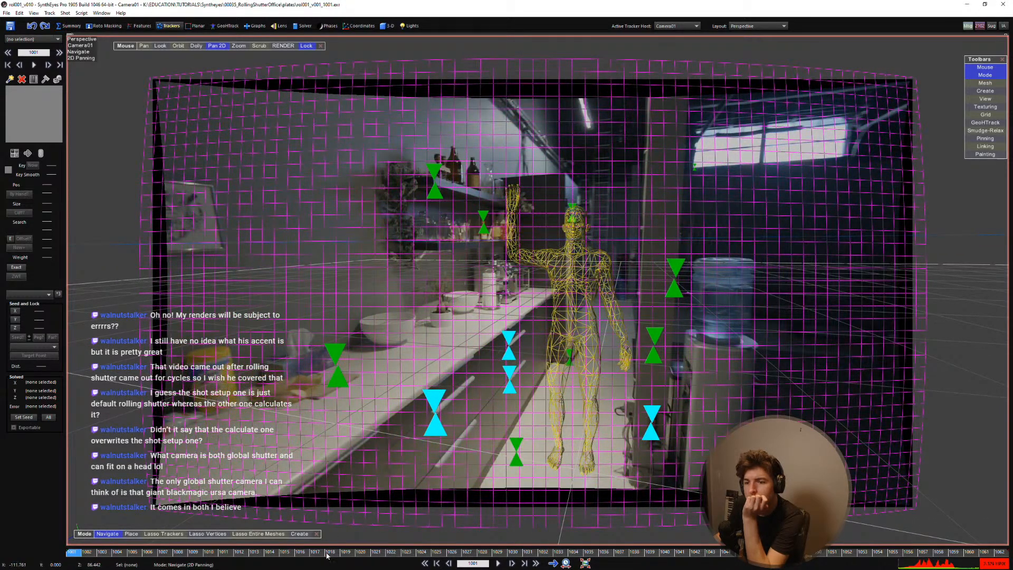
left_click_drag(328, 553, 469, 549)
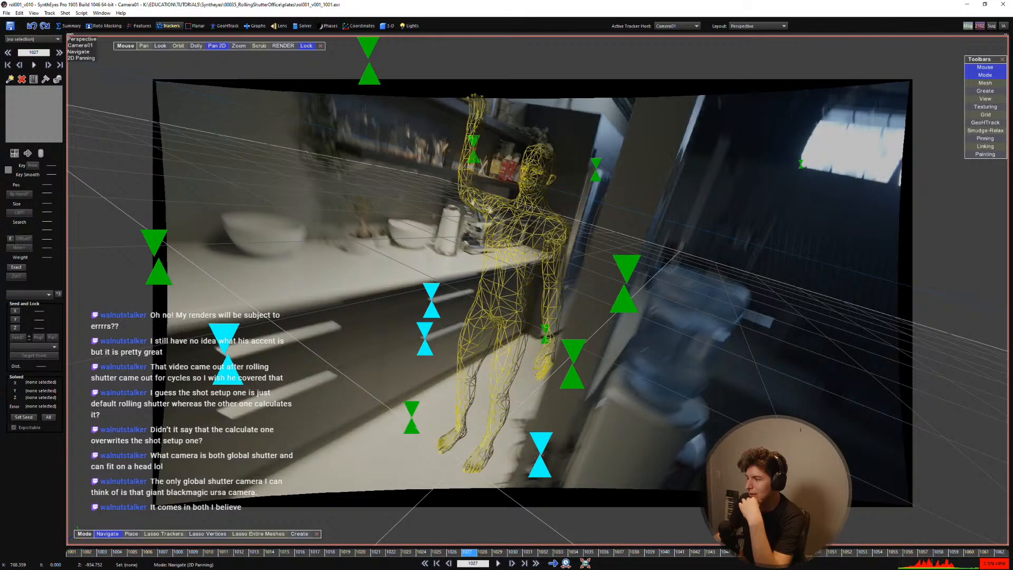
key("alt+Tab")
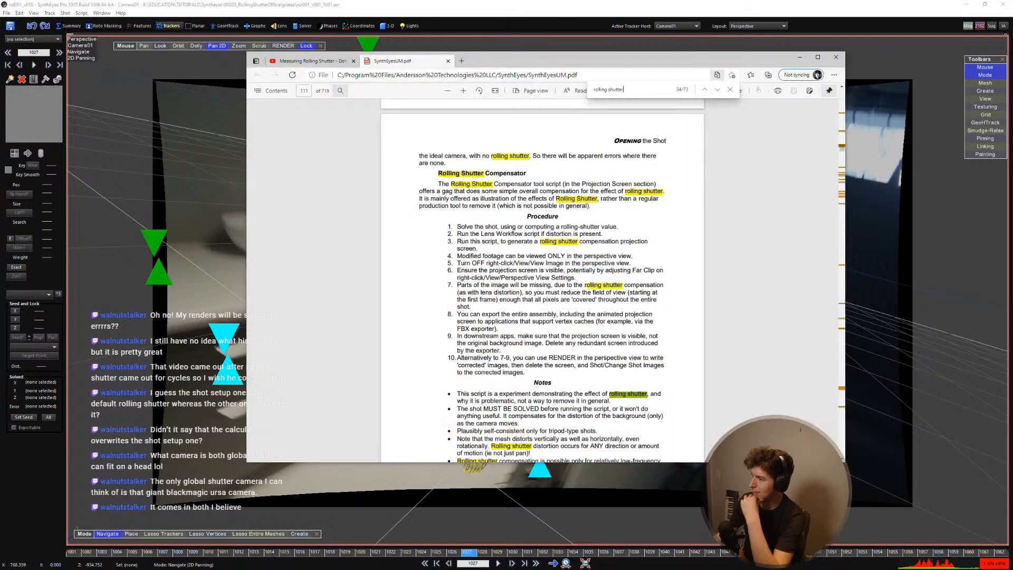
key("alt+Tab")
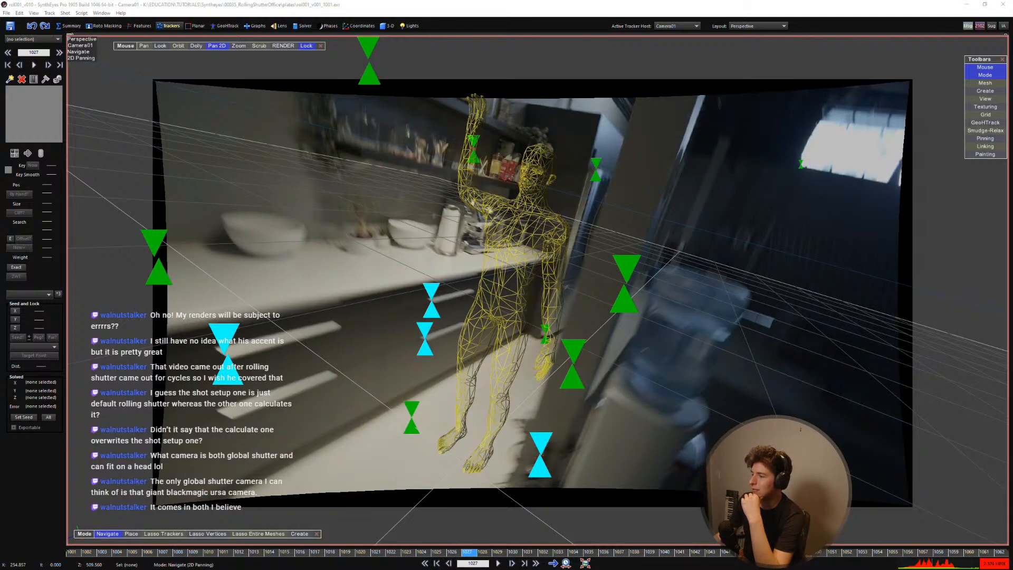
Step: Bring up the manual over SynthEyes and reread the Rolling Shutter Compensator description on page 111
key("alt+Tab")
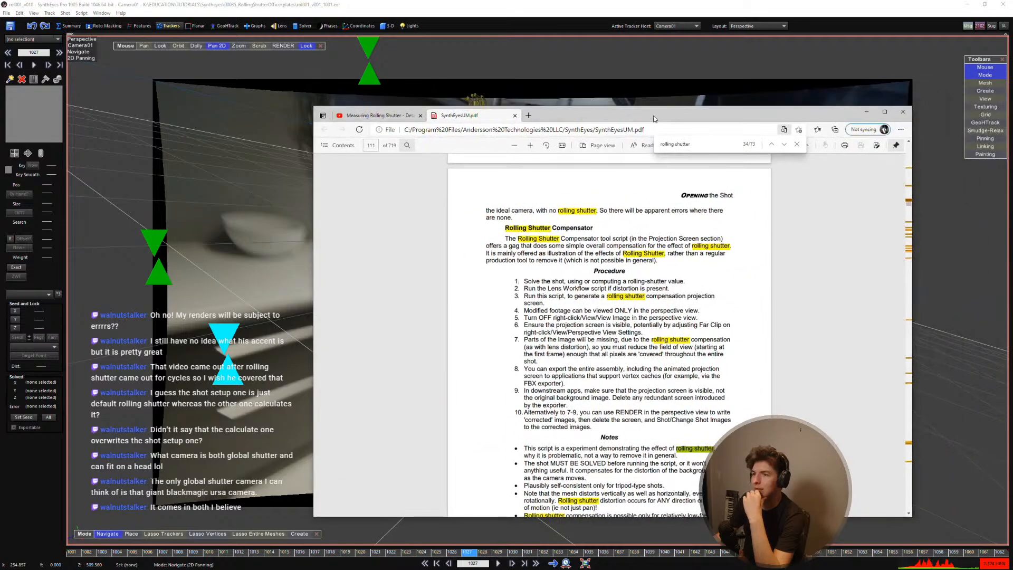
left_click_drag(653, 119, 669, 80)
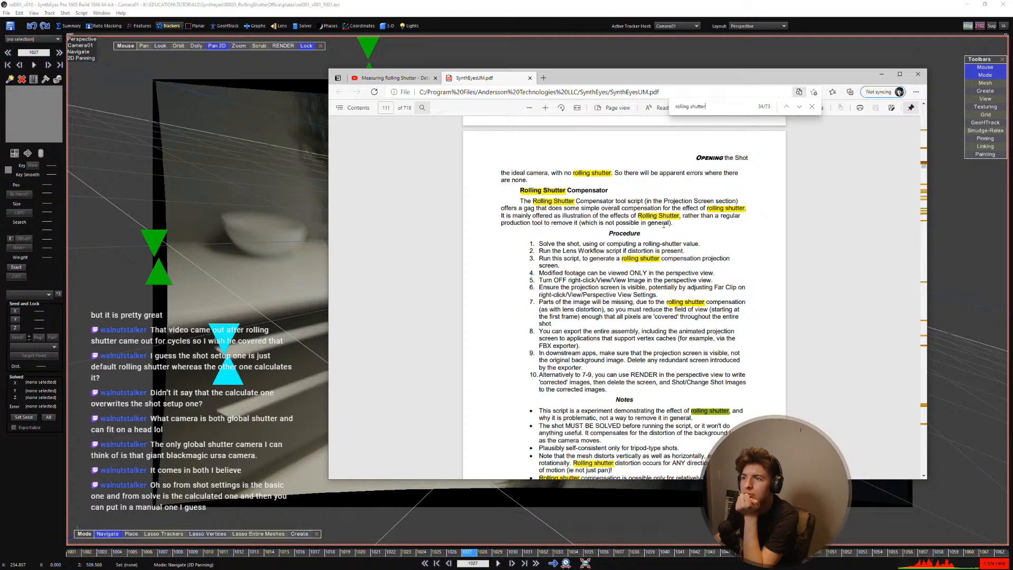
left_click_drag(680, 216, 596, 223)
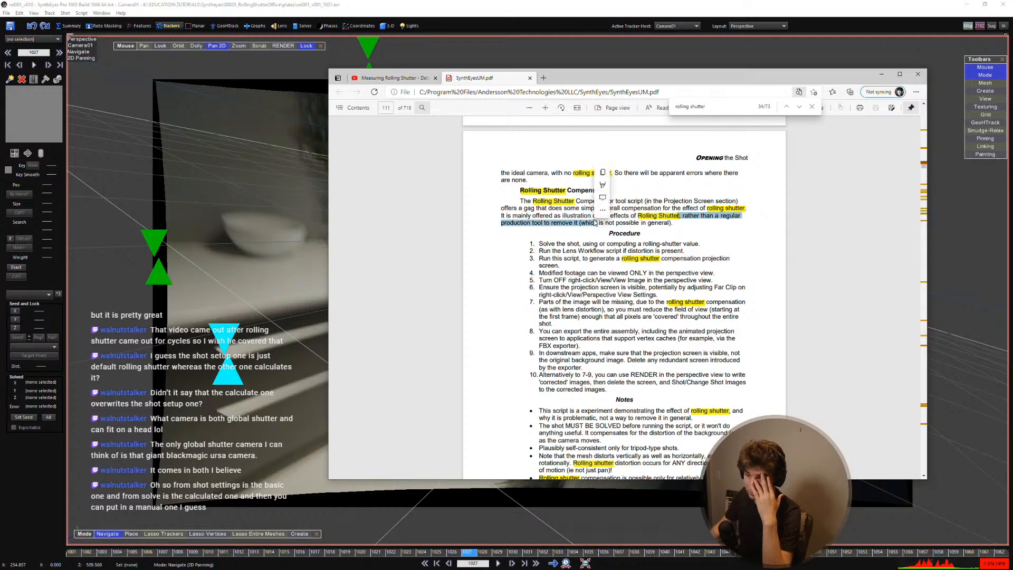
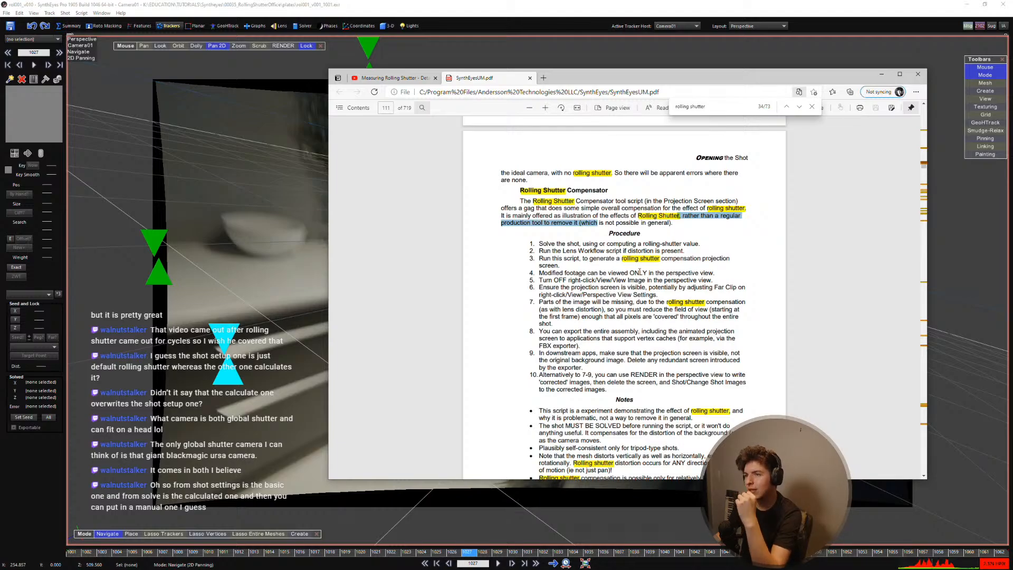
Step: Check the Rolling Shutter setting in the shot settings and accept them
left_click(68, 13)
left_click(84, 31)
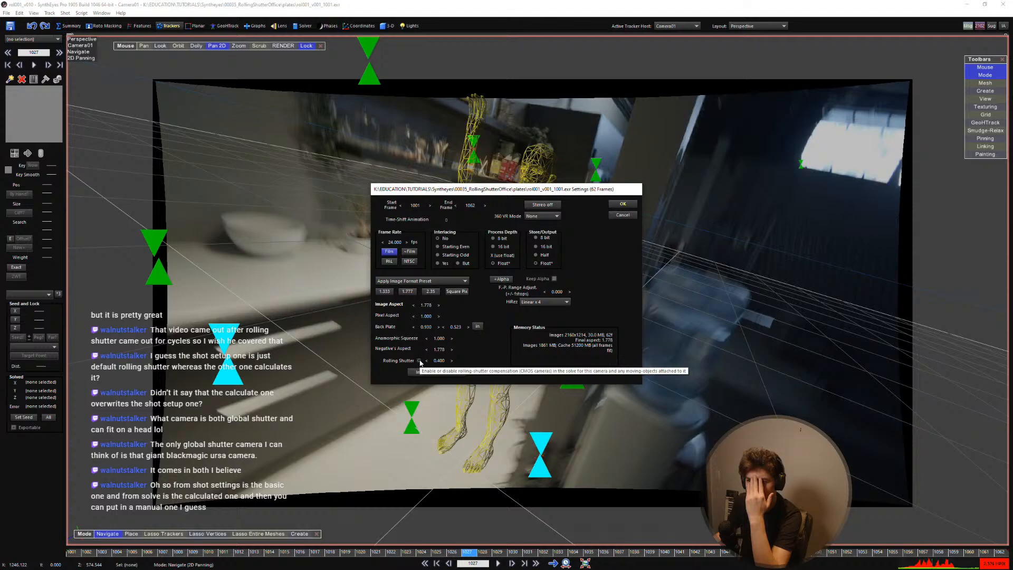
left_click(623, 204)
Step: Run the Rolling-Shutter Compensator script at frame 1027 to generate a compensation projection screen for the shot
left_click(84, 13)
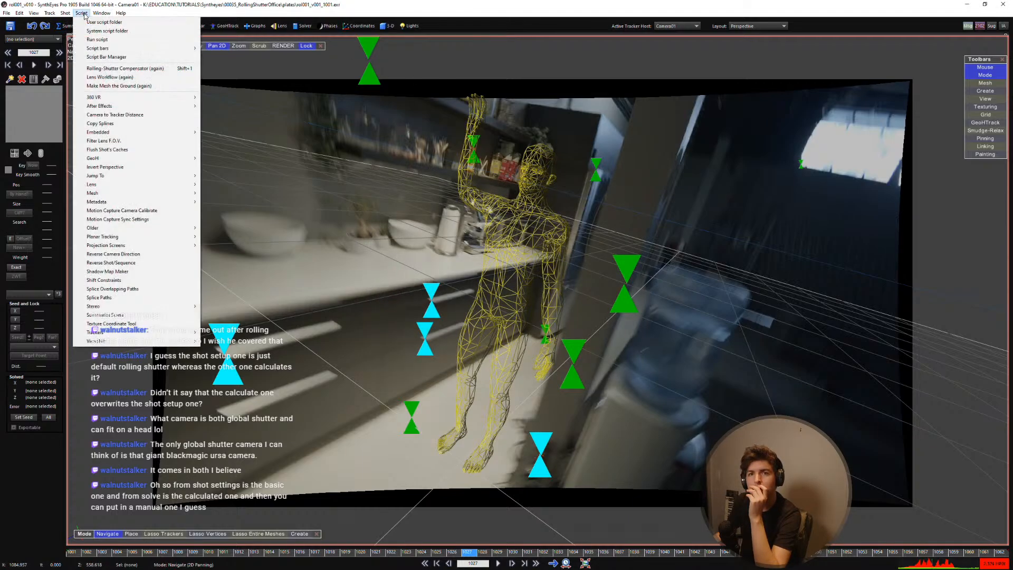
left_click(215, 5)
left_click_drag(215, 6, 236, 1)
left_click(82, 13)
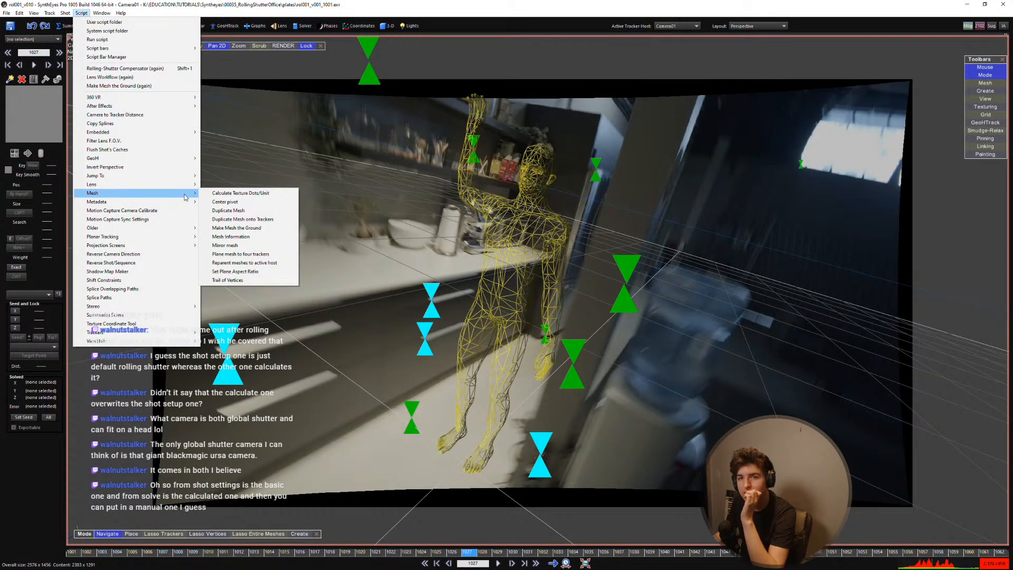
mouse_move(183, 240)
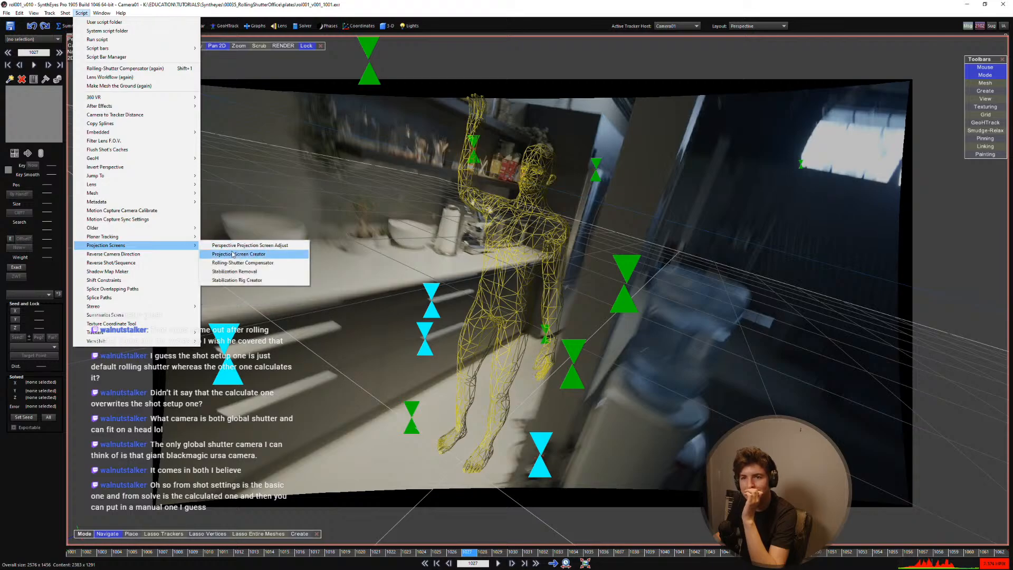
left_click(262, 263)
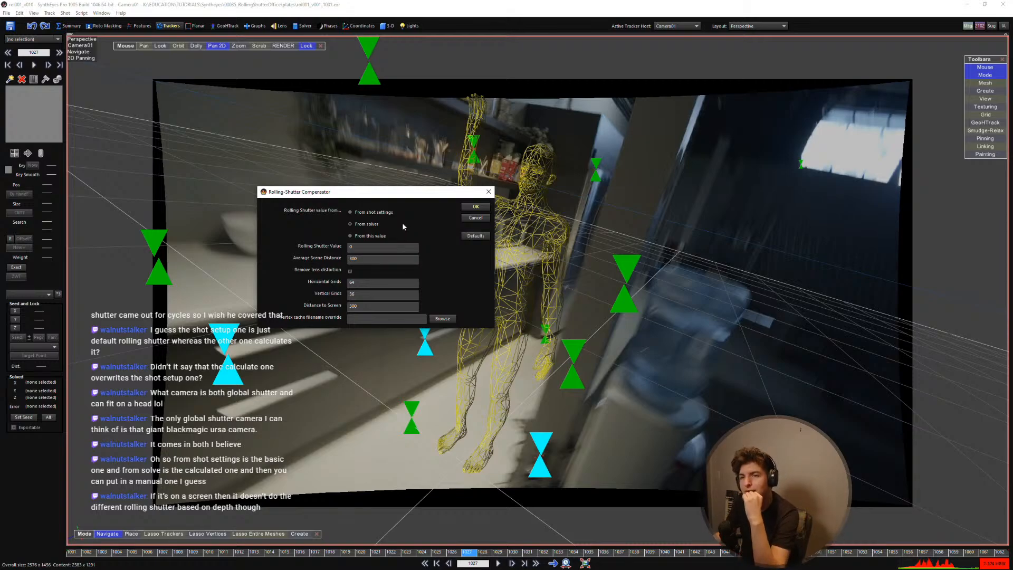
left_click(477, 210)
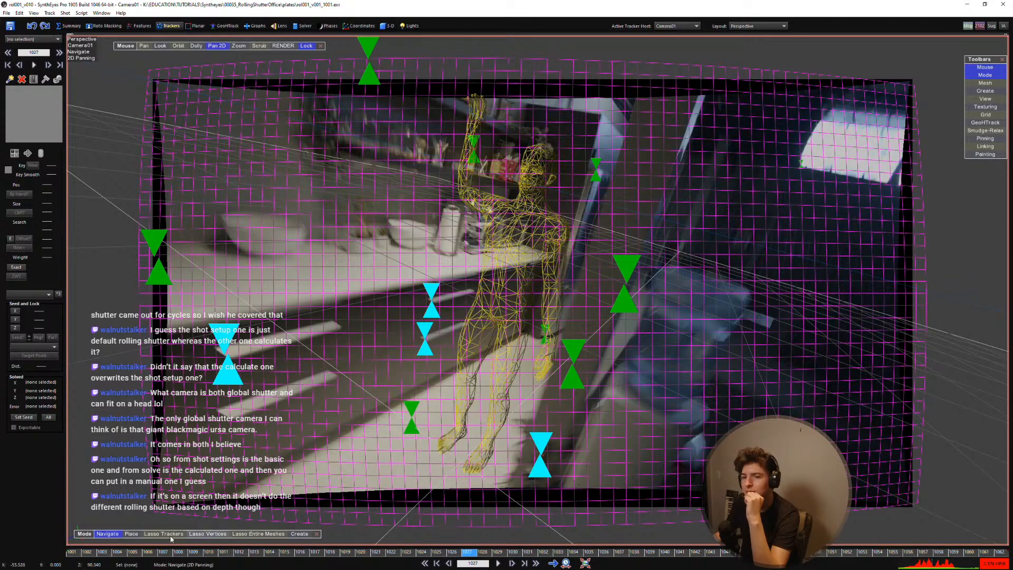
Step: Go to frame 1007 and cycle the mesh display until the projection screen and figure show as solids without wireframe
left_click_drag(85, 556, 167, 534)
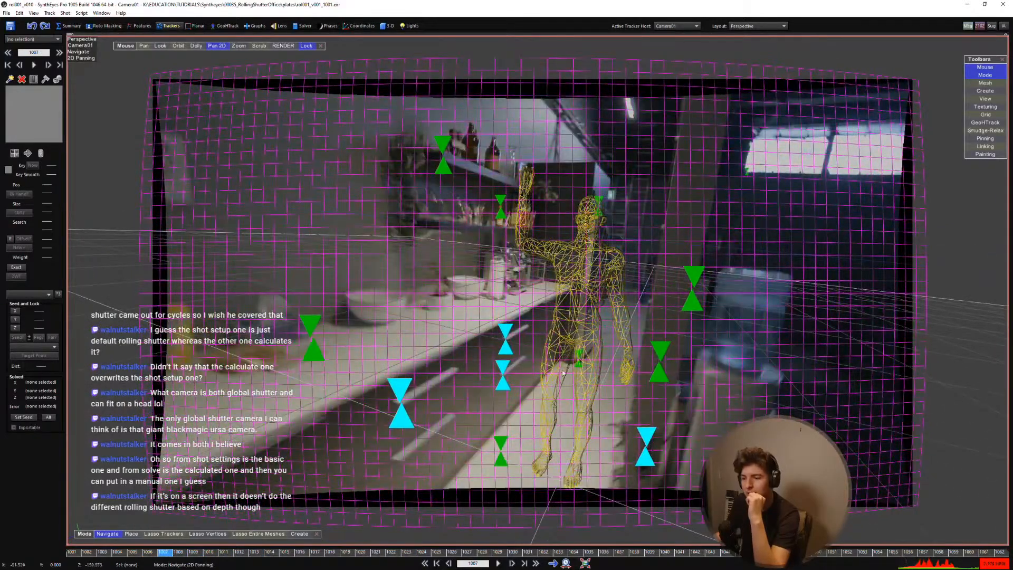
key("o")
key("o")
key("o")
key("o")
key("o")
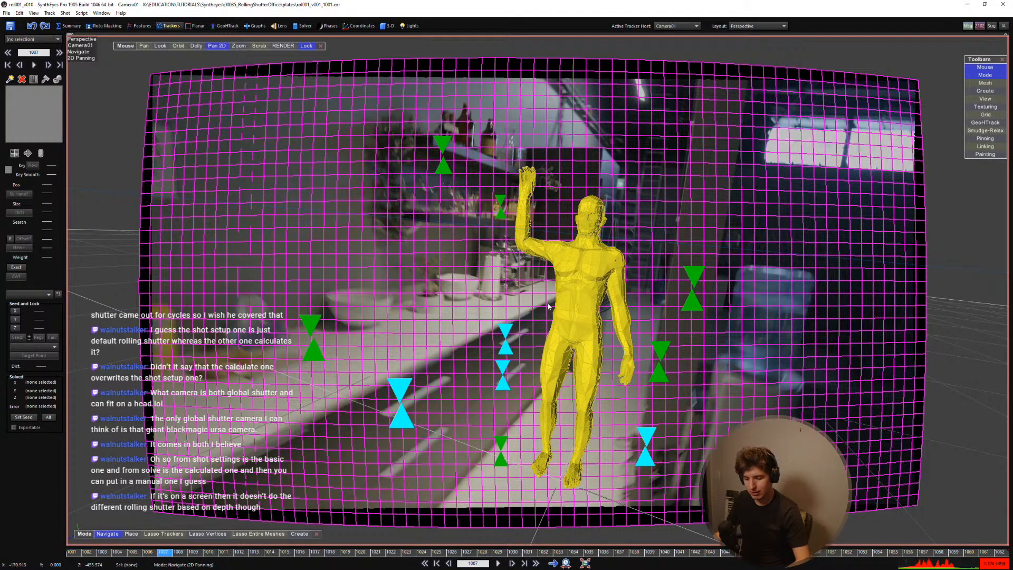
key("o")
Step: Play the compensated shot and step backward frame by frame to frame 1031 to examine how the footage warps
key("space")
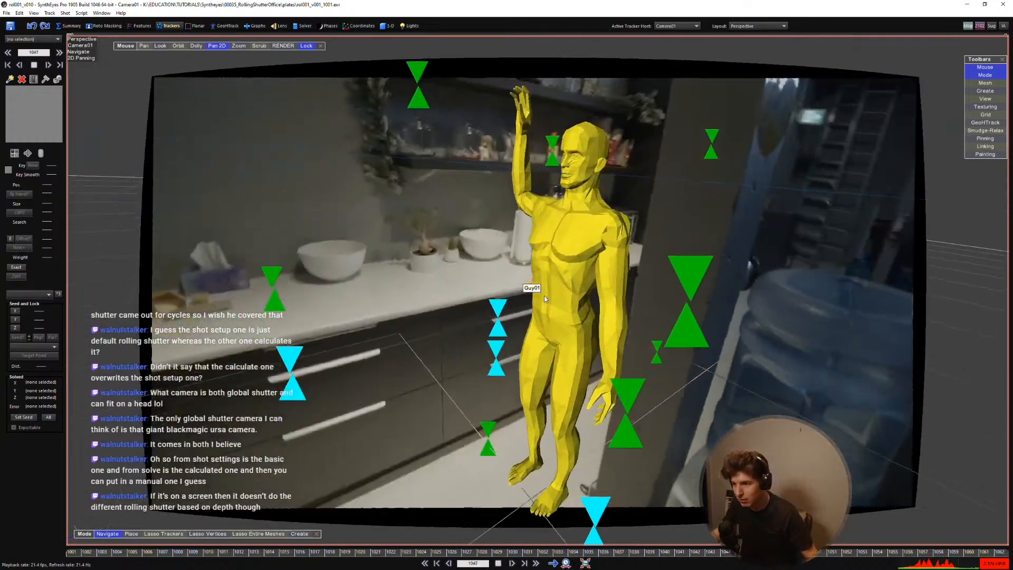
key("s")
key("s")
key("s")
key("s")
key("s")
key("s")
key("s")
key("s")
key("s")
key("s")
key("s")
key("s")
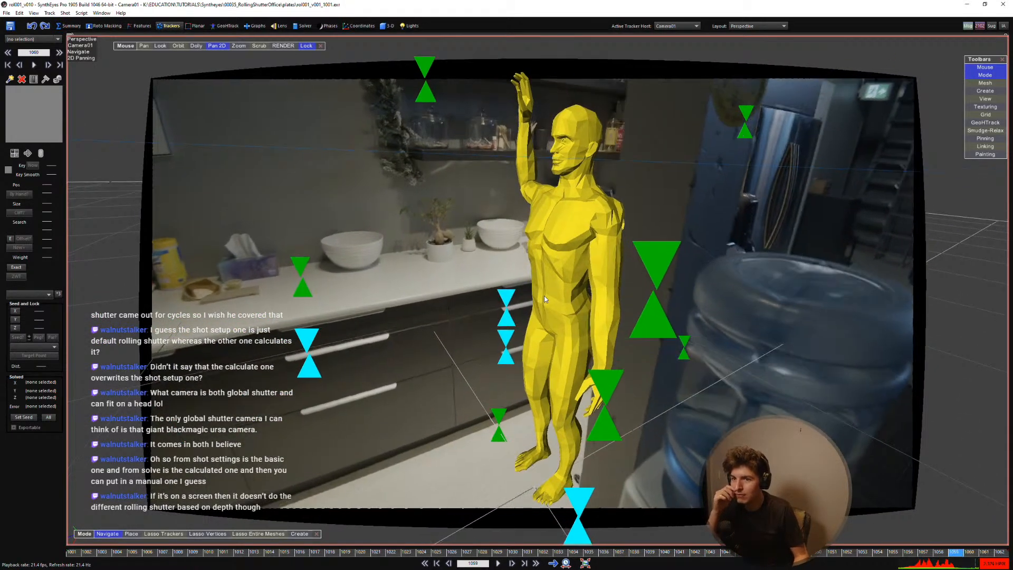
key("s")
key("s")
key("s")
key("s")
key("s")
key("s")
key("s")
key("s")
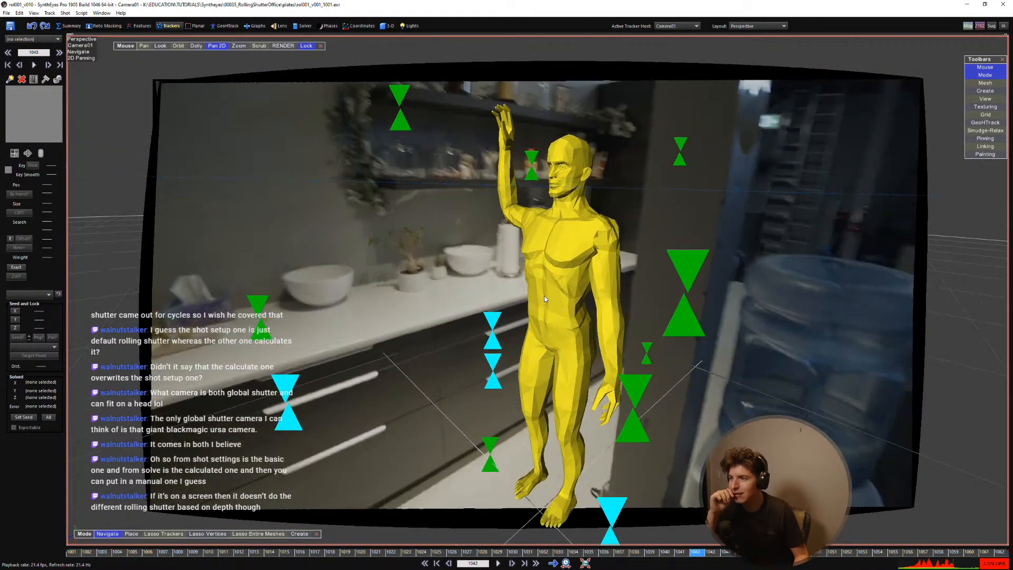
key("s")
key("s")
key("s")
key("s")
key("s")
key("s")
key("s")
key("s")
key("s")
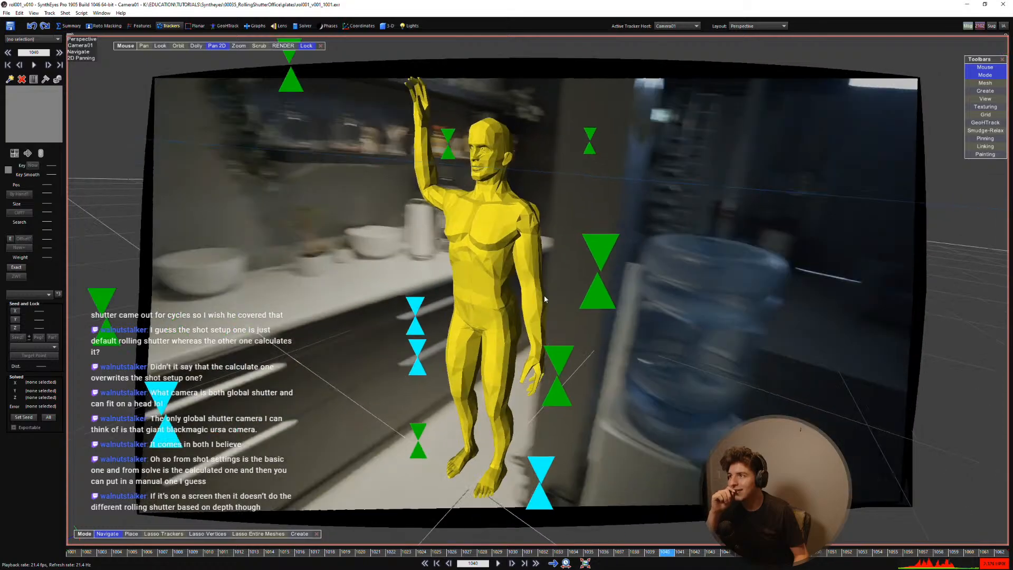
key("s")
key("s")
key("s")
key("s")
key("s")
key("s")
key("s")
key("s")
key("s")
key("s")
key("s")
key("s")
key("s")
key("s")
key("s")
key("s")
key("s")
key("s")
key("s")
key("s")
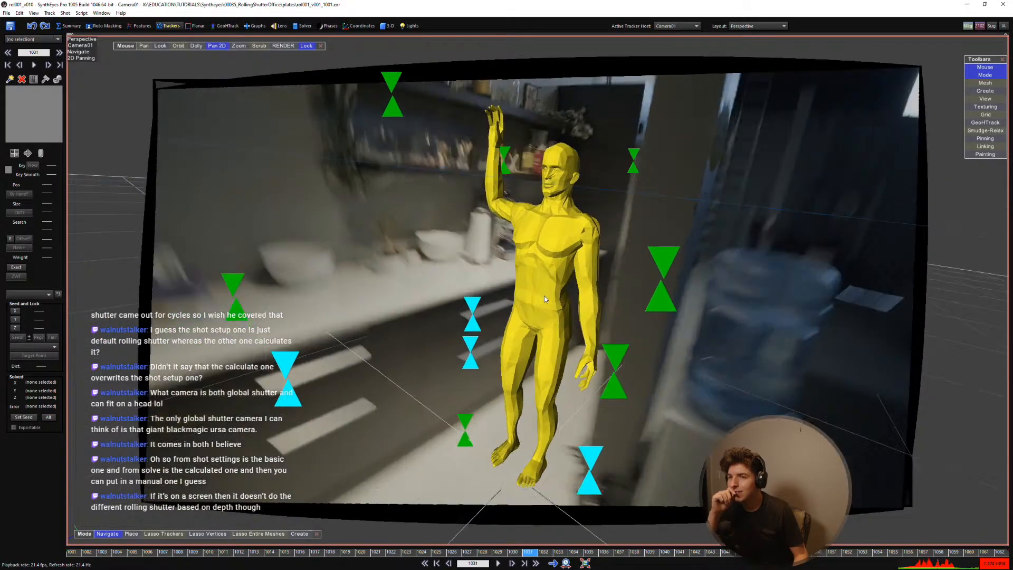
Step: Replay the compensated shot, restart it from frame 1001, and scrub back to frame 1029 to inspect the screen's distortion
key("space")
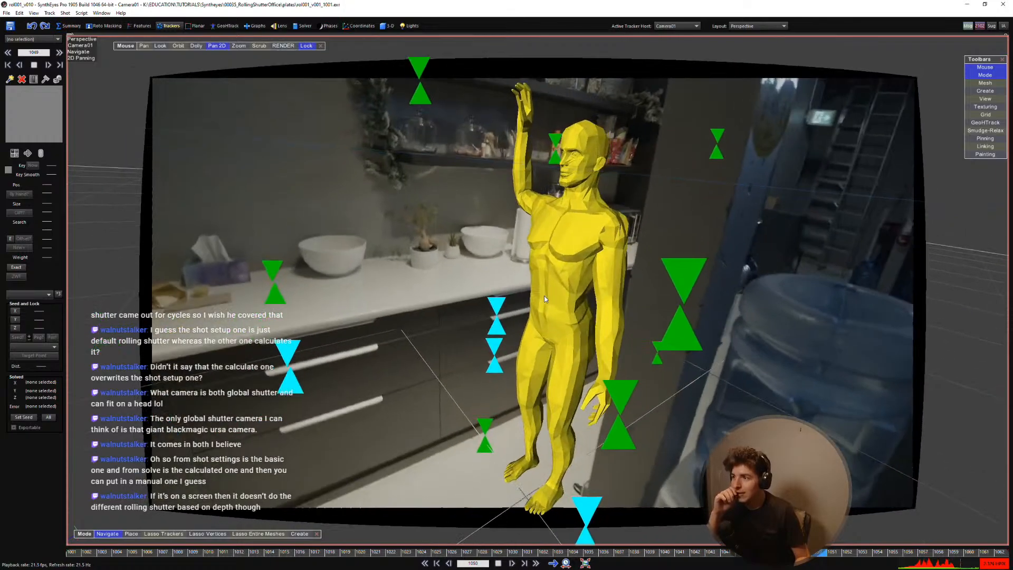
key("space")
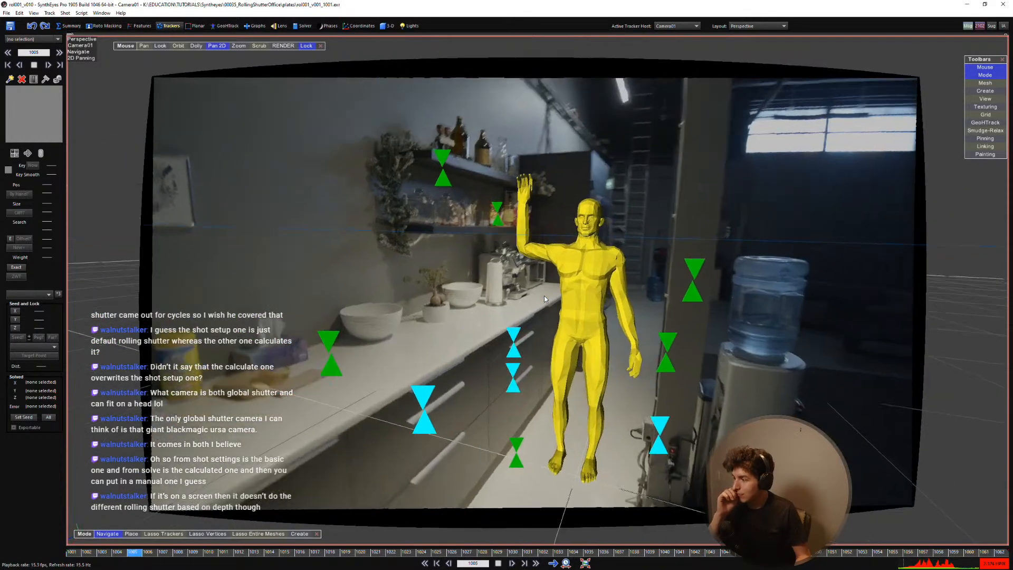
key("space")
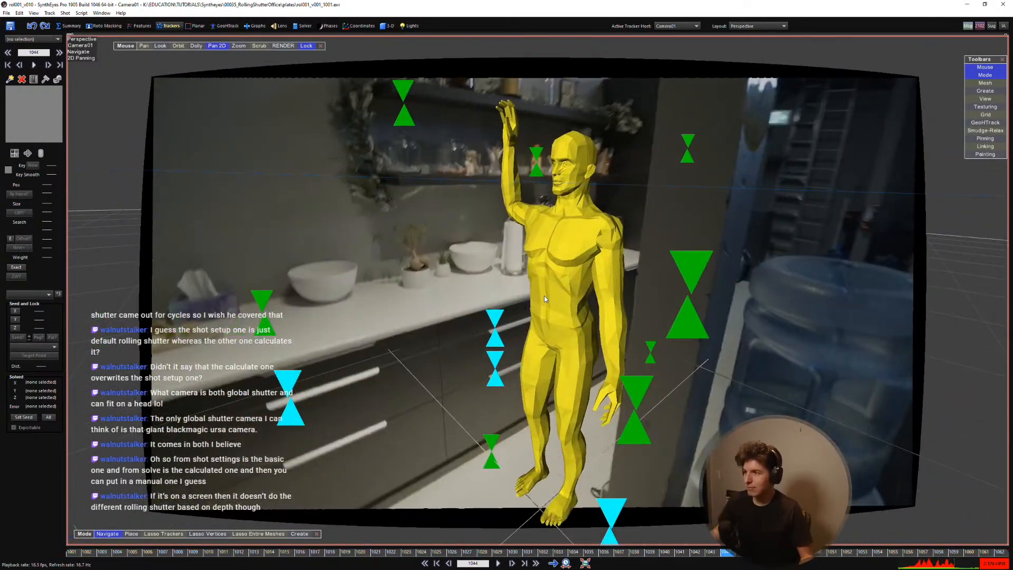
key("shift+a")
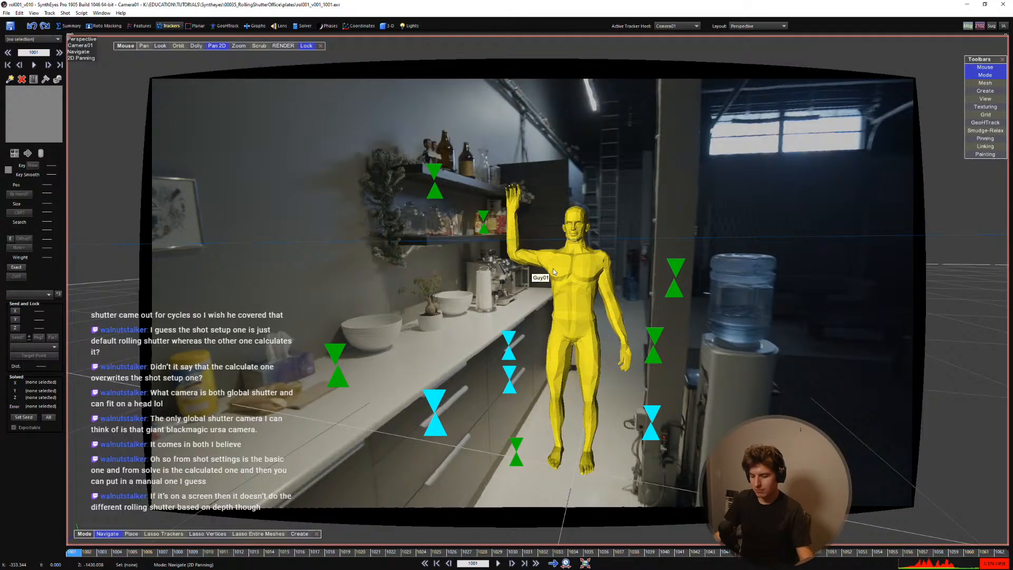
key("space")
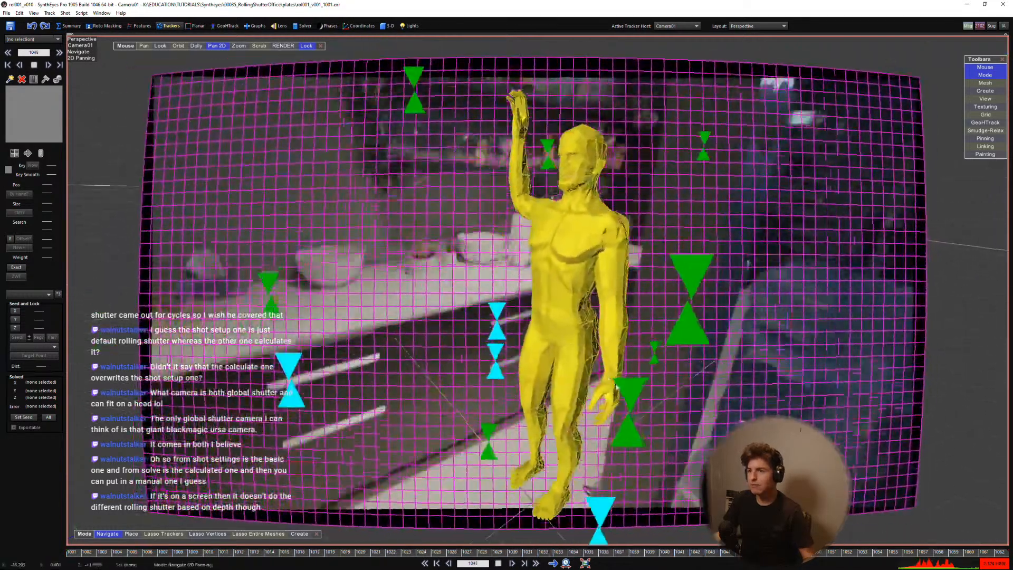
key("space")
left_click_drag(707, 555, 497, 522)
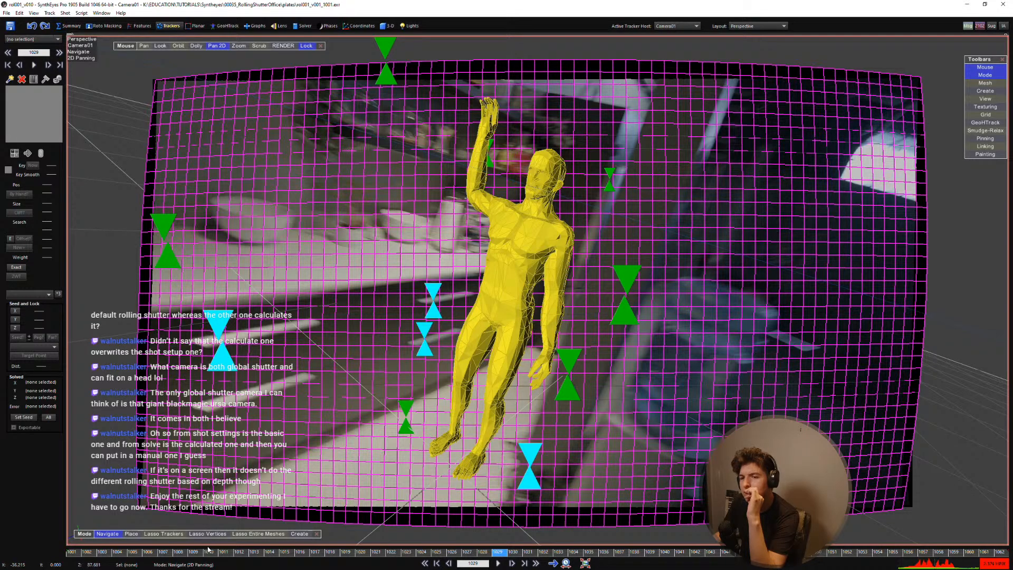
Step: Scrub the compensated shot back to frames 1025 and 1017, and play through to frame 1062 to examine the warped footage closely
left_click_drag(208, 551, 437, 476)
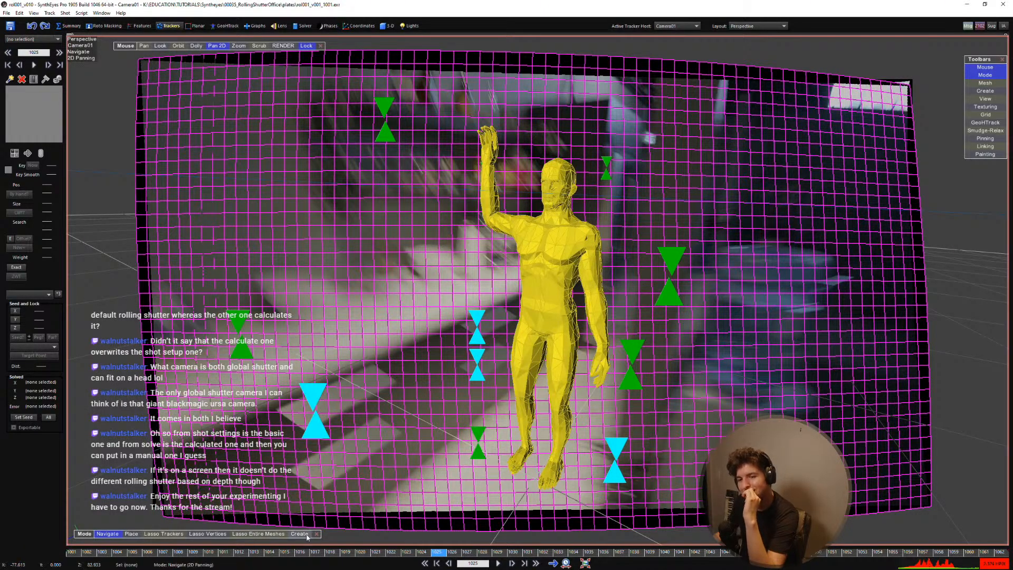
left_click_drag(427, 553, 318, 505)
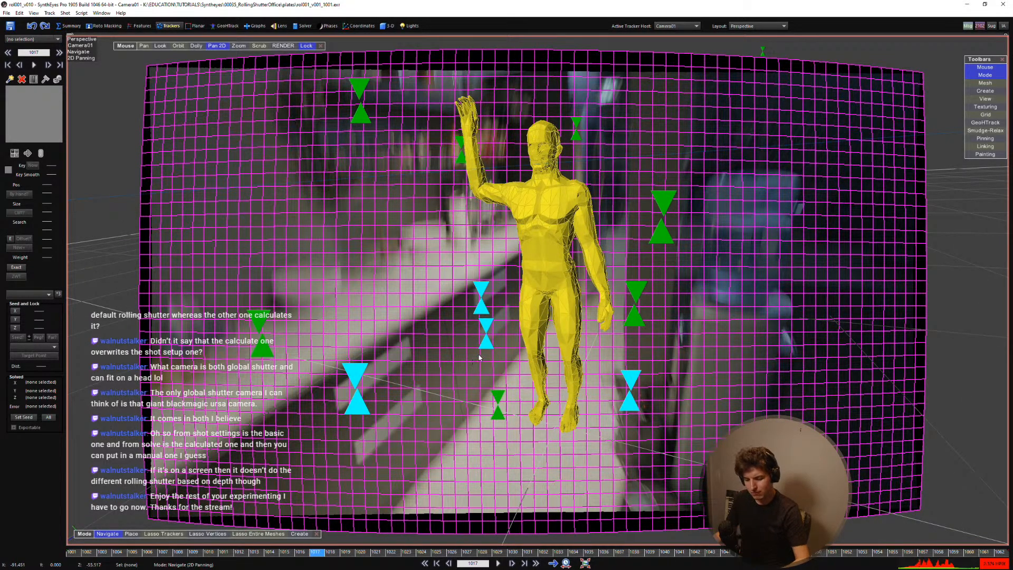
key("space")
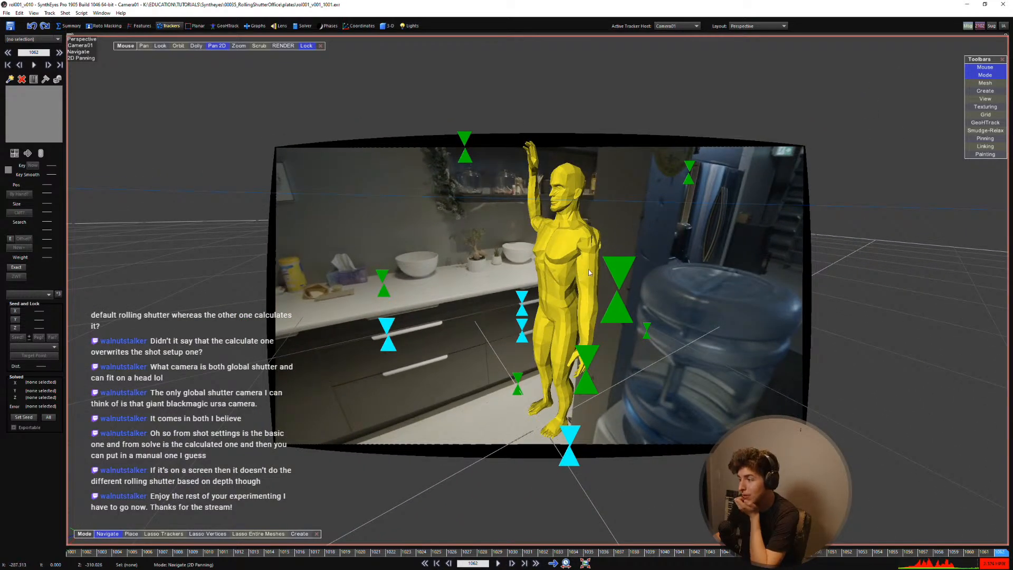
scroll(577, 267, "up", 4)
scroll(593, 397, "down", 5)
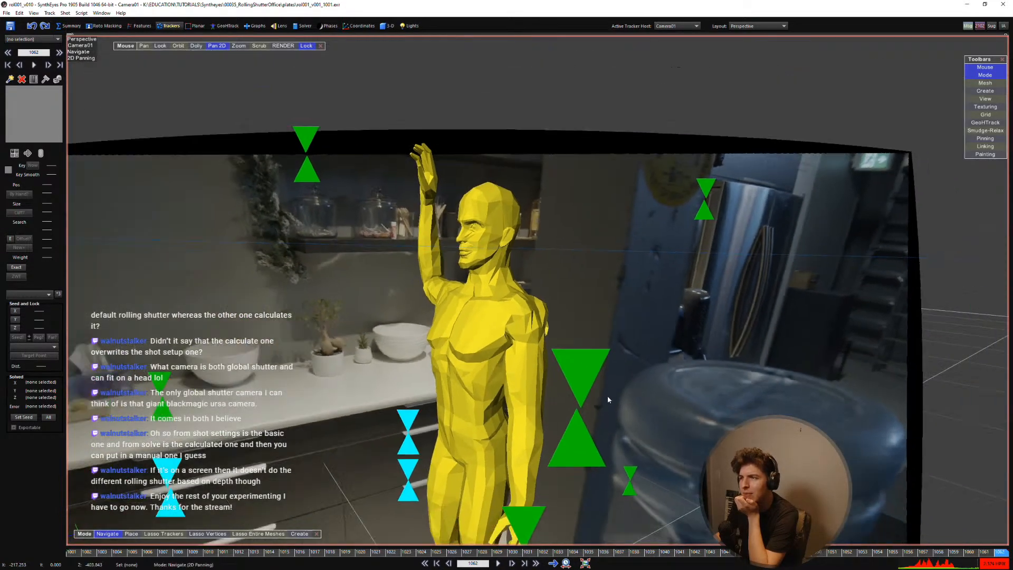
scroll(588, 340, "up", 5)
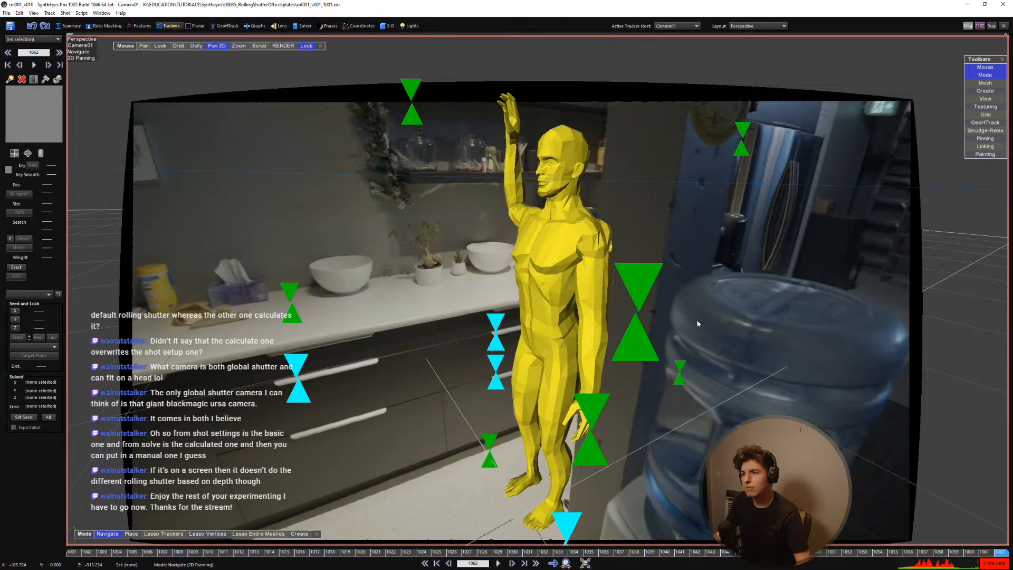
Step: Display the meshes as outlines only and inspect the shot from frame 1062 back to frame 1014
key("o")
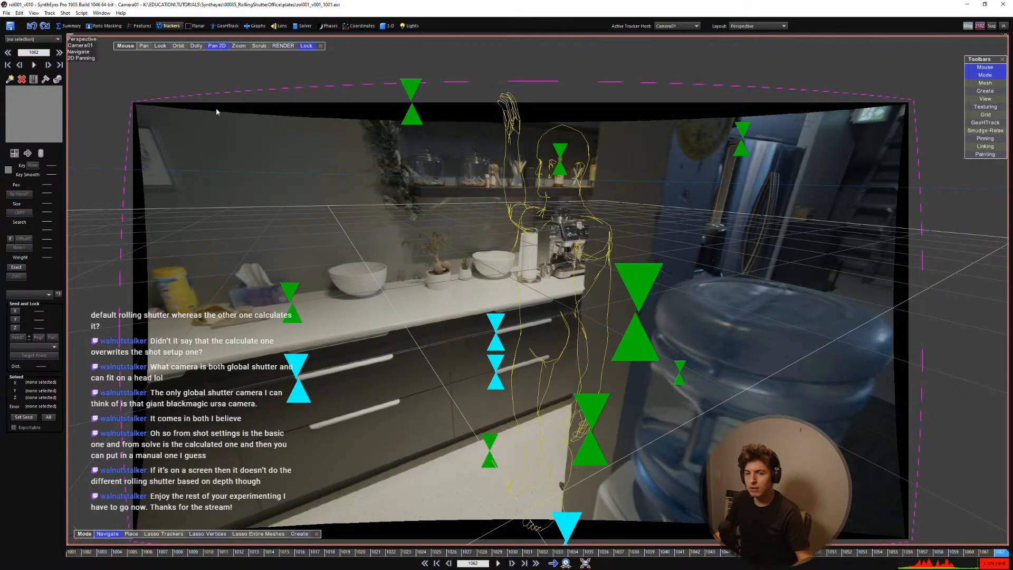
middle_click_drag(236, 129, 260, 130)
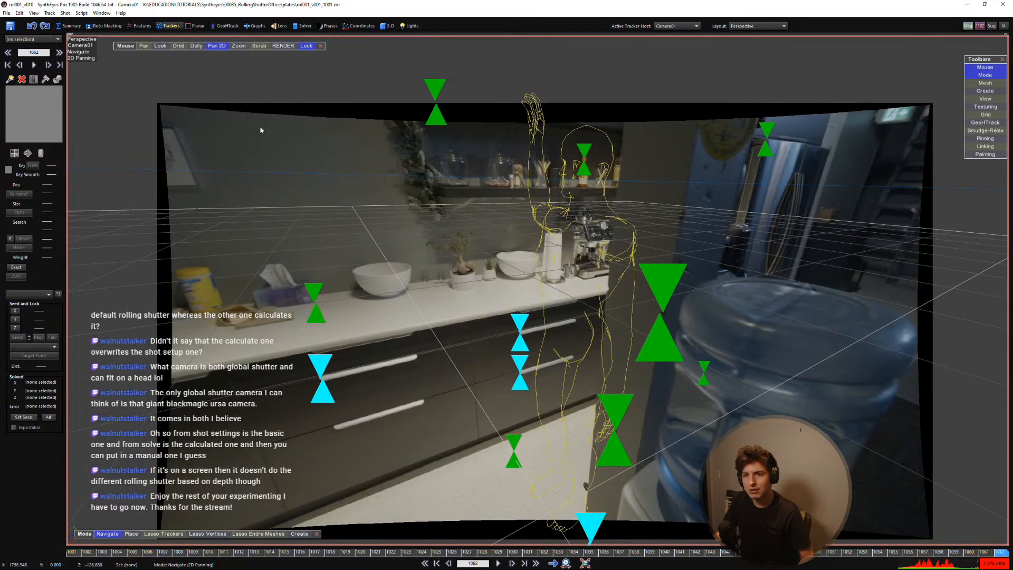
scroll(422, 393, "up", 2)
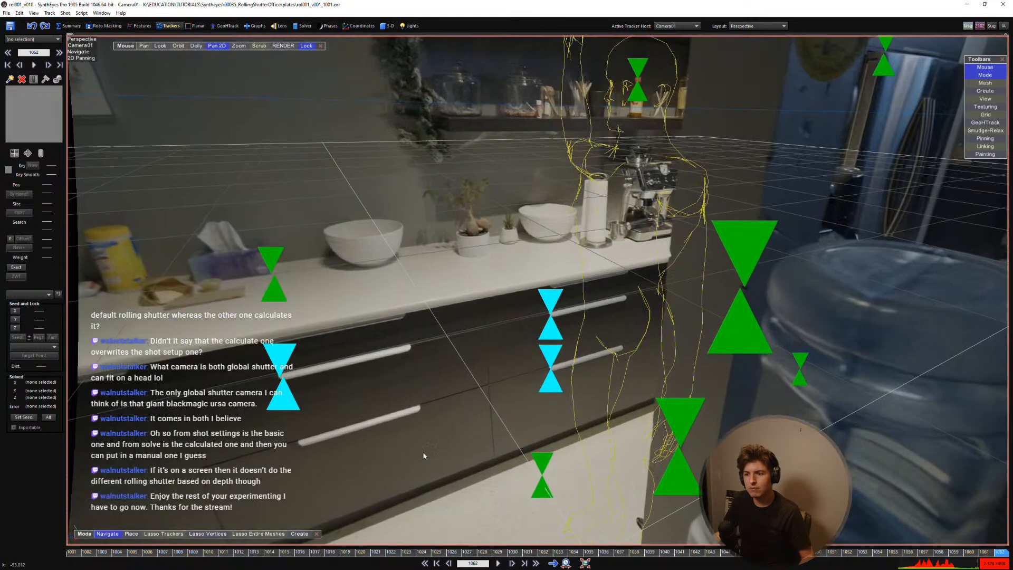
scroll(416, 475, "down", 4)
left_click_drag(359, 554, 268, 545)
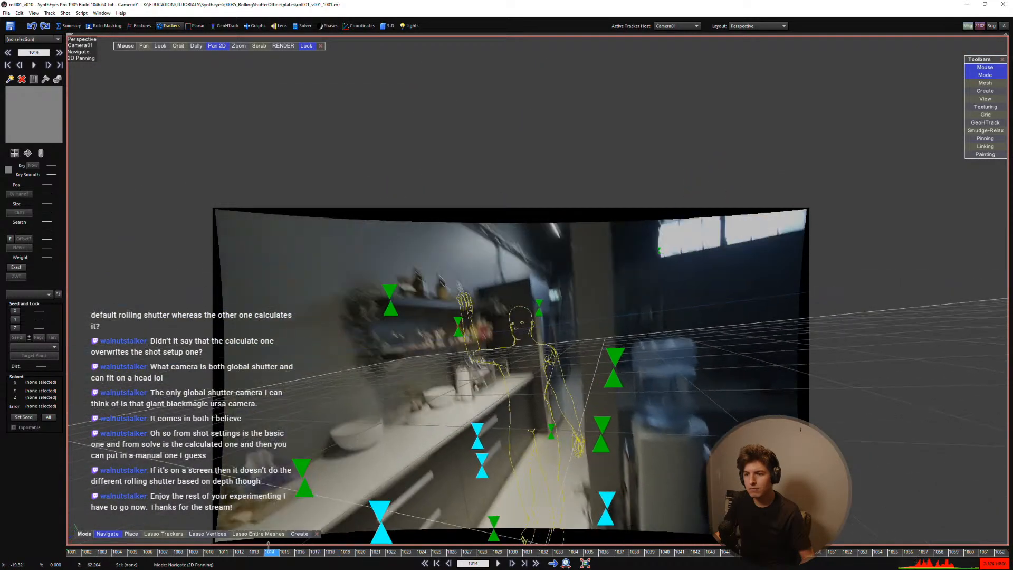
Step: Undo the shot's earlier Lens Workflow run
key("m")
left_click(62, 27)
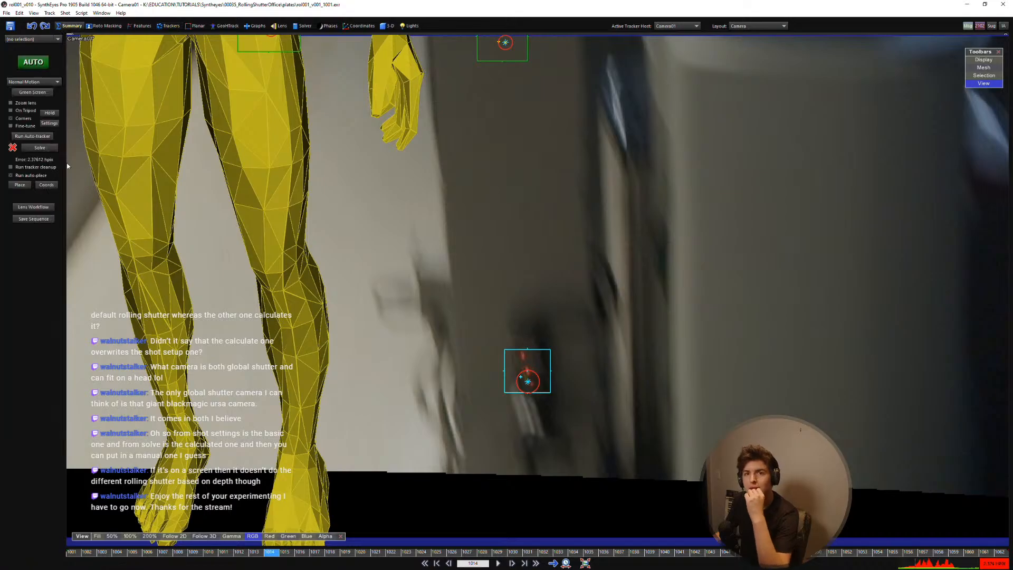
left_click(34, 207)
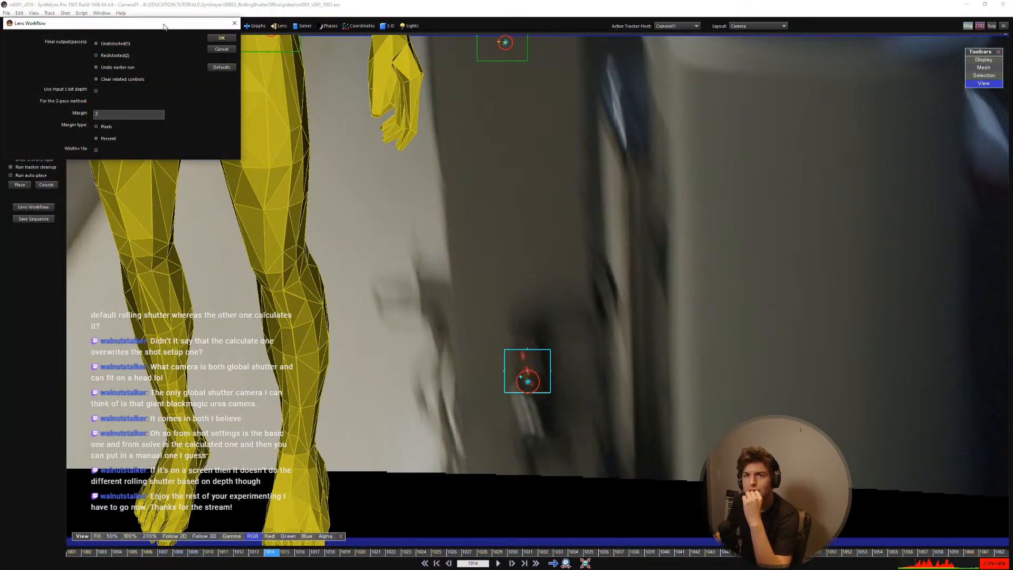
left_click_drag(164, 26, 386, 135)
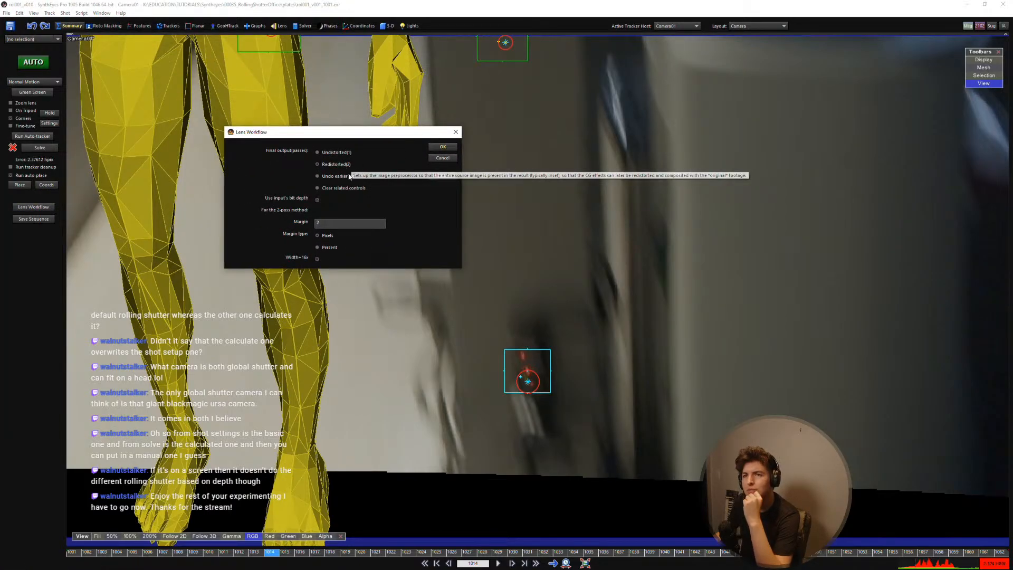
left_click(432, 148)
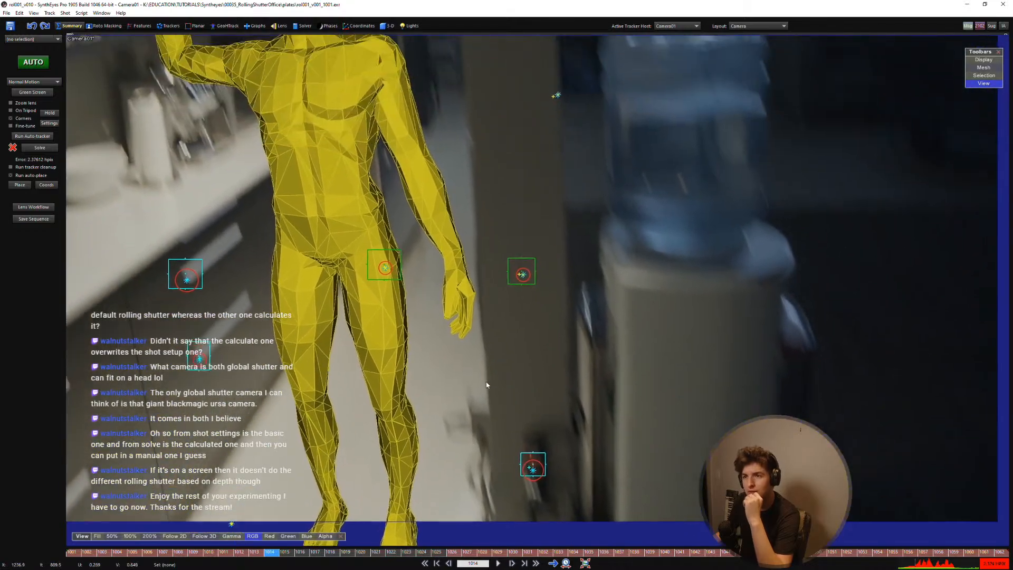
Step: Run the Rolling-Shutter Compensator script on the shot at frame 1014 to generate a new projection screen
scroll(487, 385, "down", 3)
middle_click_drag(452, 370, 479, 414)
scroll(479, 413, "down", 2)
middle_click_drag(486, 339, 520, 359)
scroll(520, 359, "down", 2)
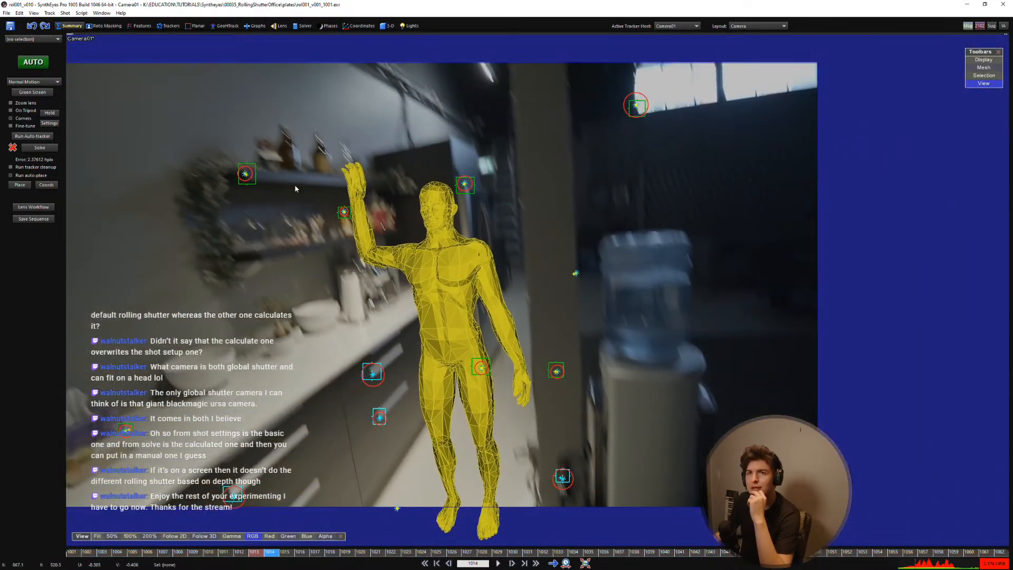
left_click(82, 13)
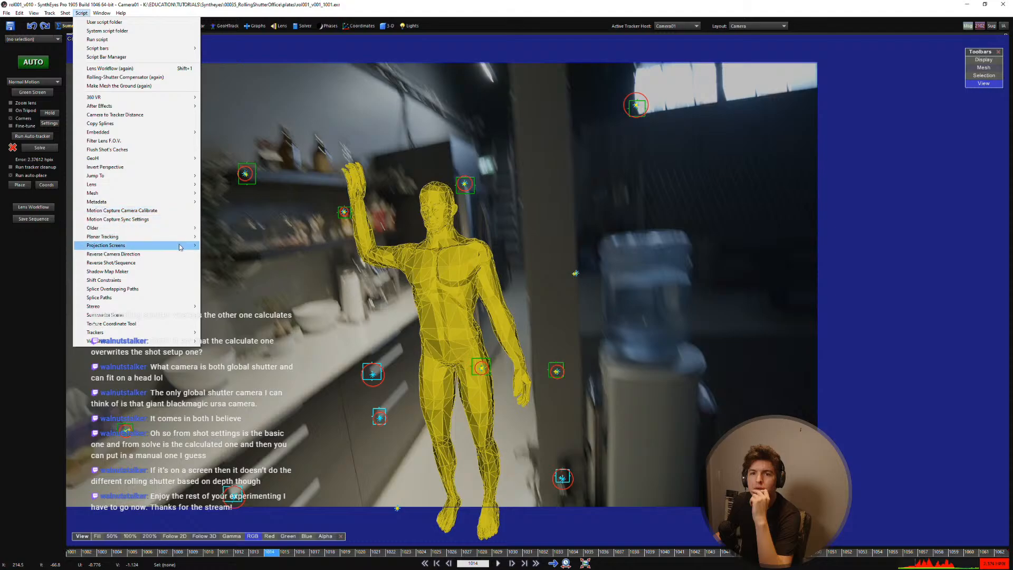
mouse_move(180, 247)
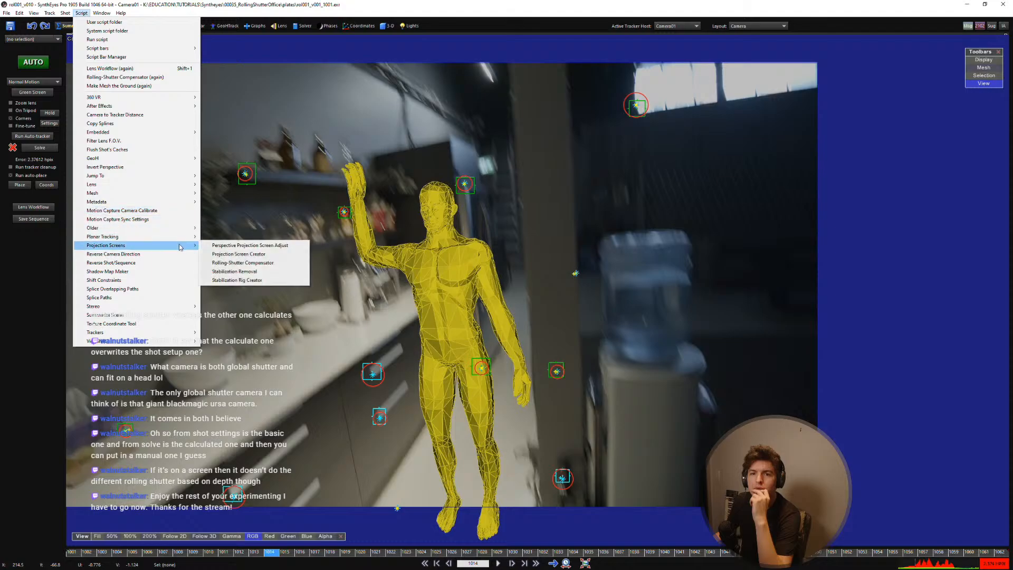
left_click(271, 263)
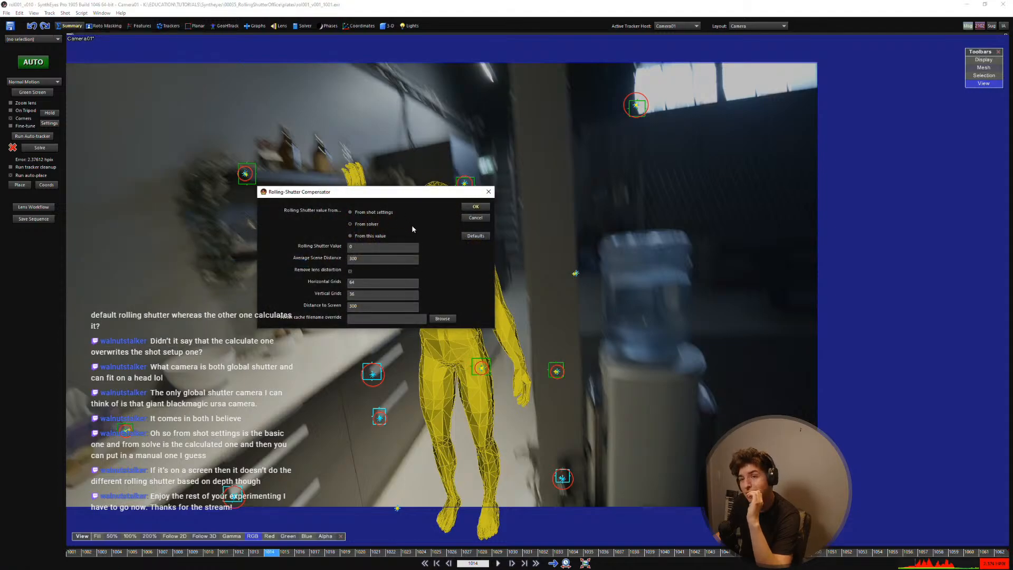
left_click(471, 208)
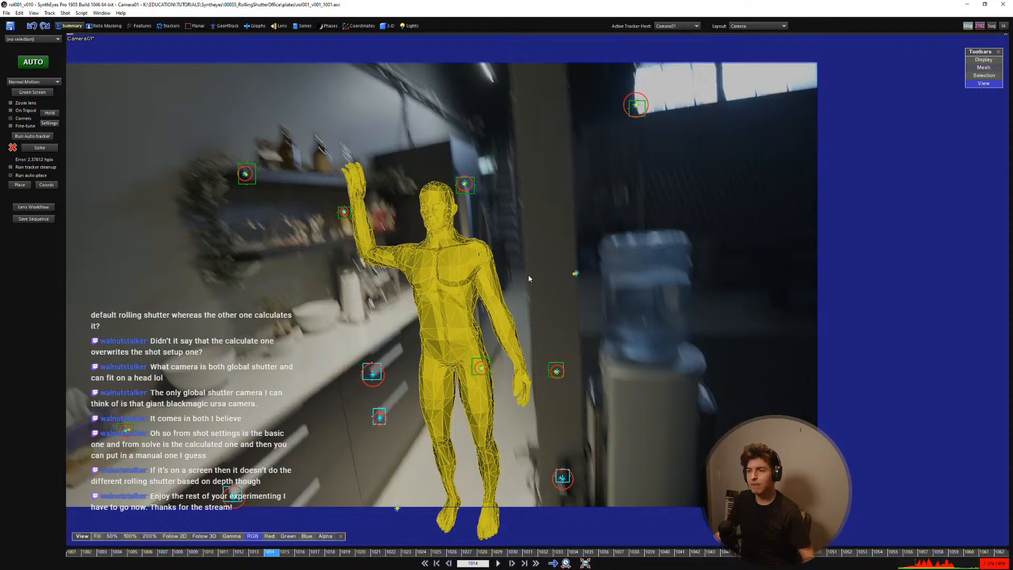
Step: Play the newly compensated shot in the perspective view and stop at frame 1030 to compare the footage with the projection screen
key("p")
right_click(524, 288)
left_click(485, 190)
middle_click_drag(495, 194, 494, 95)
scroll(499, 243, "up", 2)
middle_click_drag(502, 253, 507, 271)
key("space")
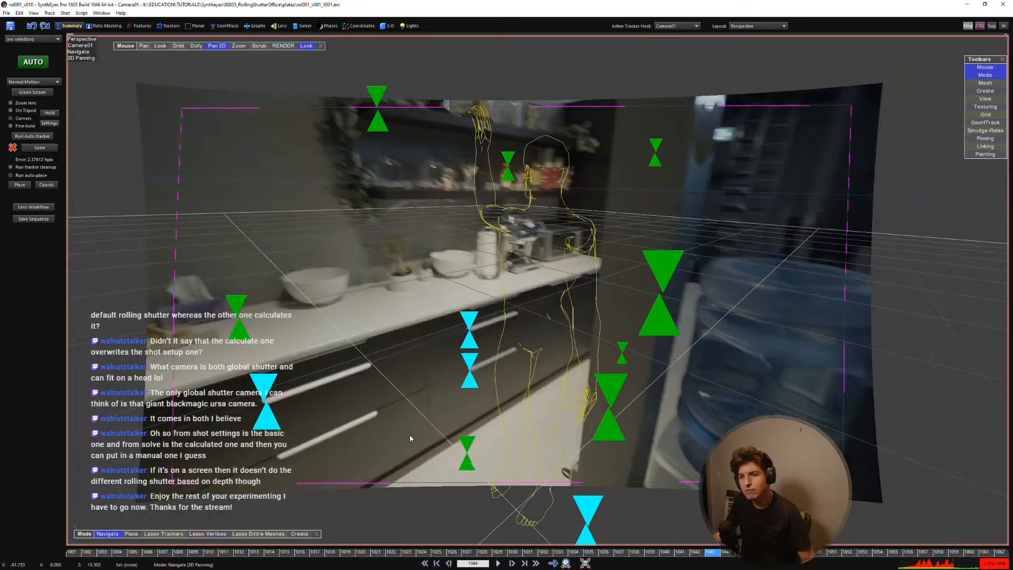
key("space")
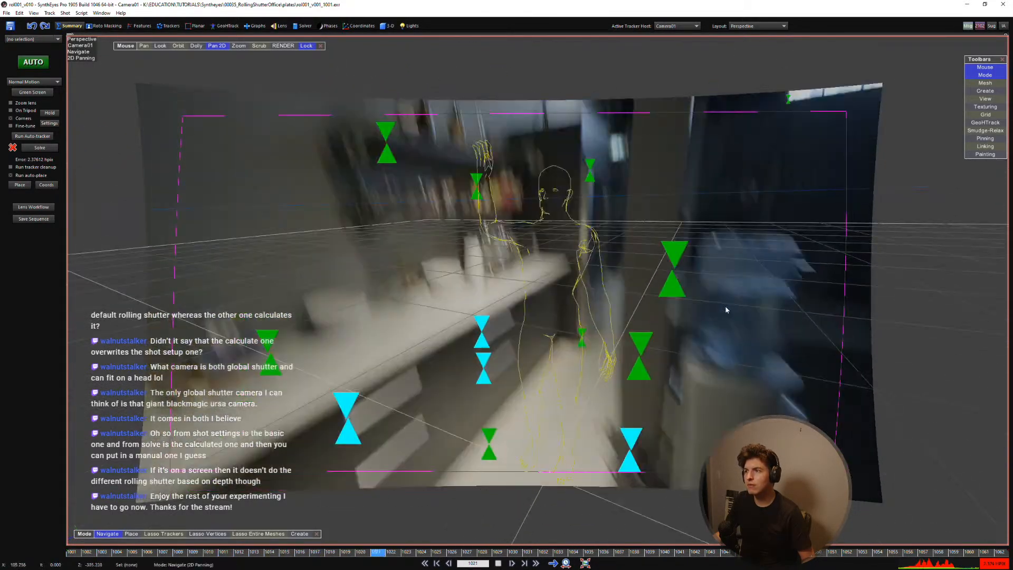
key("space")
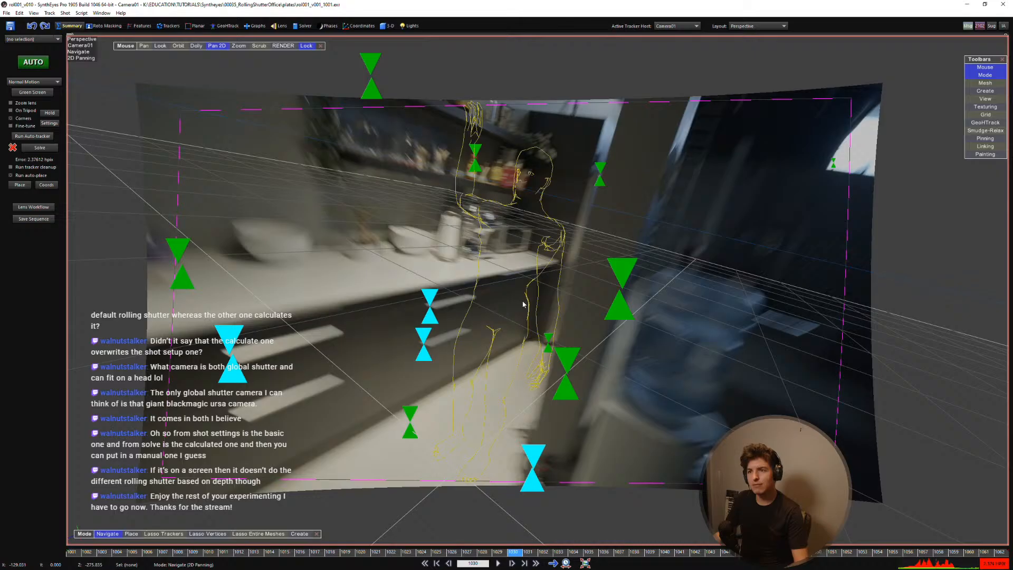
Step: Display the projection screen and figure as wireframes and replay the shot to watch the screen's grid deform
scroll(529, 279, "down", 2)
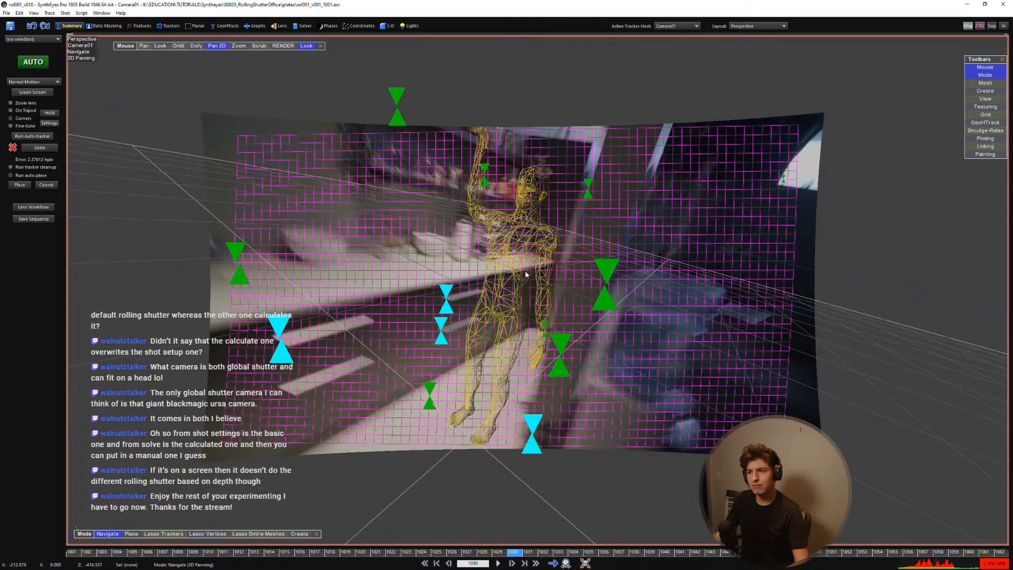
key("space")
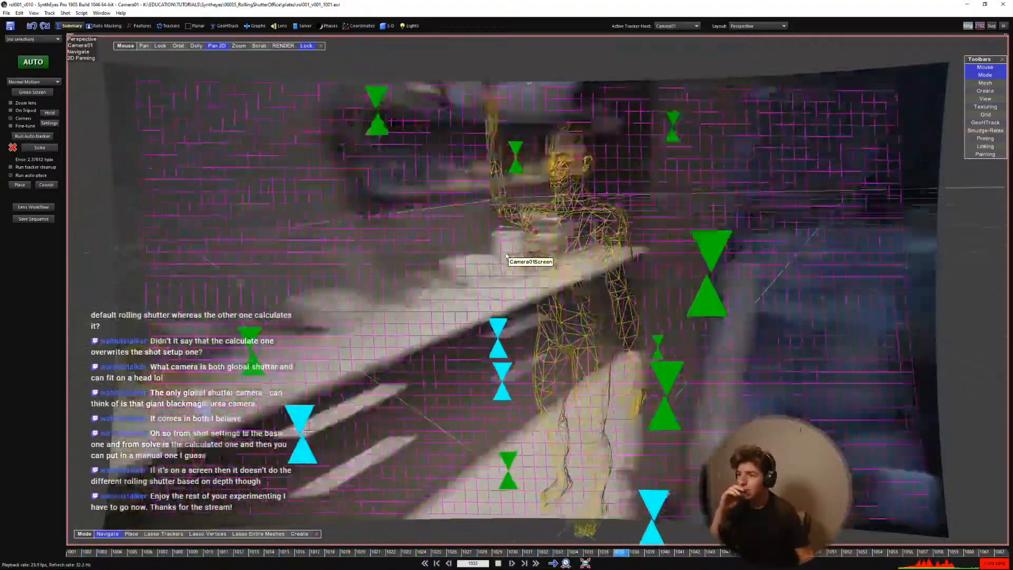
key("space")
Step: Restart at frame 1001, switch to the quad layout, and scrub to frame 1037 to examine the projection screen from all sides
key("shift+a")
key("1")
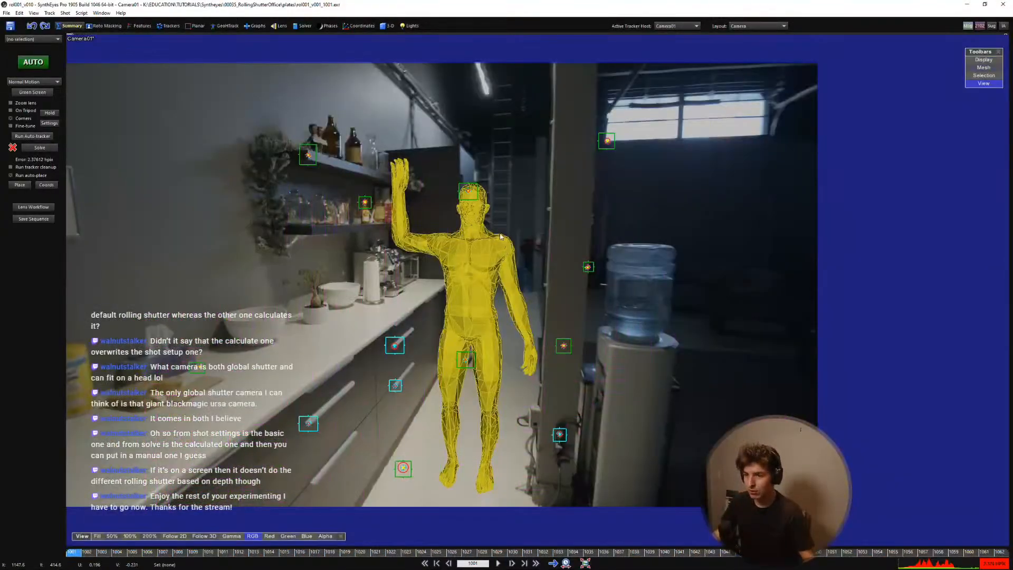
key("4")
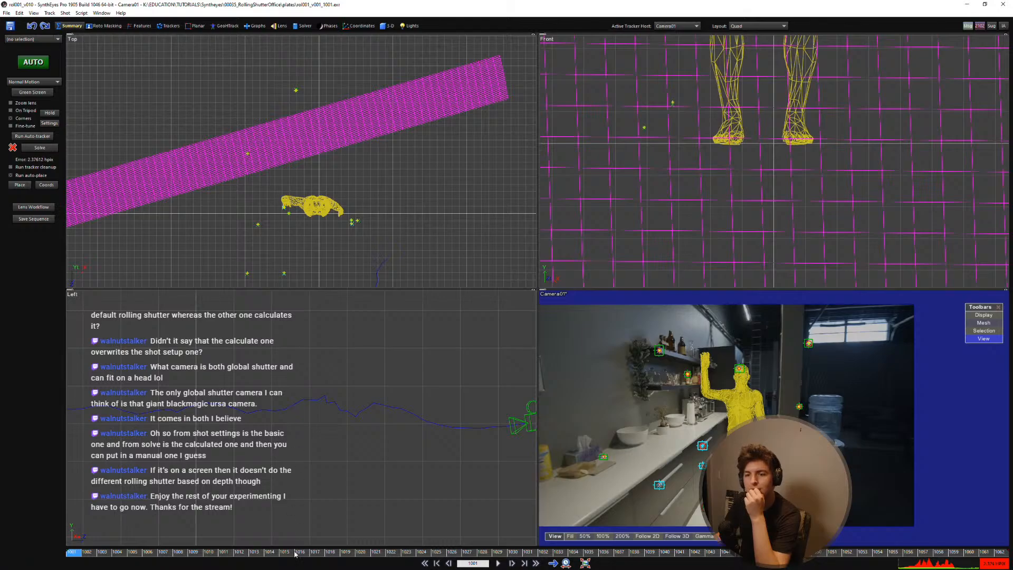
left_click_drag(295, 554, 618, 551)
scroll(396, 450, "down", 7)
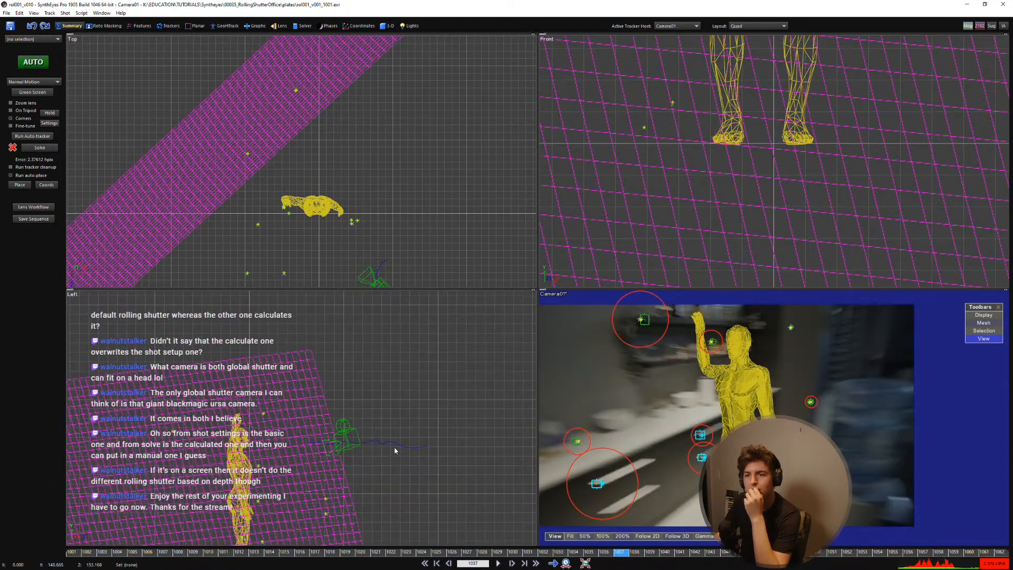
scroll(675, 162, "down", 5)
scroll(675, 162, "down", 5)
middle_click_drag(675, 162, 775, 213)
scroll(706, 182, "up", 3)
Step: Select the projection screen mesh at frame 1009 and scrub through frame 1028 to frame 1035 to examine its distortion in the orthographic views
left_click_drag(610, 552, 195, 519)
left_click(218, 451)
scroll(218, 448, "up", 3)
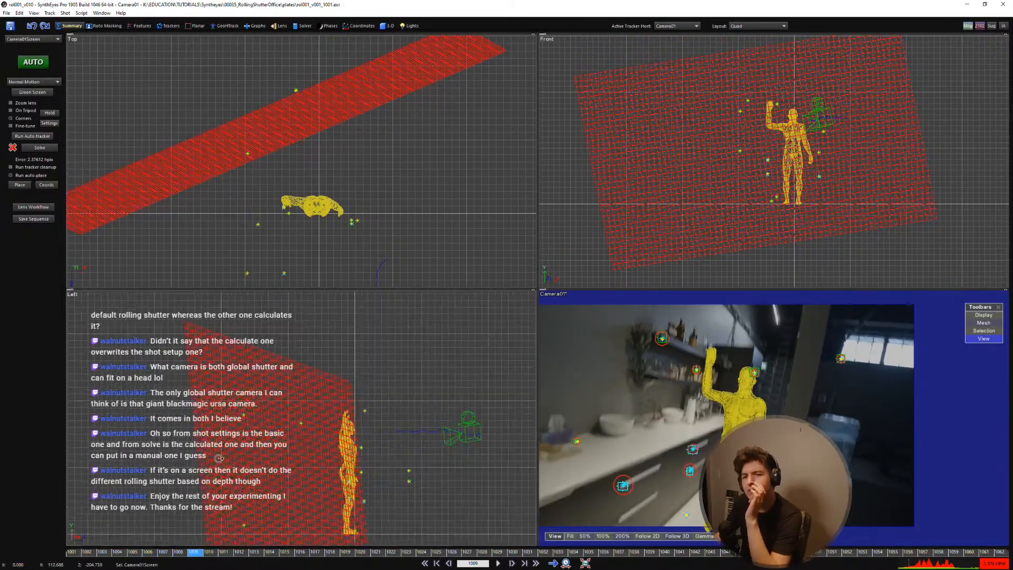
scroll(258, 364, "up", 4)
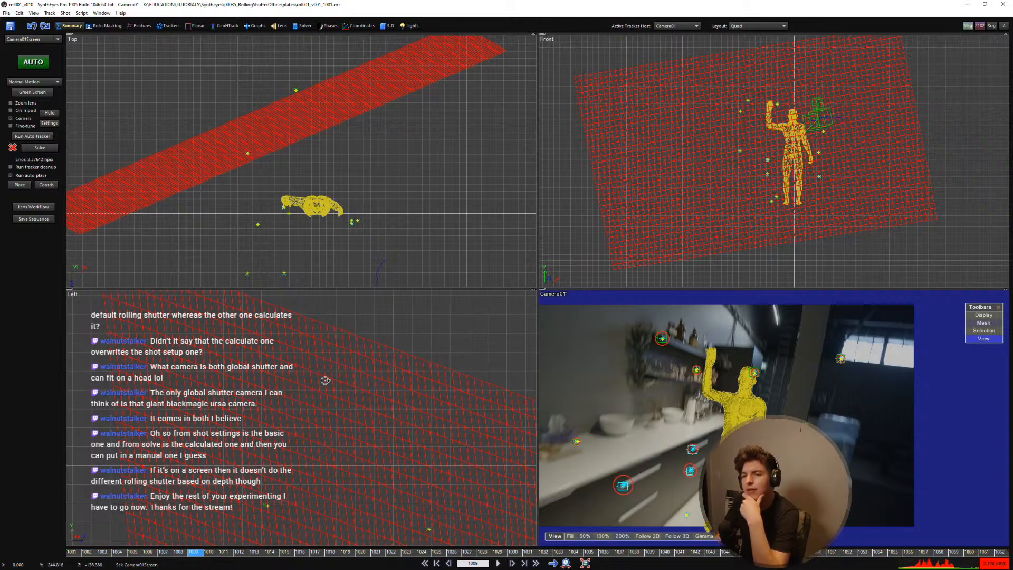
scroll(582, 354, "down", 2)
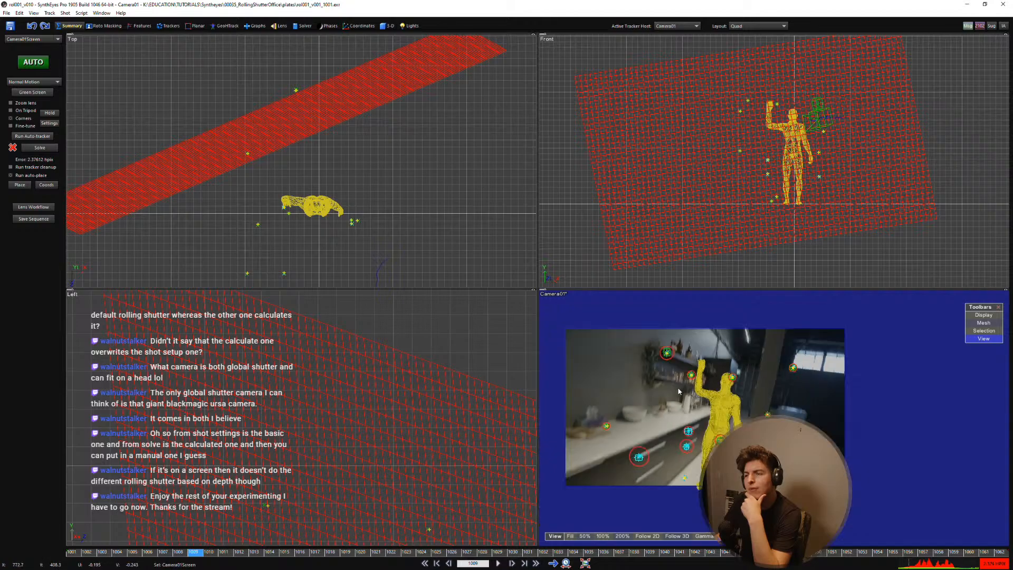
scroll(374, 370, "down", 3)
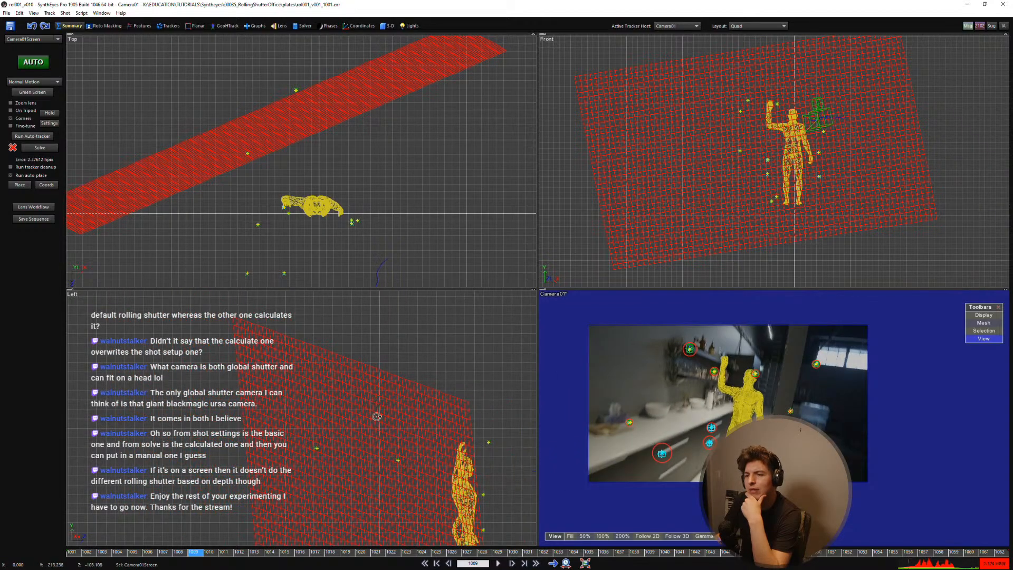
scroll(369, 420, "down", 1)
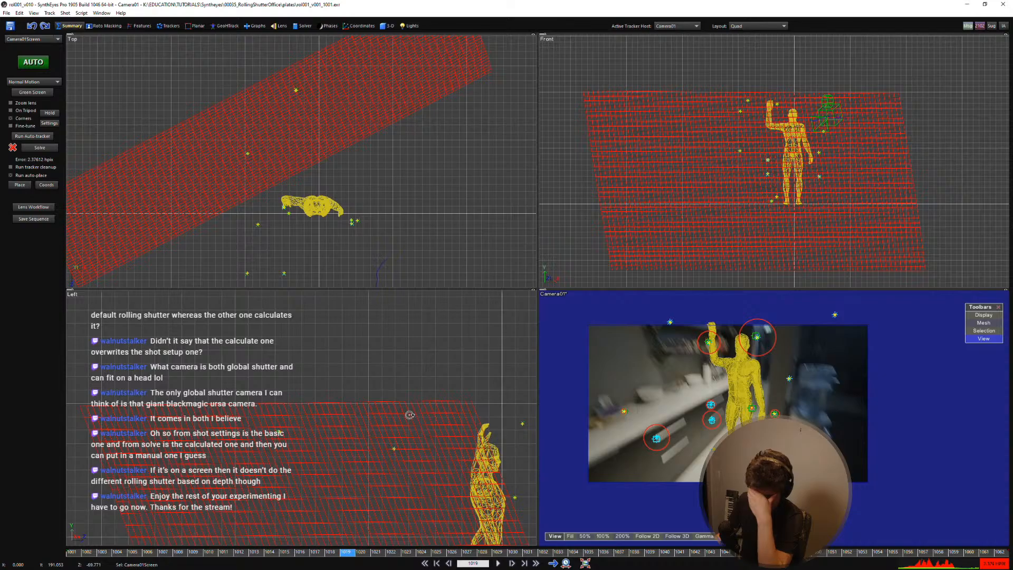
left_click_drag(381, 552, 484, 548)
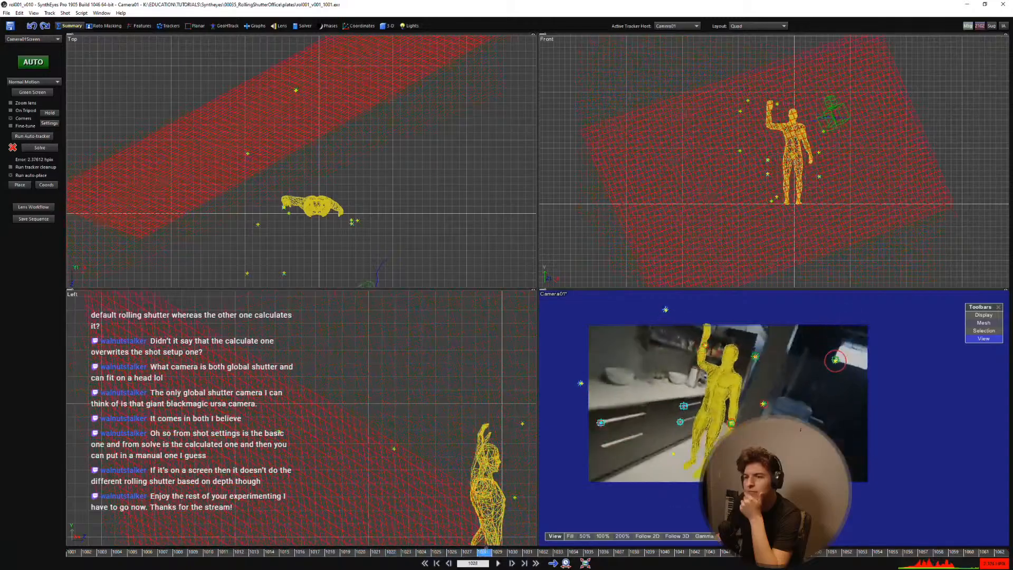
left_click_drag(558, 552, 592, 552)
Step: Replay the shot in the perspective view and step backward frame by frame to frame 1018 to inspect the projection screen's warp
key("7")
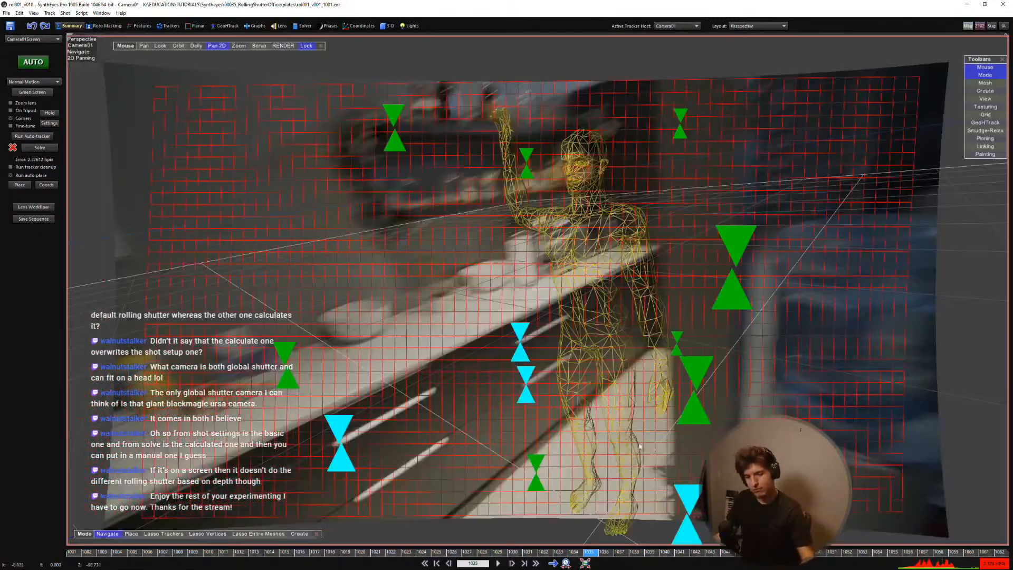
key("space")
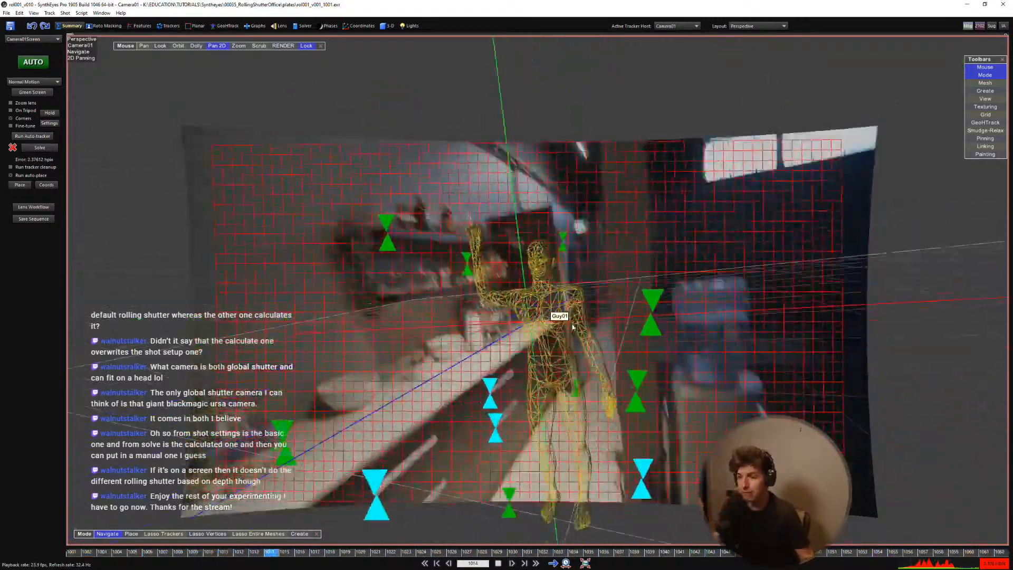
key("space")
key("space")
key("space")
key("Left")
key("Left")
key("Left")
key("Left")
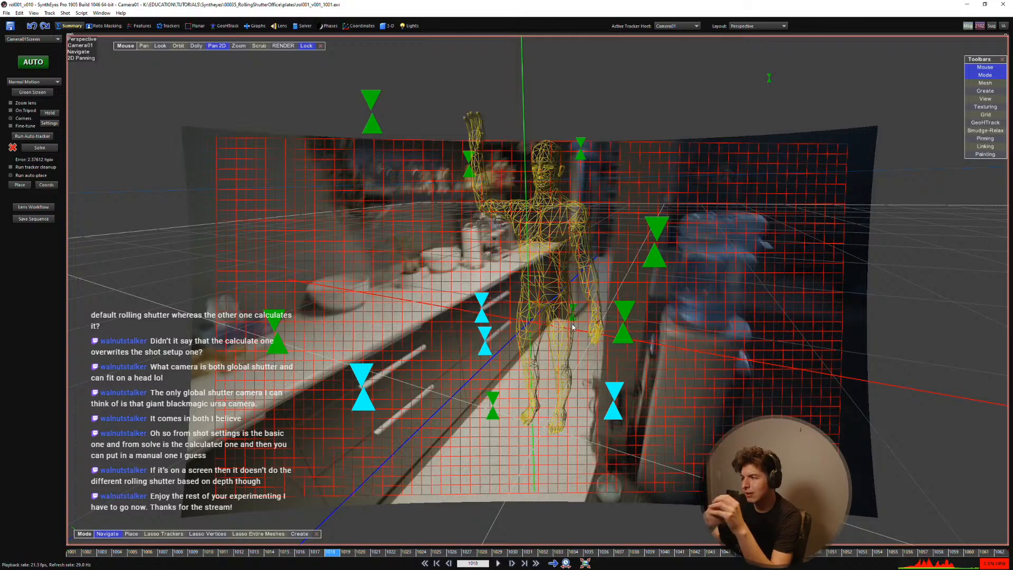
Step: Switch to the SynthEyes manual PDF in the browser and read the Rolling Shutter Compensator's Procedure and Notes on exporting or rendering corrected images
key("alt+Tab")
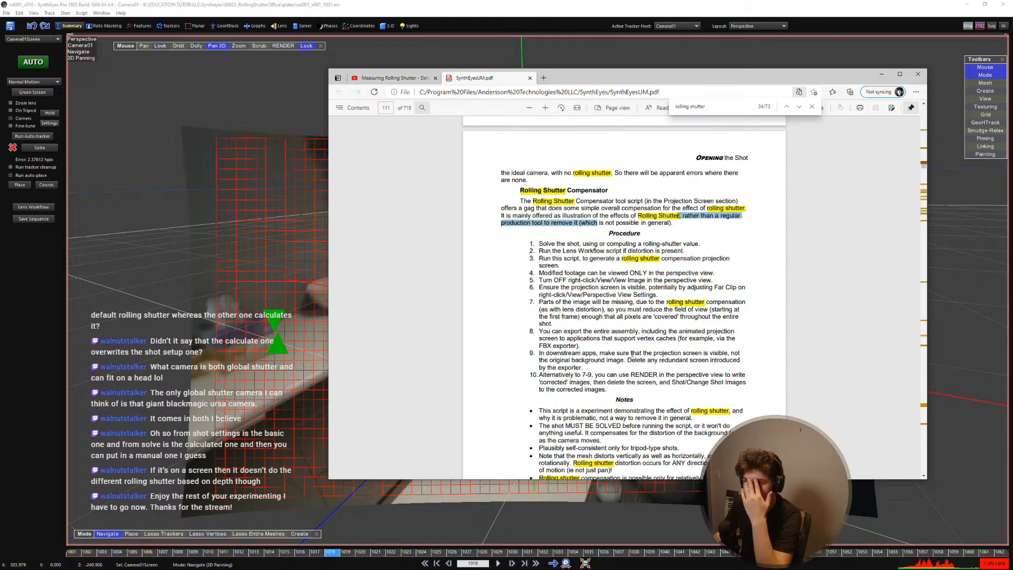
scroll(632, 353, "up", 1)
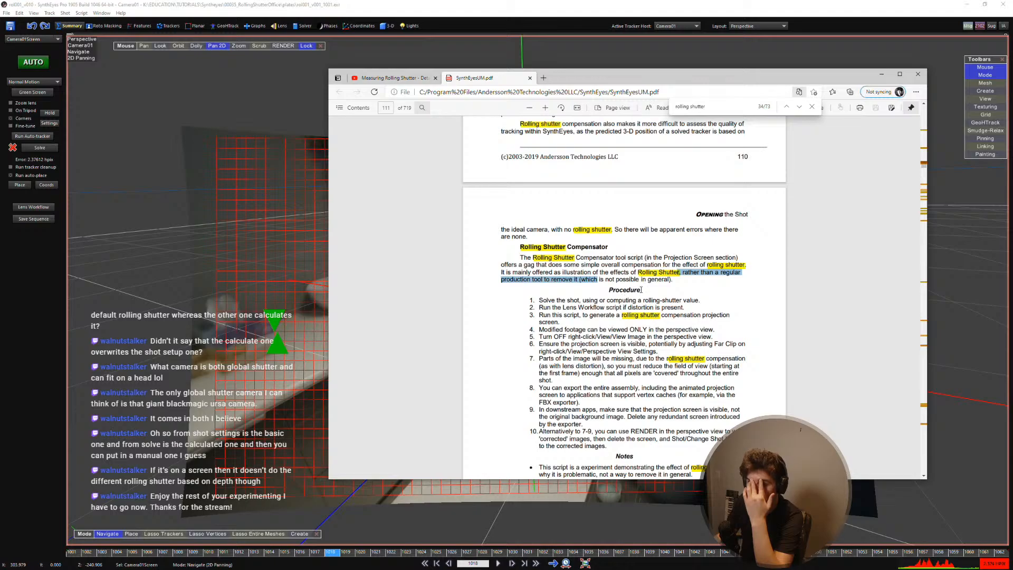
scroll(643, 292, "down", 2)
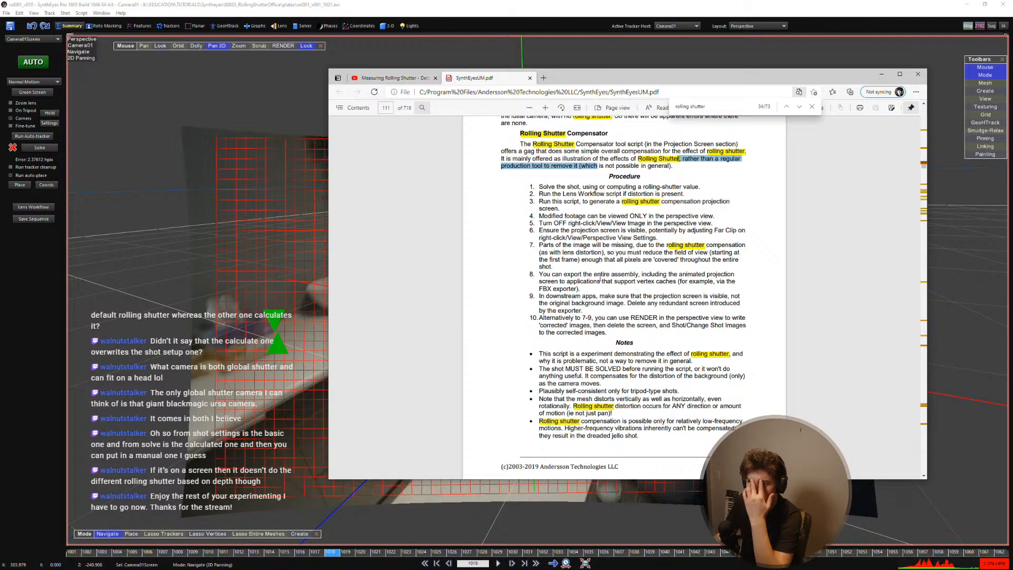
left_click_drag(543, 275, 664, 294)
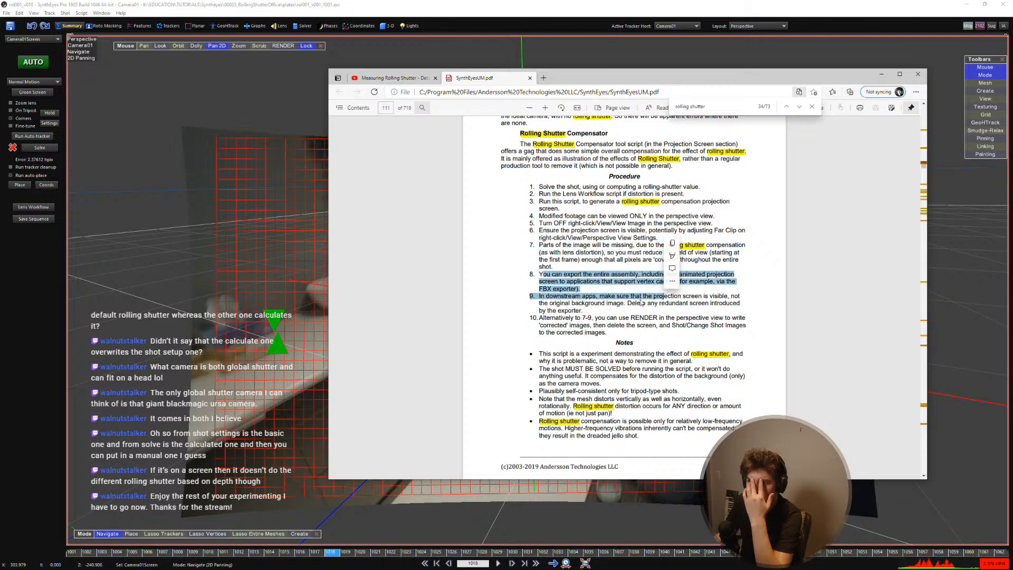
left_click(639, 303)
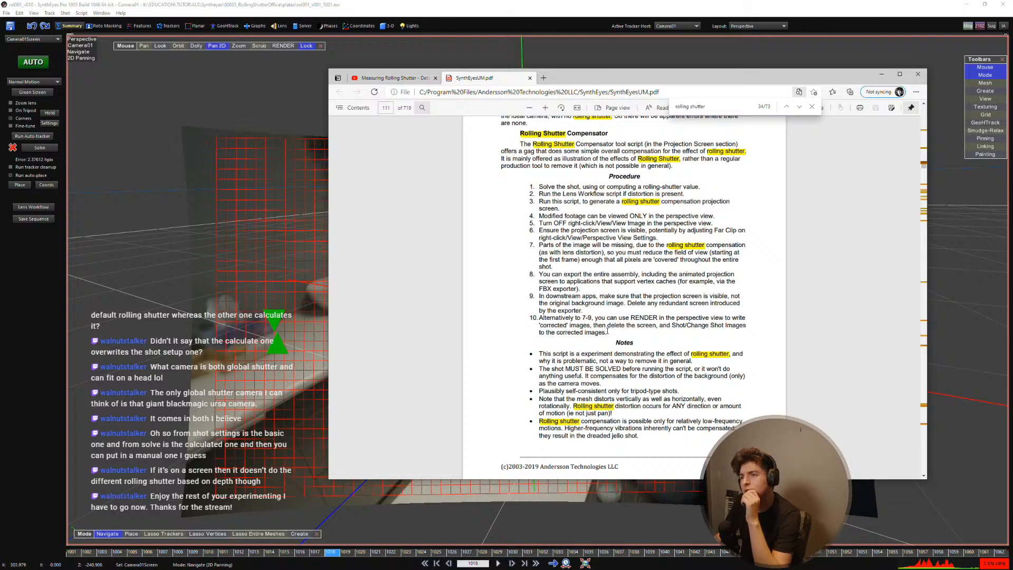
left_click_drag(607, 333, 606, 319)
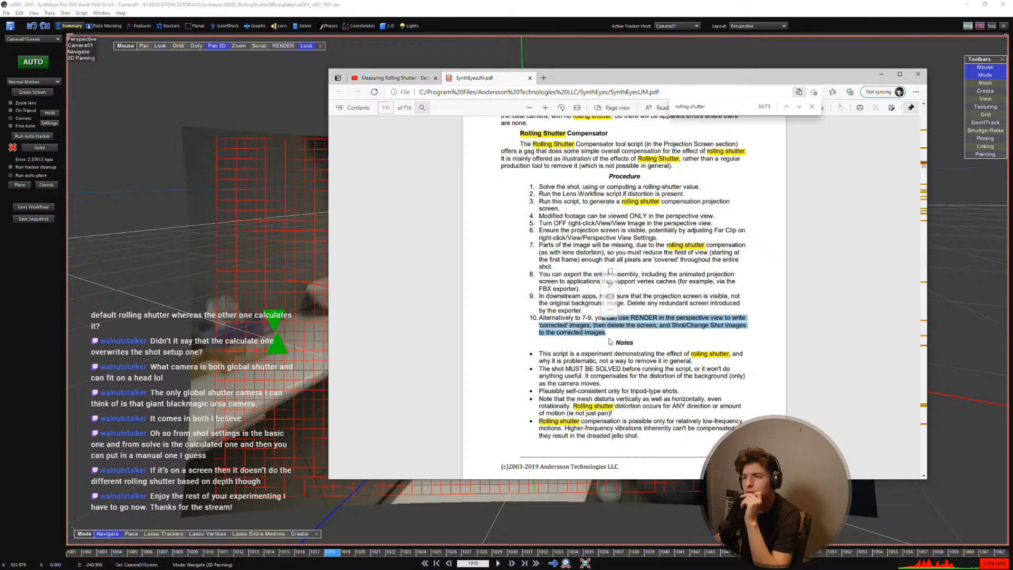
left_click(611, 333)
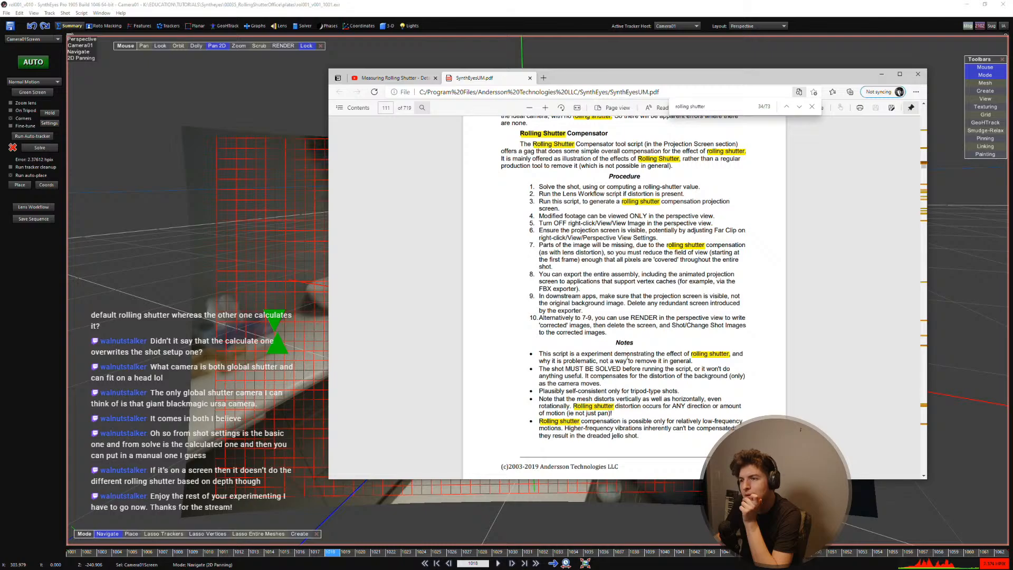
scroll(628, 356, "down", 1)
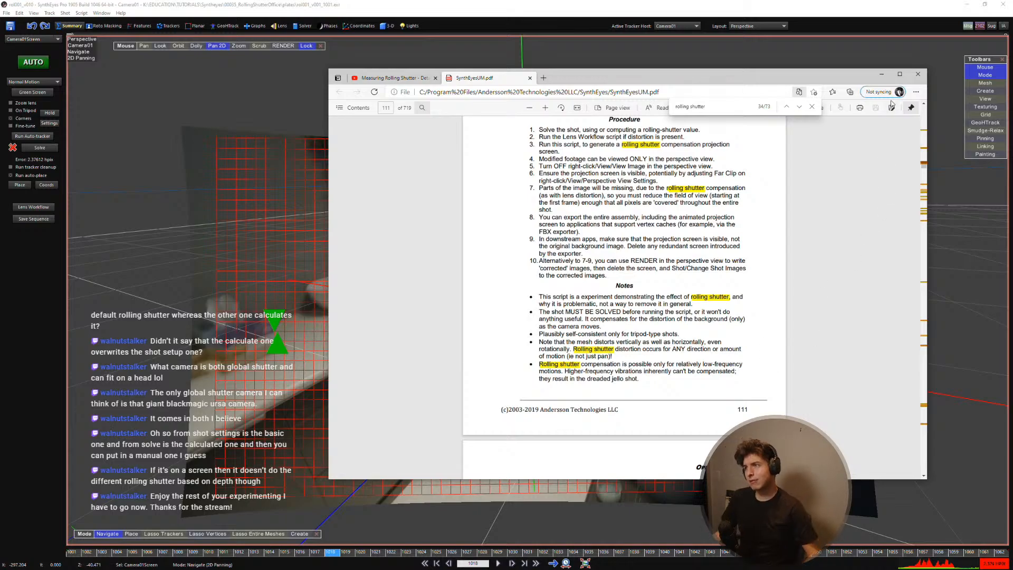
Step: Return to SynthEyes, replay the shot from frame 1001, and scrub to frame 1032 to examine the projection screen's warp around the wireframe figure
left_click(881, 74)
middle_click_drag(516, 247, 522, 216)
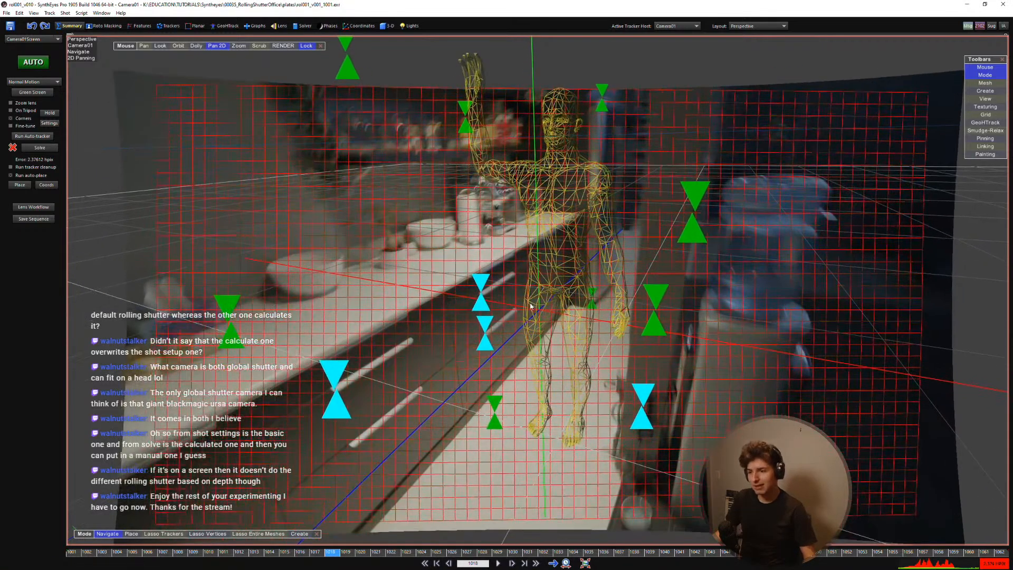
key("Home")
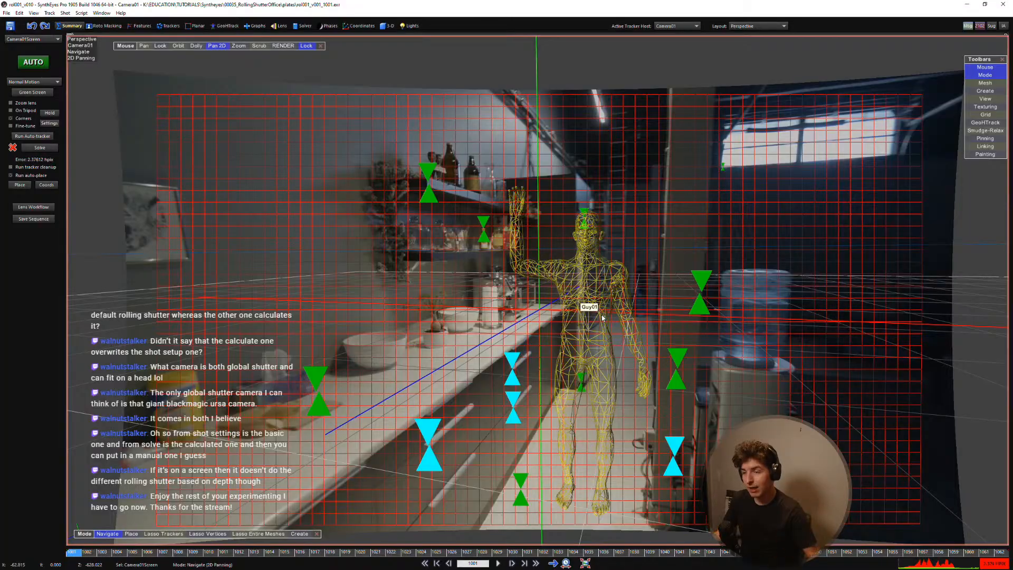
key("space")
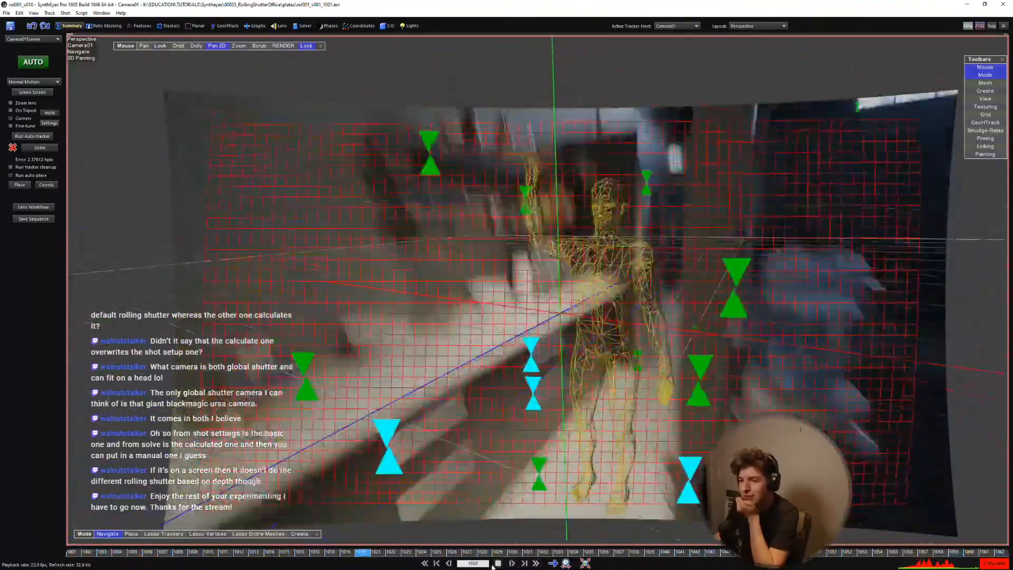
left_click(497, 563)
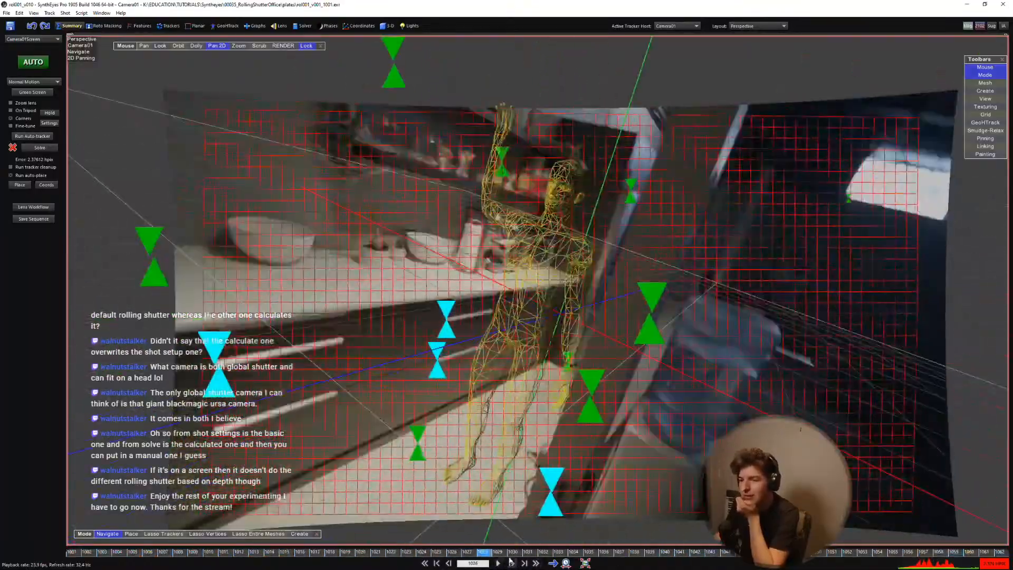
left_click_drag(513, 554, 540, 496)
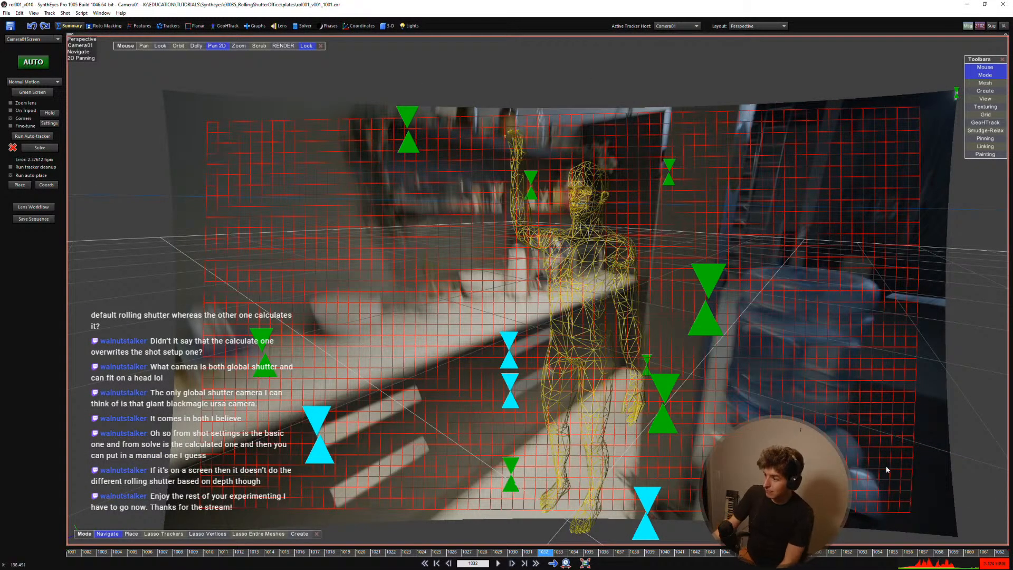